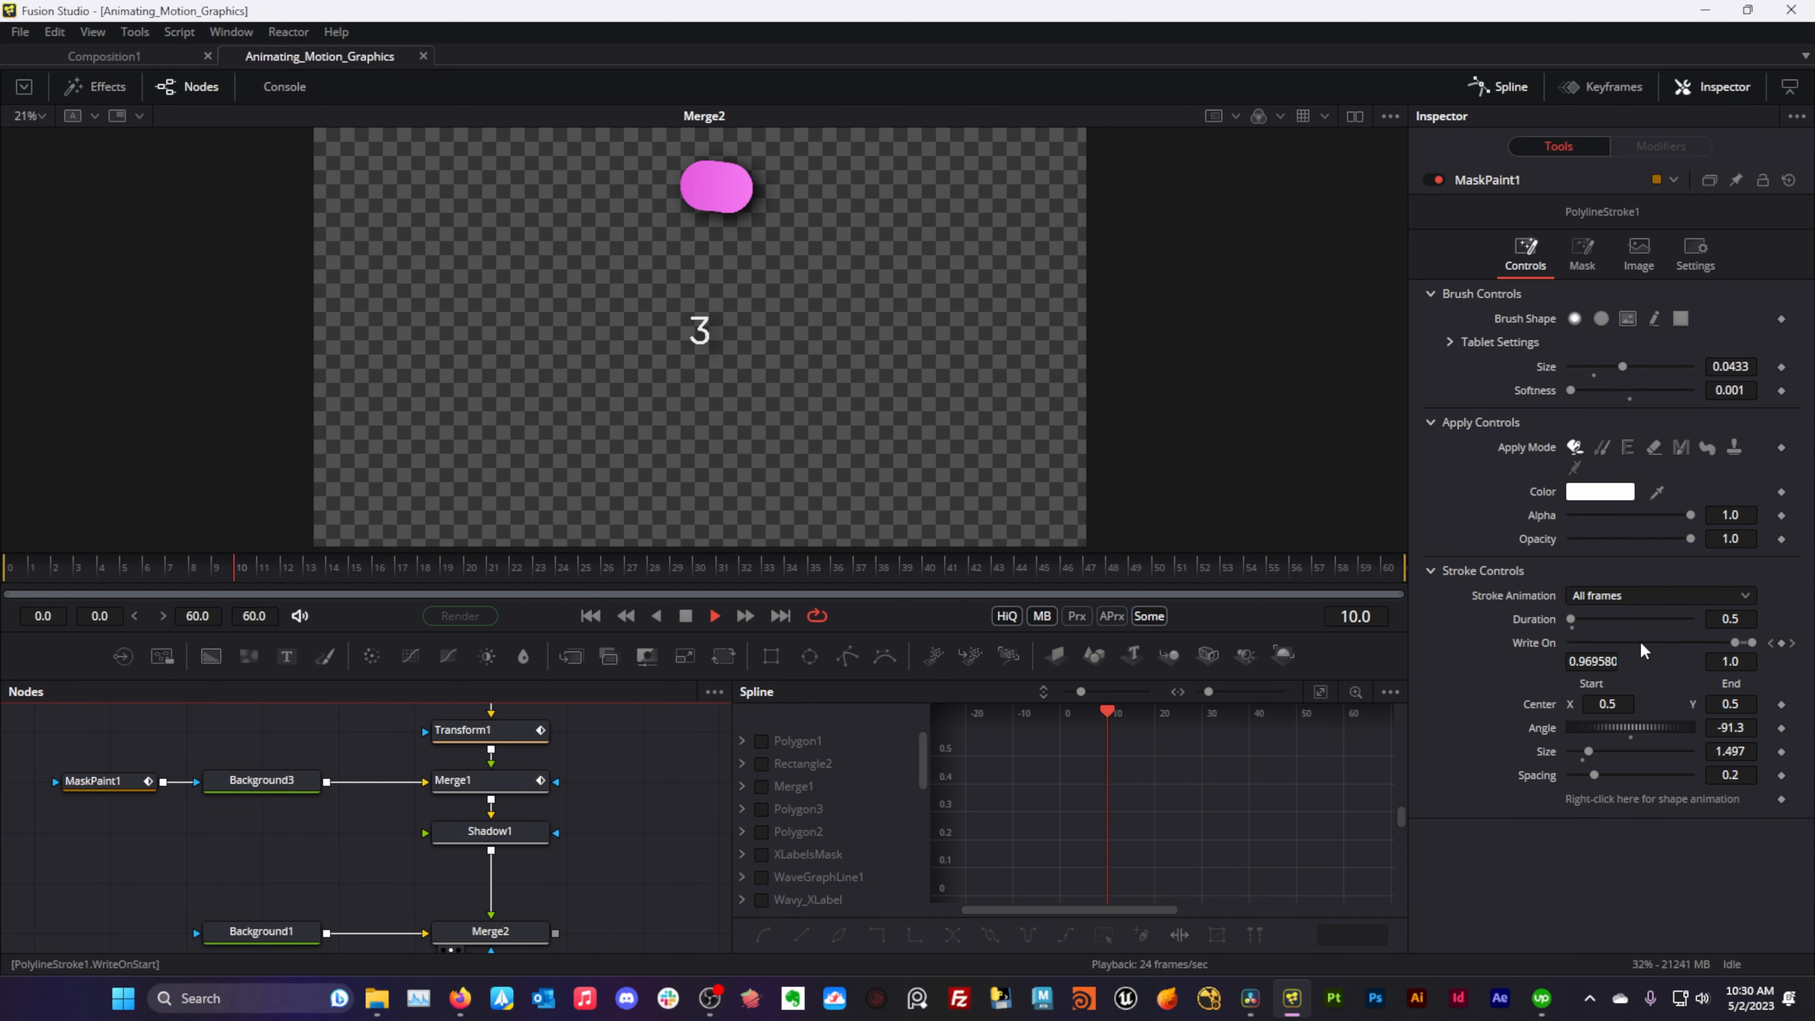
- Stop playback, display the MaskPaint1 node in the viewer and bring up its on-screen stroke path
left_click(687, 616)
left_click_drag(568, 715, 597, 786)
left_click_drag(158, 860, 448, 387)
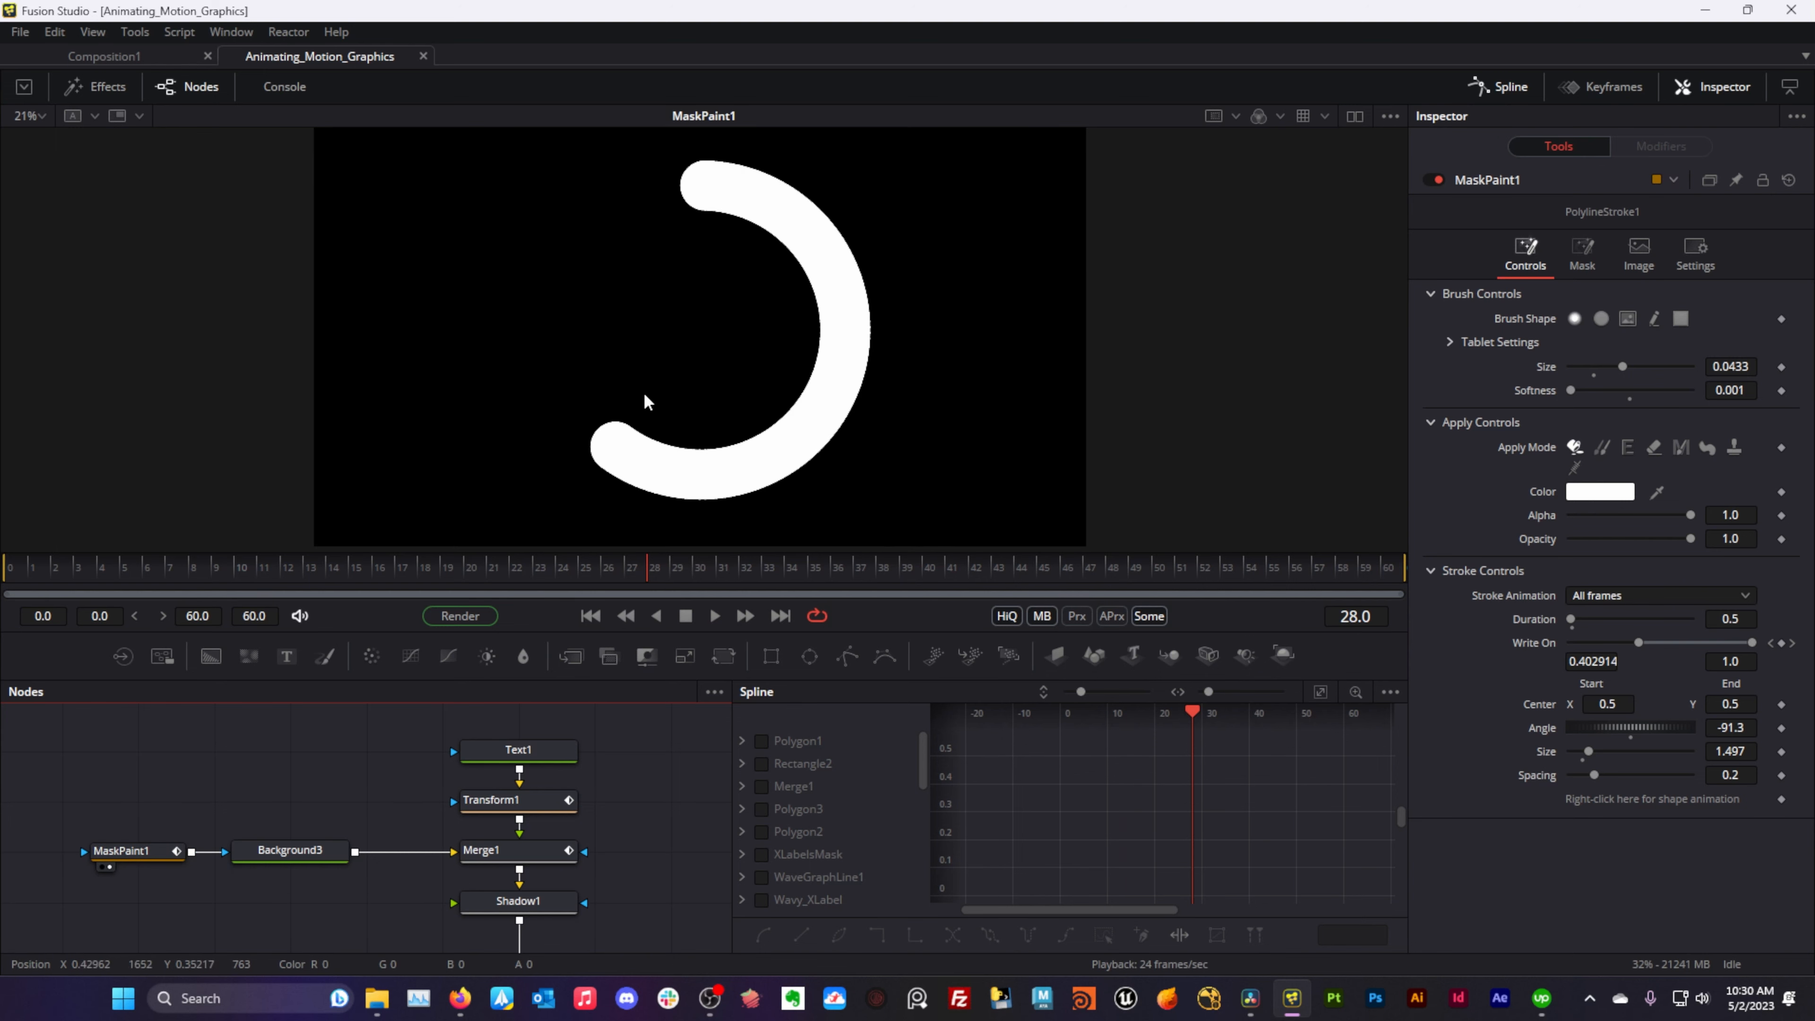
left_click(154, 863)
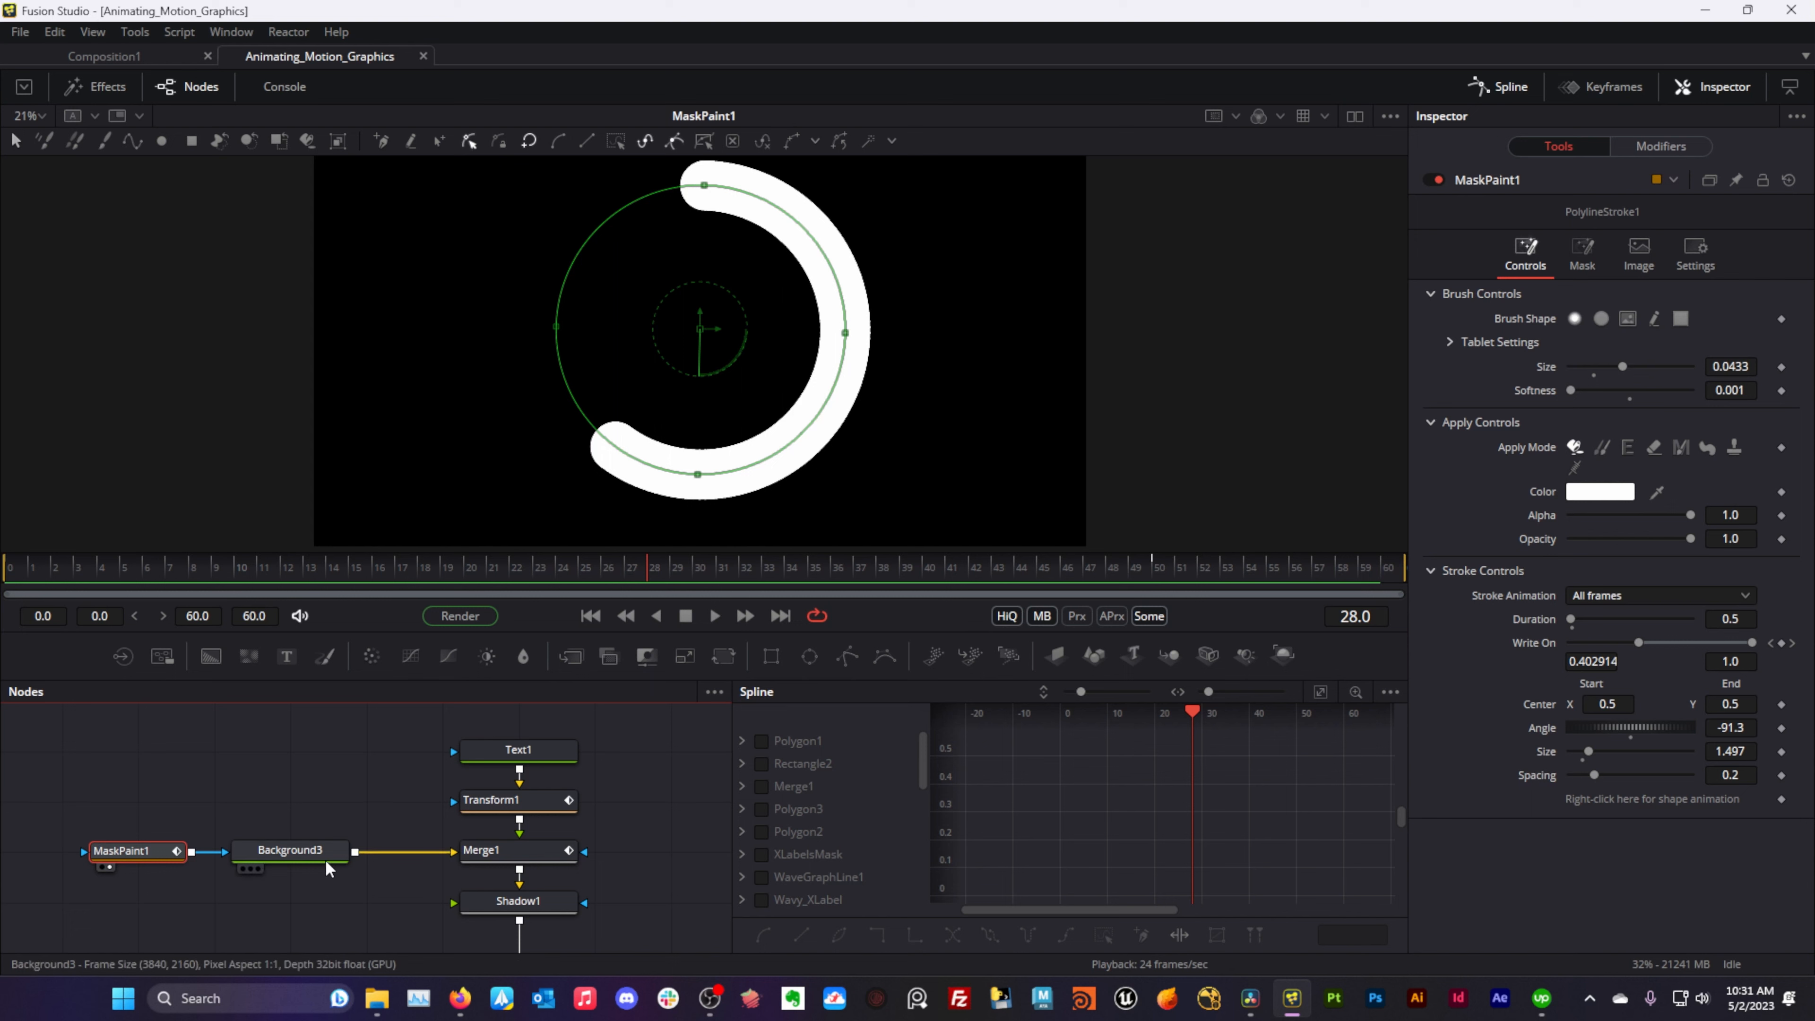
- Add a new Mask Paint node below MaskPaint1 and display it in the viewer
mouse_move(353, 925)
left_mouse_down()
mouse_move(308, 894)
mouse_move(349, 912)
left_mouse_up()
left_click_drag(190, 894, 243, 877)
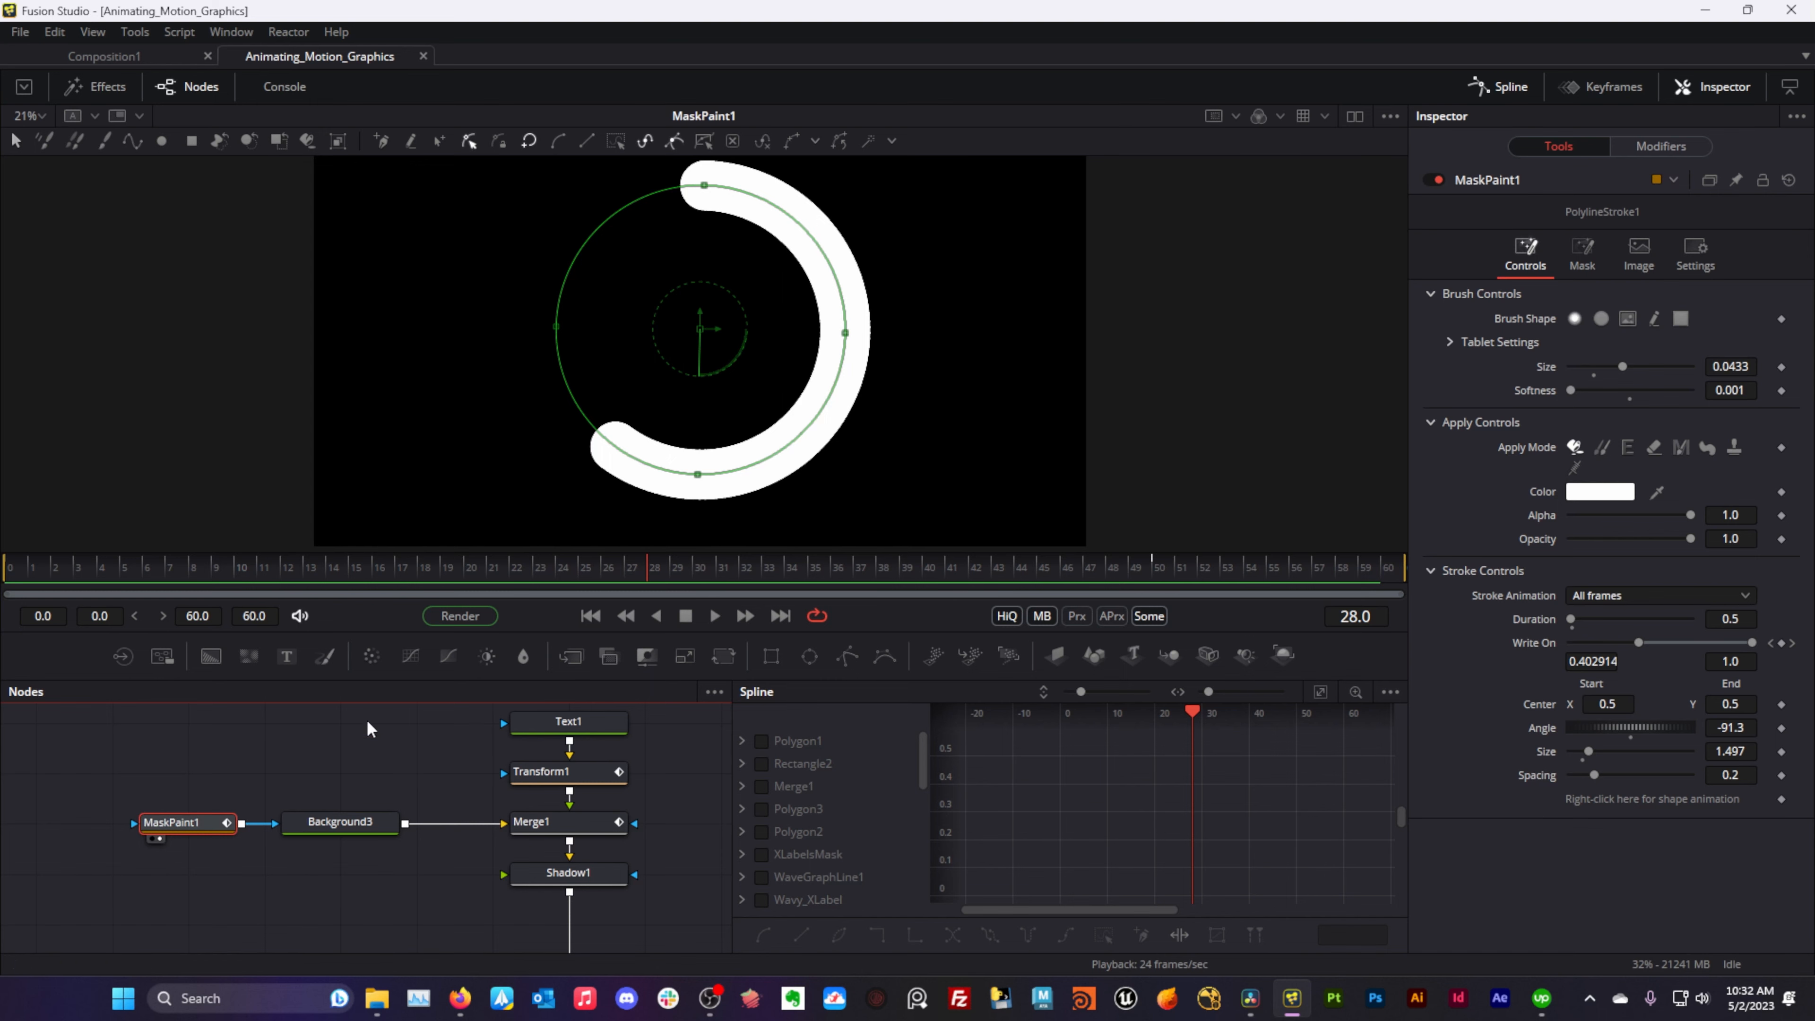
left_click(285, 886)
key("shift+space")
type("paint")
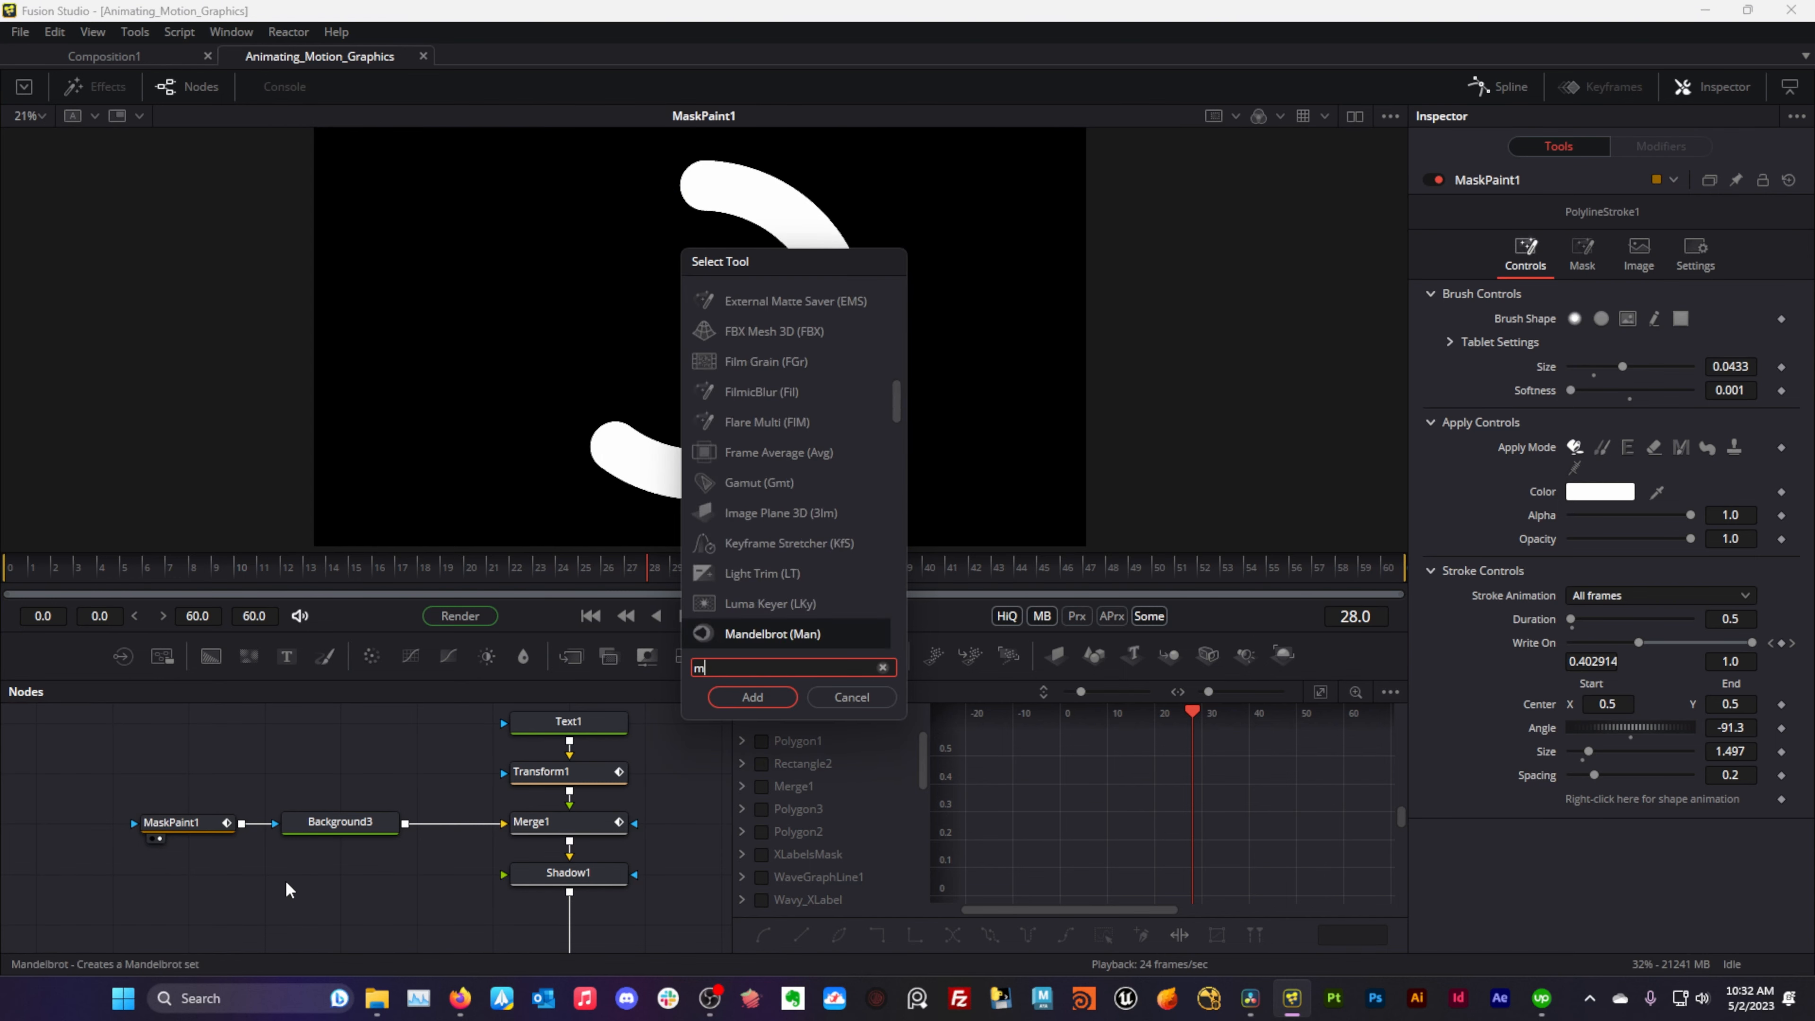
key("Return")
left_click_drag(286, 886, 211, 880)
key("1")
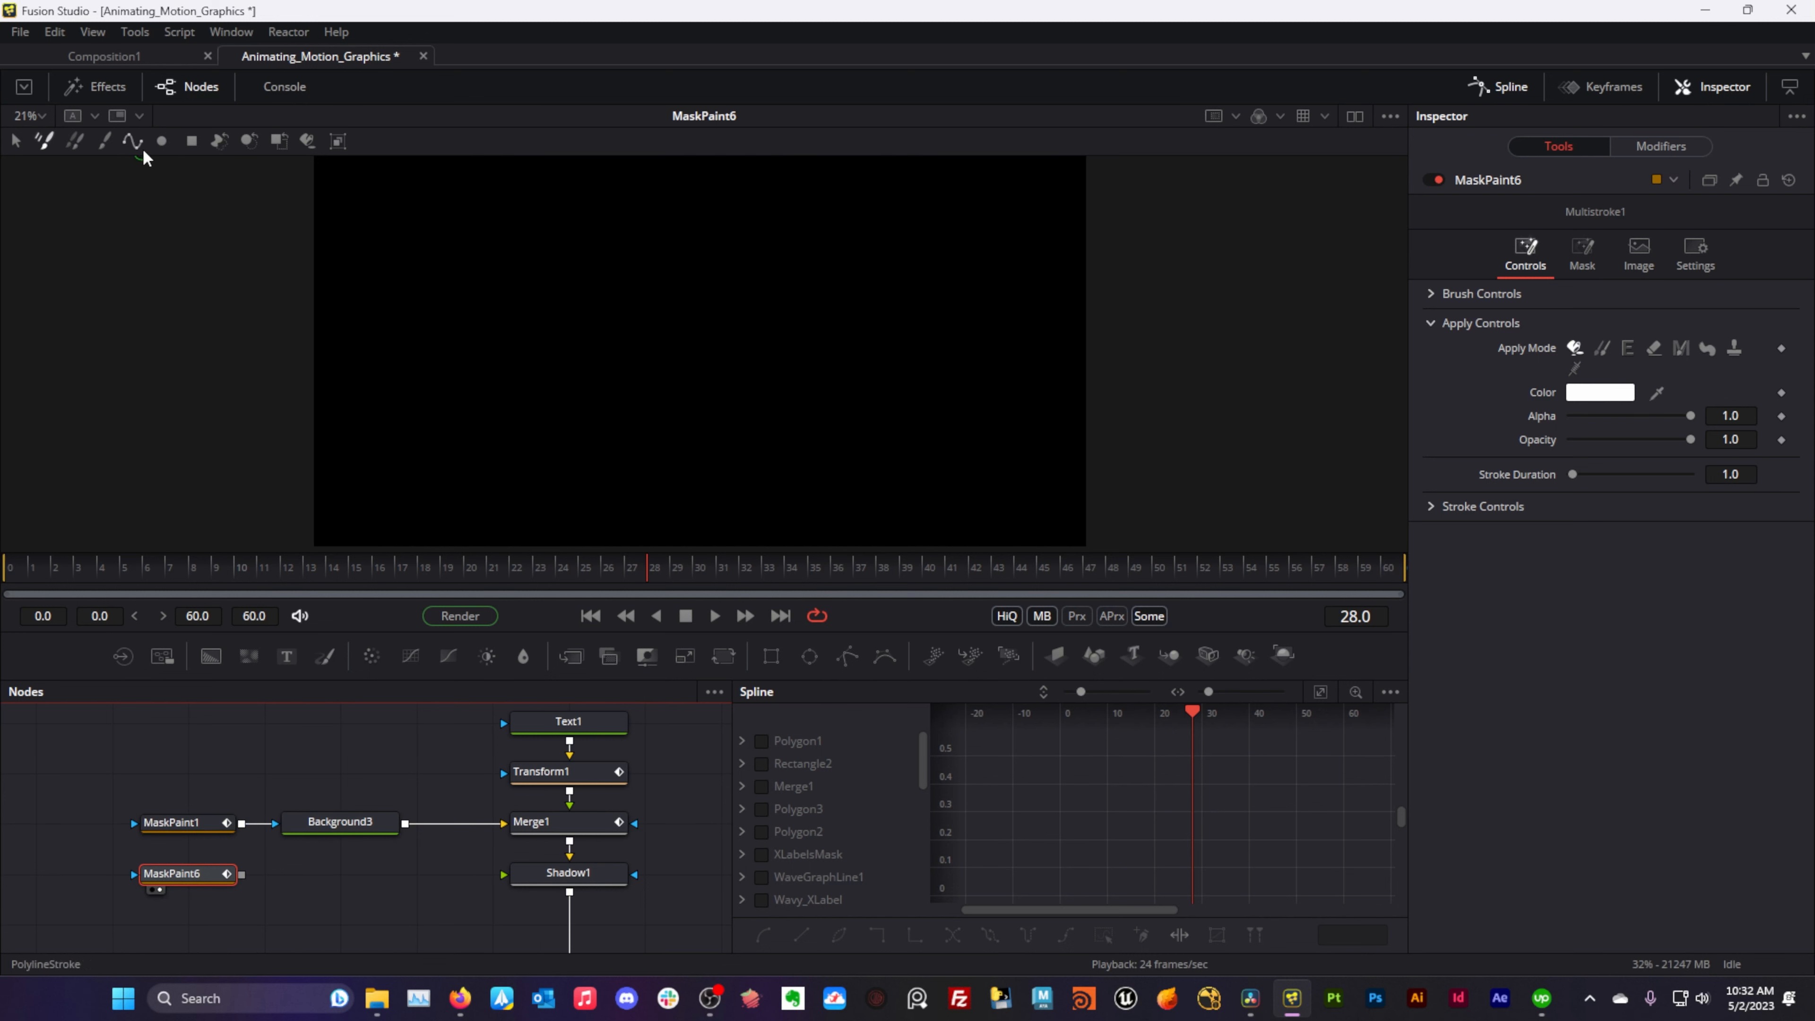
- Create a circular polyline stroke in the new mask paint node, 0.25 wide and 0.25 high with CW orientation
left_click(131, 141)
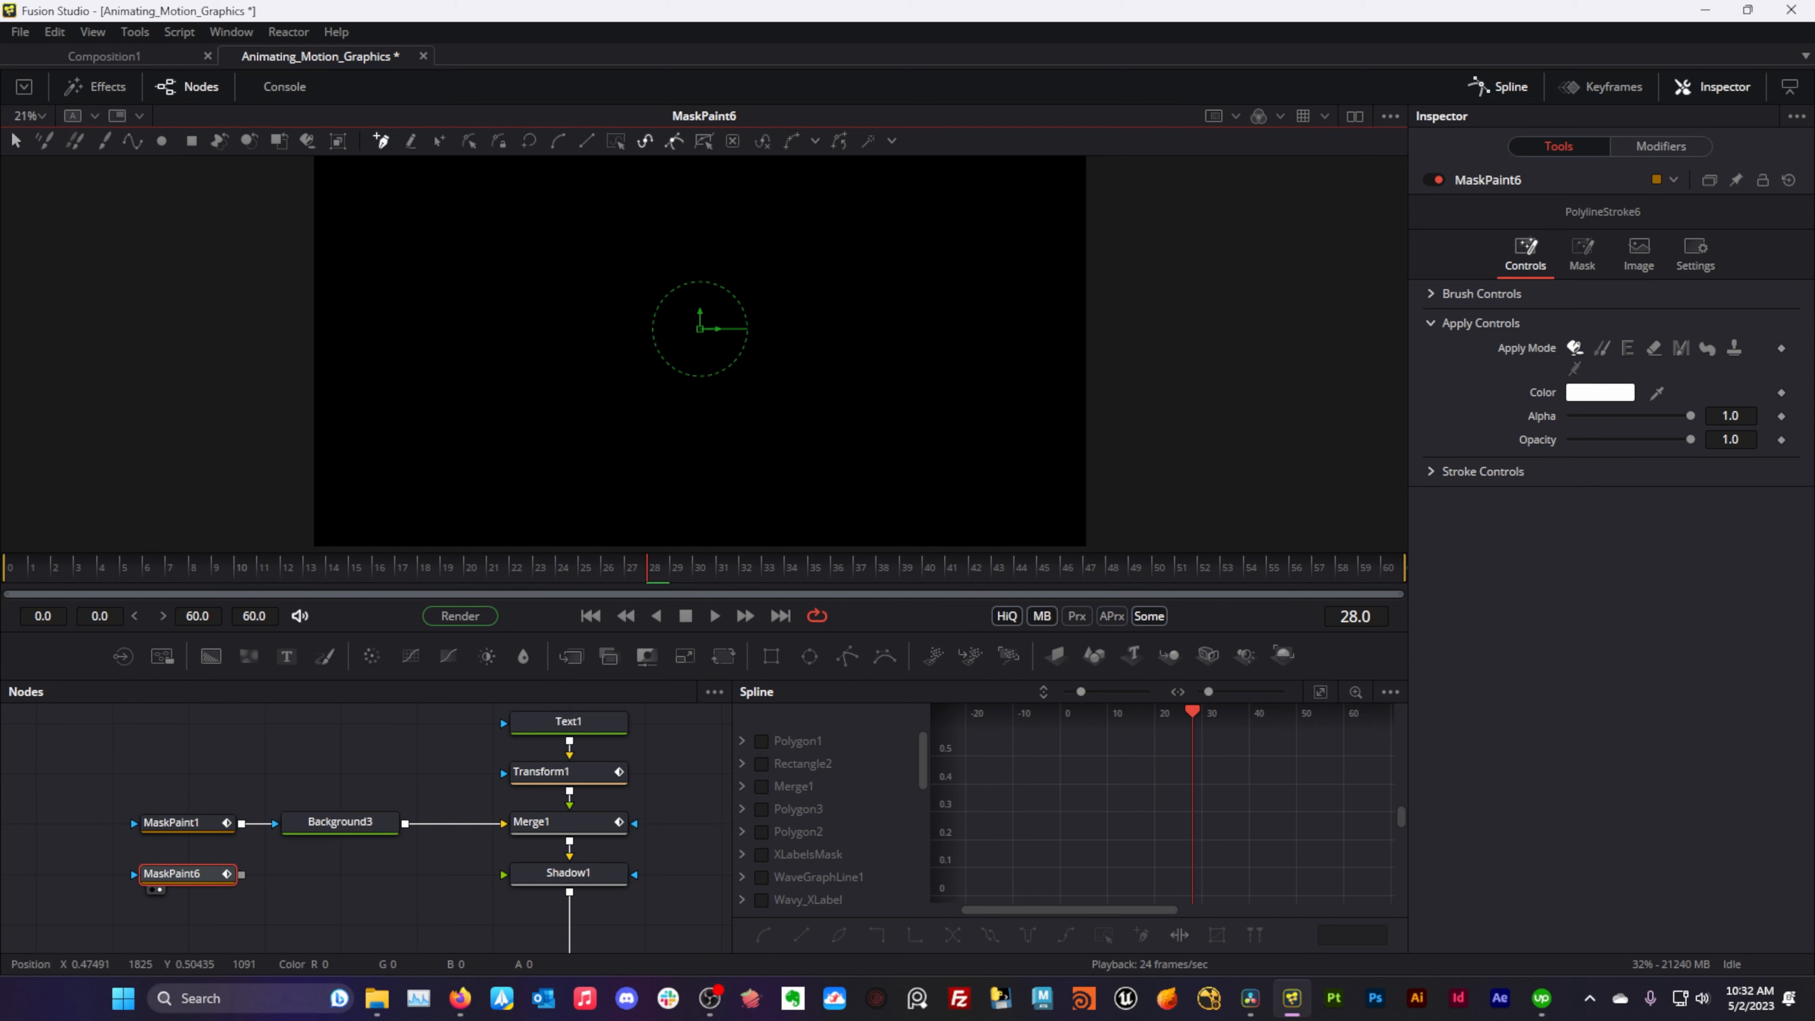
right_click(679, 325)
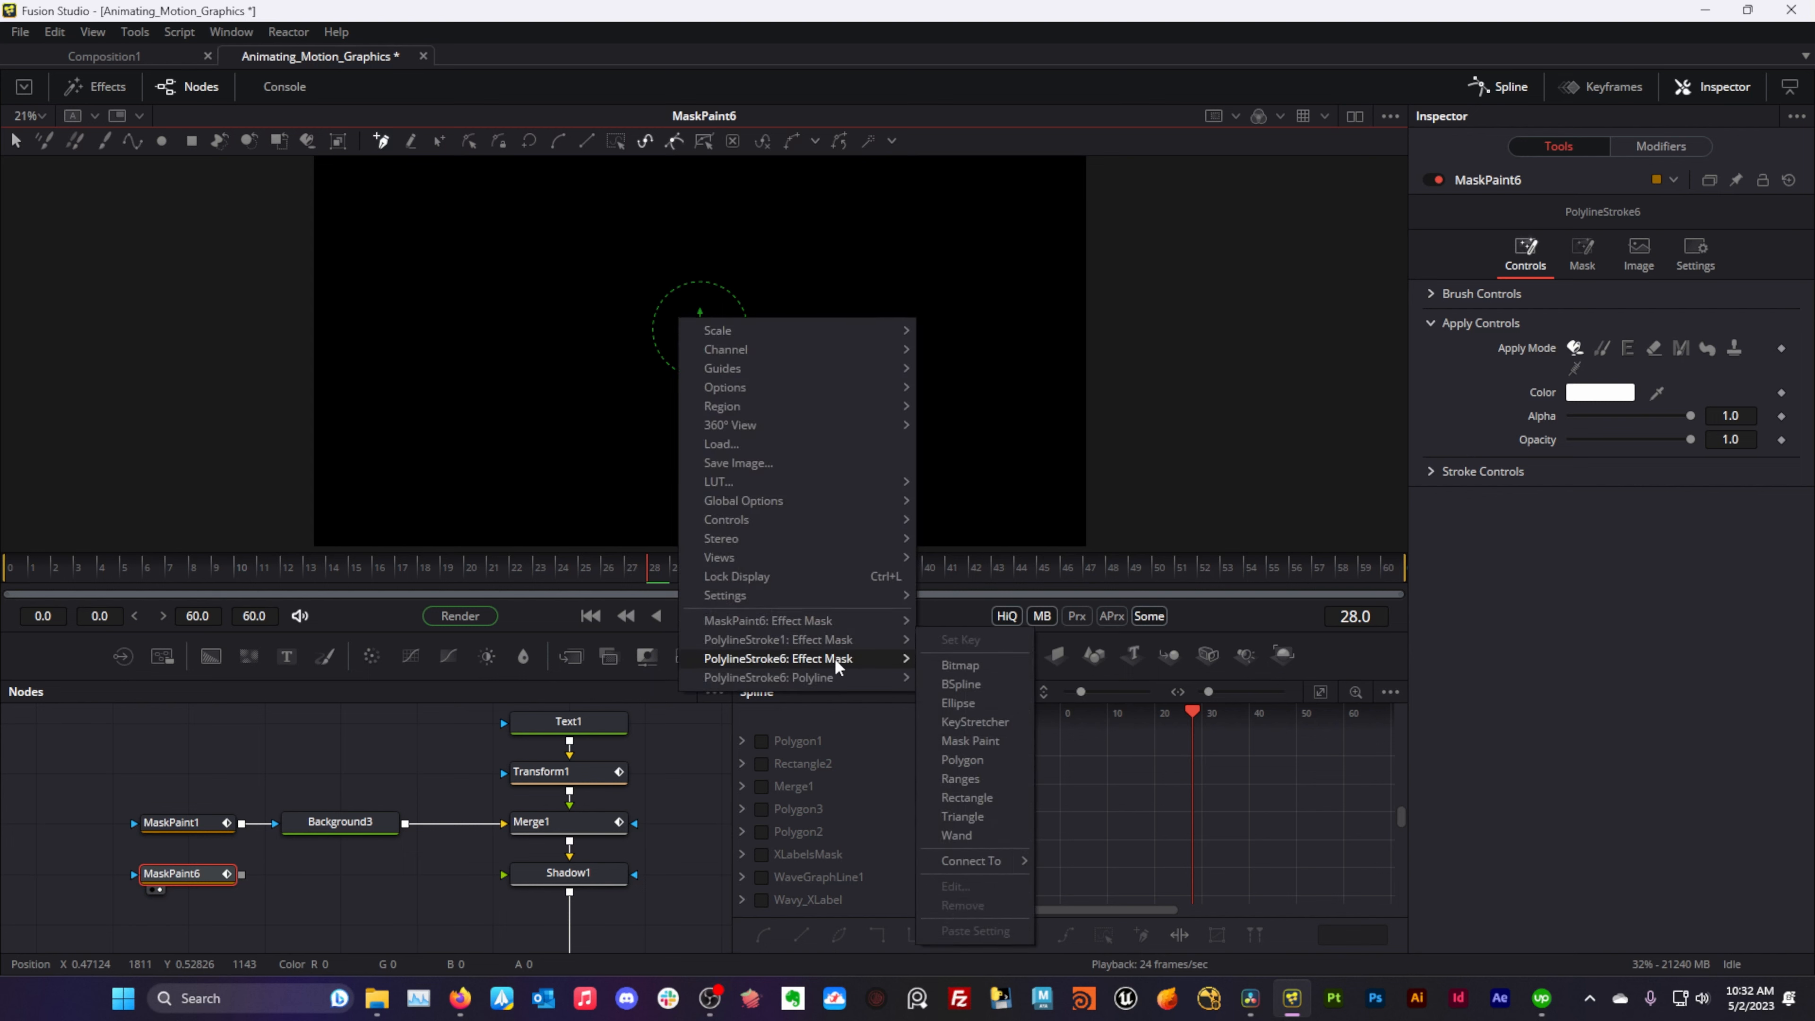
mouse_move(841, 683)
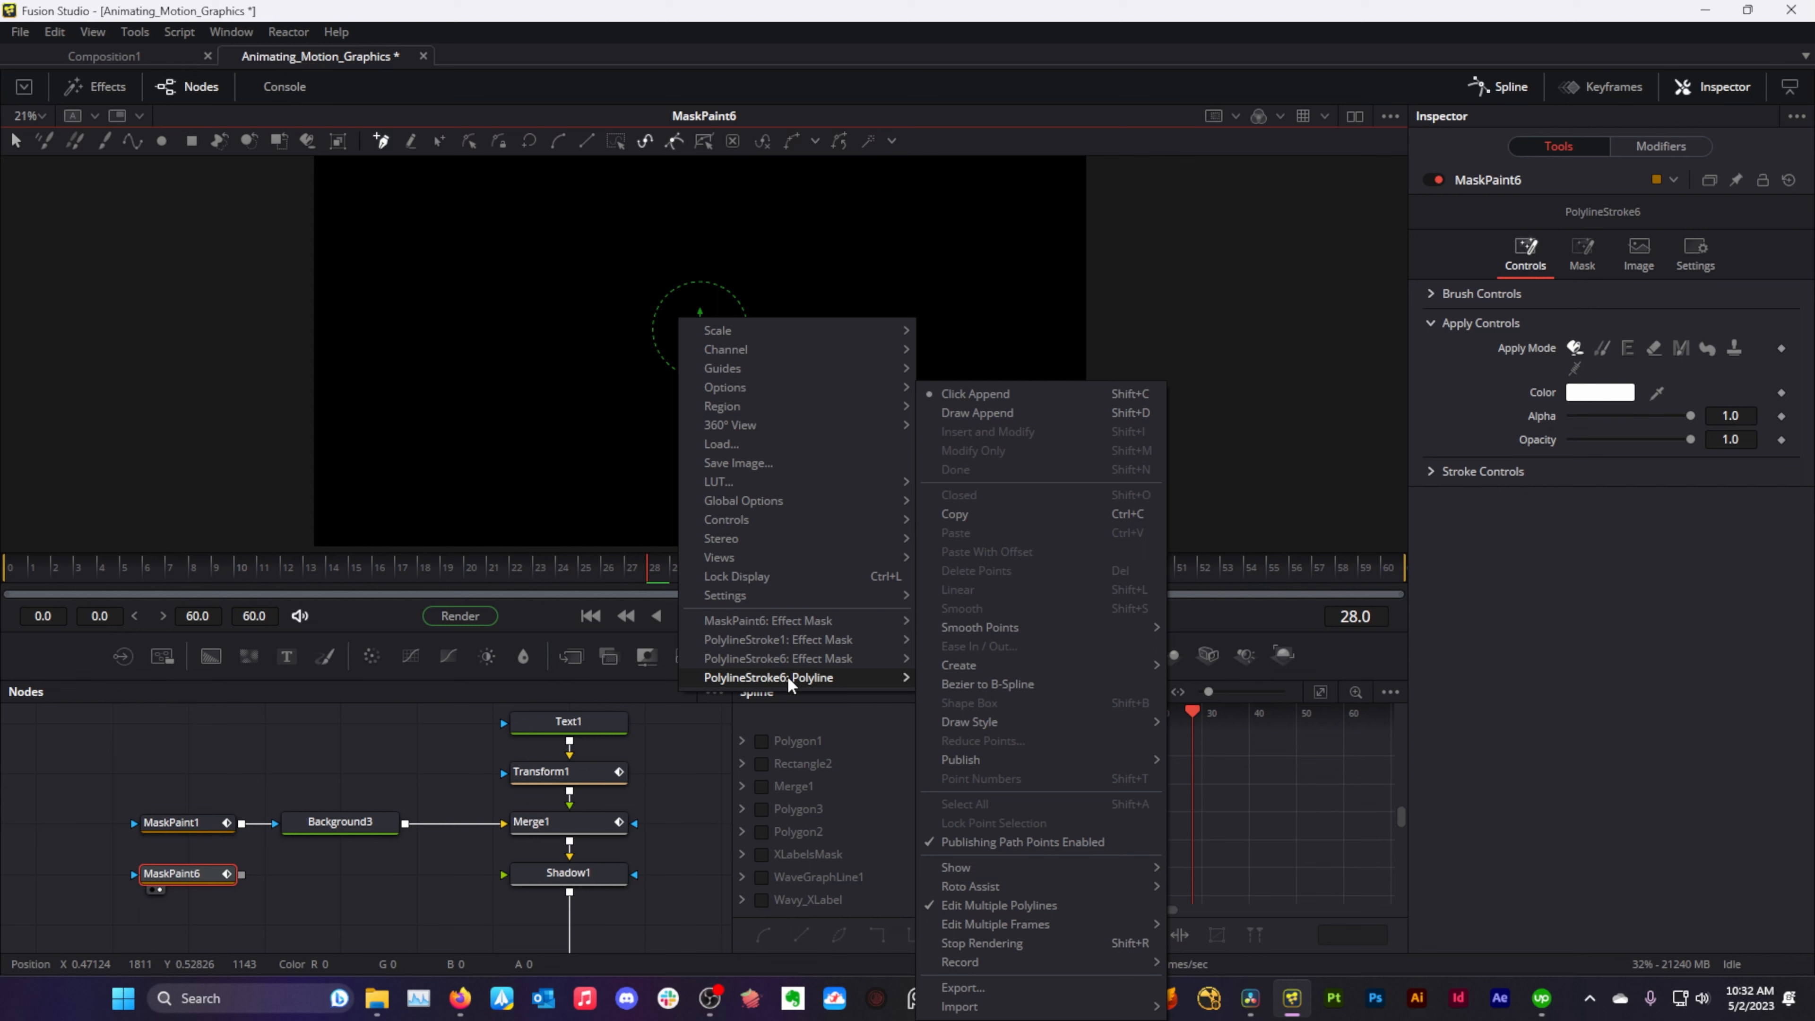
mouse_move(999, 664)
left_click(1208, 665)
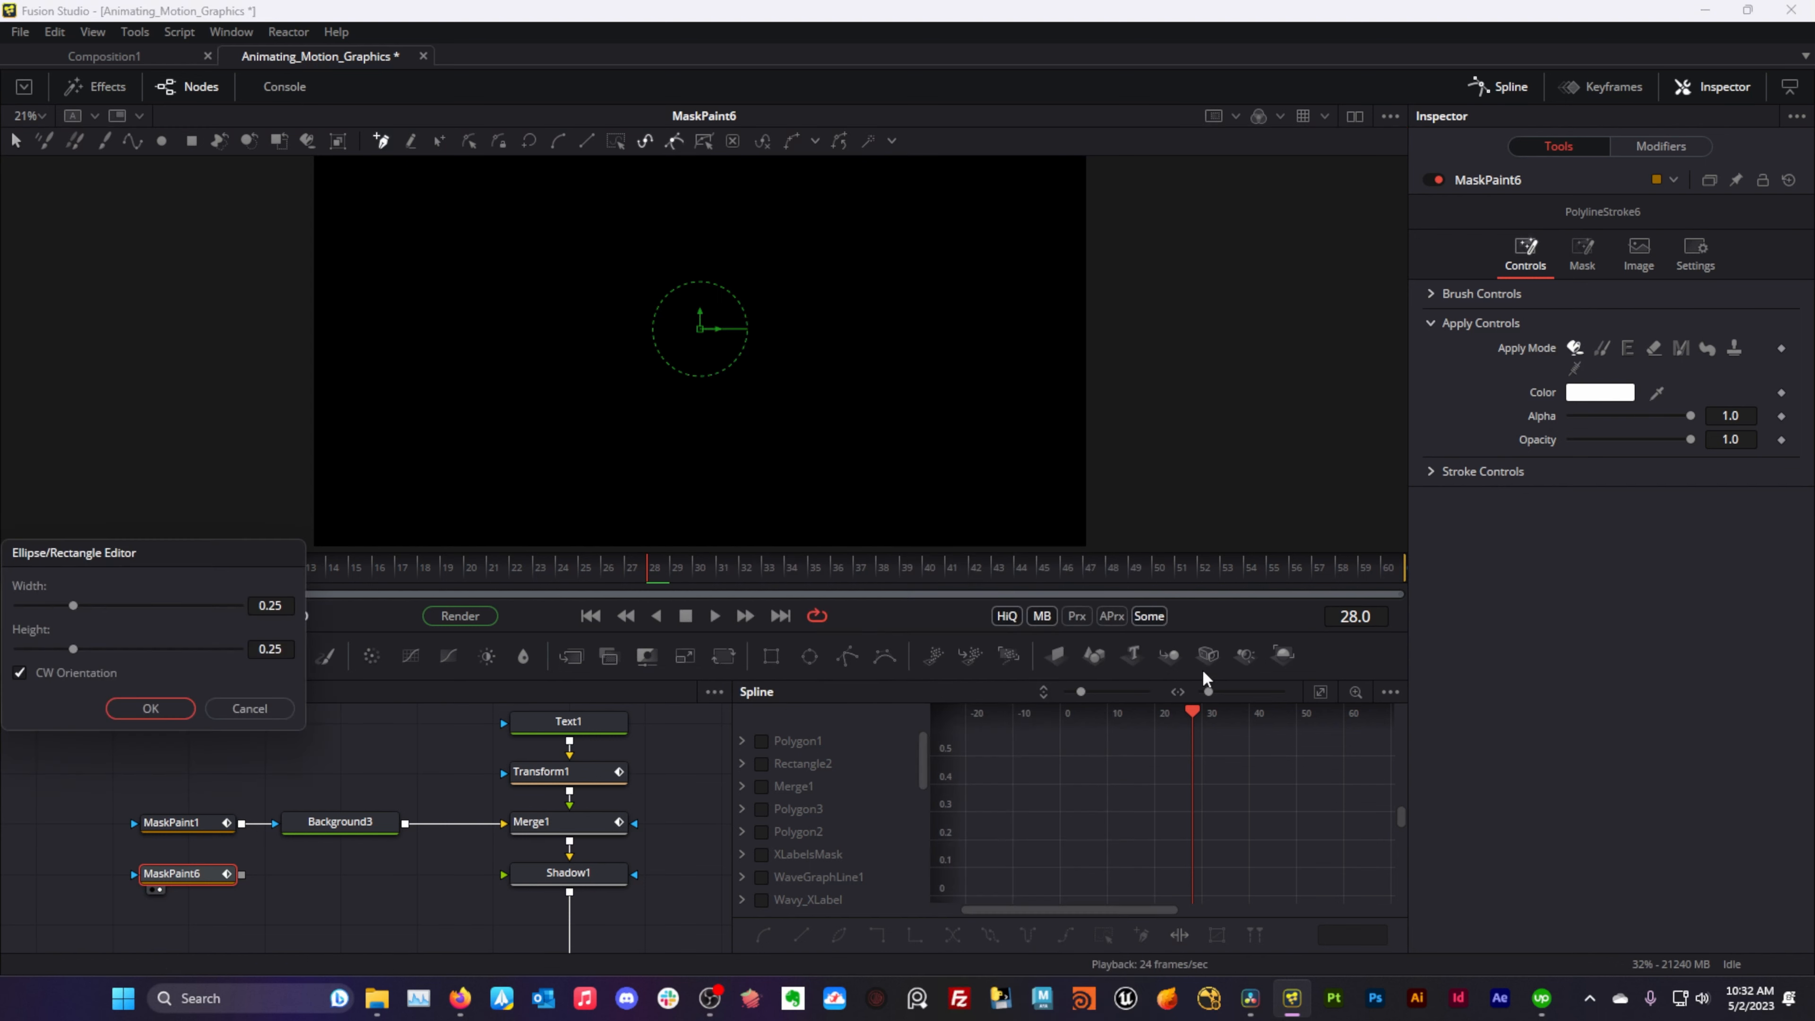
left_click(159, 705)
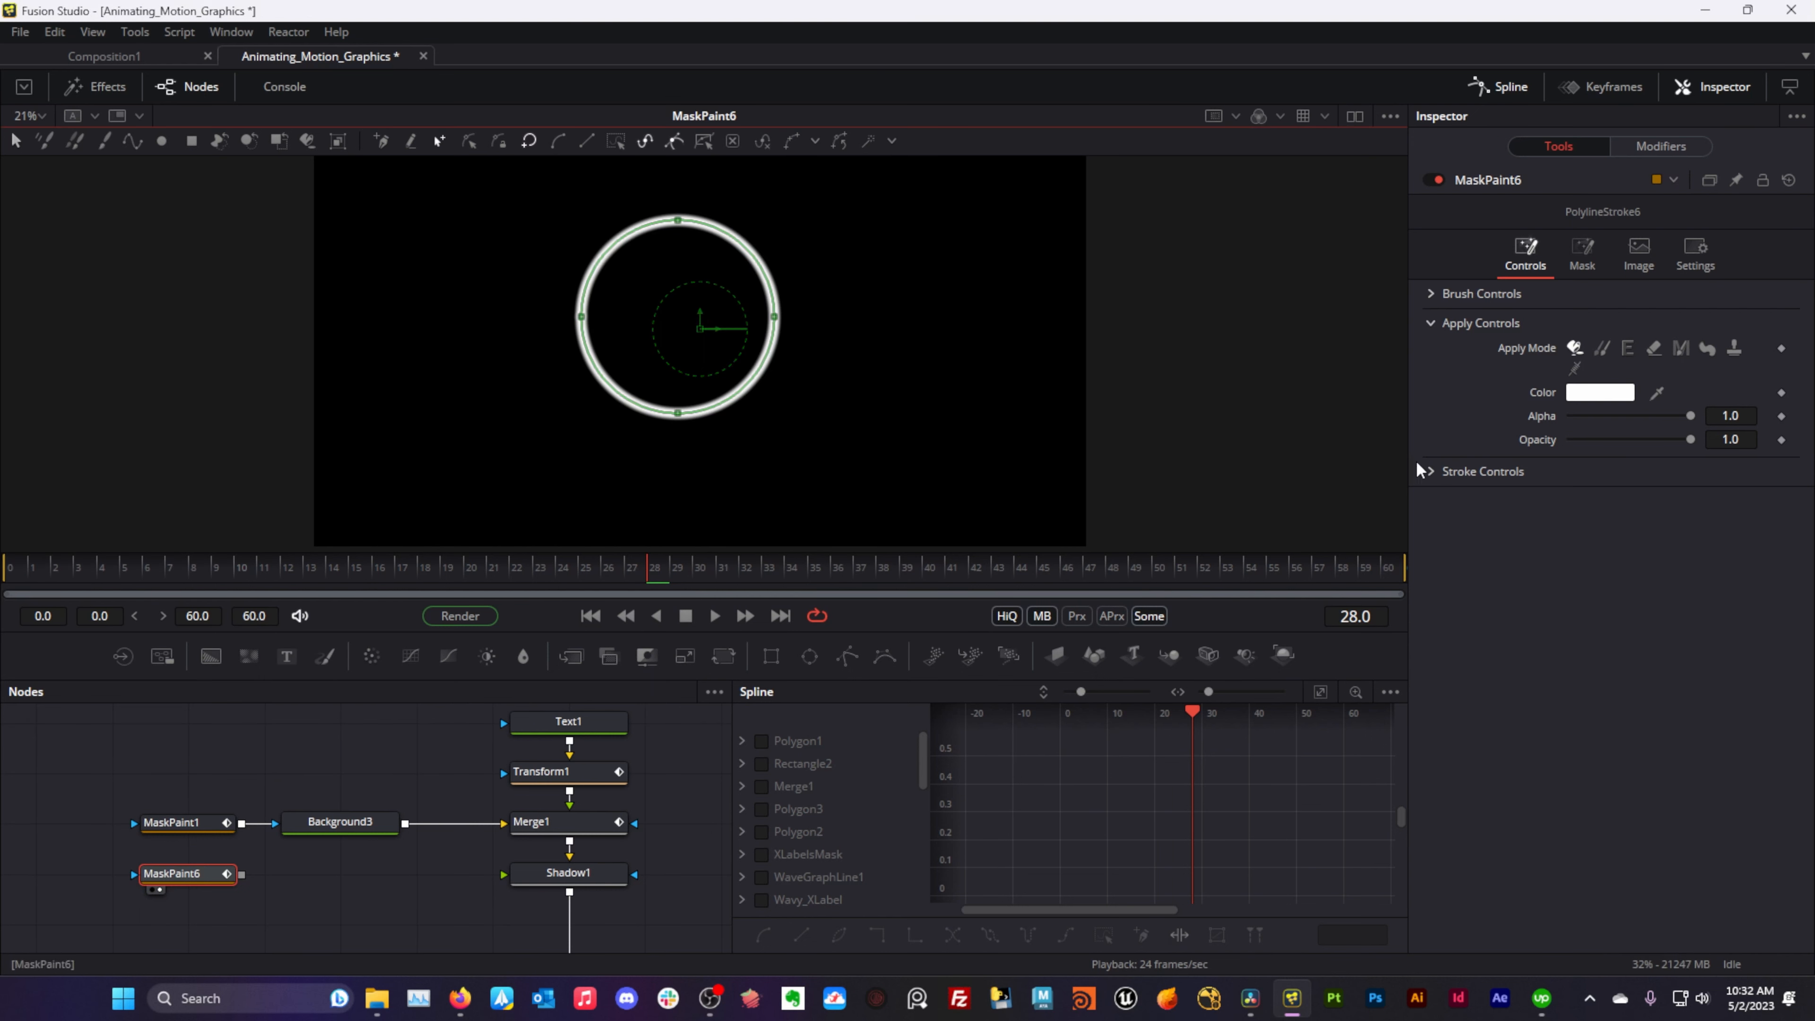
- Expand the stroke and brush controls and set the circular stroke's brush softness to 0.001
left_click(1431, 472)
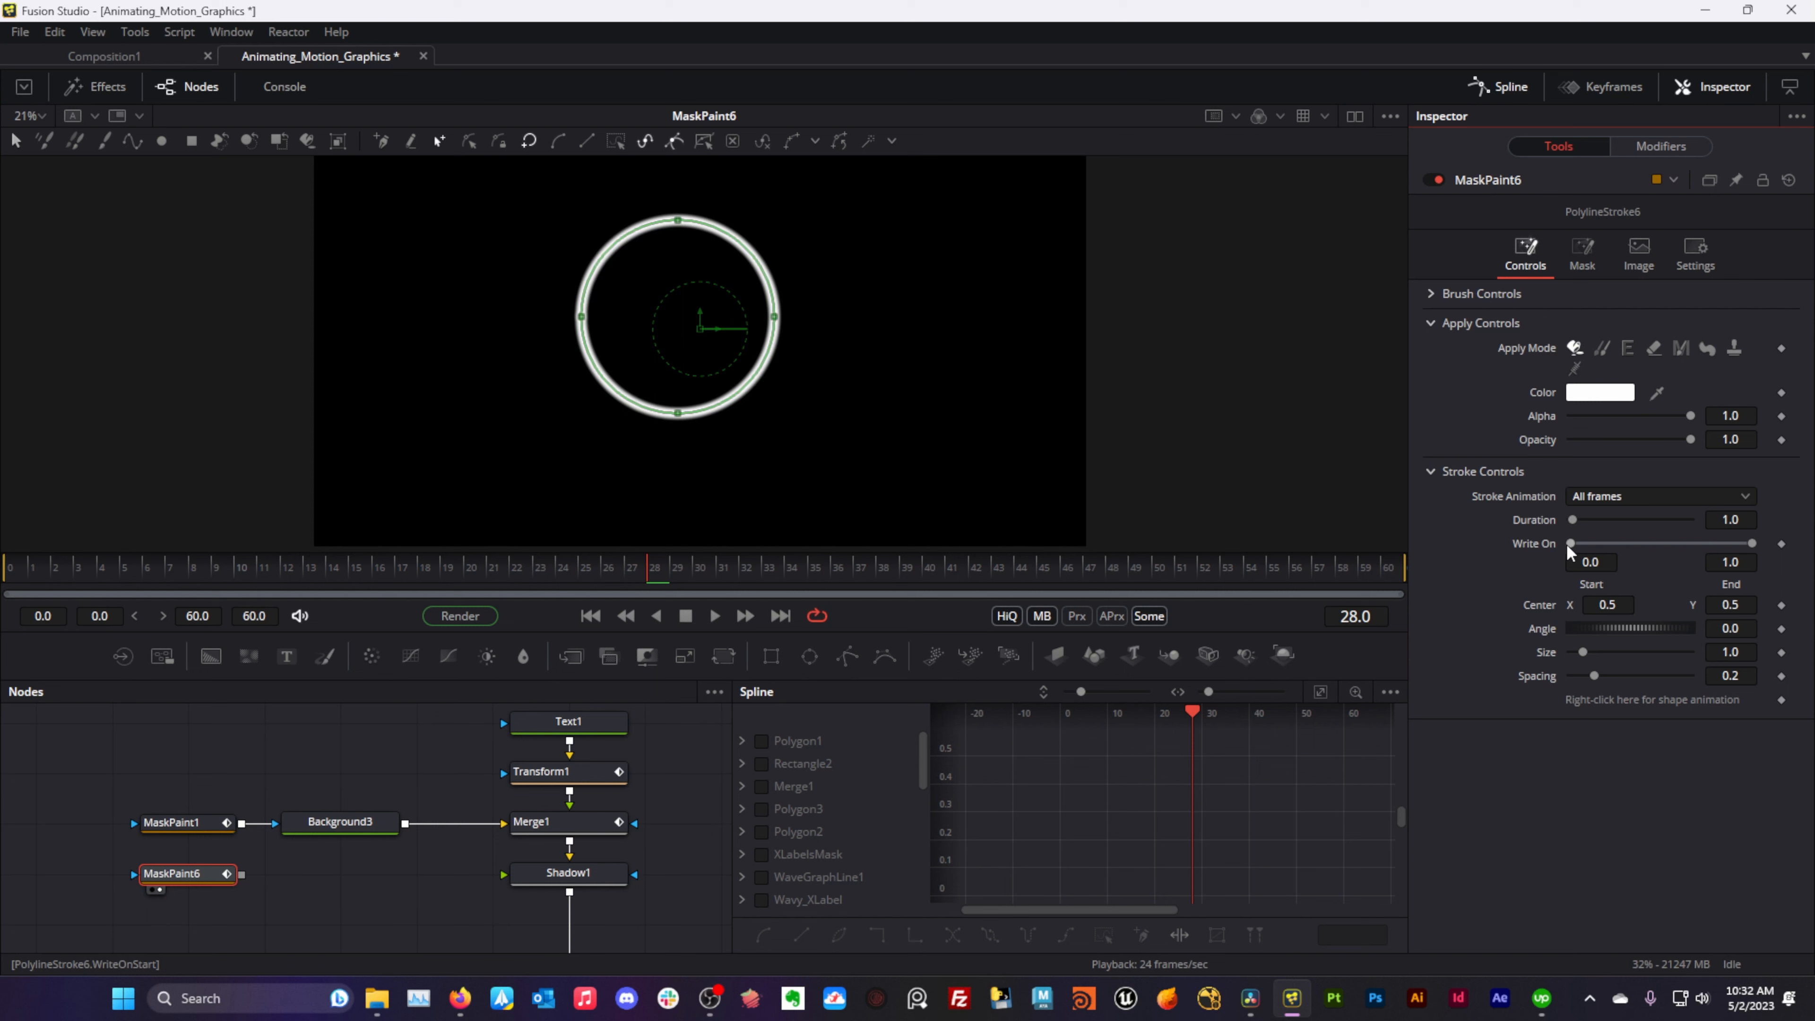
mouse_move(1569, 544)
left_mouse_down()
mouse_move(1675, 534)
mouse_move(1540, 546)
left_mouse_up()
left_click(1434, 295)
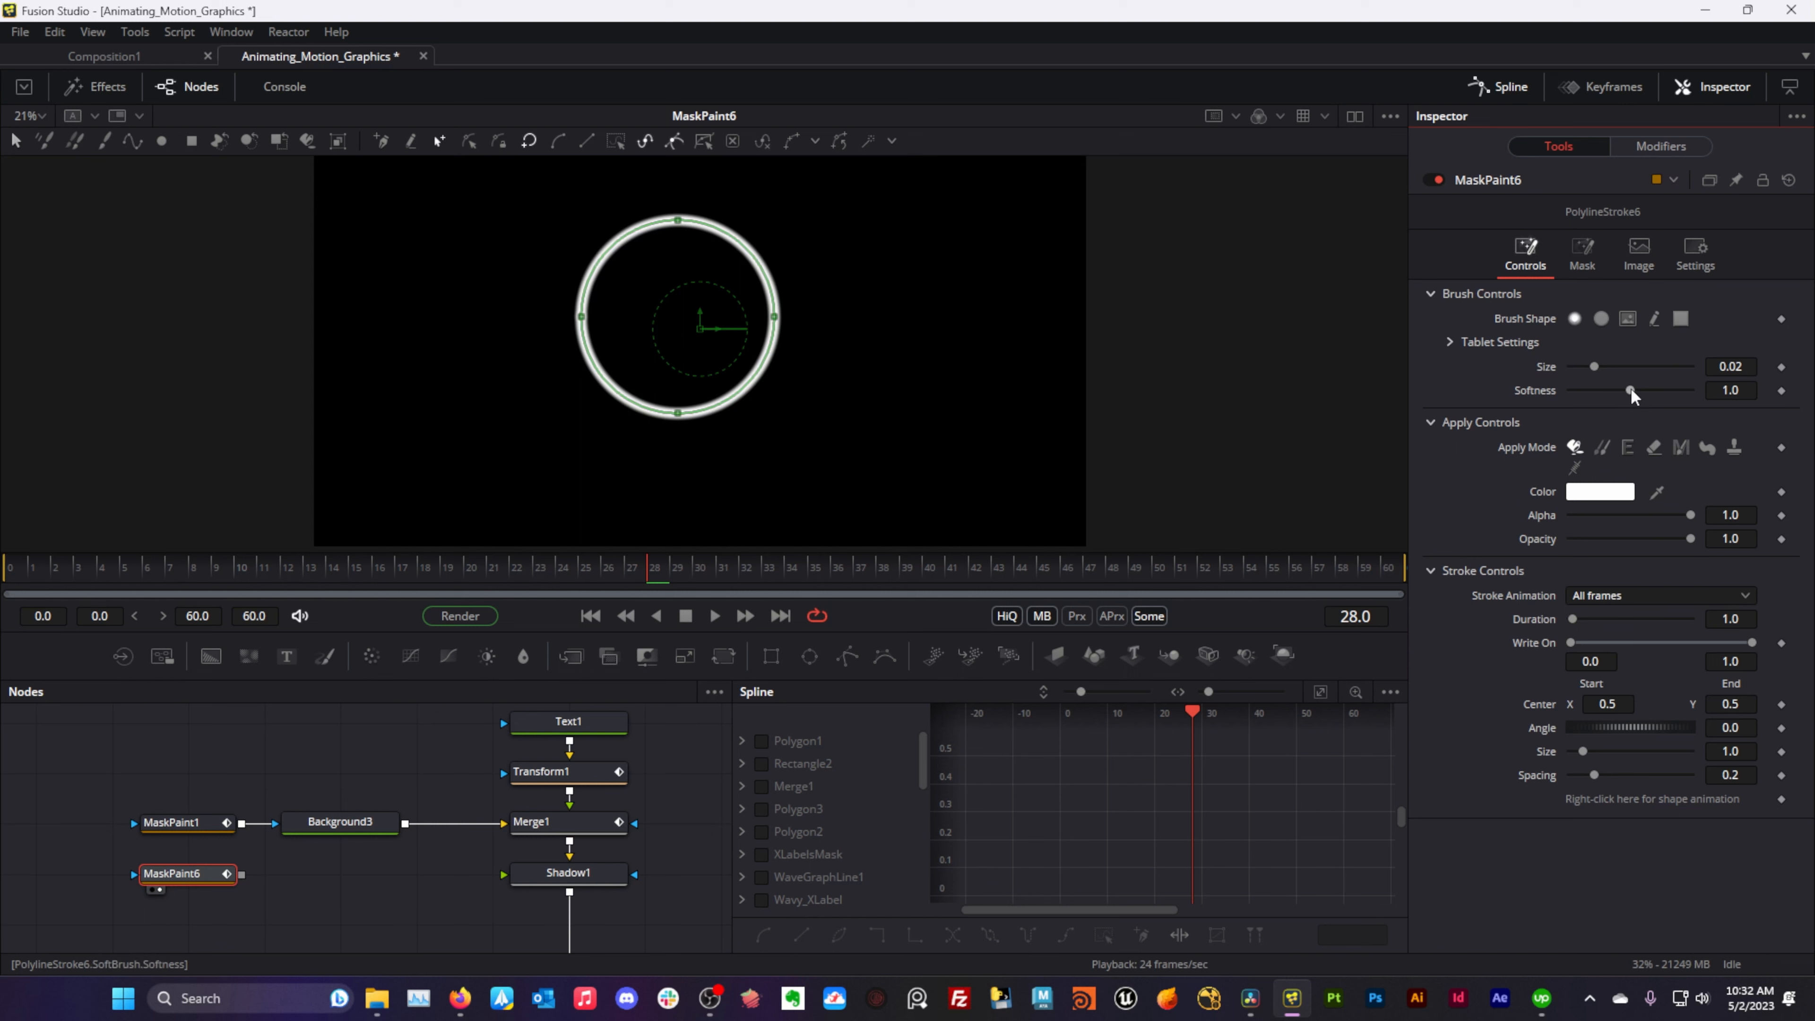
left_click_drag(1630, 389, 1450, 384)
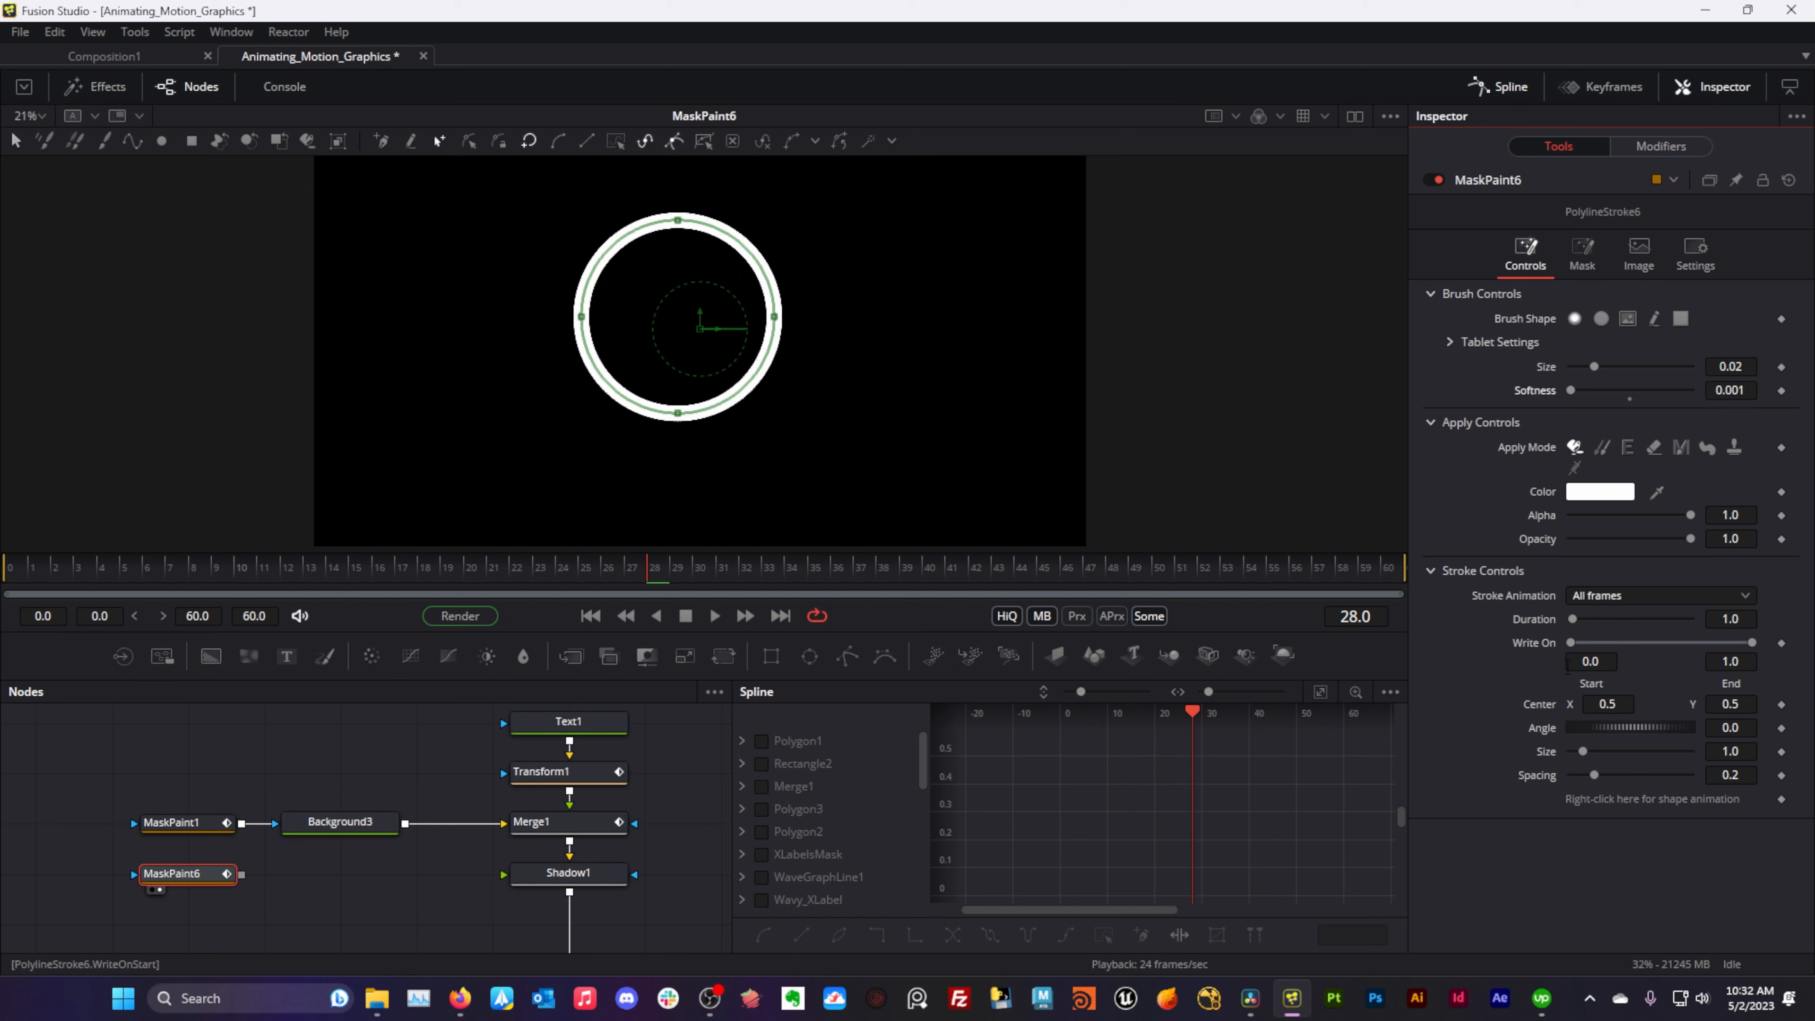
- Set the circular stroke's angle to -90 and its Write On start to 0.133
mouse_move(1572, 641)
left_mouse_down()
mouse_move(1759, 626)
mouse_move(1633, 631)
mouse_move(1651, 636)
left_mouse_up()
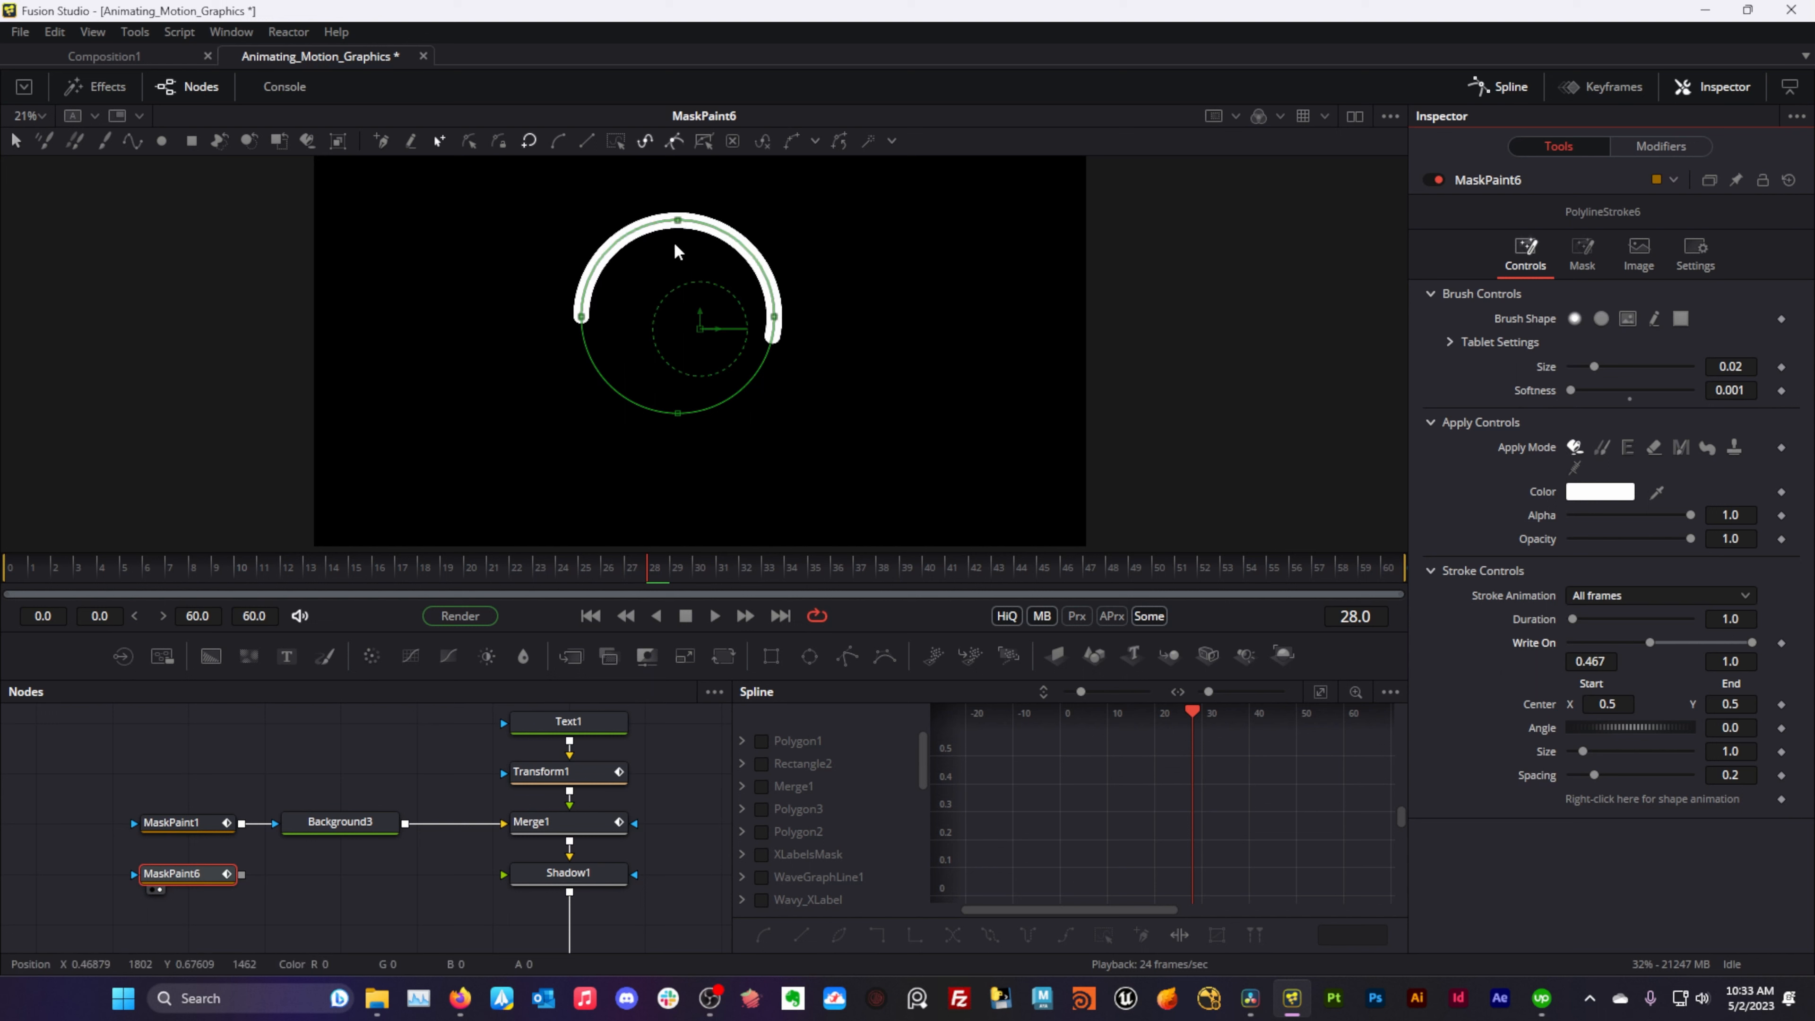
left_click(1730, 727)
double_click(1728, 727)
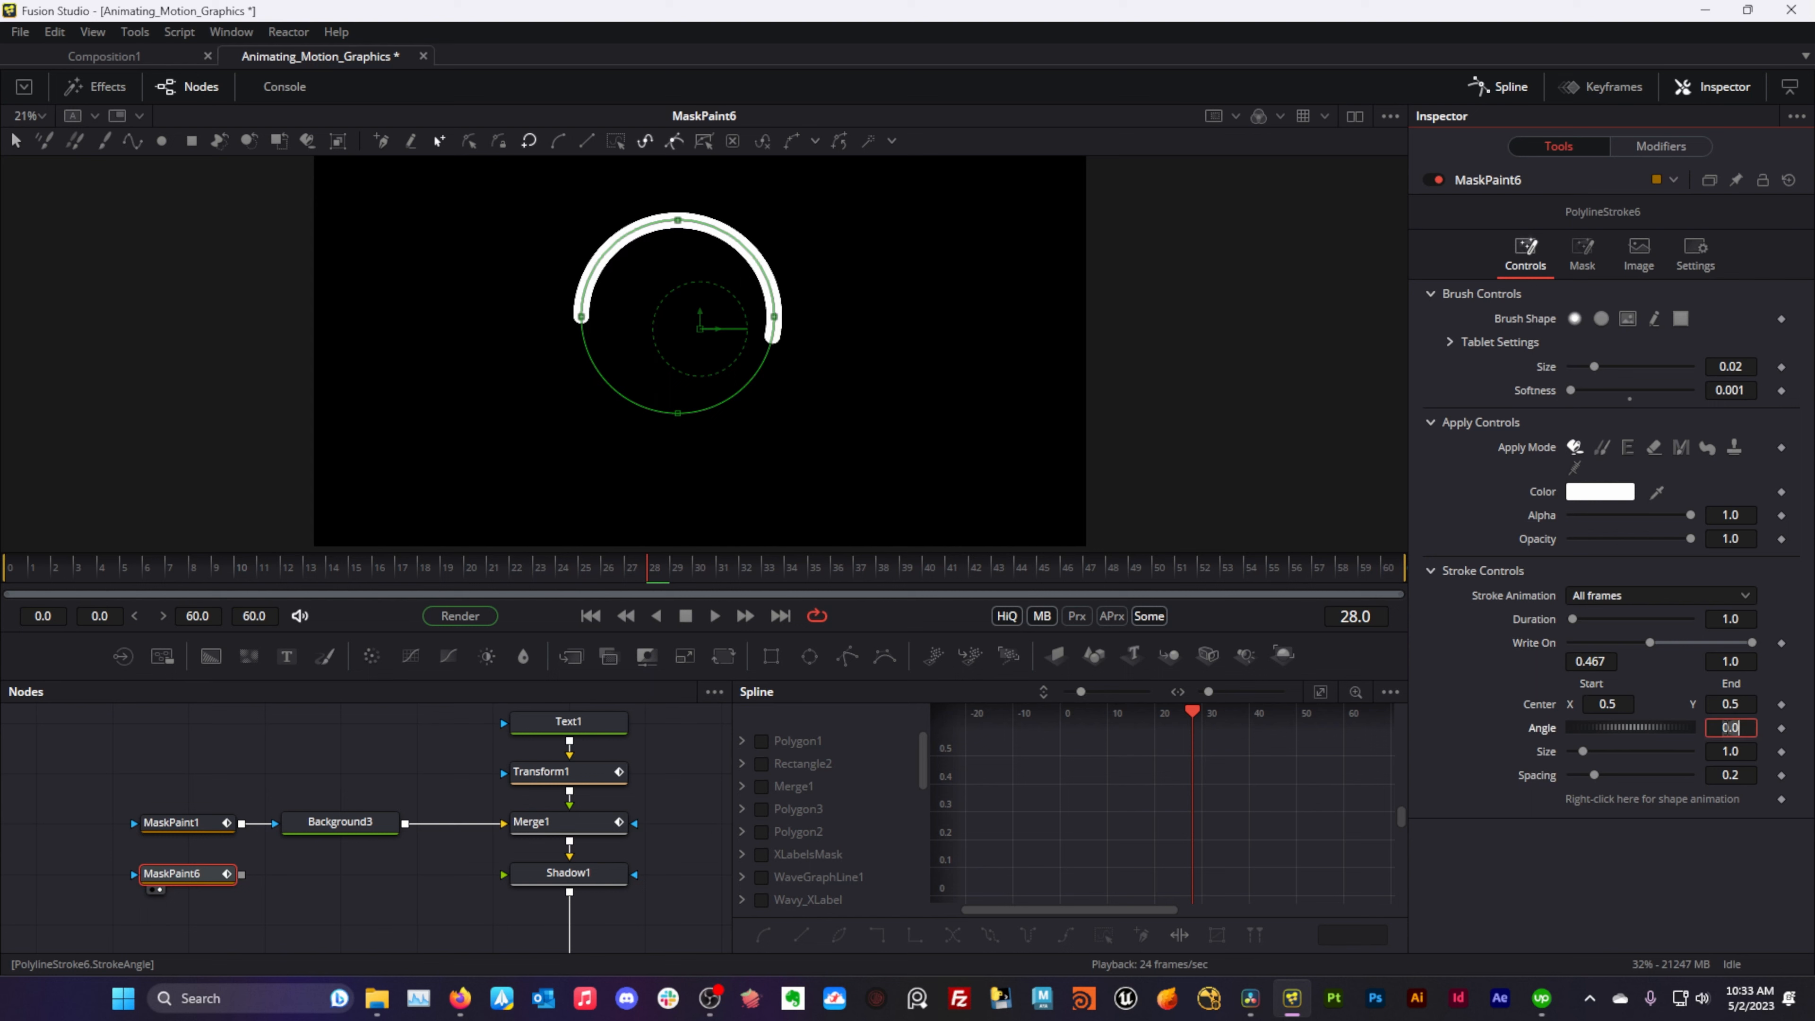
type("-90")
key("Tab")
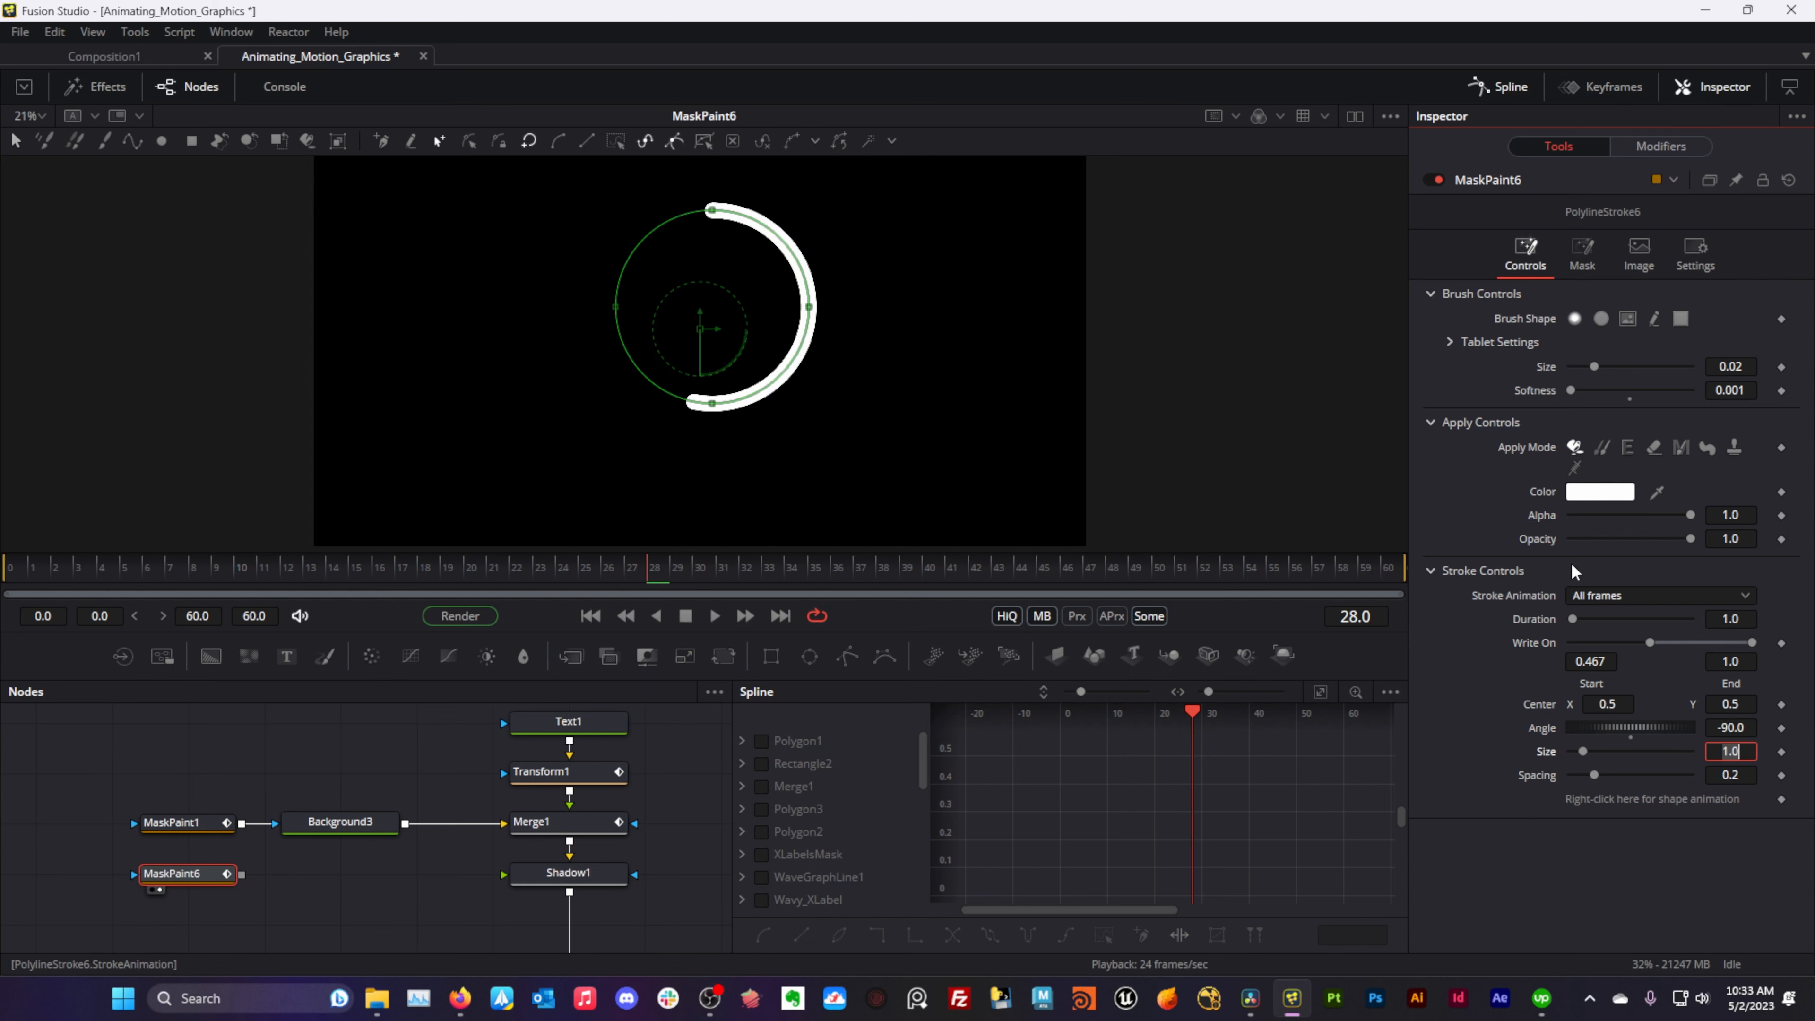
mouse_move(1650, 643)
left_mouse_down()
mouse_move(1595, 642)
mouse_move(1693, 642)
mouse_move(1593, 642)
left_mouse_up()
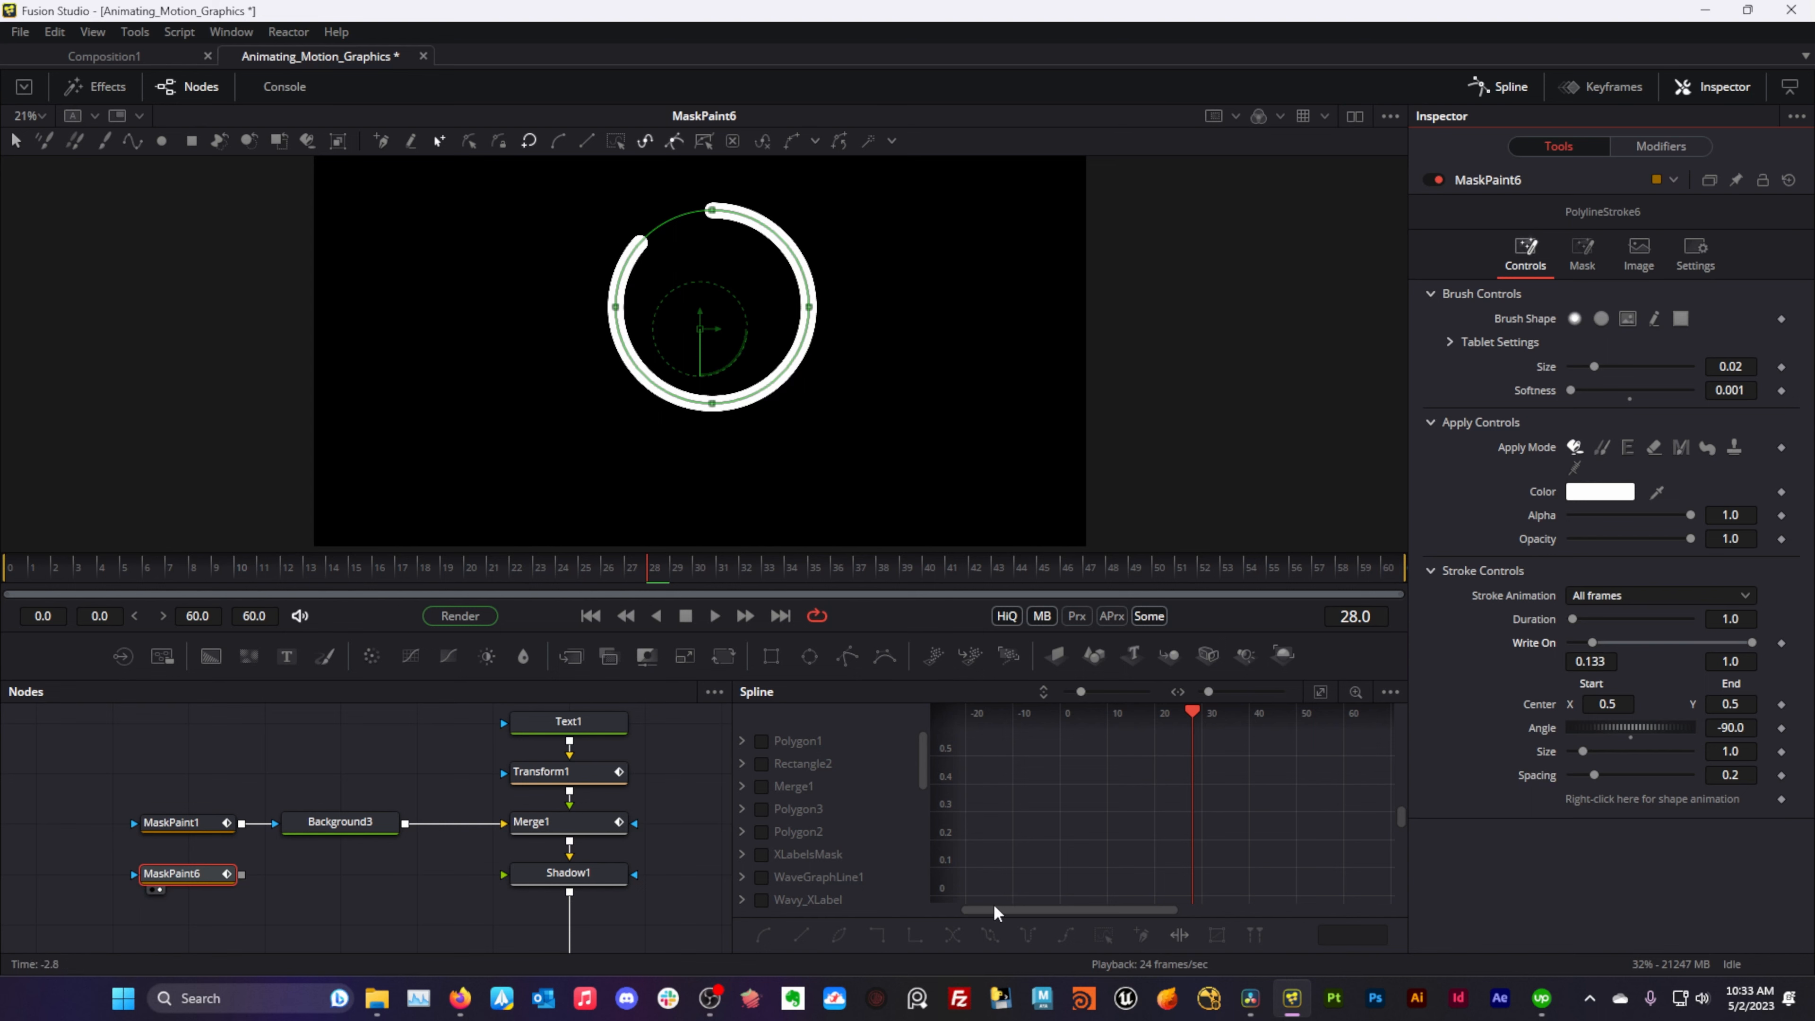
- Display Background3 without its mask, spread its gradient stops with light pink at about 0.667, and reconnect MaskPaint1 as the mask
left_click(203, 823)
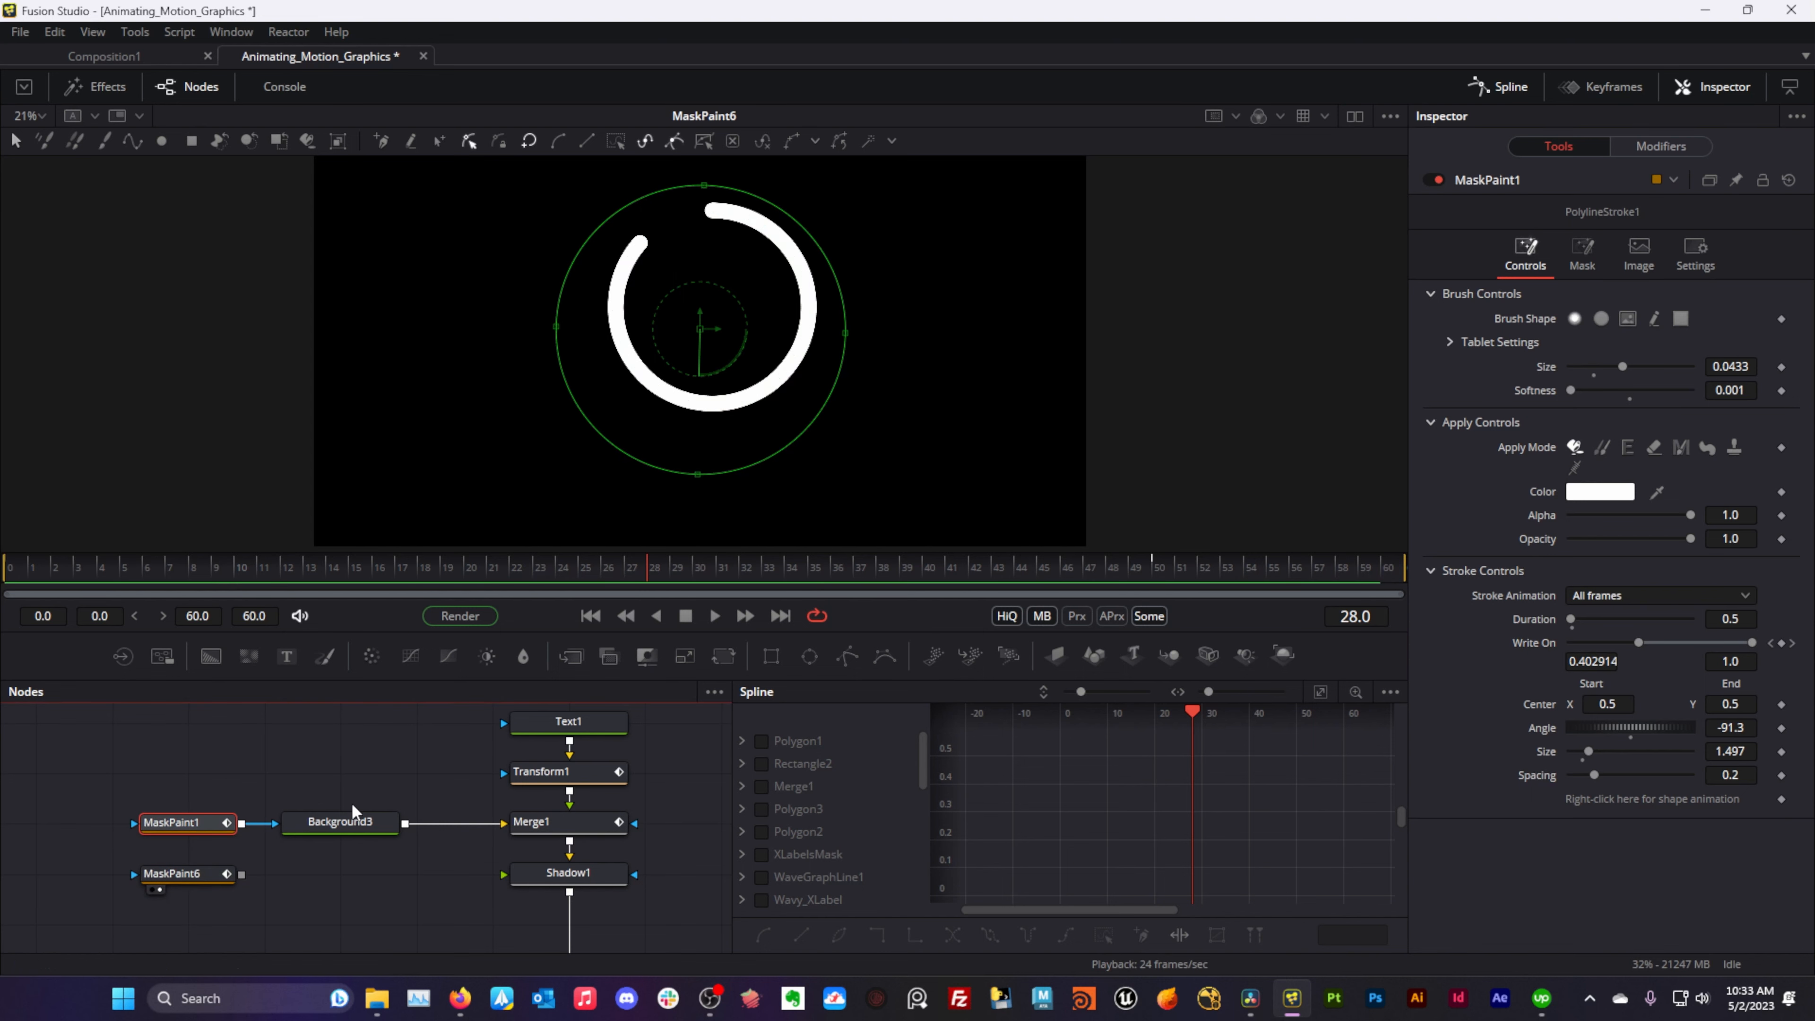
key("1")
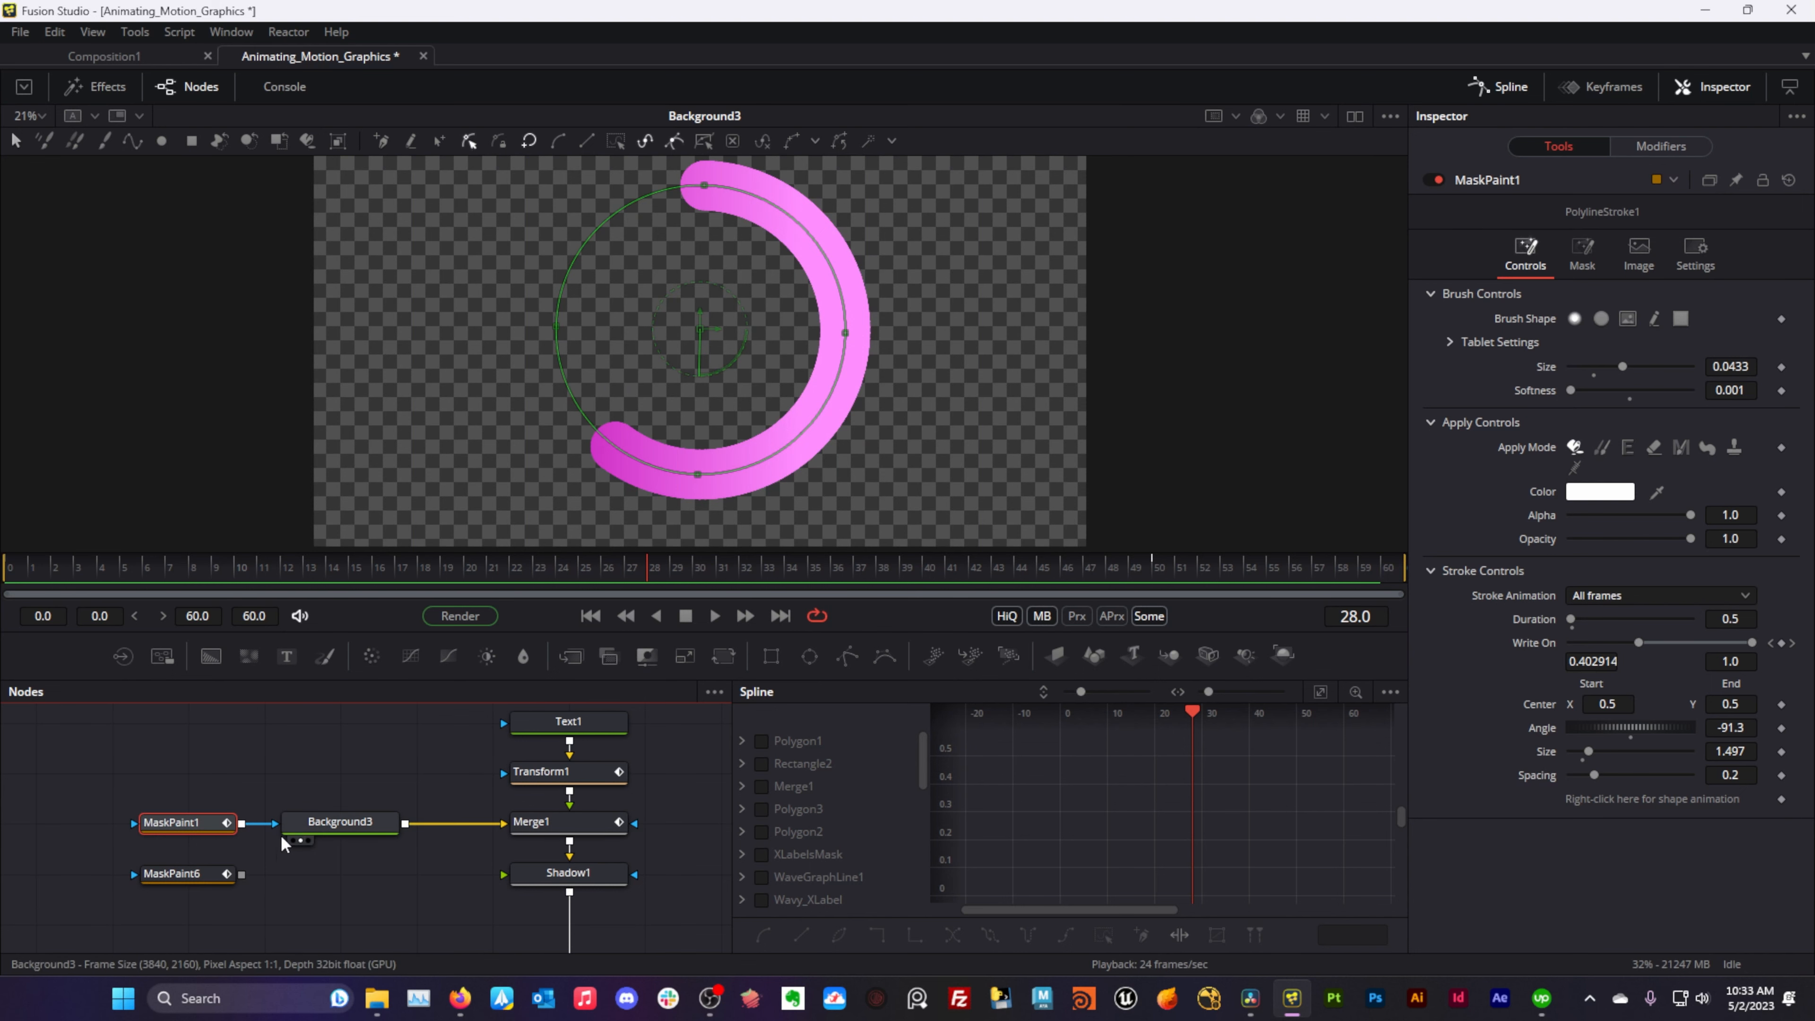
left_click(322, 830)
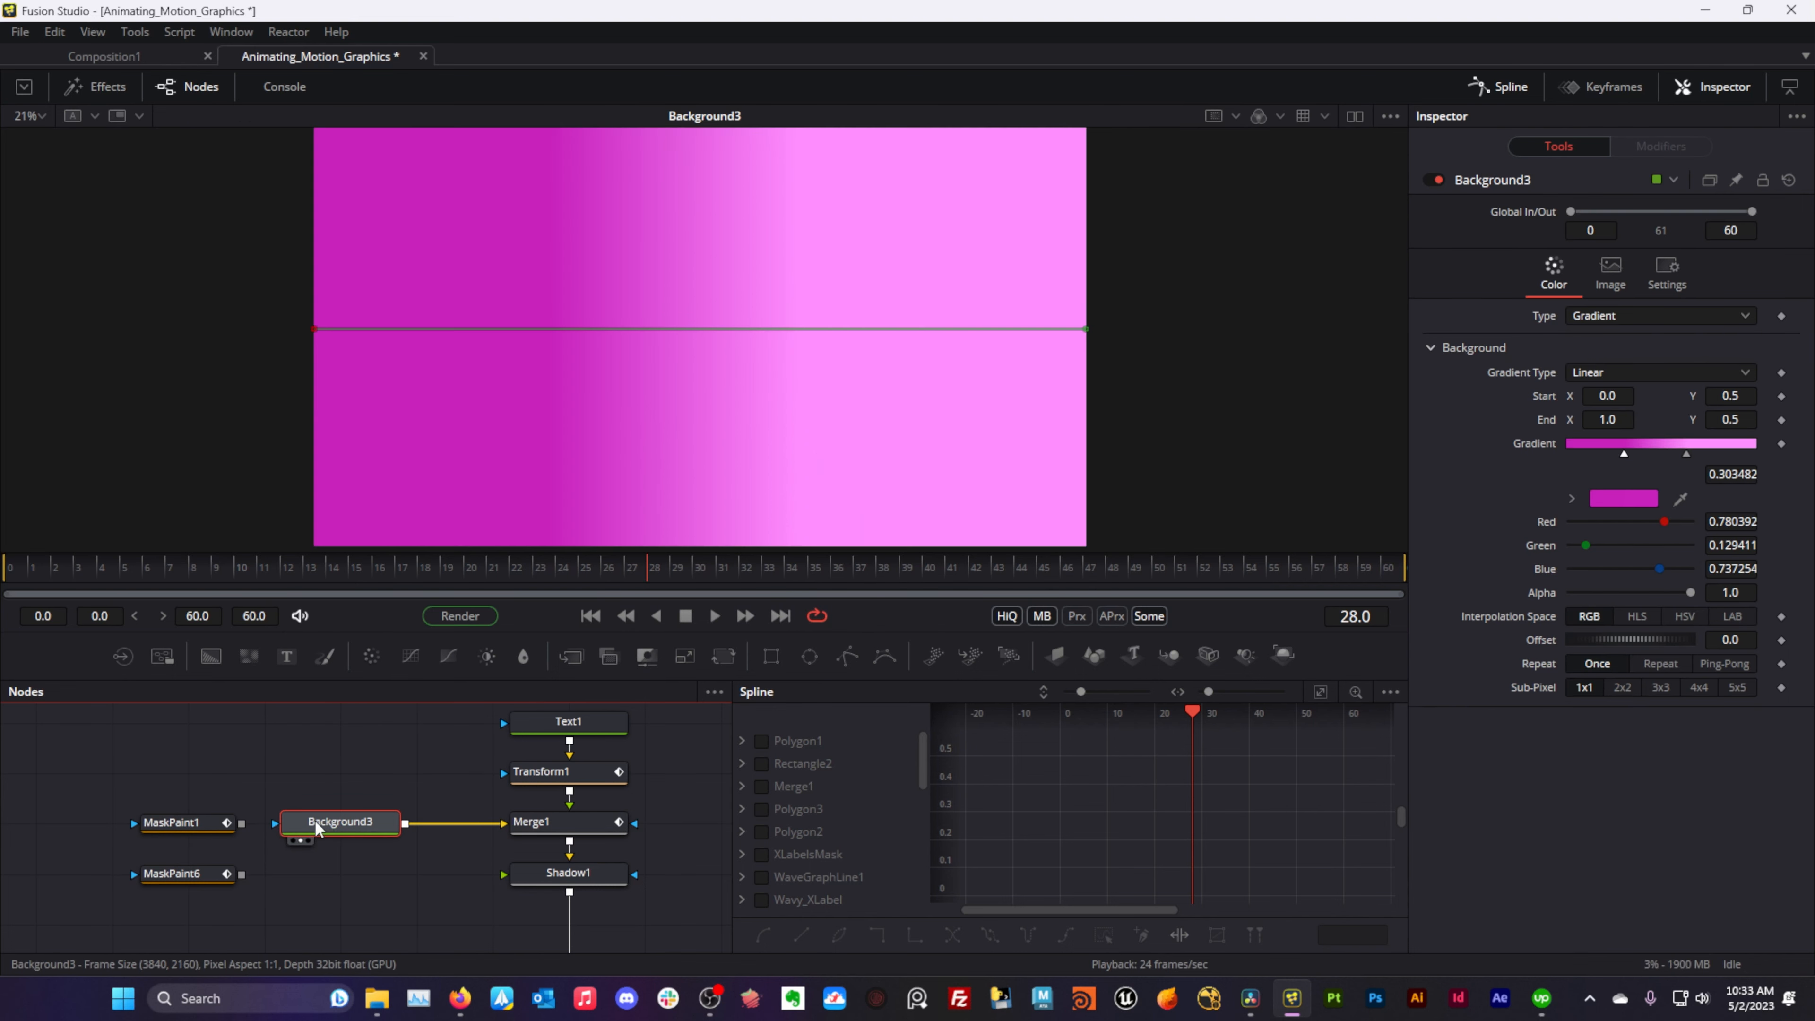
left_click_drag(1622, 454, 1693, 455)
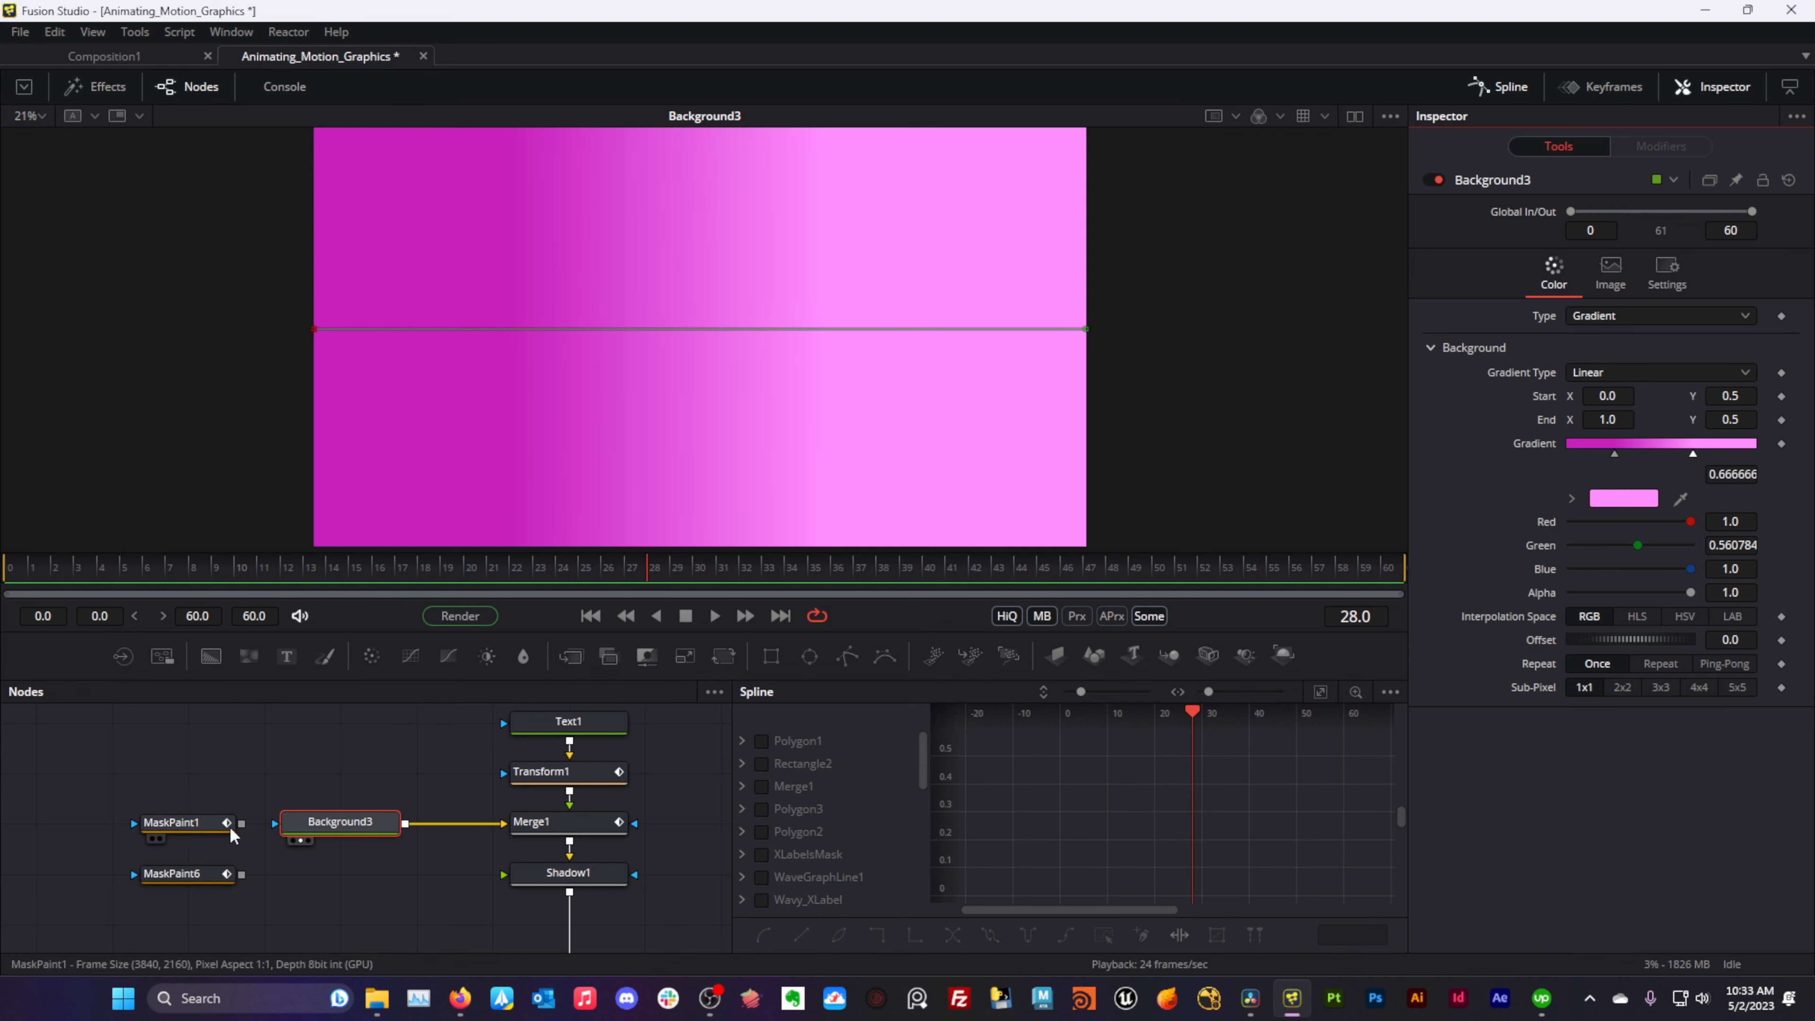
left_click_drag(240, 825, 287, 831)
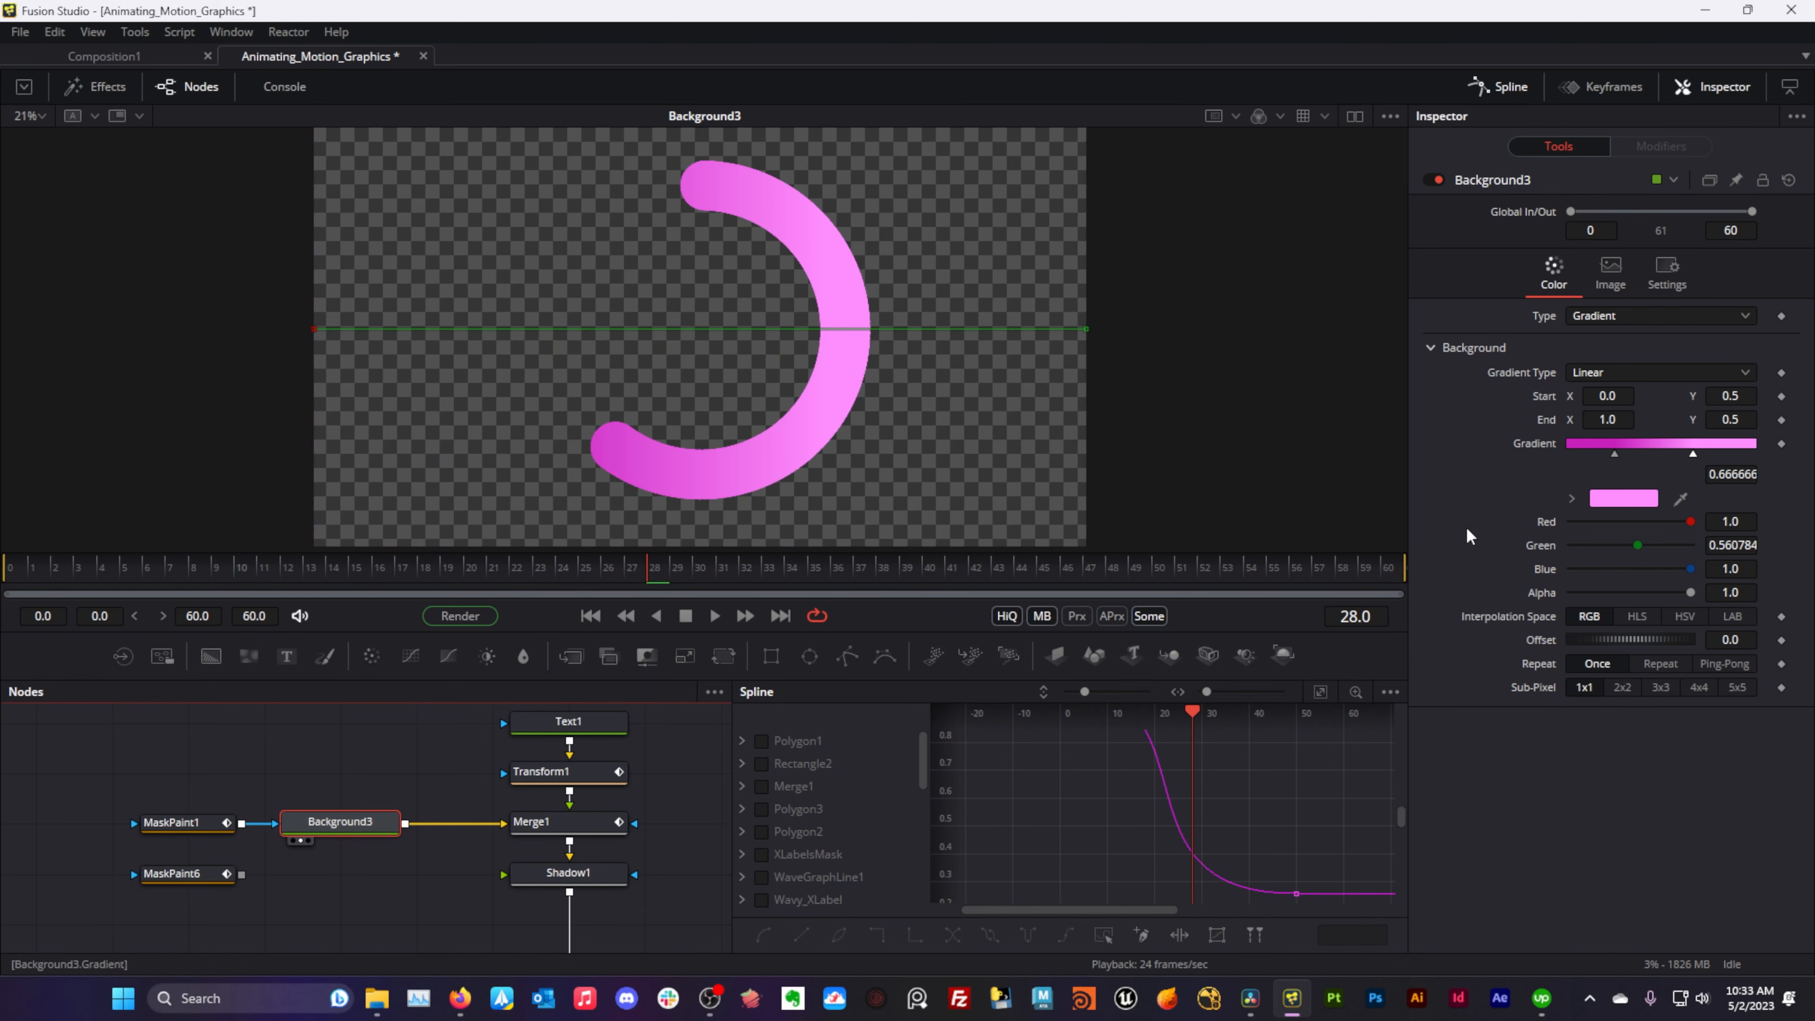
- Move the playhead to frame 24 and display the Merge1 node in the viewer
left_click_drag(652, 583, 559, 584)
left_click_drag(604, 836, 673, 454)
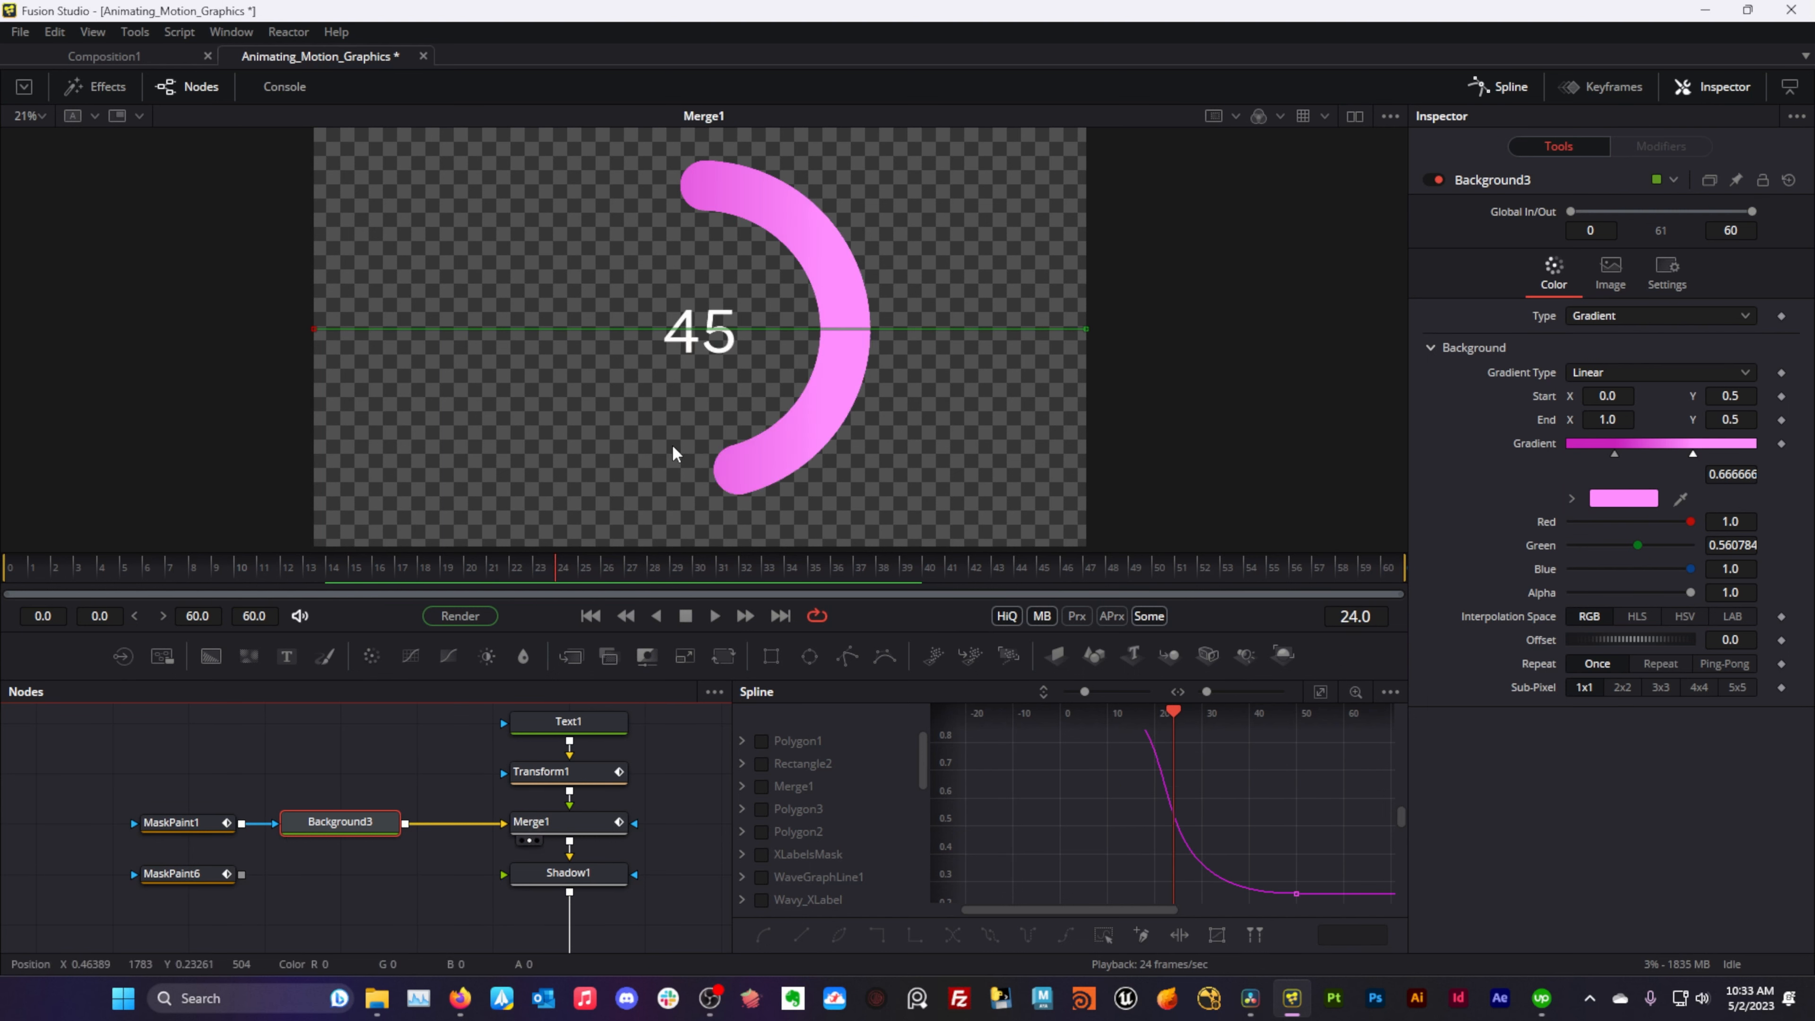
left_click_drag(671, 756, 637, 774)
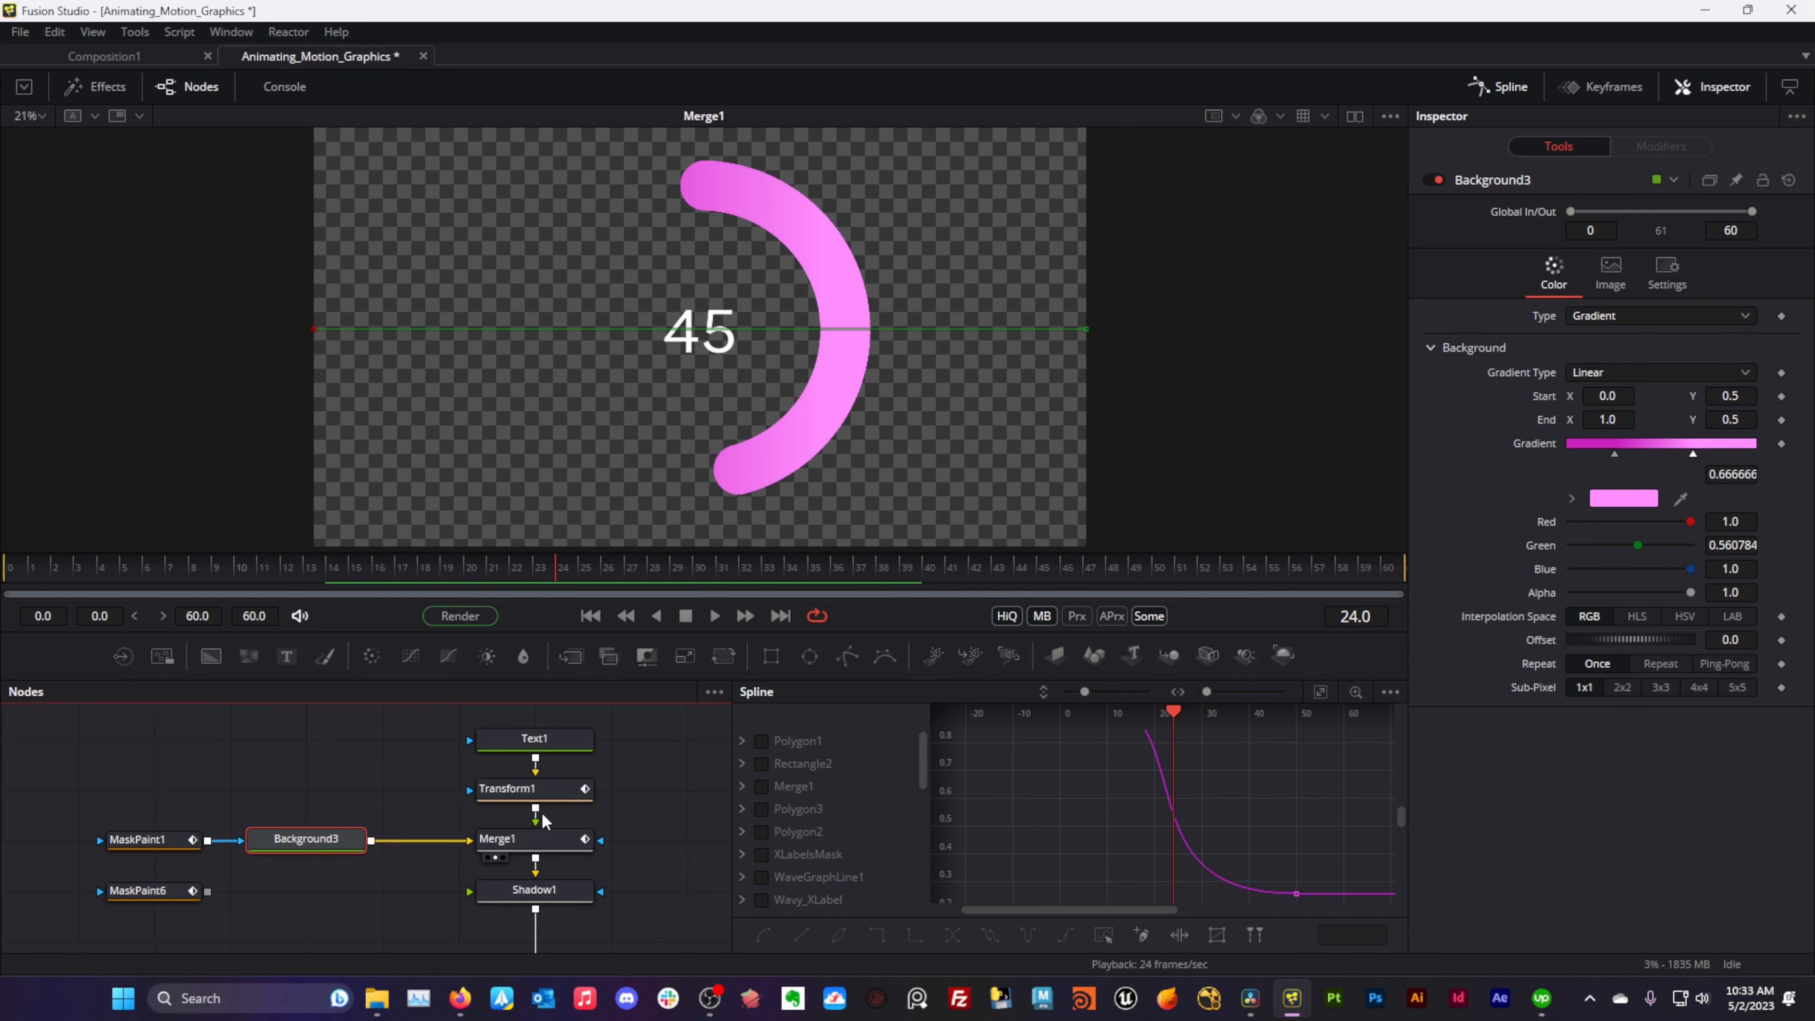
- Display Text1 in the viewer and examine the expression that drives its number from the stroke's Write On start
left_click(524, 749)
left_click_drag(536, 730, 619, 475)
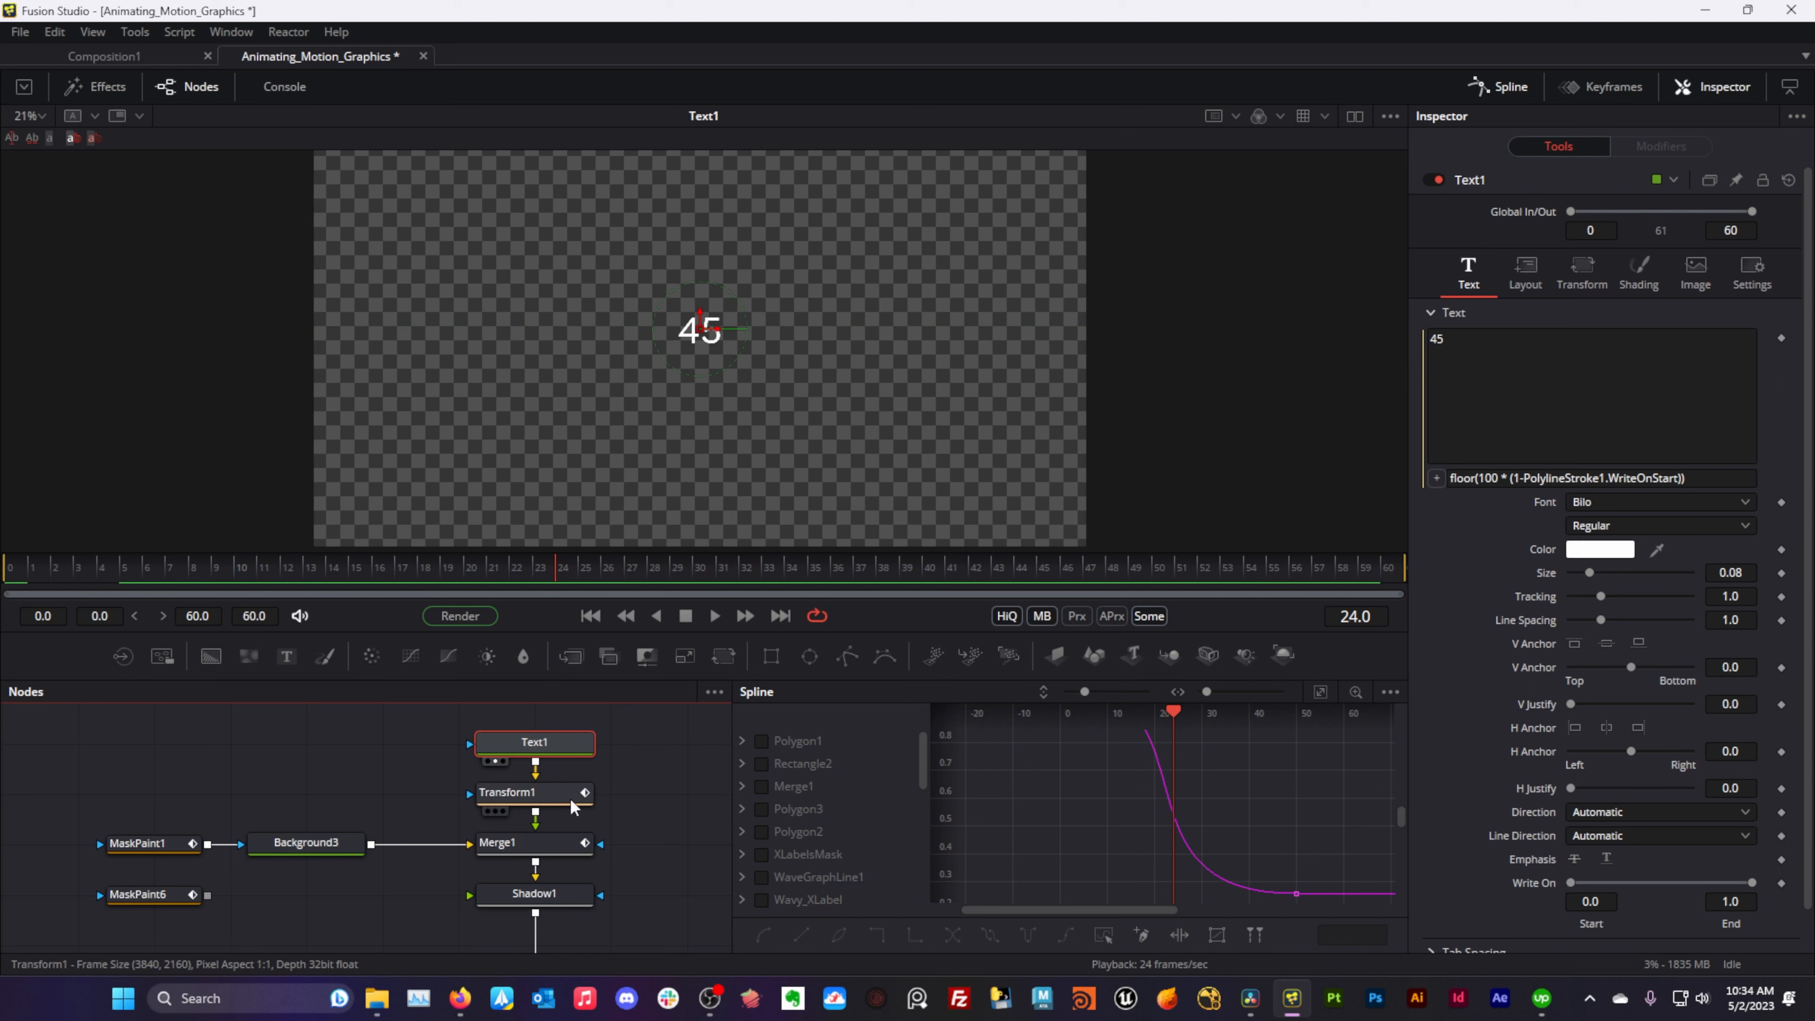
left_click(1492, 333)
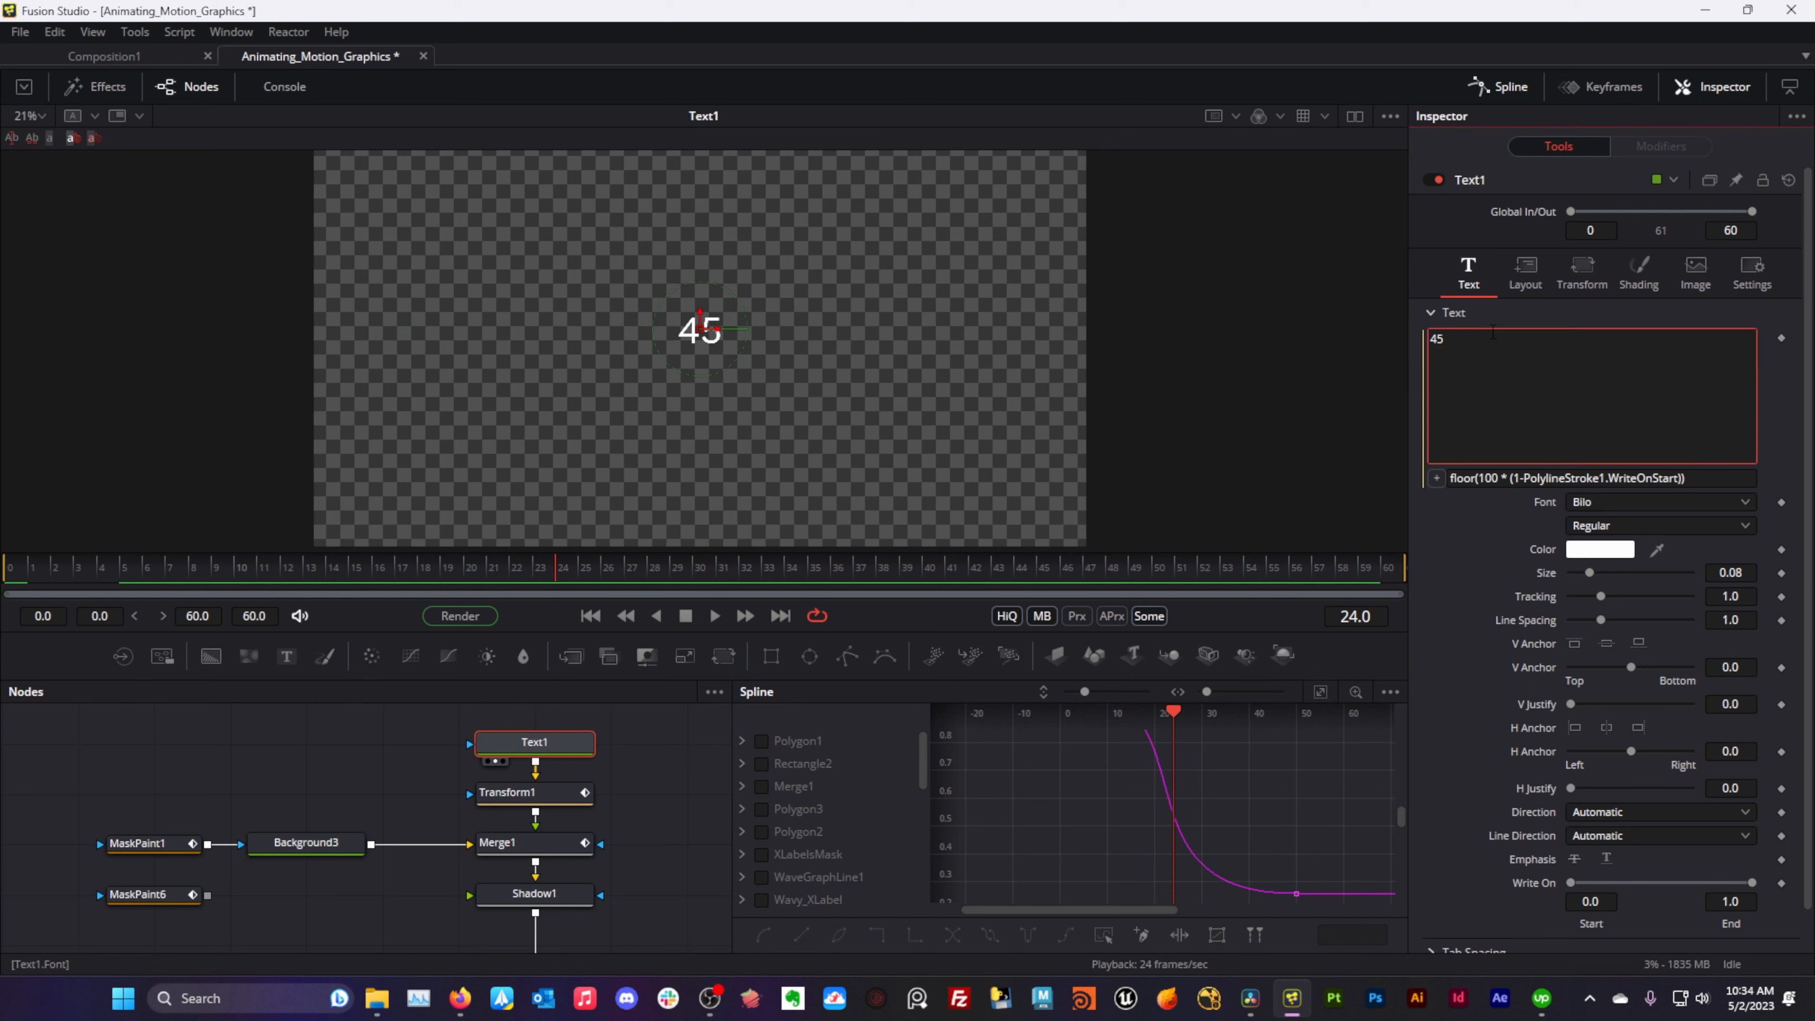
left_click(1470, 477)
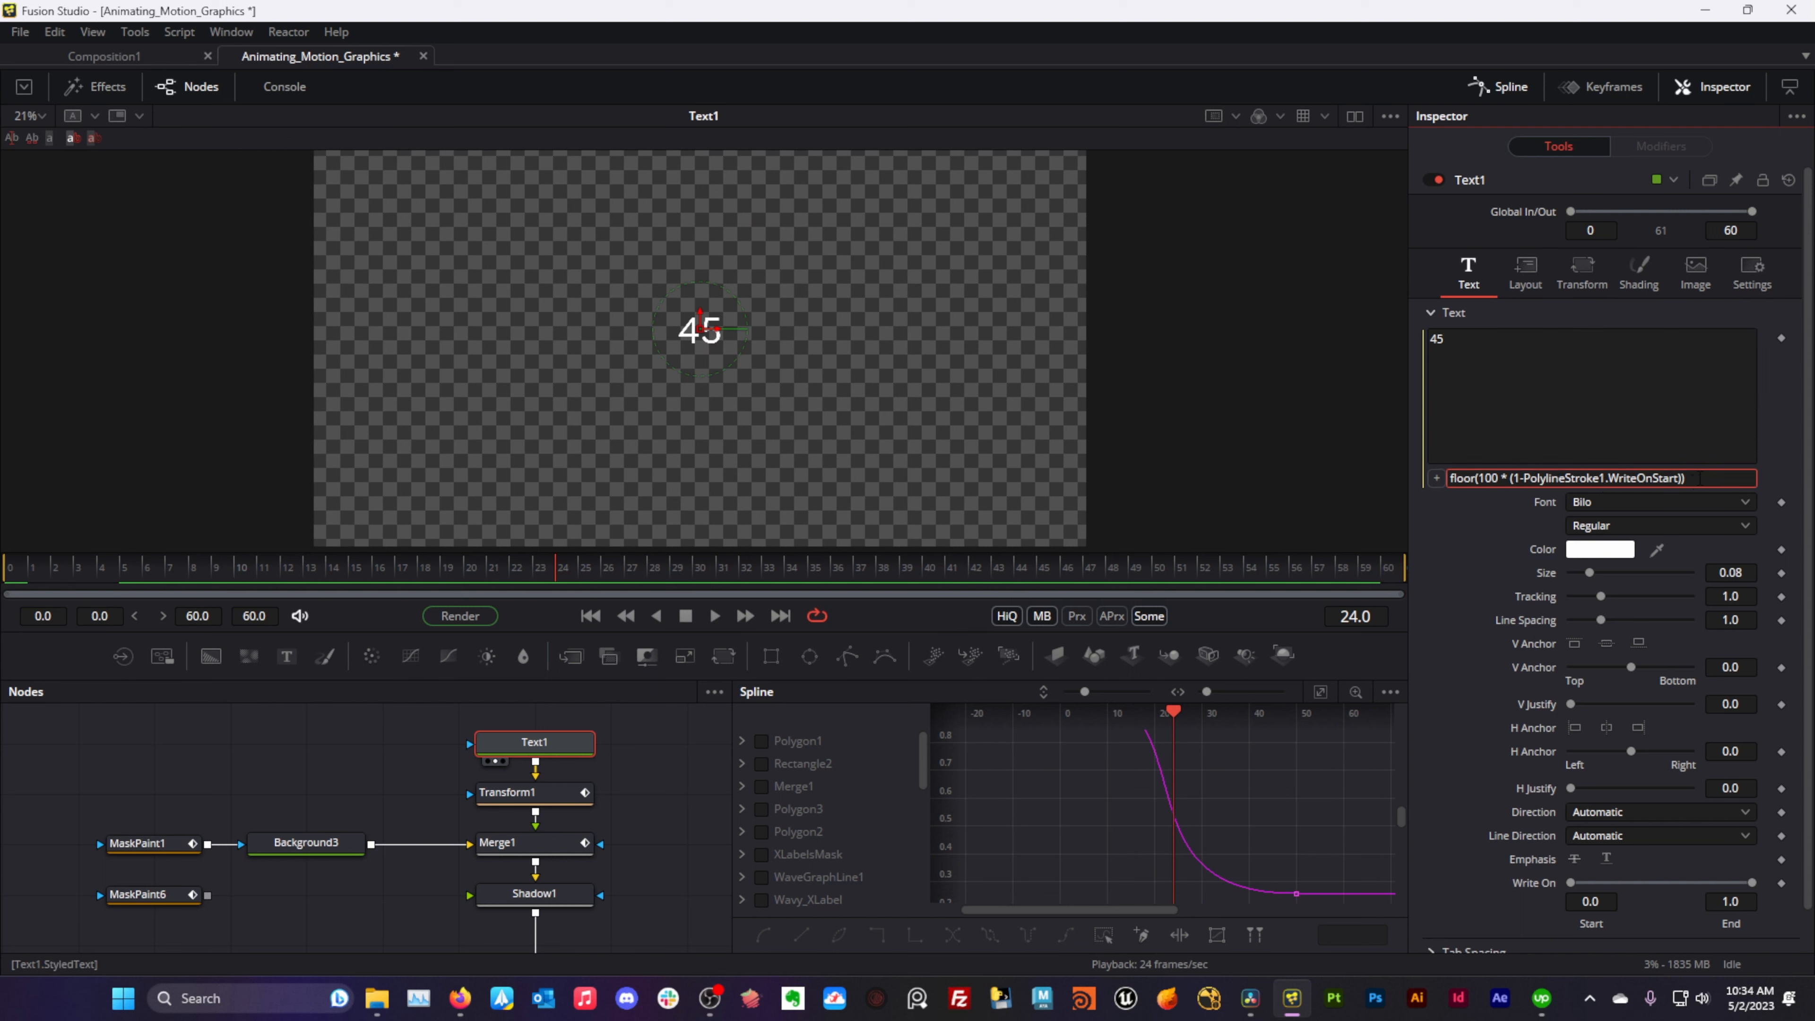
left_click_drag(1699, 478, 1443, 486)
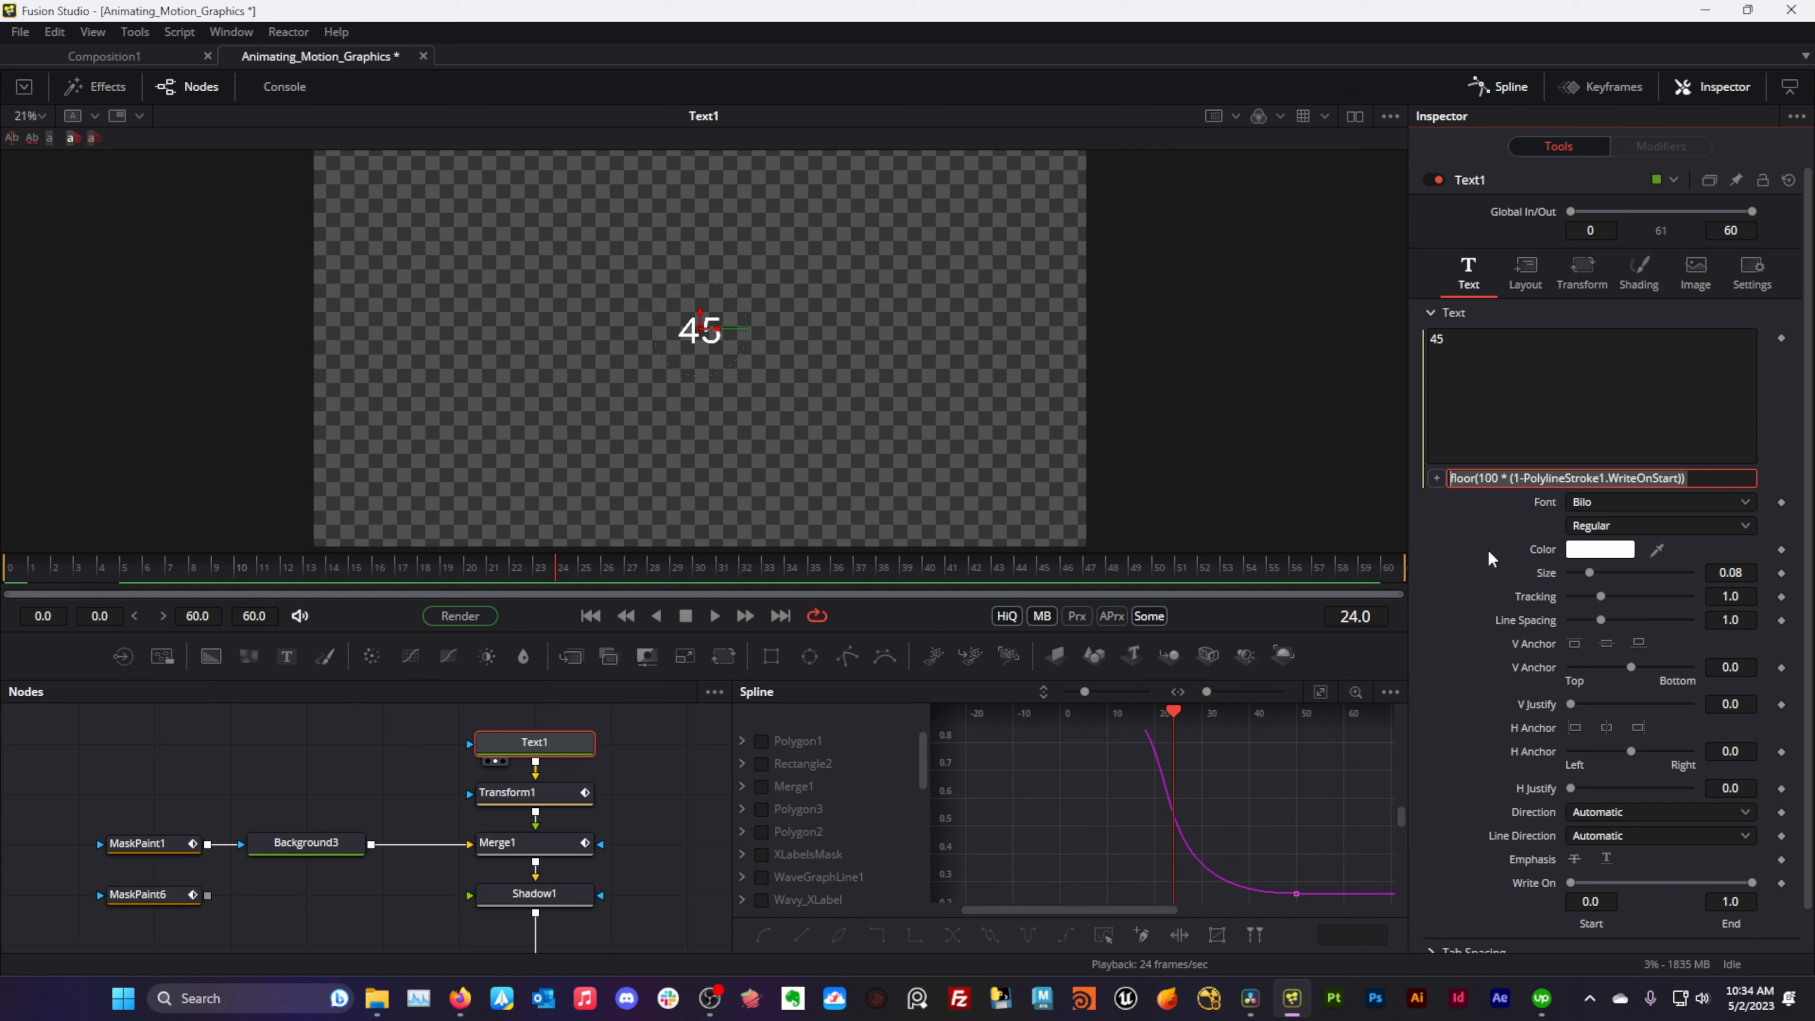
left_click(1490, 532)
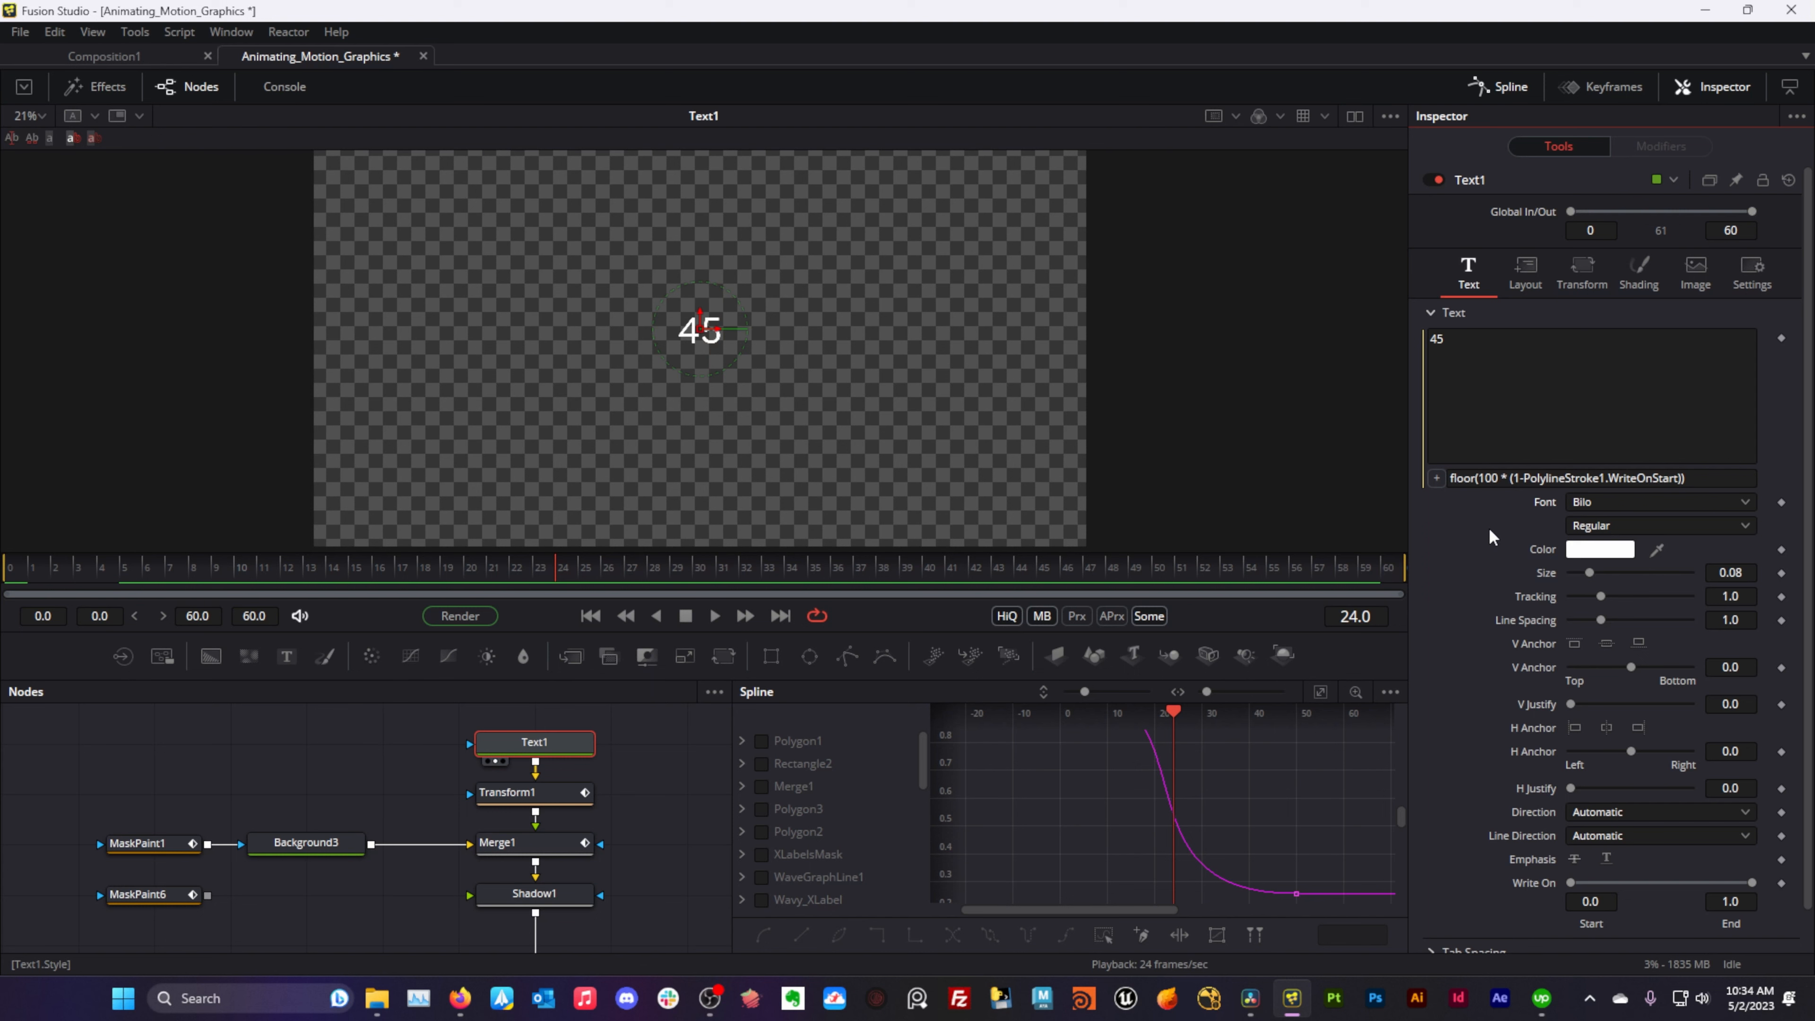
- Duplicate the entire node group from Text1 to Merge2, including both mask paint nodes, and place the copy beside the original
left_click_drag(643, 732, 562, 774)
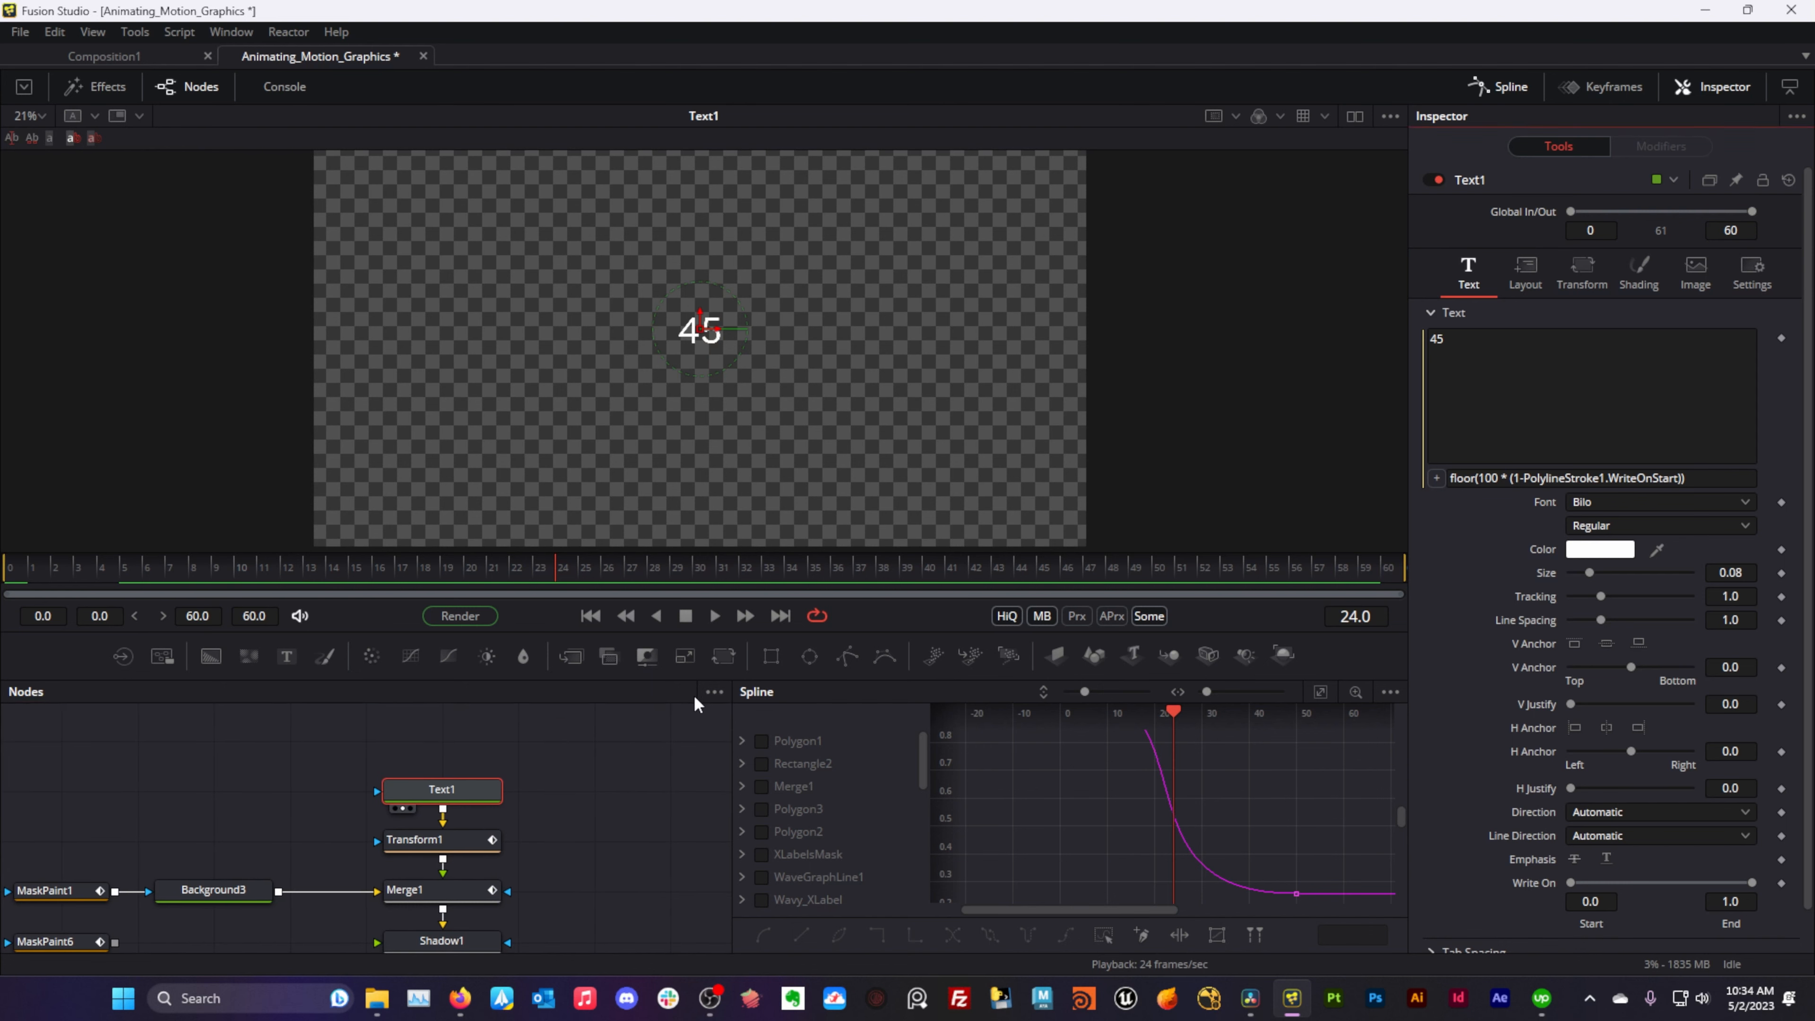
scroll(568, 830, "down", 5)
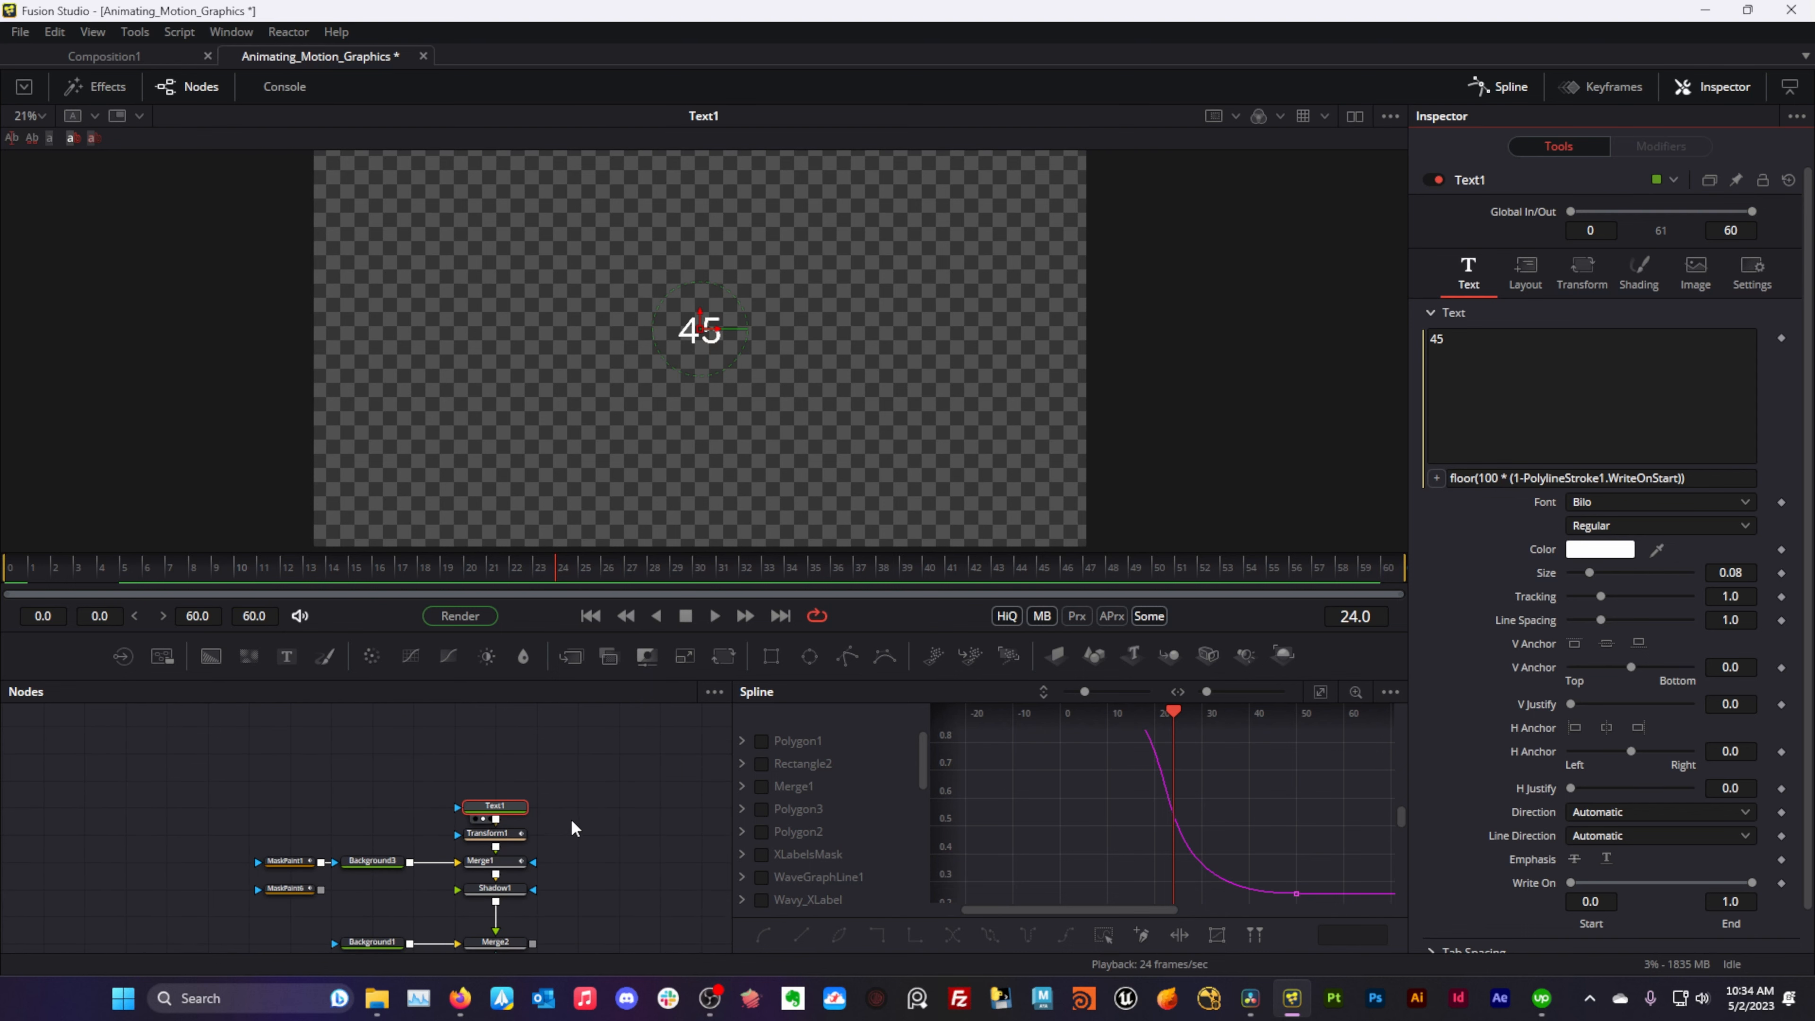
left_click_drag(571, 753, 252, 915)
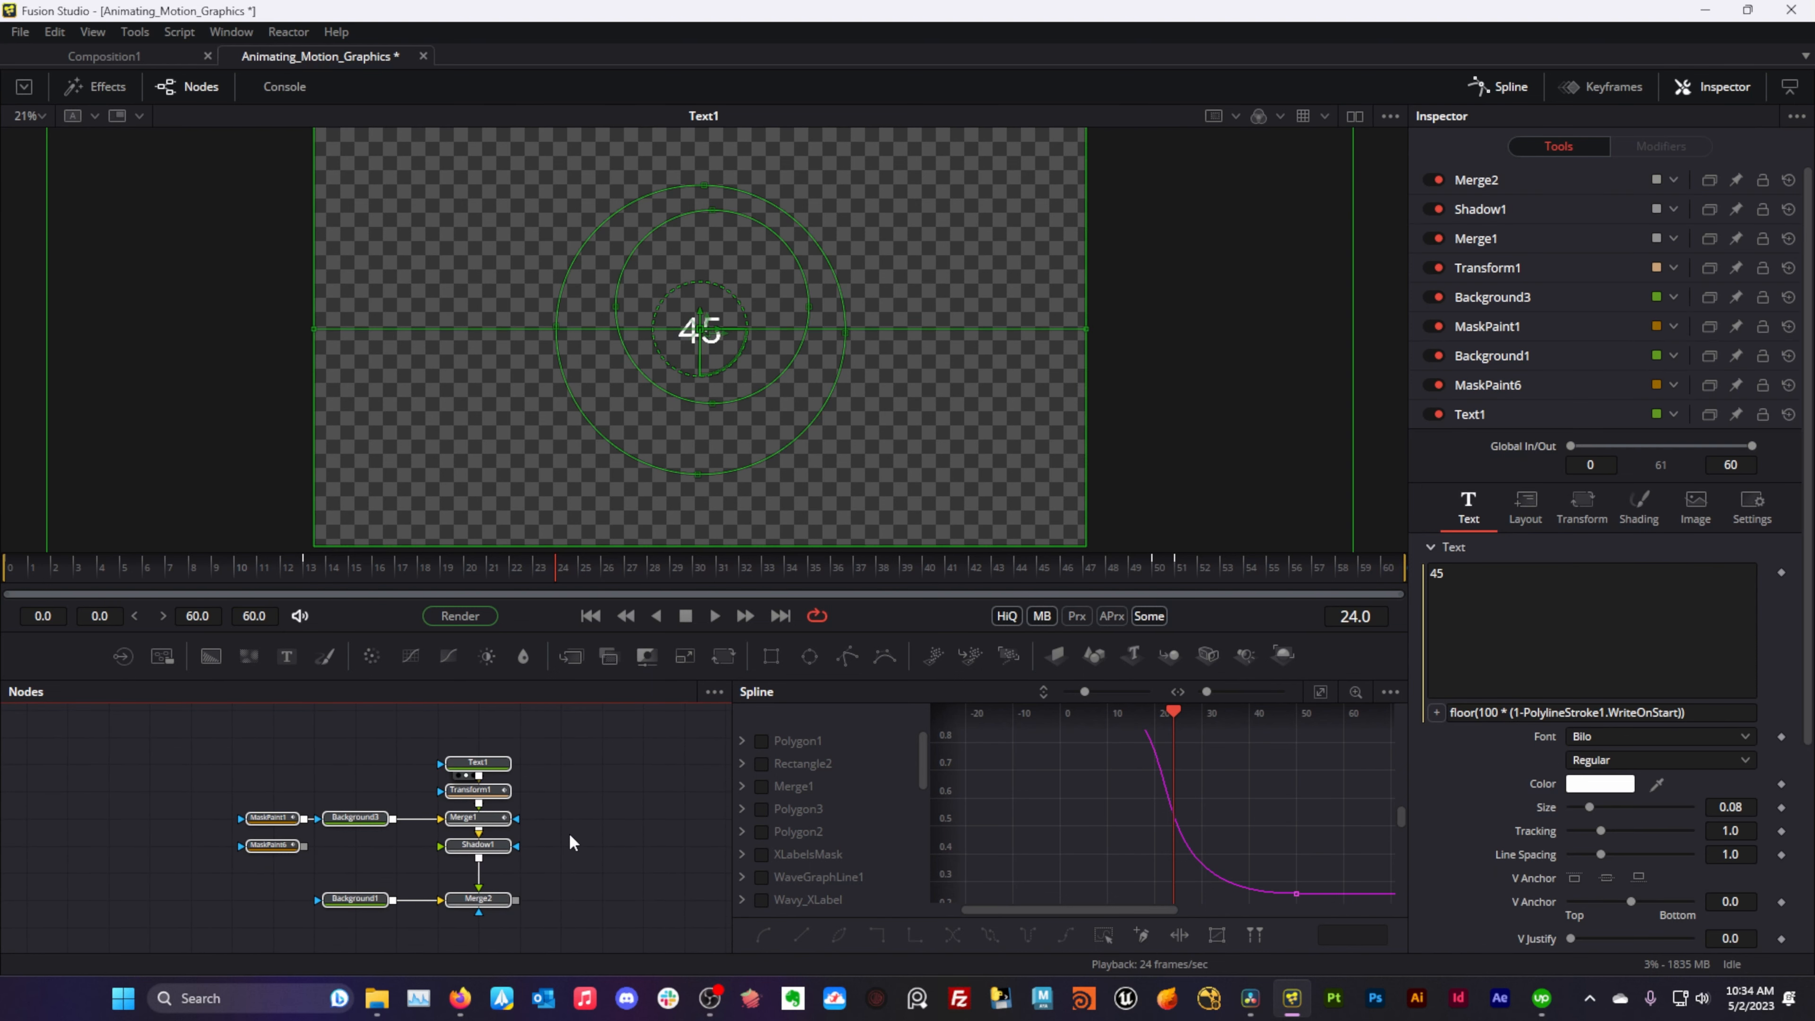
key("ctrl+c")
key("ctrl+v")
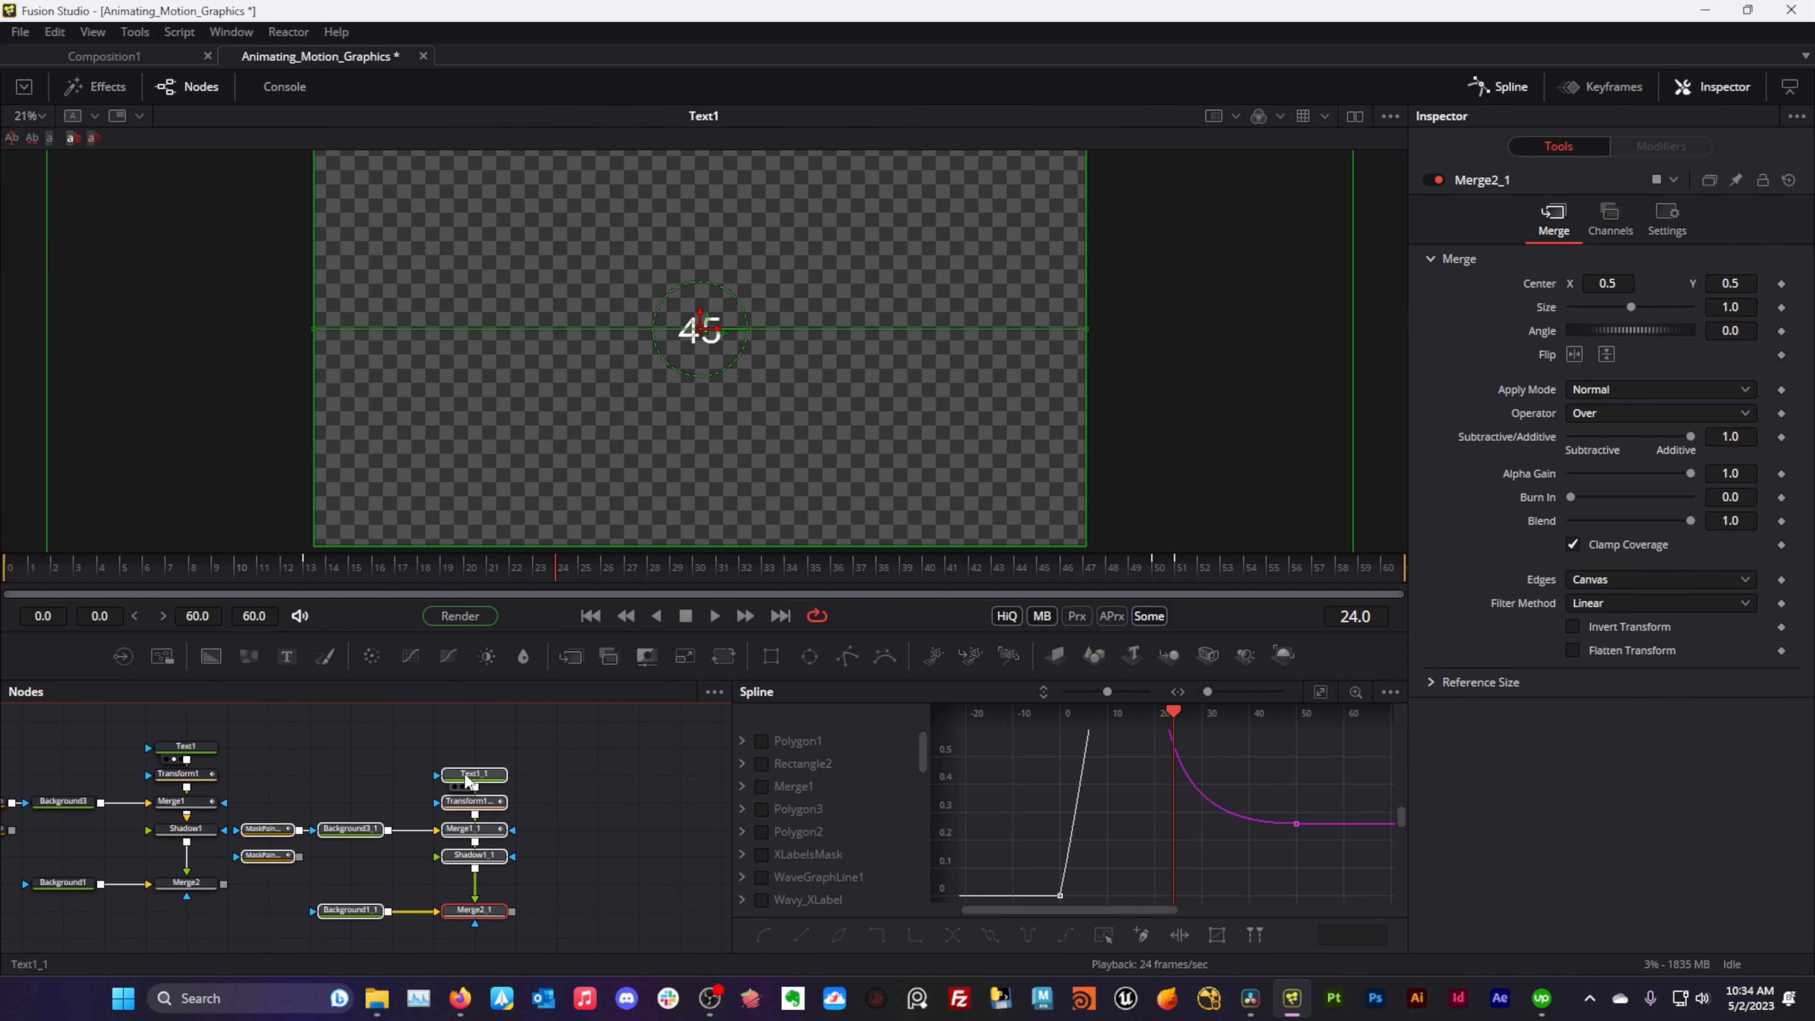
left_click_drag(465, 779, 588, 751)
left_click(529, 921)
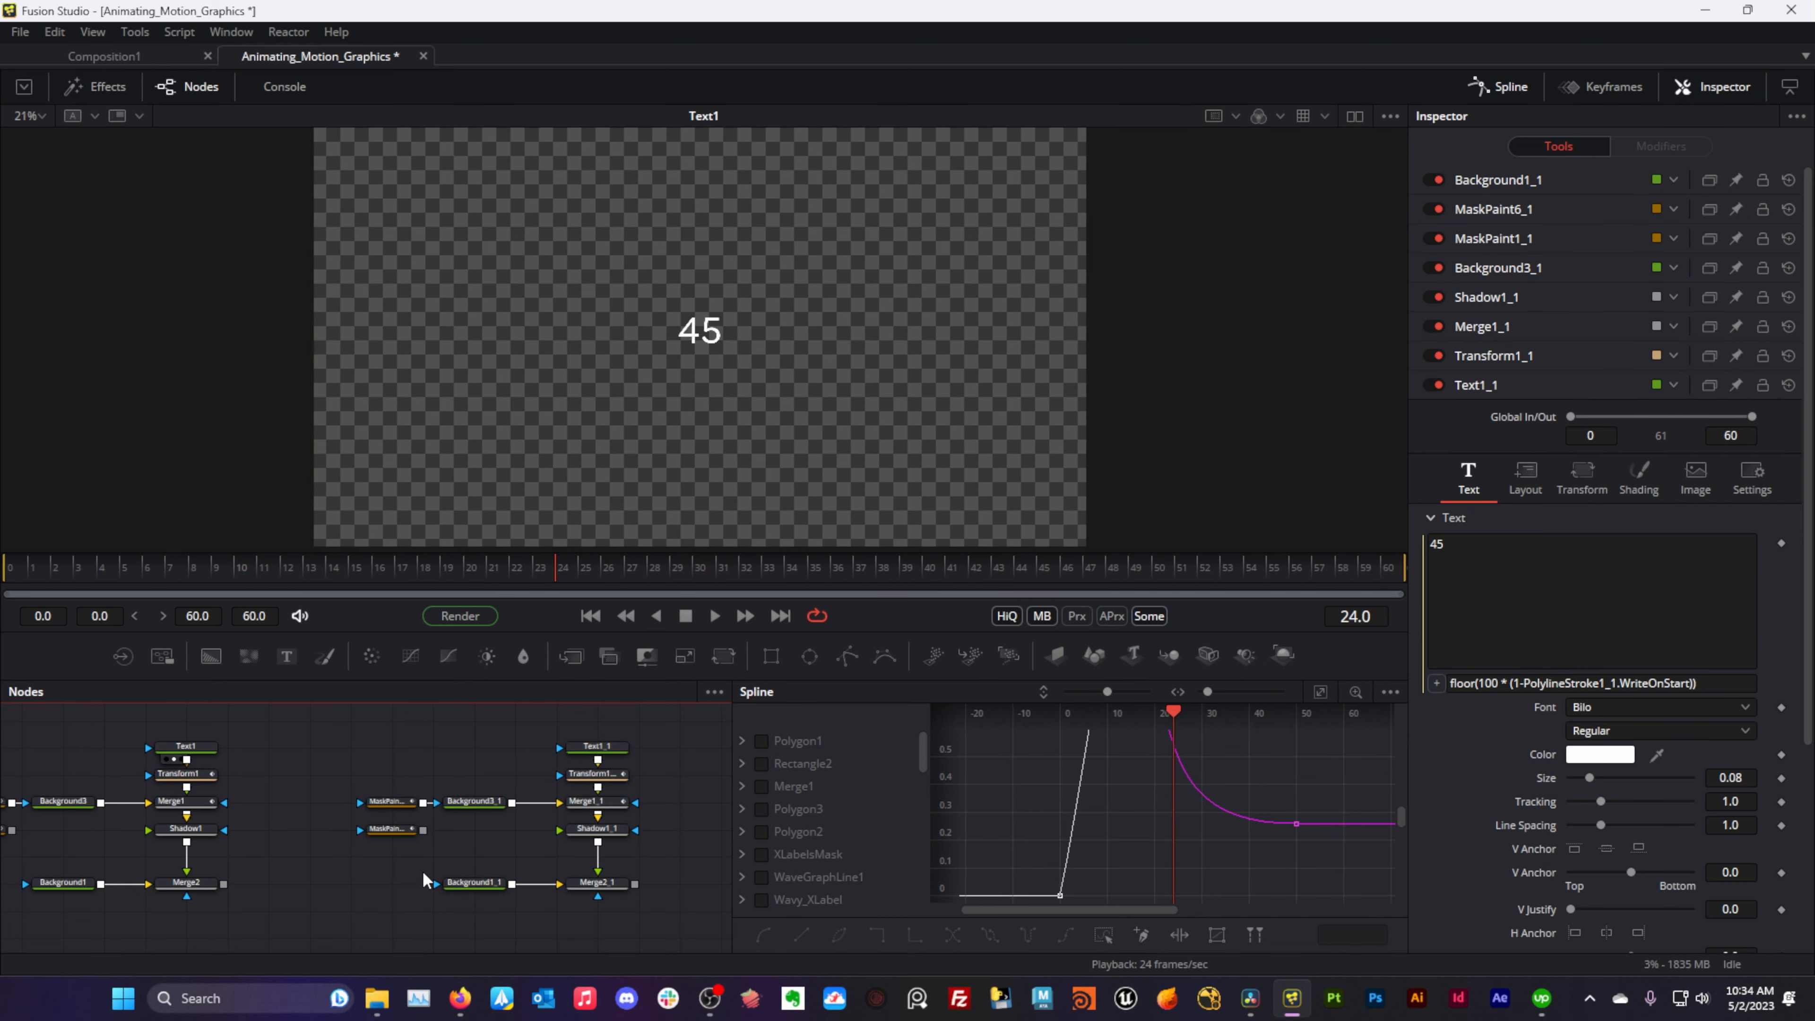
left_click_drag(379, 806, 722, 804)
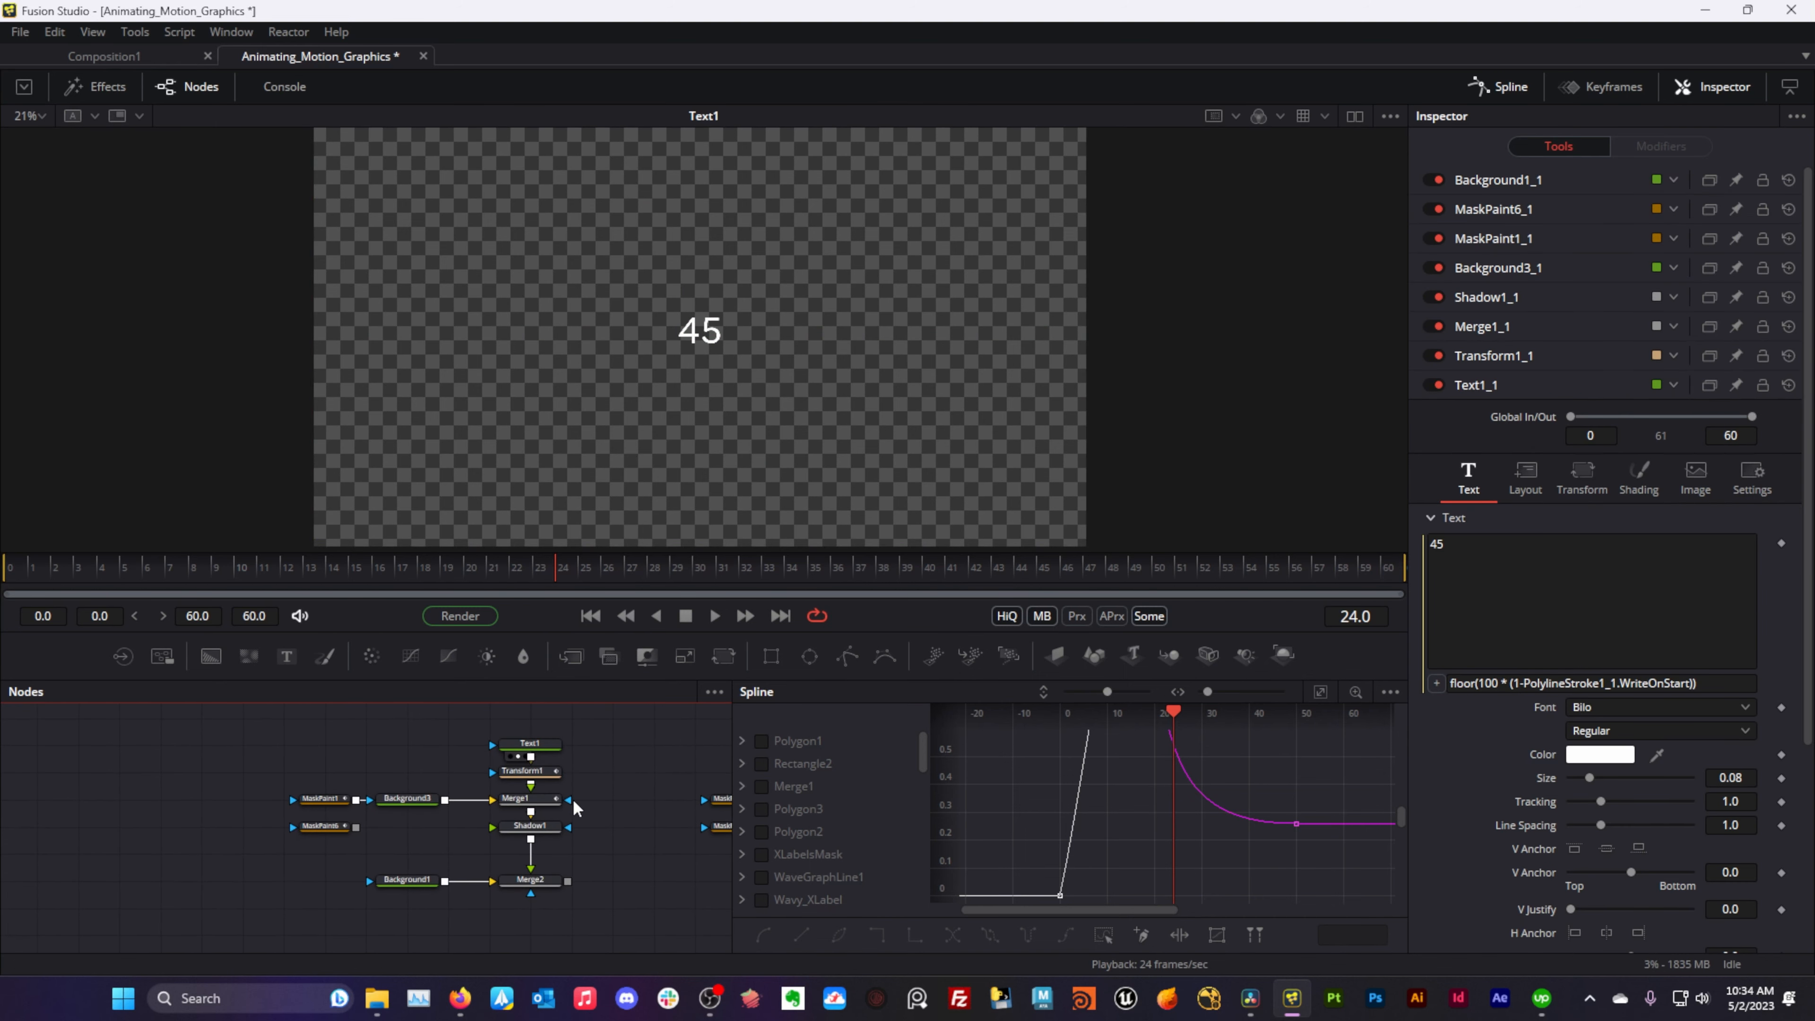
- Clear the expression from the original Text1 node's text and pin the node's controls
scroll(573, 799, "up", 3)
left_click_drag(573, 801, 669, 923)
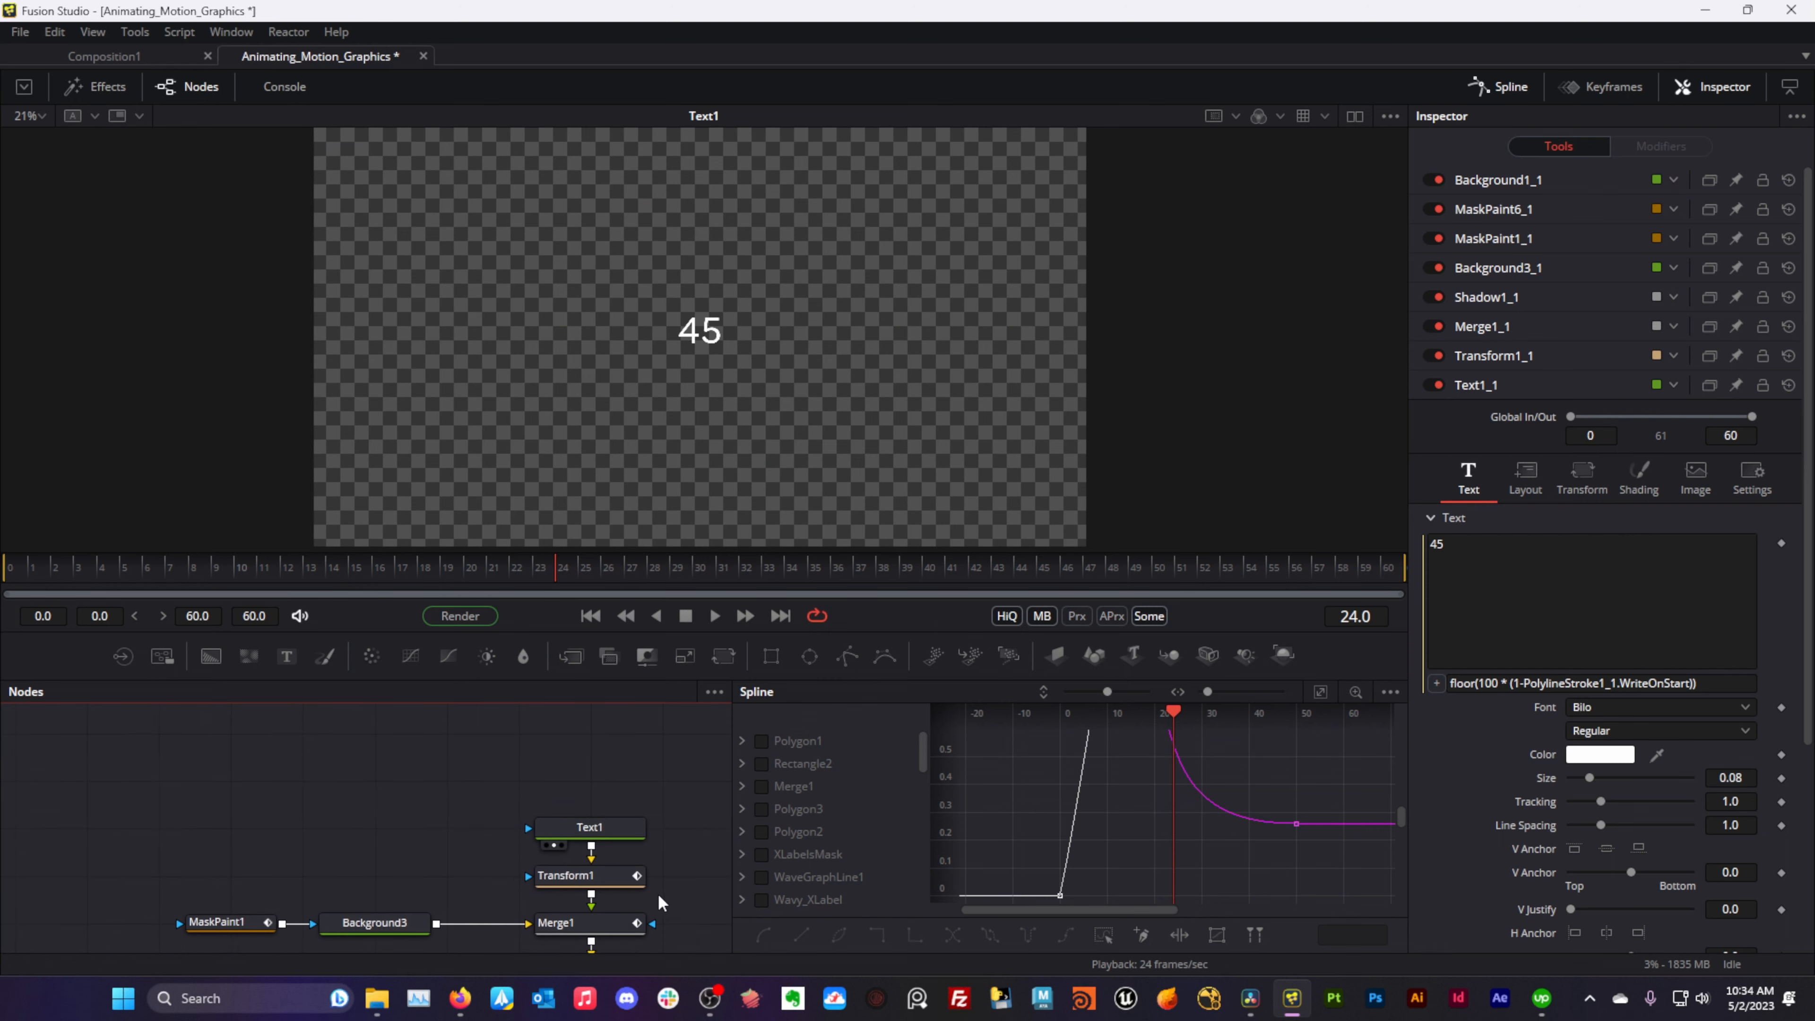
left_click(590, 827)
left_click(1661, 477)
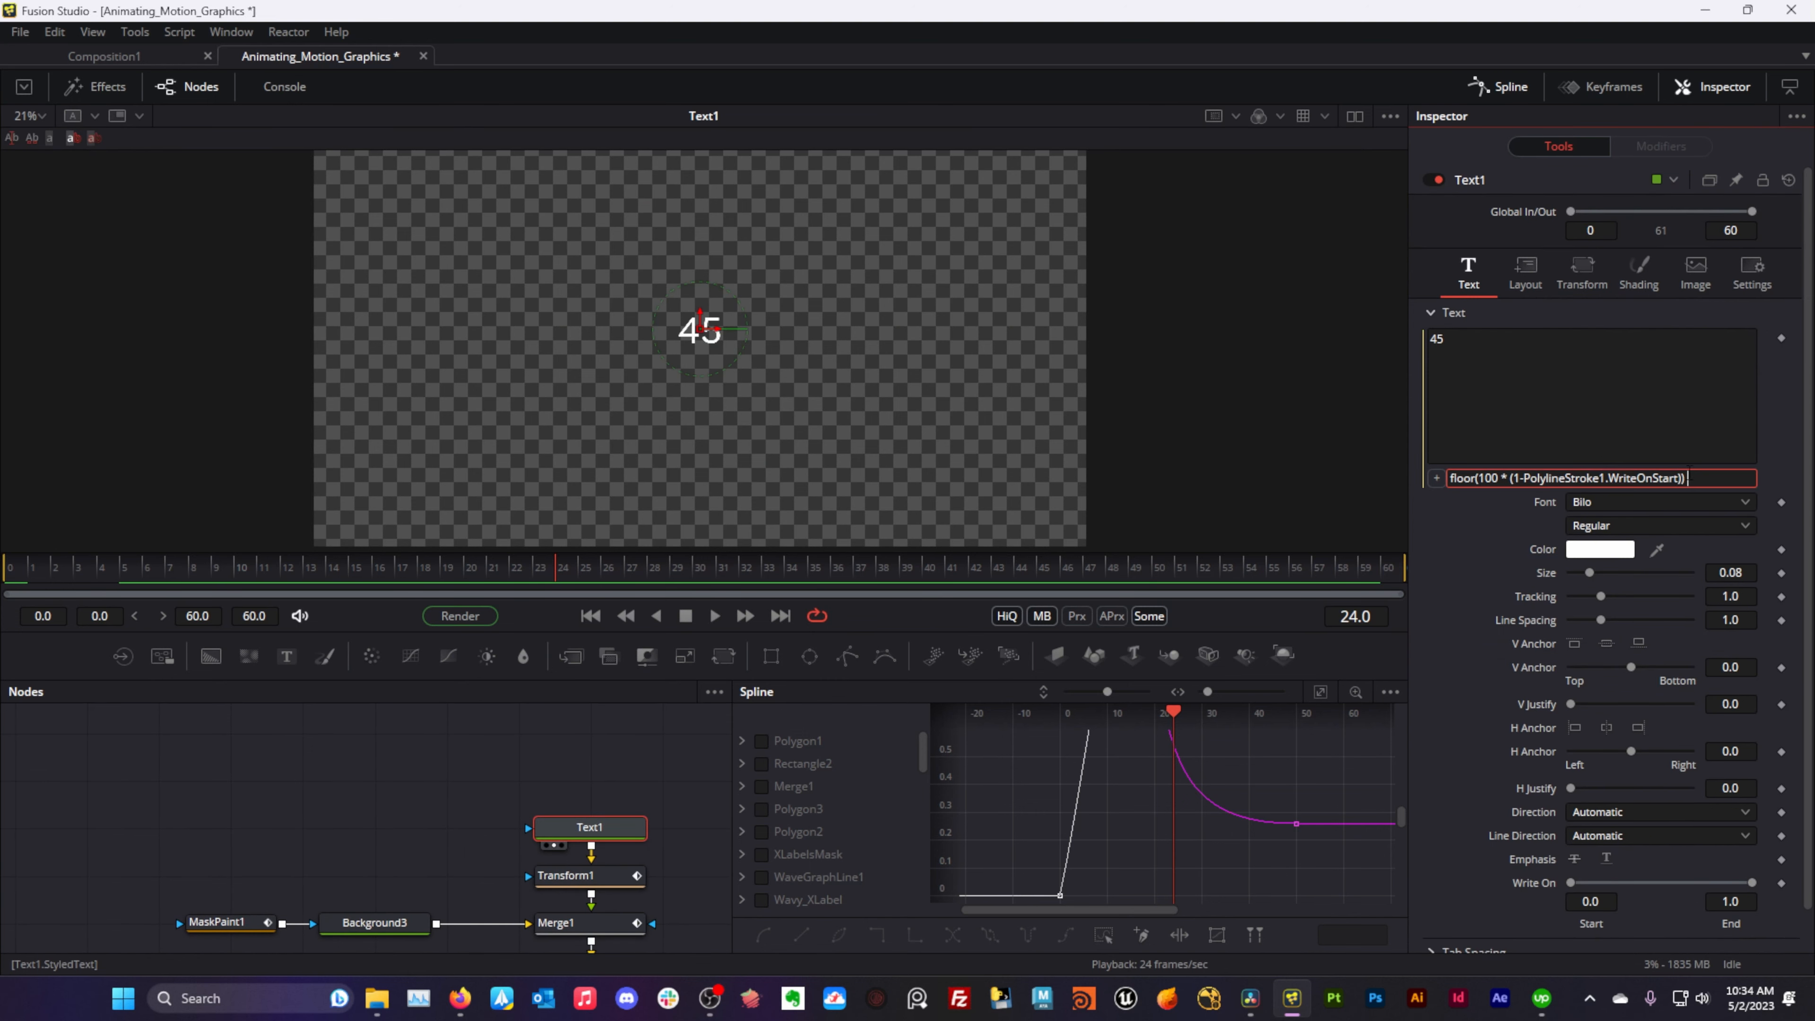
left_click(1438, 477)
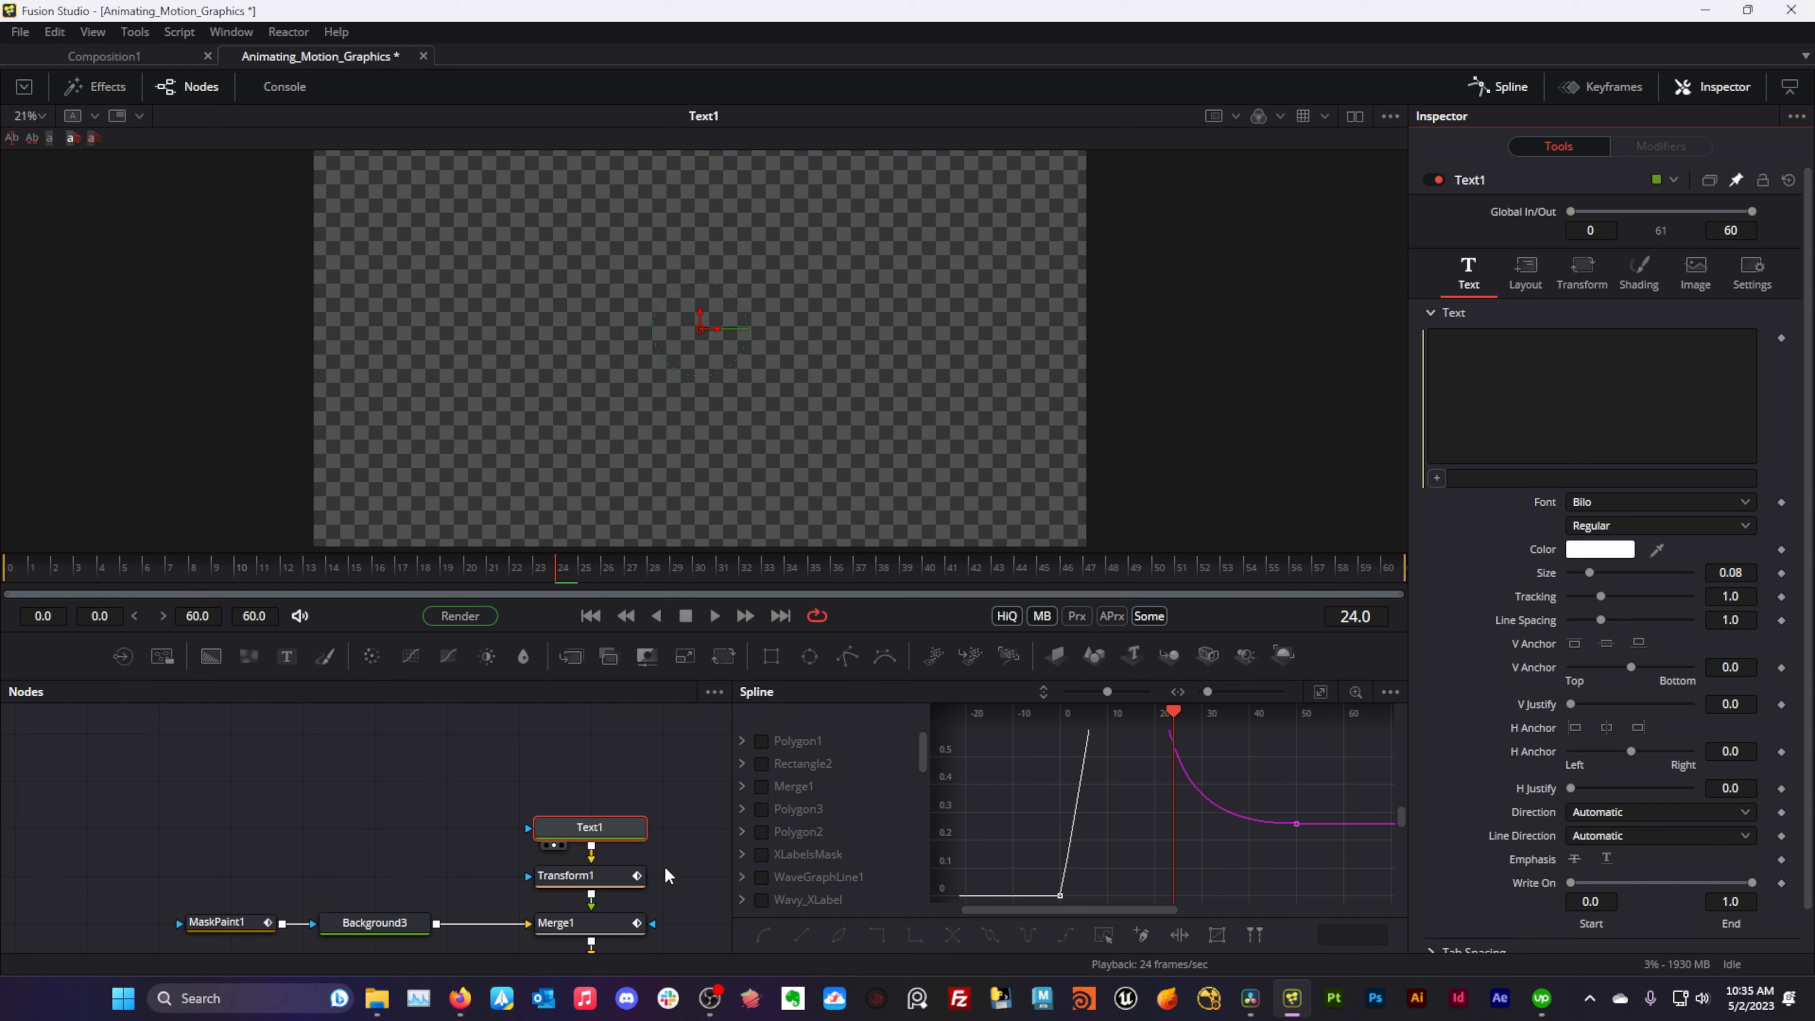
- Pin MaskPaint1's controls above those of Text1 so its stroke settings and the text expression are accessible together
left_click_drag(684, 888, 672, 814)
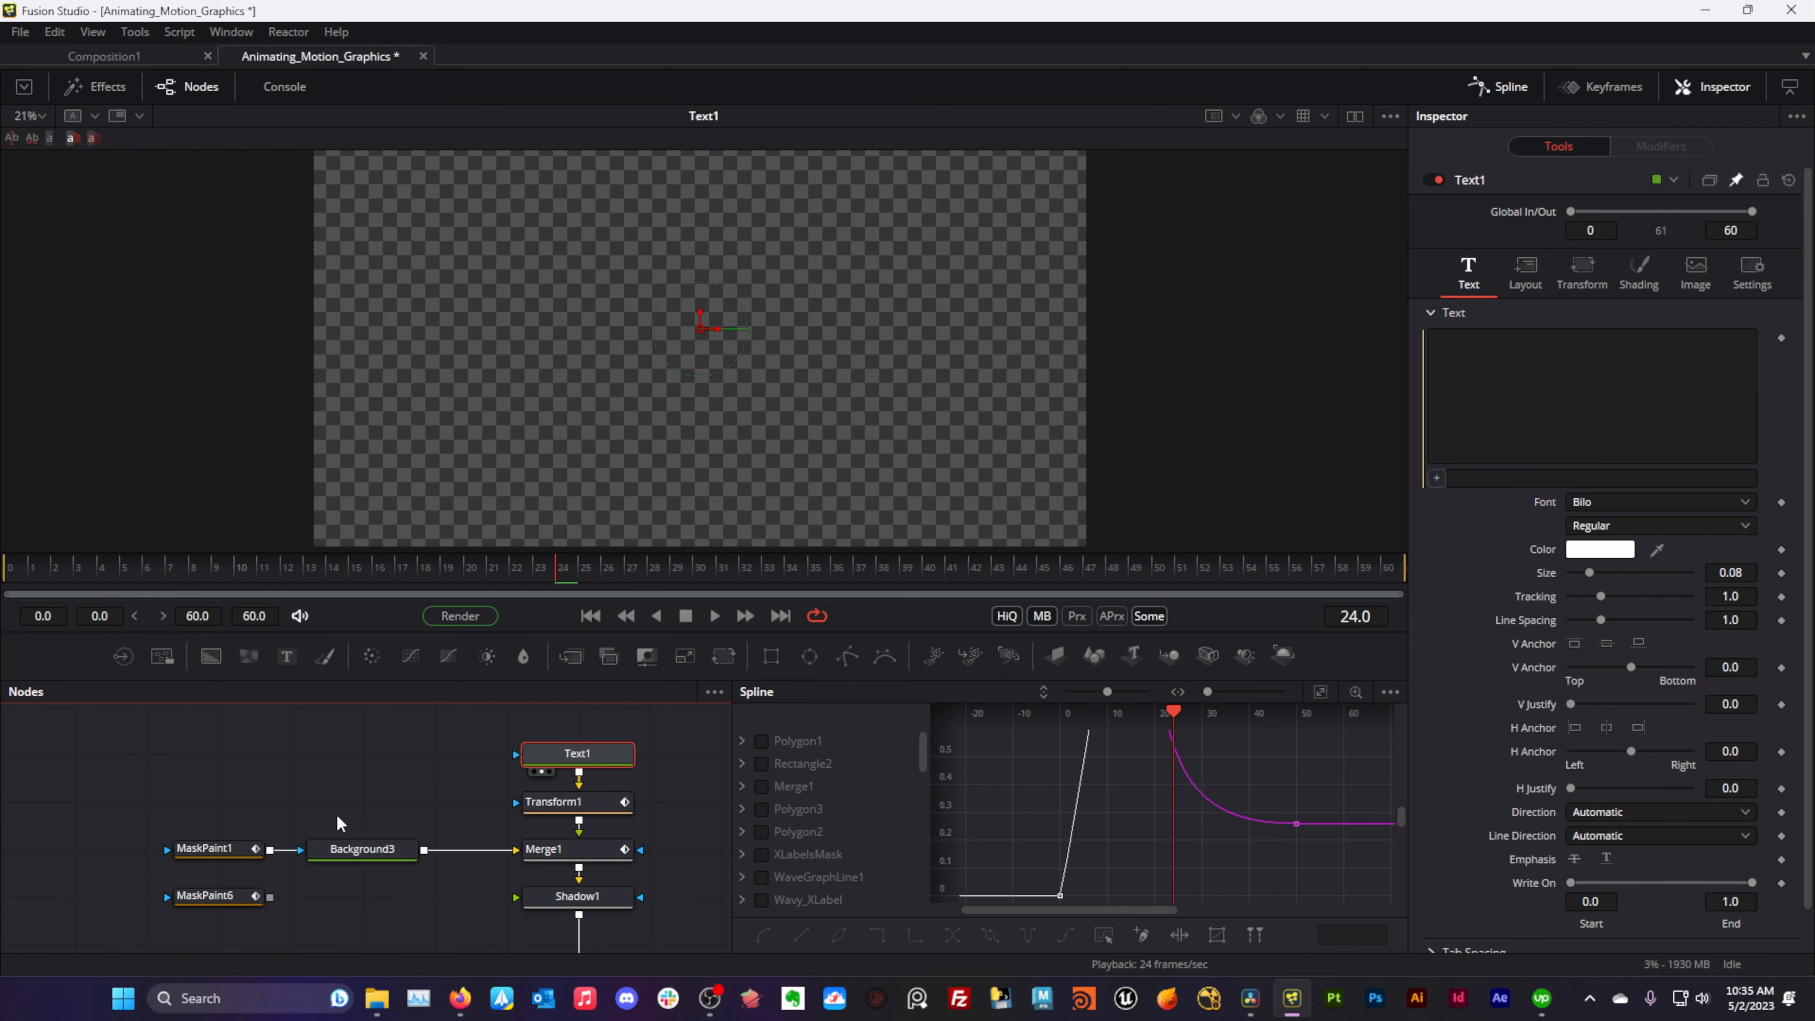
left_click(238, 850)
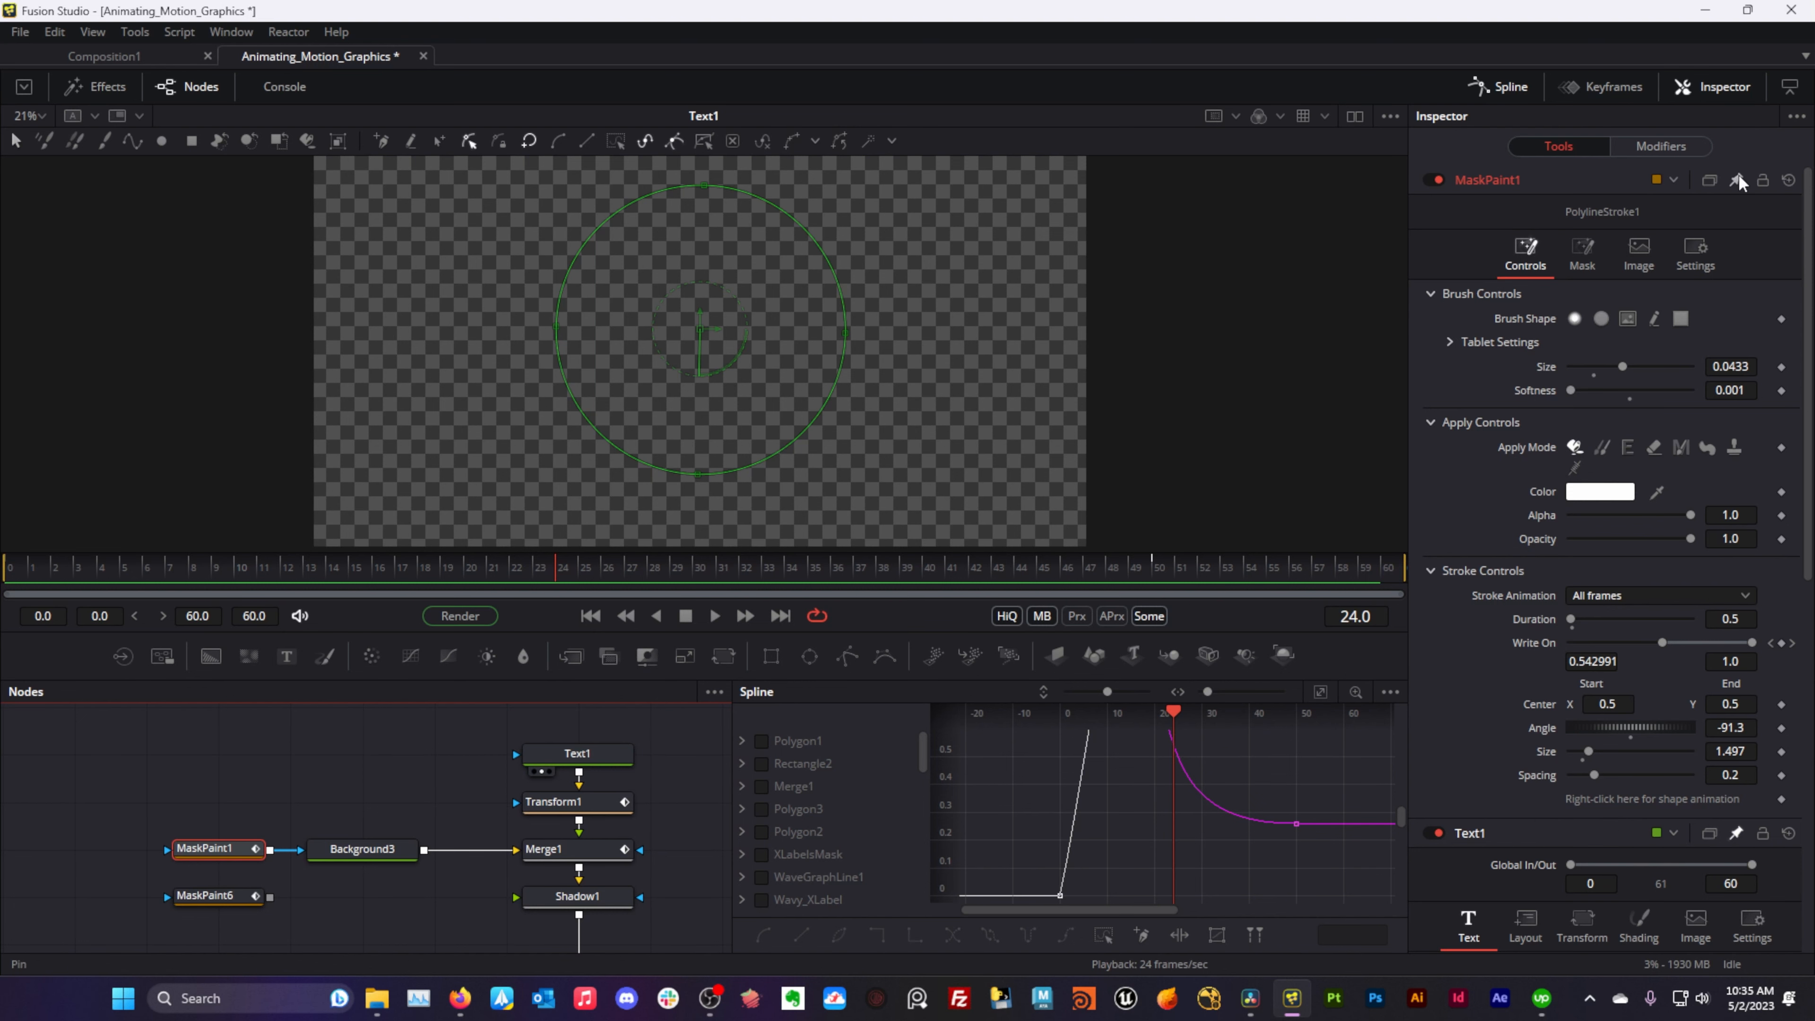
scroll(1527, 541, "down", 6)
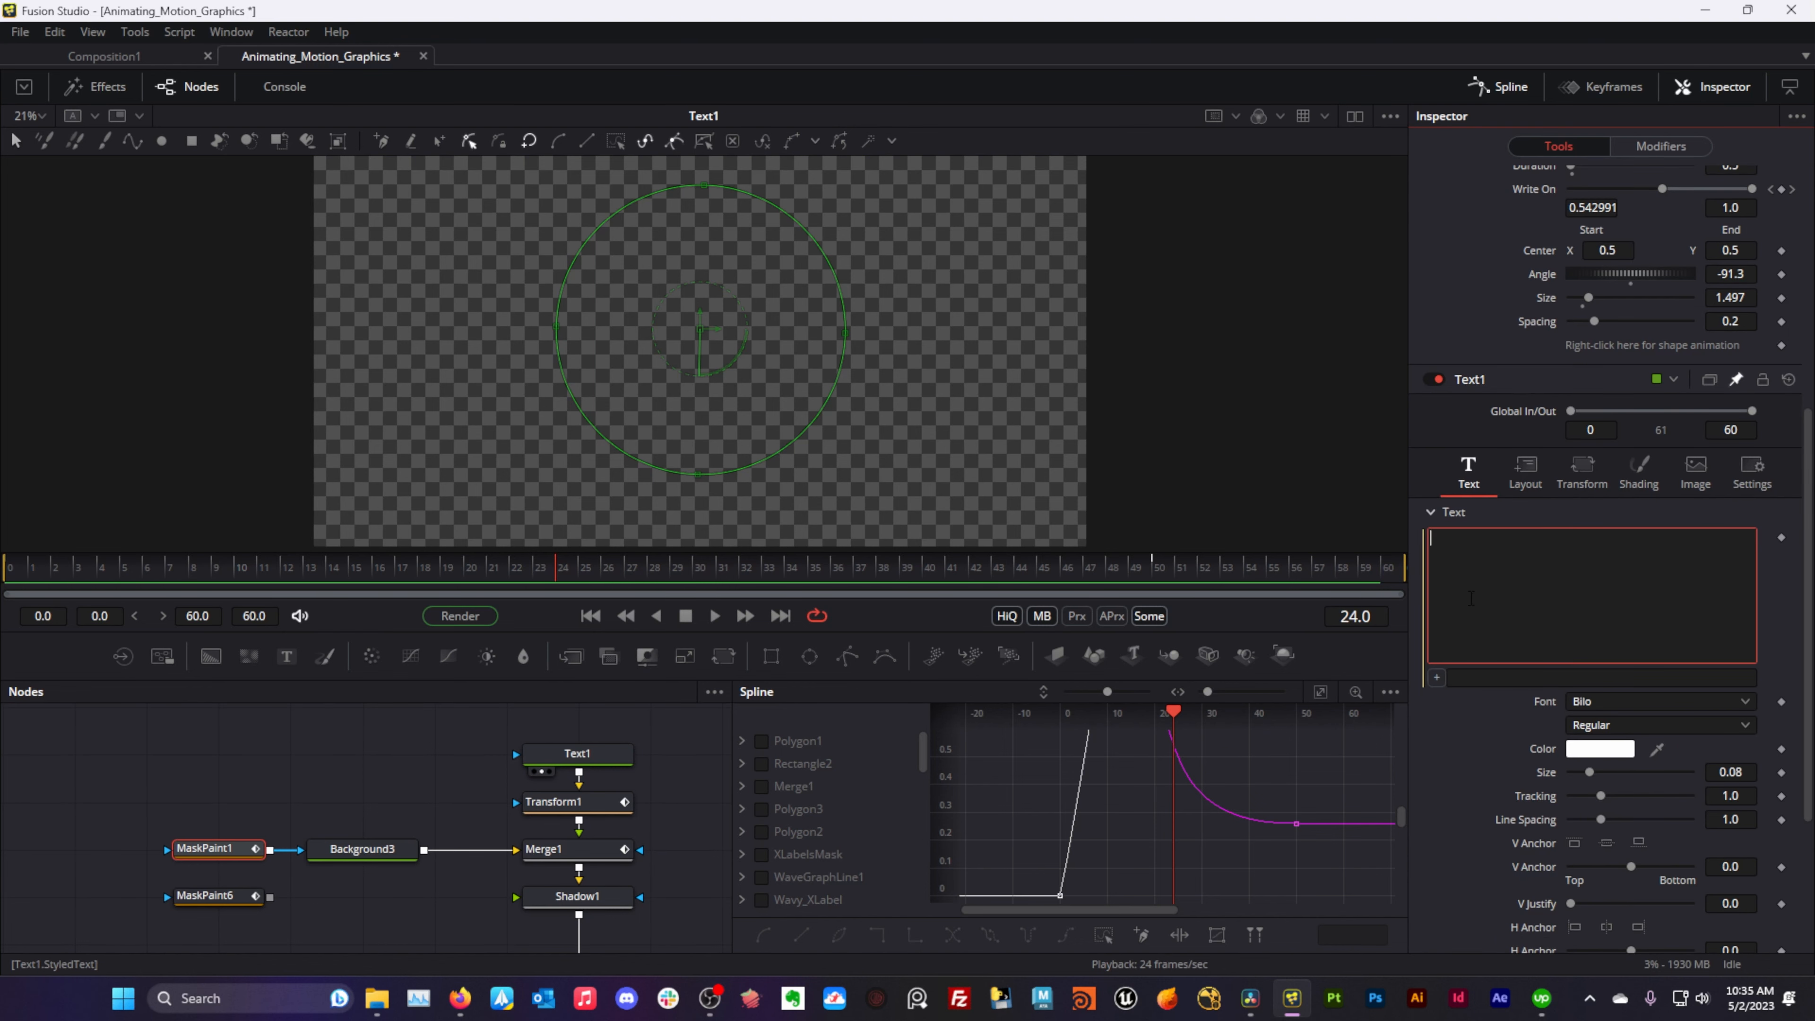
- Recreate the expression on Text1's text and link it to the Write On start value of MaskPaint1's PolylineStroke1
right_click(1469, 565)
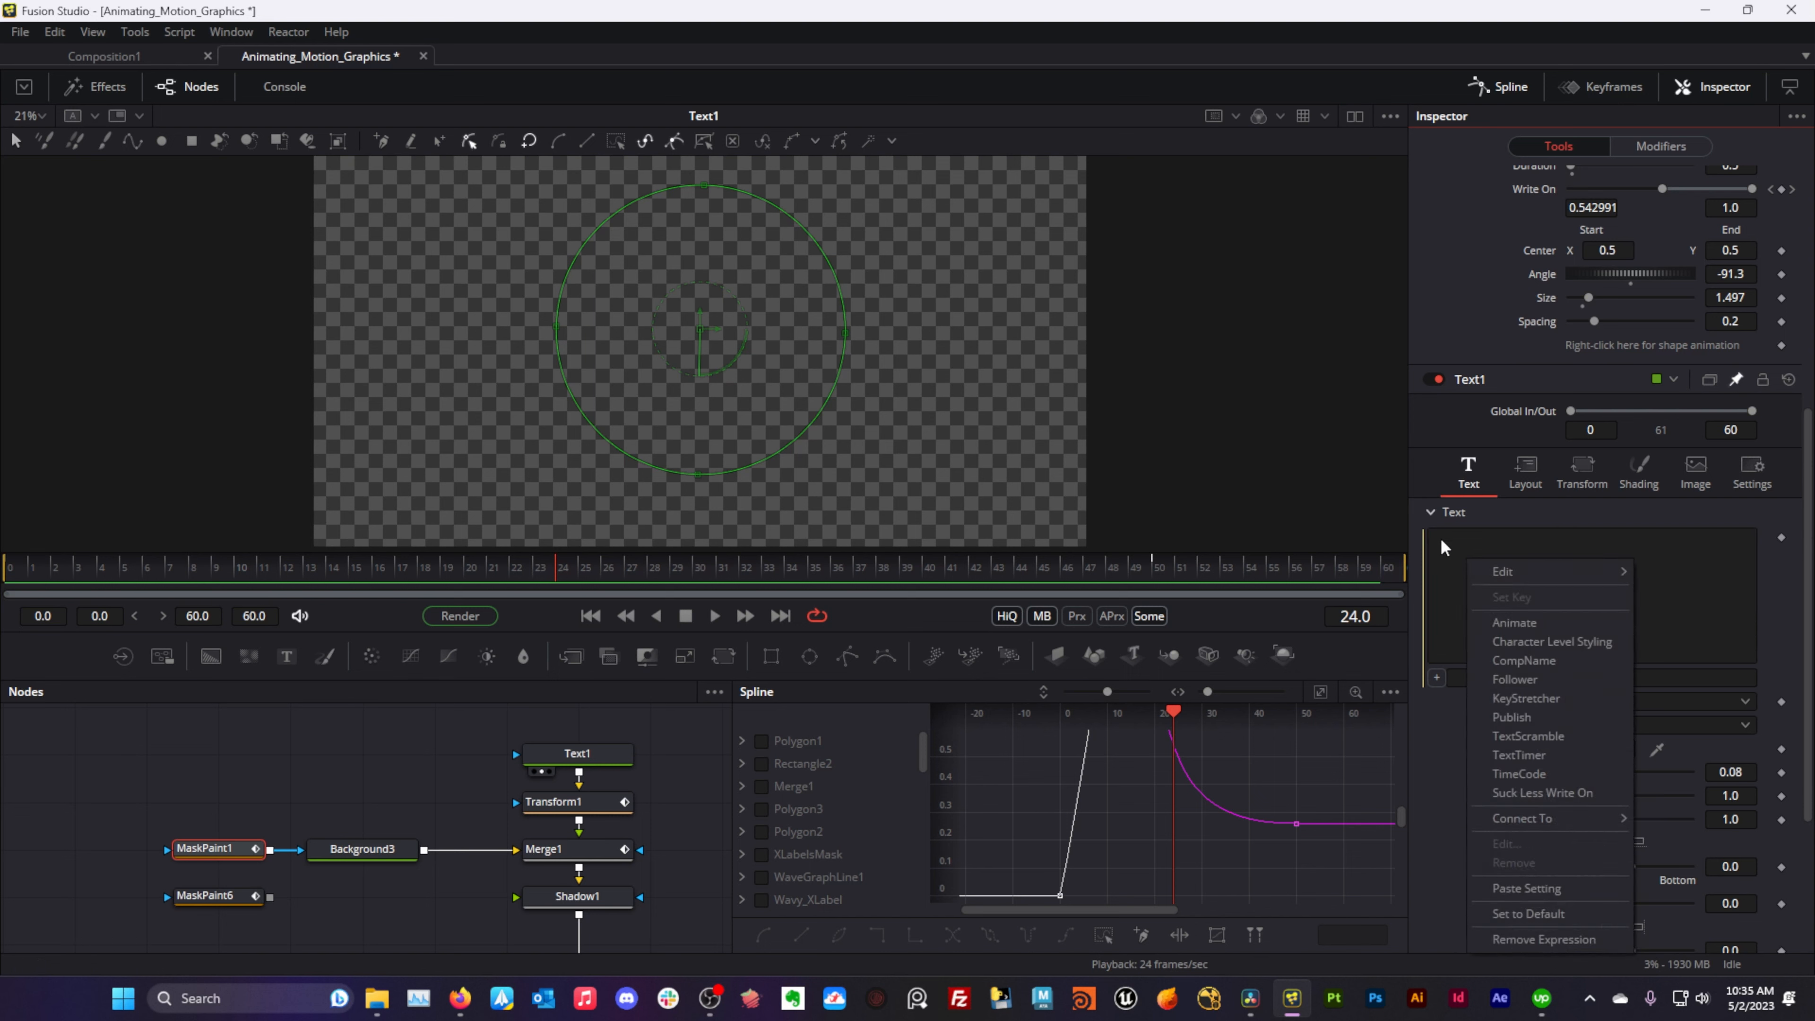
left_click(1555, 938)
right_click(1501, 541)
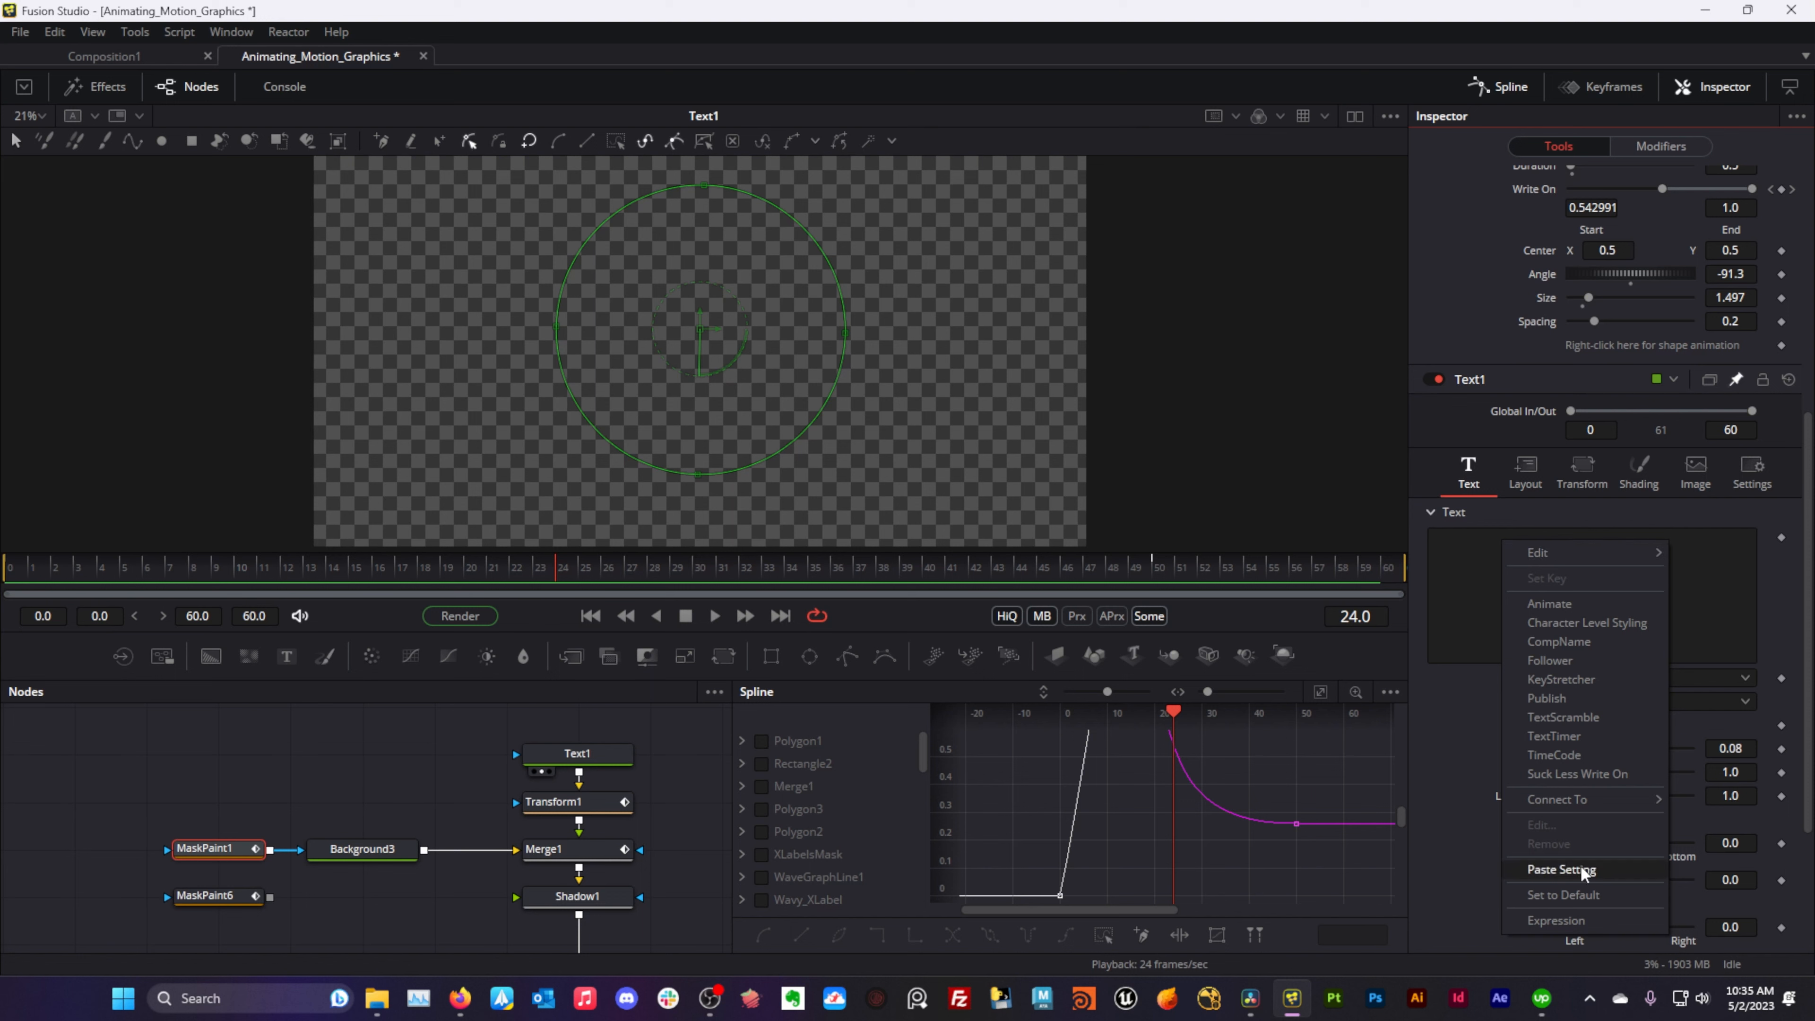
left_click(1568, 922)
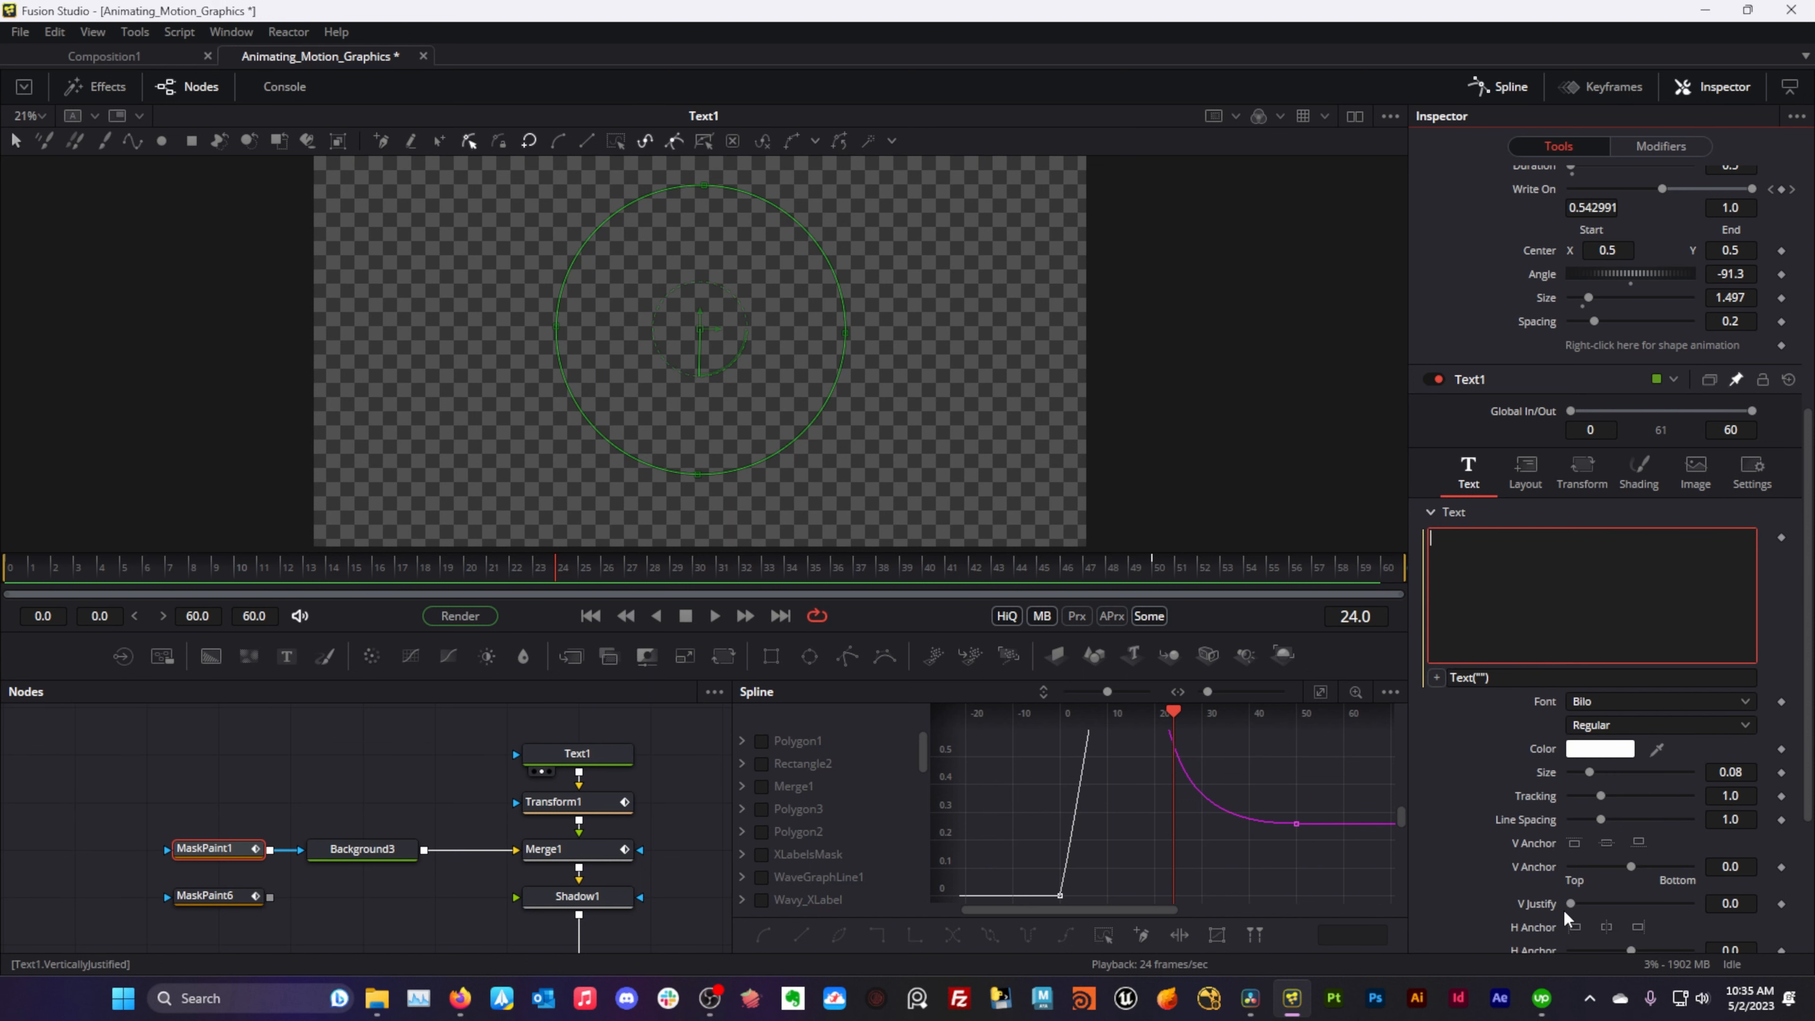
left_click_drag(1437, 677, 1598, 209)
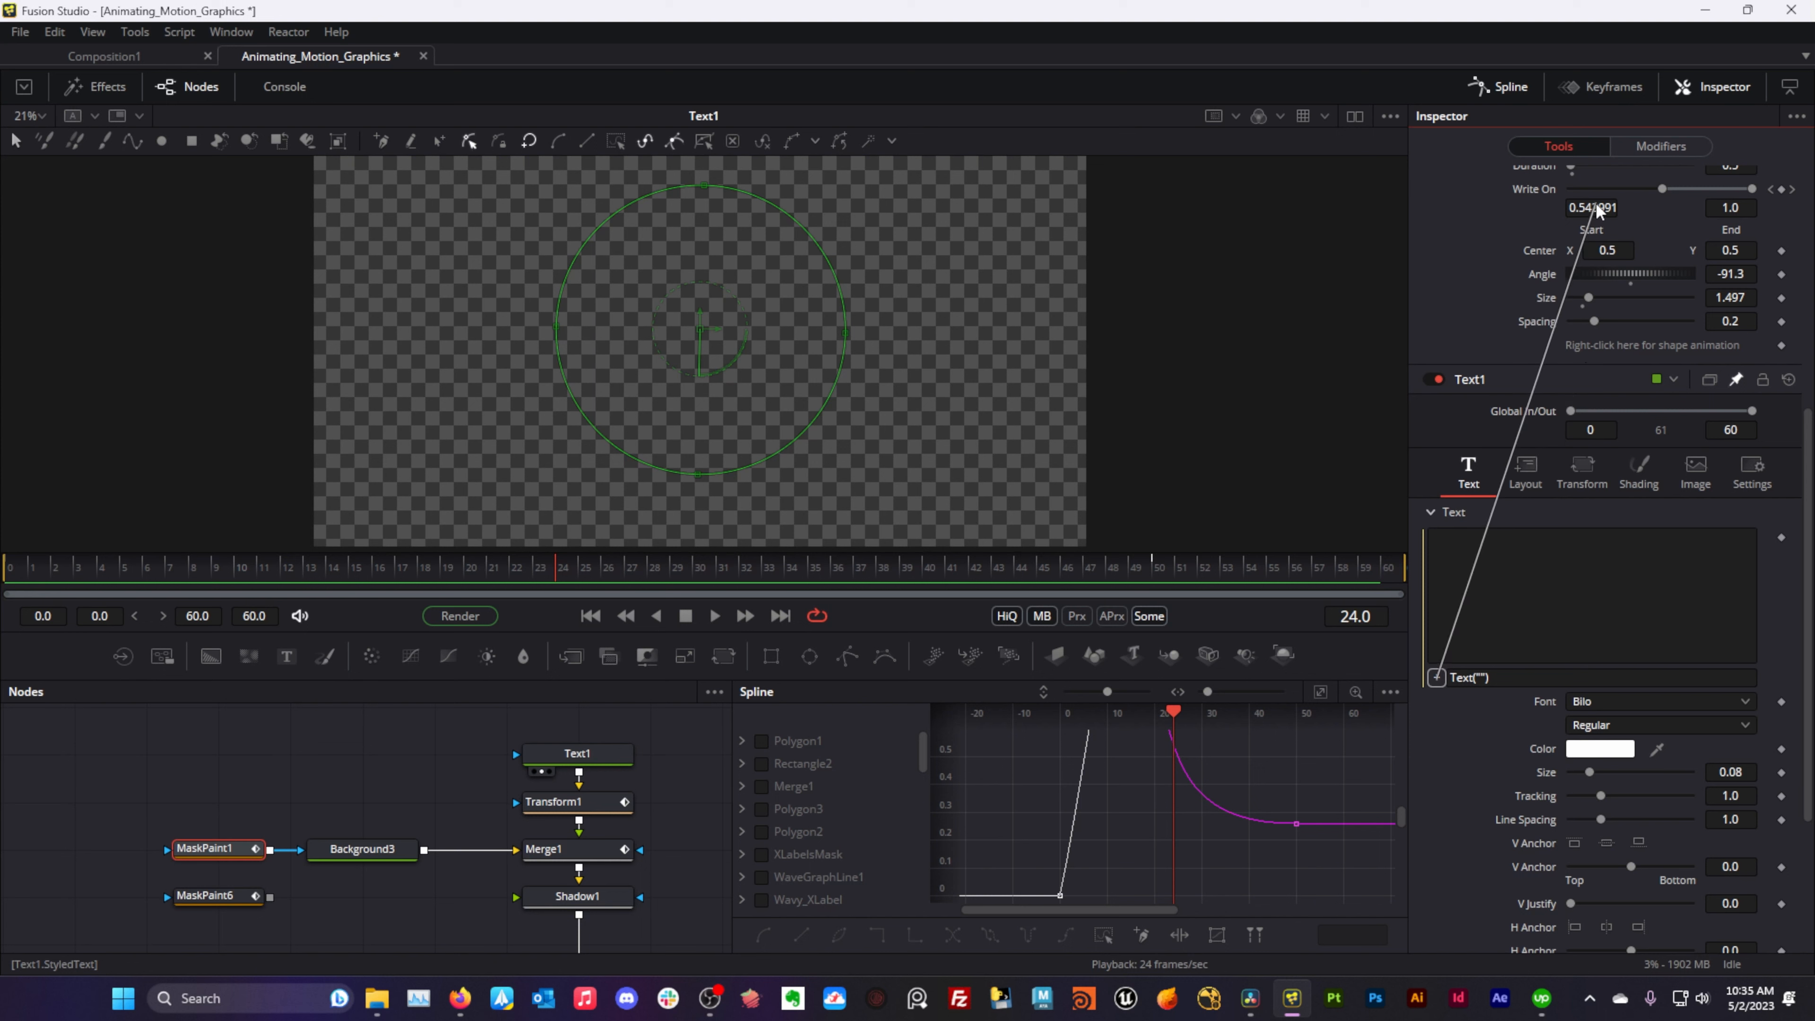
left_click_drag(1598, 209, 1597, 209)
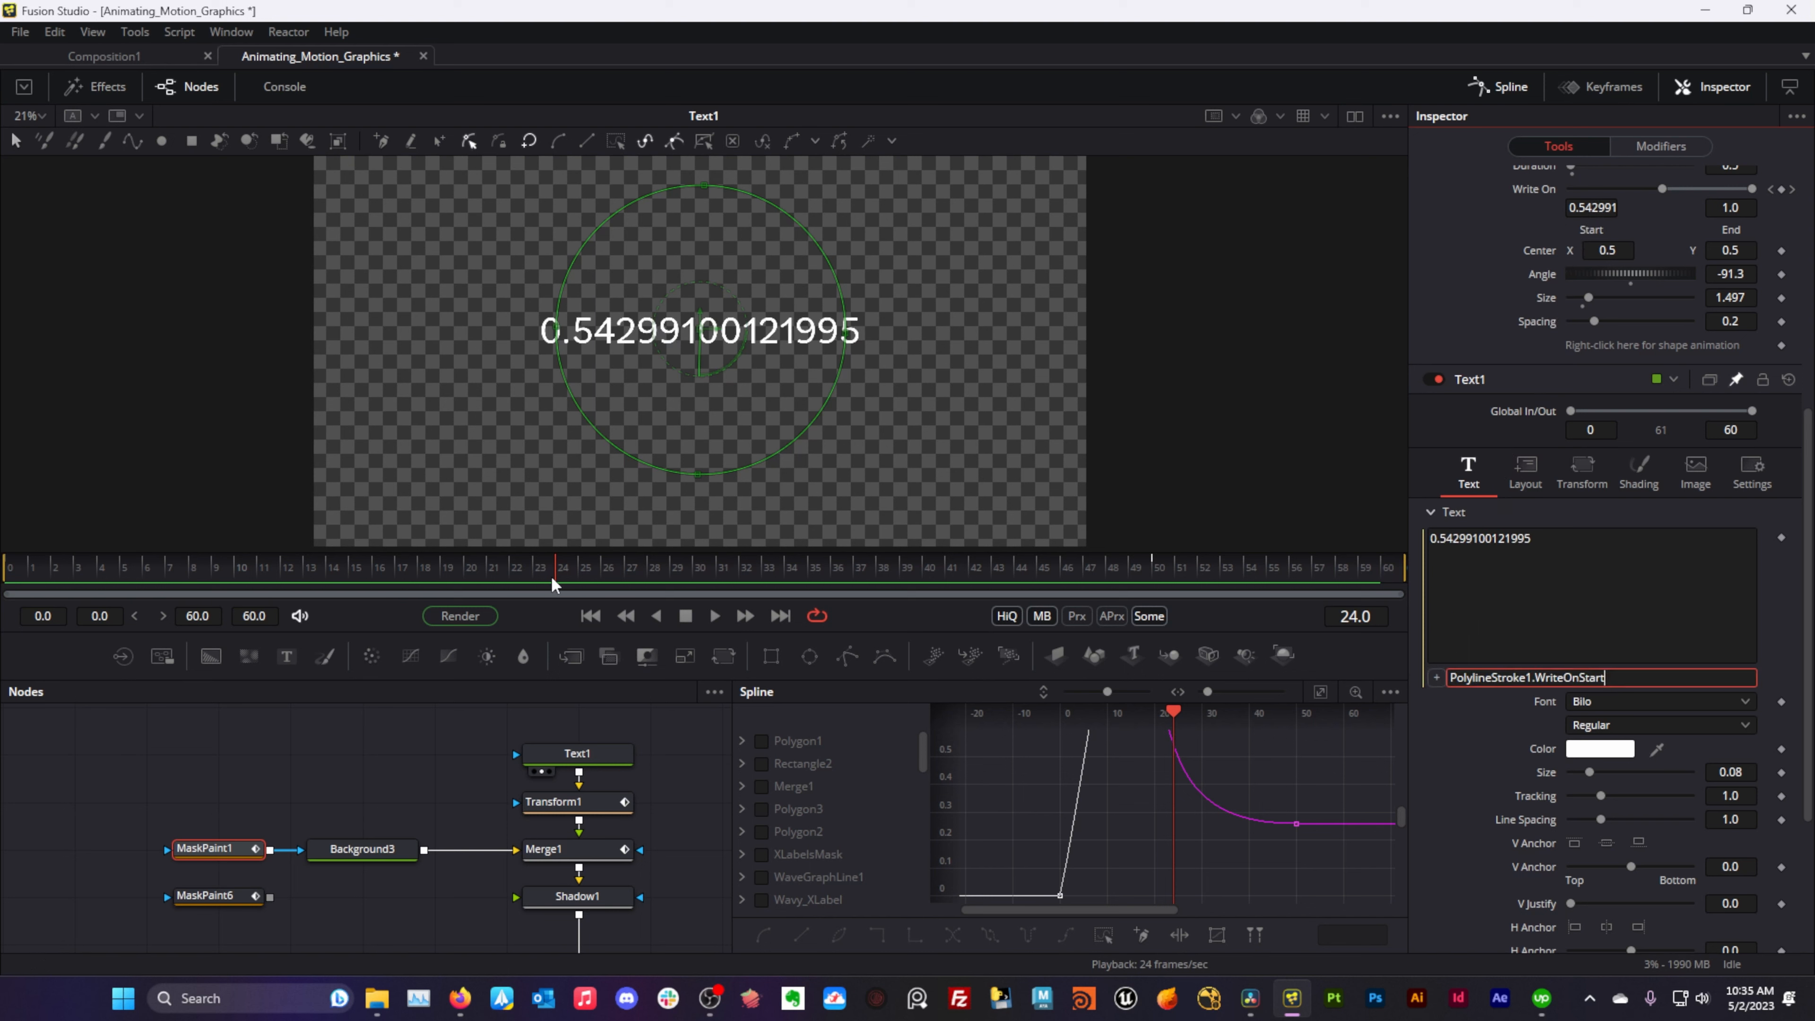
- Display Merge1 in the viewer and scrub to frame 17 to compare the linked number with the stroke
left_click_drag(554, 583, 150, 591)
left_click(542, 867)
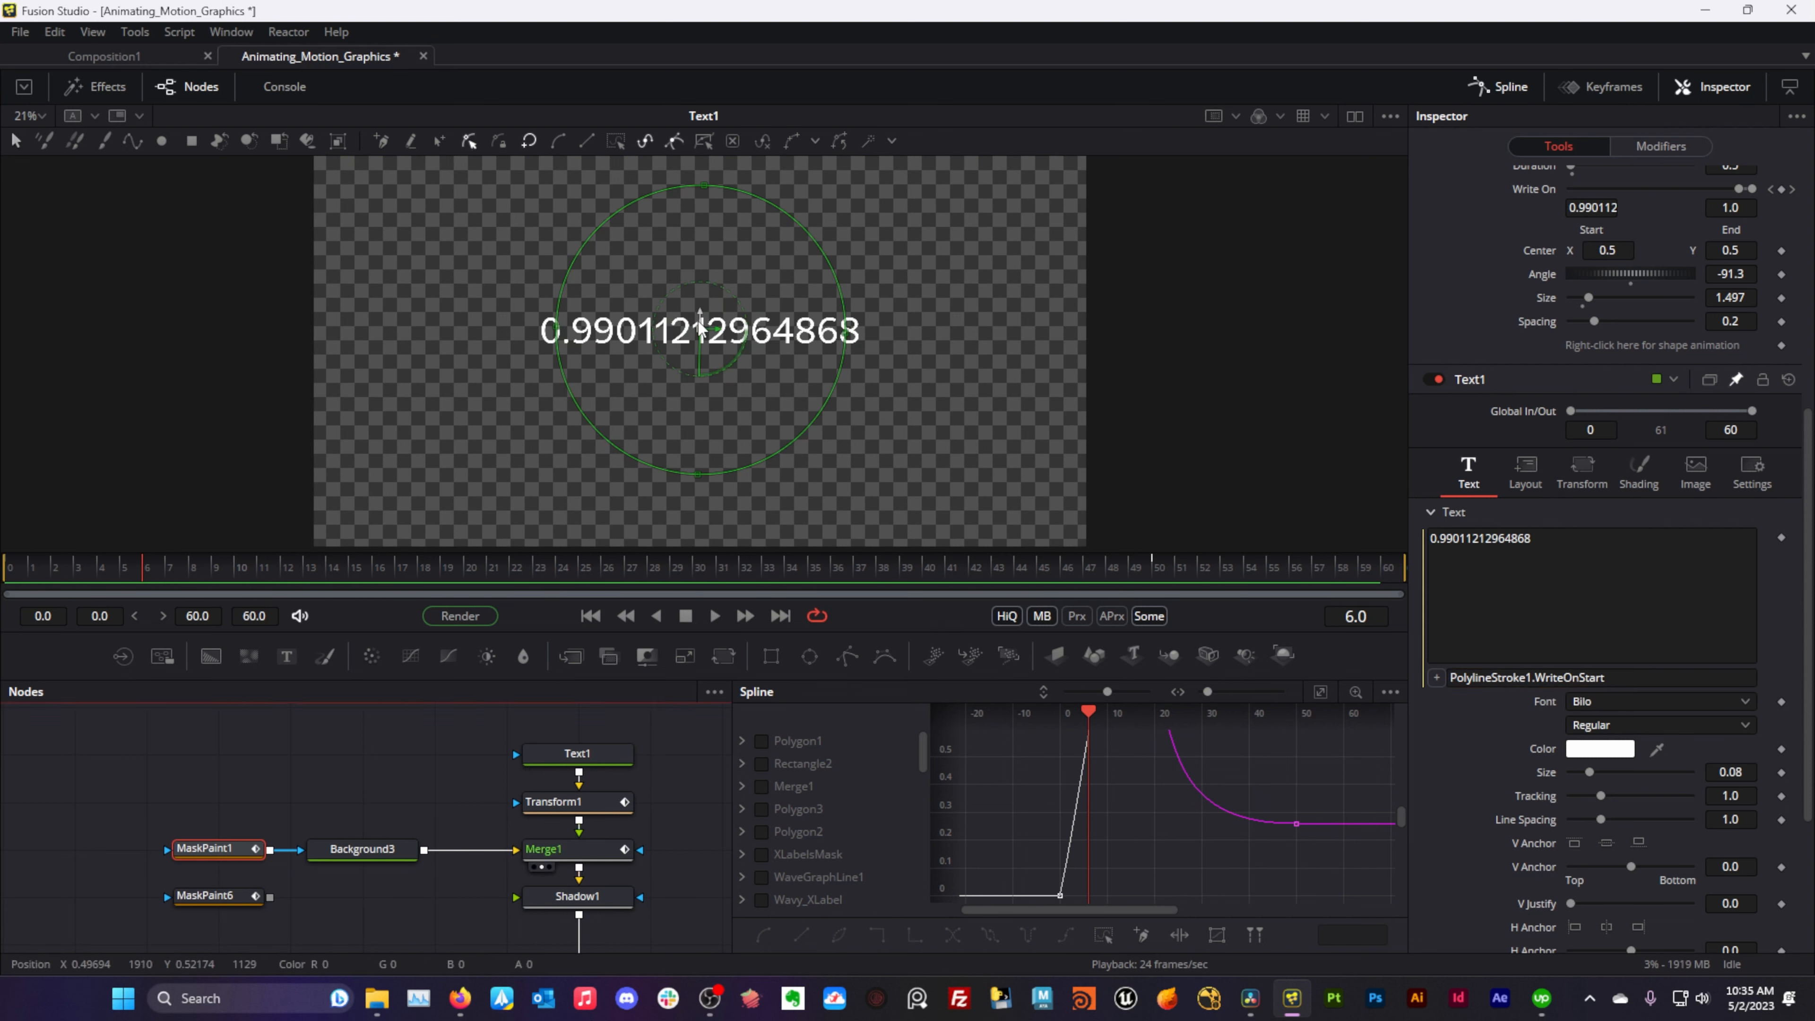
mouse_move(141, 583)
left_mouse_down()
mouse_move(10, 583)
mouse_move(855, 563)
mouse_move(402, 568)
left_mouse_up()
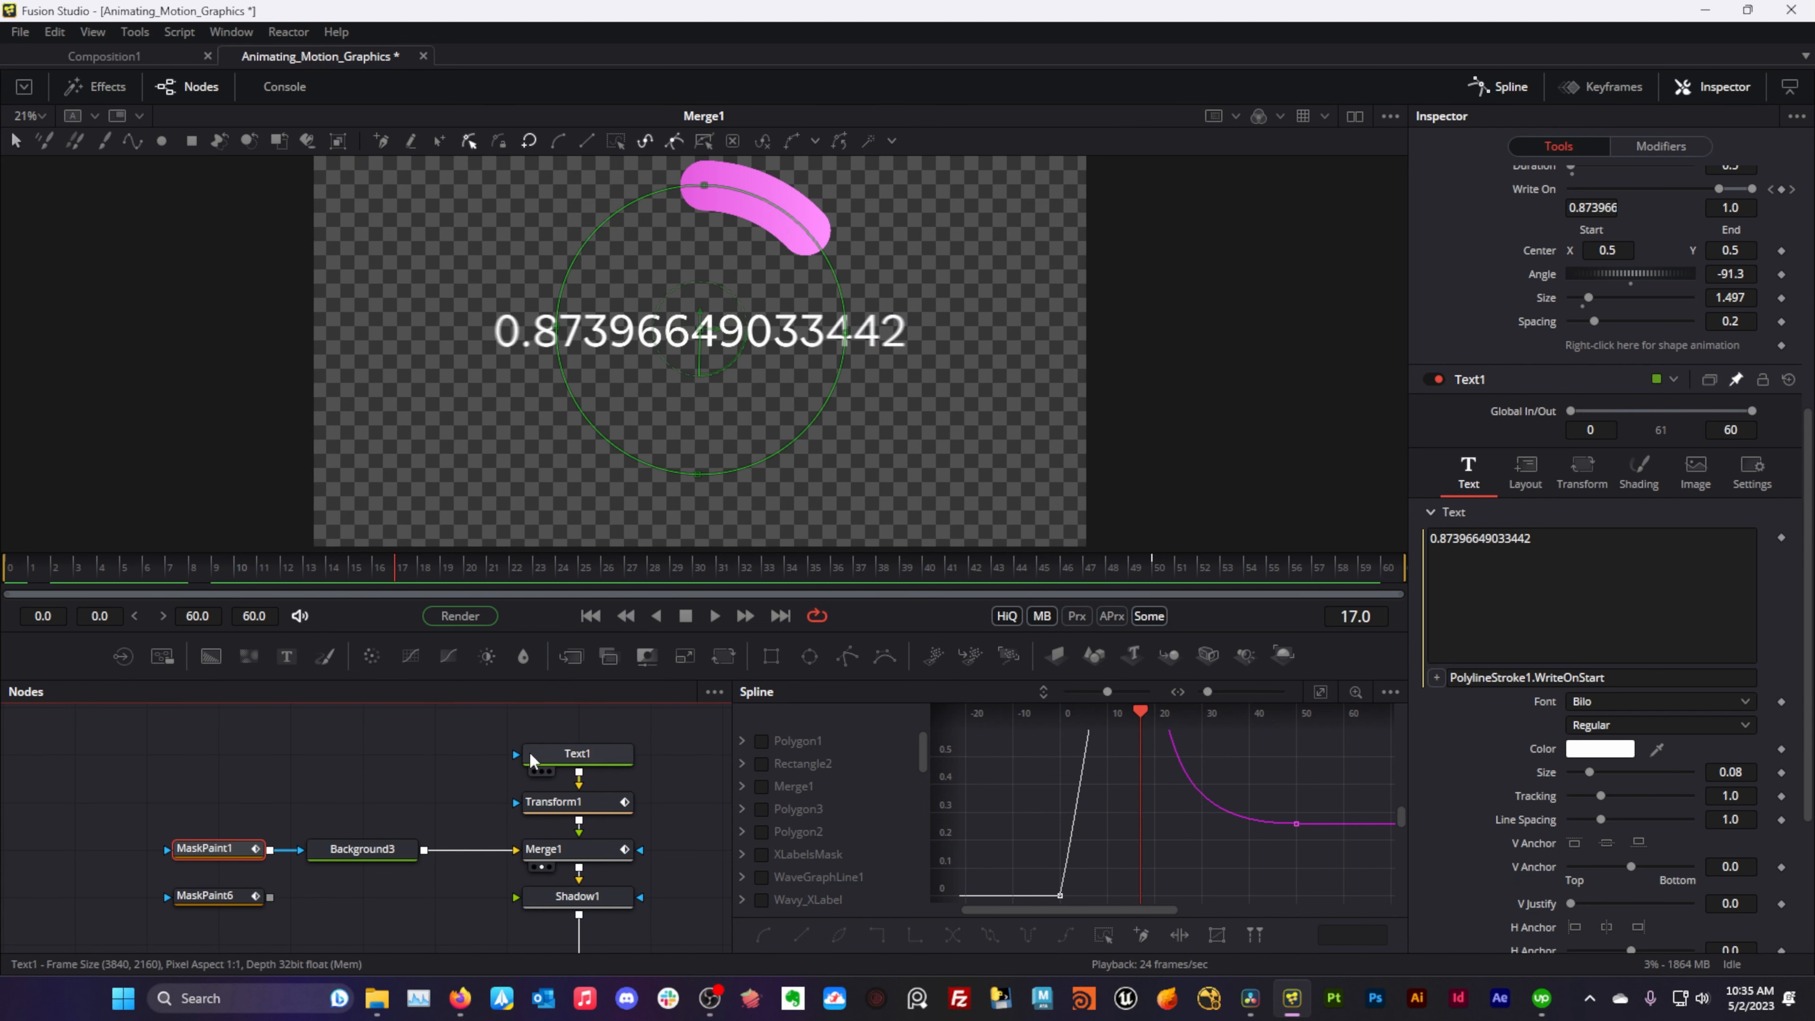
- Disable the Transform1 node and scrub through the animation to check the unscaled number against the growing stroke
left_click(597, 806)
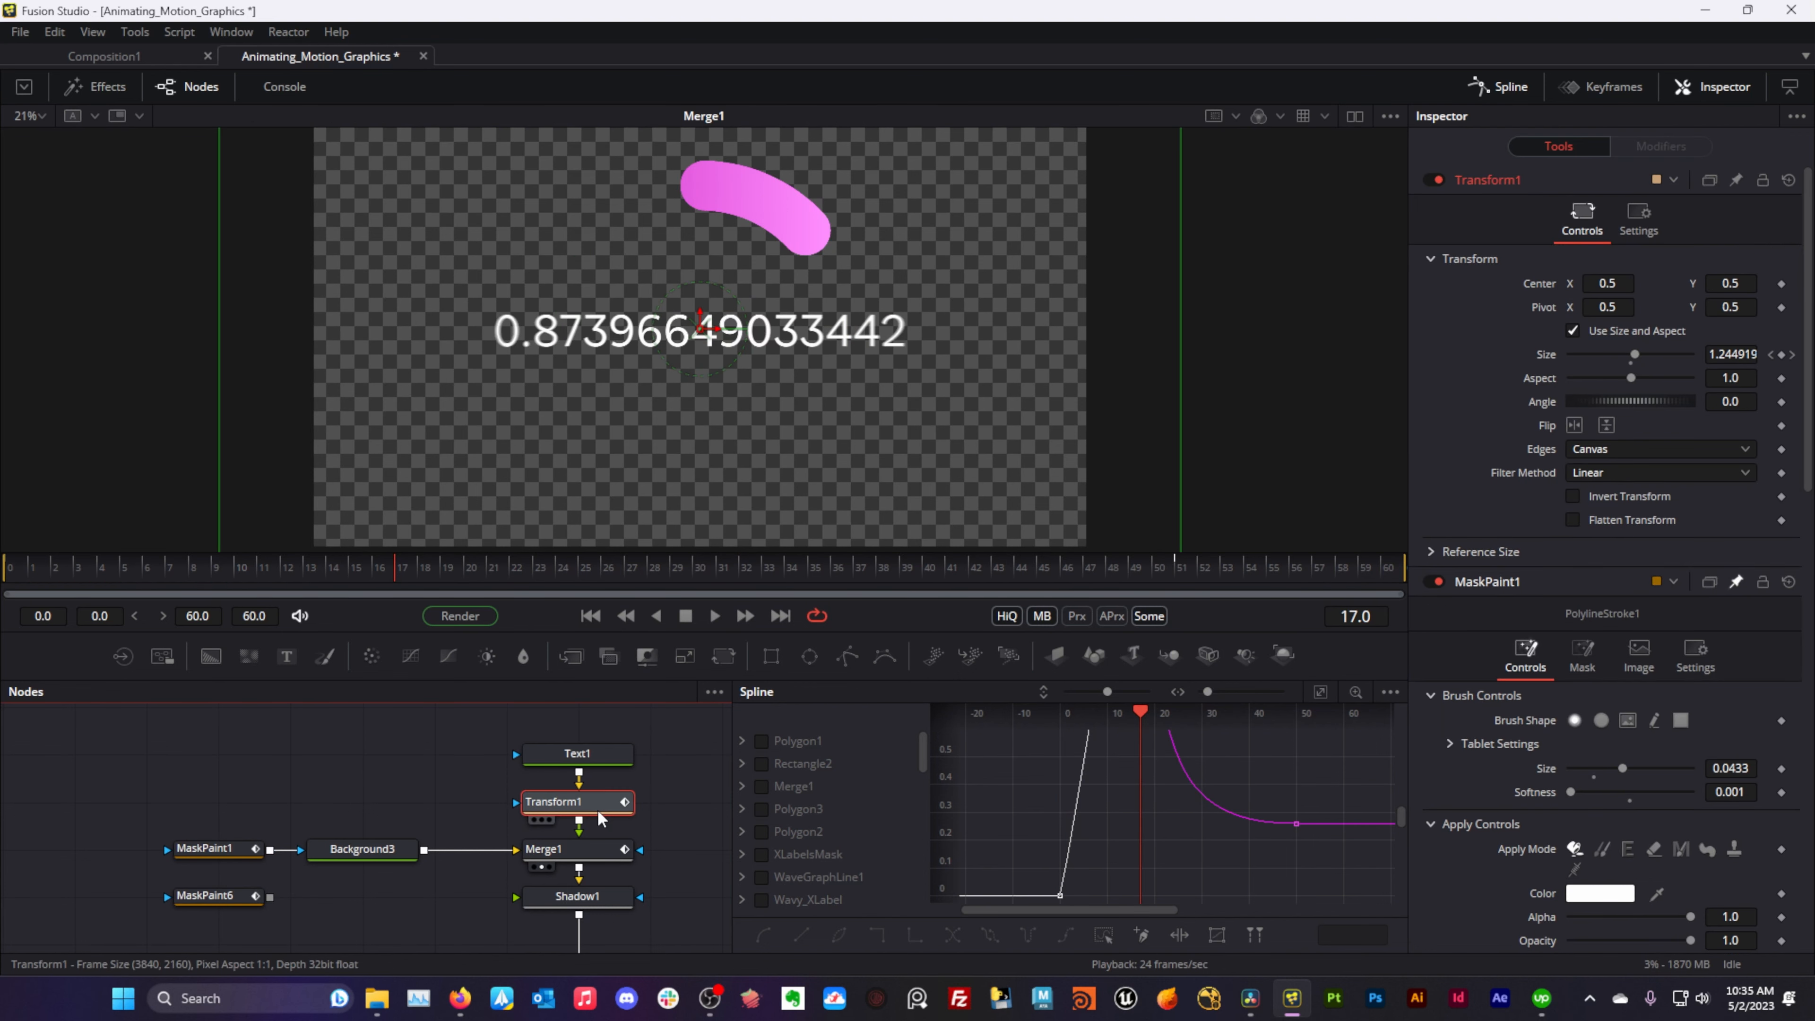
key("ctrl+p")
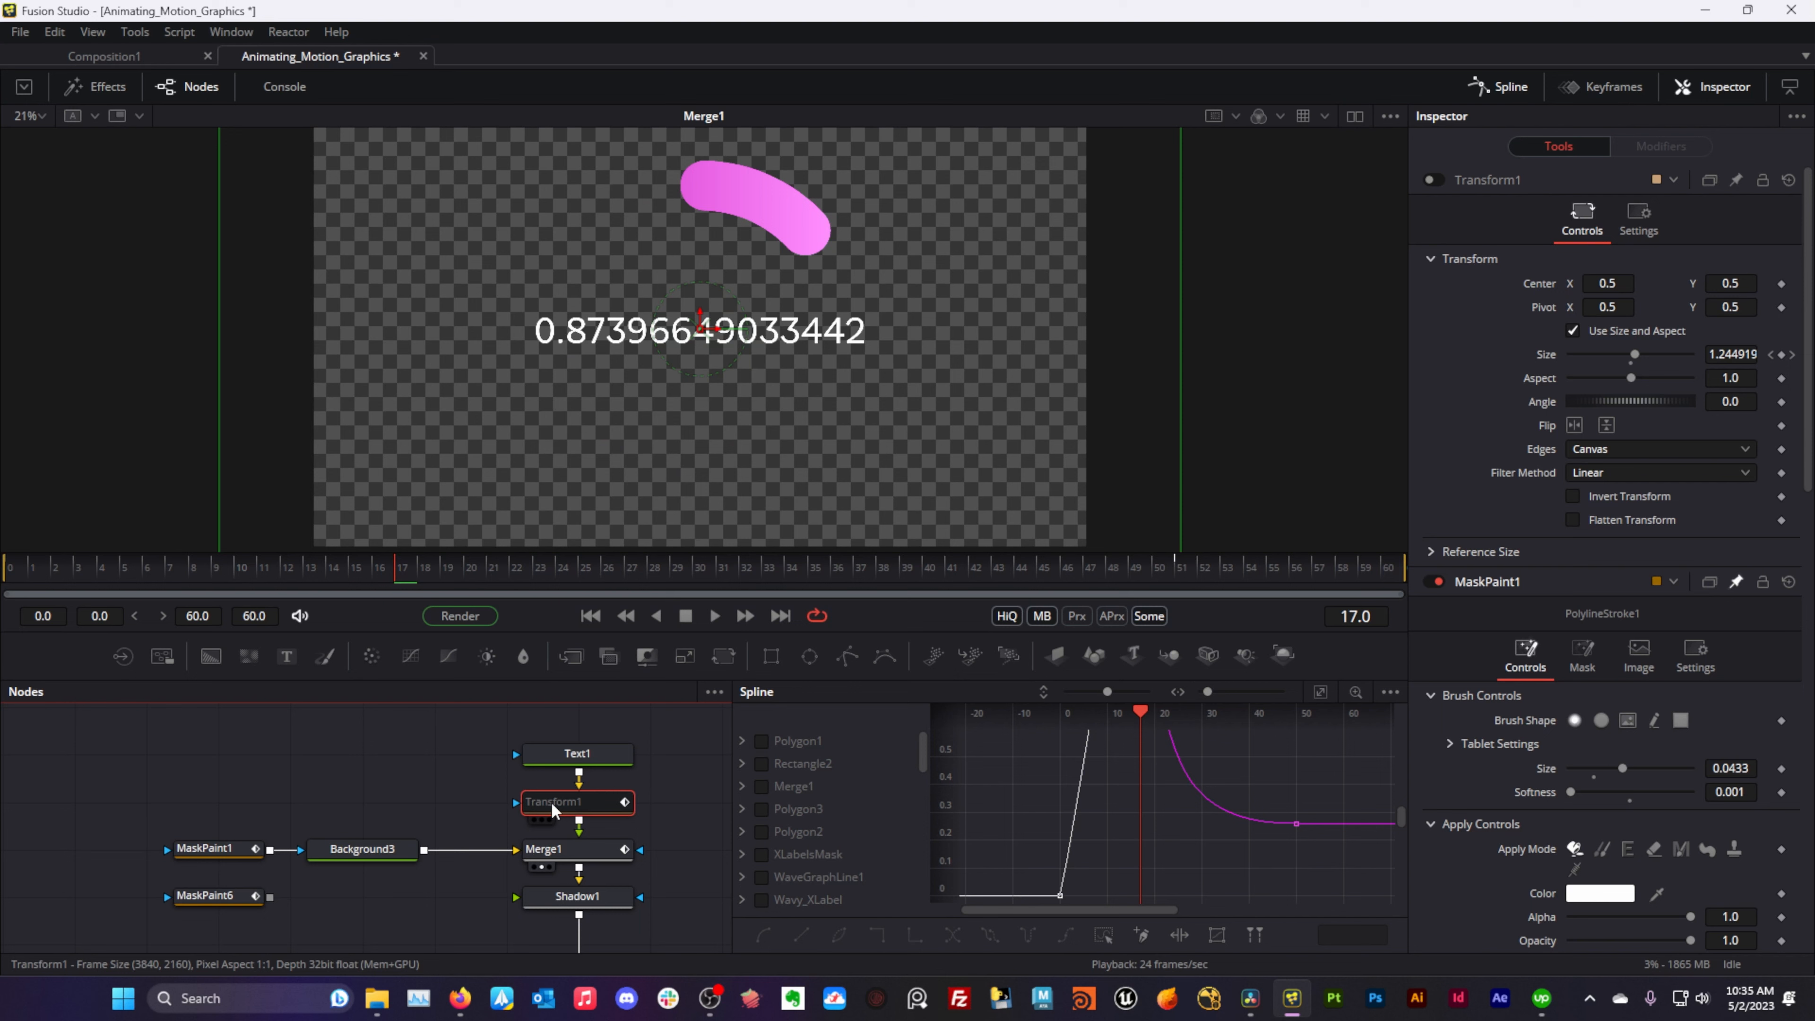
mouse_move(399, 572)
left_mouse_down()
mouse_move(124, 572)
mouse_move(1257, 569)
mouse_move(486, 580)
mouse_move(659, 565)
left_mouse_up()
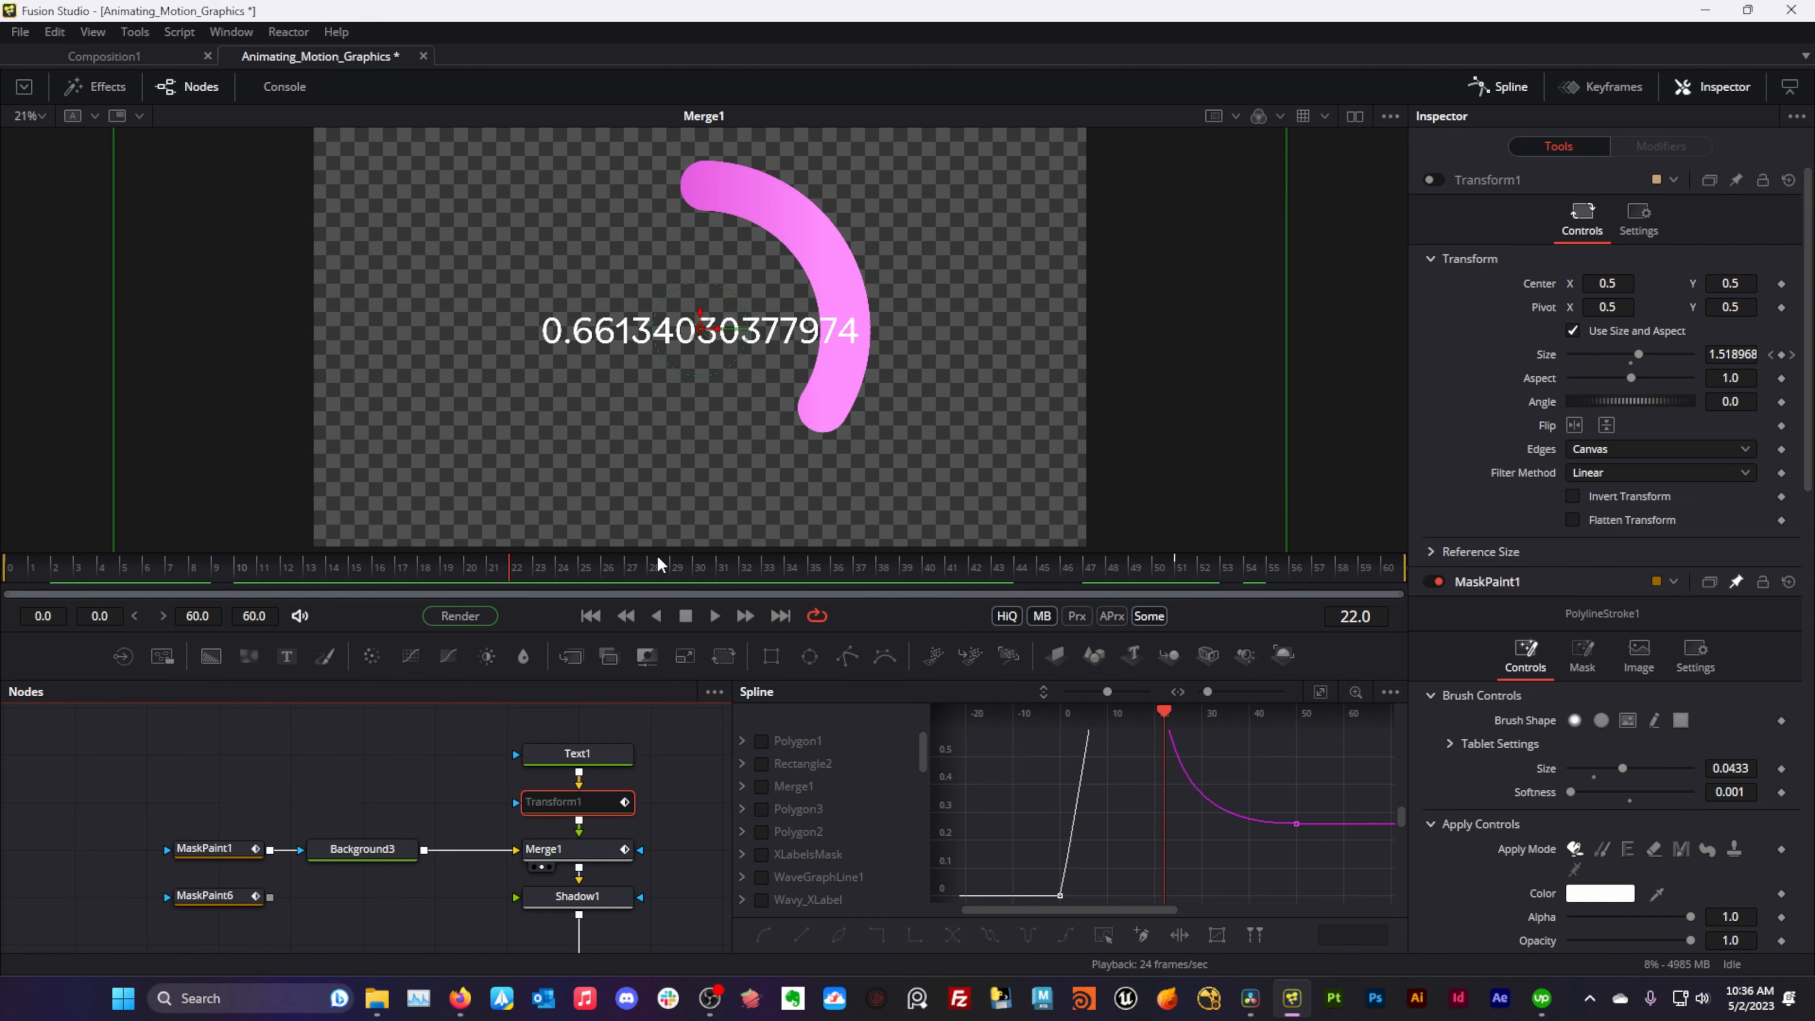
- Examine the duplicated Text1_1 node's expression, especially the one-minus inversion of Write On start and the multiplication by 100
scroll(1561, 597, "down", 2)
scroll(1543, 607, "up", 2)
left_click_drag(657, 788, 255, 827)
left_click_drag(428, 817, 370, 814)
scroll(370, 813, "down", 2)
left_click(668, 798)
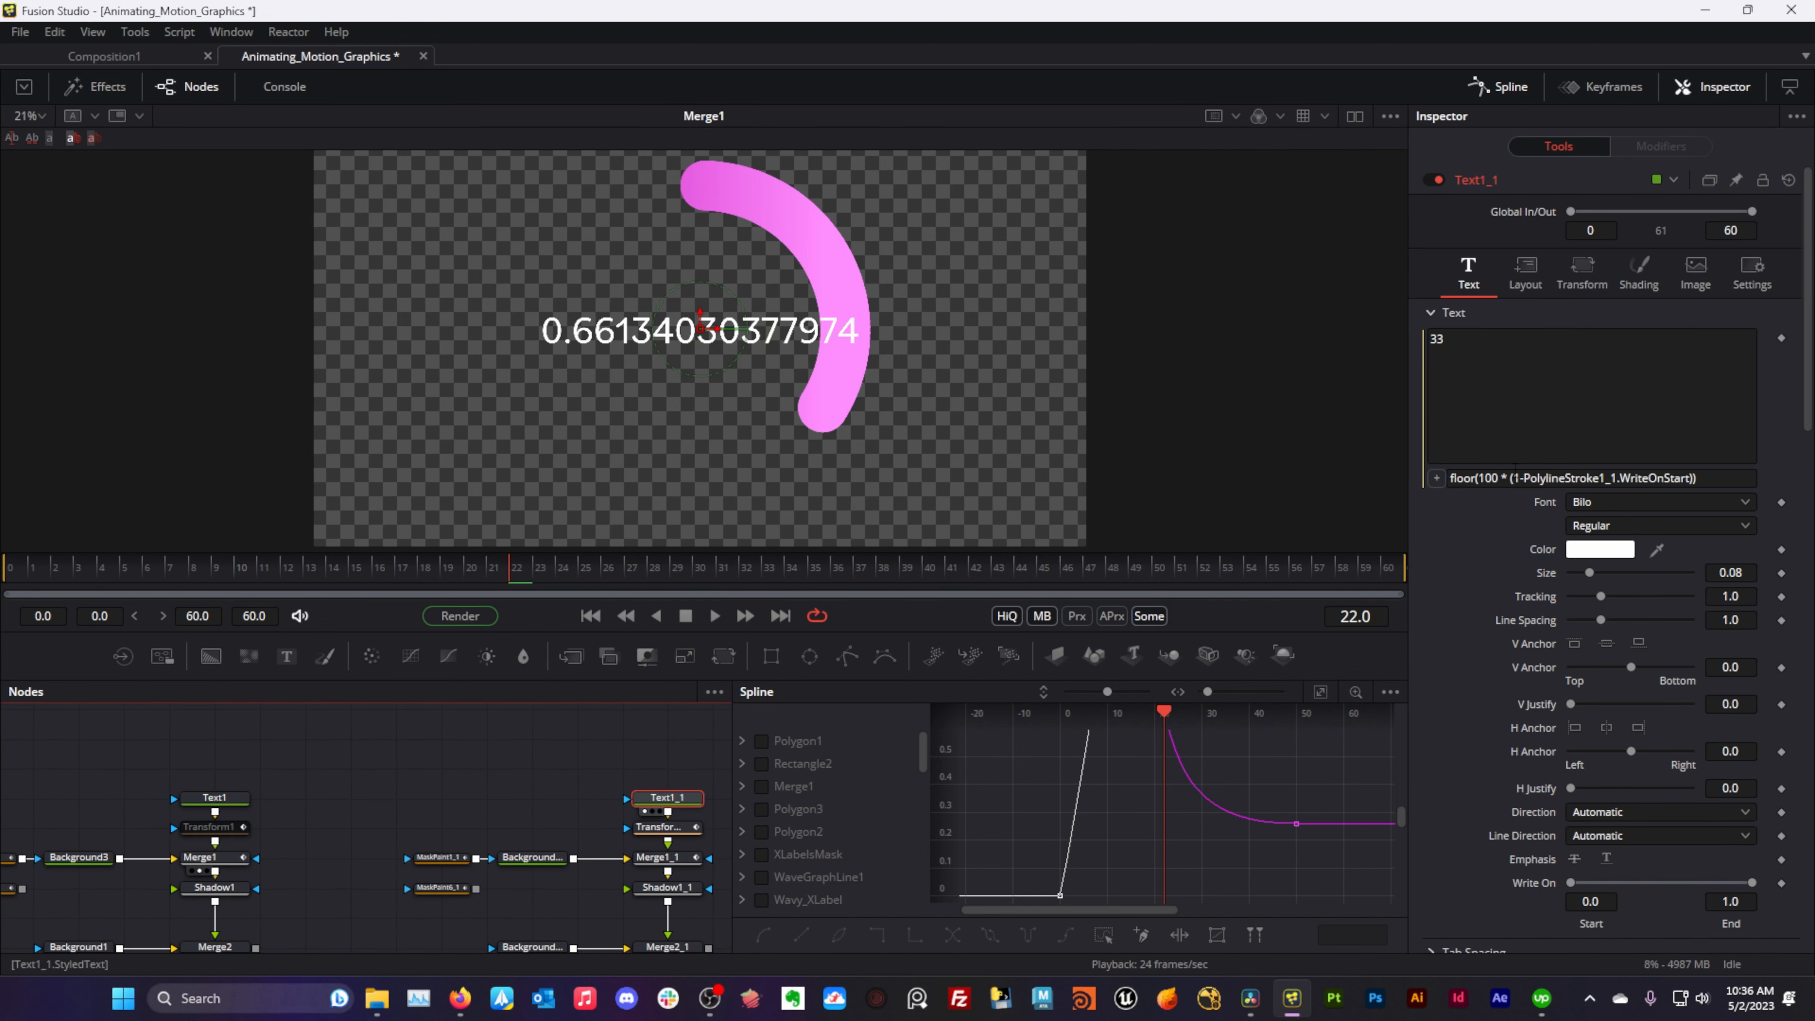
left_click(1526, 477)
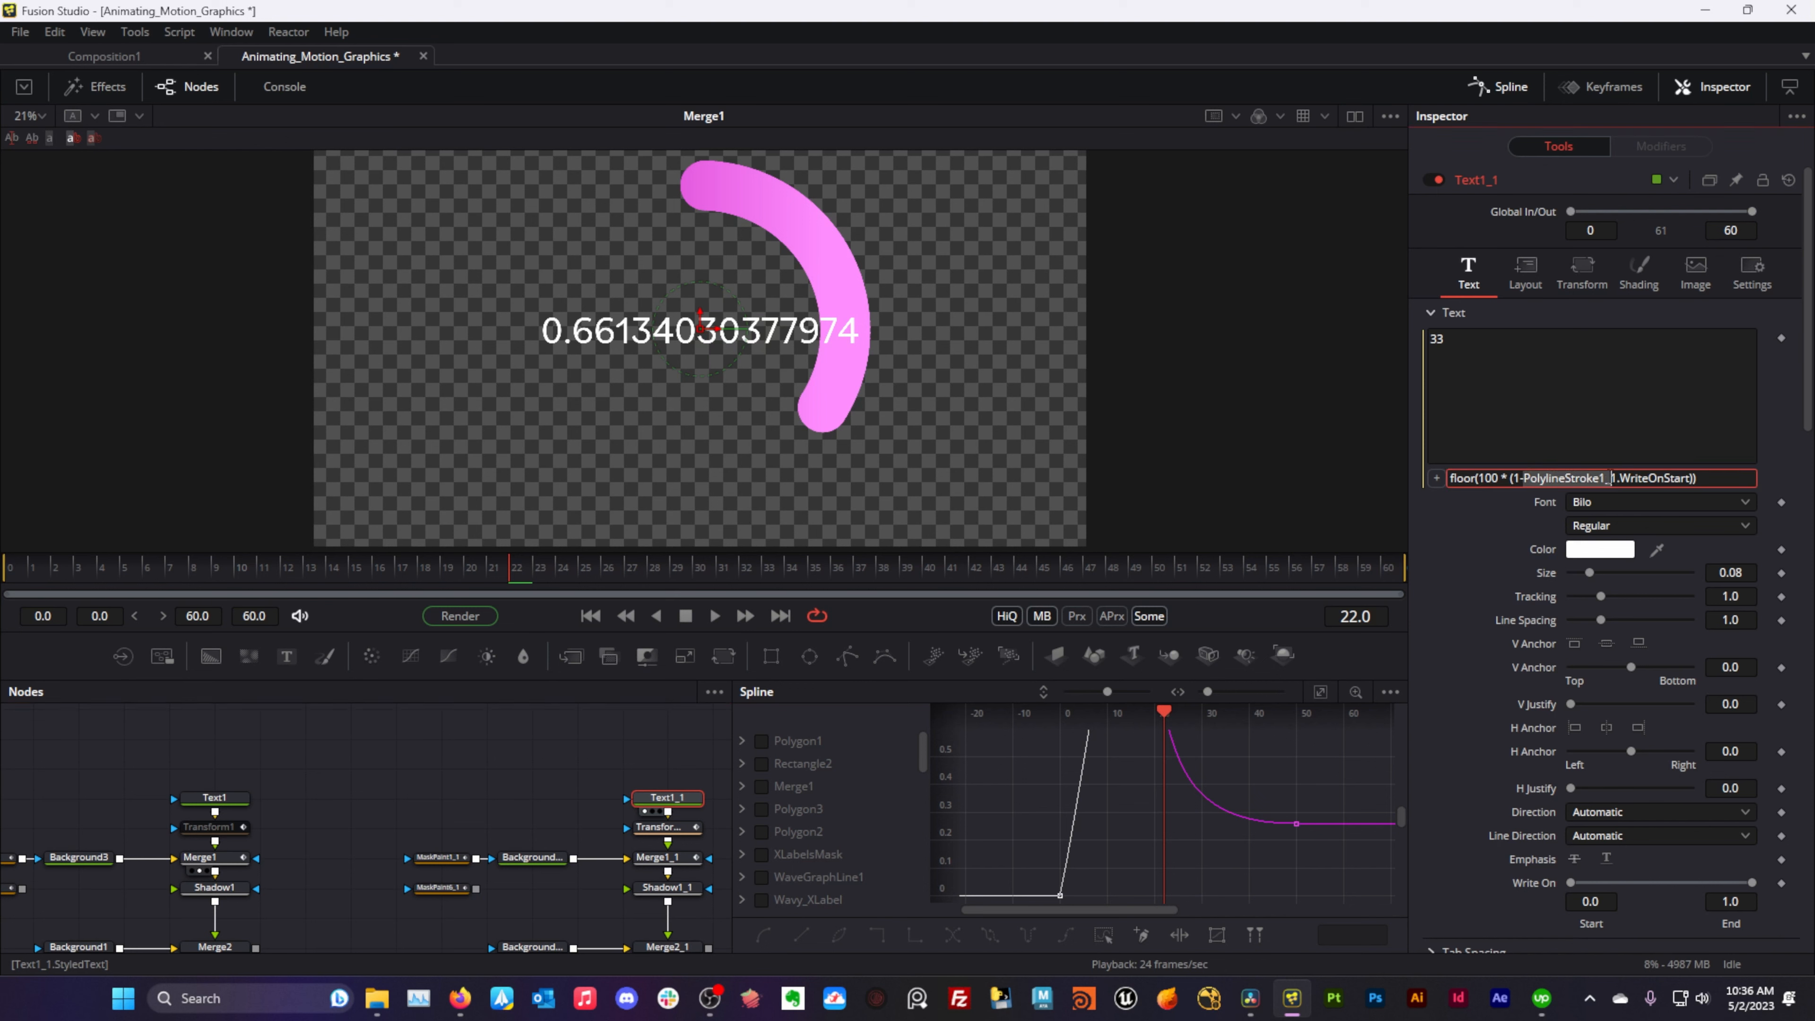
left_click_drag(1669, 477, 1688, 477)
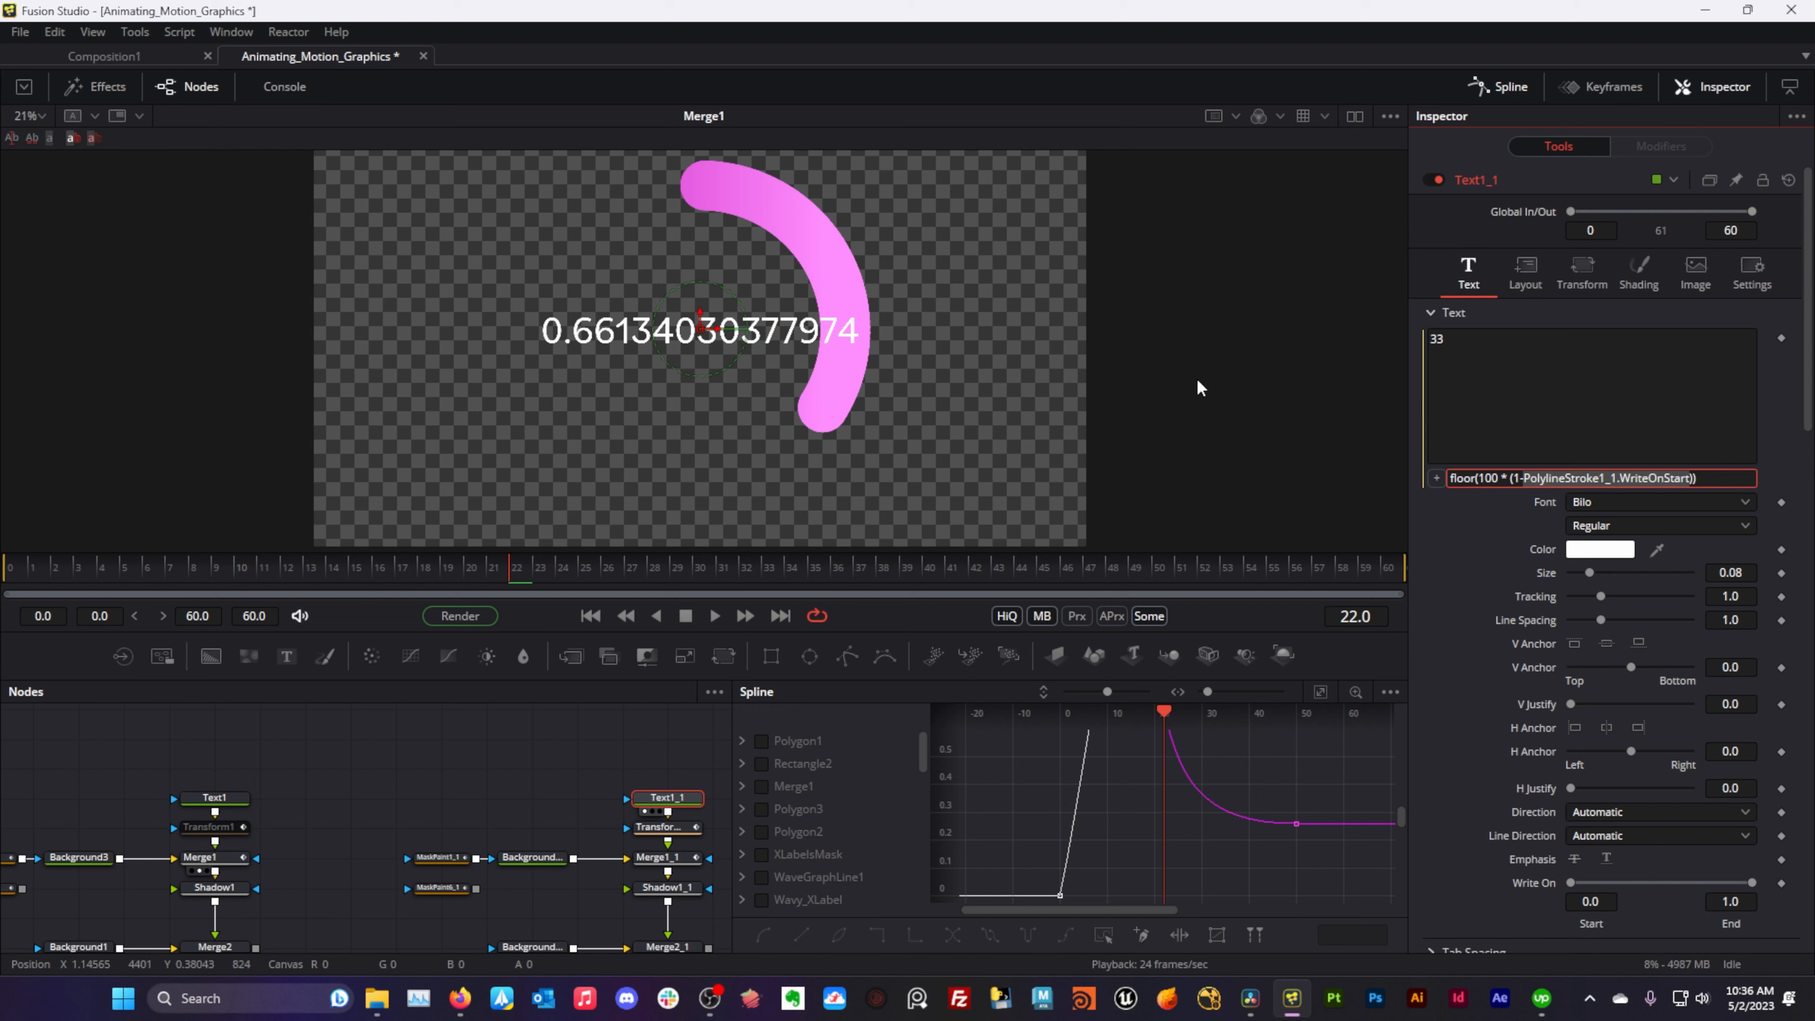
left_click(1524, 478)
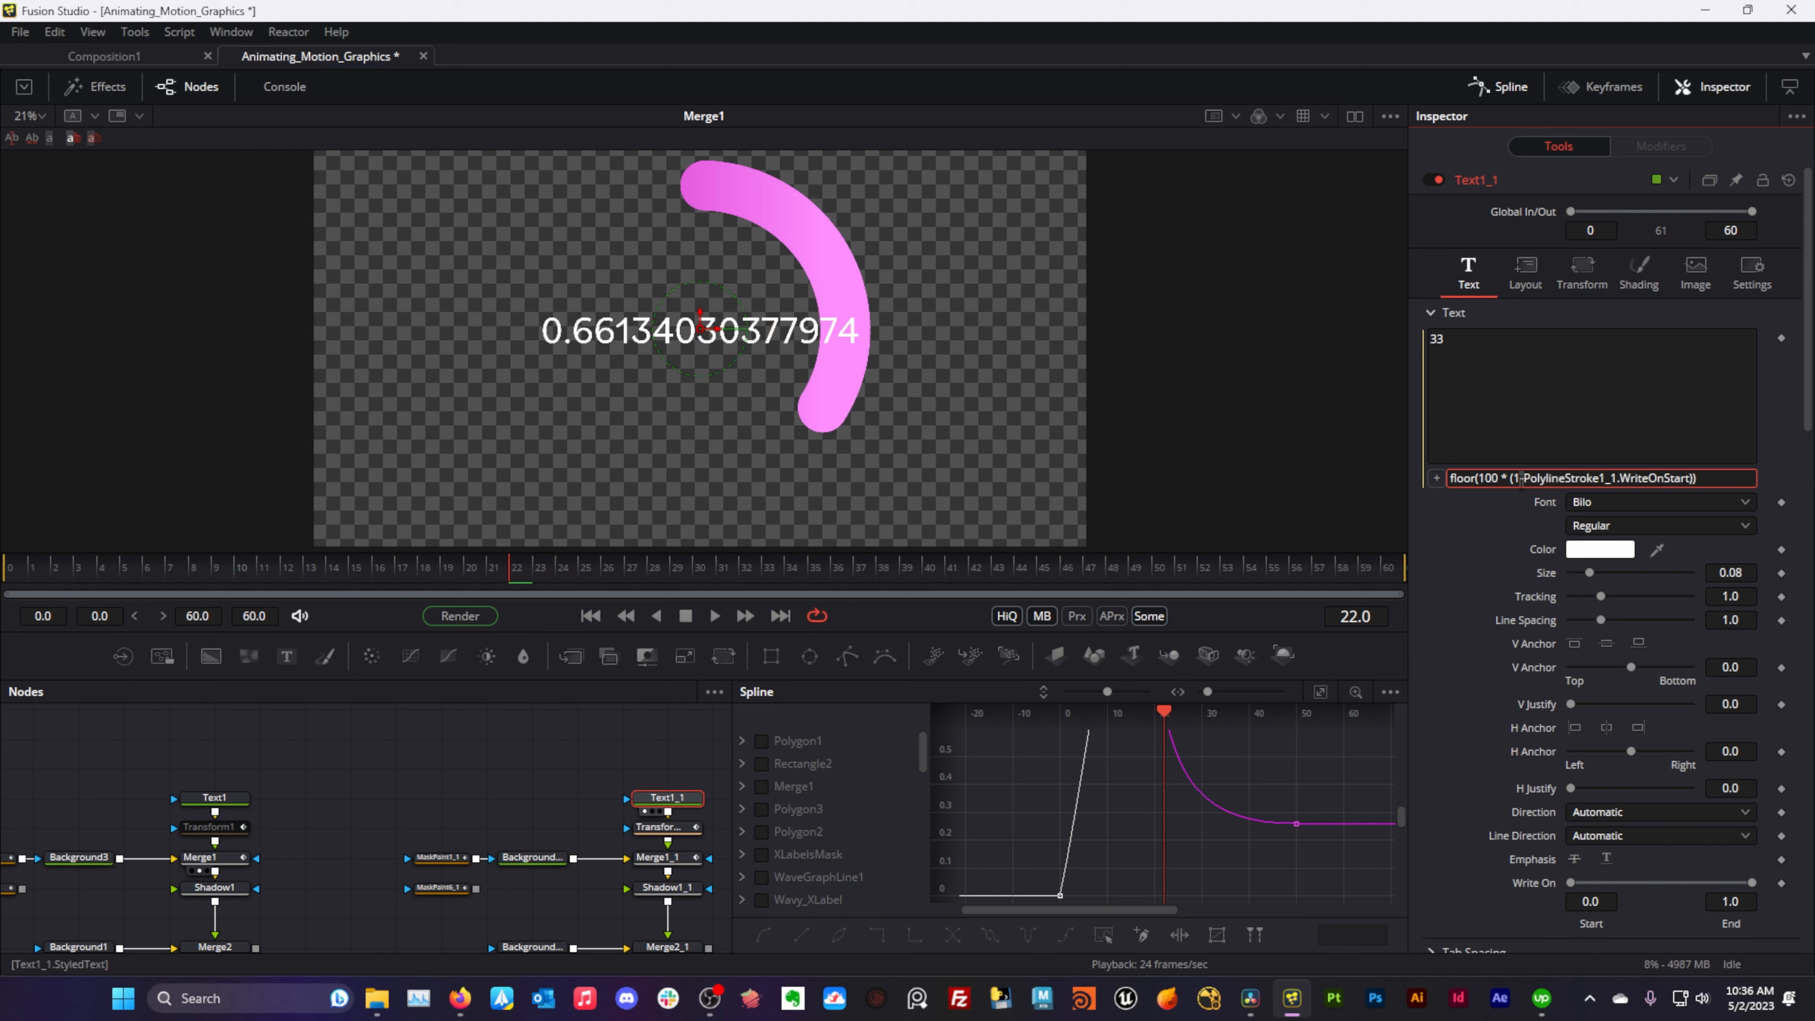
left_click_drag(1522, 479, 1515, 479)
left_click(1523, 480)
left_click(1515, 477)
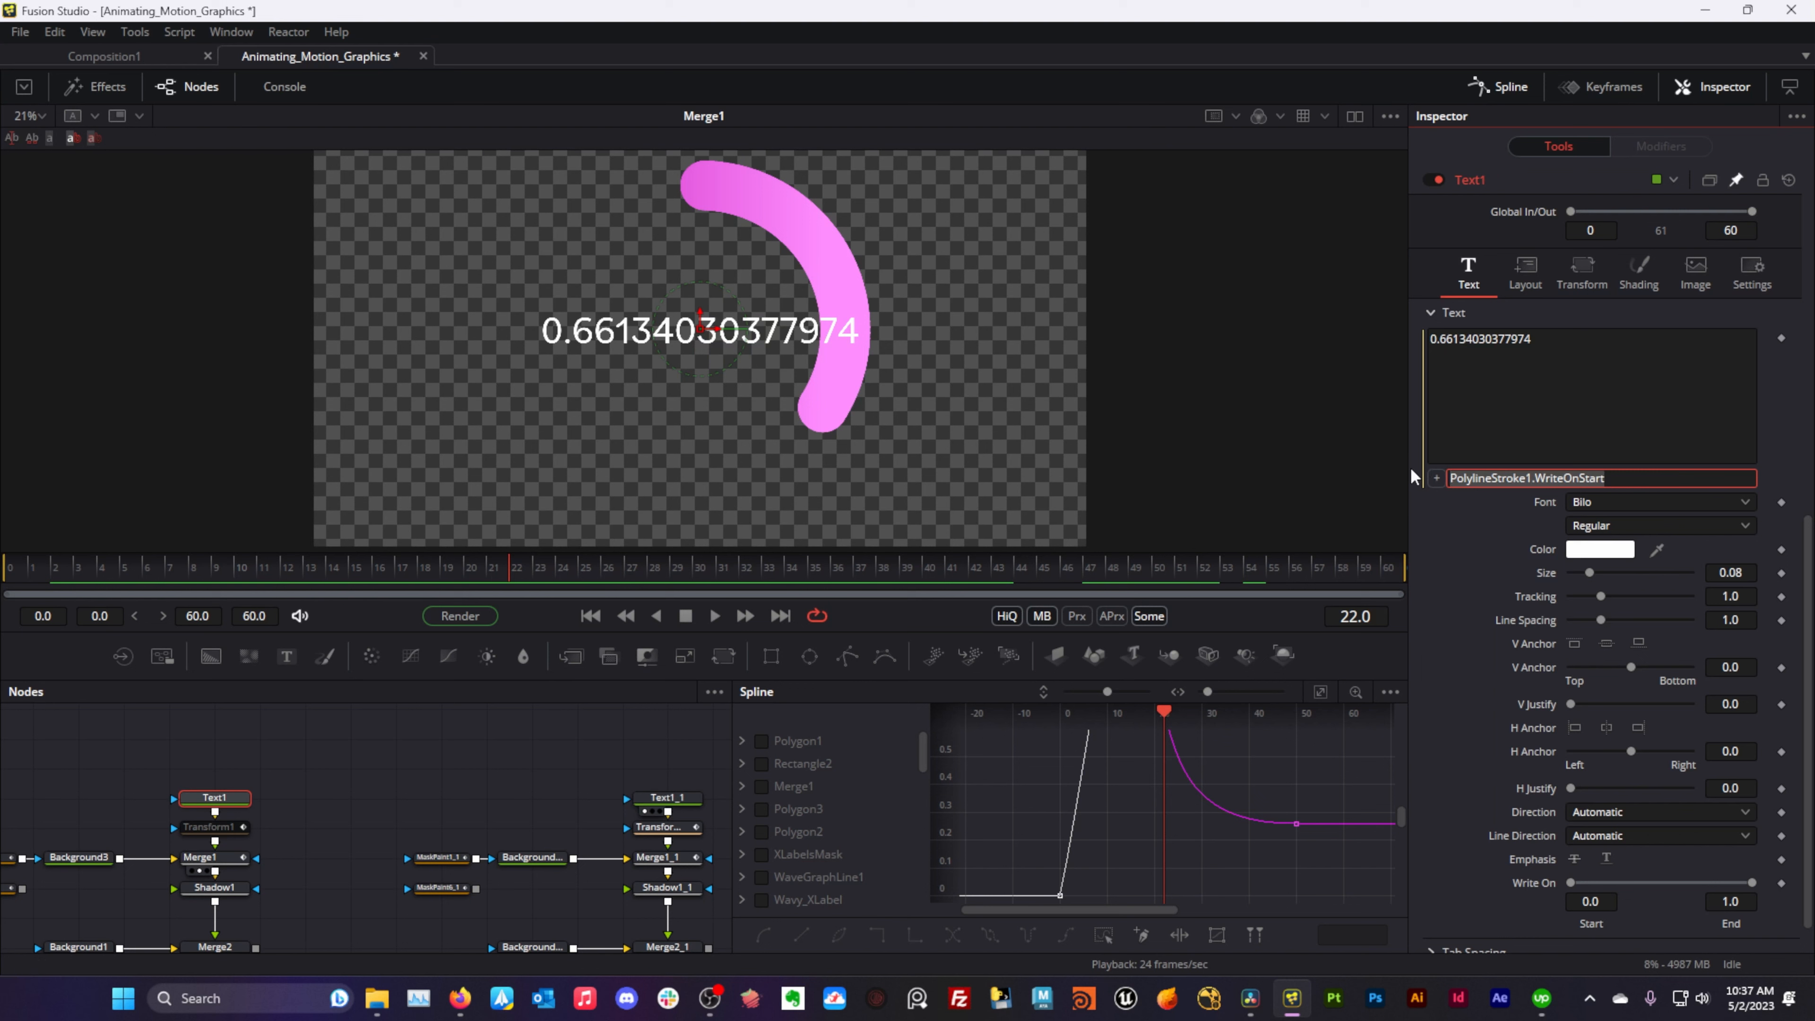
- Replace Text1's expression with floor(100 * (1-PolylineStroke1_1.WriteOnStart)) and scrub to frame 26 to check the number
type("floor(100 * (1-PolylineStroke1_1.WriteOnStart))")
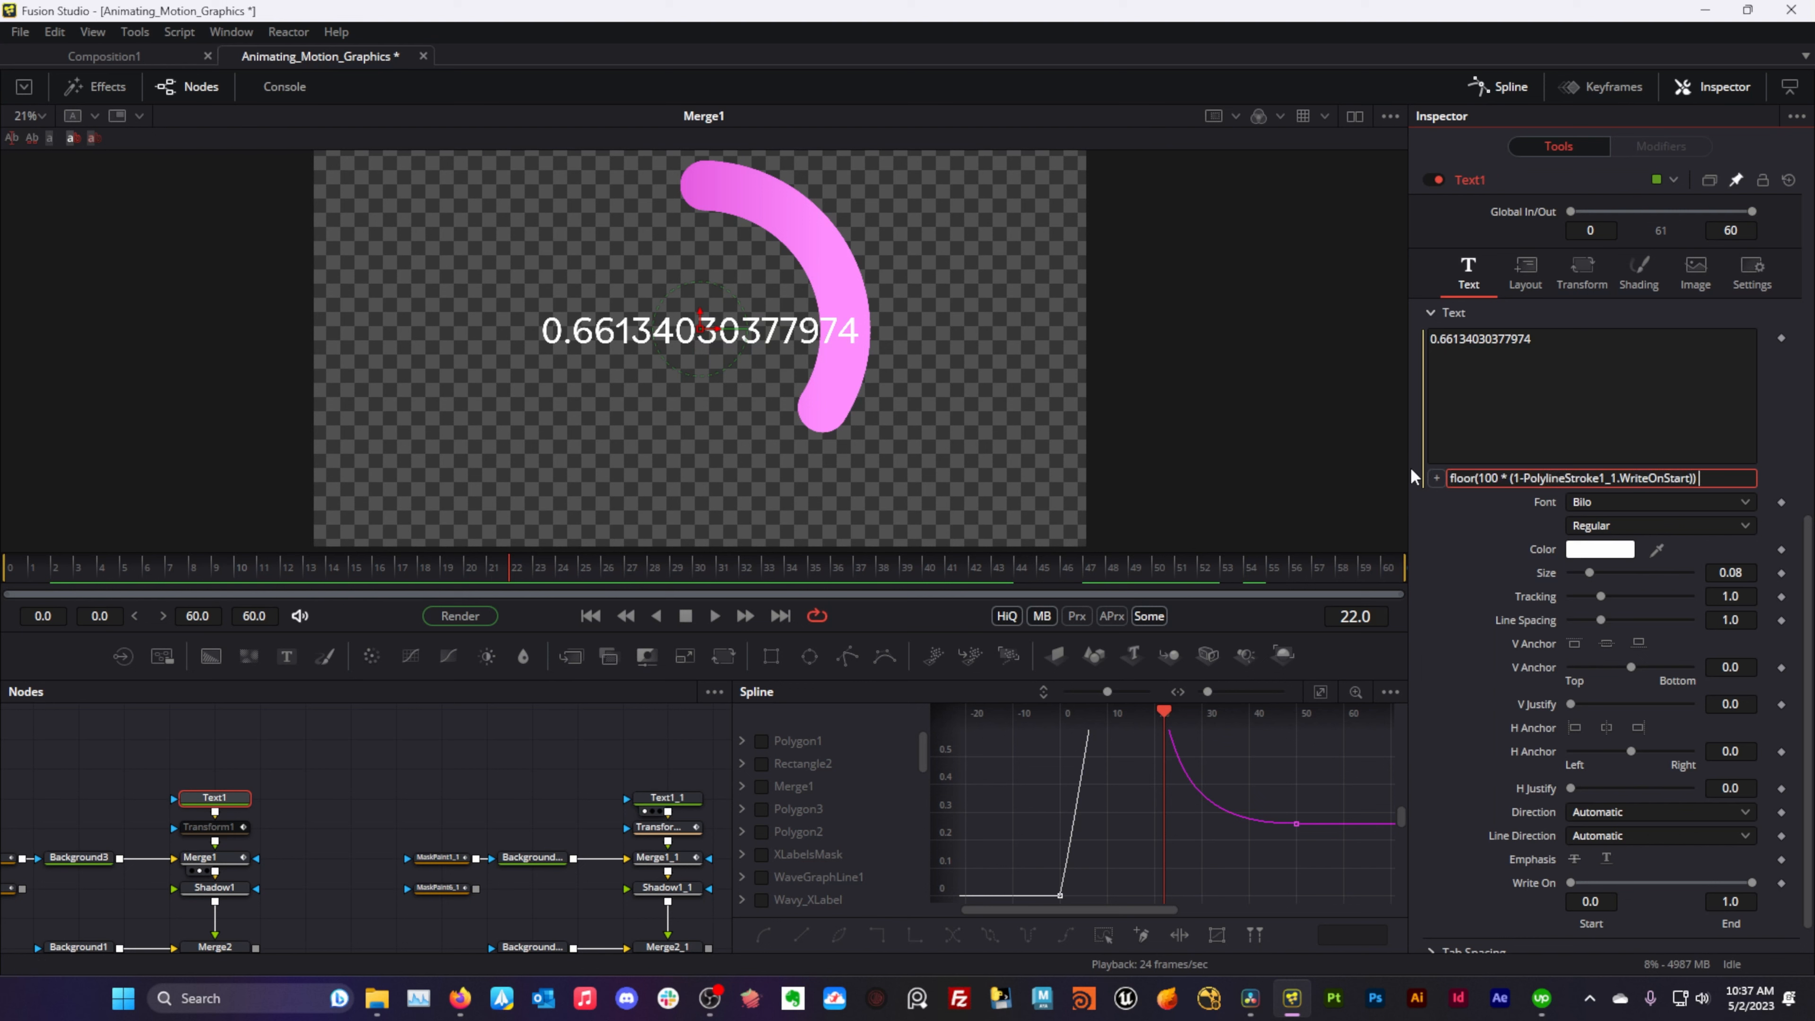
key("Return")
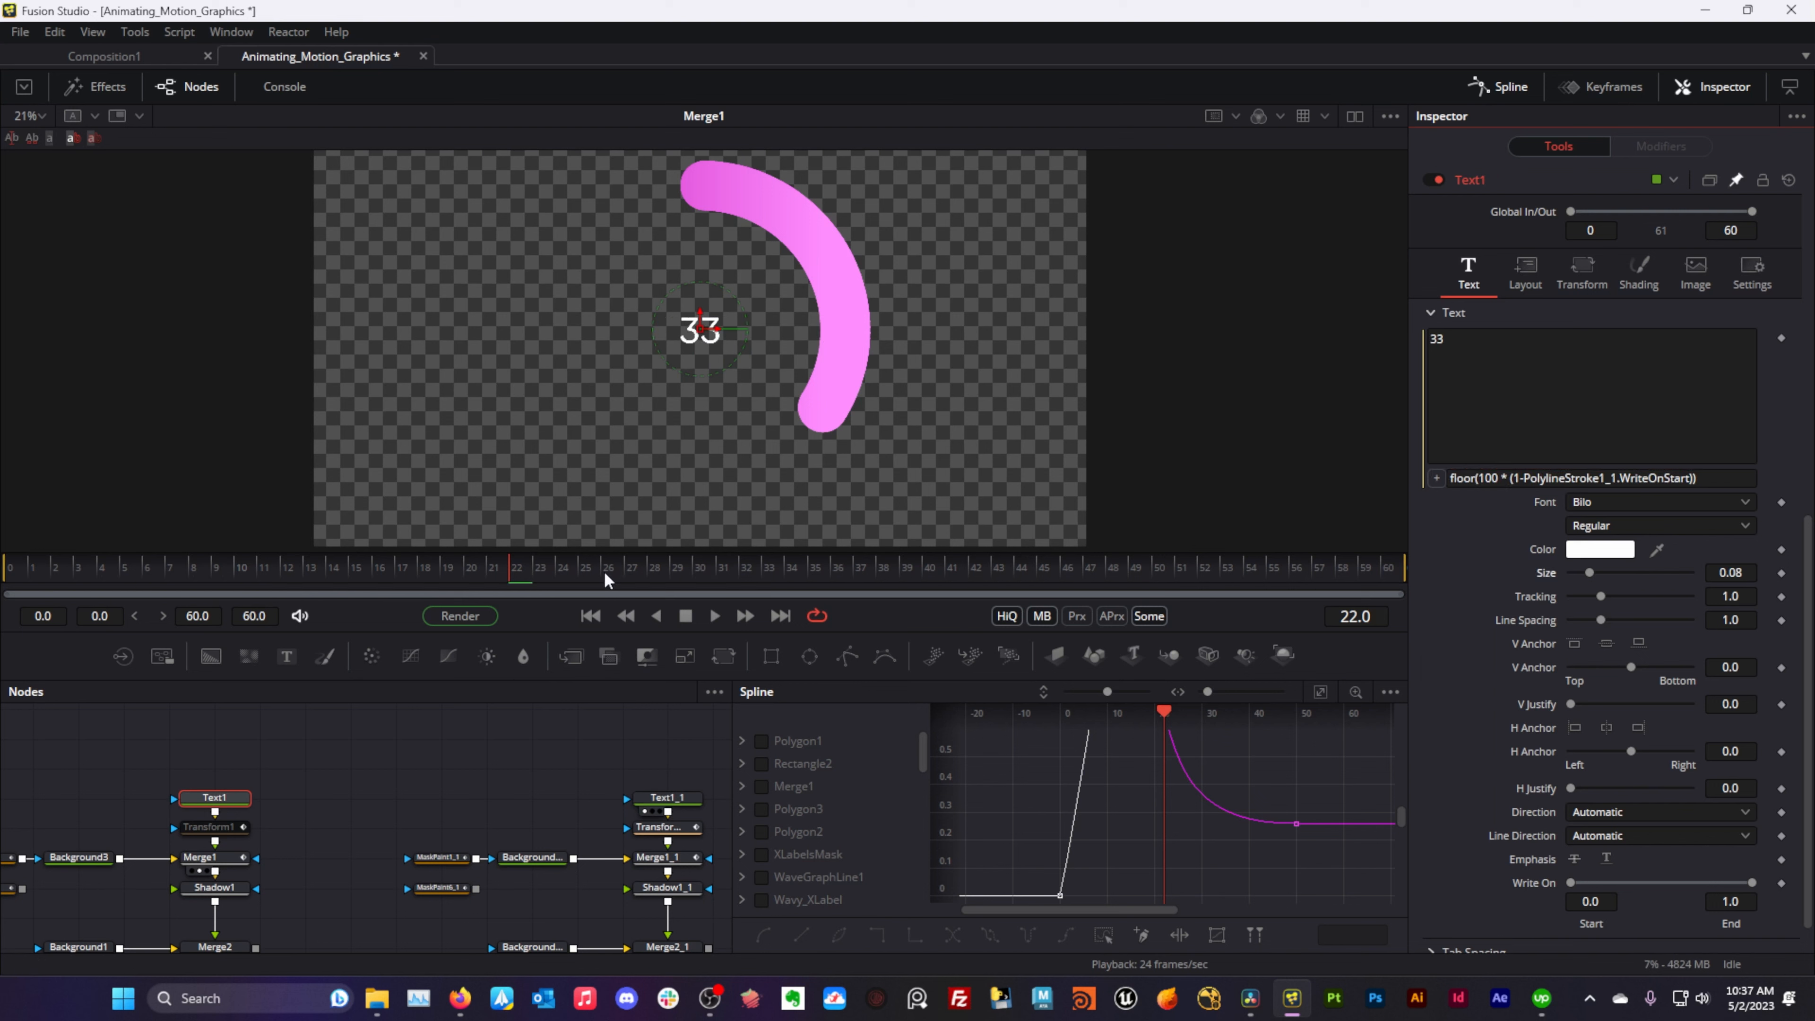
mouse_move(516, 569)
left_mouse_down()
mouse_move(976, 570)
mouse_move(615, 569)
left_mouse_up()
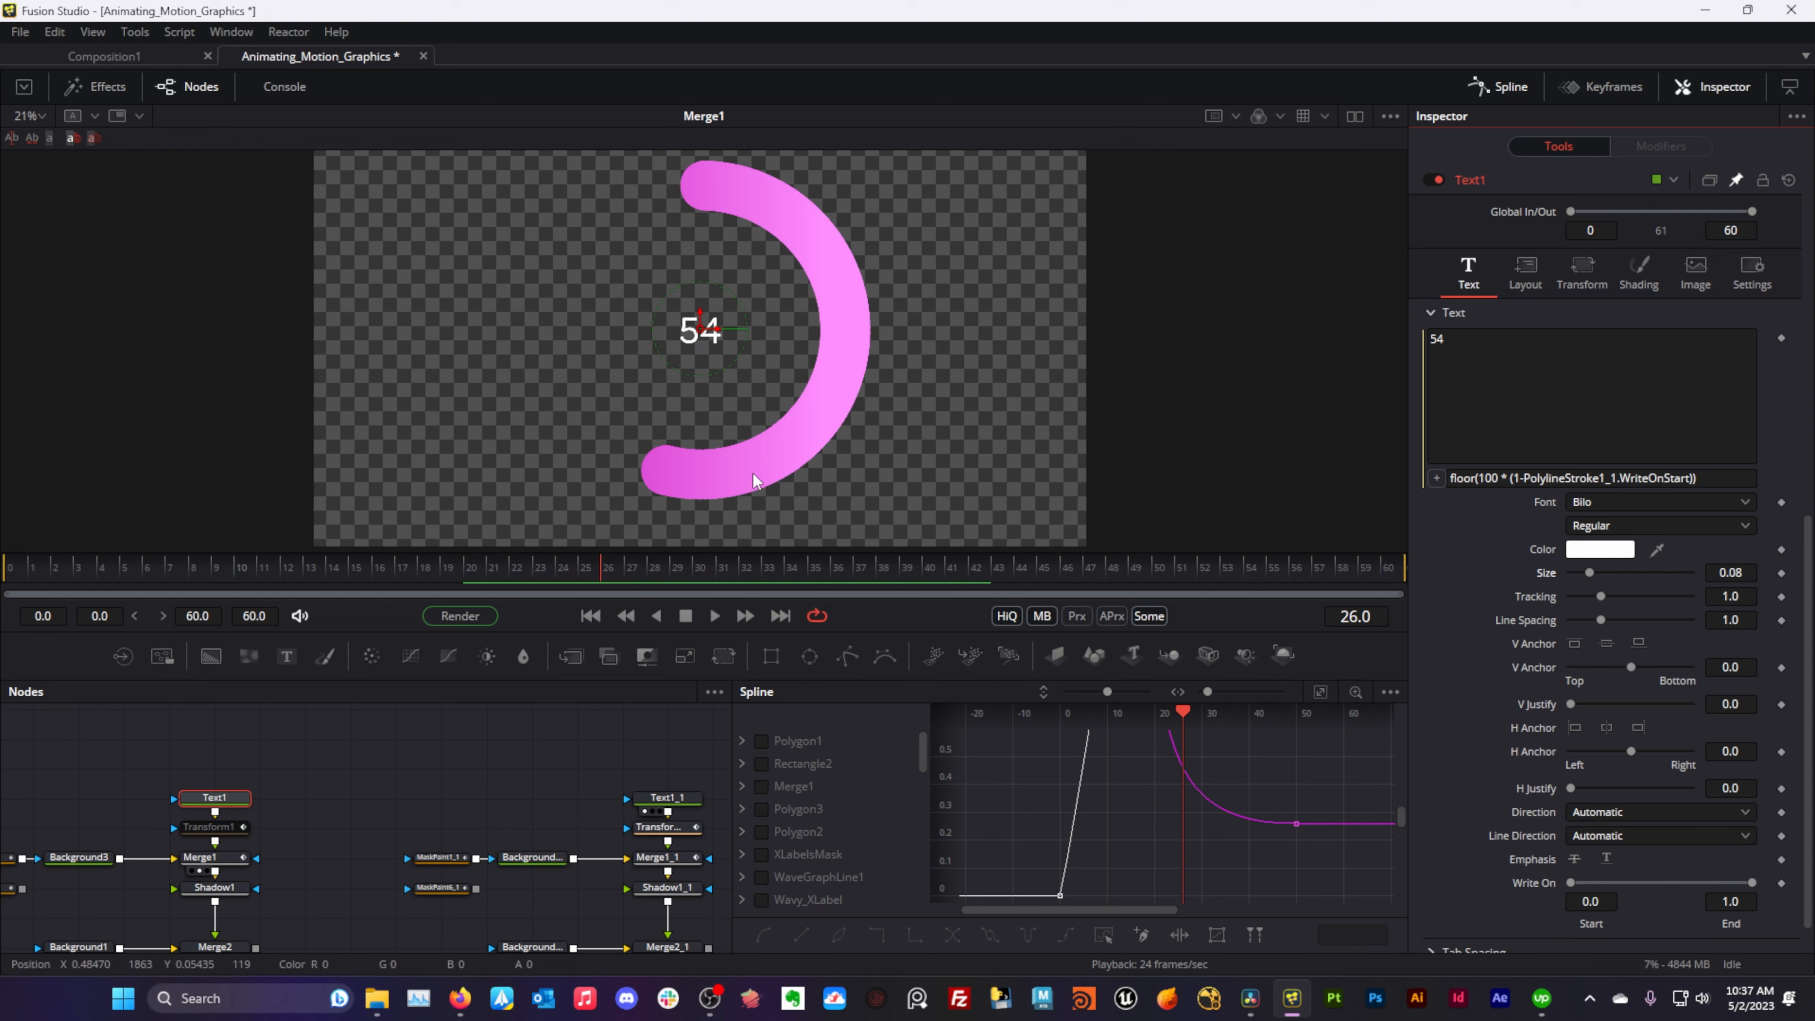
- Review the complete floor expression that drives Text1's percentage number
left_click(1724, 478)
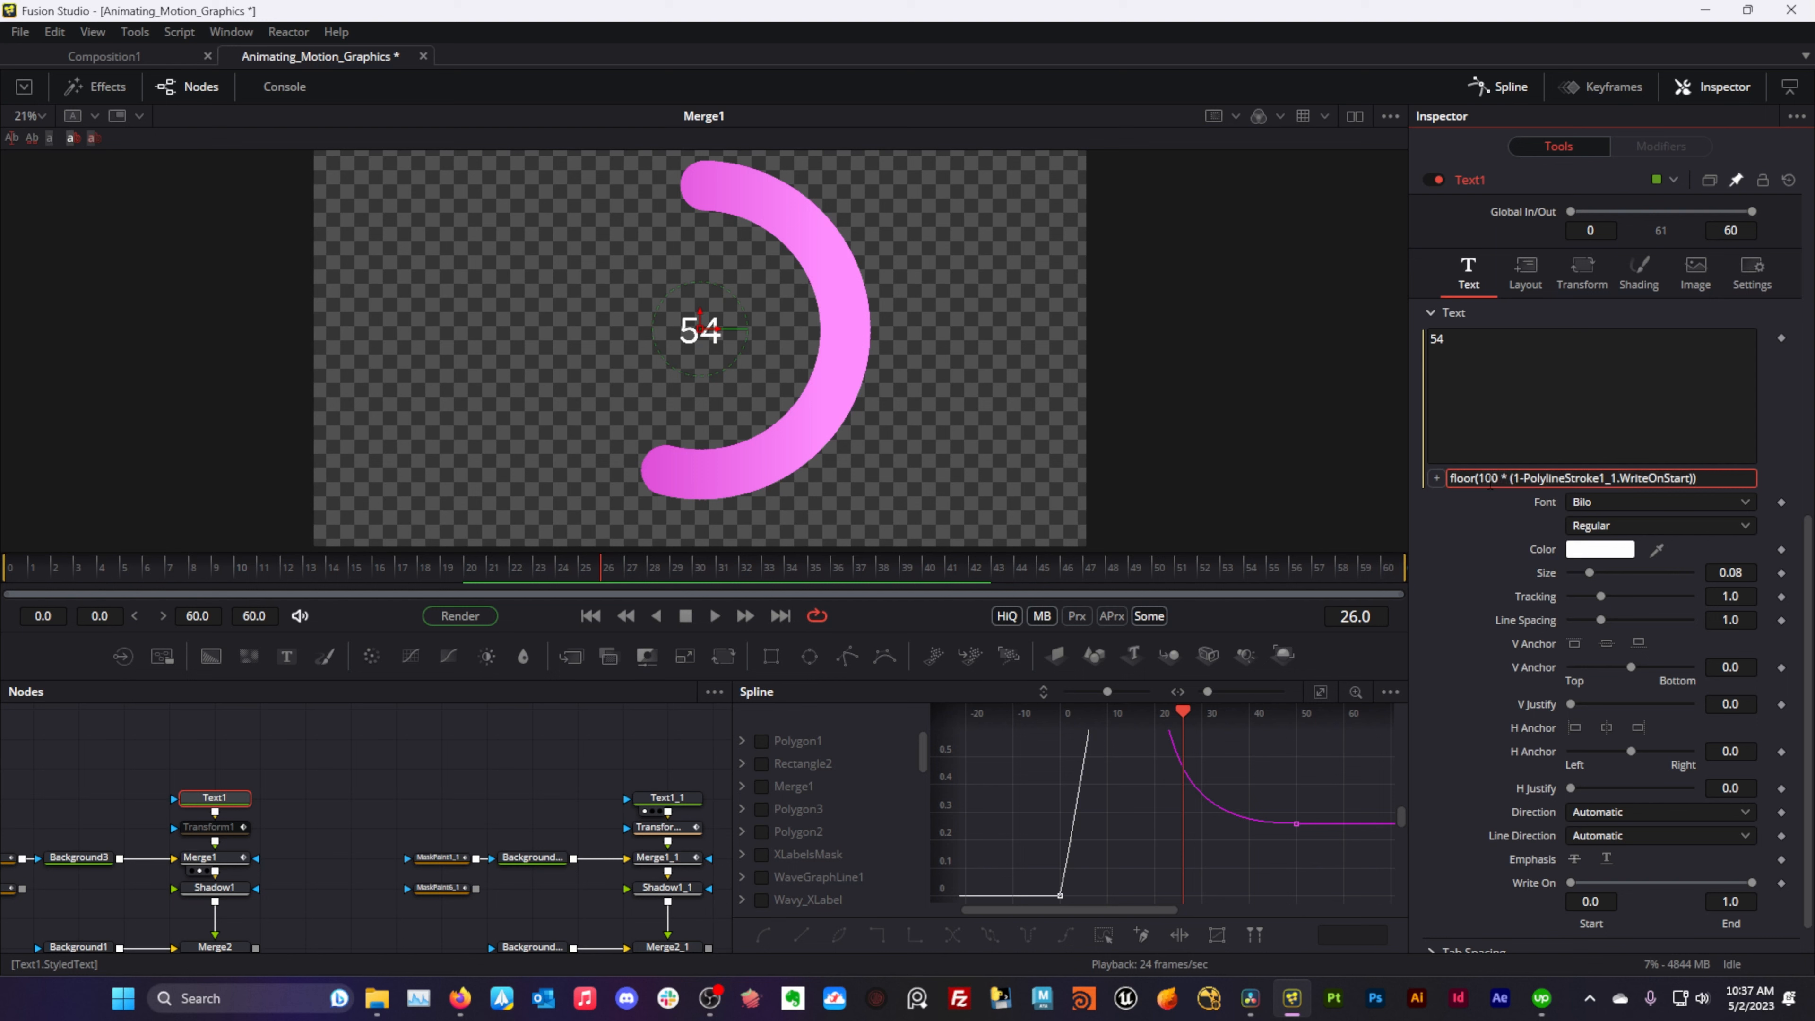
left_click_drag(1709, 482, 1383, 466)
left_click(1459, 570)
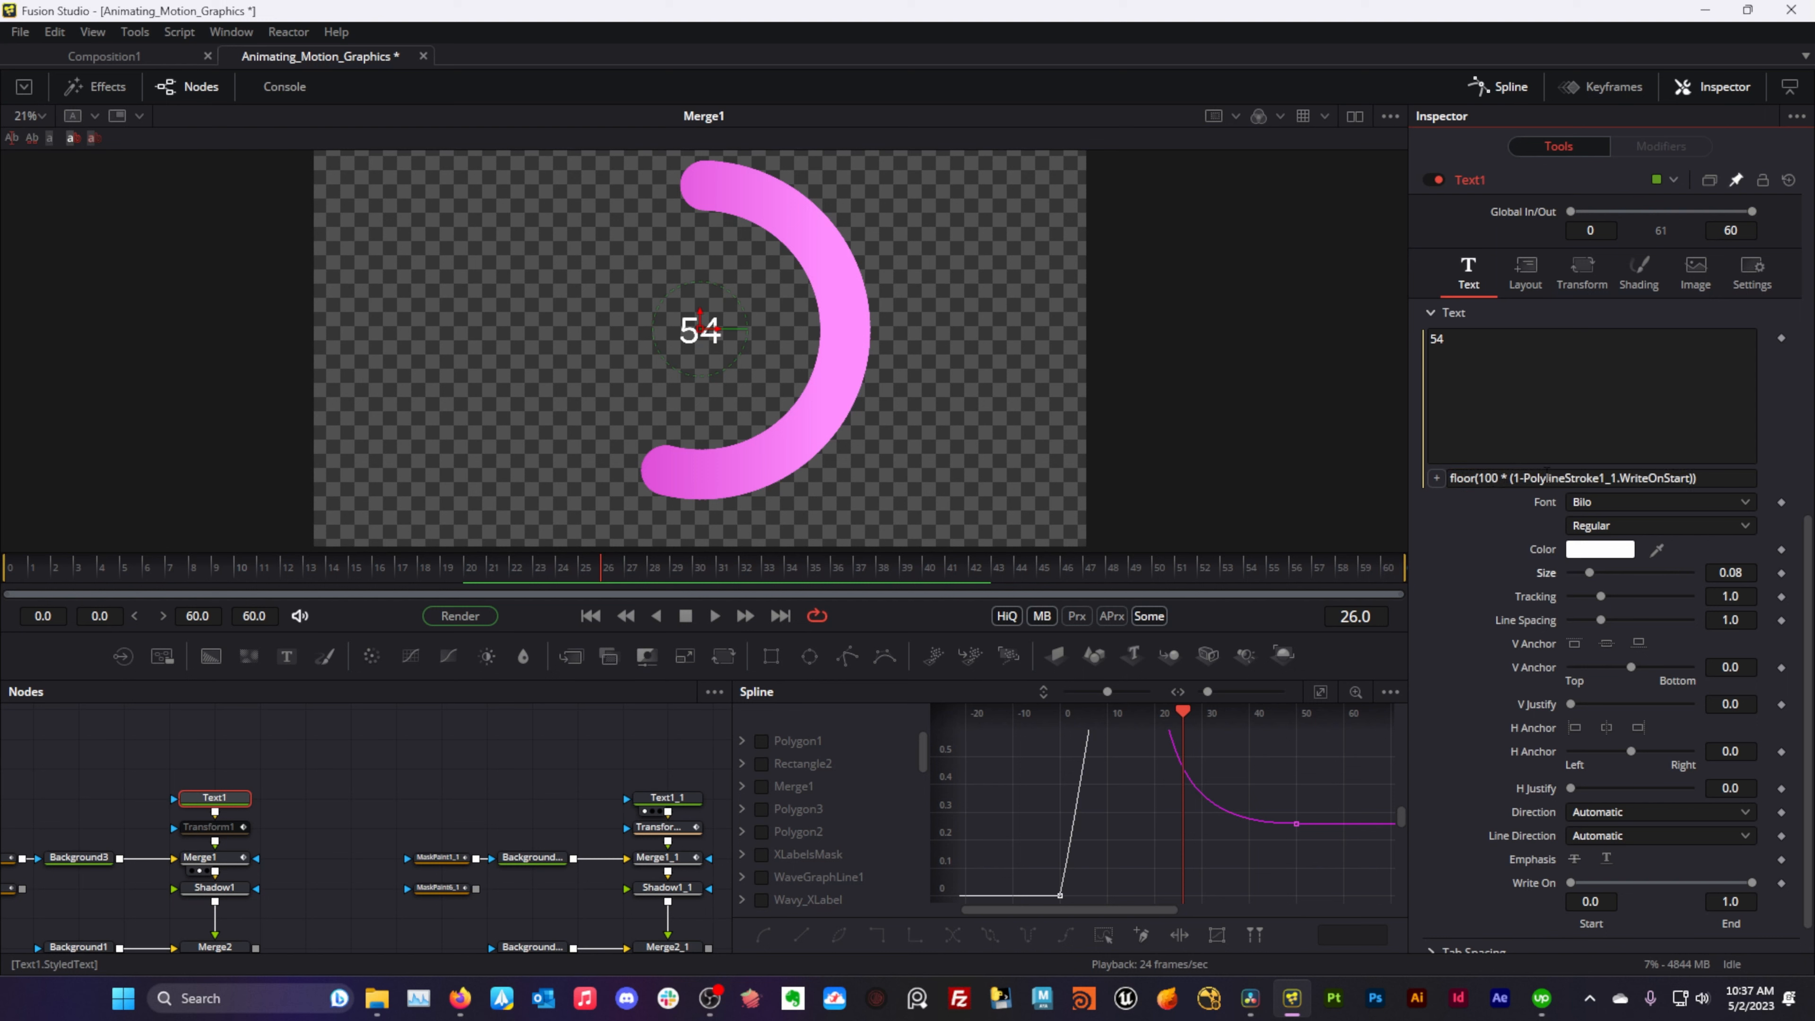
left_click_drag(1715, 489, 1449, 480)
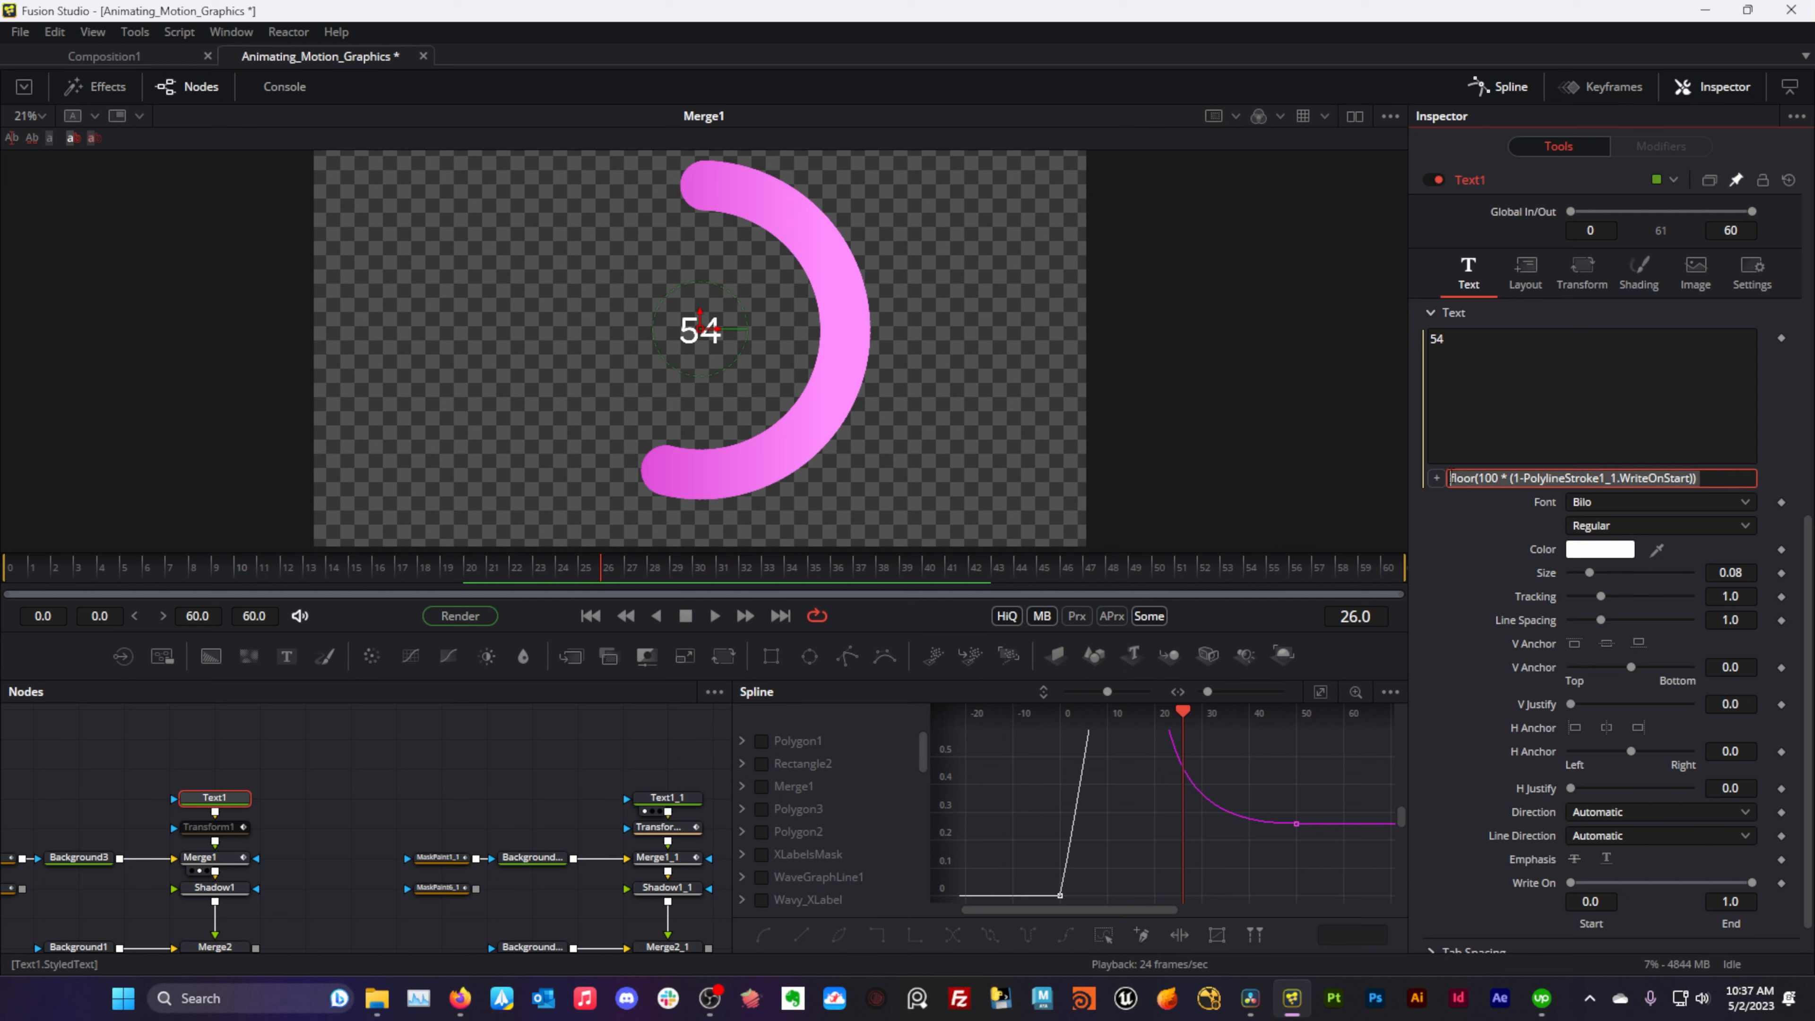
left_click(1460, 529)
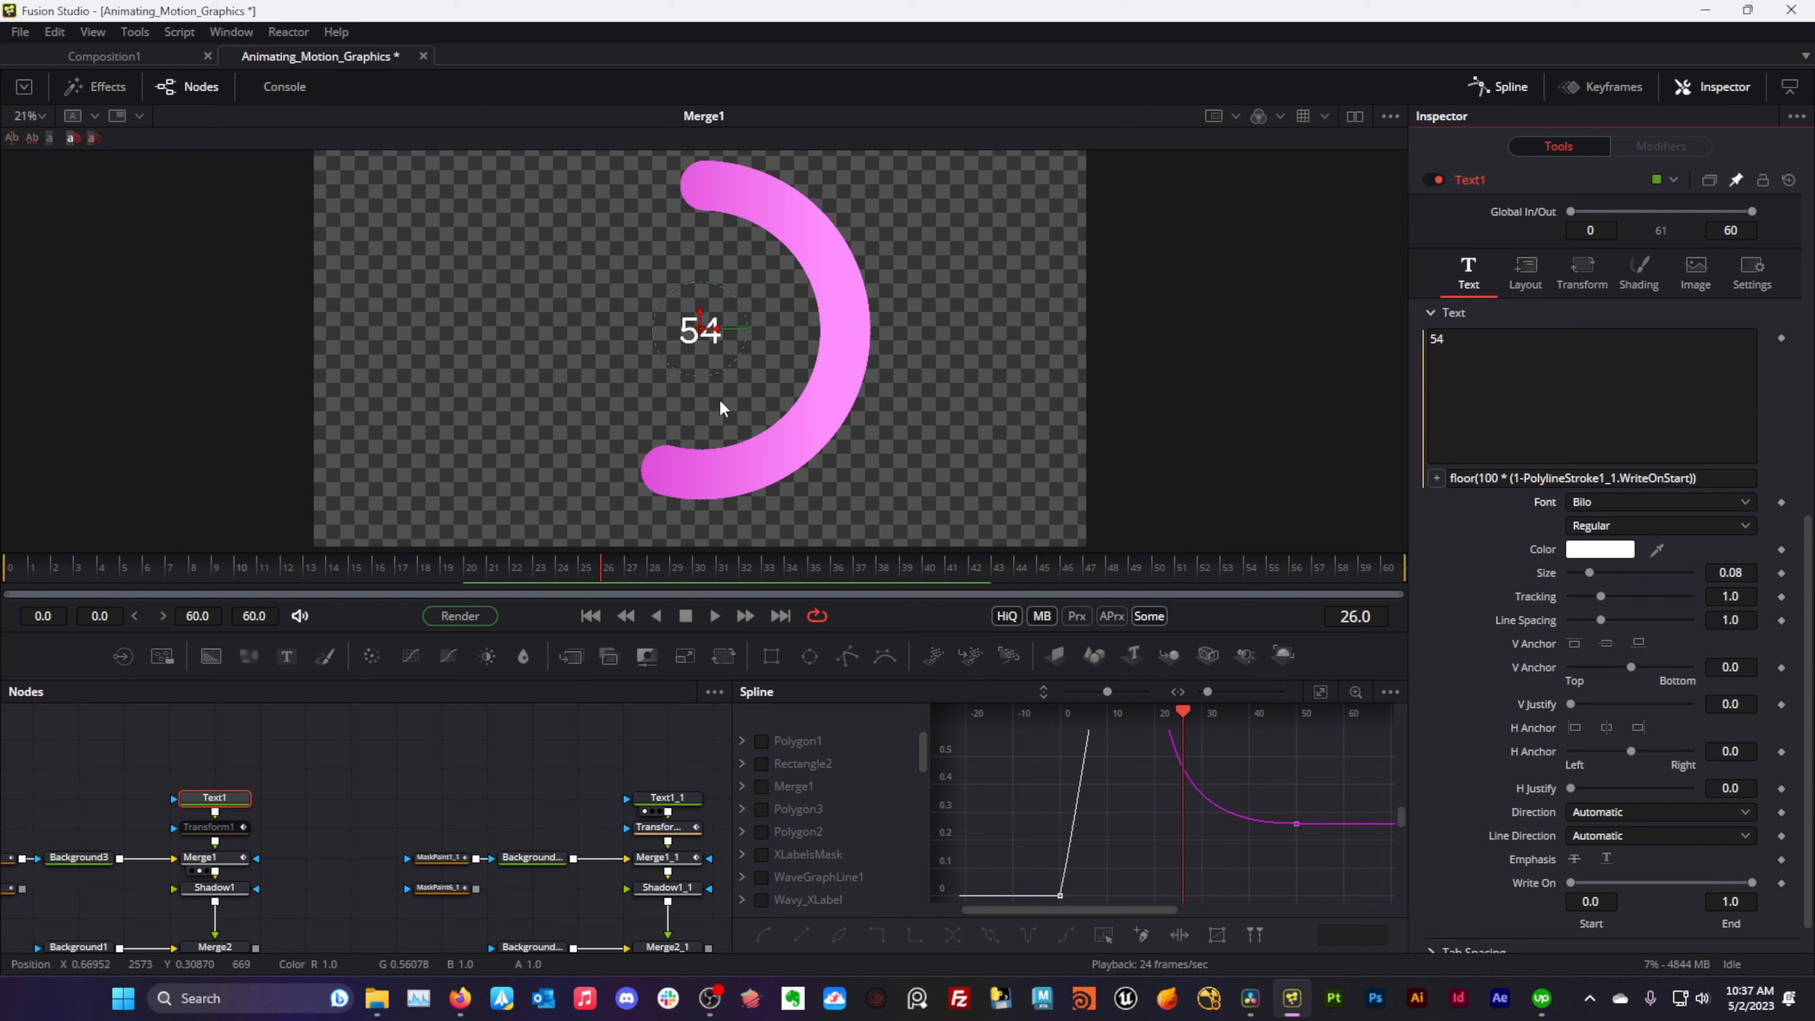
- Display Shadow1 in the viewer at frame 38 and set its shadow offset to X 0.515, Y 0.483
left_click_drag(603, 566, 883, 567)
key("1")
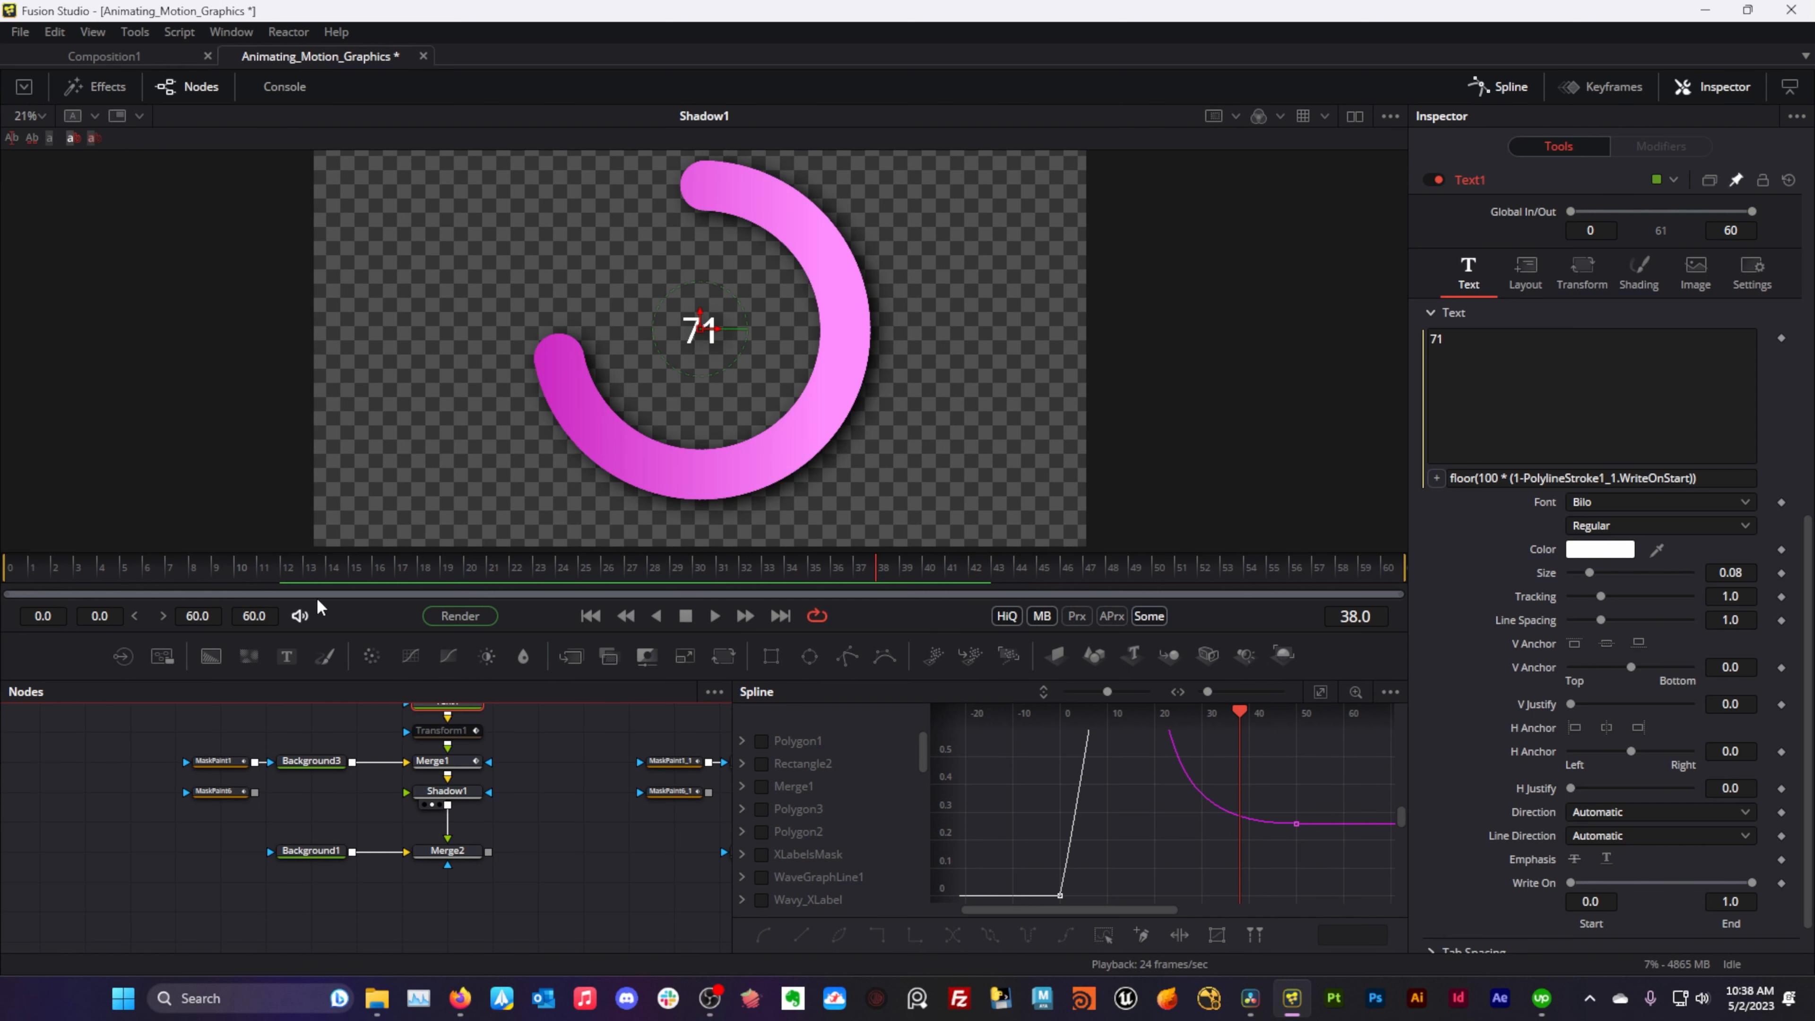
left_click(457, 792)
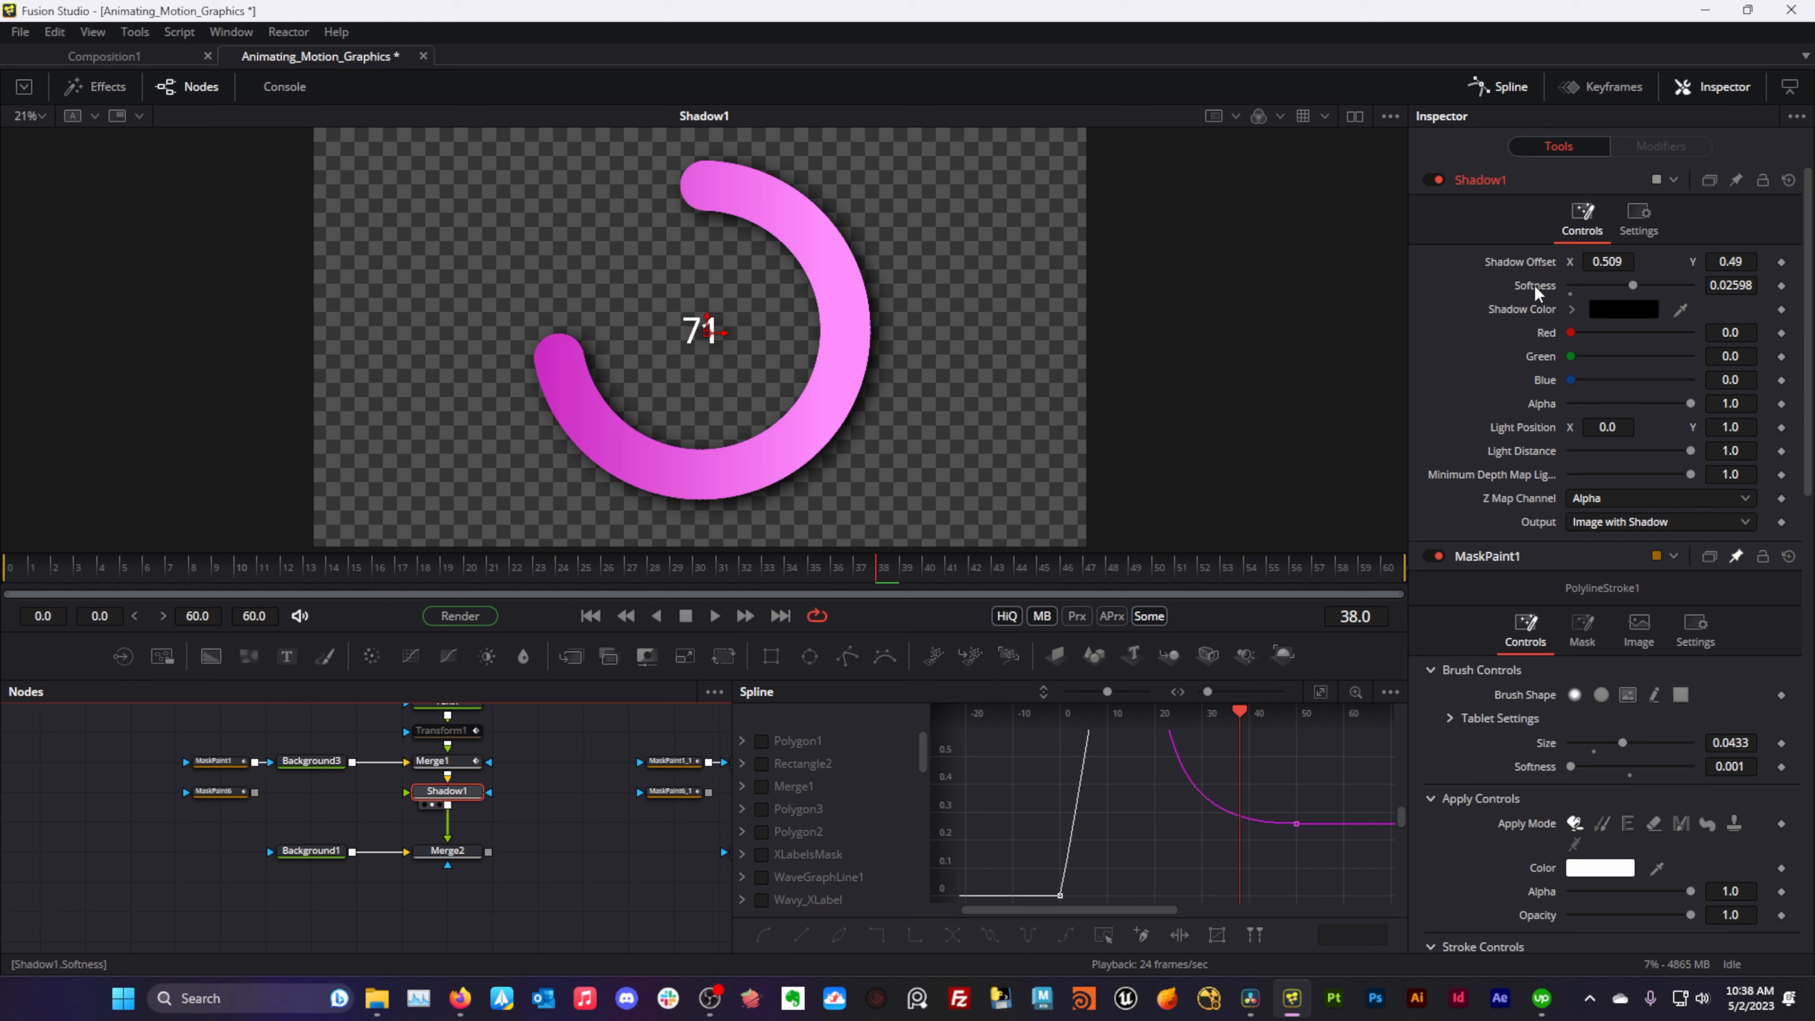
left_click_drag(1703, 256, 1616, 260)
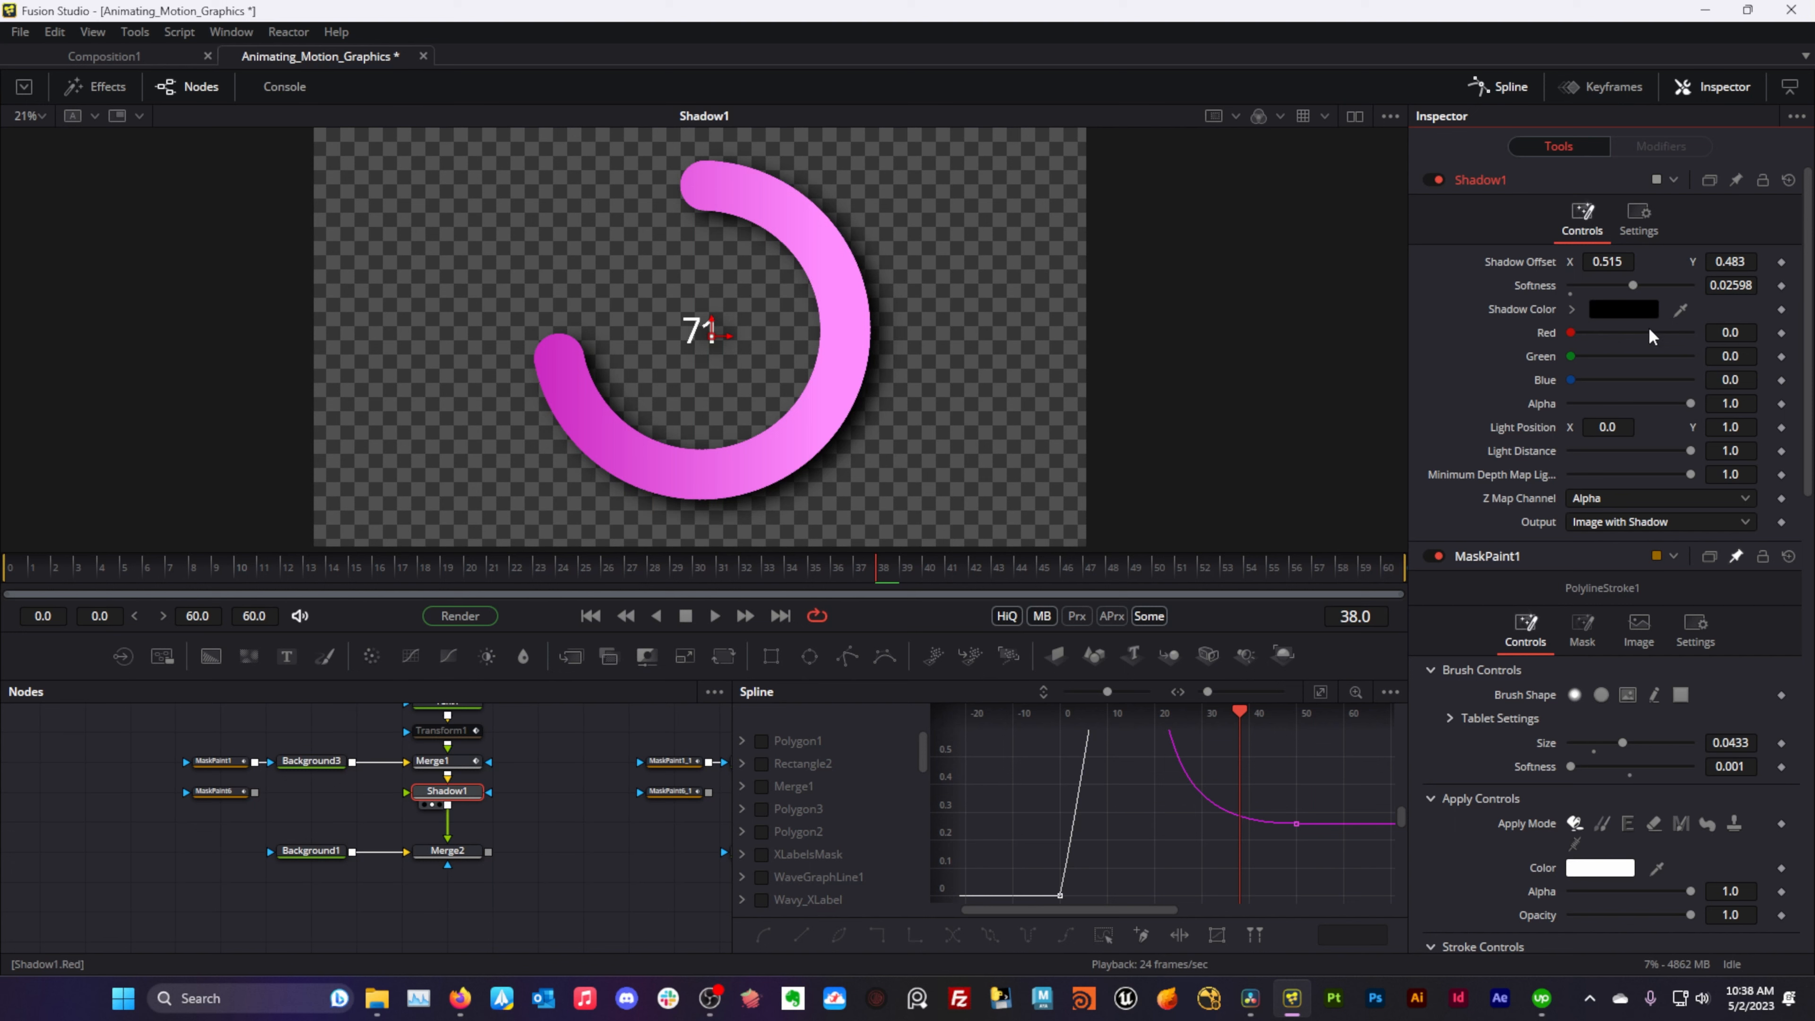
- Set Shadow1's softness to 0.03583 and alpha to 0.425, and display Merge2 in the viewer
double_click(1546, 284)
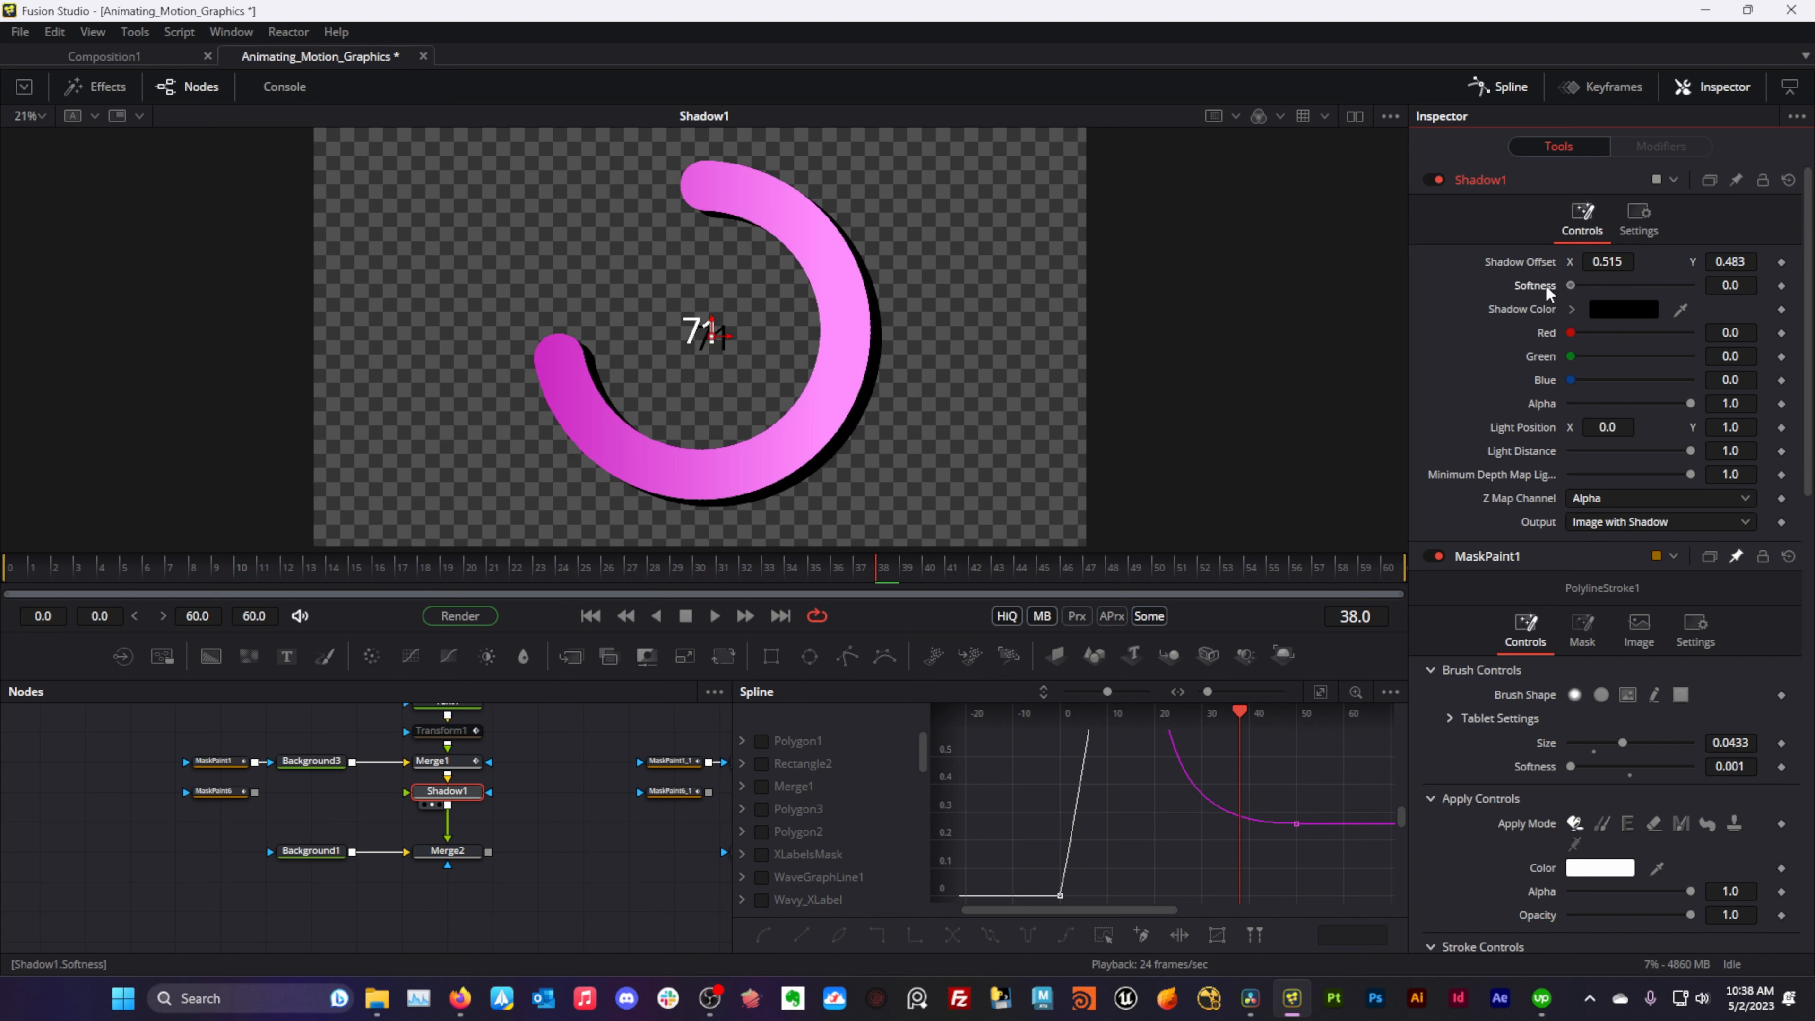
left_click_drag(1570, 284, 1658, 297)
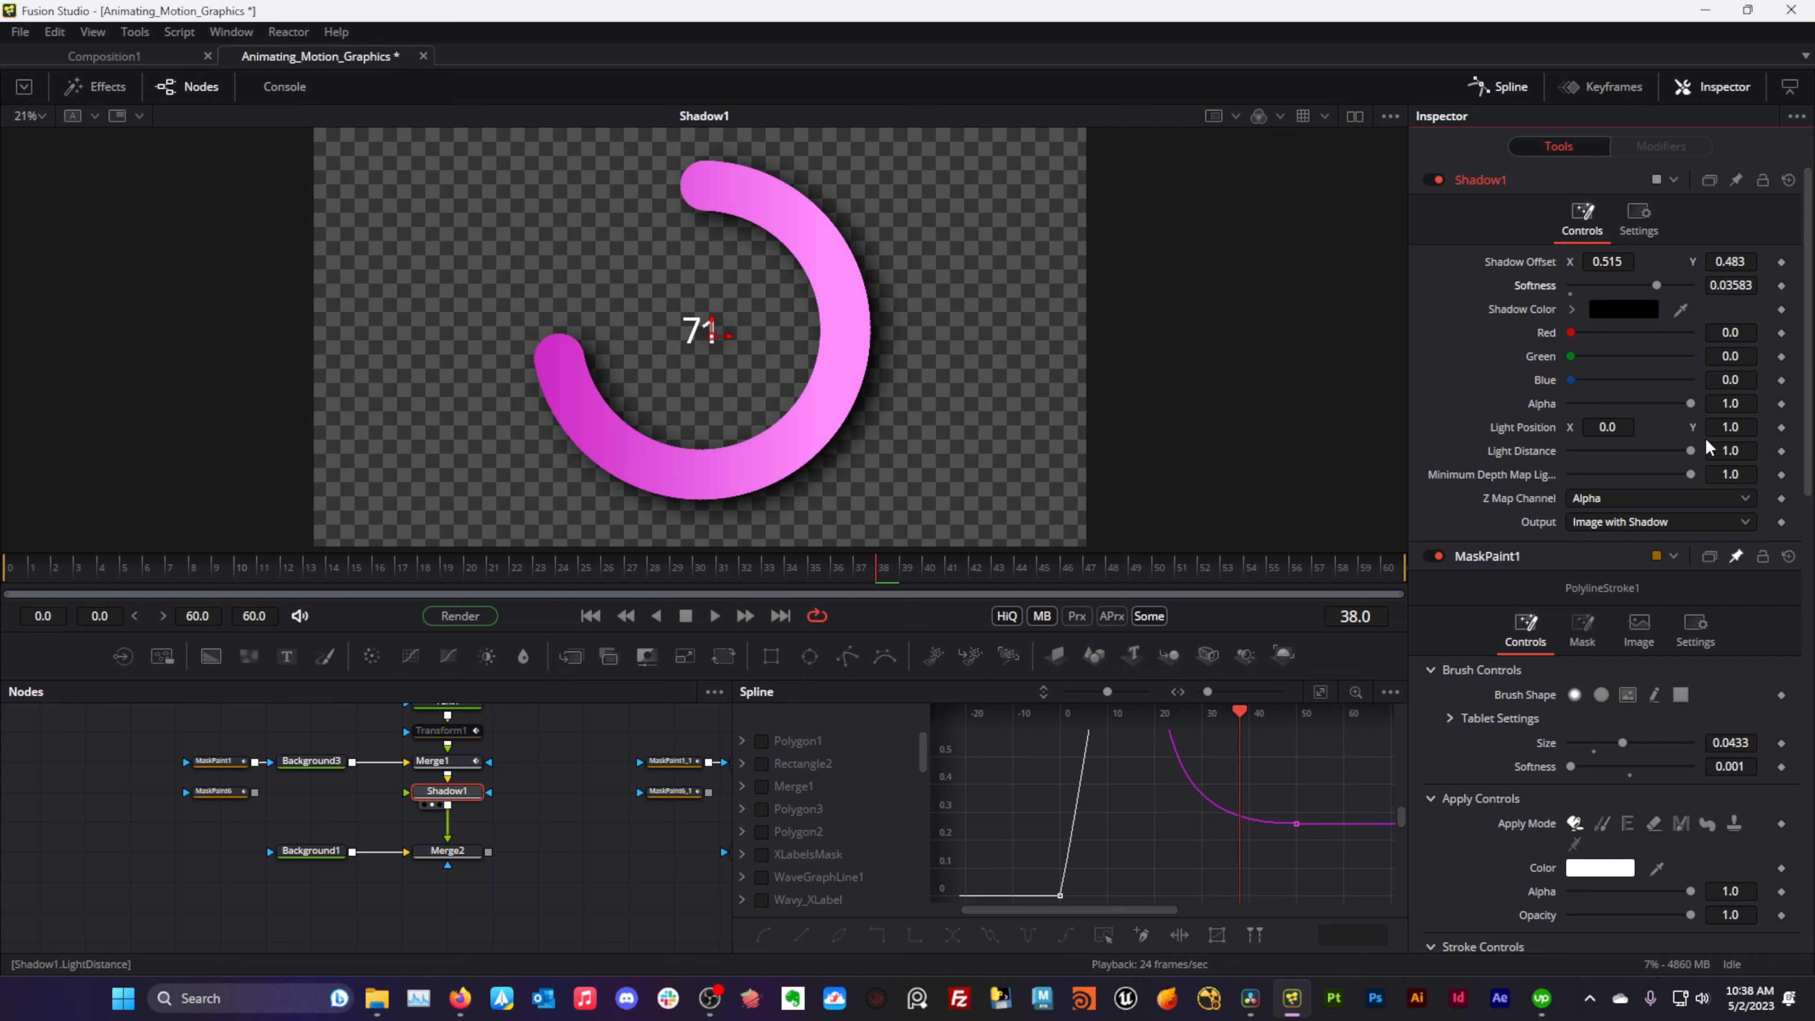
left_click_drag(1686, 403, 1621, 422)
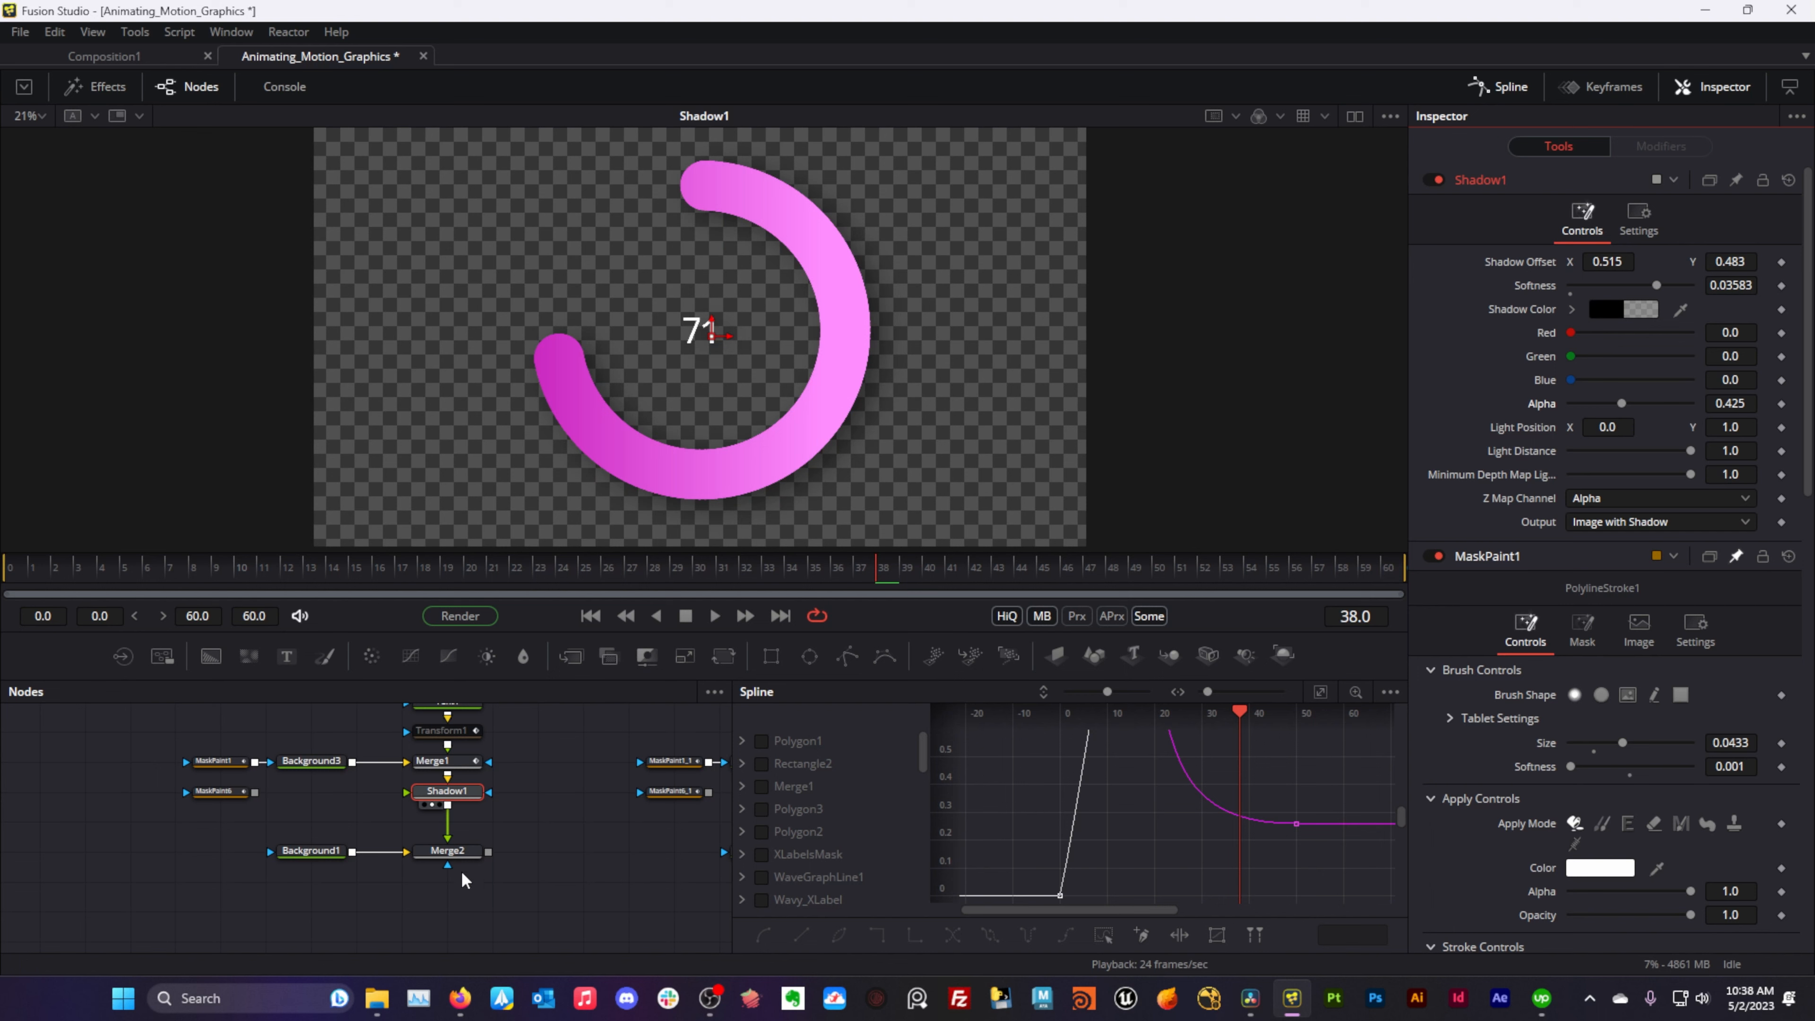
key("1")
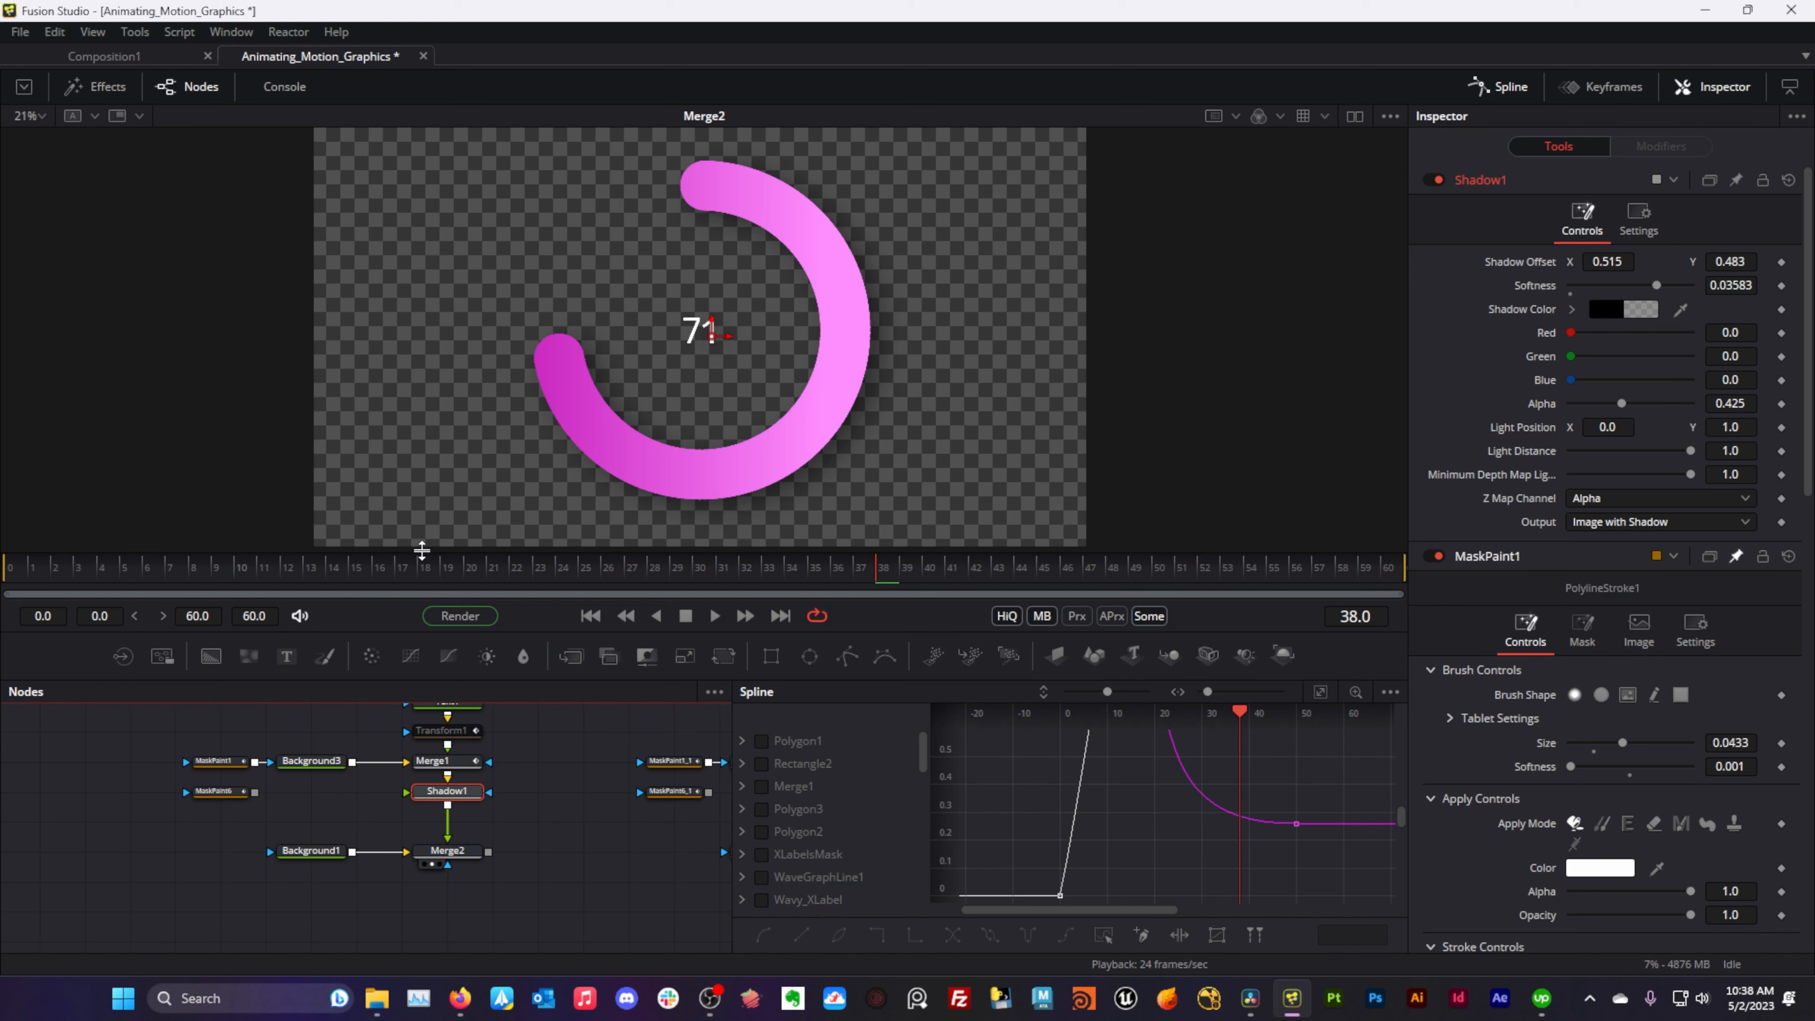
- Return to frame 0, select Transform1 and scrub to frame 18 to check the number's size animation
left_click_drag(137, 576, 110, 586)
left_click(580, 606)
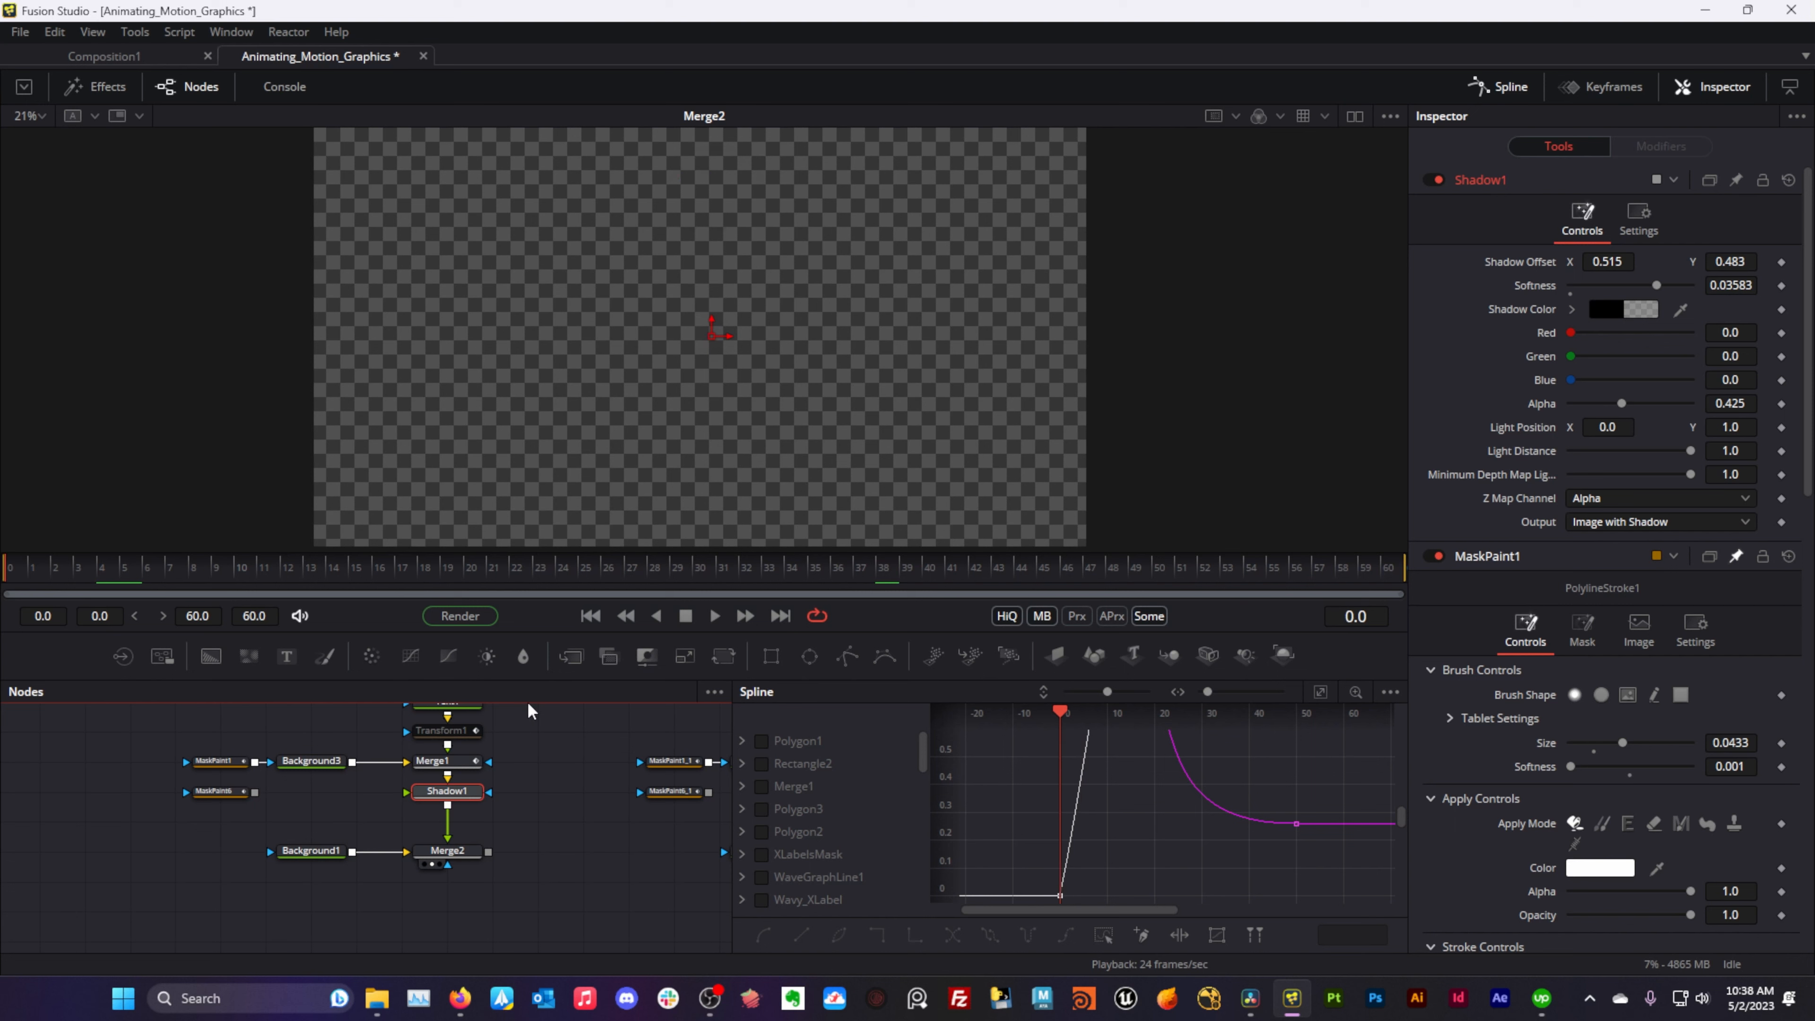
scroll(530, 756, "up", 1)
left_click(447, 741)
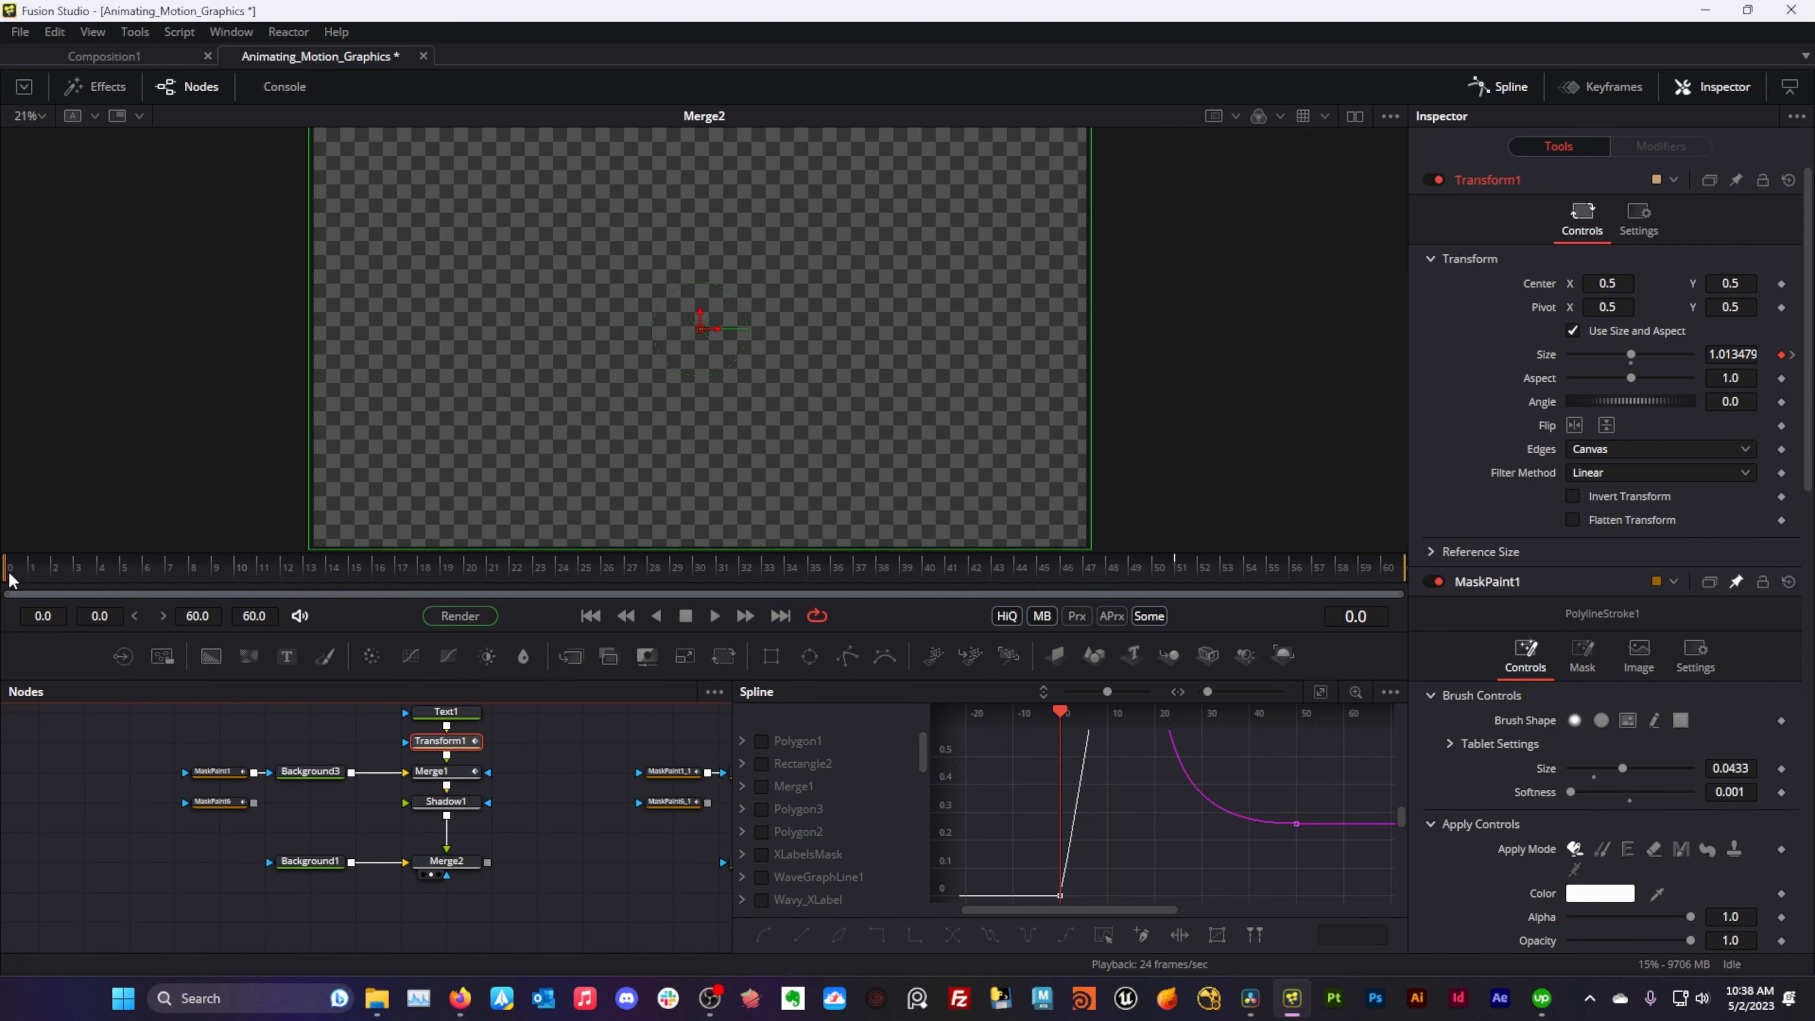
left_click_drag(10, 580, 418, 622)
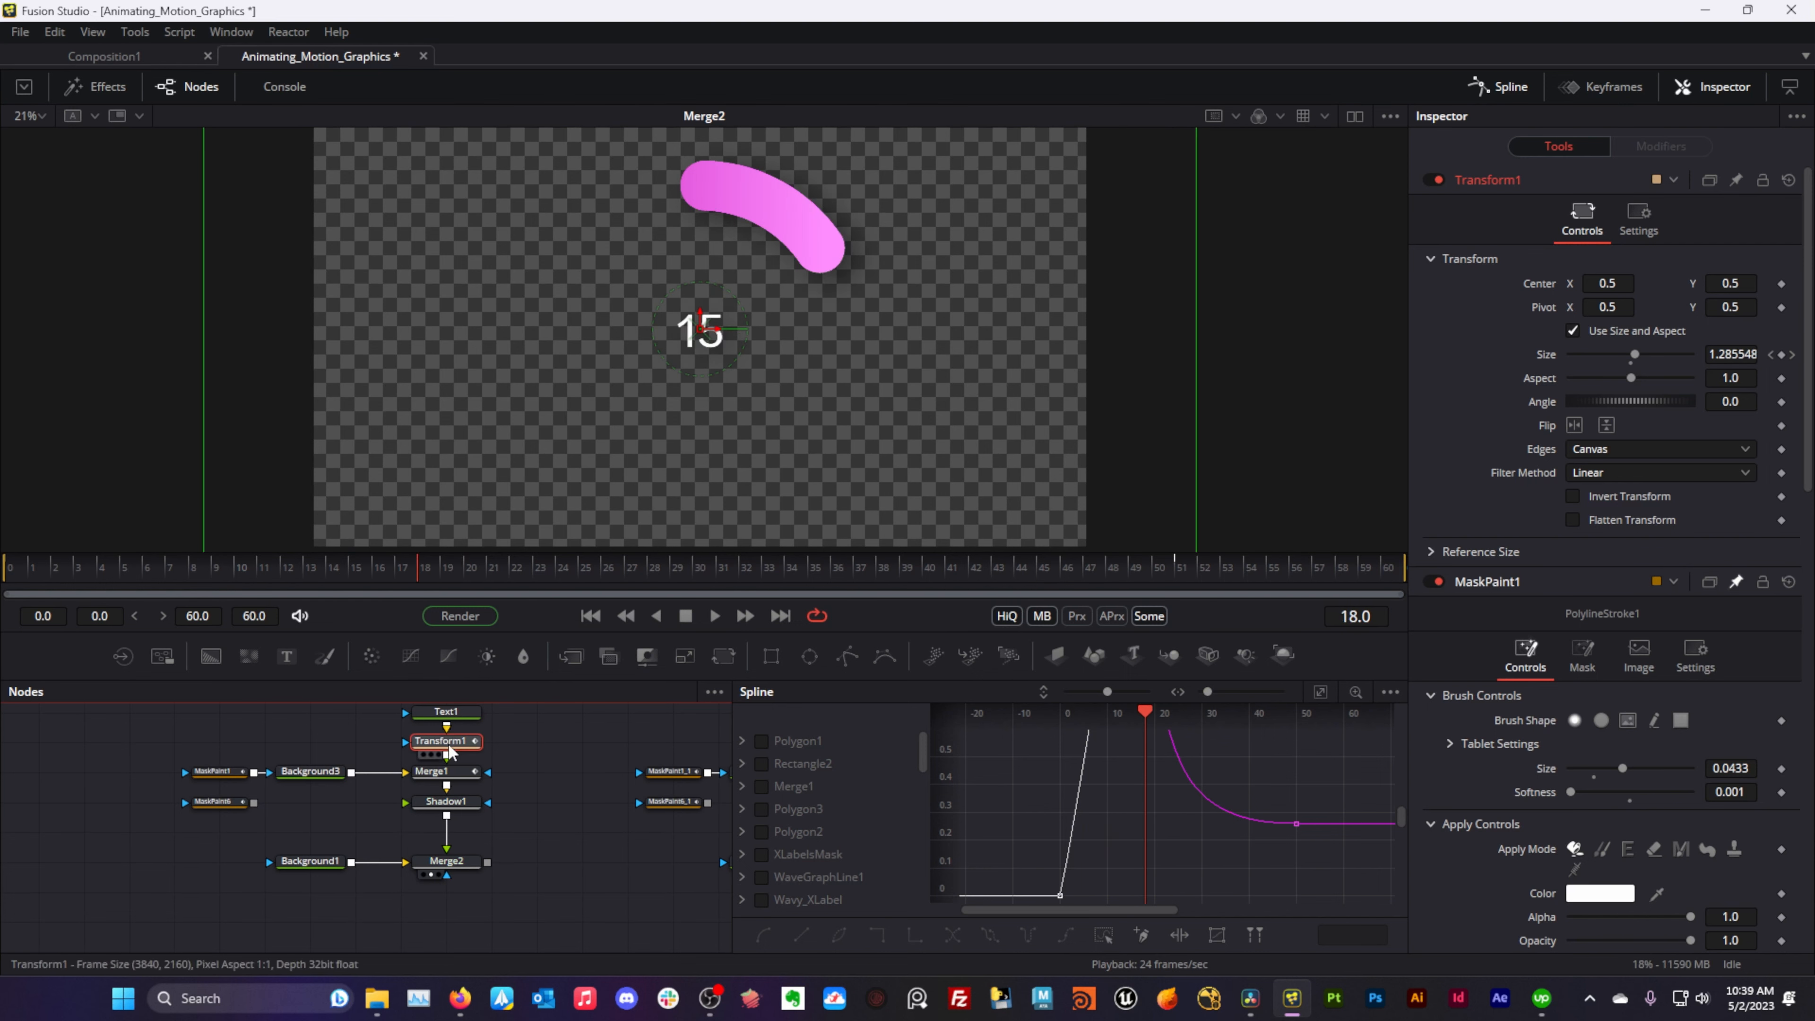
- Select Merge1 and scrub from frame 18 back to frame 11 and on to frame 41 to check its blend fade-in
left_click(458, 769)
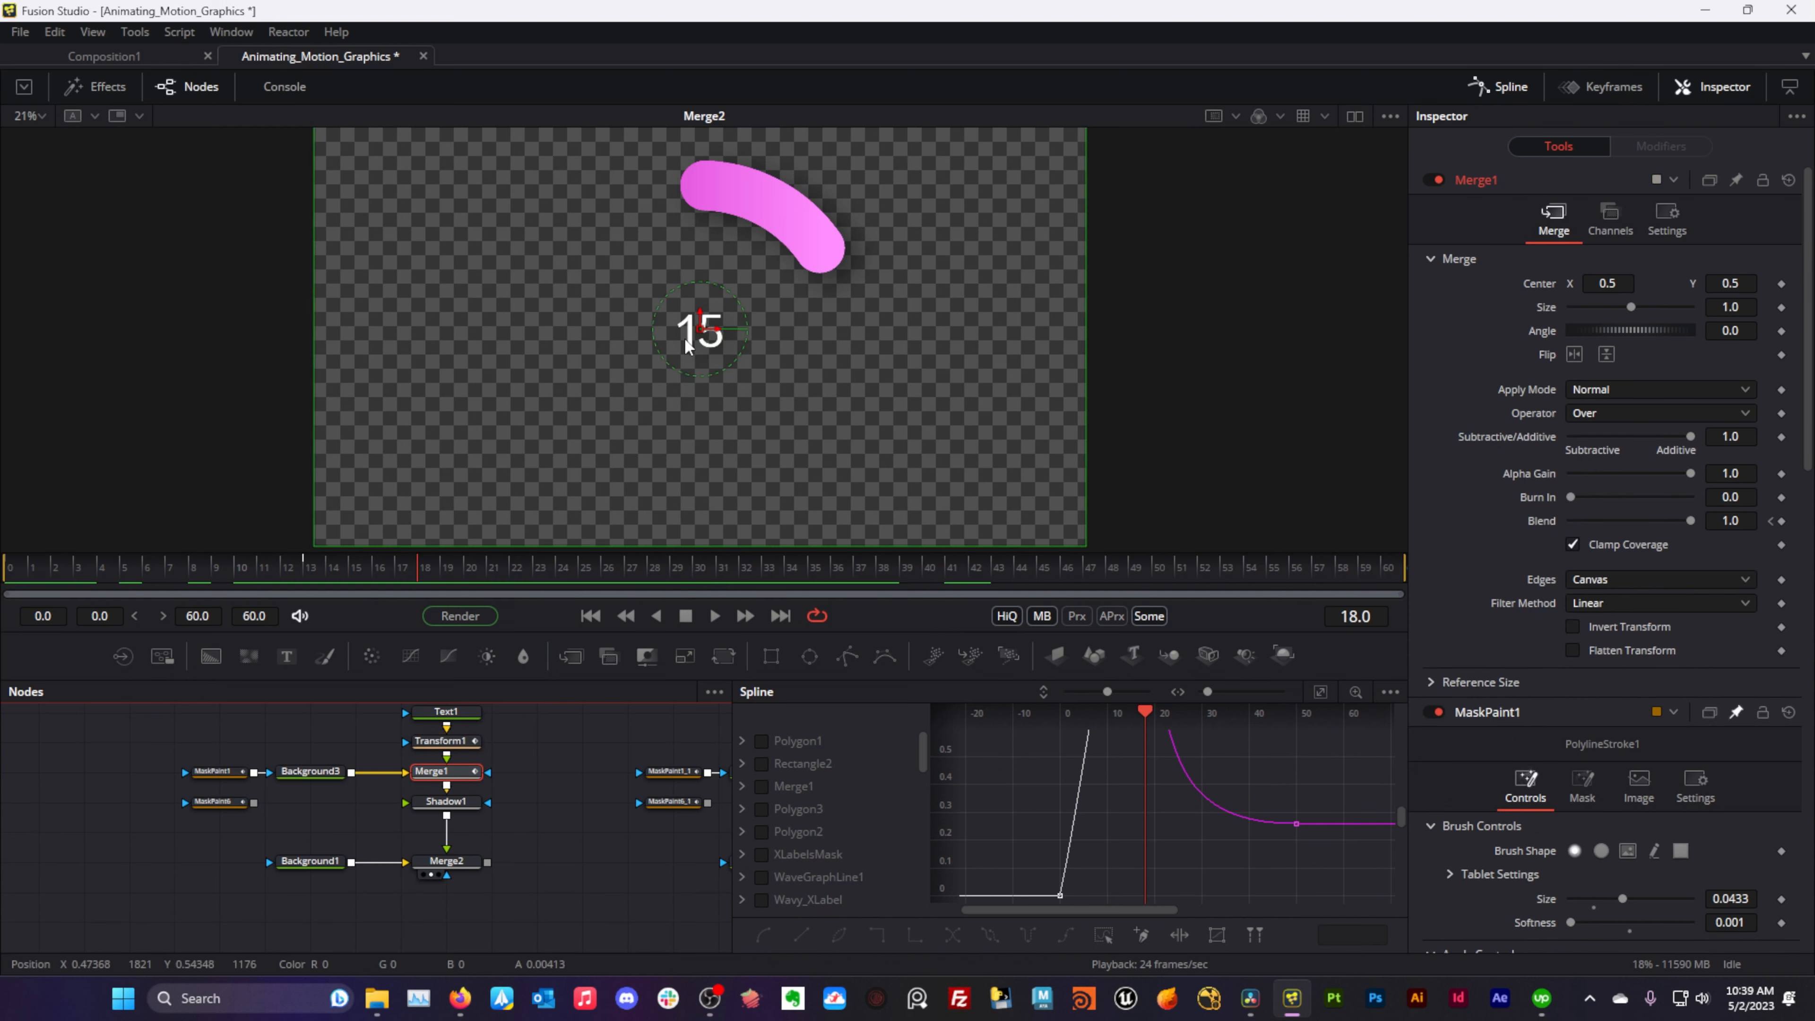
key("Left")
key("Left")
key("Left")
key("Left")
key("Left")
key("Left")
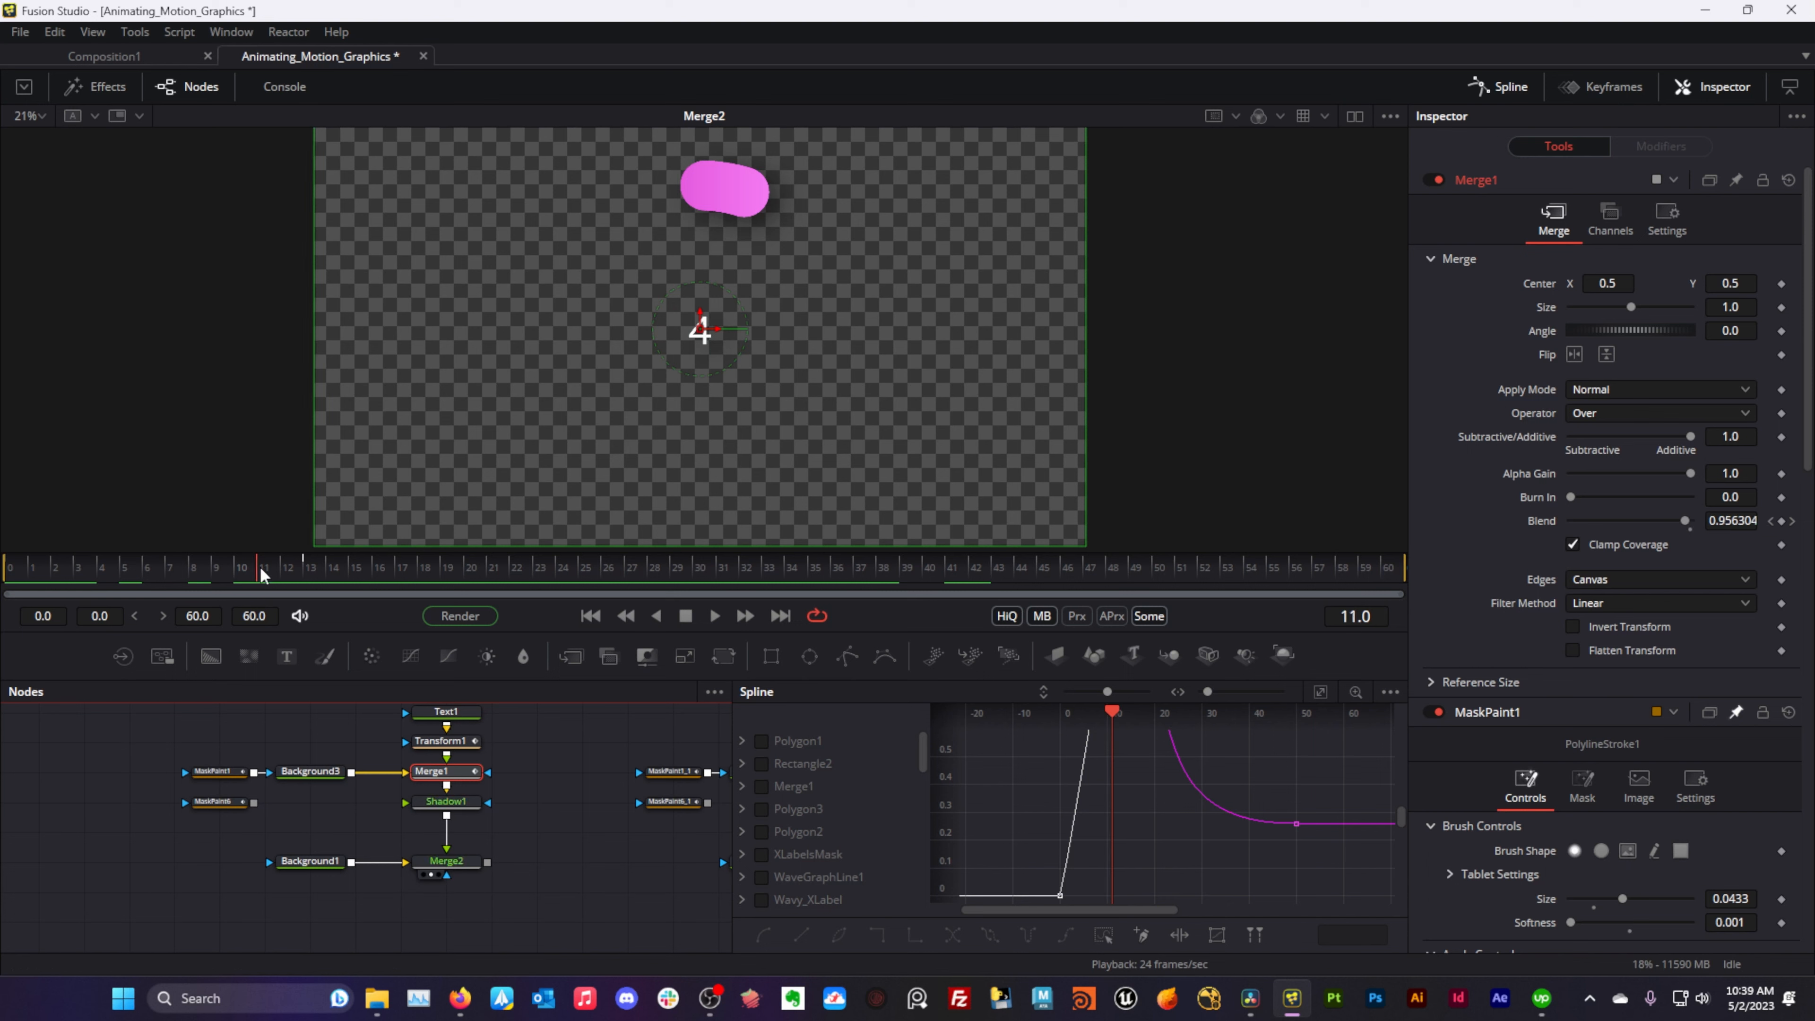
left_click_drag(259, 567, 945, 565)
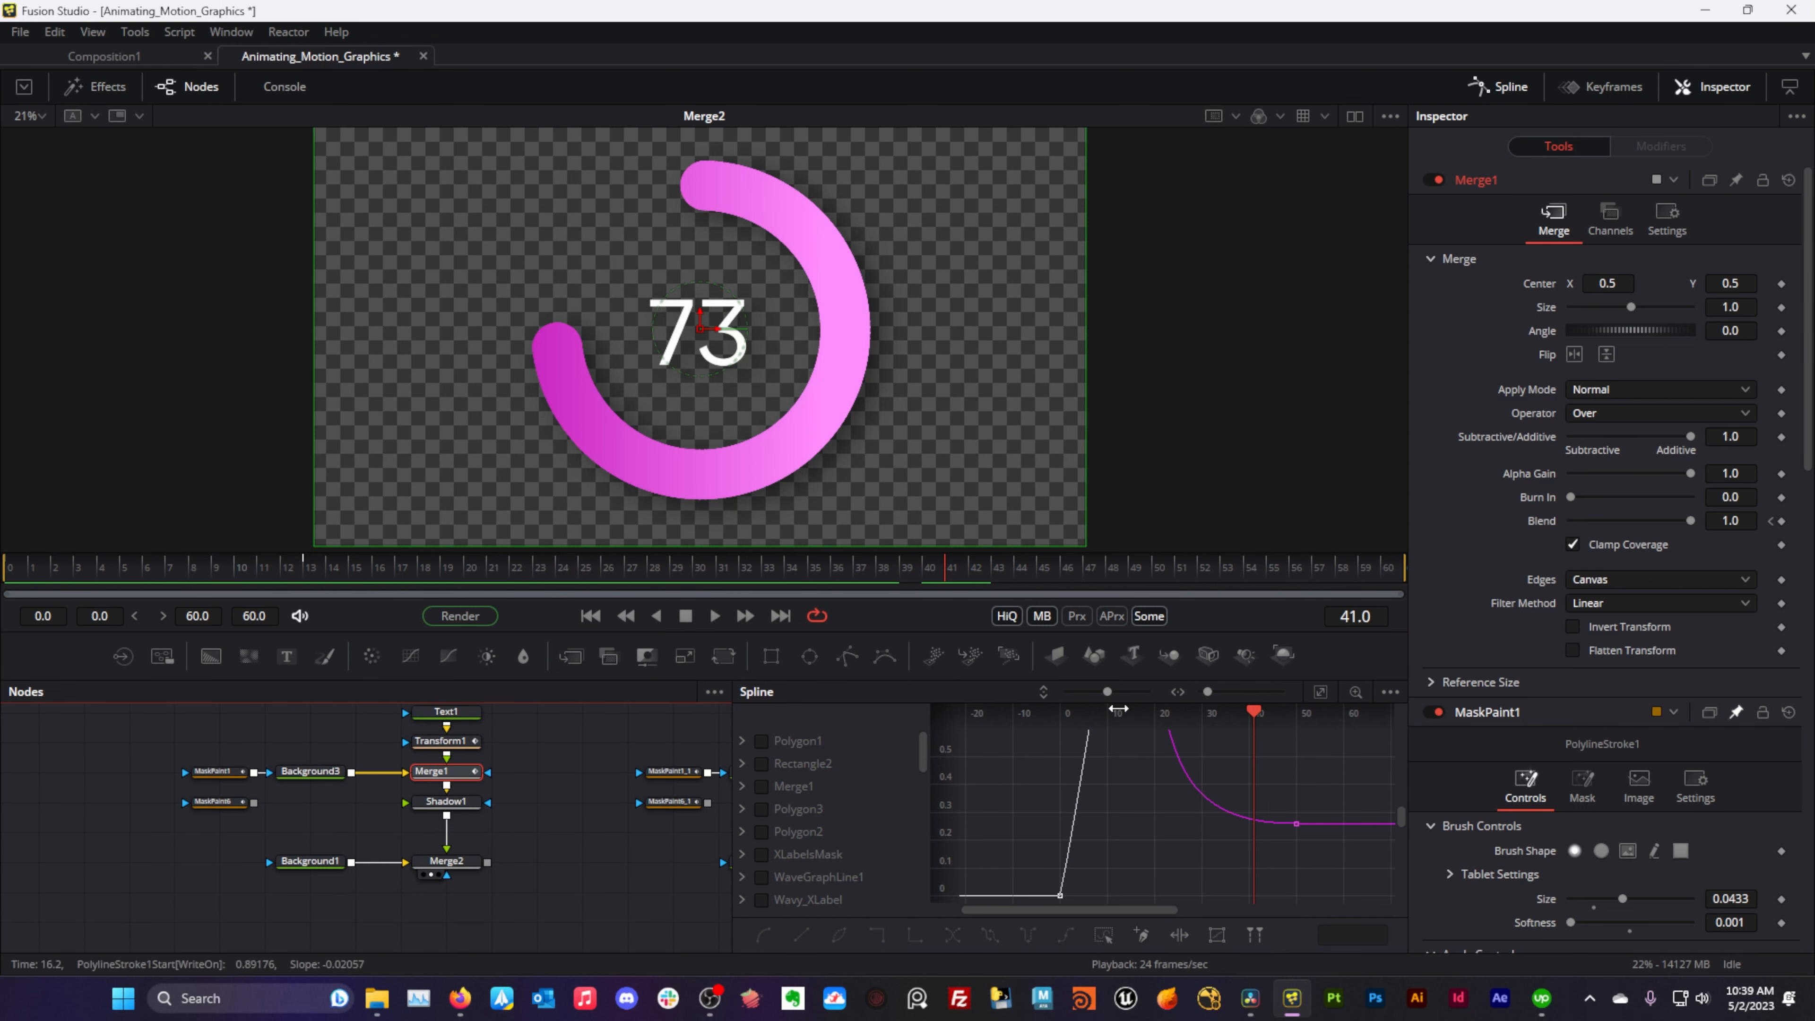
- Enlarge the spline graph area and examine the size, blend and write-on curves of the gauge animation
left_click_drag(682, 633, 681, 543)
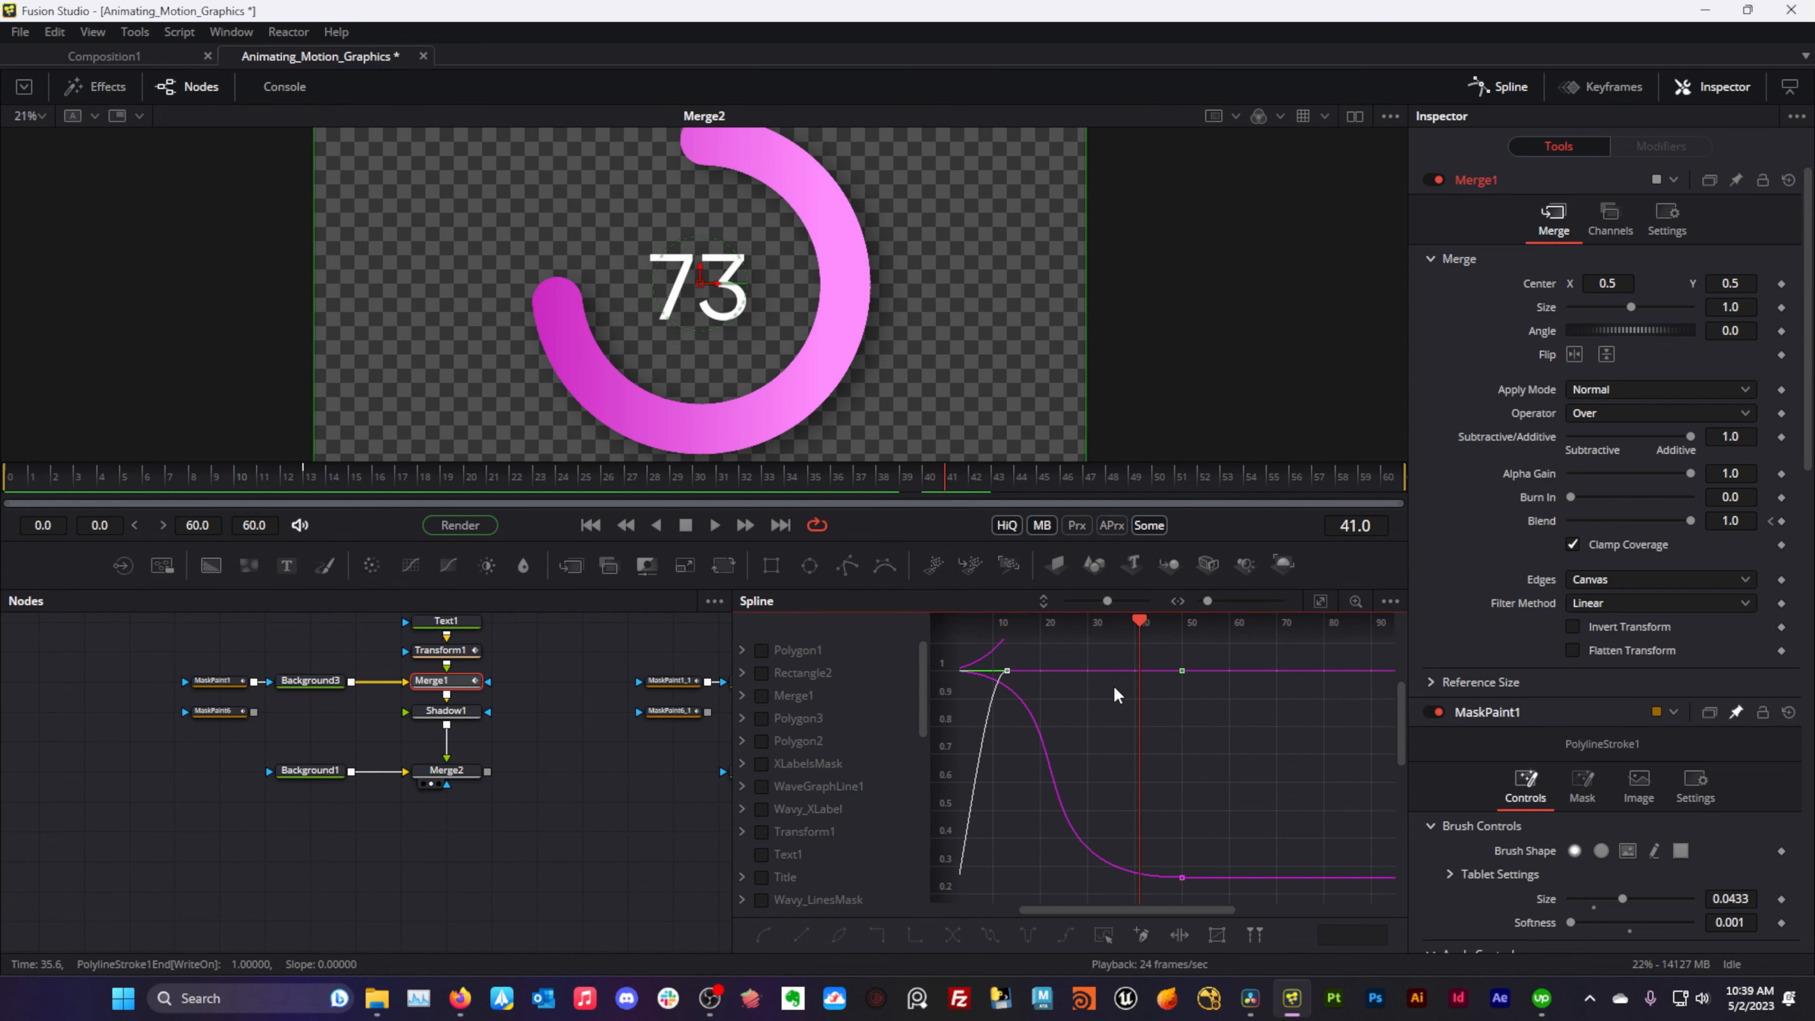
left_click_drag(1116, 695, 1089, 860)
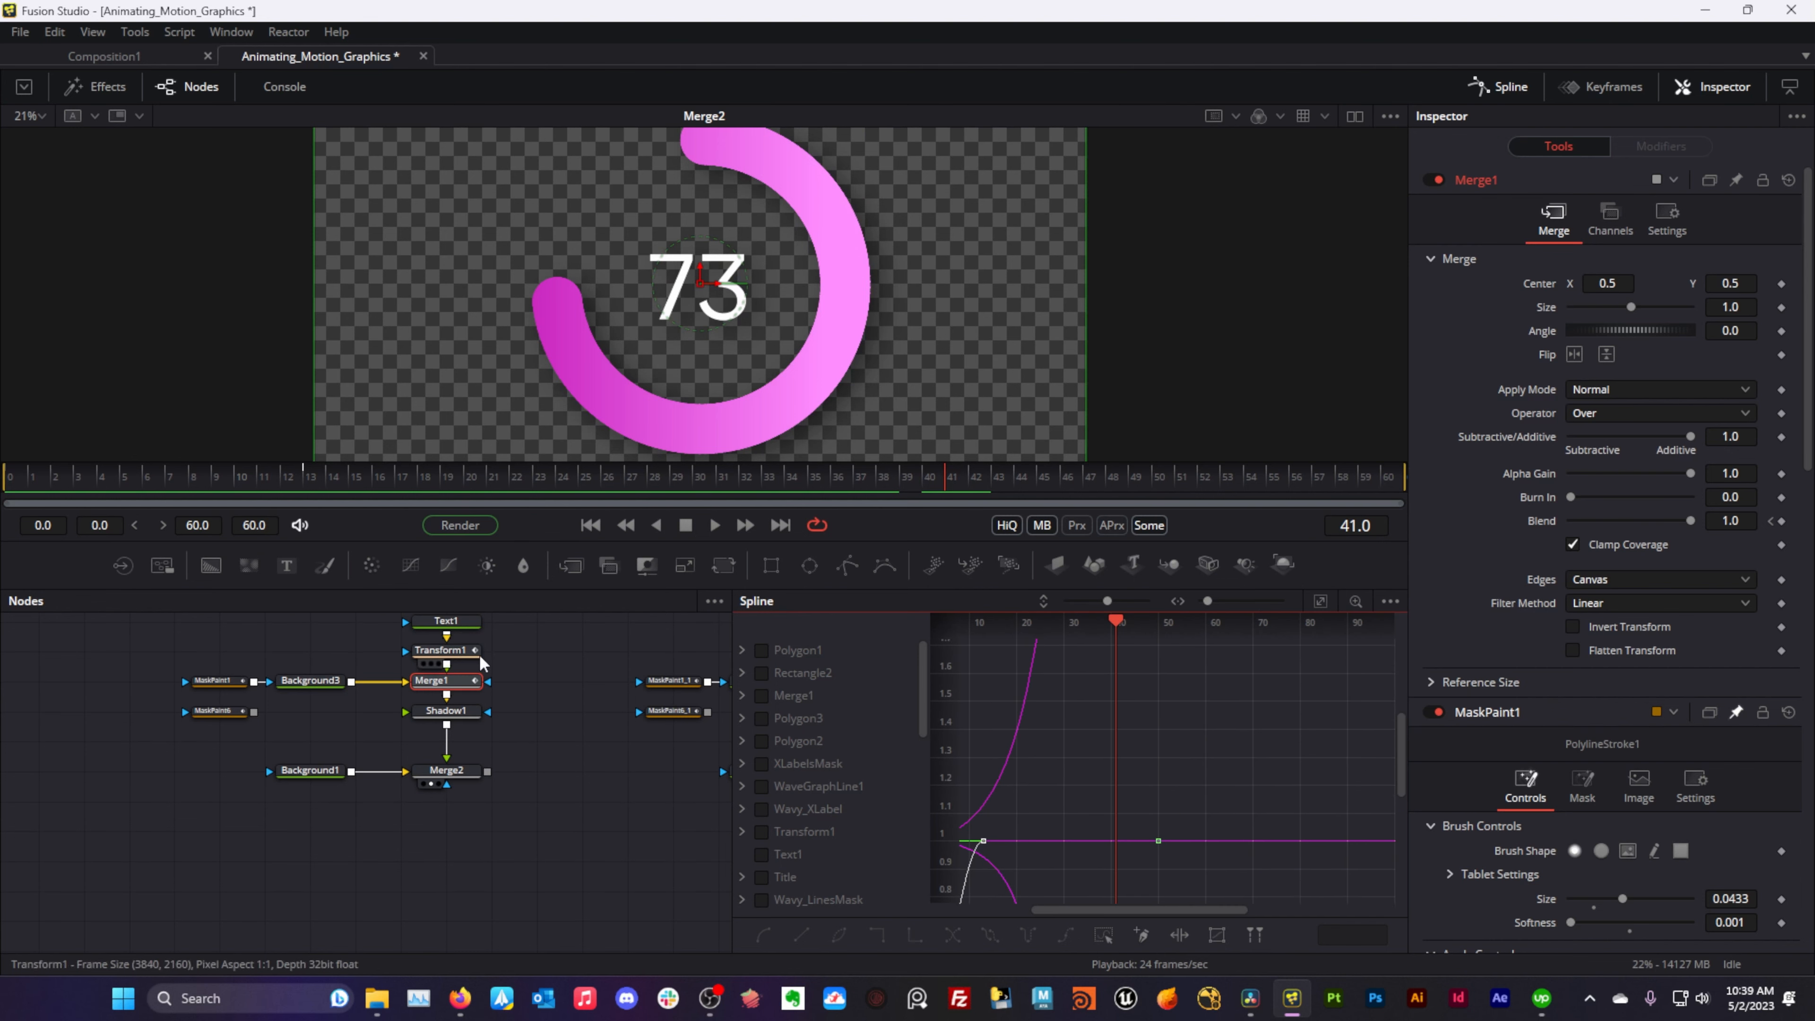
scroll(1093, 758, "down", 5)
scroll(1092, 758, "up", 3)
scroll(1090, 757, "down", 3)
left_click_drag(1088, 720, 1115, 751)
scroll(1116, 751, "down", 3)
scroll(1116, 750, "up", 3)
scroll(1118, 758, "up", 3)
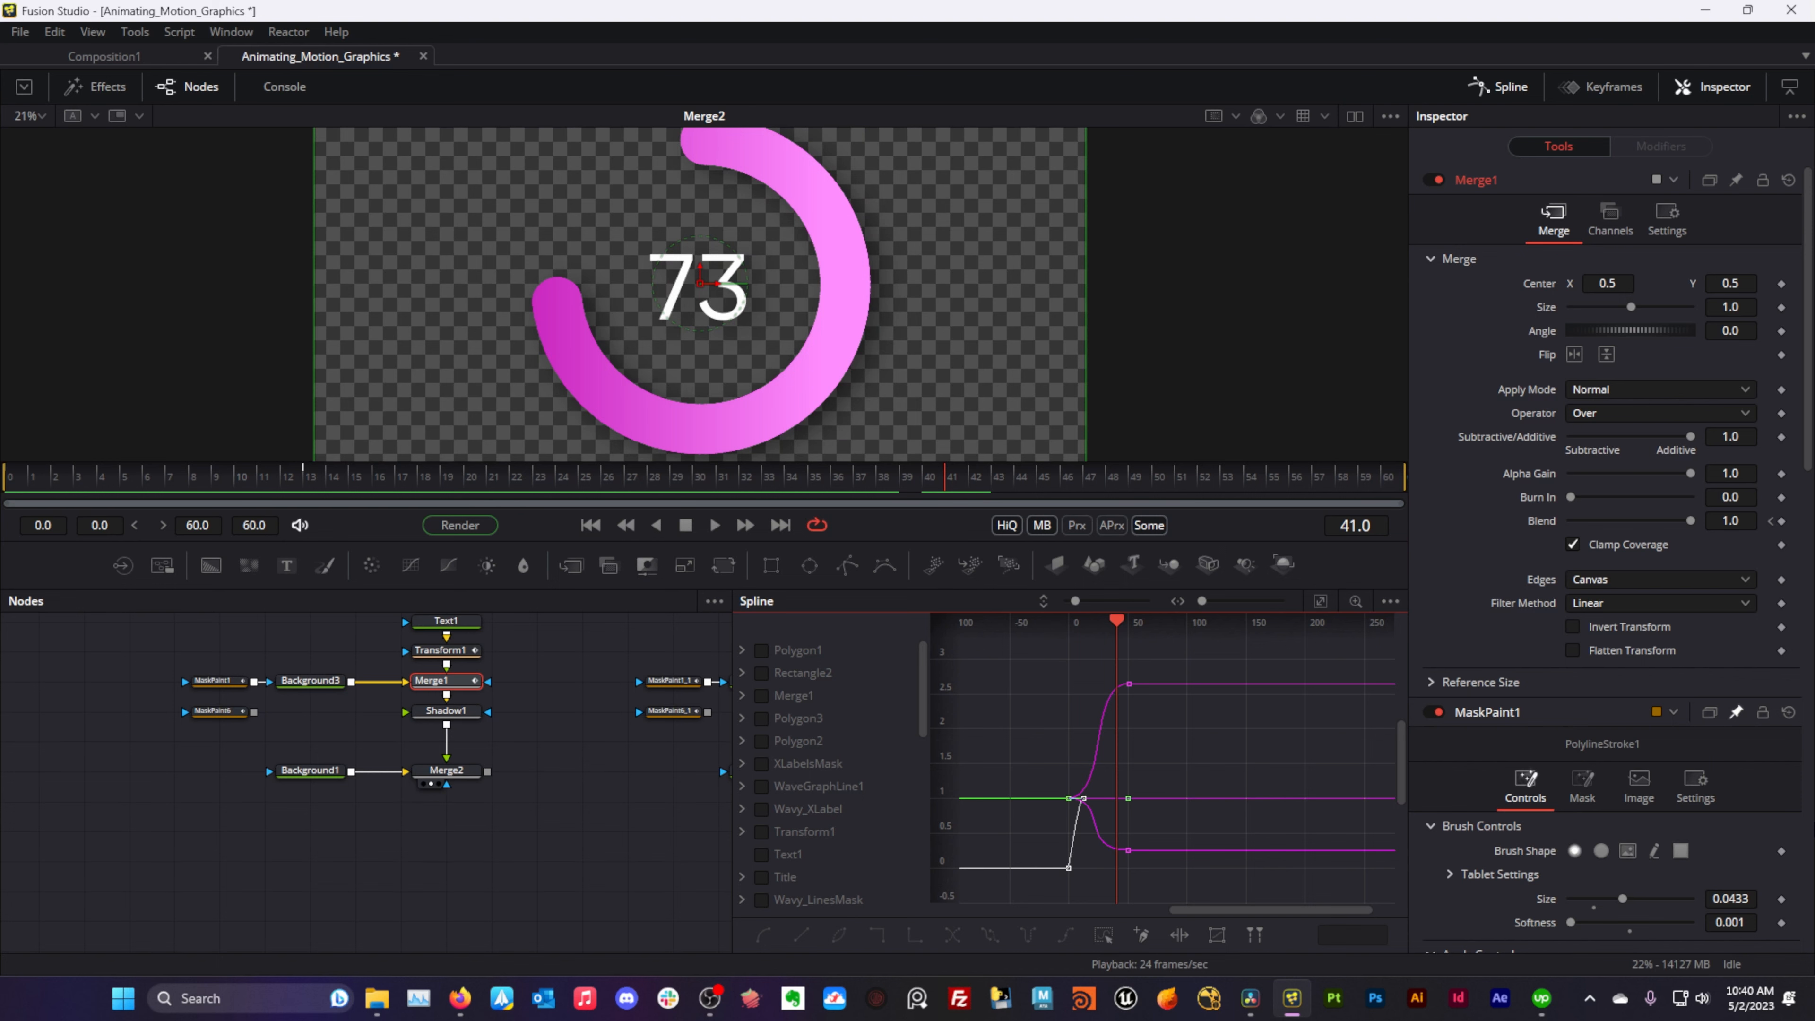
left_click_drag(1158, 735, 1190, 735)
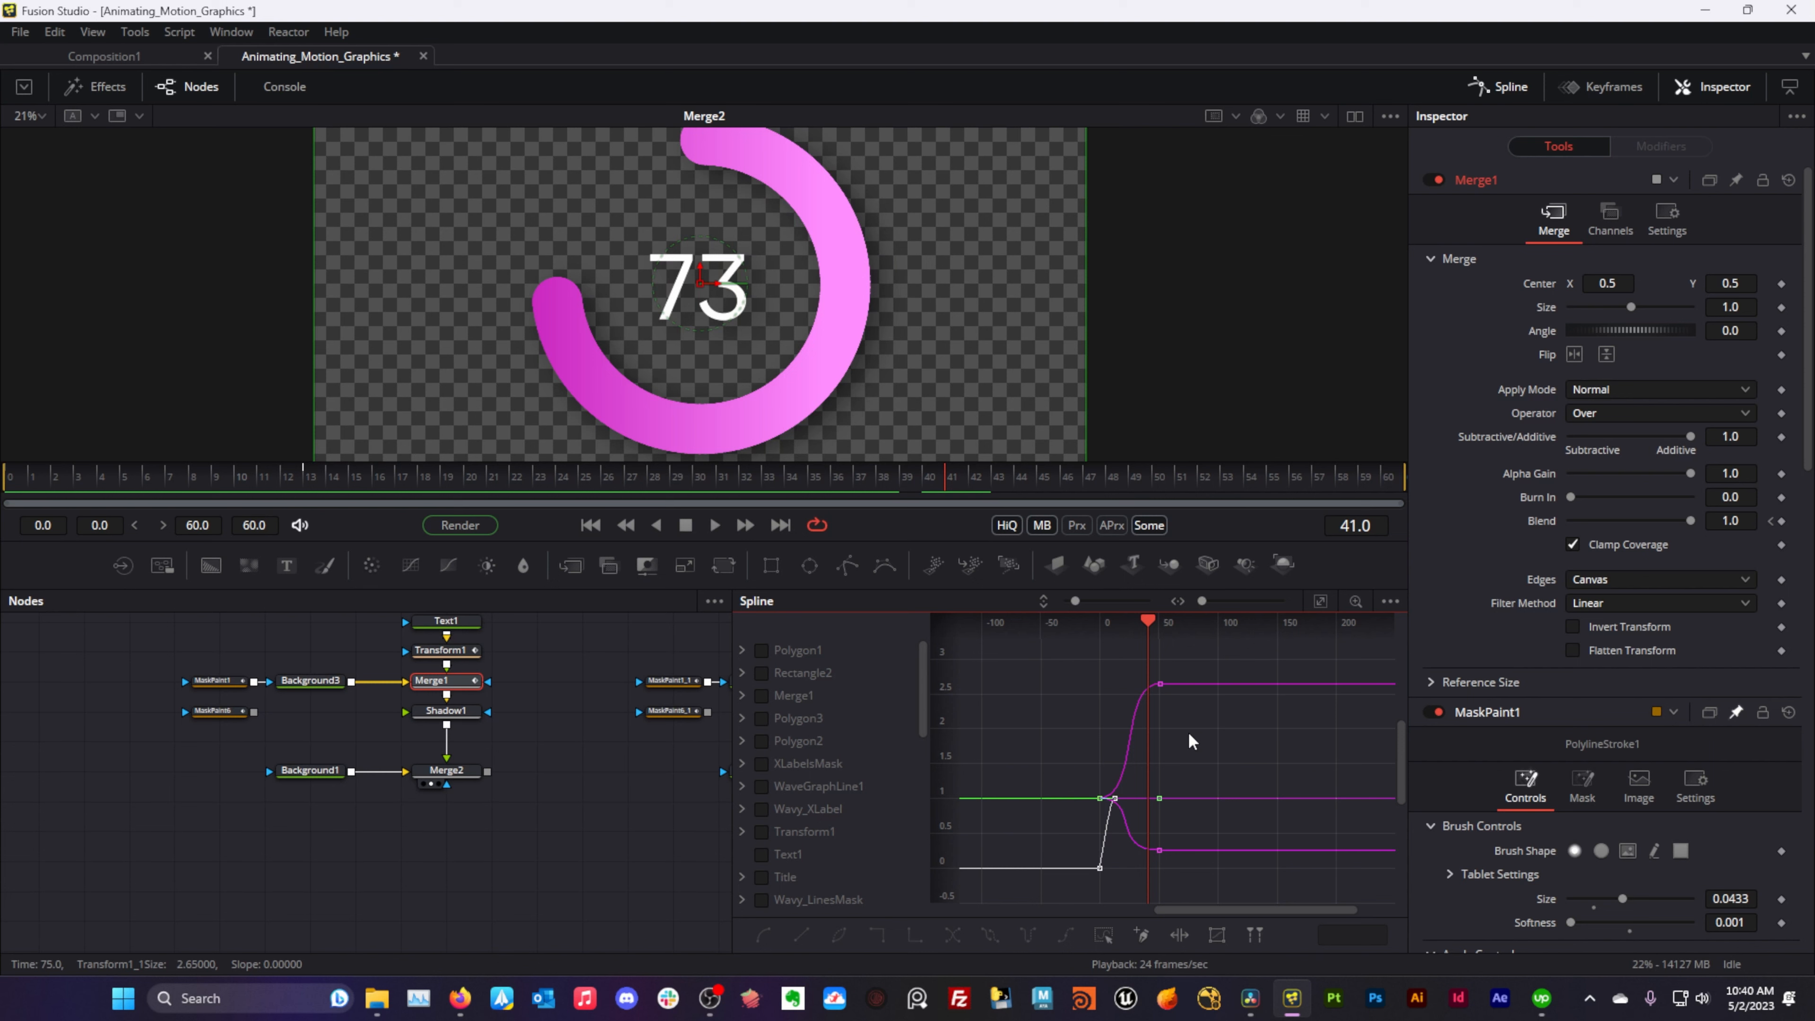
left_click_drag(1196, 684, 1215, 732)
scroll(1229, 684, "down", 2)
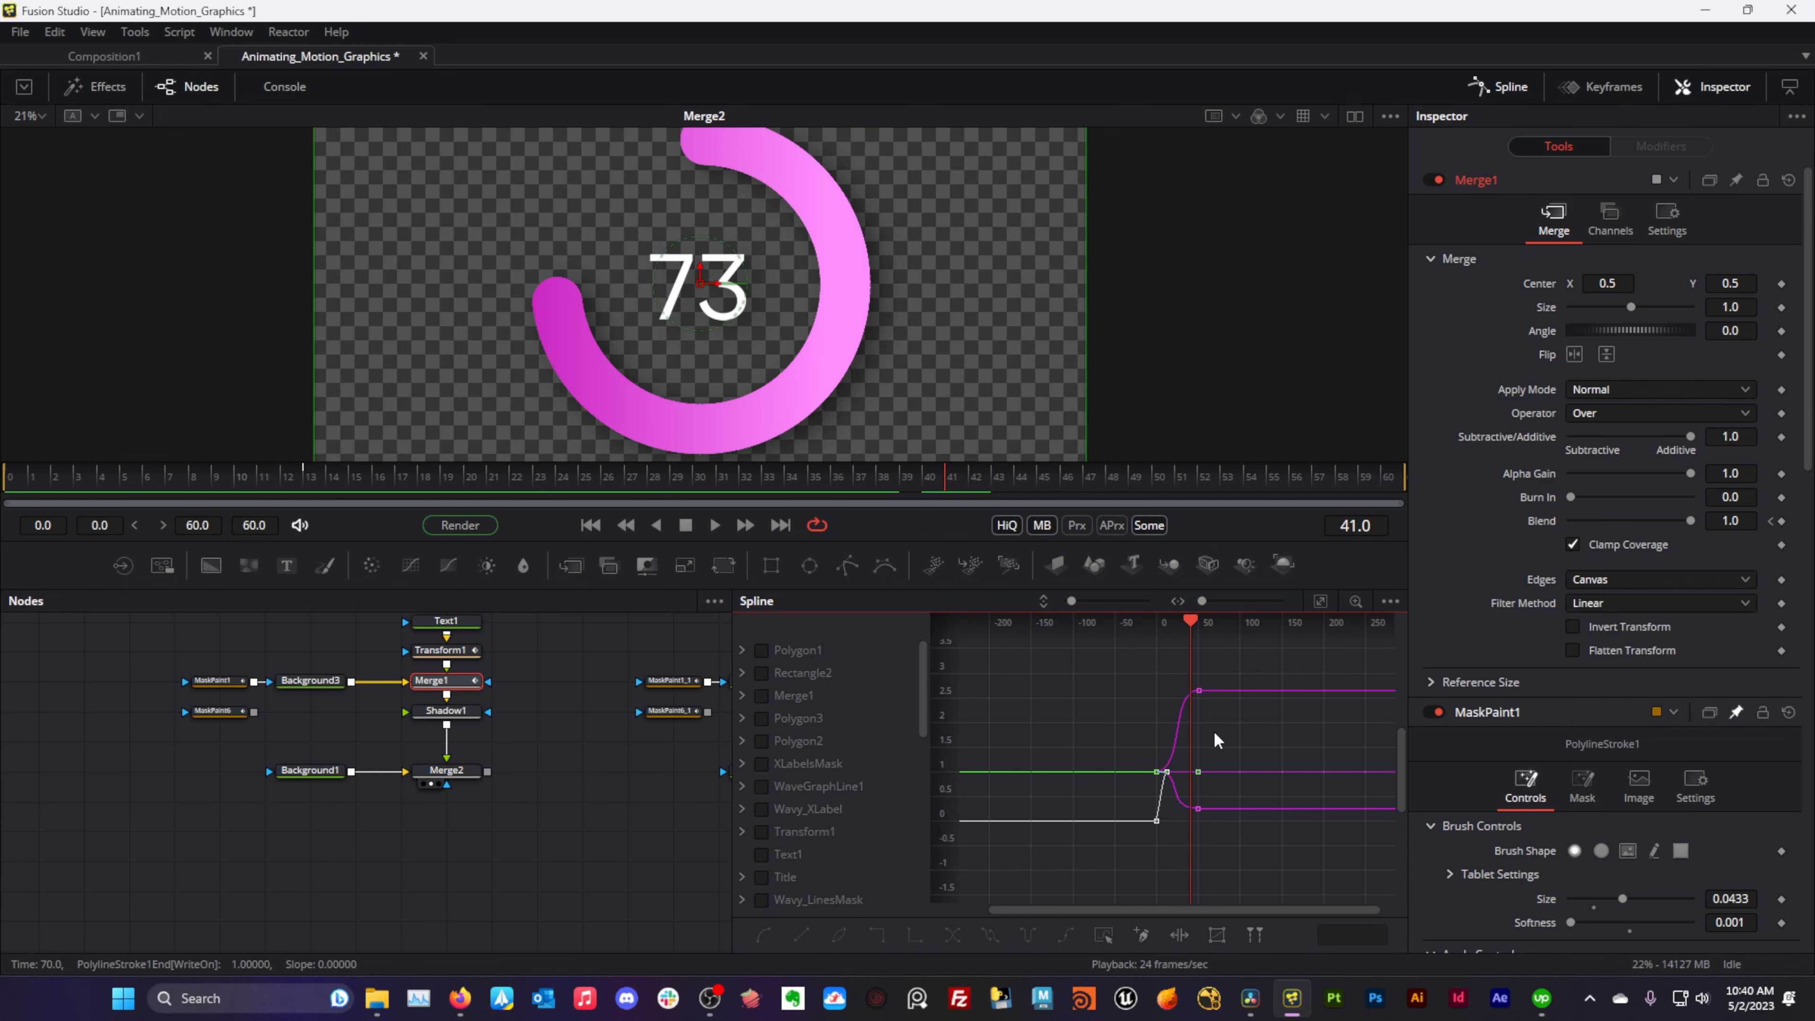
scroll(1217, 741, "up", 2)
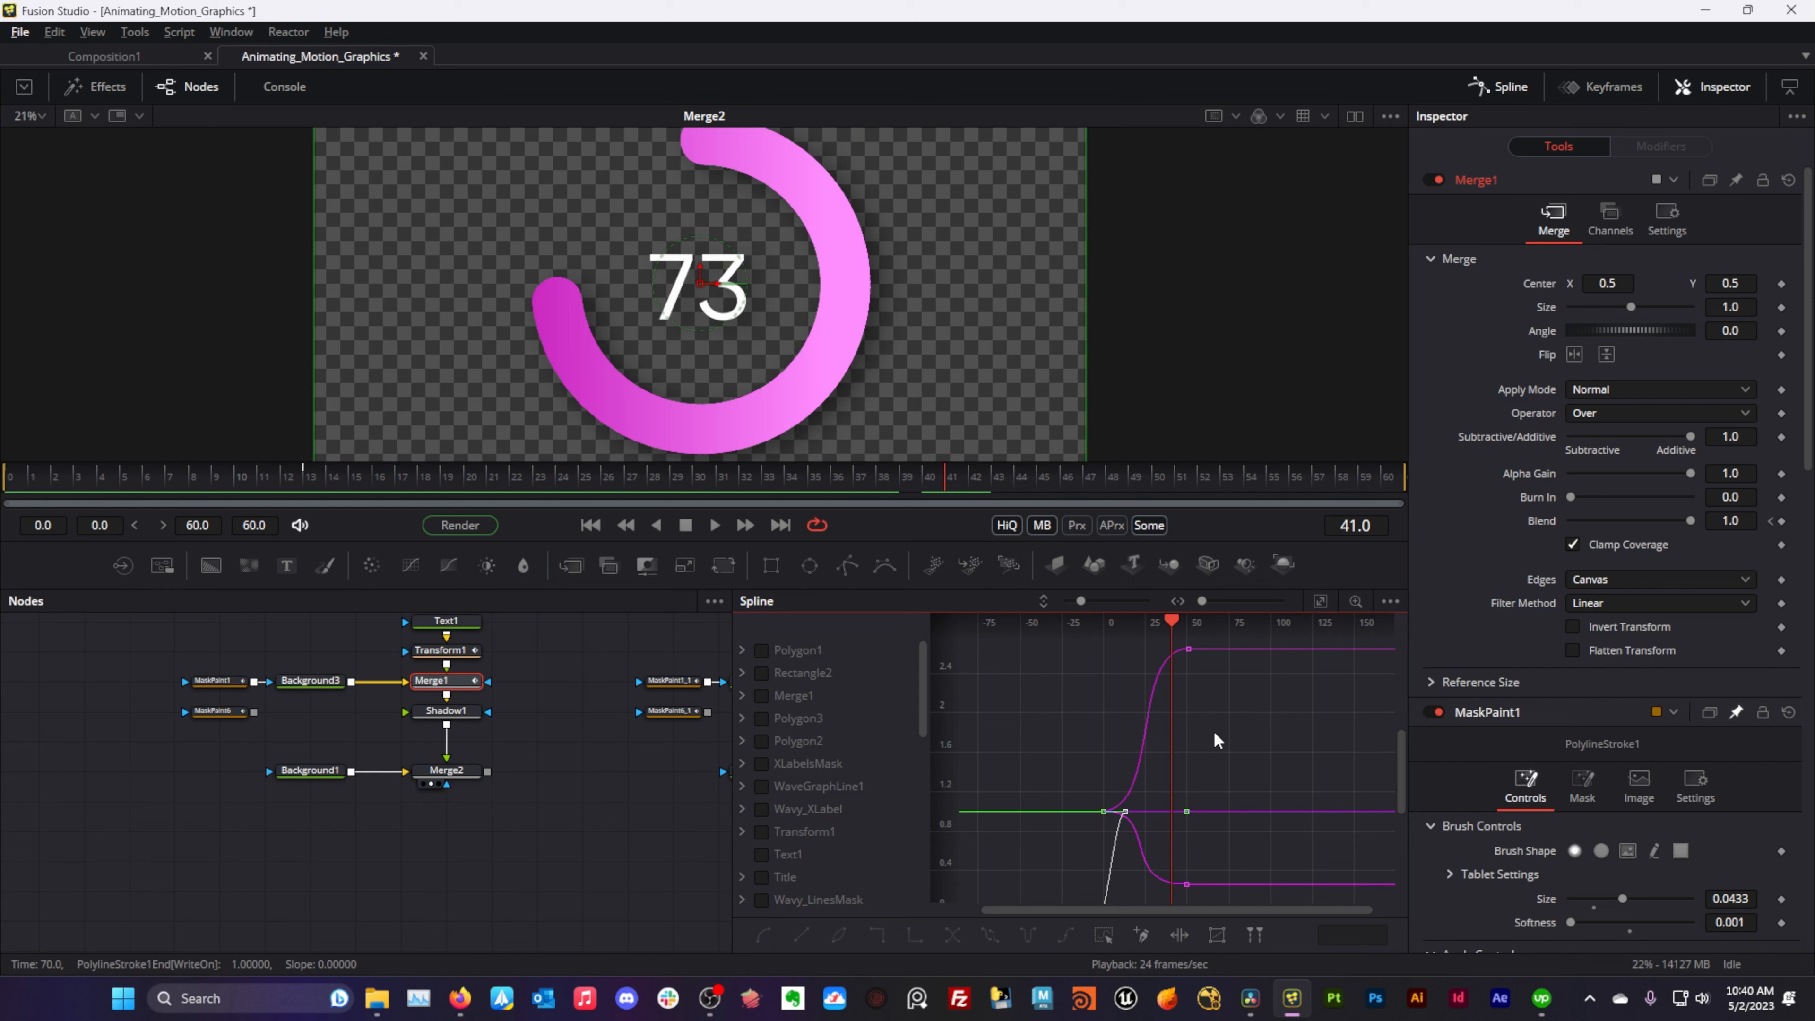
left_click_drag(1226, 664, 1221, 686)
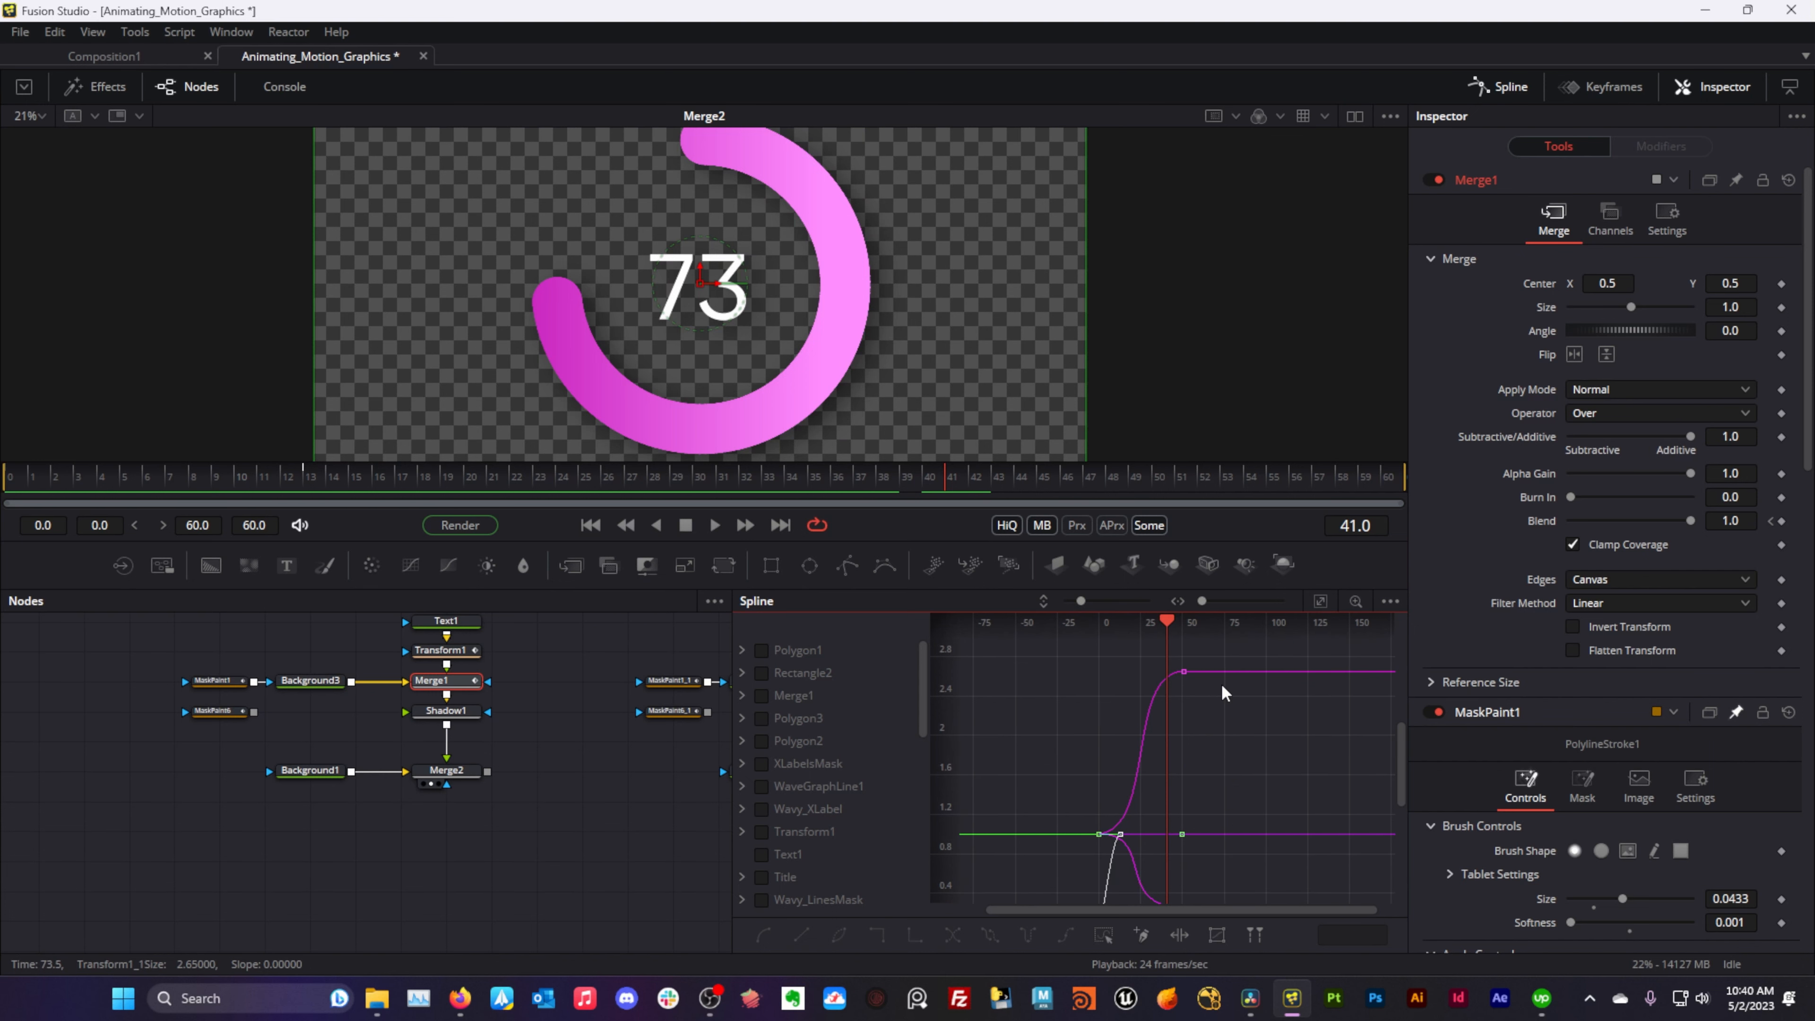
- Isolate the Merge1_1 Blend curve in the spline graph by hiding the Transform1_1 and MaskPaint1_1 curves
left_click(1181, 672)
left_click_drag(923, 697, 938, 794)
left_click(762, 697)
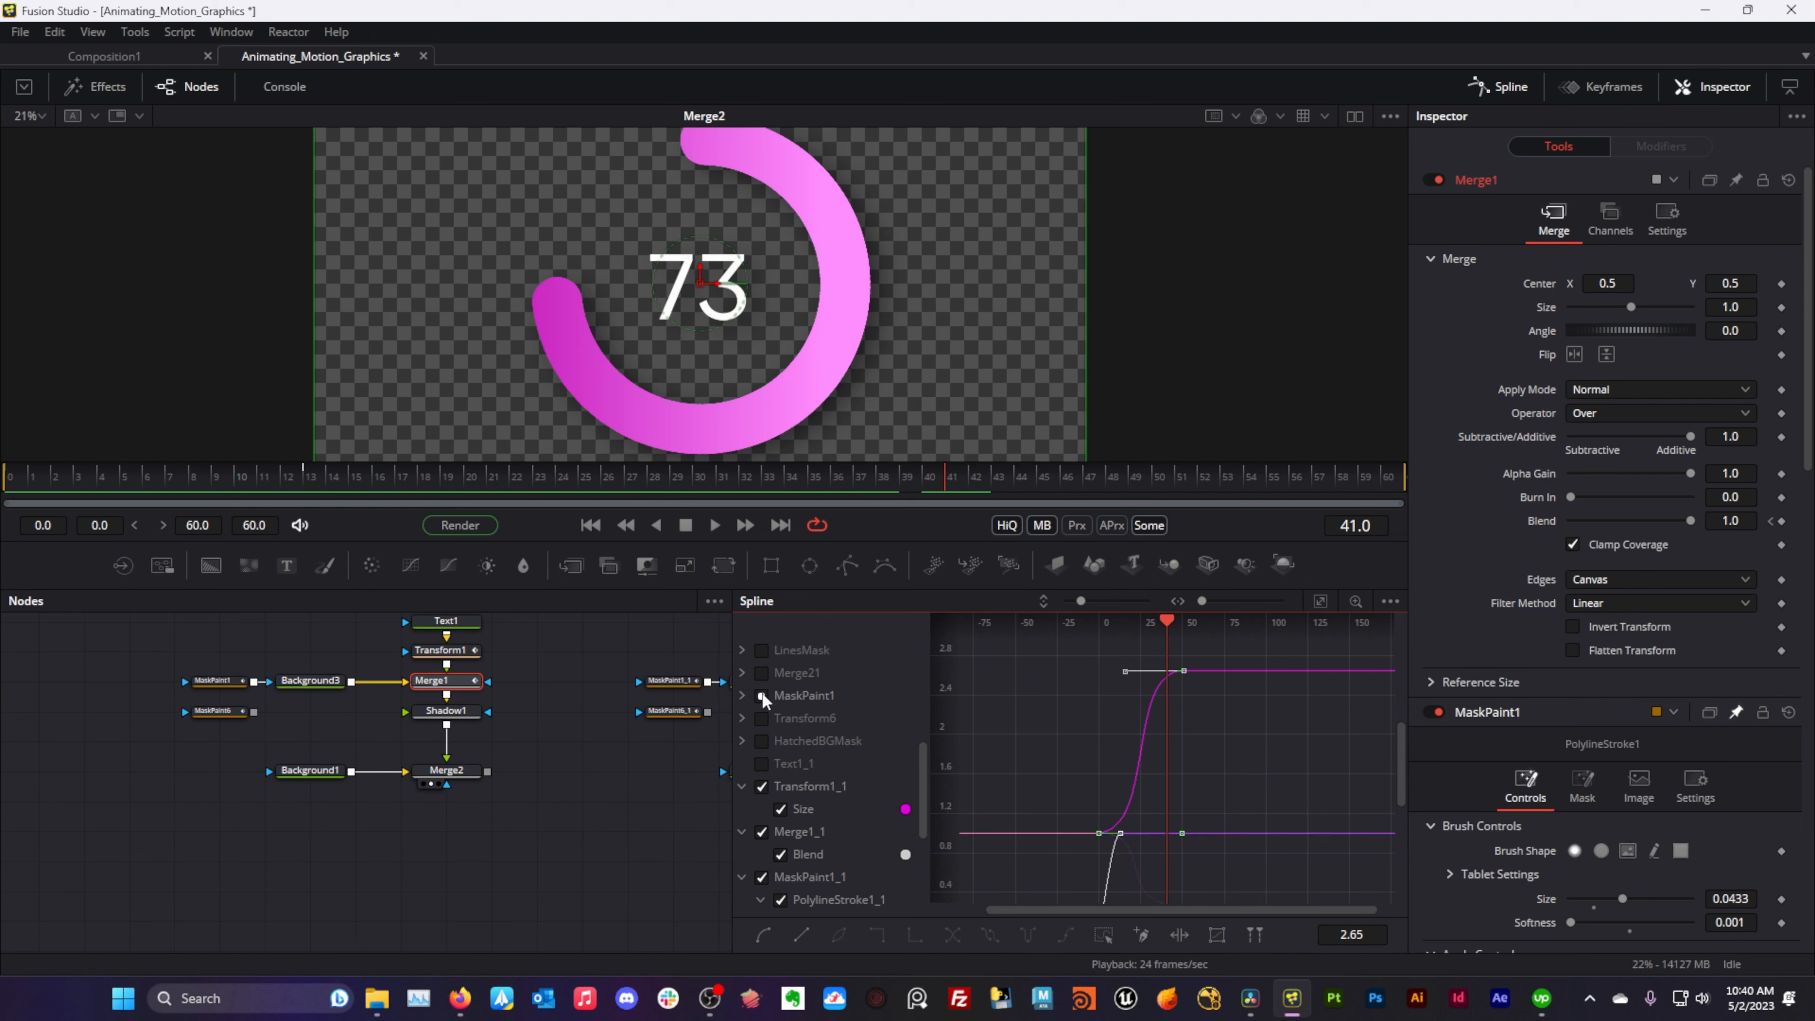
left_click(761, 787)
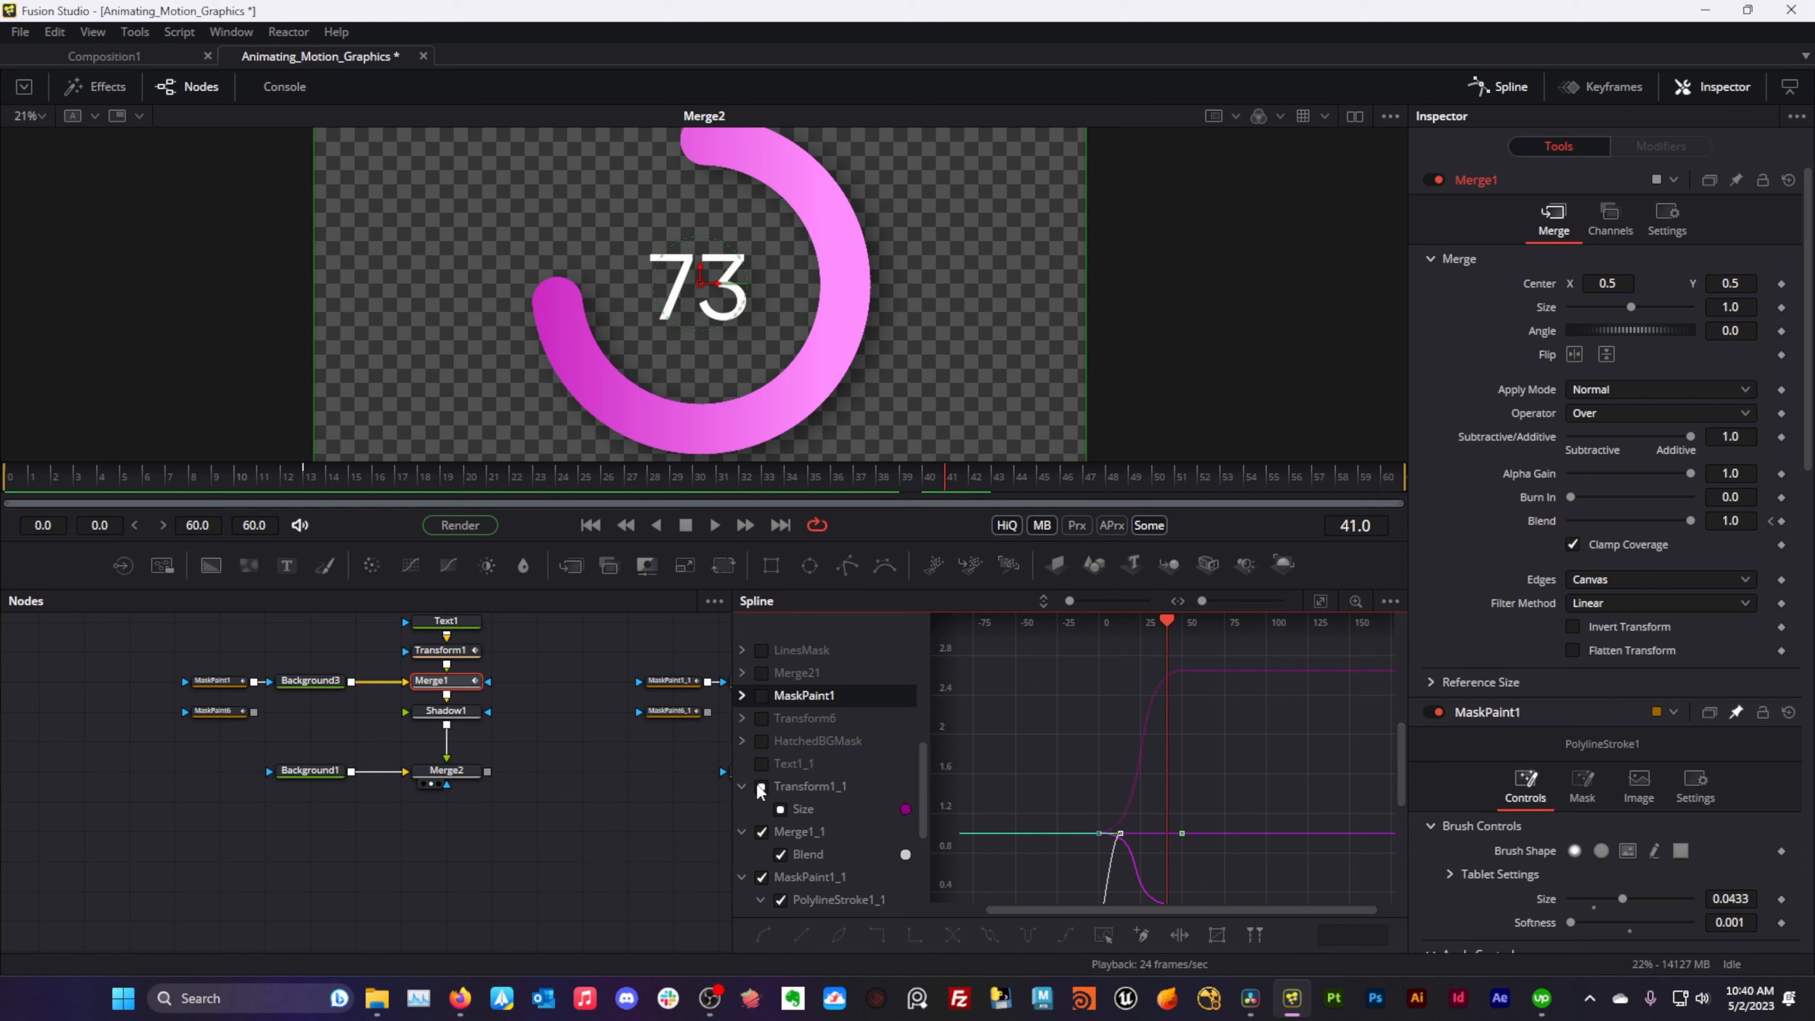
left_click(761, 877)
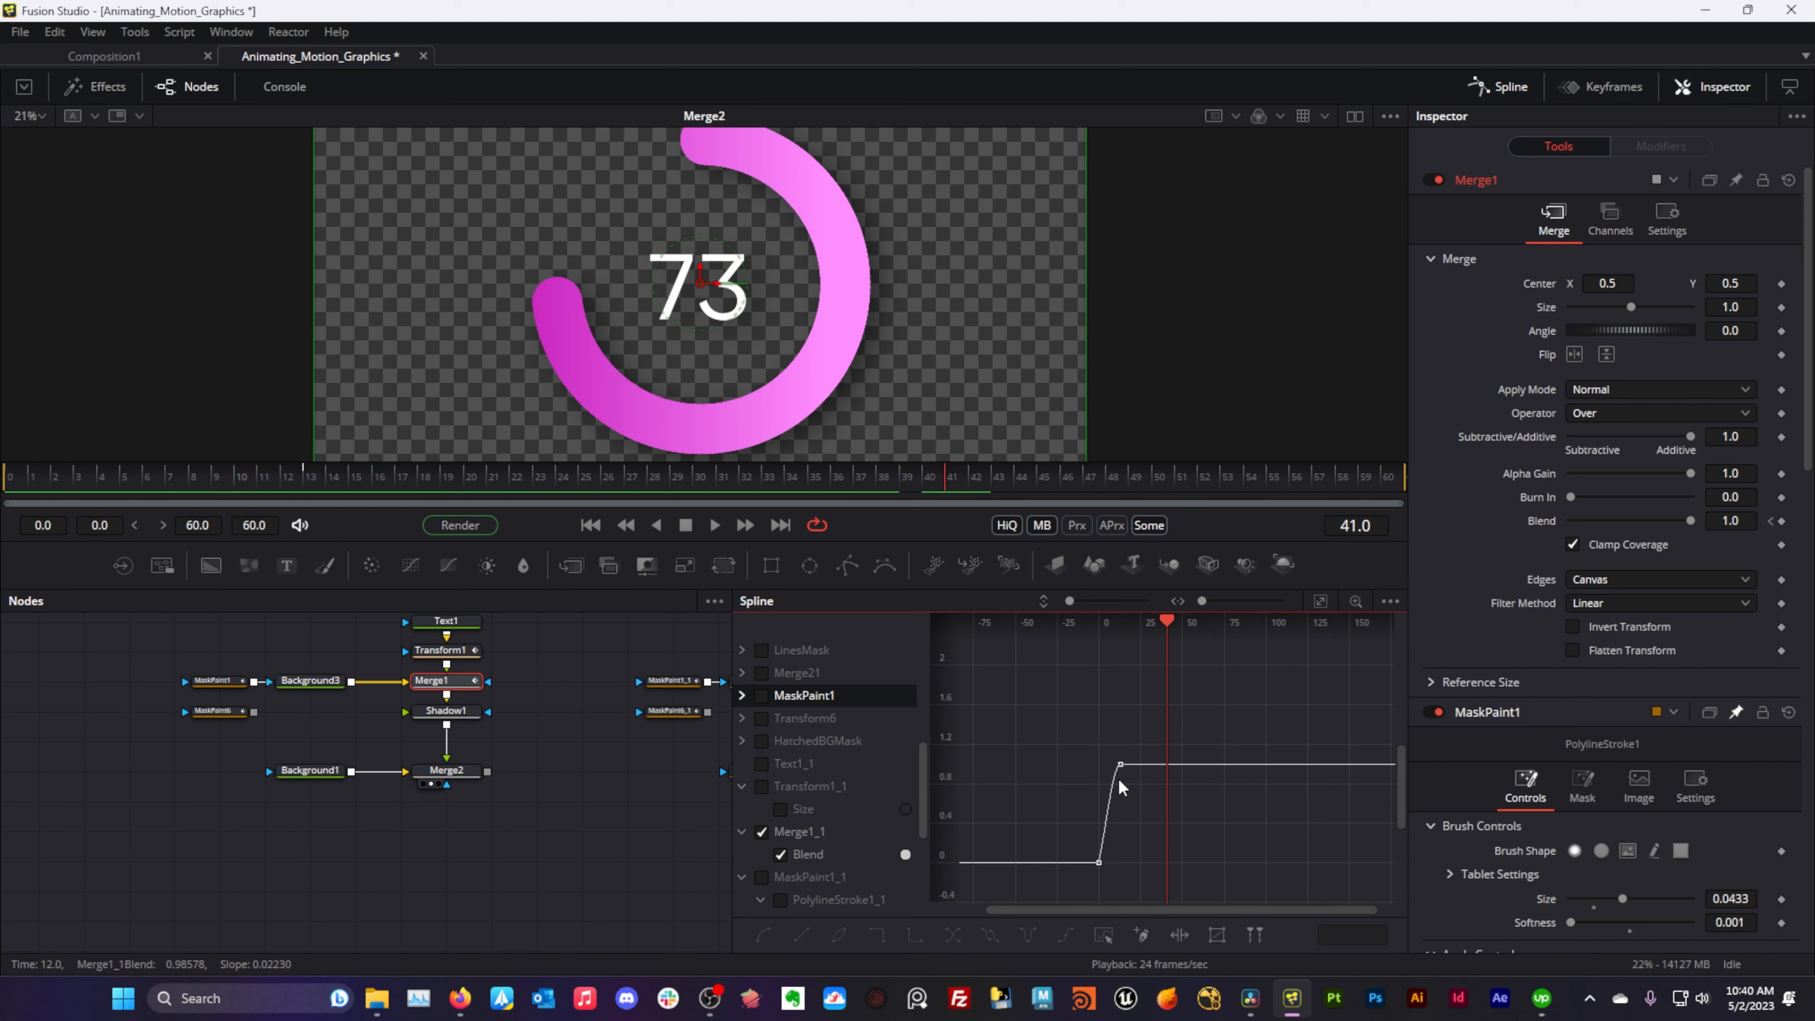
- Select both Merge1_1 Blend keyframes, move to frame 12 and fit the curve in the spline graph
scroll(1119, 781, "down", 1)
left_click_drag(1119, 781, 1143, 775)
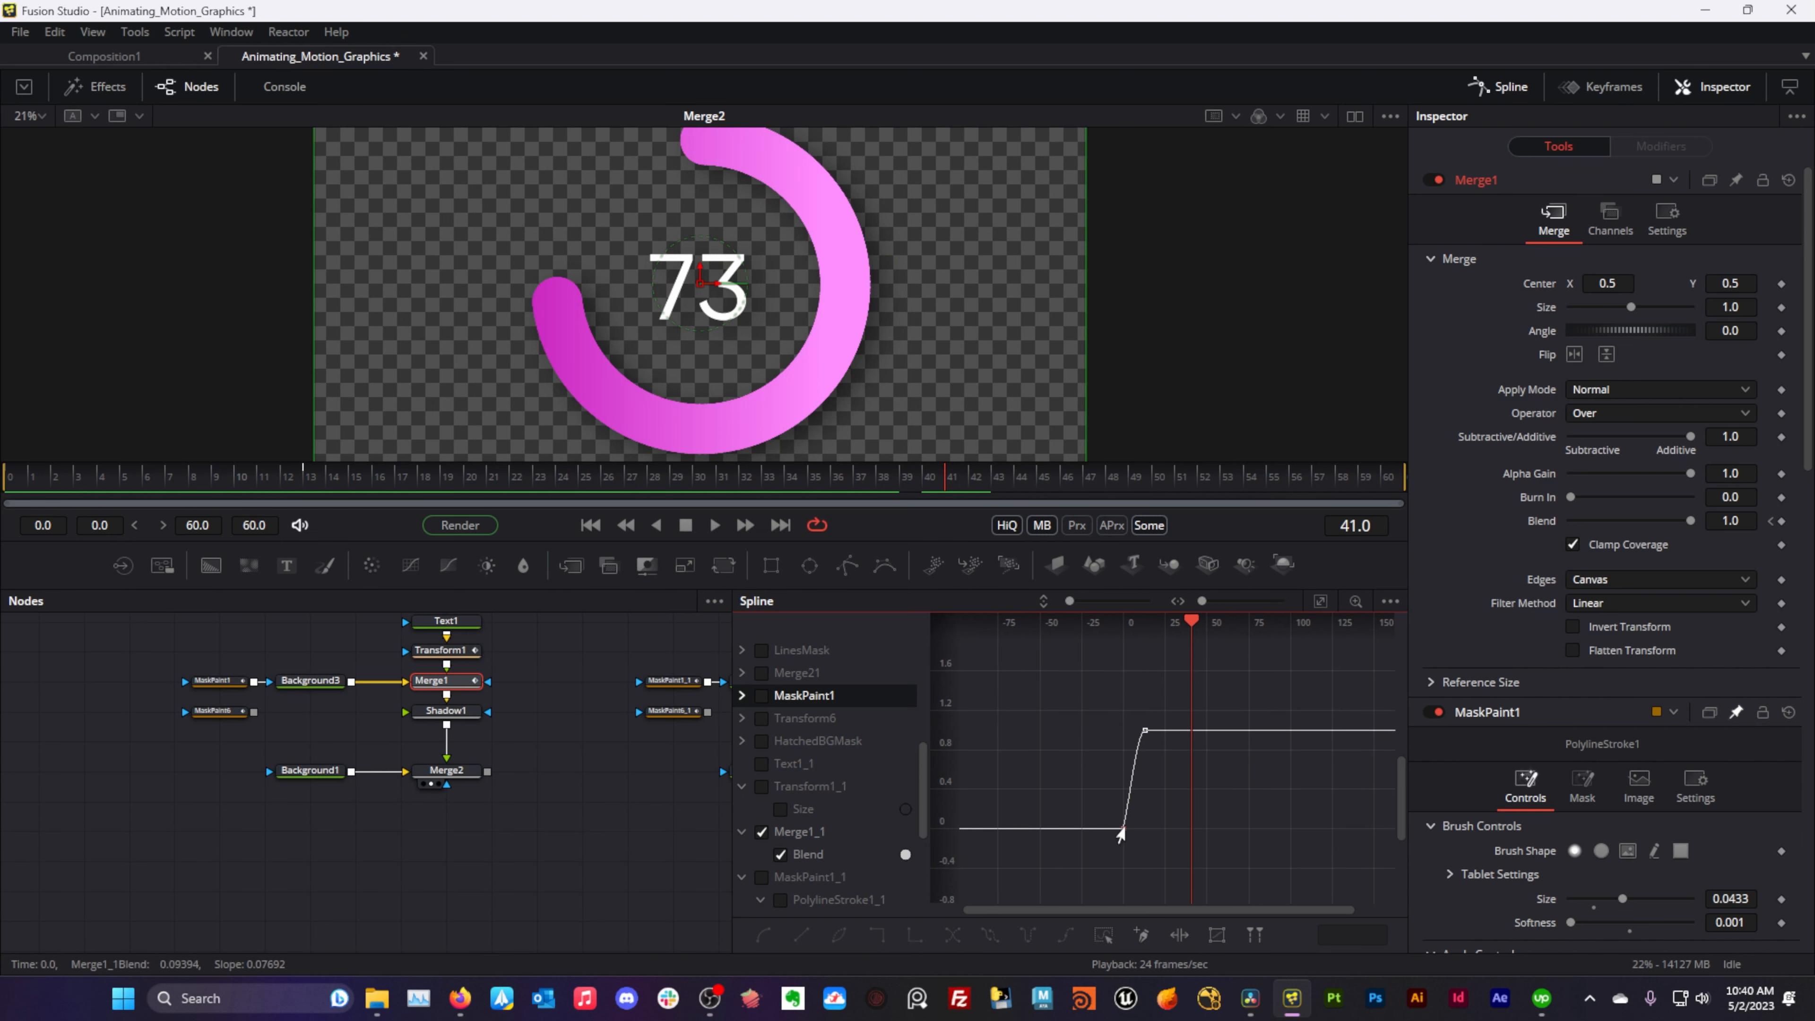
left_click_drag(1116, 703, 1157, 850)
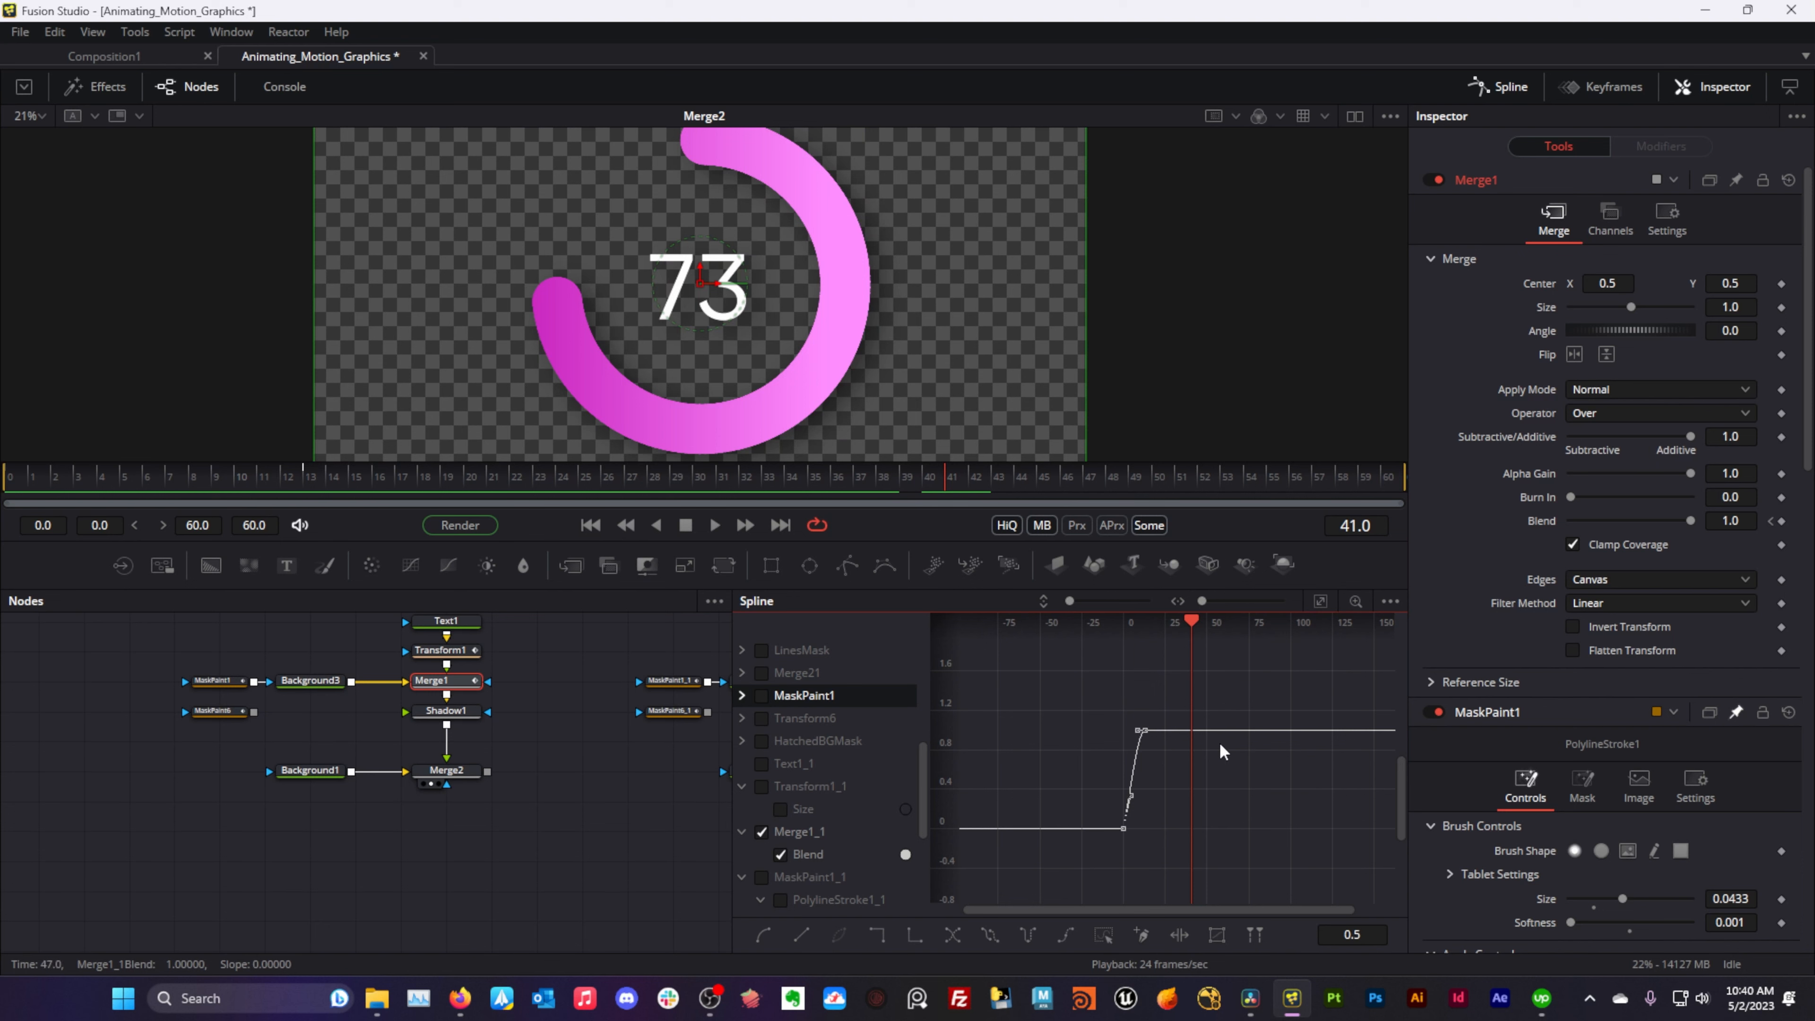
mouse_move(1190, 619)
left_mouse_down()
mouse_move(1117, 641)
mouse_move(1149, 651)
mouse_move(1113, 650)
mouse_move(1144, 657)
left_mouse_up()
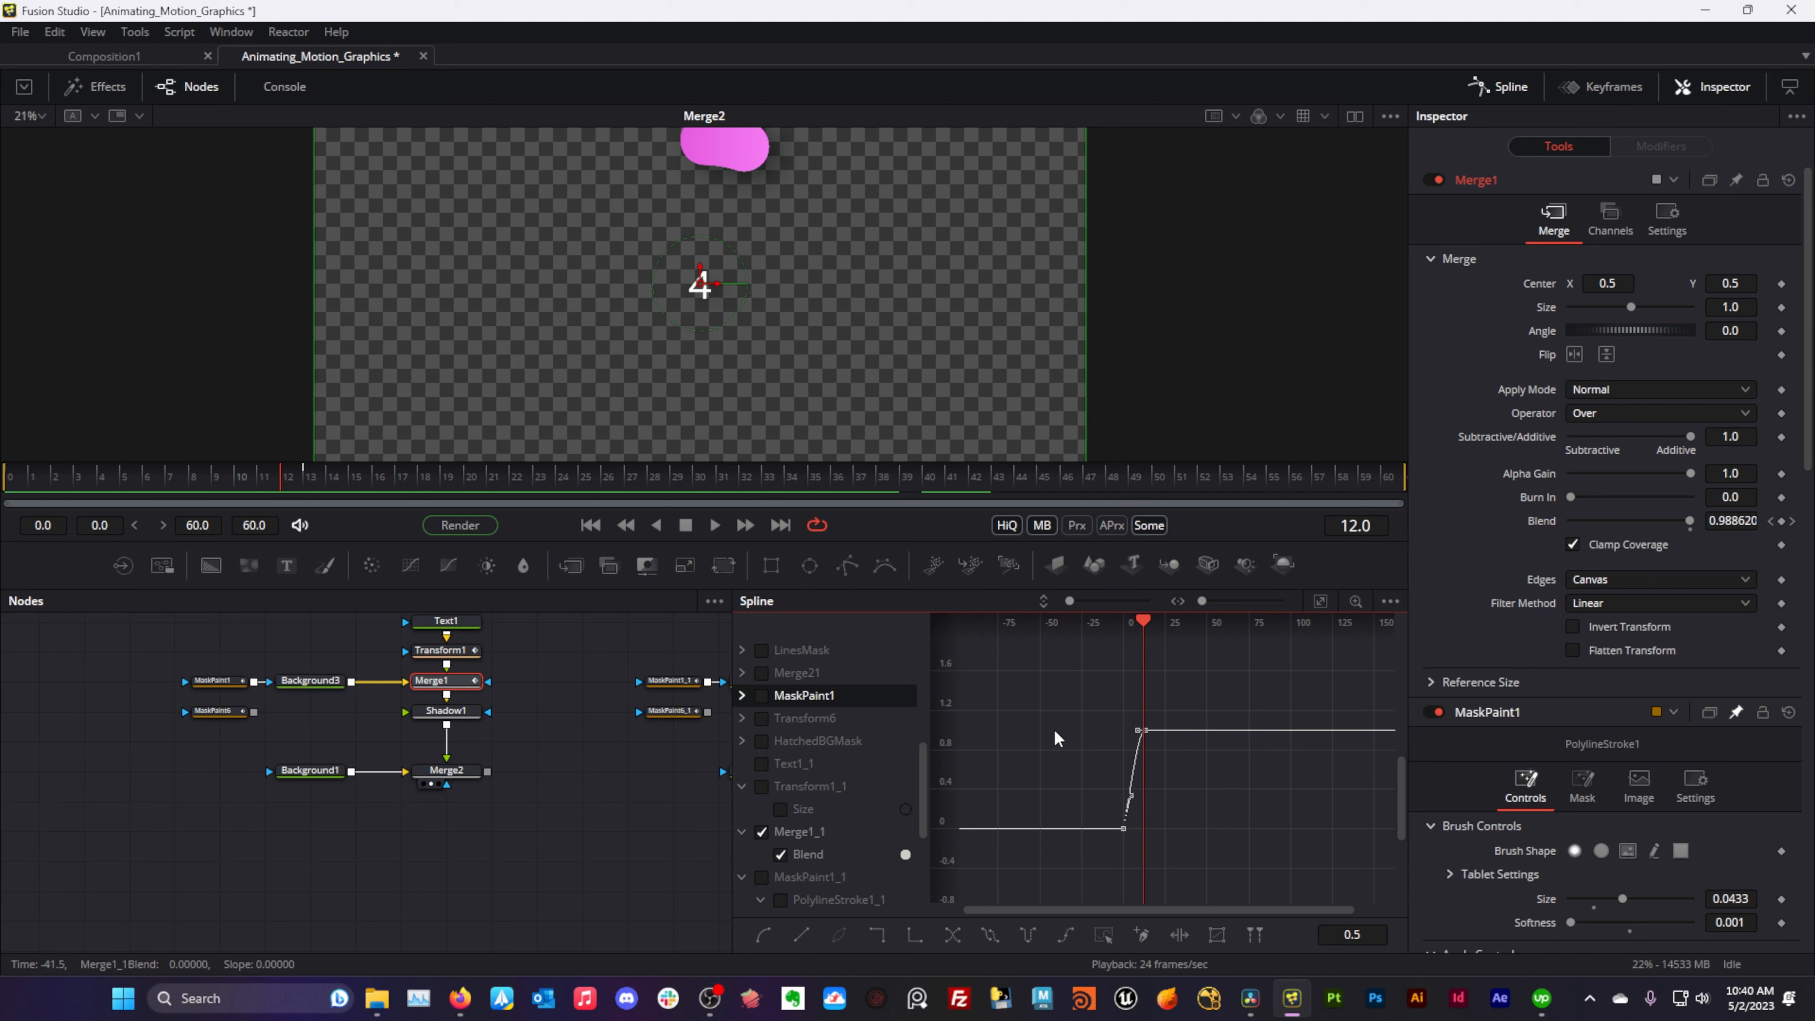
left_click(1319, 601)
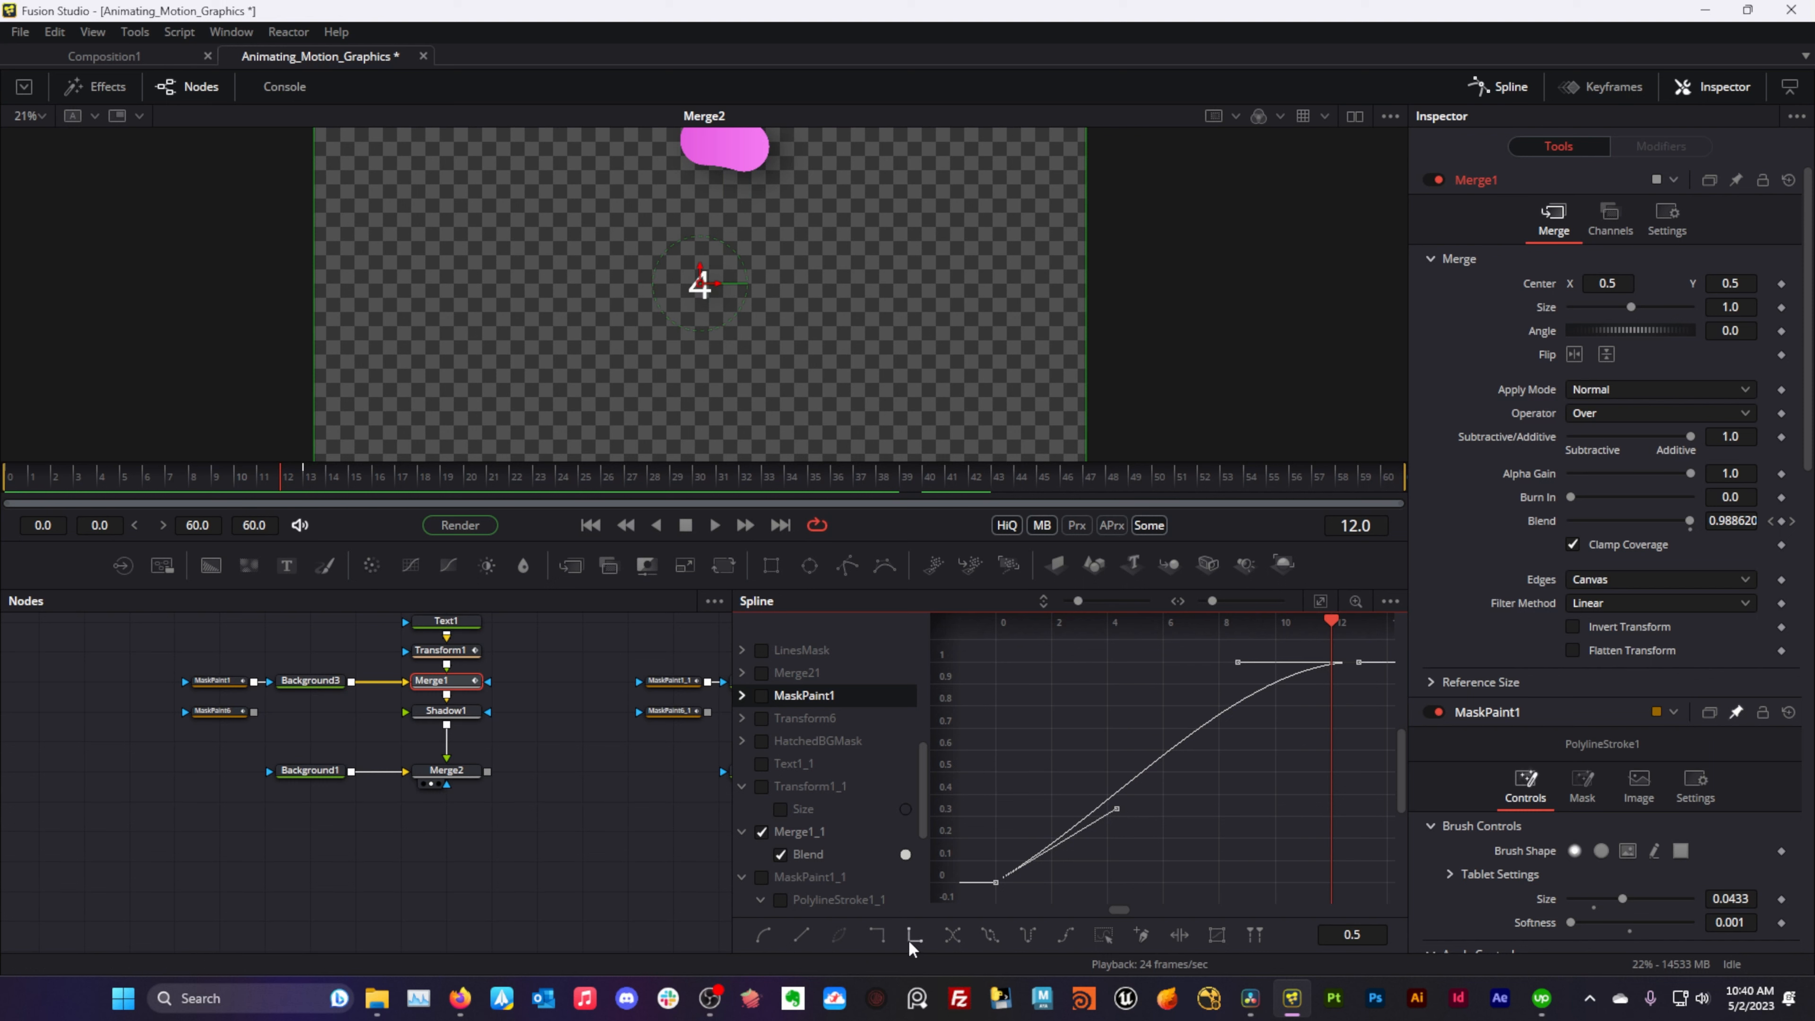
- Try Step In and then linear interpolation on the Blend keyframes, scrubbing to frame 0 to review the linear ramp
left_click(879, 935)
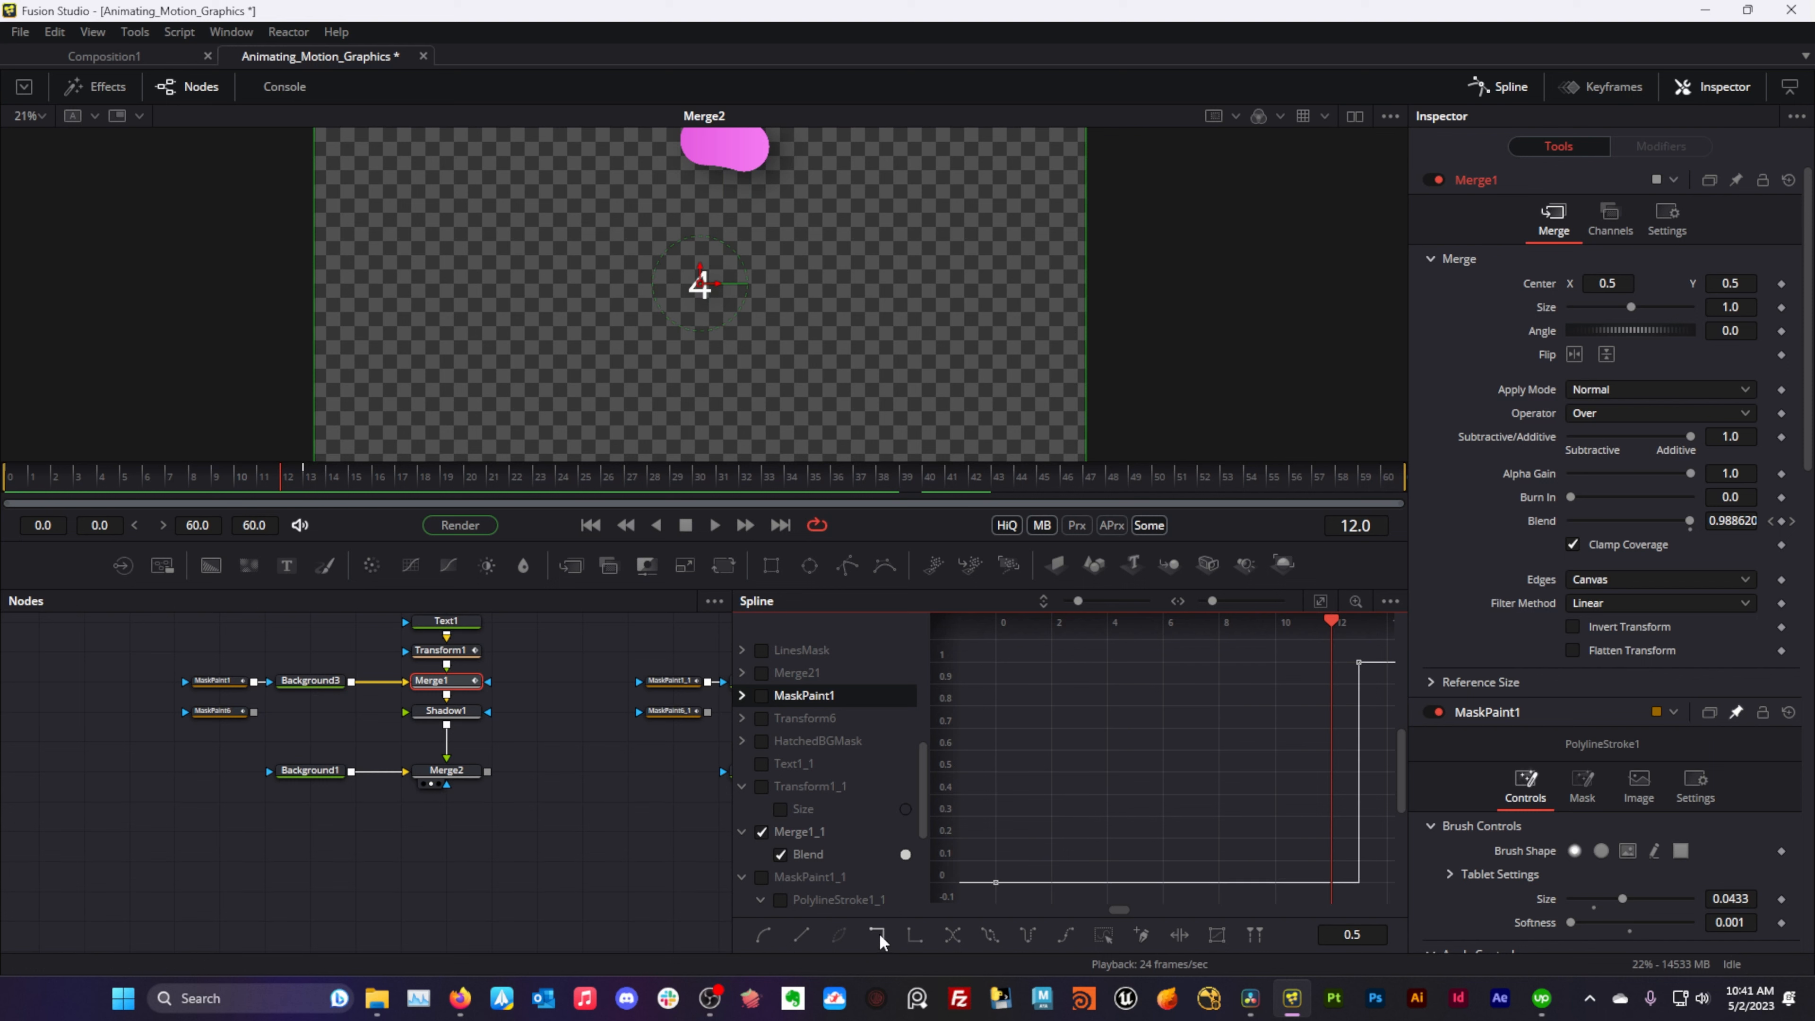
left_click(879, 935)
left_click(801, 934)
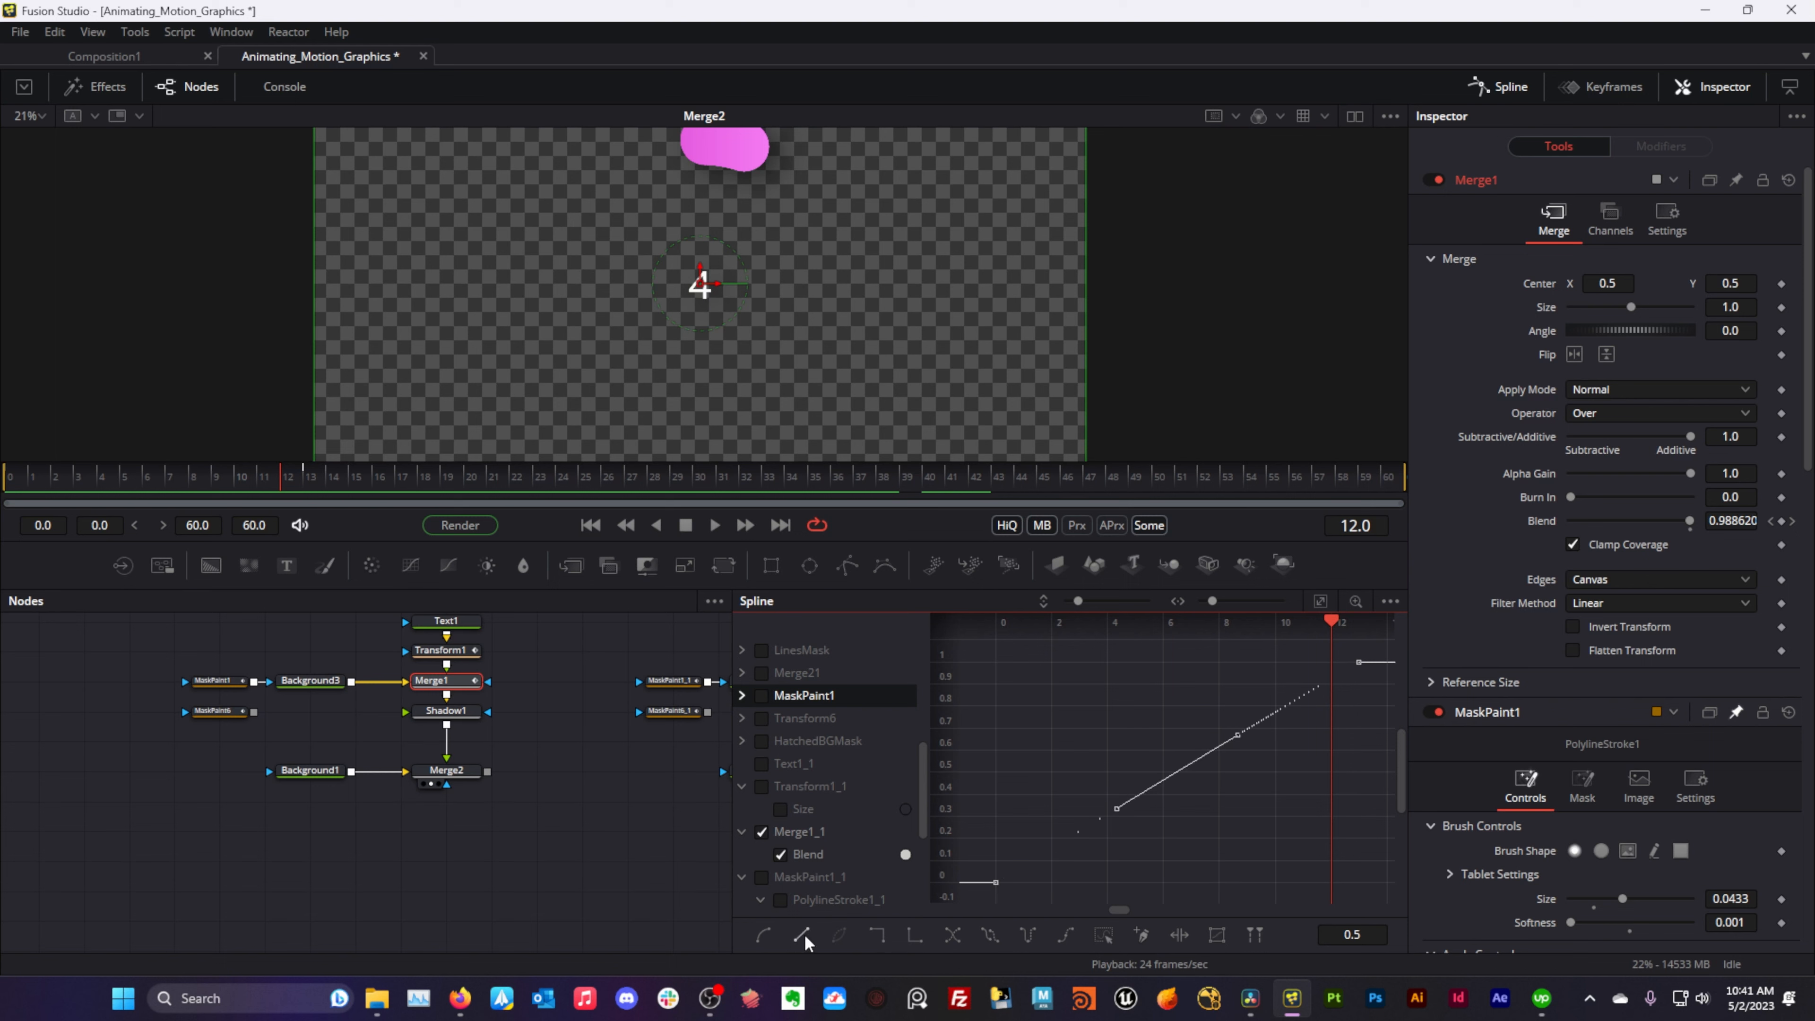
left_click(1265, 762)
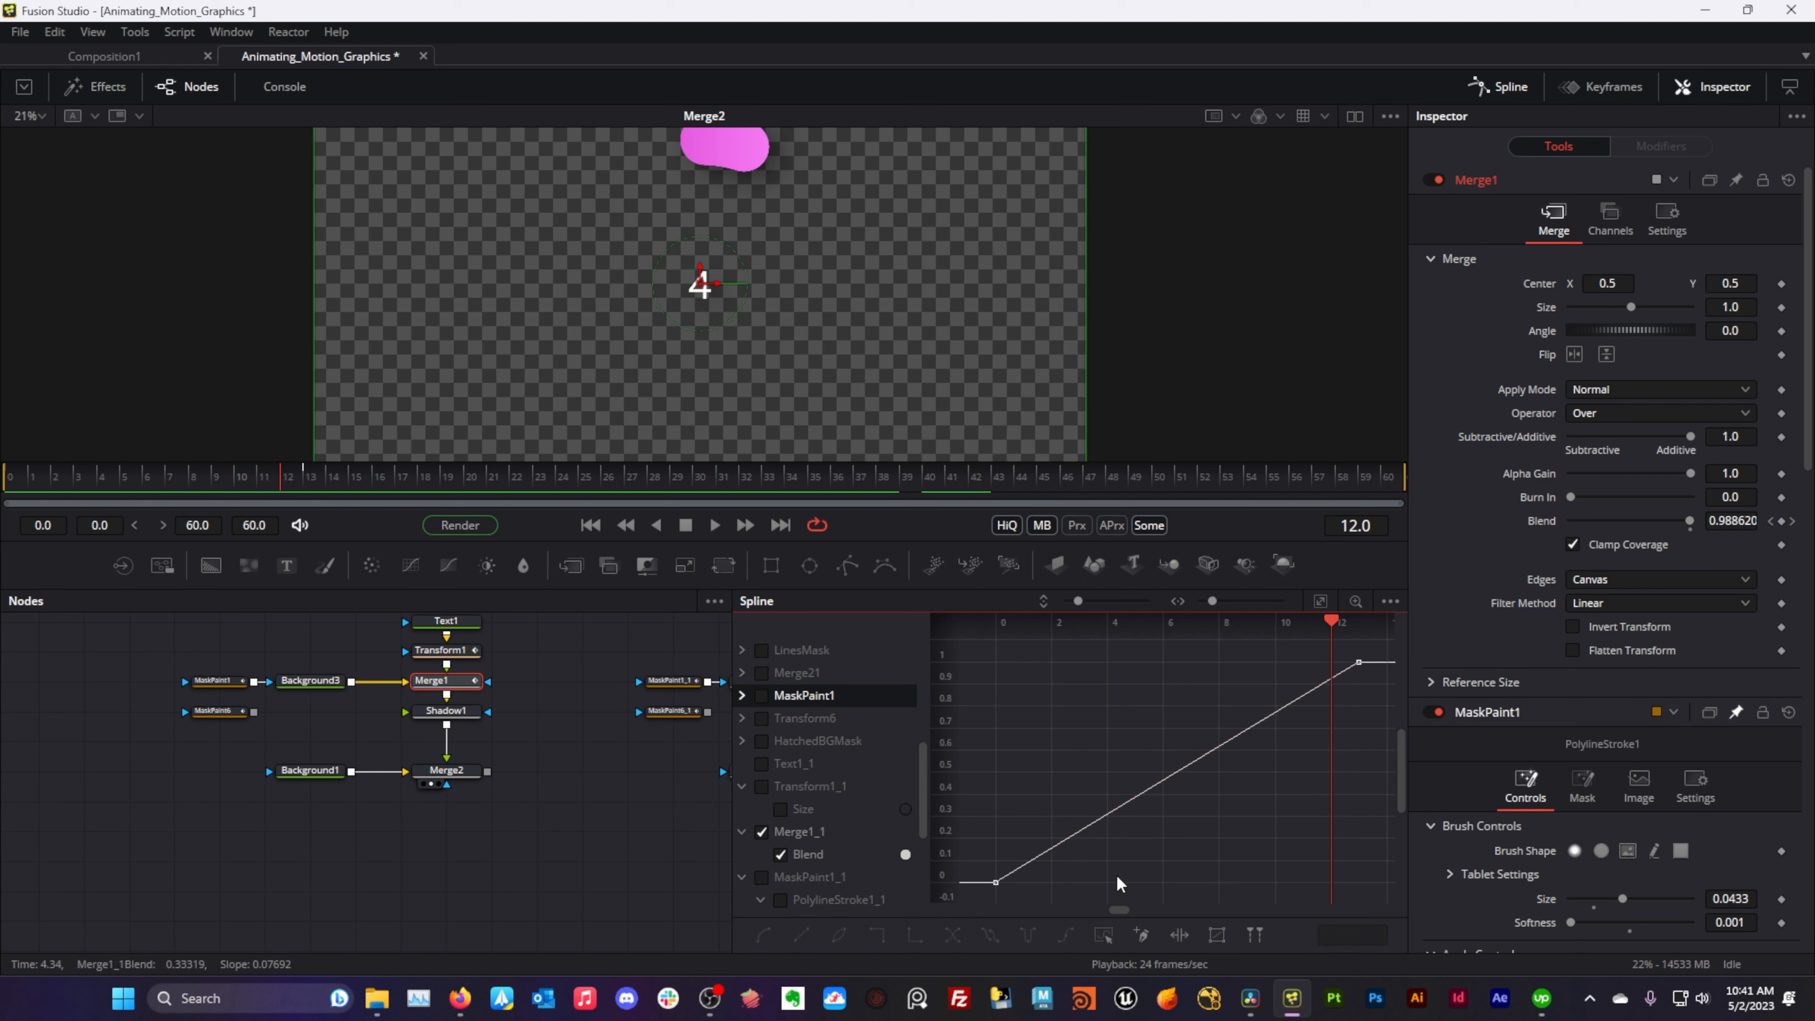
scroll(1109, 854, "down", 3)
scroll(1109, 854, "up", 3)
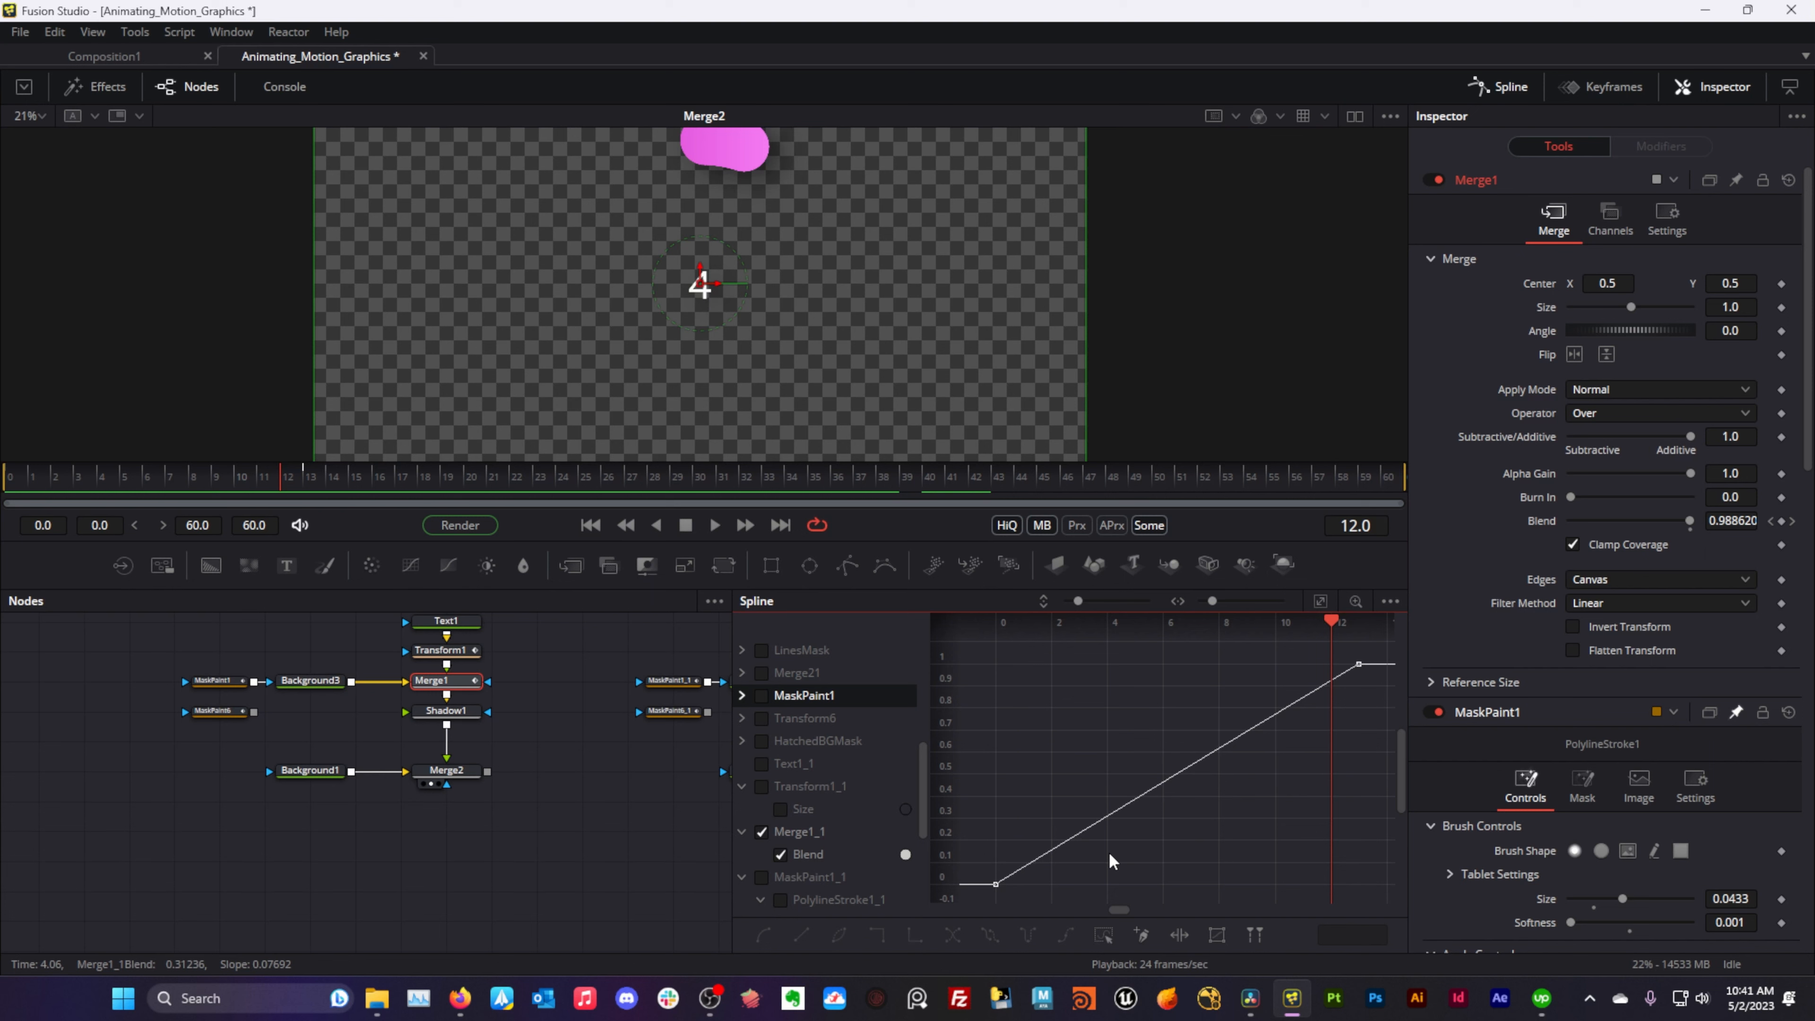
left_click_drag(1192, 838, 1186, 840)
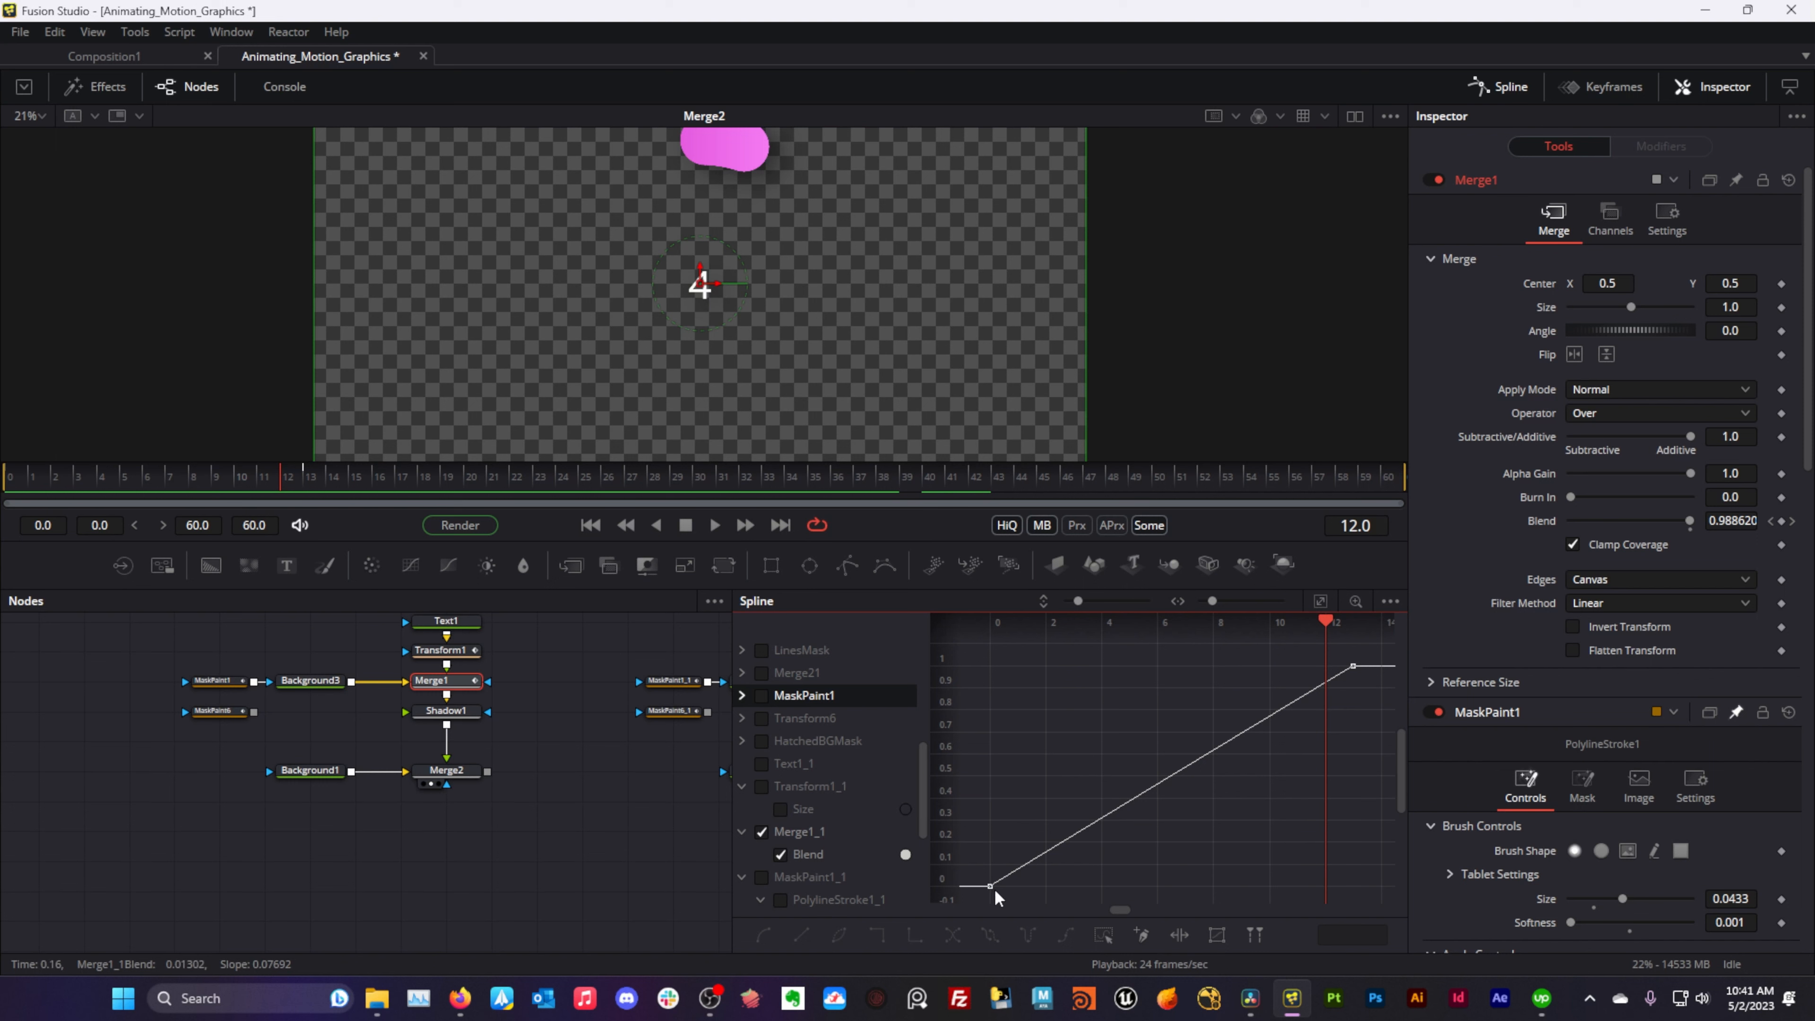
left_click_drag(1323, 621, 1000, 820)
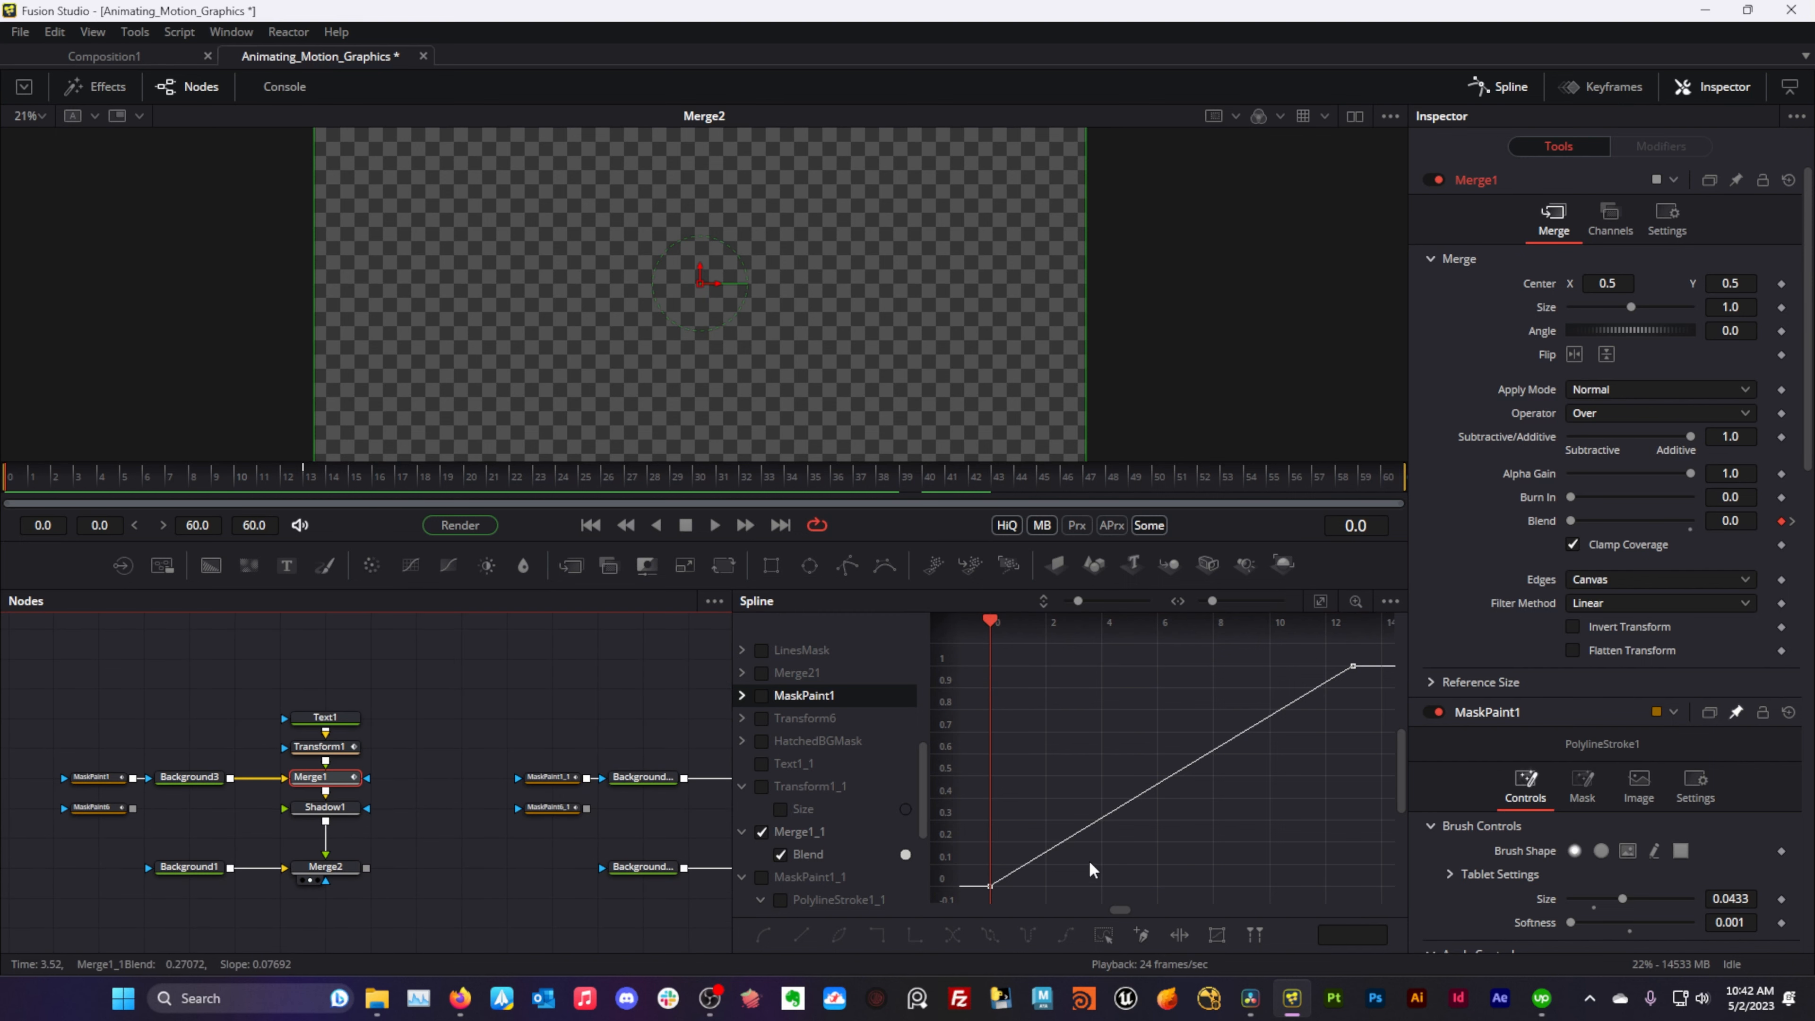
- Smooth the Blend keyframes at frames 0 and 13, and scrub to frame 13 to check the eased fade
left_click(987, 889)
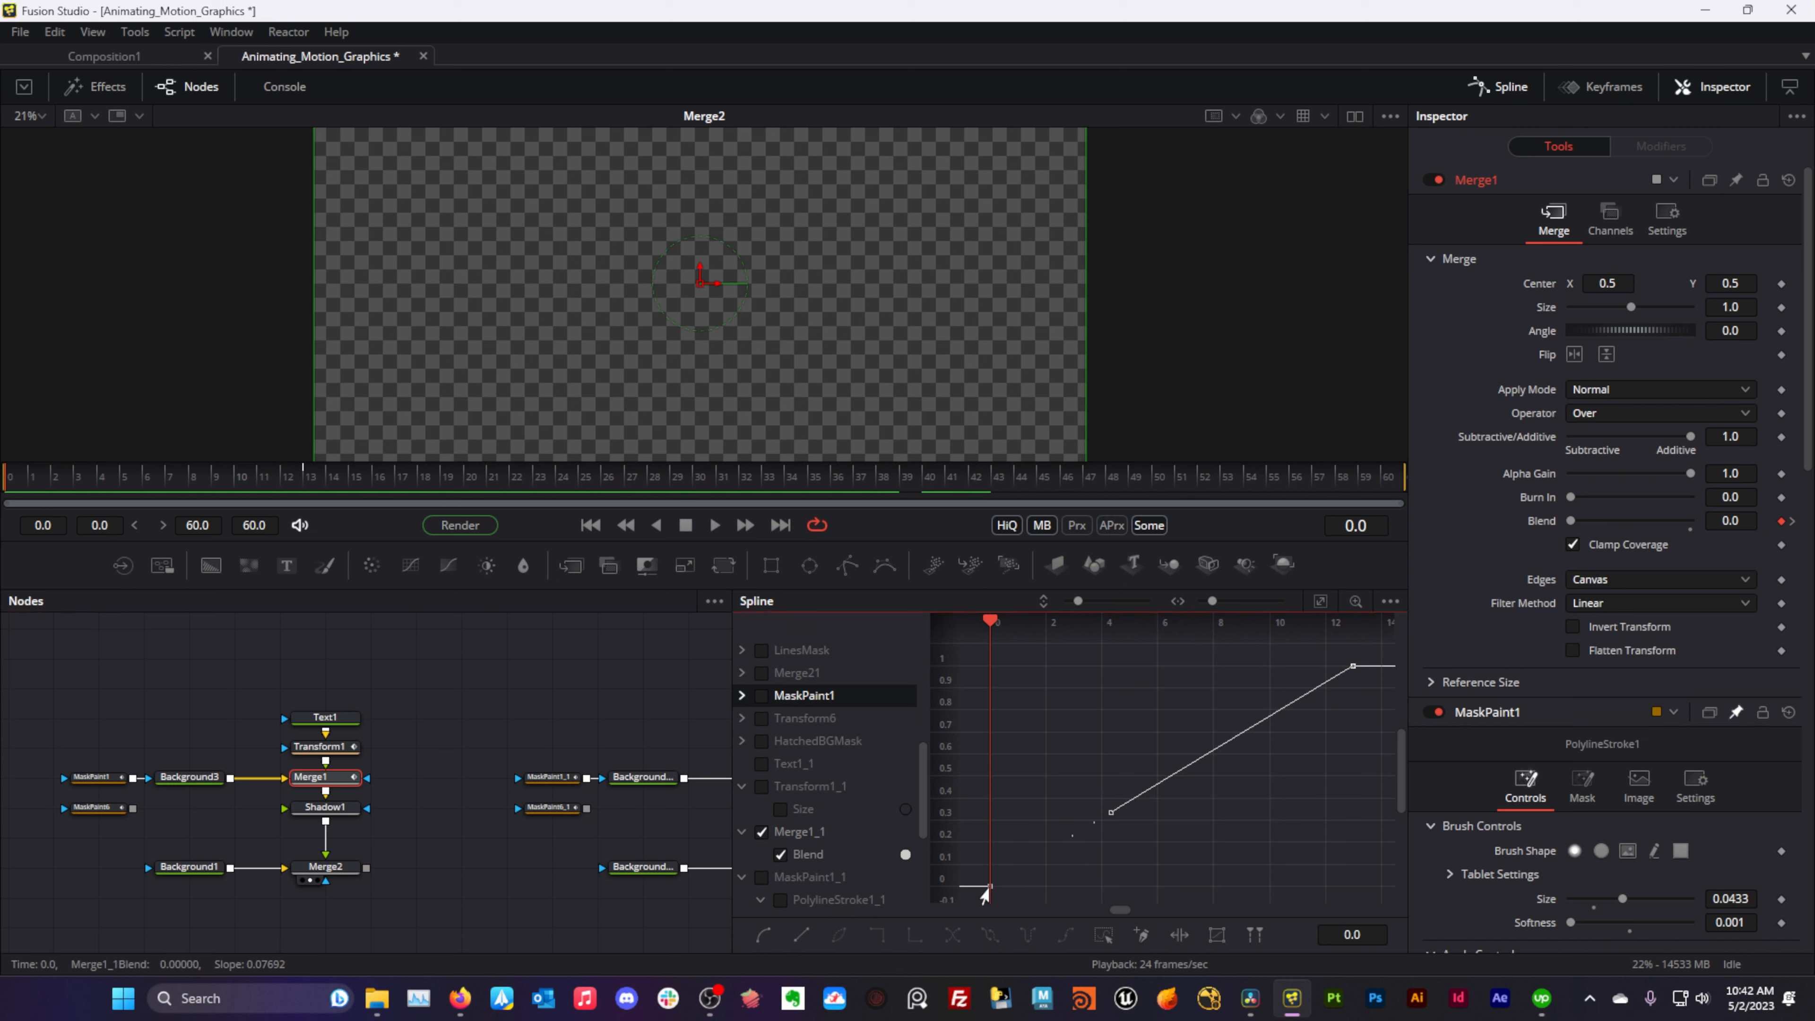
left_click(772, 933)
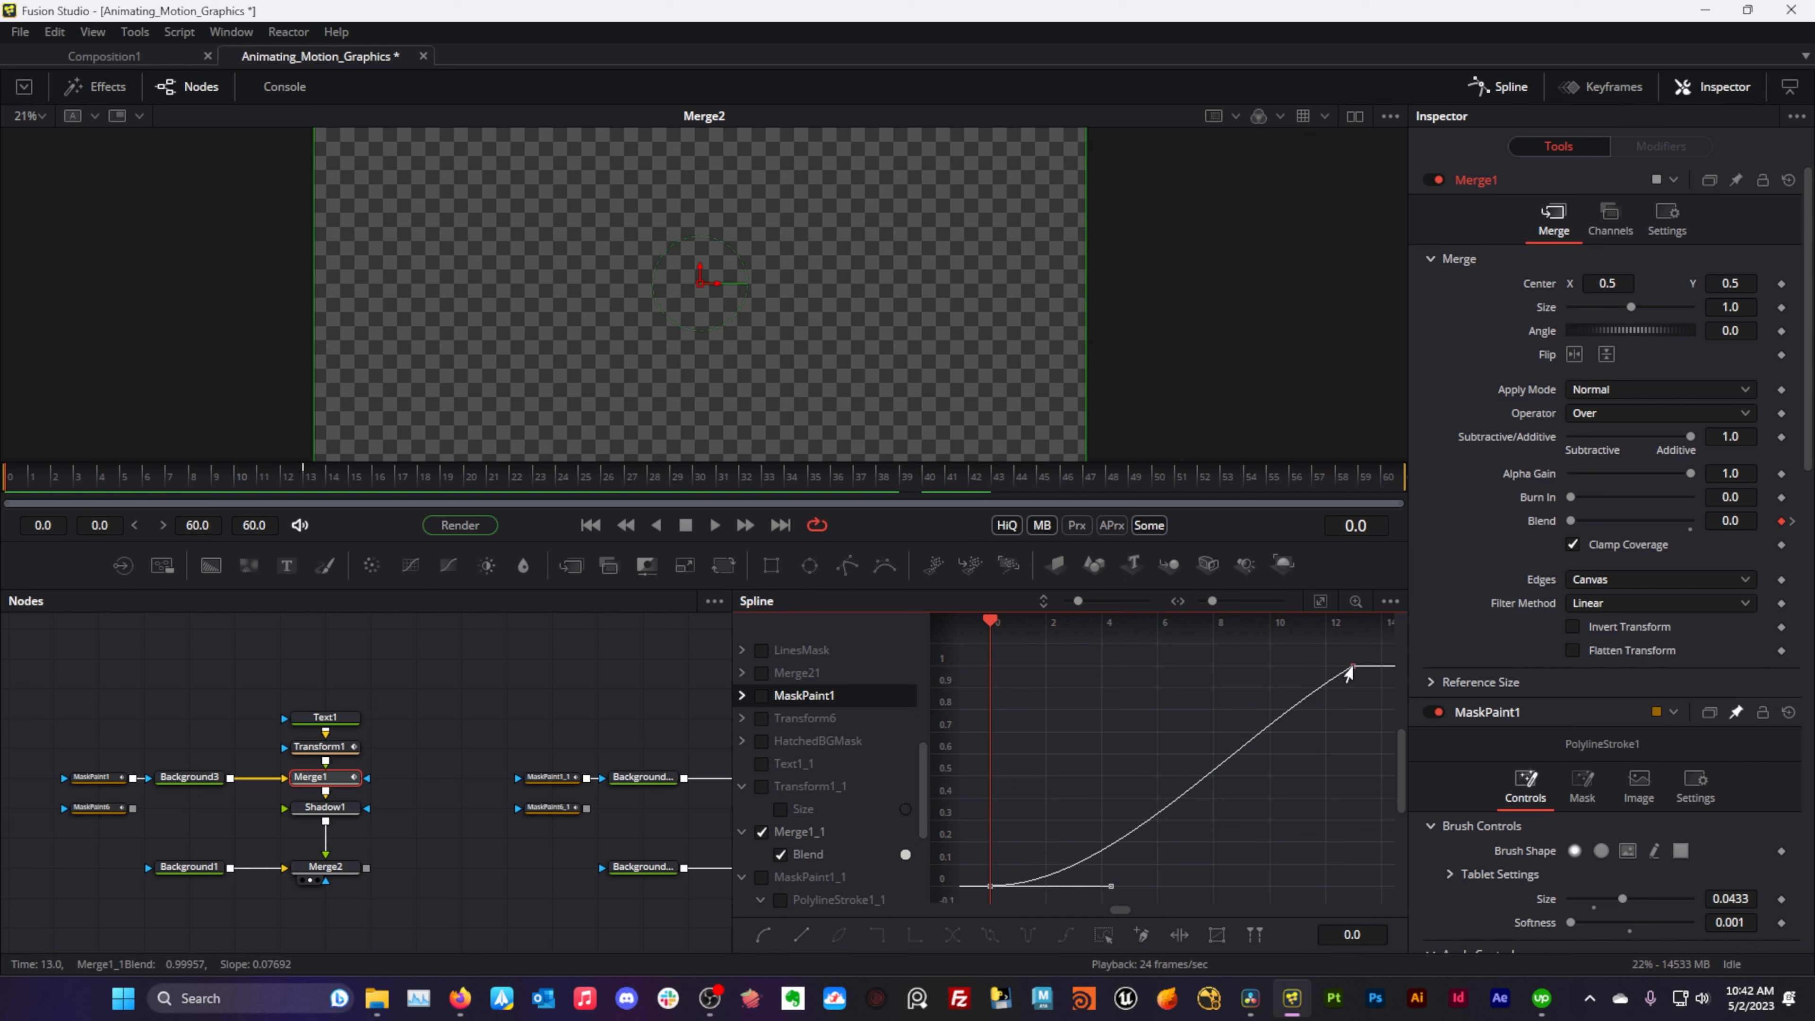
left_click(1352, 666)
left_click(764, 933)
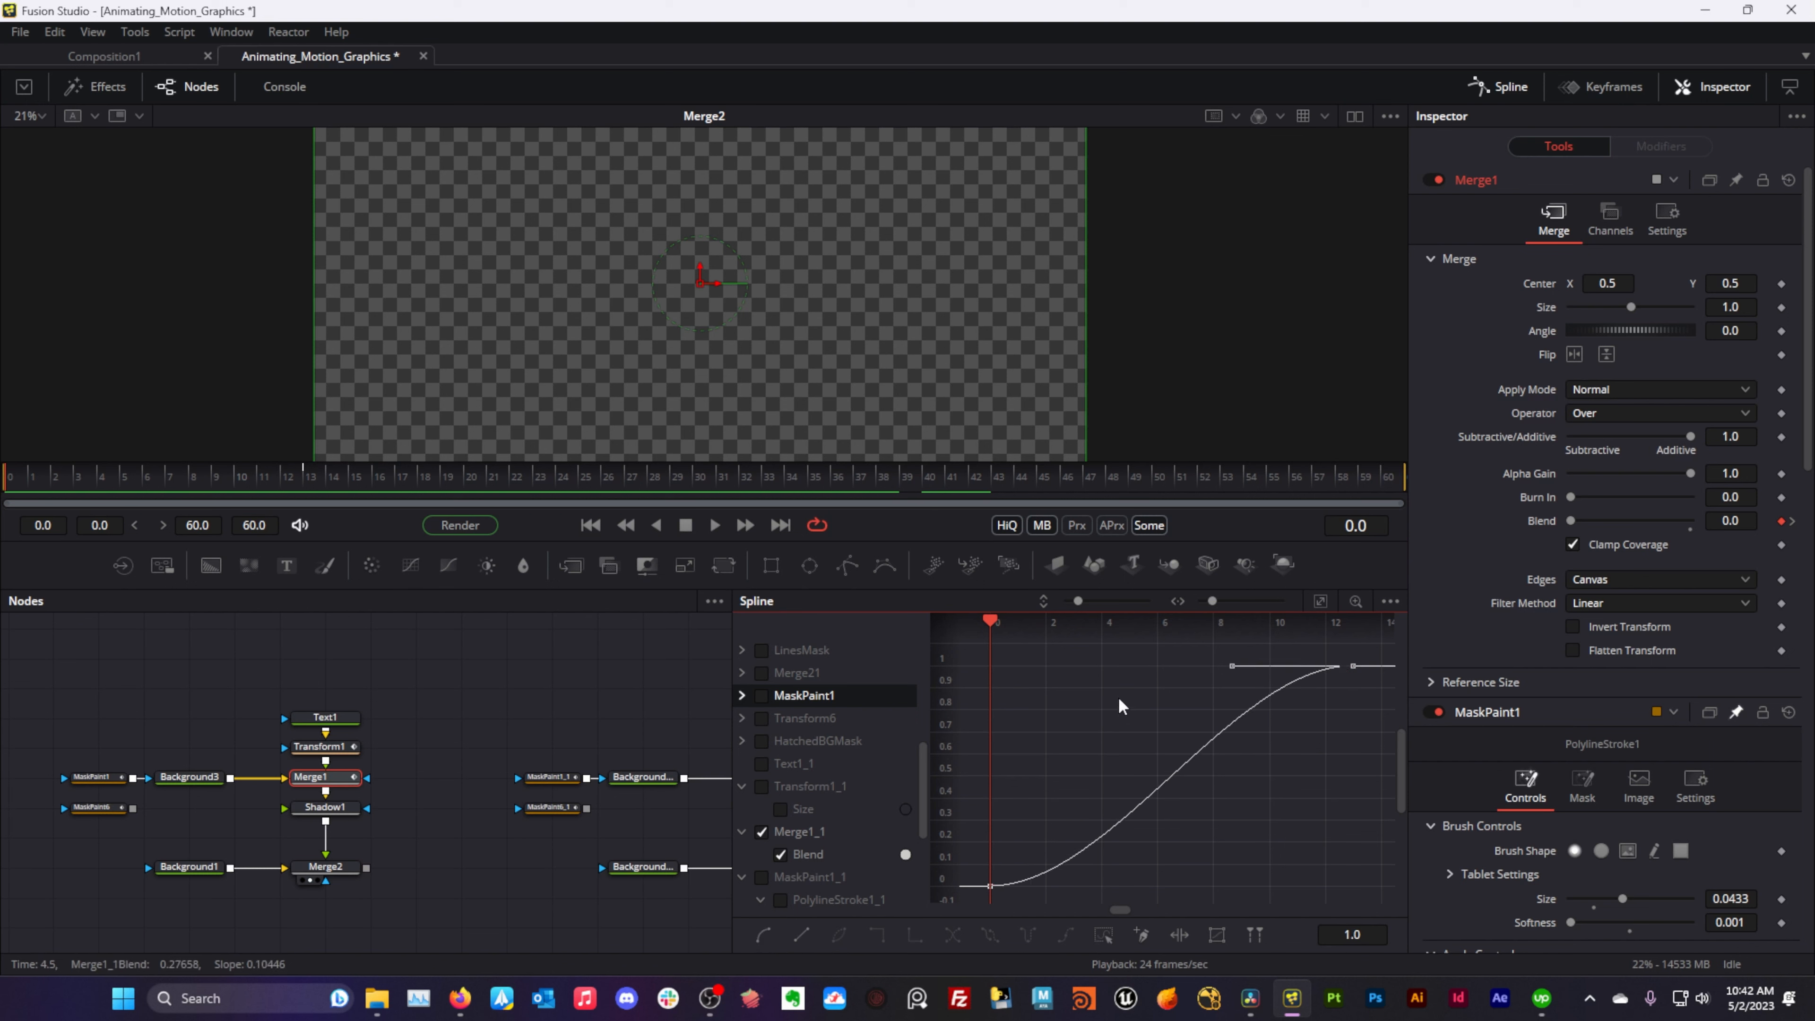
left_click_drag(992, 622, 1070, 642)
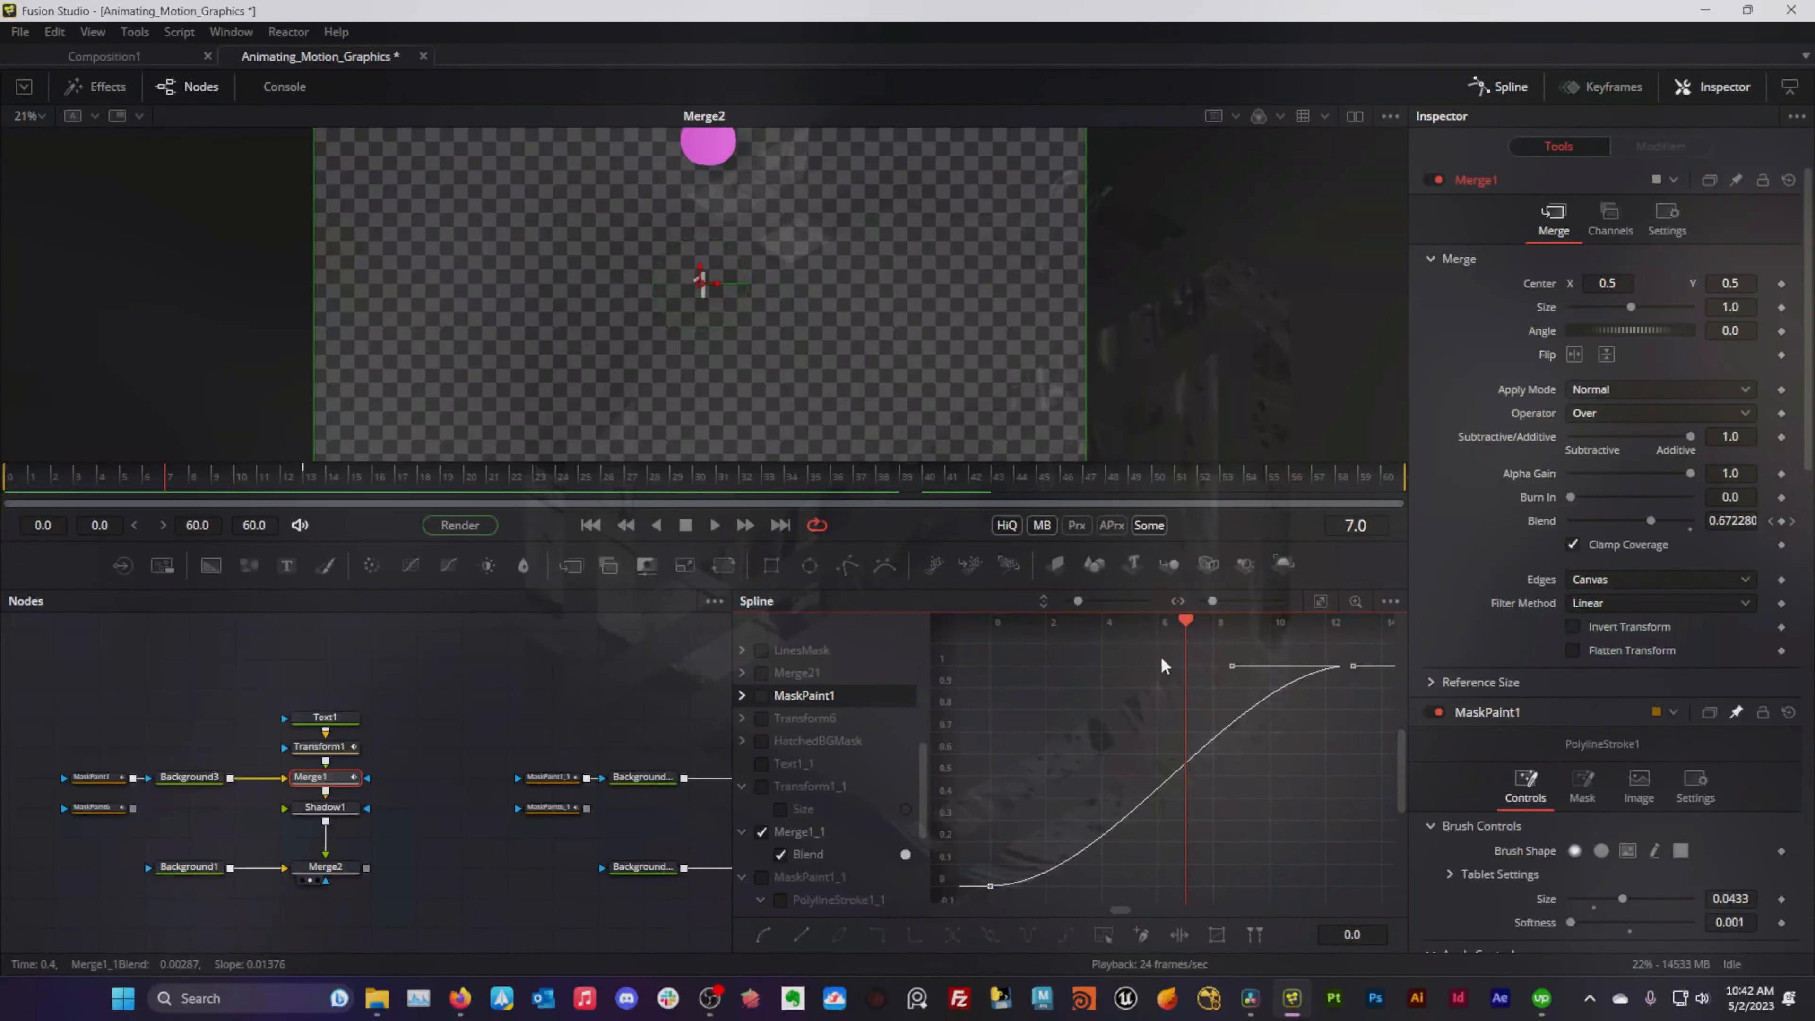
left_click_drag(1179, 656, 1350, 672)
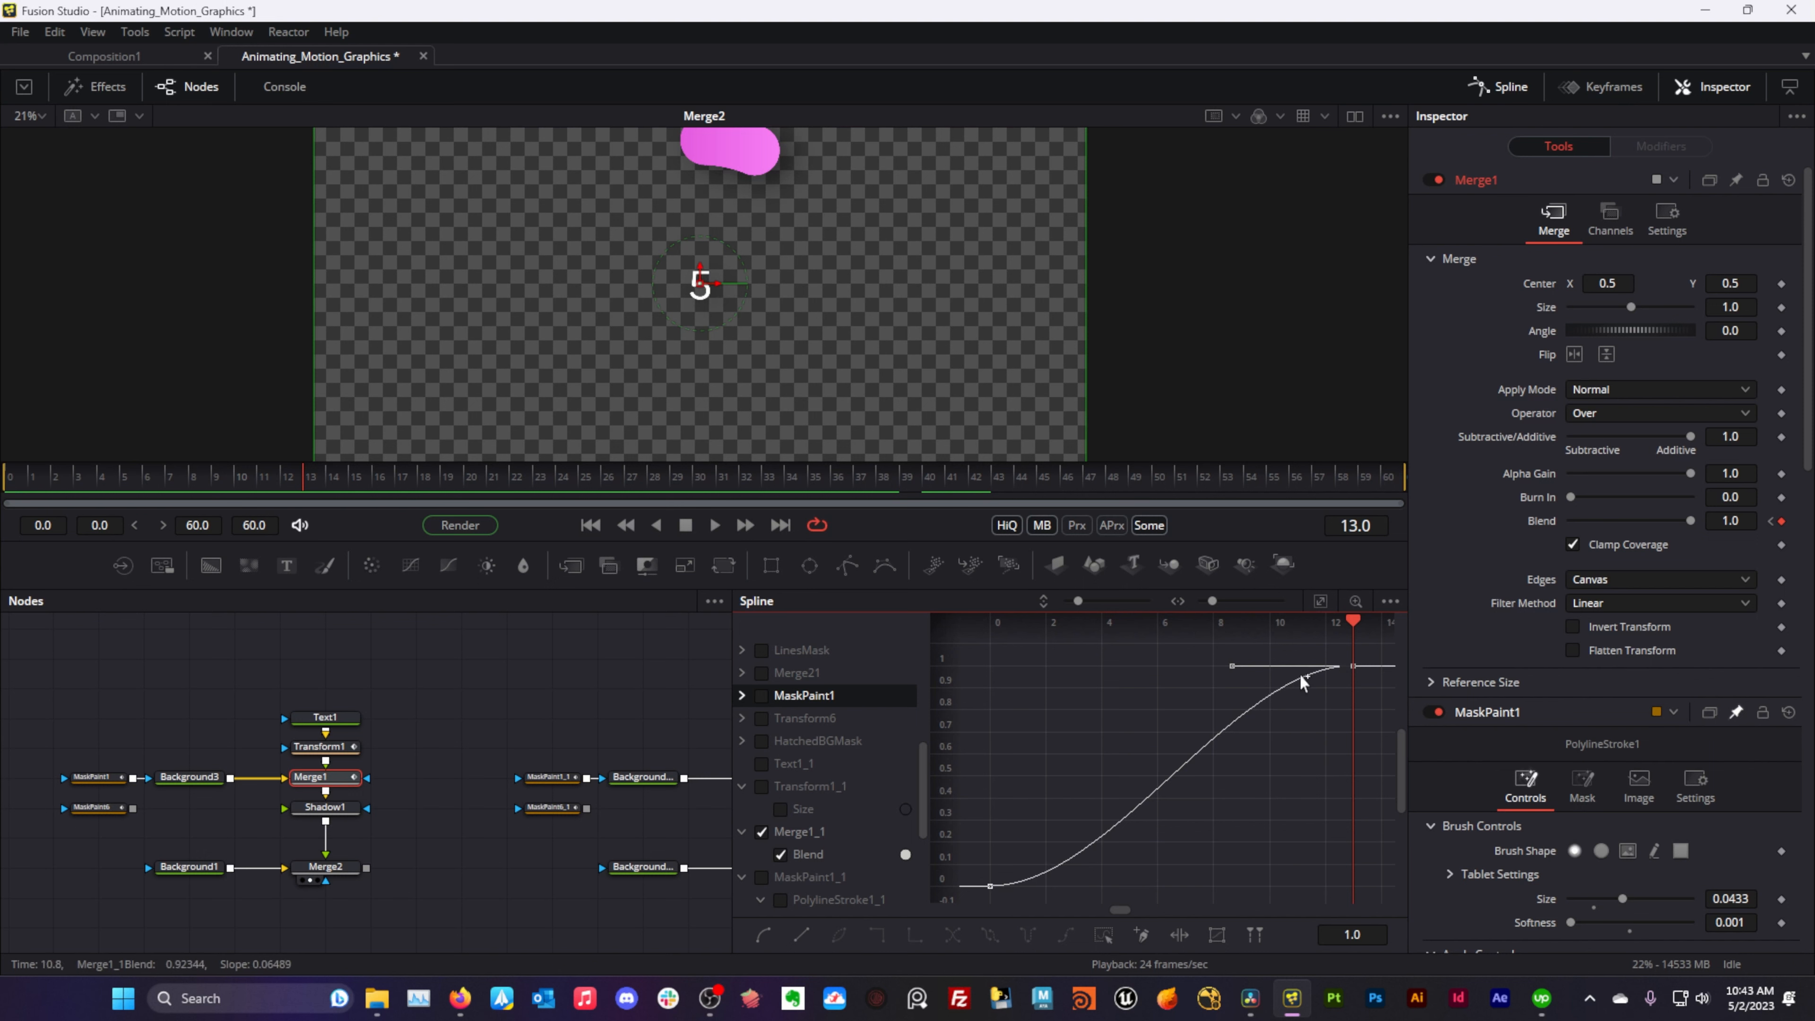
- Raise the incoming handle of the frame 13 Blend keyframe to try an overshoot, and return it level with the keyframe
mouse_move(1232, 666)
left_mouse_down()
mouse_move(1206, 672)
mouse_move(1211, 648)
left_mouse_up()
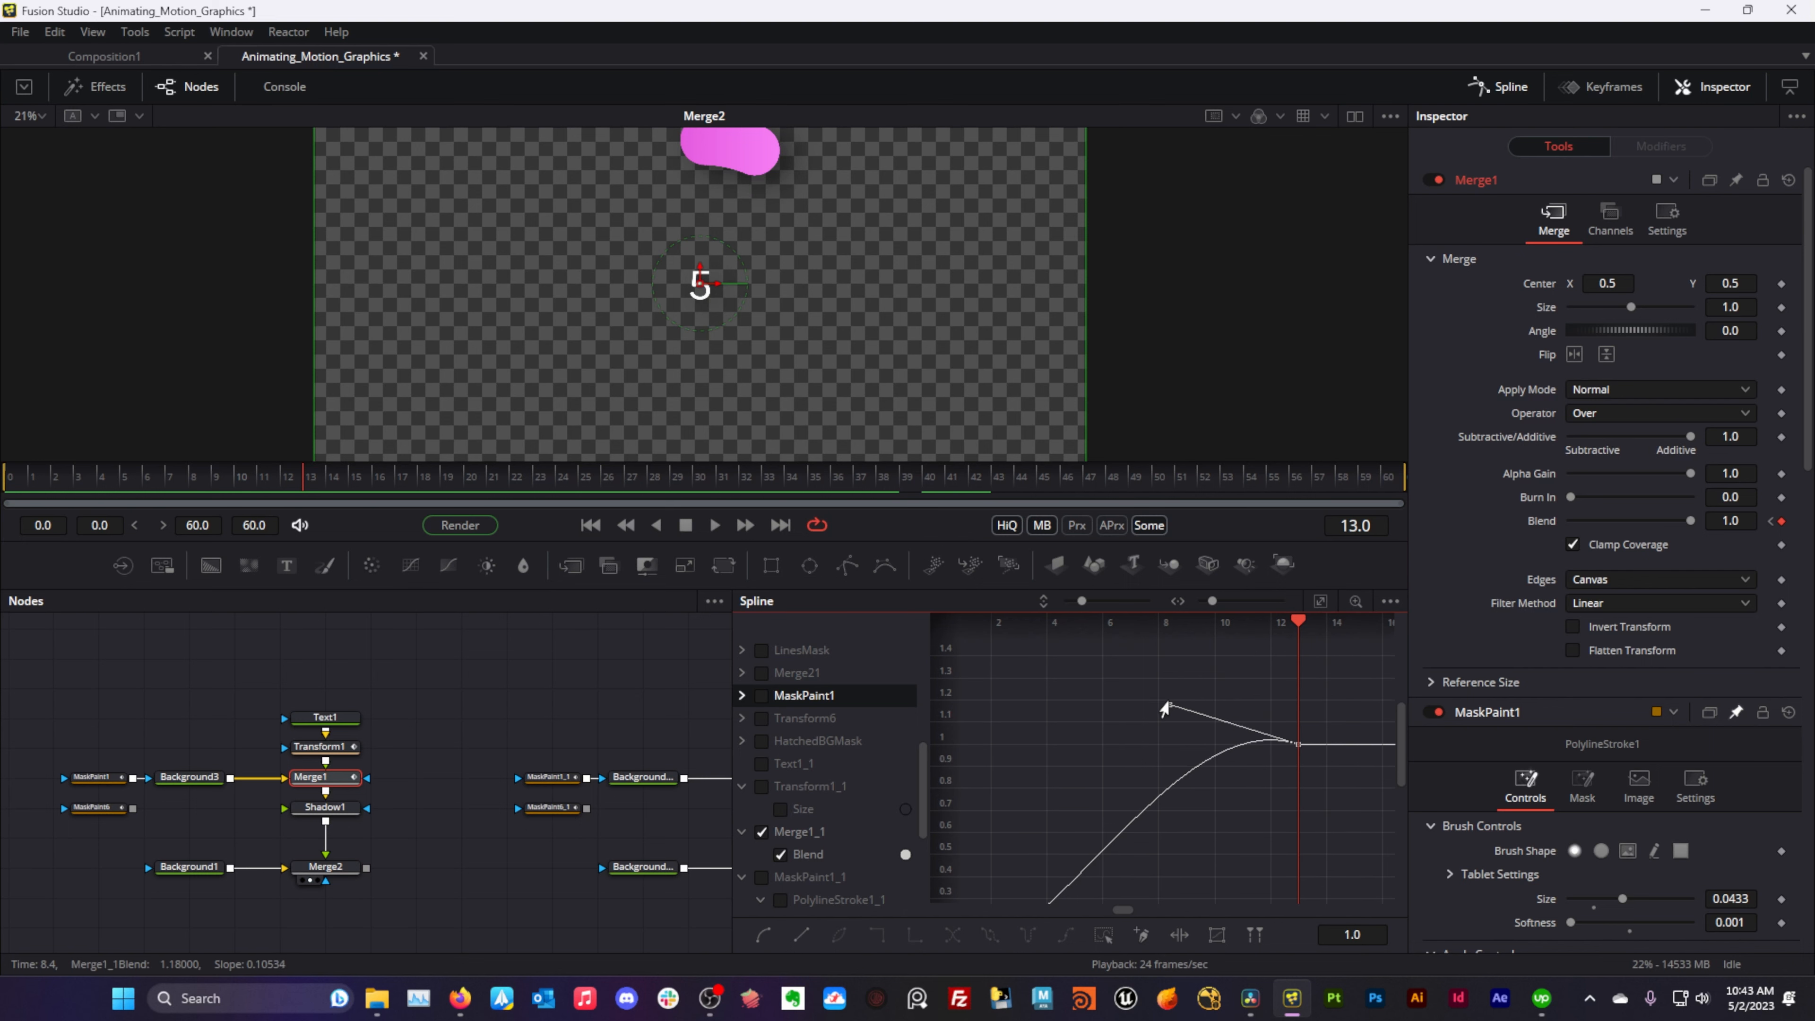
left_click_drag(1169, 709, 1169, 706)
left_click_drag(1170, 744, 1199, 653)
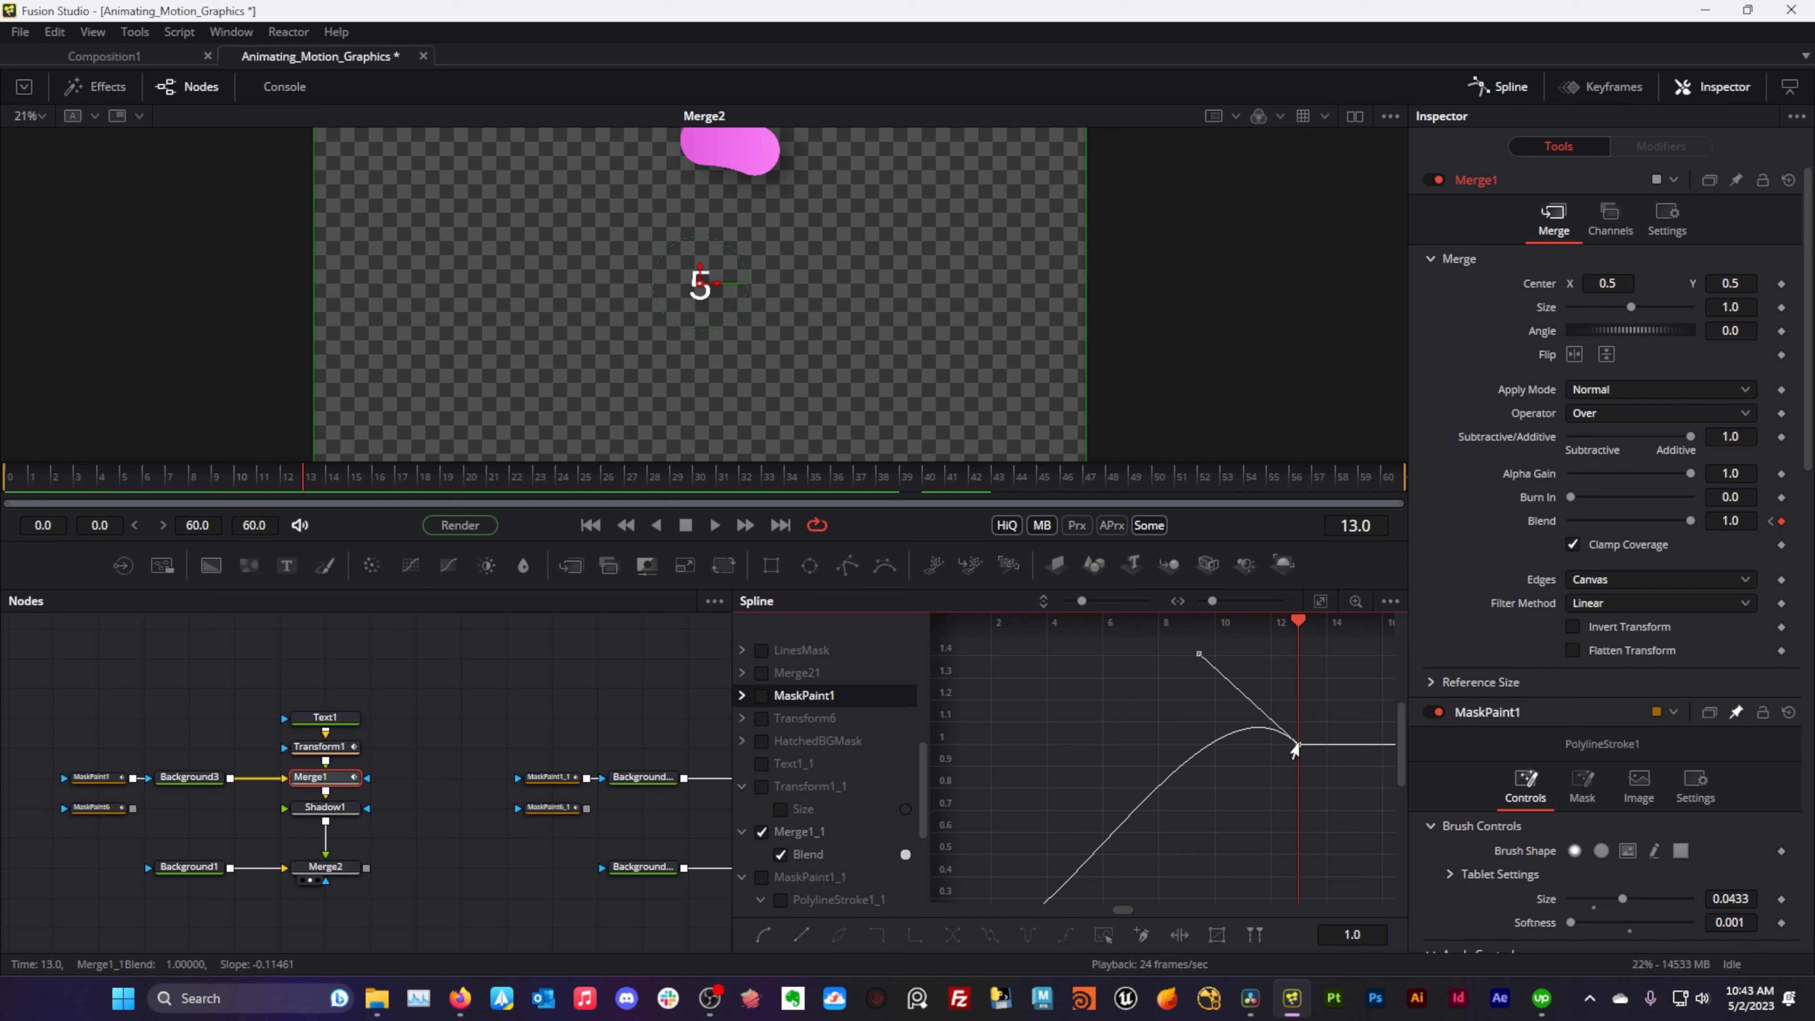
mouse_move(1214, 811)
left_mouse_down()
mouse_move(1207, 776)
mouse_move(1192, 809)
left_mouse_up()
left_click_drag(1187, 651, 1176, 744)
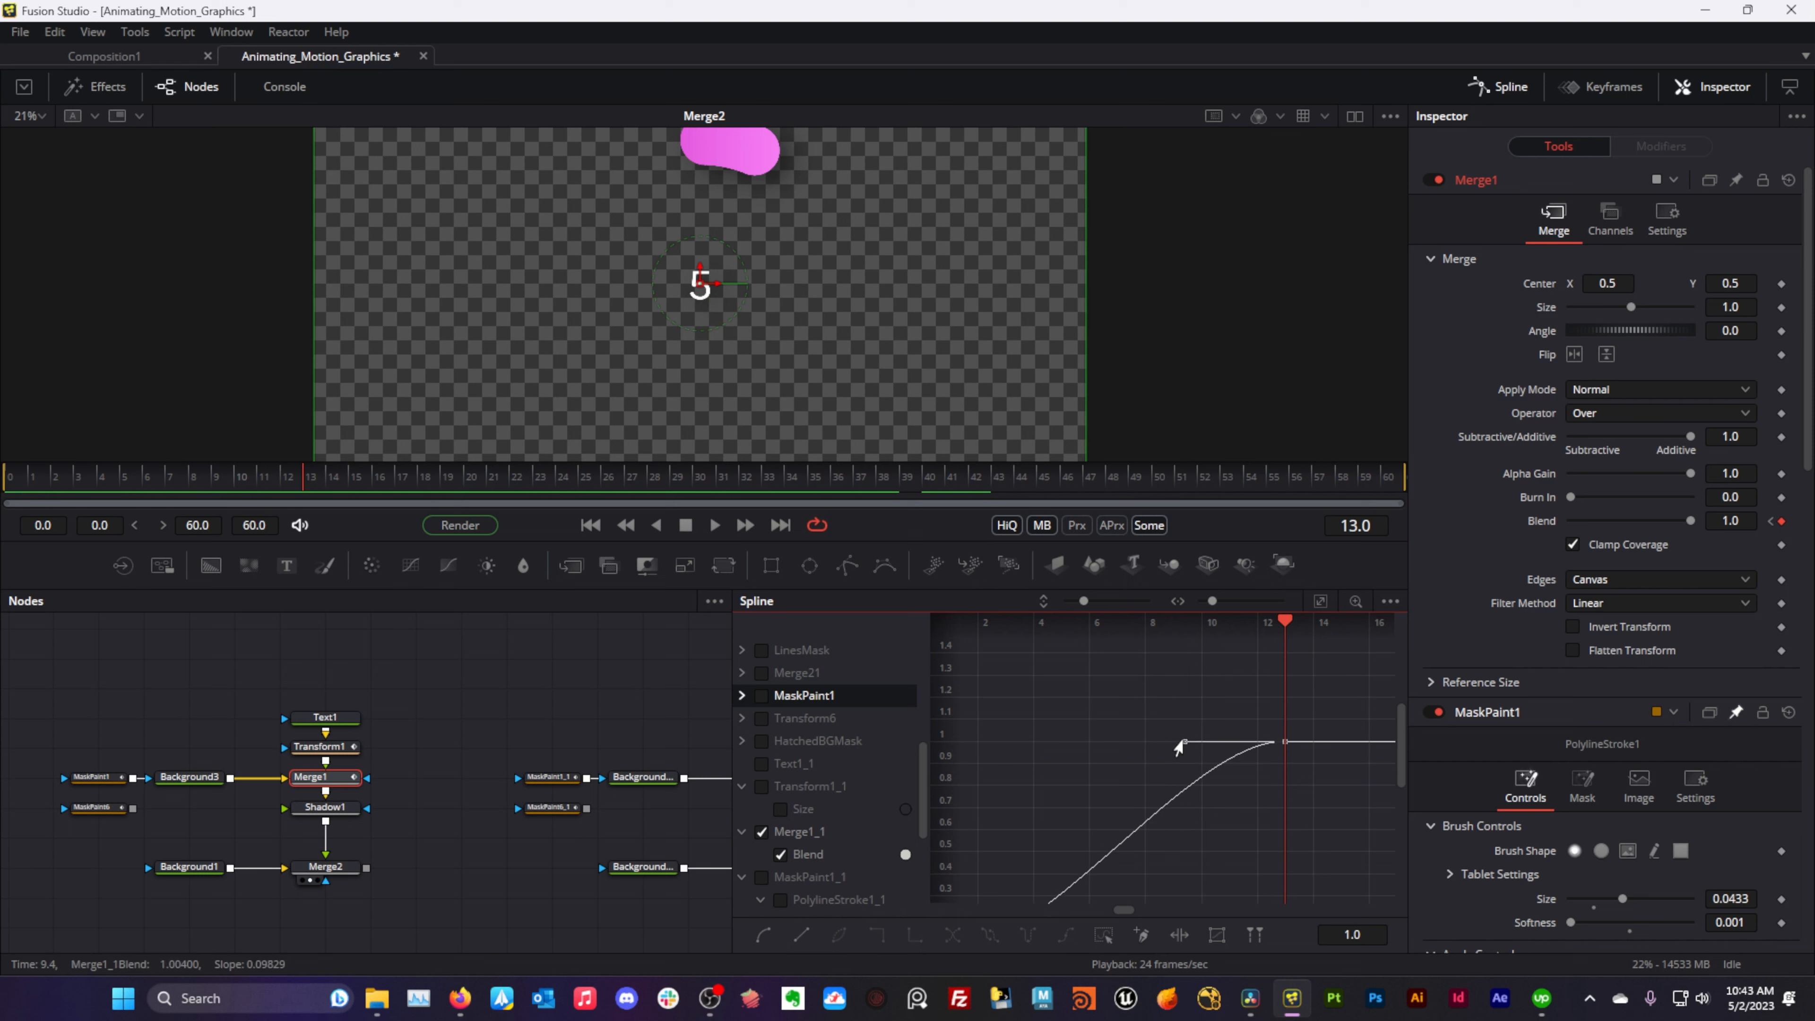
scroll(1220, 833, "down", 4)
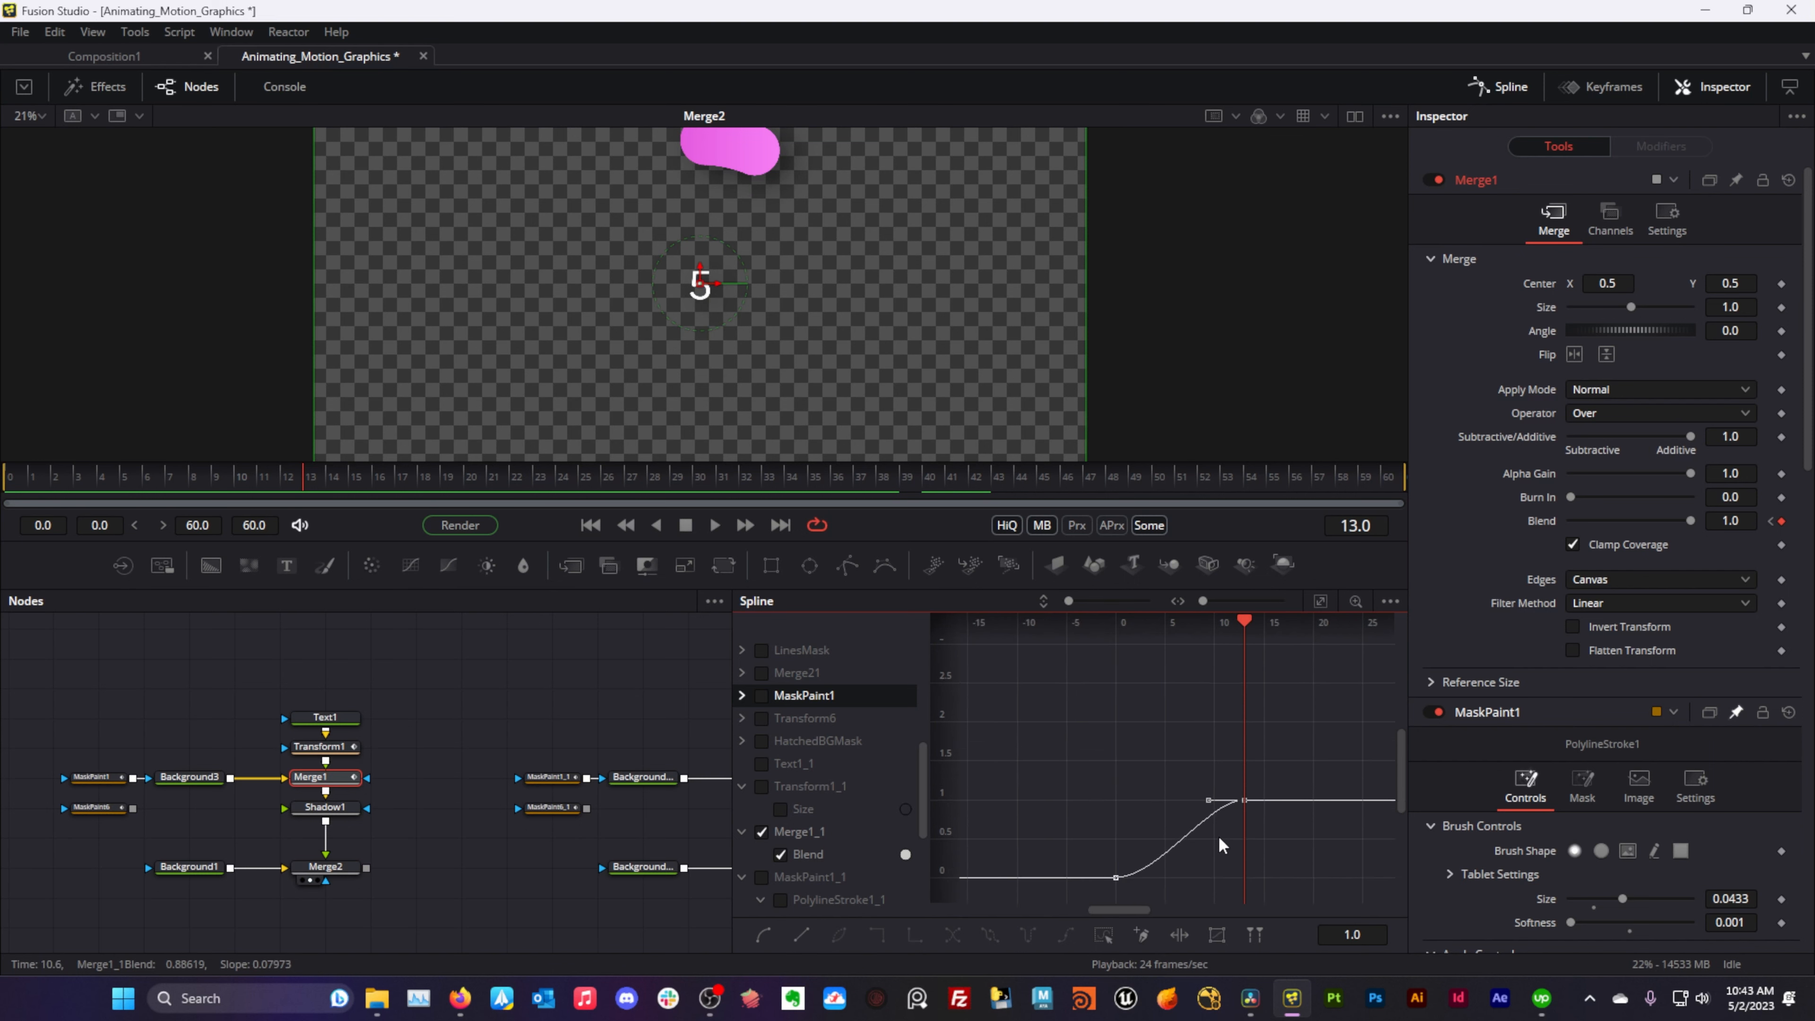
- Select both Merge1_1 Blend keyframes in the spline graph and smooth the curve between them
left_click_drag(1312, 721, 1046, 911)
left_click_drag(1355, 733, 1088, 887)
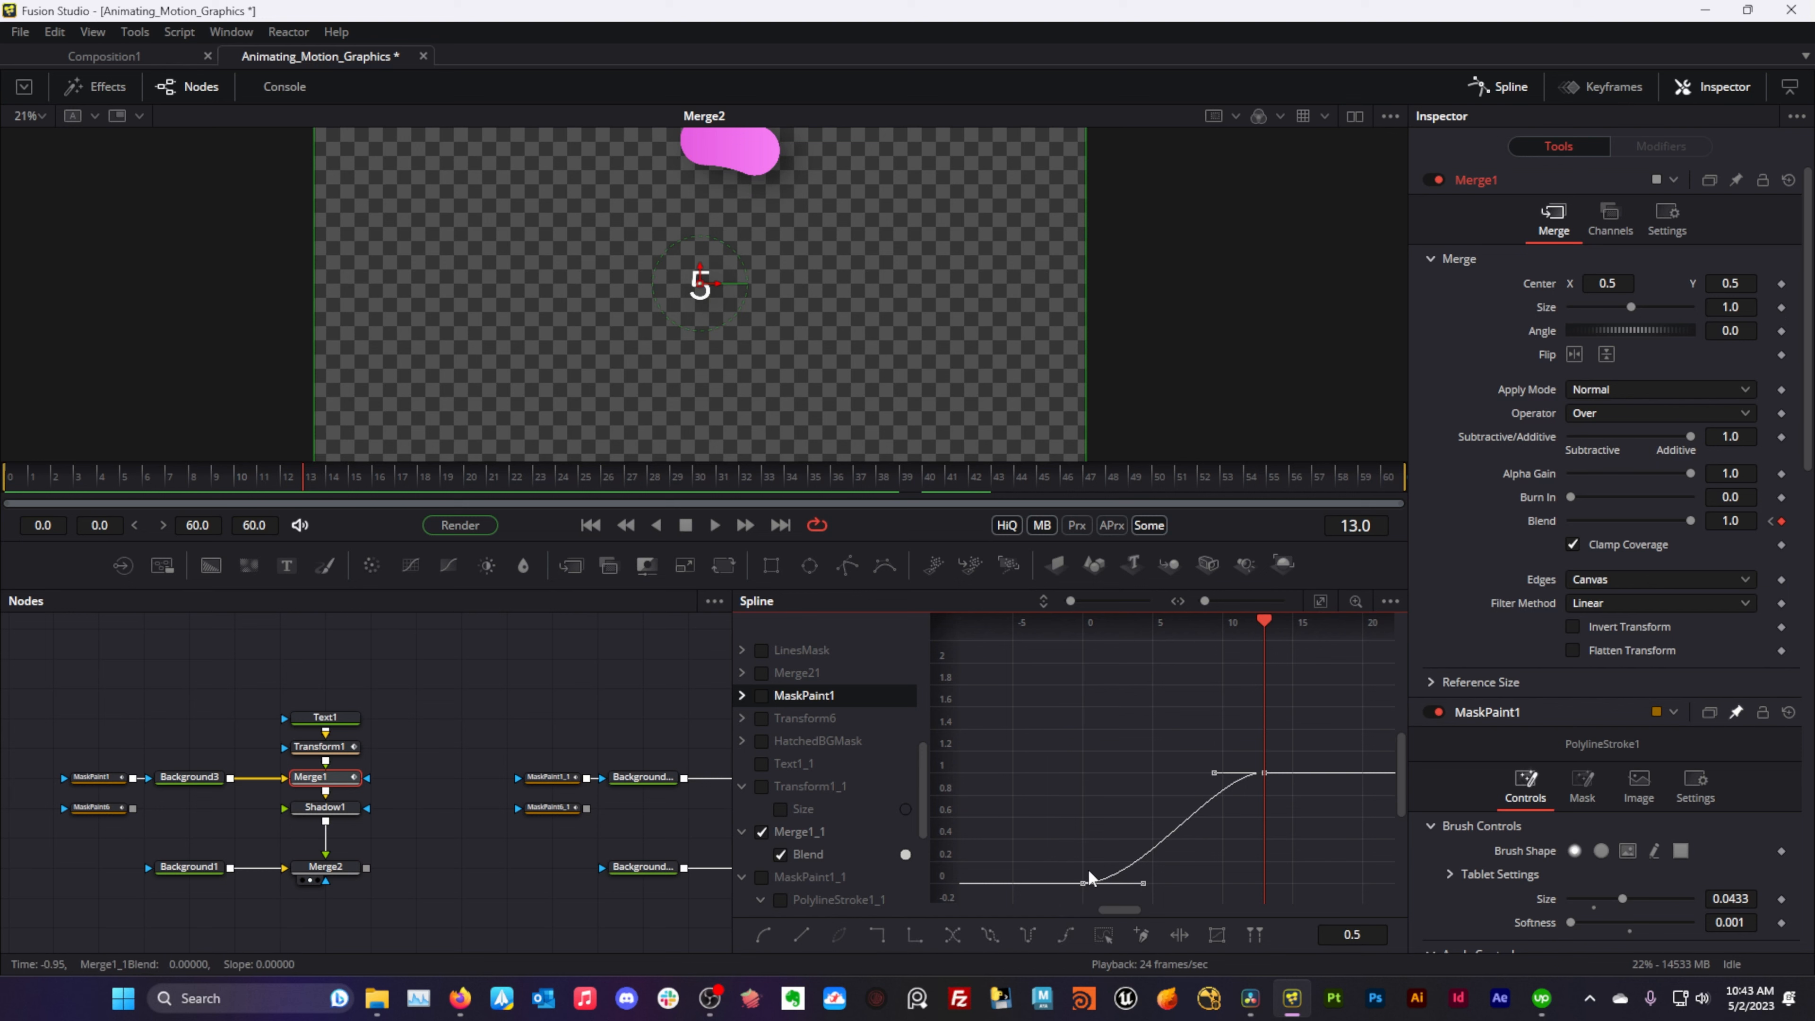
left_click(763, 938)
left_click(1217, 834)
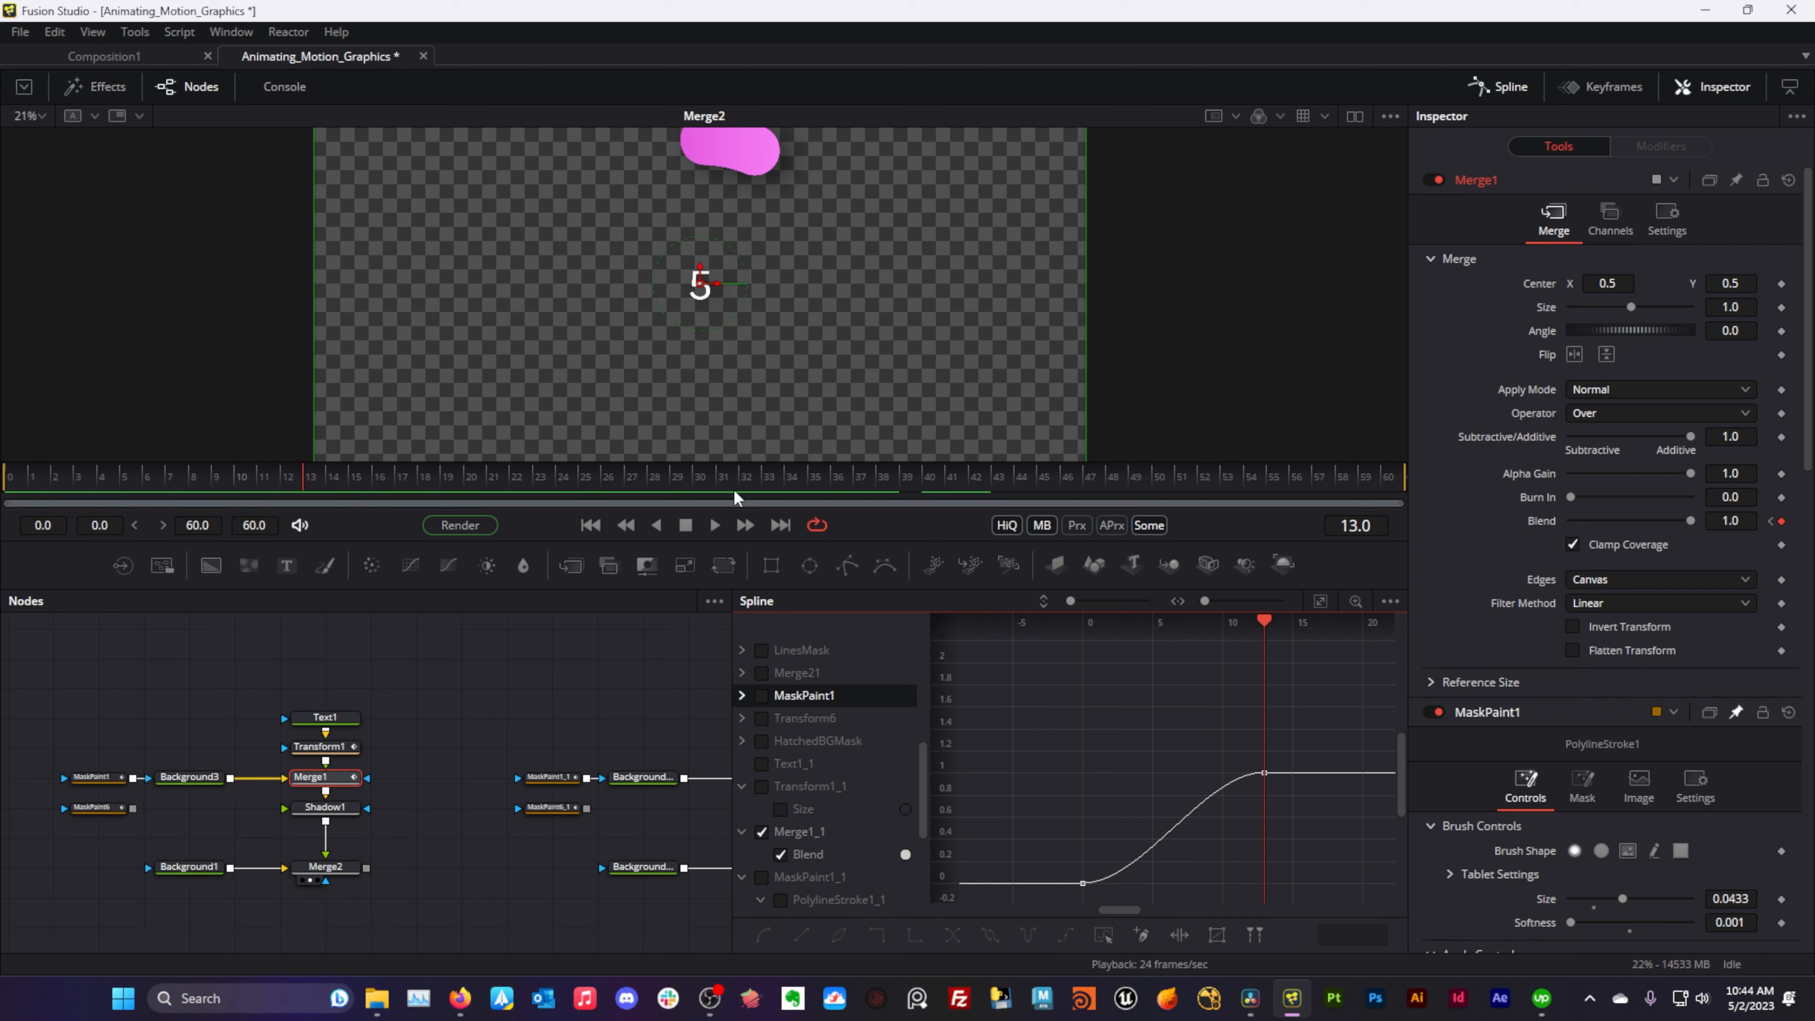
- Display the wave graph's final Merge22 node in the viewer and enlarge the viewer area
scroll(457, 729, "down", 10)
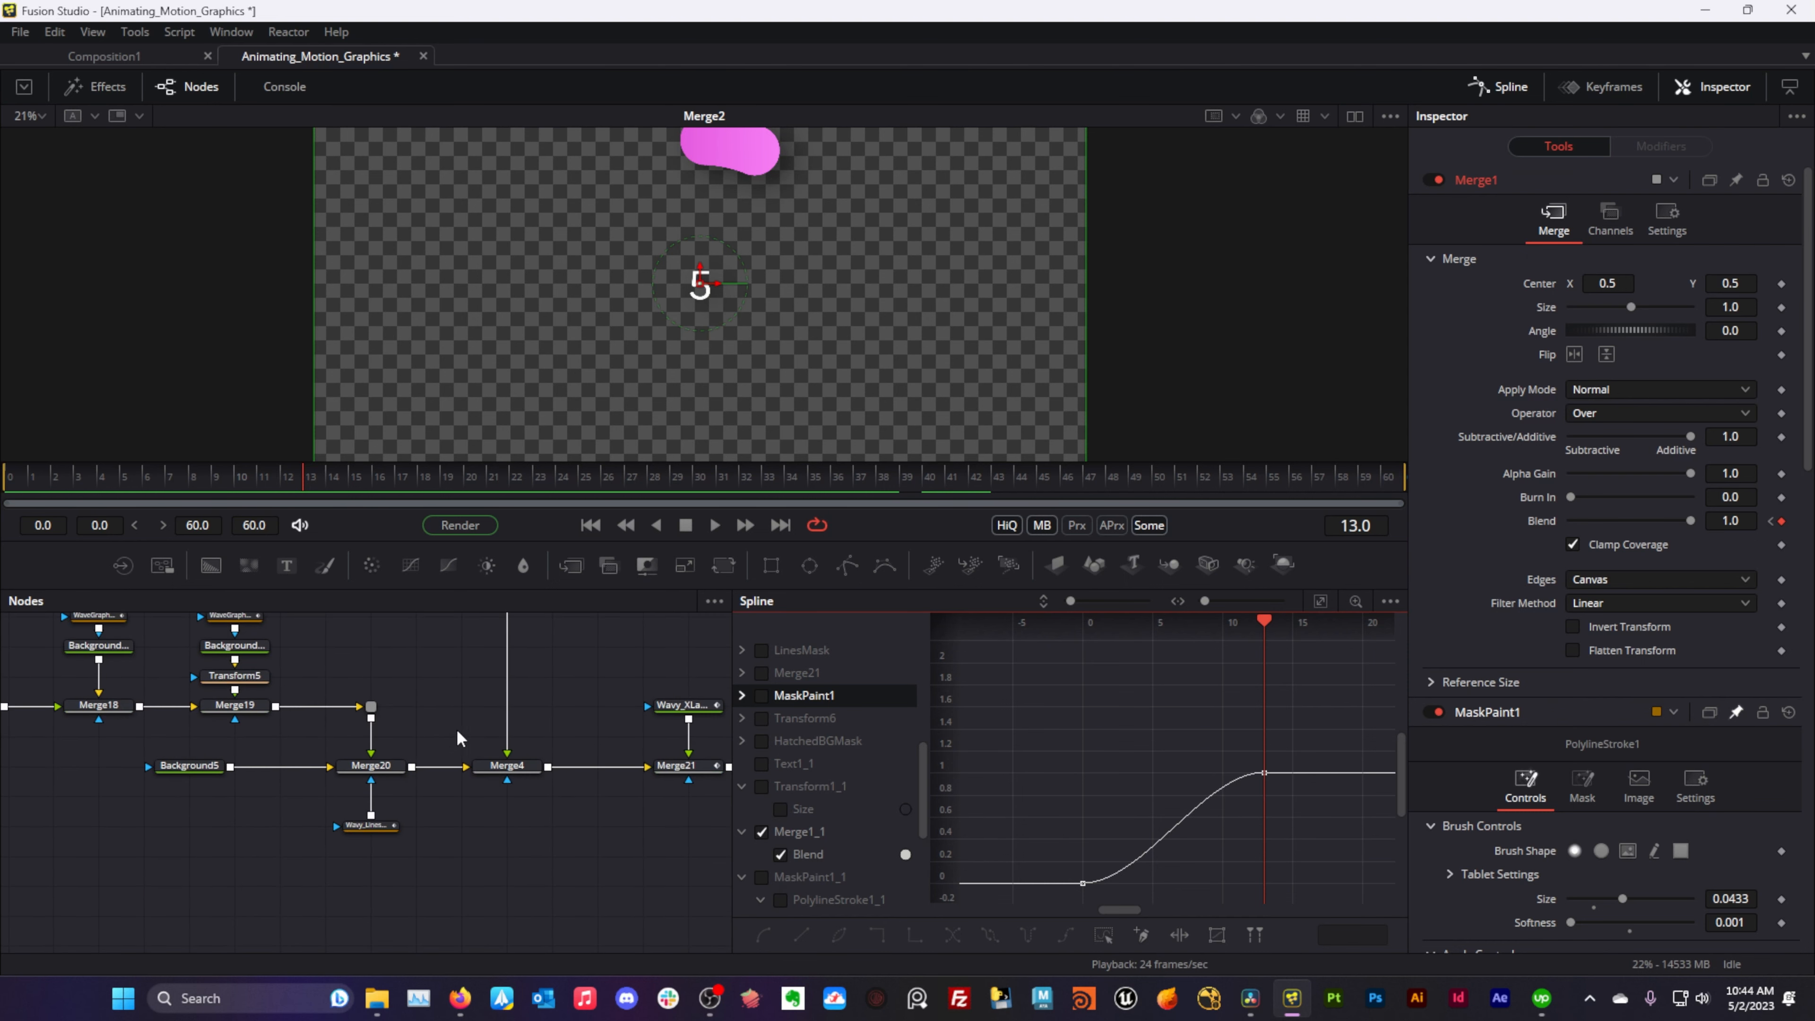
scroll(456, 729, "right", 5)
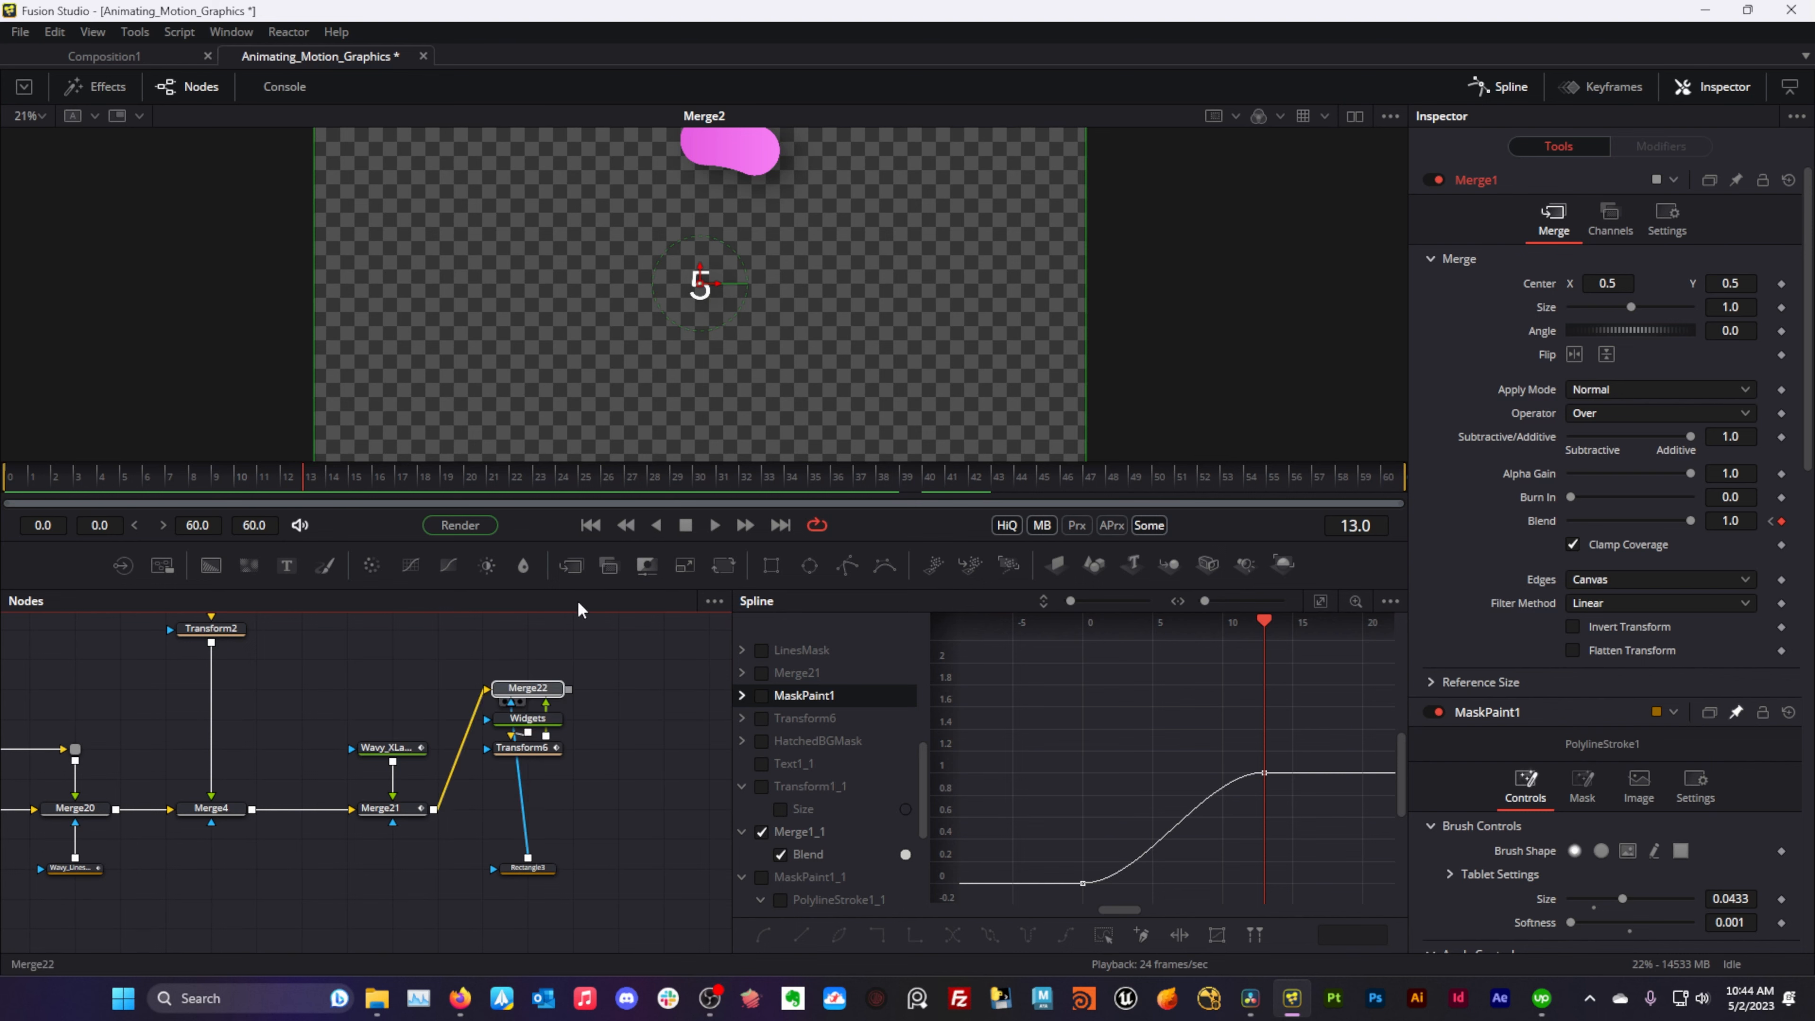
left_click_drag(578, 599, 758, 401)
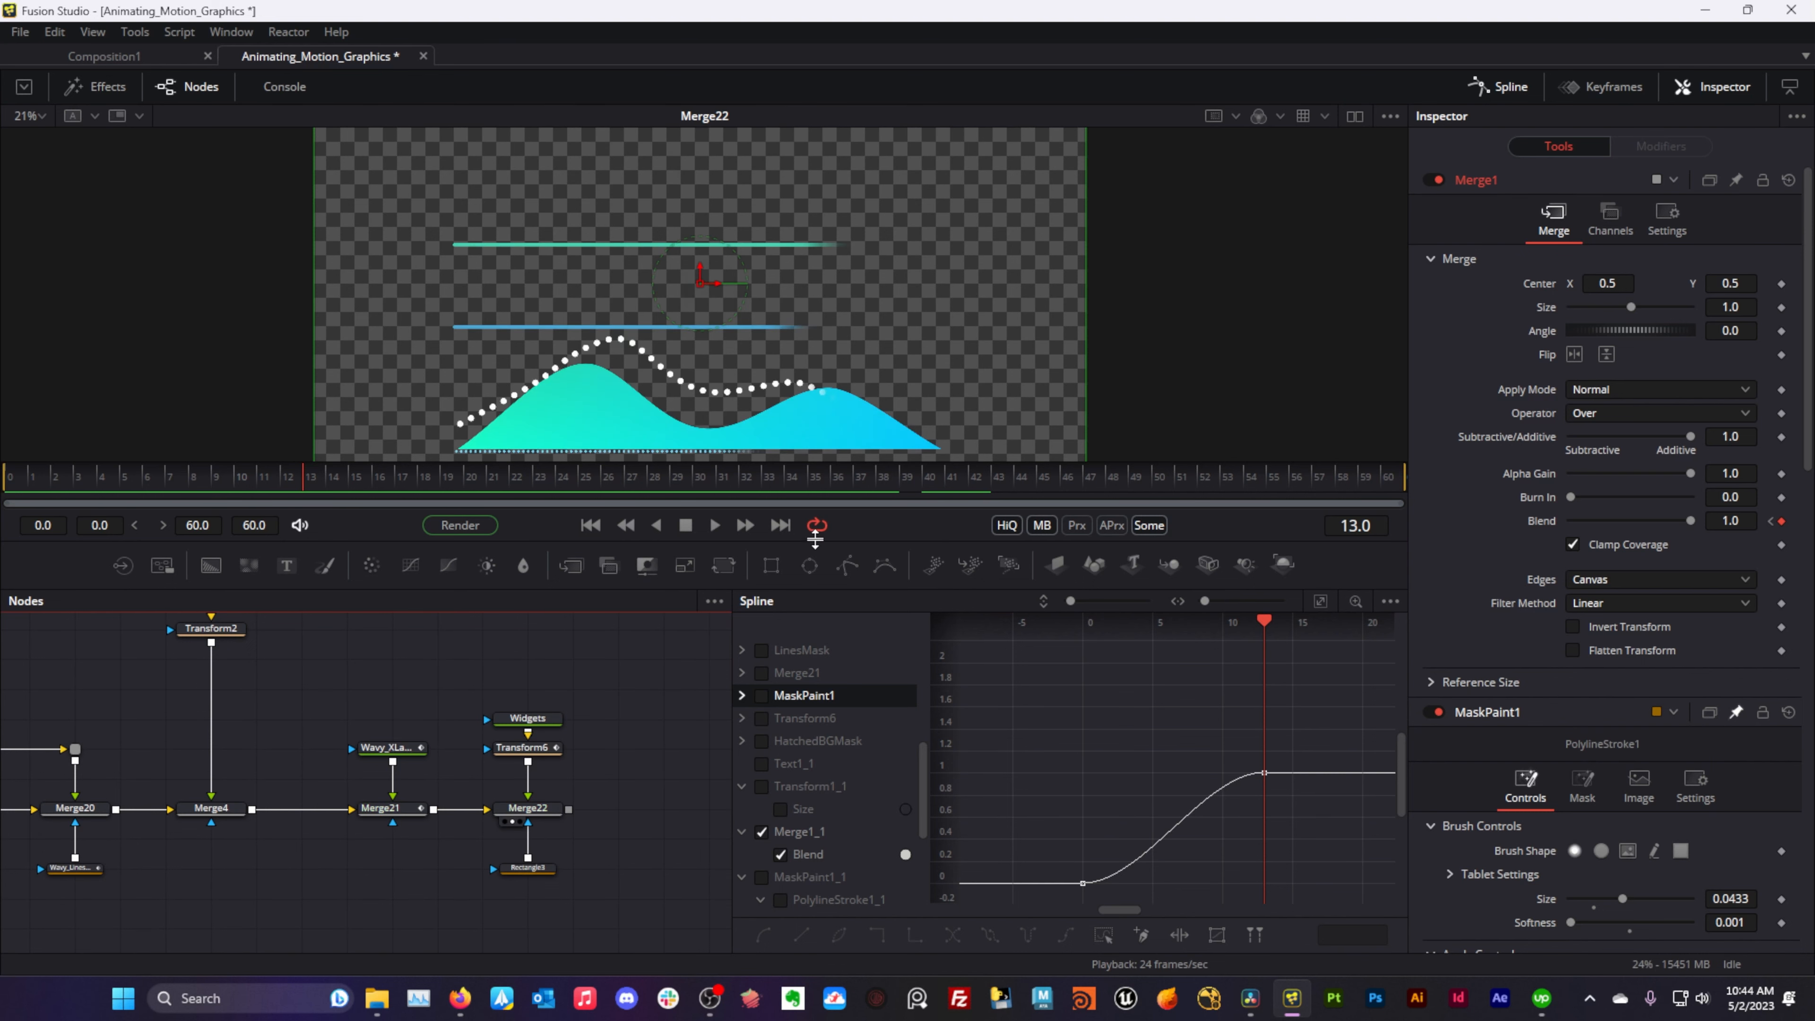
left_click_drag(814, 539, 819, 626)
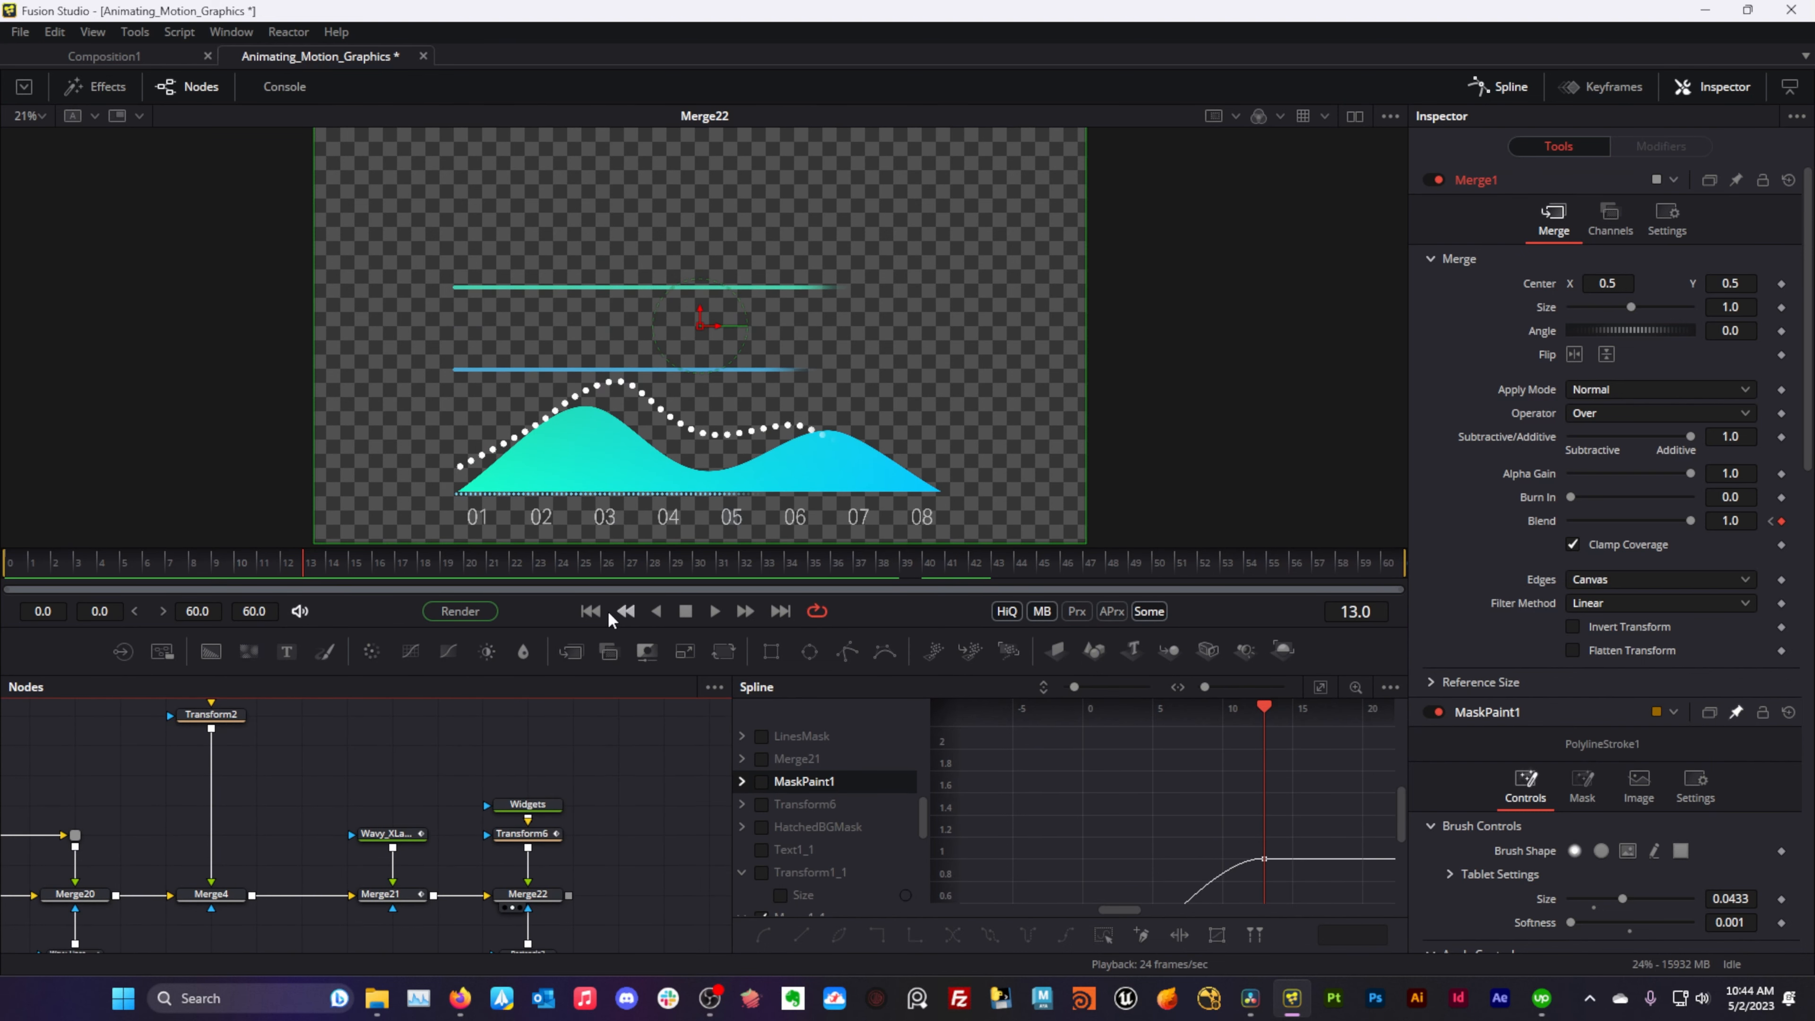
- Play the wave graph animation from its first frame several times to review how the chart elements animate on
left_click(604, 611)
left_click(746, 608)
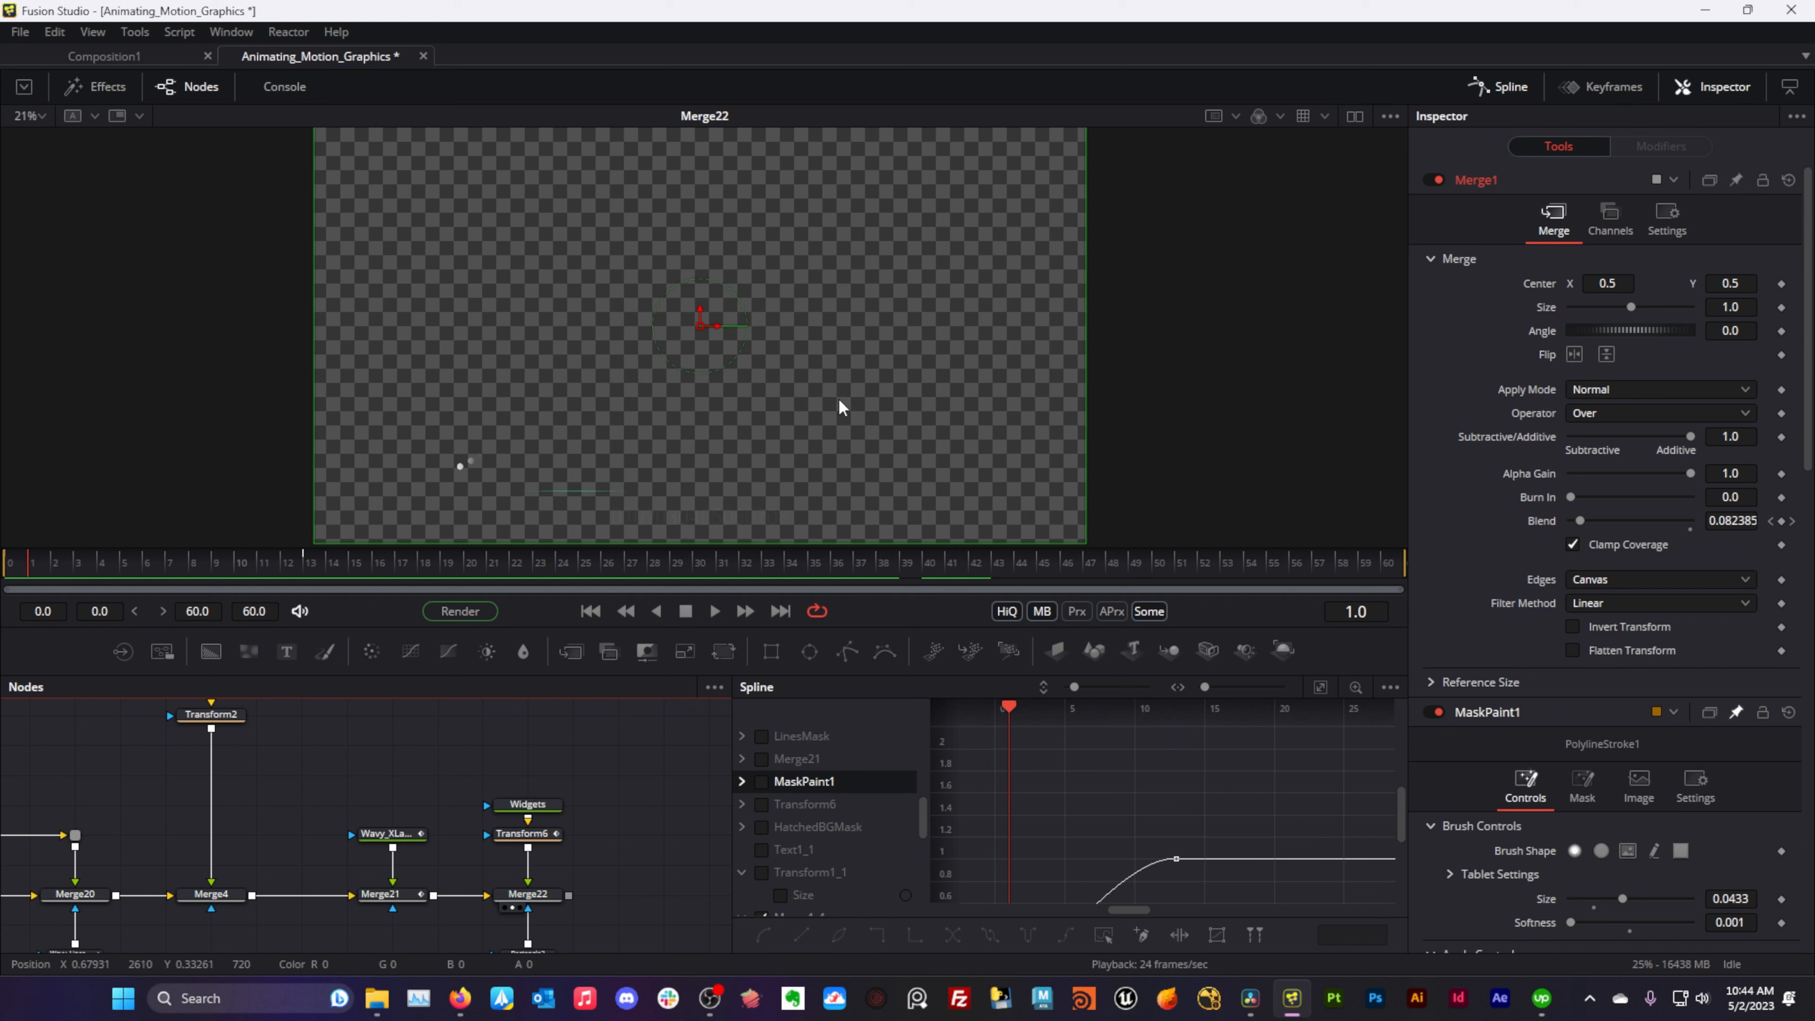
left_click(714, 611)
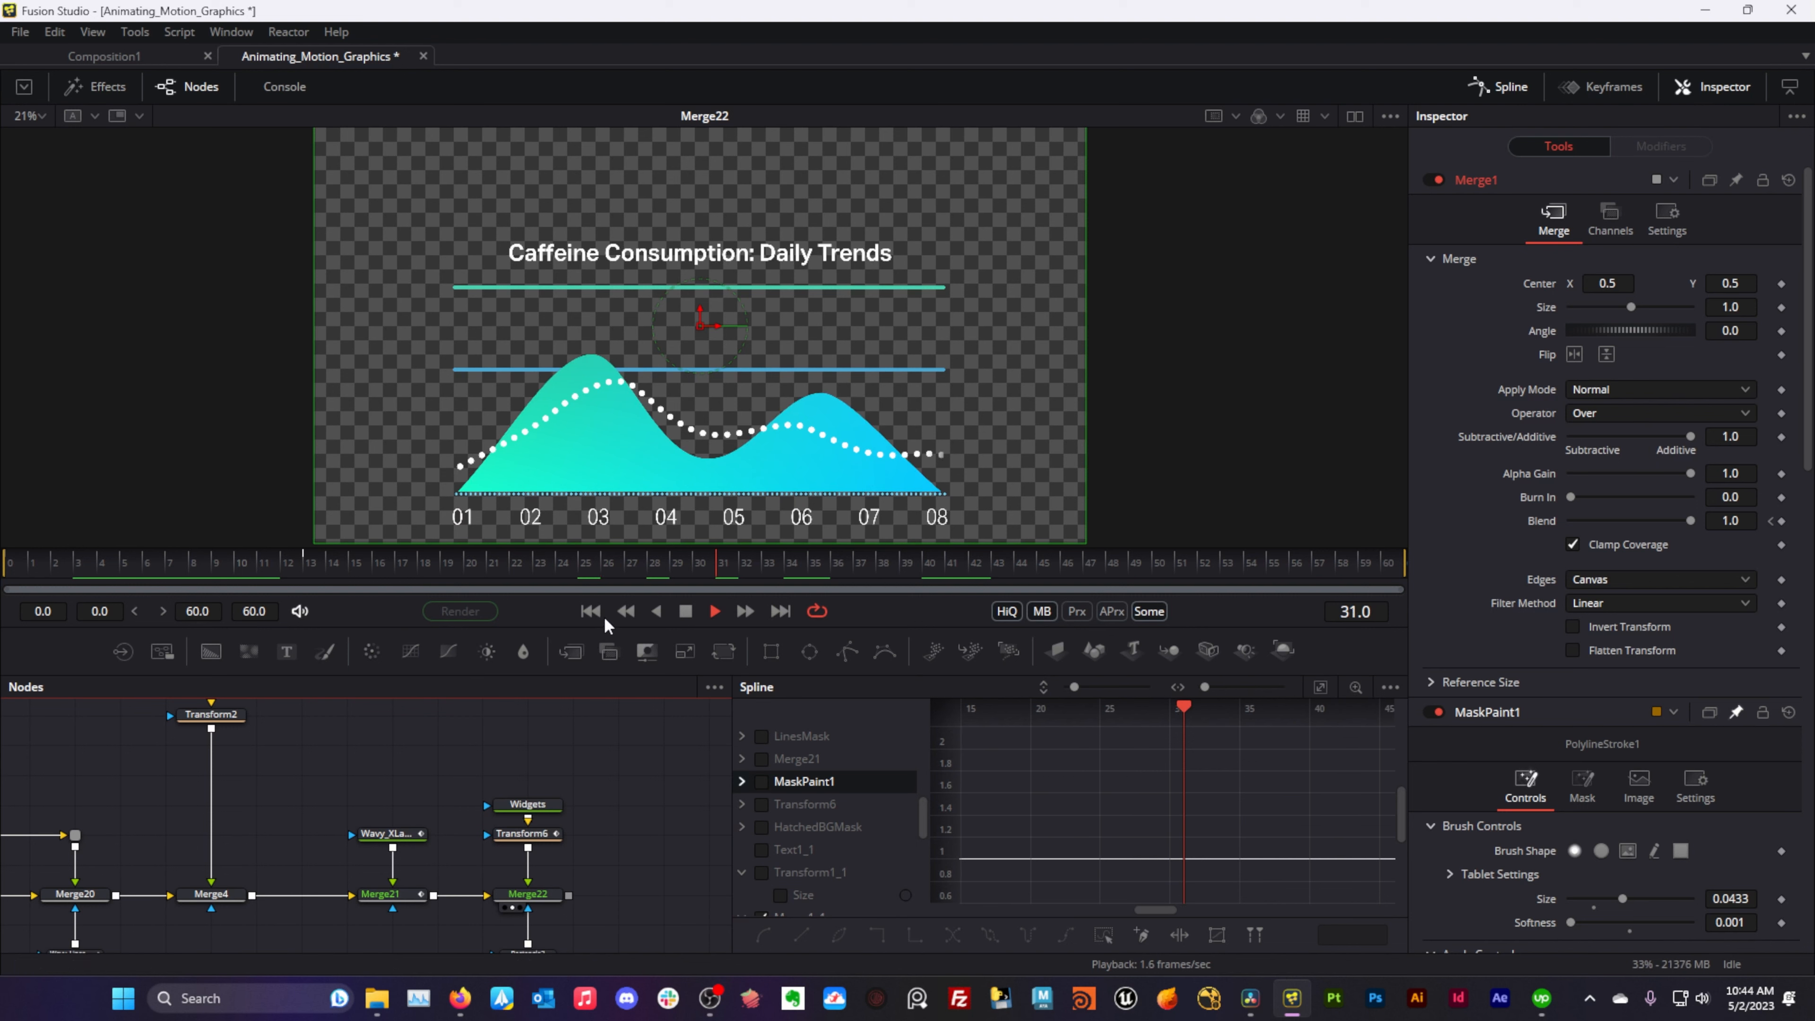
left_click(591, 611)
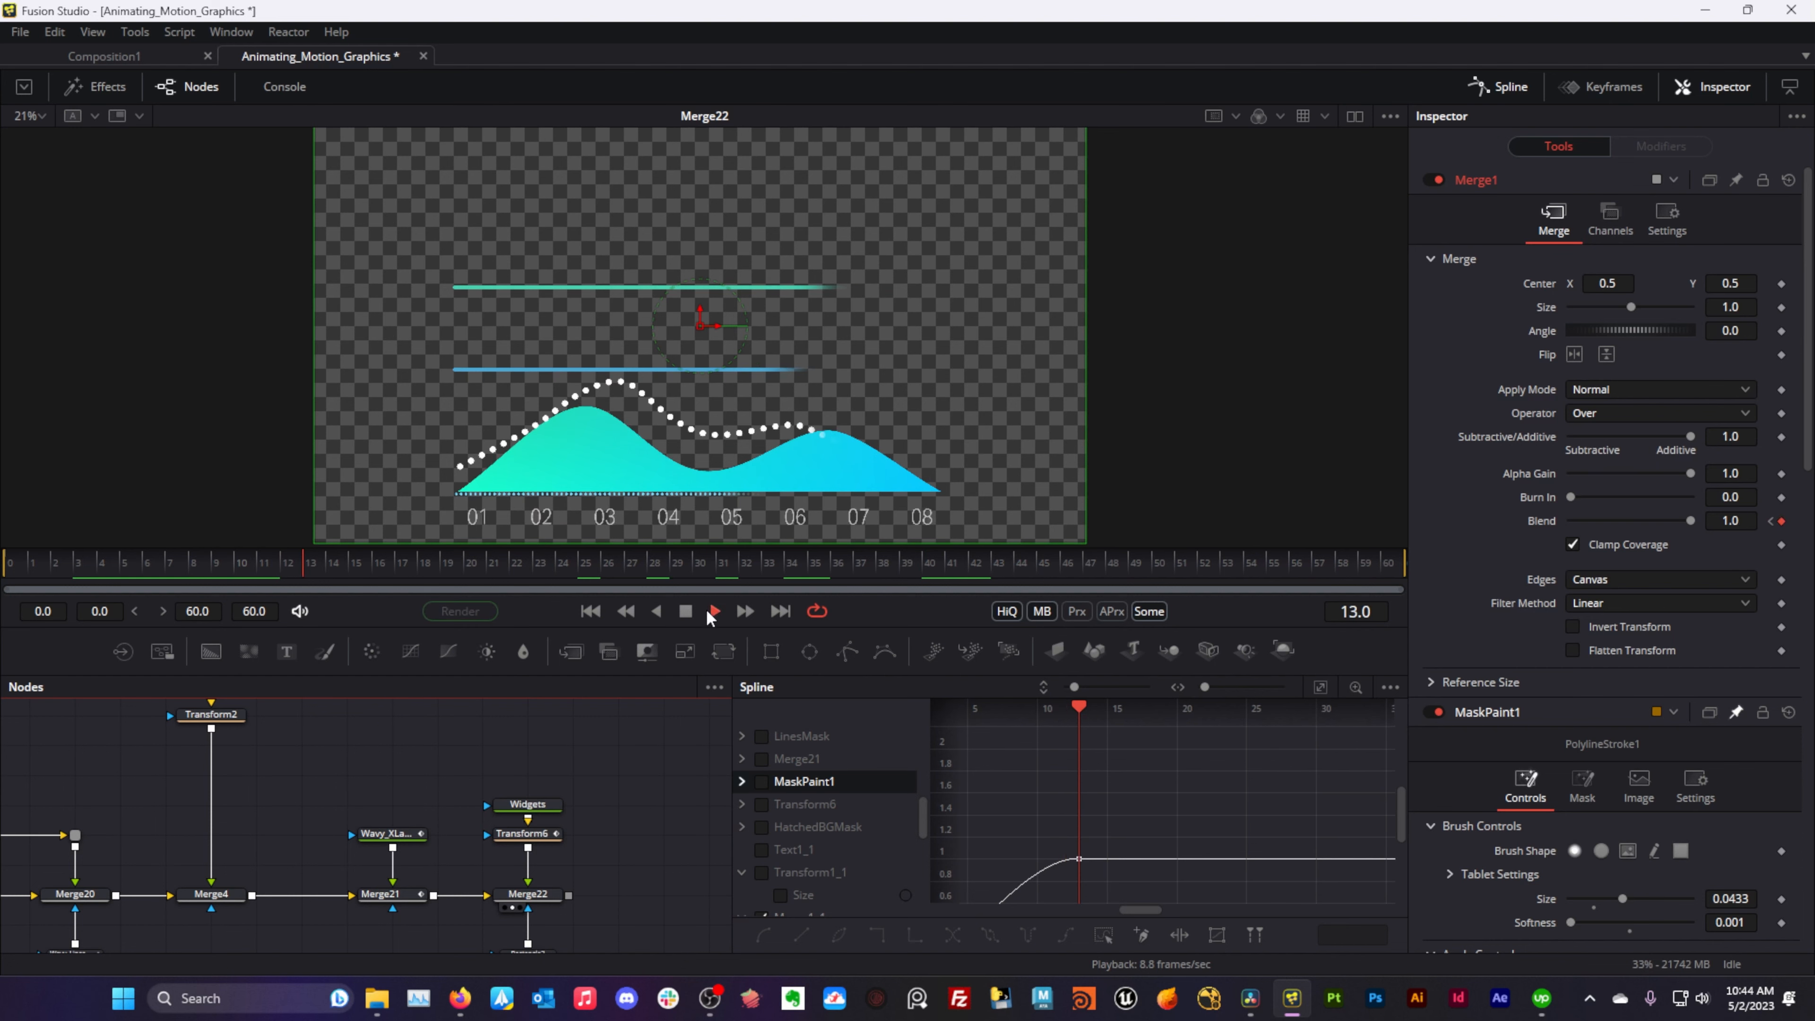
left_click(689, 612)
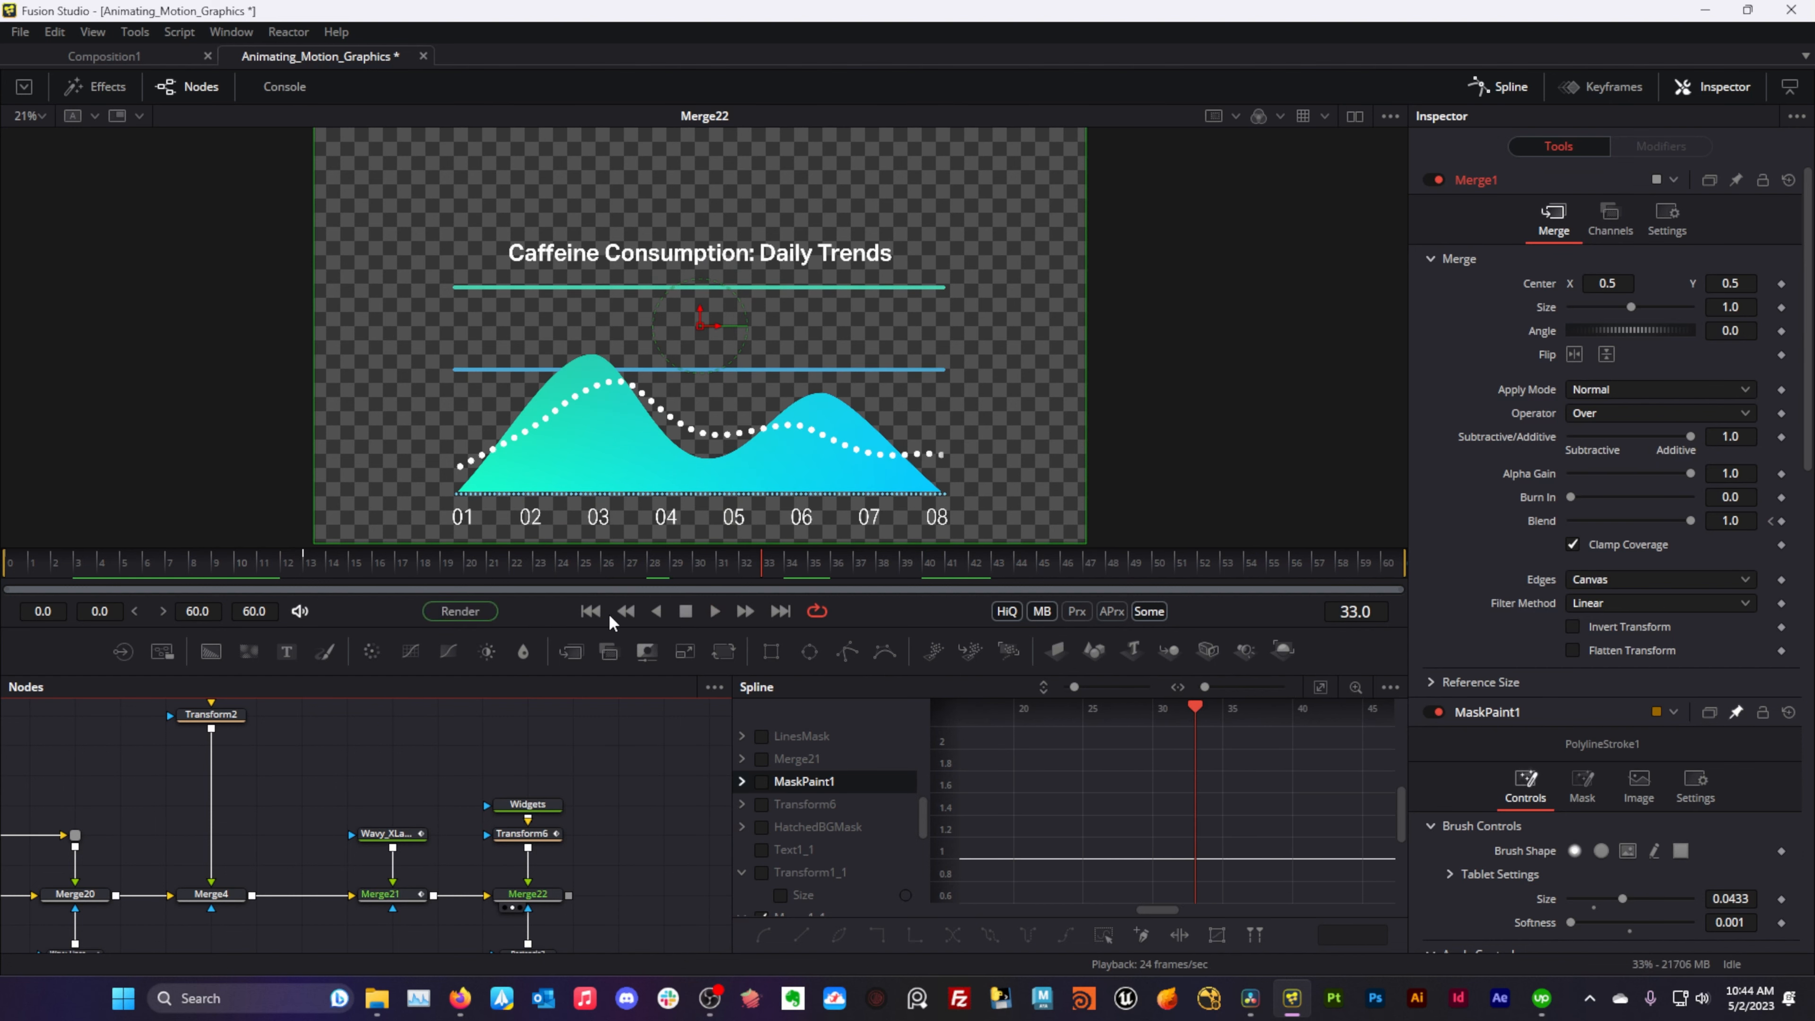
left_click(595, 613)
left_click(708, 610)
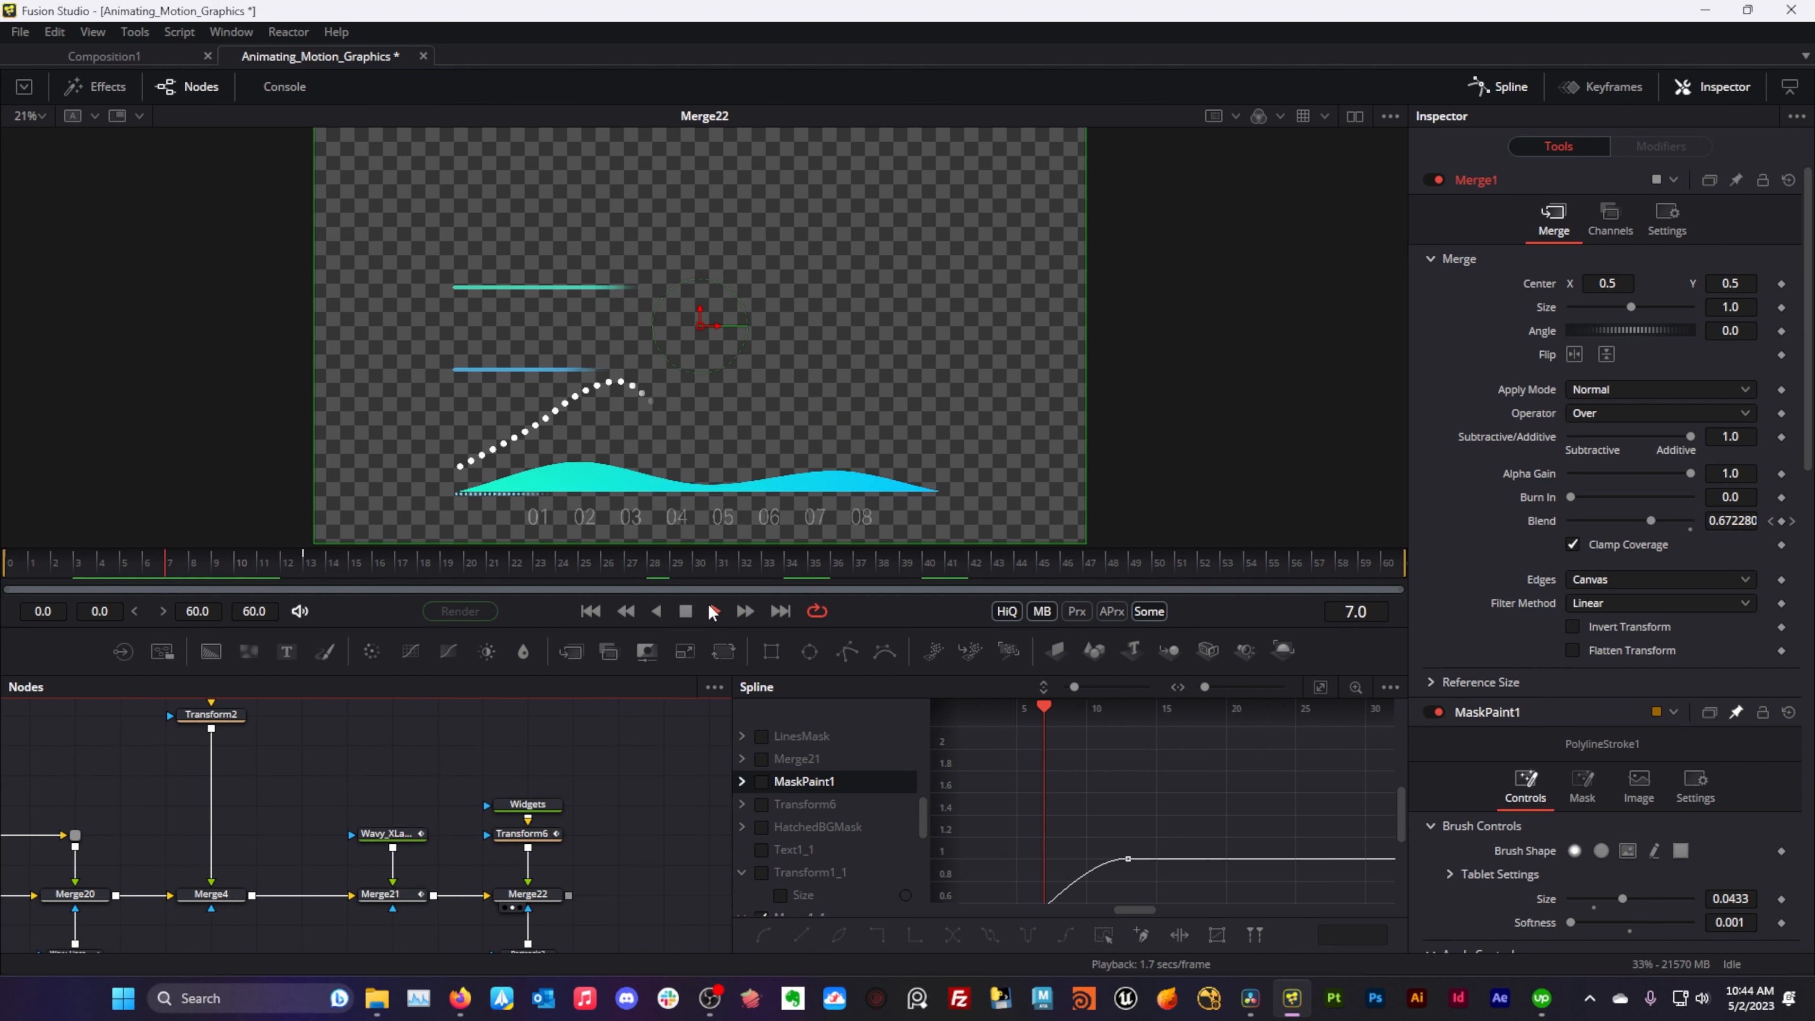
left_click(685, 612)
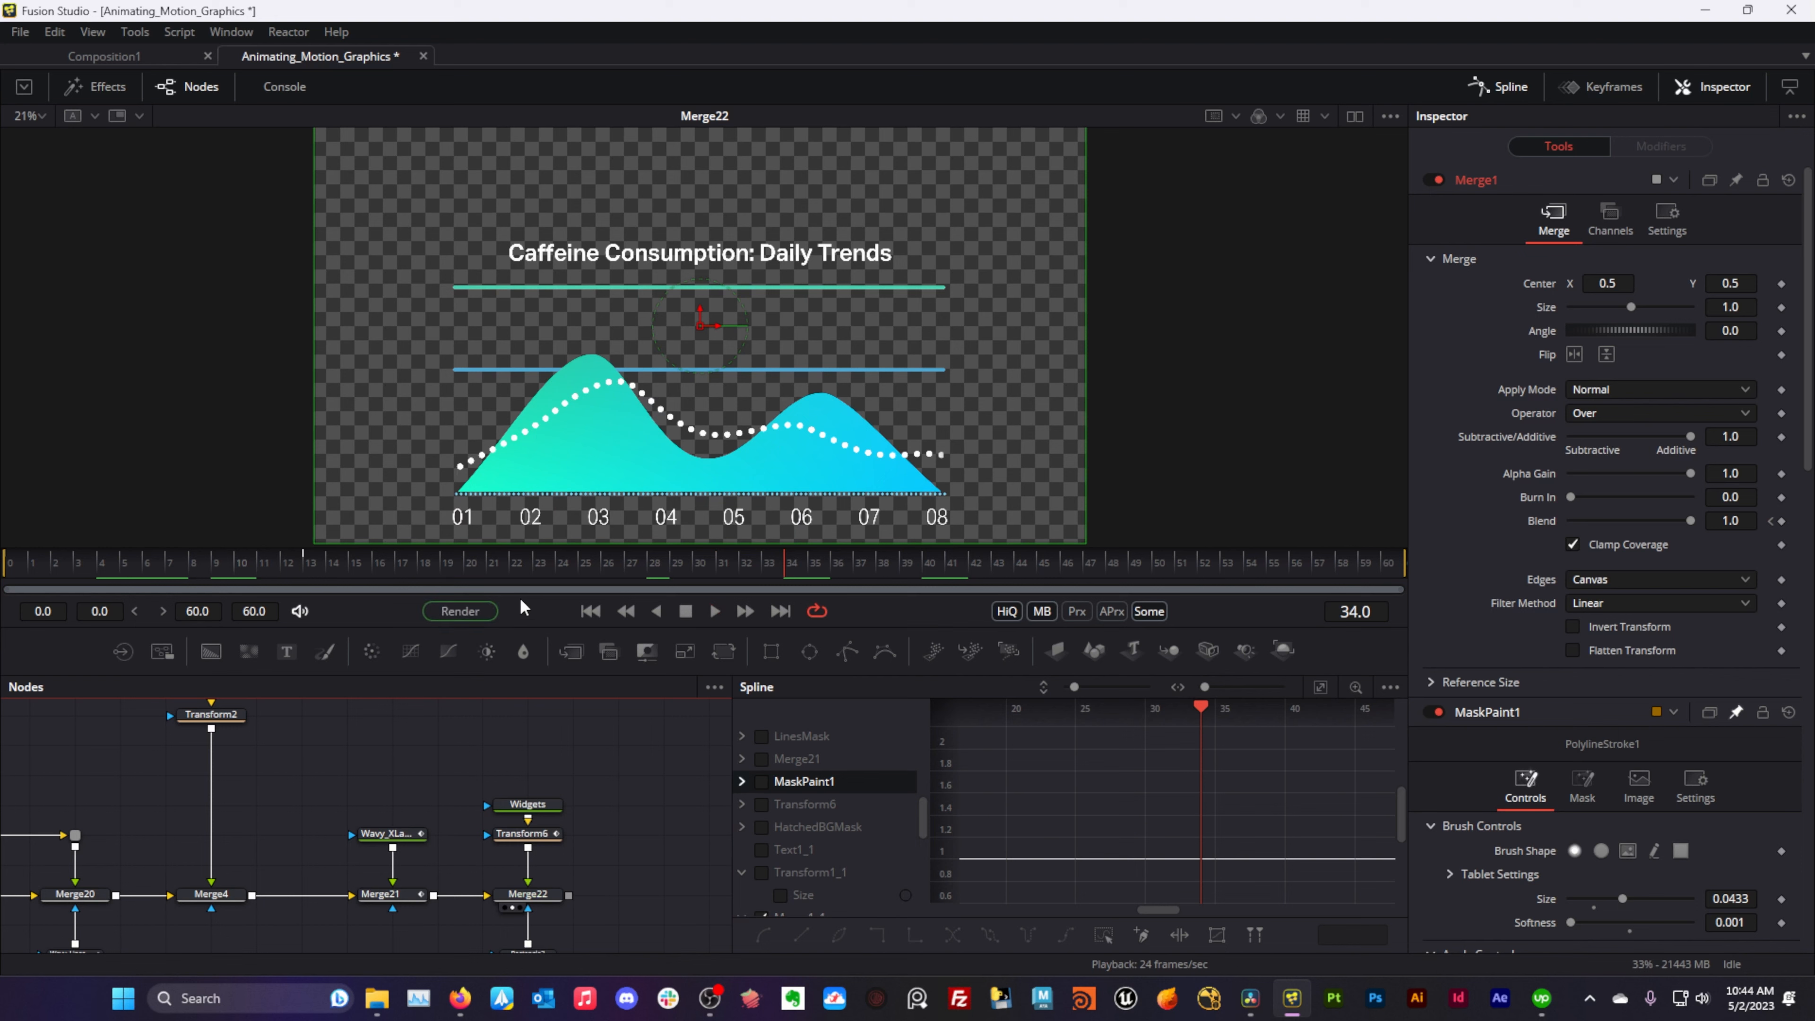
left_click(585, 610)
left_click(712, 613)
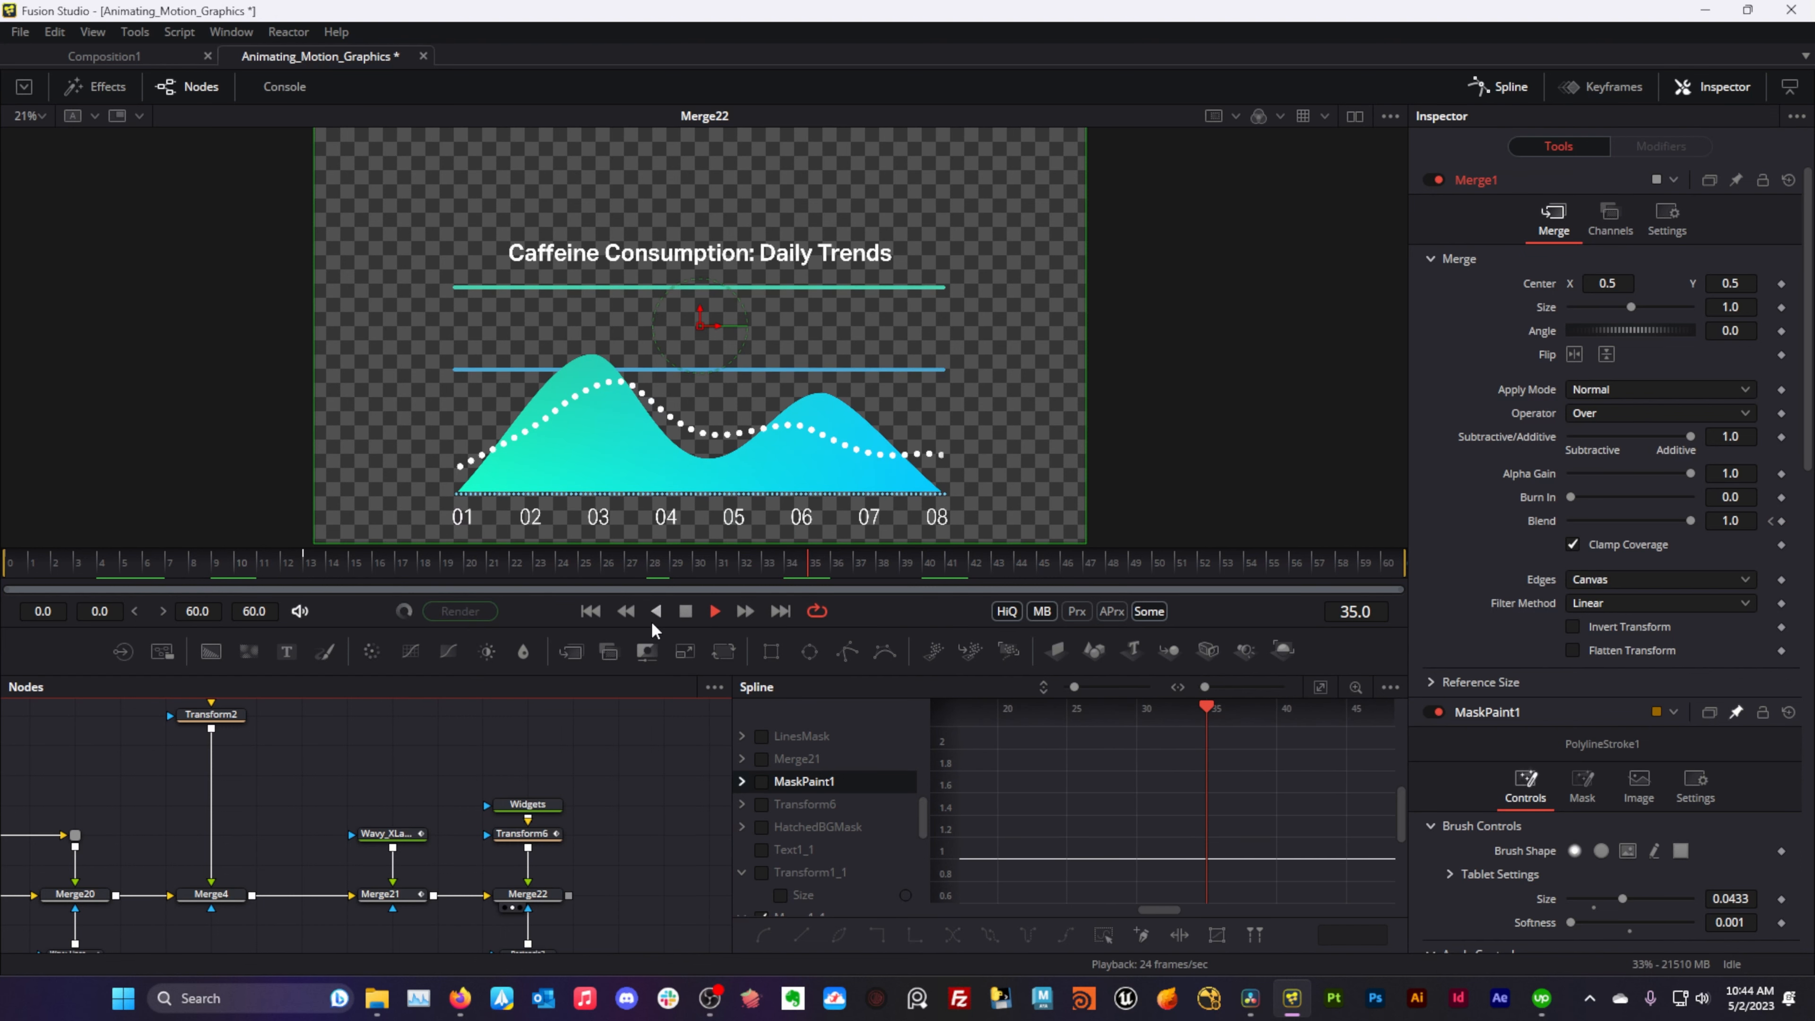
left_click(684, 611)
- View Background4 and Background2 in turn to compare the filled wave shape with the dotted line
scroll(425, 883, "up", 1)
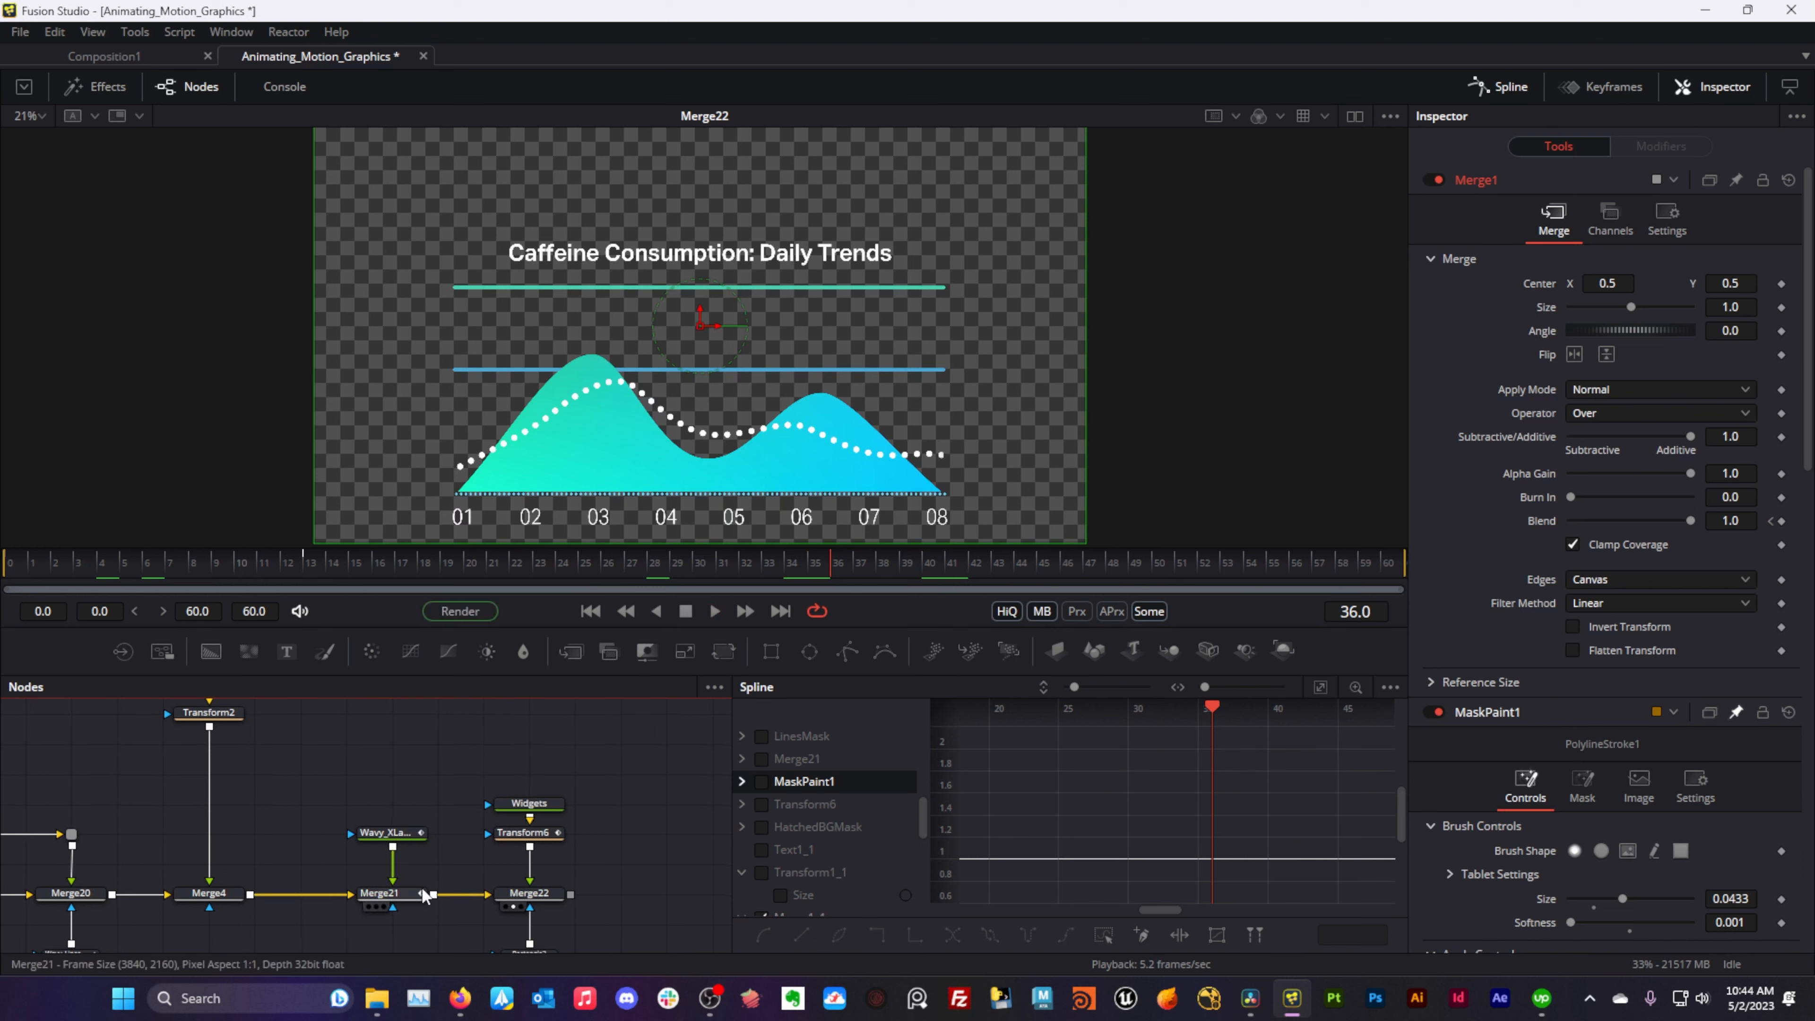
scroll(418, 858, "down", 5)
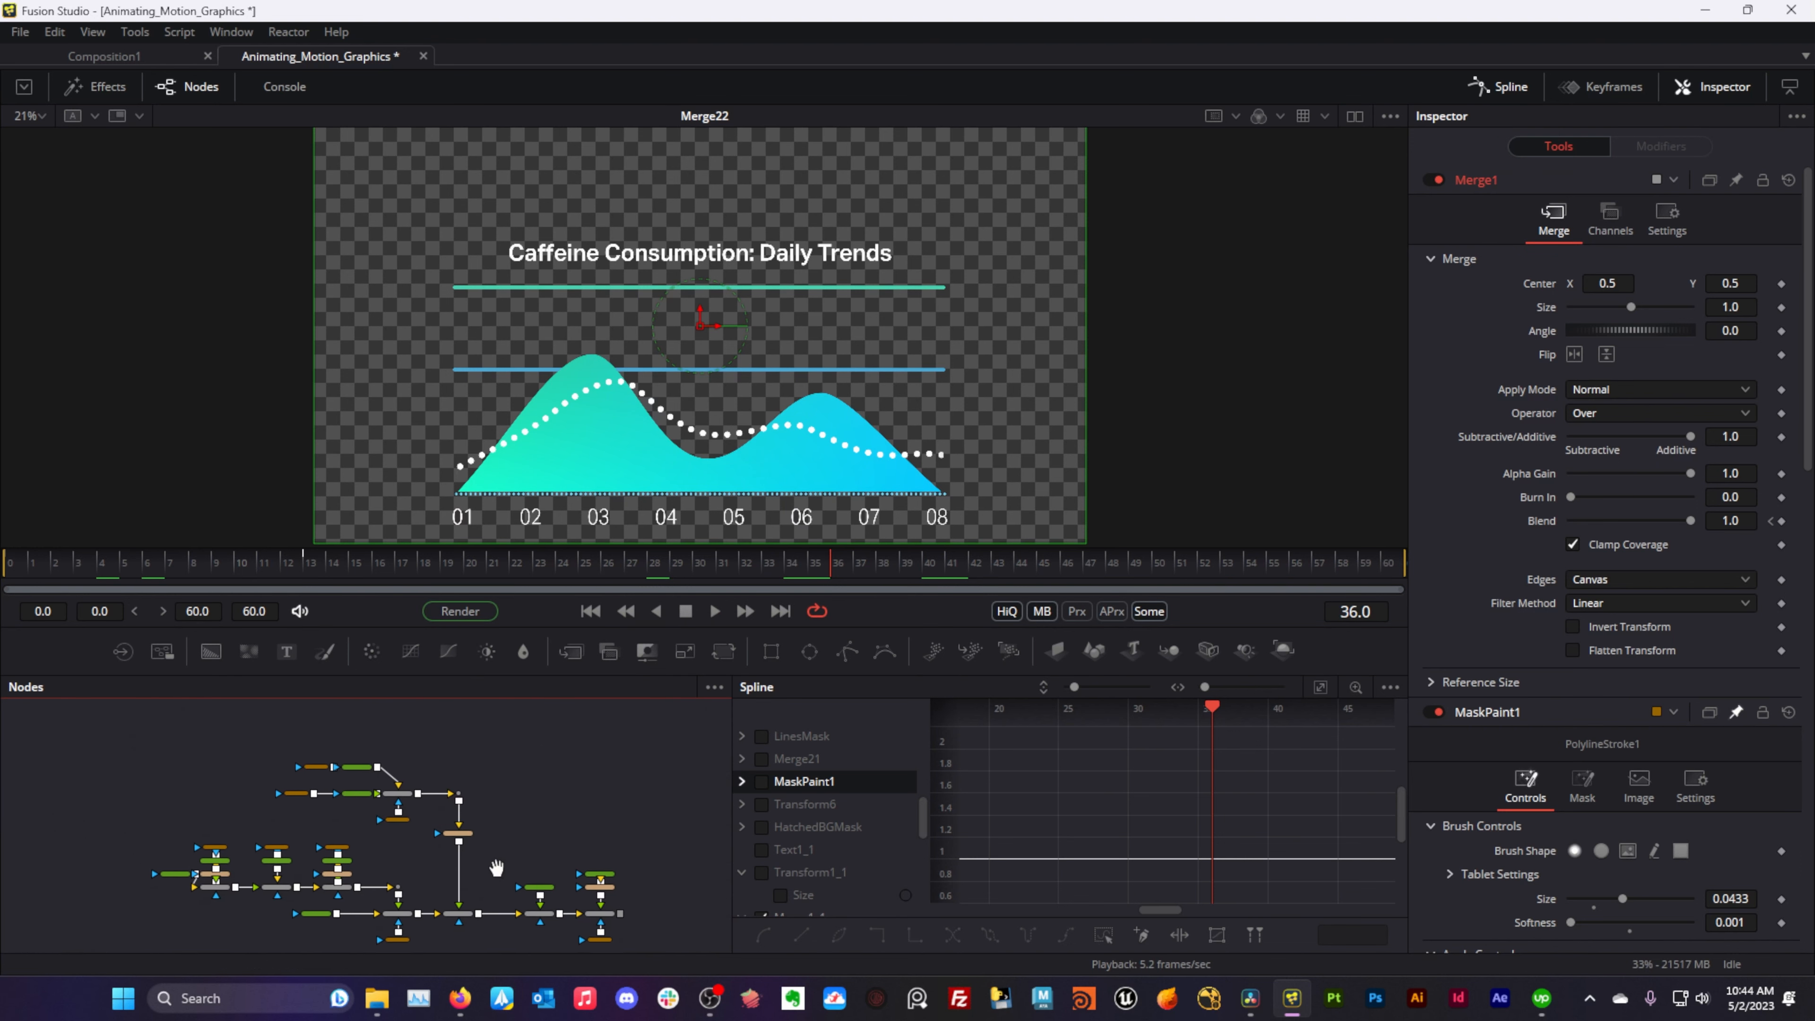
scroll(425, 837, "up", 6)
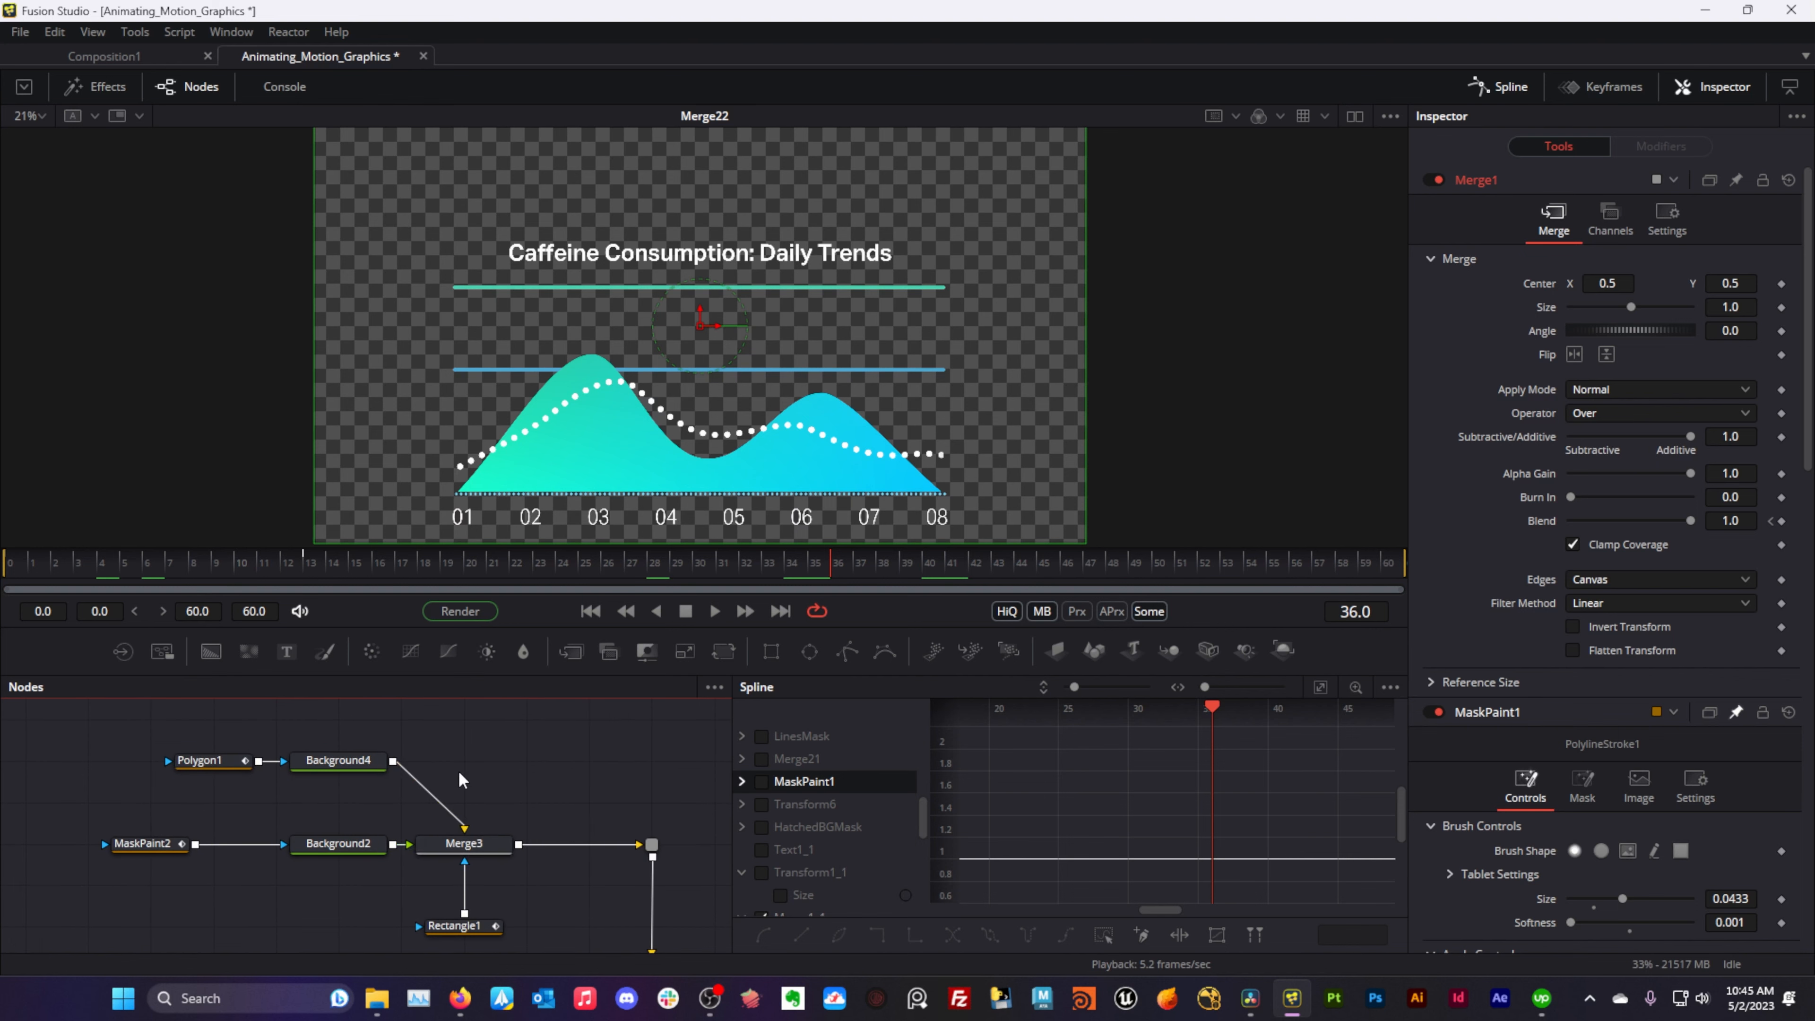
left_click_drag(358, 761, 418, 426)
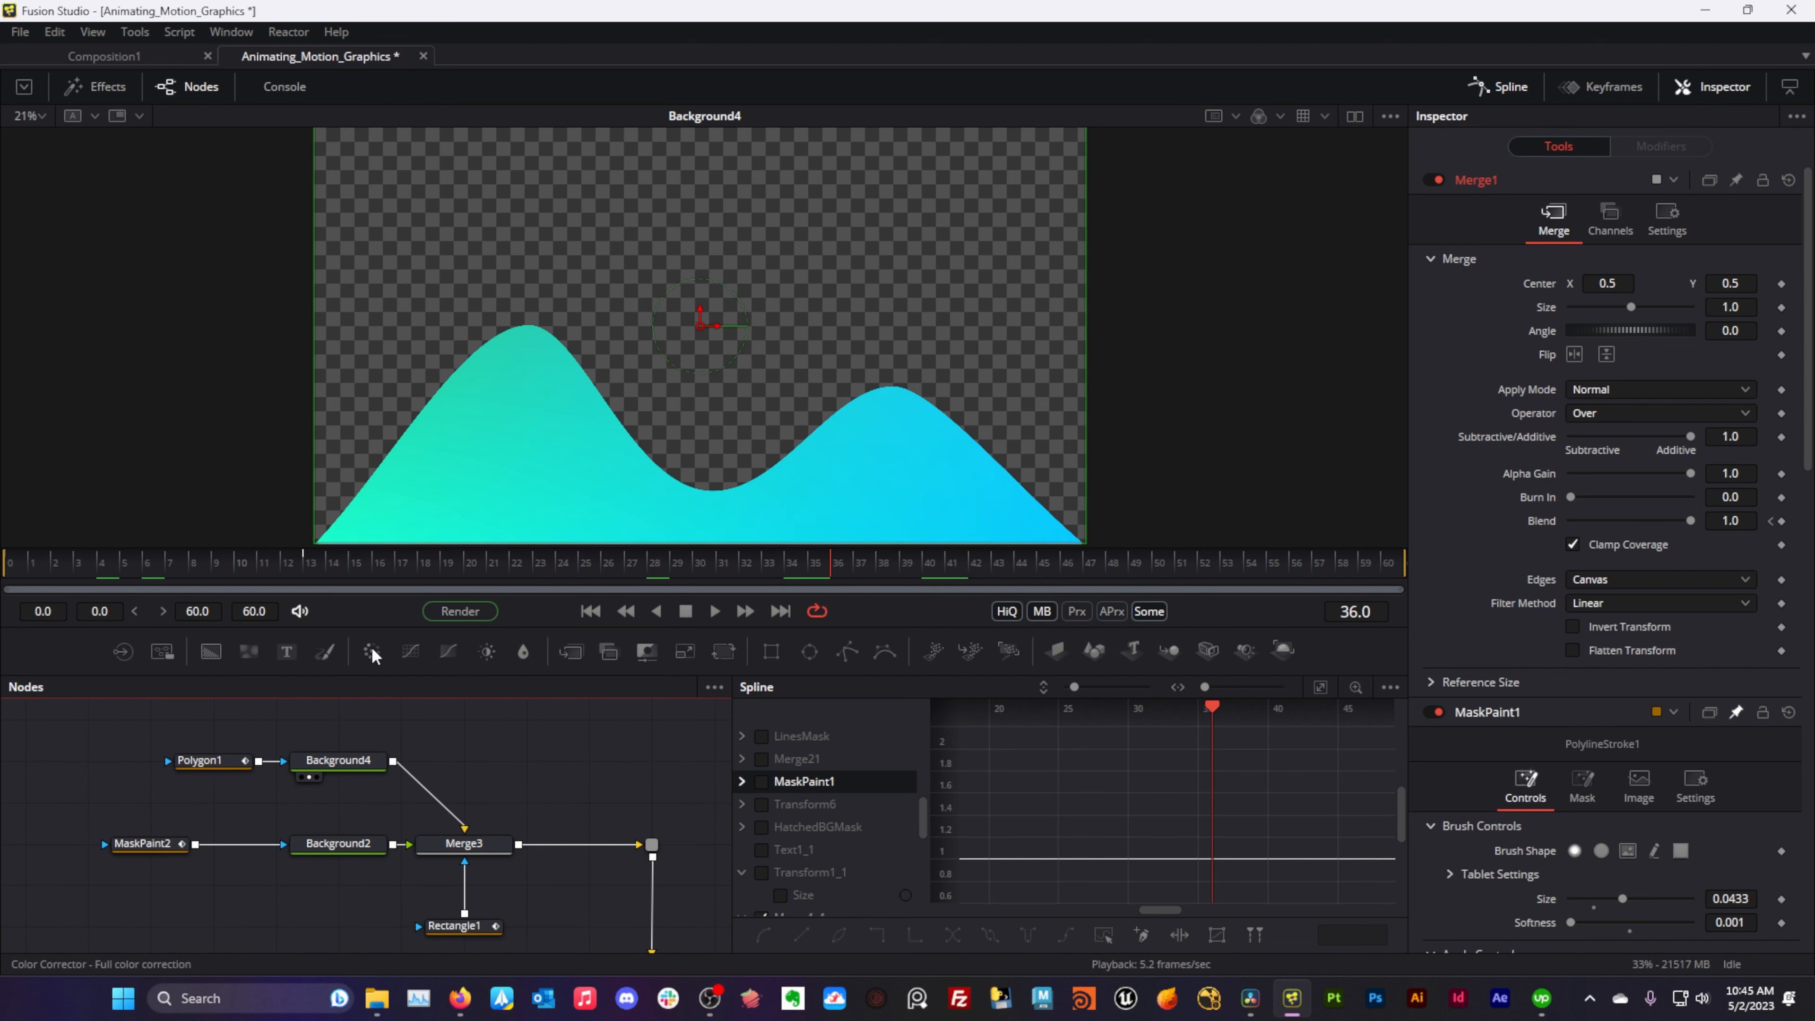
left_click_drag(350, 841, 515, 347)
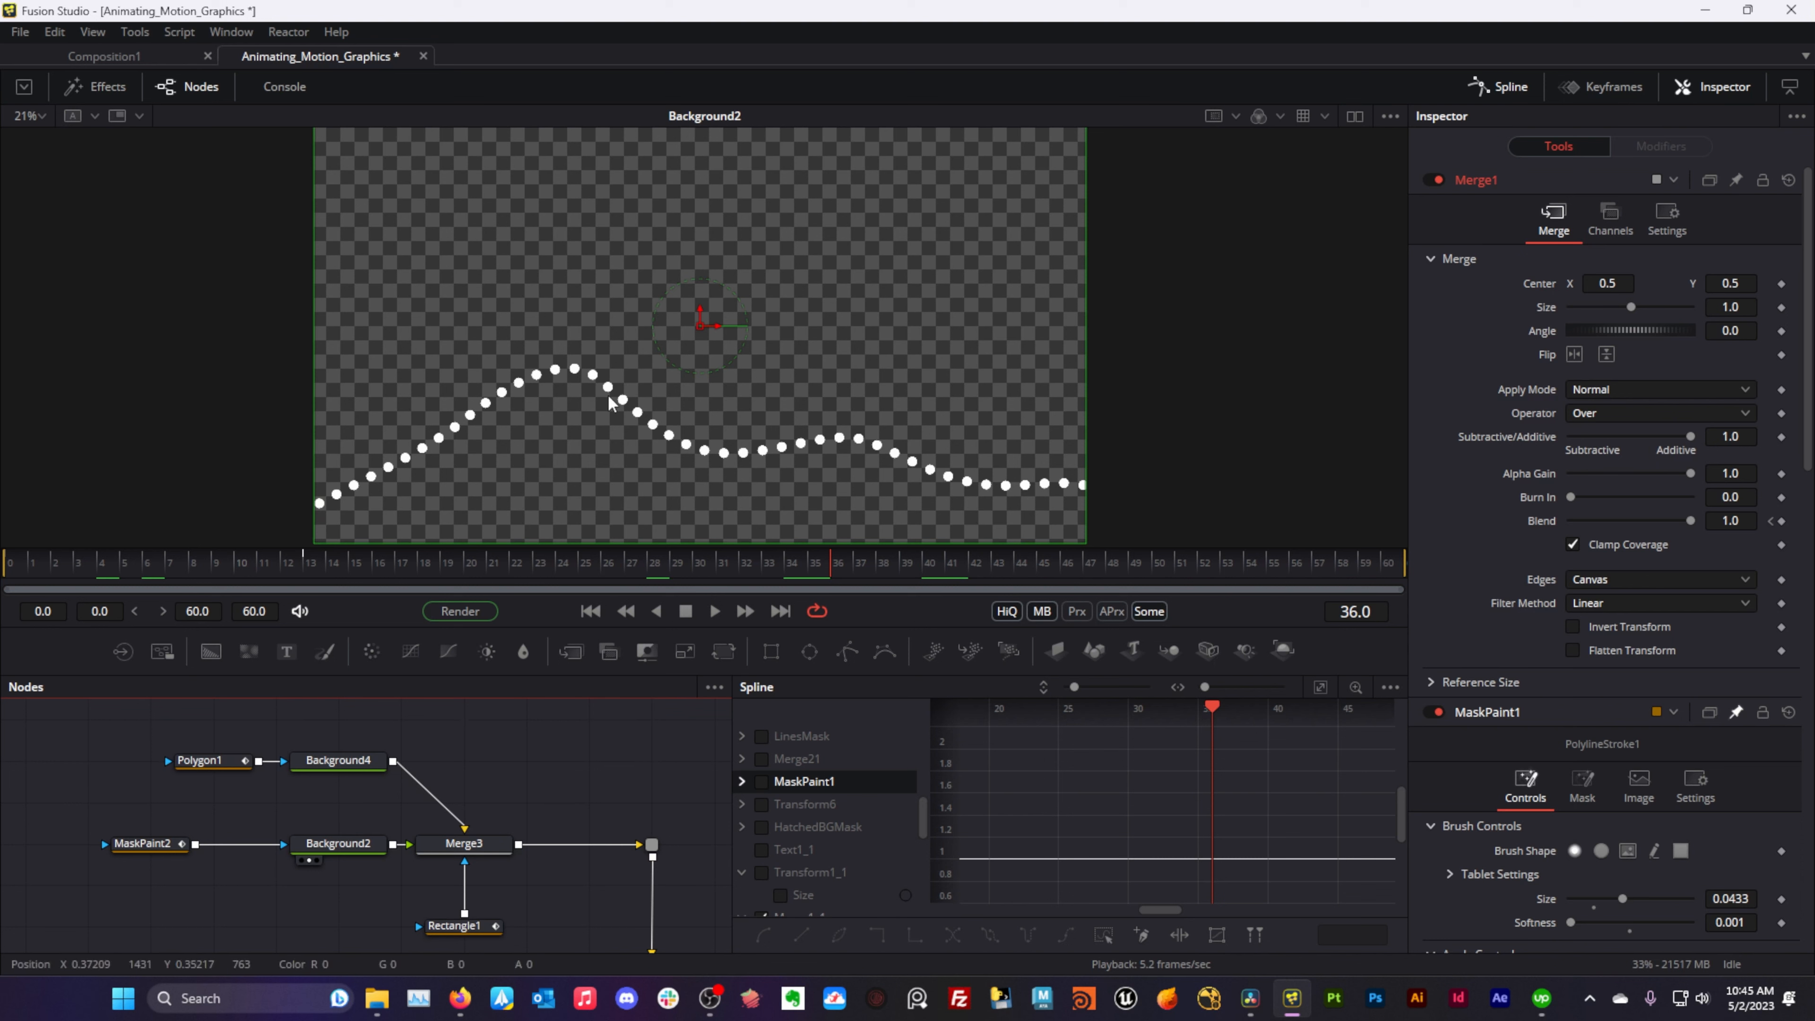
left_click_drag(637, 428, 629, 407)
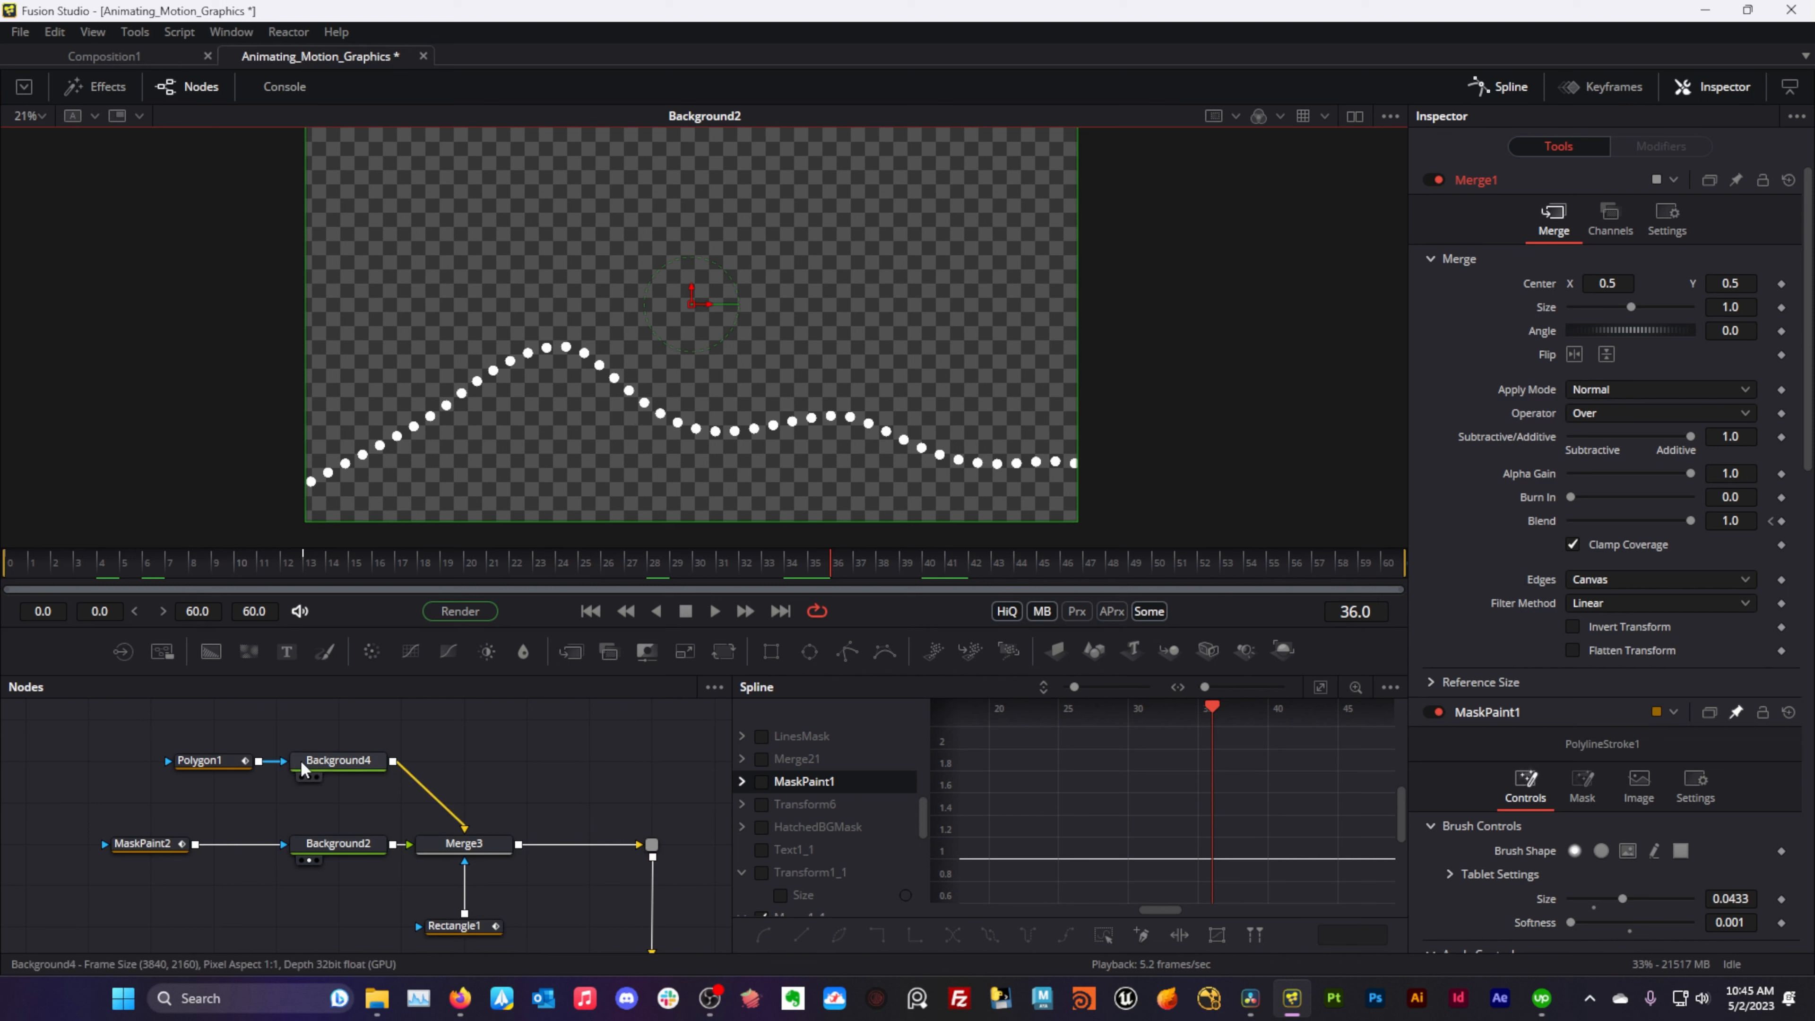
left_click_drag(301, 761, 453, 437)
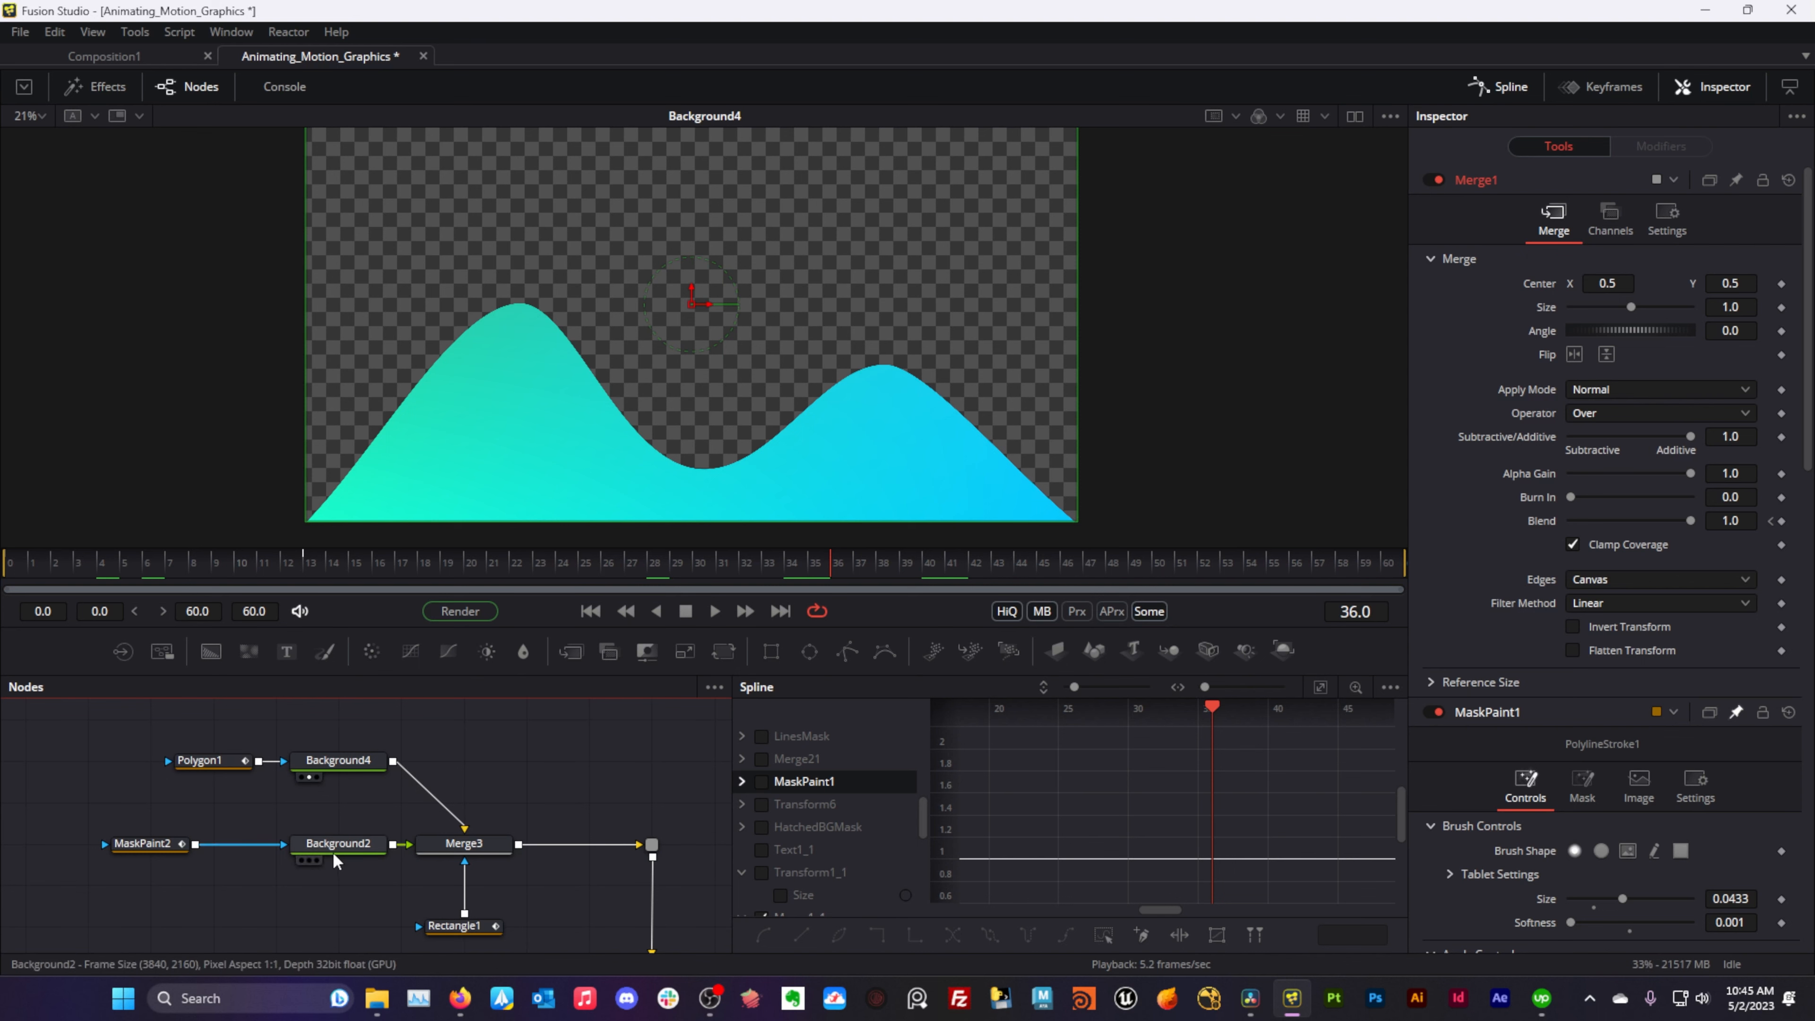
key("1")
- Send Merge4 to the viewer and follow the node chain to view the complete chart at Merge22
scroll(558, 865, "down", 10)
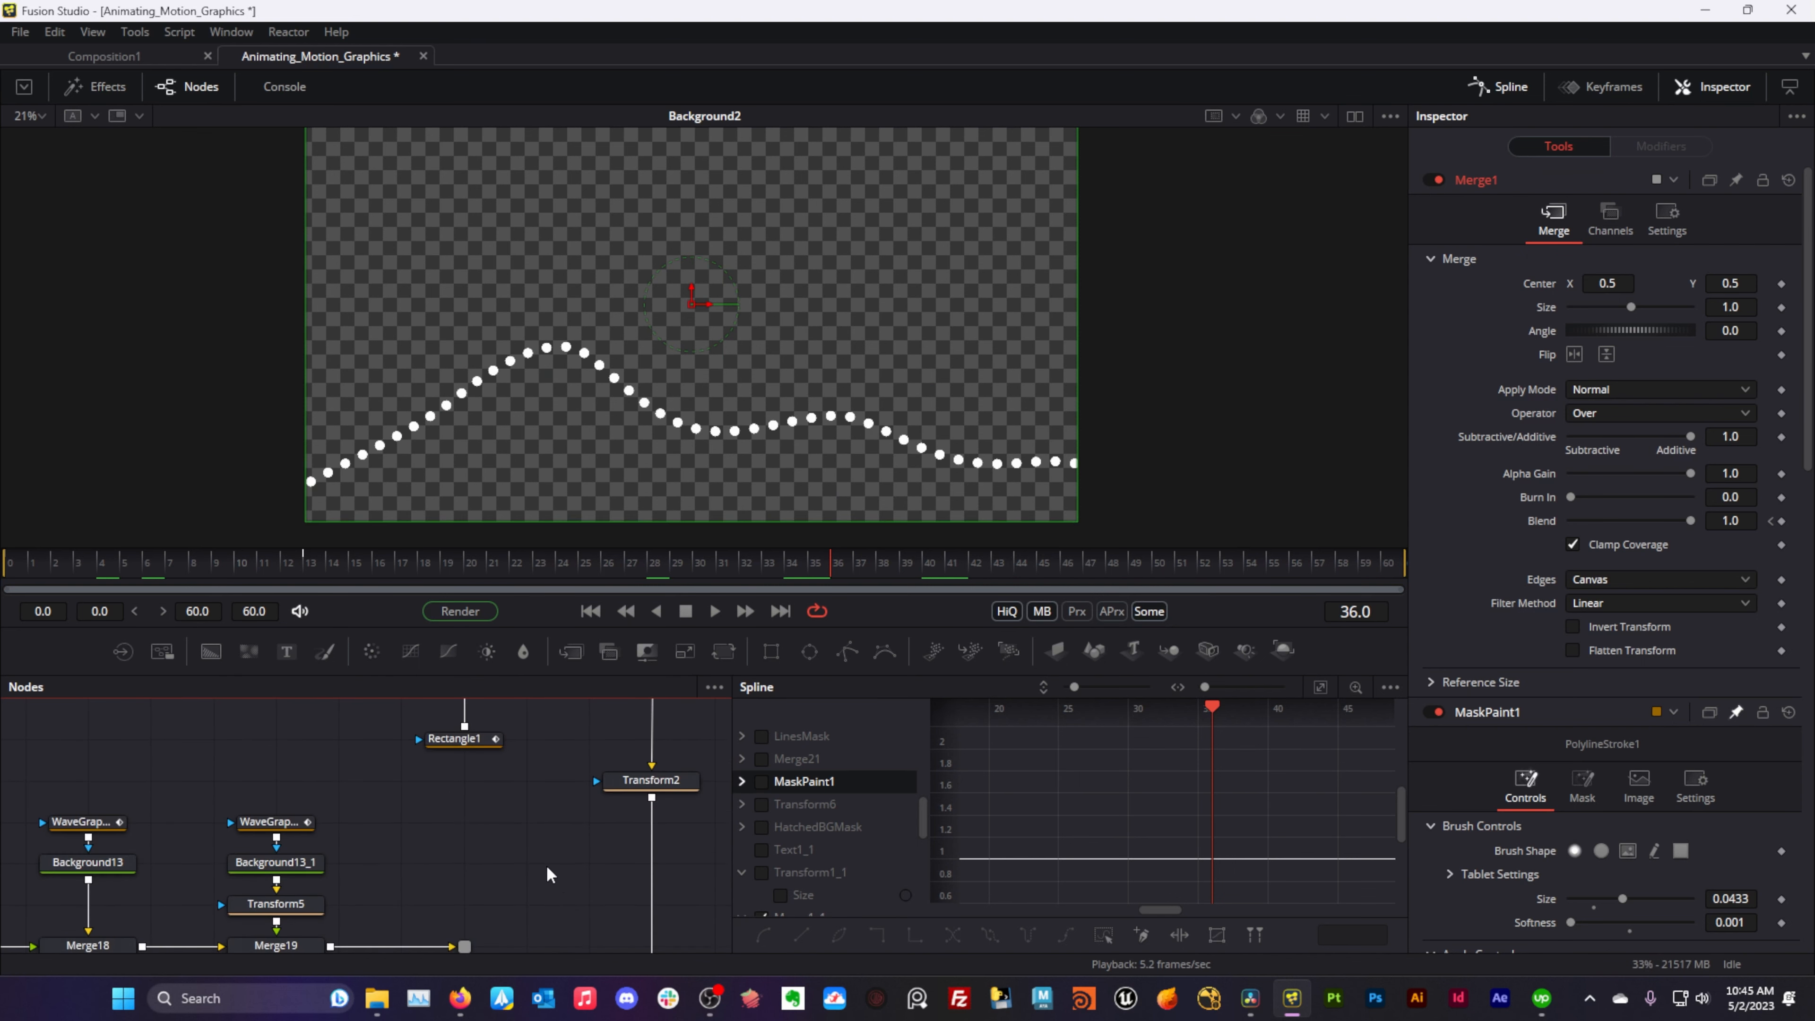
left_click_drag(644, 884, 709, 318)
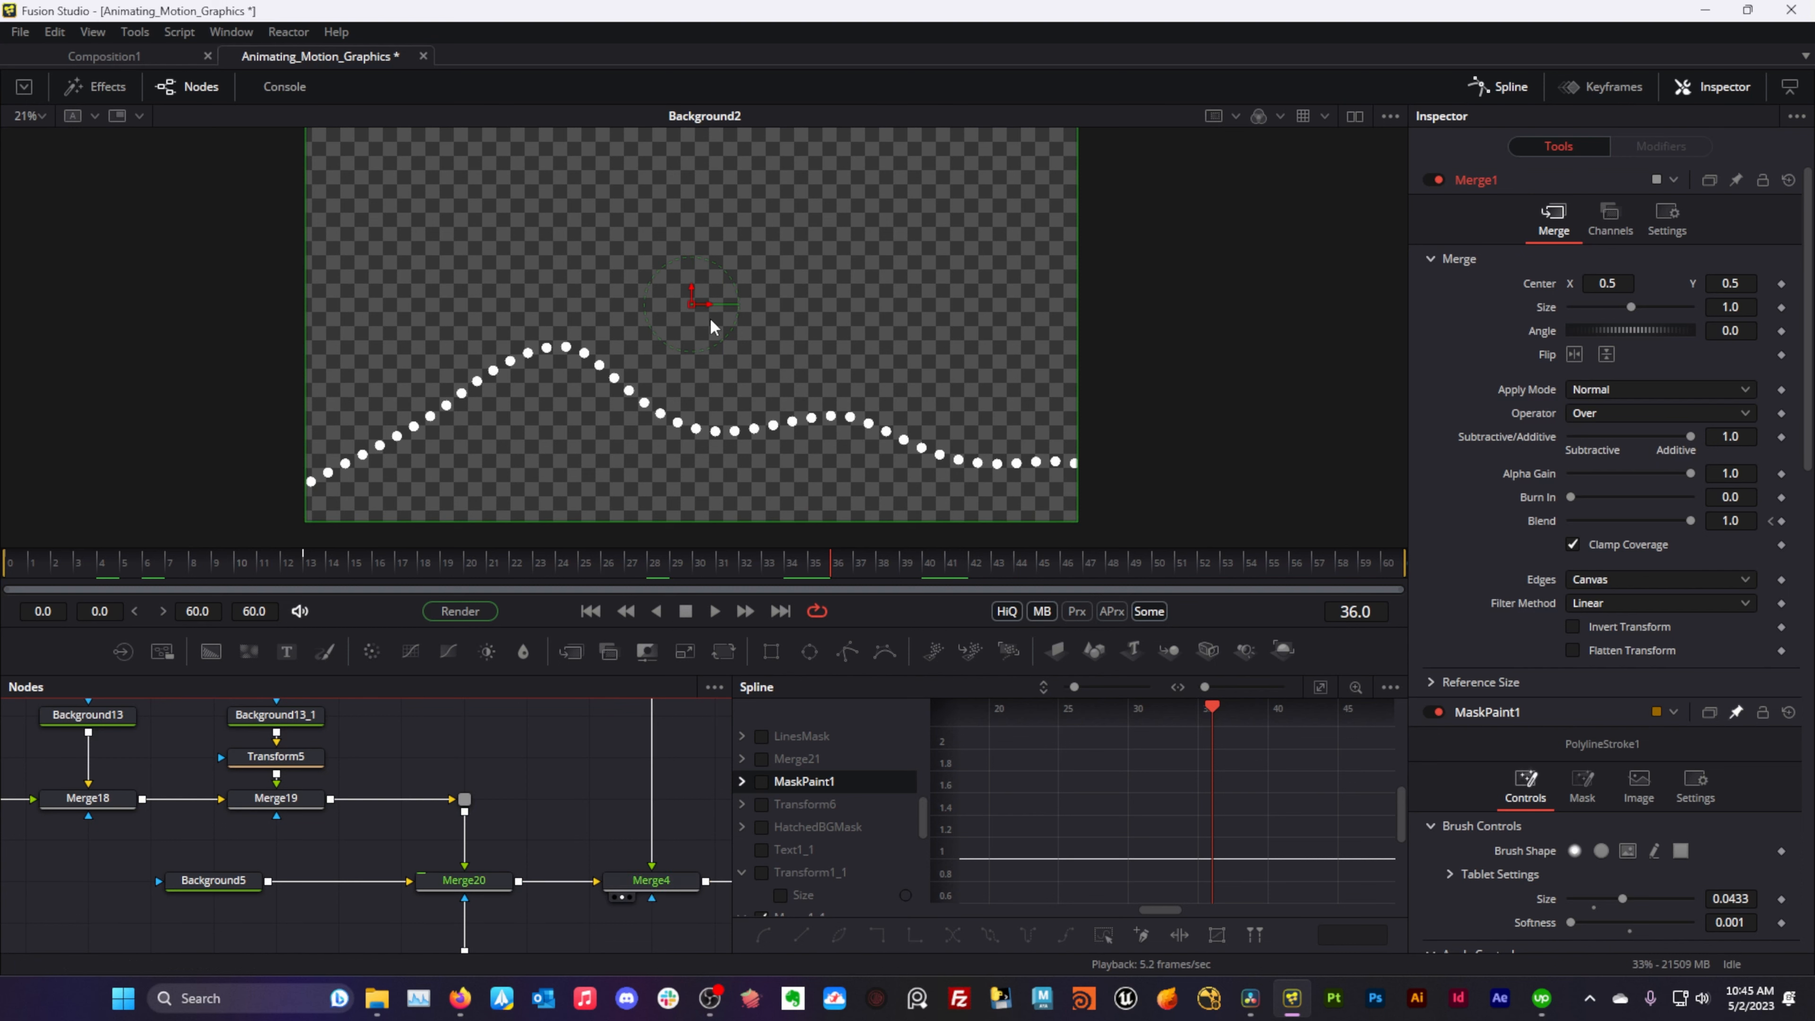
left_click_drag(611, 778, 407, 815)
left_click_drag(507, 778, 397, 761)
left_click_drag(520, 887, 598, 409)
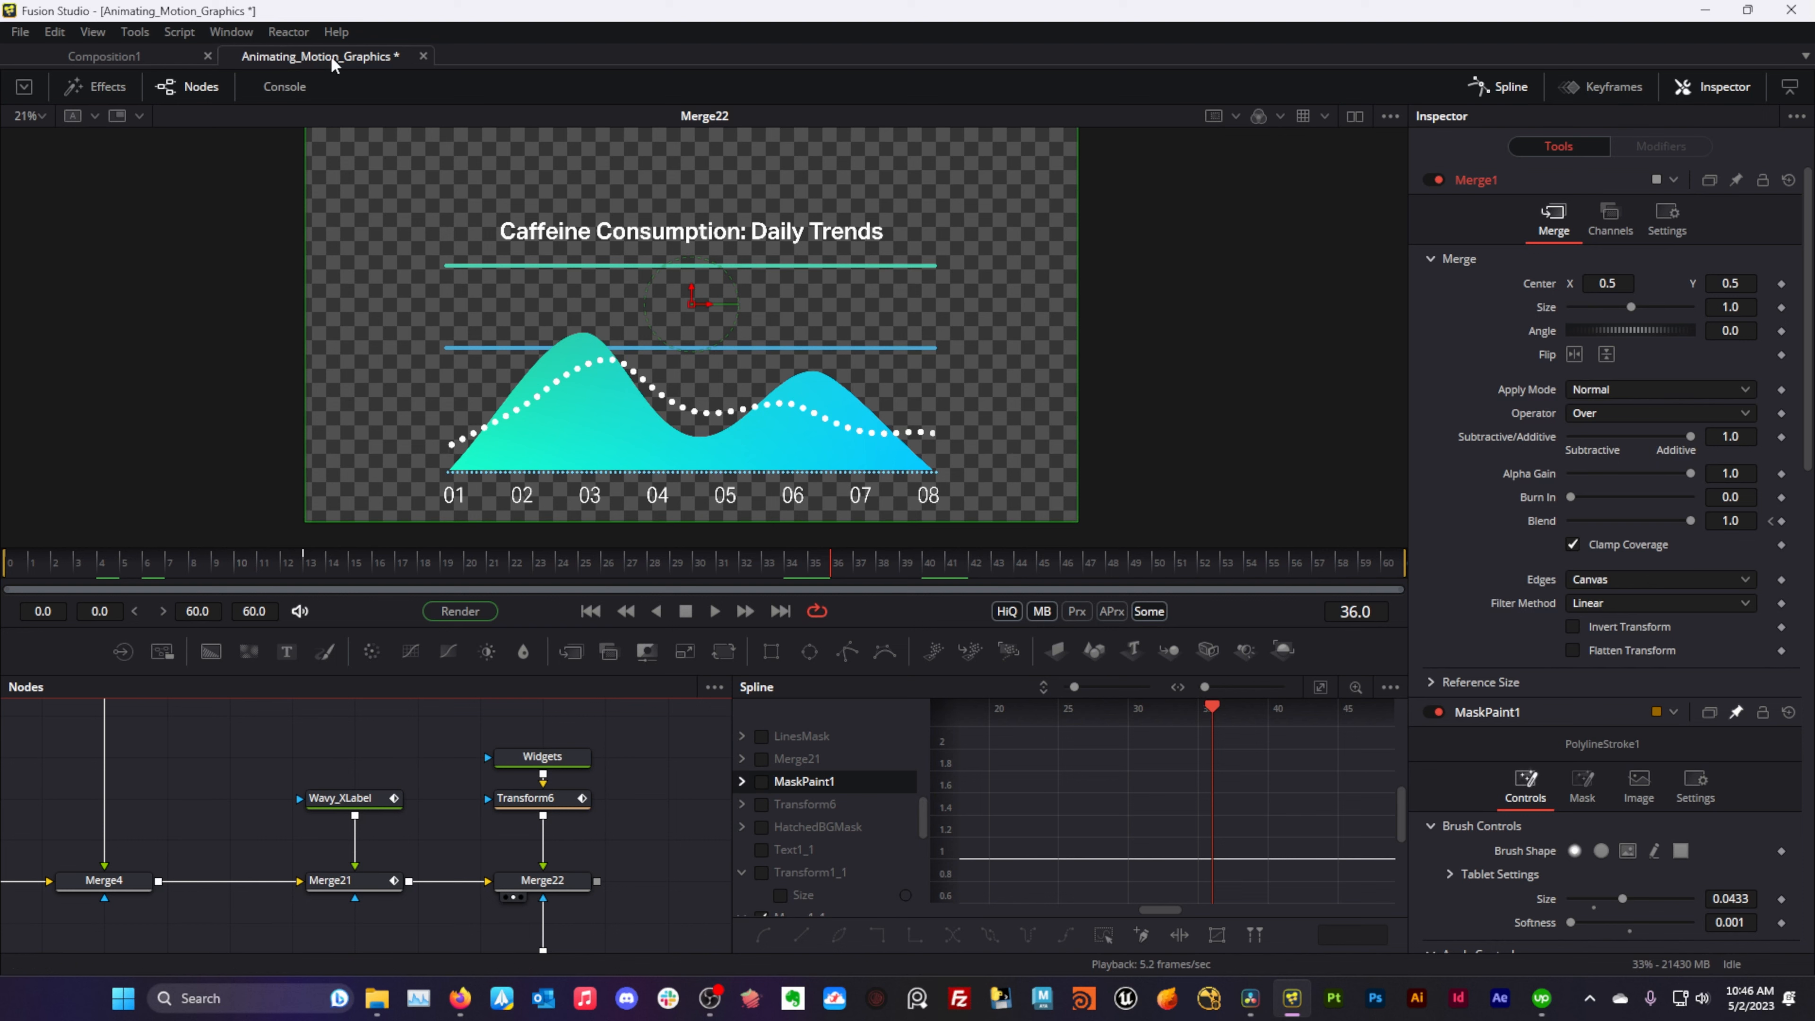
- Look up the SVG option among the import formats and leave without importing anything
left_click(20, 32)
mouse_move(138, 264)
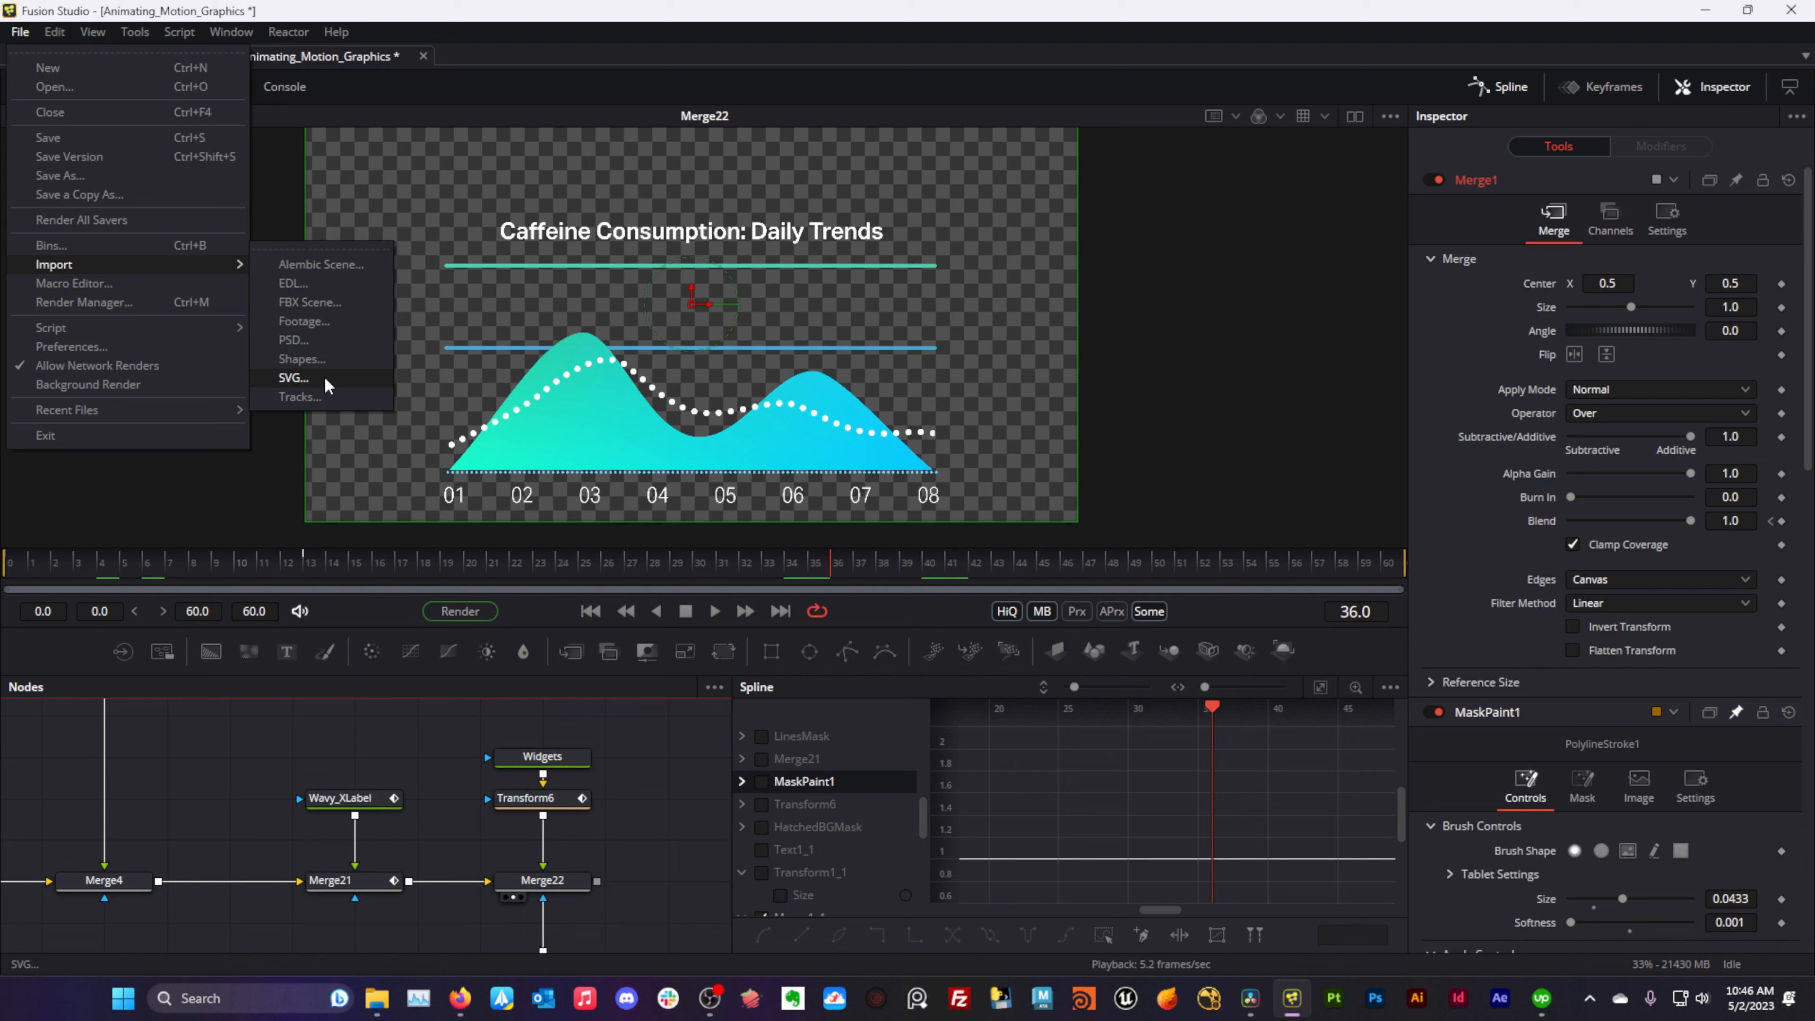
left_click(717, 315)
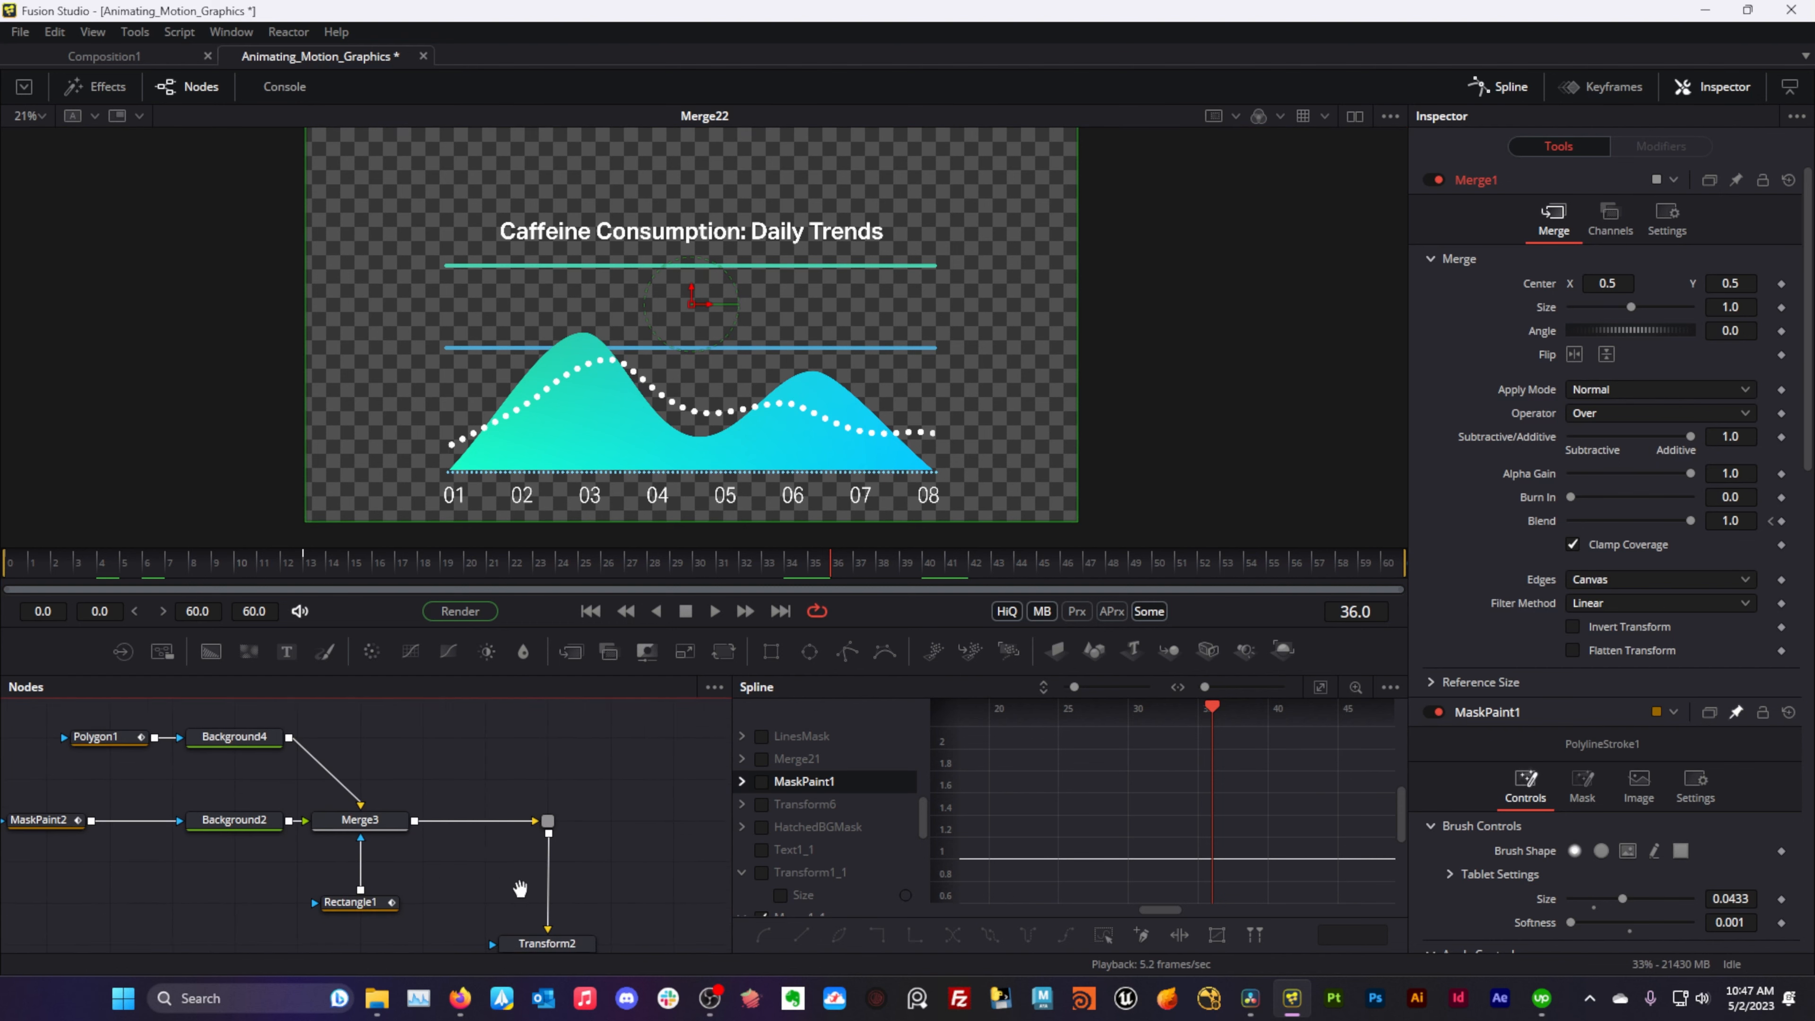
- Display the Polygon1 mask that feeds Background4 in the viewer
left_click_drag(520, 889, 550, 899)
left_click_drag(434, 831, 657, 865)
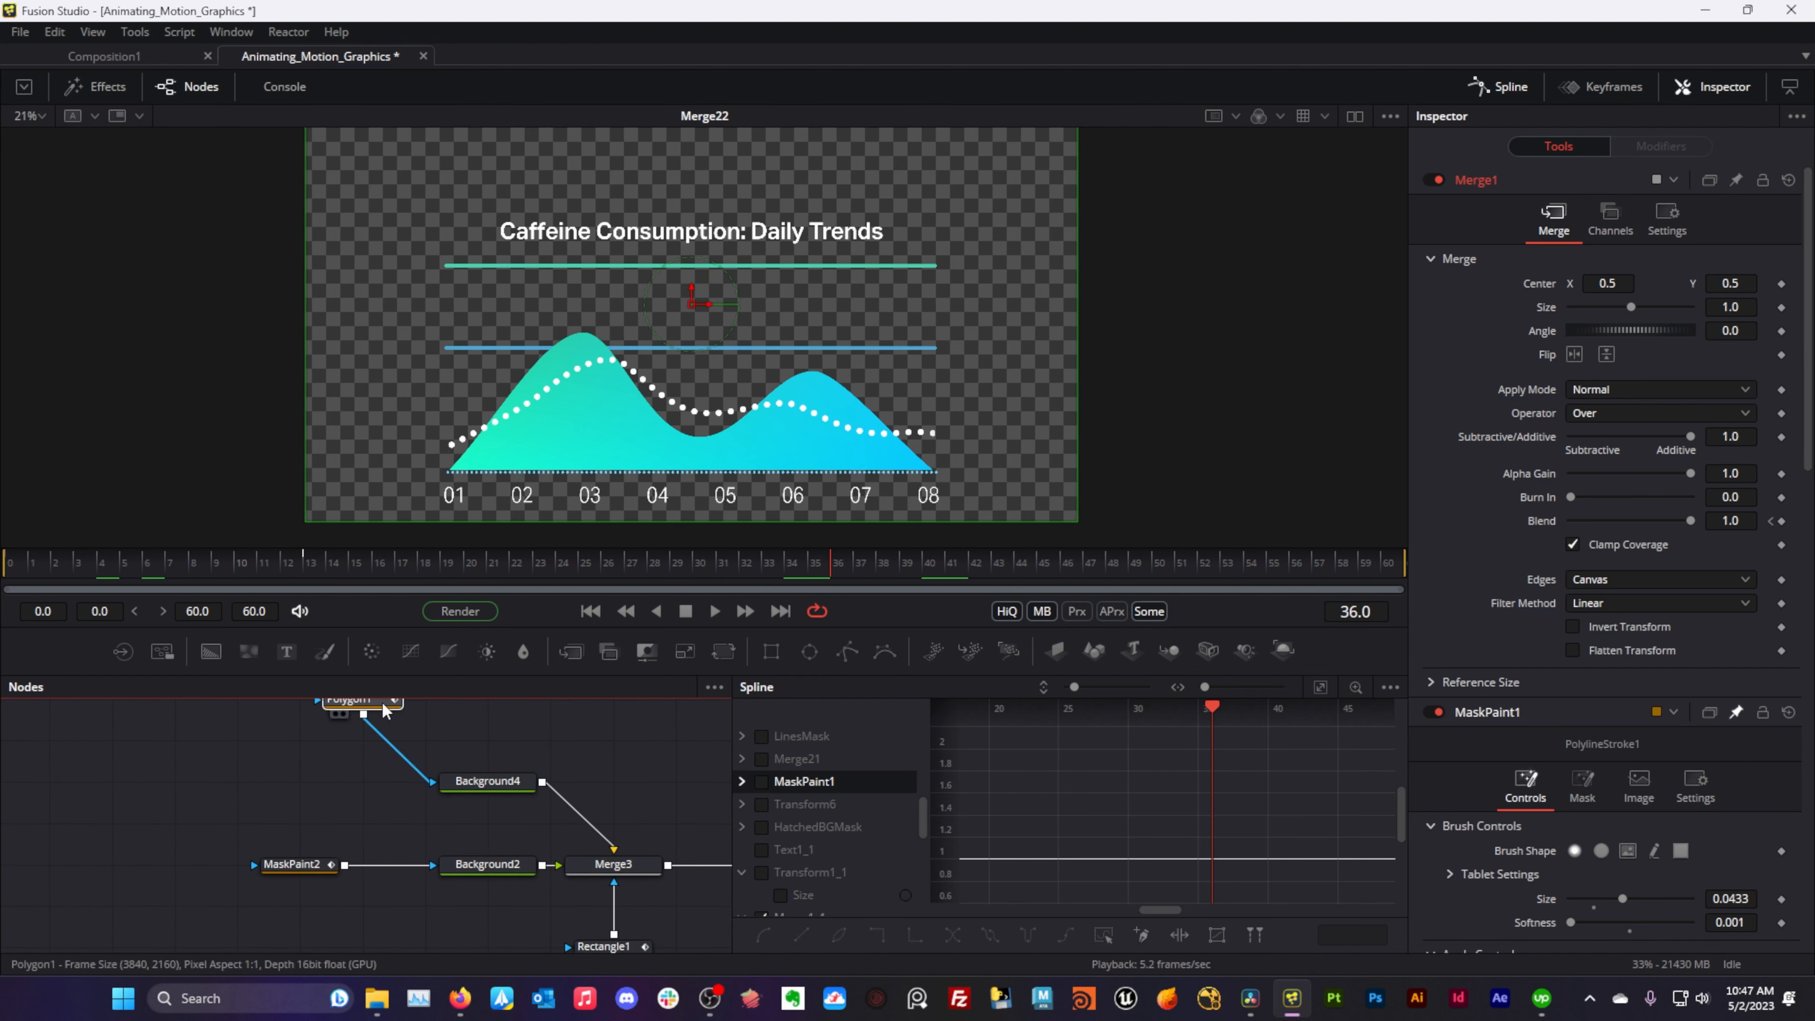
left_click(342, 795)
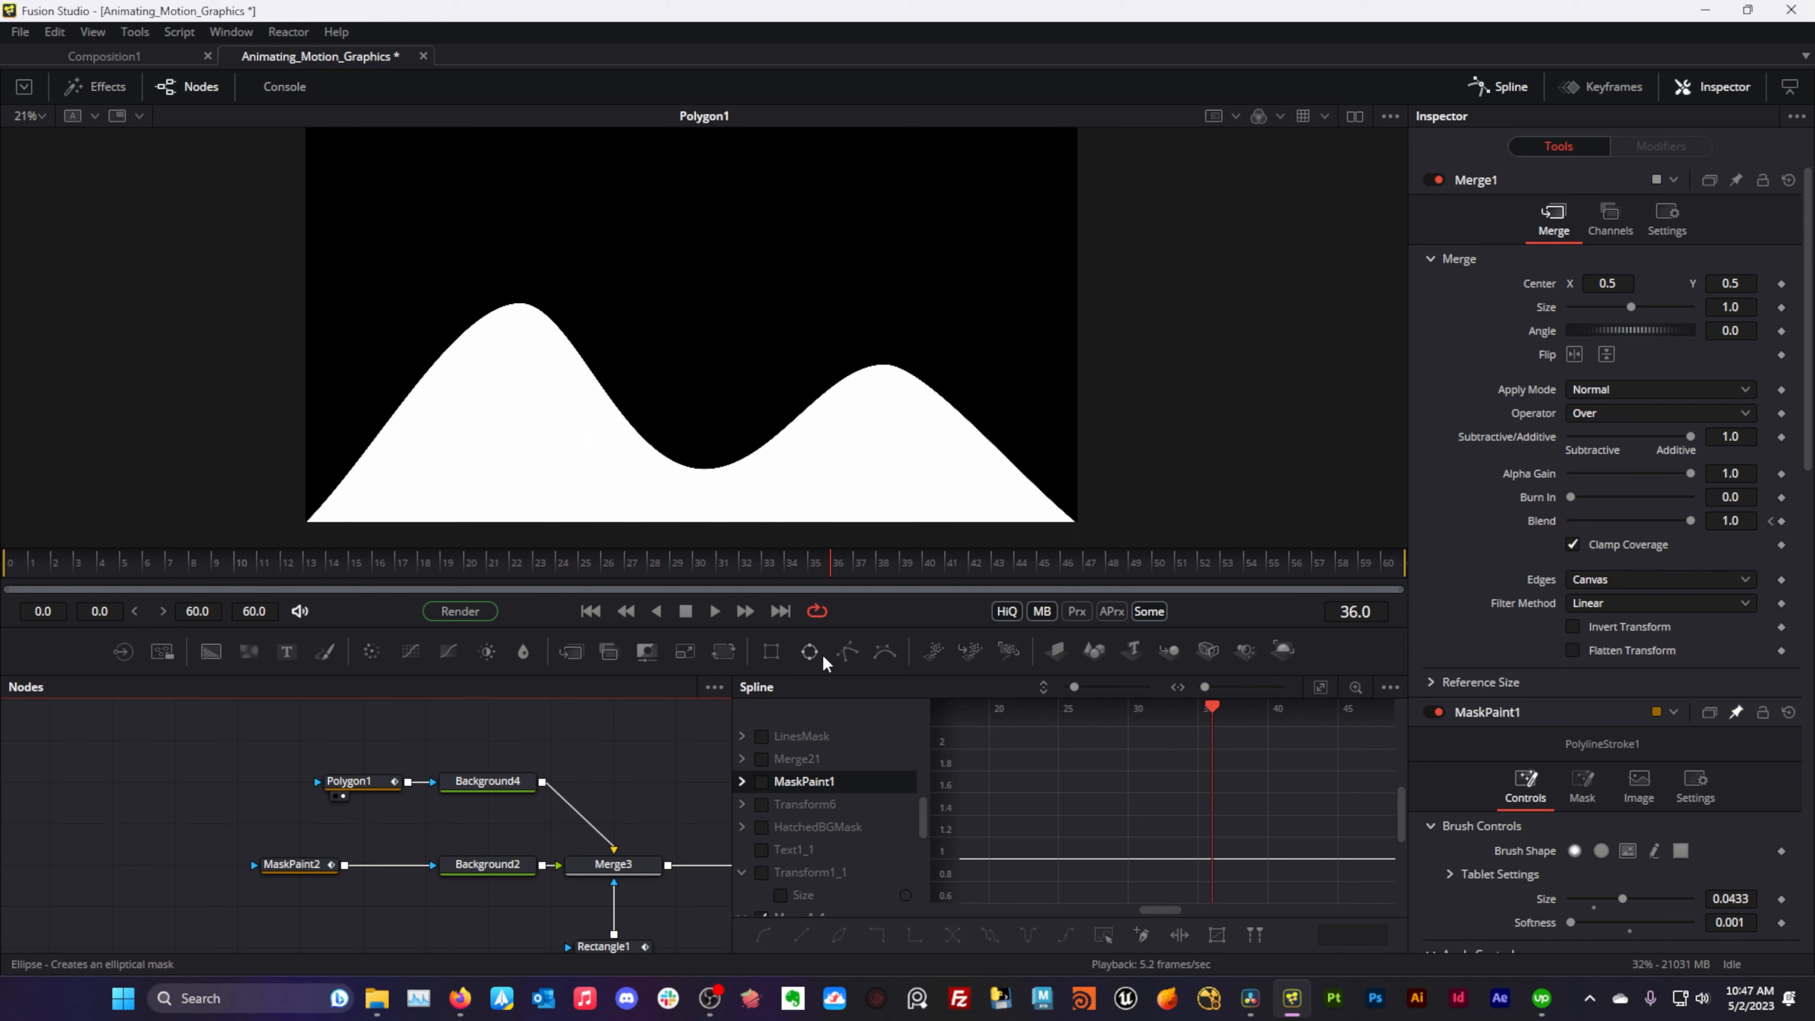
- Add a separate Polygon mask, view it, and draw an open wavy curve with two peaks from the frame's lower-left corner
left_click(847, 651)
left_click_drag(325, 742, 570, 401)
left_click(305, 522)
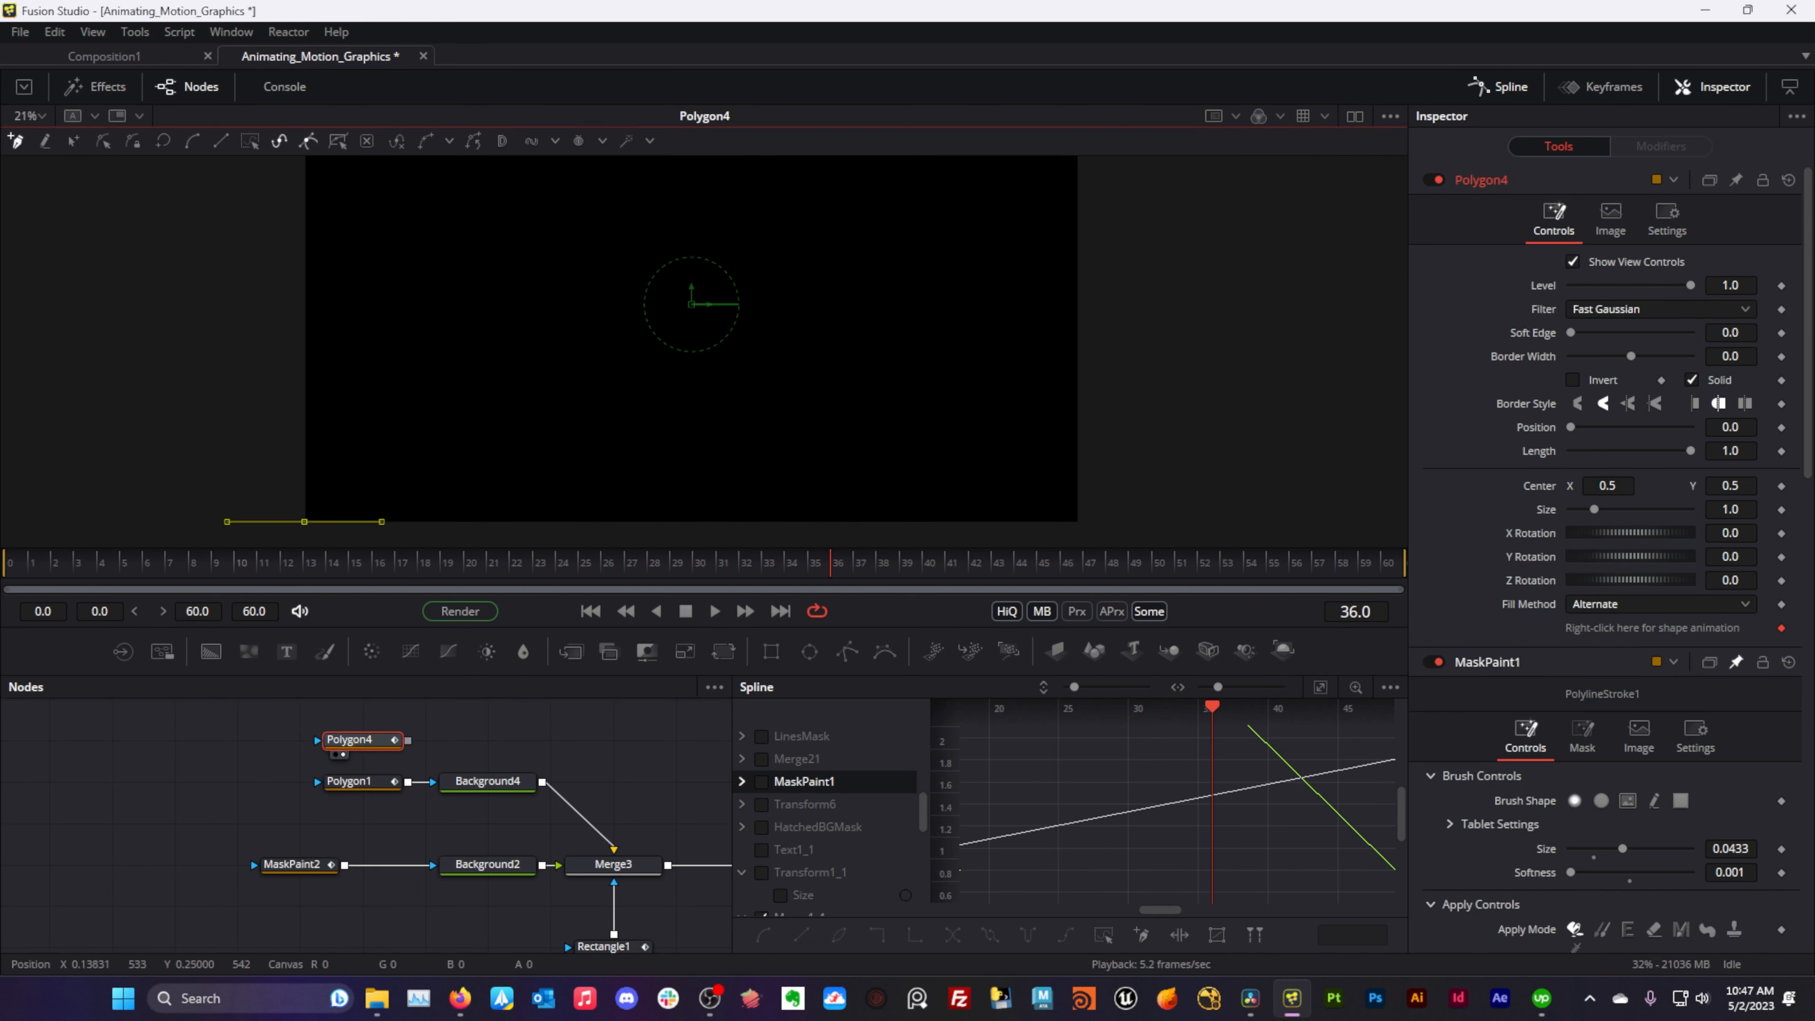
left_click_drag(431, 388, 495, 389)
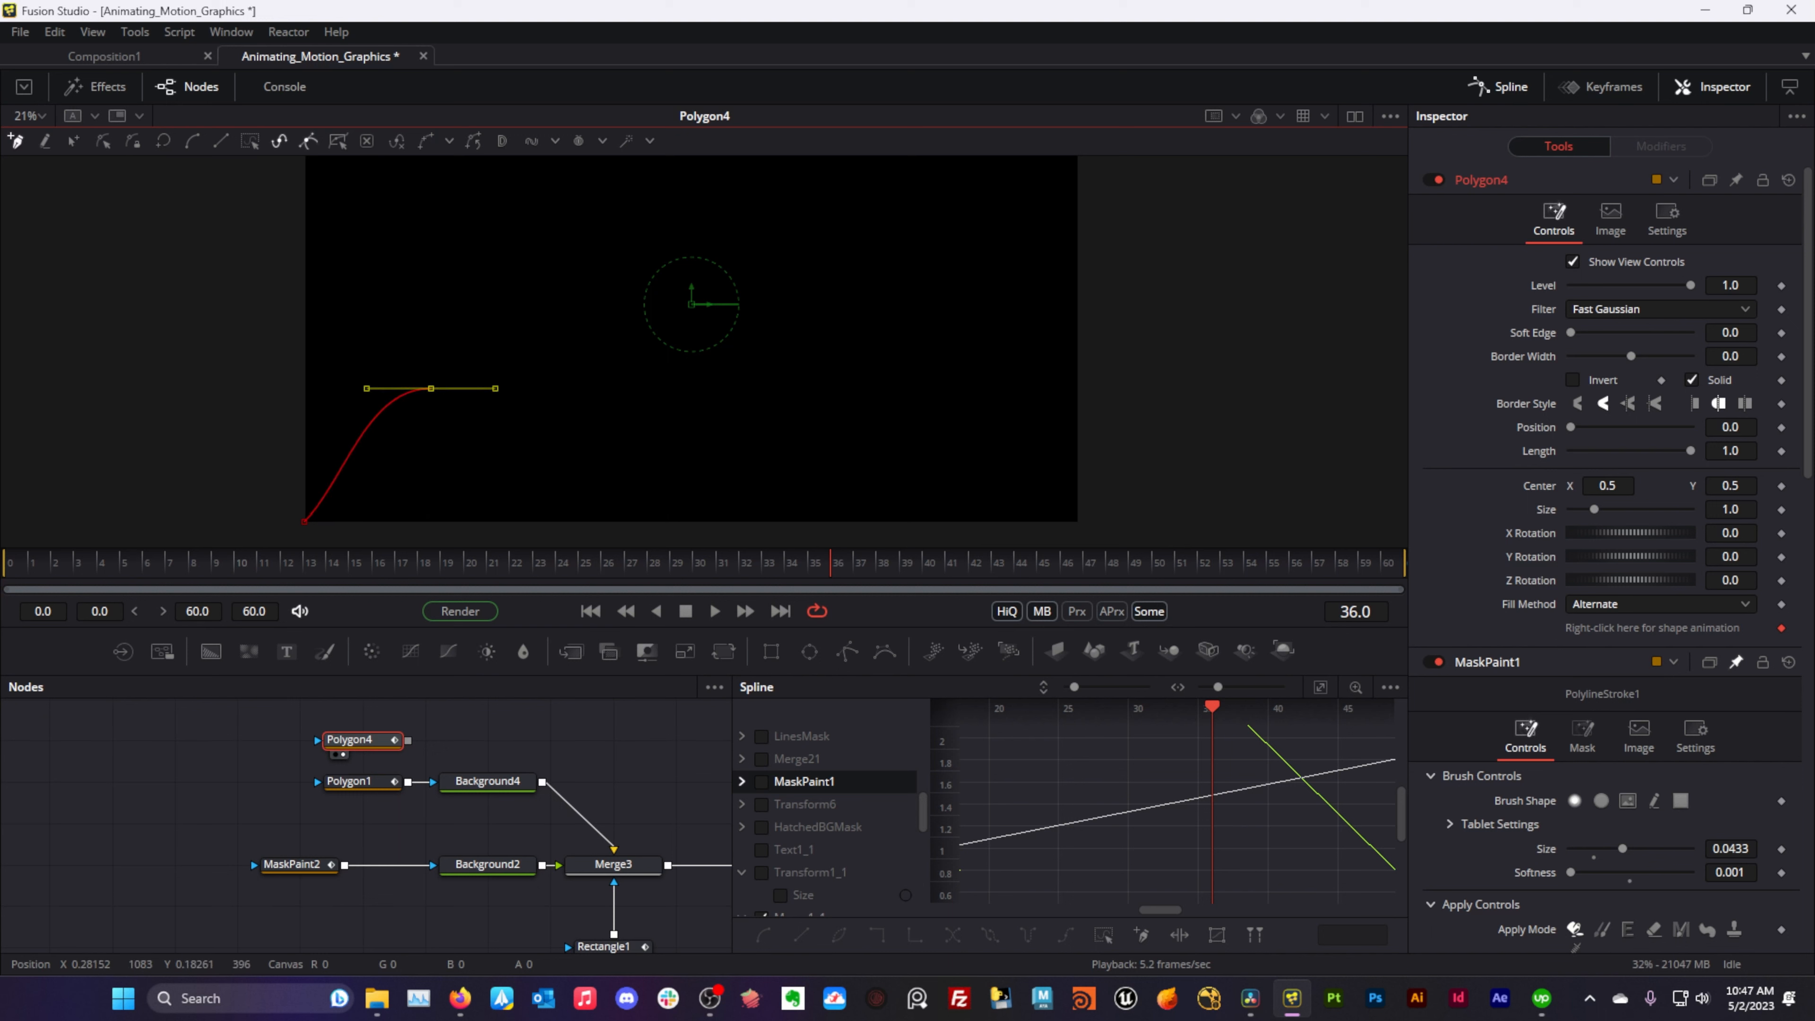
left_click_drag(497, 428, 578, 480)
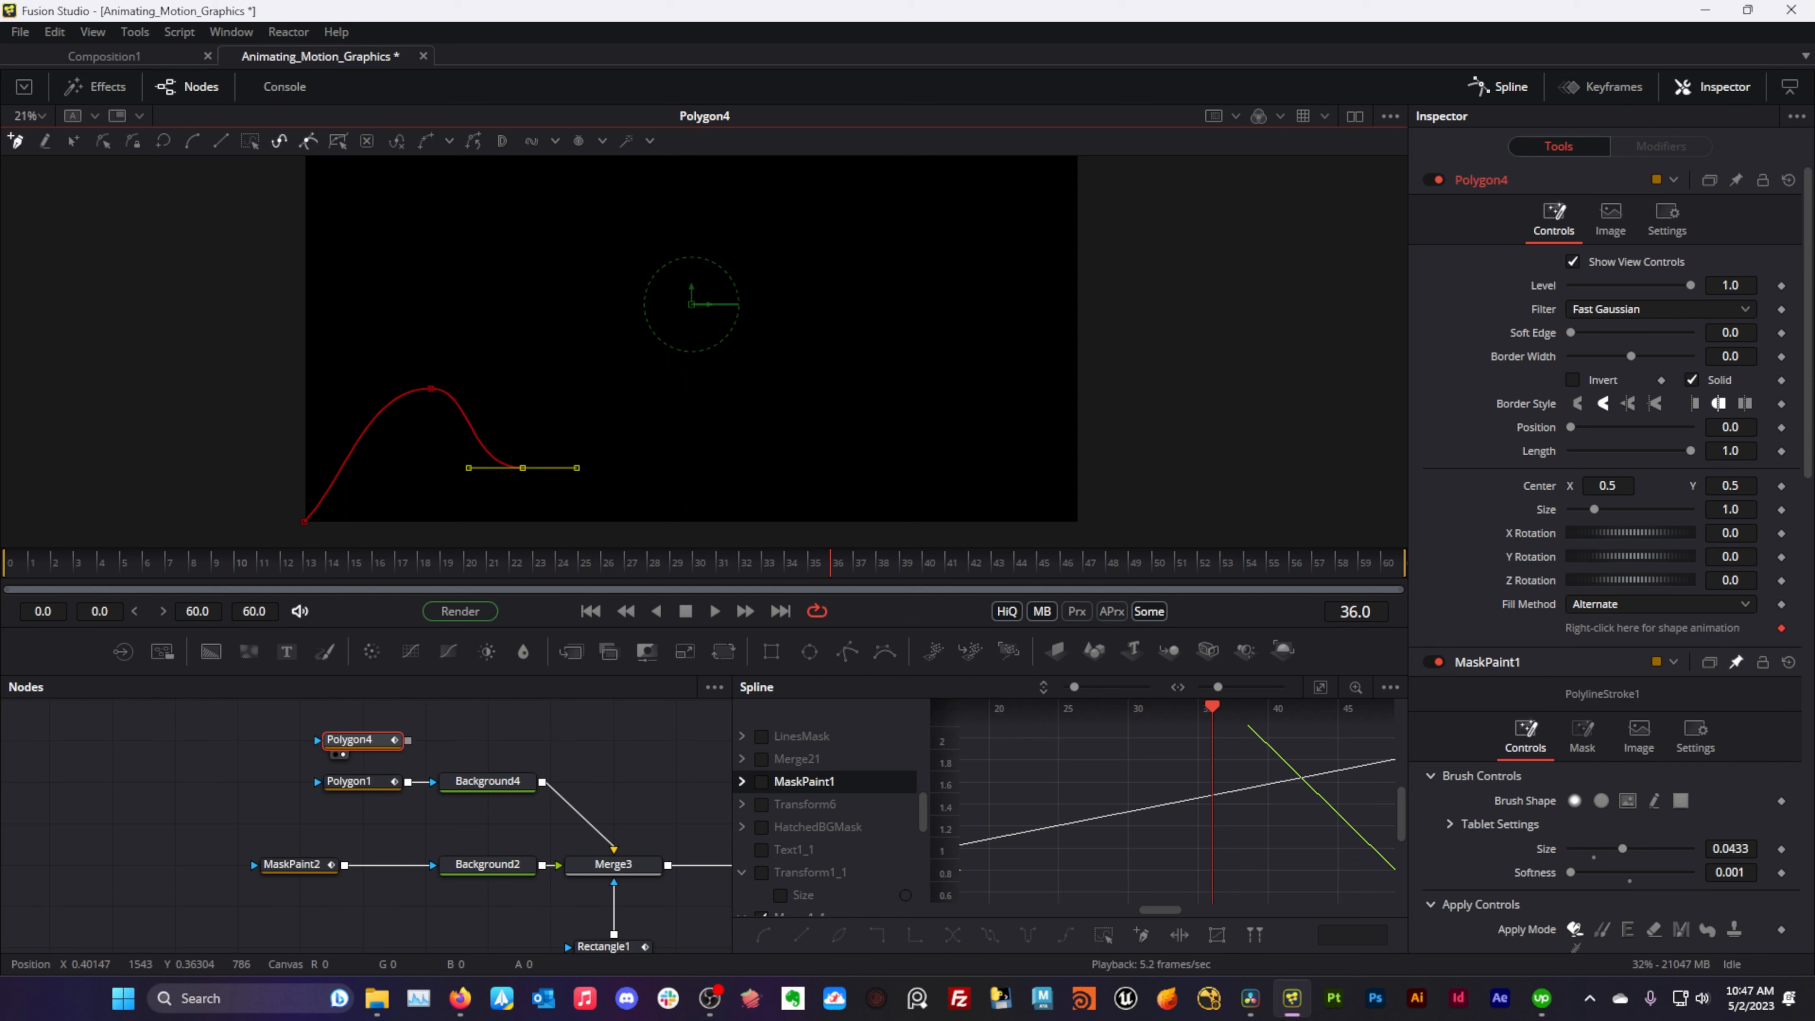
left_click_drag(628, 362, 757, 487)
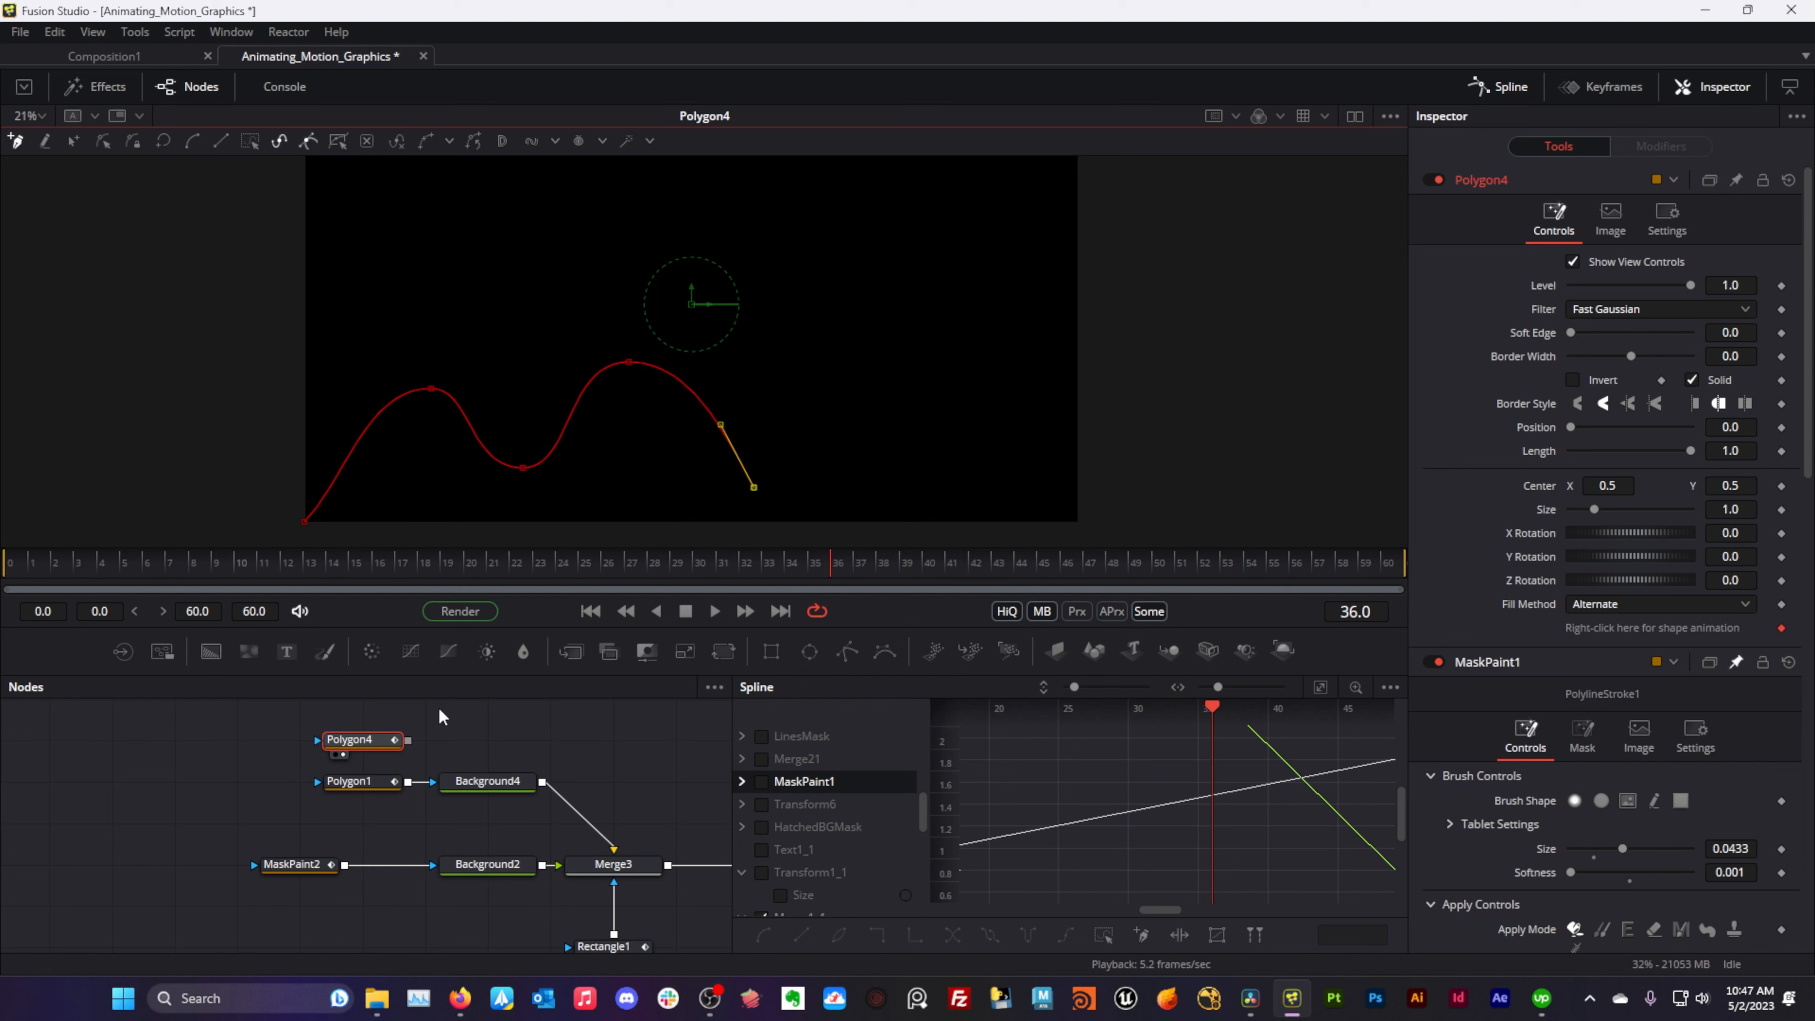
- Select Polygon1 and scrub from frame 0 to frame 30 to examine its flat and wavy keyframed shapes
left_click(350, 785)
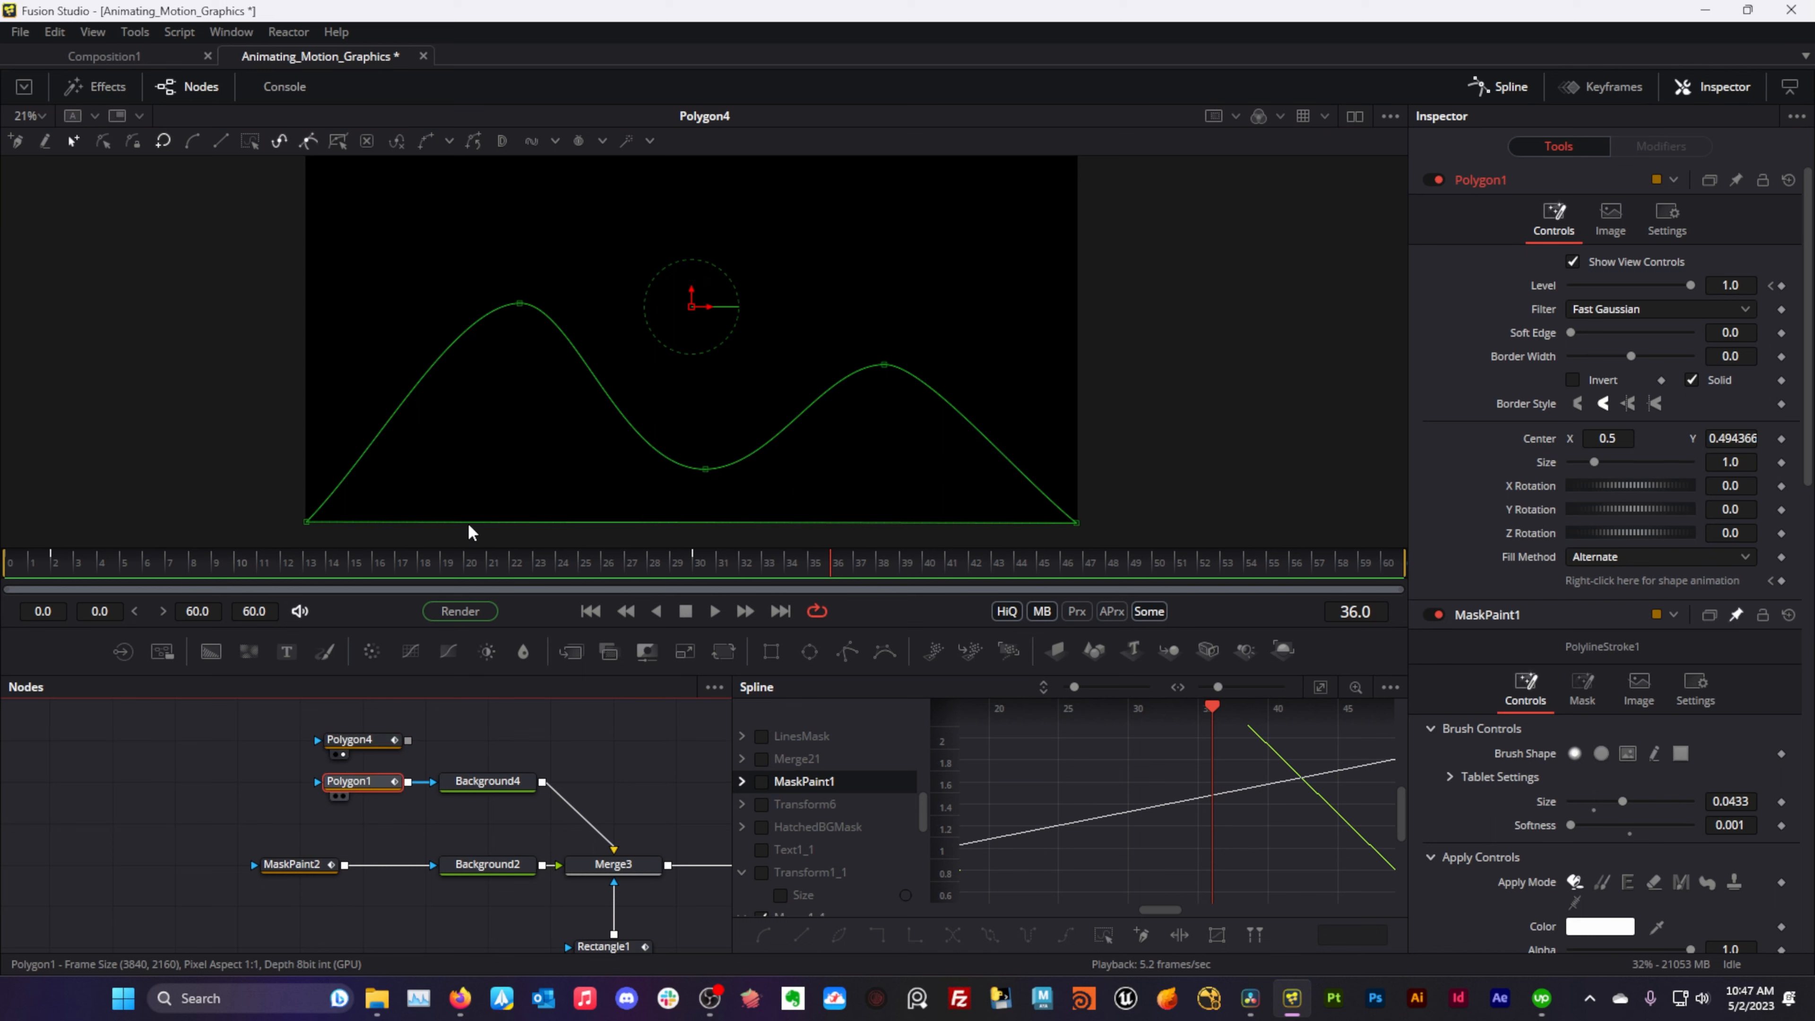
left_click_drag(45, 577, 11, 576)
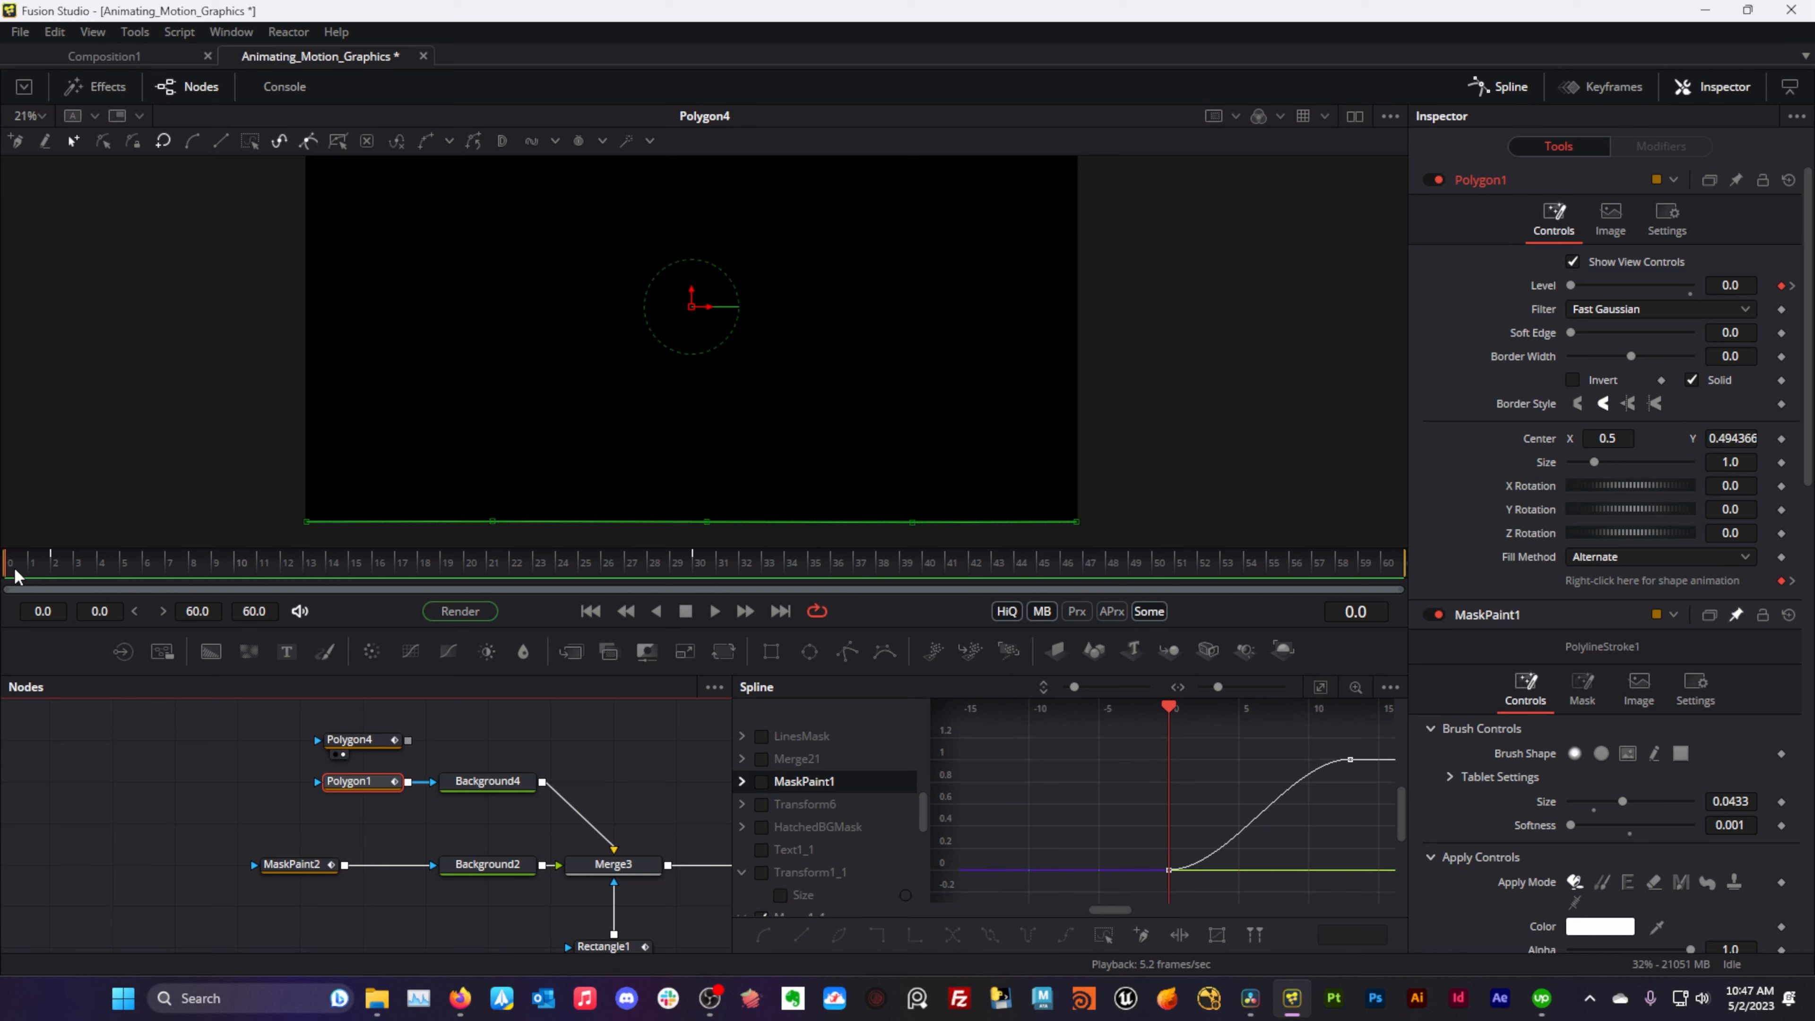
left_click_drag(25, 576, 695, 559)
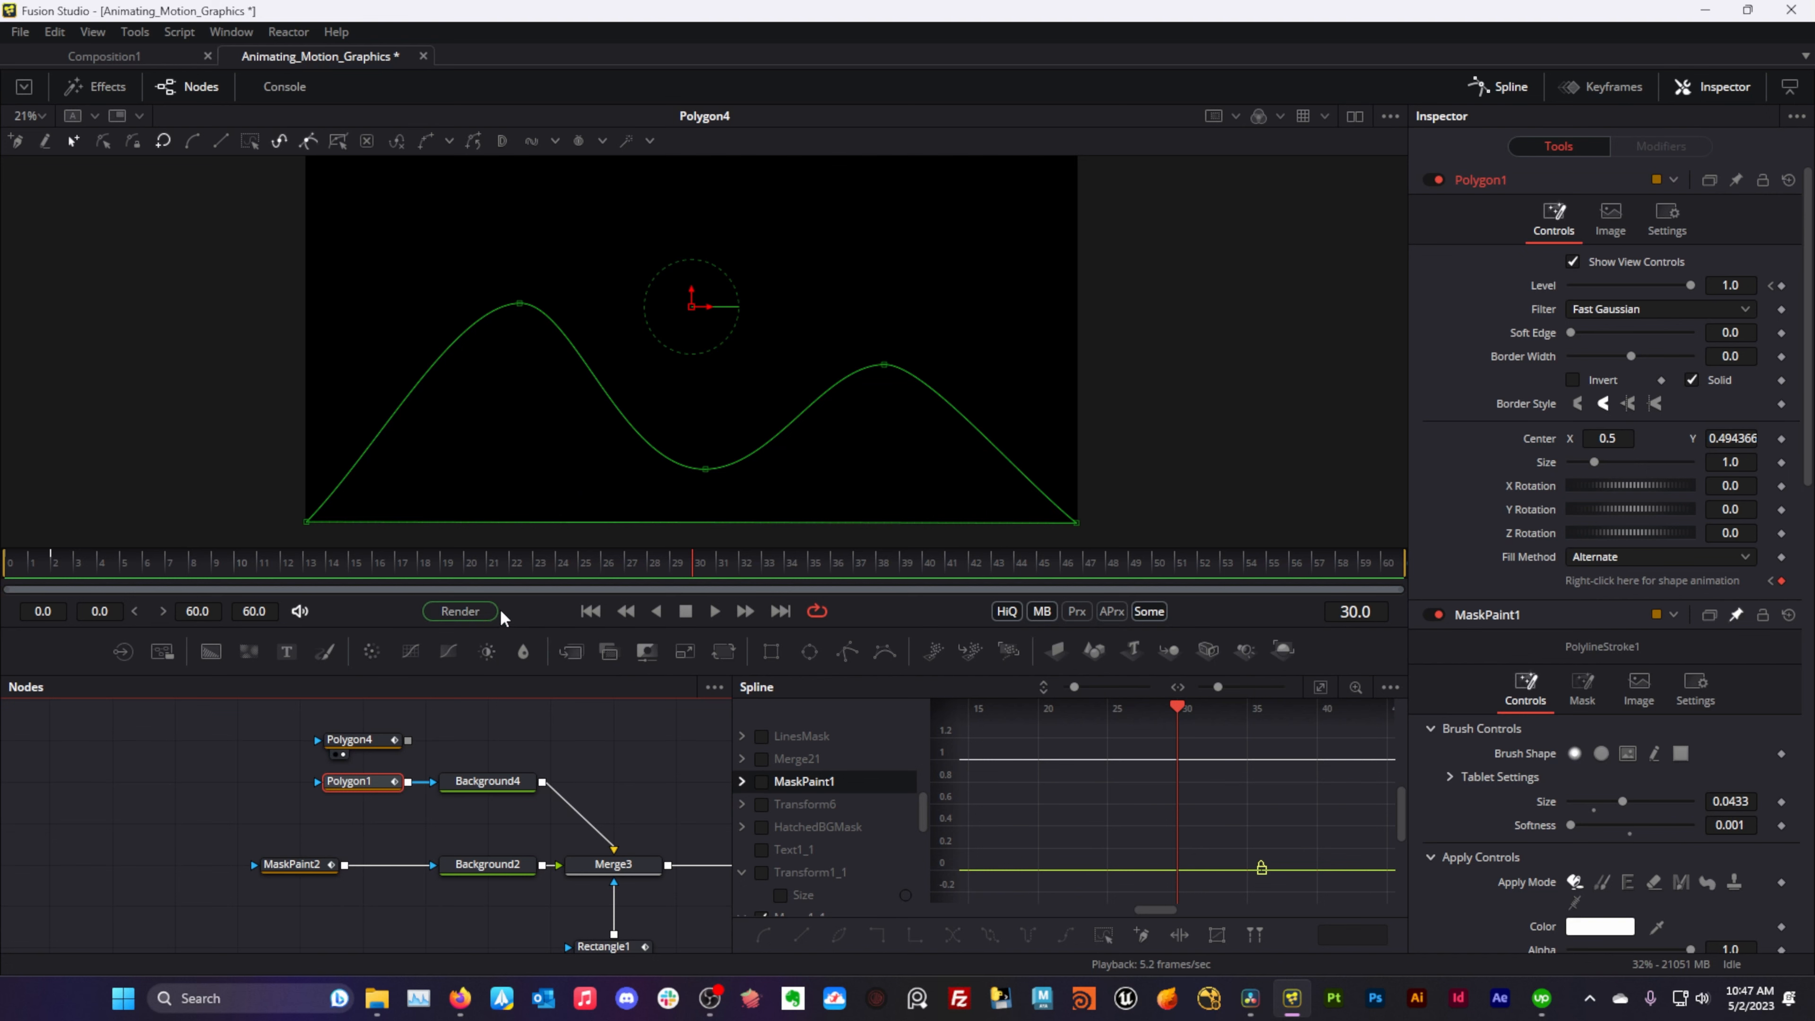
mouse_move(695, 565)
left_mouse_down()
mouse_move(32, 615)
mouse_move(697, 565)
left_mouse_up()
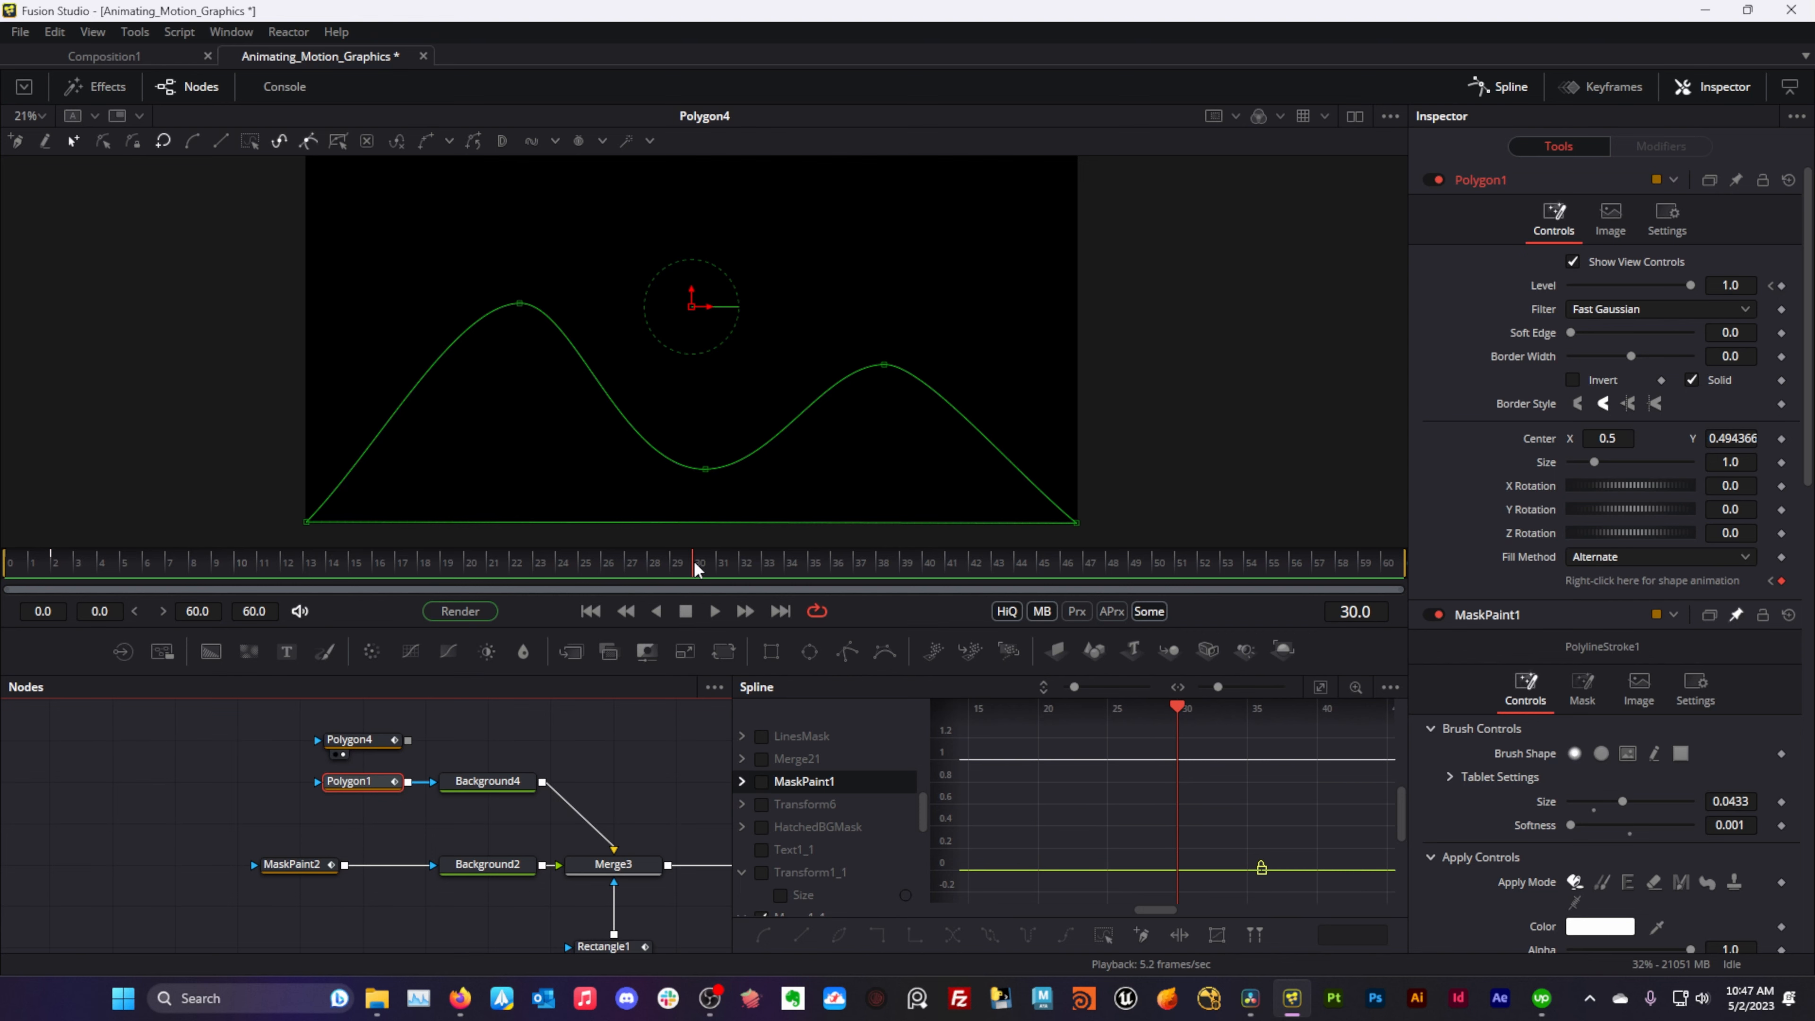
- Show Background4 in the viewer and scrub to frame 17 to examine how the animated Polygon1 wave masks its gradient
left_click(707, 469)
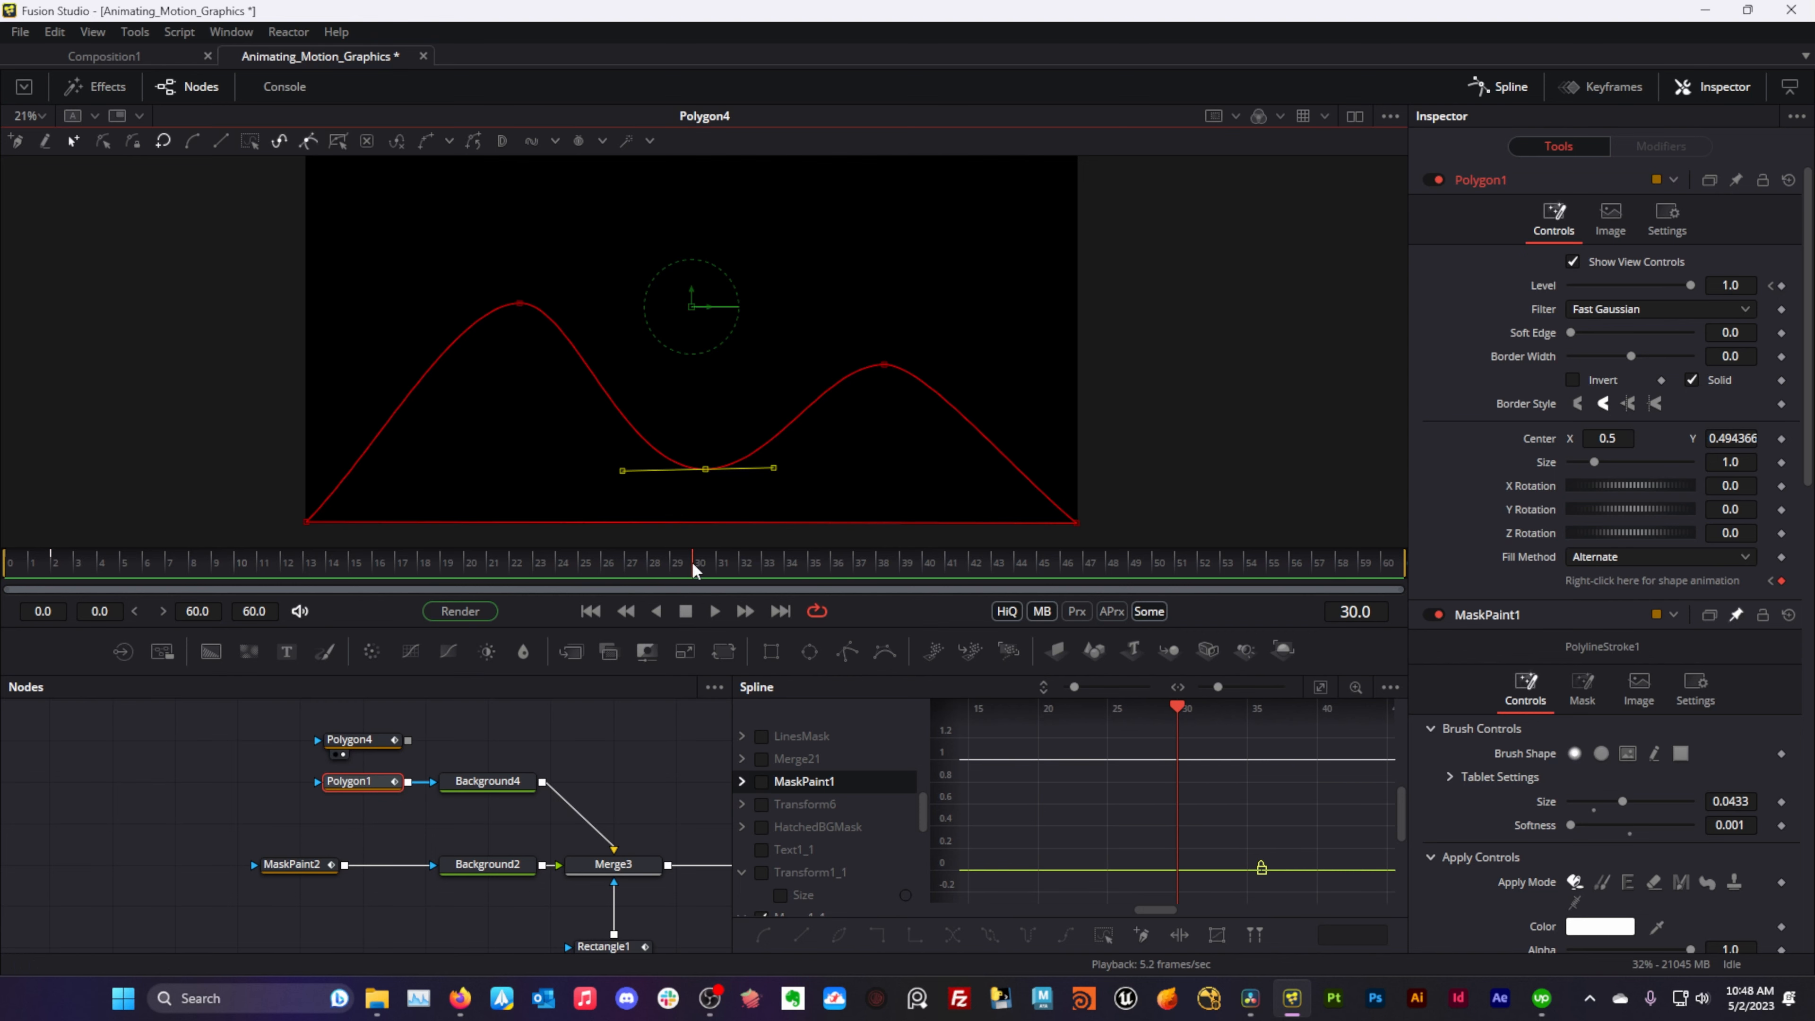
left_click_drag(318, 566, 63, 583)
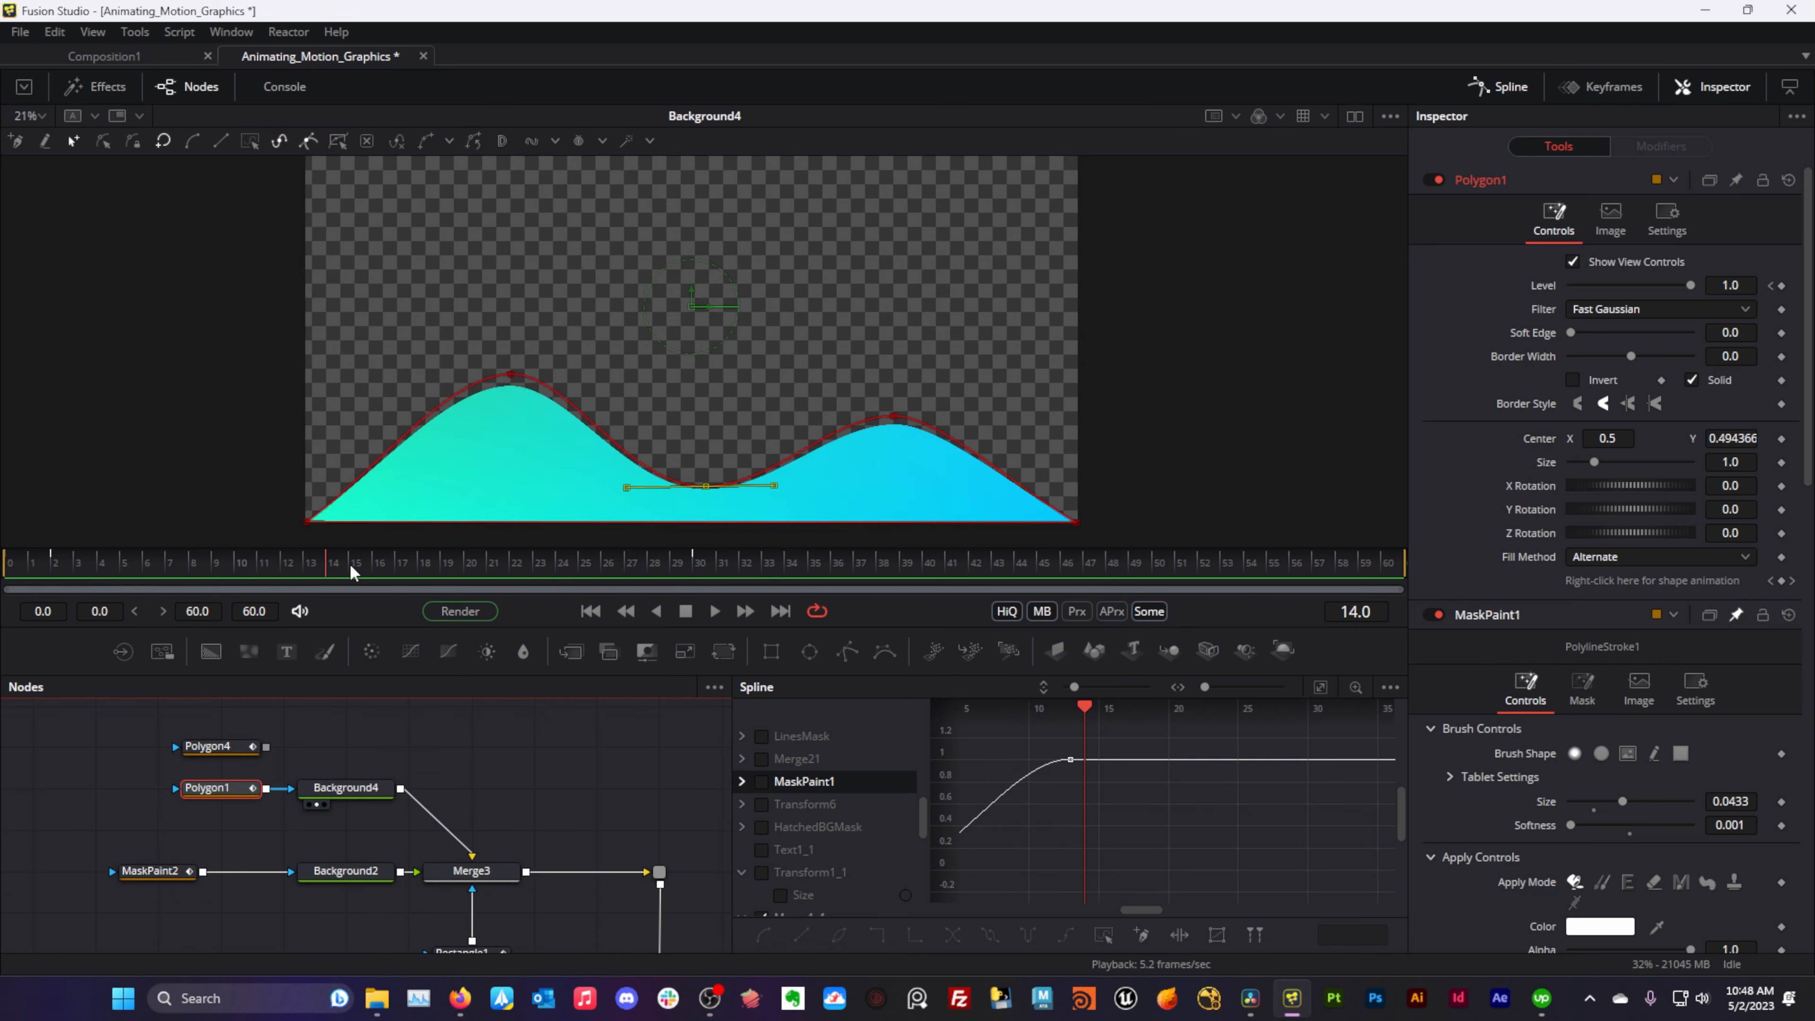
left_click_drag(349, 563, 395, 565)
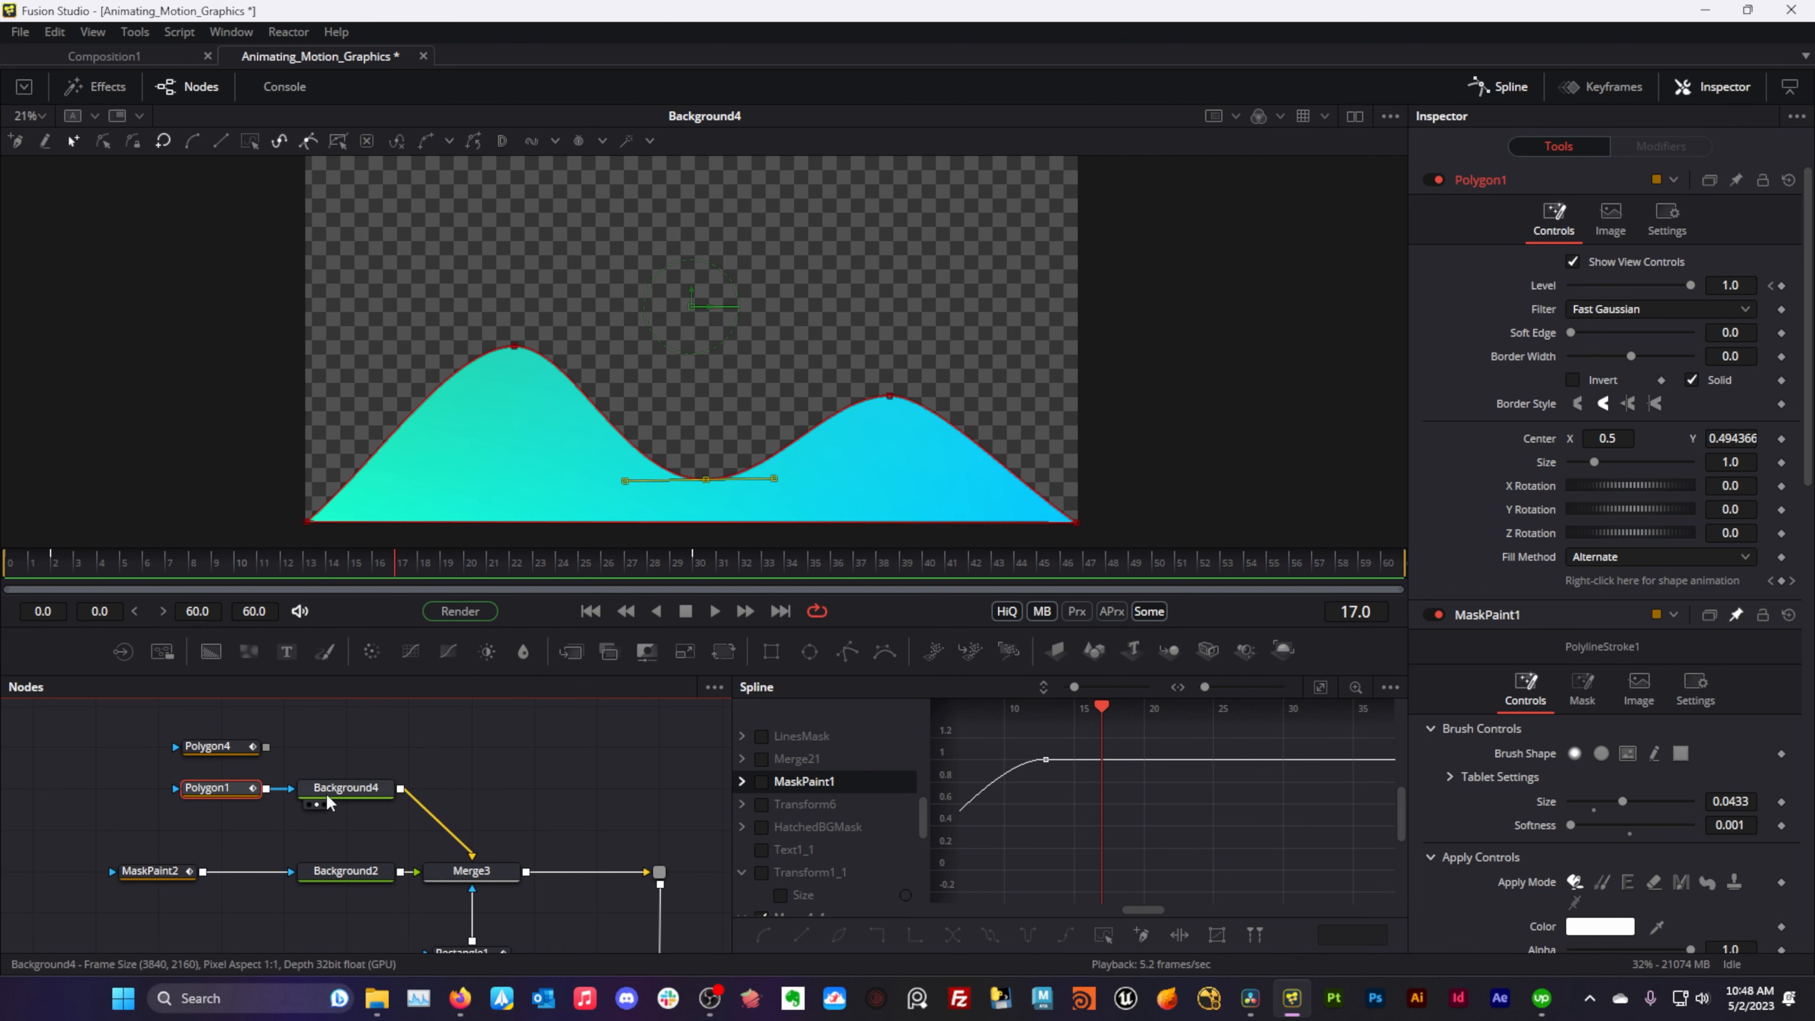
- Disconnect Polygon1 from Background4 to show the unmasked four-corner gradient, and reconnect the mask
left_click_drag(325, 792, 400, 640)
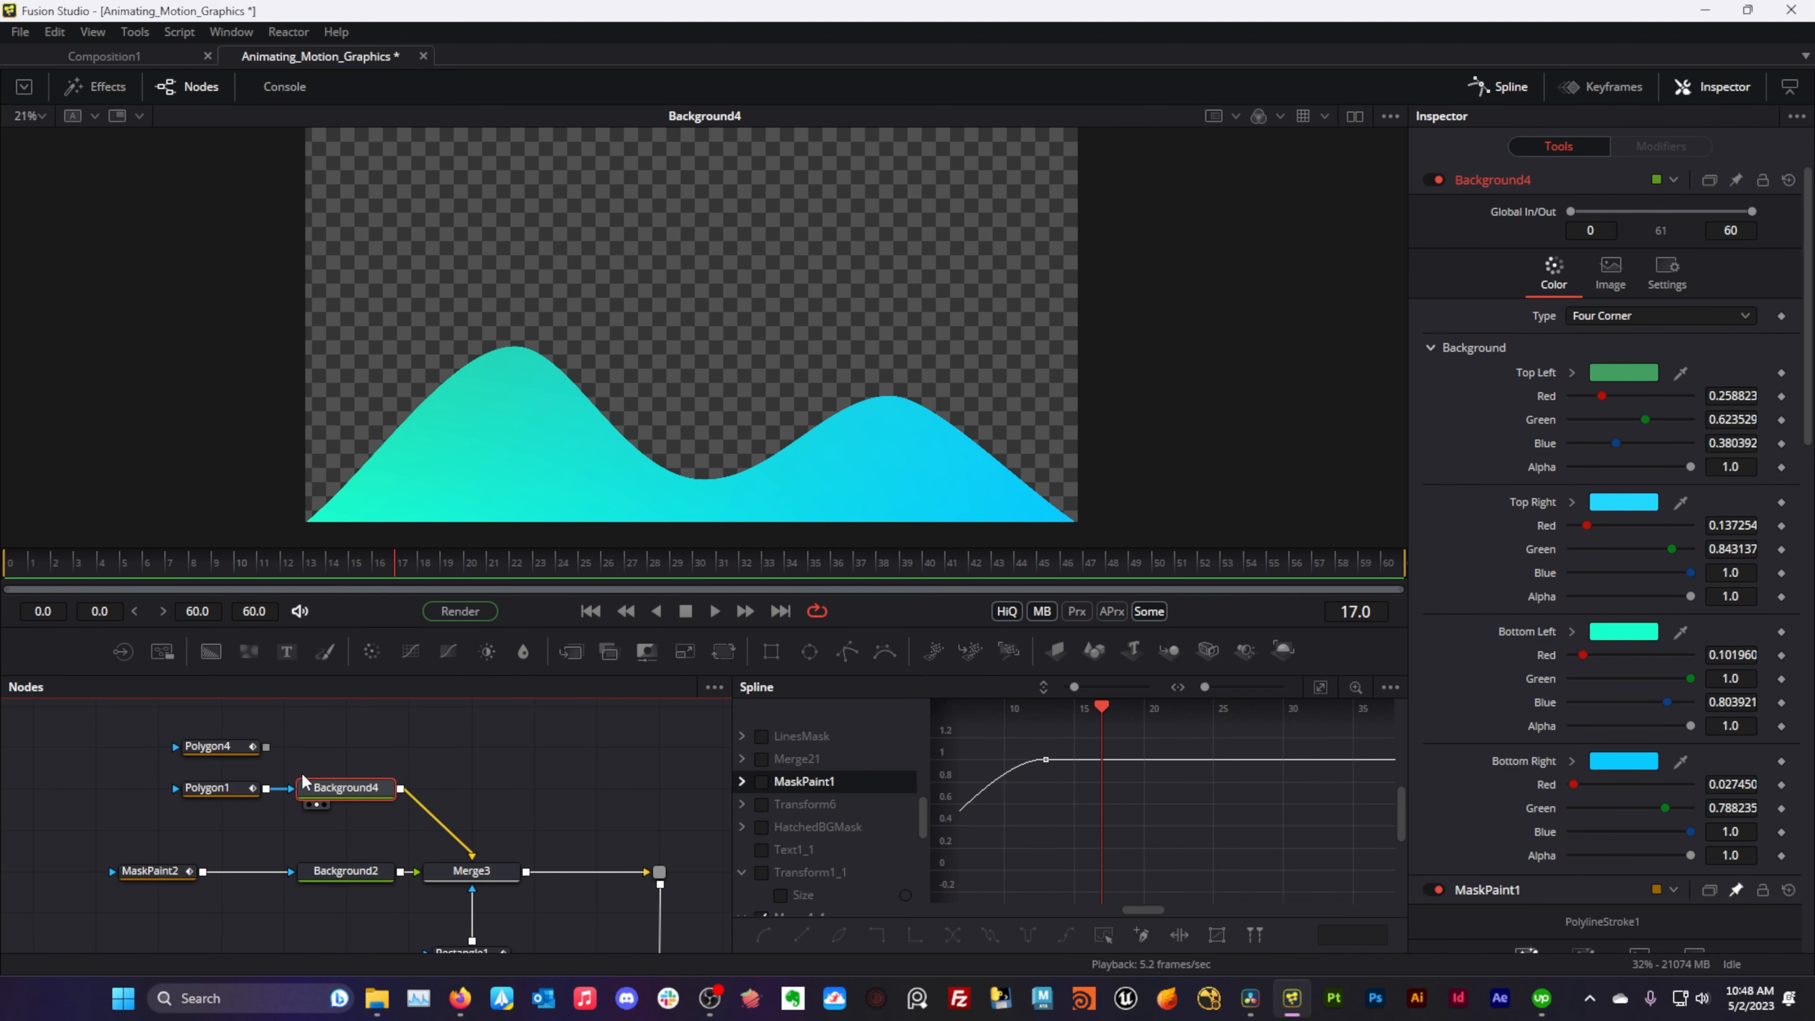
left_click_drag(278, 797, 282, 801)
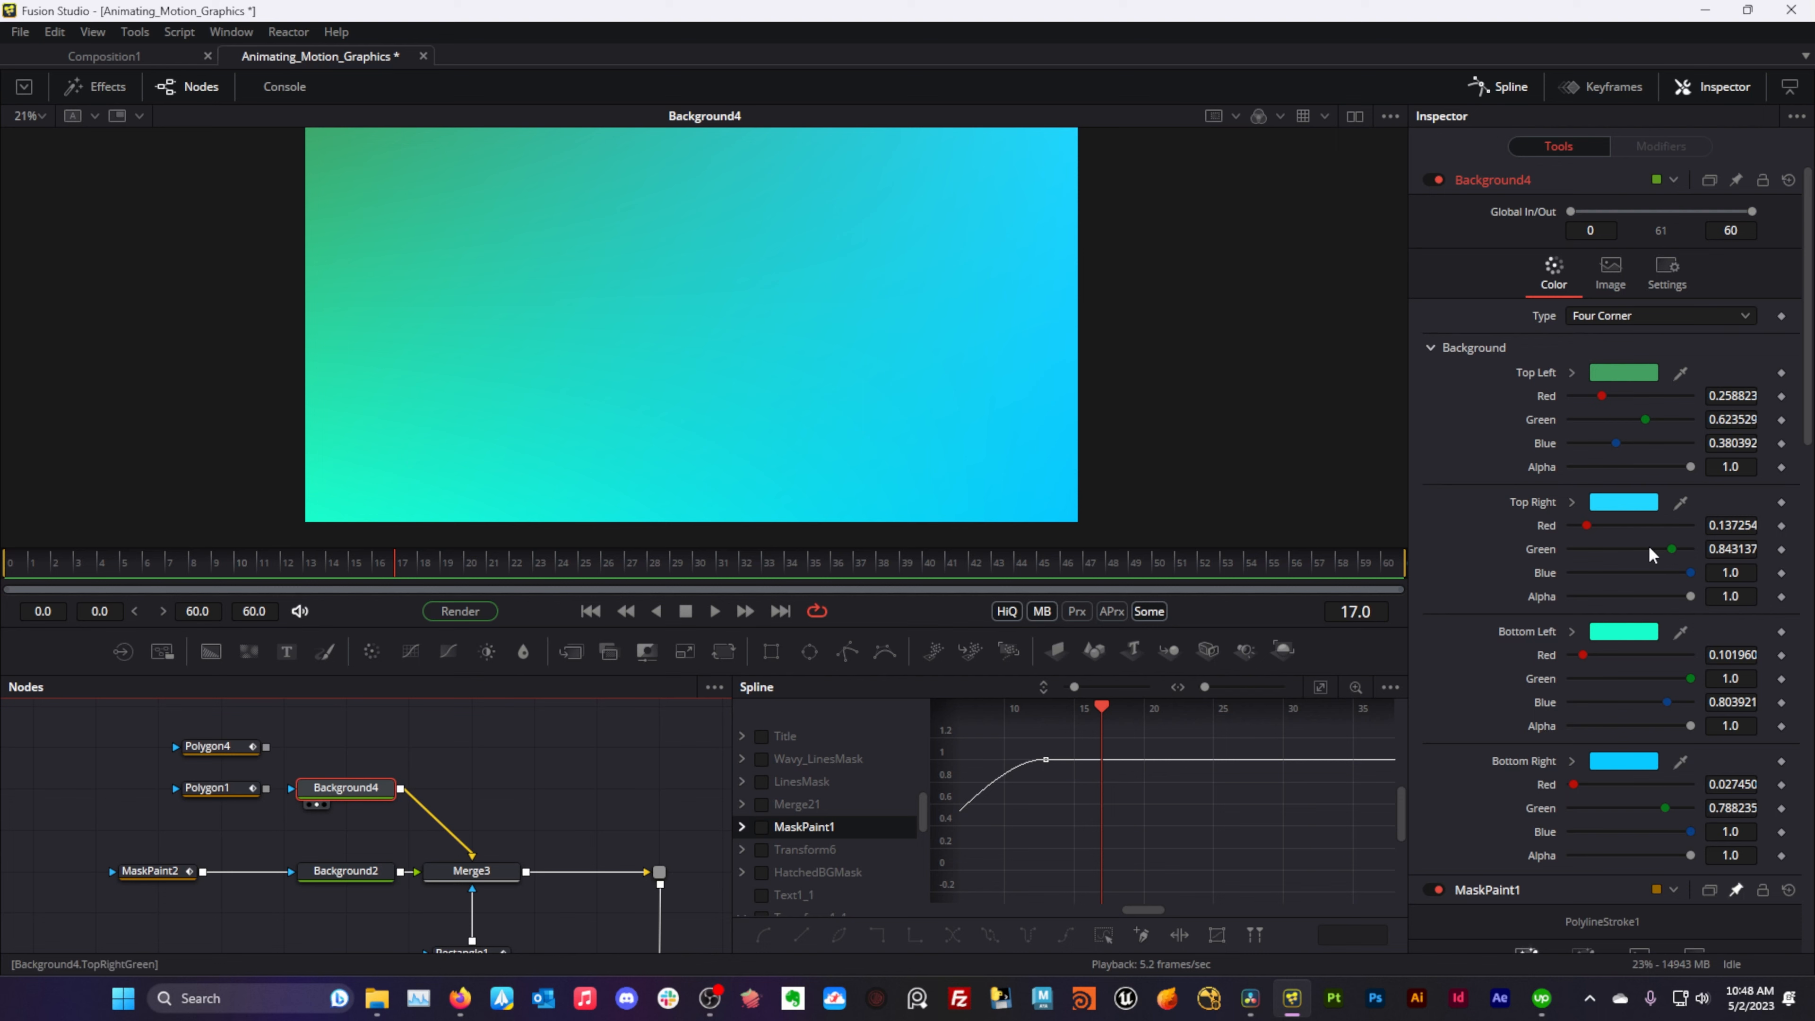
left_click_drag(268, 789, 304, 790)
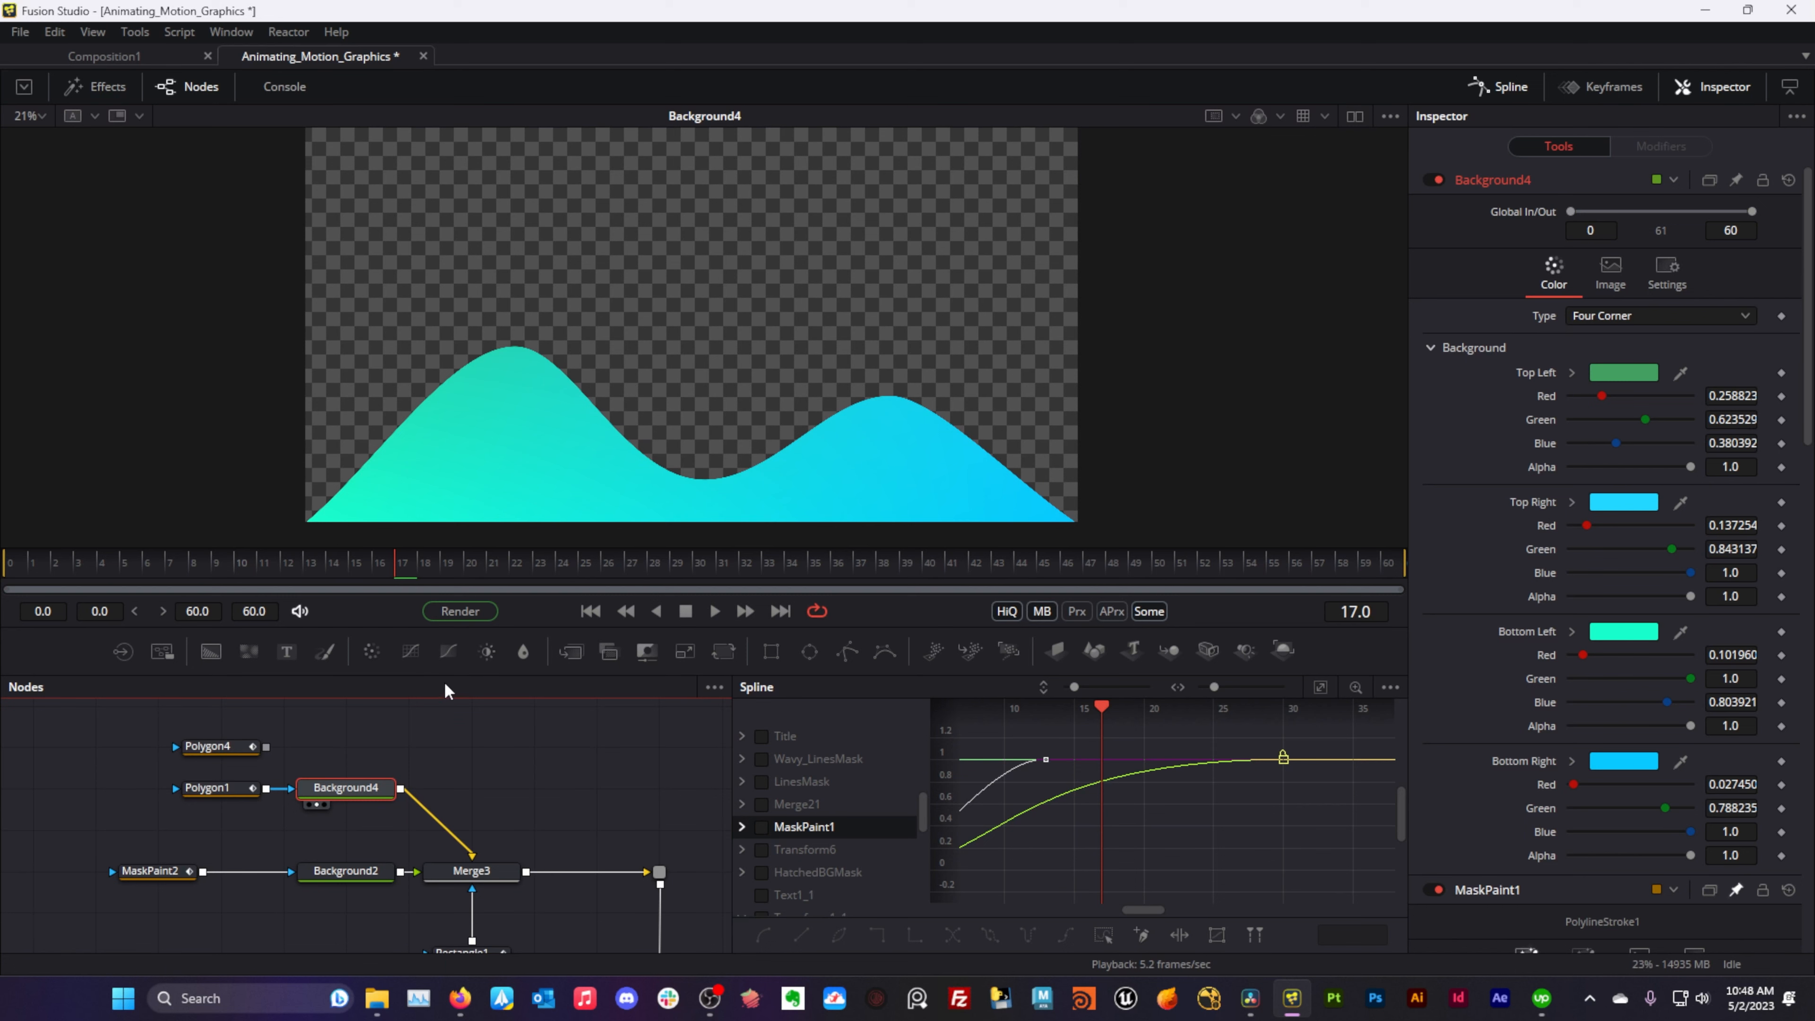
left_click_drag(331, 824, 478, 823)
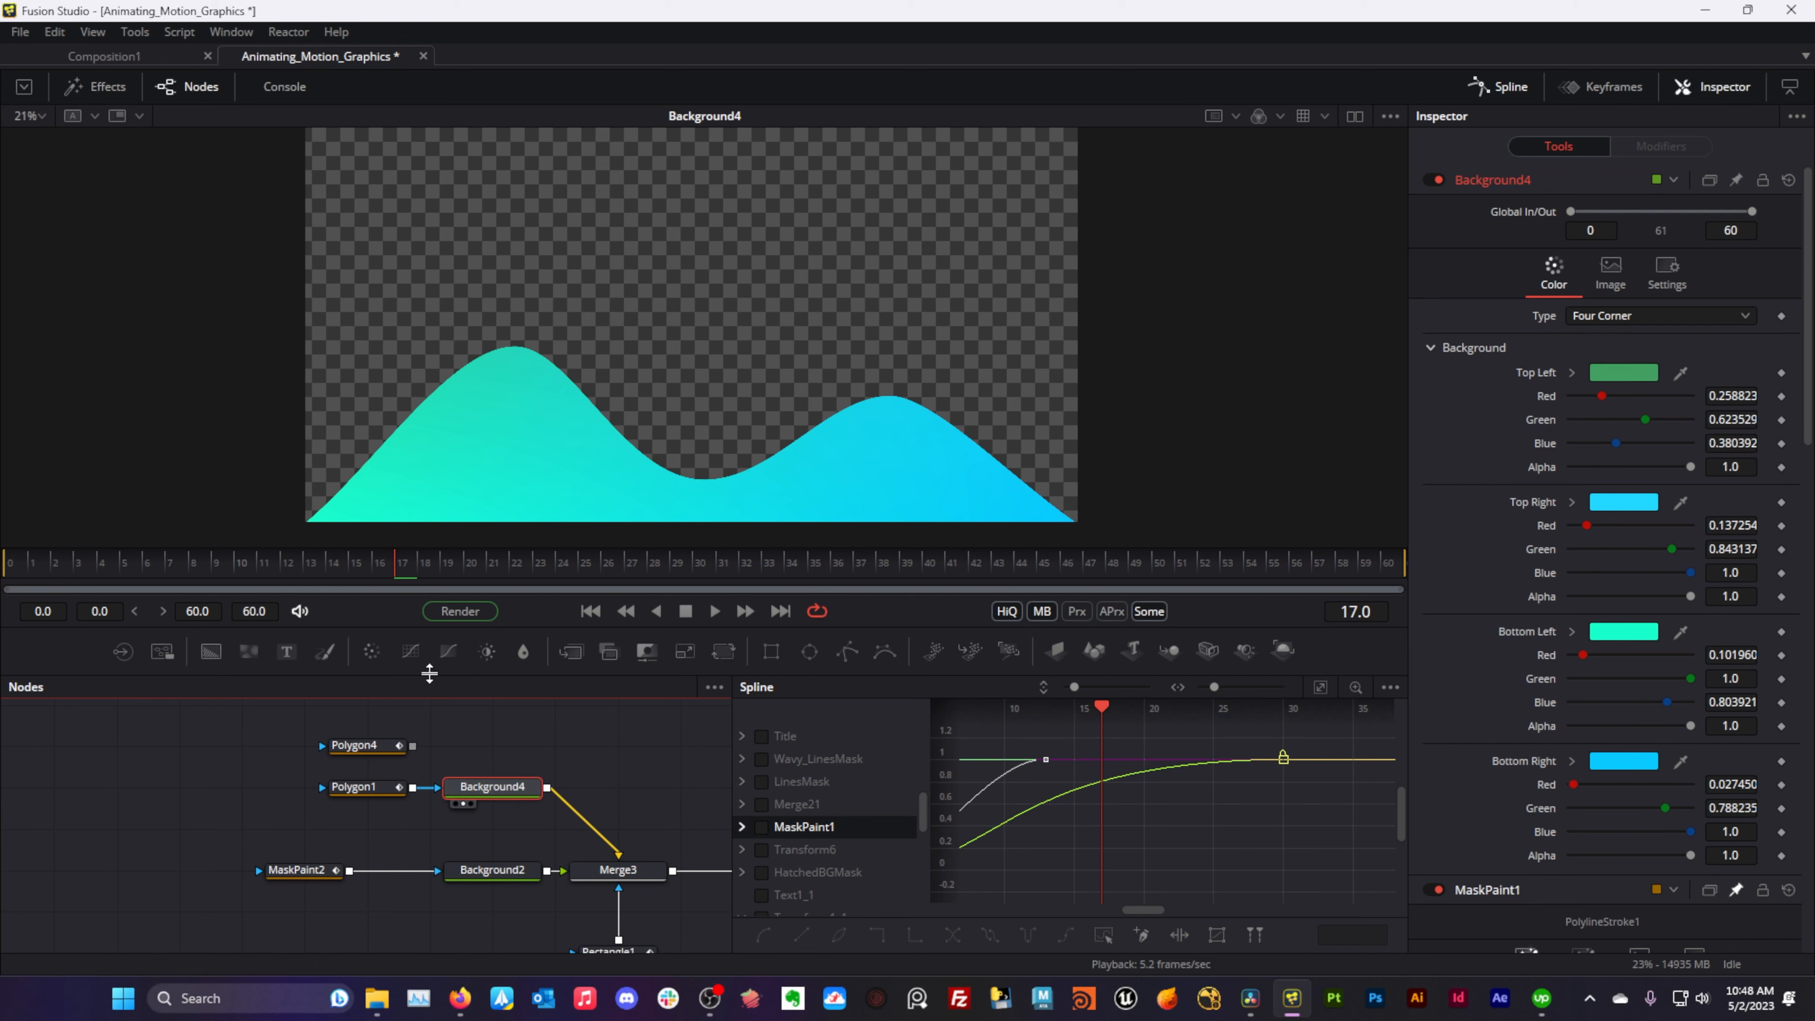
- Move Polygon4 and Polygon1 away from Background4 and detach Polygon1 from its mask input
left_click_drag(355, 745, 353, 721)
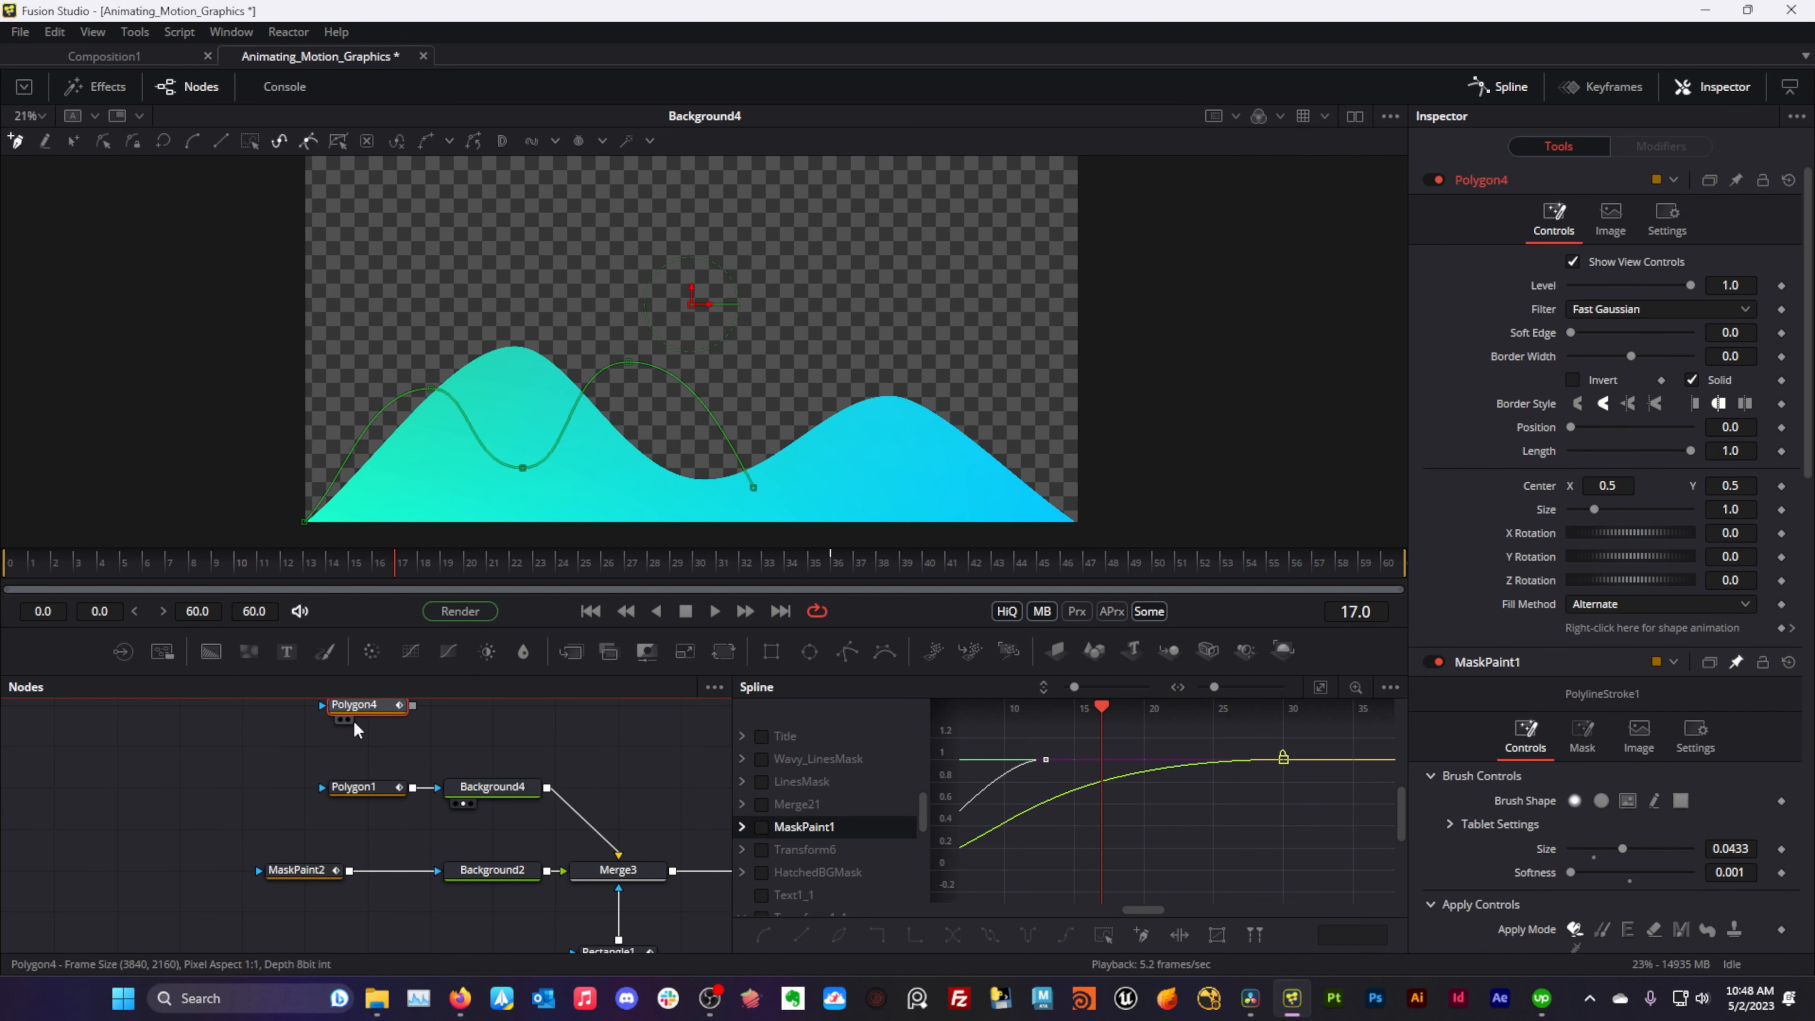
left_click_drag(321, 822, 258, 789)
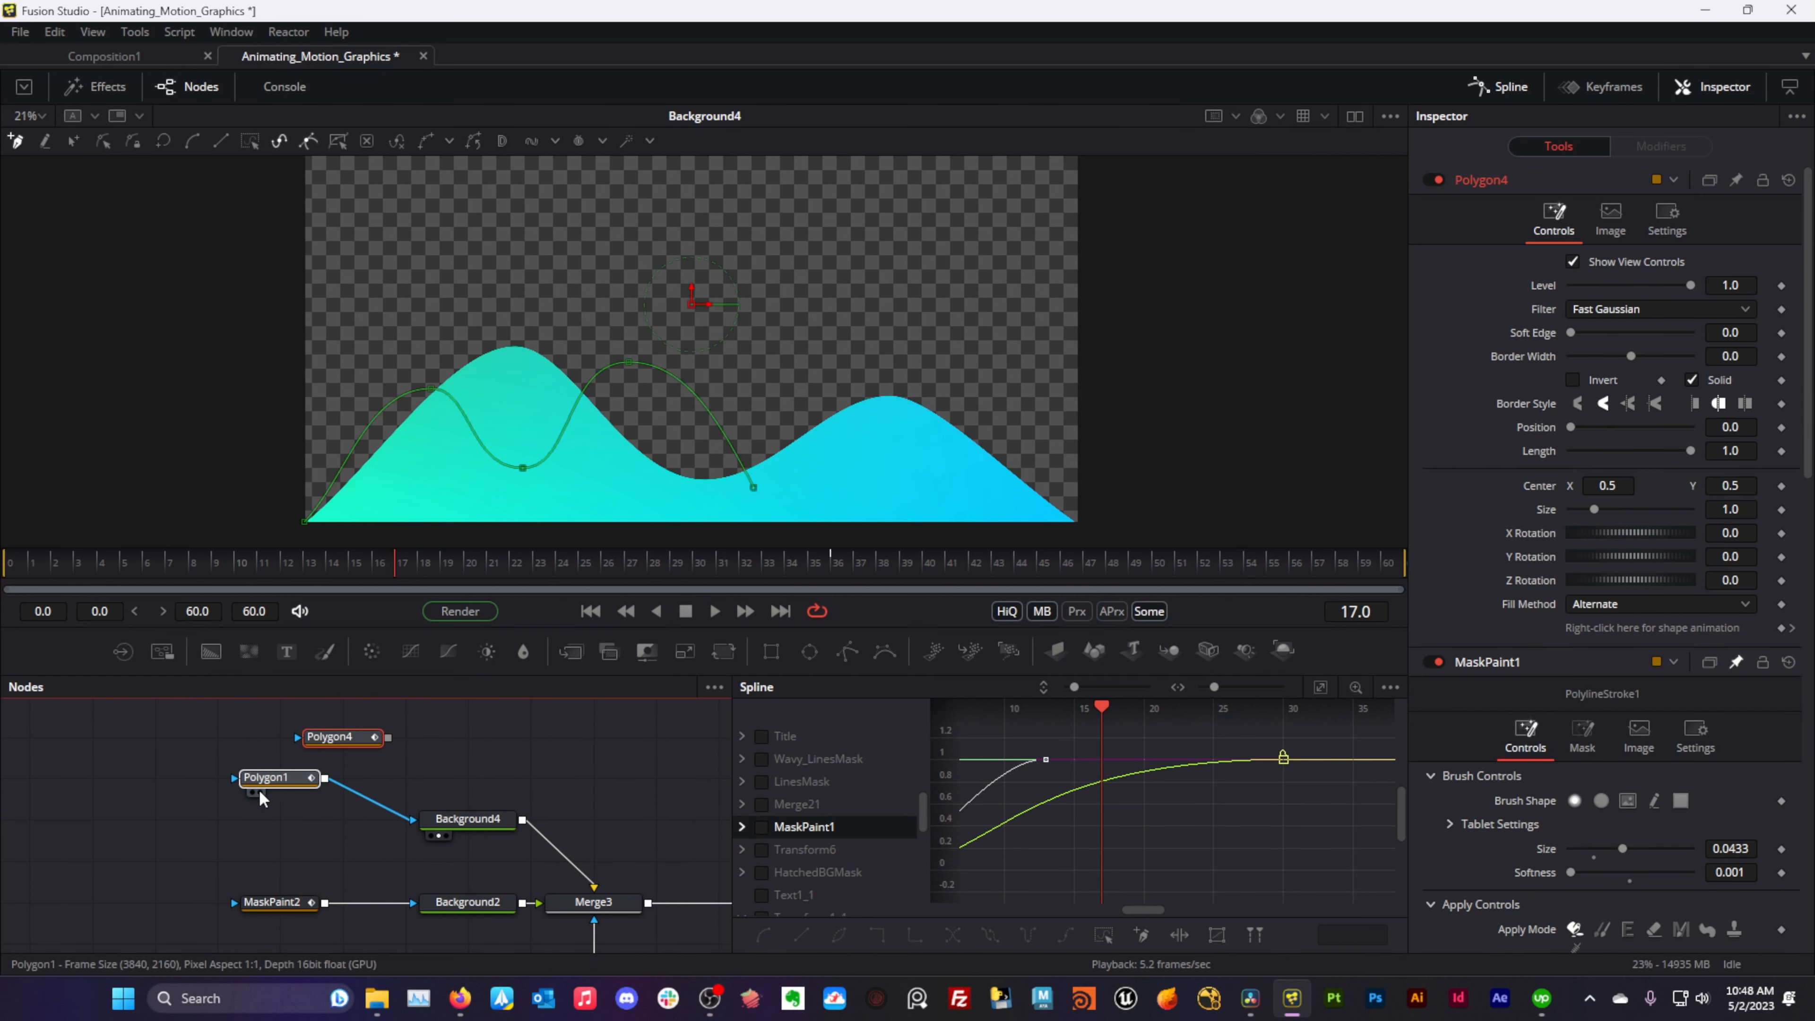
left_click_drag(355, 825, 355, 825)
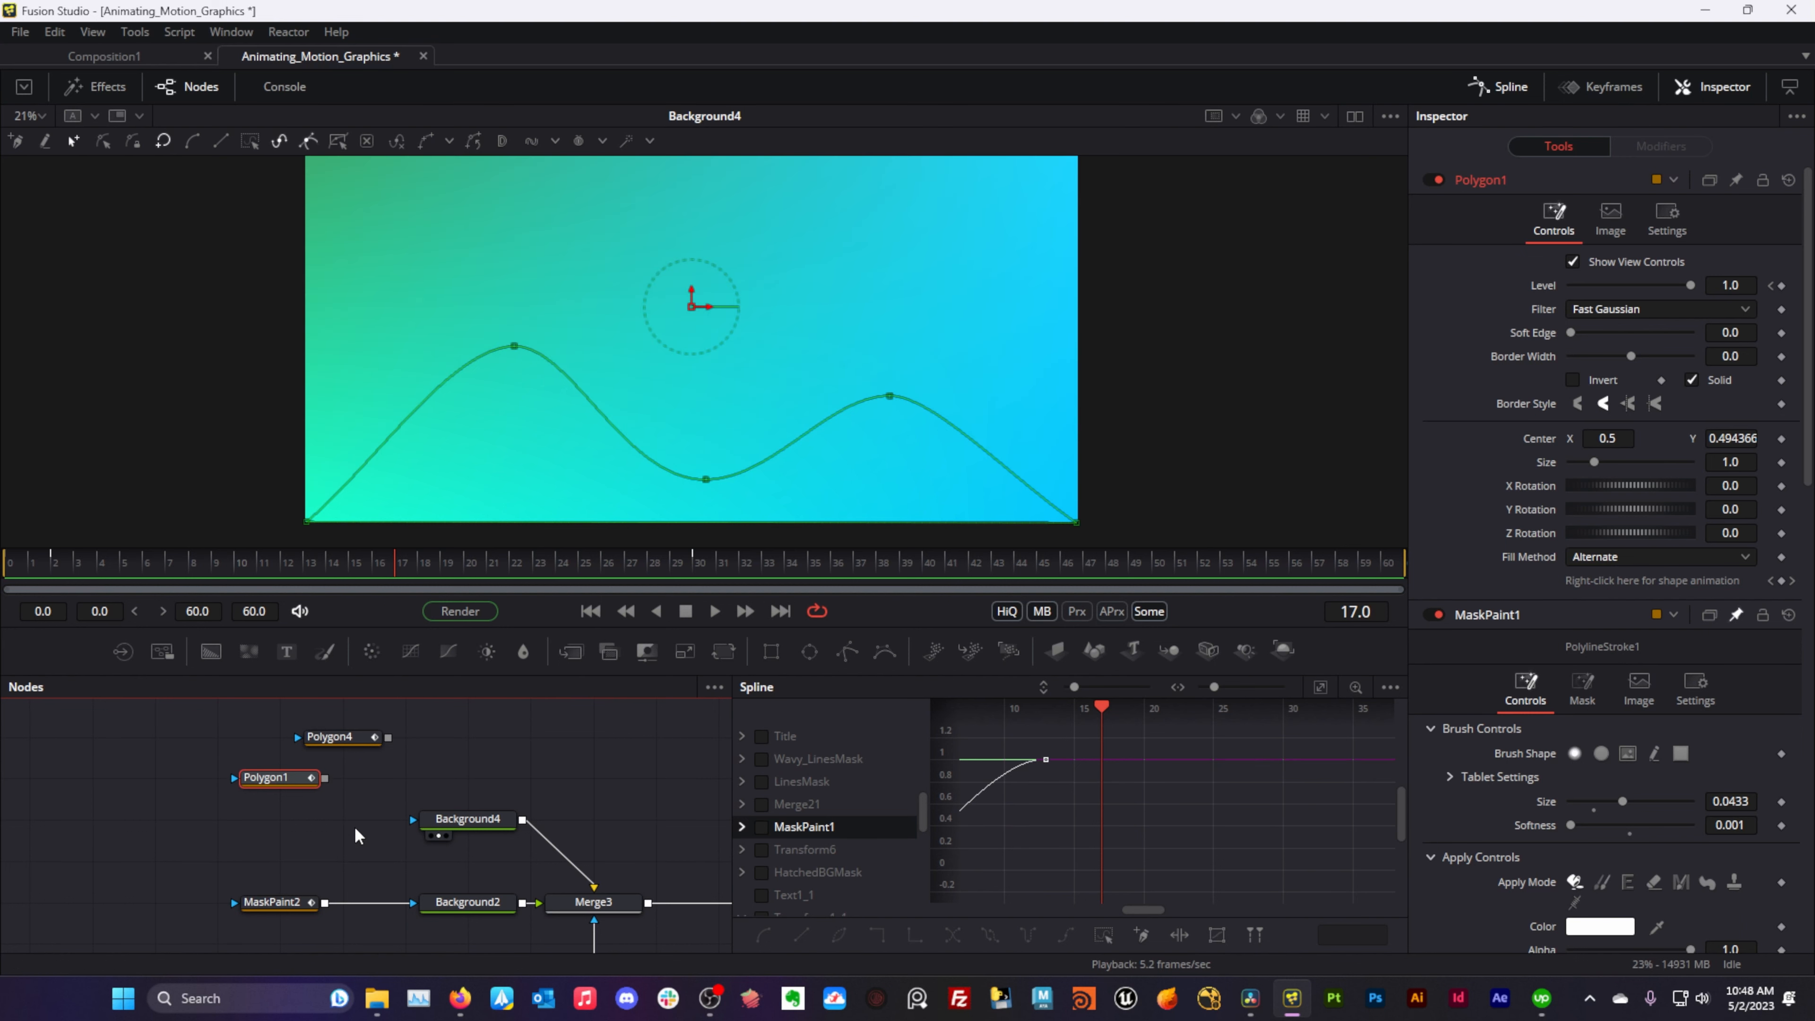
- Duplicate Background4 above the original, connect a new FastNoise node to the copy's effect mask, and view the copy
left_click(451, 821)
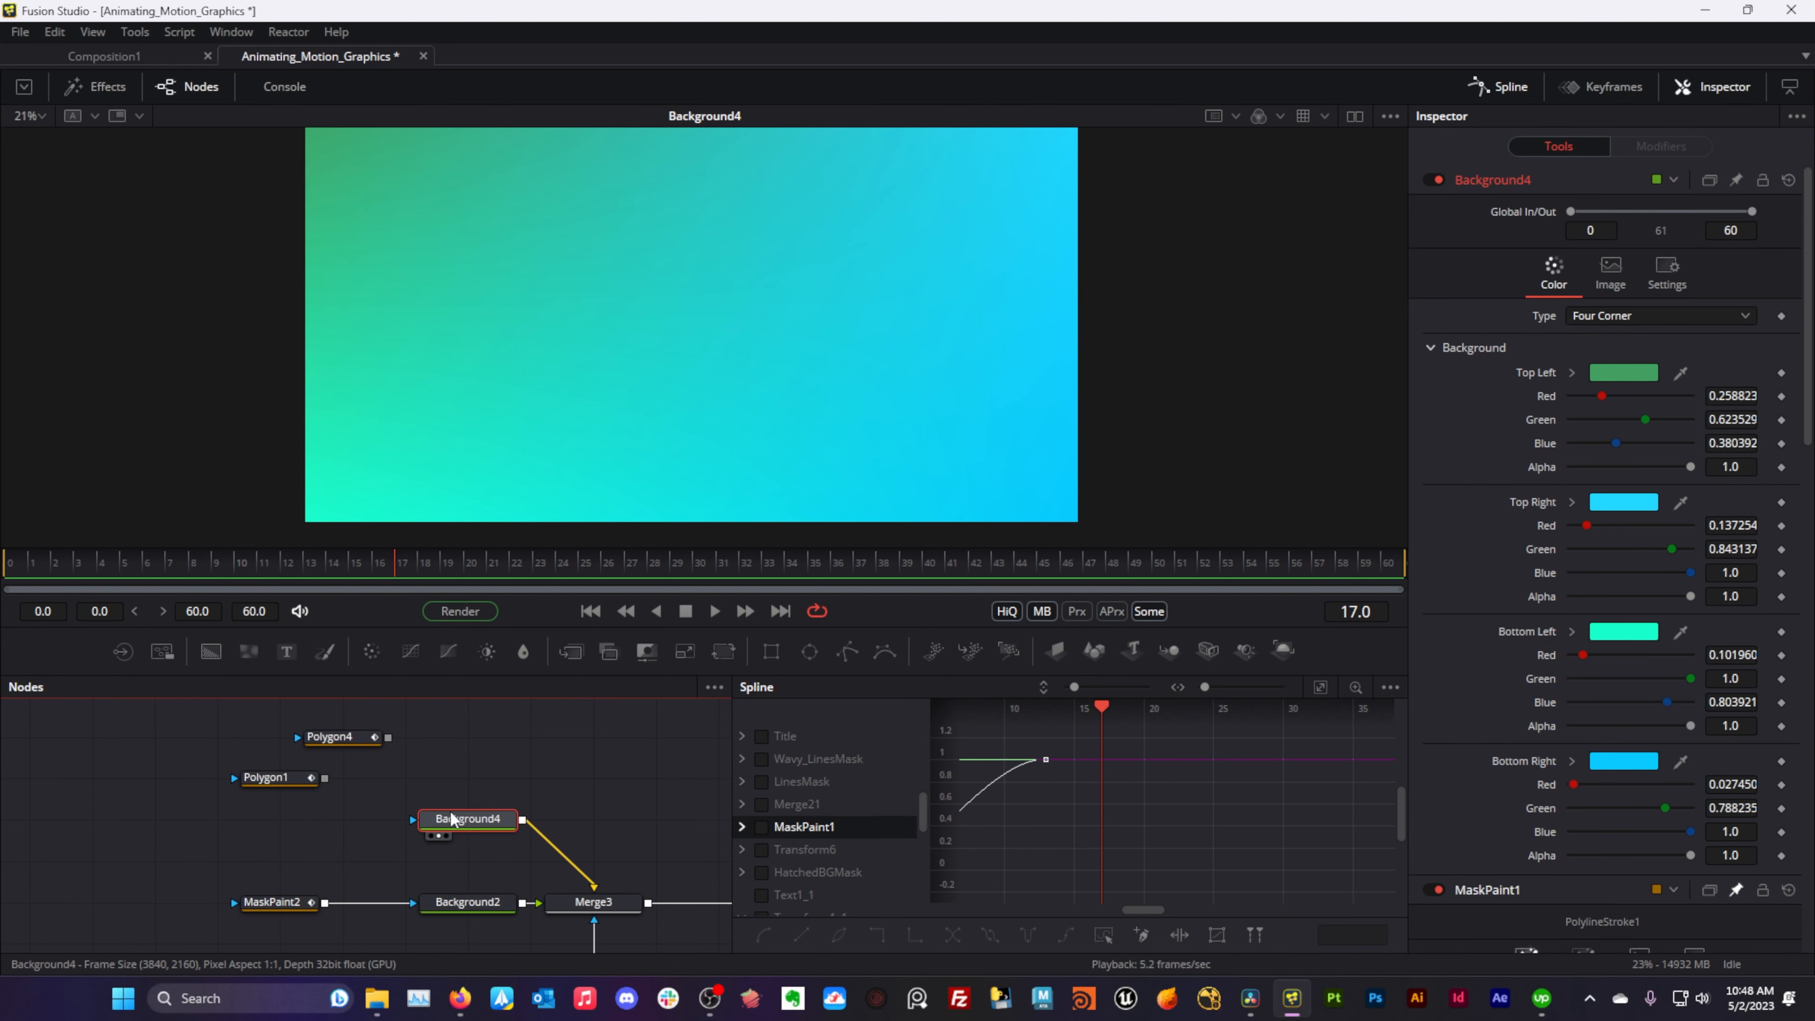
left_click(465, 771)
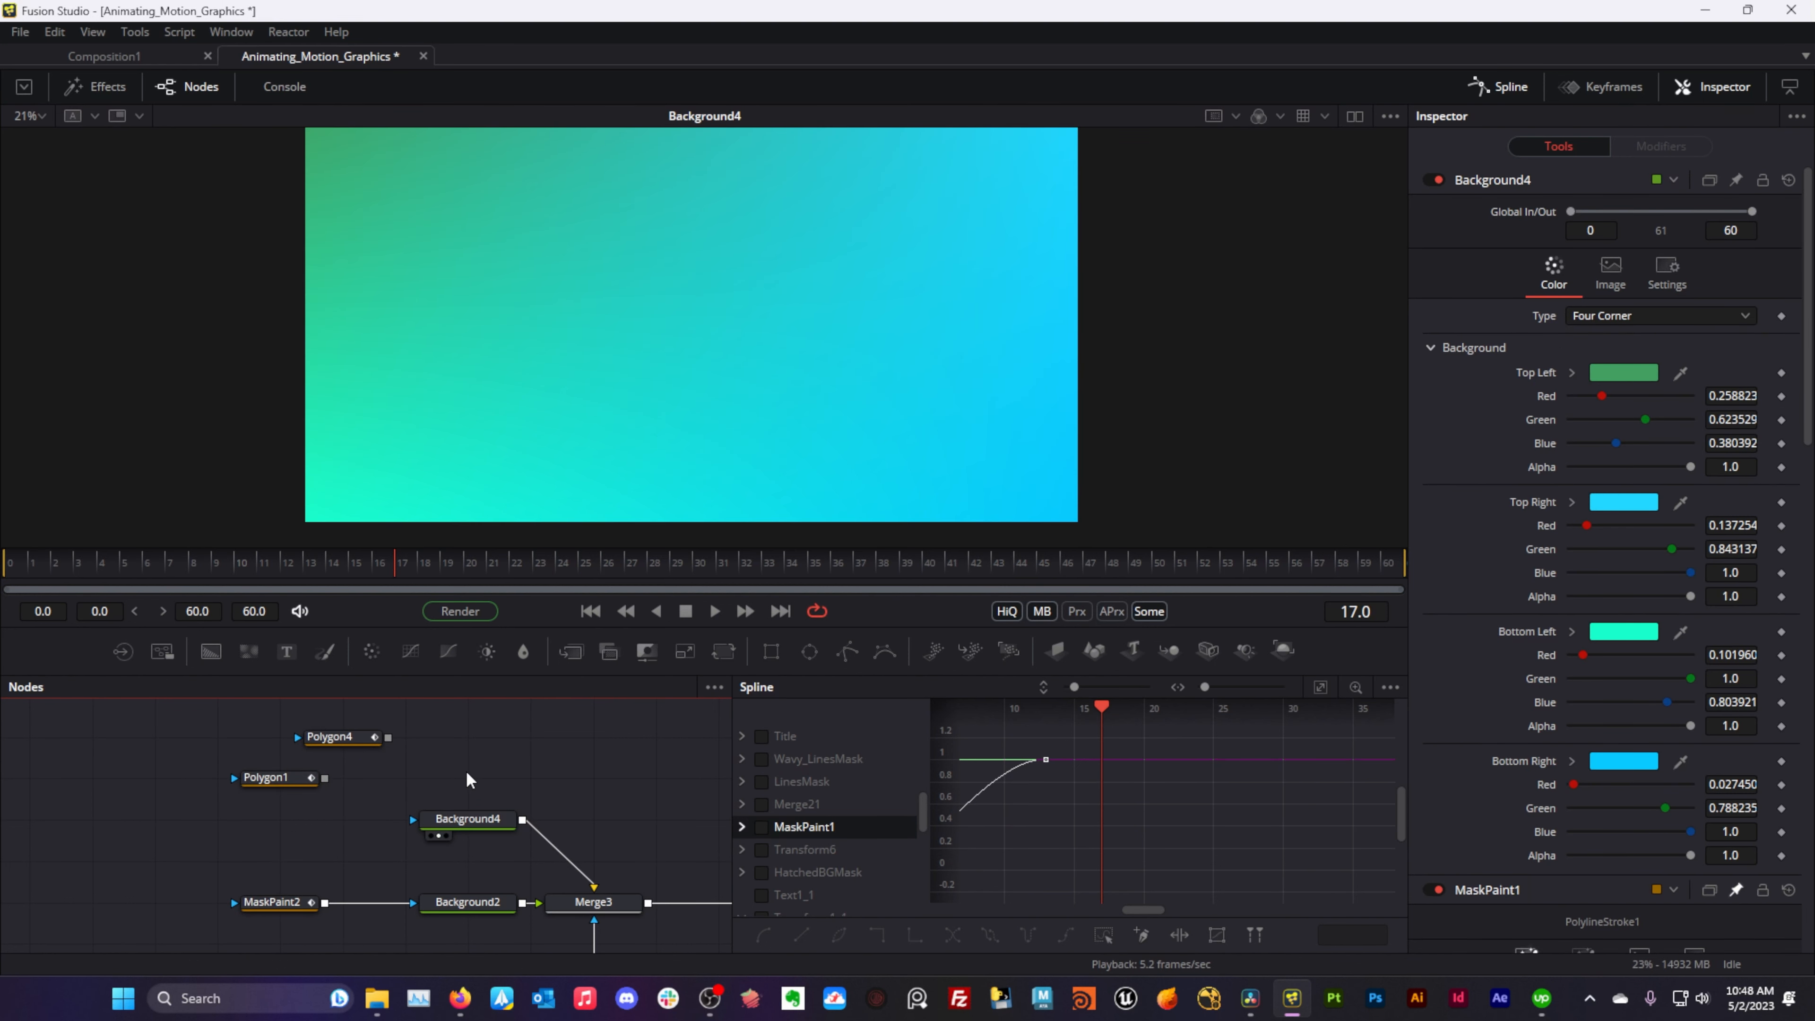
key("ctrl+v")
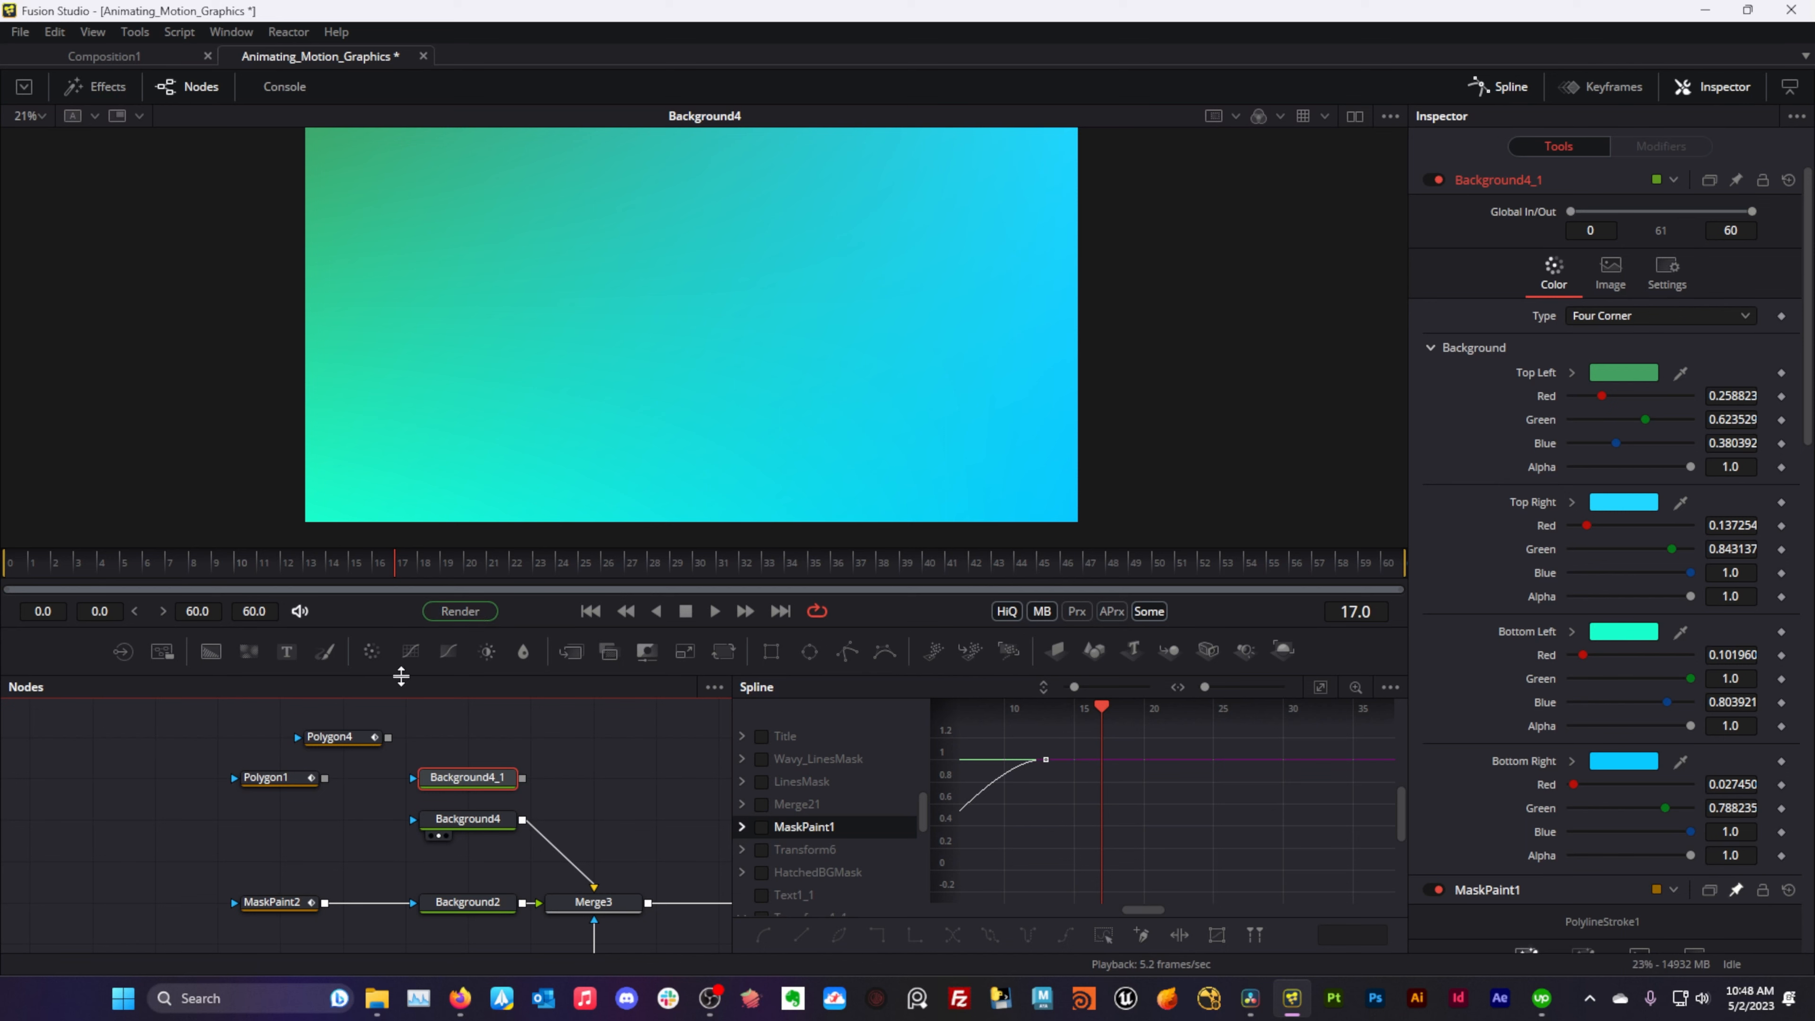
left_click_drag(248, 652, 443, 783)
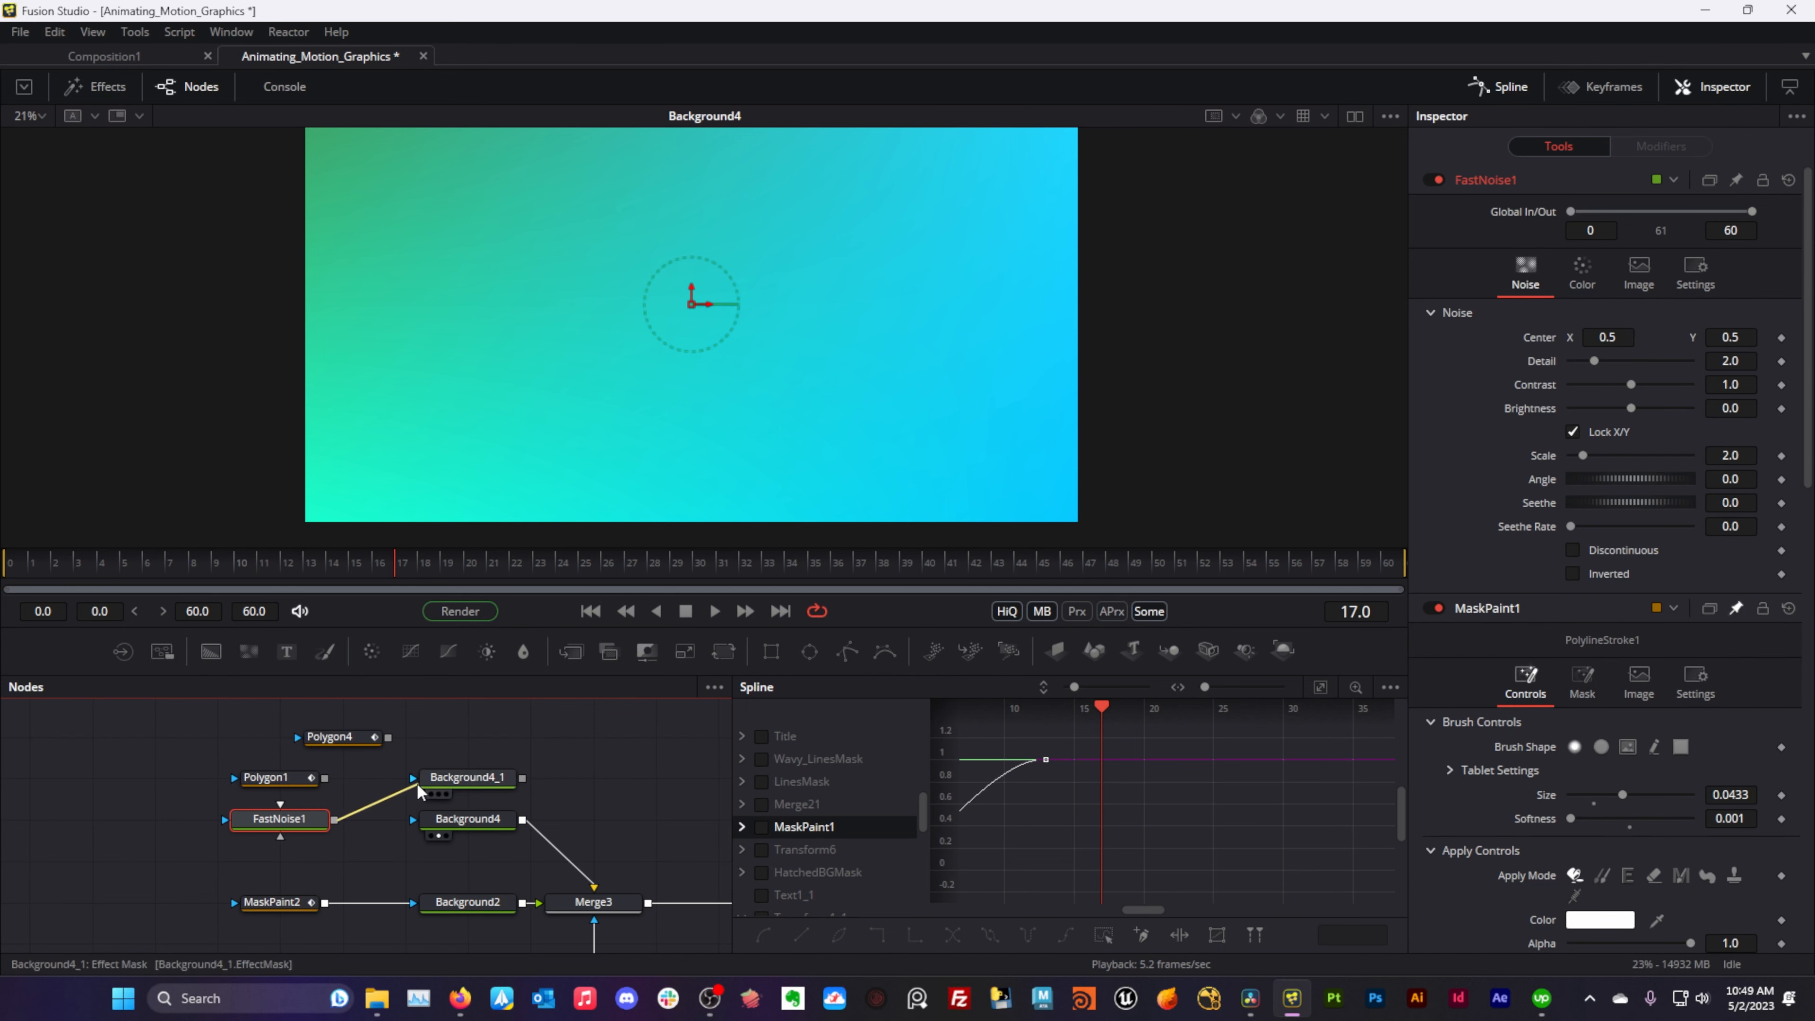
key("1")
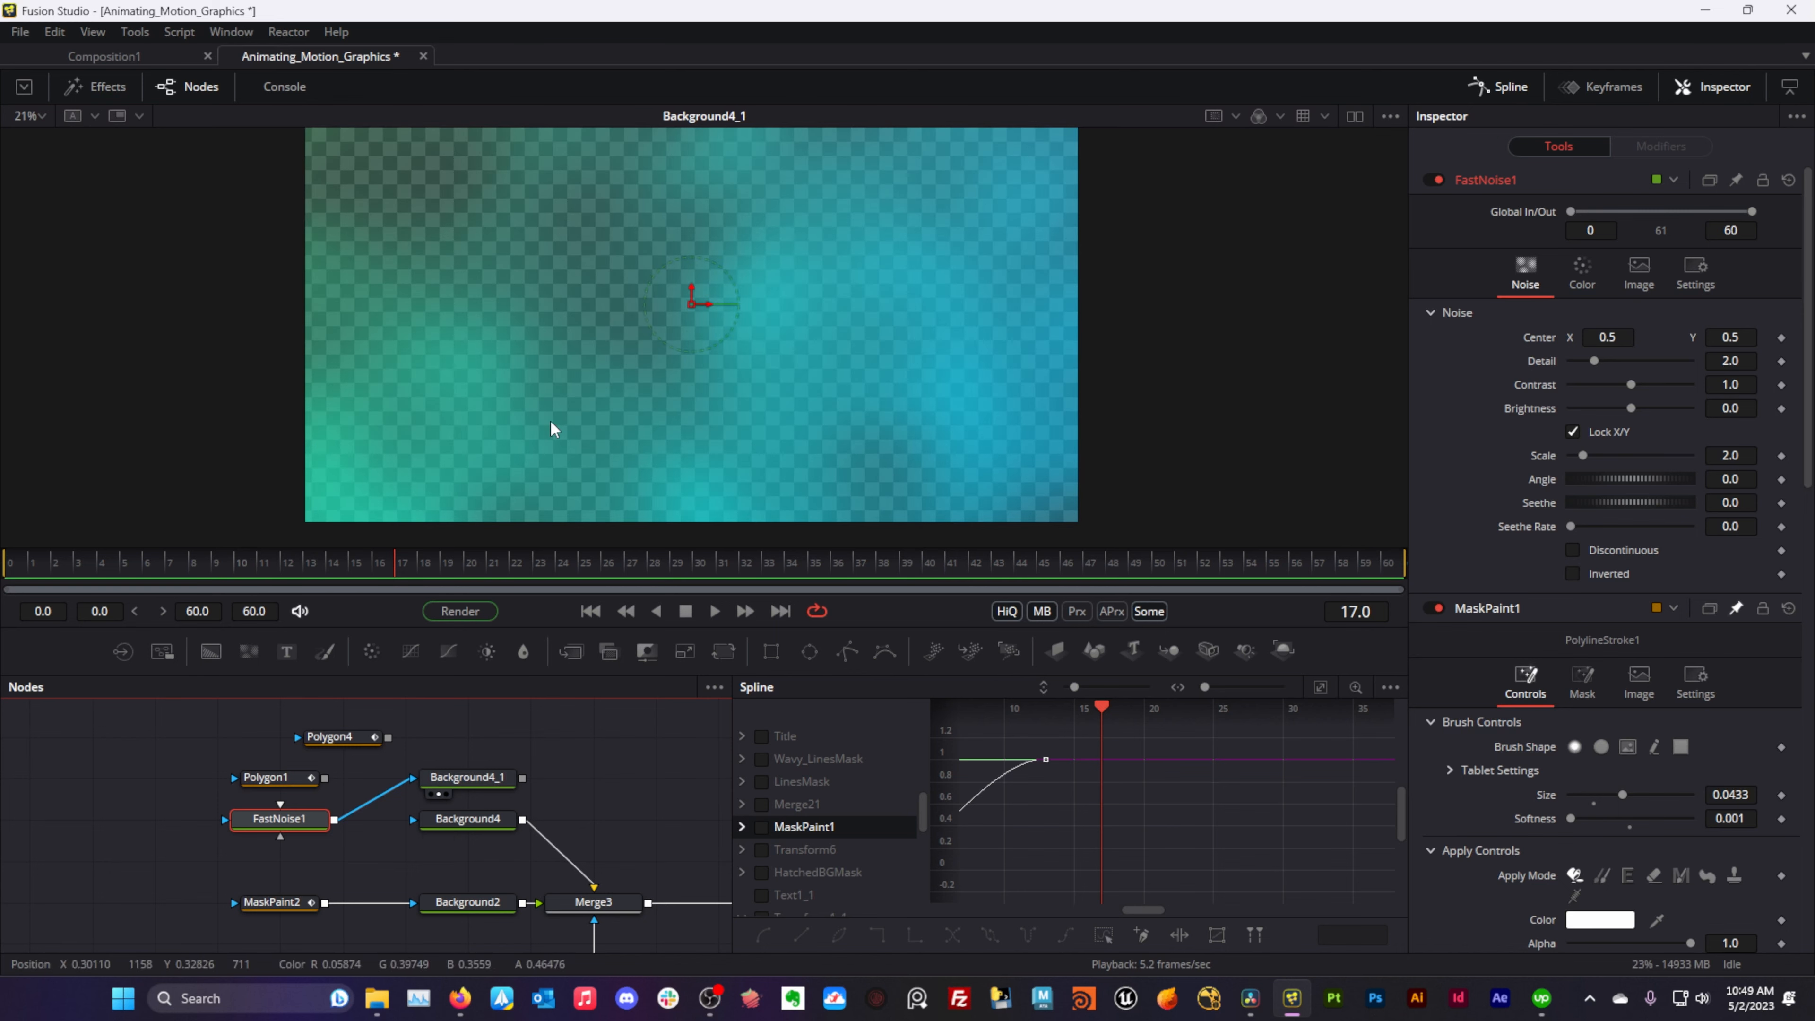
- Darken Background4_1's Top Right colour to about RGB 0.07, 0.44, 0.51 and its Top Left colour to about 0.16, 0.39, 0.23
left_click(498, 787)
left_click(1624, 502)
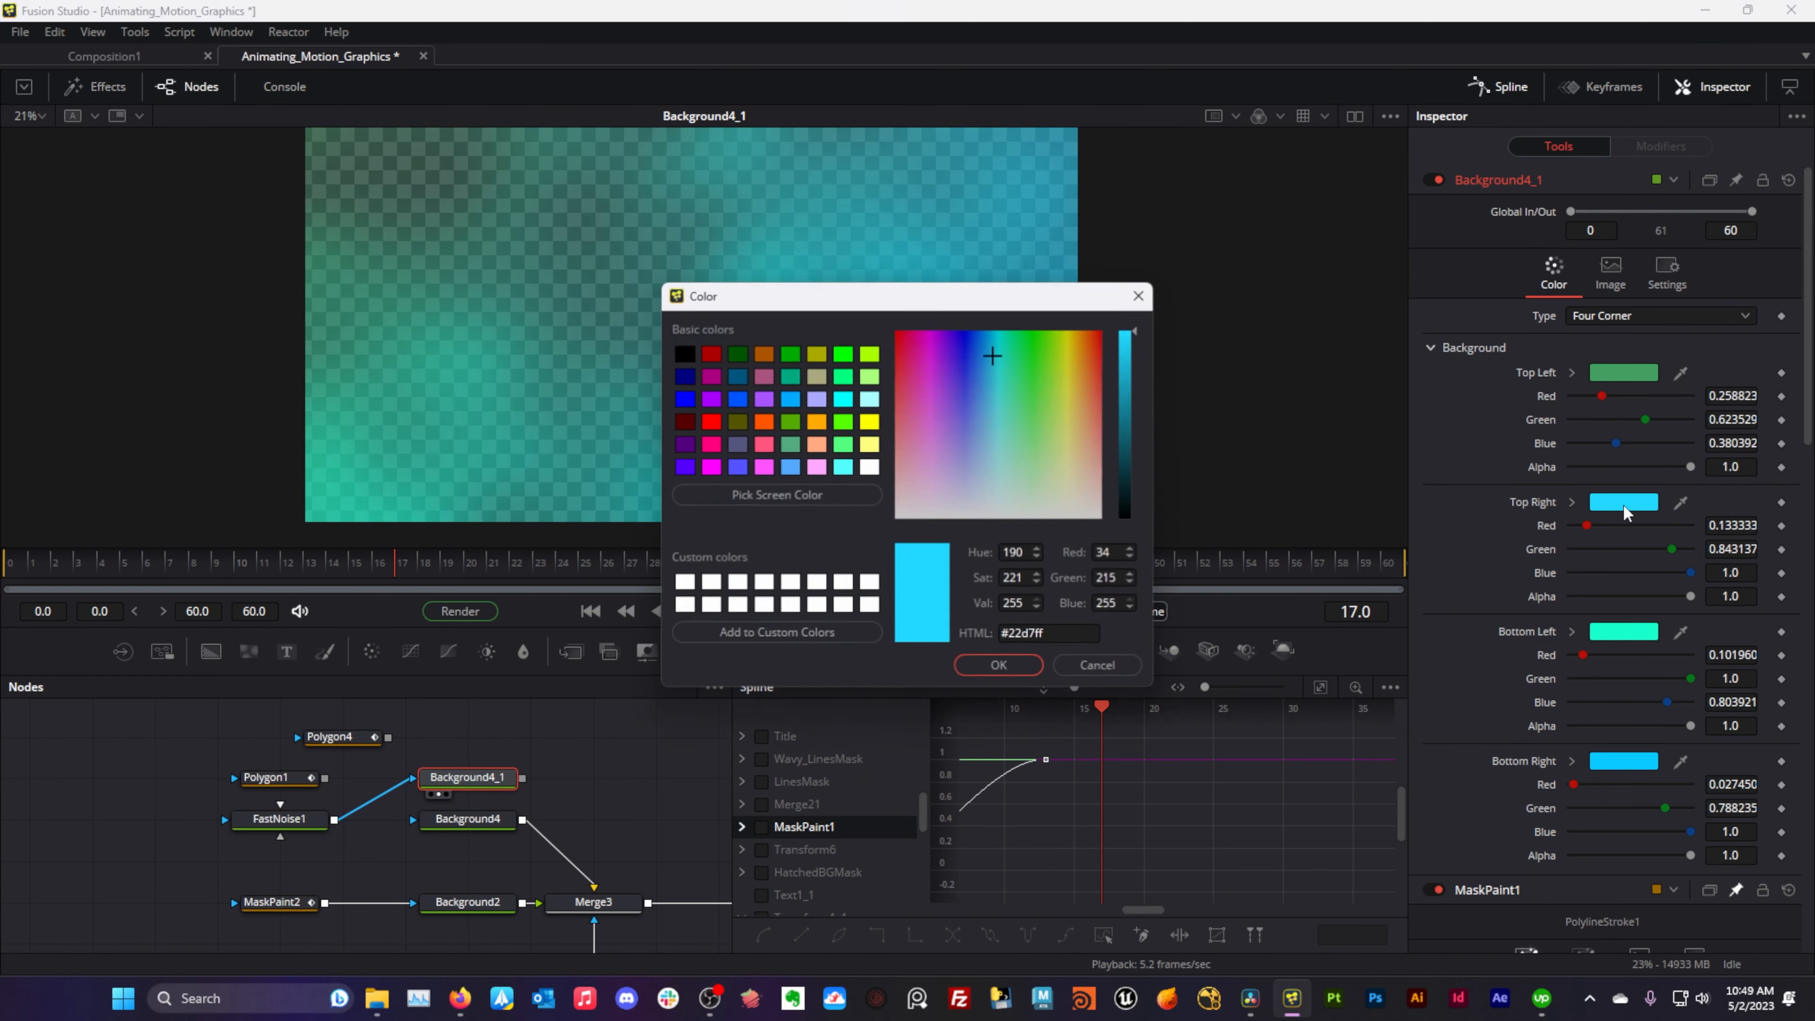
left_click_drag(1131, 432, 1135, 445)
key("Return")
left_click(1623, 373)
key("Return")
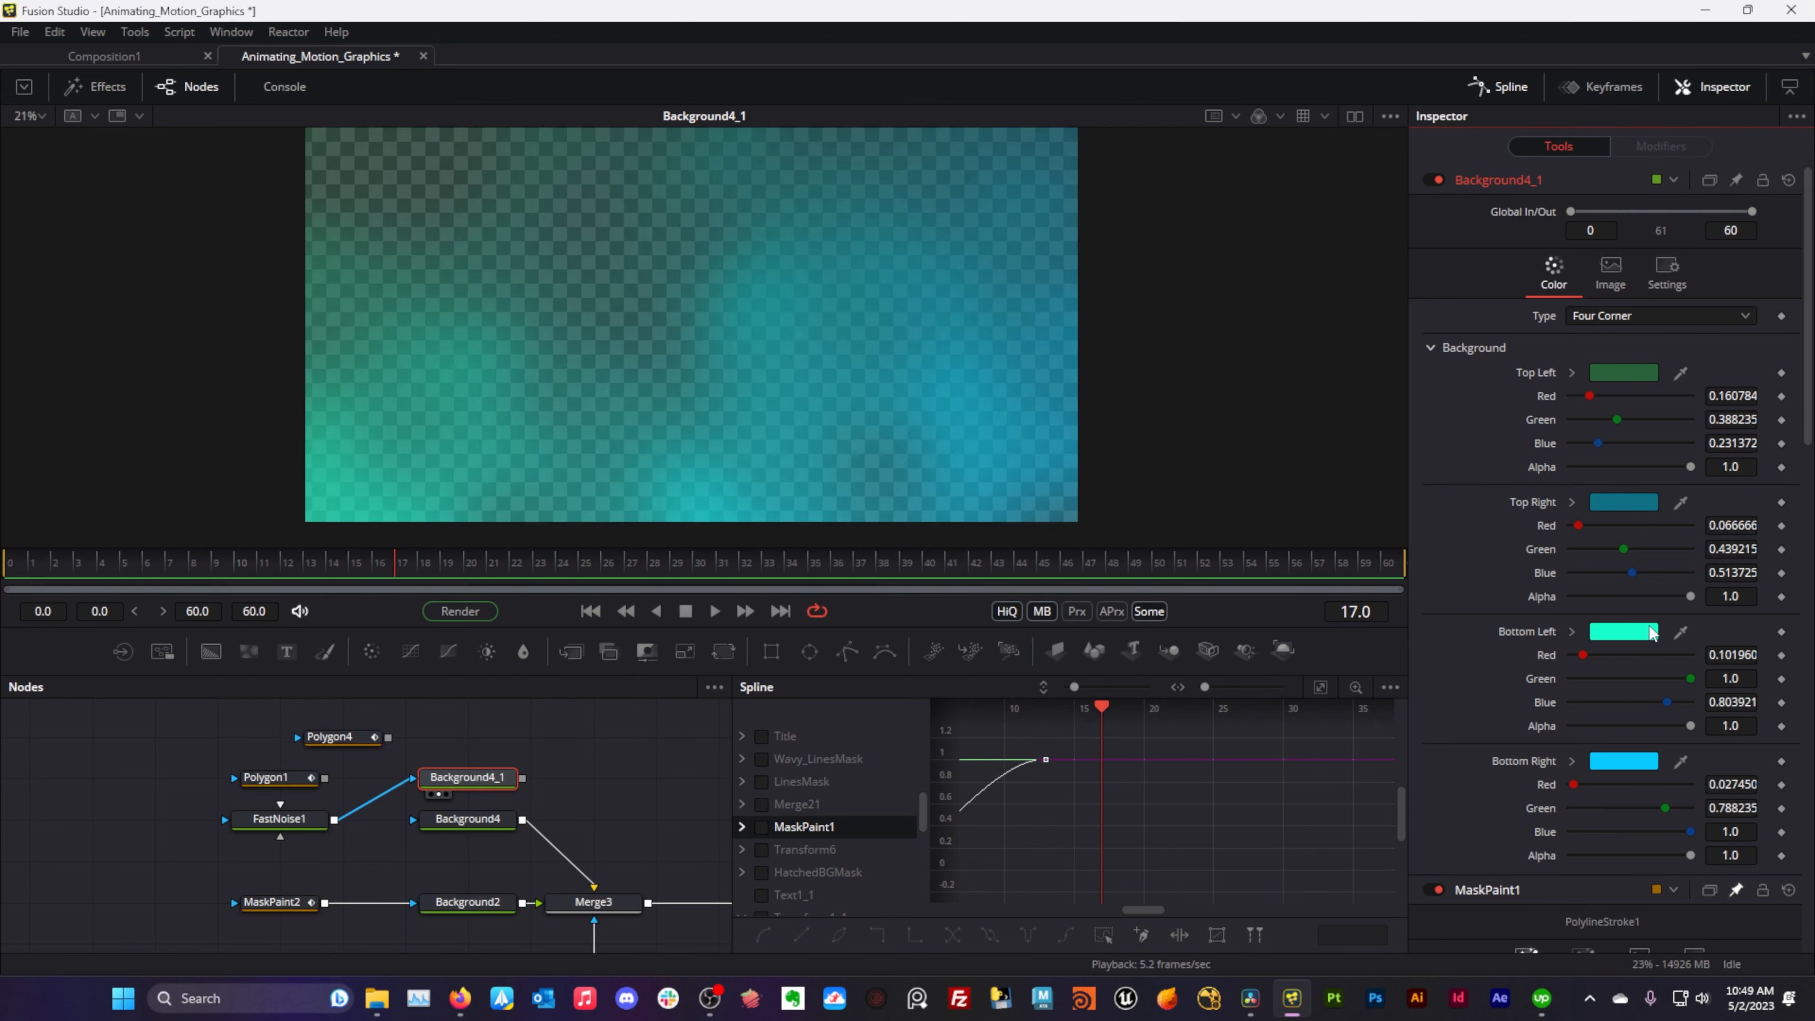
- Set Background4_1's Bottom Left colour to dark green #0a614d and its Bottom Right colour to dark blue #03546b
left_click(1624, 631)
left_click(1128, 451)
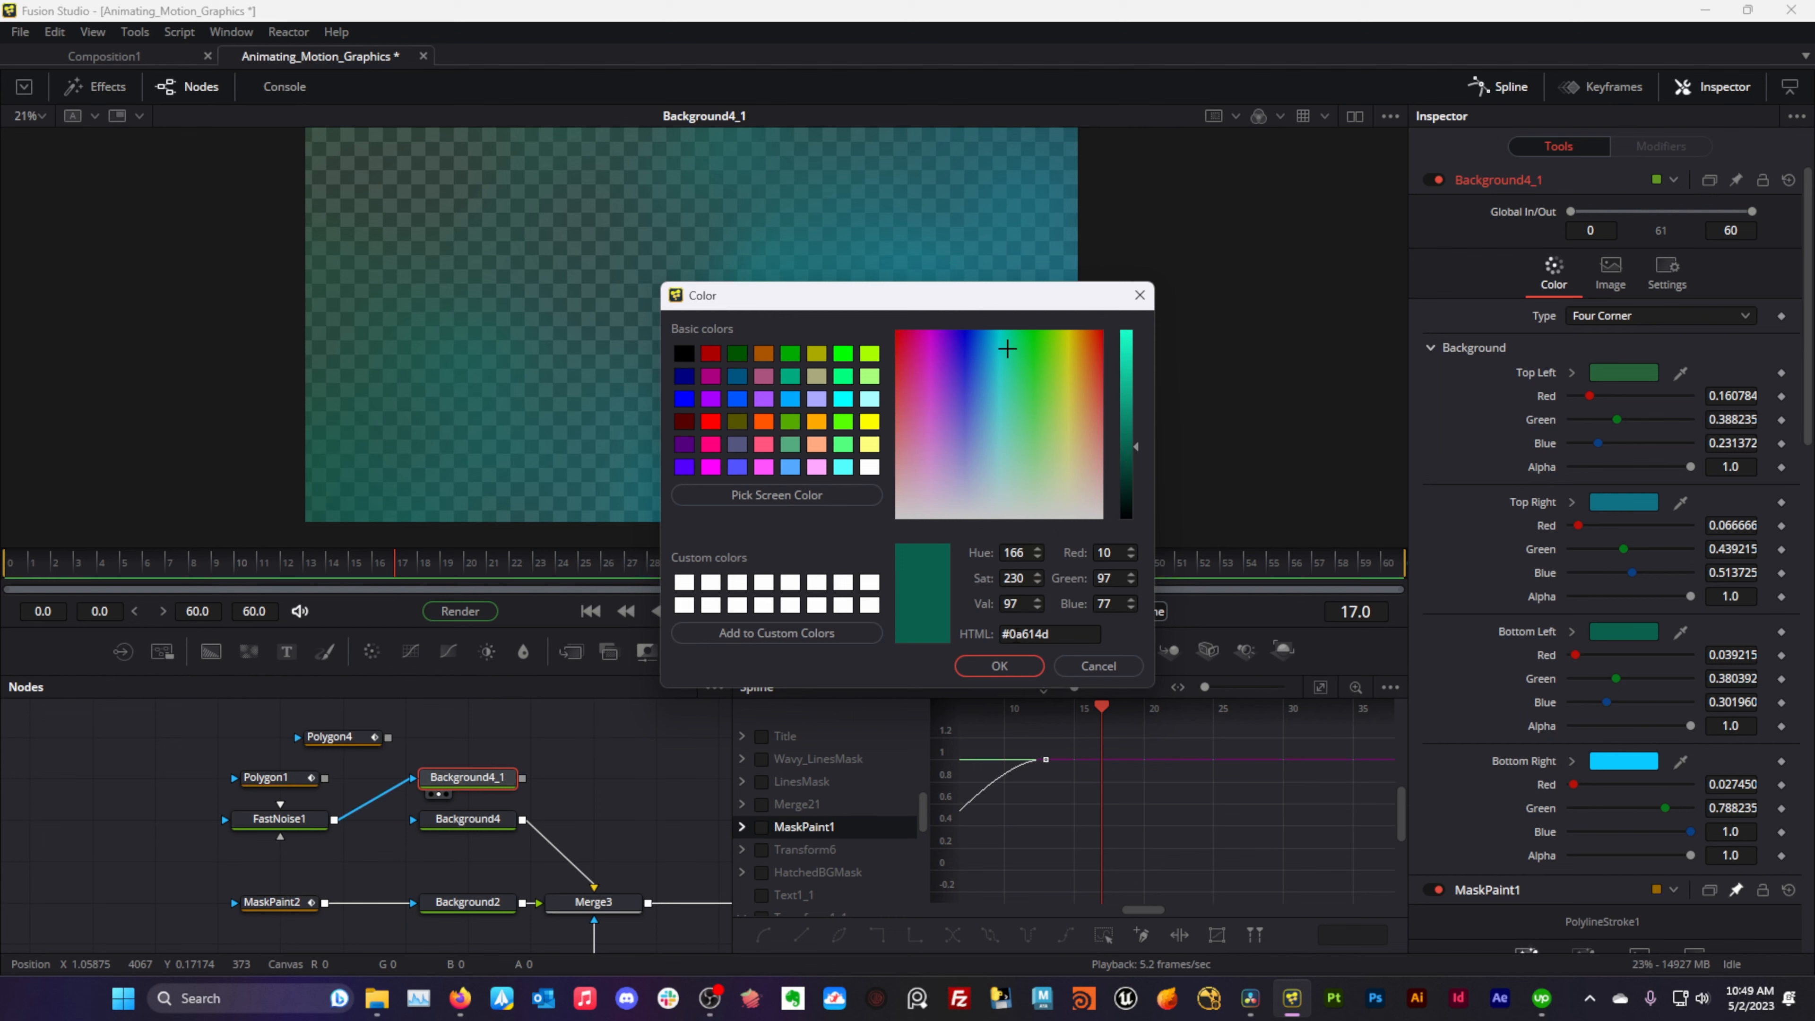
left_click(1001, 666)
left_click(1644, 763)
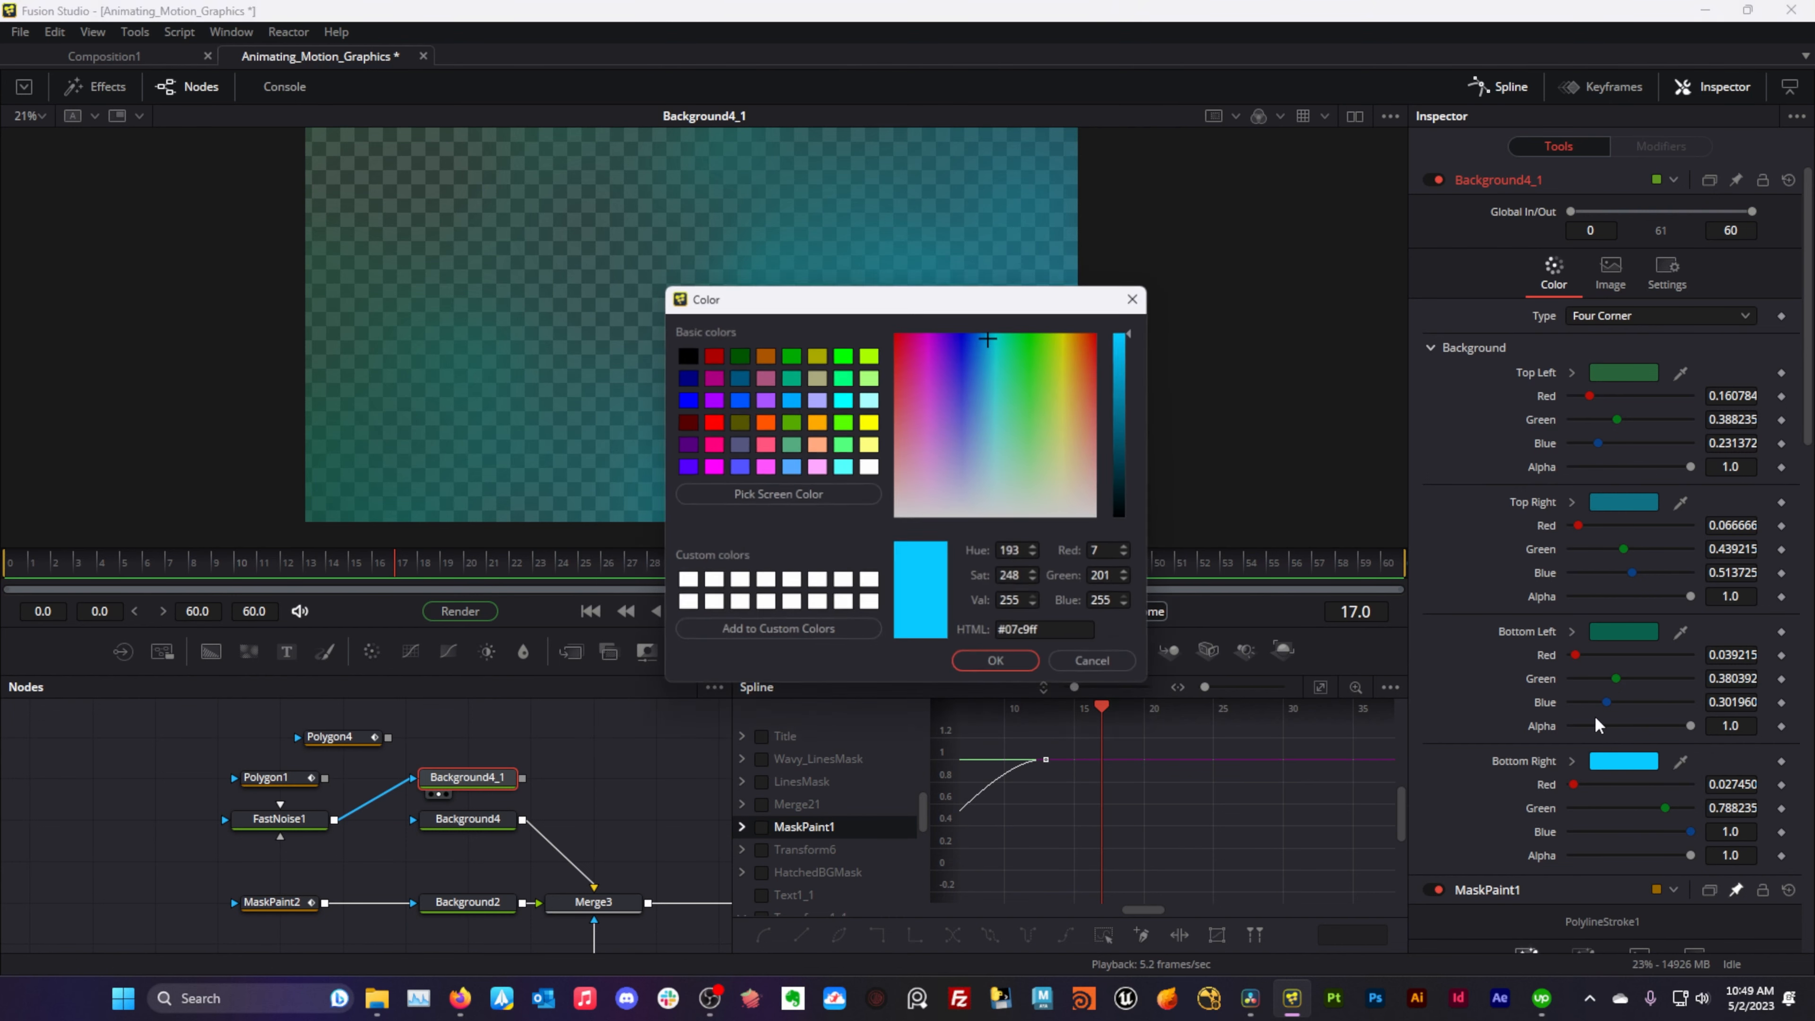
left_click(1123, 448)
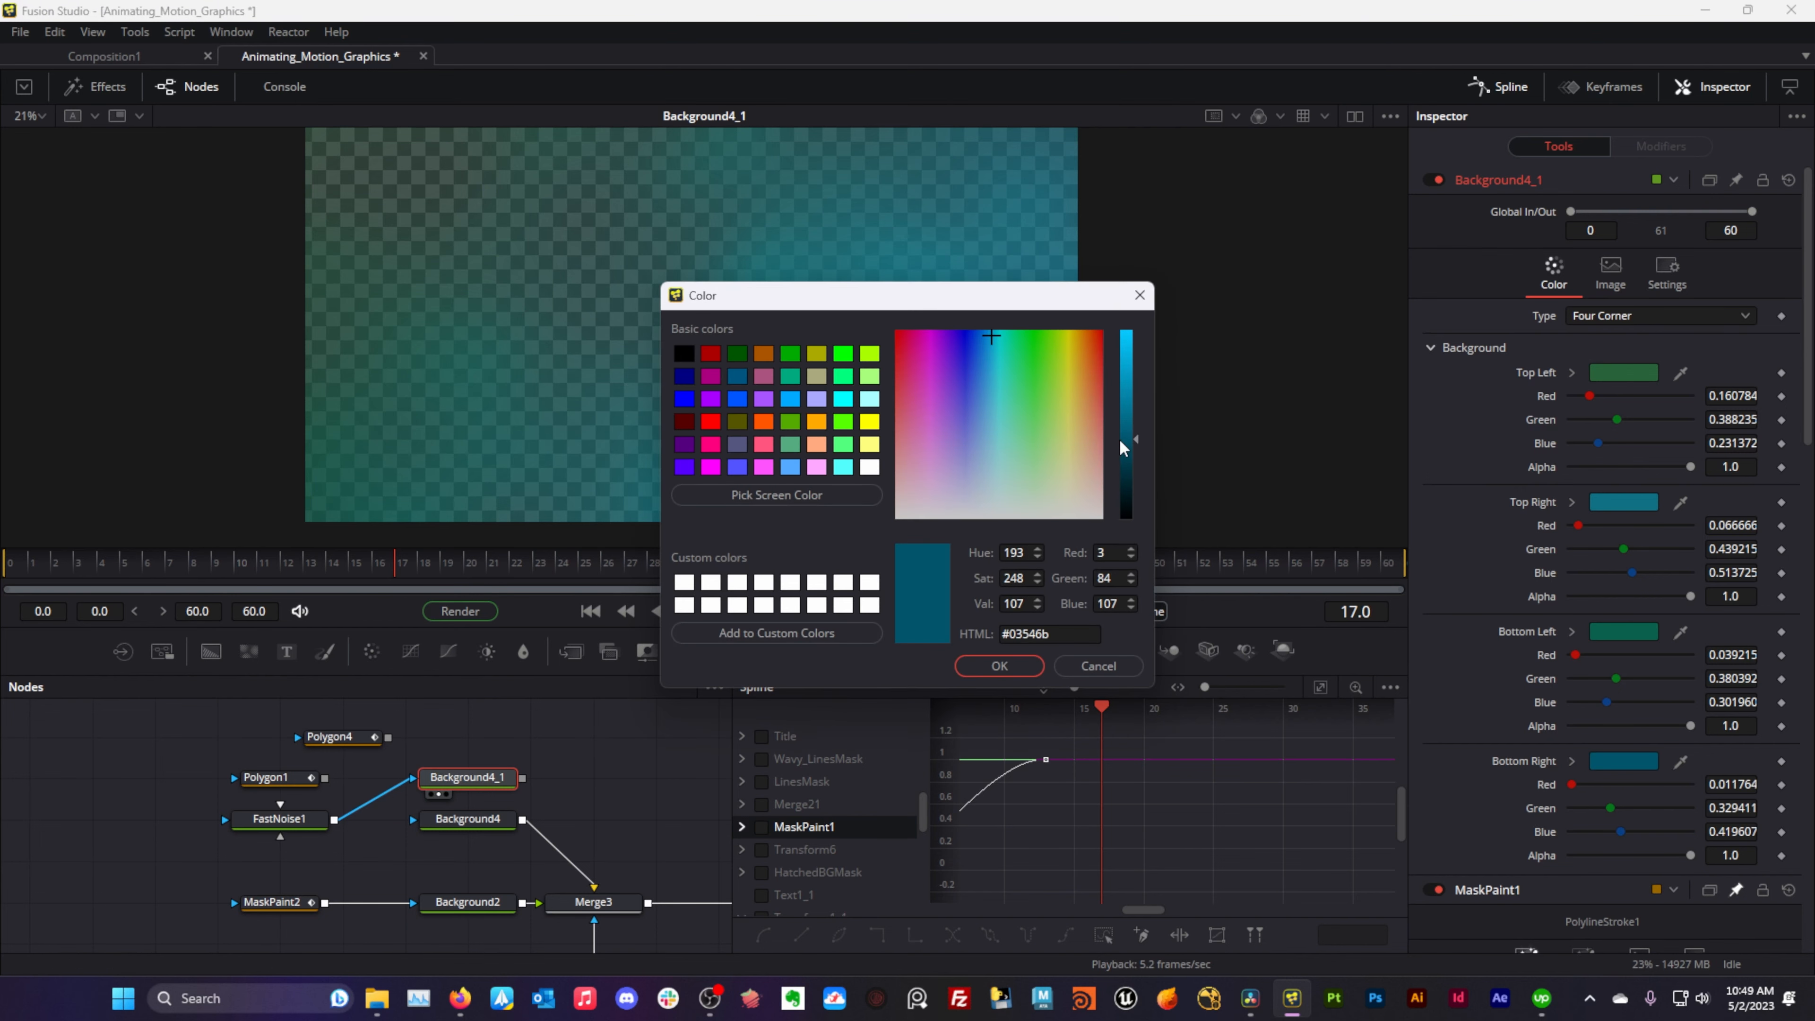
left_click(1001, 667)
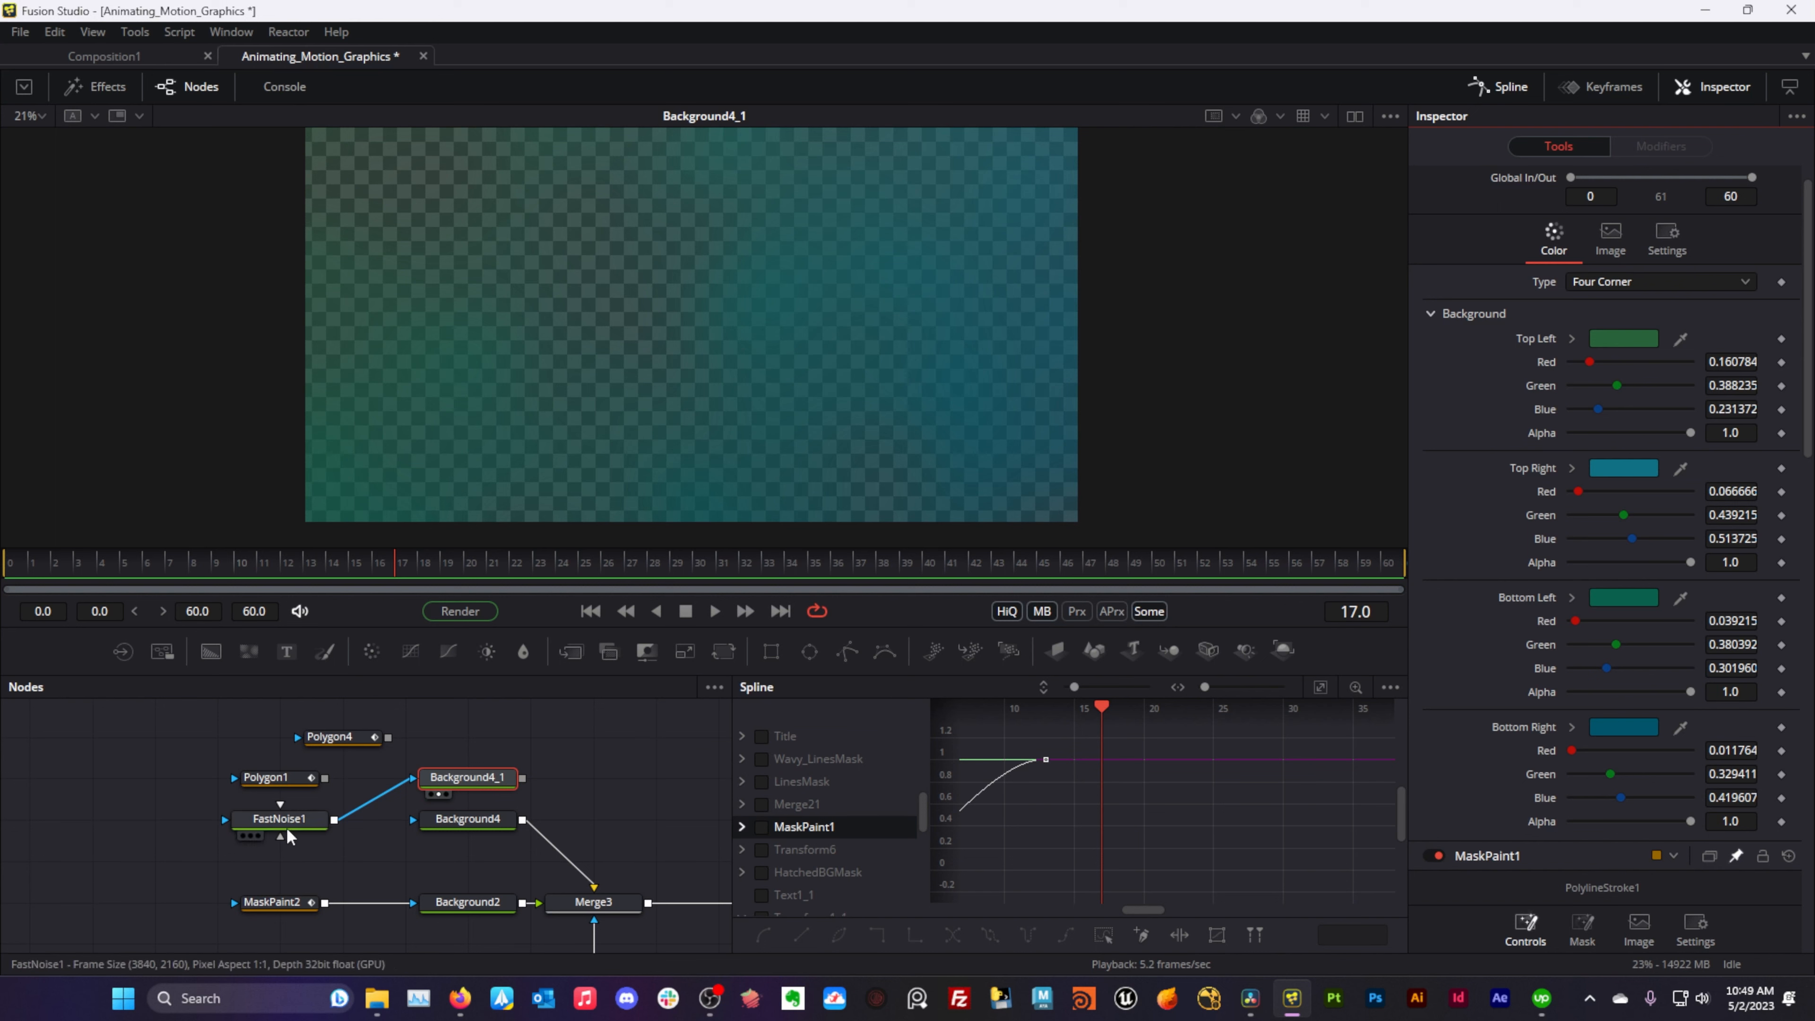
- Line up FastNoise1 and Background4_1 in one row and move Background4 above it to free space over Merge3
left_click_drag(286, 819, 199, 779)
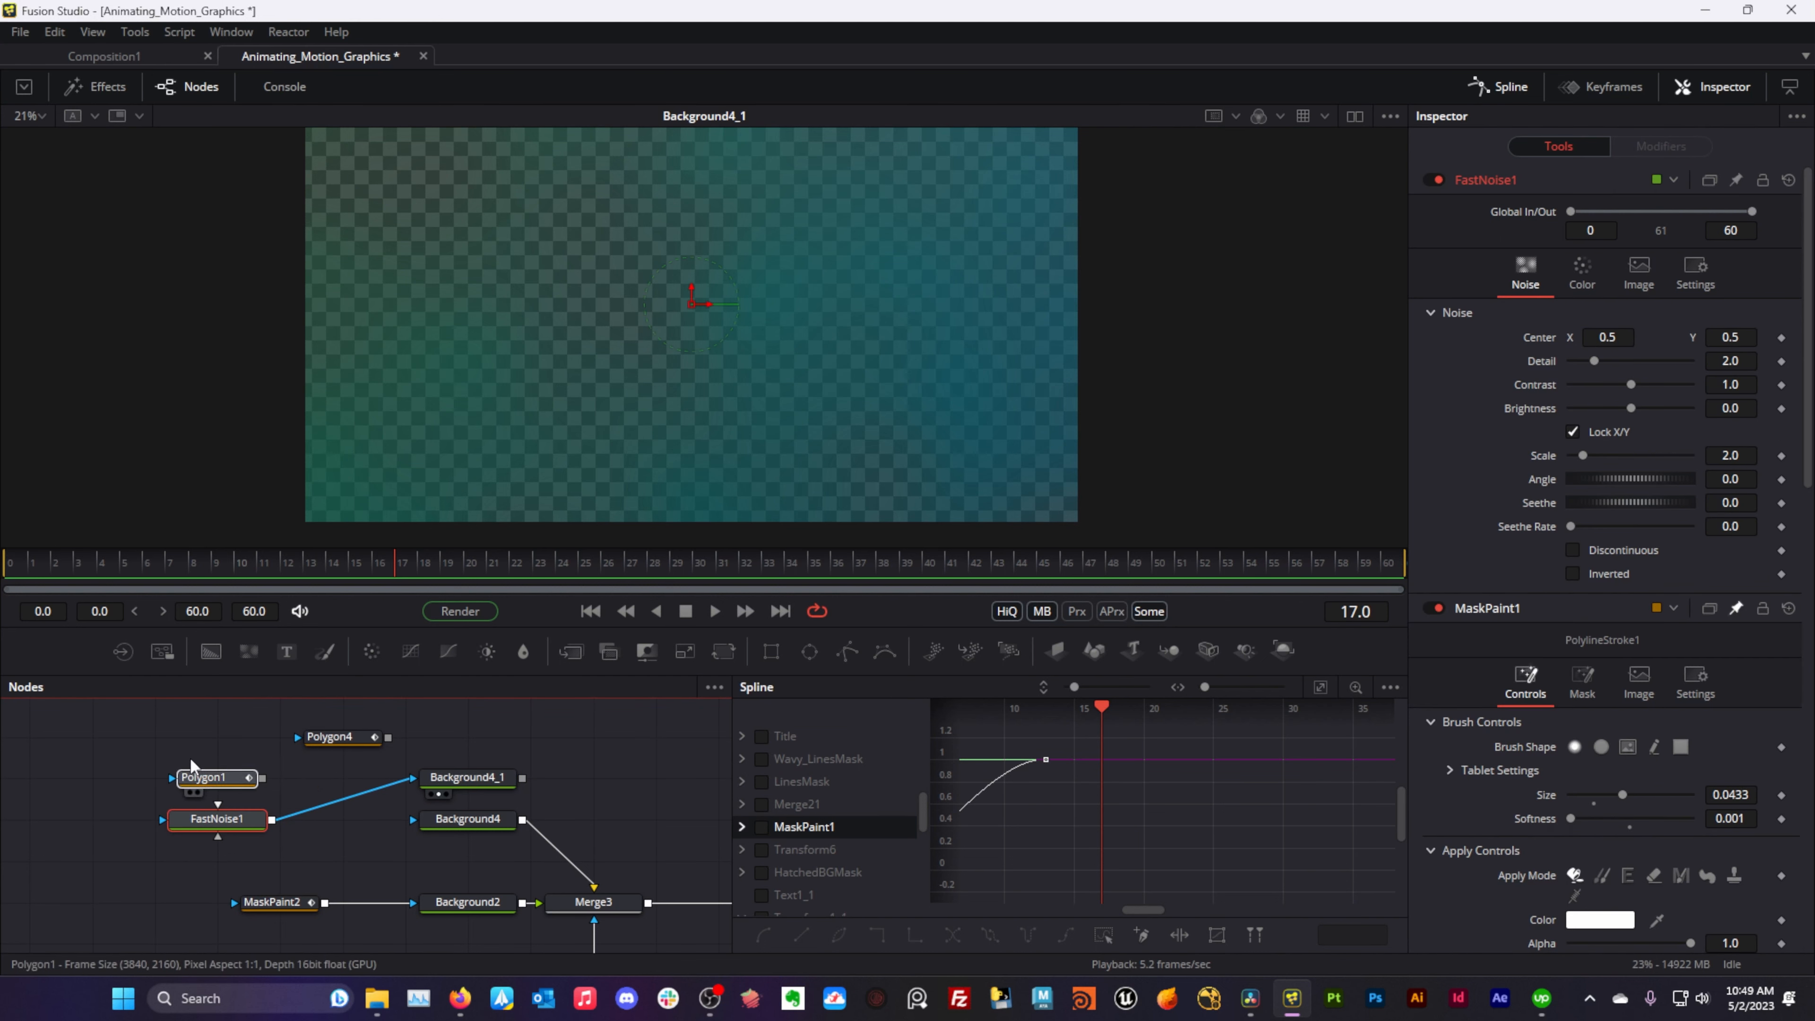
left_click_drag(466, 778, 341, 819)
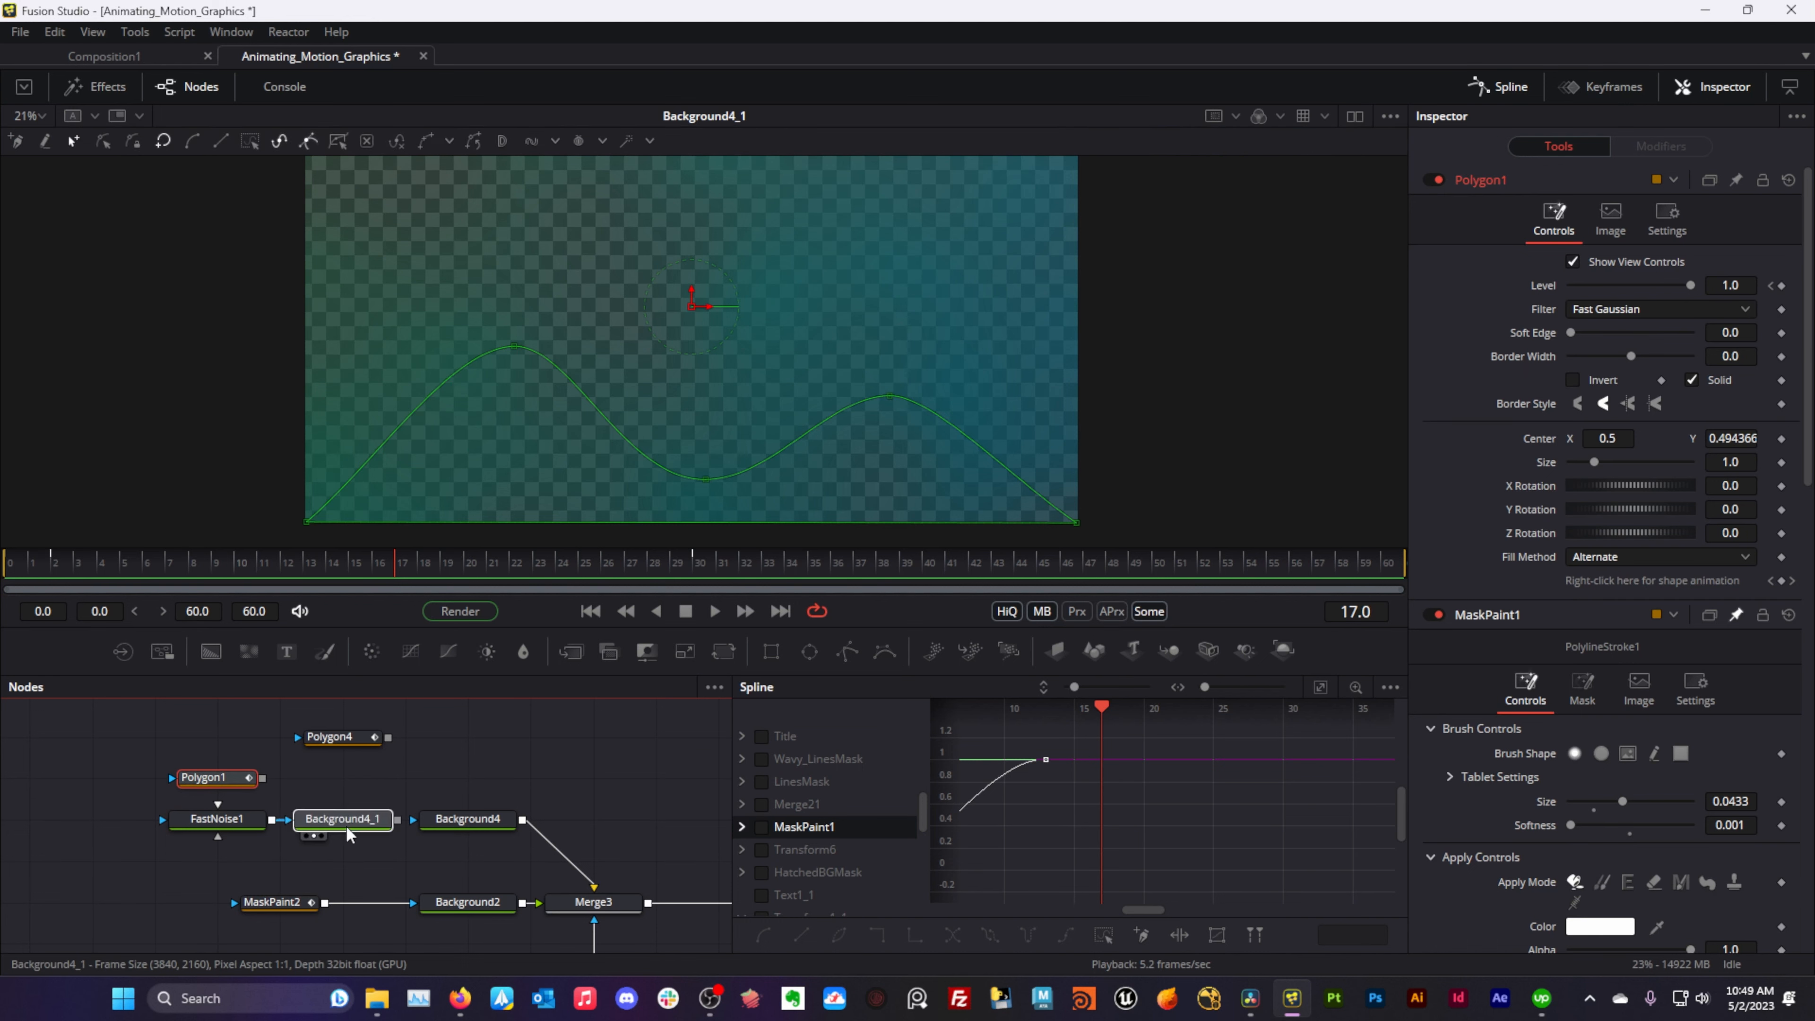
left_click_drag(228, 828, 164, 828)
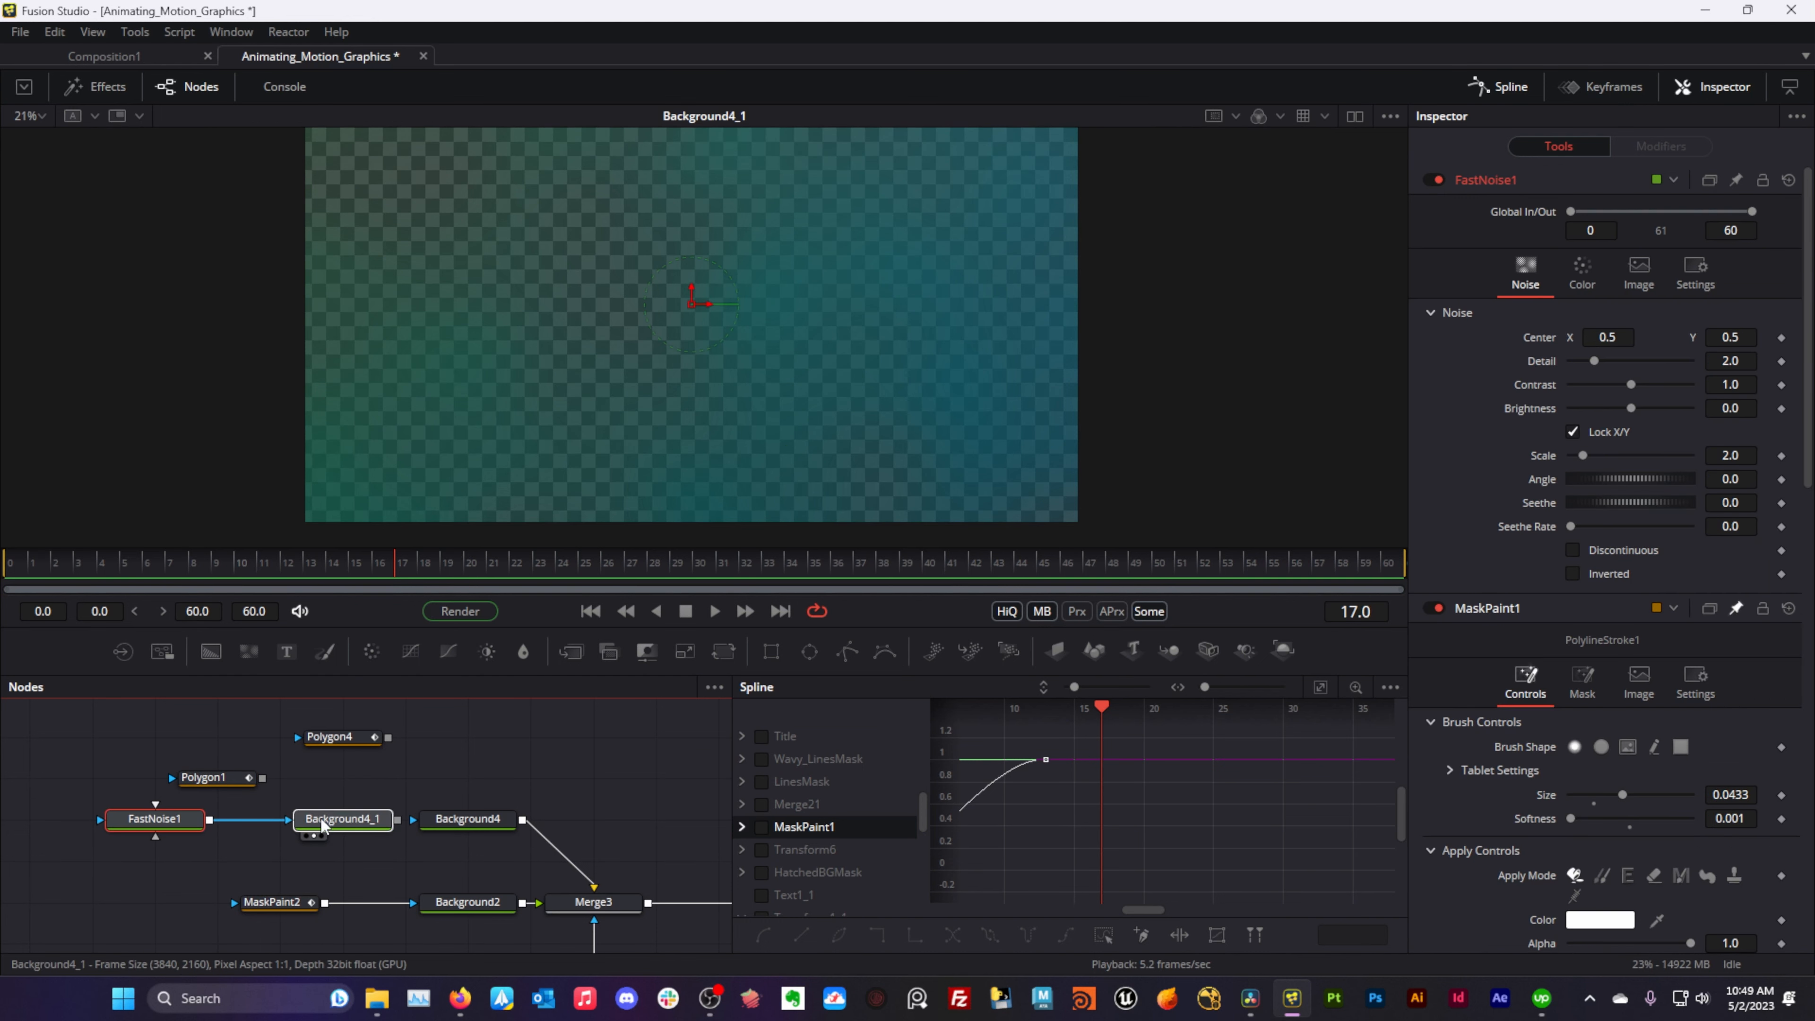
left_click_drag(358, 822, 295, 820)
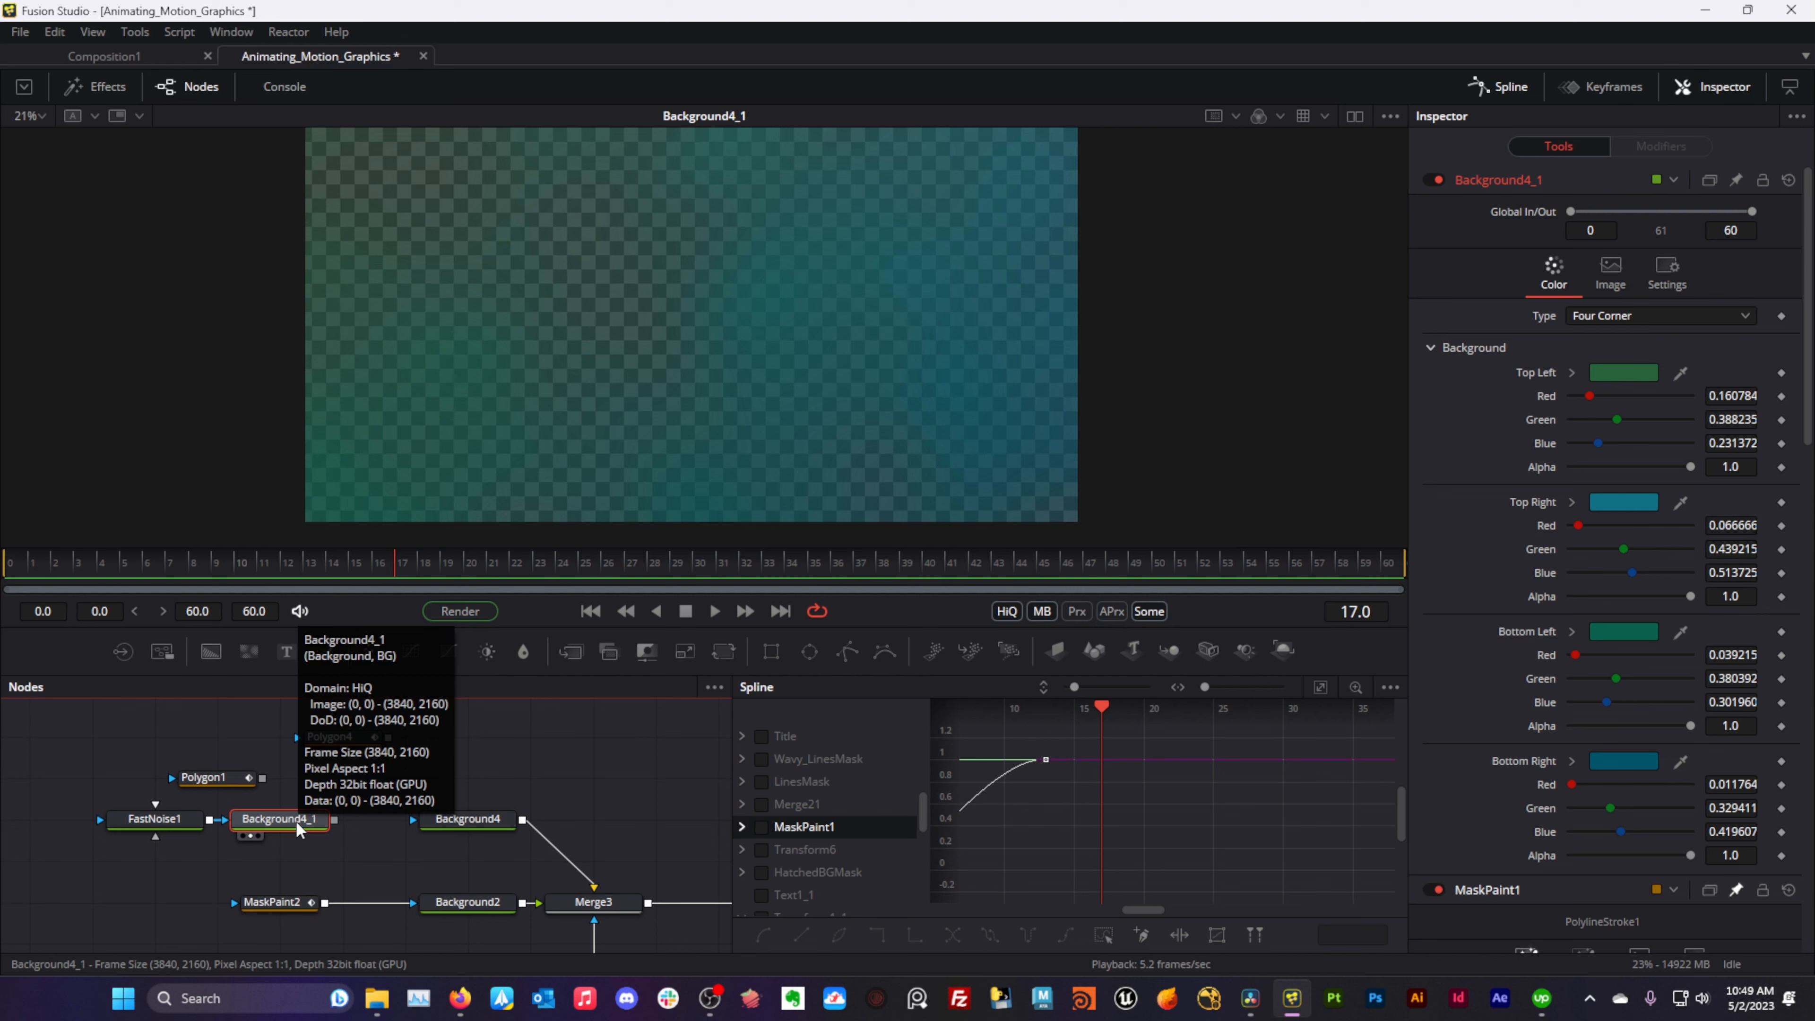
left_click_drag(462, 816, 462, 774)
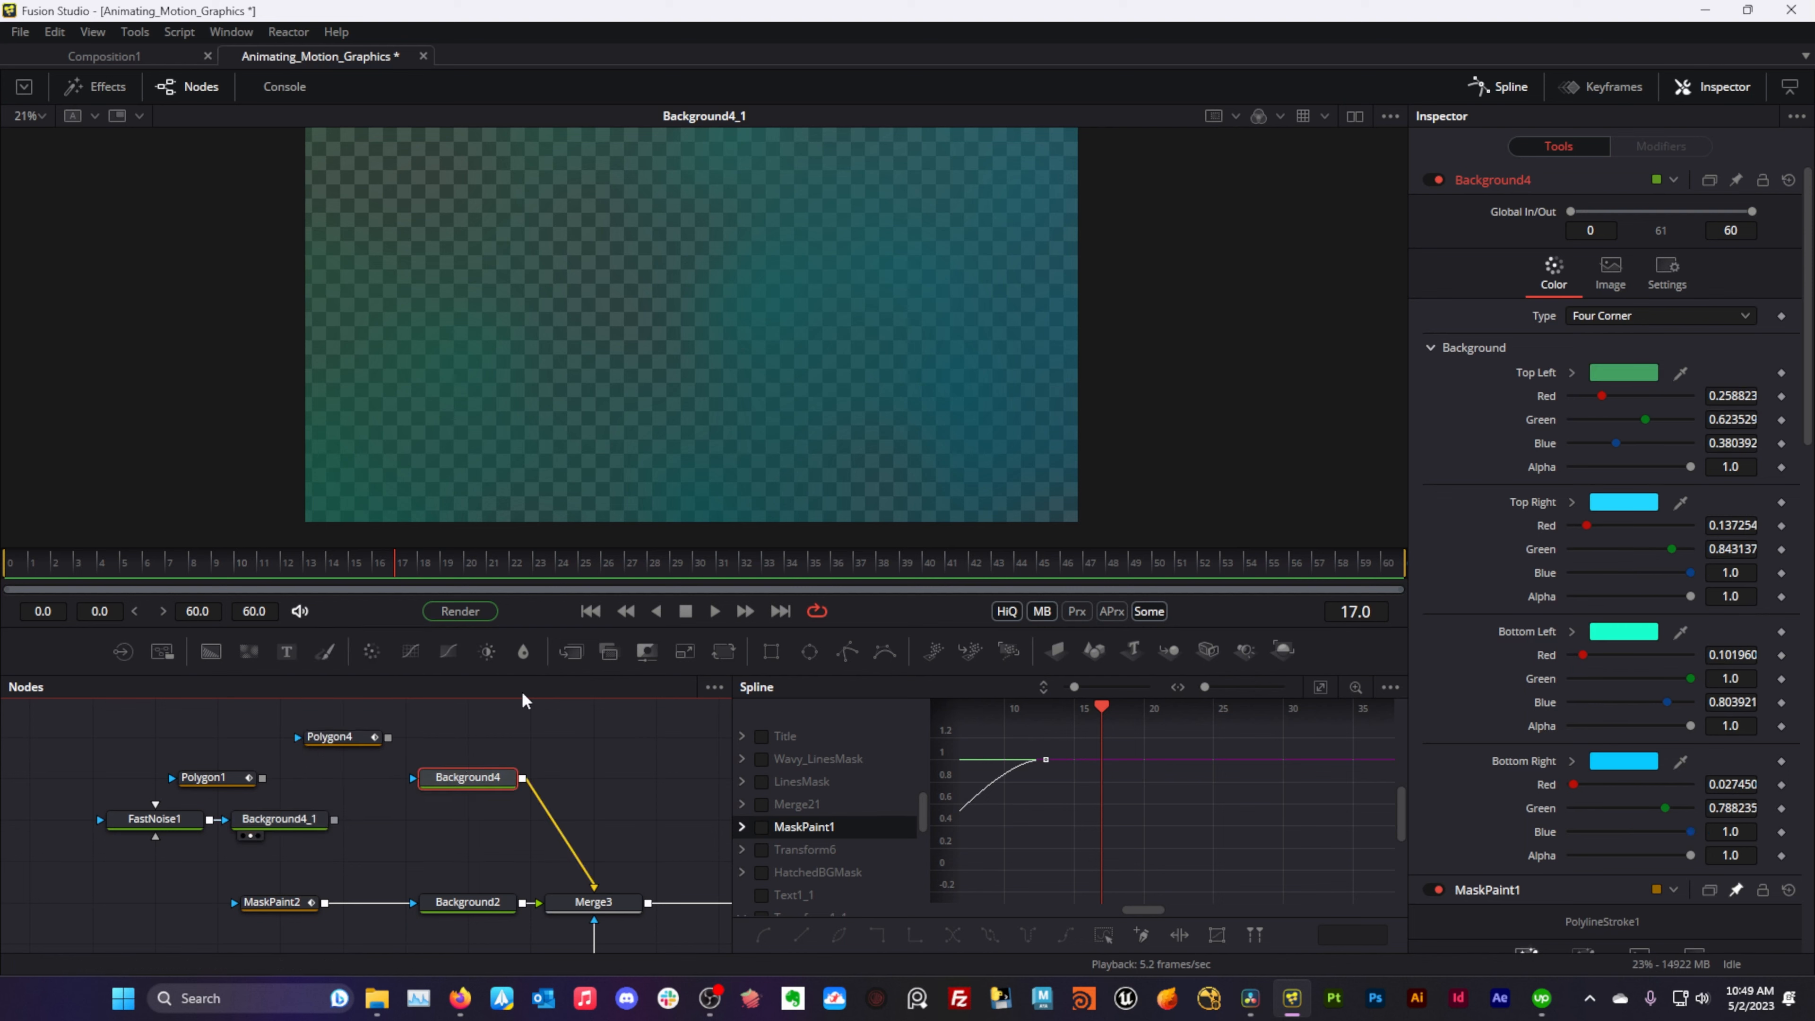
- Merge Background4_1 over Background4 with a new Merge feeding Merge3, view it, and align FastNoise1 and Background4_1 beside it
left_click_drag(573, 660, 570, 836)
left_click(325, 826)
left_click_drag(340, 823, 645, 265)
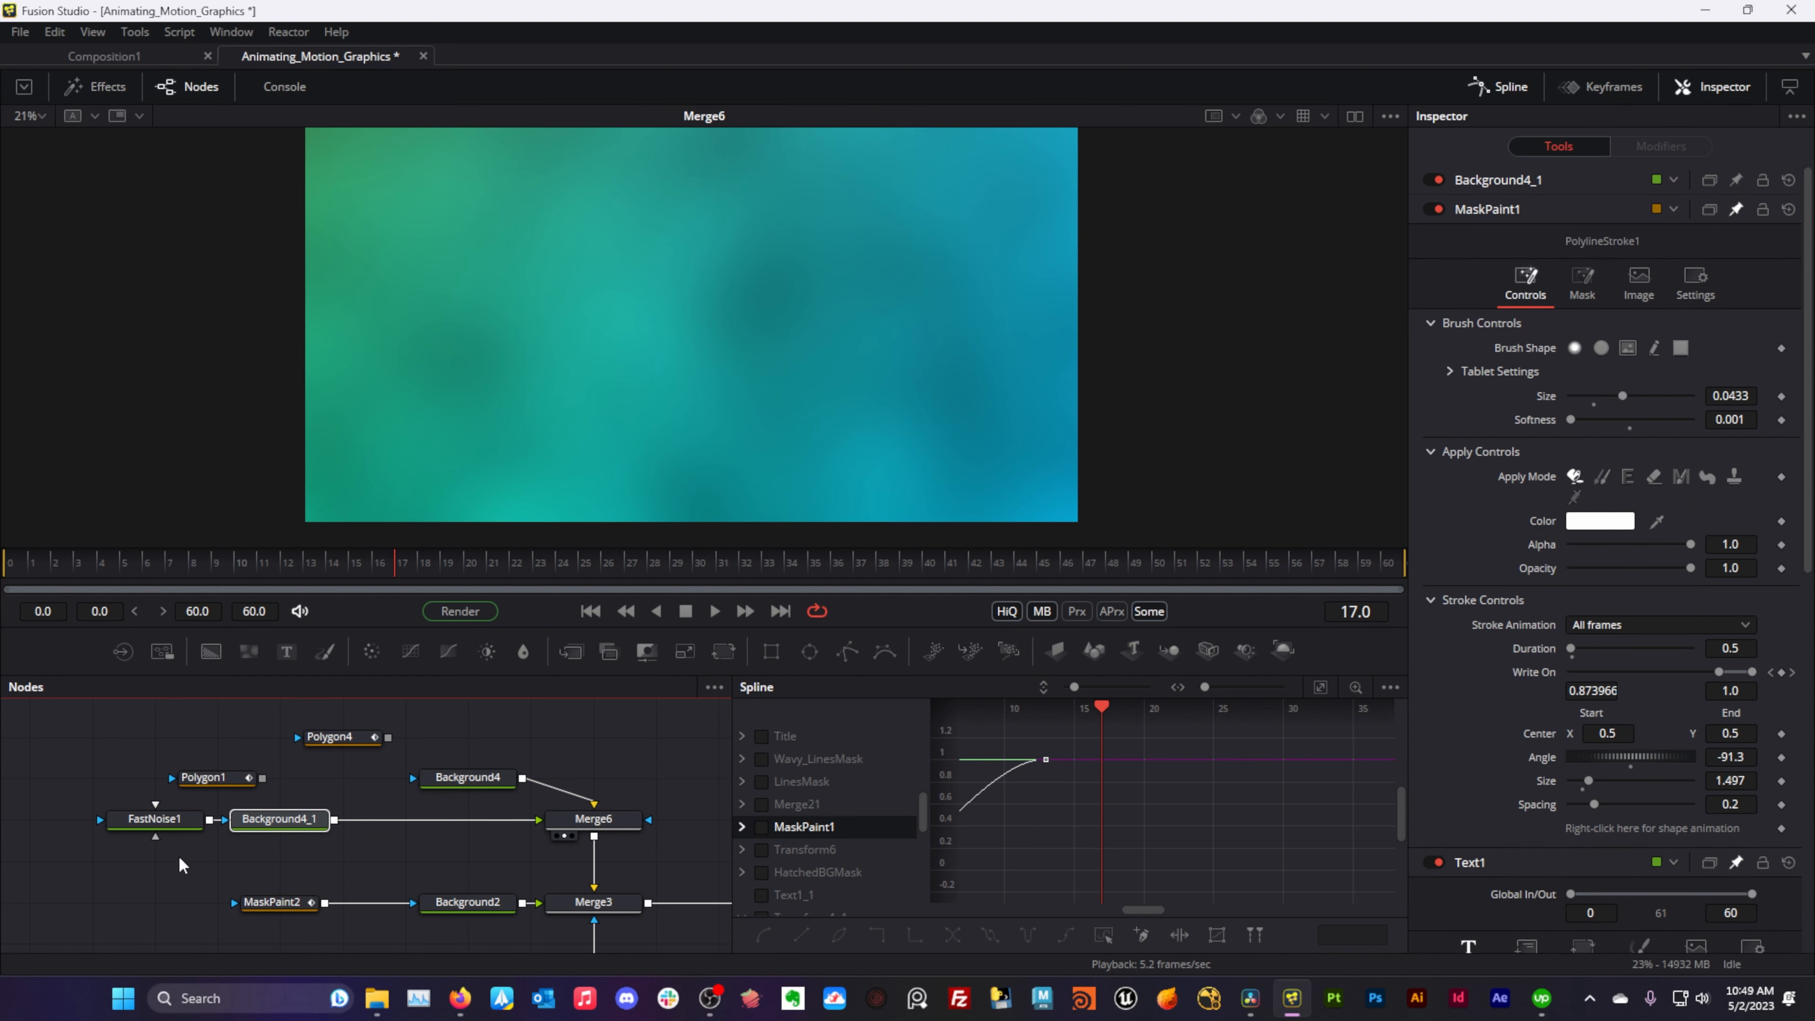
left_click_drag(279, 820, 467, 820)
left_click_drag(171, 820, 359, 820)
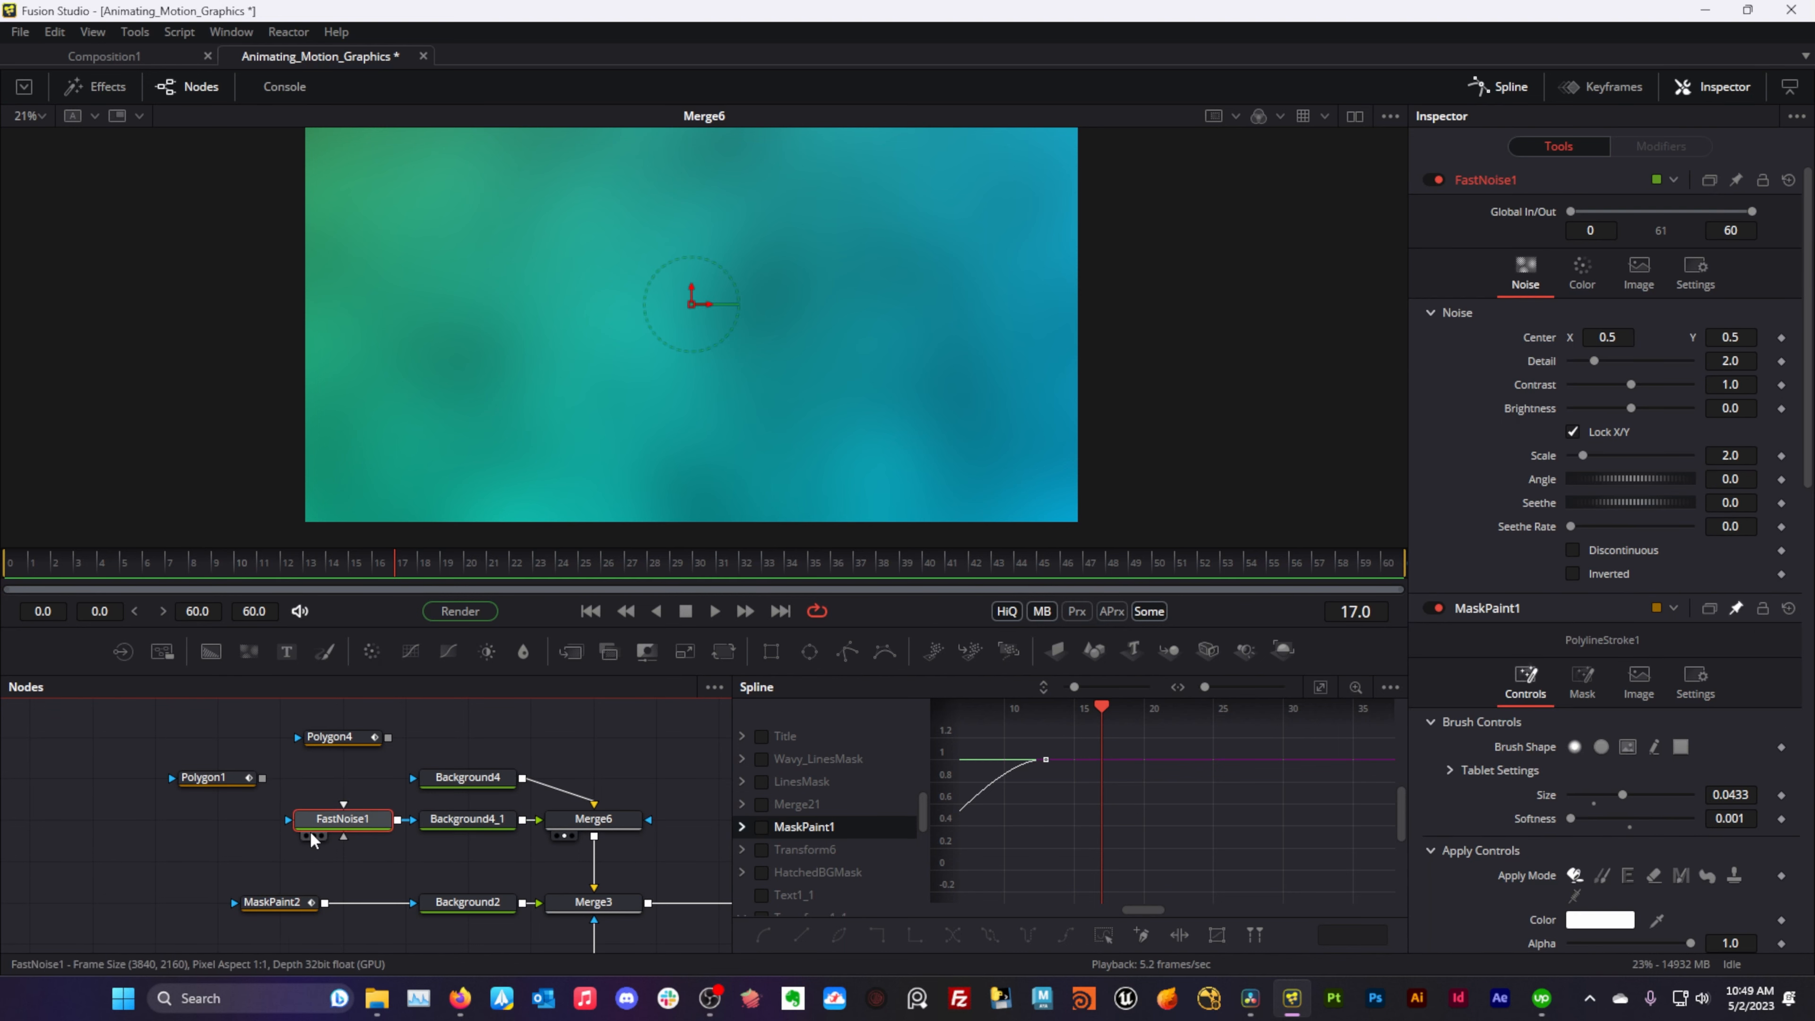
- Move Polygon1 aside and raise the Merge6 branch and Polygon4 to open a gap above Merge3
left_click_drag(202, 779, 97, 827)
left_click_drag(234, 824, 134, 809)
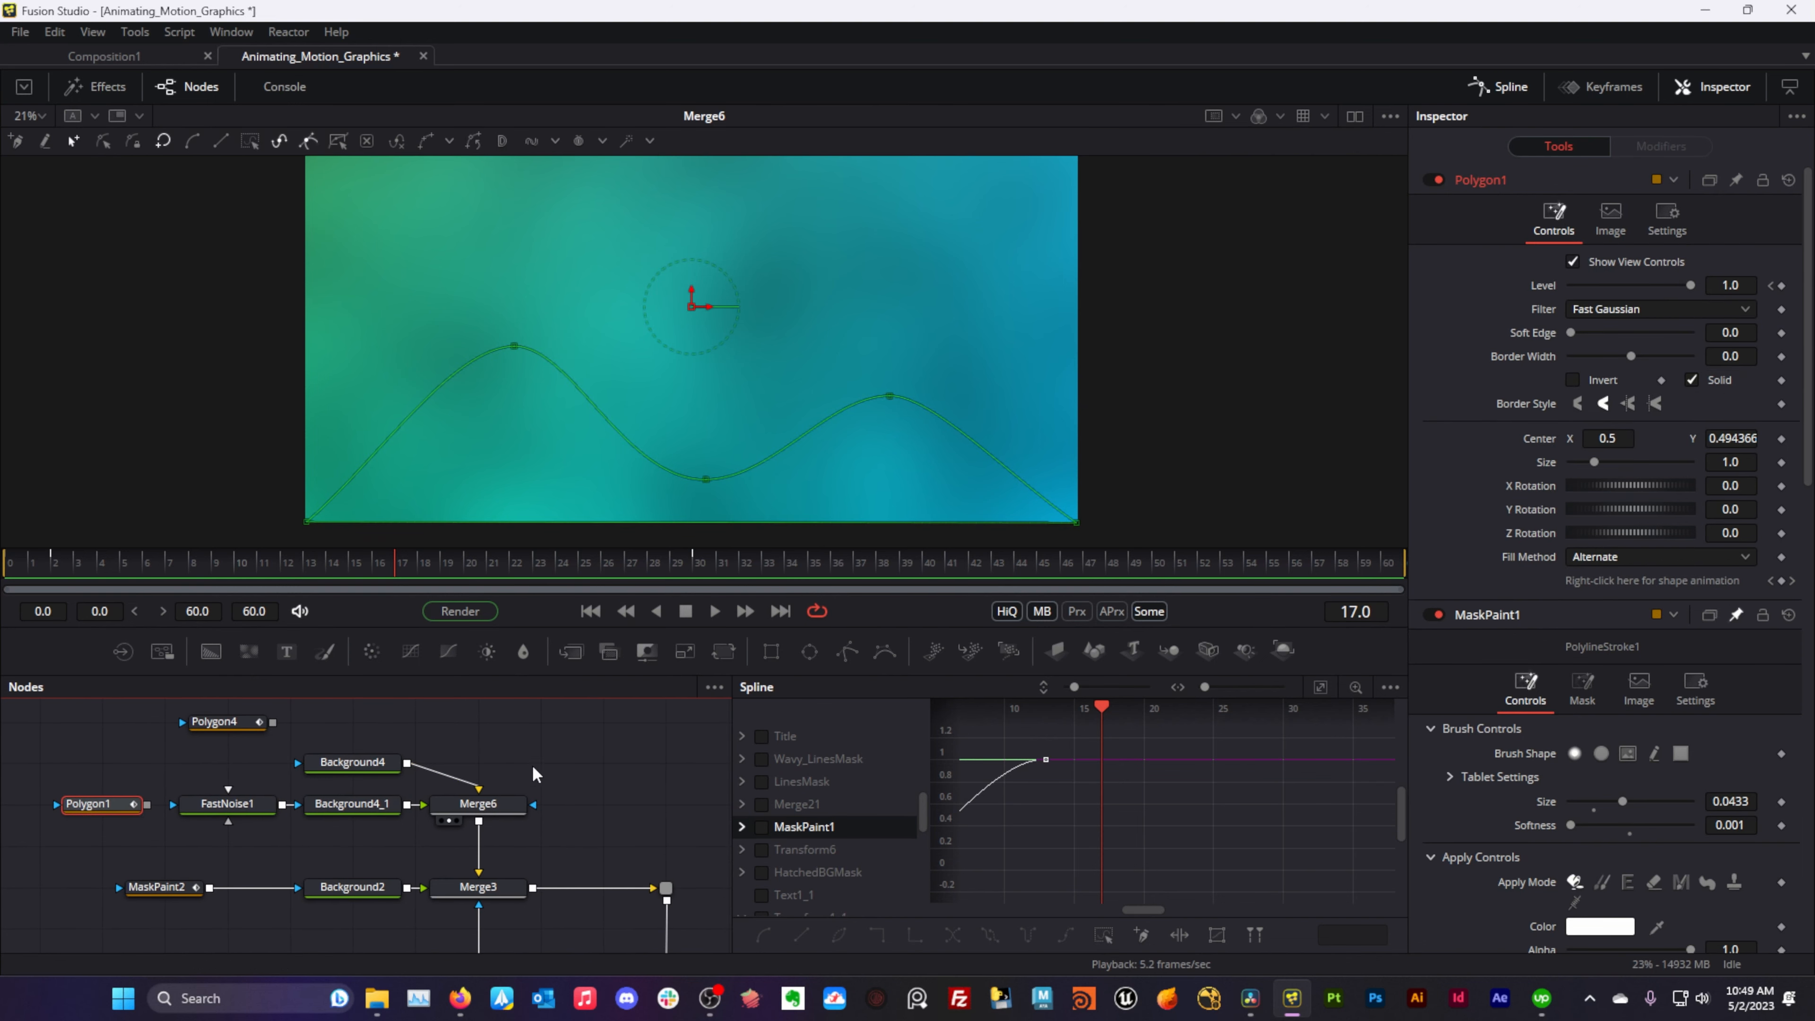
left_click_drag(530, 766, 281, 810)
left_click(251, 759)
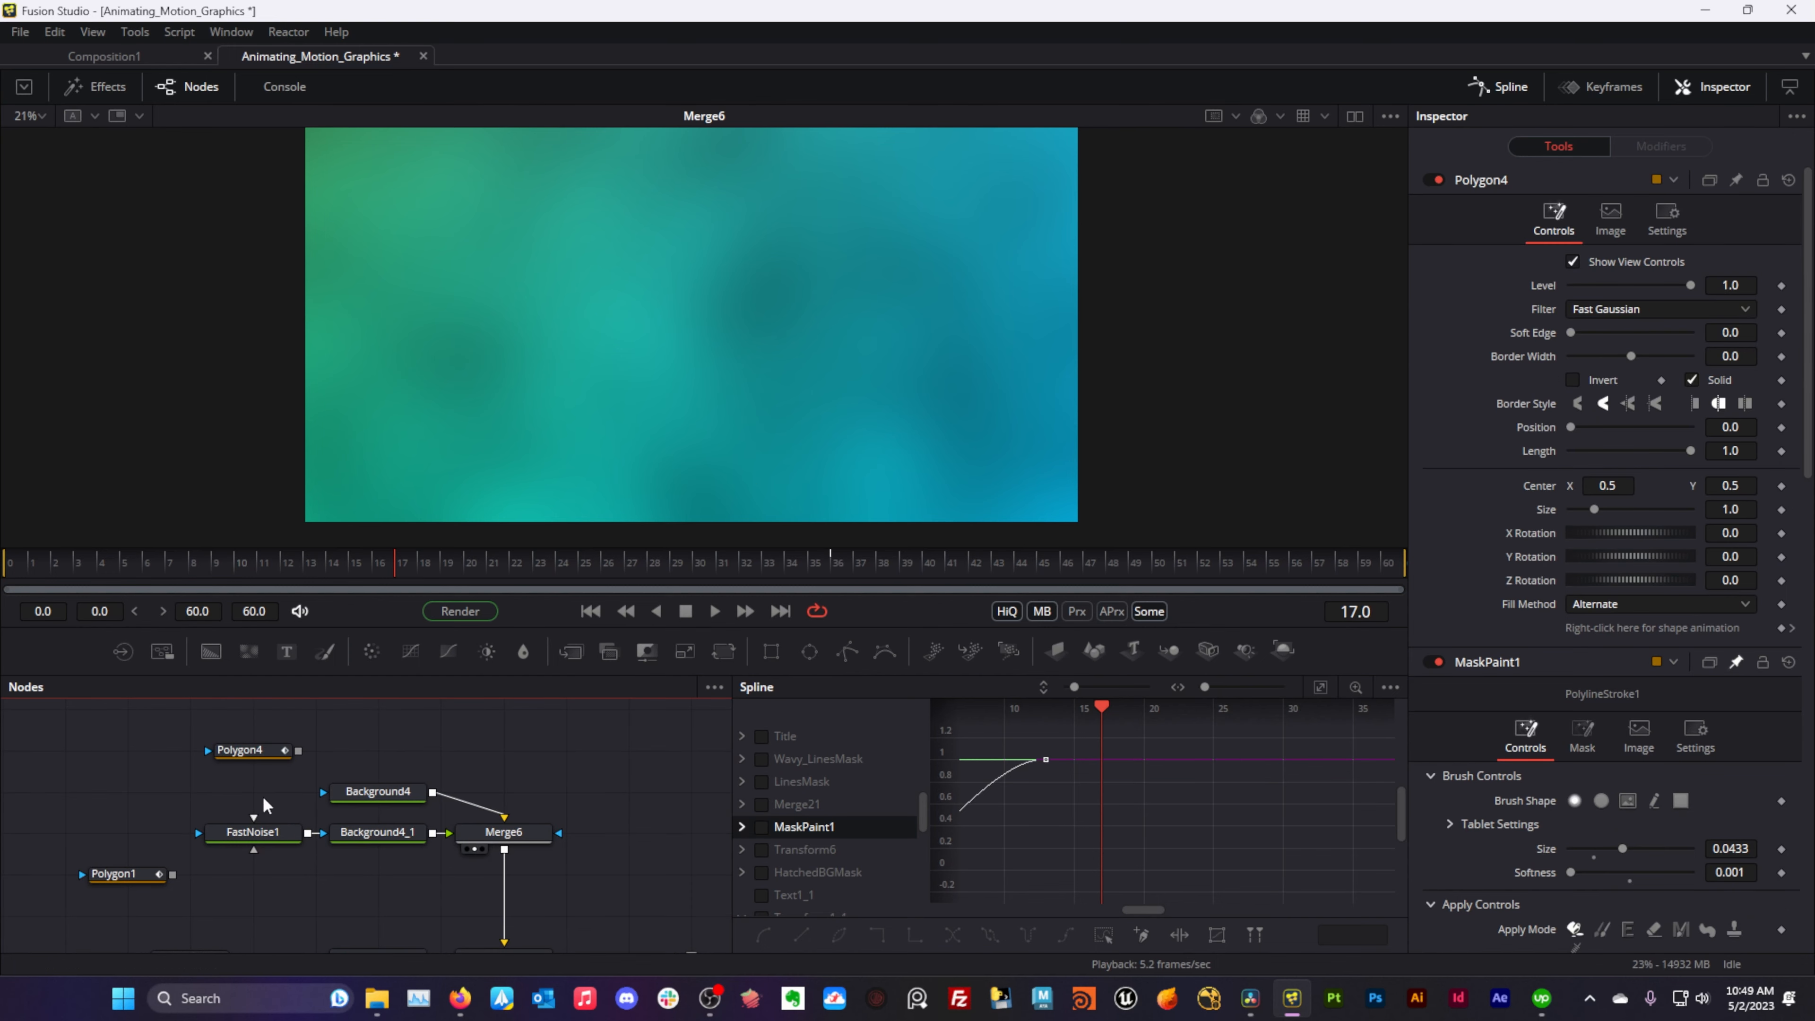
- Insert a Merge between Merge6 and Merge3 and connect a new Background with alpha 0.0 to its foreground
left_click_drag(571, 652, 506, 909)
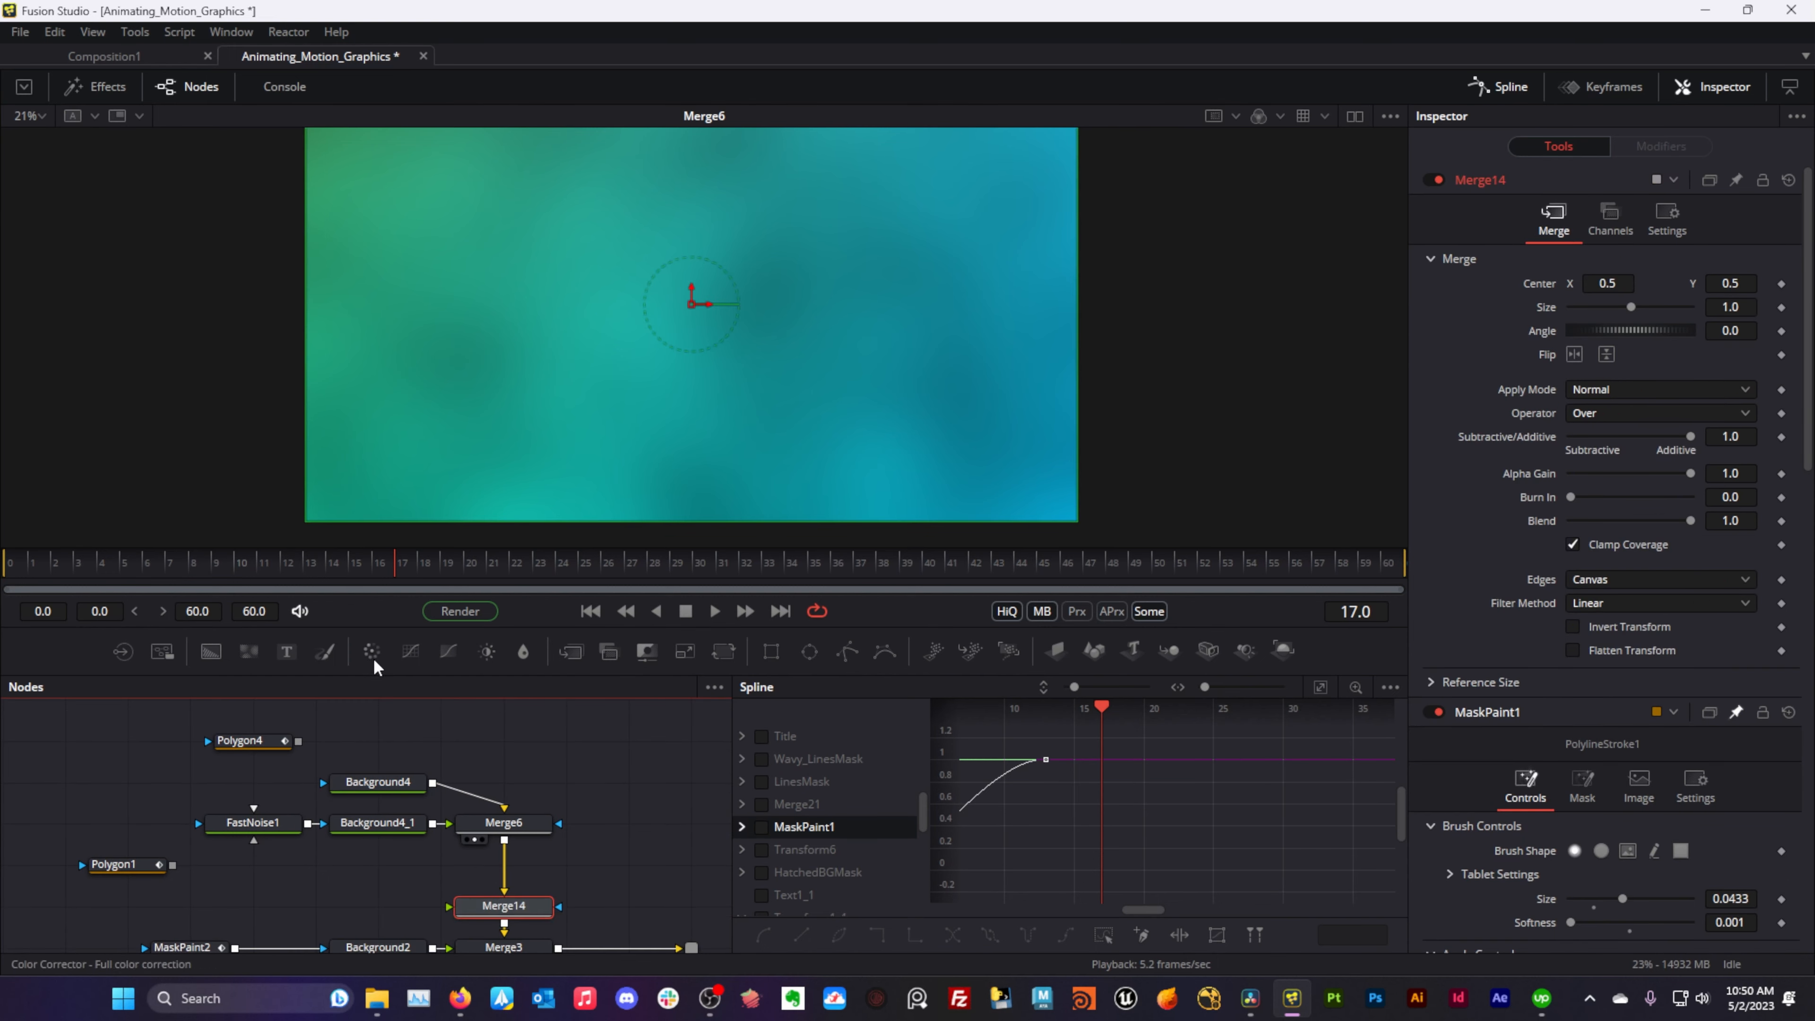
left_click_drag(185, 646, 374, 915)
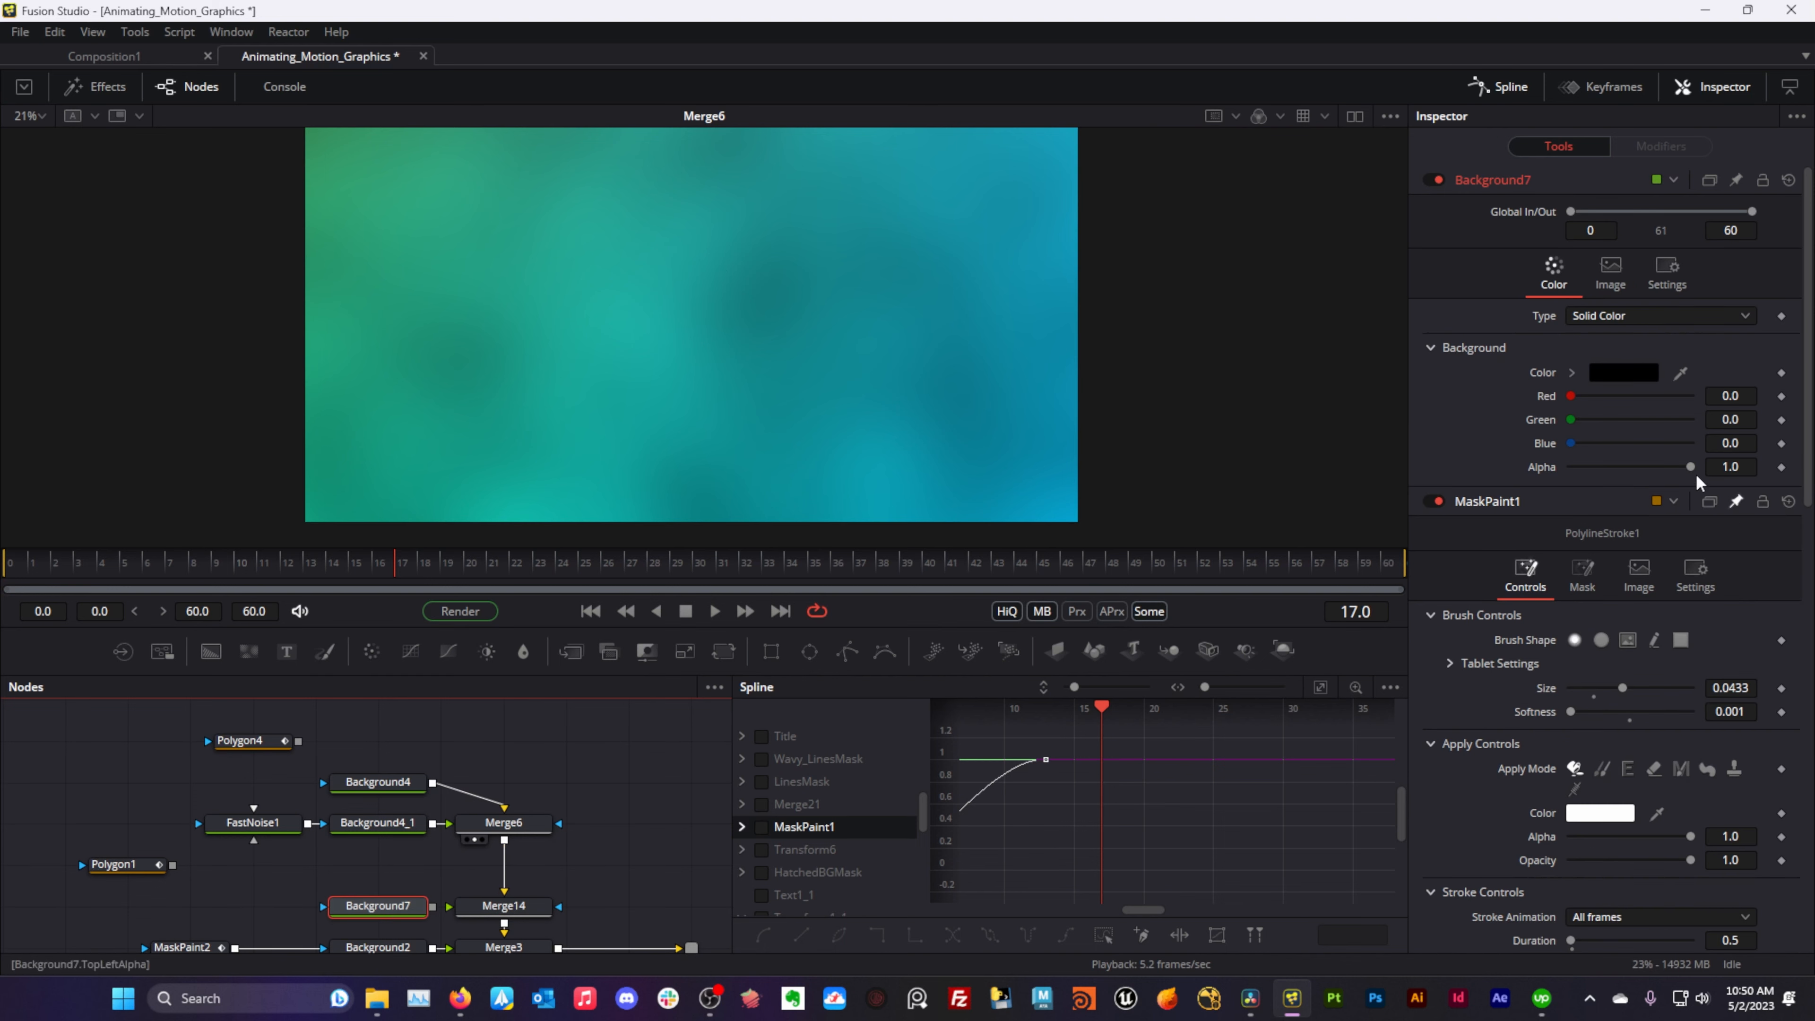
left_click_drag(1690, 466, 1244, 551)
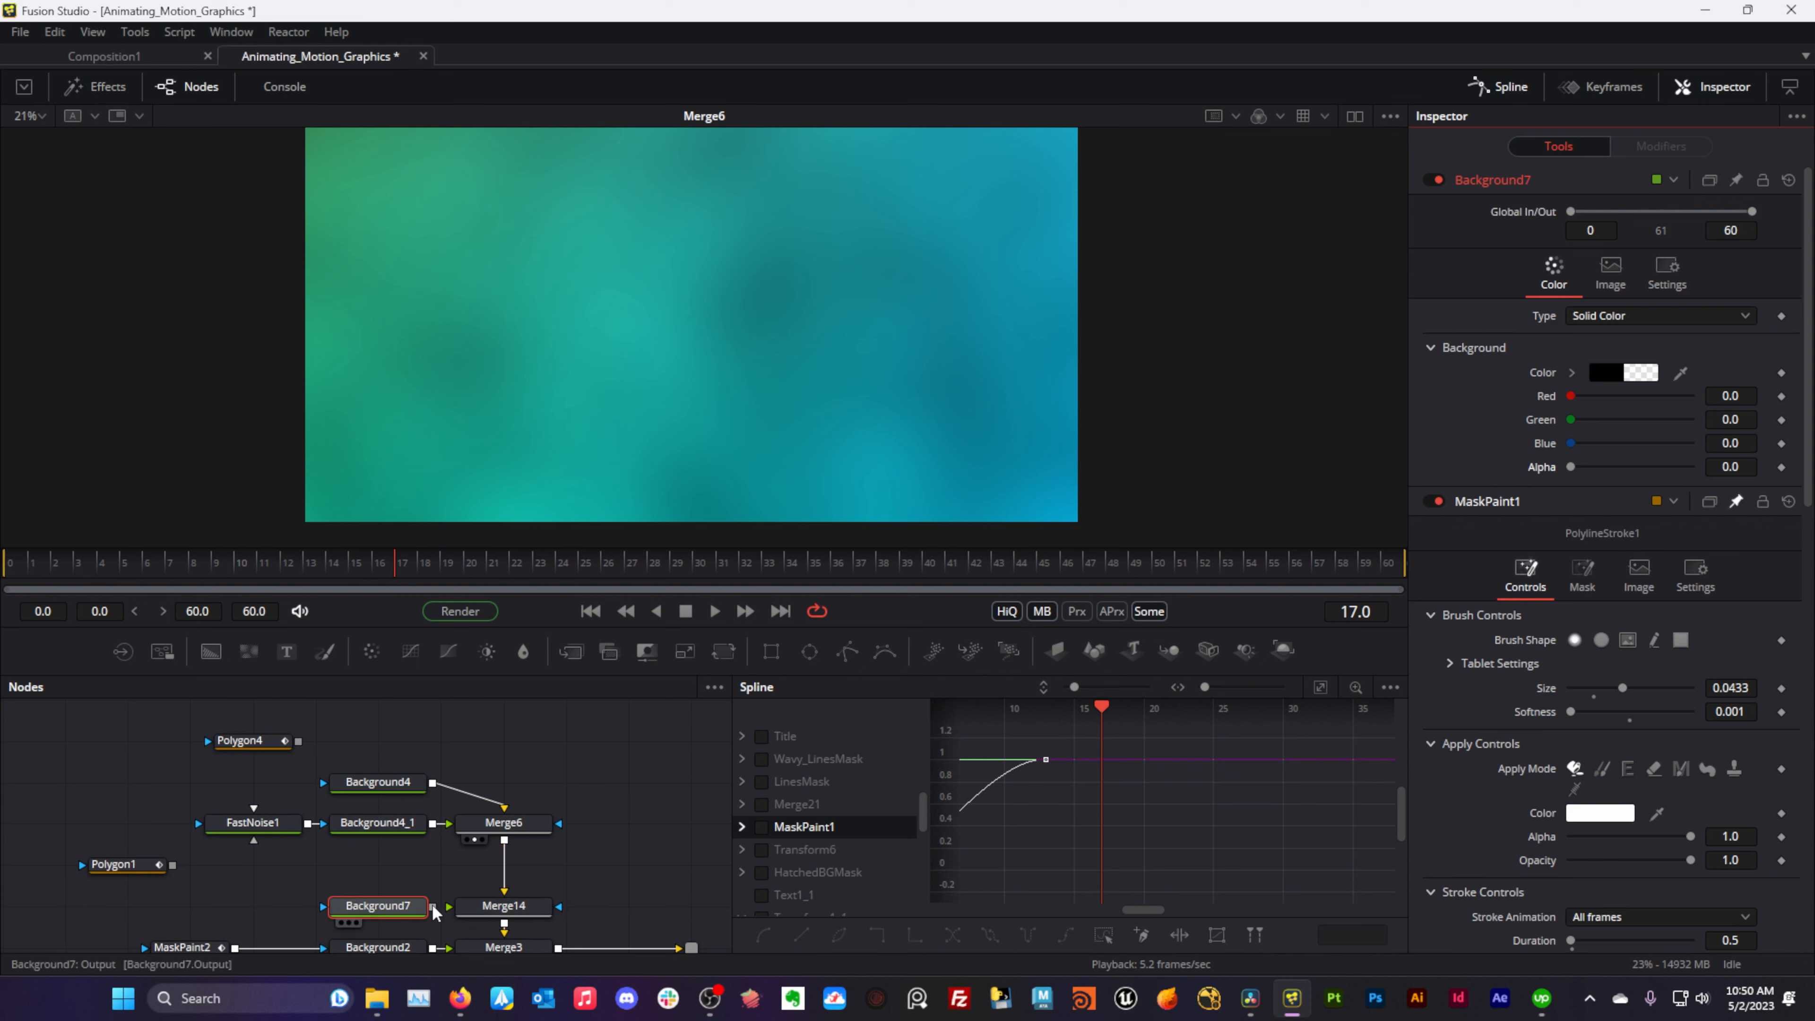
mouse_move(458, 909)
left_mouse_down()
mouse_move(506, 894)
mouse_move(463, 920)
left_mouse_up()
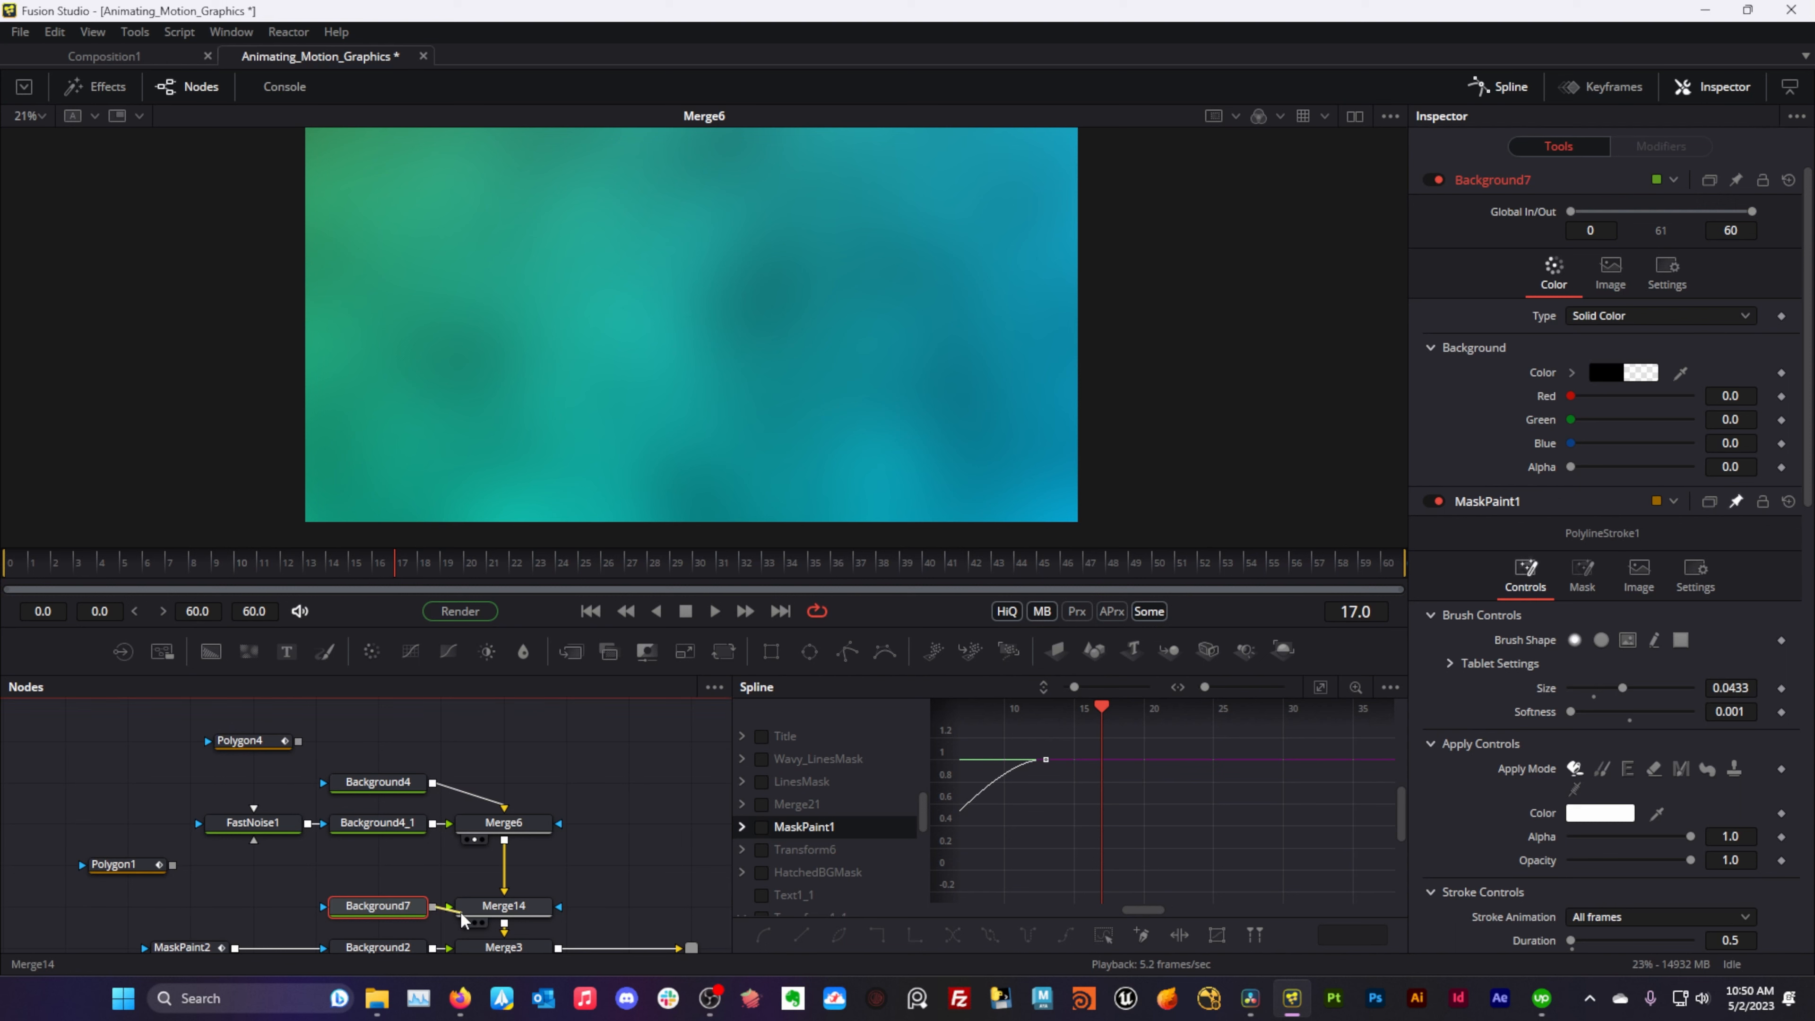
left_click(476, 918)
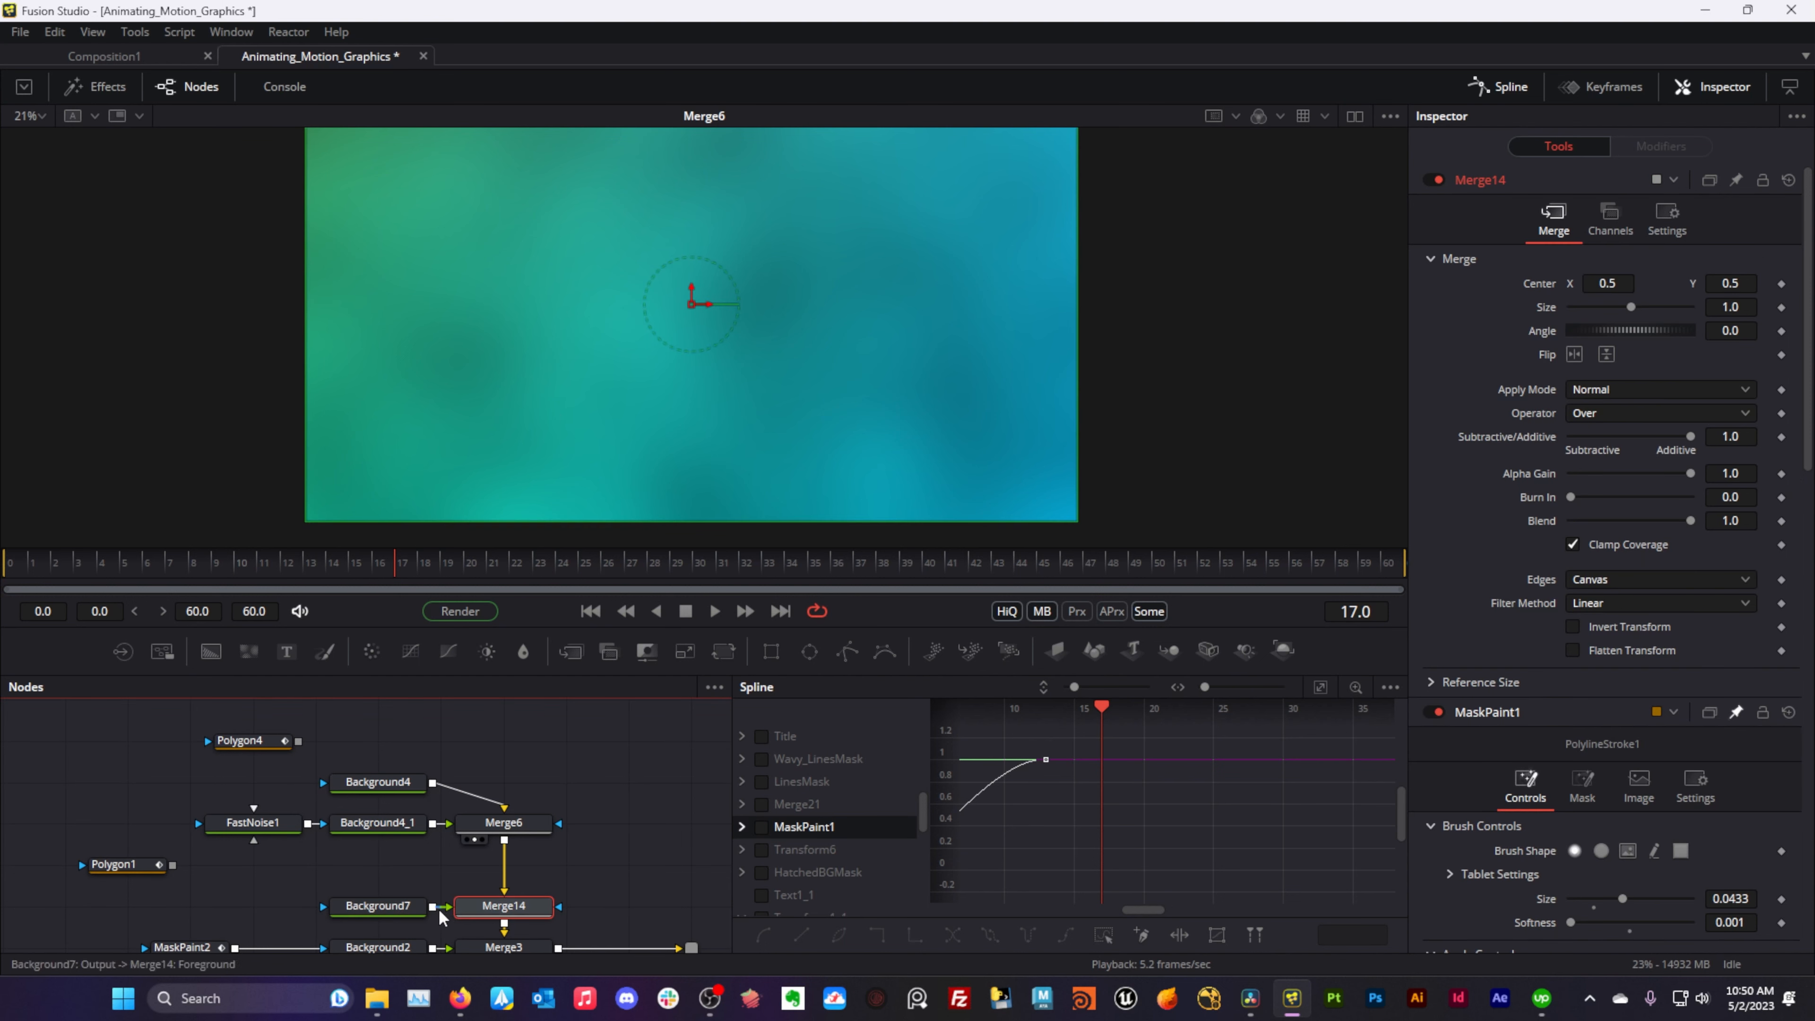
- Swap Merge14's inputs, connect Polygon1 to it as the effect mask, and view Merge14
right_click(488, 916)
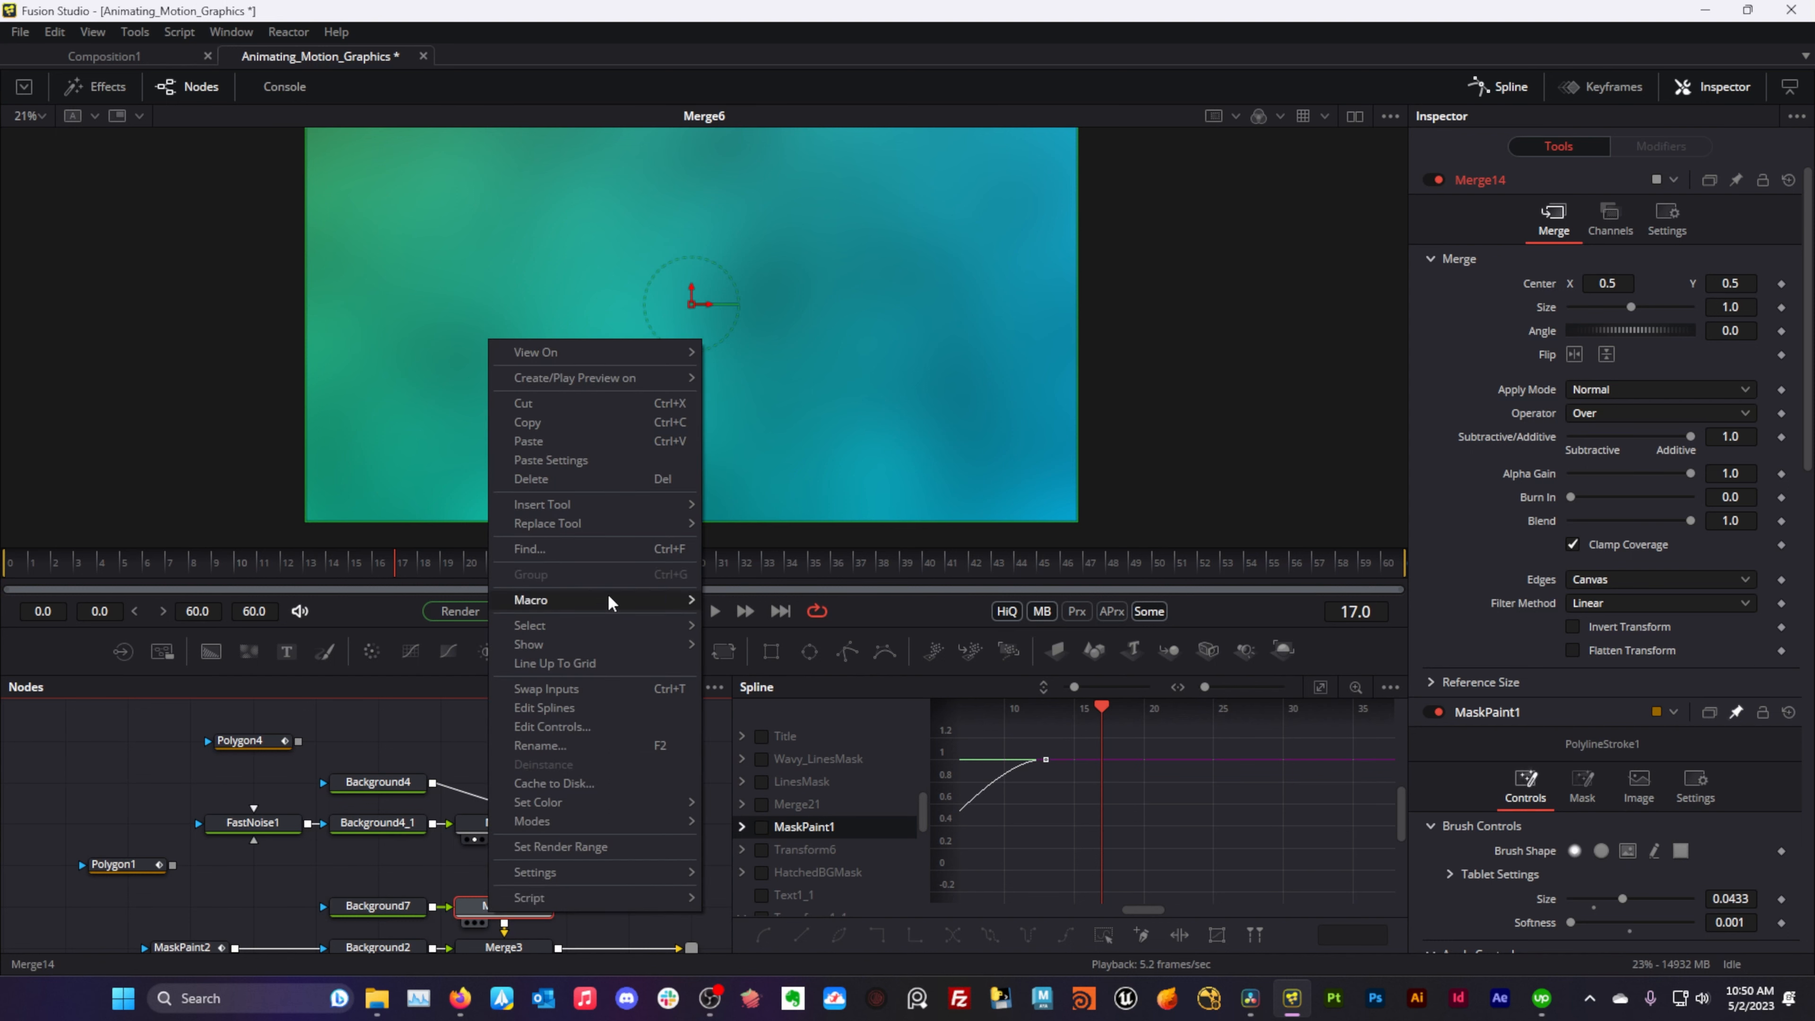
left_click(581, 689)
left_click(597, 858)
left_click_drag(155, 864, 560, 905)
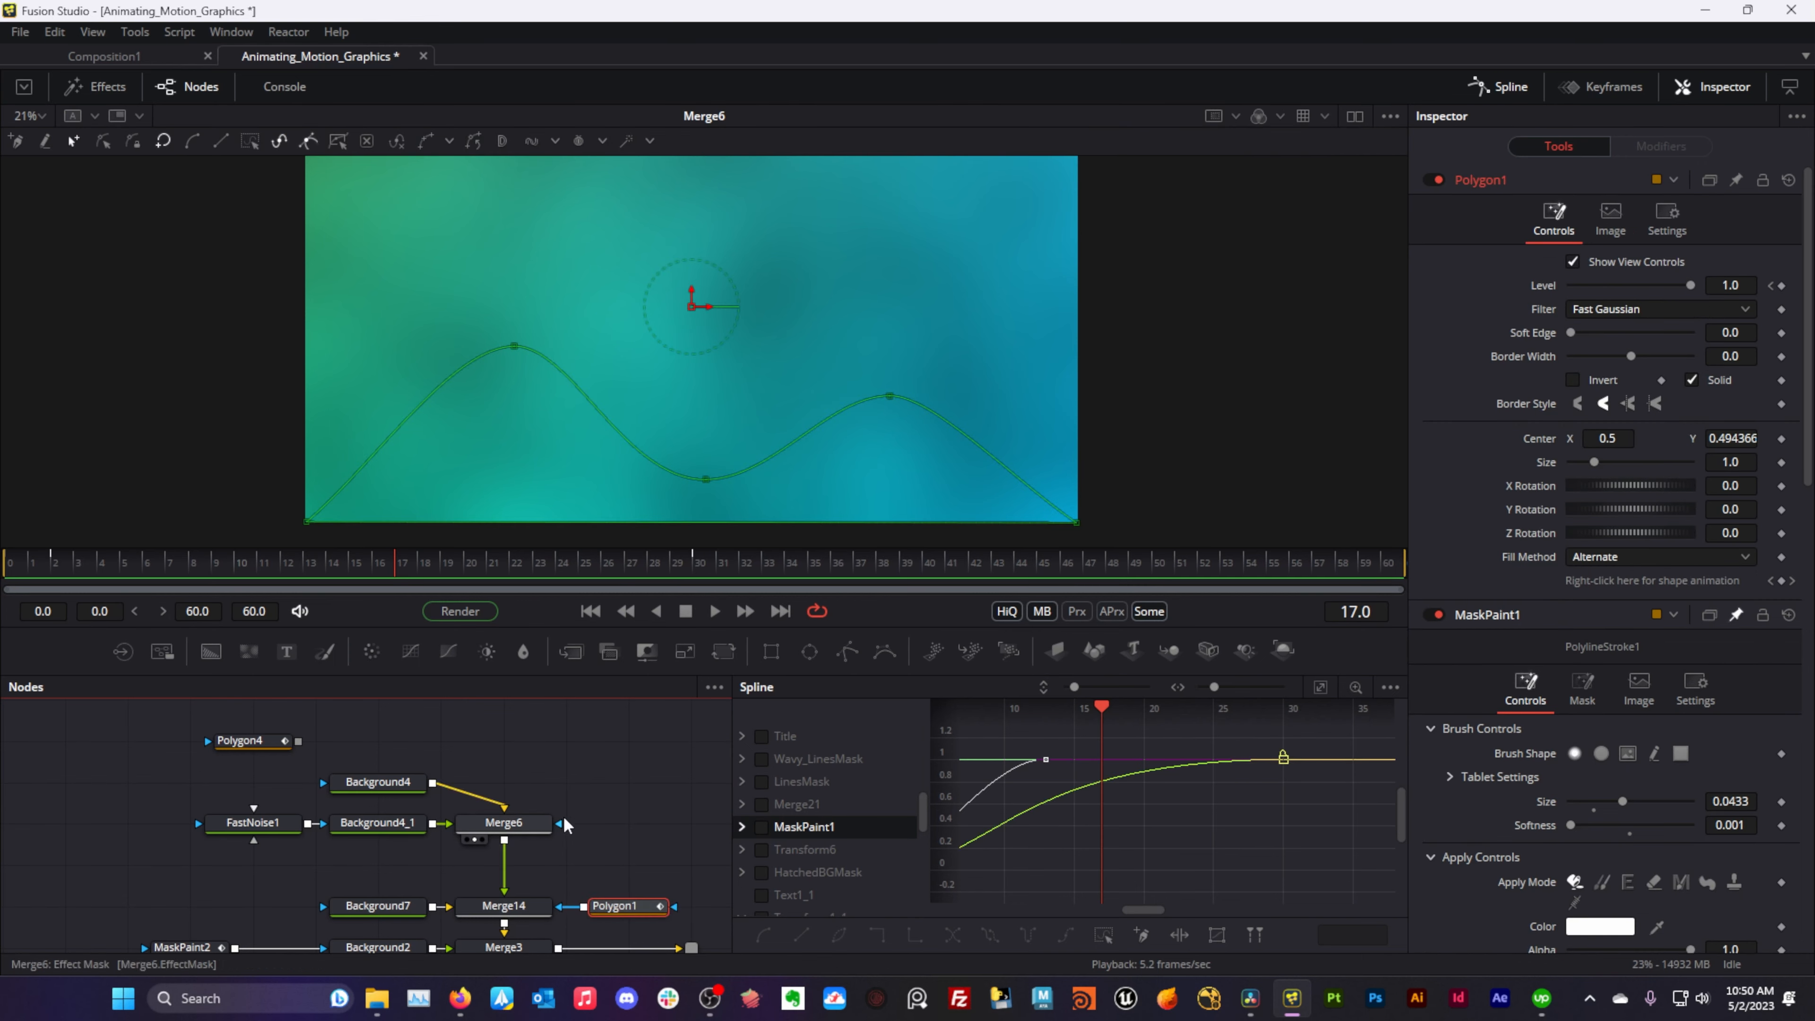
left_click_drag(529, 916, 656, 438)
scroll(563, 830, "down", 3)
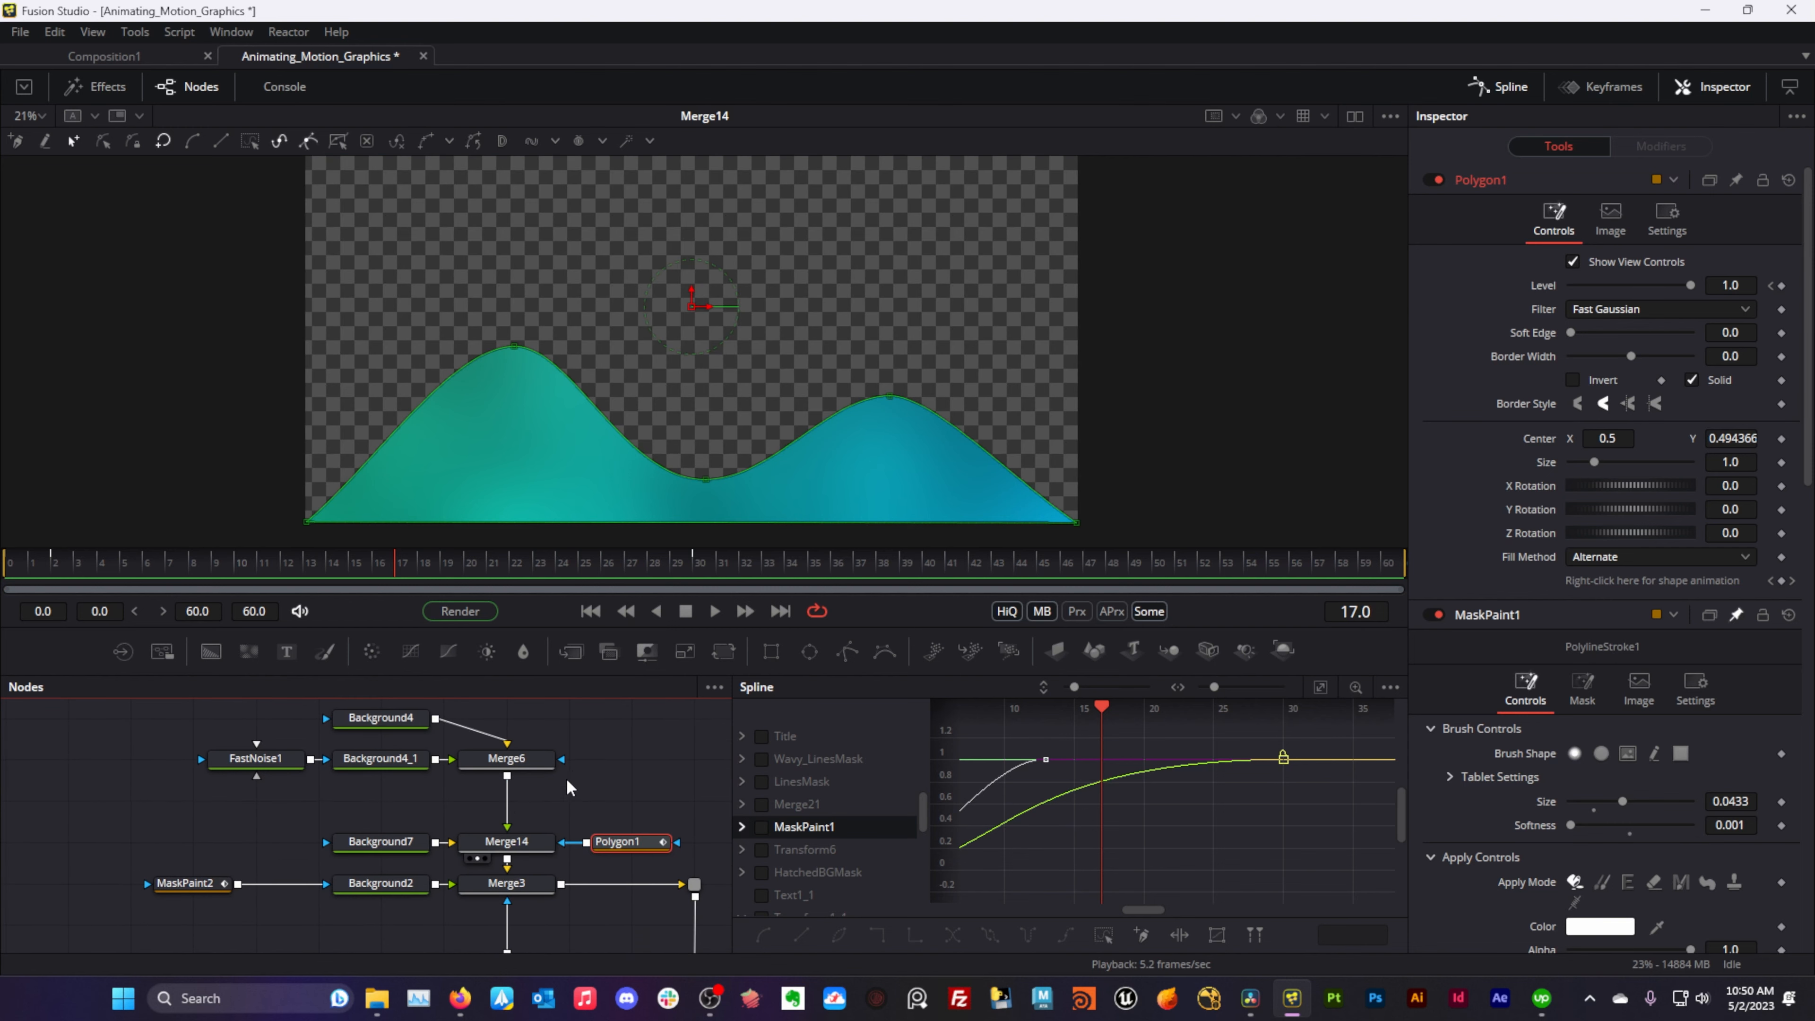
- Set FastNoise1's Seethe Rate to 0.165 and play the animation from the first frame
left_click(256, 759)
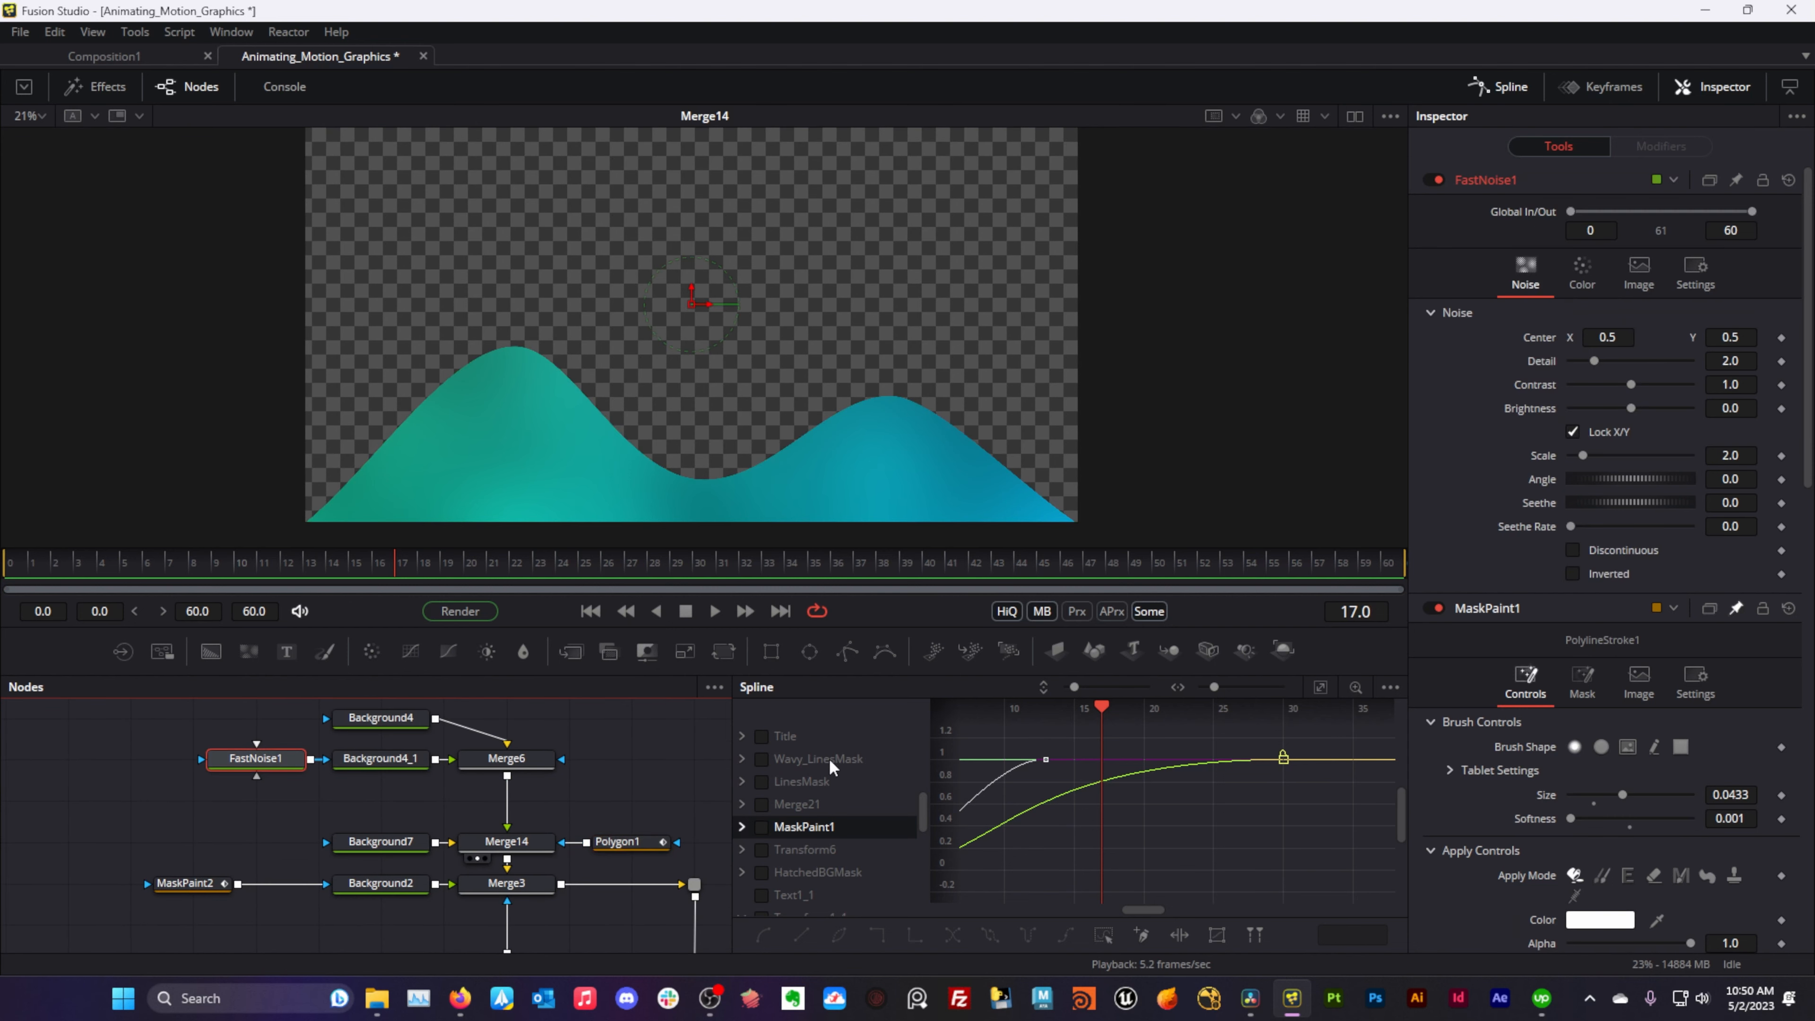
left_click_drag(1567, 526, 1585, 527)
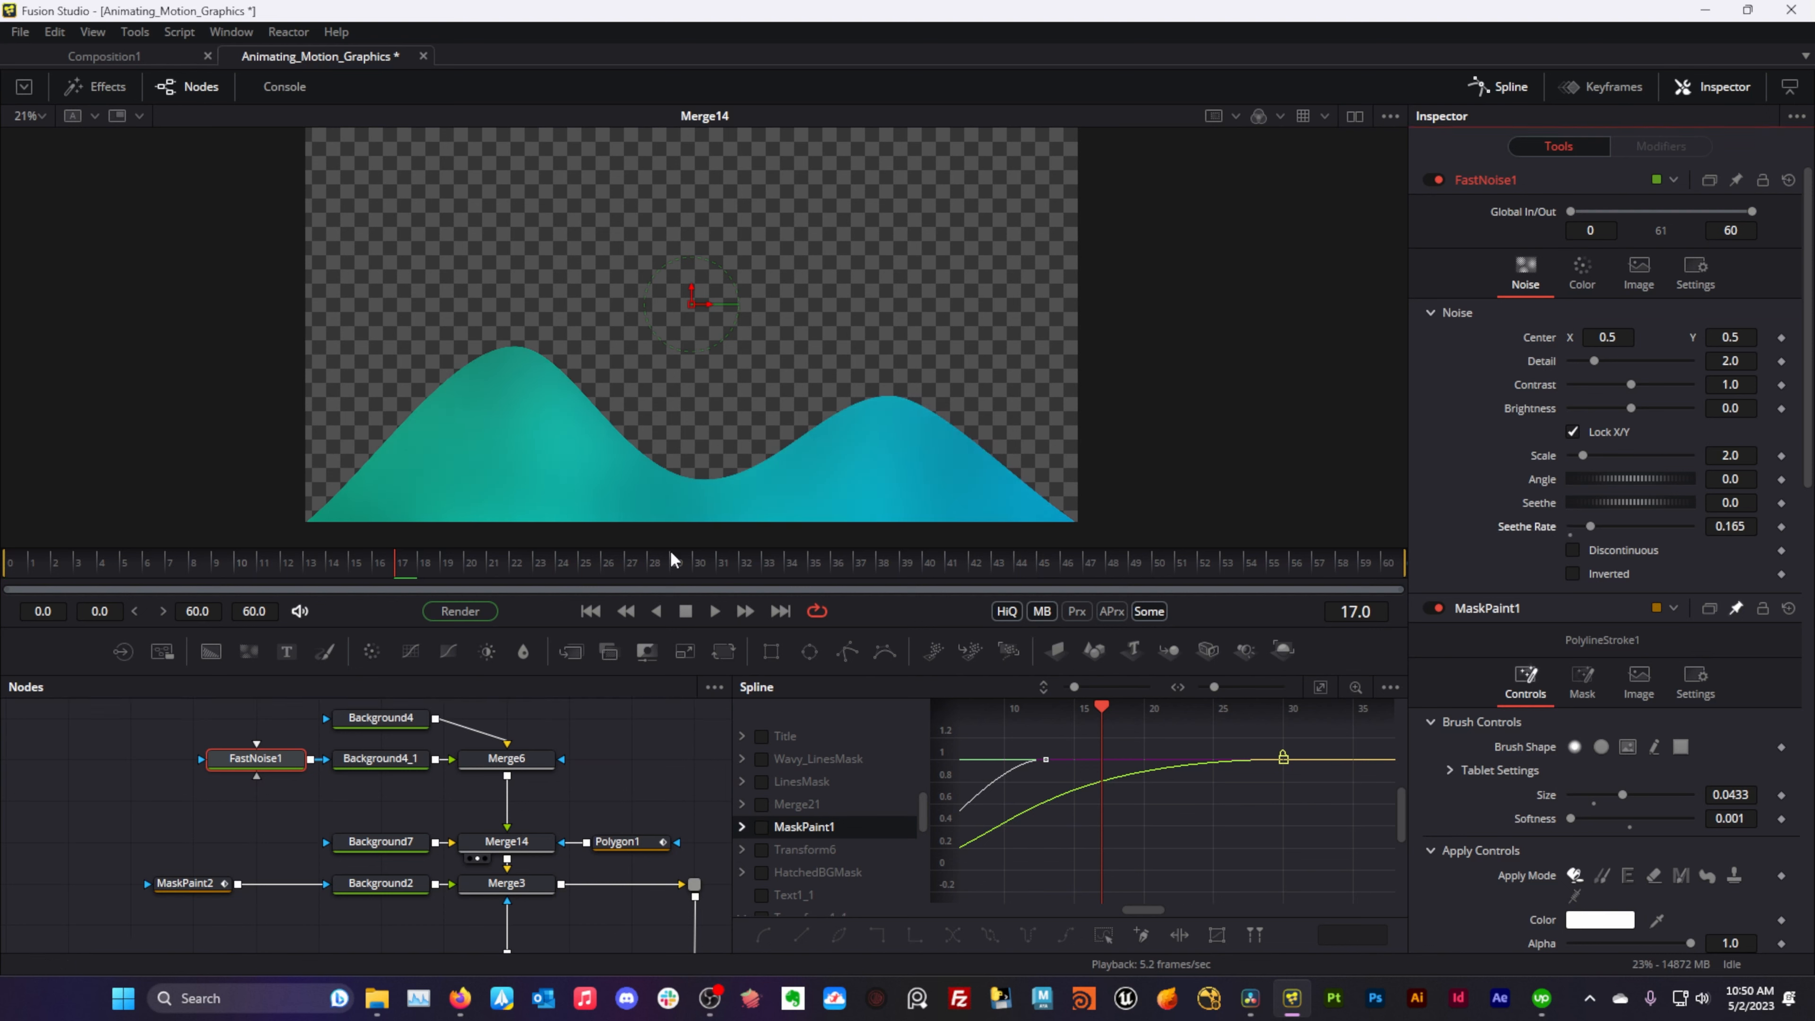
left_click(591, 609)
left_click(714, 611)
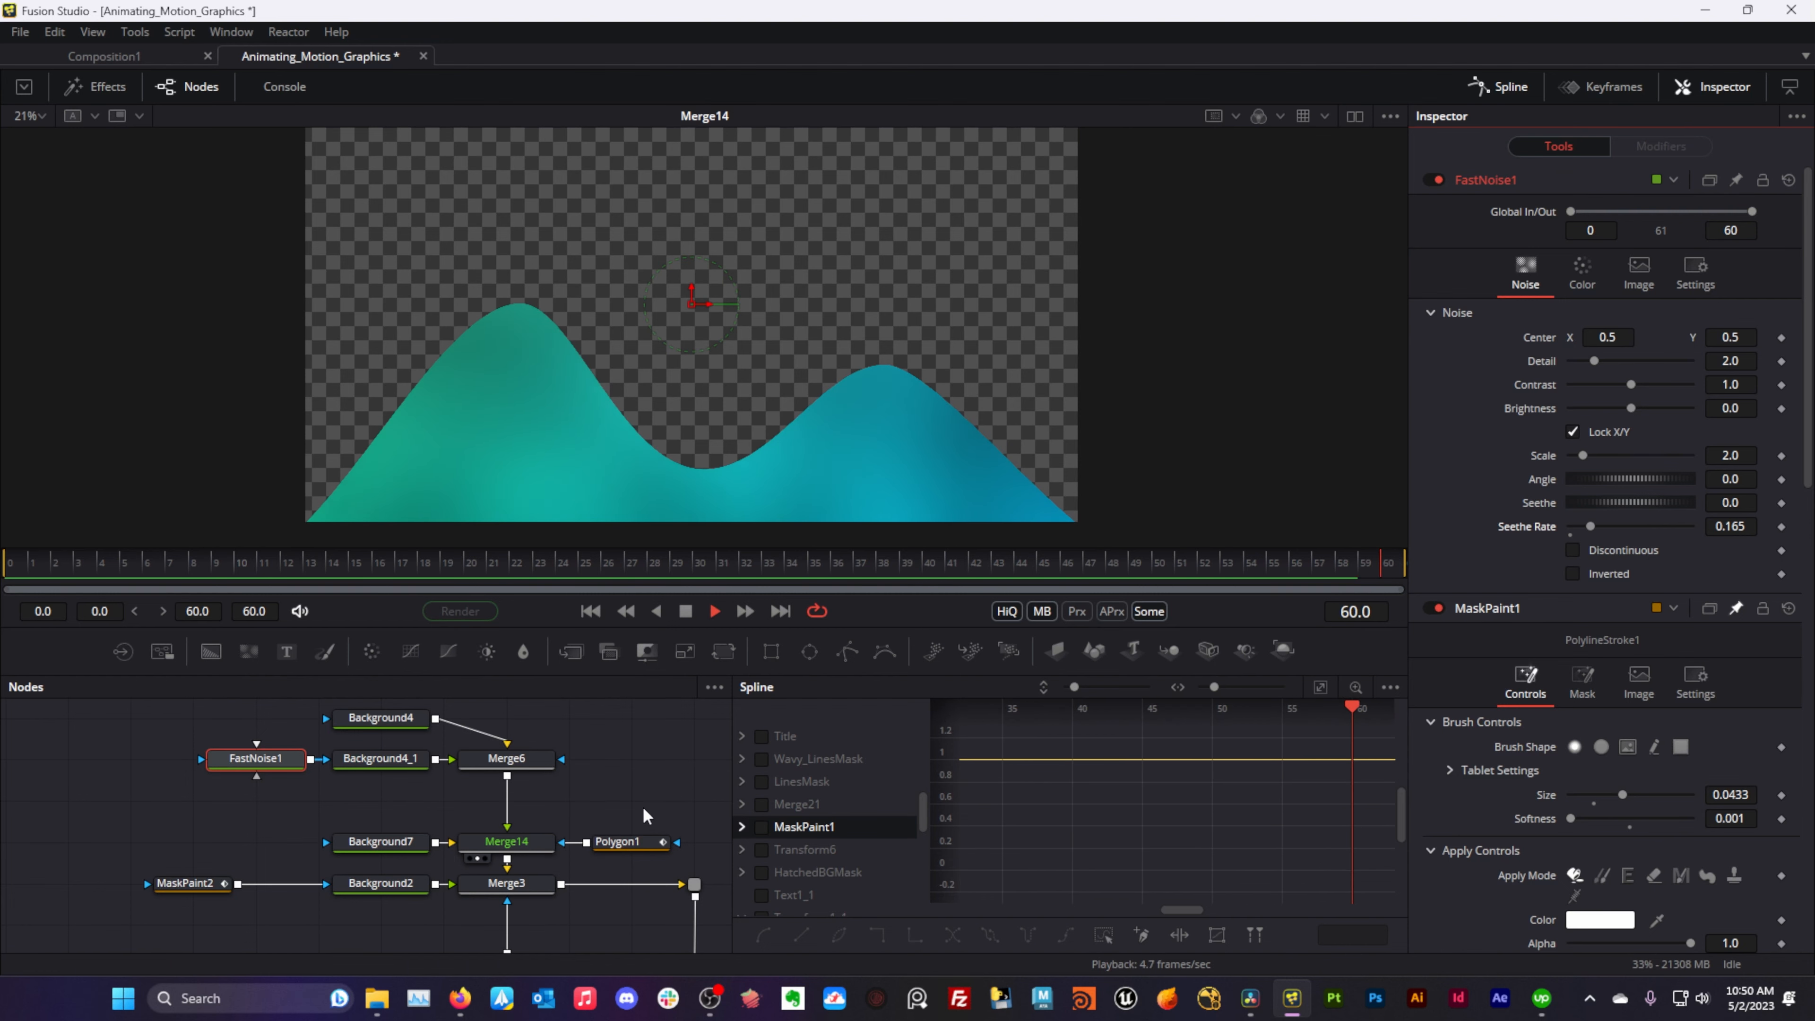
- Try repositioning the row of Background7, Merge14 and Polygon1 between Merge6 and Merge3
left_click_drag(644, 815, 383, 858)
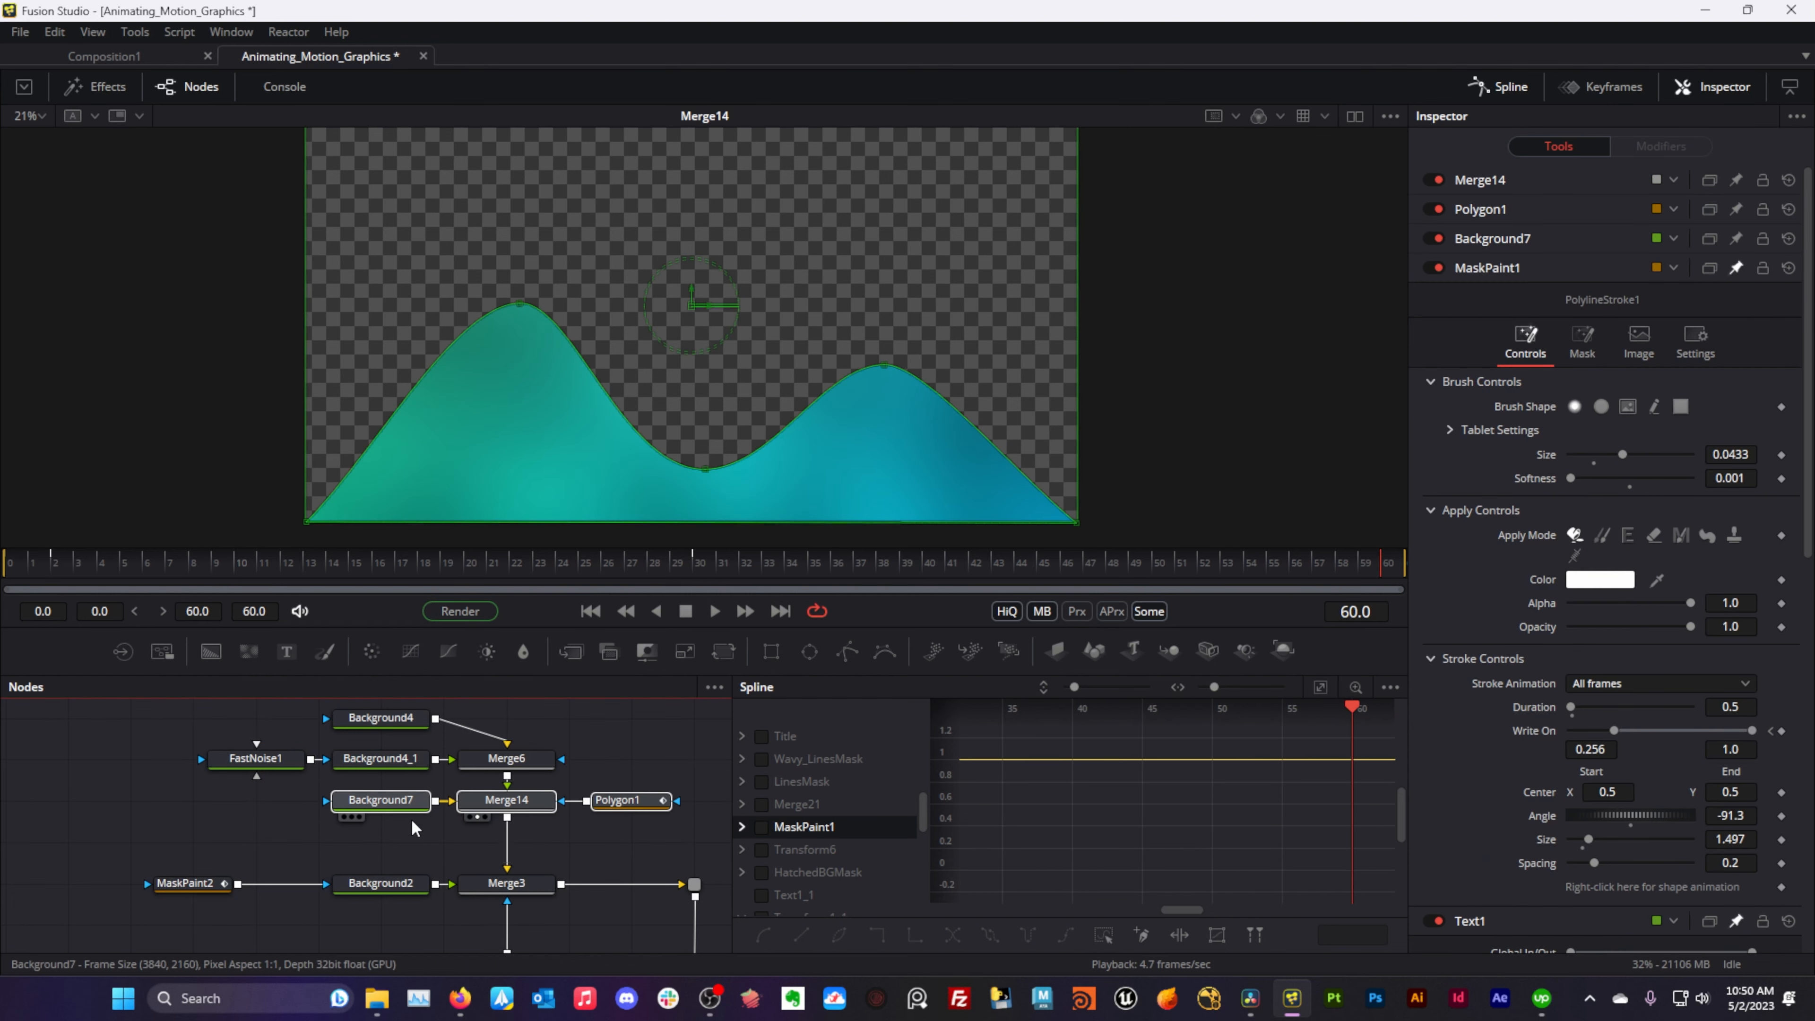
left_click(409, 835)
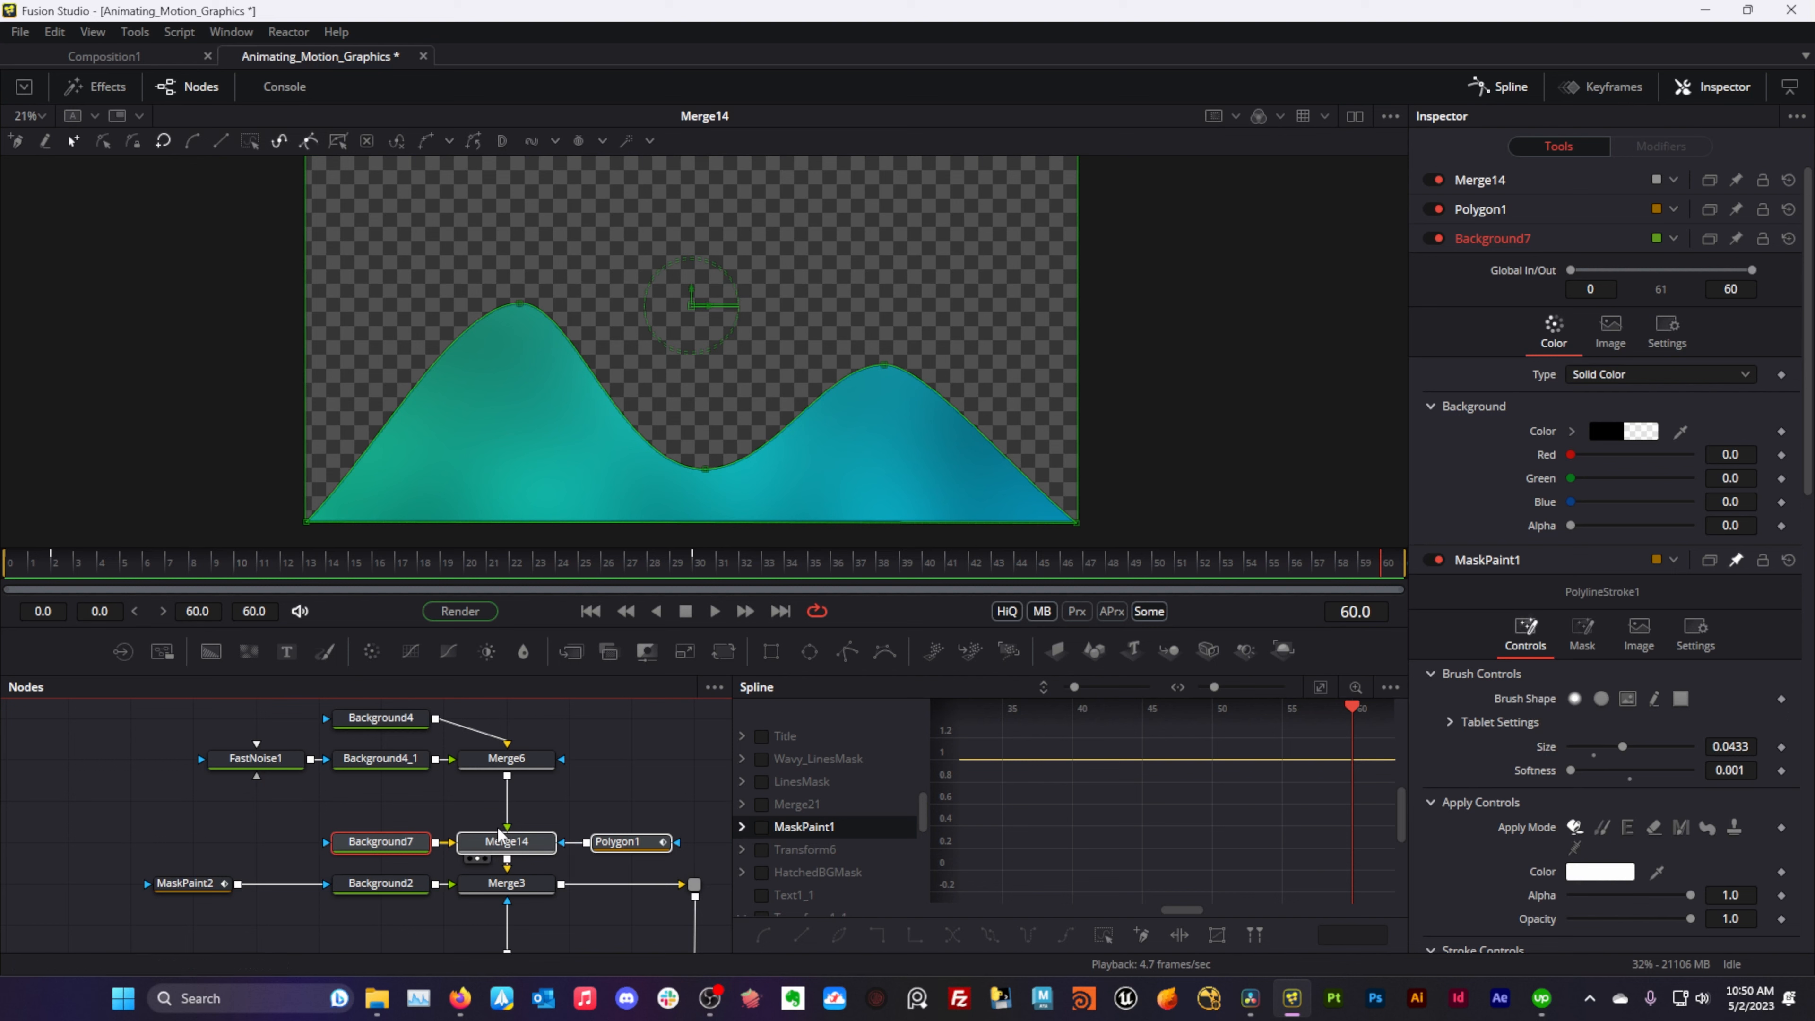
left_click_drag(546, 780, 531, 797)
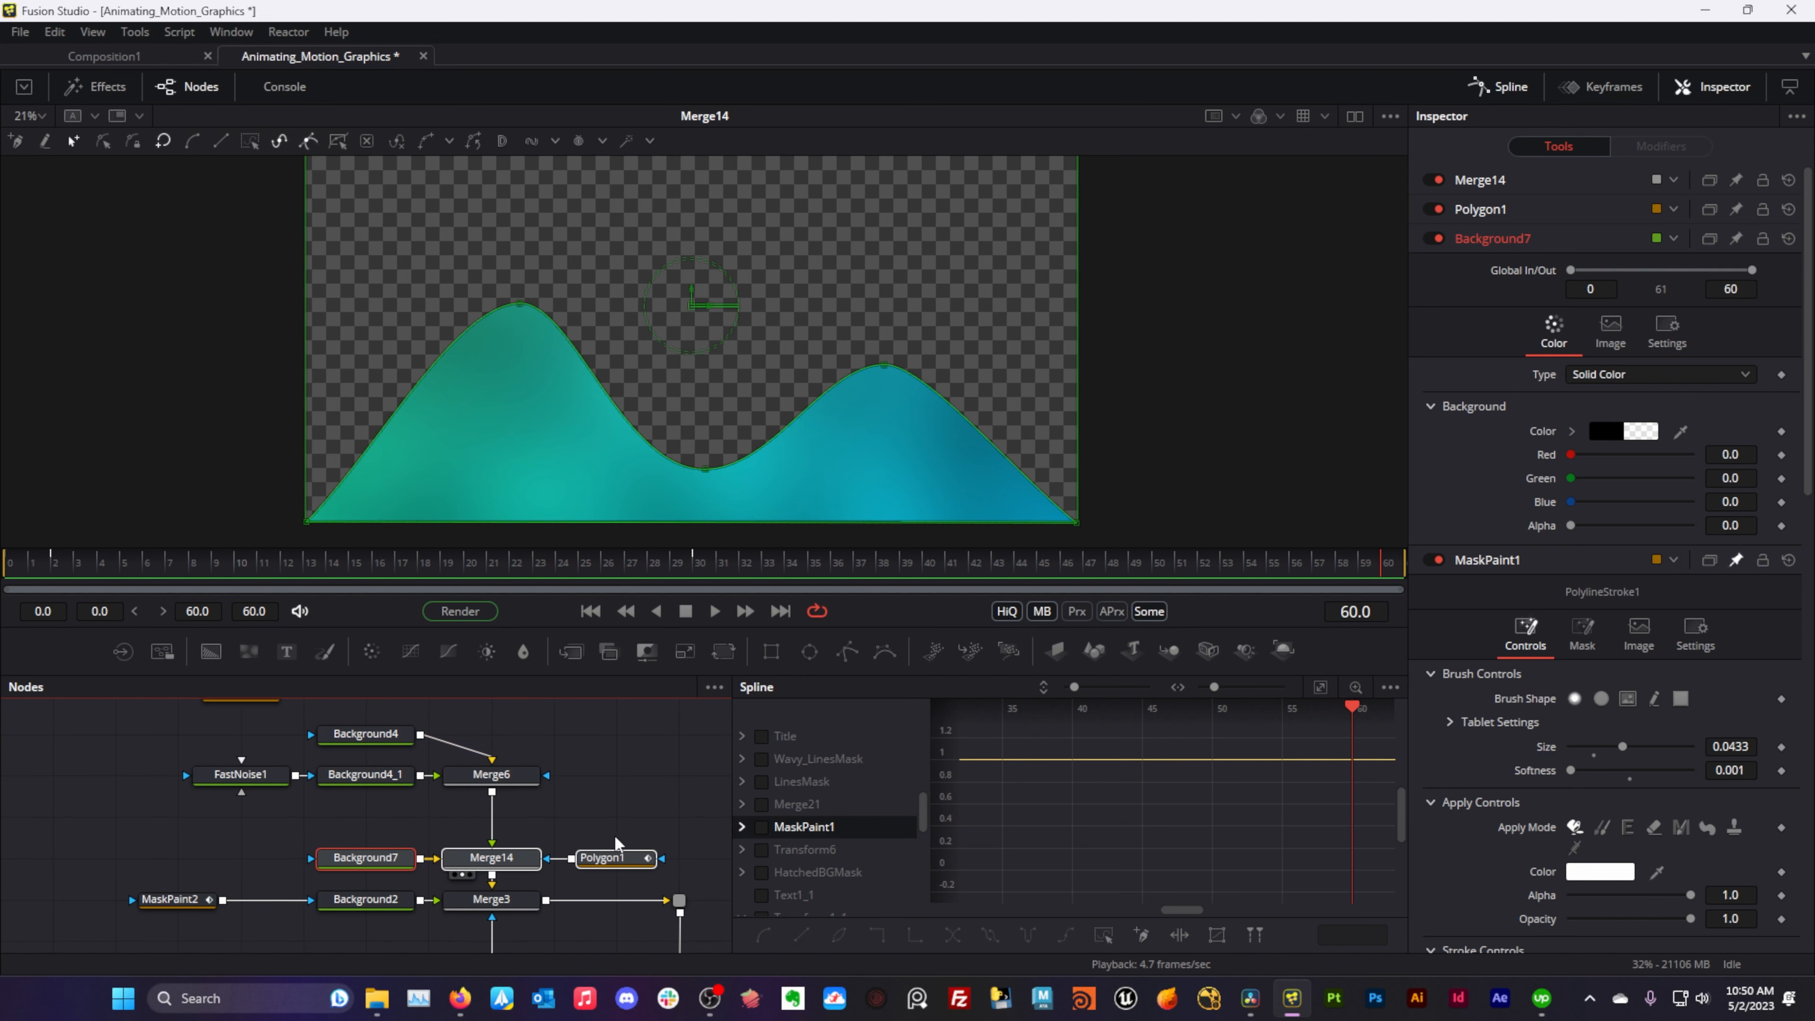
left_click_drag(596, 852, 593, 812)
left_click_drag(438, 781, 465, 820)
- Undo the noise and extra merge setup back to Polygon1 masking Background4 directly
key("ctrl+z")
key("ctrl+z")
key("ctrl+z")
key("ctrl+z")
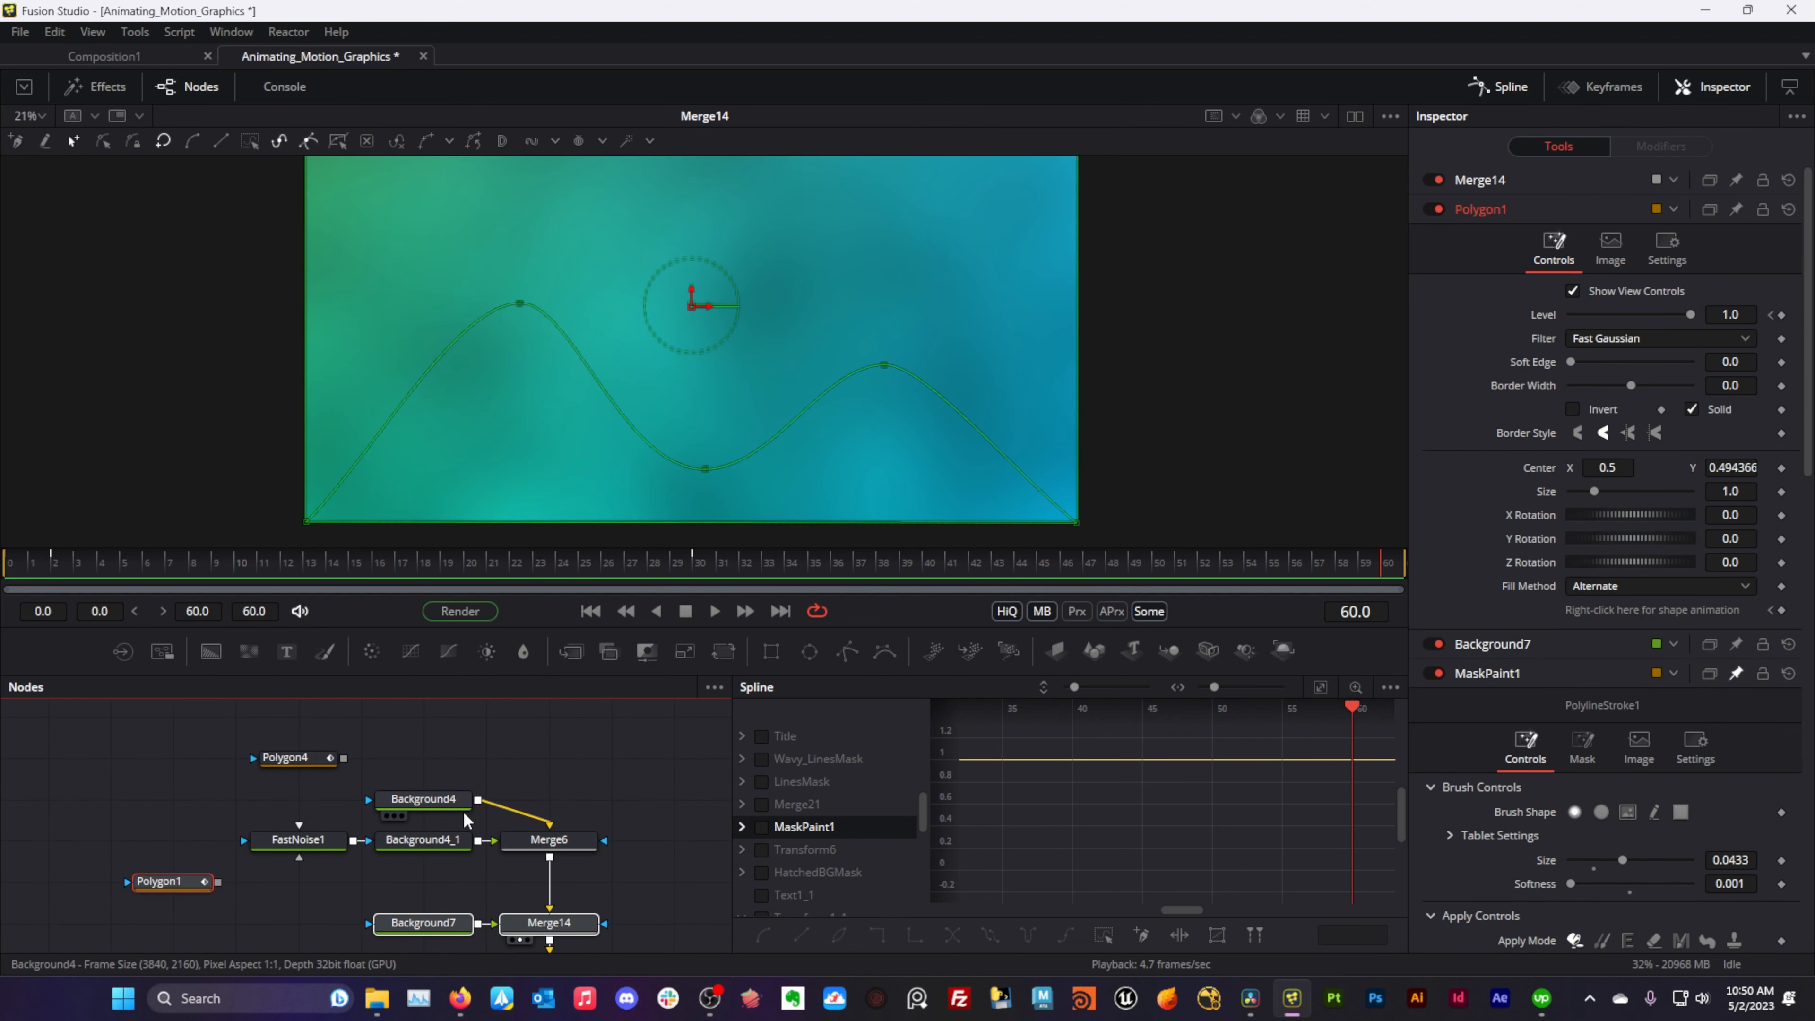
key("ctrl+z")
key("ctrl+z")
key("ctrl+z")
key("ctrl+z")
key("ctrl+z")
key("ctrl+z")
key("ctrl+z")
key("ctrl+z")
key("ctrl+z")
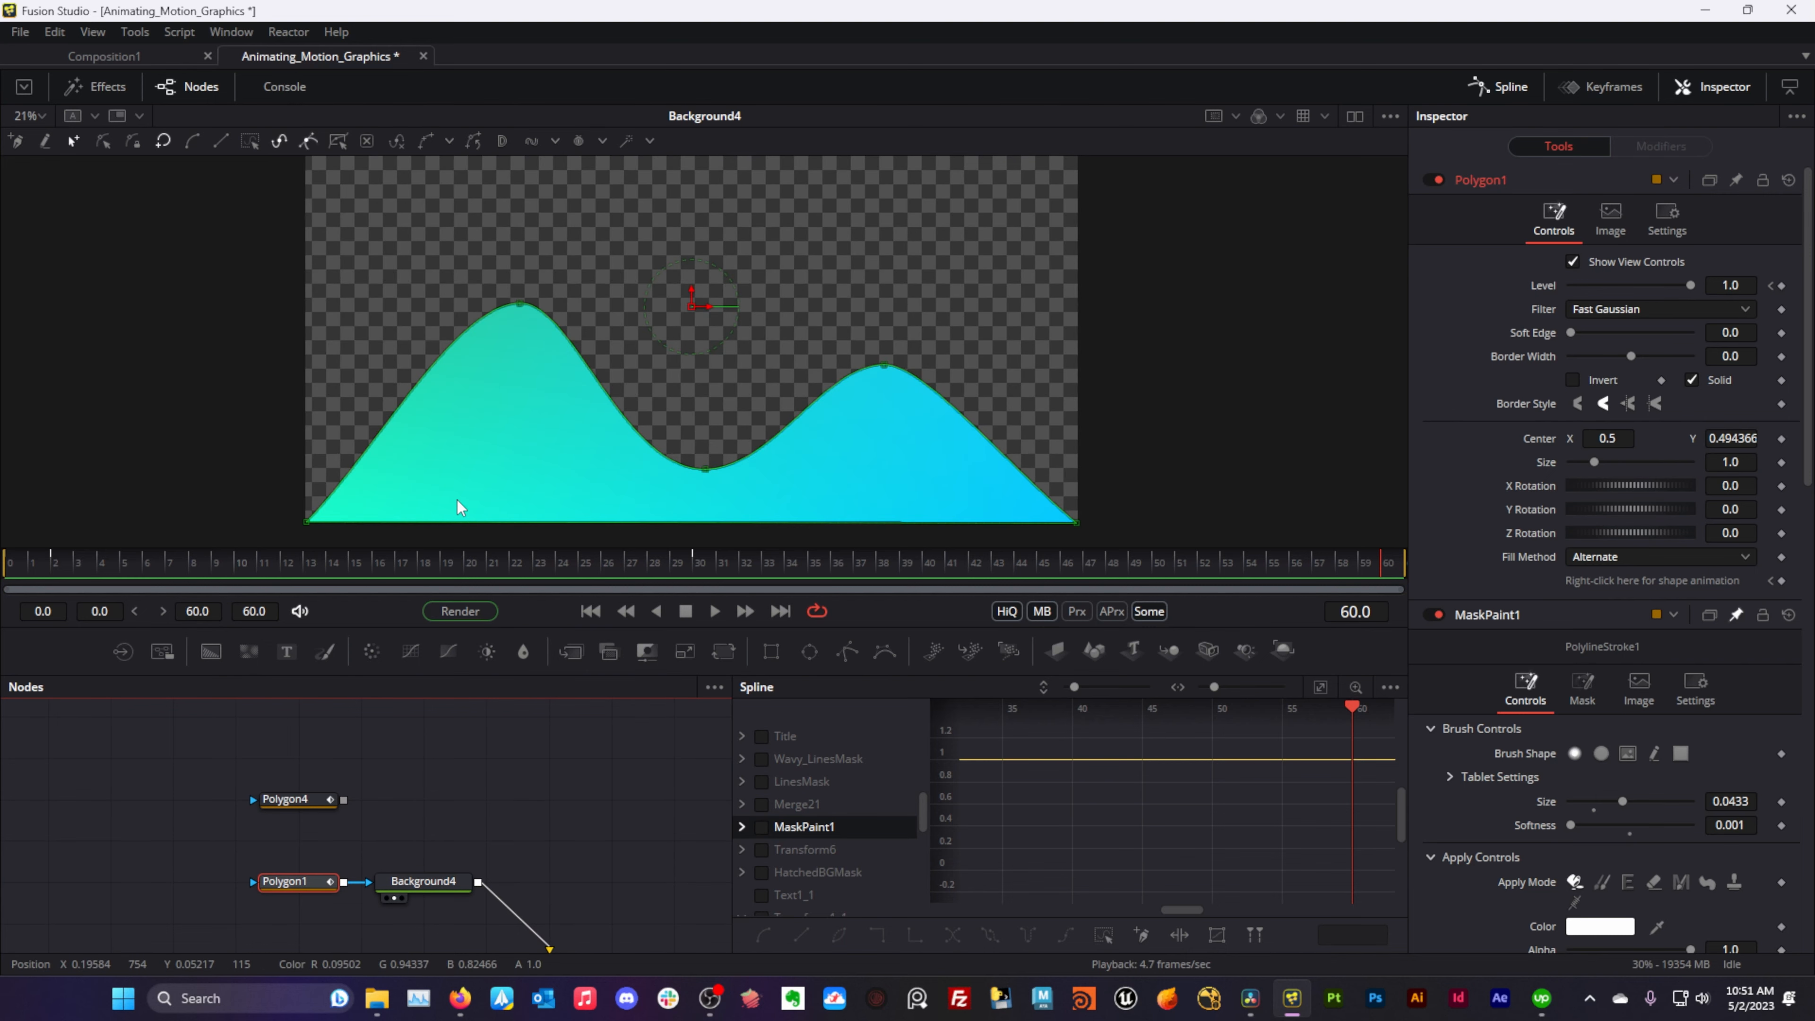
- Inspect Background4's gradient settings, the Merge3 composite, and MaskPaint2's dotted line on its own
left_click(422, 884)
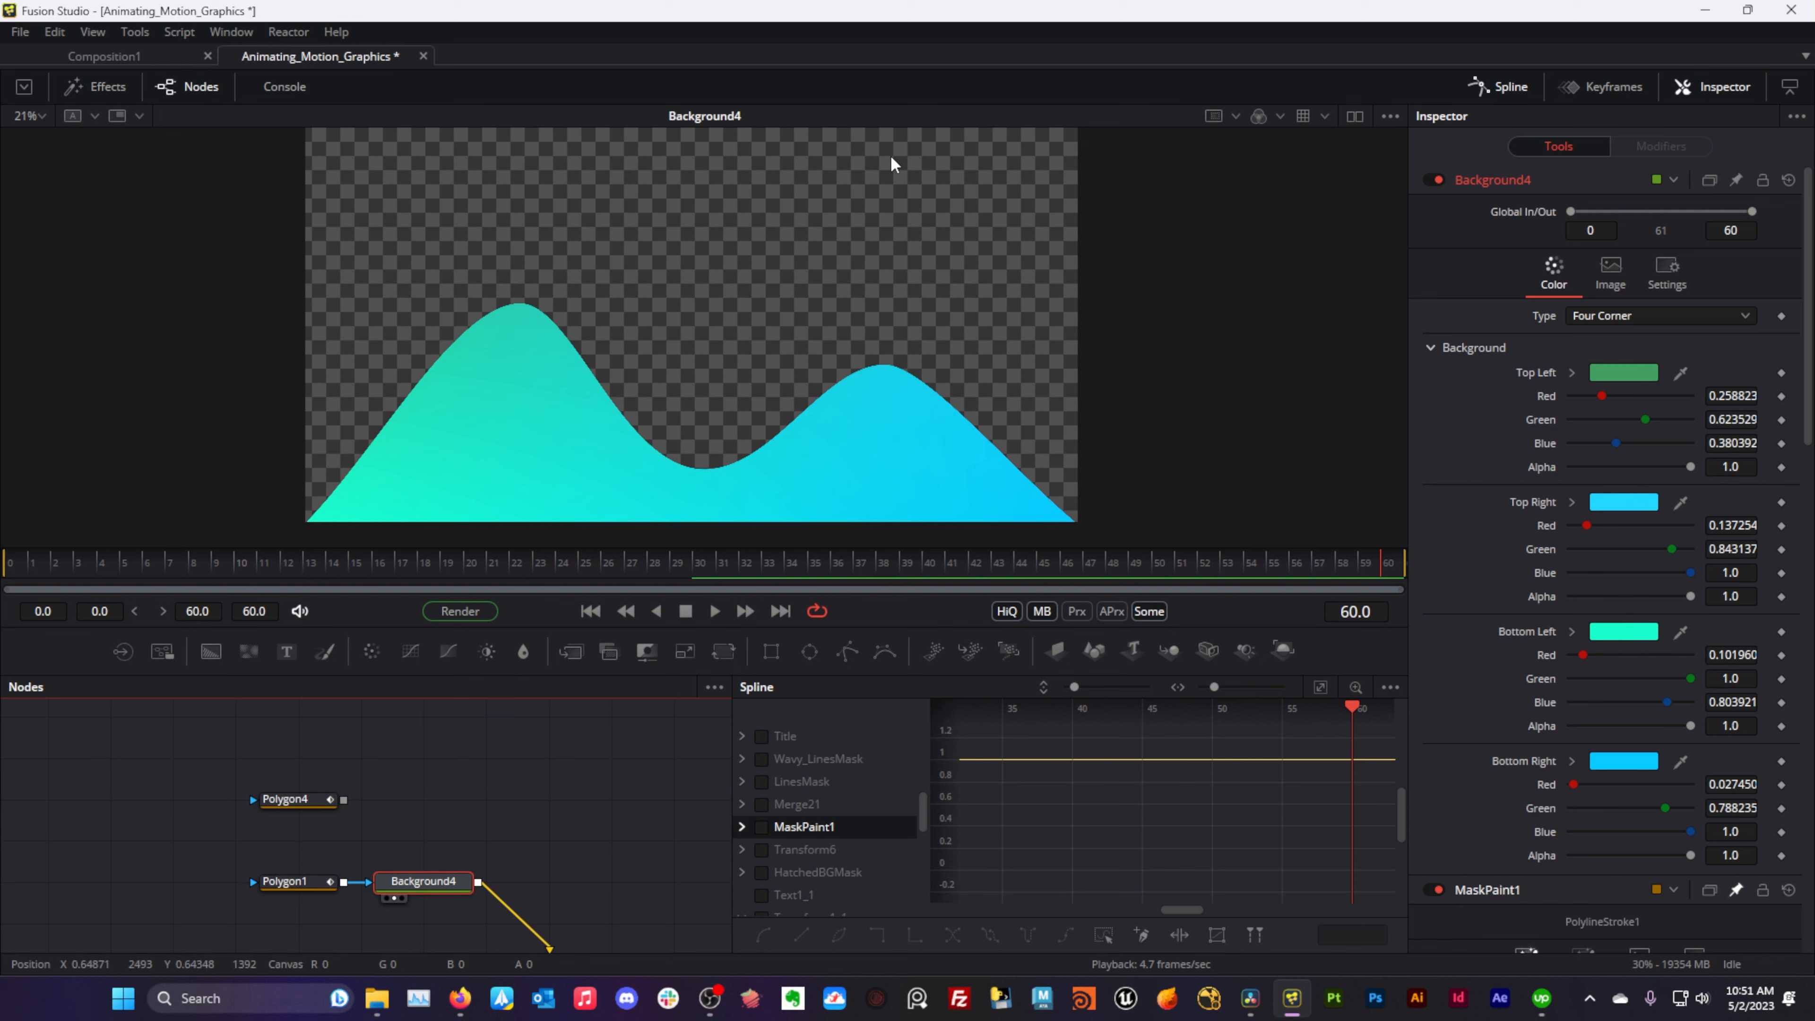
scroll(850, 383, "down", 2)
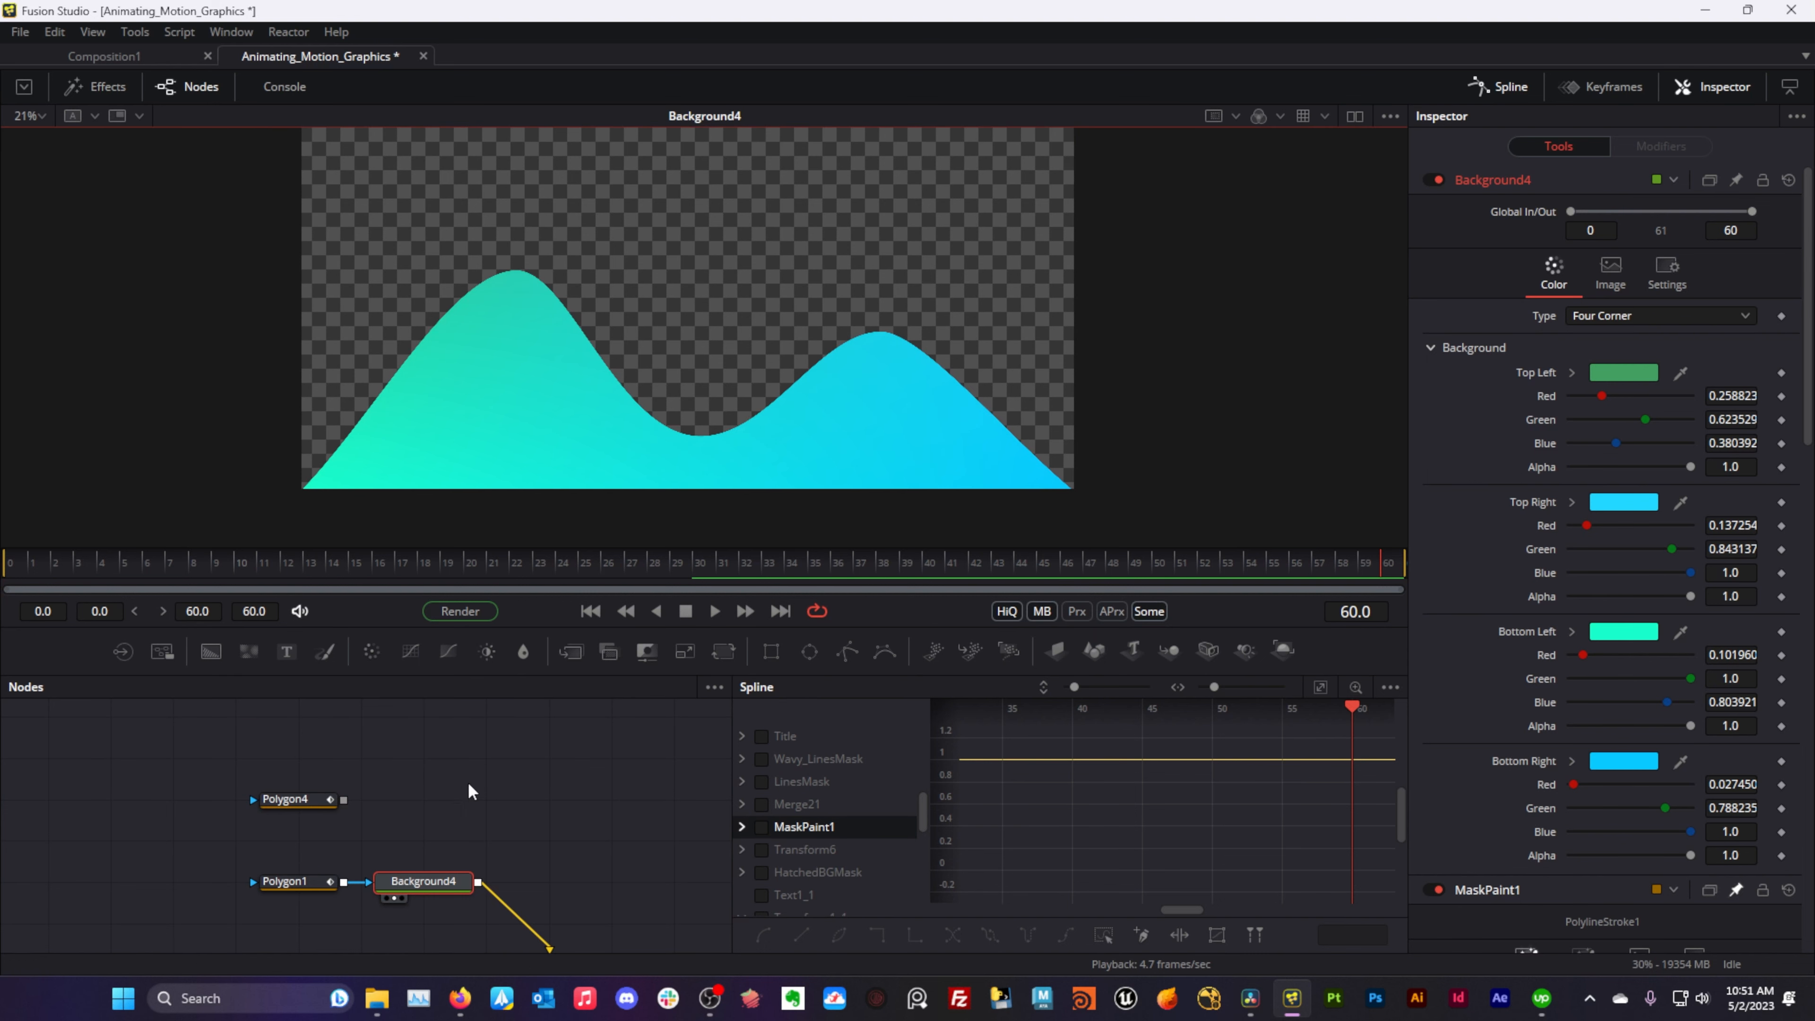
left_click_drag(555, 880, 461, 763)
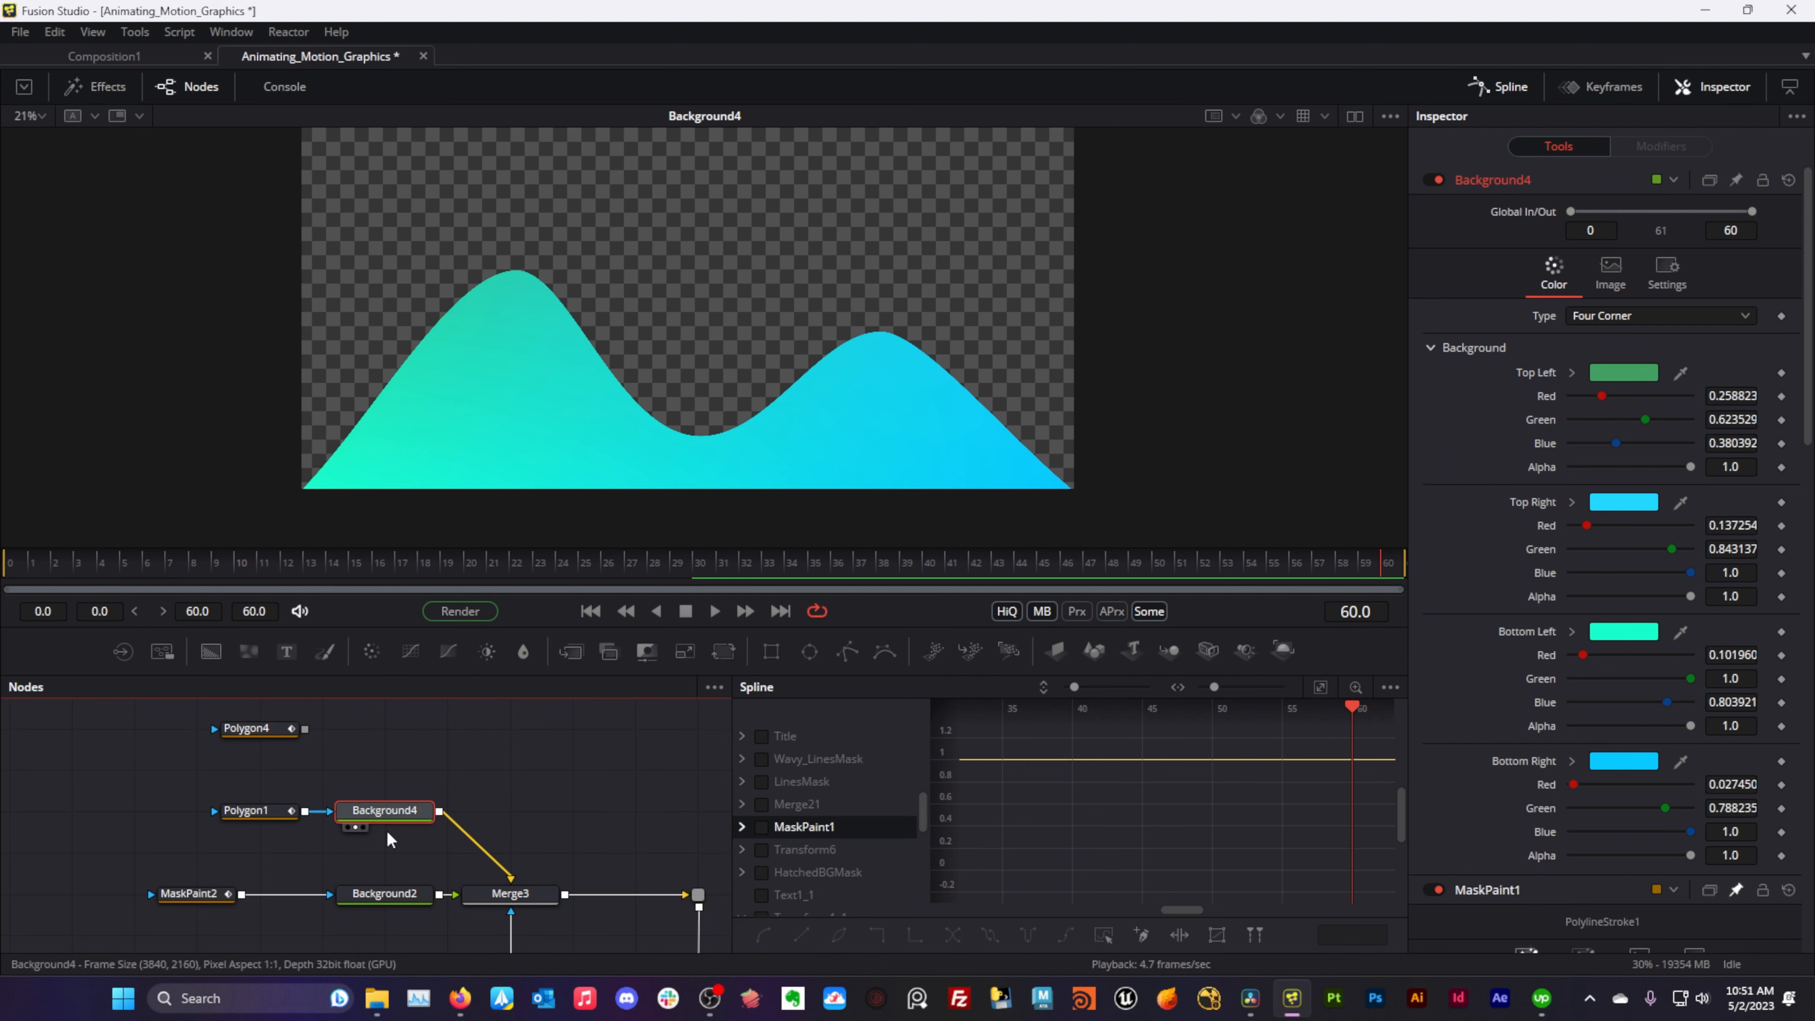
left_click_drag(593, 837, 590, 815)
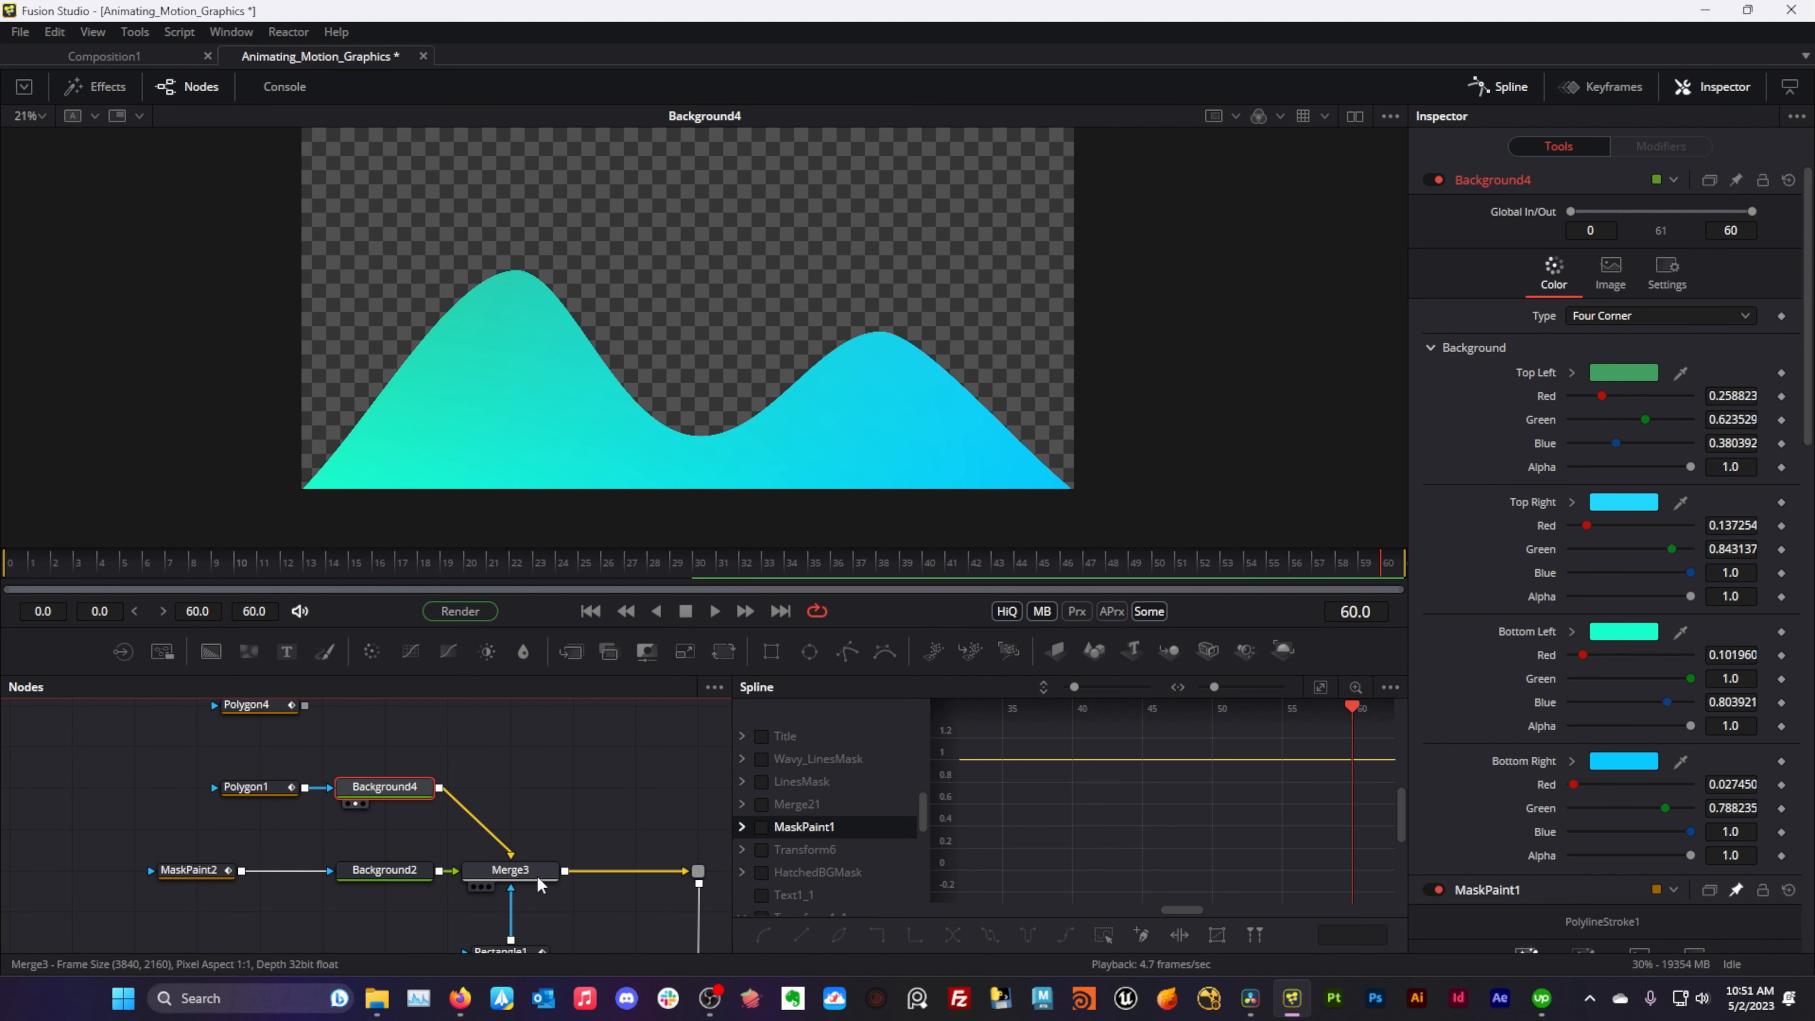
key("1")
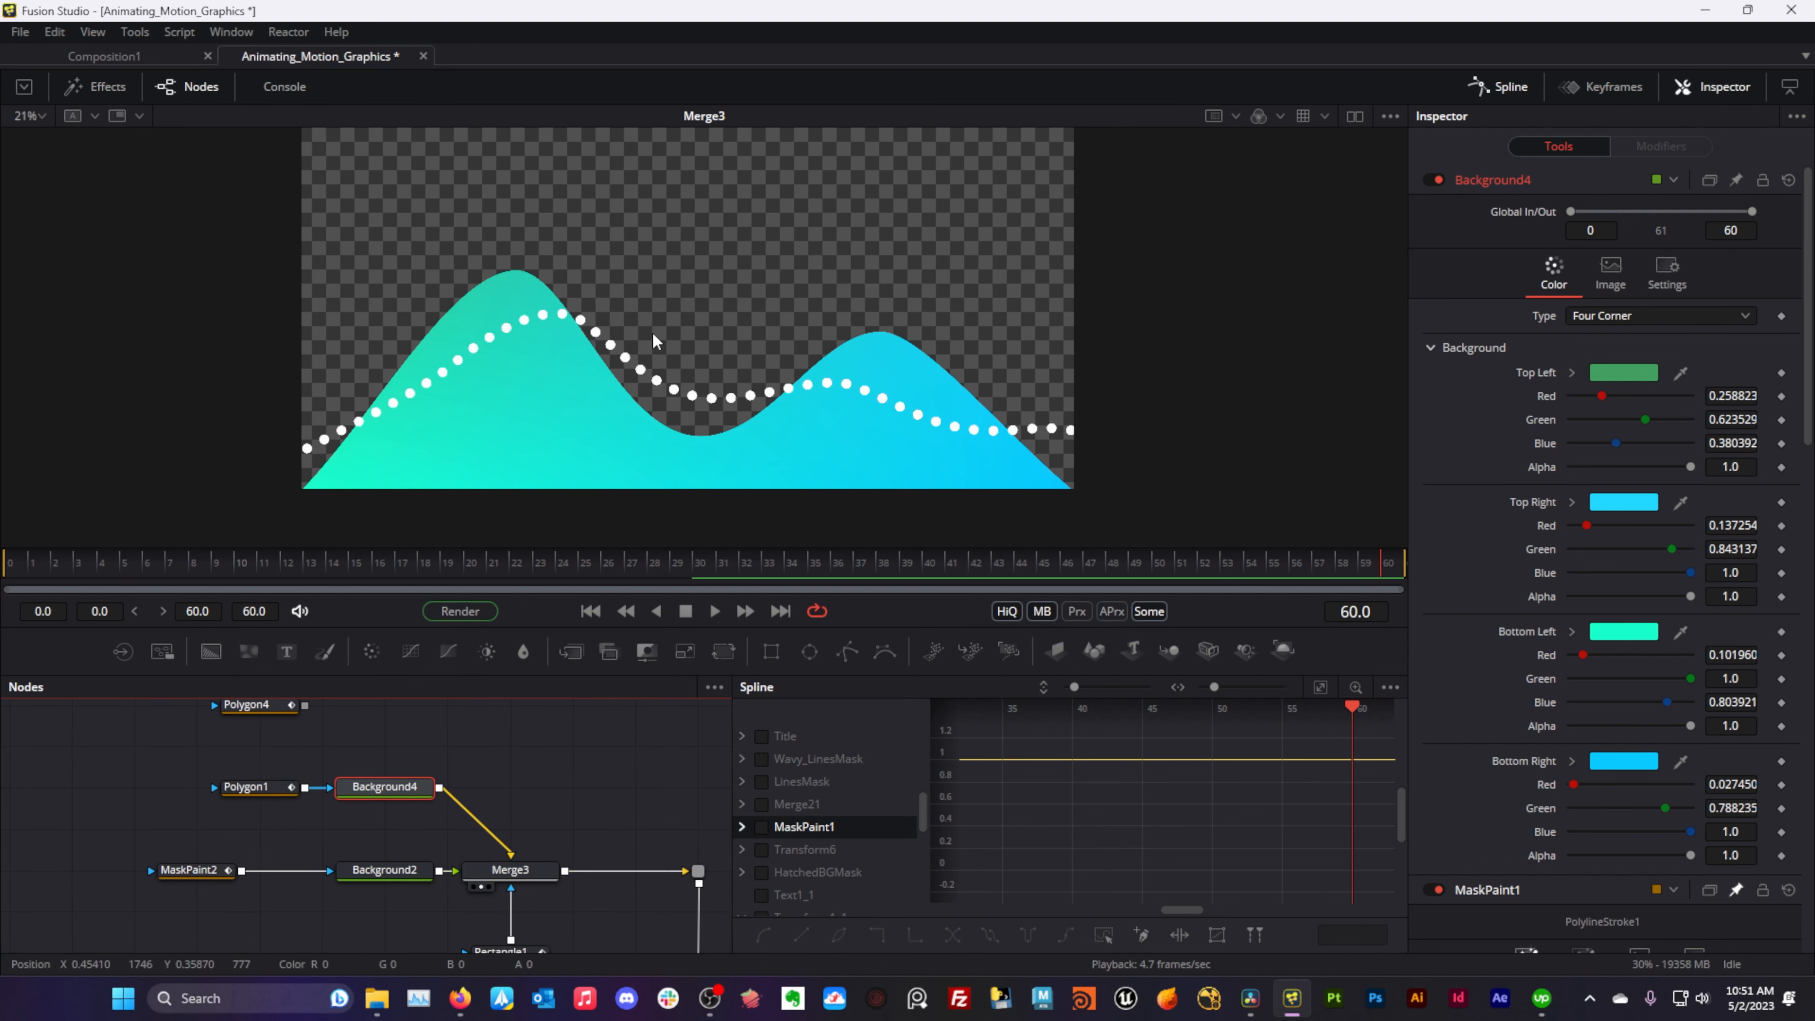
left_click(195, 872)
key("1")
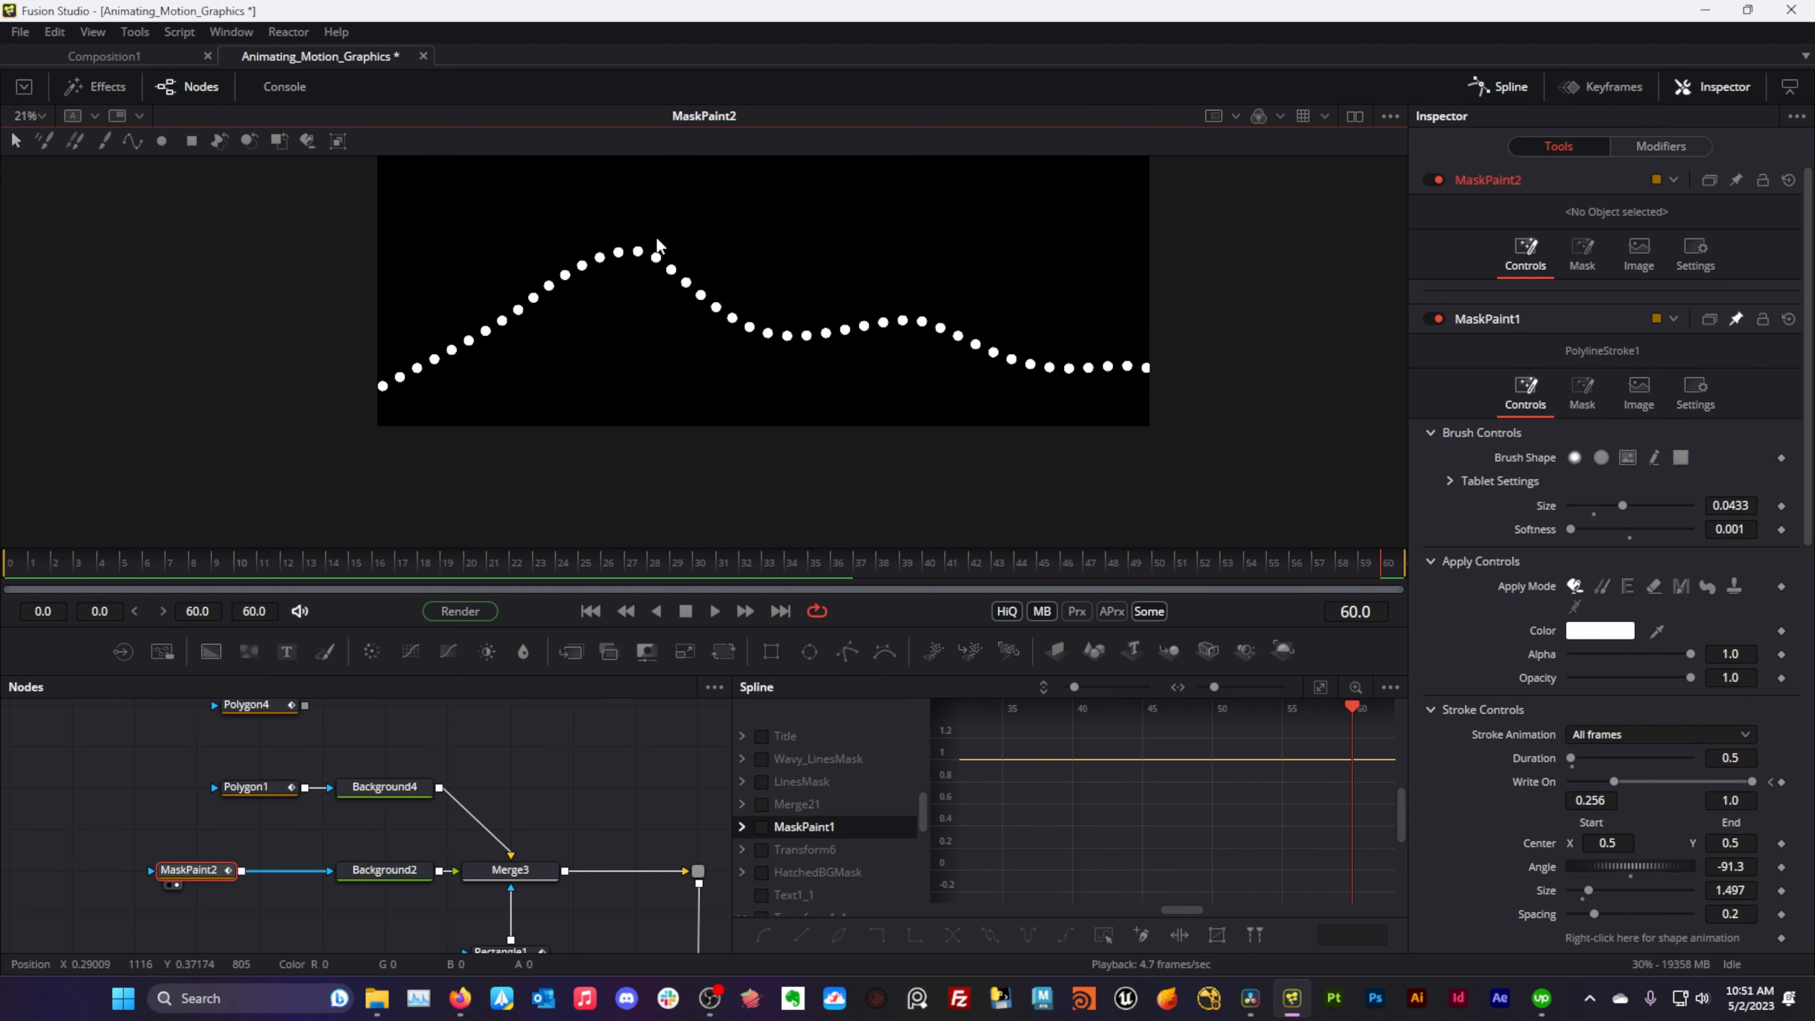
- Add a new Mask Paint node below MaskPaint2 and view it
left_click(259, 912)
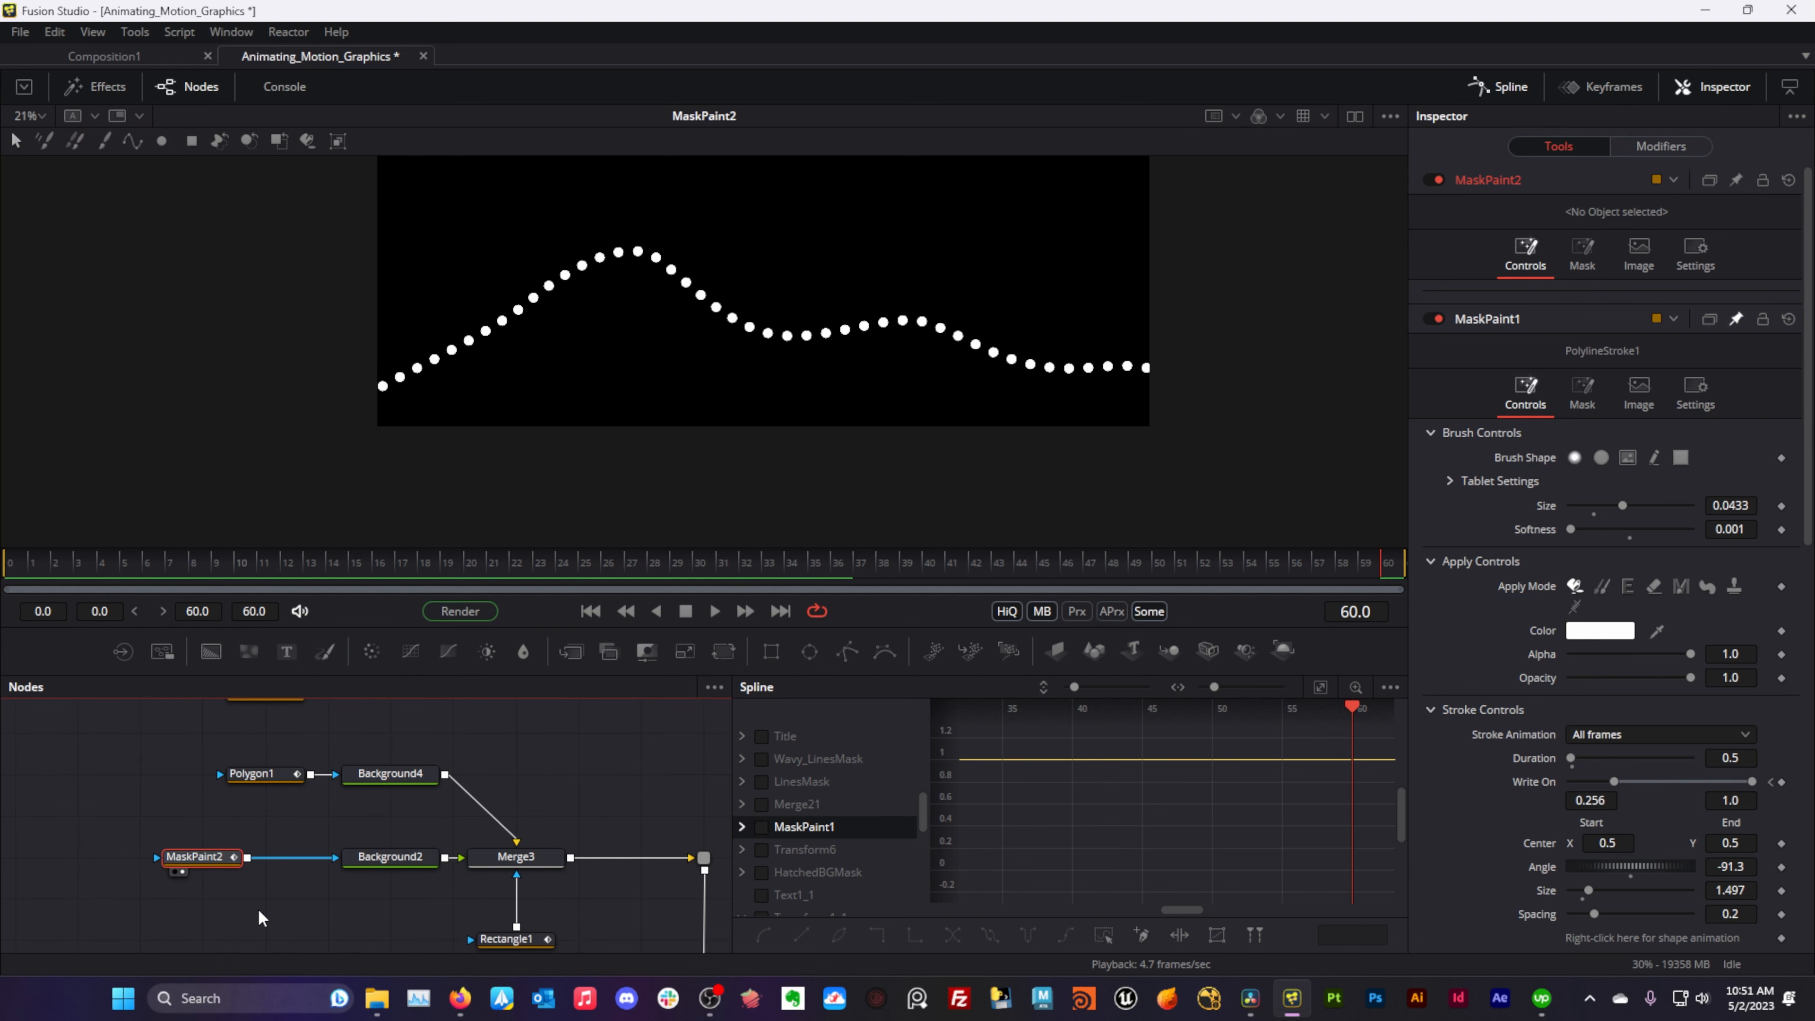
key("shift+space")
type("maskp")
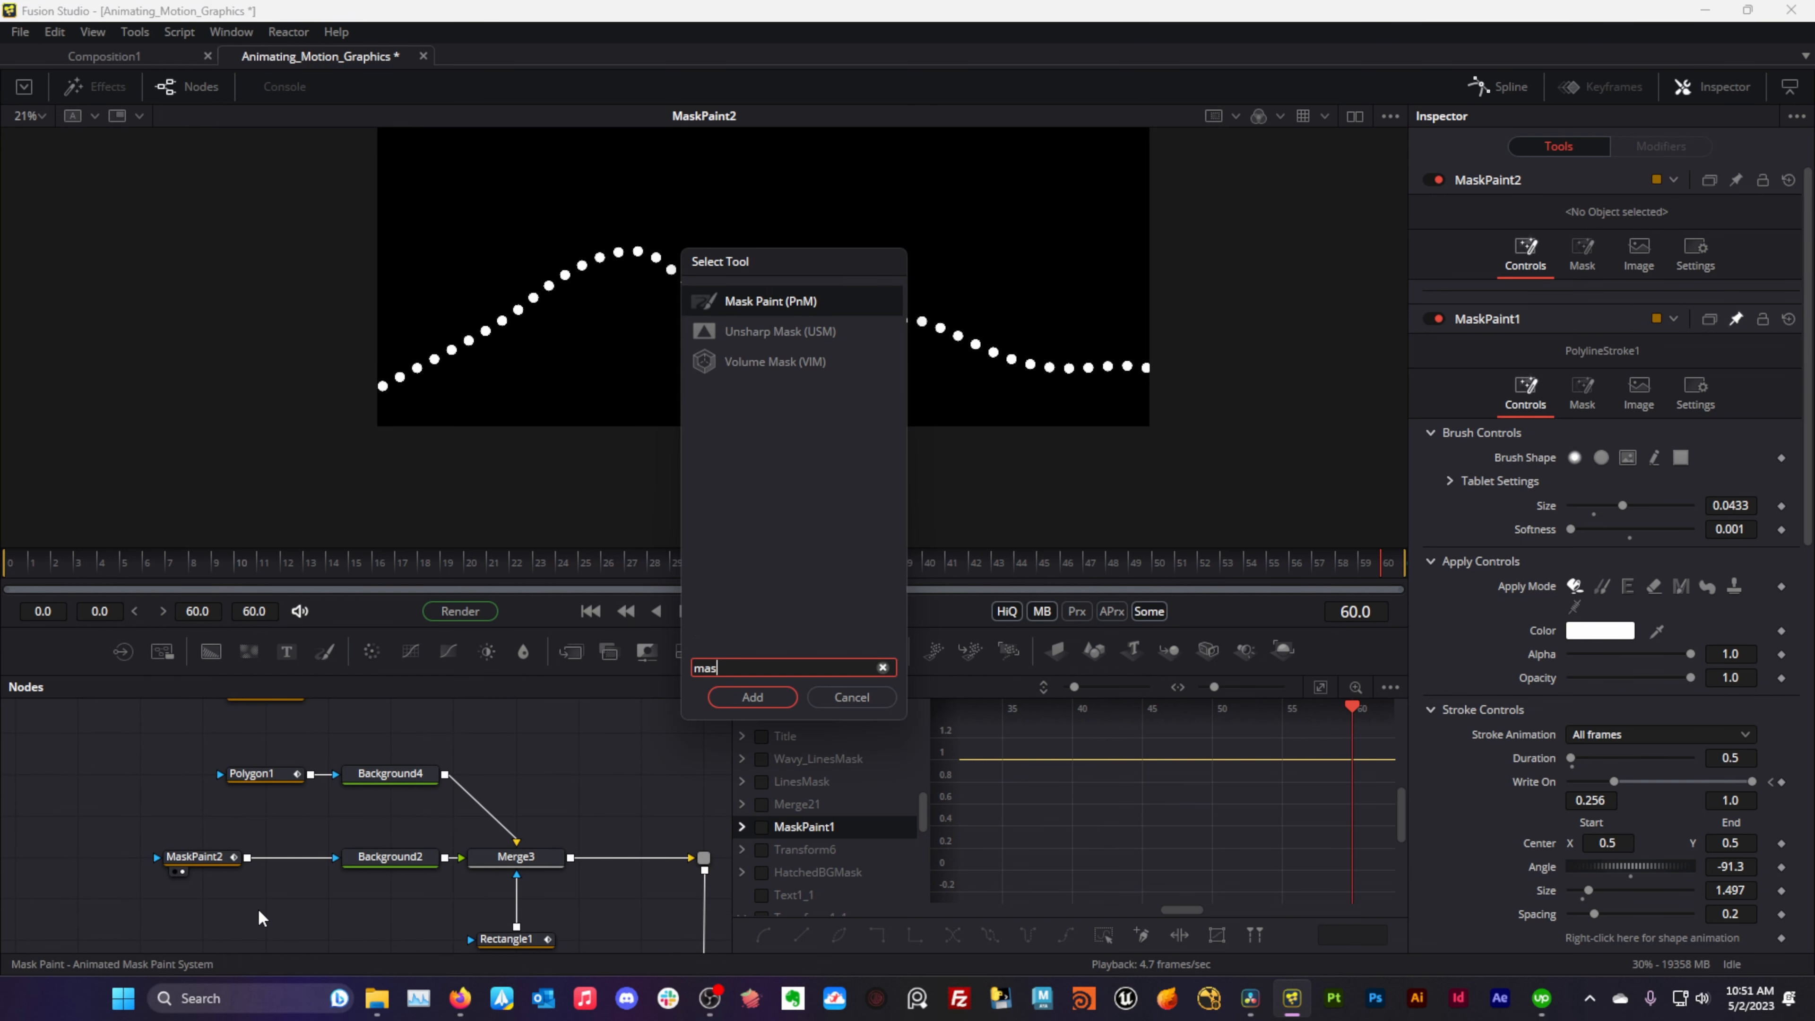
key("Return")
left_click_drag(138, 921, 207, 911)
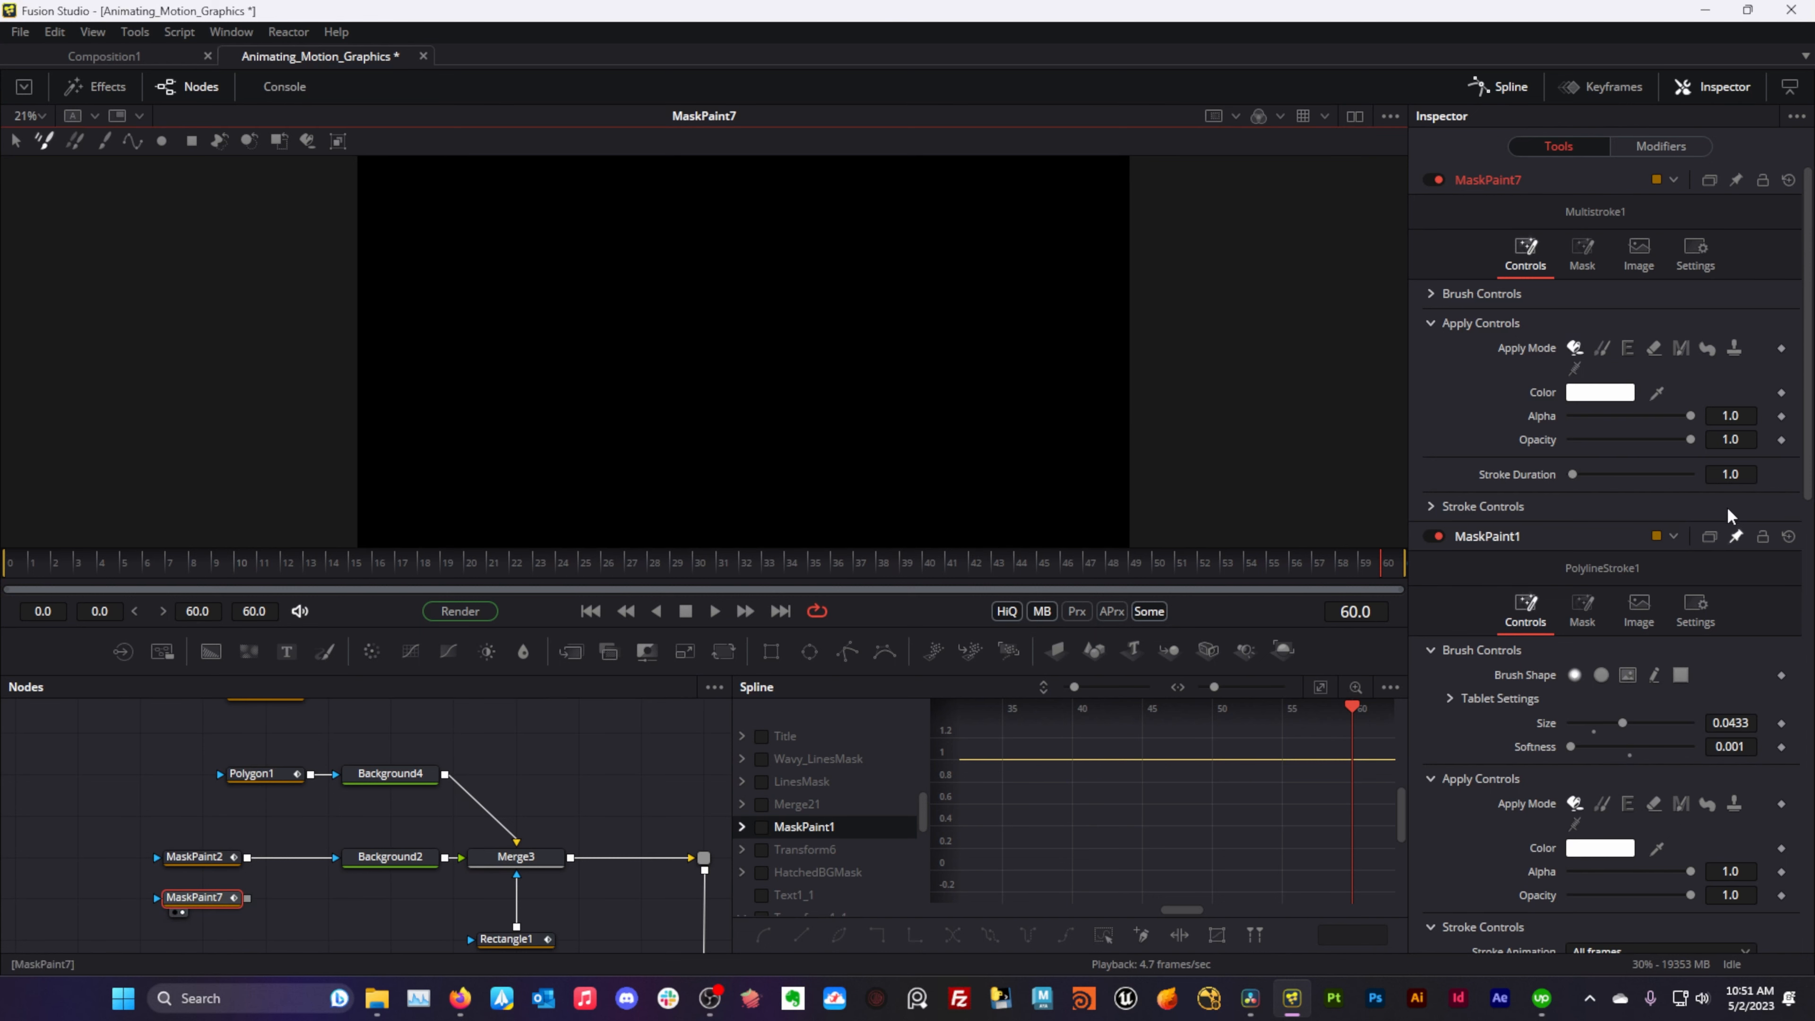
- Unpin MaskPaint1 and Text1 so that only MaskPaint7's controls are shown in the Inspector
scroll(1676, 587, "down", 5)
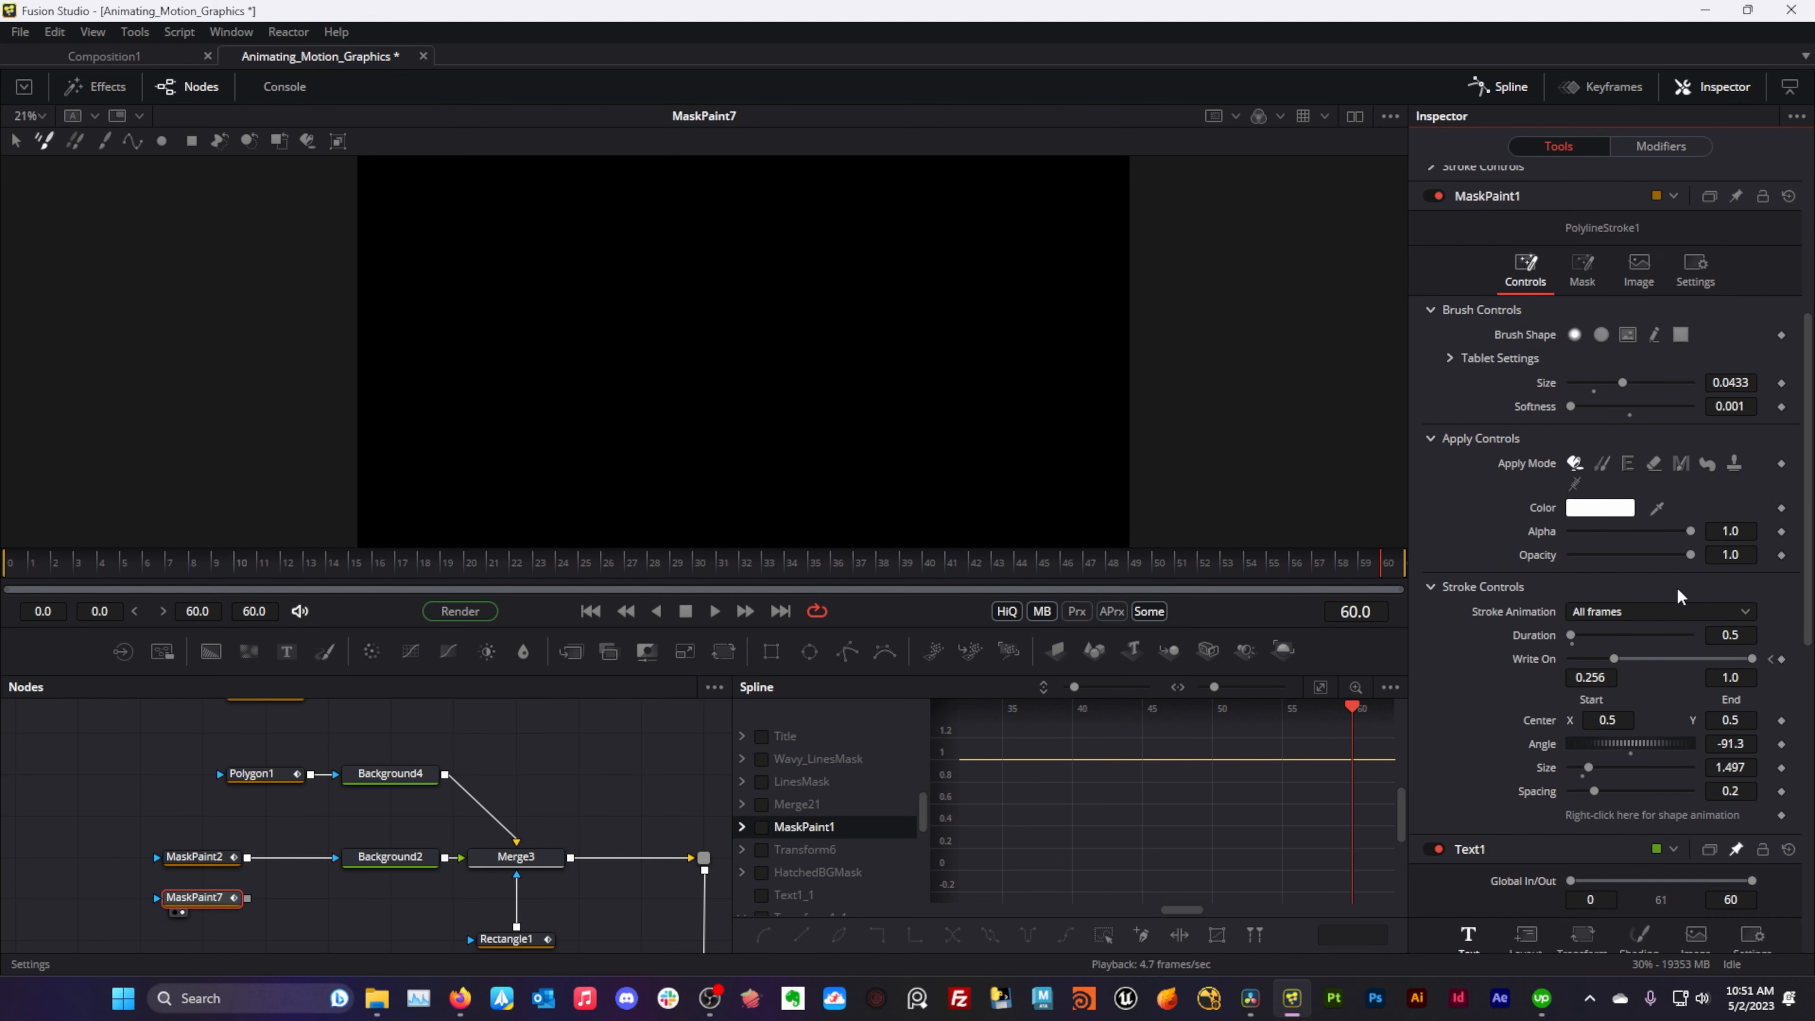
scroll(1715, 572, "down", 2)
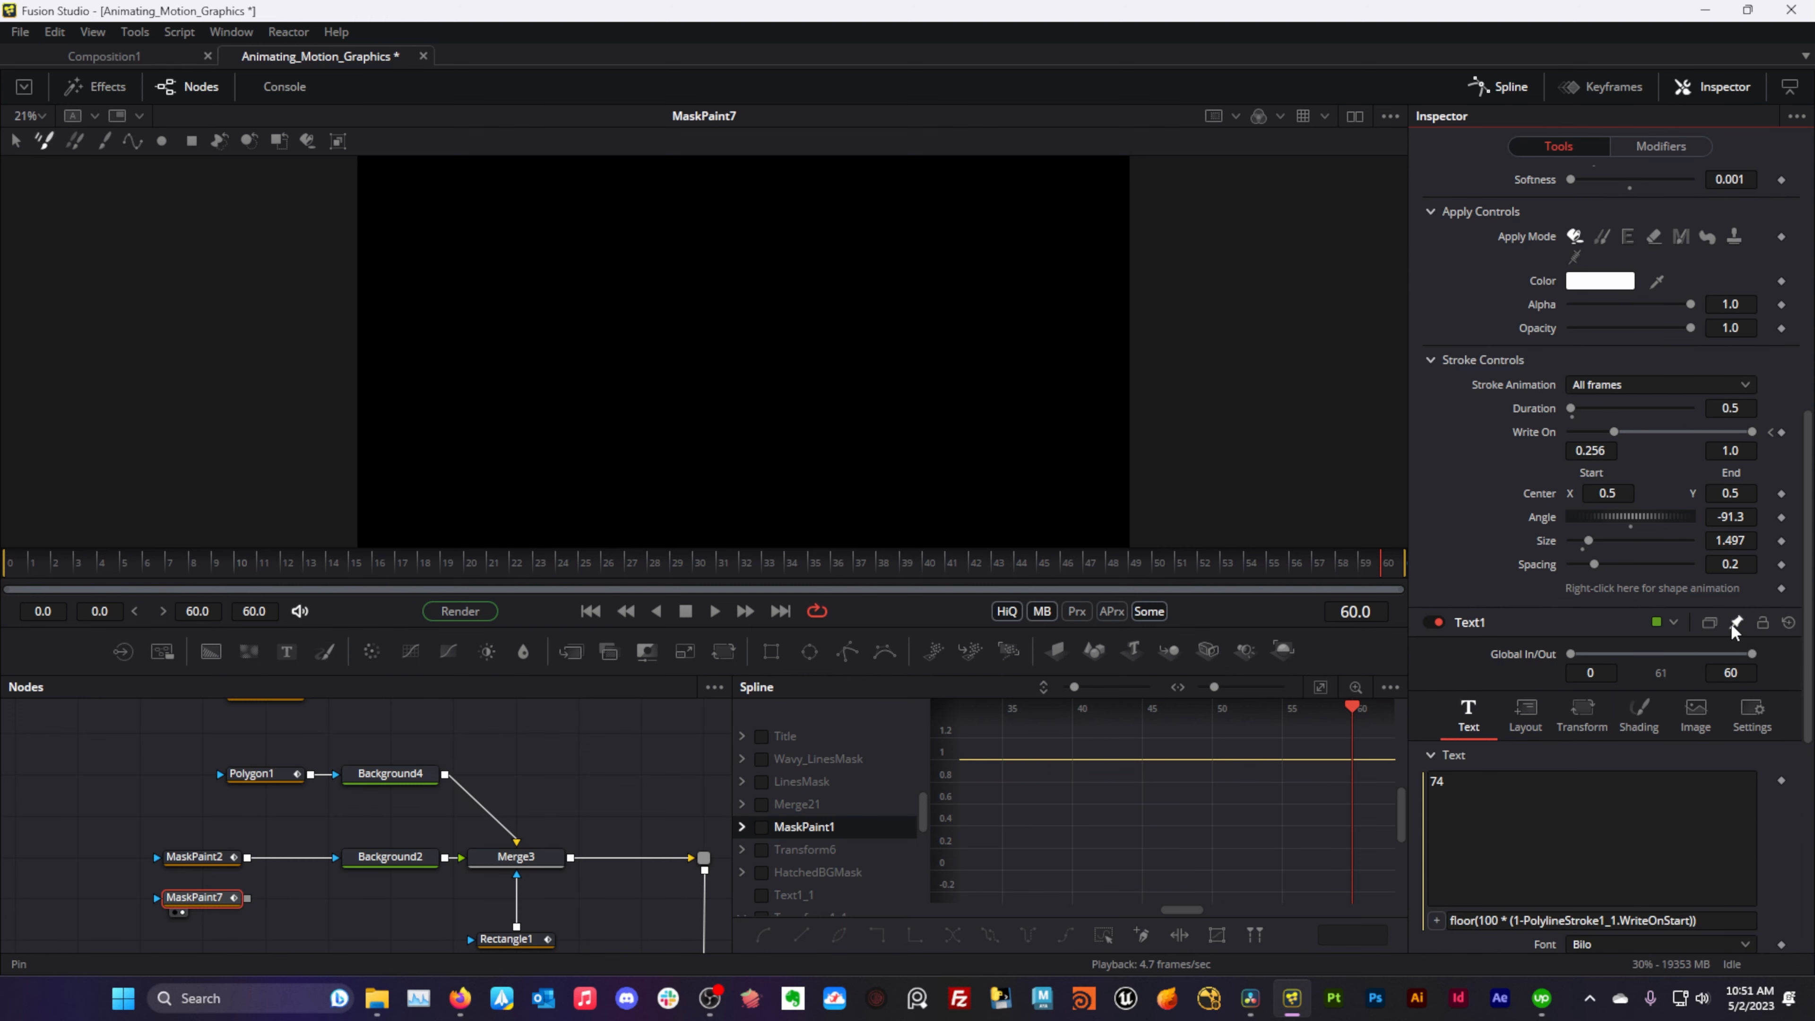
scroll(1466, 572, "up", 4)
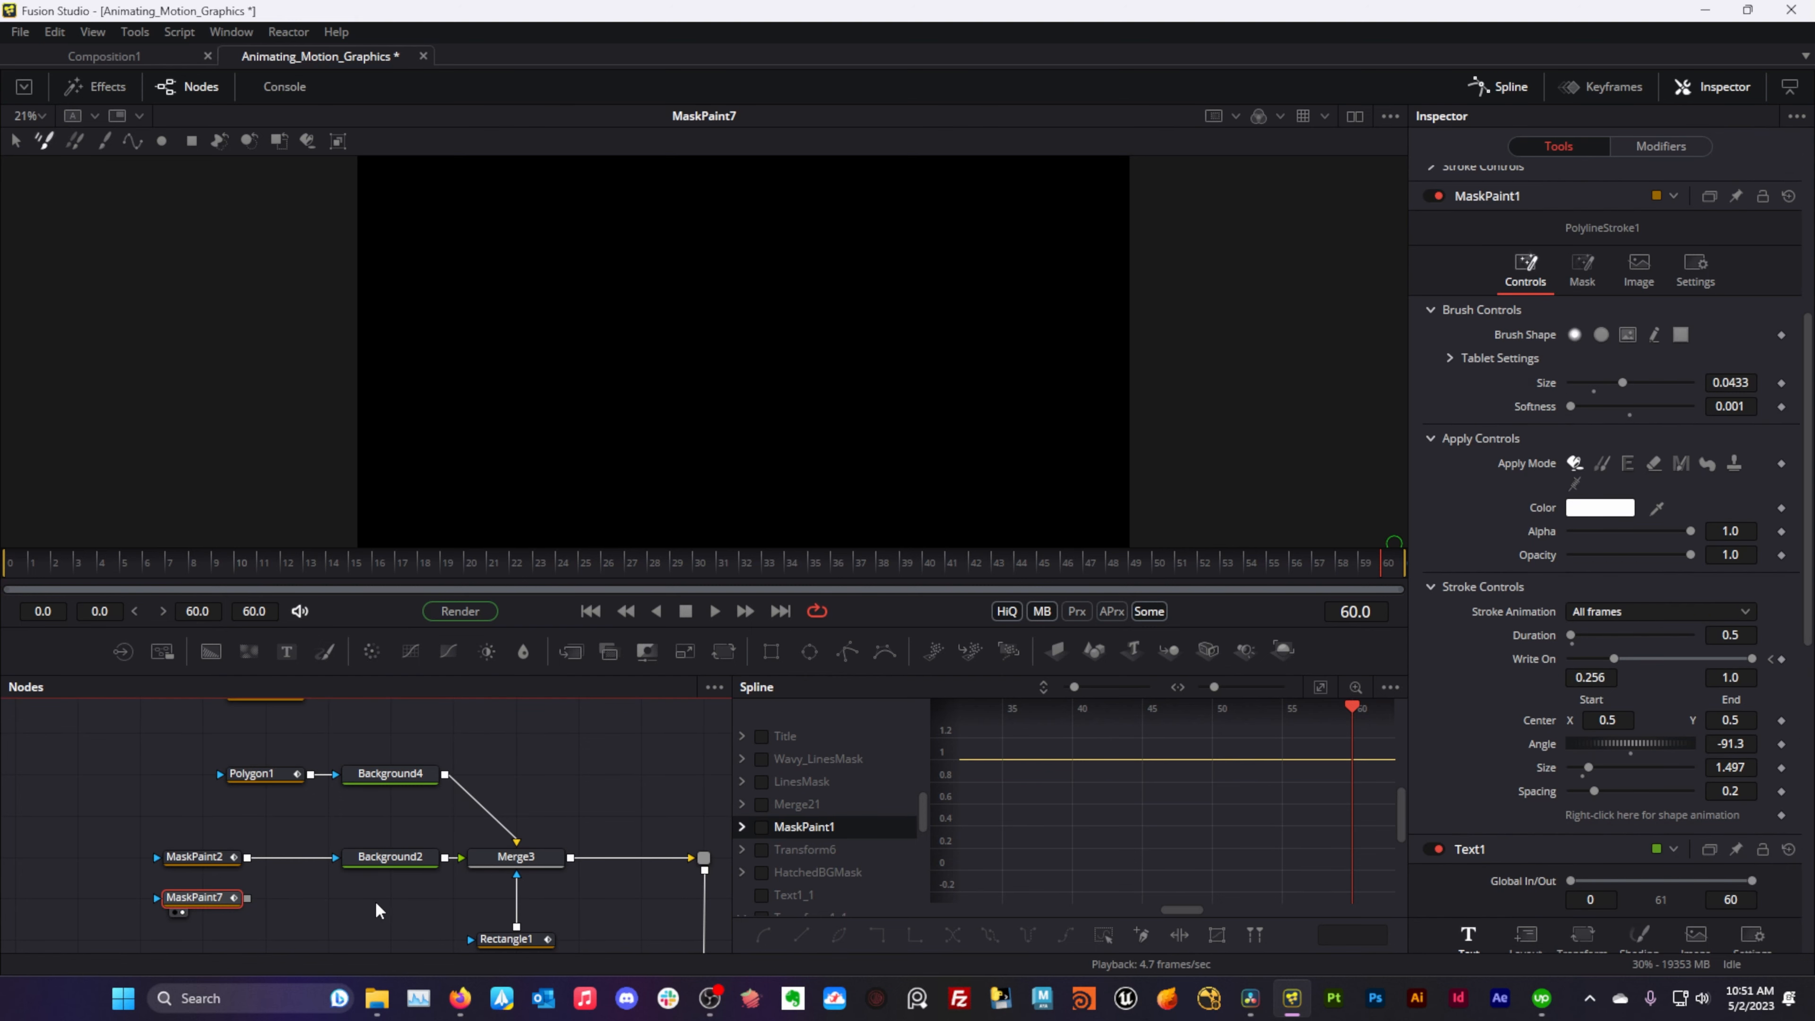
left_click(307, 910)
left_click(214, 900)
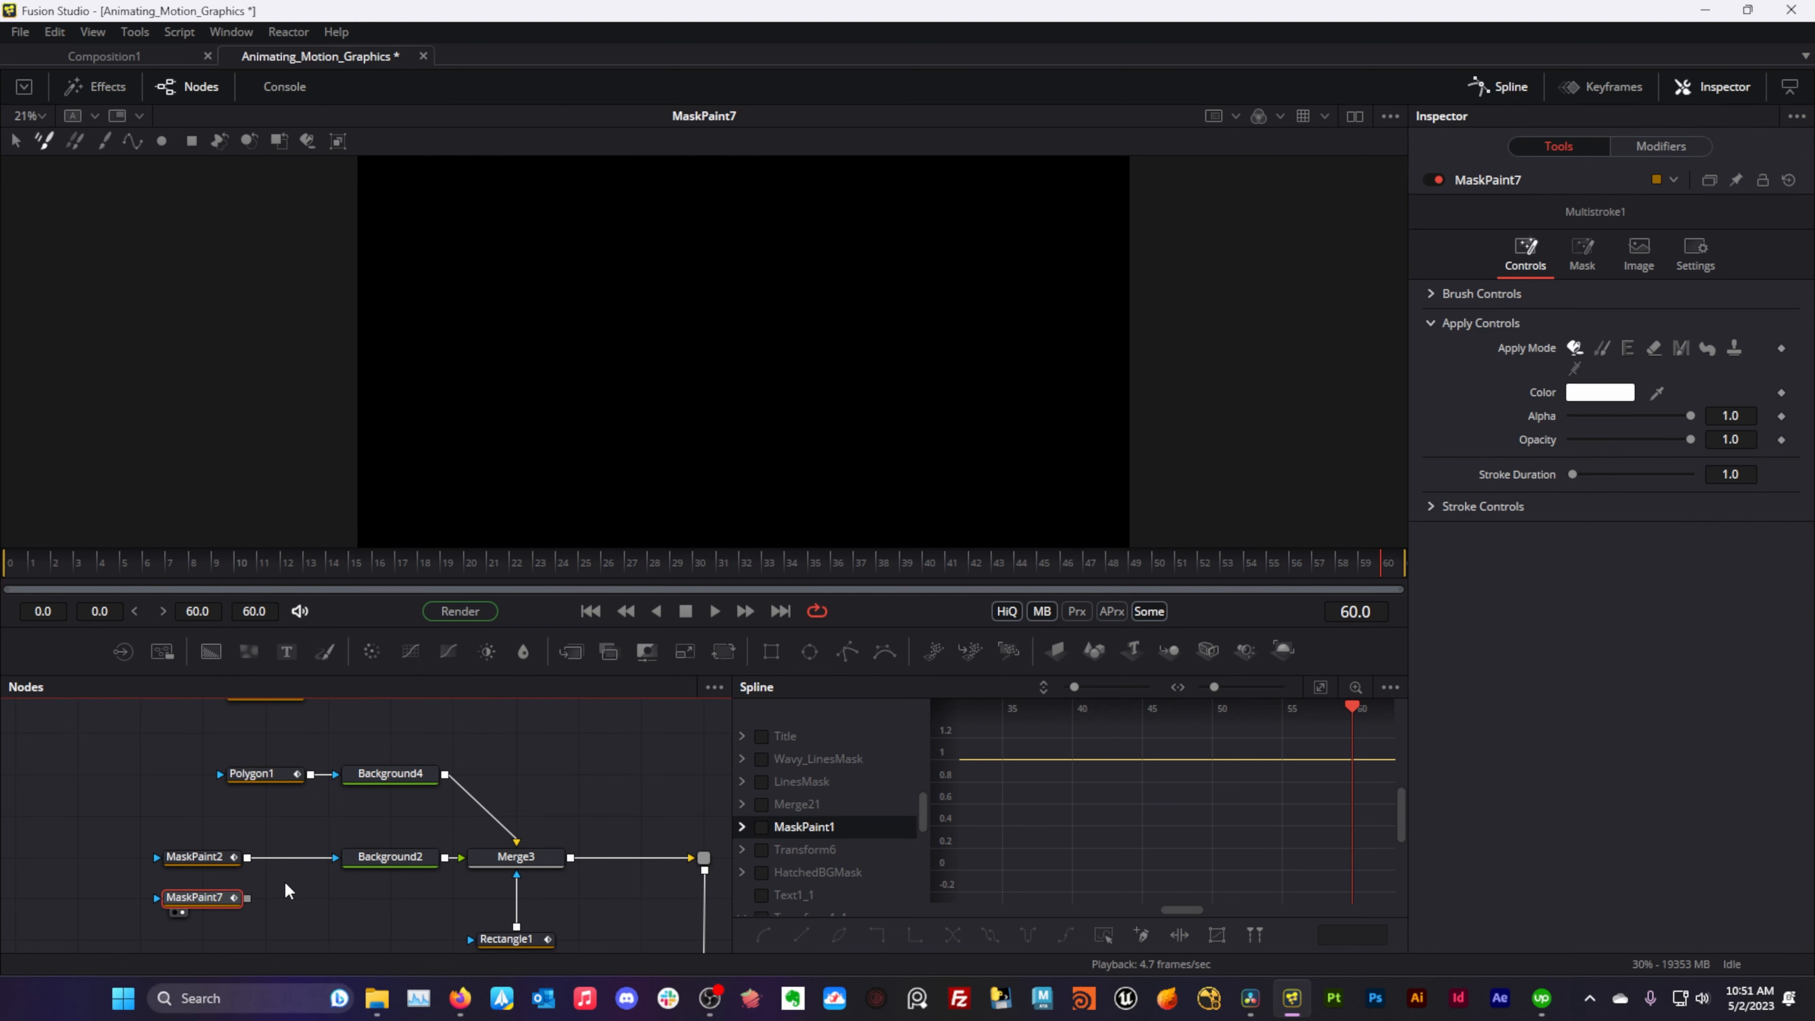
left_click(139, 141)
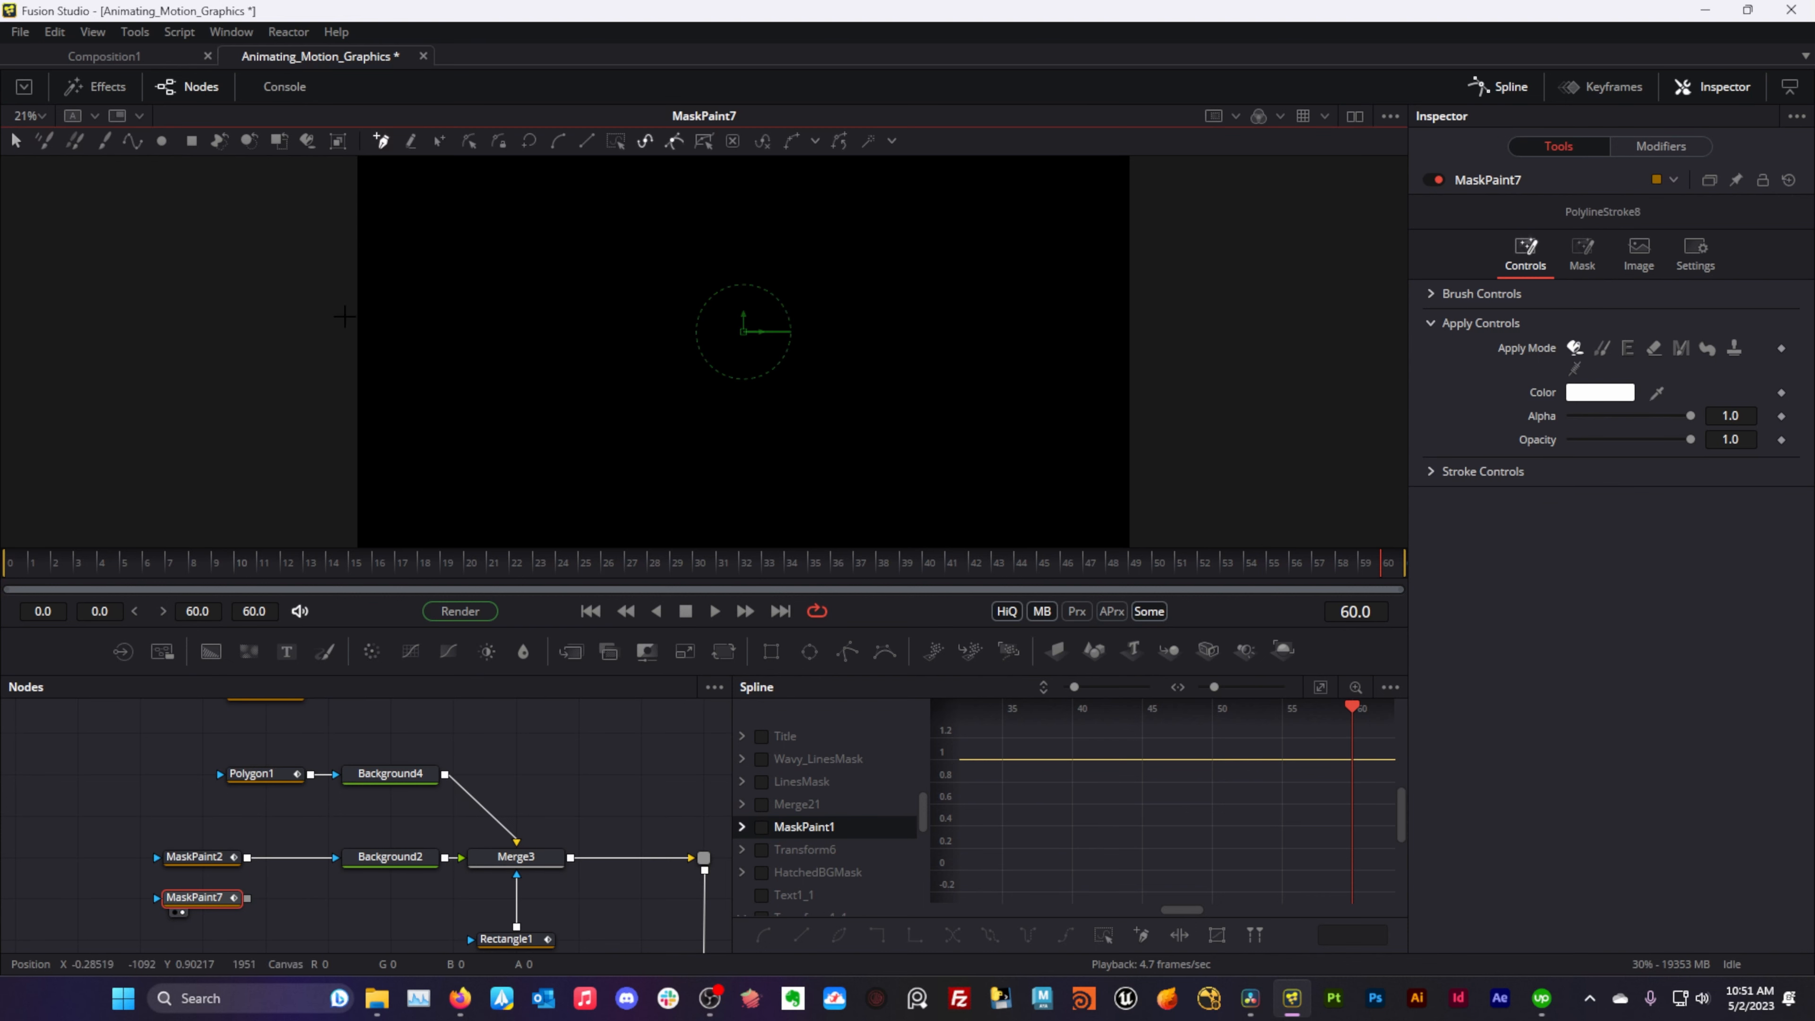
left_click(330, 424)
left_click(659, 427)
mouse_move(643, 325)
left_mouse_down()
mouse_move(659, 326)
mouse_move(630, 325)
left_mouse_up()
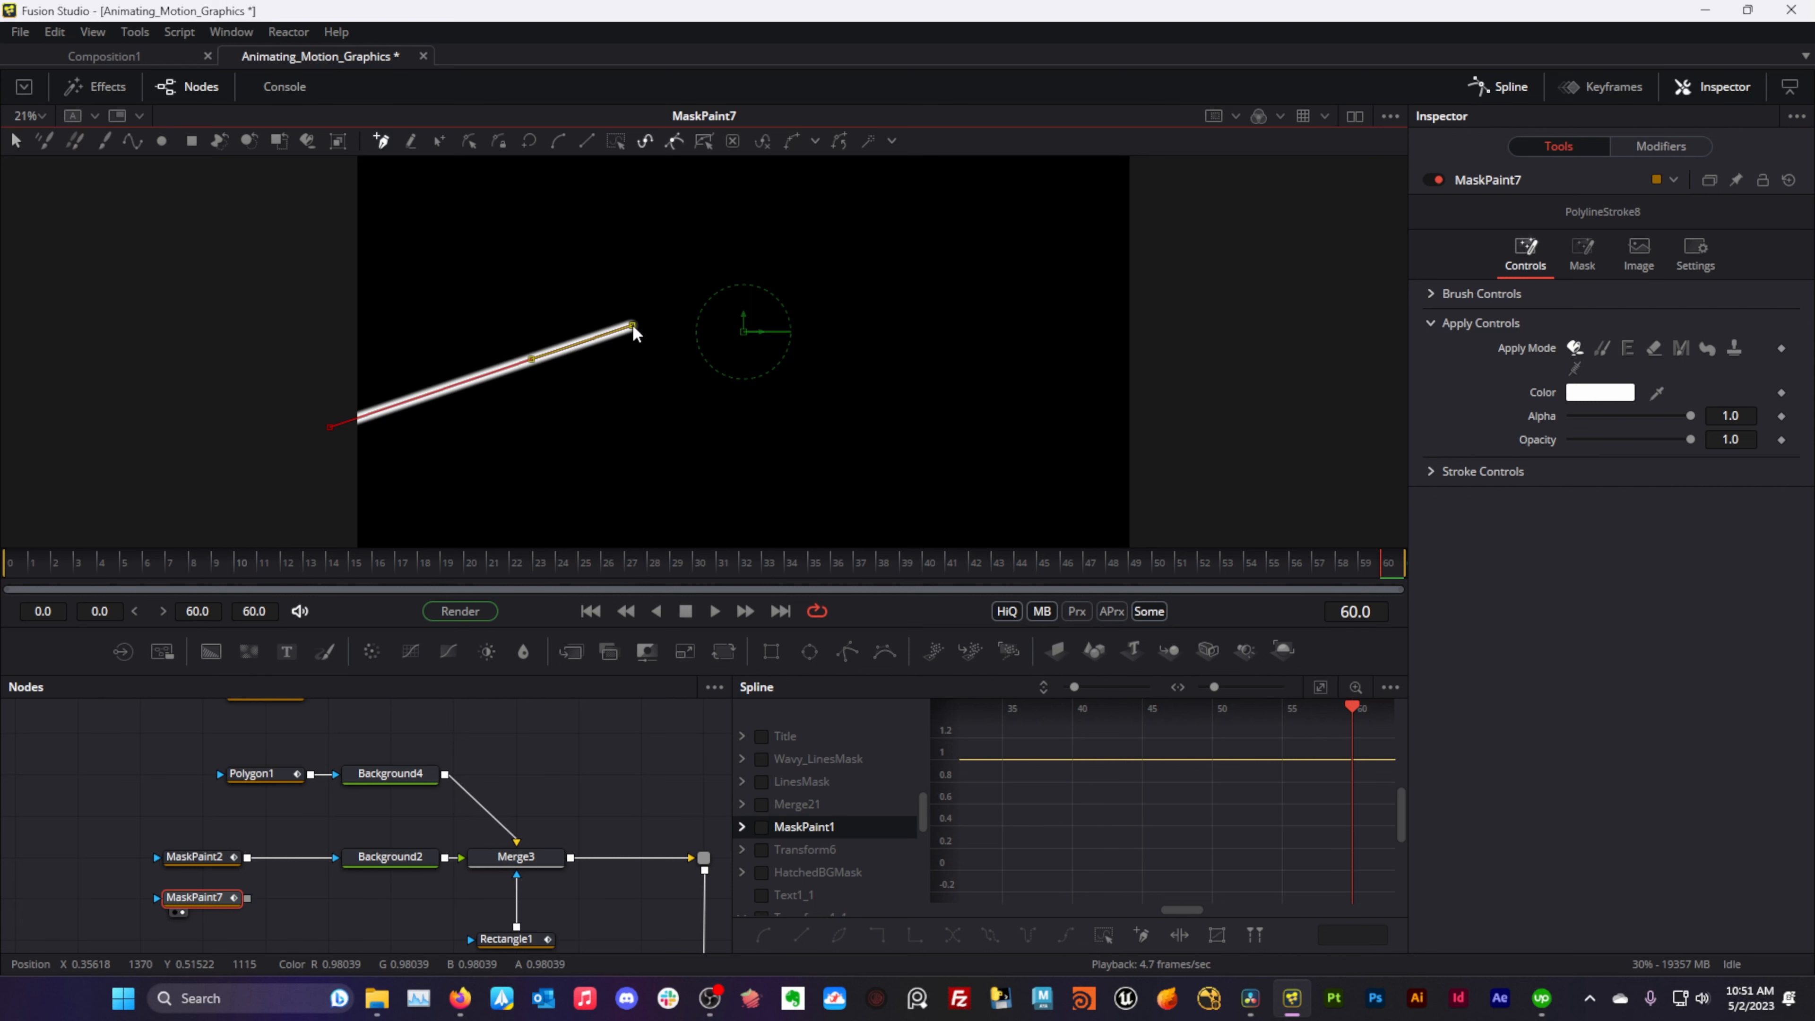
key("ctrl+z")
- Draw a wavy four-point Polyline Stroke across the frame in MaskPaint7, and view Merge3 beneath its path
left_click(131, 141)
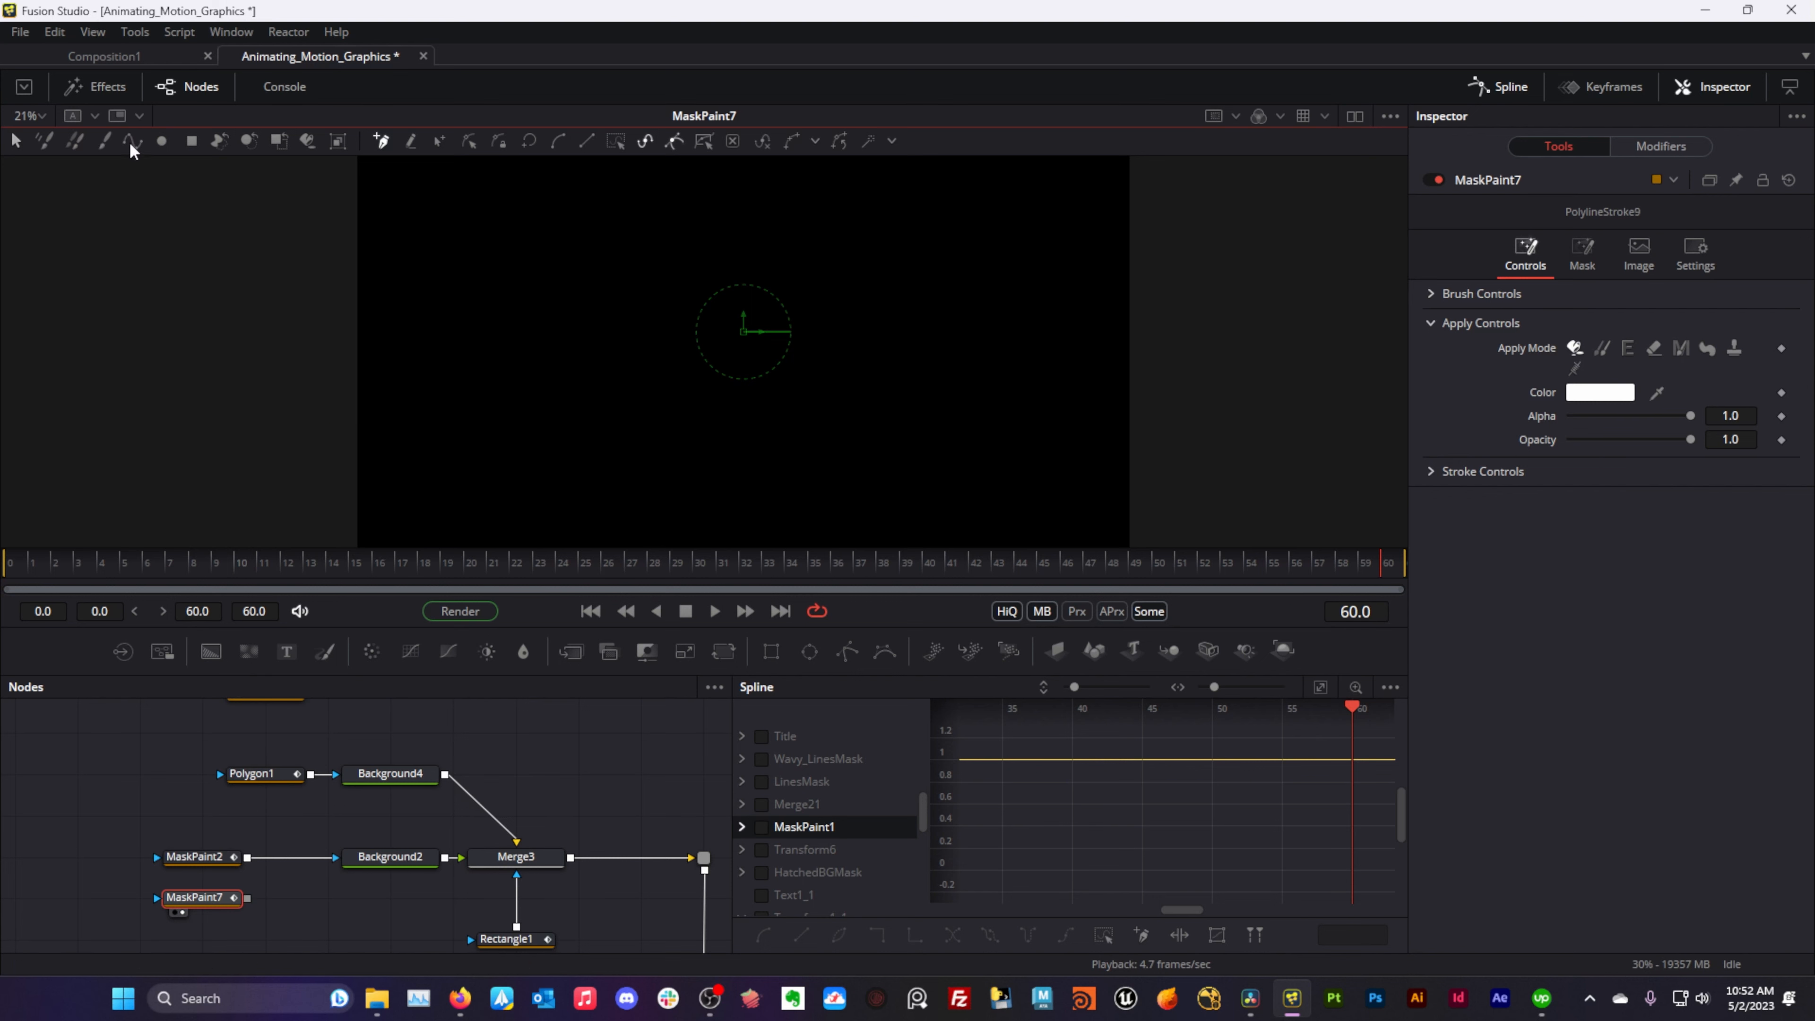
left_click(137, 145)
left_click(400, 385)
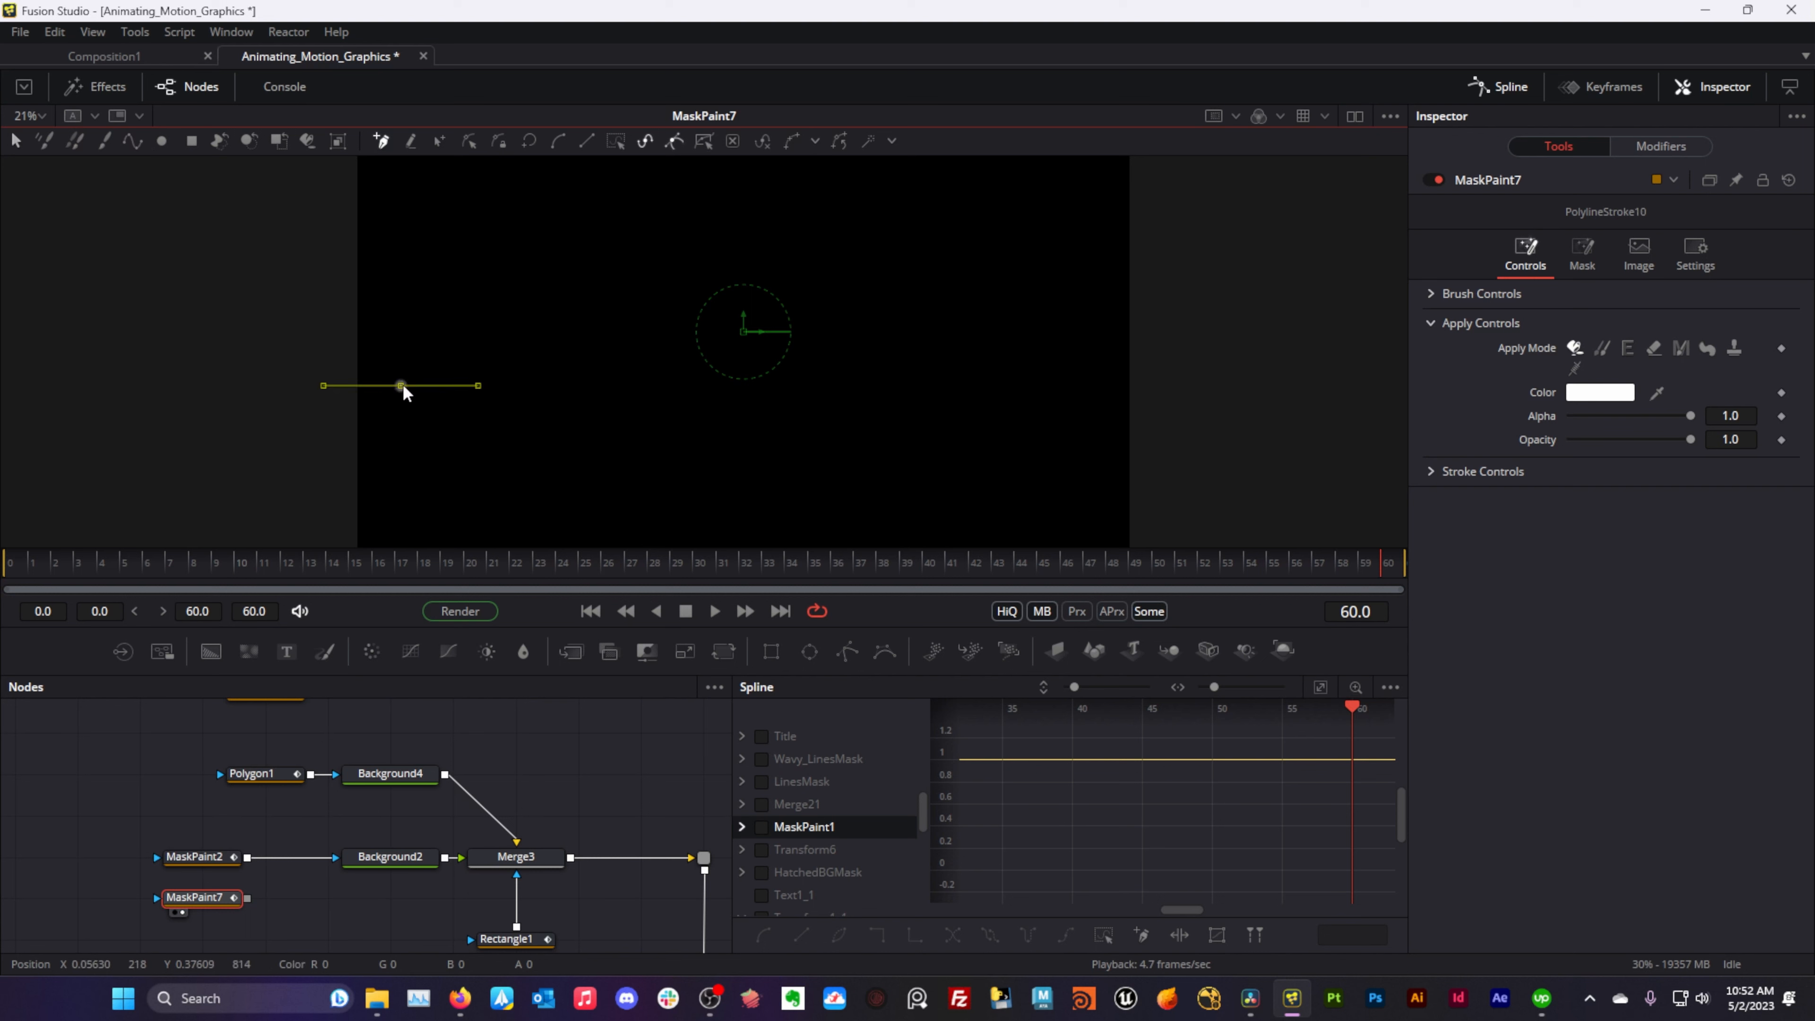
mouse_move(514, 319)
left_mouse_down()
mouse_move(595, 332)
mouse_move(646, 389)
mouse_move(709, 410)
left_mouse_up()
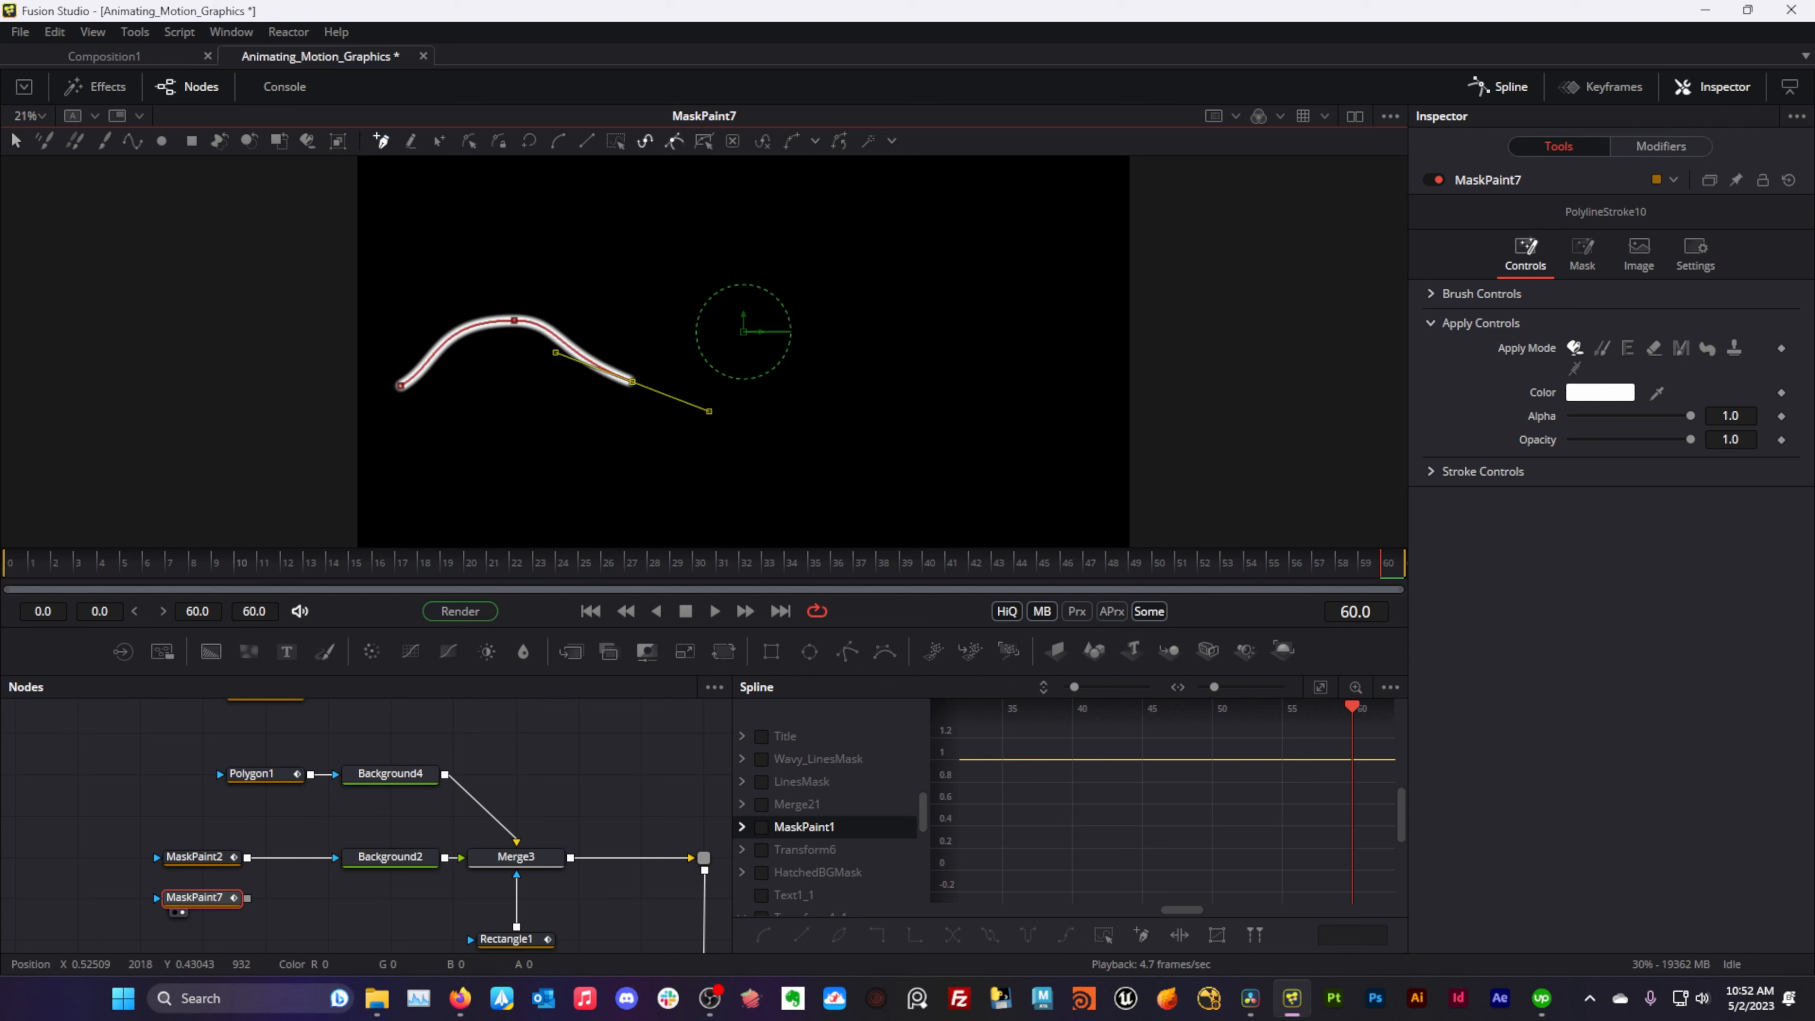
left_click_drag(876, 325, 924, 303)
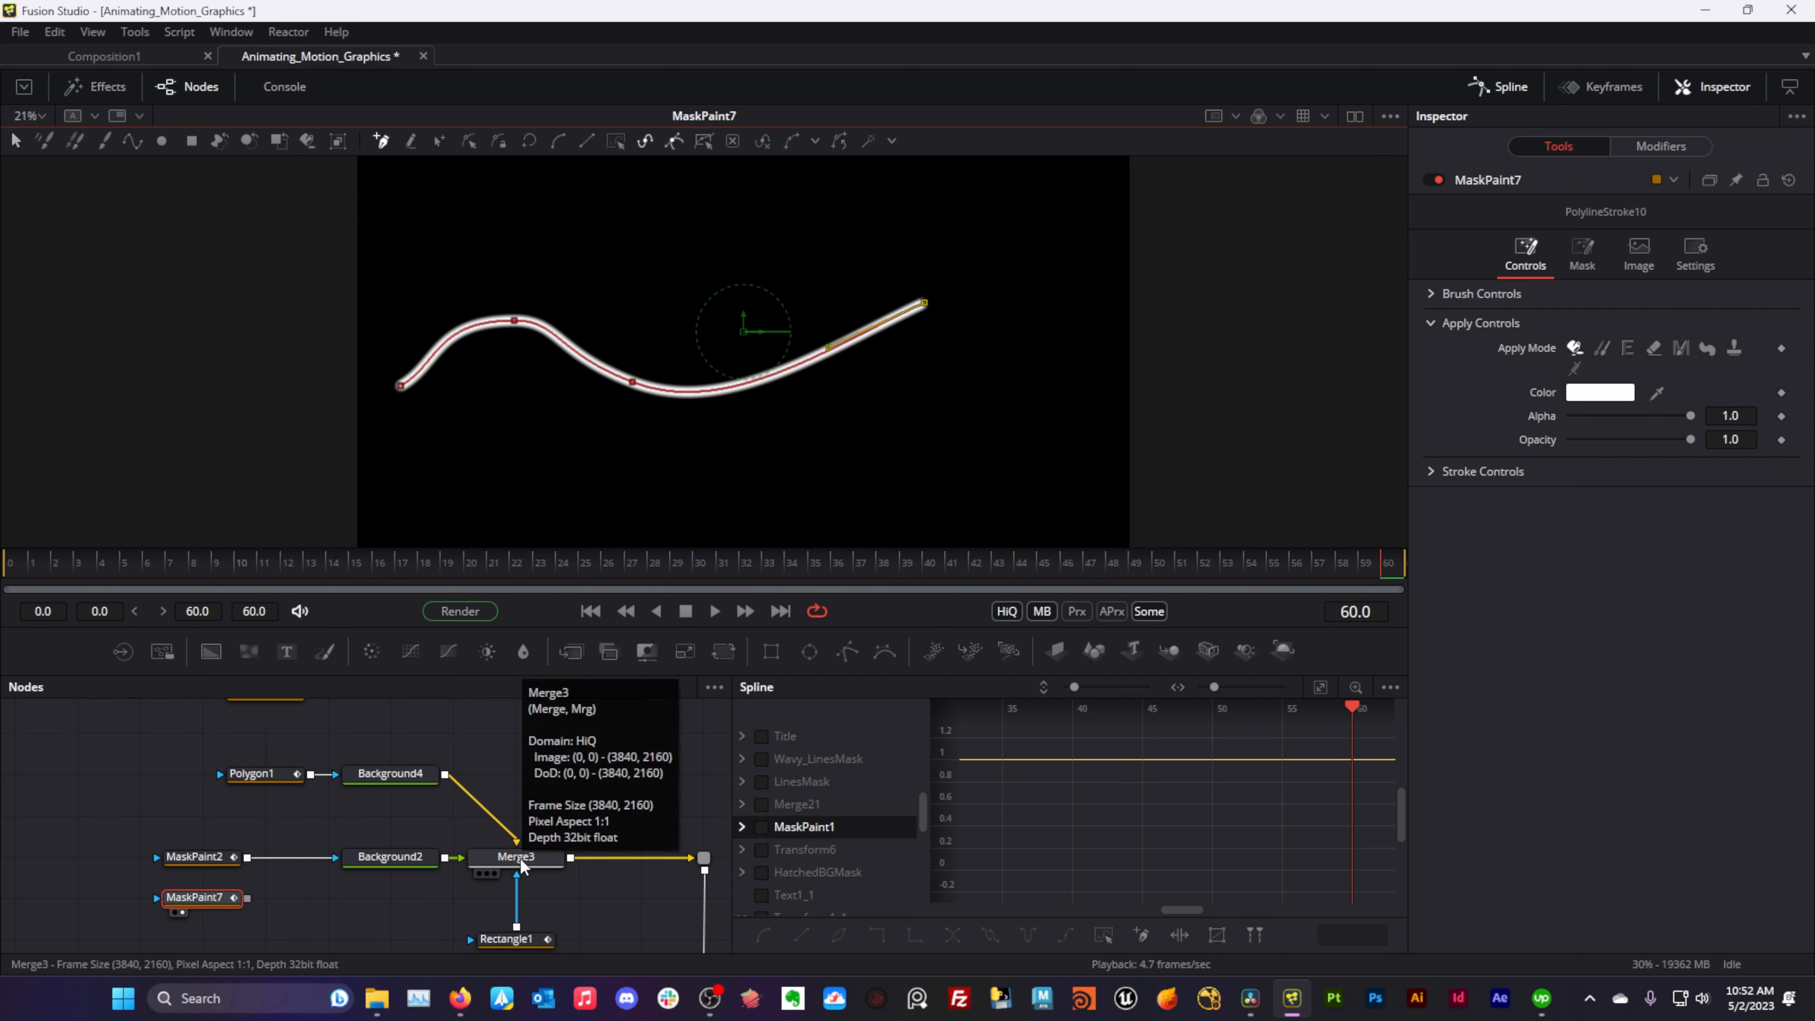
key("1")
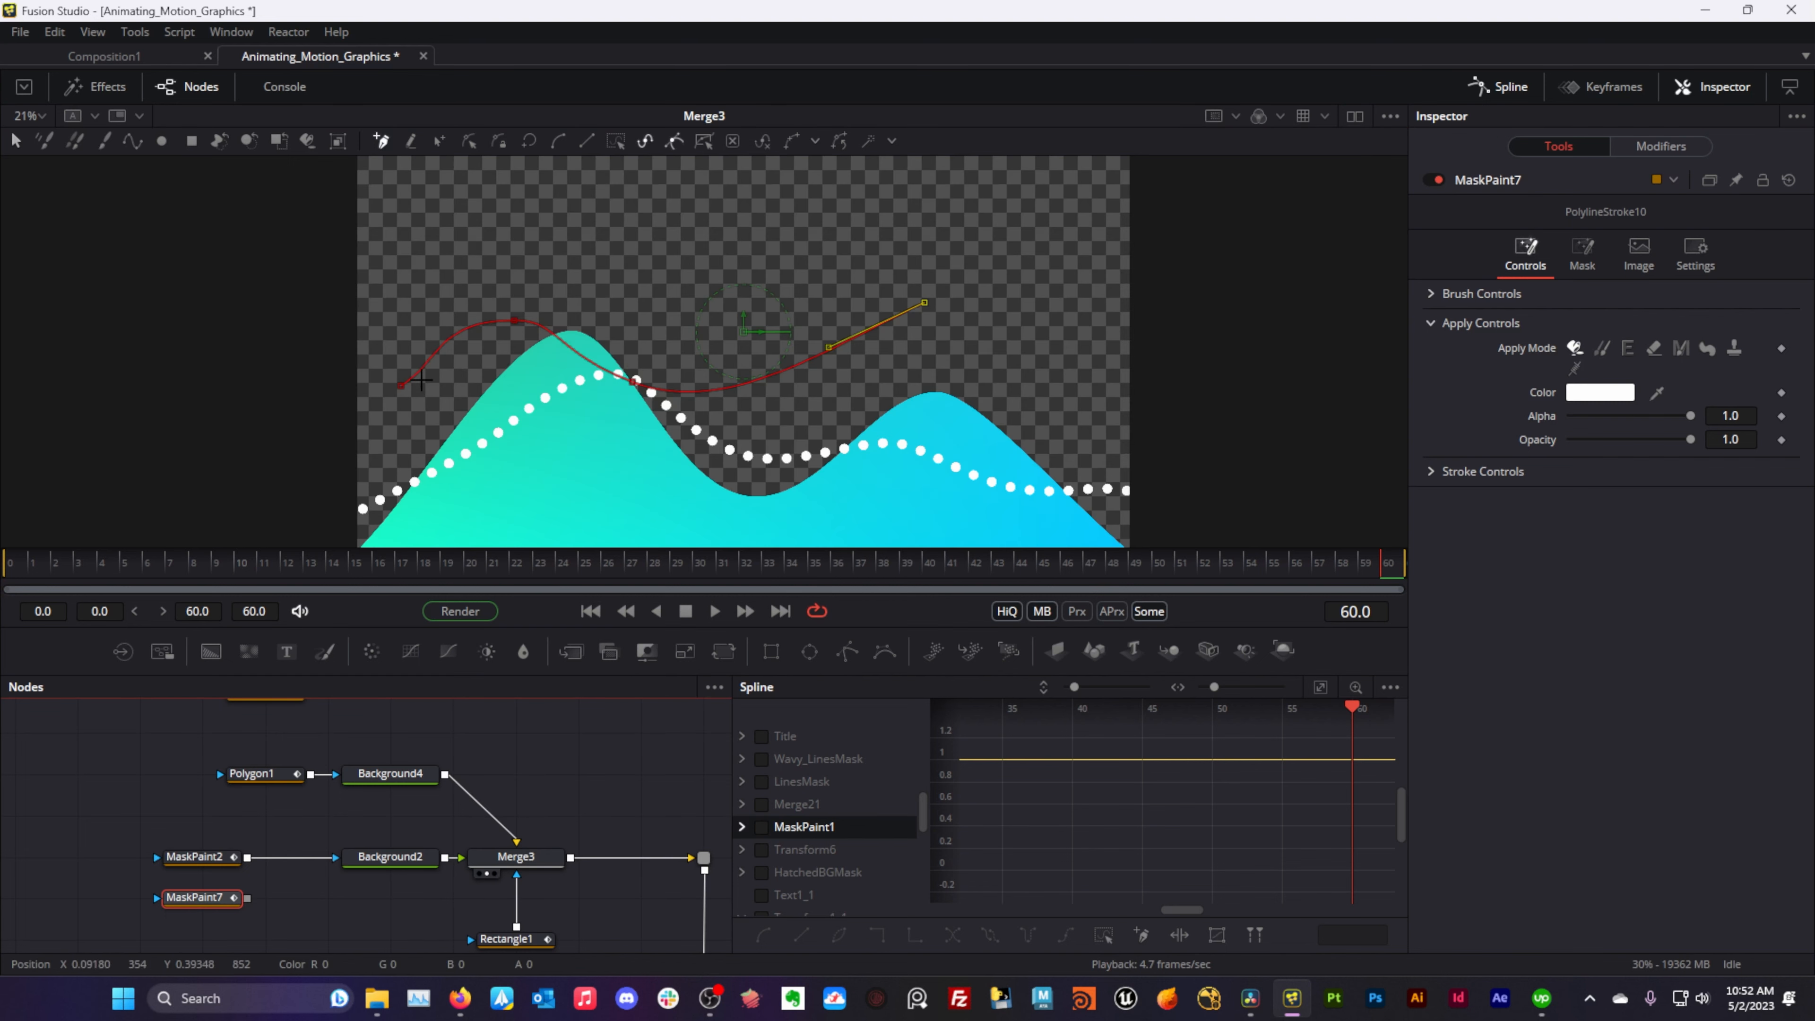
left_click(645, 372)
left_click_drag(670, 379, 696, 377)
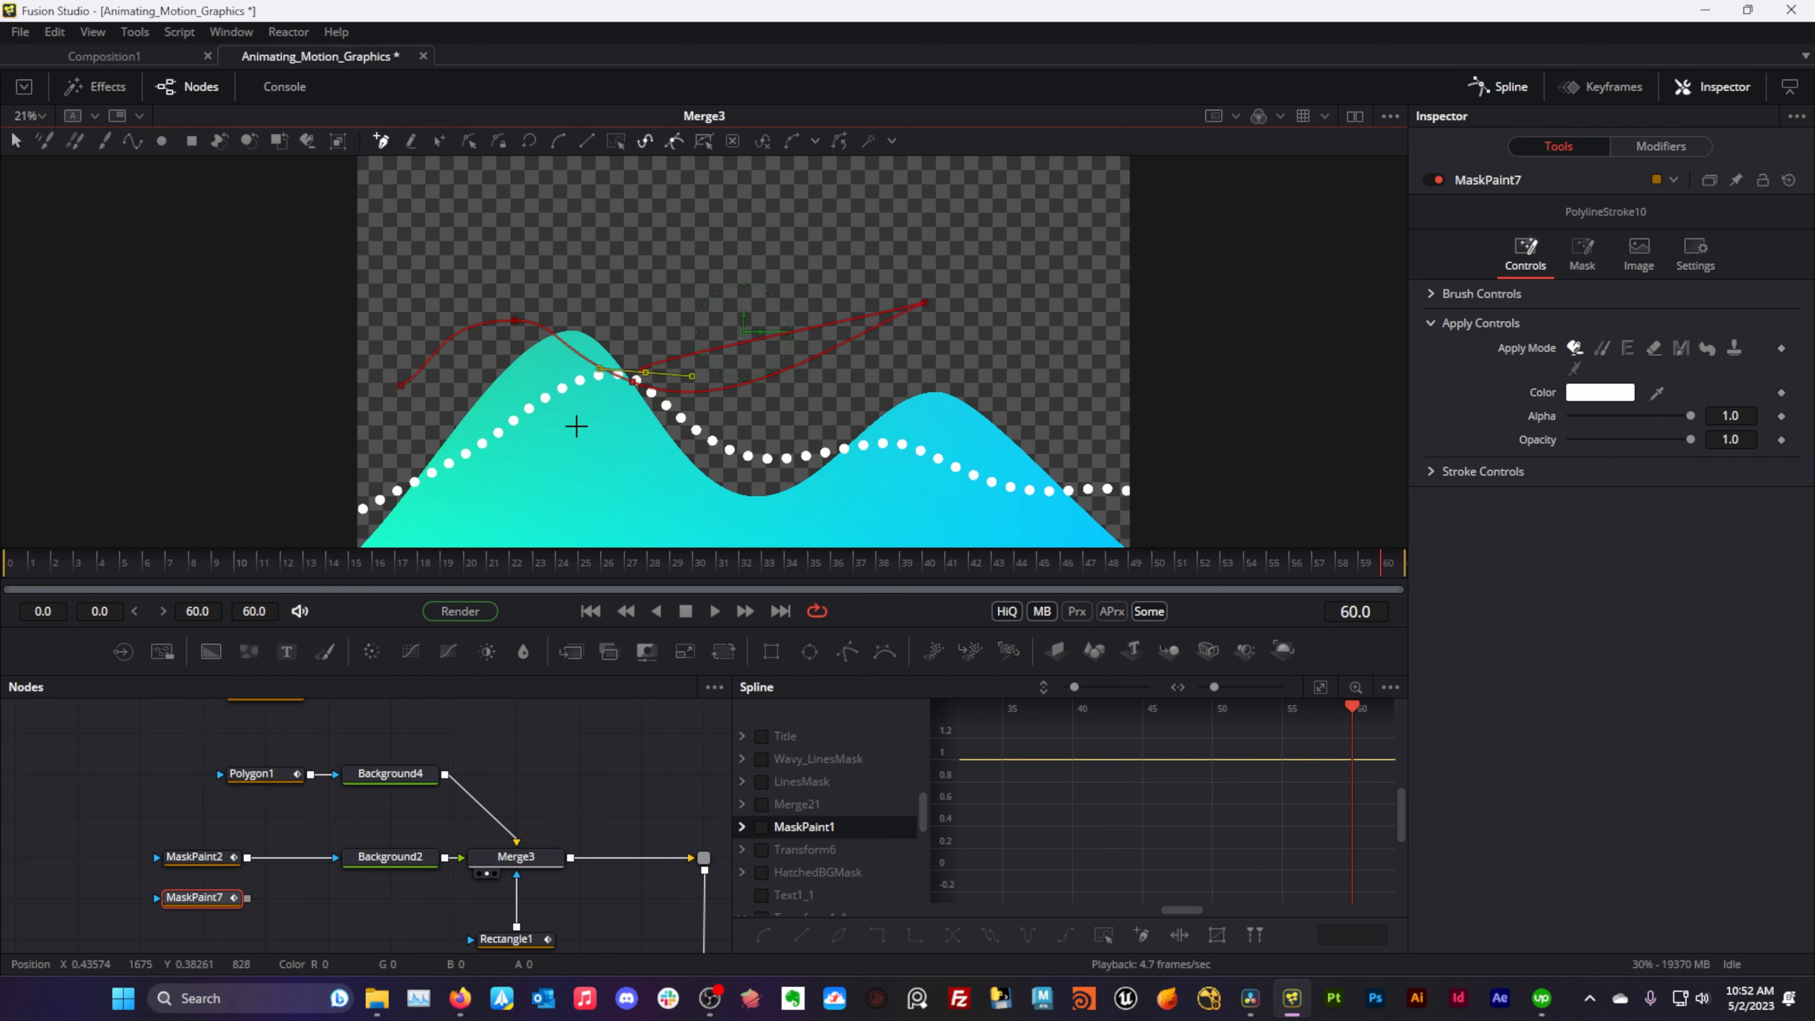
key("ctrl+z")
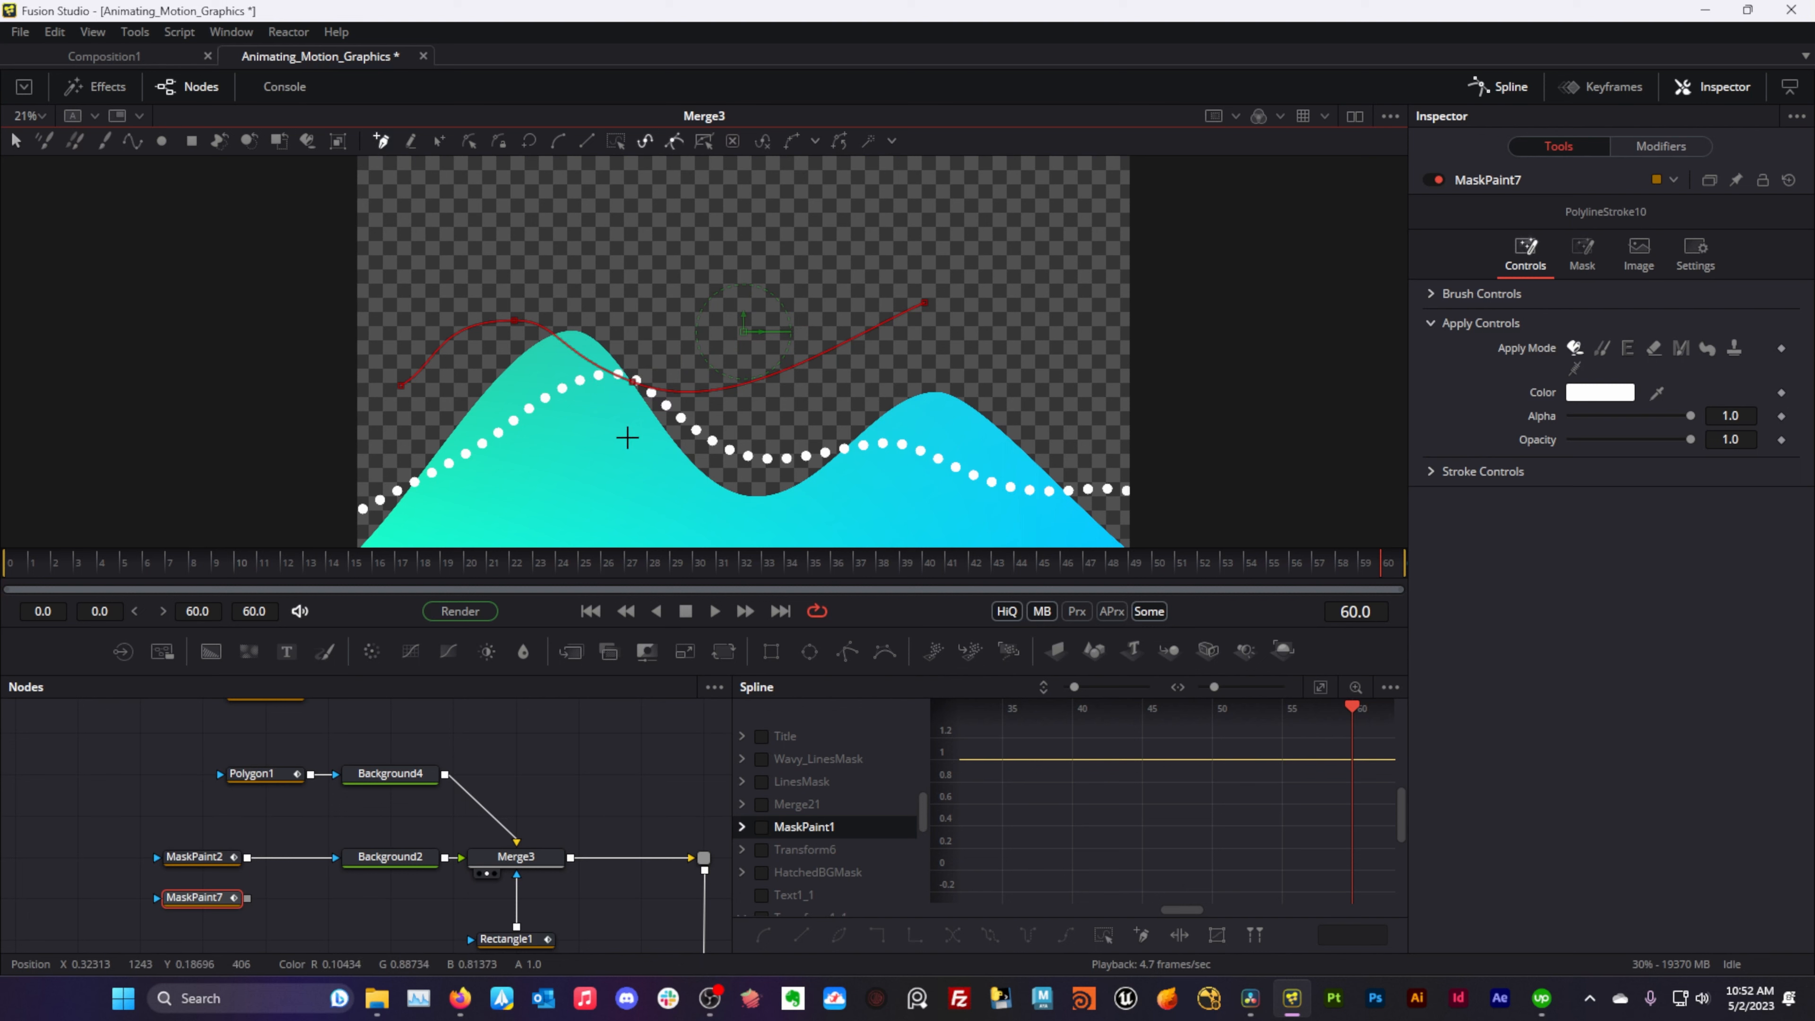
left_click(1113, 301)
left_click_drag(1115, 301, 1099, 336)
key("Delete")
left_click_drag(1100, 371, 1131, 394)
key("Delete")
- Extend MaskPaint7's stroke with an end point near the frame's right edge and smooth its second peak
left_click(1081, 341)
left_click(926, 303)
left_click(564, 139)
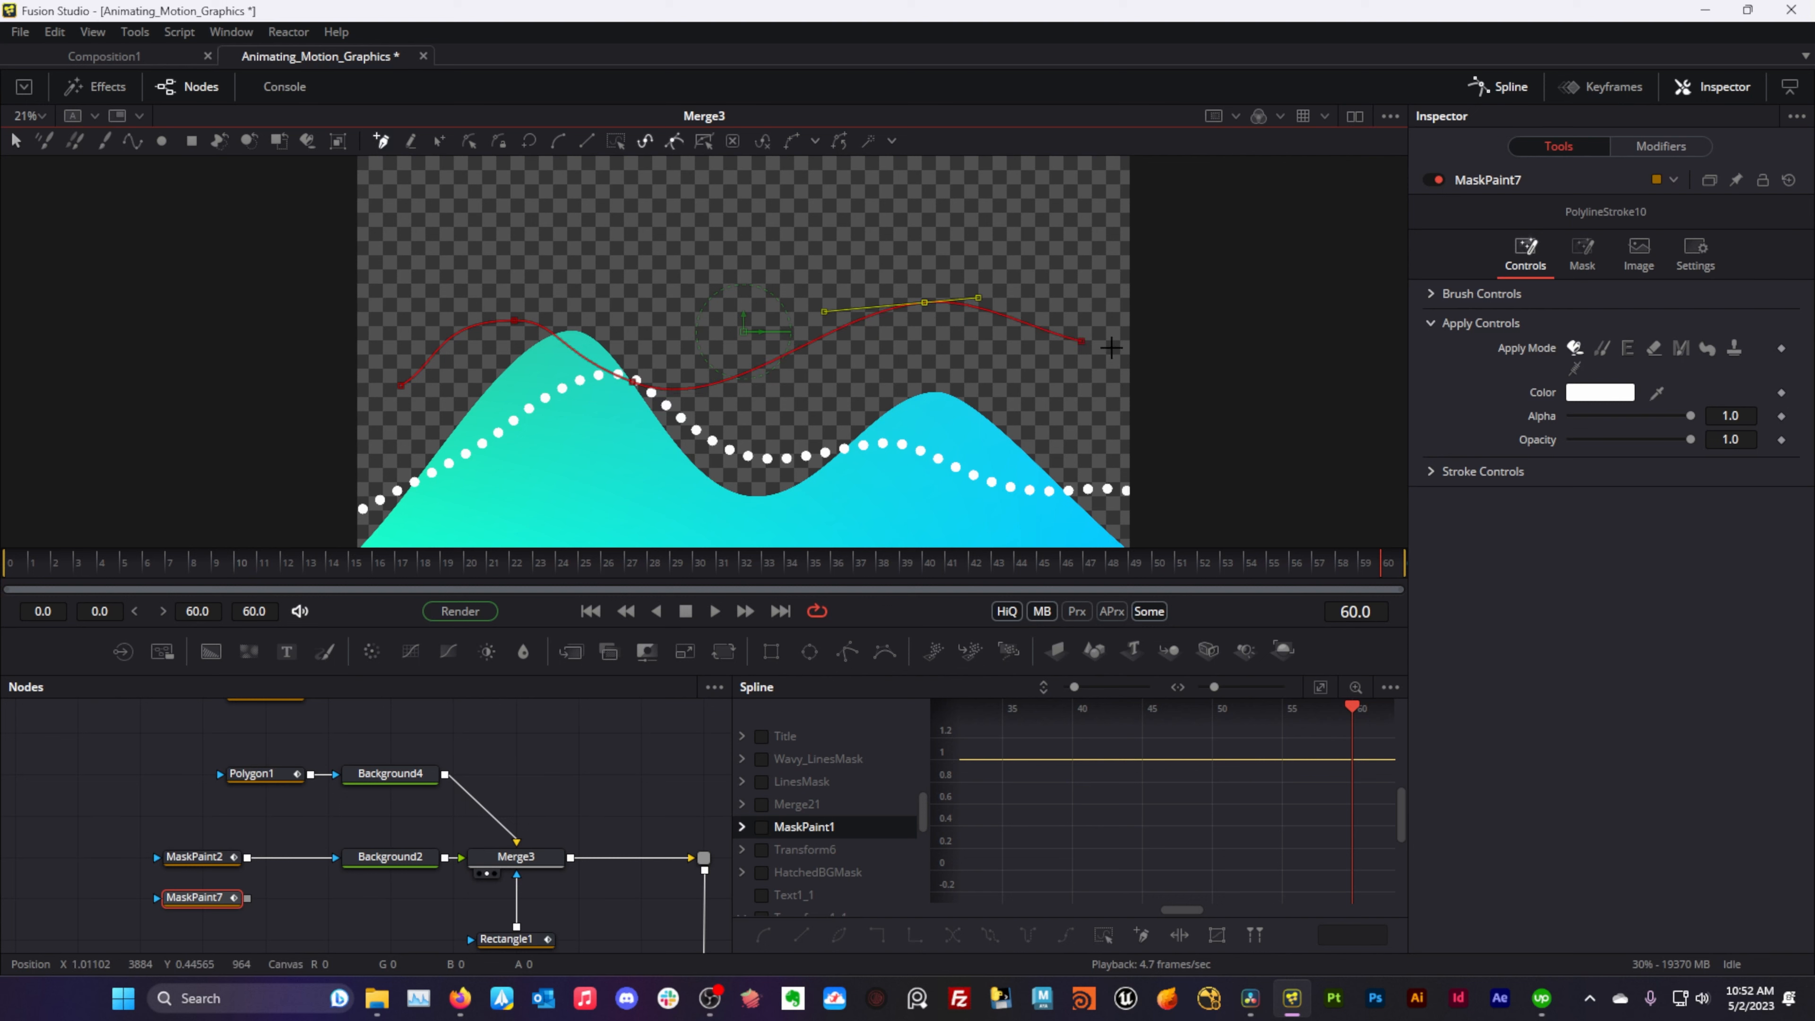
left_click(1081, 342)
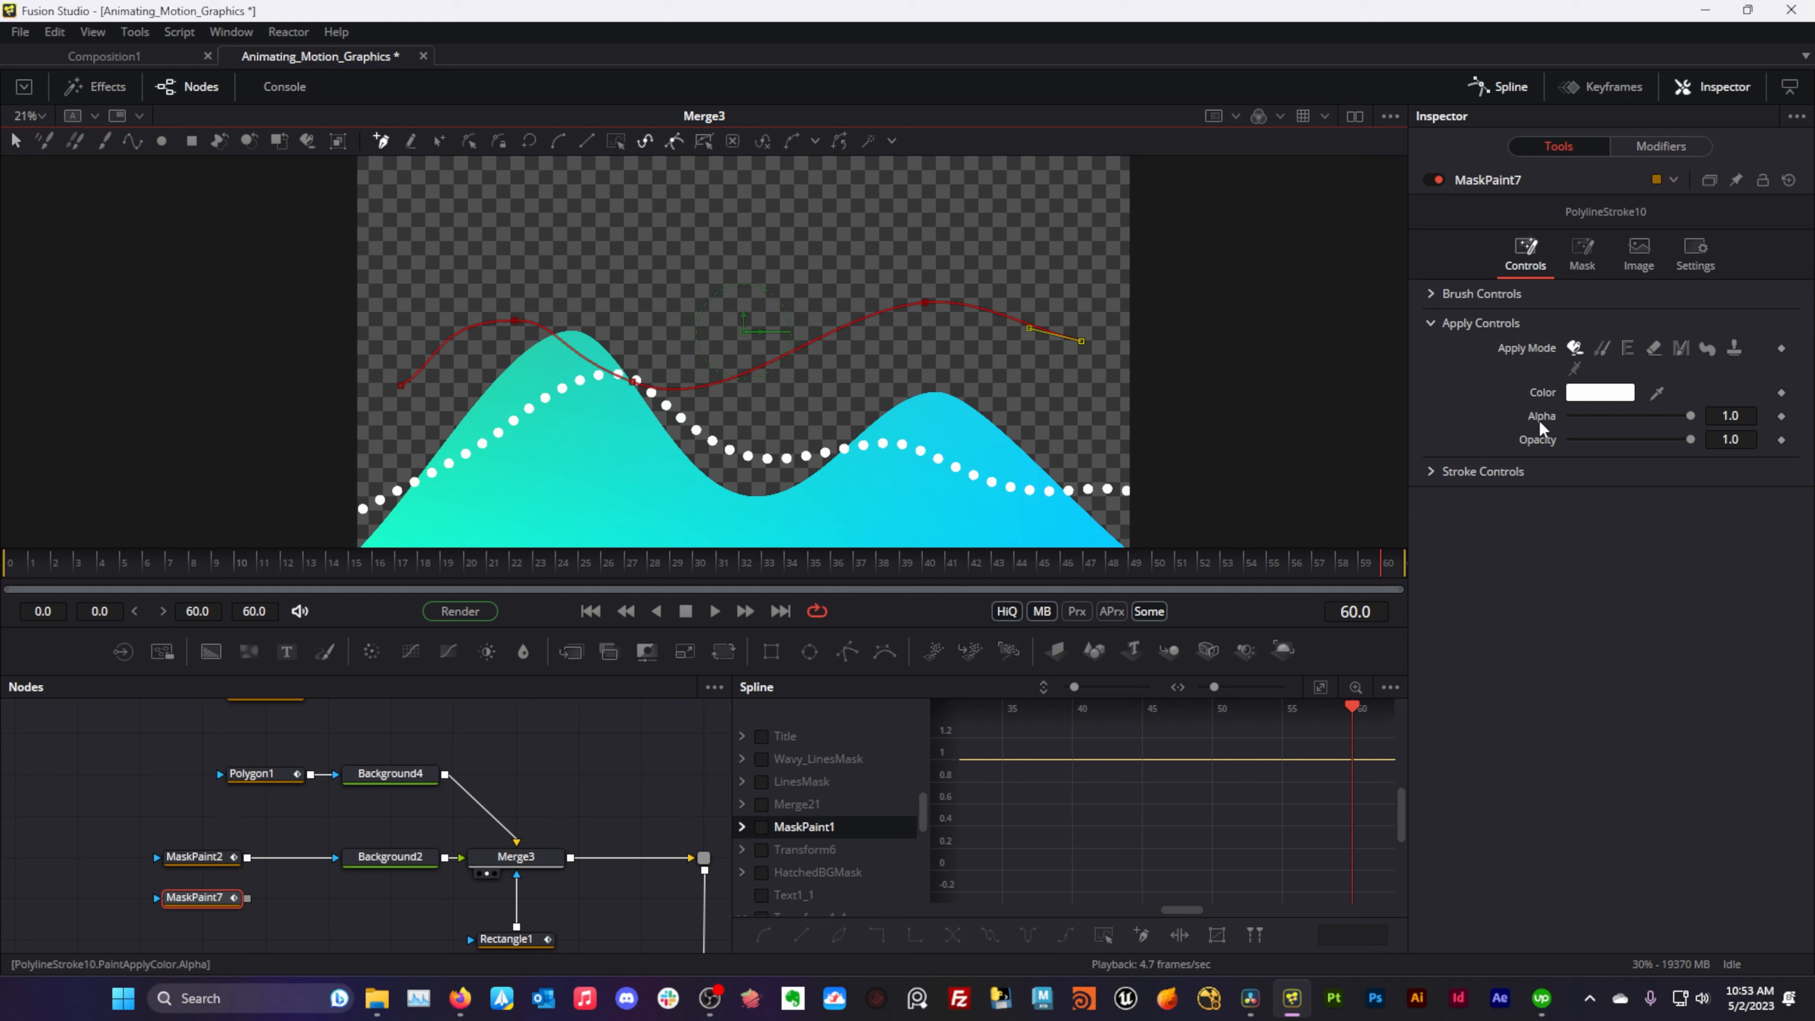
- View MaskPaint7's output and set the polyline stroke's brush Softness to 0.001
left_click(1429, 292)
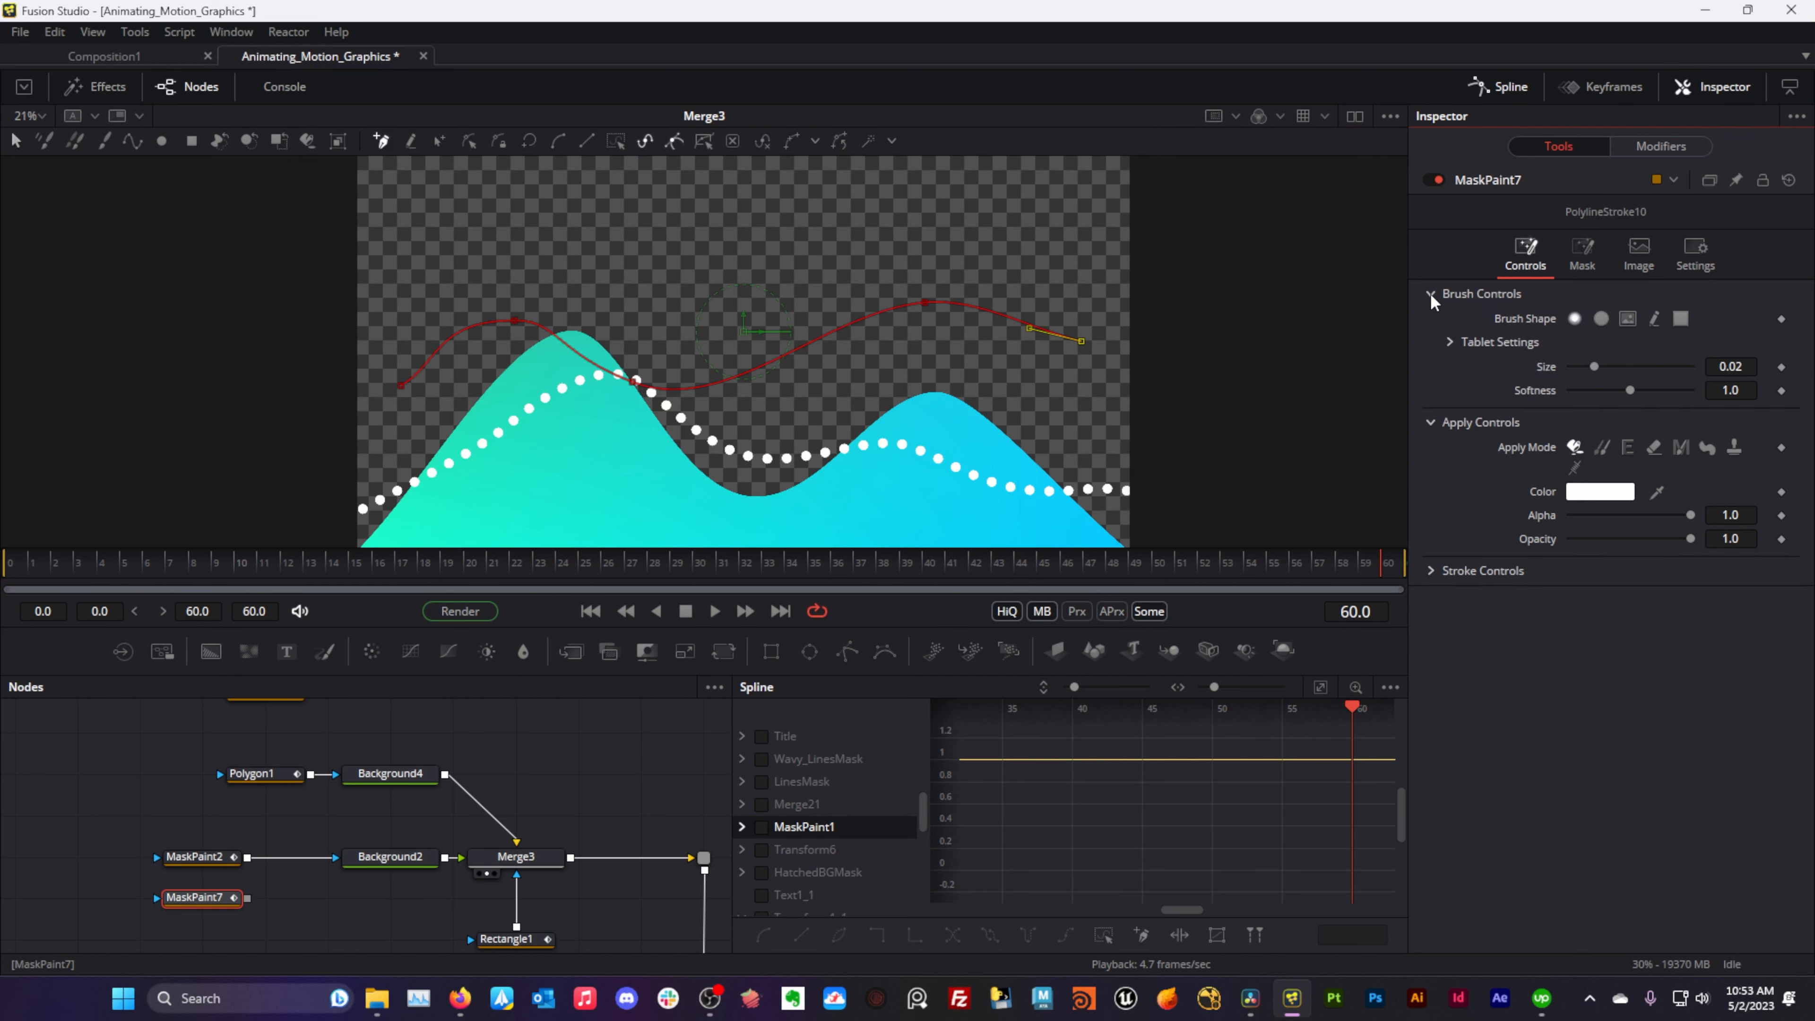
left_click(1428, 570)
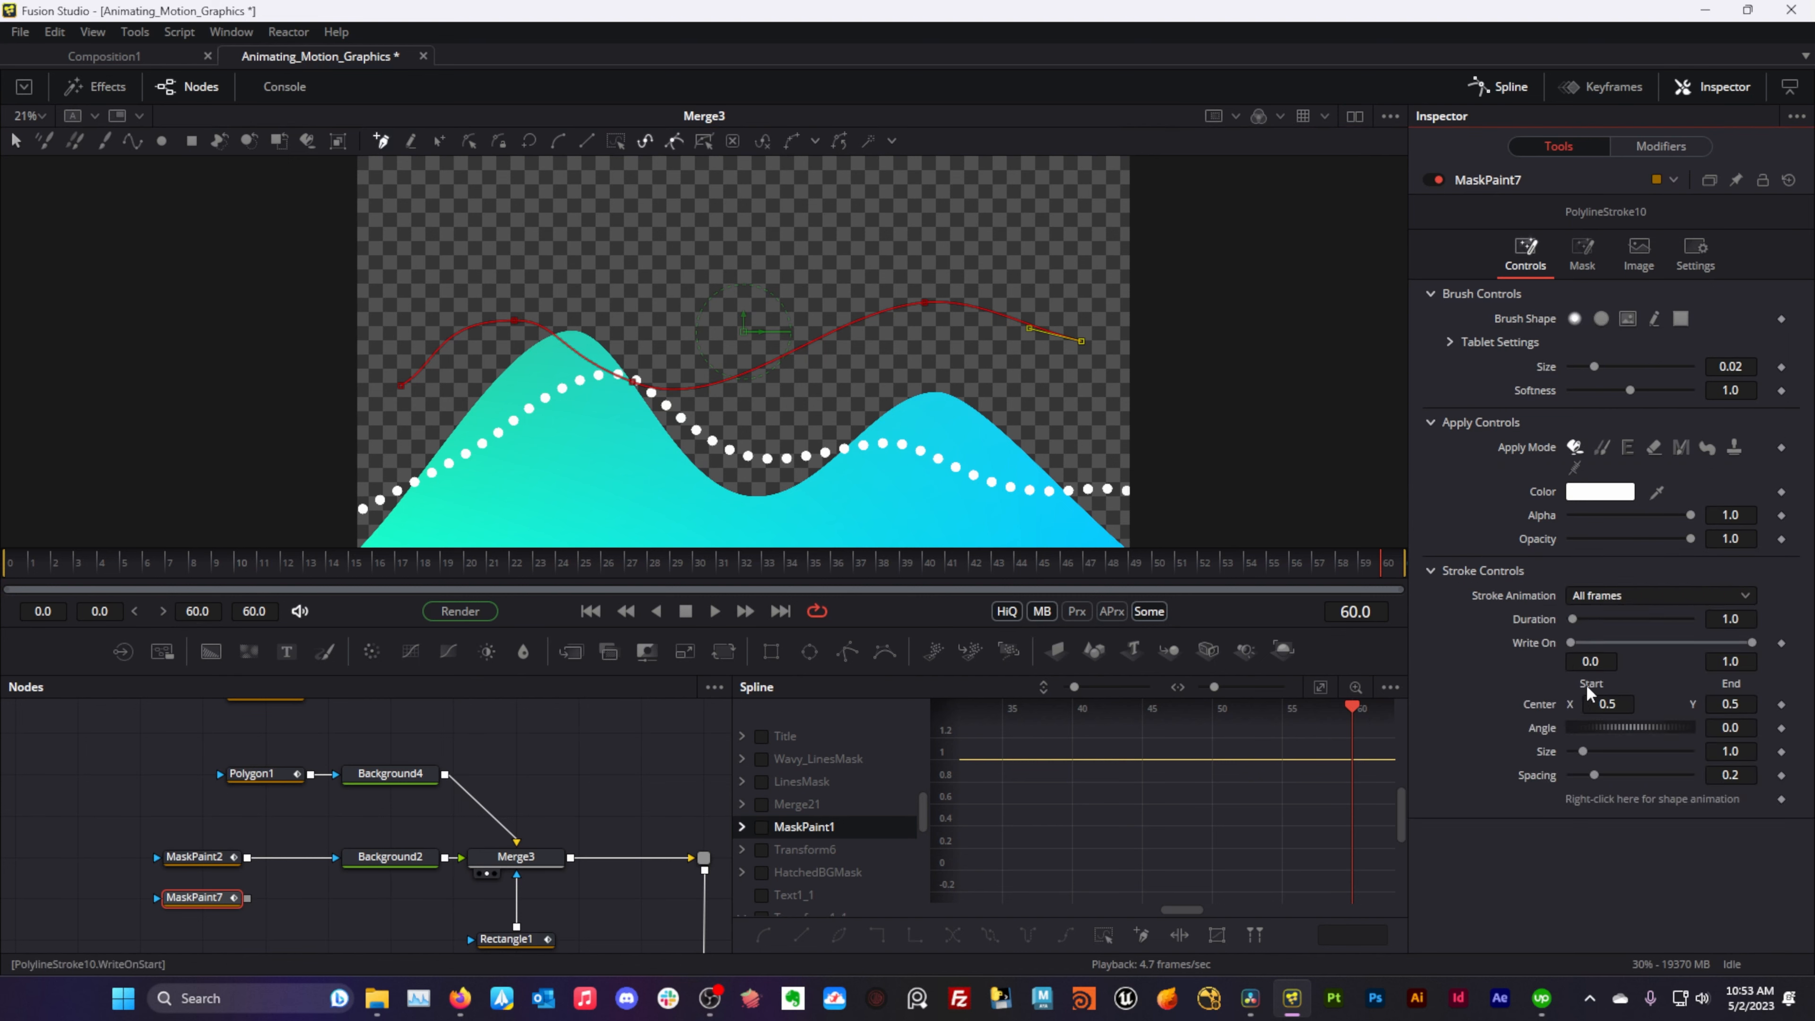
left_click_drag(211, 901, 642, 420)
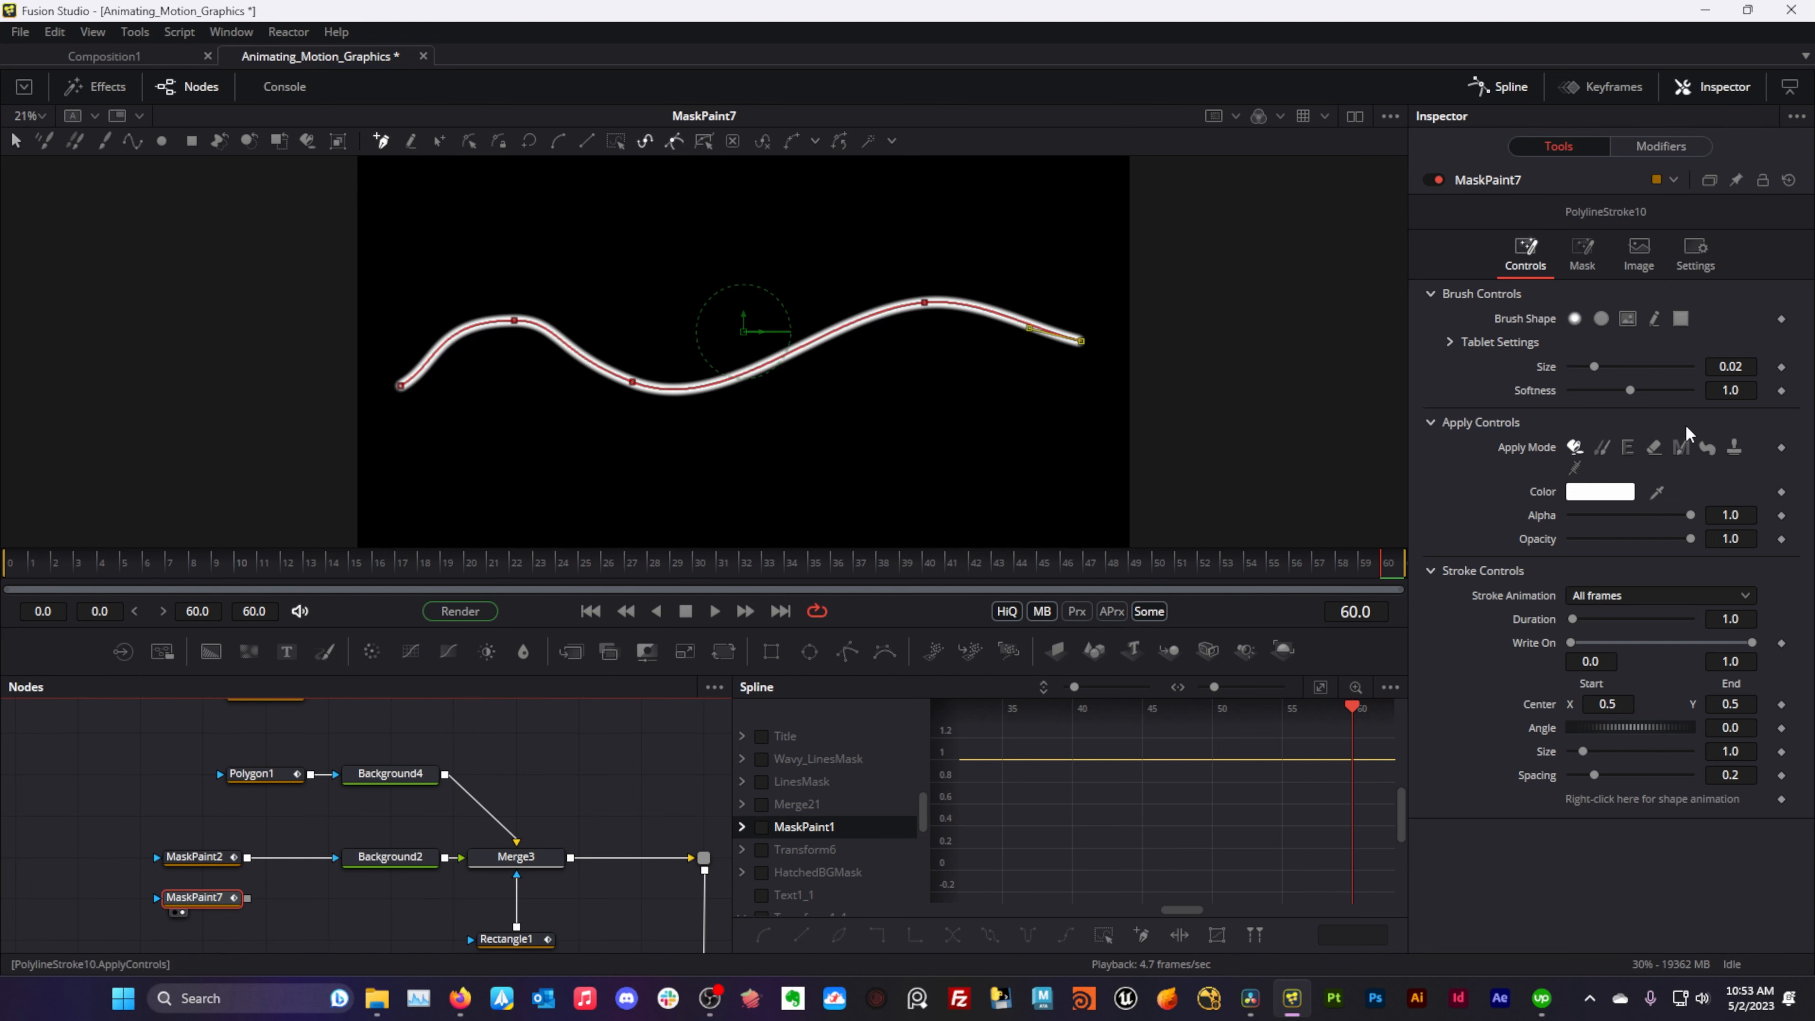
left_click_drag(1630, 392, 1557, 399)
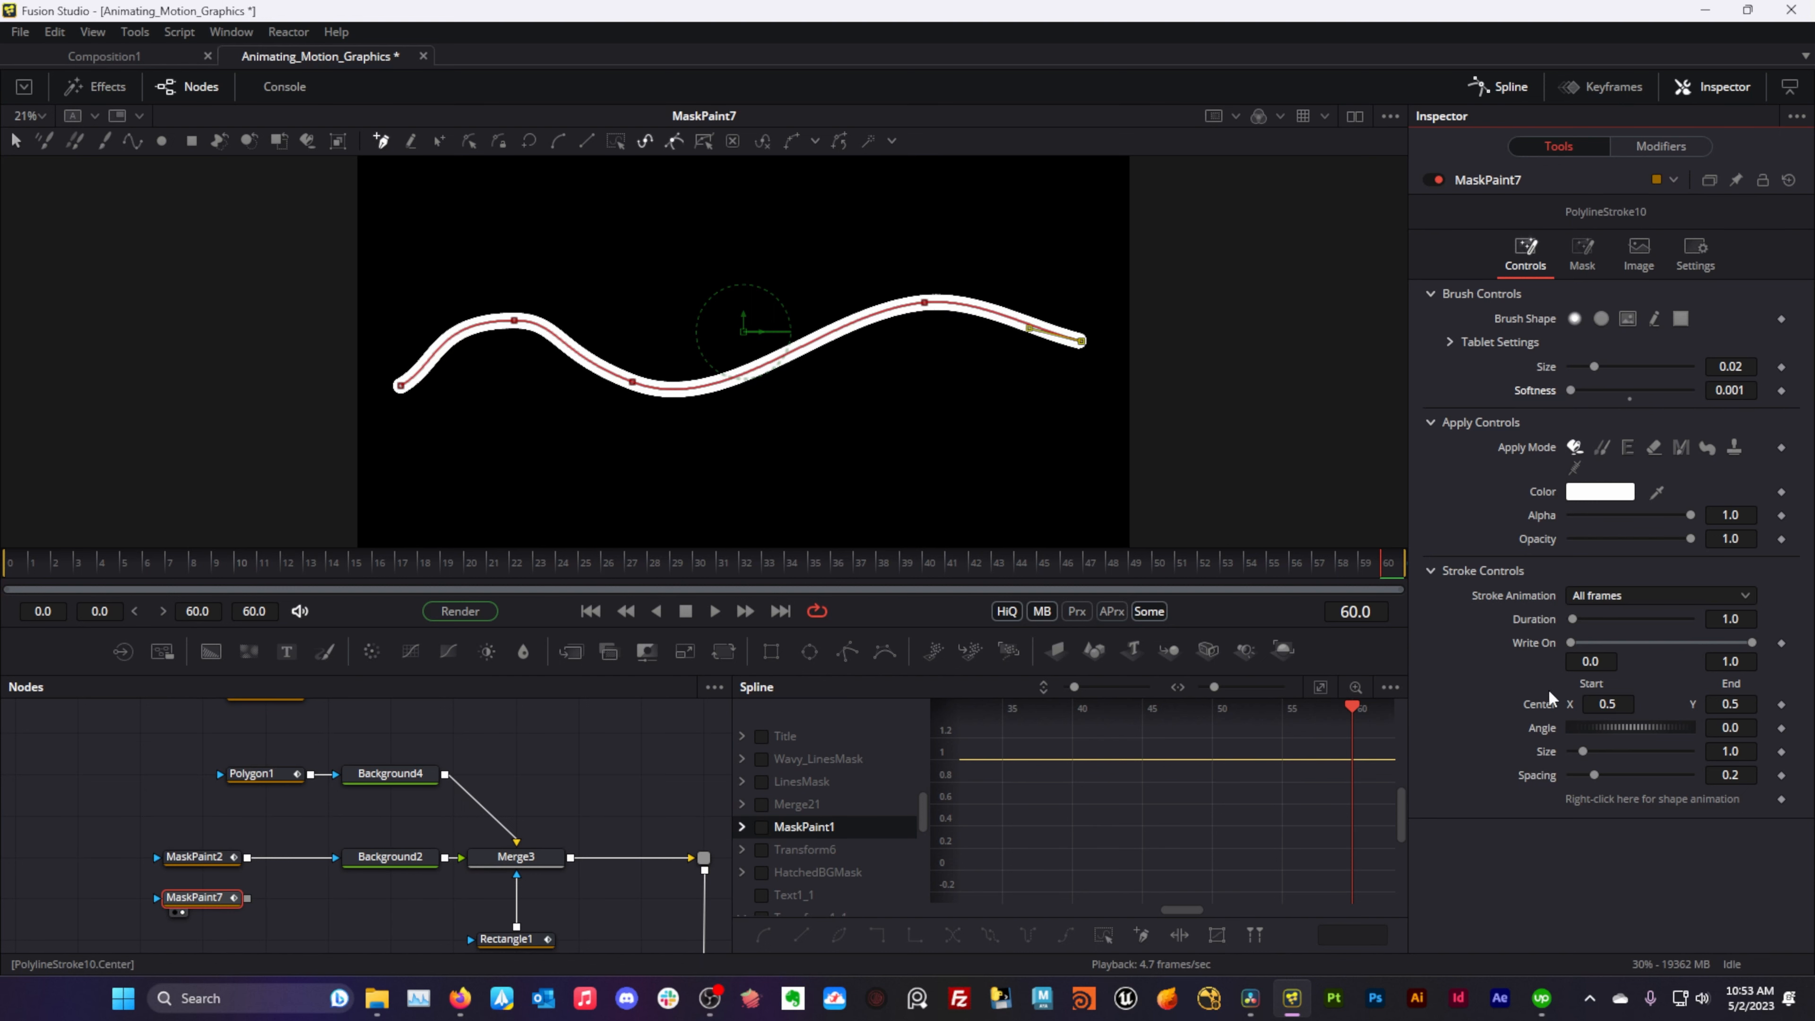
- Set the Spacing of MaskPaint7's polyline stroke to 2.0 to break it into separate dots
left_click_drag(1595, 779, 1751, 769)
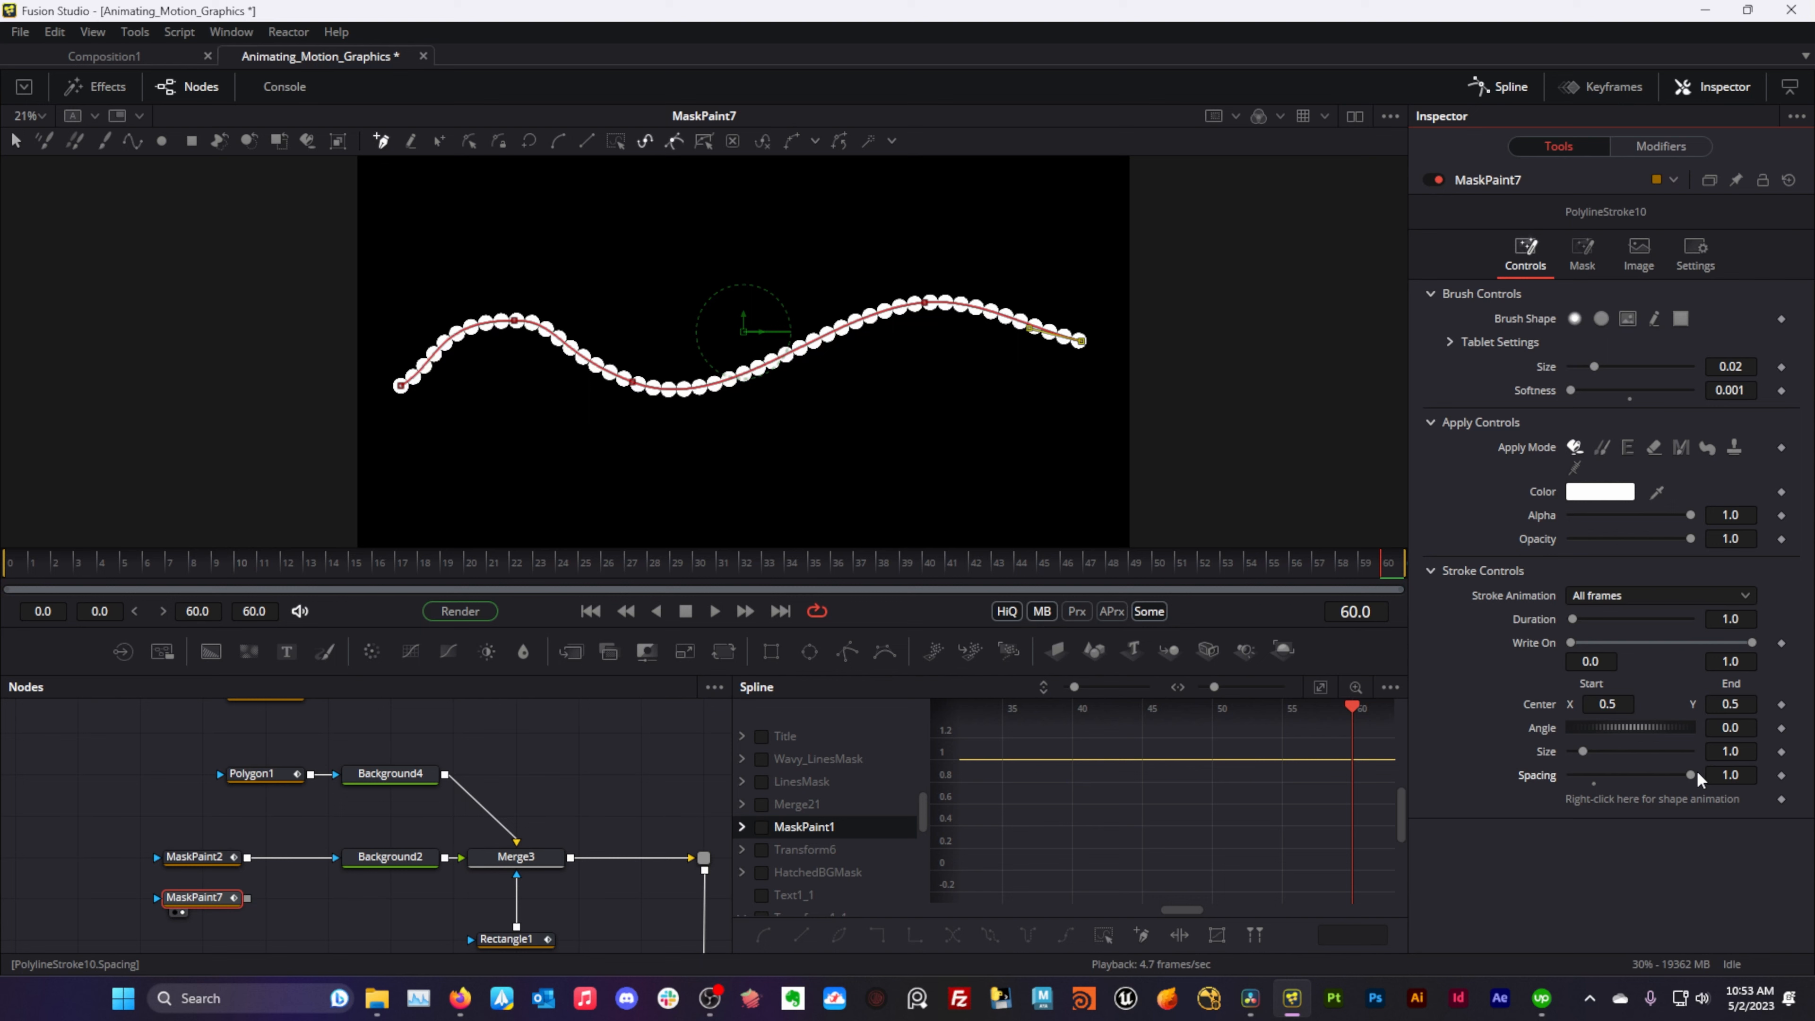
mouse_move(1693, 774)
left_mouse_down()
mouse_move(1648, 776)
mouse_move(1779, 790)
left_mouse_up()
left_click(1731, 774)
type("2")
key("Return")
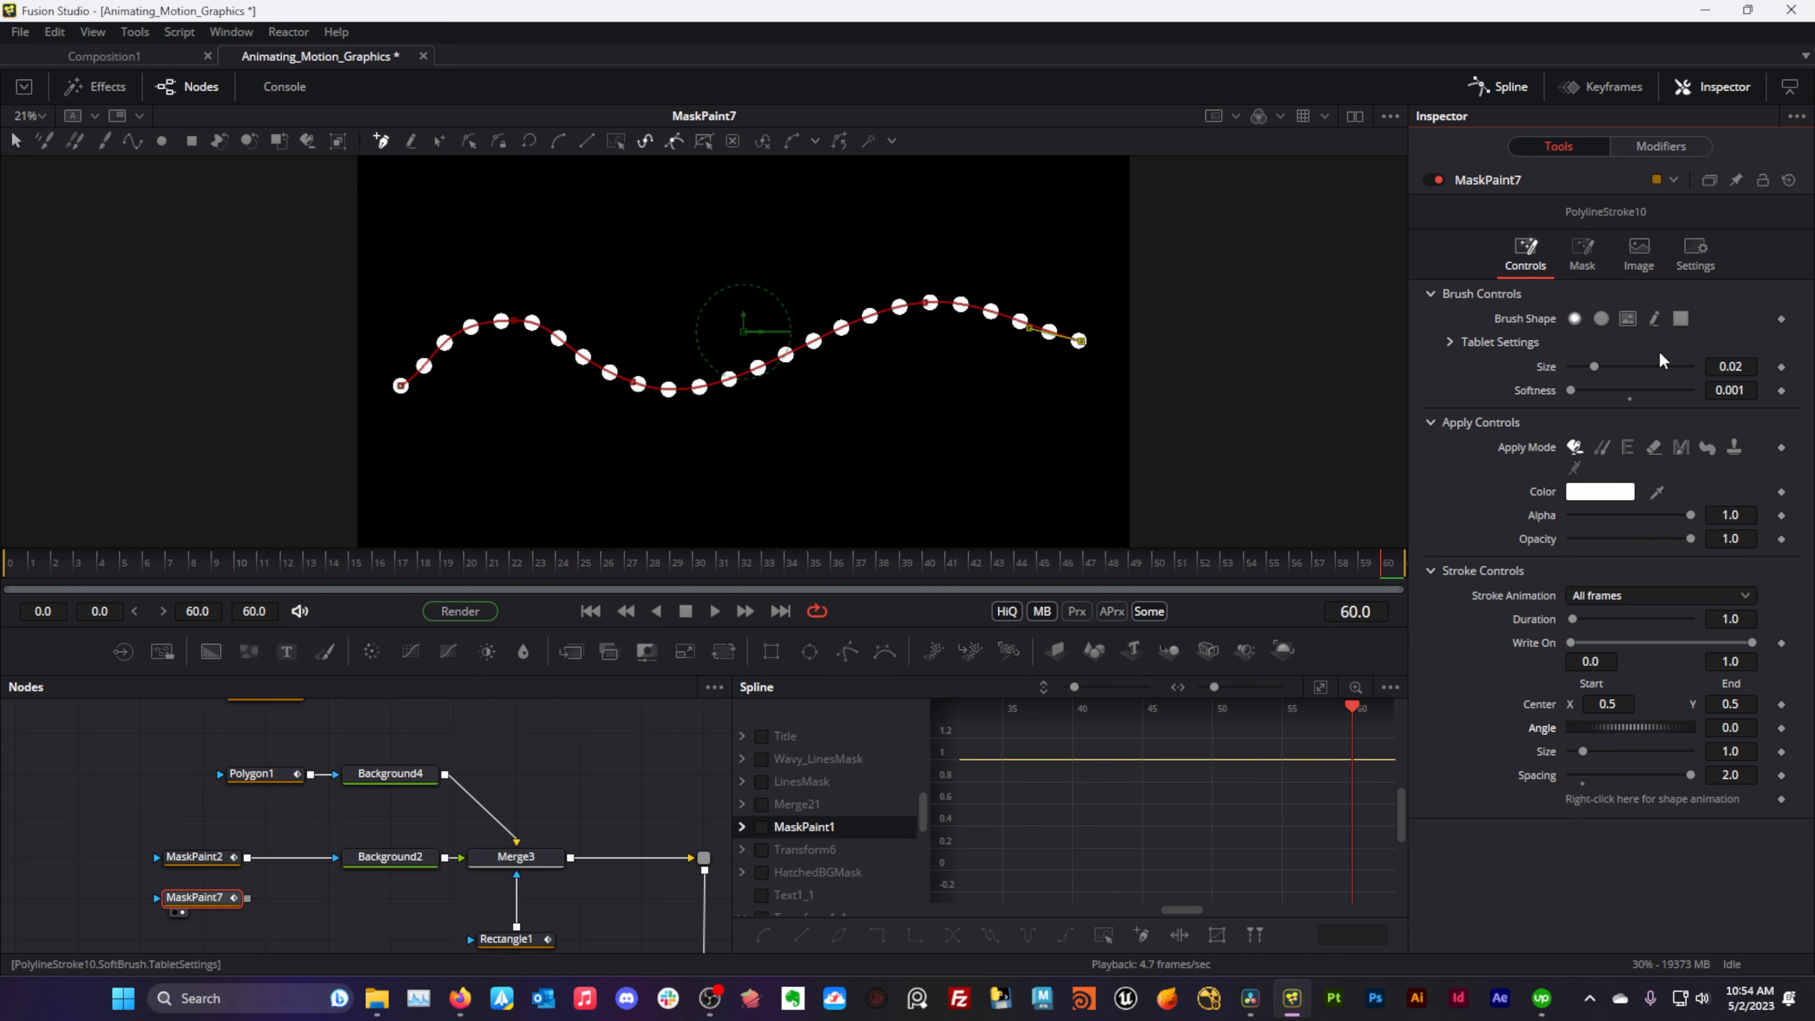
- Try the square brush shape on MaskPaint7's dotted stroke and return it to the soft round brush
left_click(1681, 319)
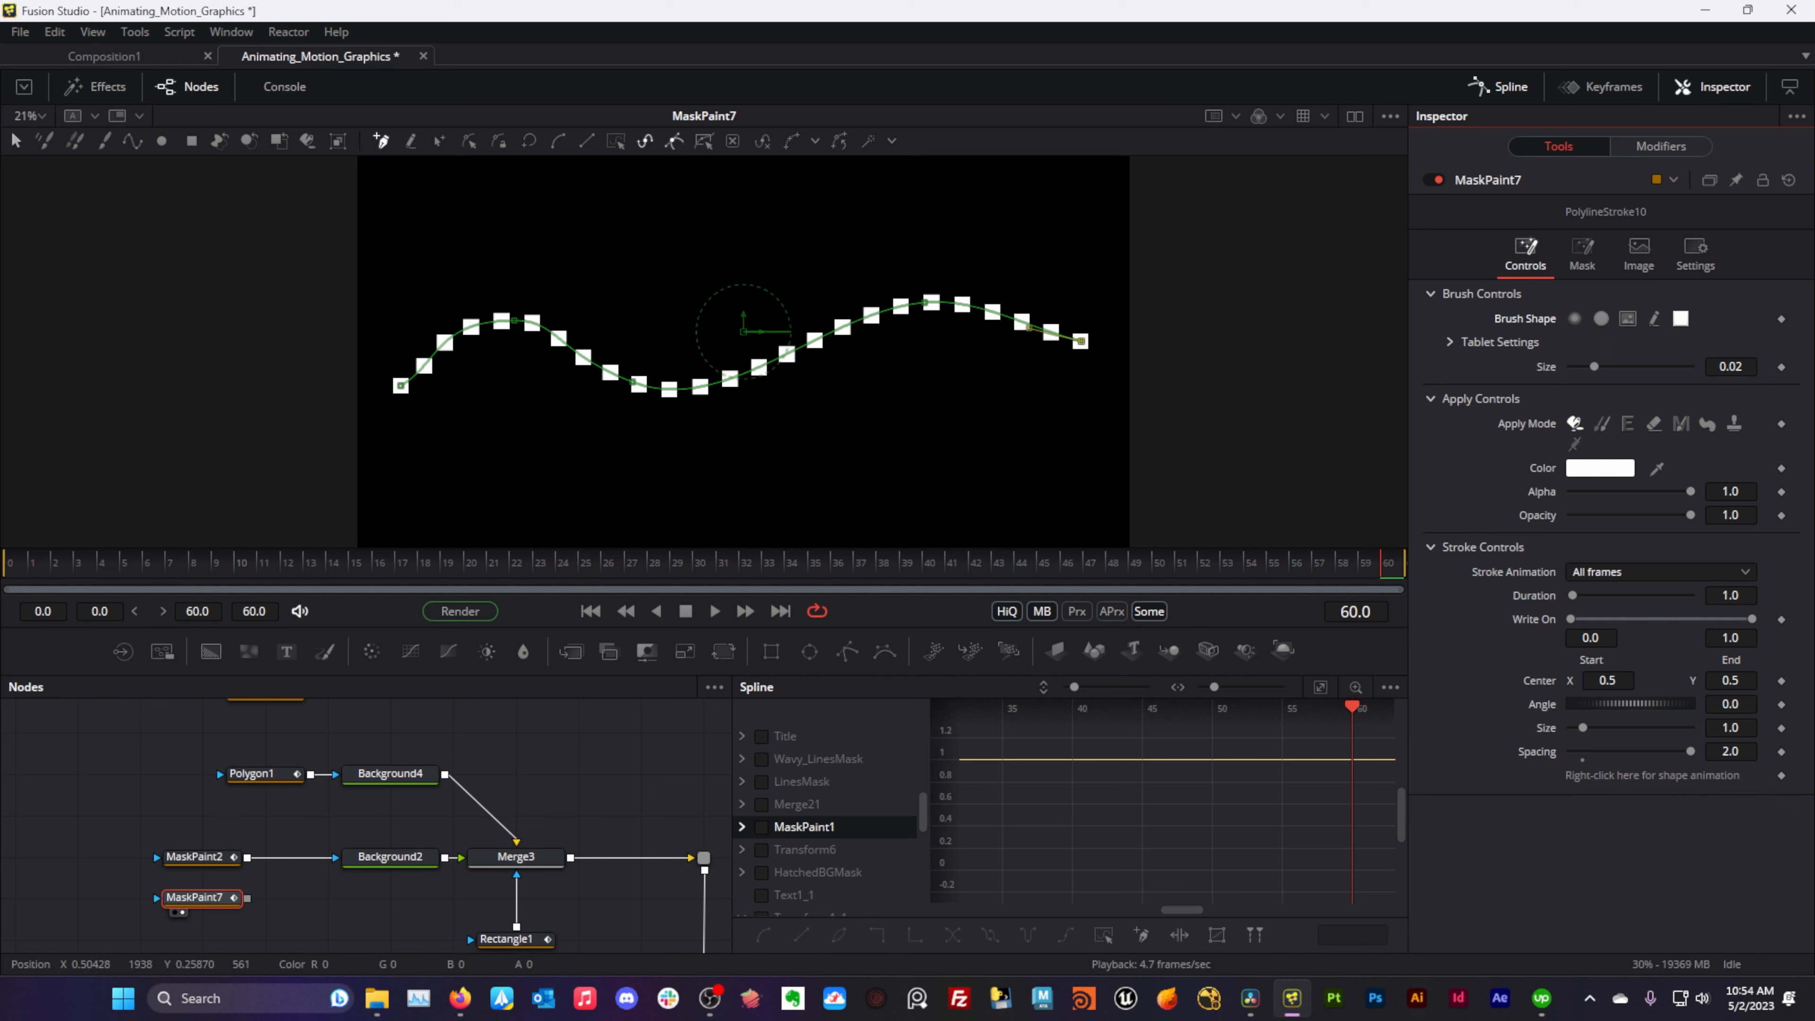
scroll(1101, 344, "down", 3)
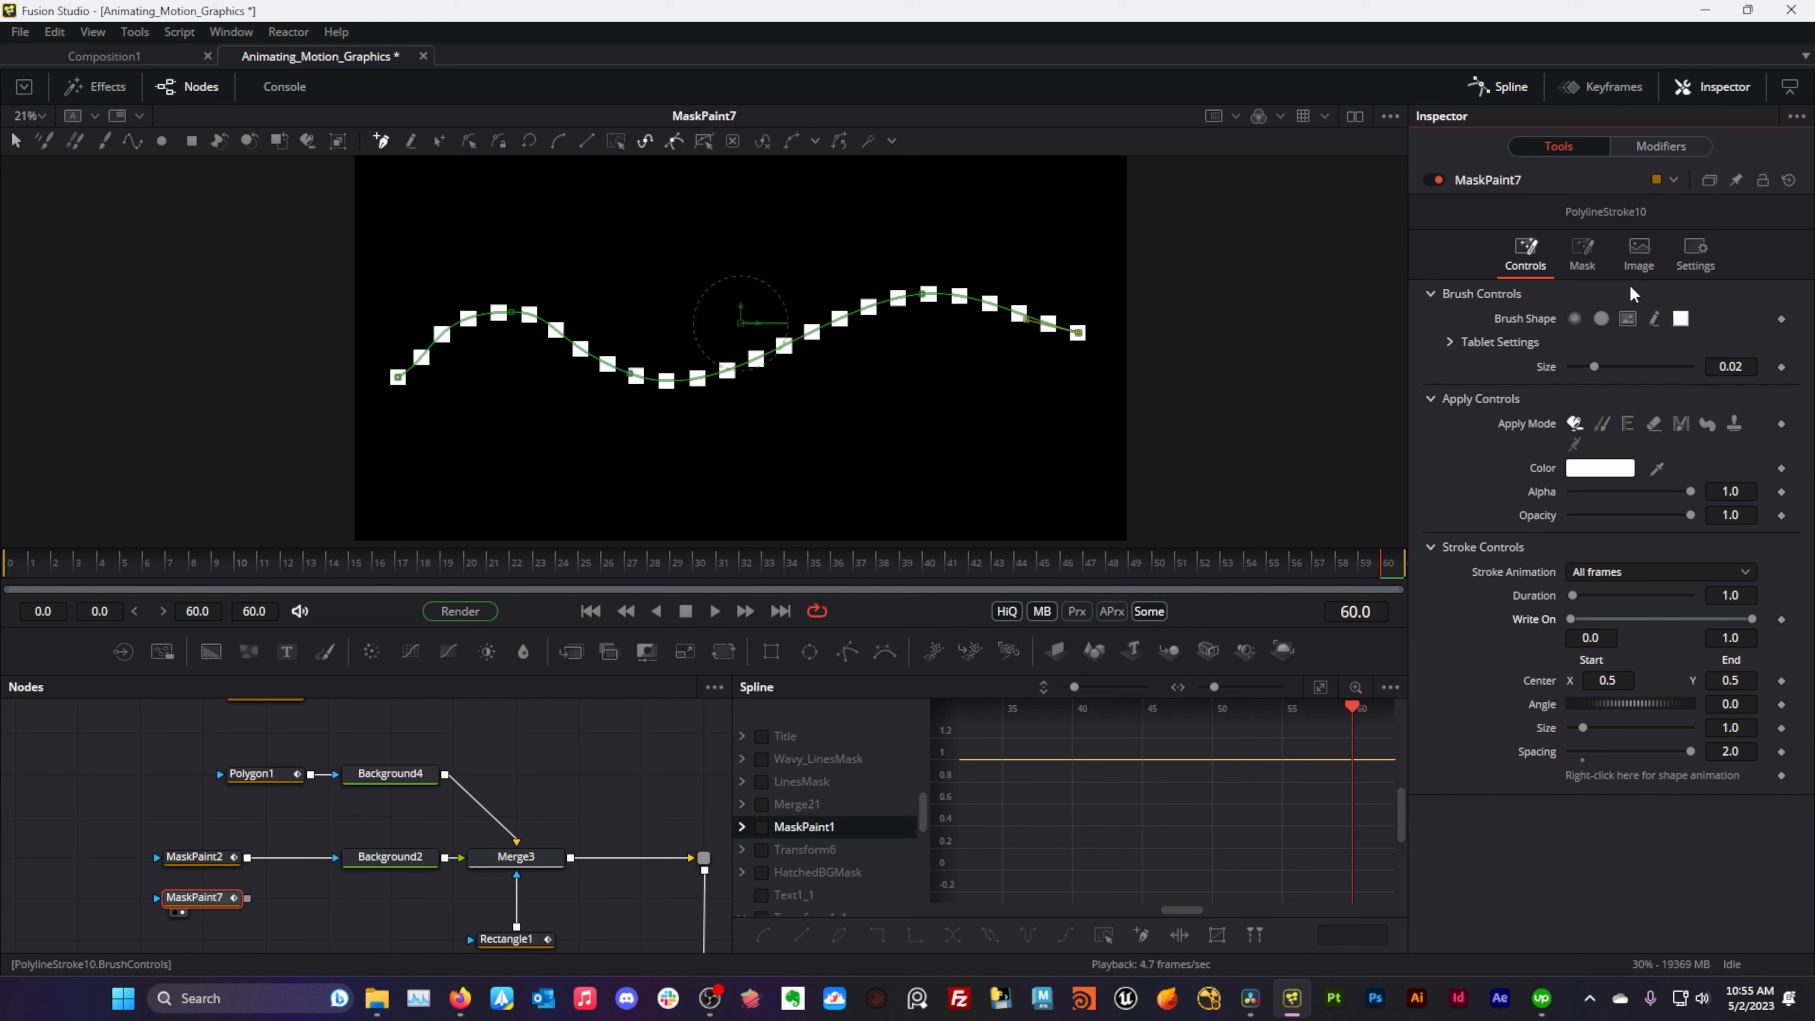
left_click(1598, 315)
left_click(1580, 318)
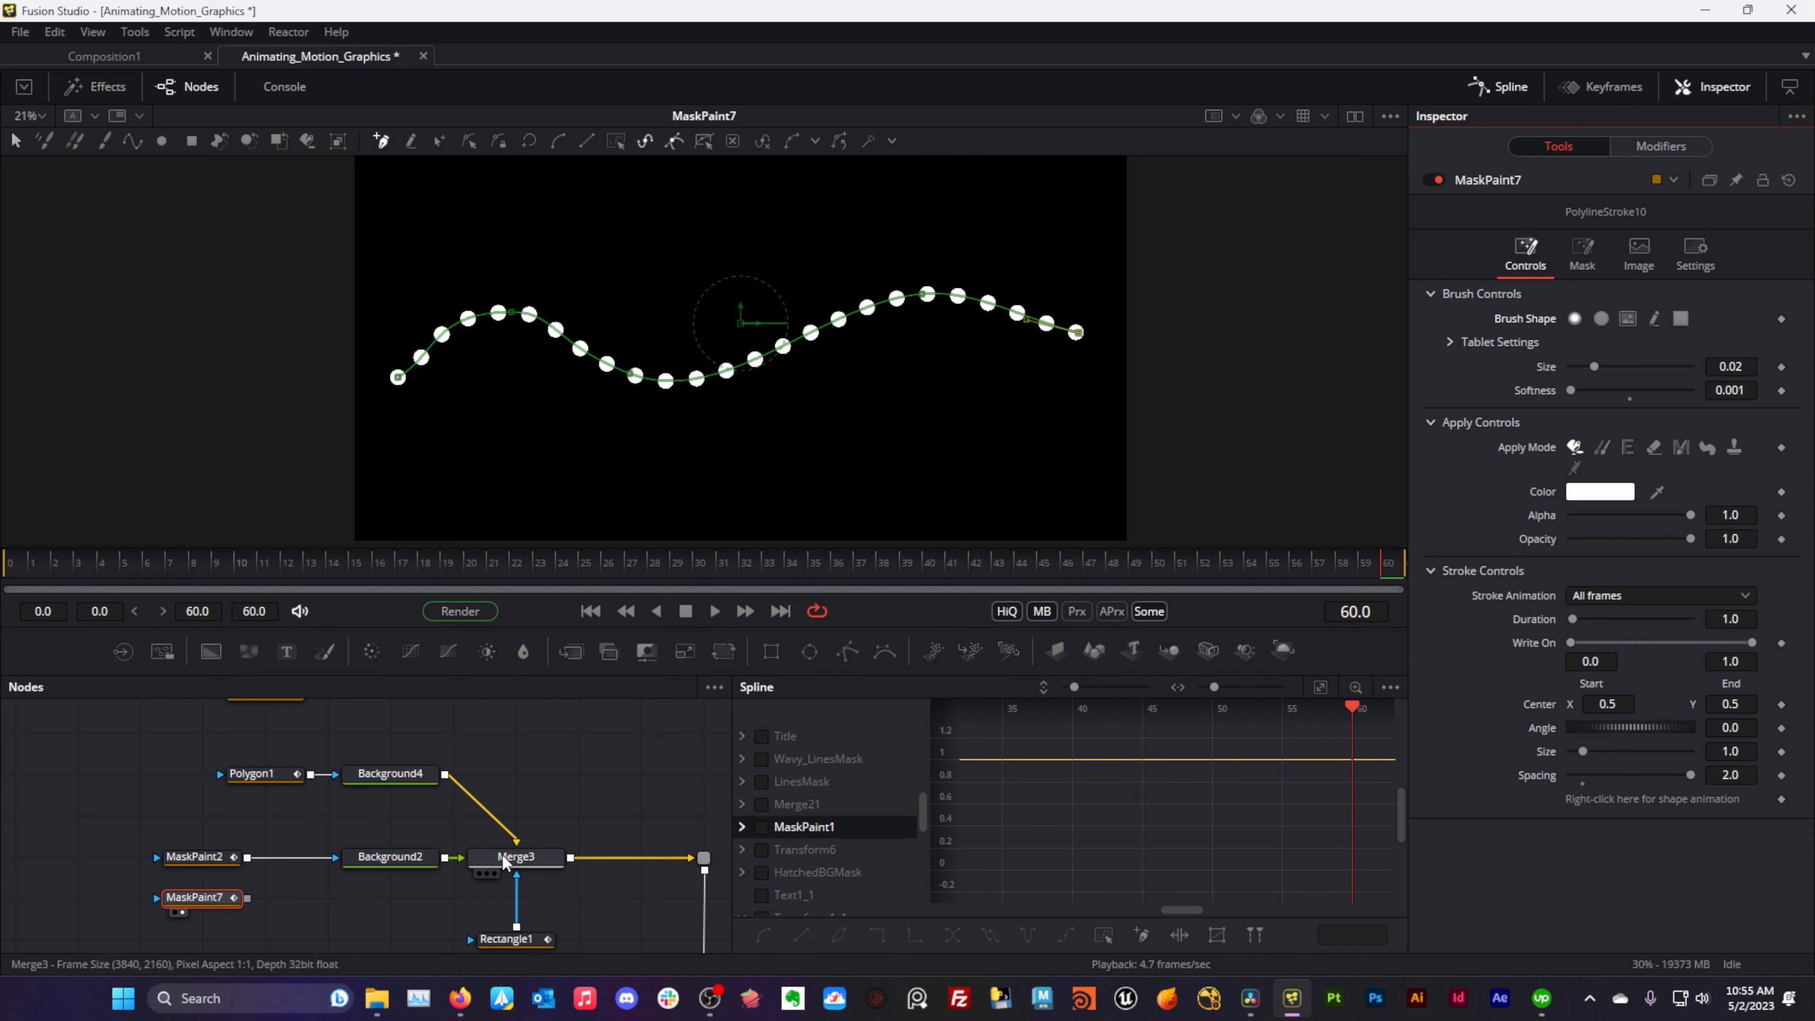
- View Merge3 and Background2 to compare the combined wave graph with its dotted line alone
key("1")
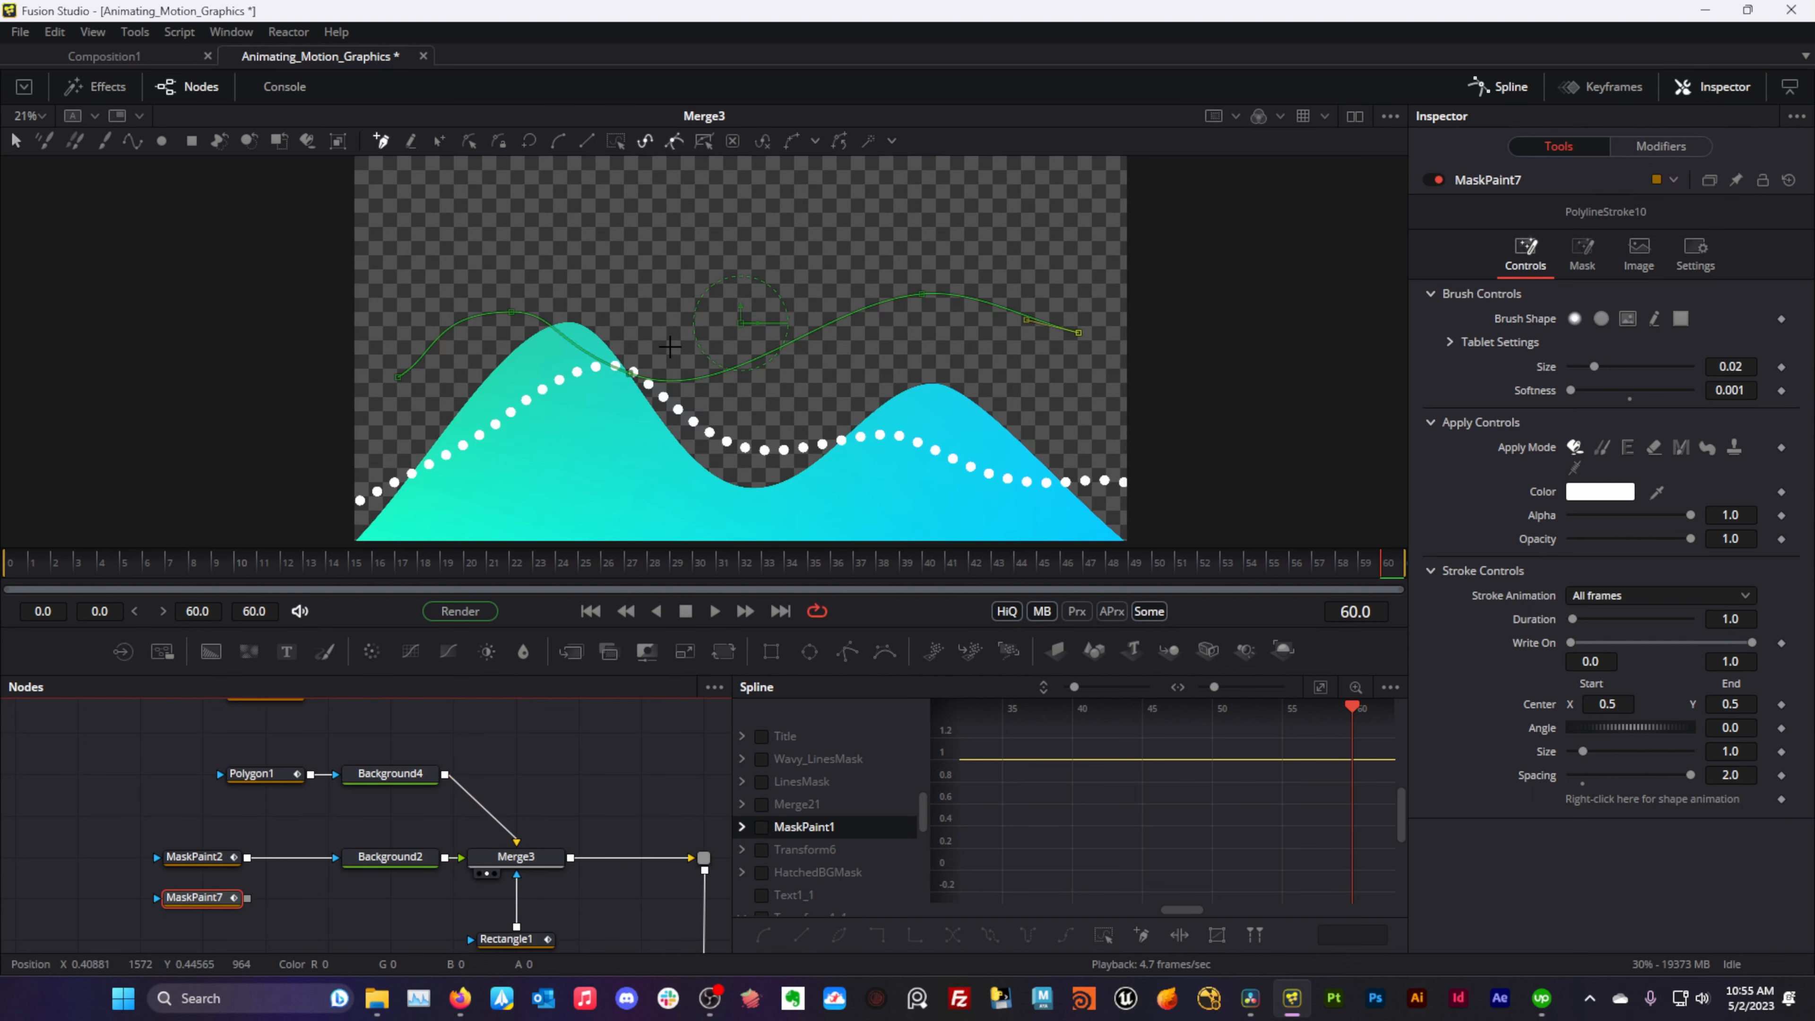
key("1")
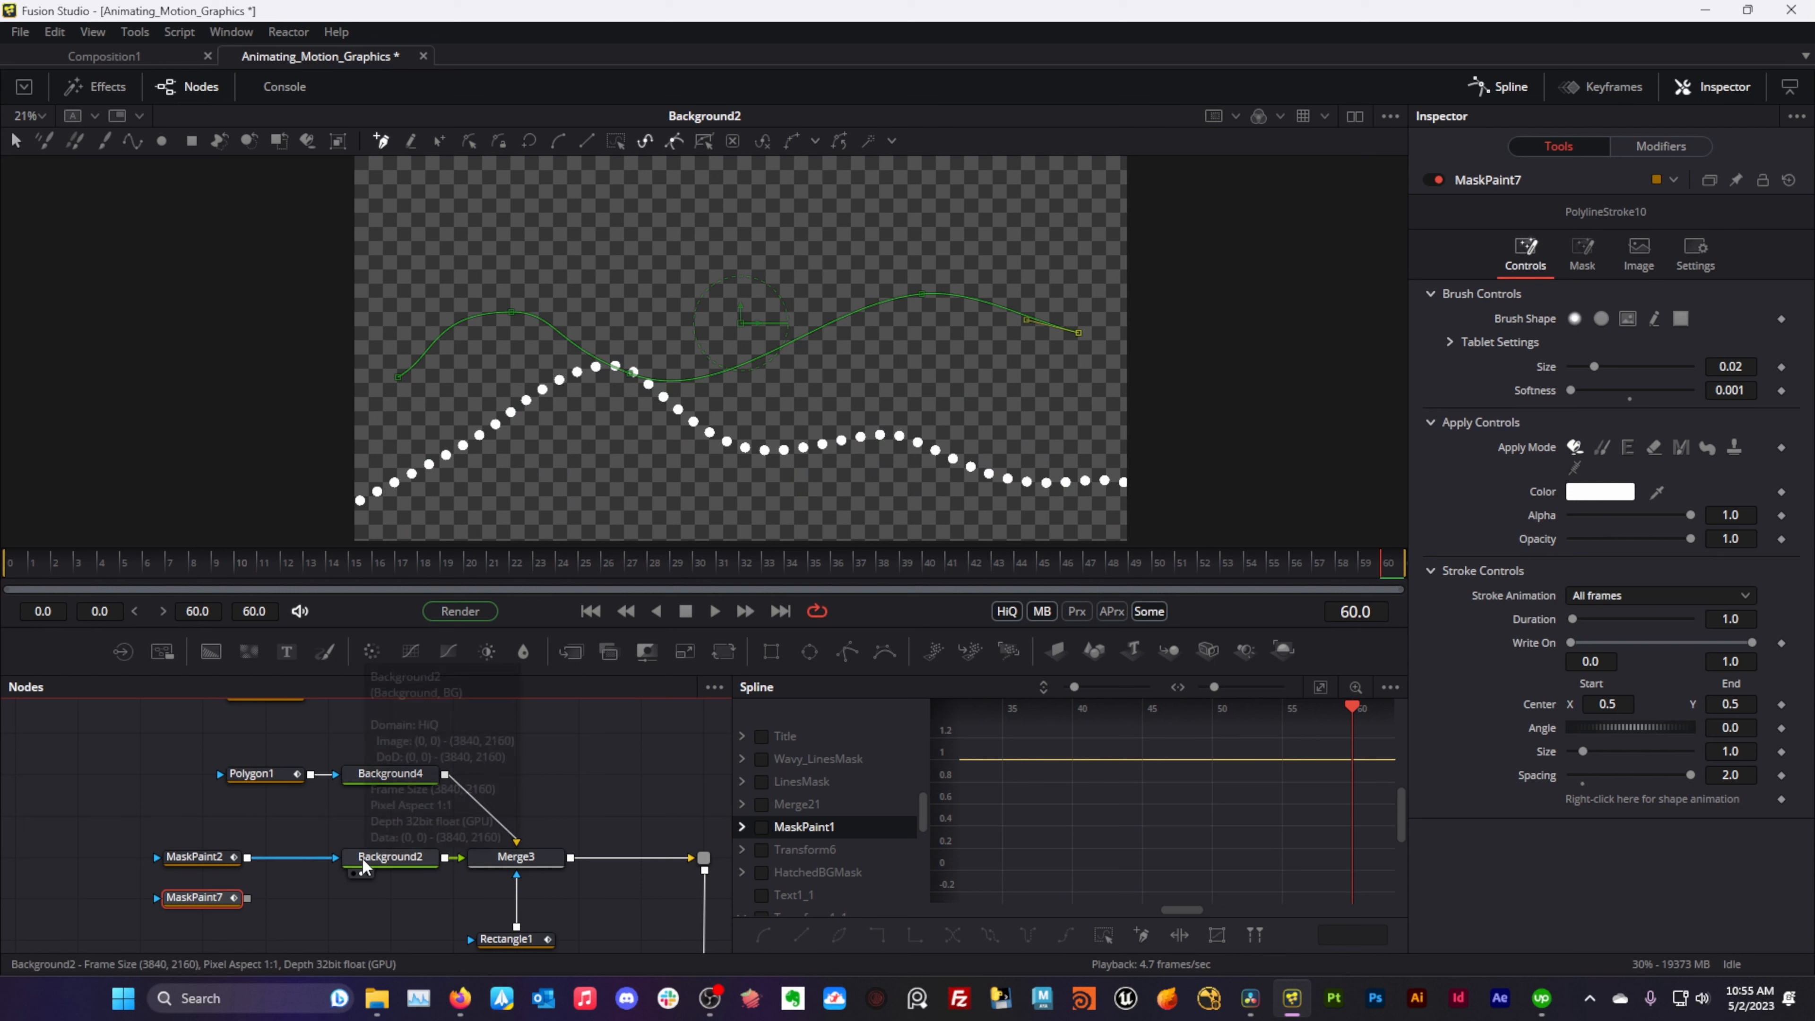
mouse_move(362, 858)
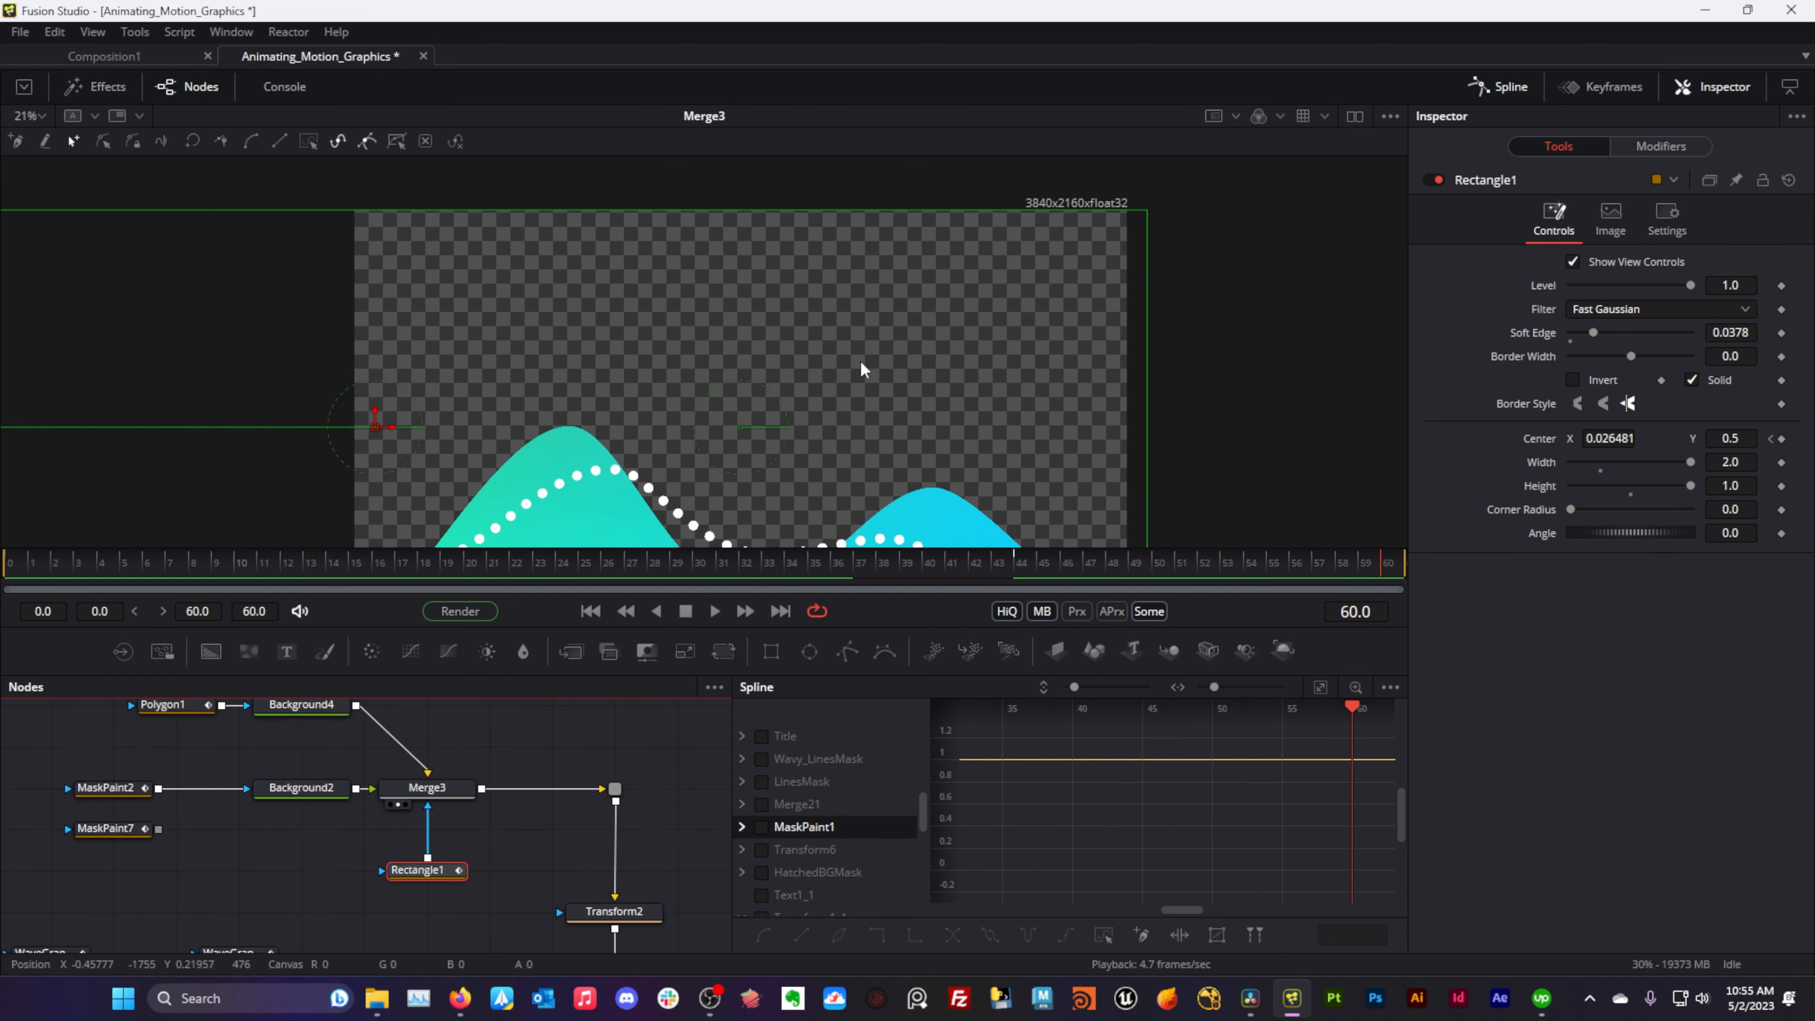
- Scrub back to frame 15 to examine Rectangle1's animated mask, and move its node closer beneath Merge3
scroll(862, 365, "down", 3)
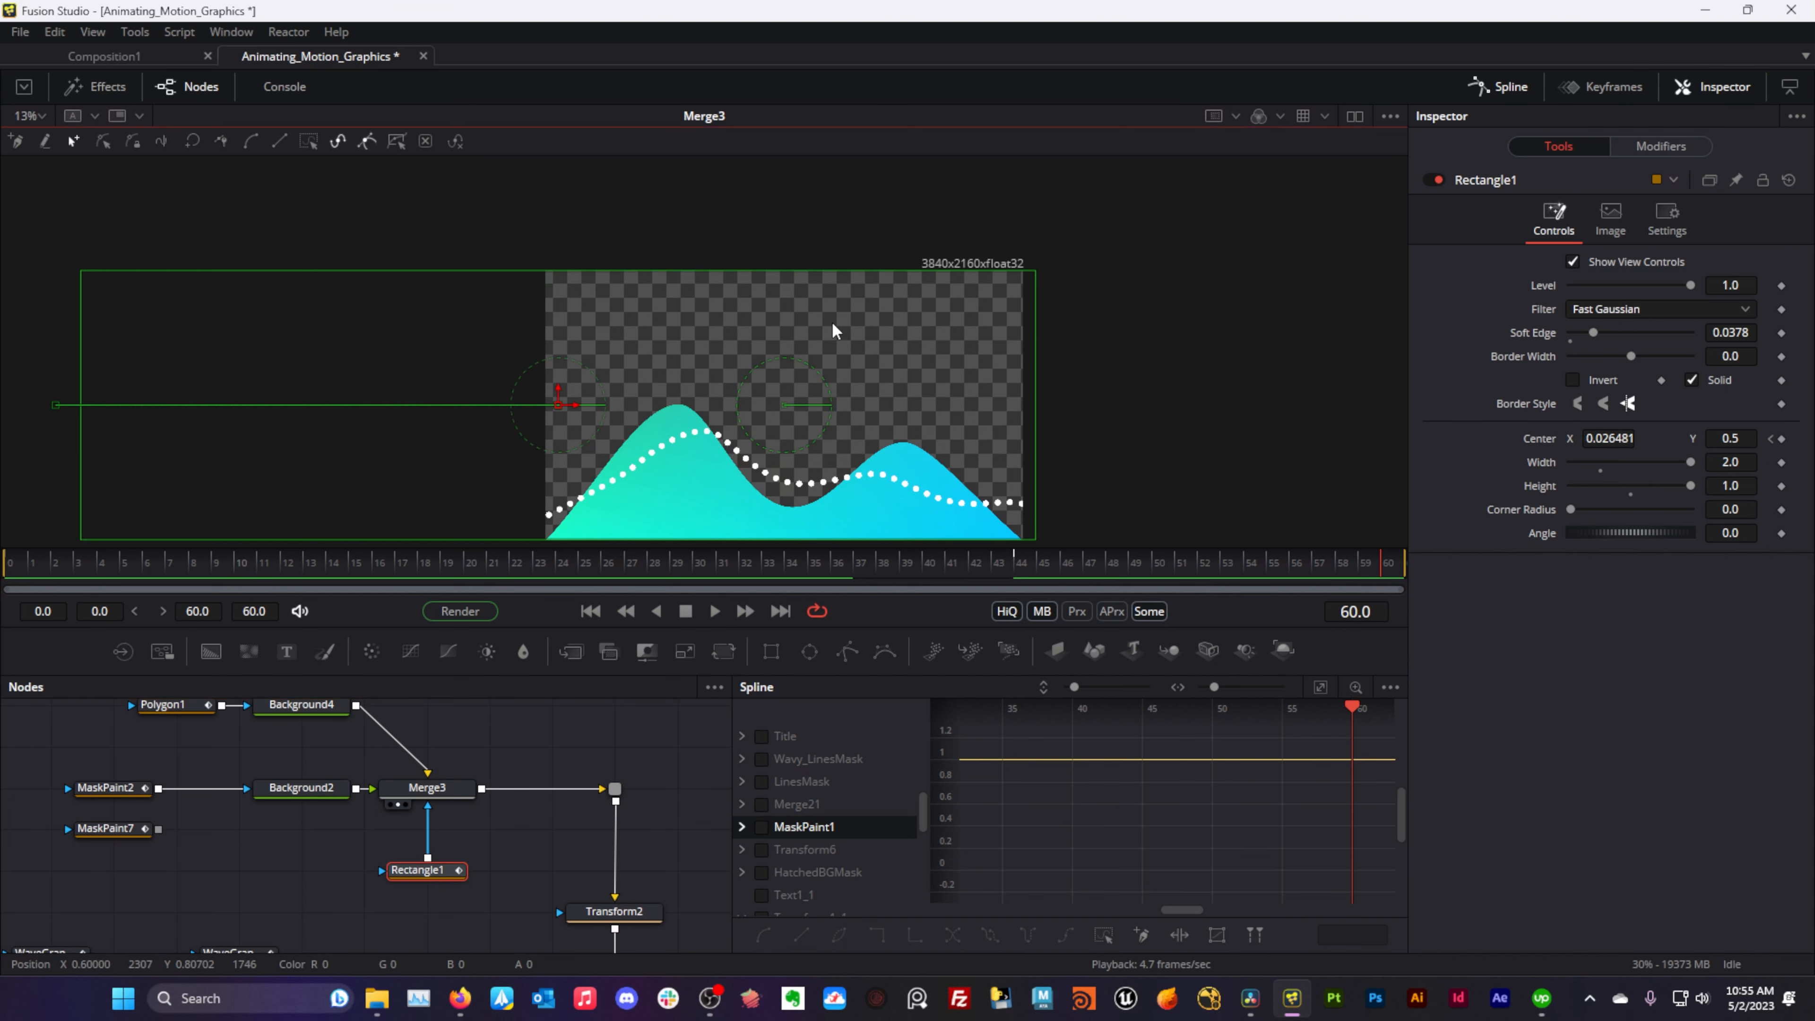
left_click_drag(831, 320, 823, 258)
left_click_drag(687, 571, 398, 596)
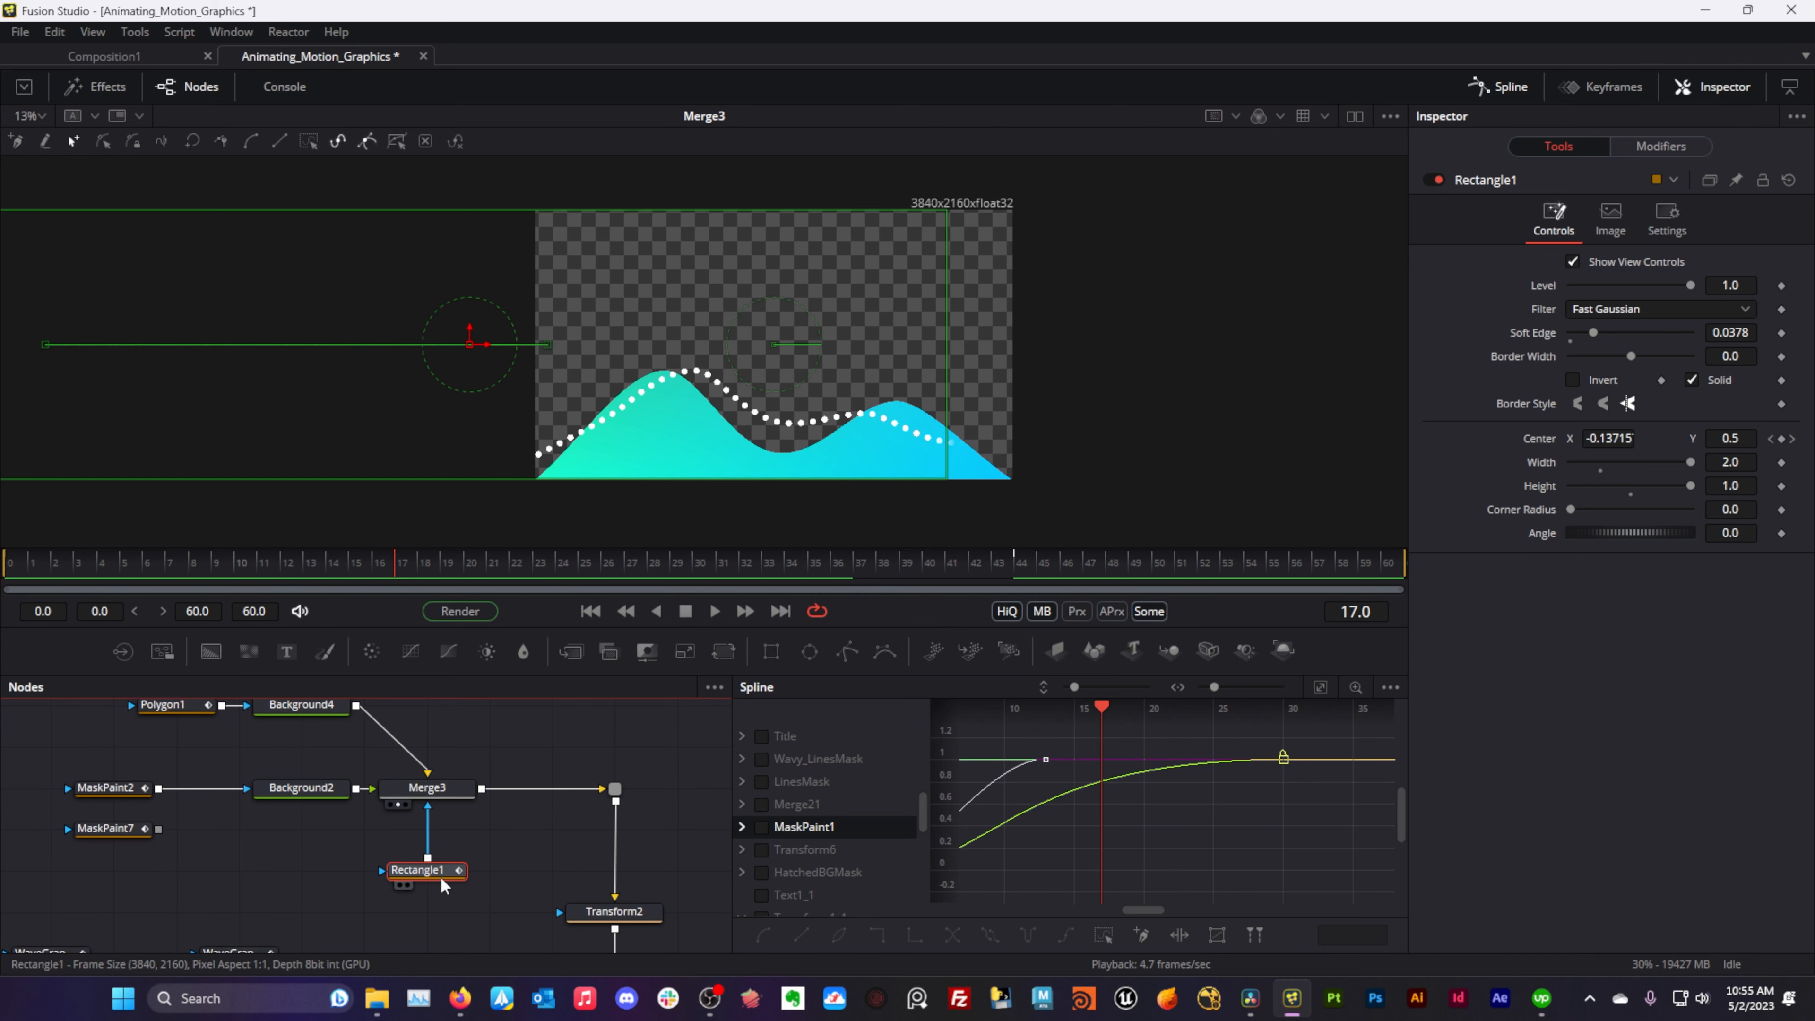
left_click_drag(394, 566, 348, 572)
left_click_drag(431, 876, 433, 846)
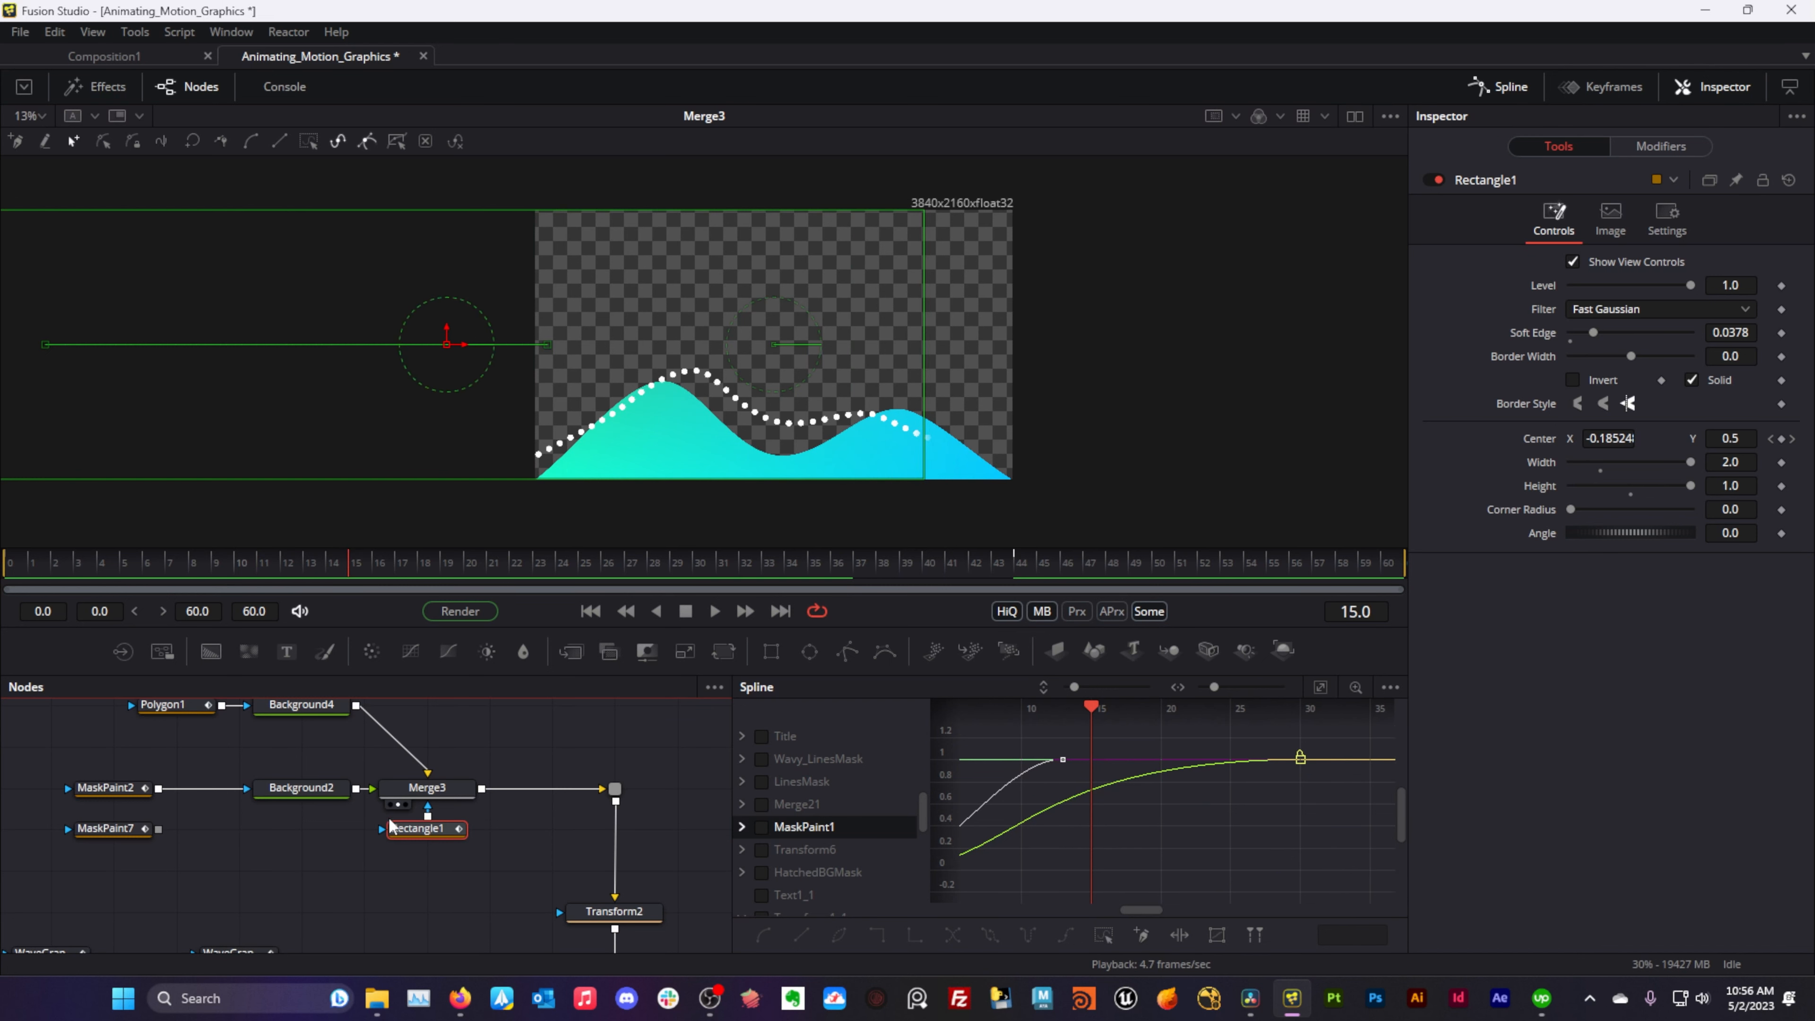
- Scrub between the early frames and frame 29 to examine how the dotted line is revealed along the wave
left_click_drag(416, 554, 307, 615)
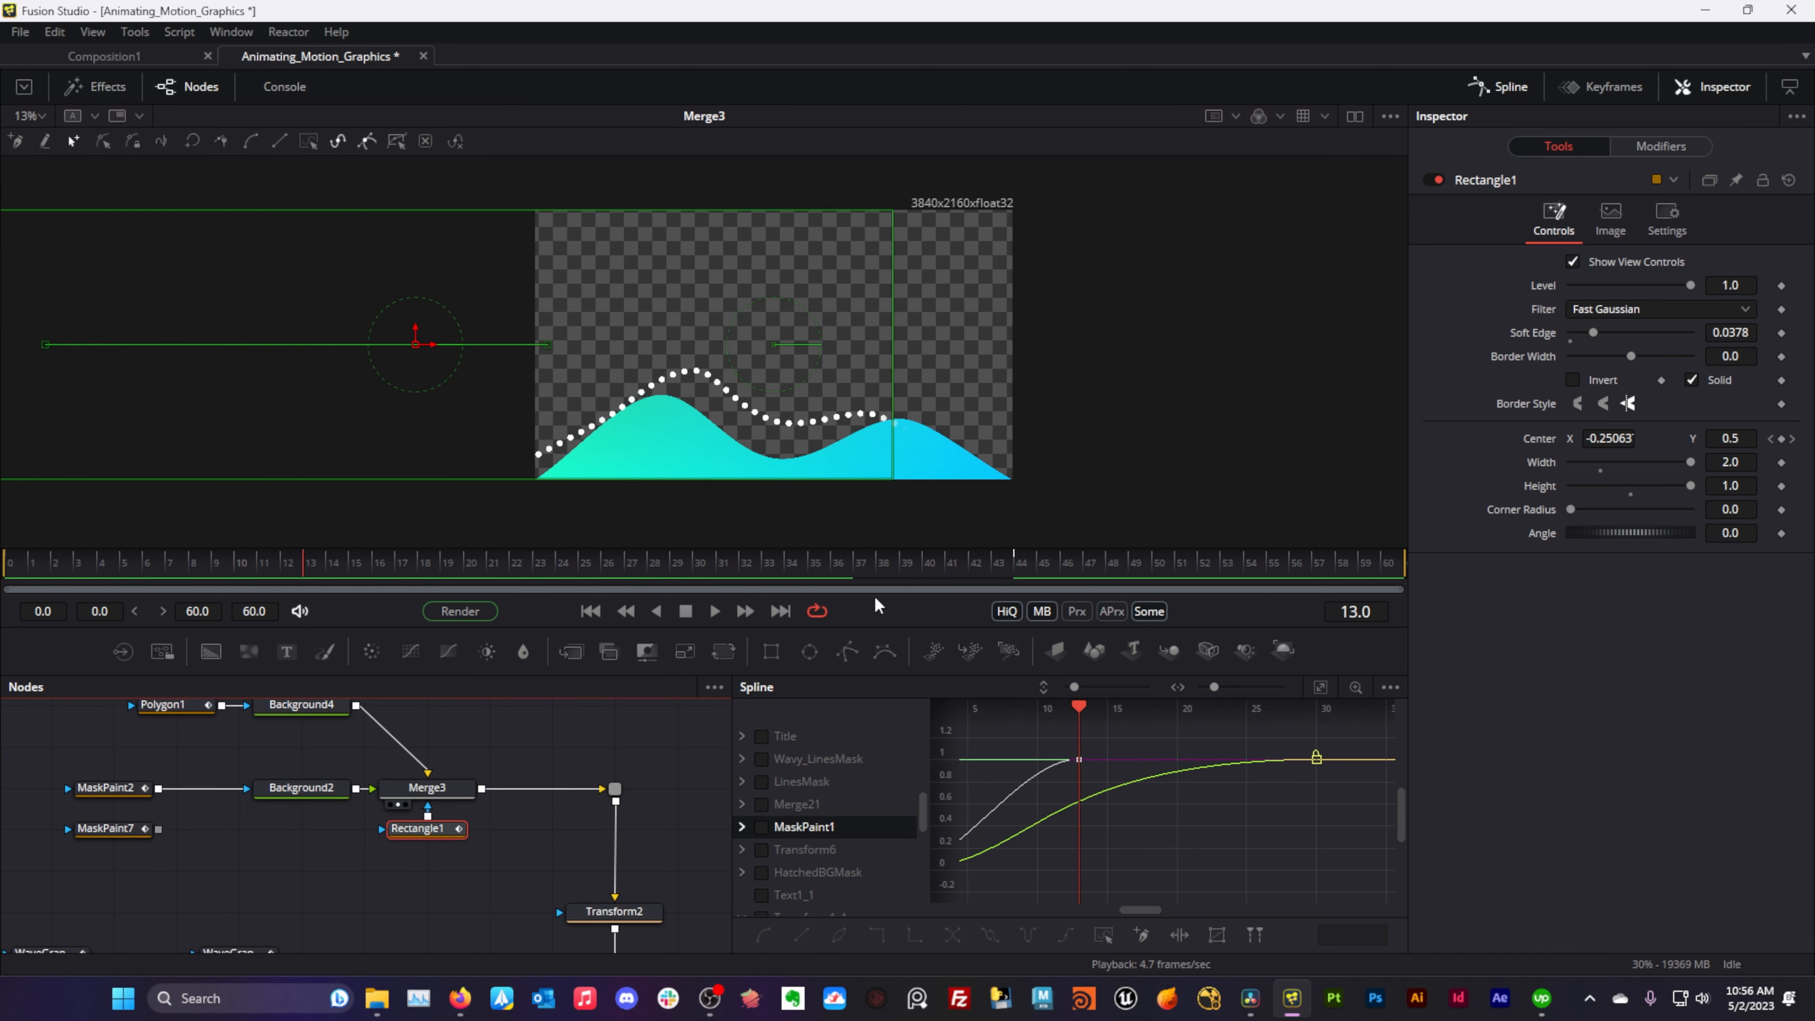
left_click(101, 576)
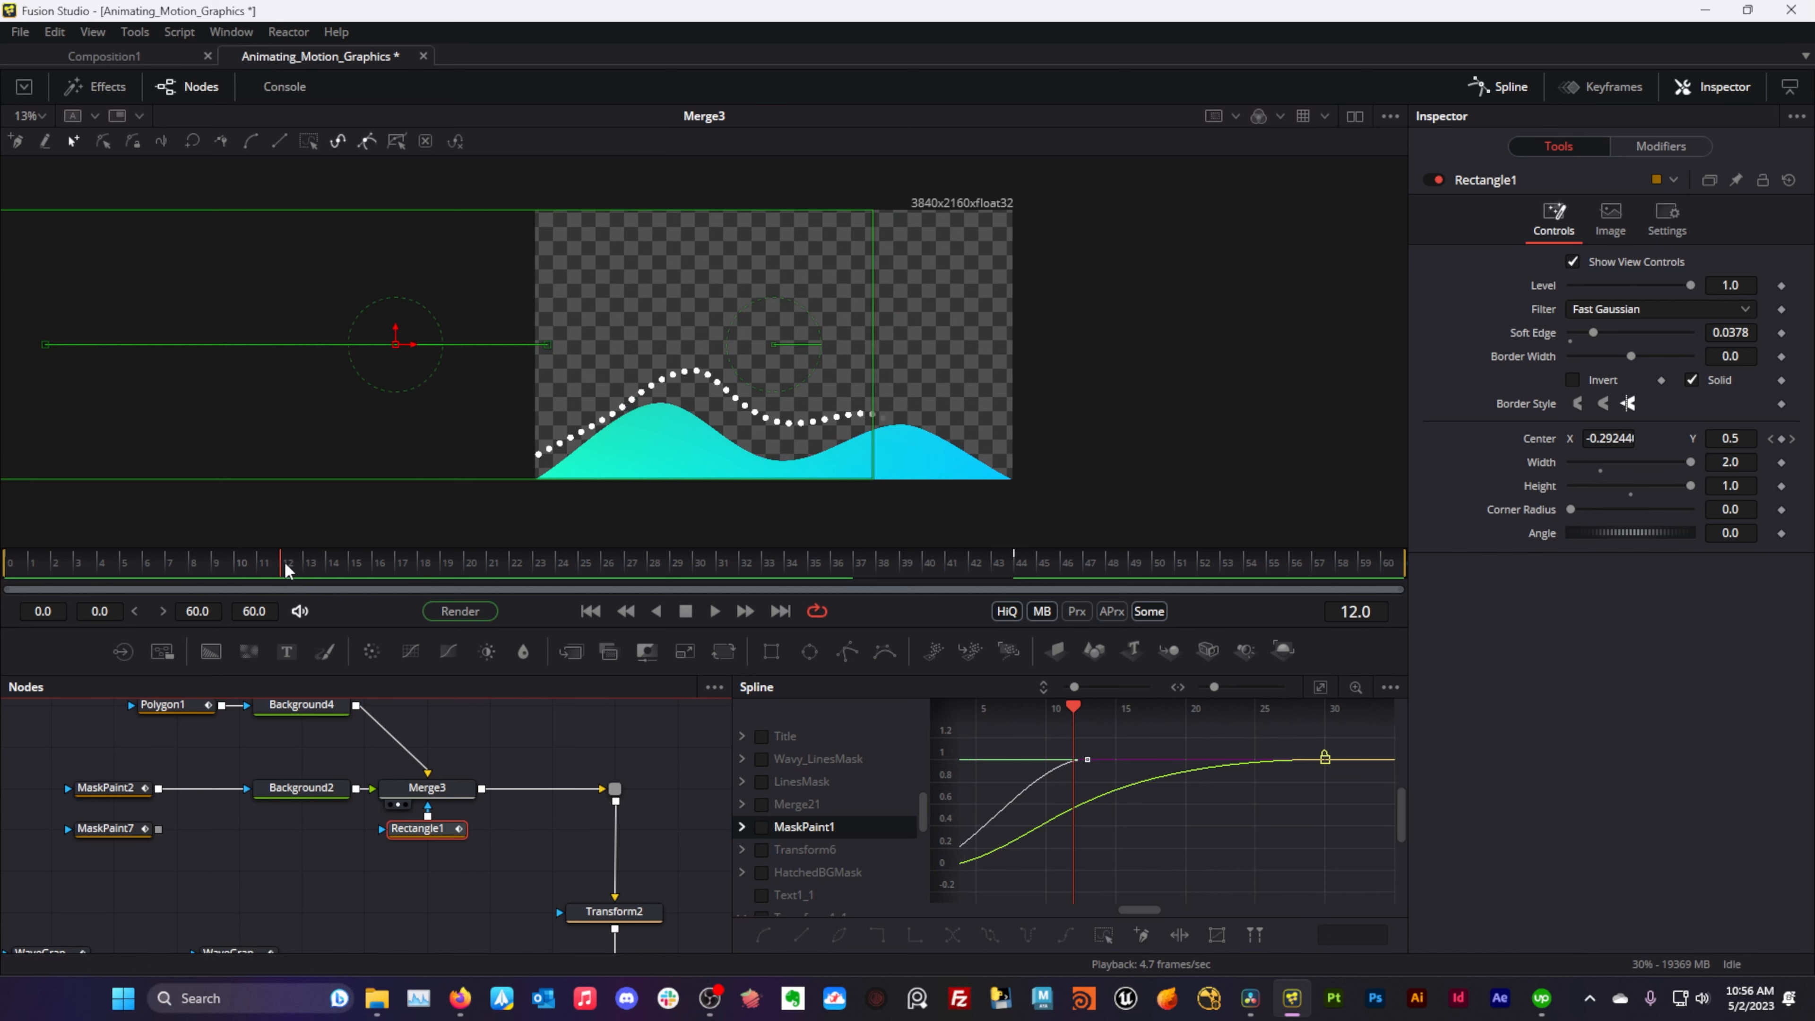
left_click_drag(100, 575, 680, 564)
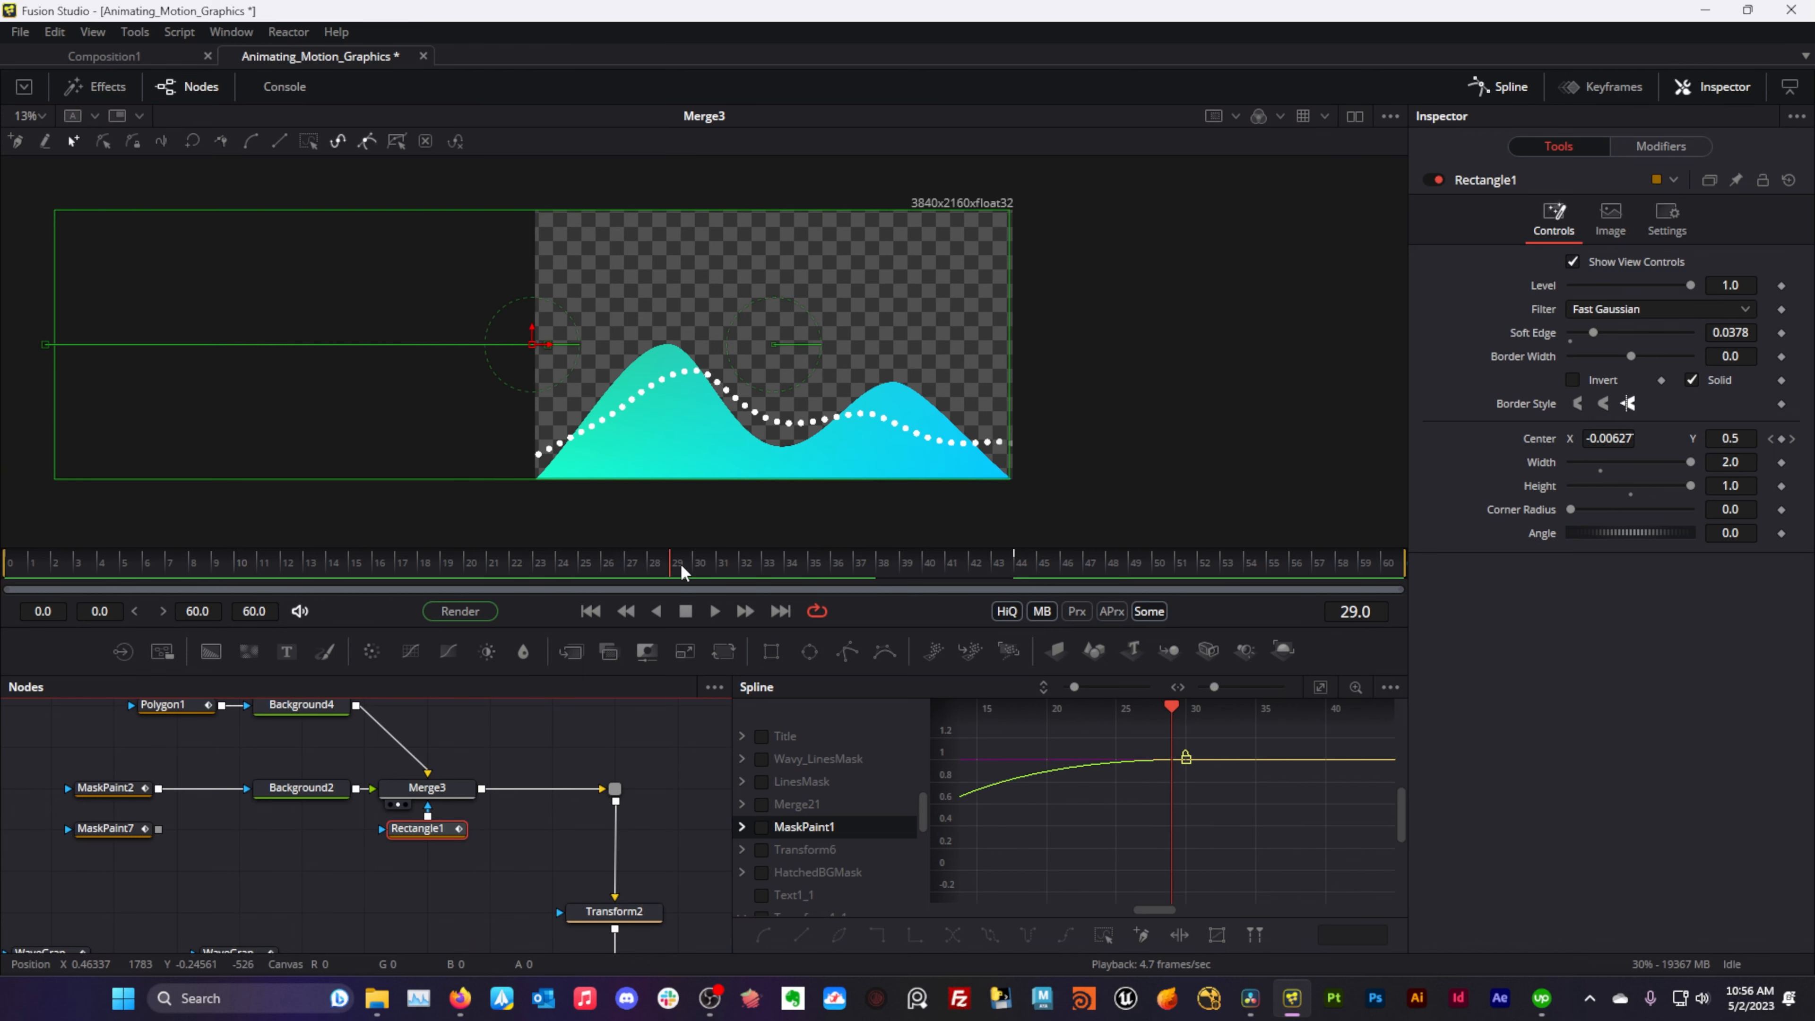
- Try inserting and repositioning four extra pipe routers along the connection from Merge3 to Transform2
left_click_drag(604, 763, 543, 762)
left_click(555, 787)
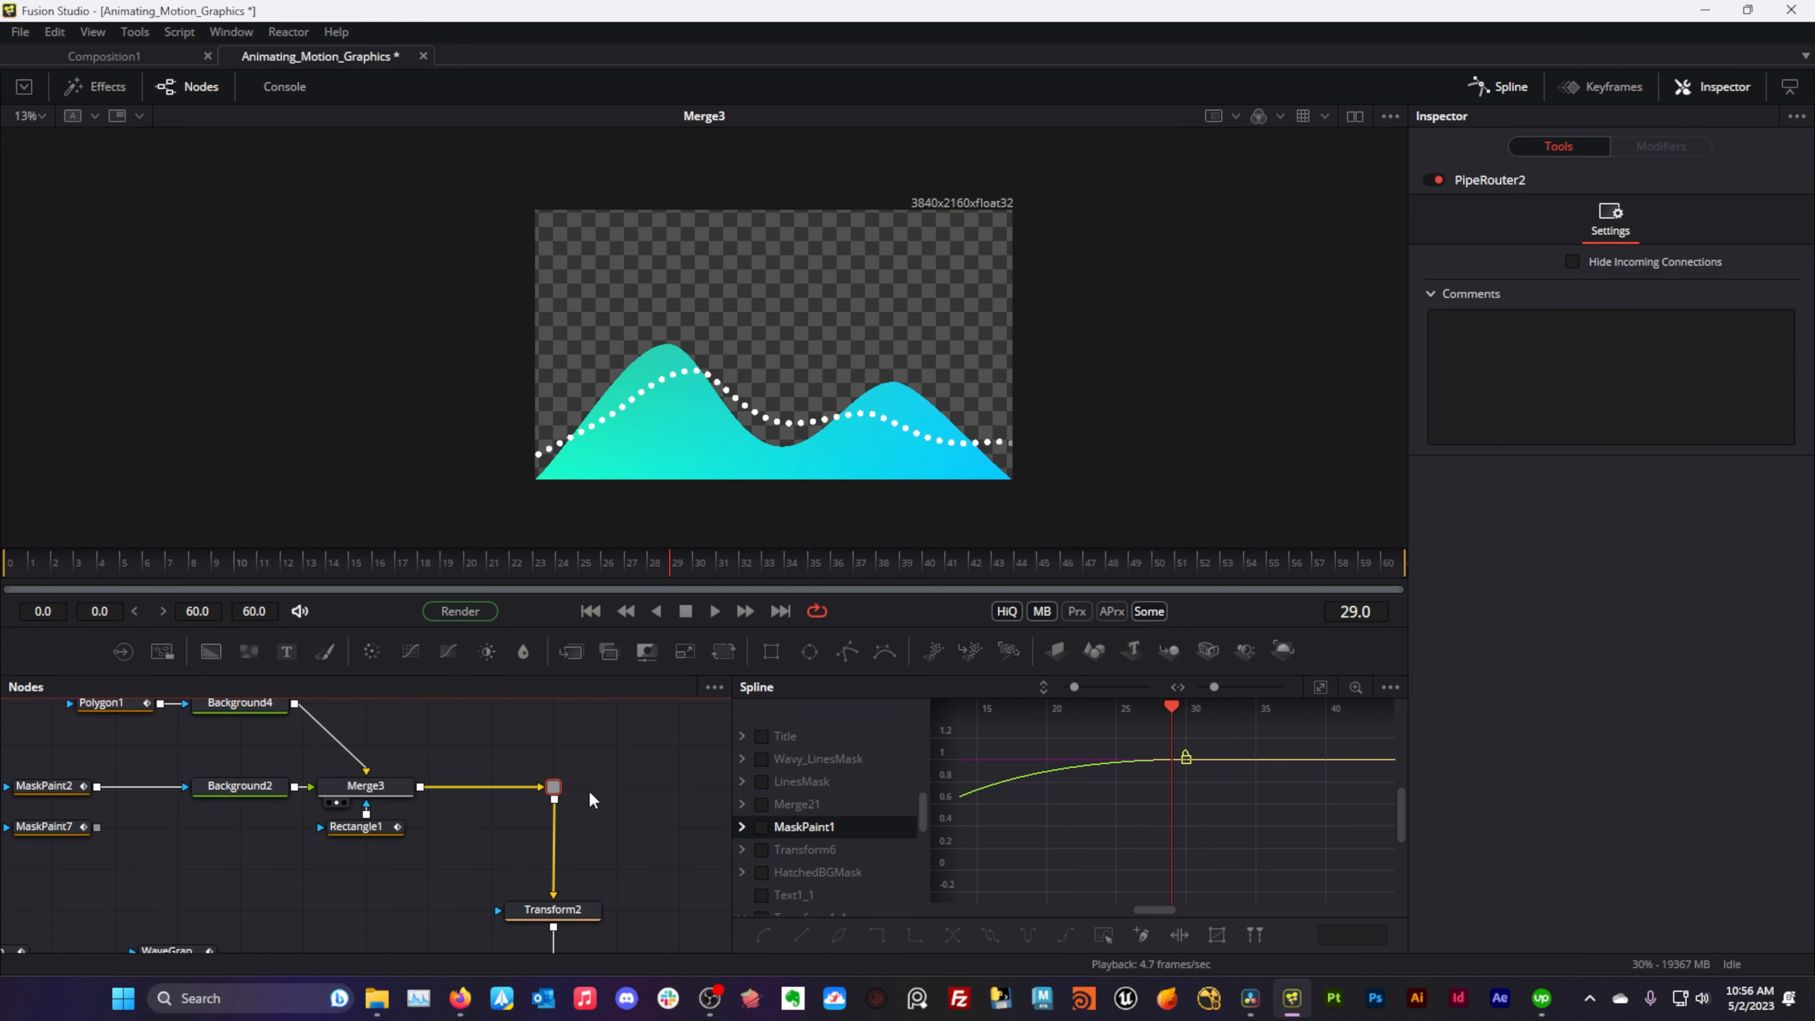
scroll(611, 801, "down", 1)
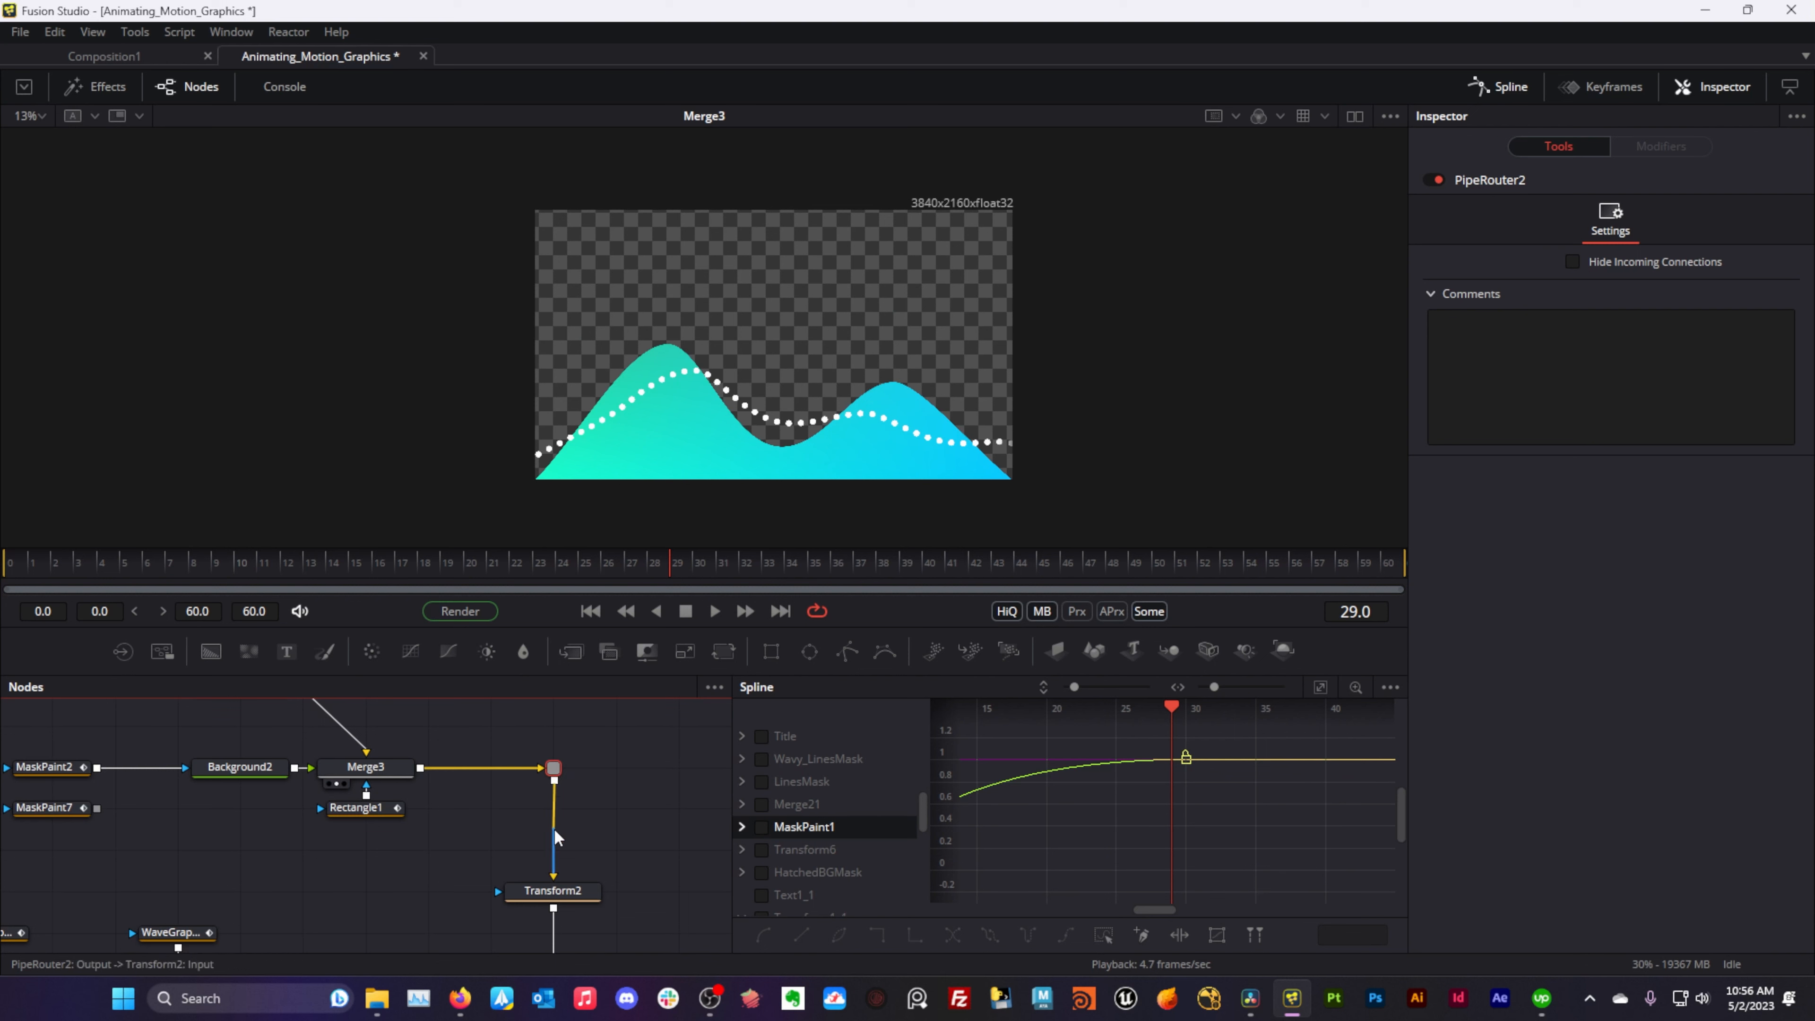
left_click(586, 828, "alt")
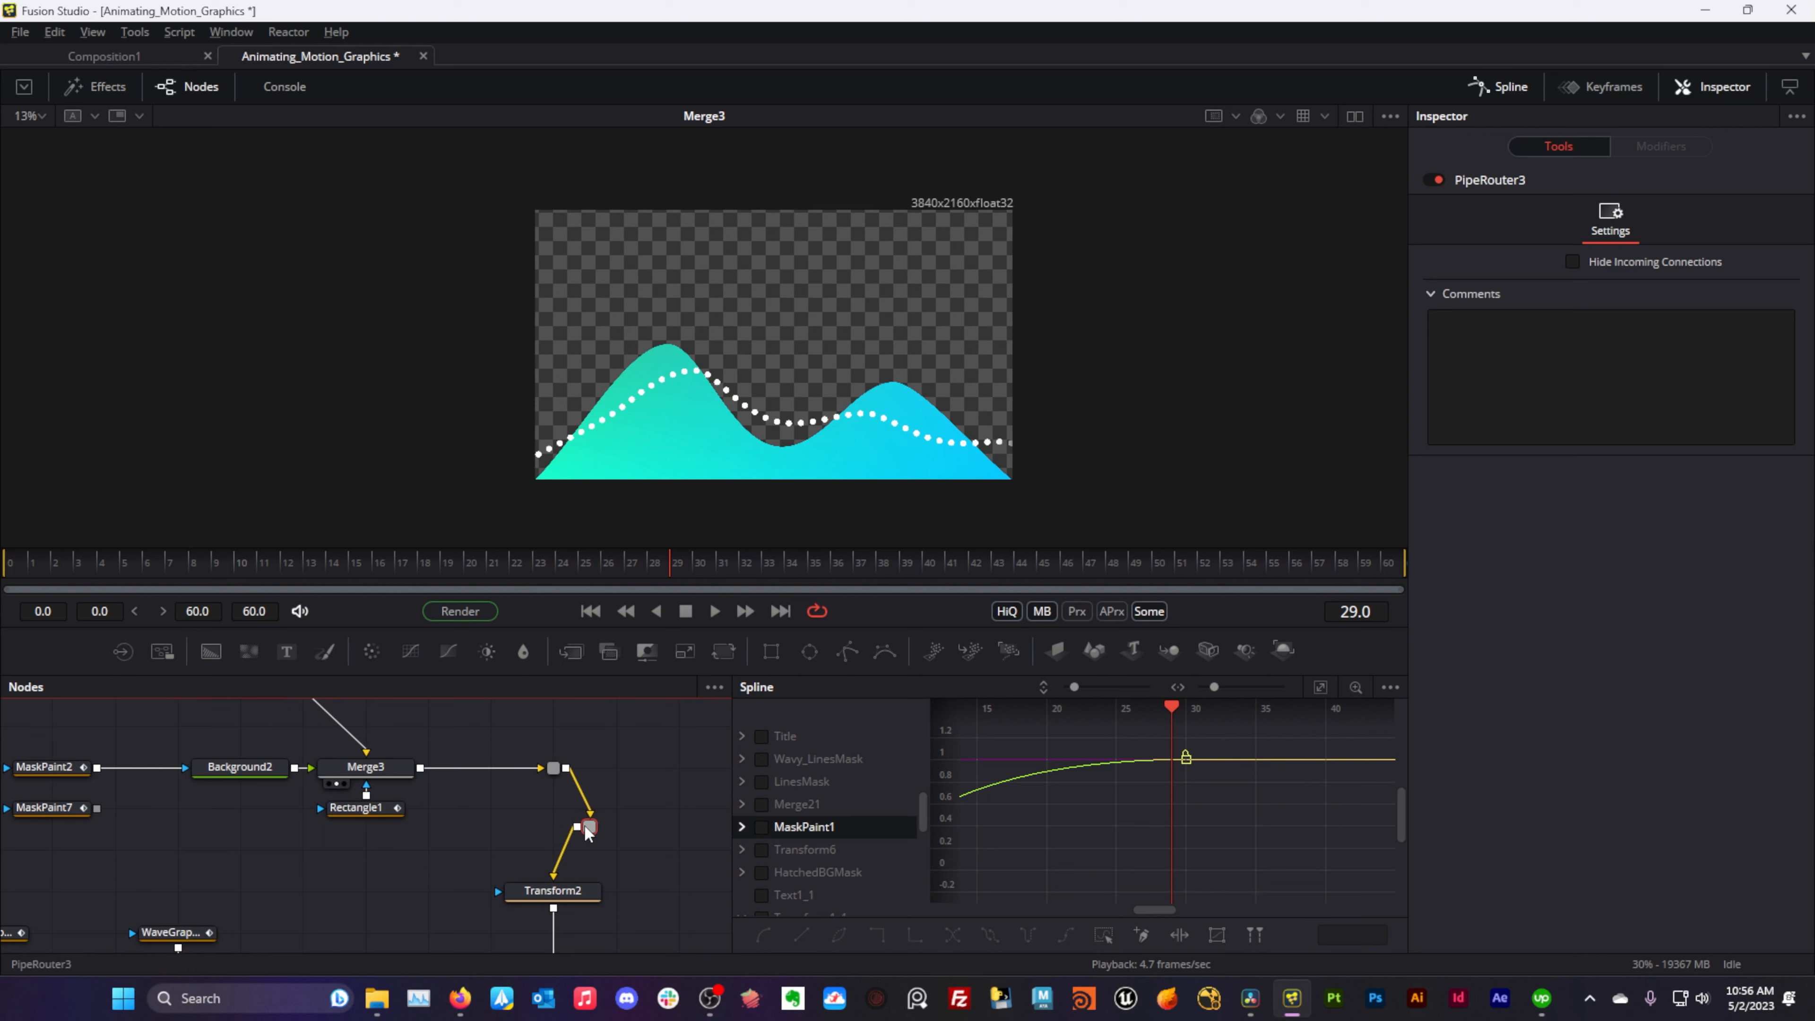
left_click_drag(588, 833, 684, 875)
left_click(632, 862, "alt")
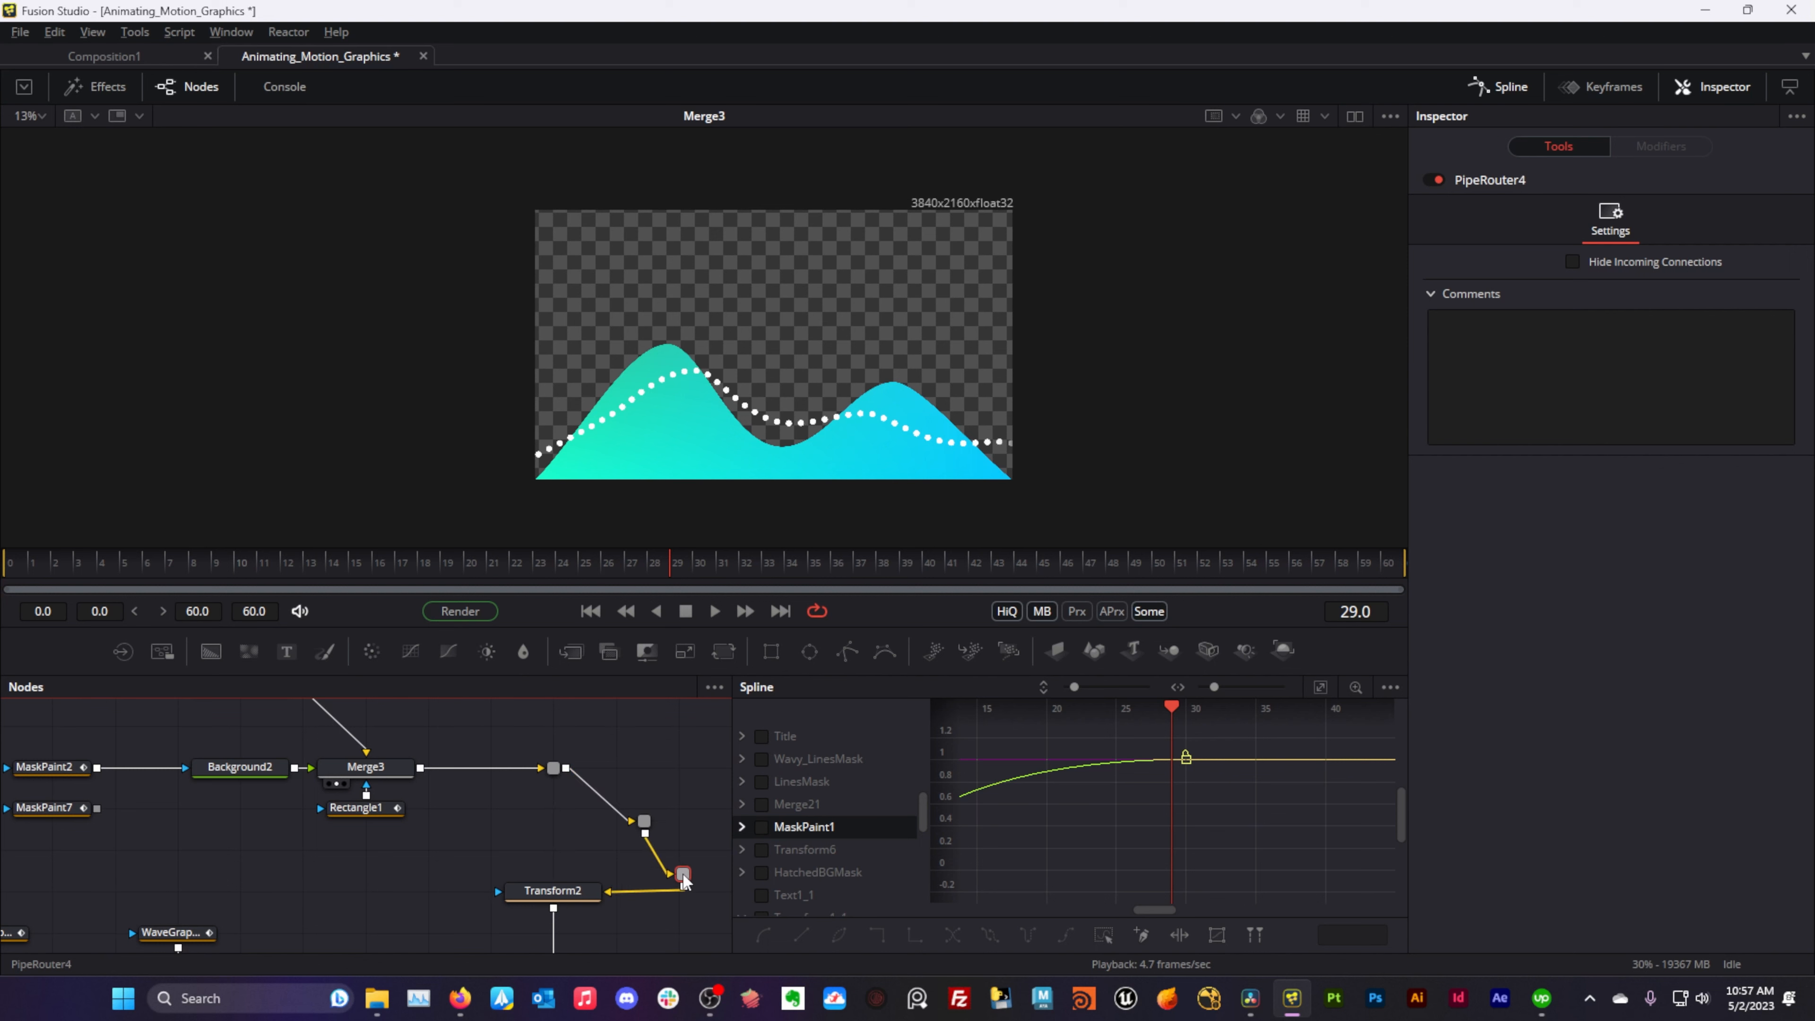
left_click(599, 795, "alt")
left_click_drag(599, 794, 656, 758)
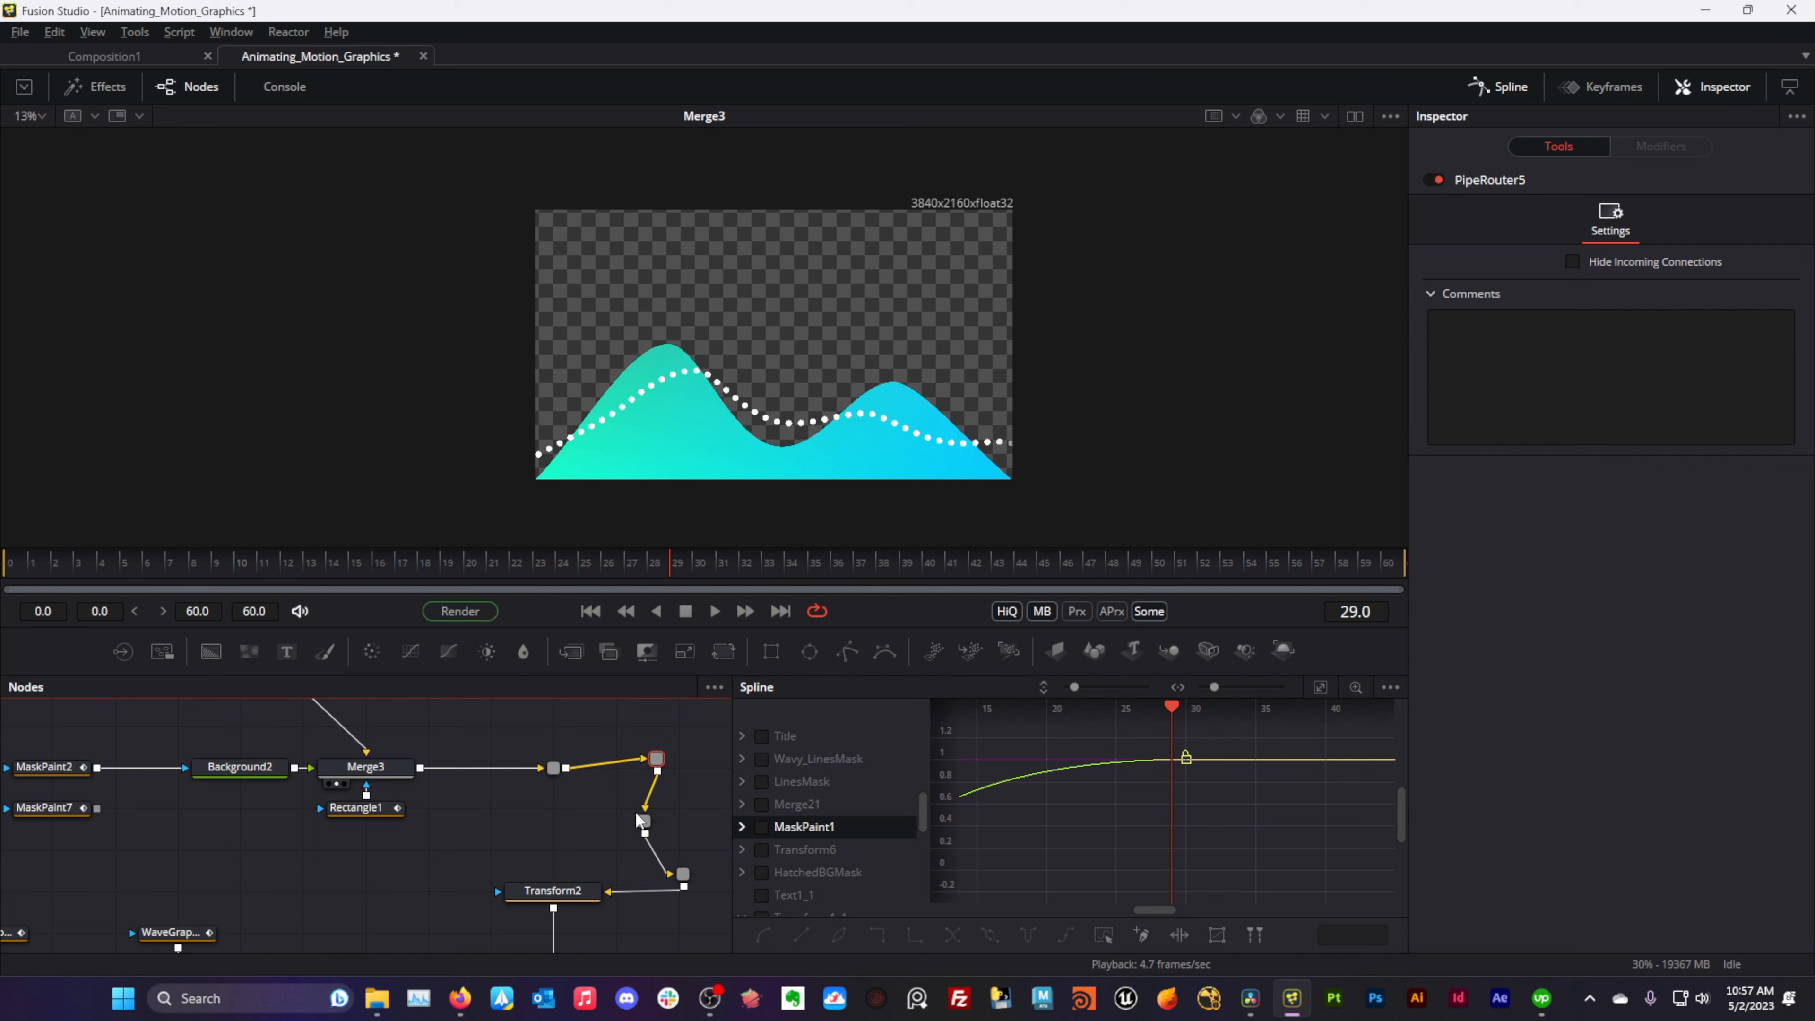
left_click(482, 768, "alt")
left_click_drag(482, 769, 494, 730)
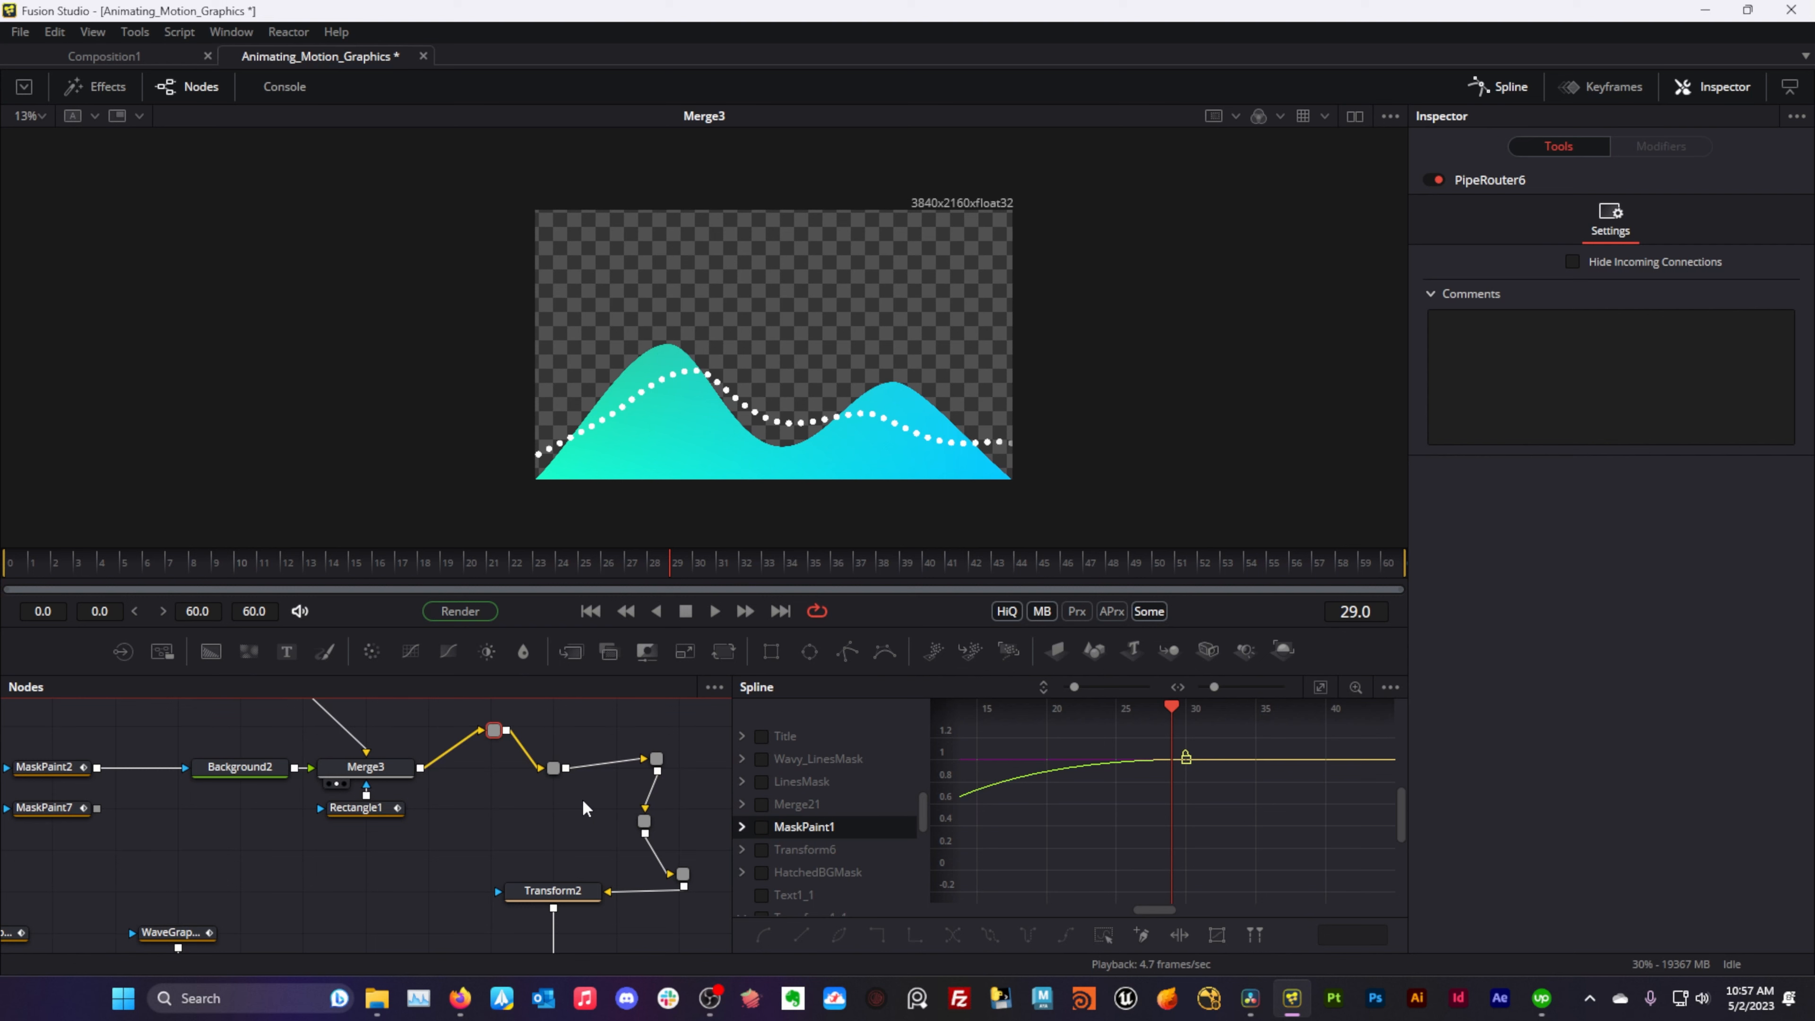
- Undo all the extra pipe routers added between Merge3 and Transform2
key("ctrl+z")
key("ctrl+z")
key("ctrl+z")
key("ctrl+z")
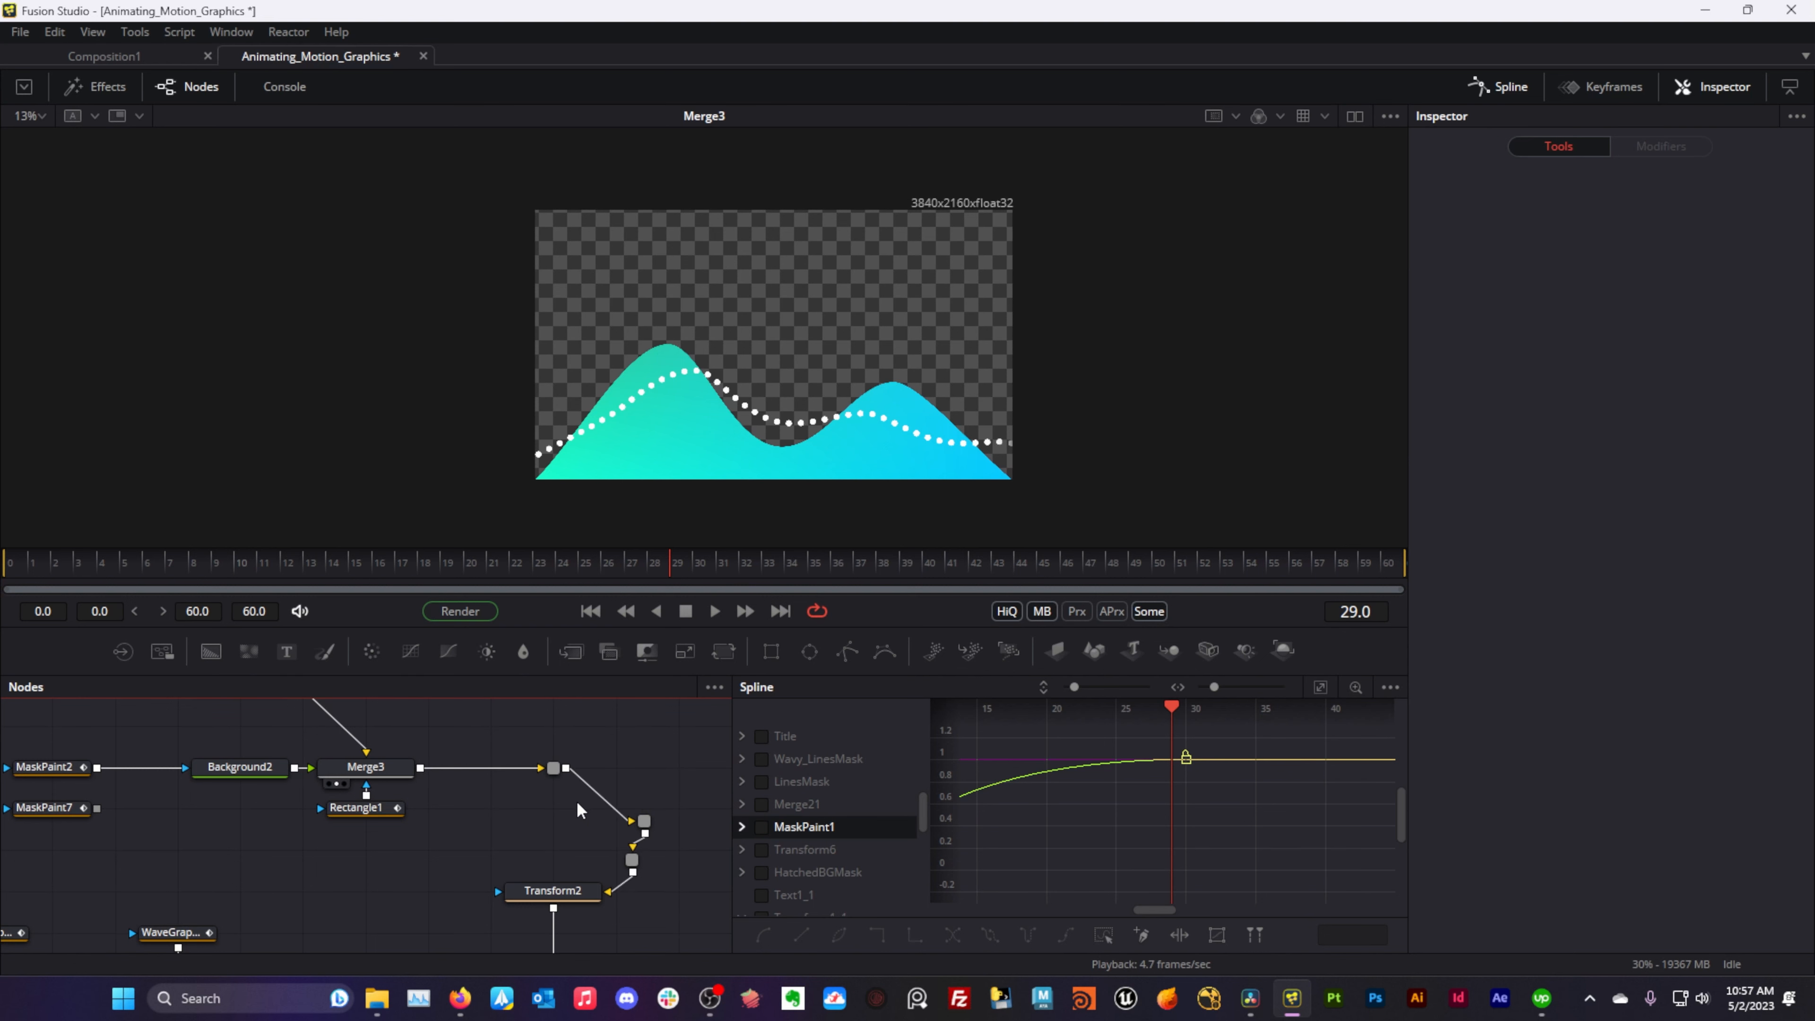
key("ctrl+z")
key("ctrl+z")
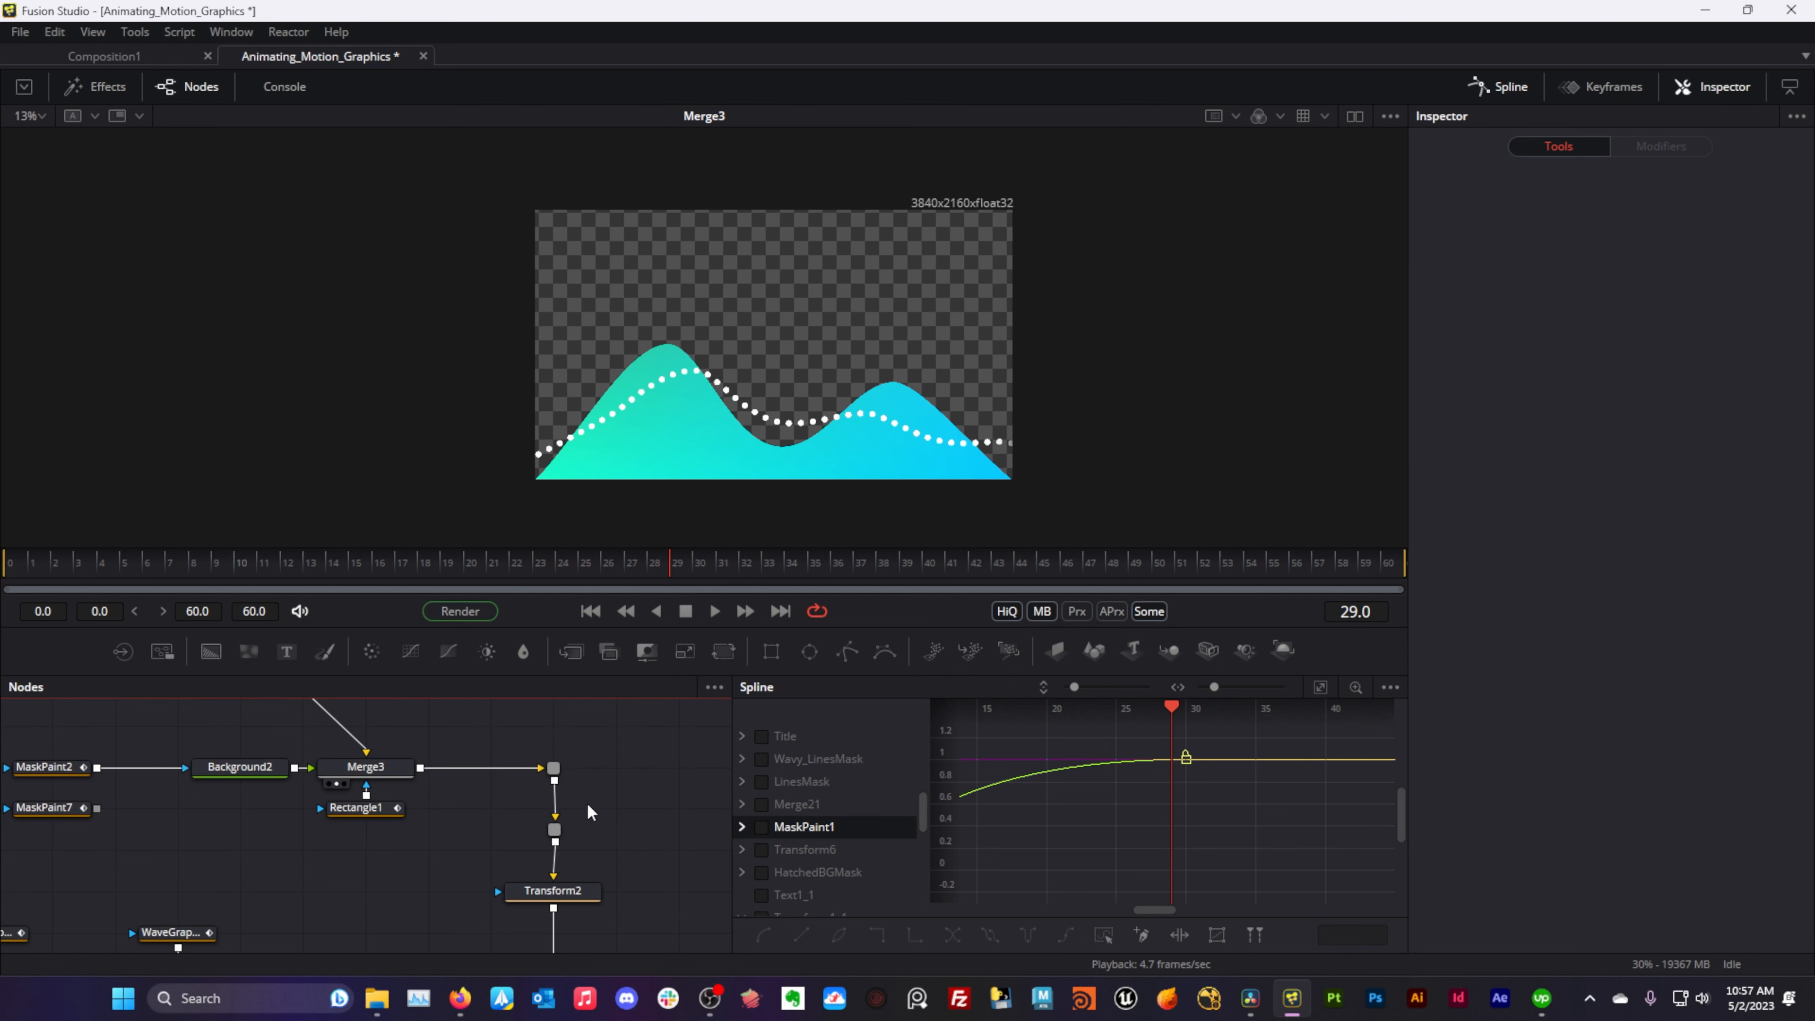
key("ctrl+z")
- View Transform2's wave graph, and the XLine, WaveGraphLine1 and WaveGraphLine1_1 masks in turn
scroll(571, 822, "down", 2)
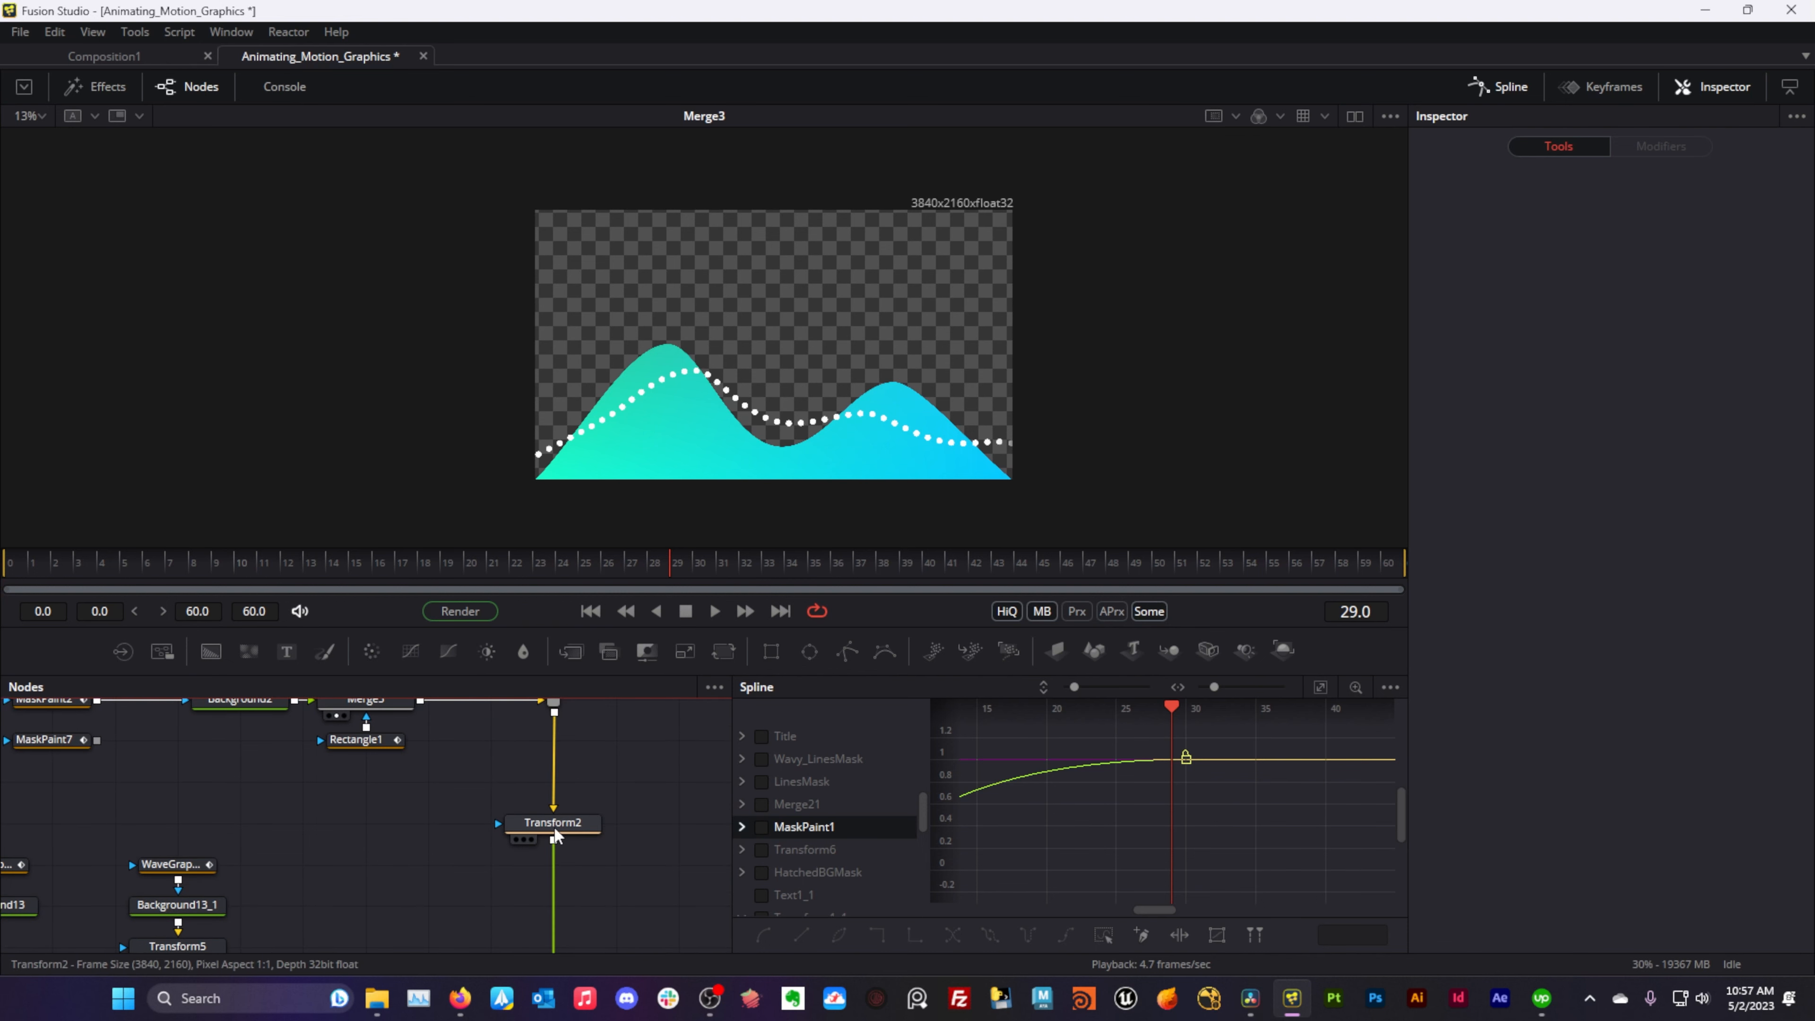
left_click_drag(555, 829, 624, 443)
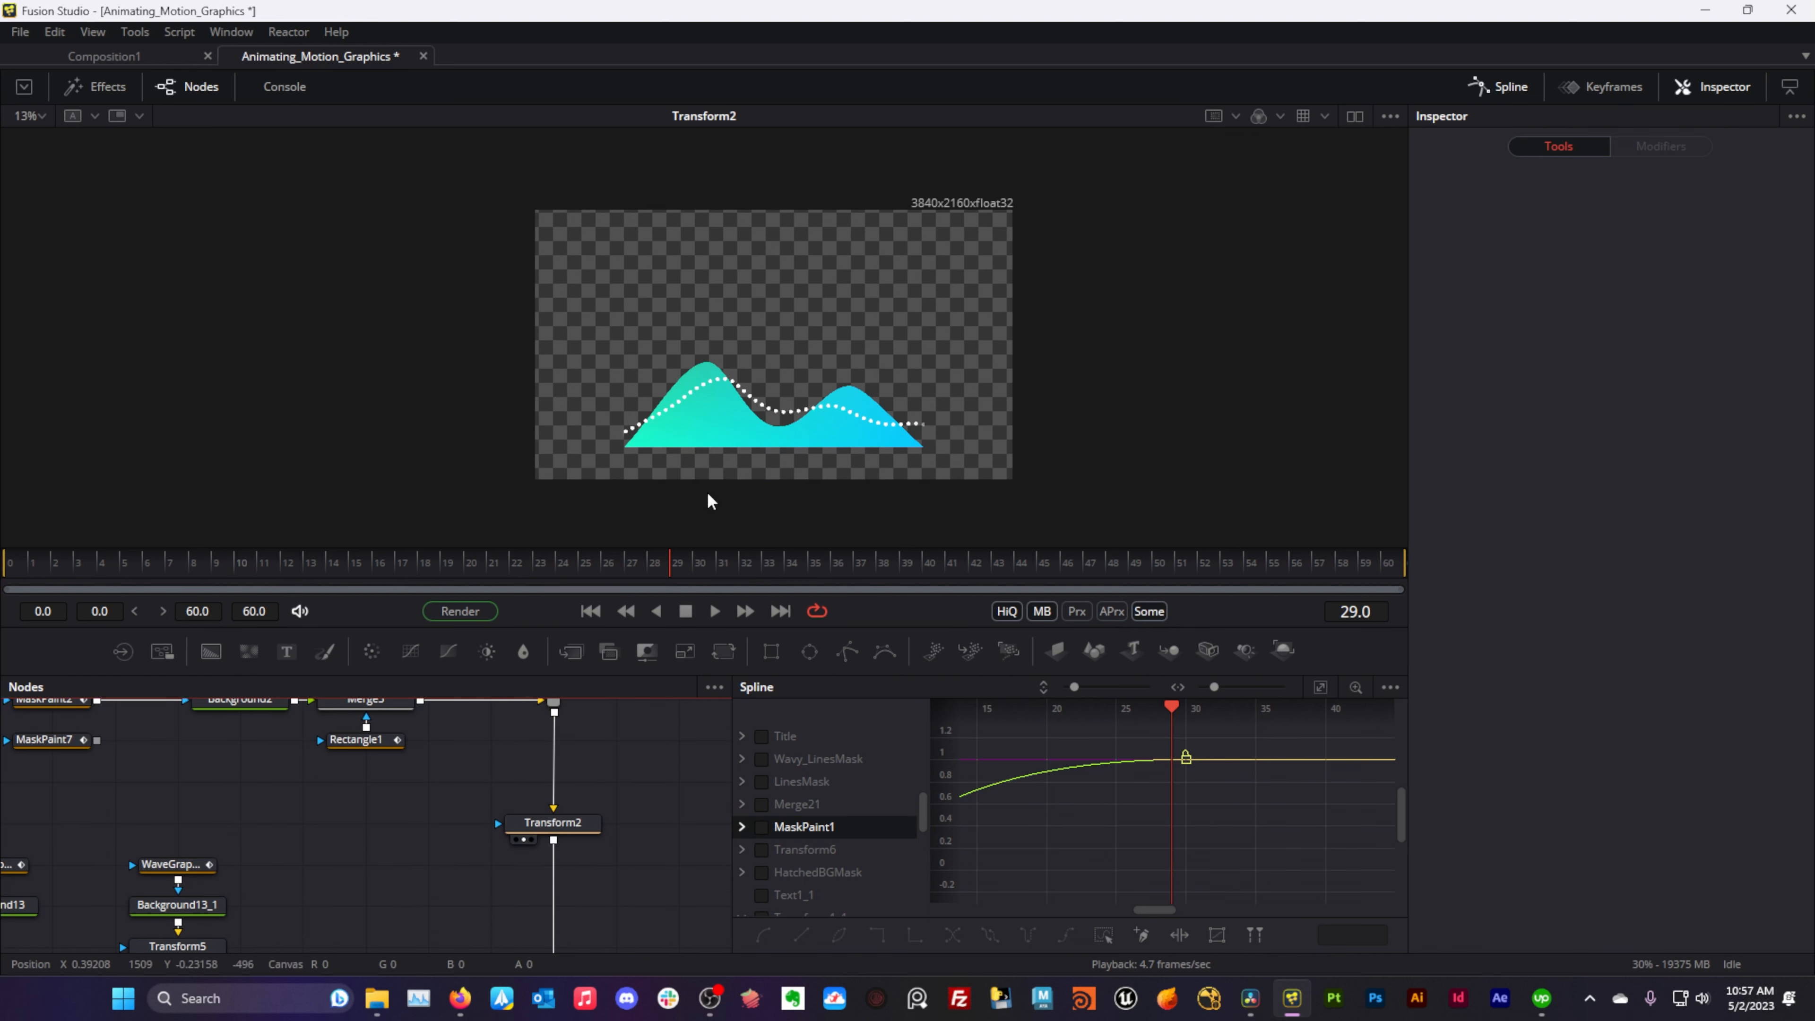
left_click_drag(396, 905, 572, 819)
scroll(532, 860, "down", 5)
scroll(425, 869, "up", 5)
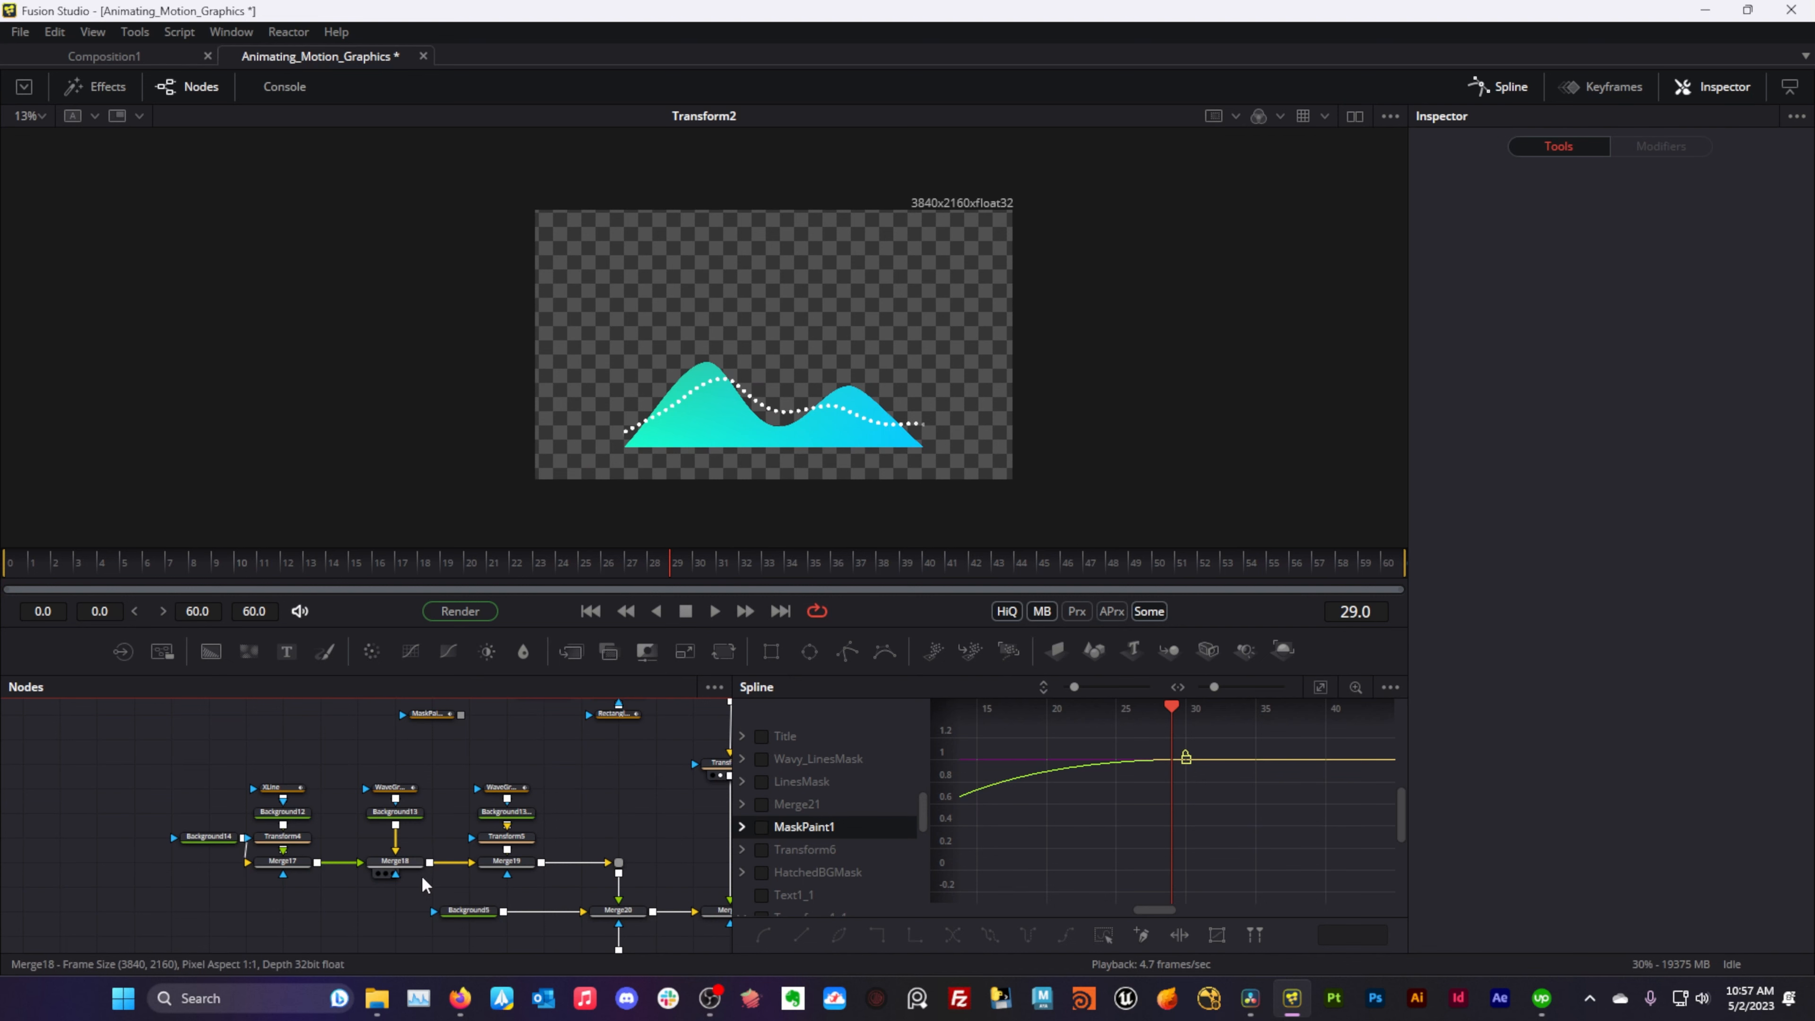
scroll(422, 878, "down", 1)
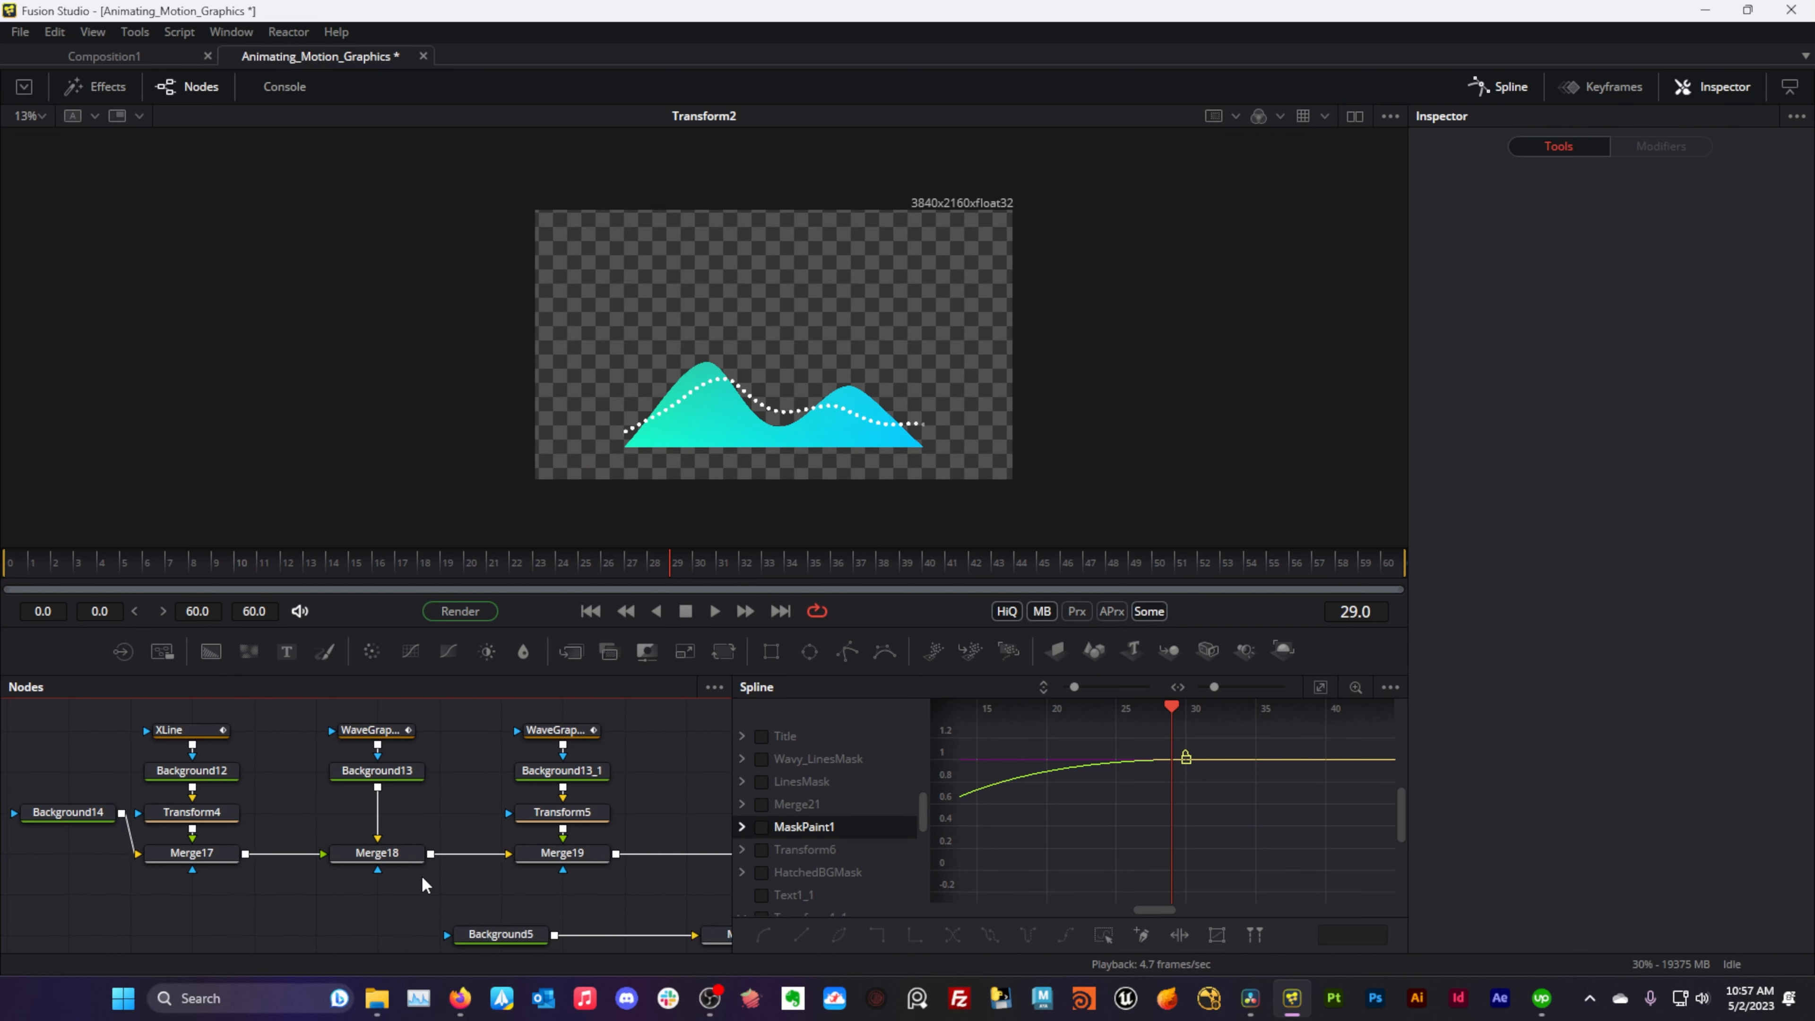
left_click_drag(193, 731, 602, 429)
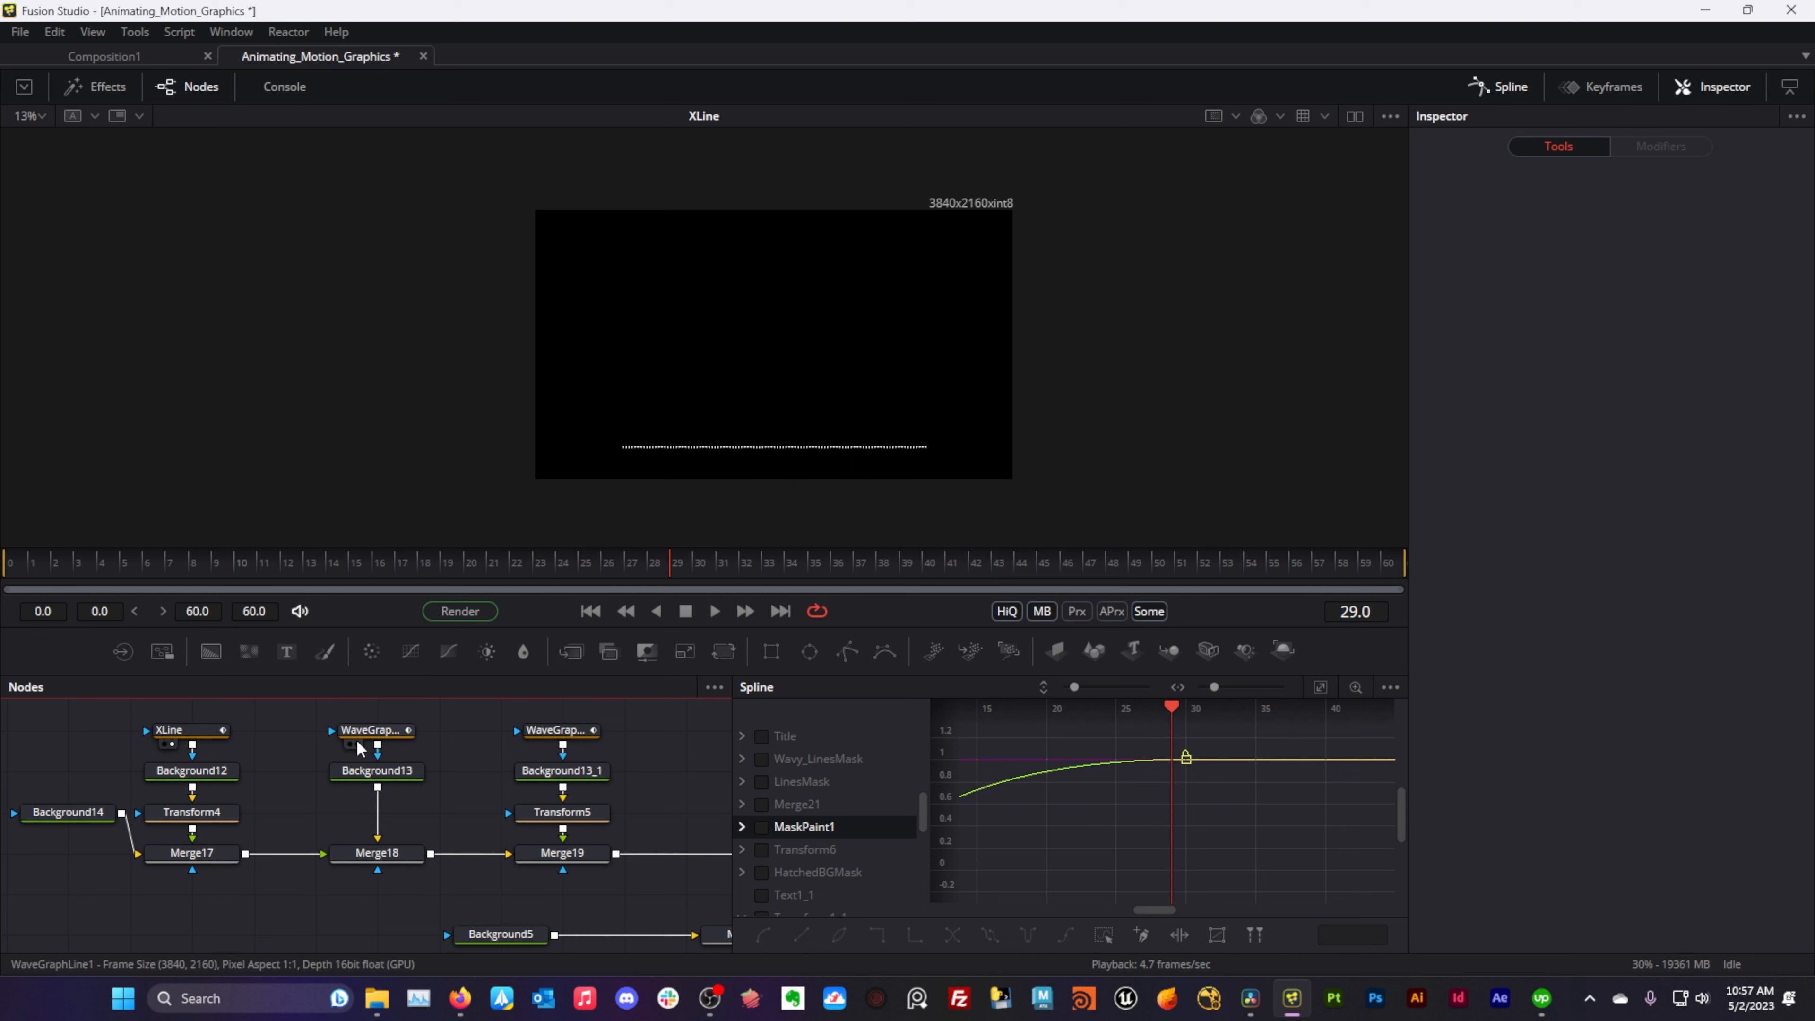
left_click_drag(359, 742, 607, 486)
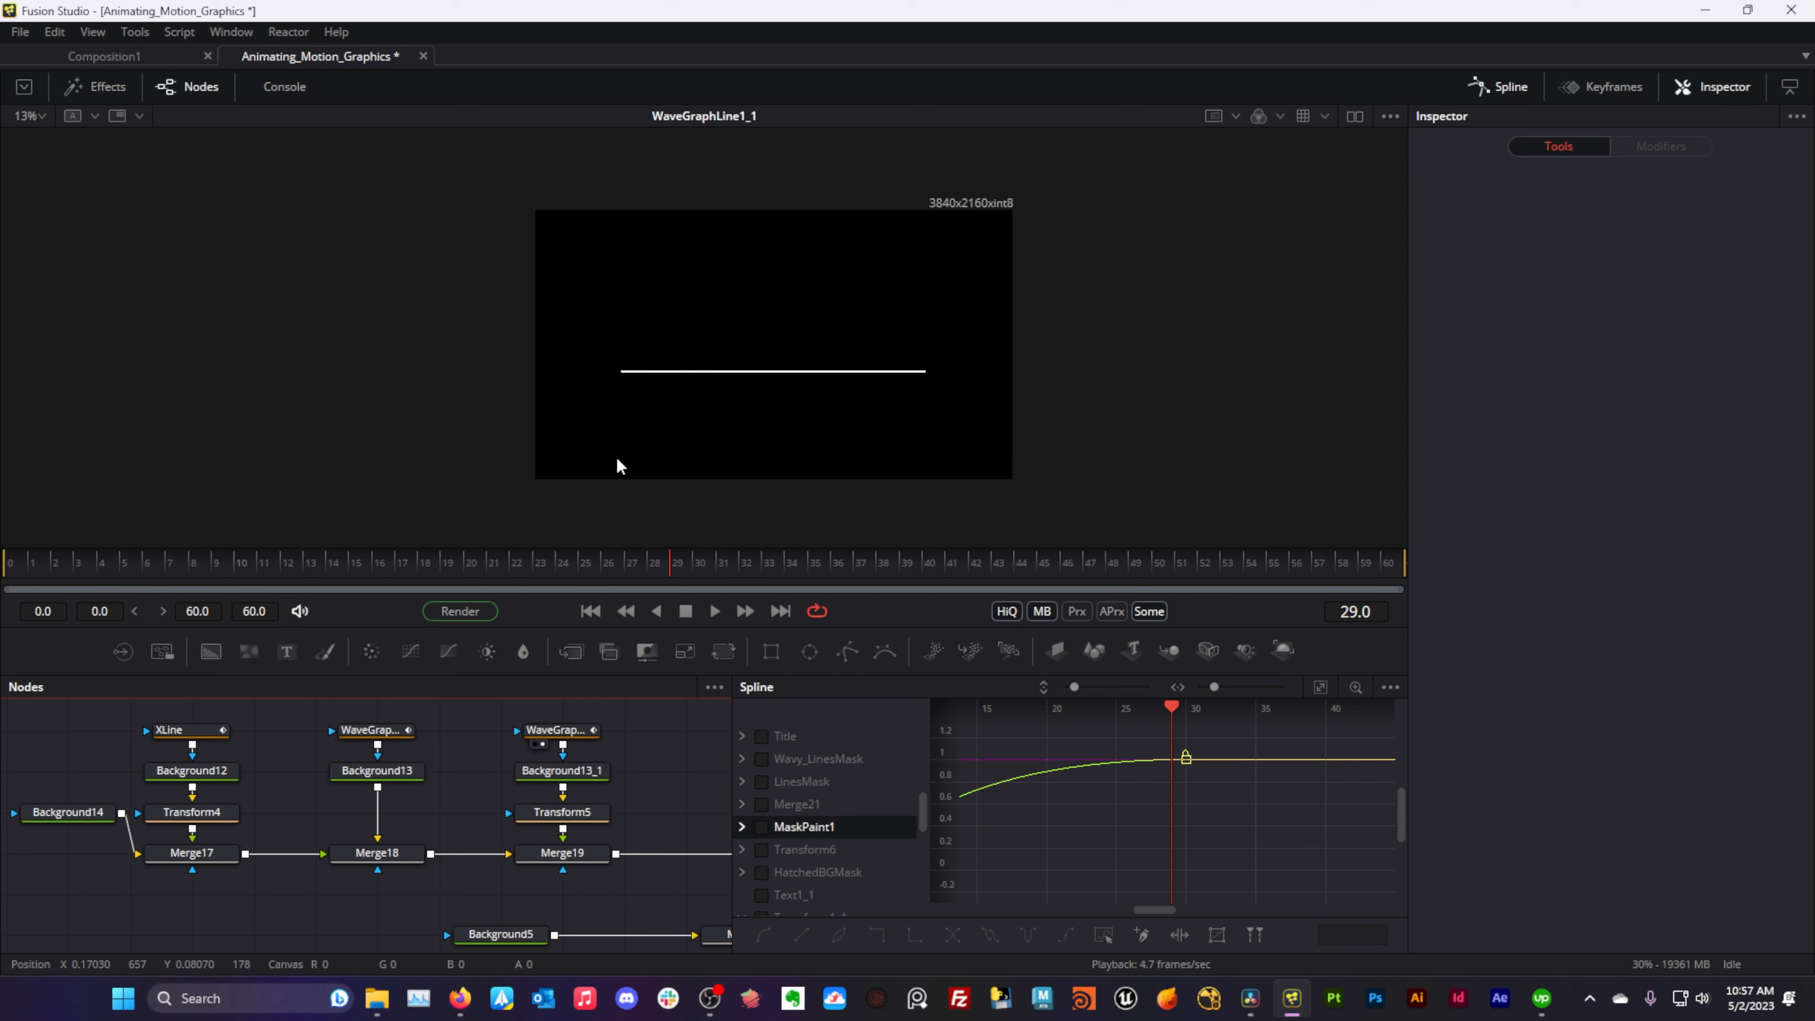
left_click_drag(580, 731, 599, 531)
- Check WaveGraphLine1_1 at frames 18 and 46, and follow its branch by viewing Background13_1, Transform5 and Merge19
left_click(425, 562)
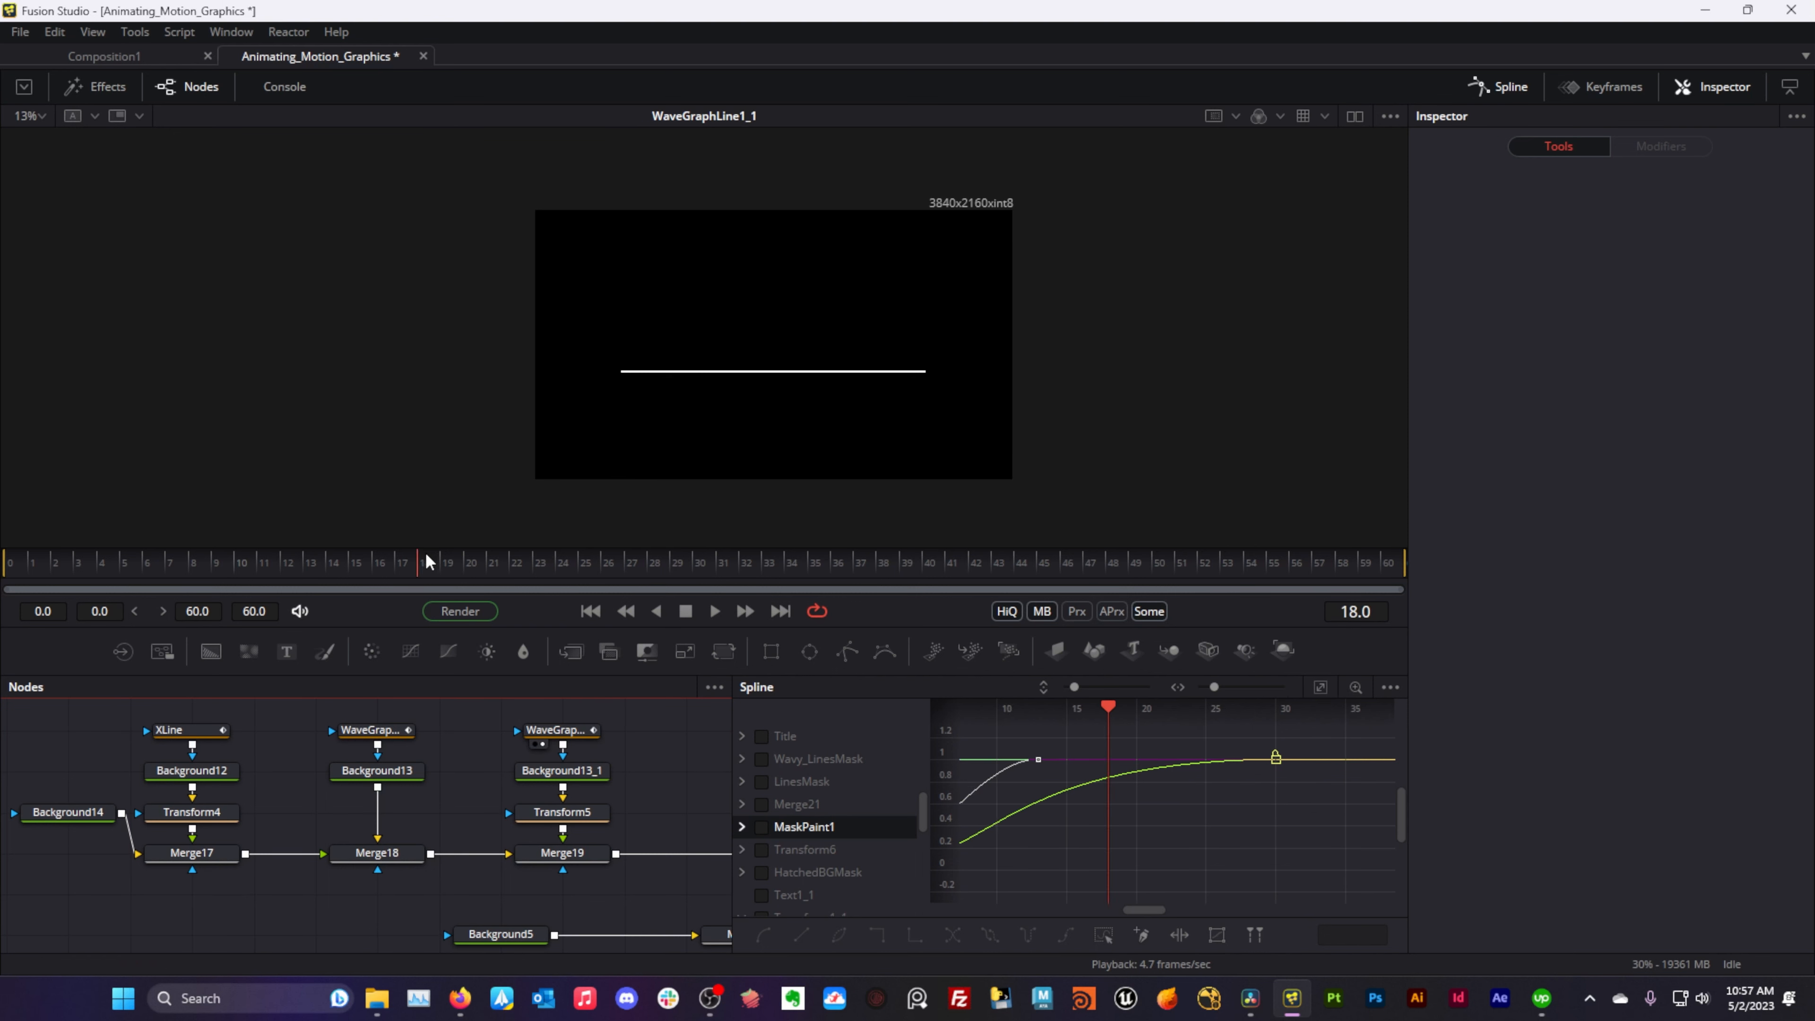
left_click(1065, 580)
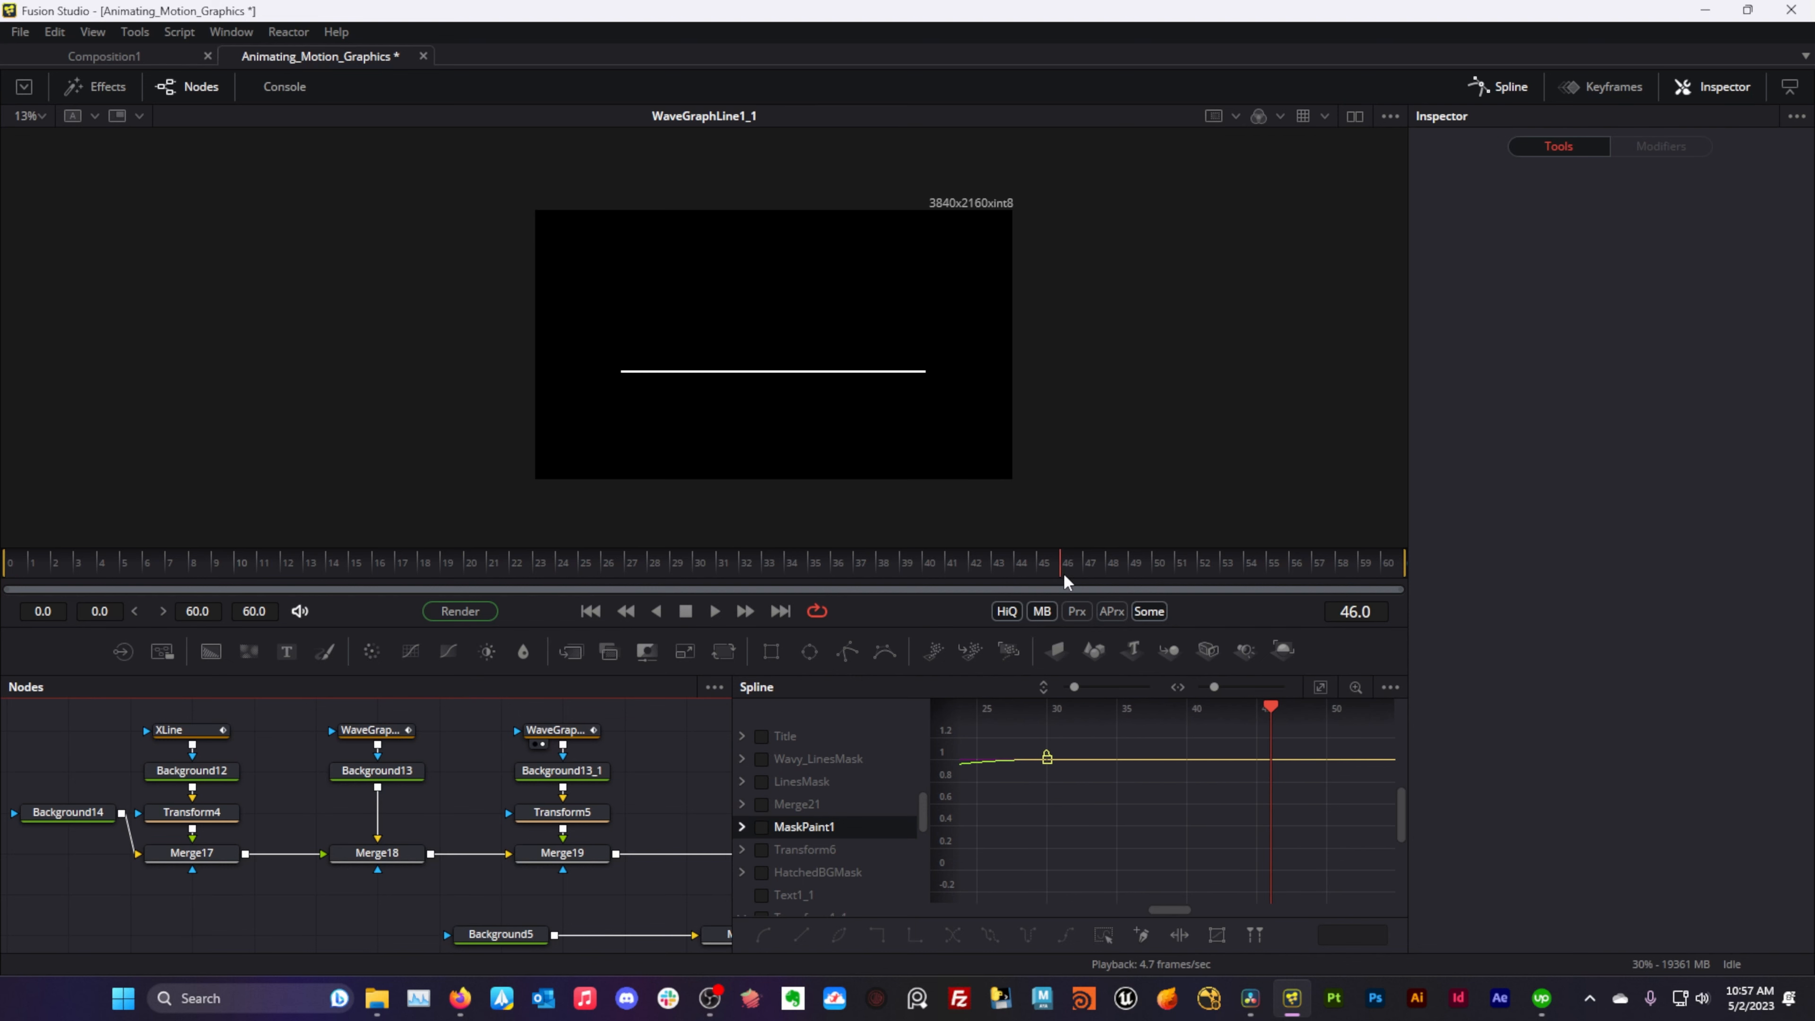
left_click_drag(593, 776, 734, 427)
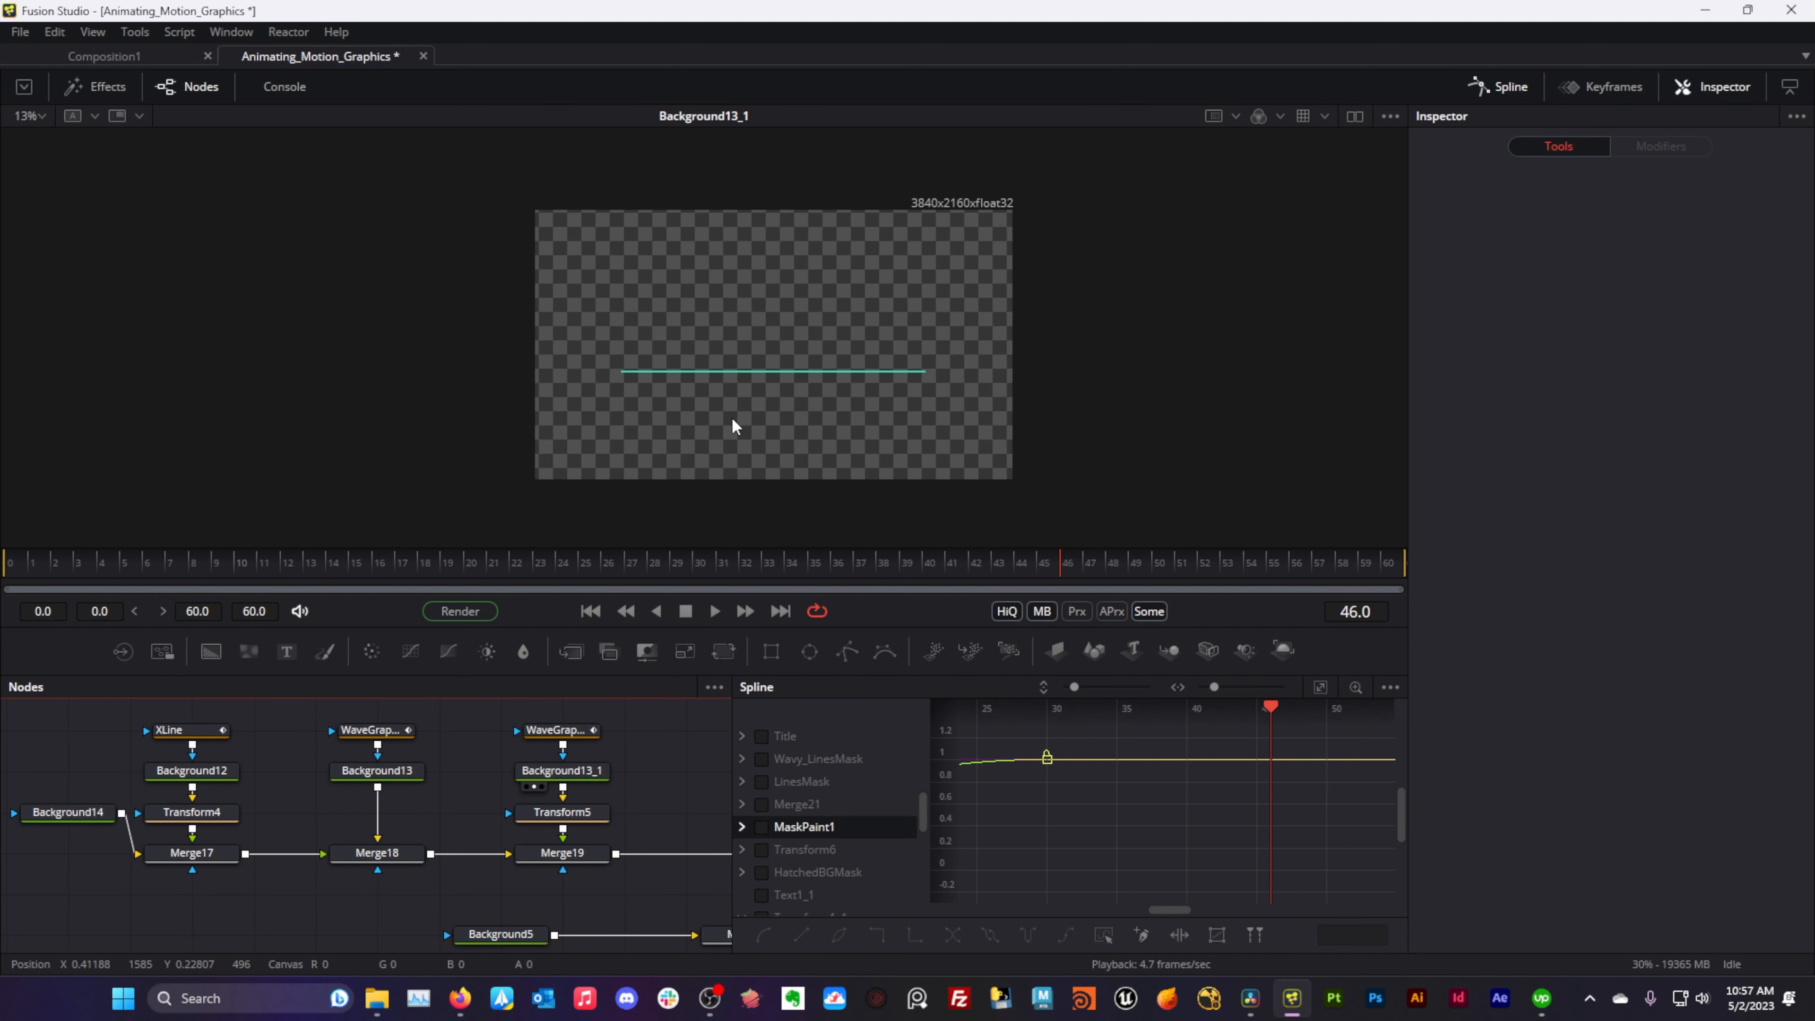
left_click_drag(582, 815, 698, 462)
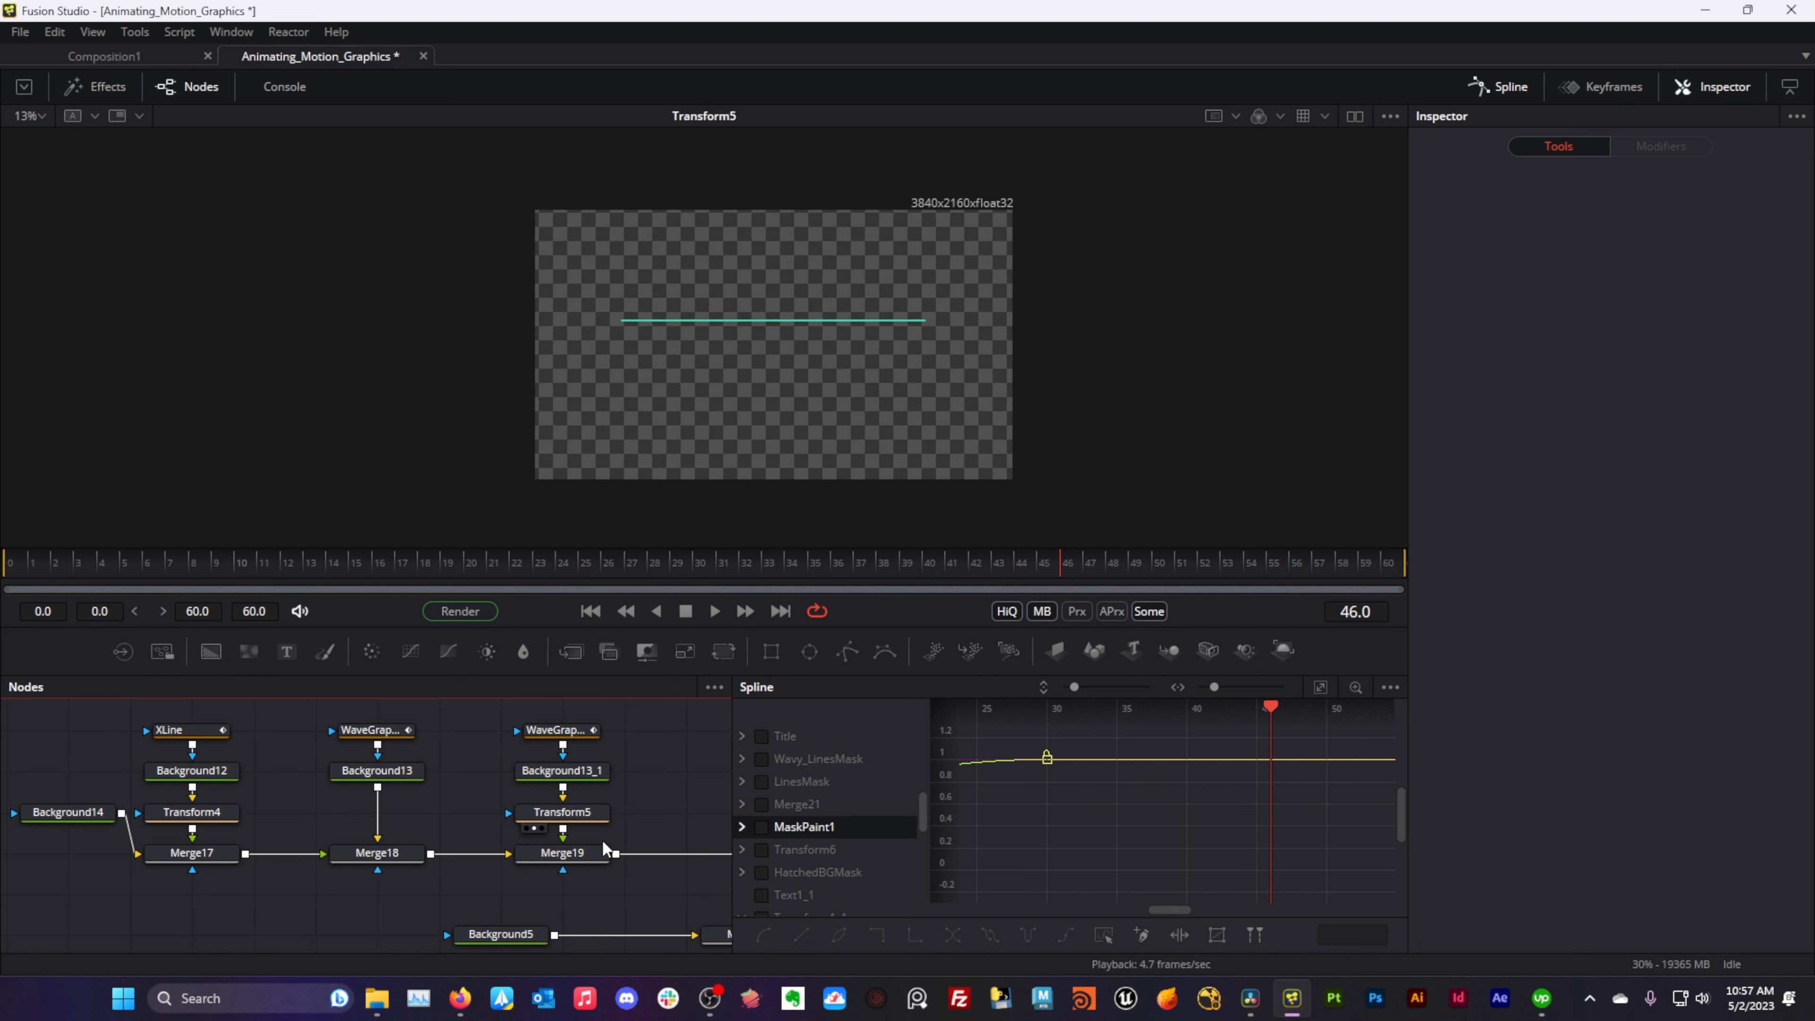
left_click_drag(604, 848, 711, 386)
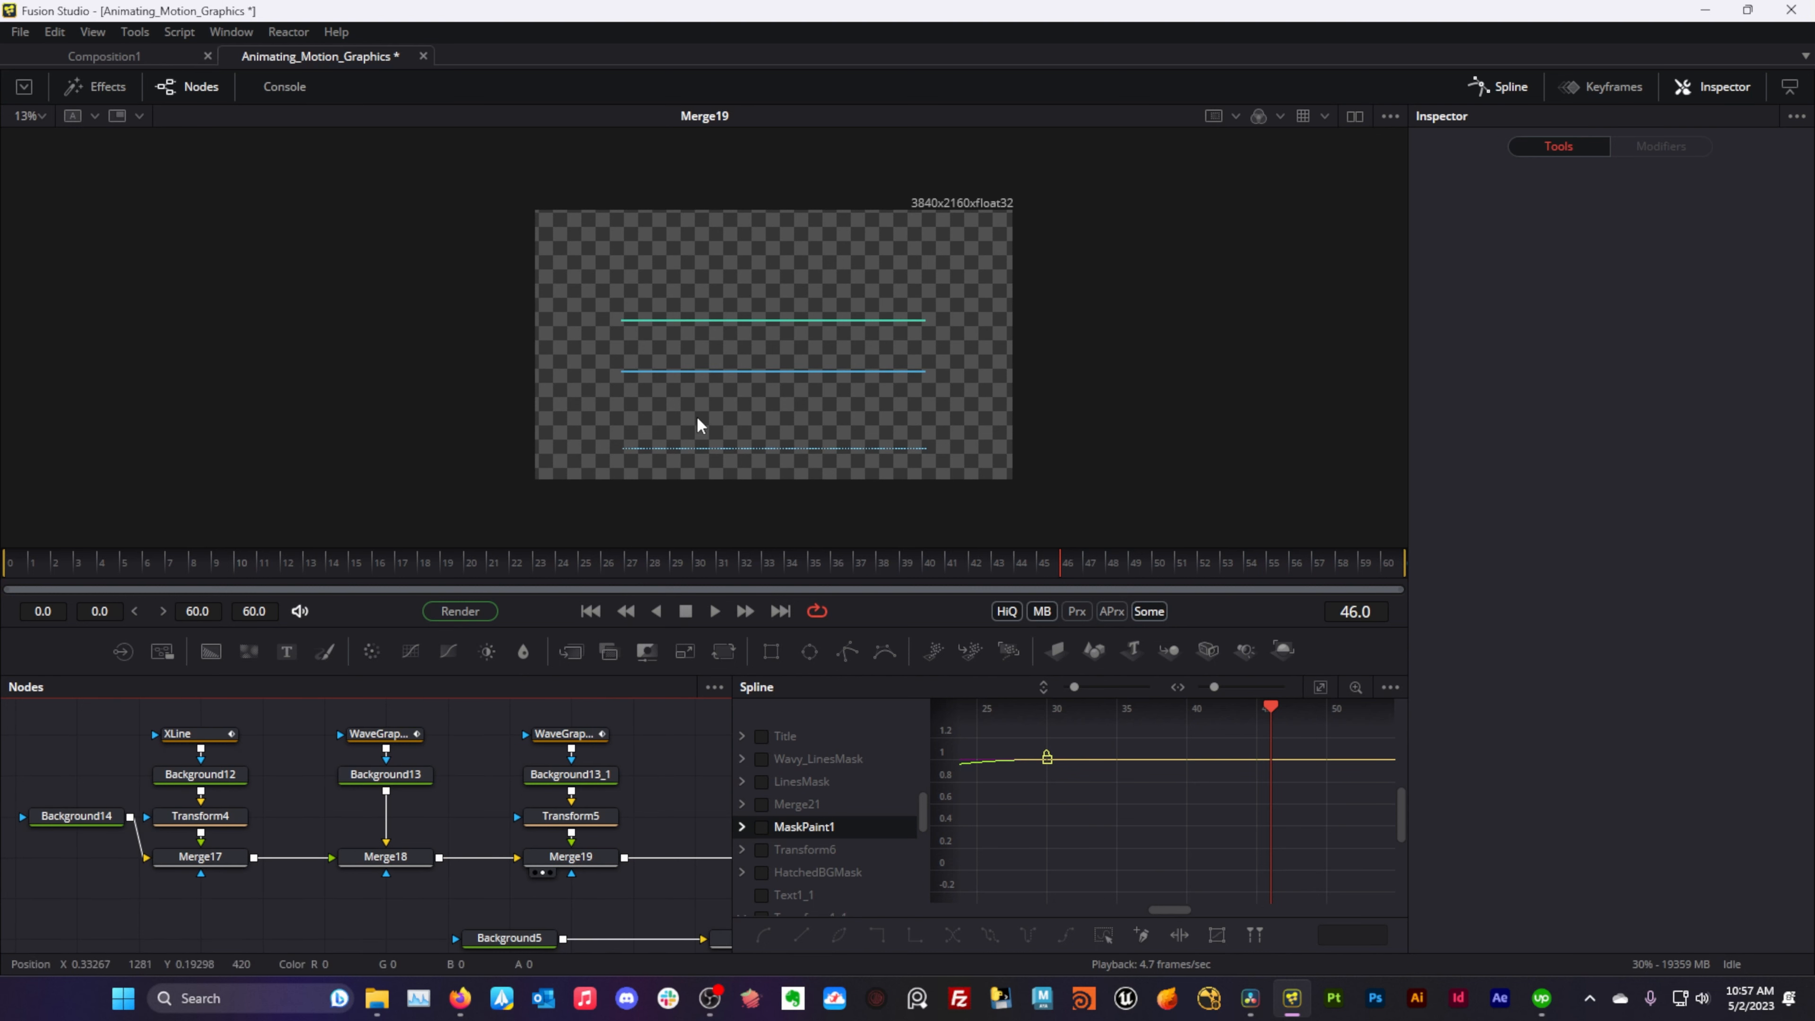
- Select the Wavy_LinesMask node beneath Merge20 to show its mask outline and controls
left_click_drag(560, 861, 418, 771)
left_click(570, 906)
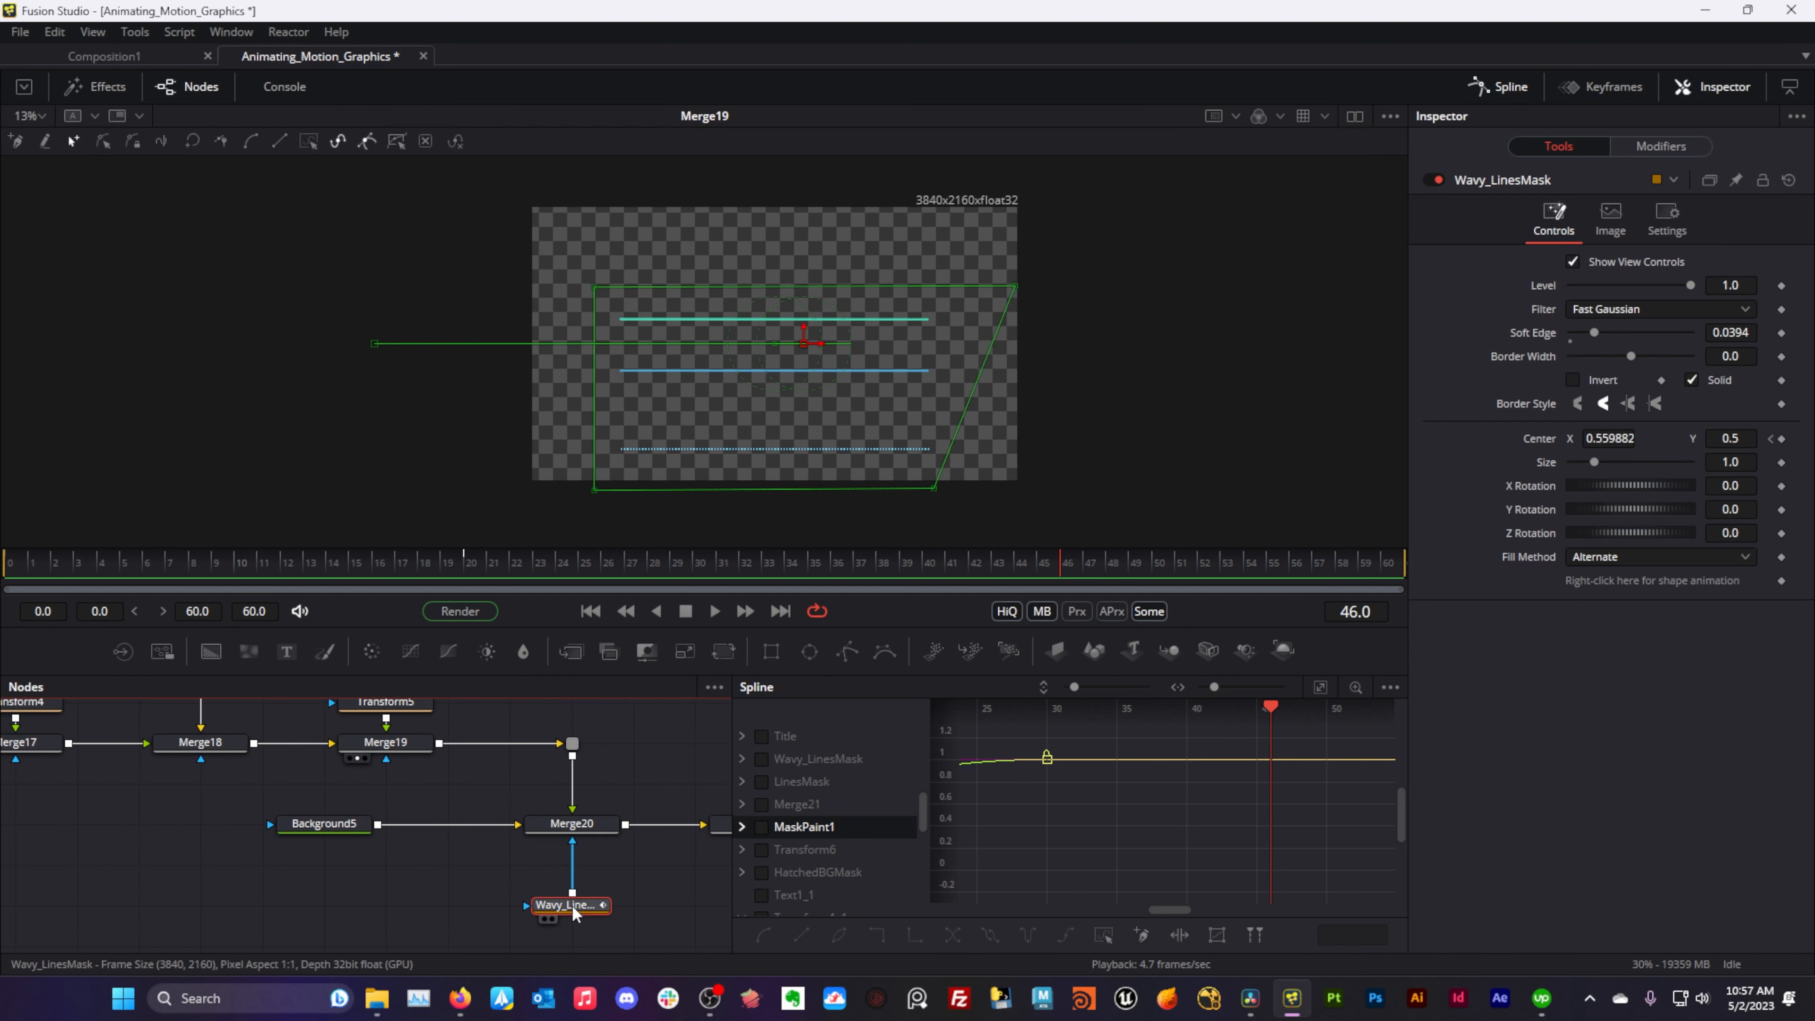
- View Merge20 and inspect its Background5 input and the Wavy_LinesMask polygon over the graph lines
left_click(544, 840)
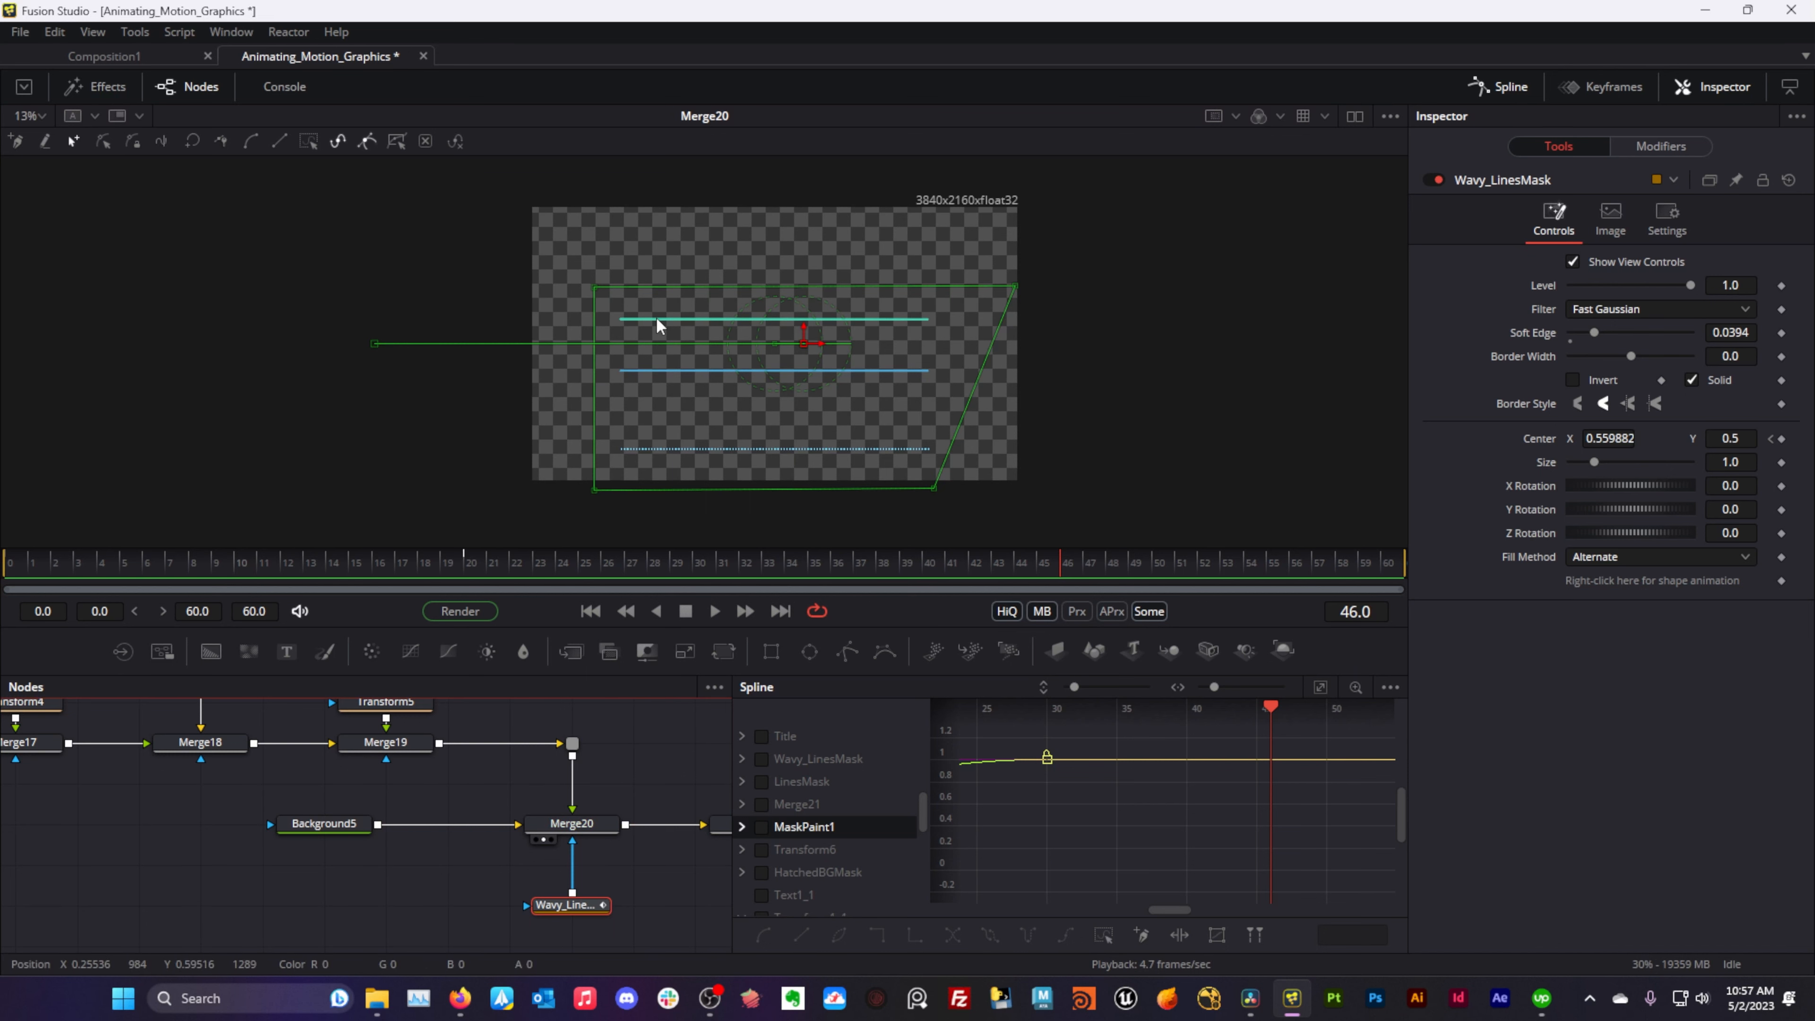
left_click(330, 830)
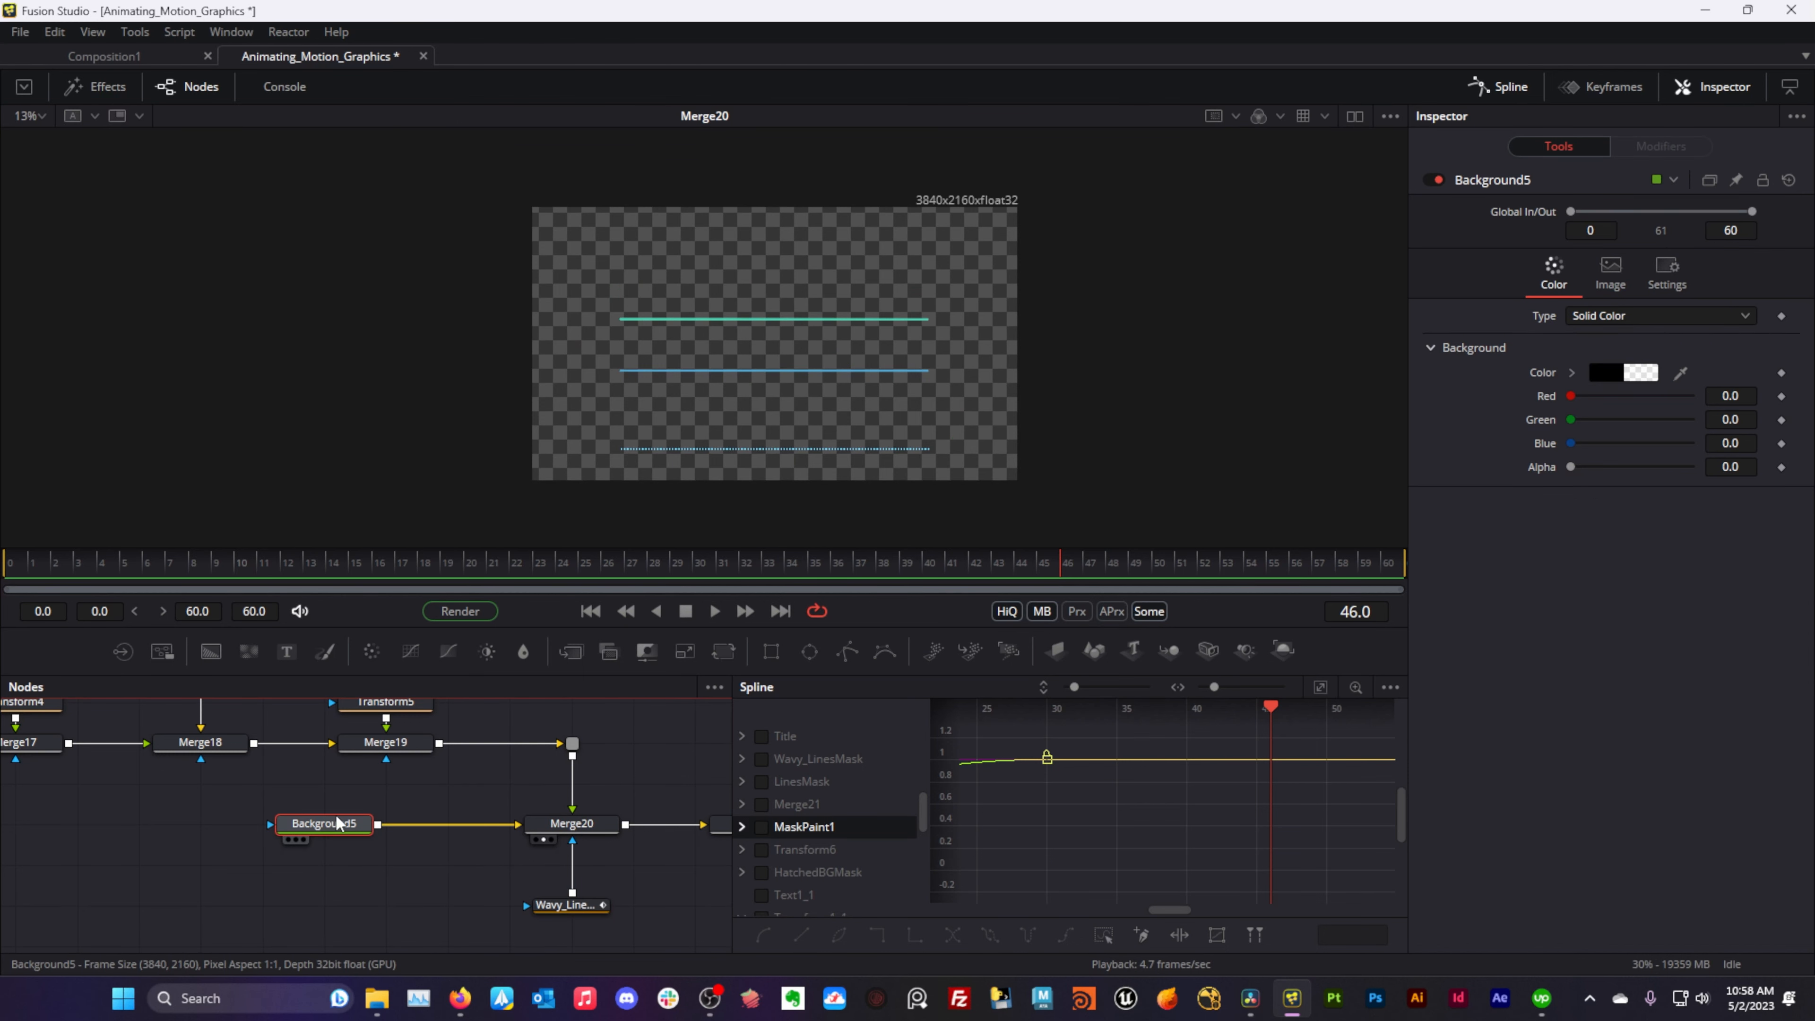
left_click(563, 907)
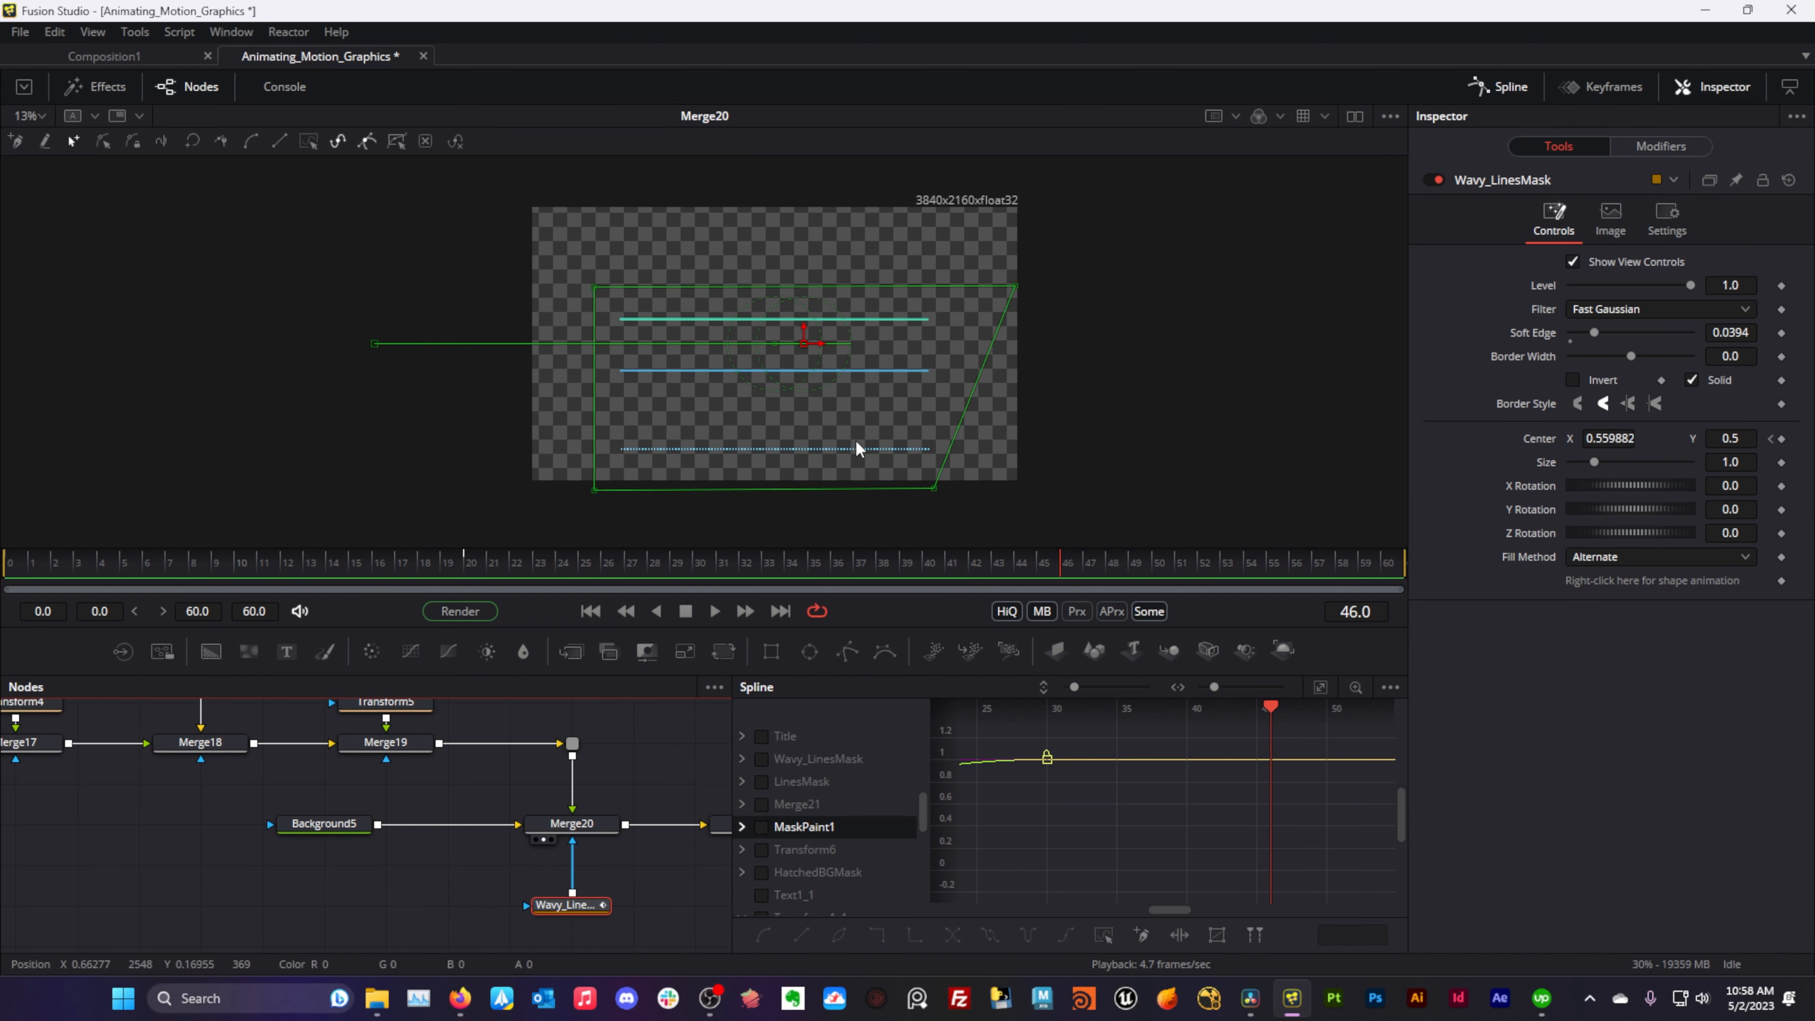
scroll(837, 454, "up", 2)
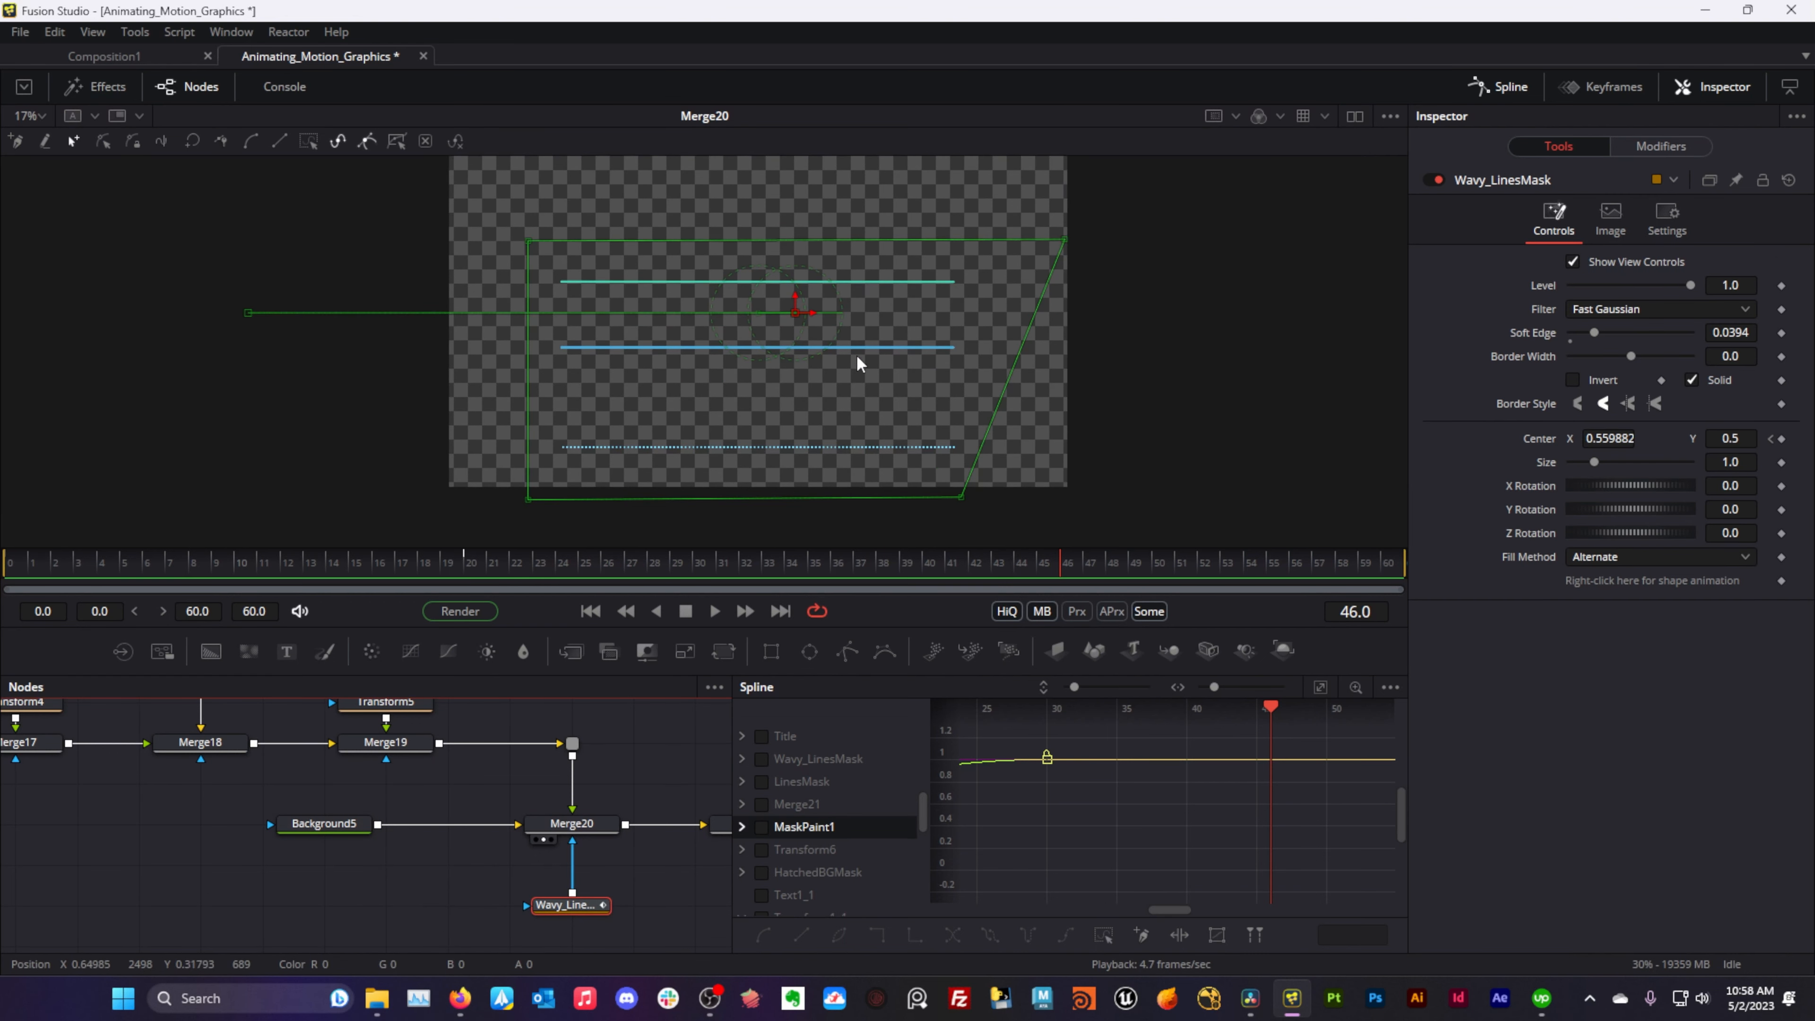
left_click(20, 145)
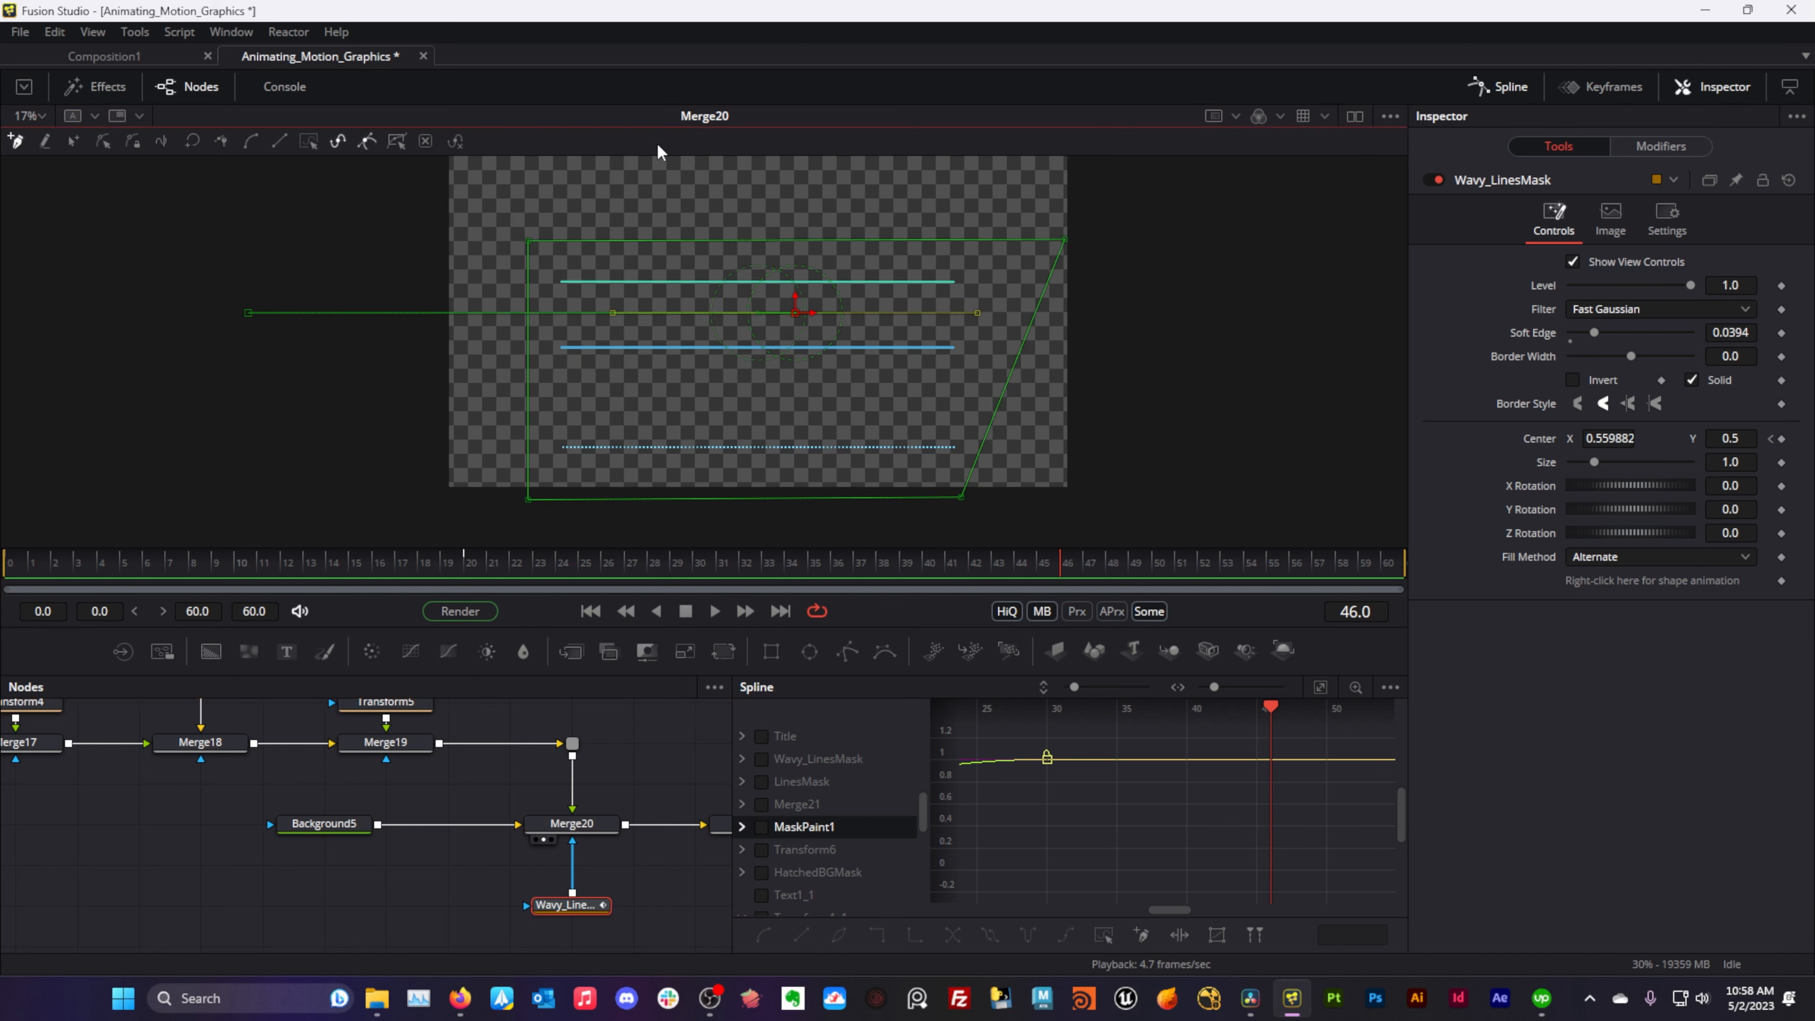
left_click(585, 188)
key("ctrl+z")
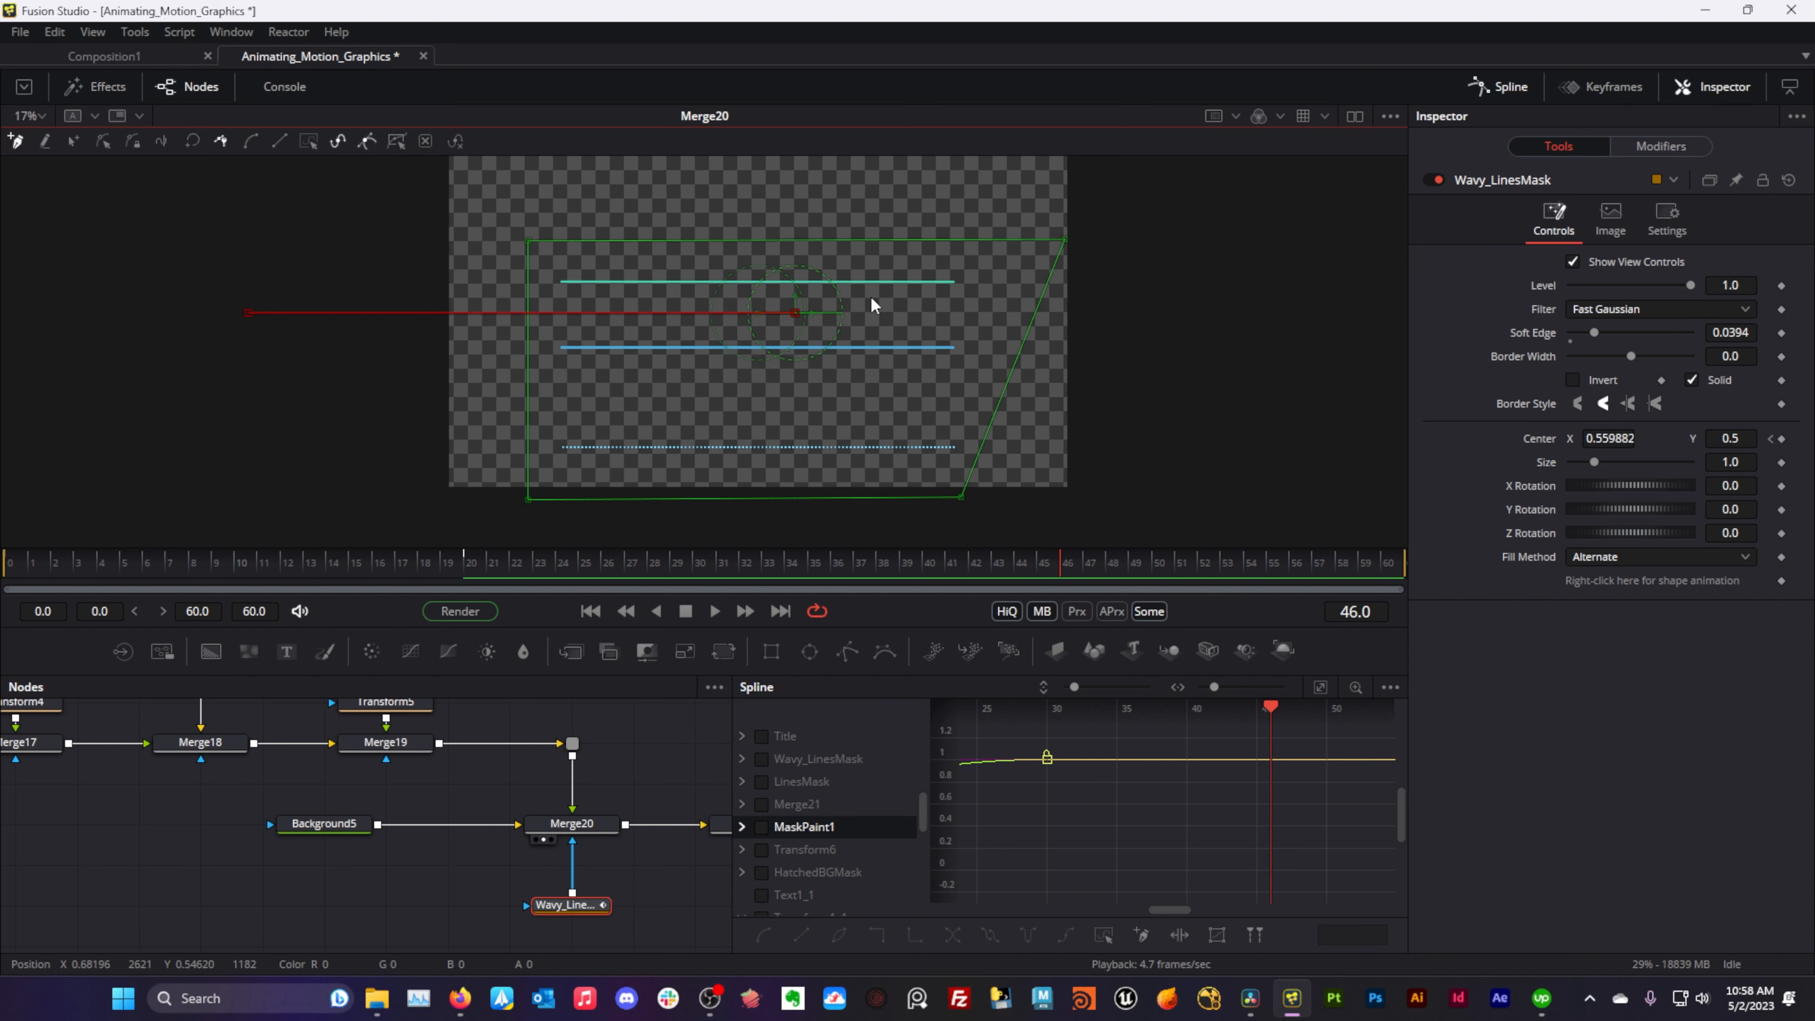
- Go to frame 22, view Merge4, and examine the Merge3 and Transform2 branch feeding its foreground
left_click_drag(1043, 564, 524, 567)
left_click_drag(510, 788, 373, 868)
scroll(504, 811, "down", 2)
left_click_drag(624, 763, 545, 743)
left_click_drag(466, 886, 683, 276)
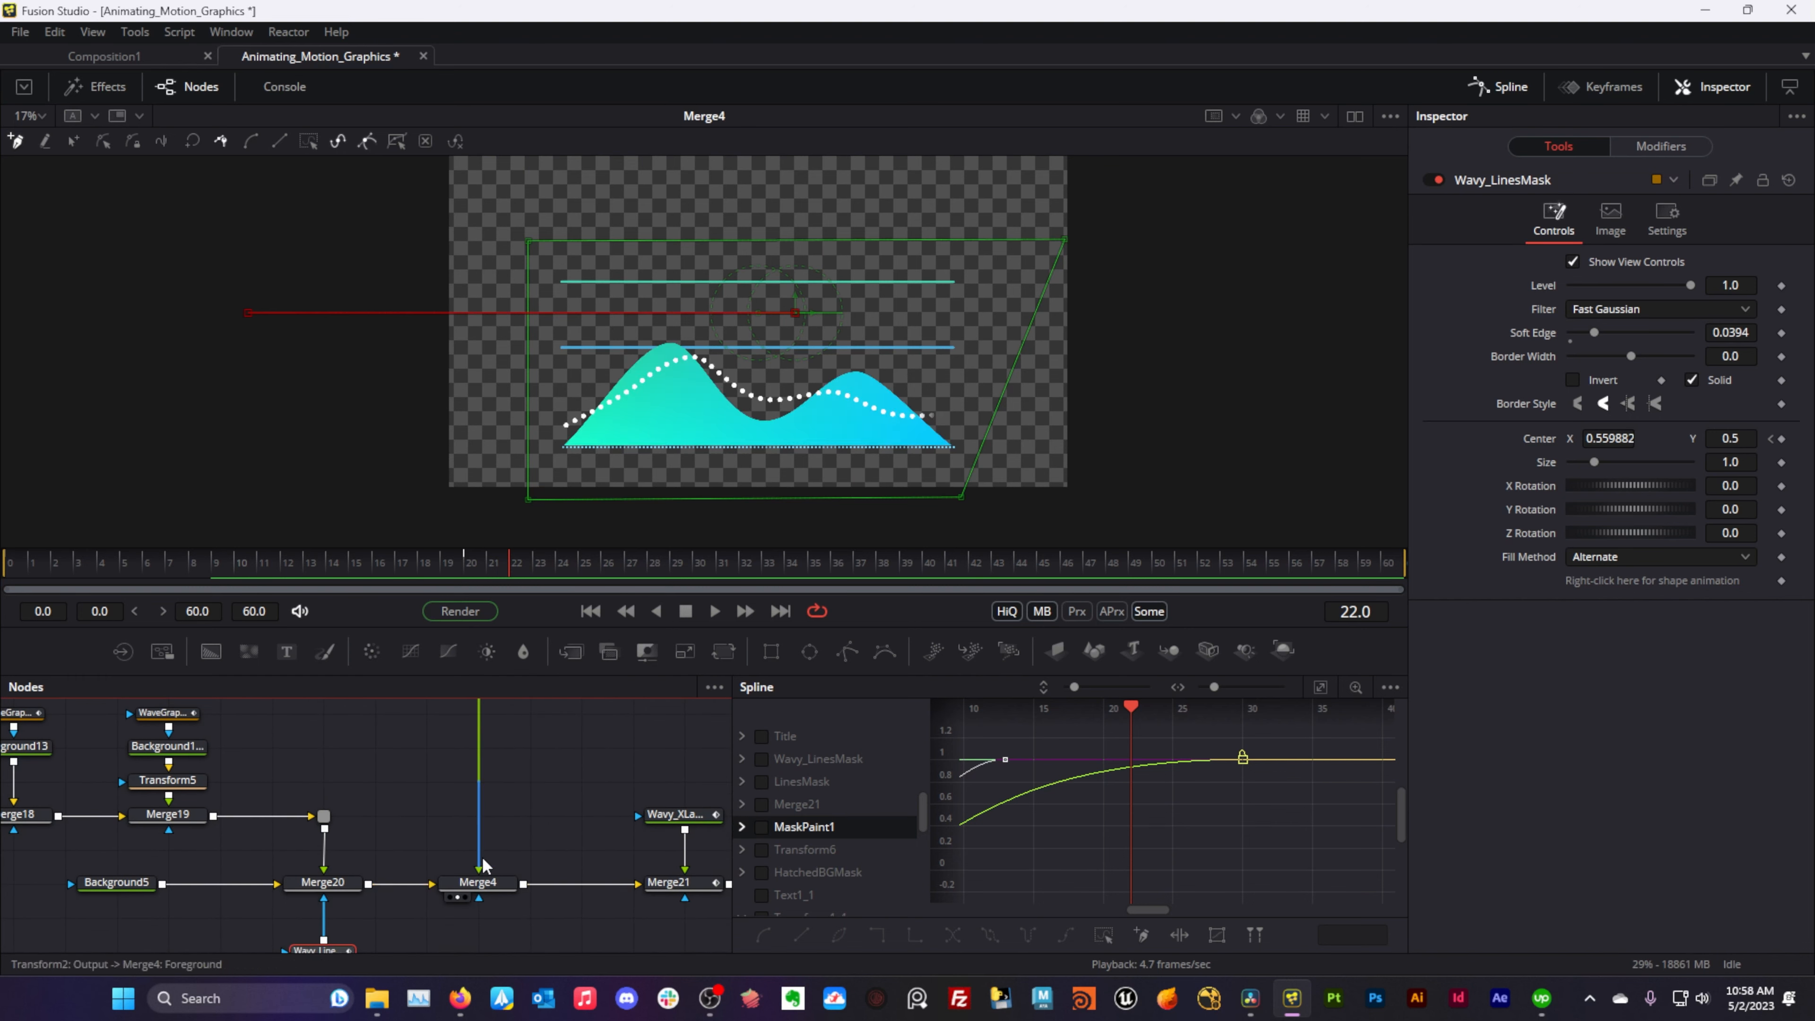
left_click_drag(559, 770, 556, 898)
left_click_drag(508, 780, 526, 868)
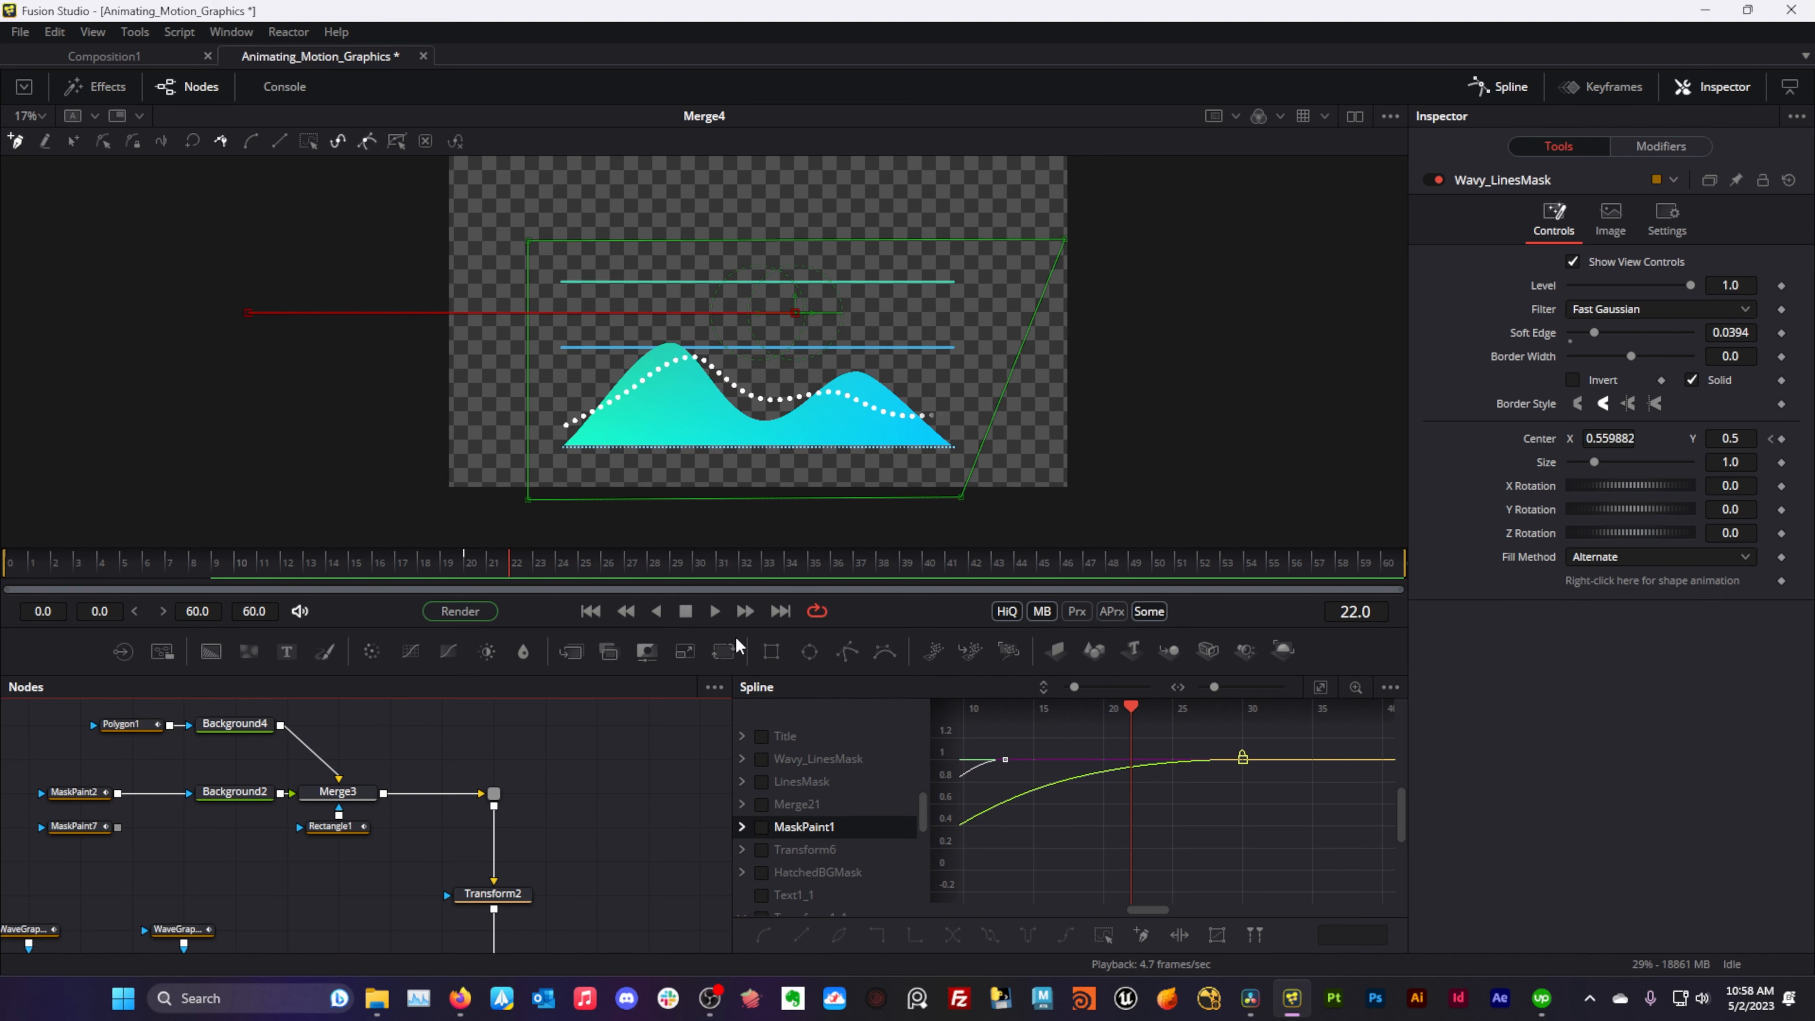
- View Merge21, open the Wavy_XLabel text node, and scrub the label animation from frame 7 to frame 20
left_click_drag(683, 901, 493, 797)
mouse_move(504, 870)
left_mouse_down()
mouse_move(513, 749)
mouse_move(487, 724)
mouse_move(417, 736)
mouse_move(547, 780)
left_mouse_up()
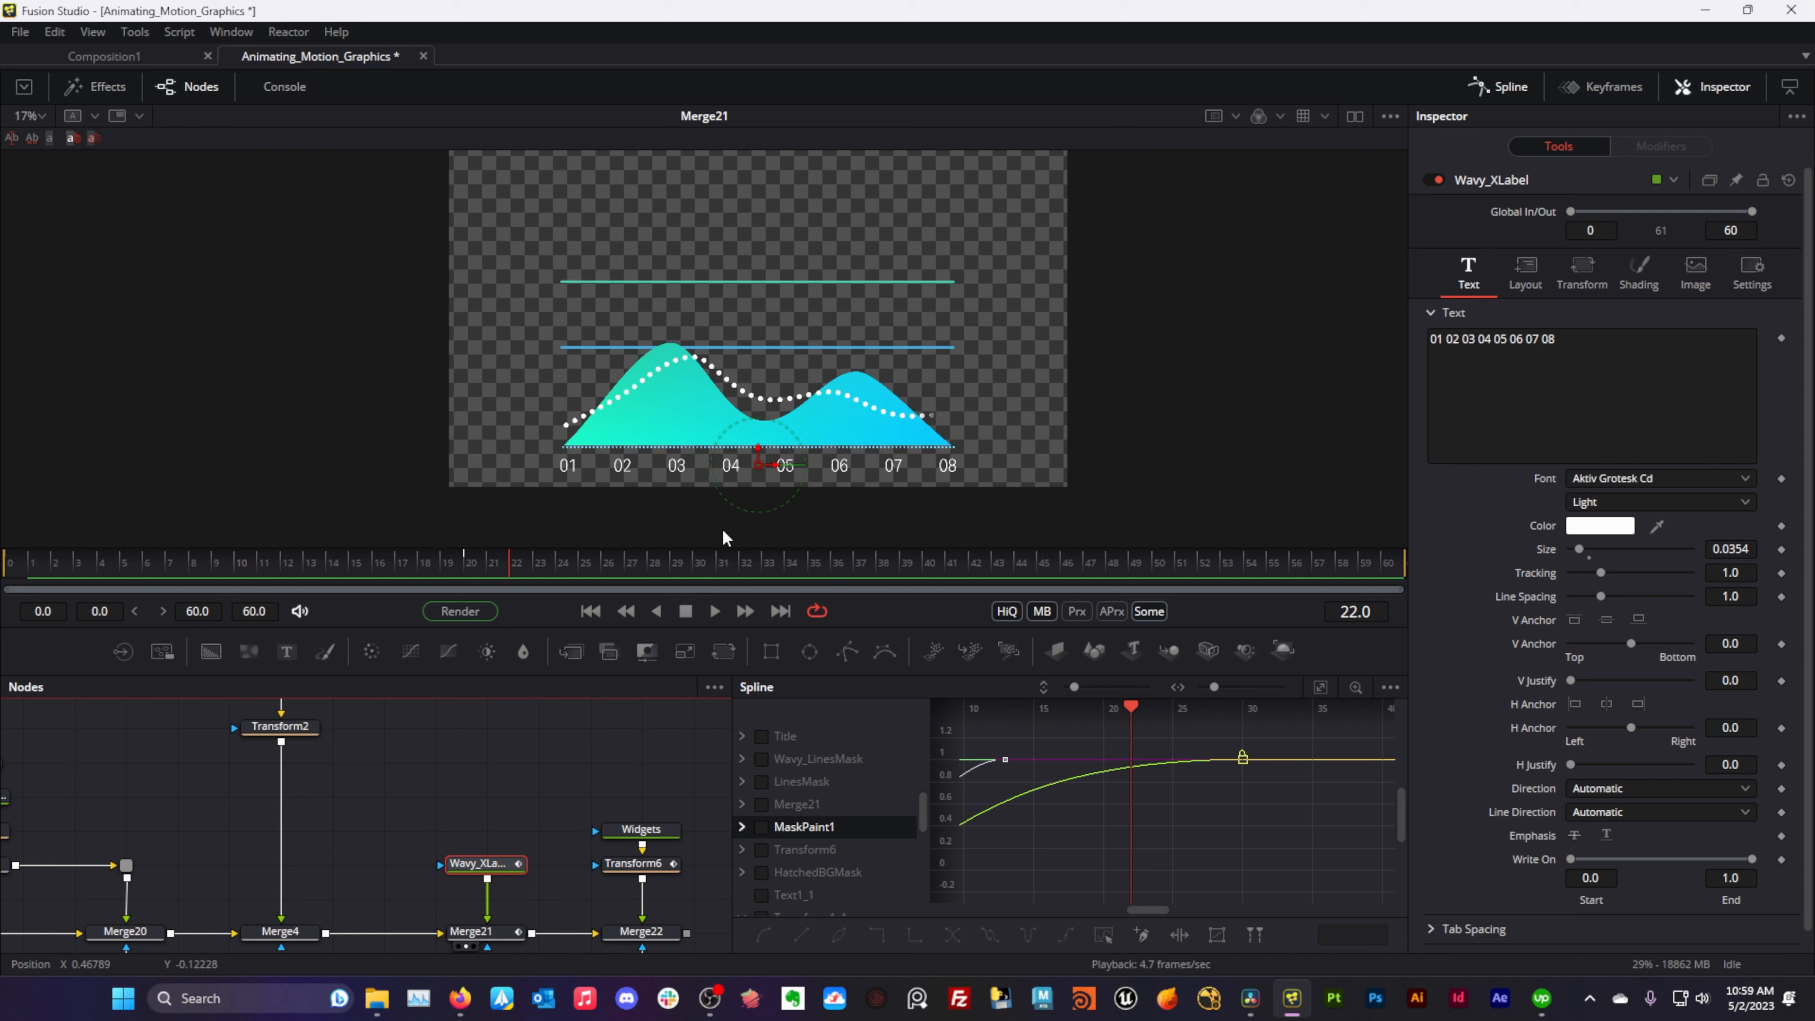
left_click(508, 570)
left_click(135, 570)
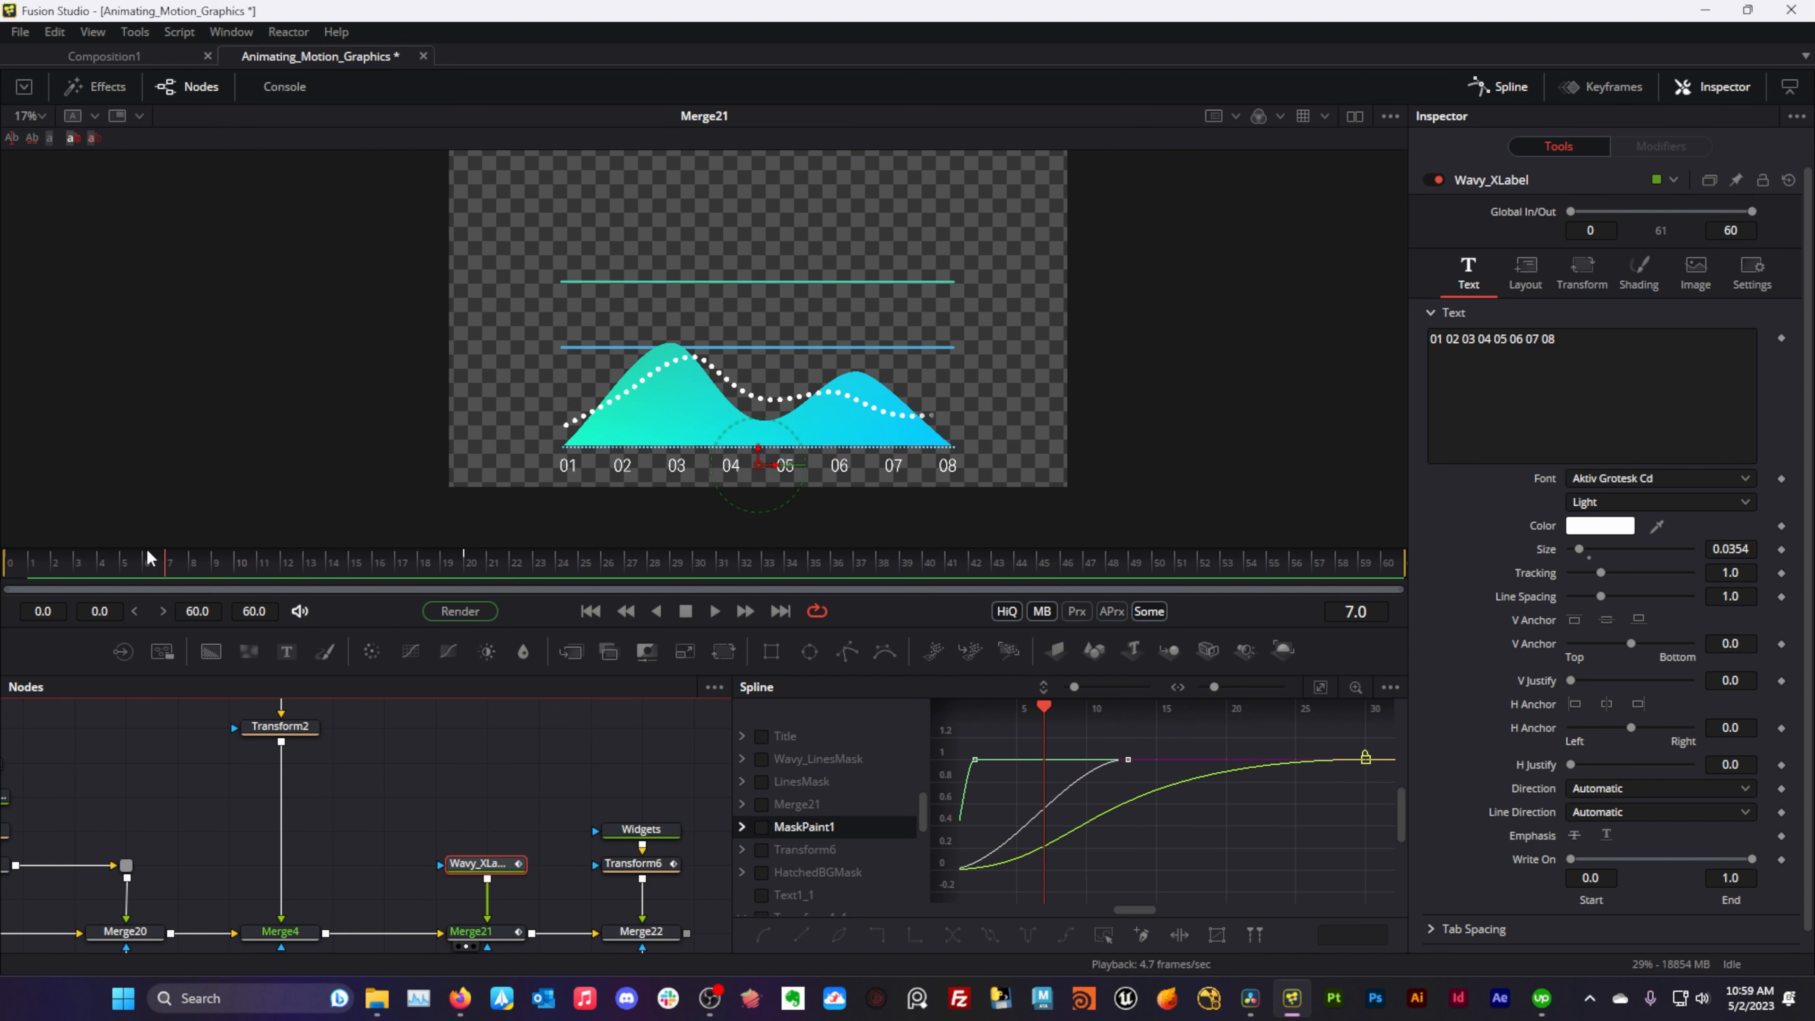
mouse_move(135, 569)
left_mouse_down()
mouse_move(208, 568)
mouse_move(4, 572)
mouse_move(457, 567)
left_mouse_up()
- Examine the animated word spacing in Wavy_XLabel's transform settings while scrubbing between frames 0 and 20, stopping at frame 16
left_click(1583, 274)
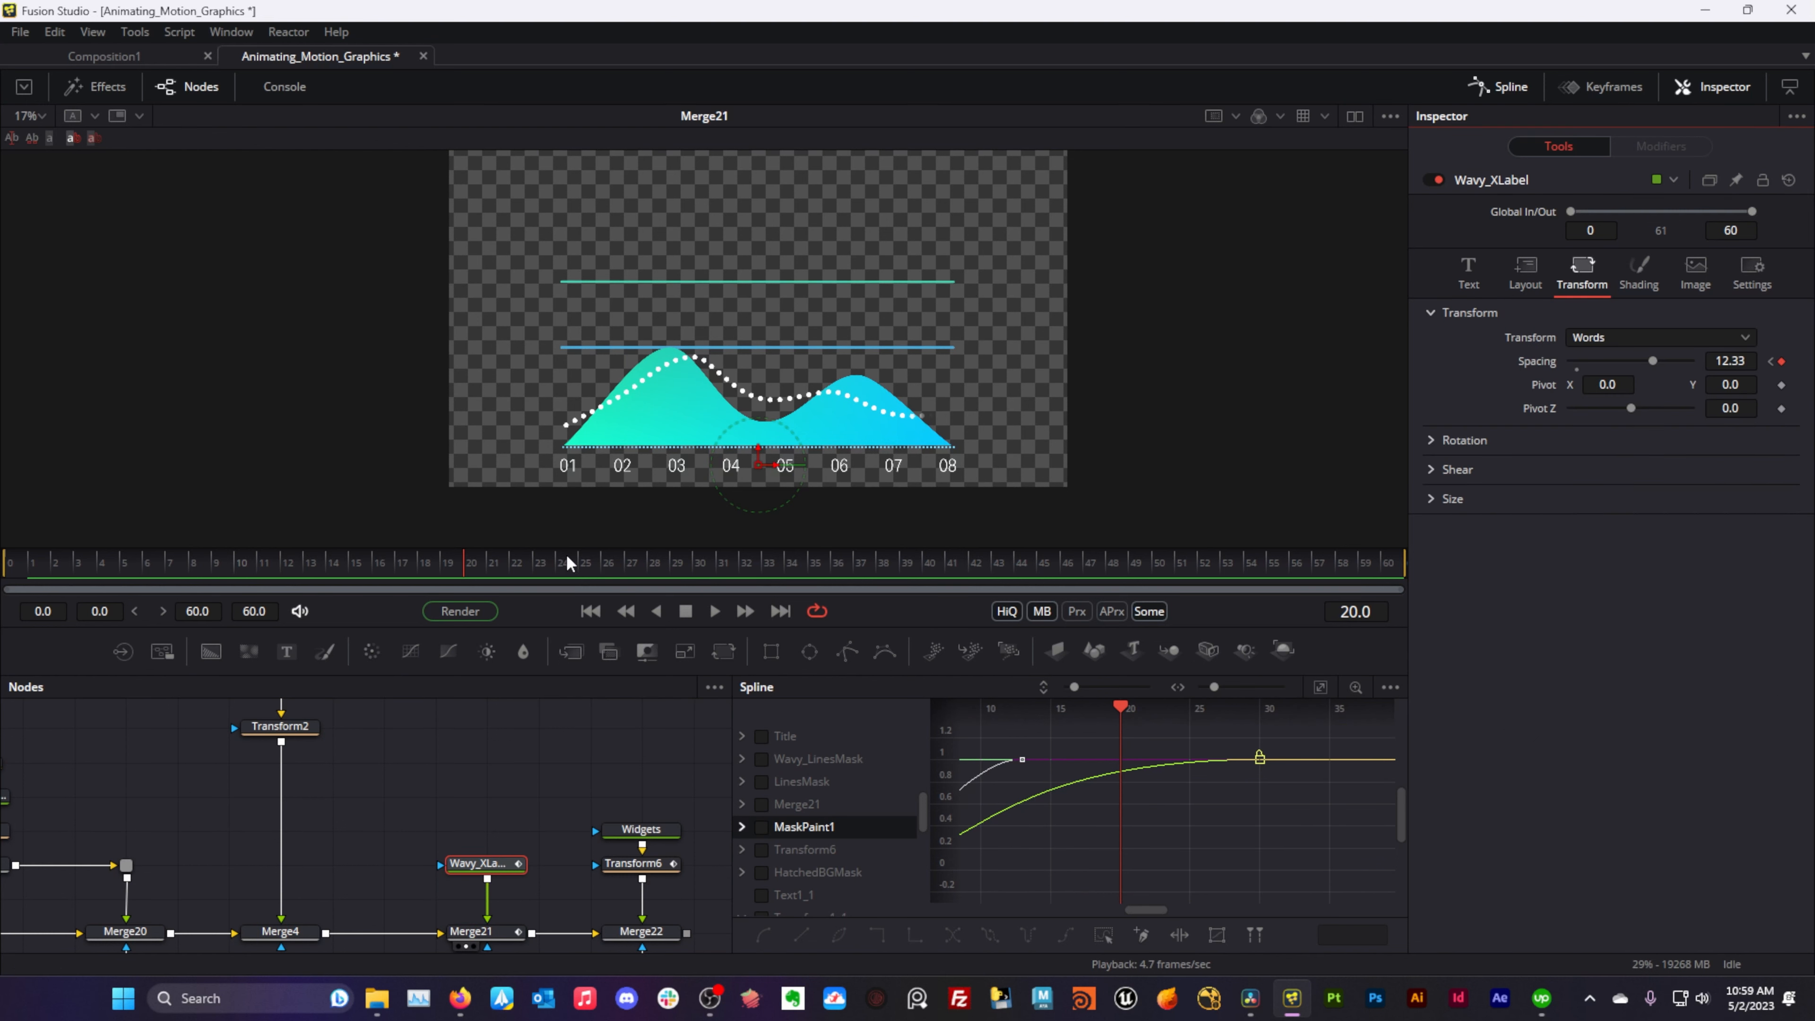
left_click_drag(463, 569, 6, 582)
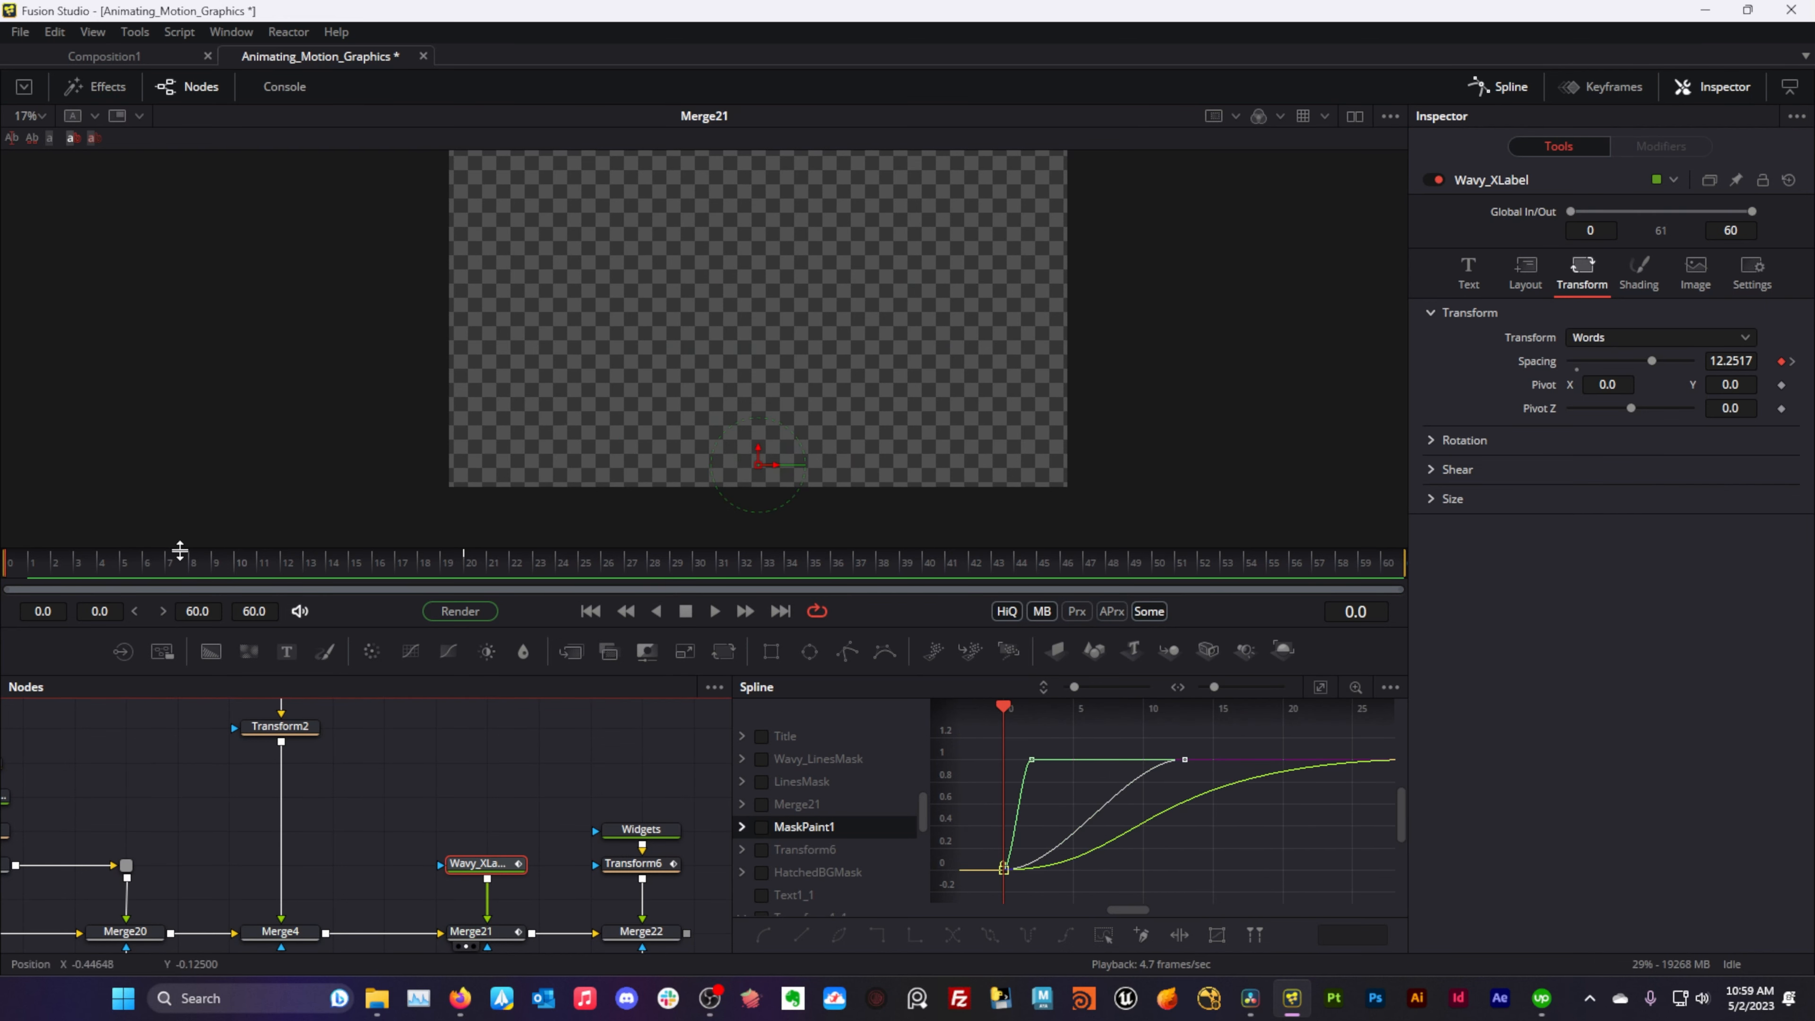
left_click(192, 565)
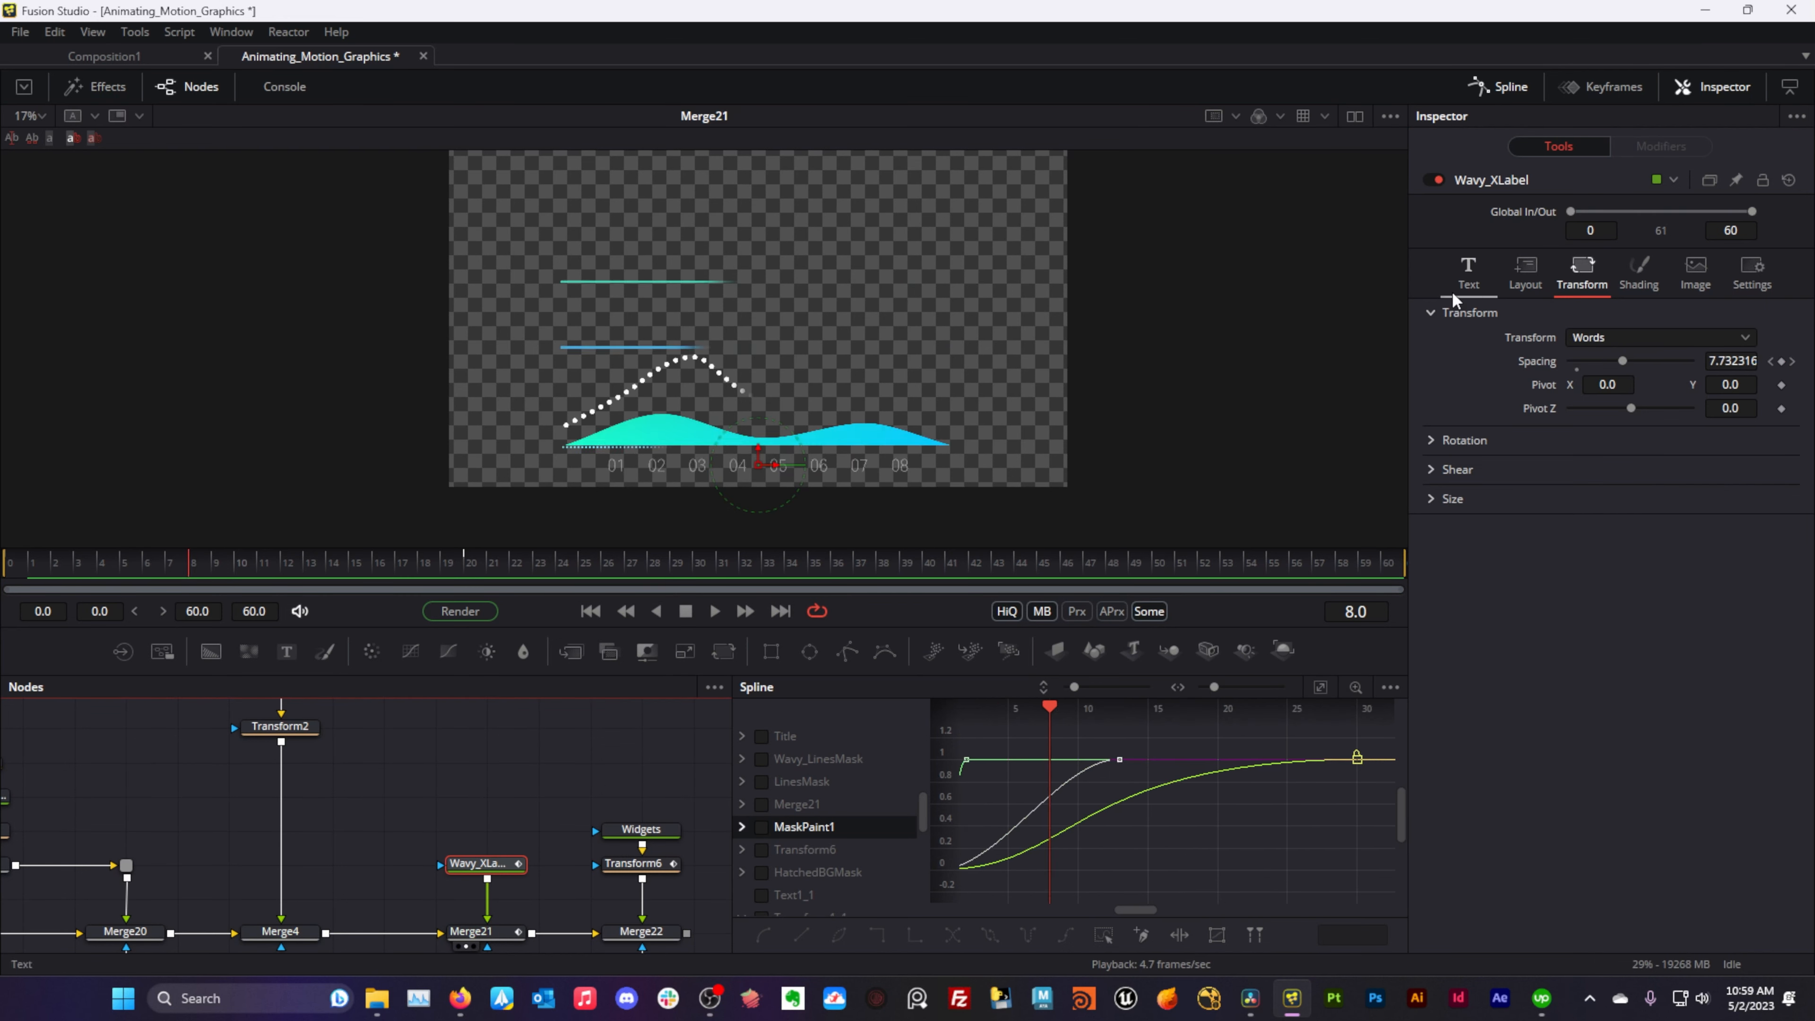
left_click(1577, 277)
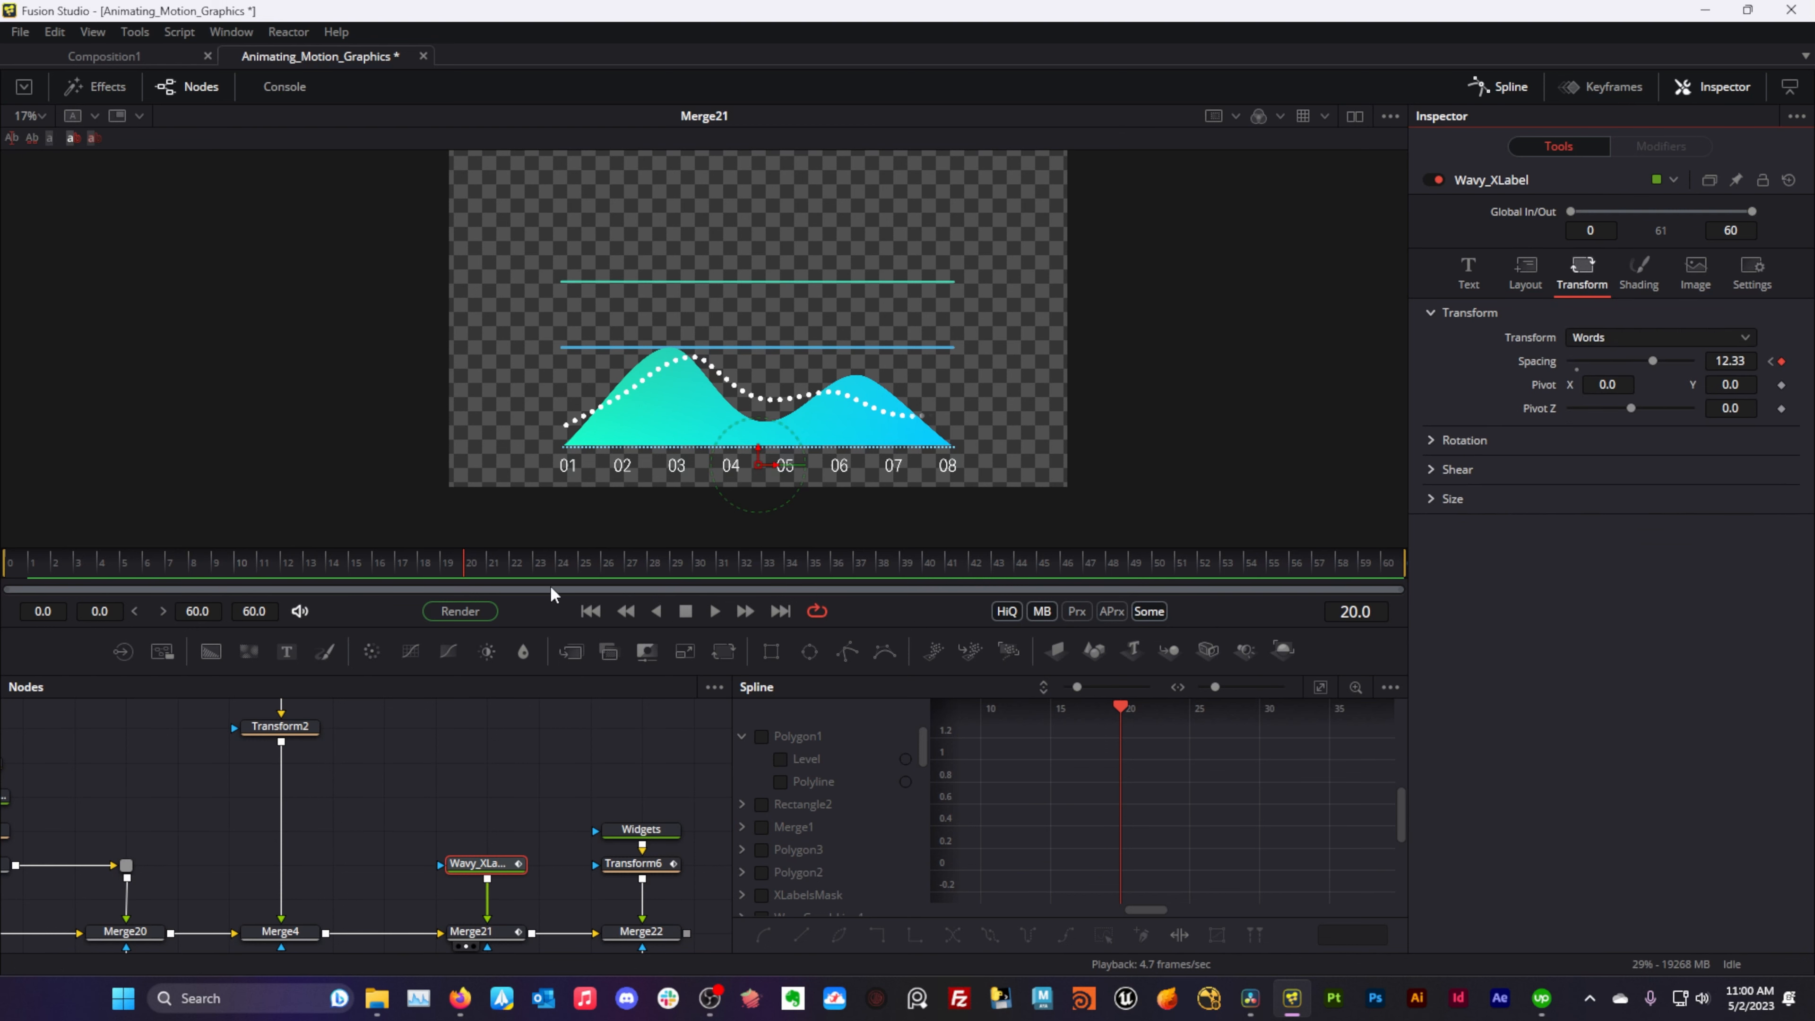
left_click(319, 578)
left_click_drag(320, 577, 378, 580)
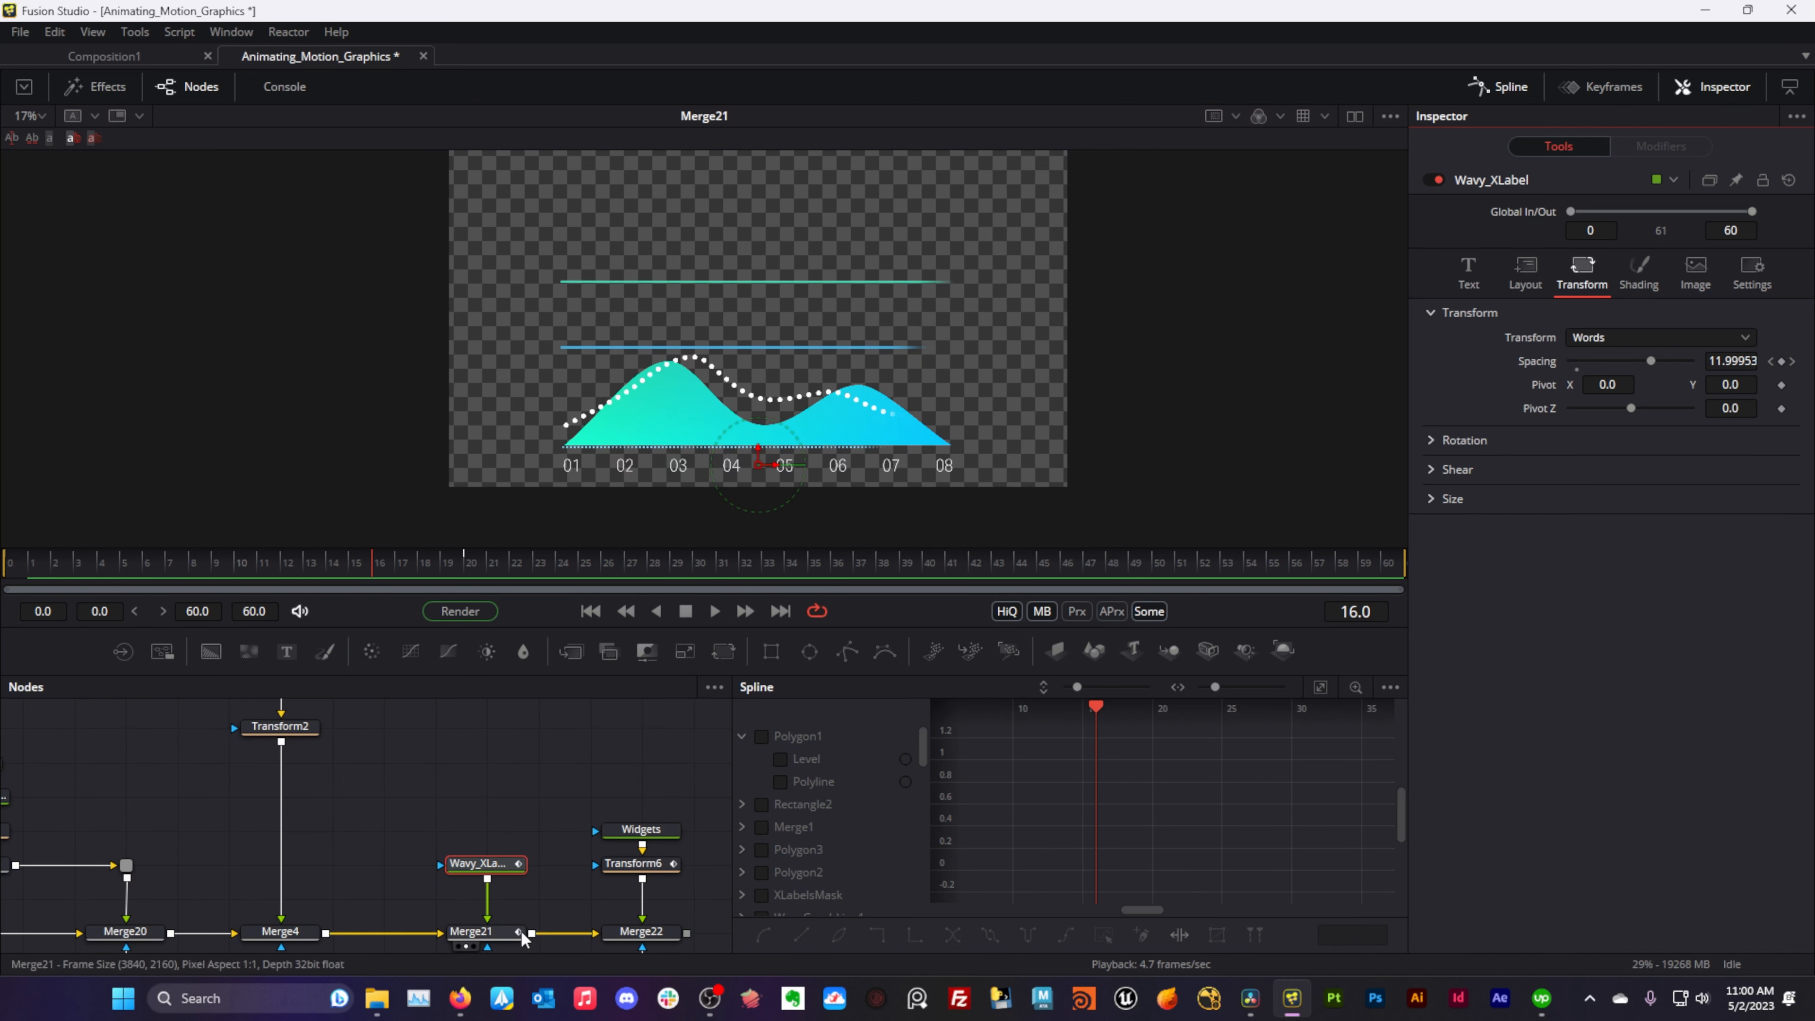
- Inspect Merge21's animated blend by scrubbing from about frame 3 to frame 17
left_click(475, 931)
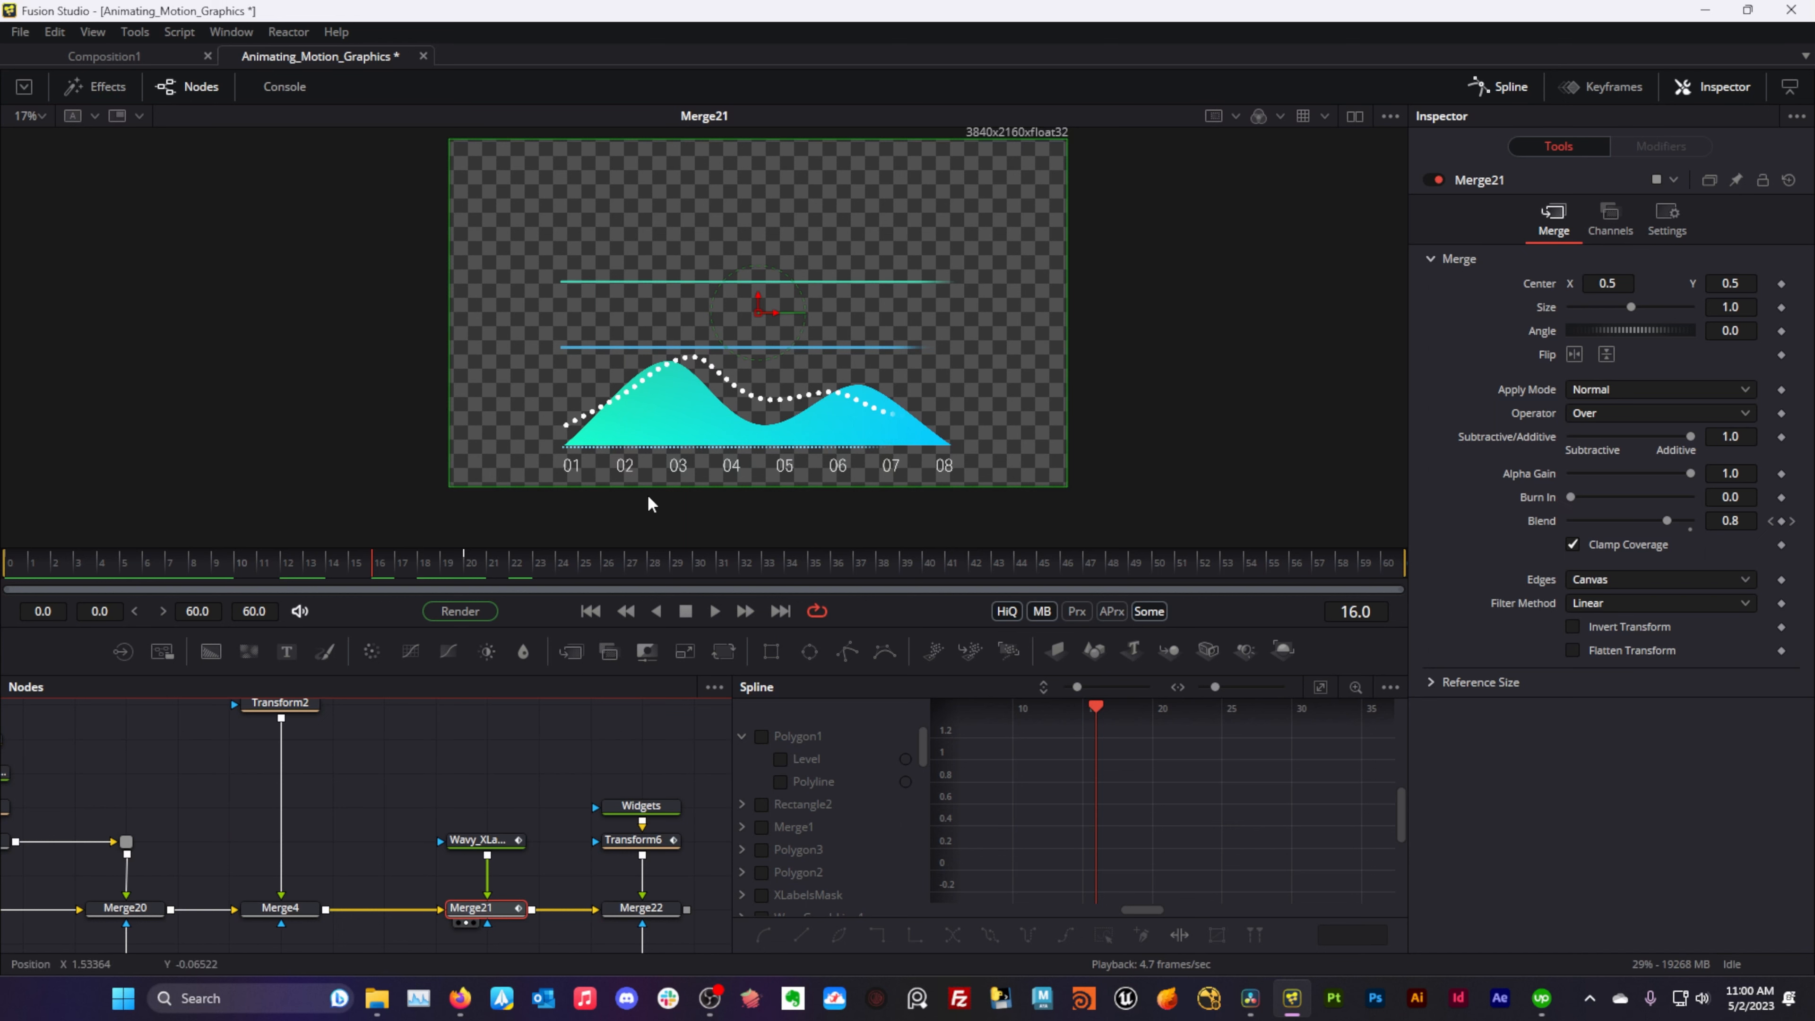
left_click(79, 568)
left_click_drag(80, 568, 374, 572)
mouse_move(369, 566)
left_mouse_down()
mouse_move(88, 565)
mouse_move(402, 569)
left_mouse_up()
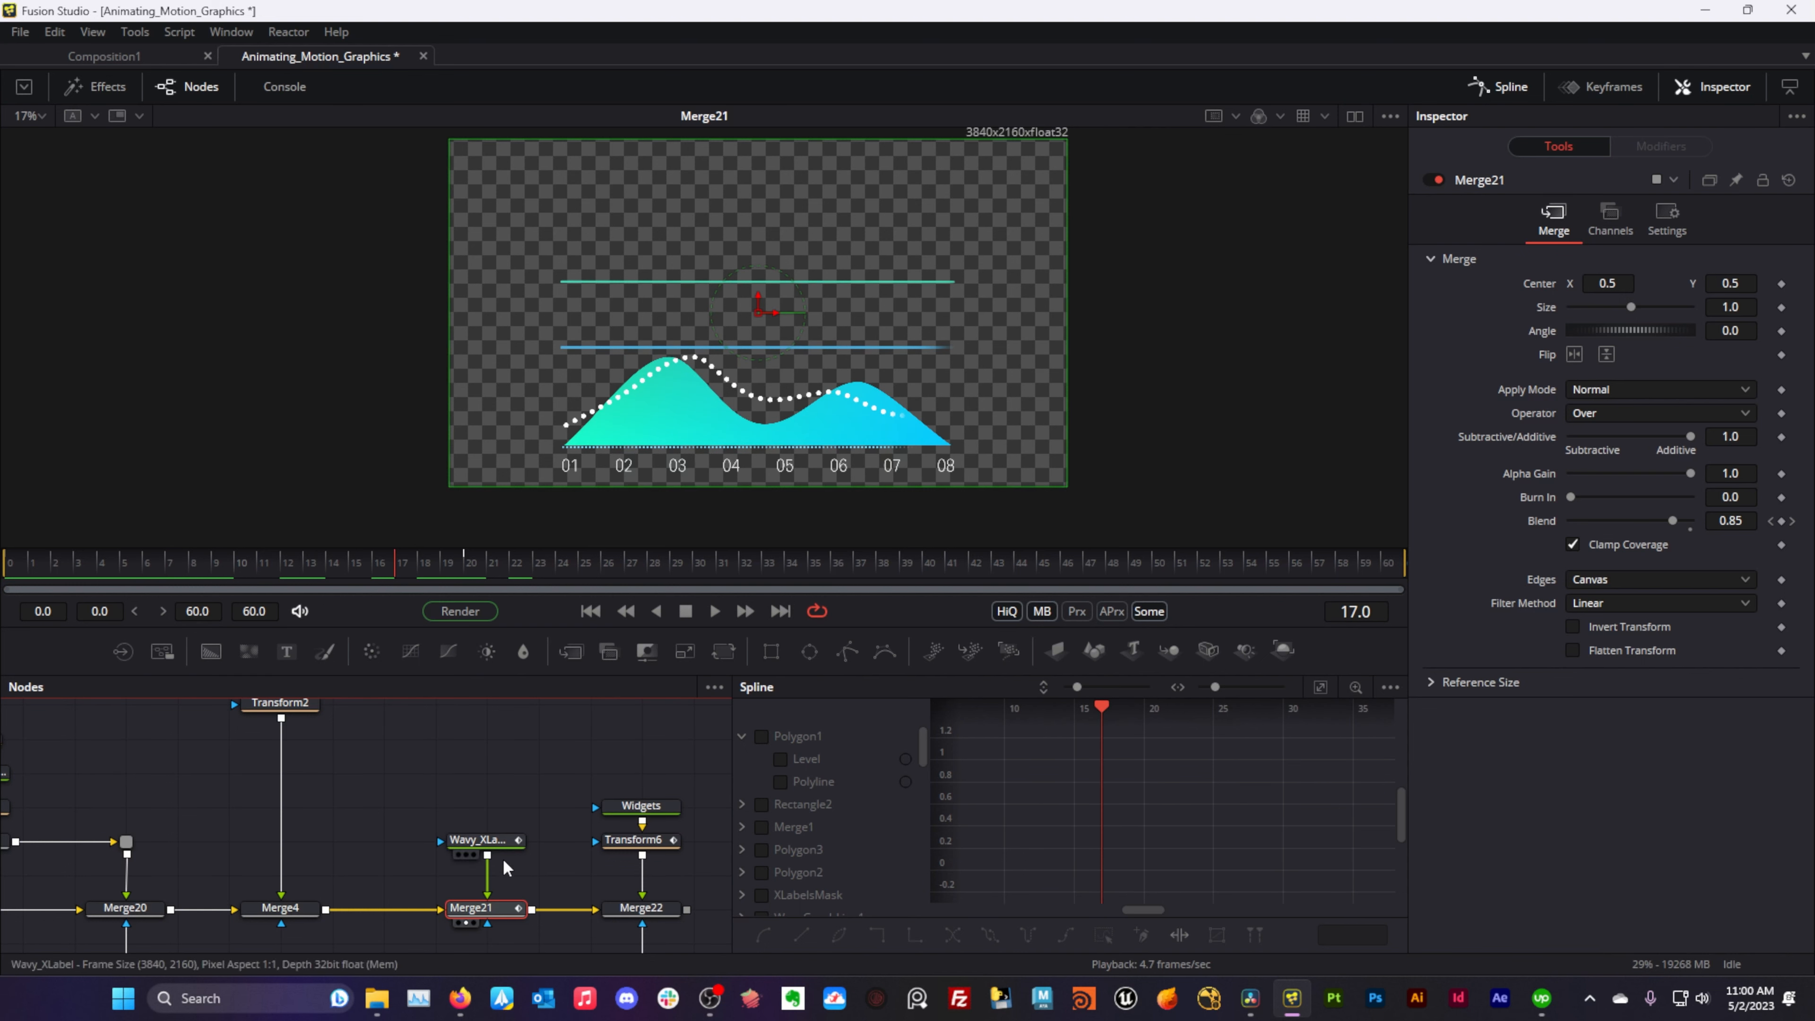
- Show Wavy_XLabel's Word Spacing curve in the spline editor and fit it to the view
left_click(496, 841)
mouse_move(922, 737)
left_mouse_down()
mouse_move(923, 790)
mouse_move(920, 772)
left_mouse_up()
left_click(762, 805)
left_click(743, 804)
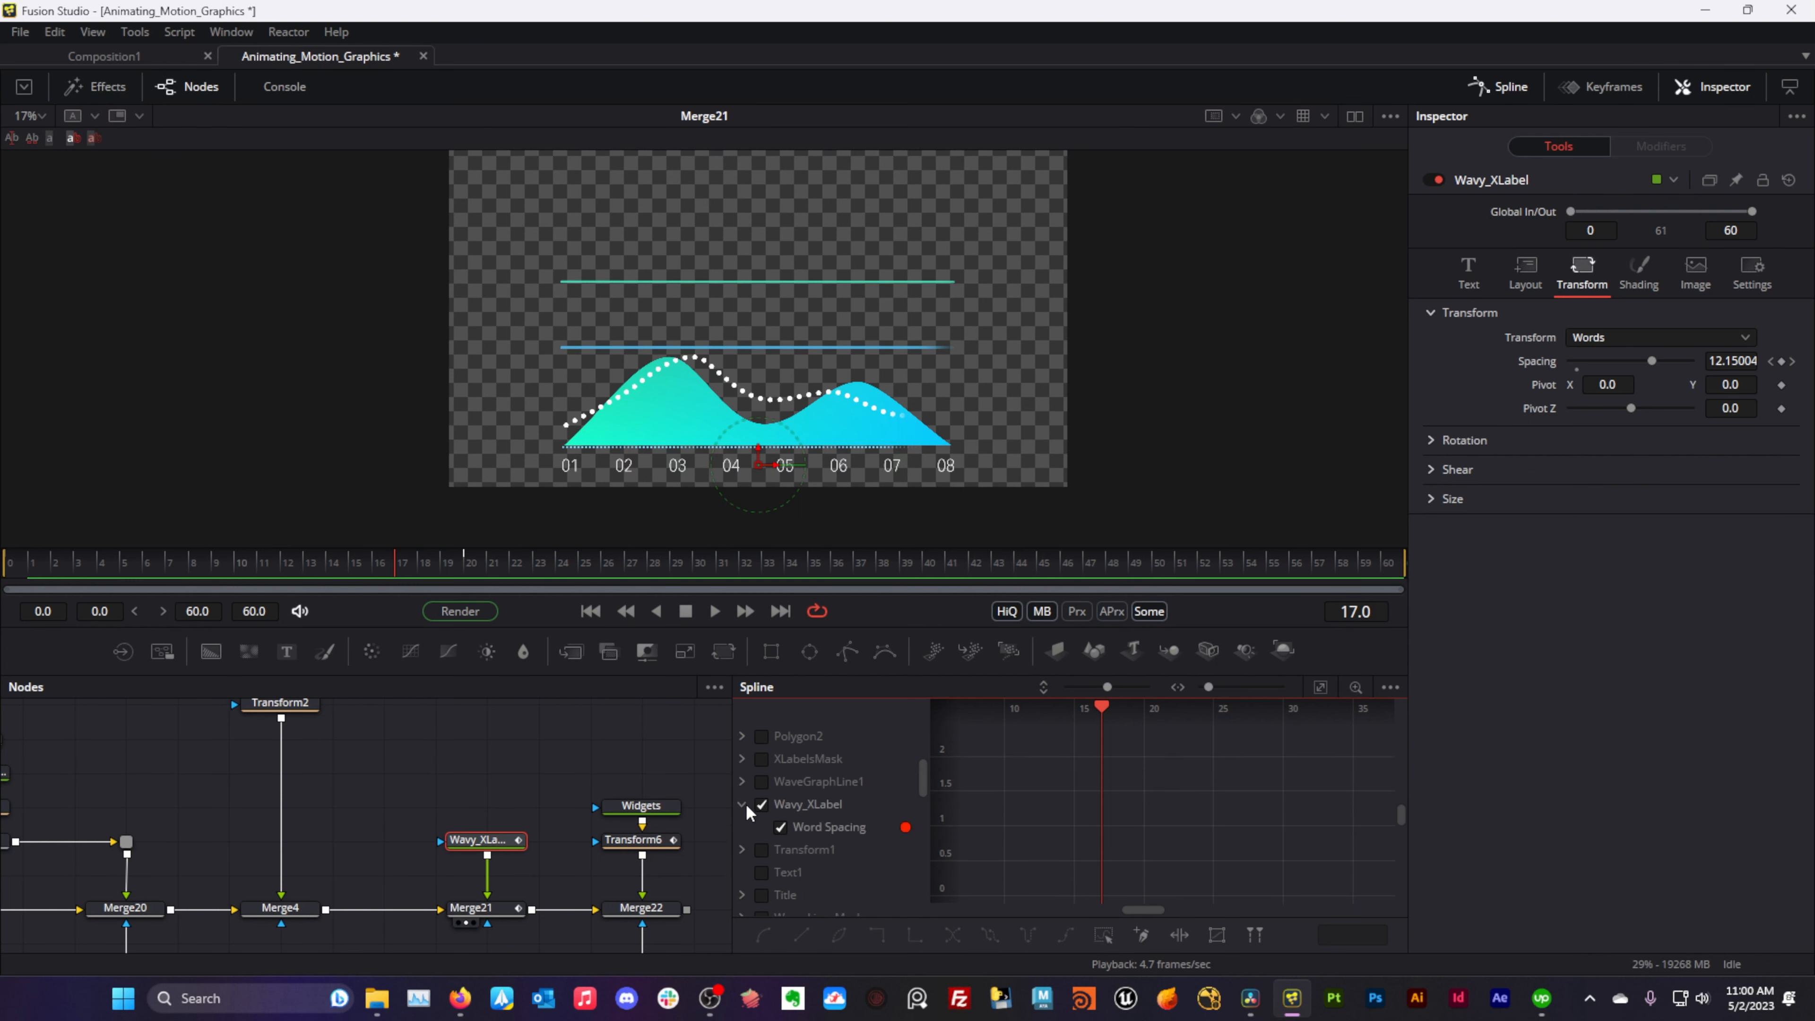
left_click(817, 829)
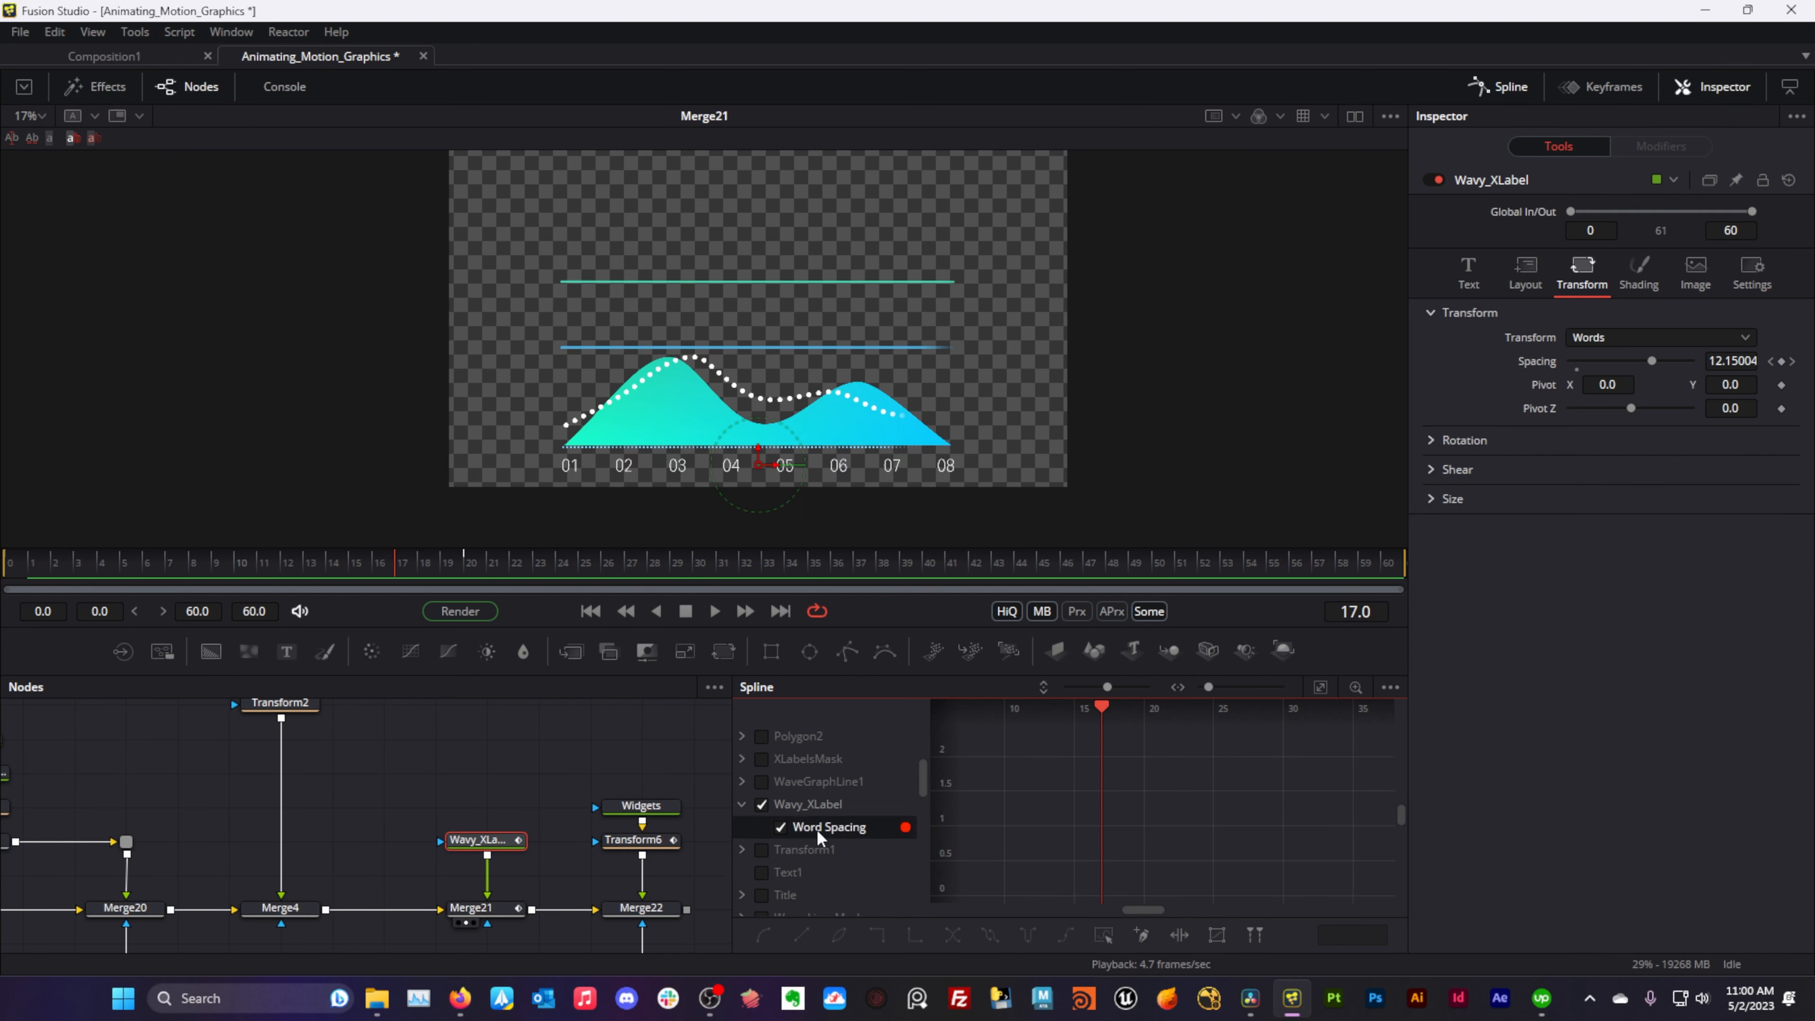
left_click(1326, 690)
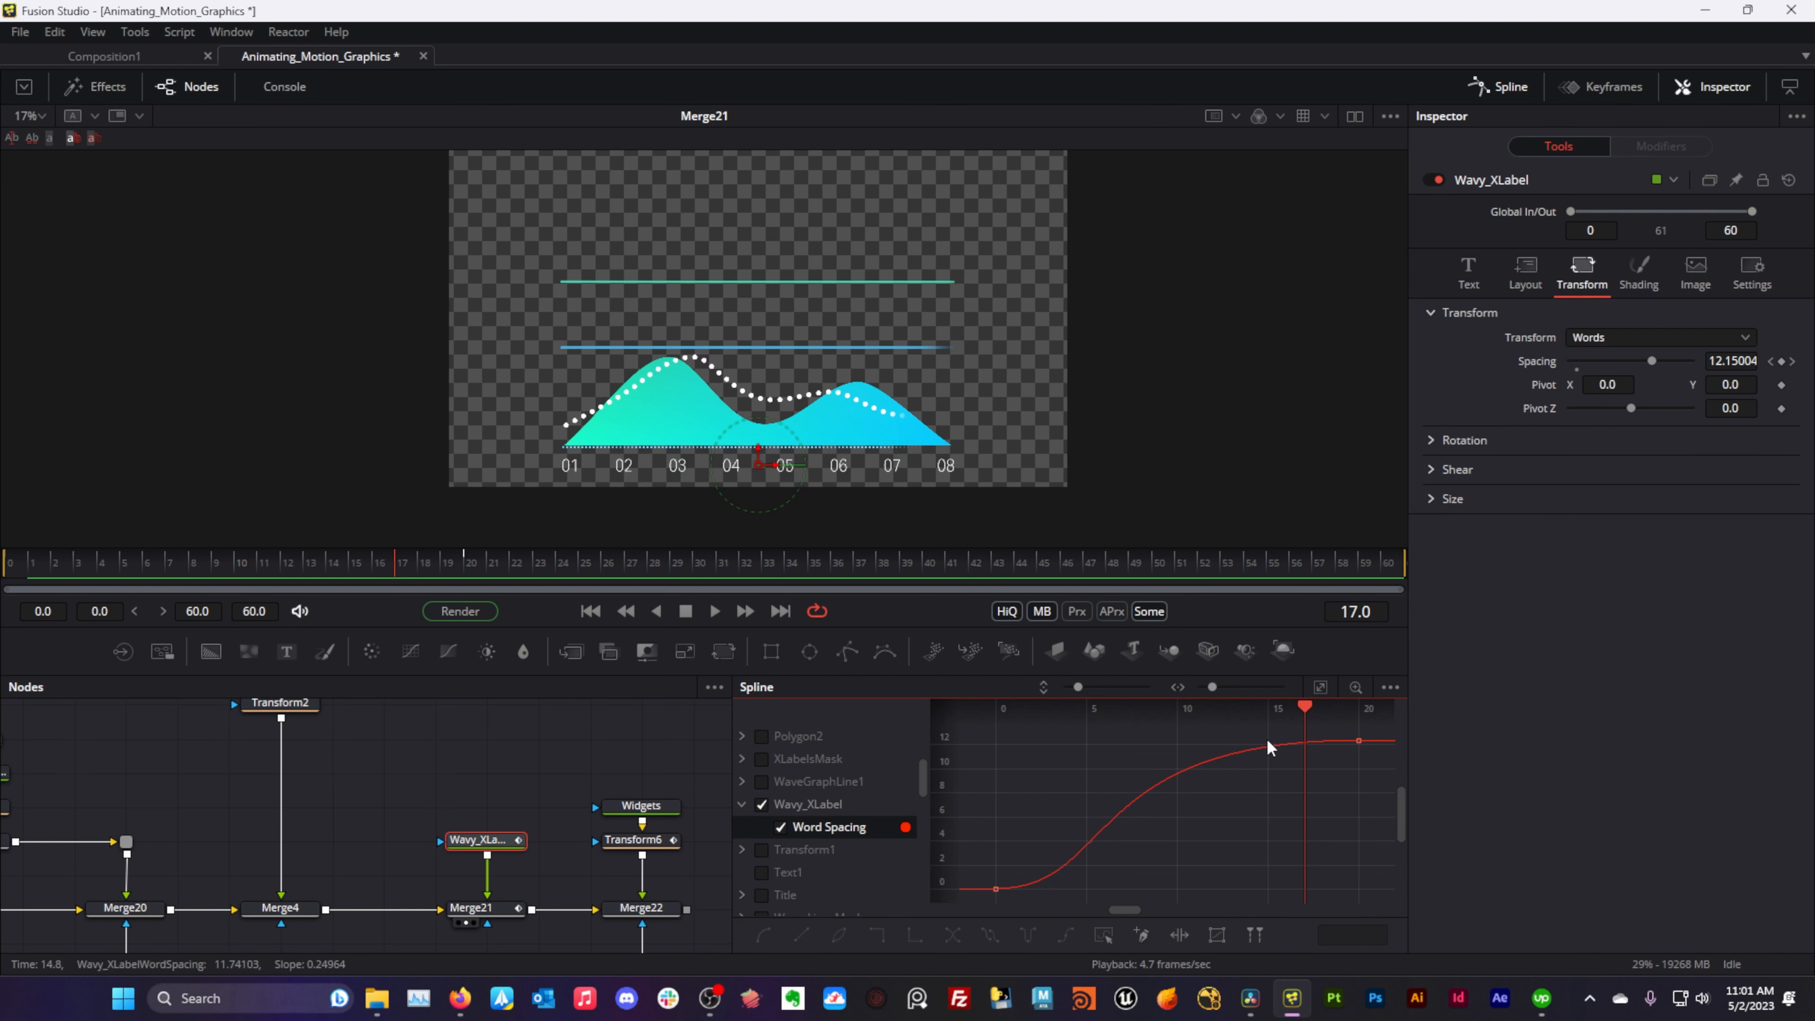
- Select the Word Spacing keyframe at frame 20 and examine its long incoming easing handle
left_click(1354, 742)
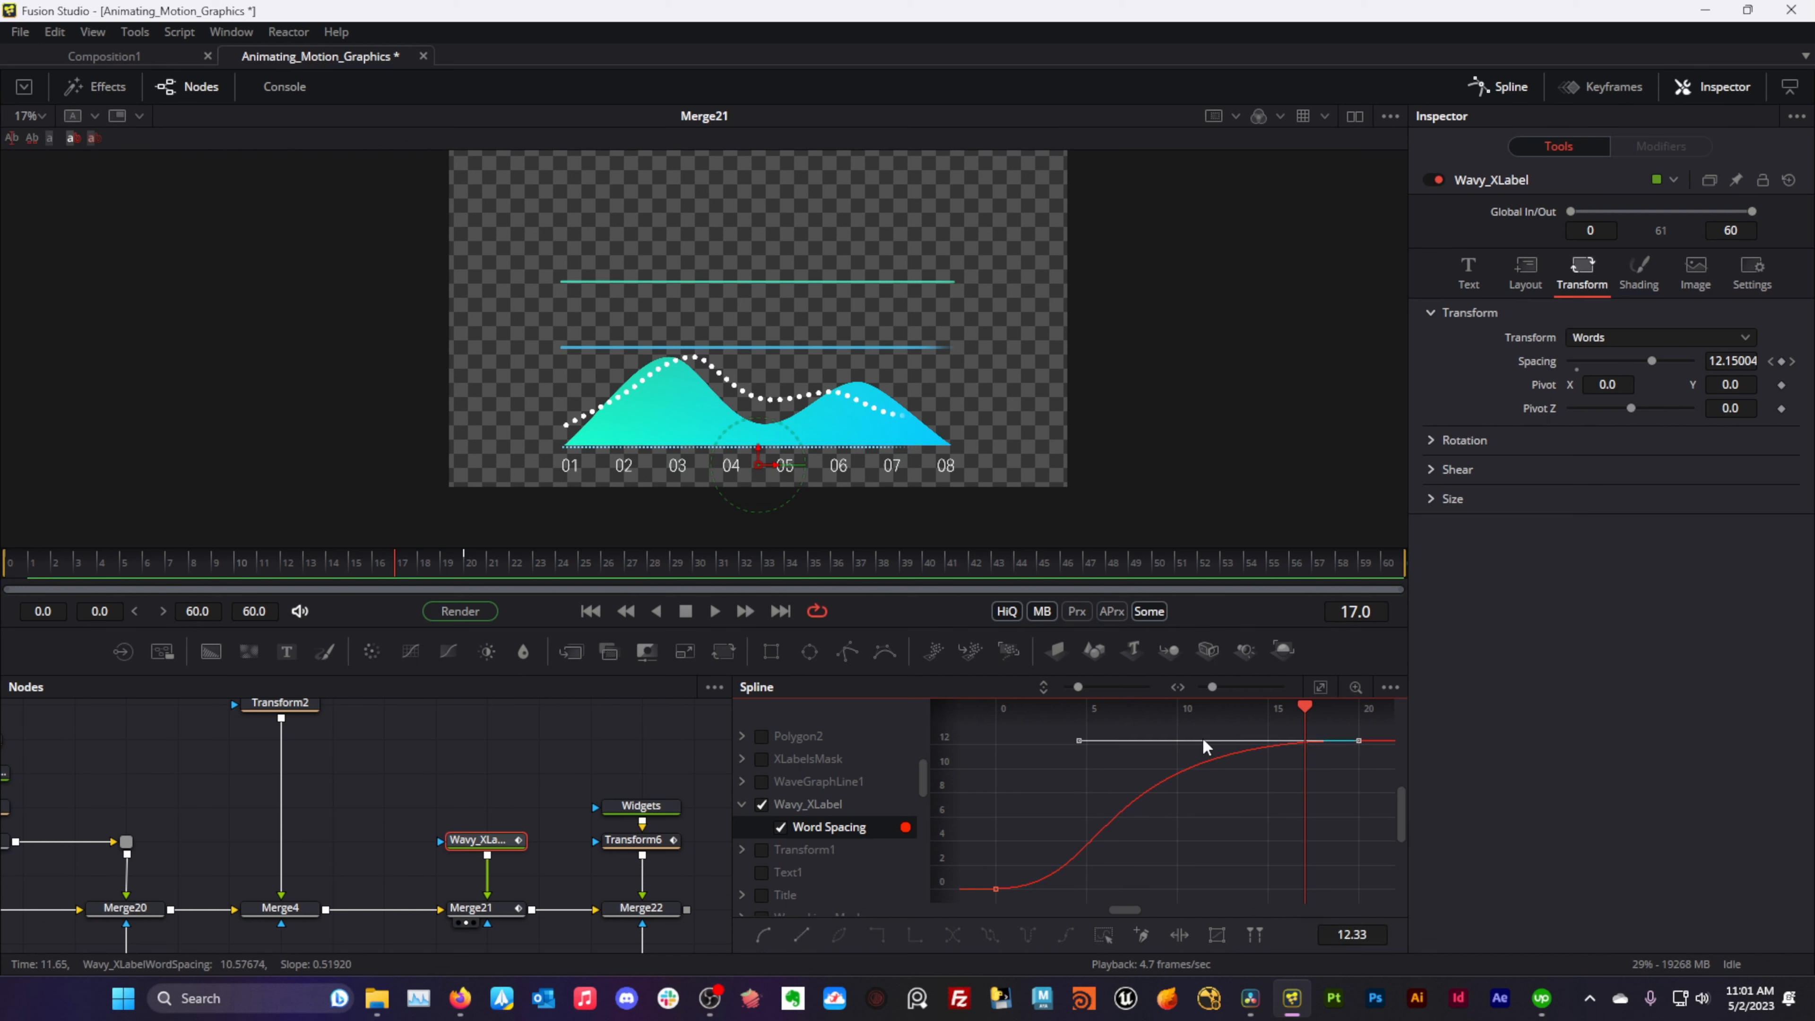
mouse_move(1071, 749)
left_mouse_down()
mouse_move(1029, 752)
mouse_move(1122, 744)
mouse_move(1175, 806)
mouse_move(1092, 773)
mouse_move(1115, 743)
mouse_move(1101, 815)
mouse_move(1098, 749)
mouse_move(1076, 748)
left_mouse_up()
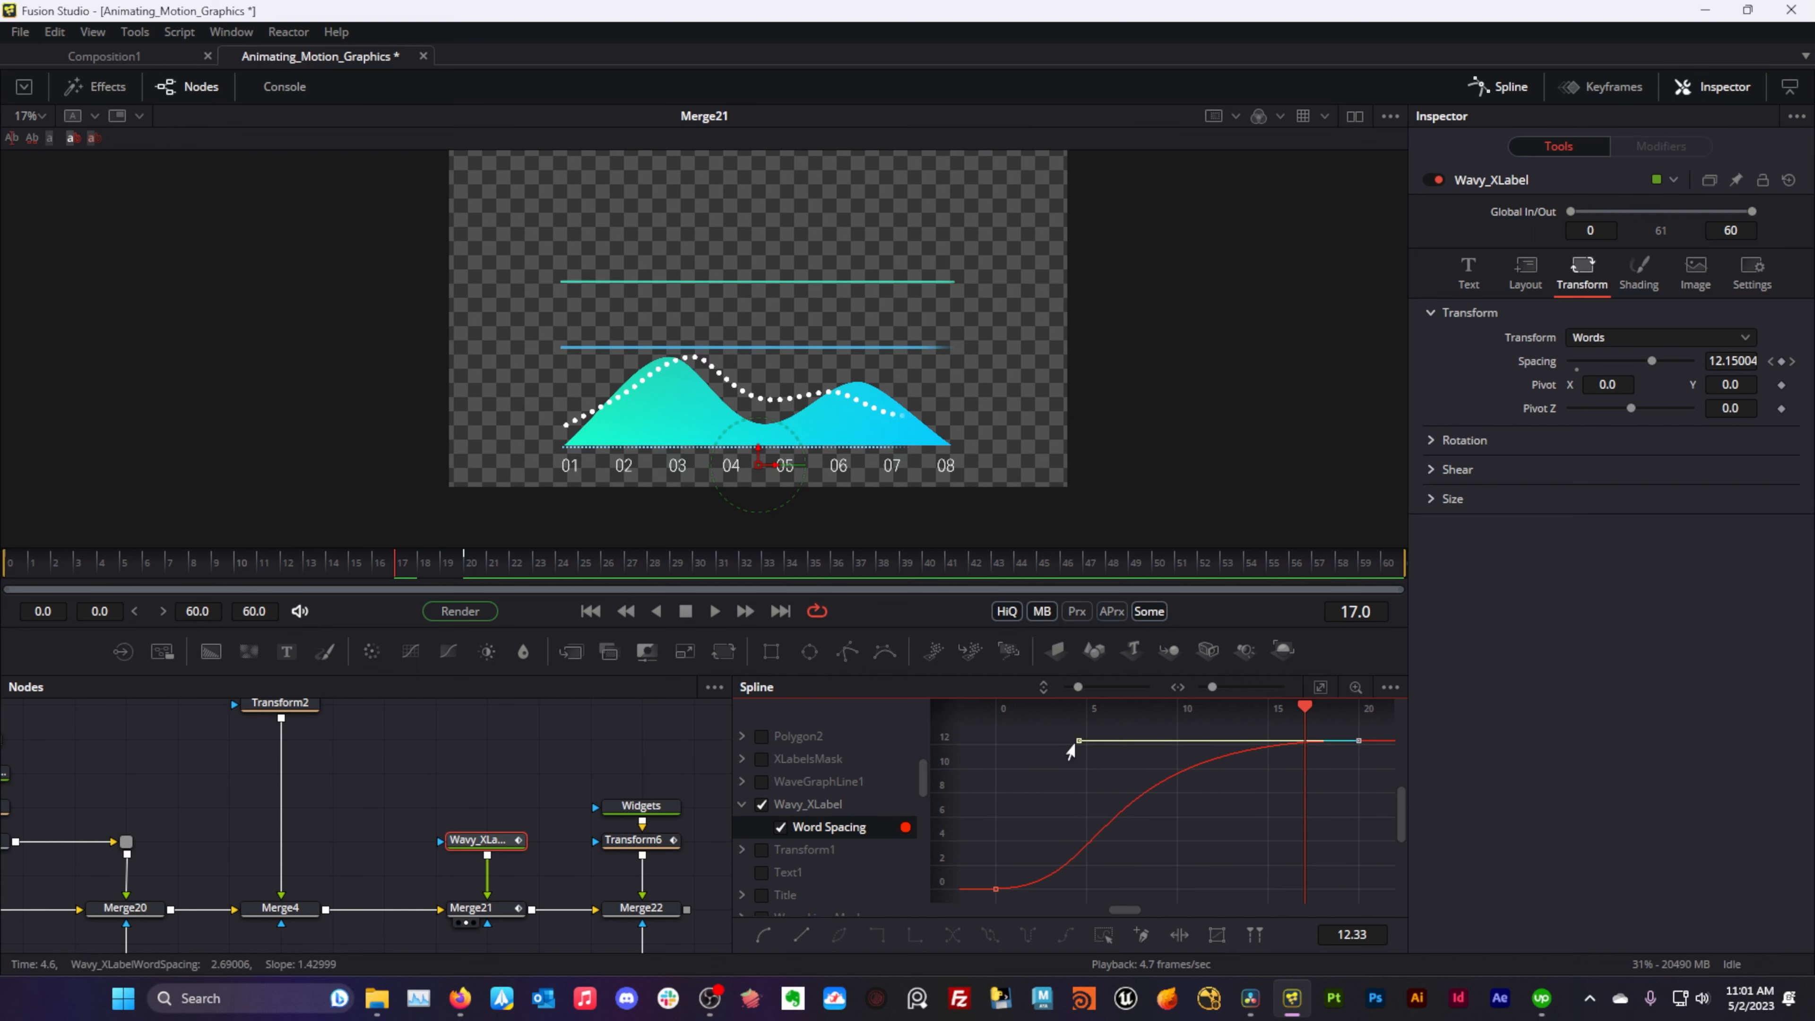
mouse_move(1078, 741)
left_mouse_down()
mouse_move(1014, 748)
mouse_move(1140, 752)
mouse_move(1057, 760)
mouse_move(1078, 749)
left_mouse_up()
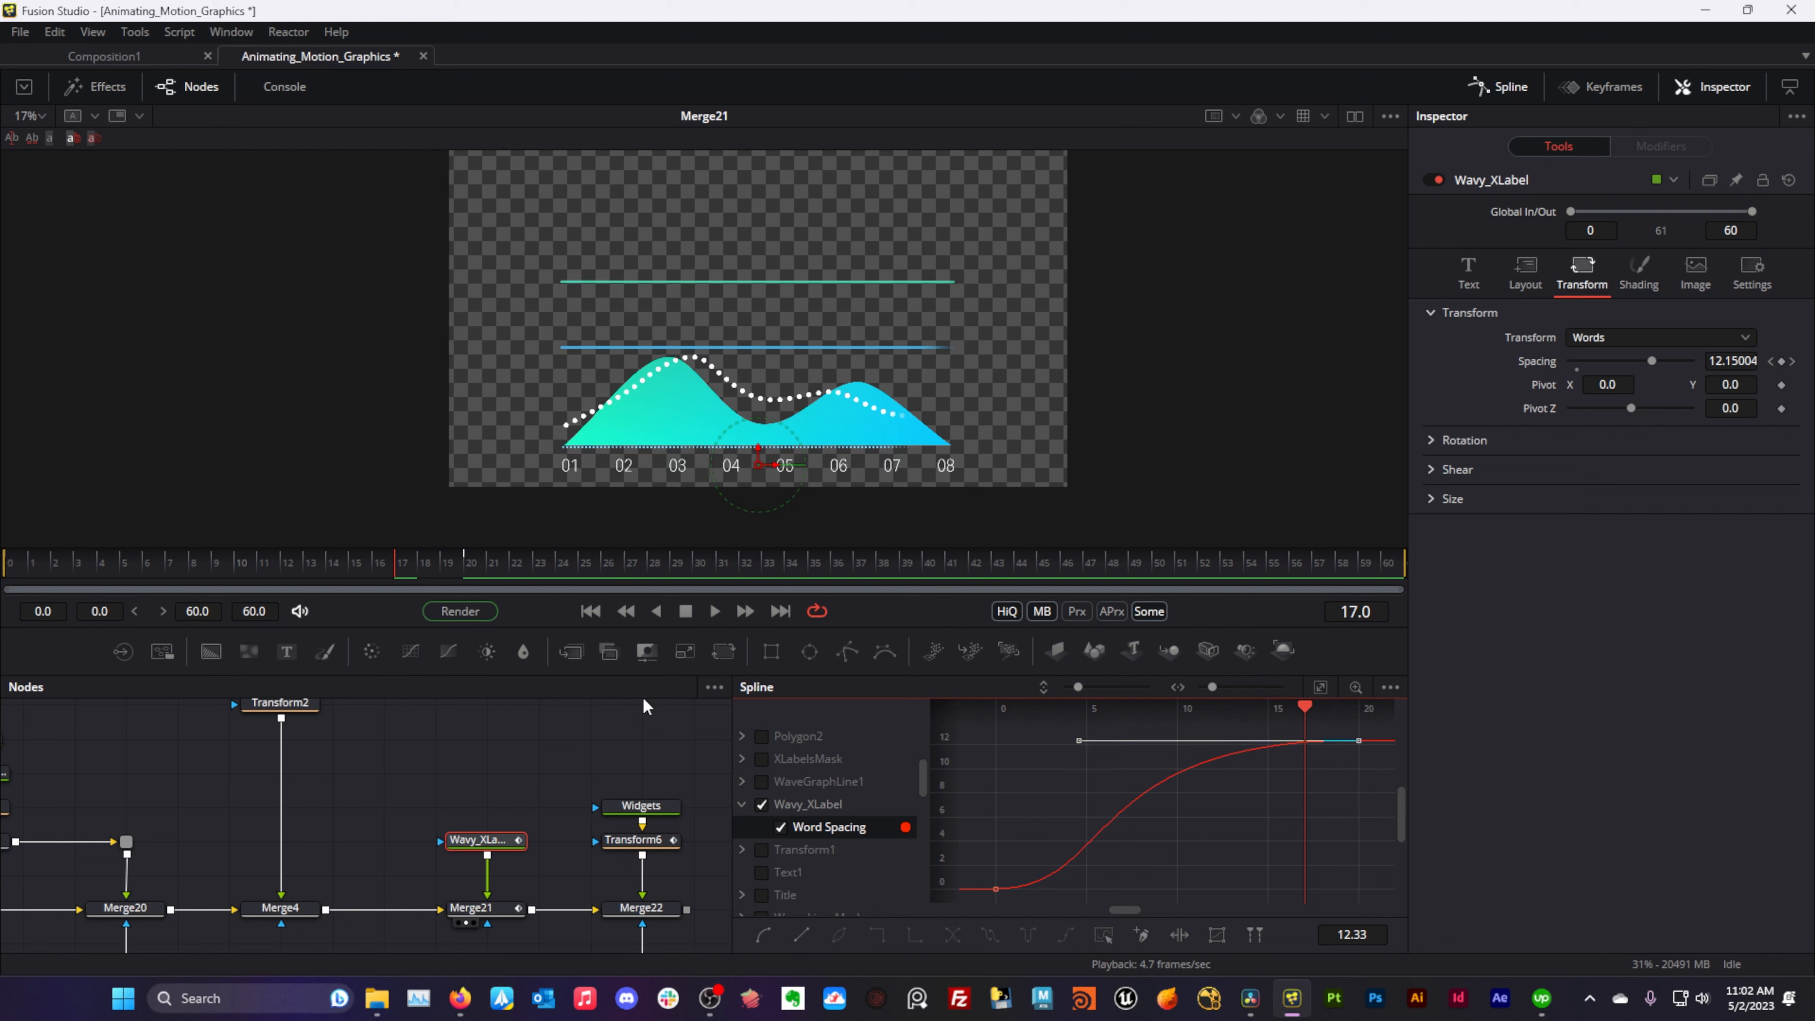
- Compare the Widgets title, Transform6 and Merge22 outputs in the viewer, finishing on Merge22 at frame 16
left_click_drag(691, 809, 632, 343)
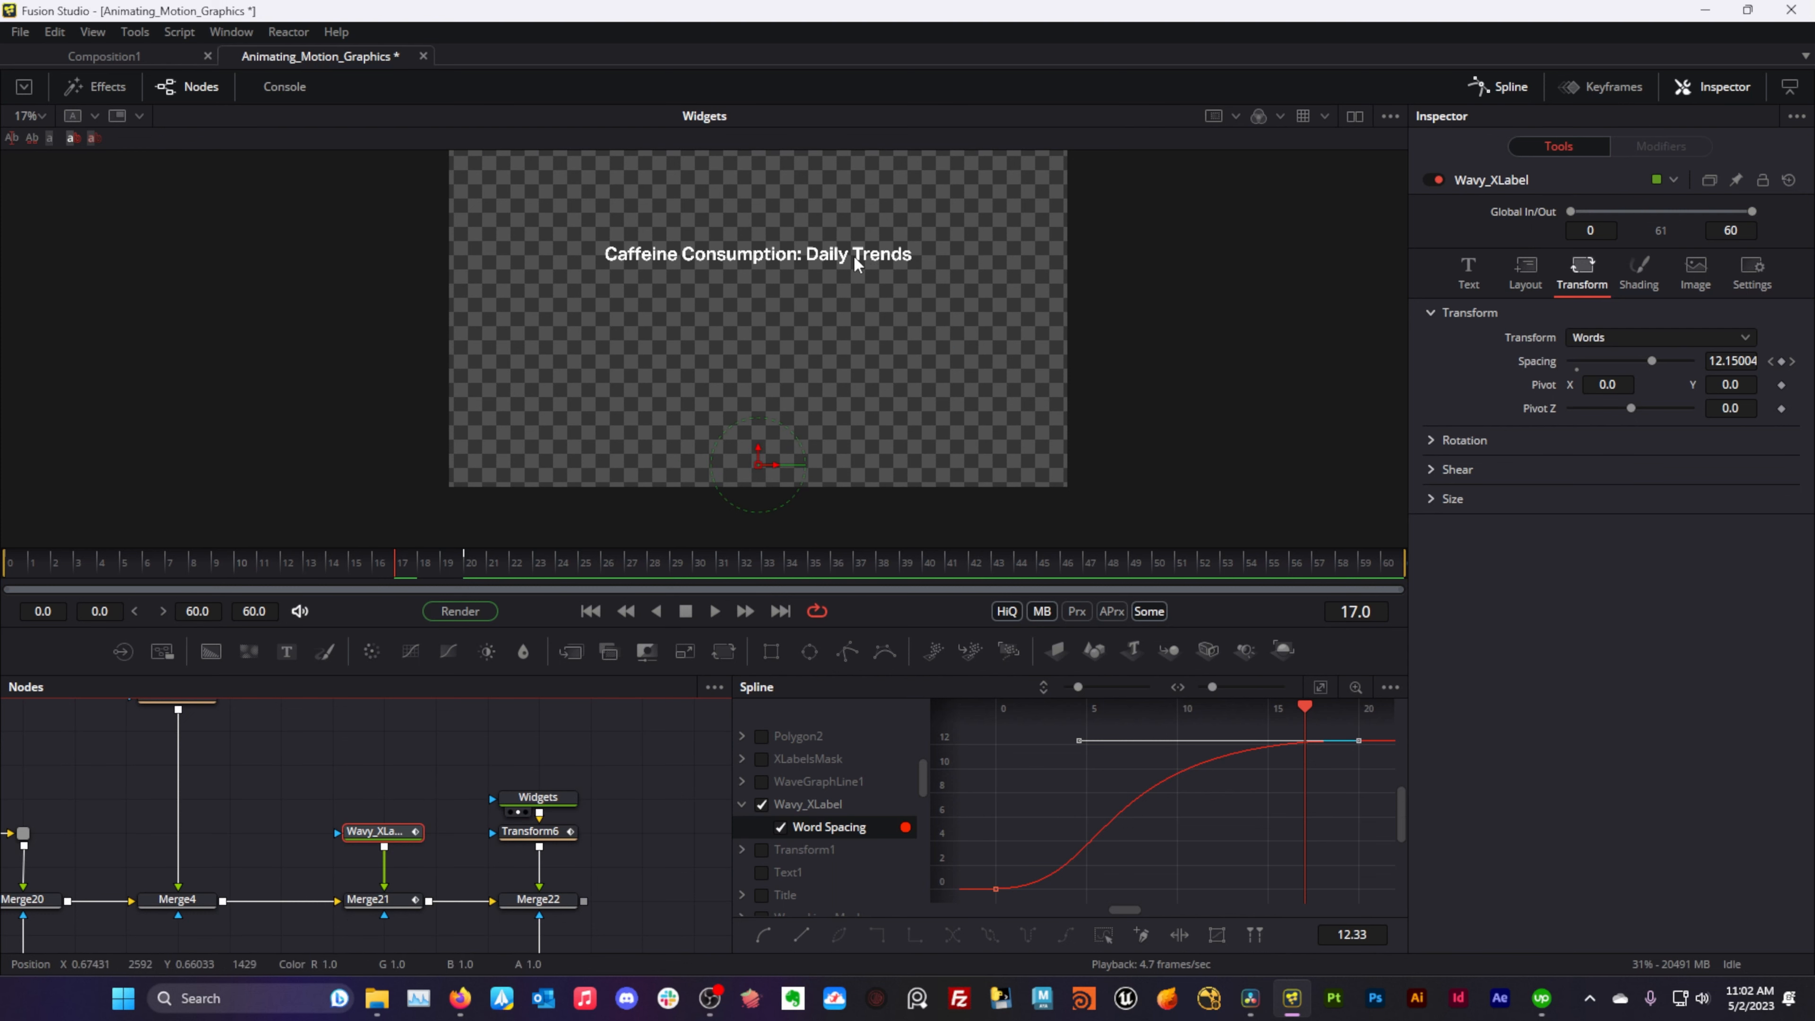
left_click(545, 799)
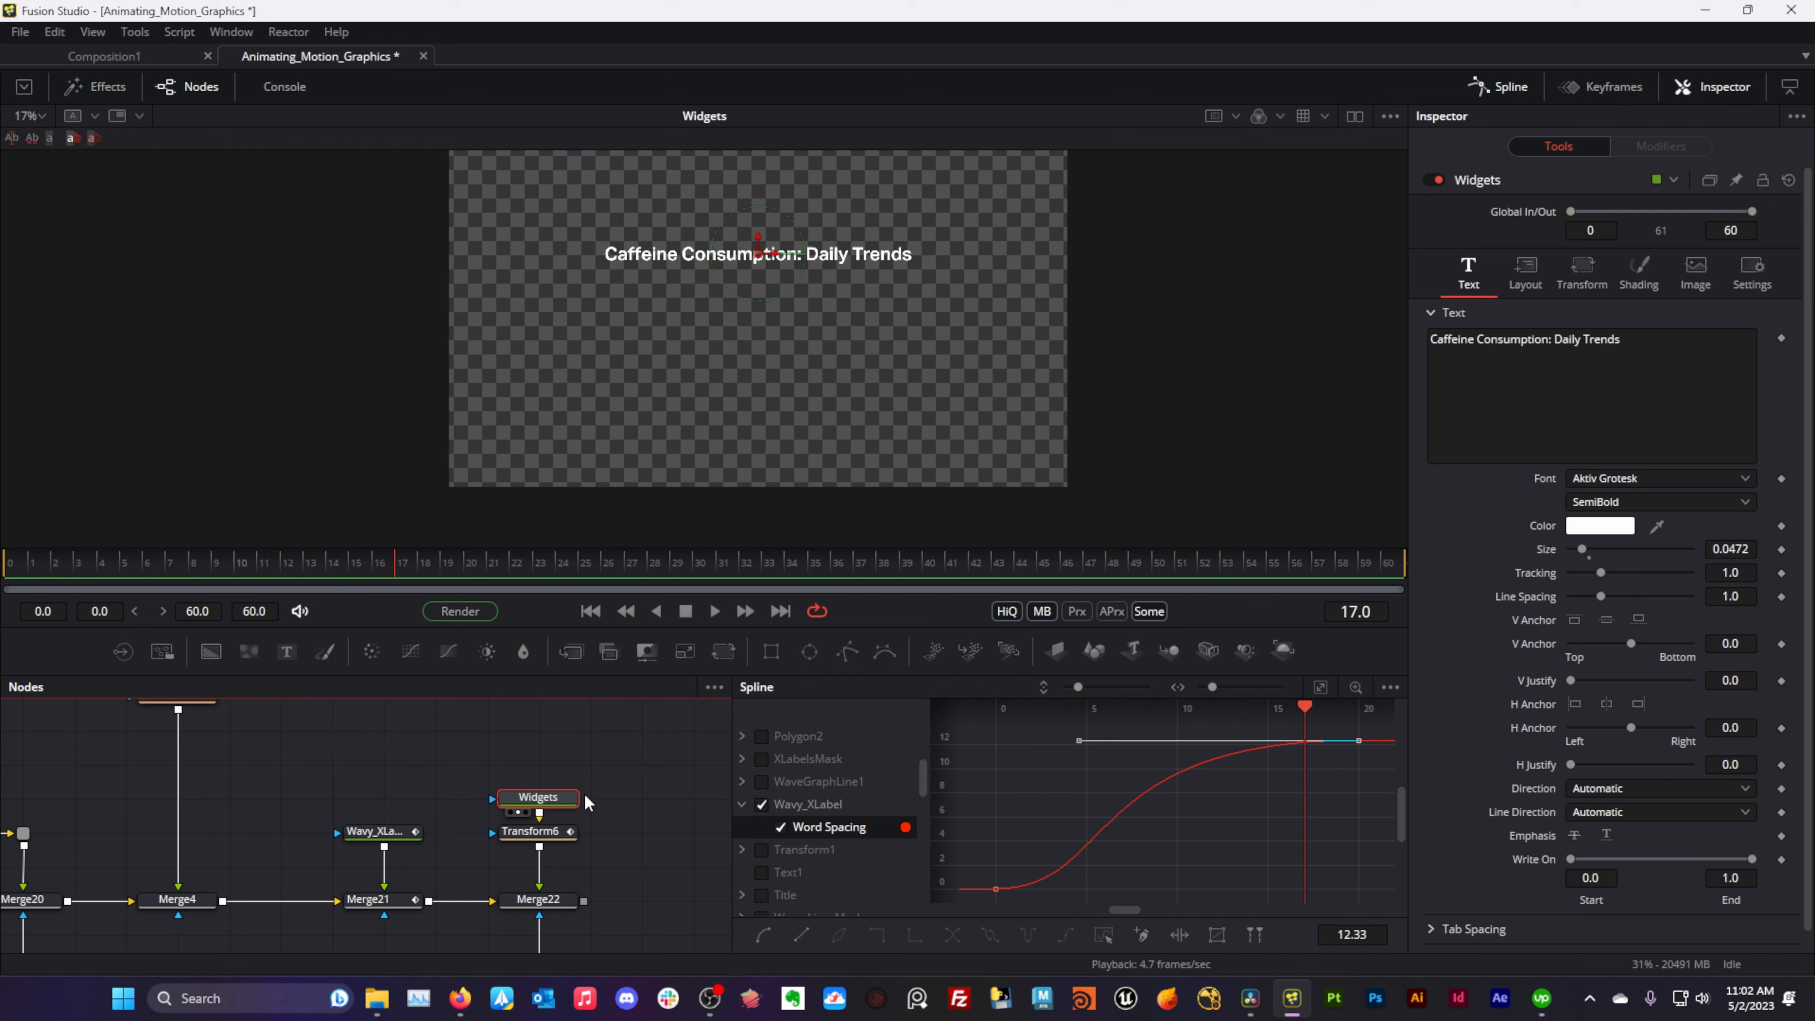
left_click_drag(549, 897, 653, 236)
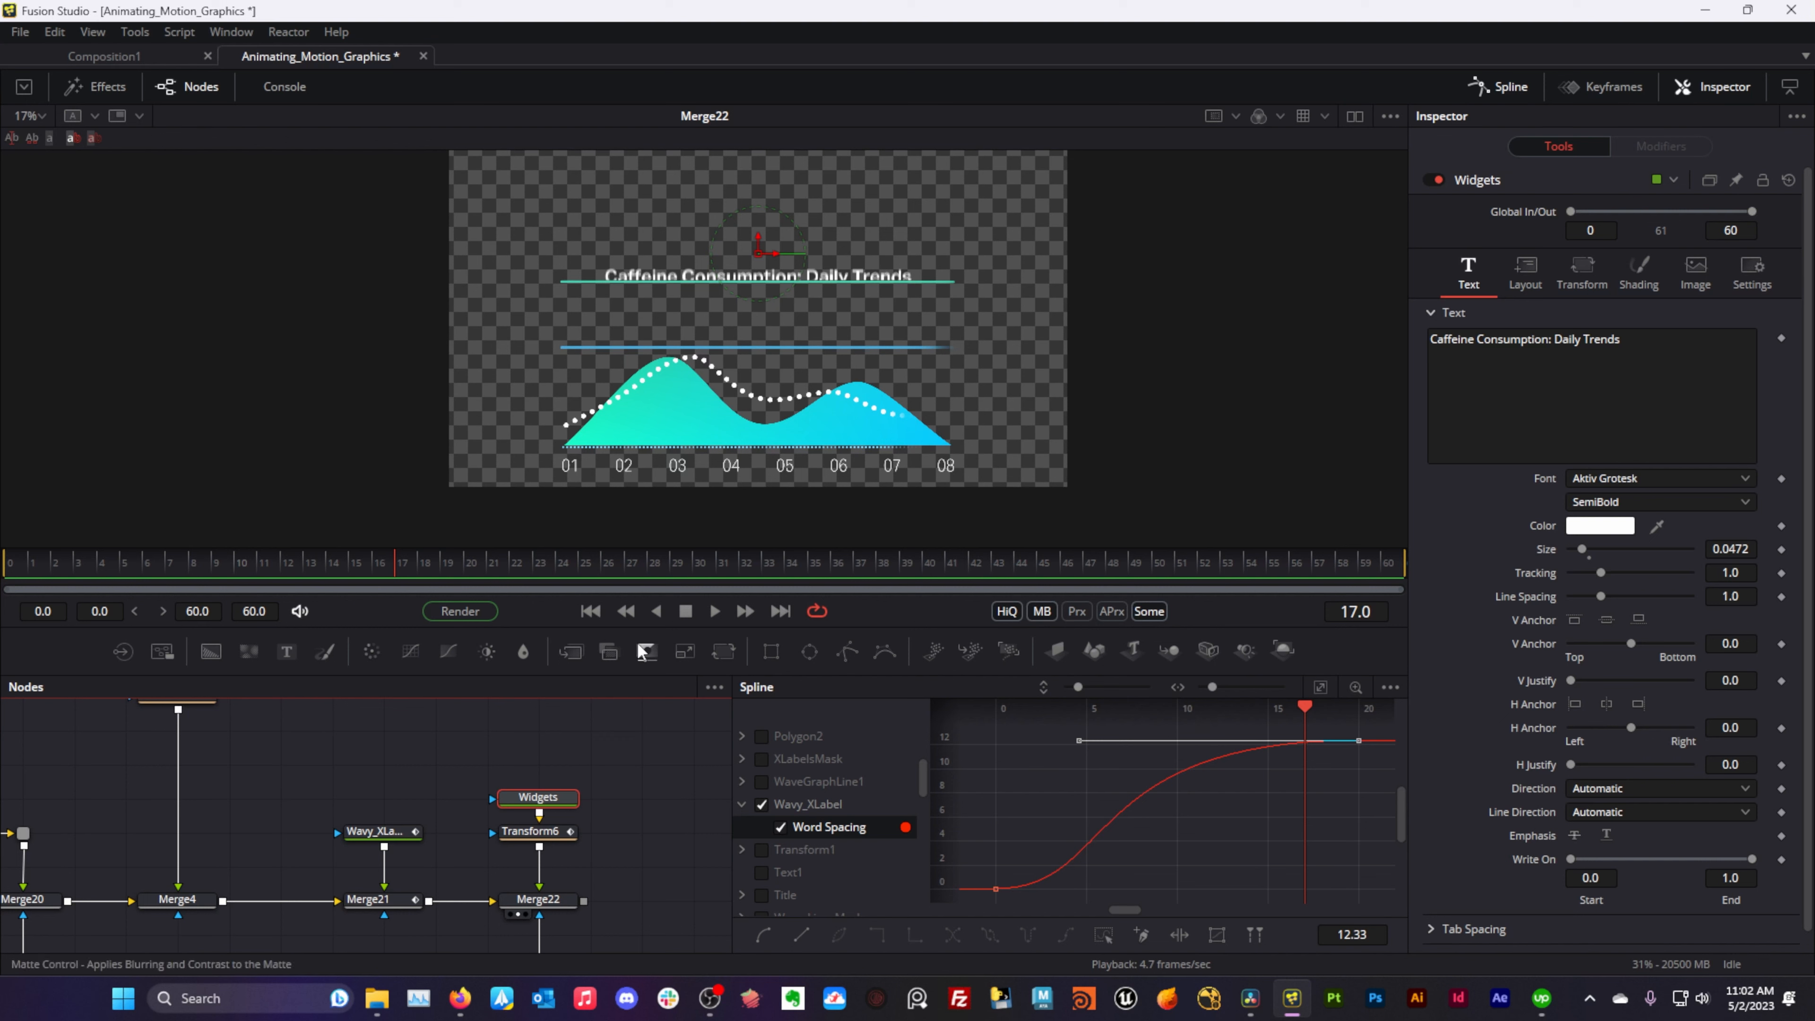
left_click_drag(569, 843, 646, 452)
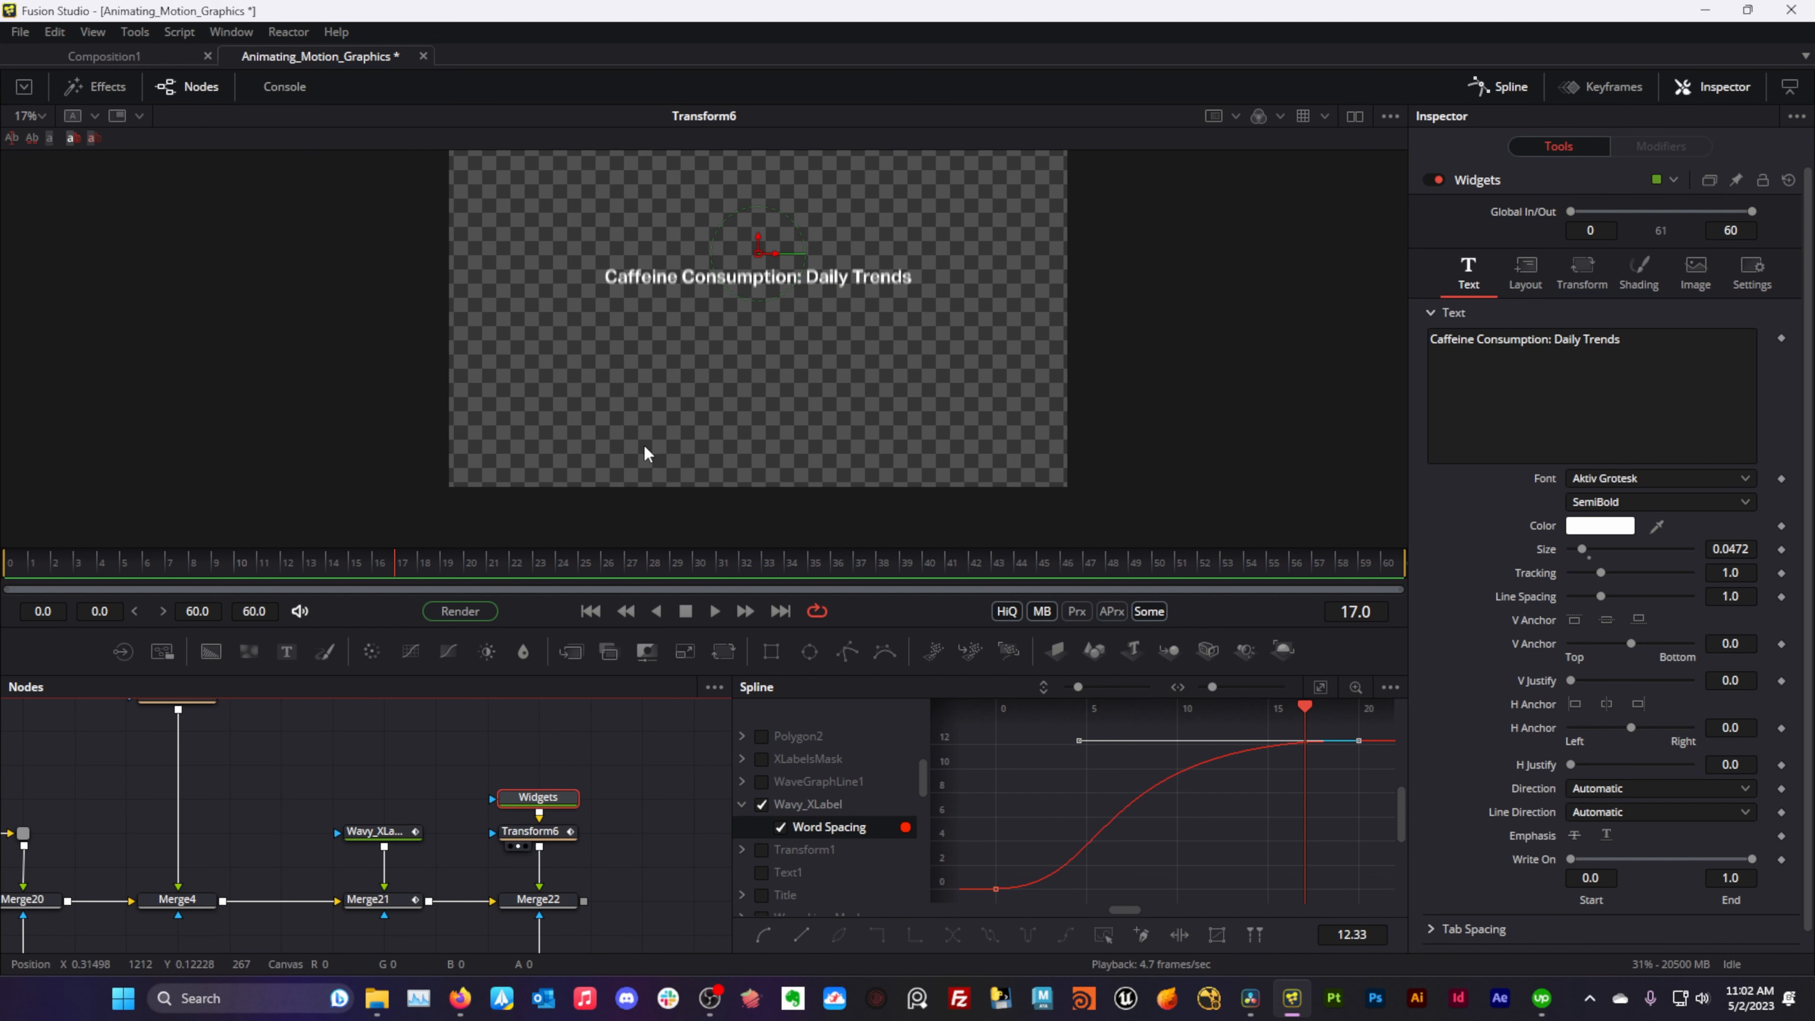
mouse_move(398, 565)
left_mouse_down()
mouse_move(121, 608)
mouse_move(592, 581)
mouse_move(373, 589)
left_mouse_up()
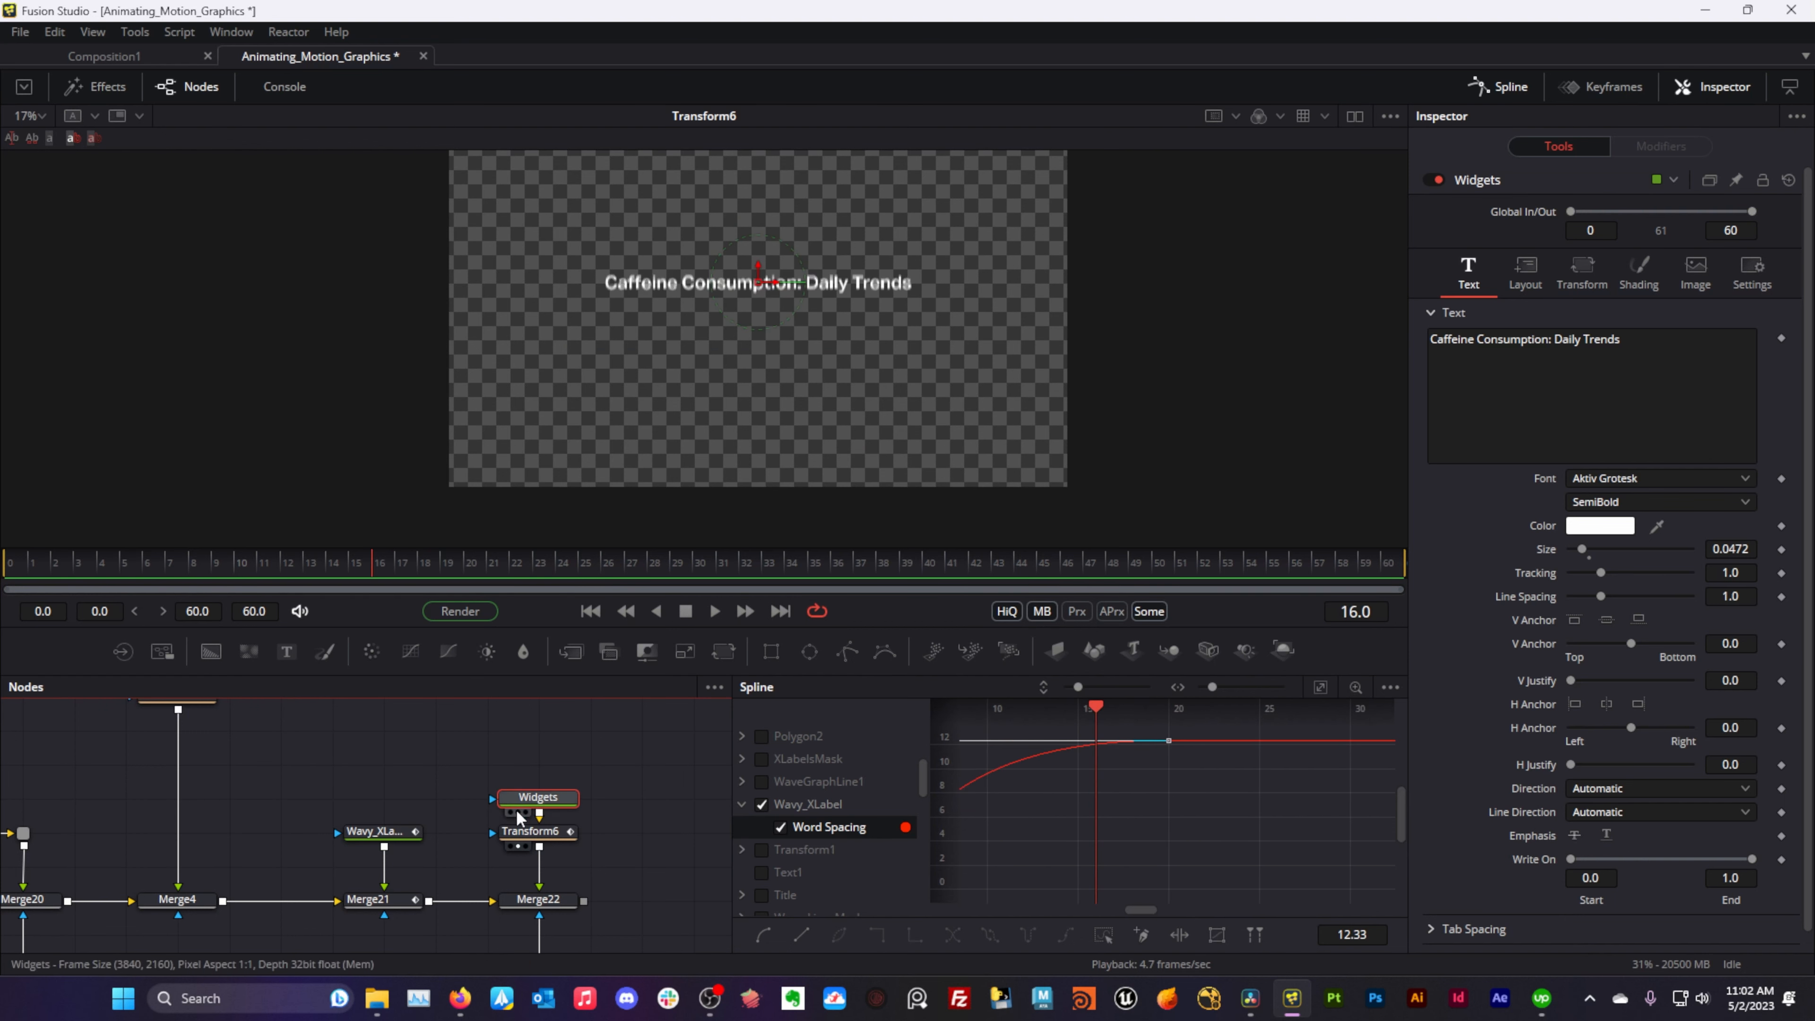
mouse_move(565, 900)
left_mouse_down()
mouse_move(620, 474)
mouse_move(741, 490)
left_mouse_up()
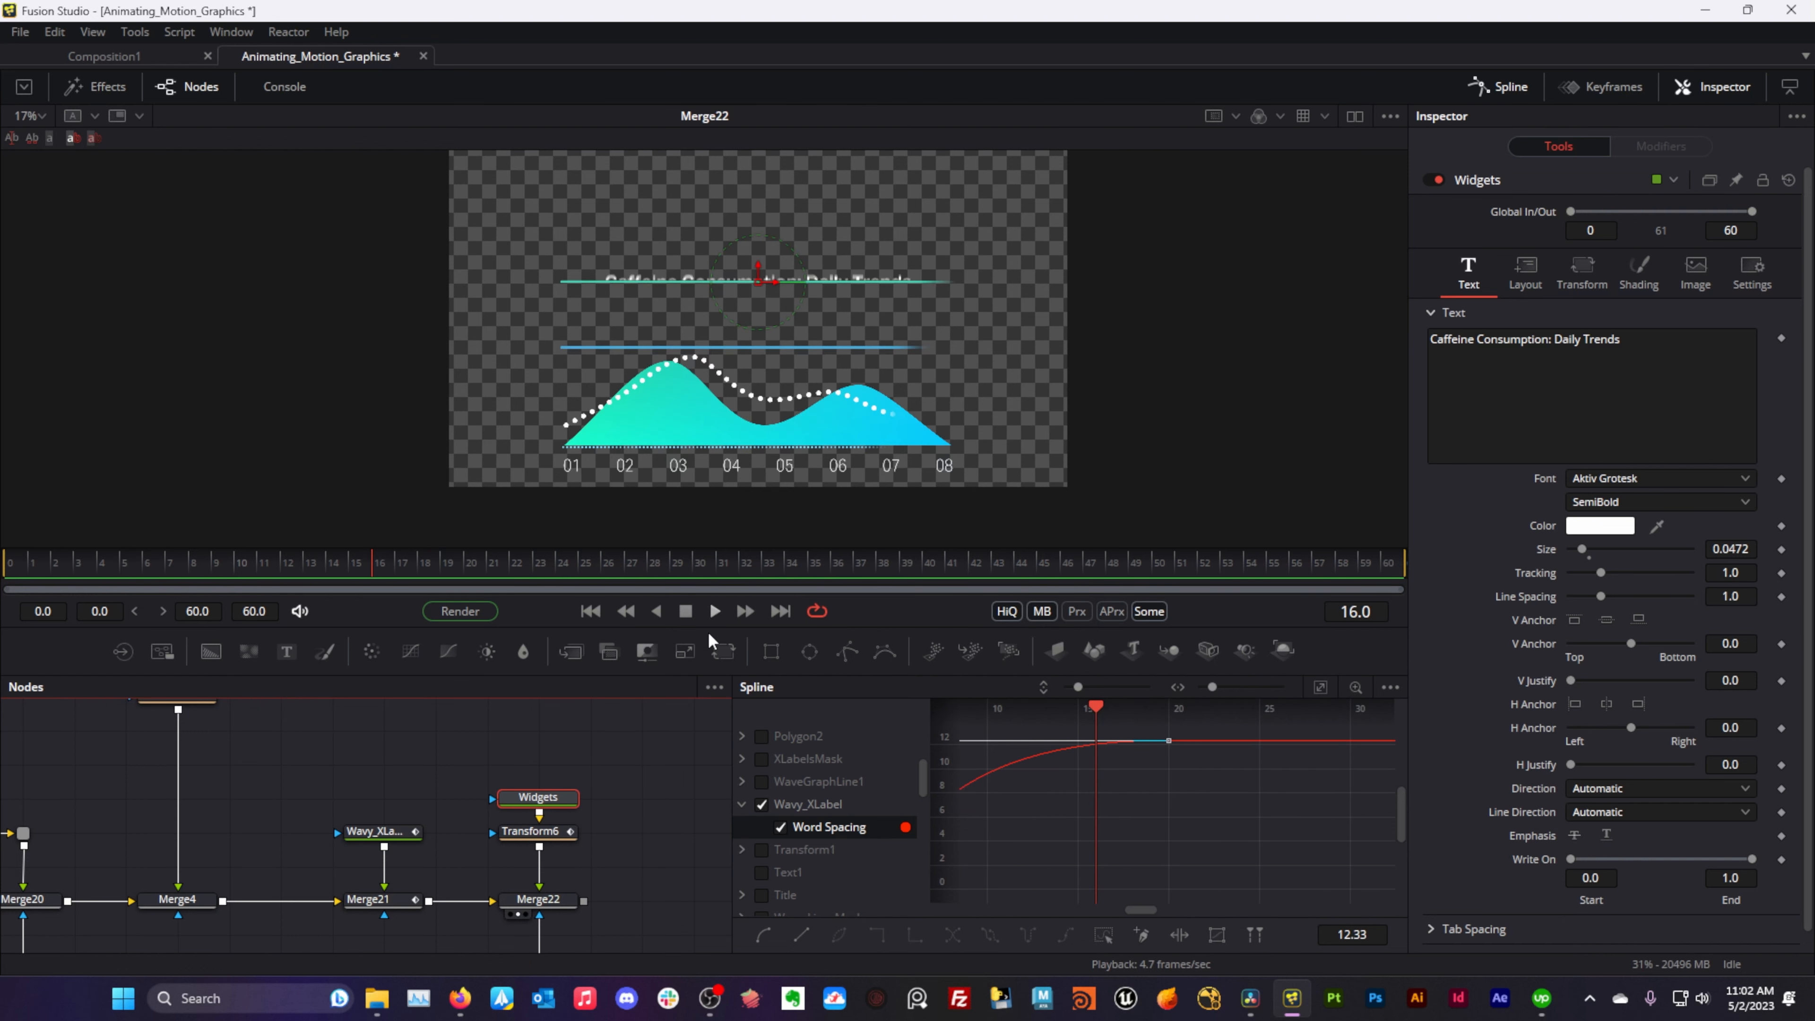
- Inspect the inverted Rectangle3 mask on Merge22 up close while scrubbing the title reveal to frame 20
scroll(567, 762, "down", 1)
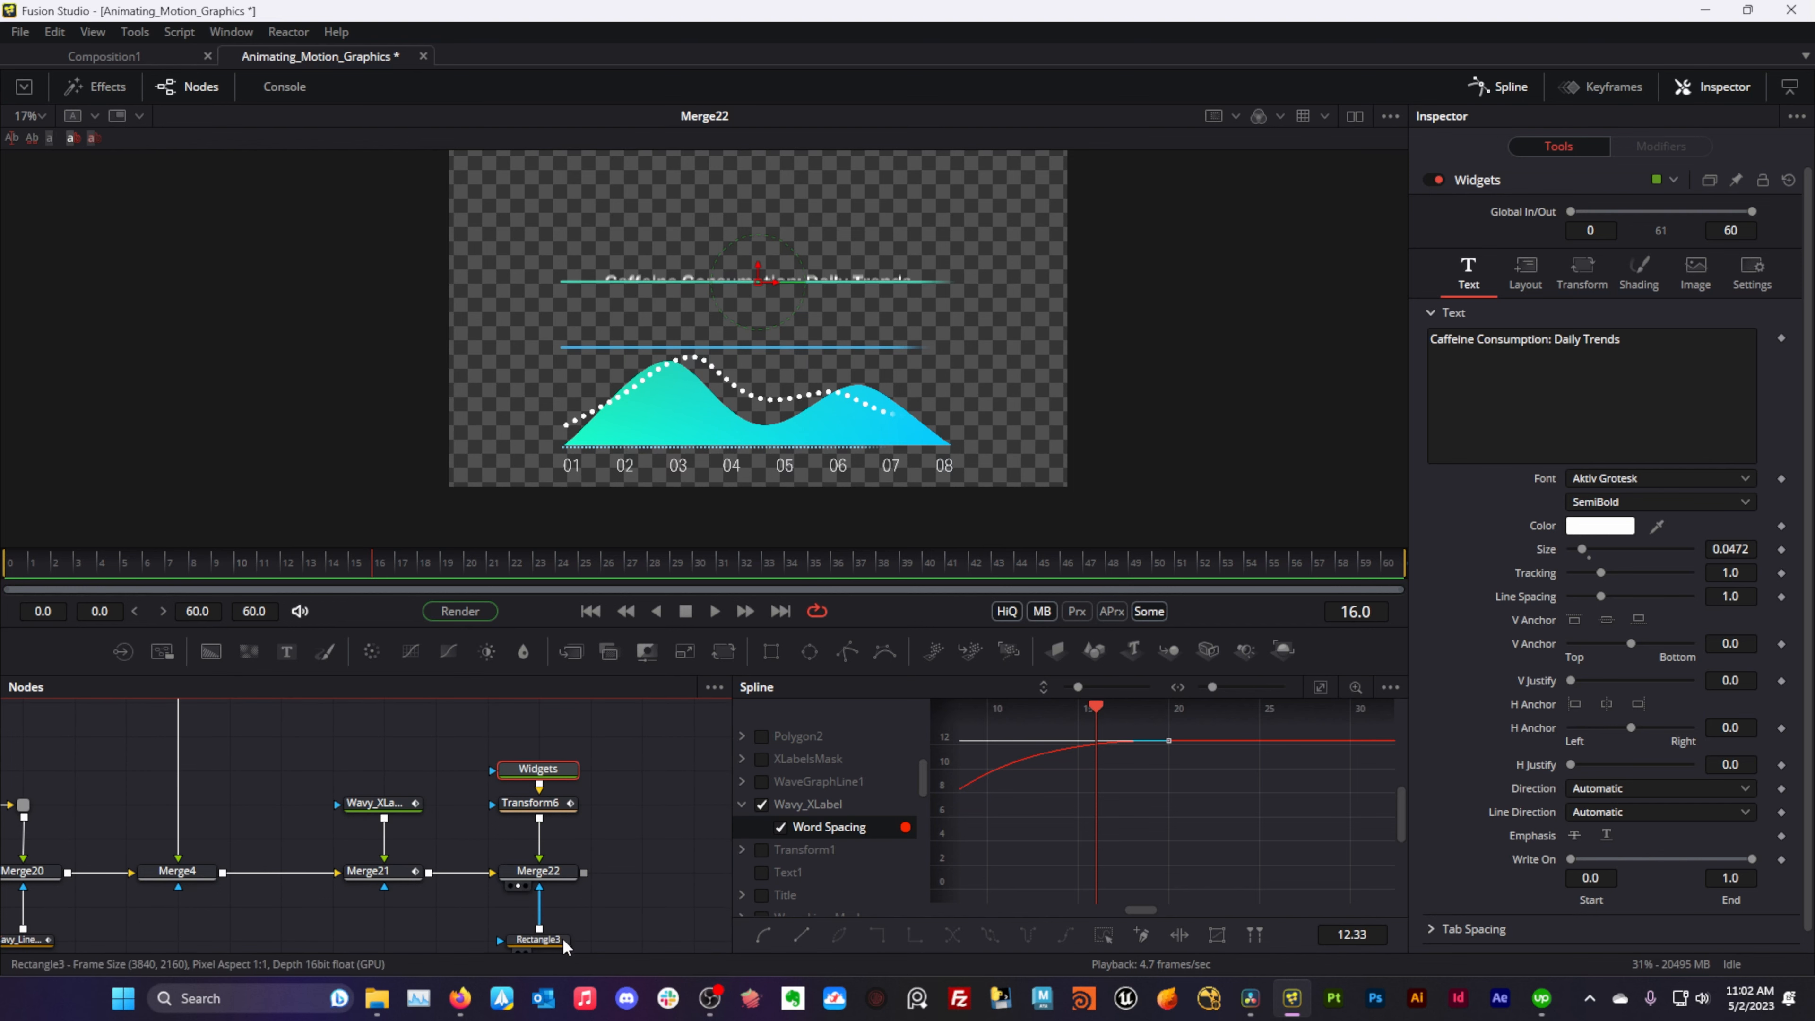
left_click(543, 940)
scroll(780, 246, "down", 1)
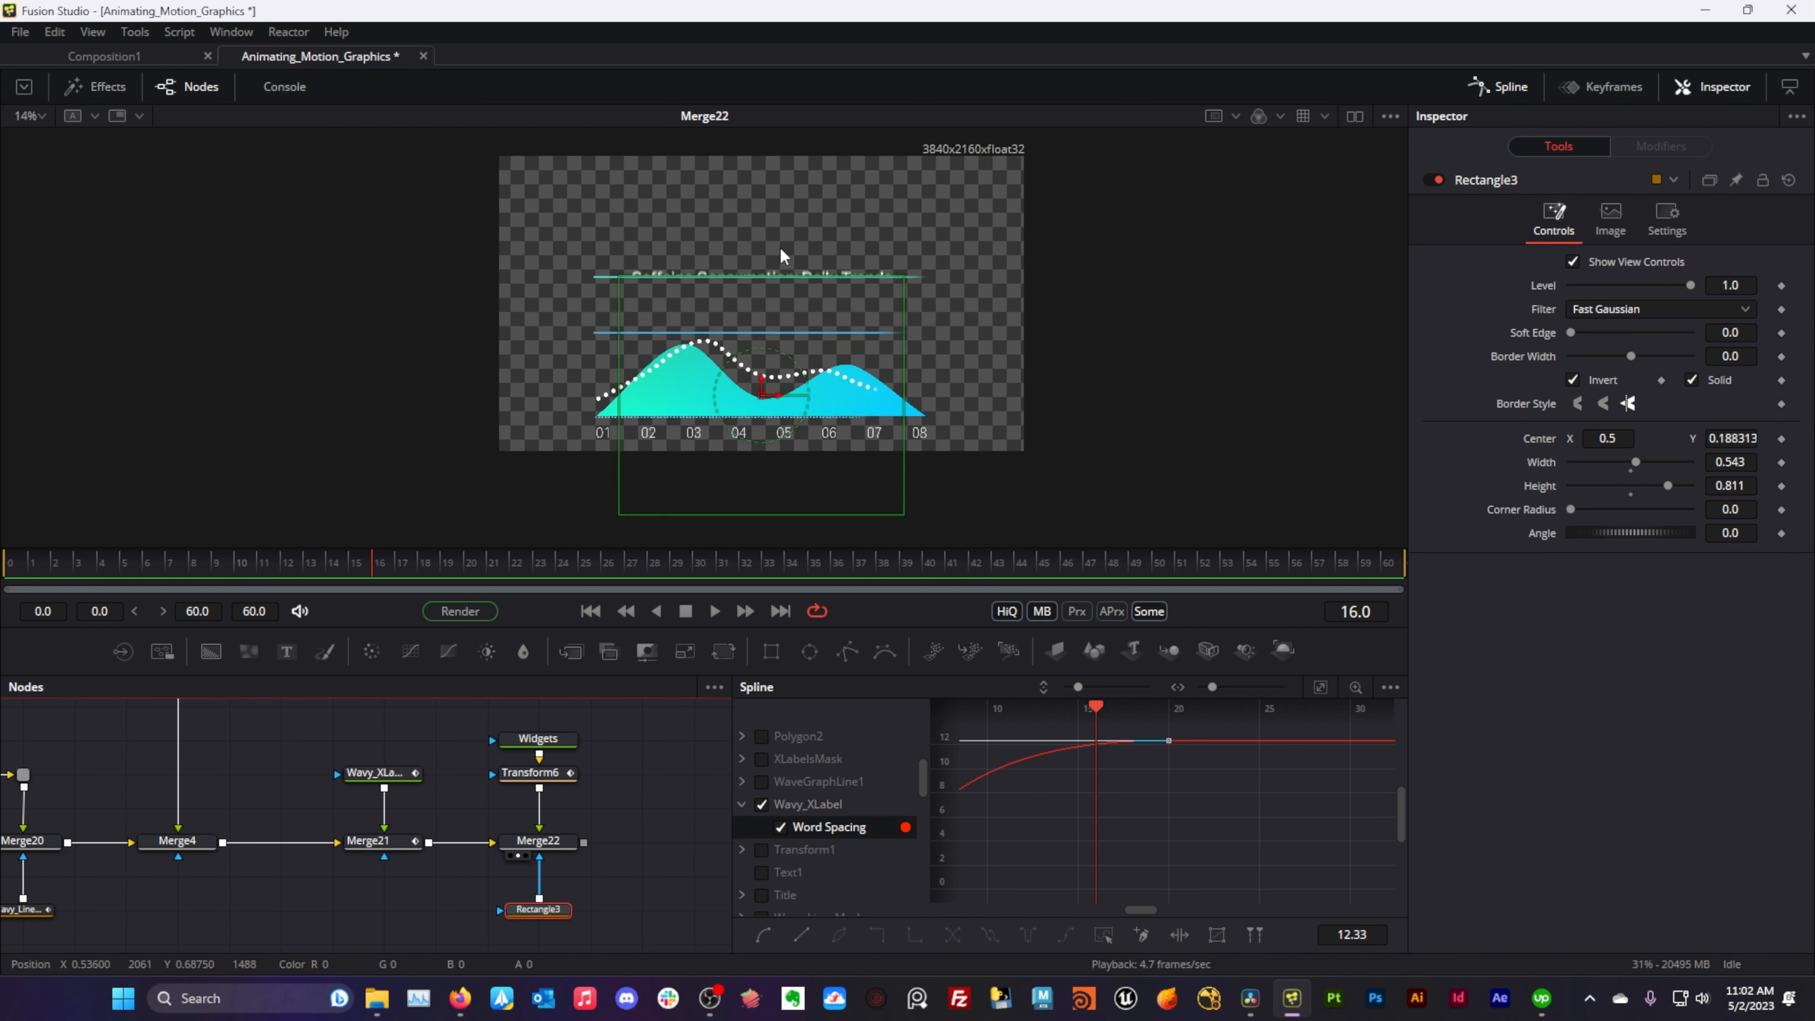
scroll(780, 249, "up", 3)
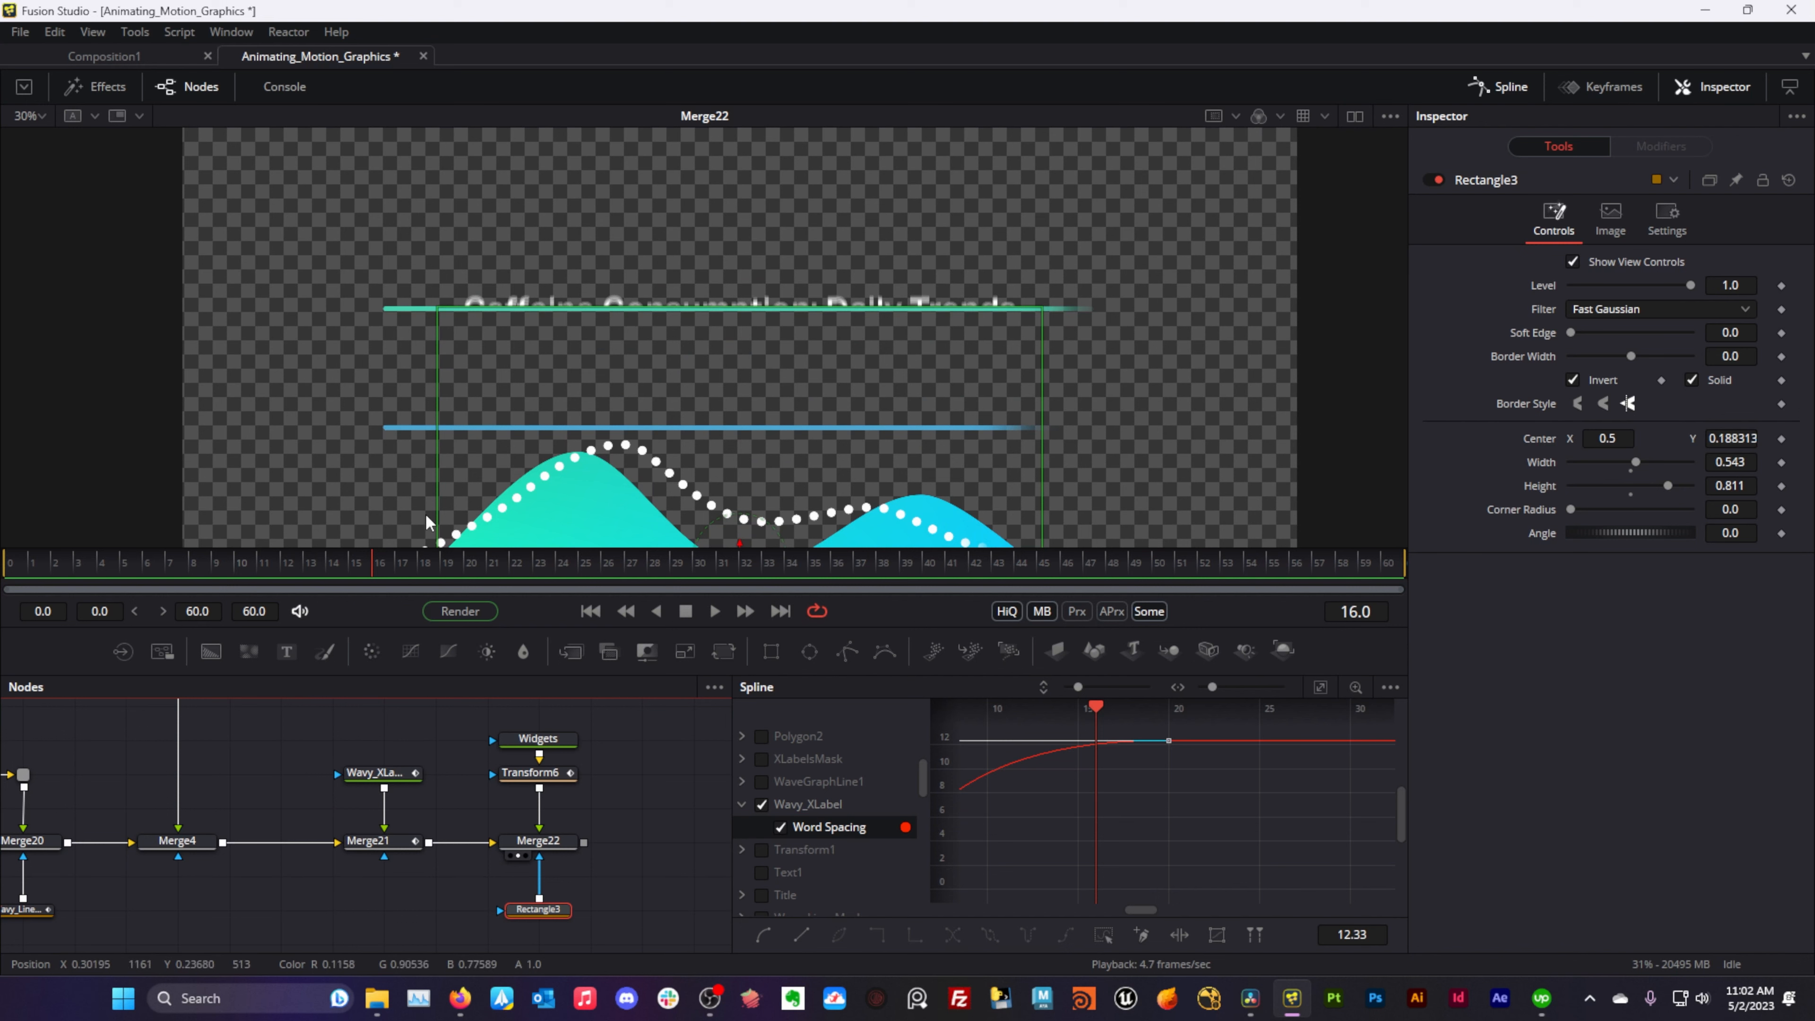
left_click_drag(376, 559, 485, 560)
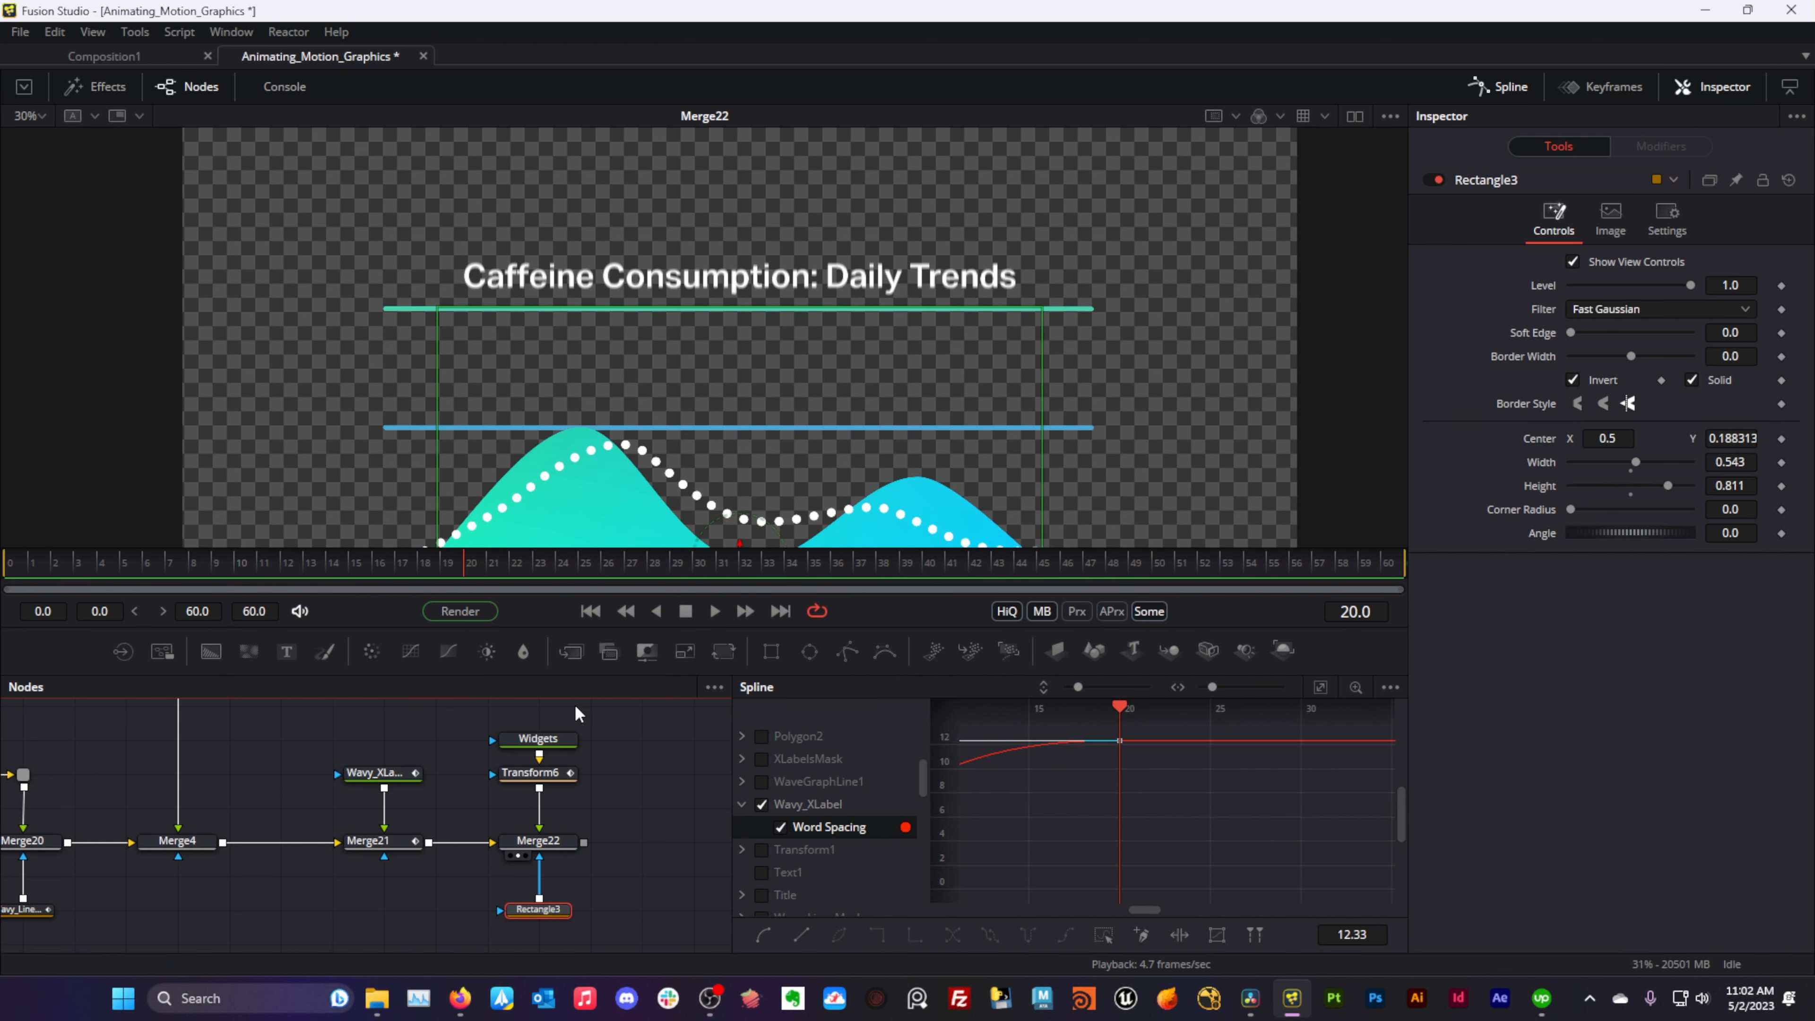
- Check the motion blur settings of the Widgets title, Merge22 and Transform6
left_click(537, 739)
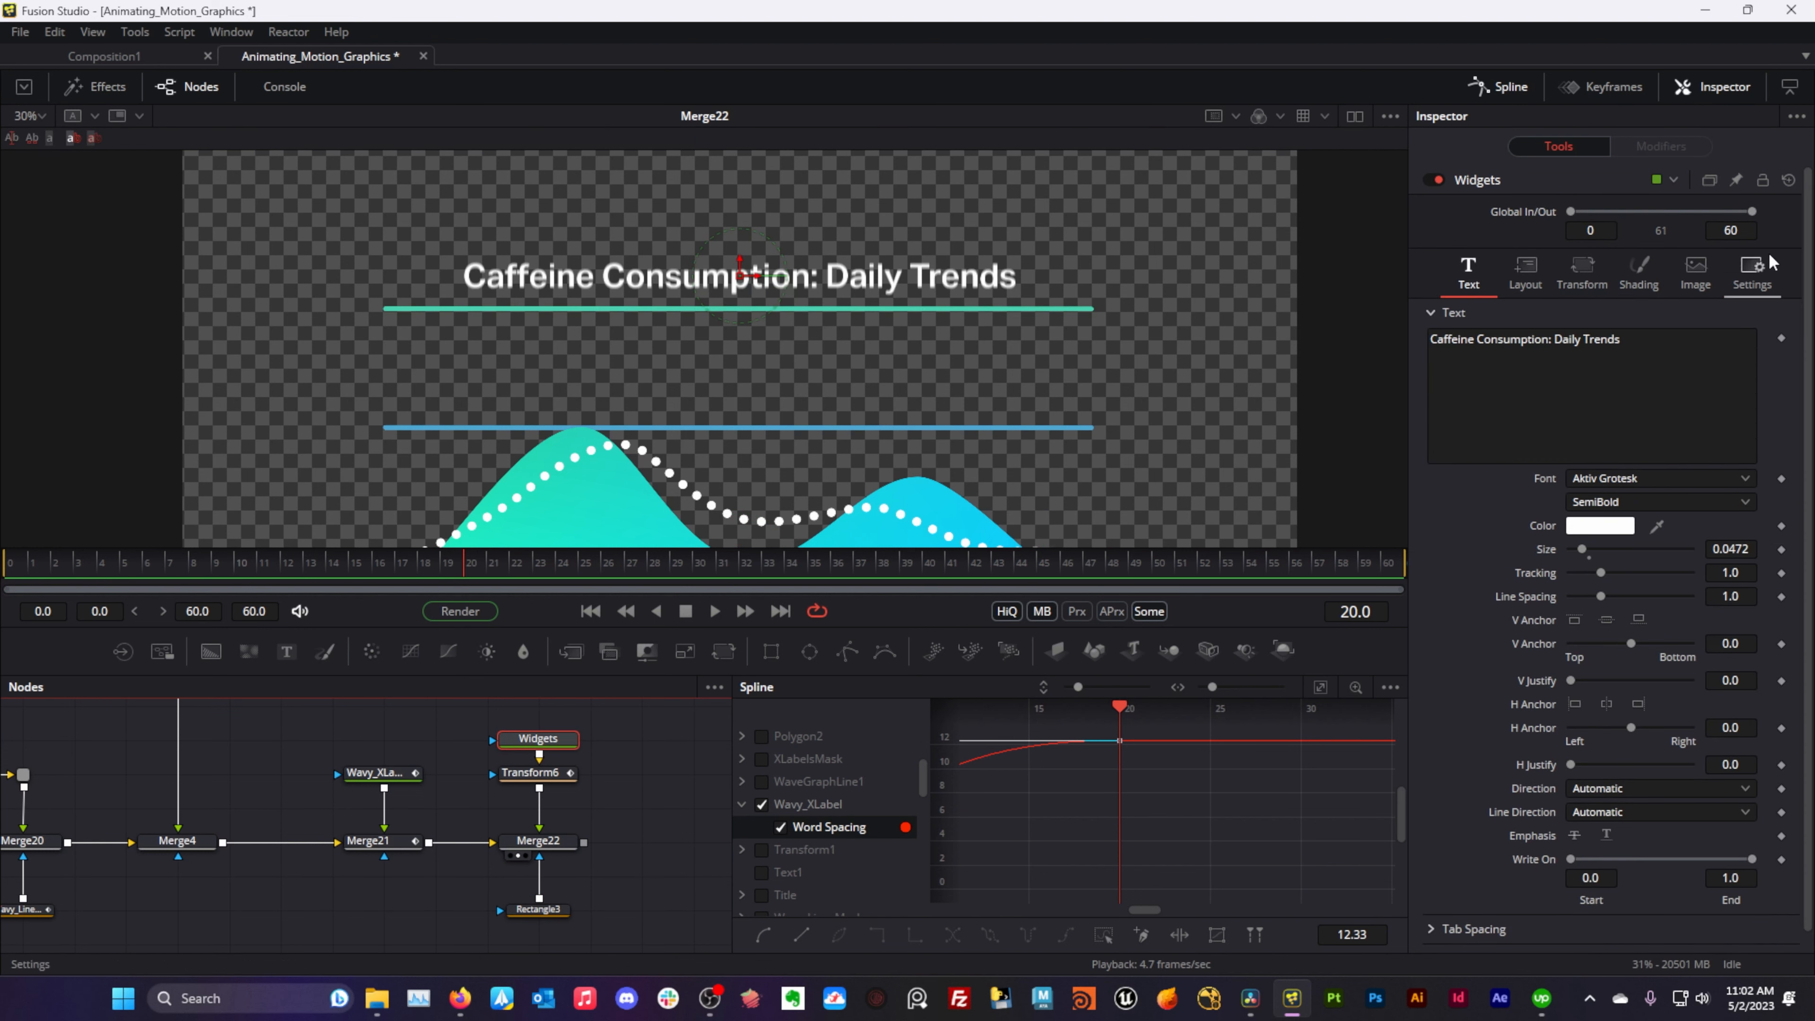
left_click(1765, 273)
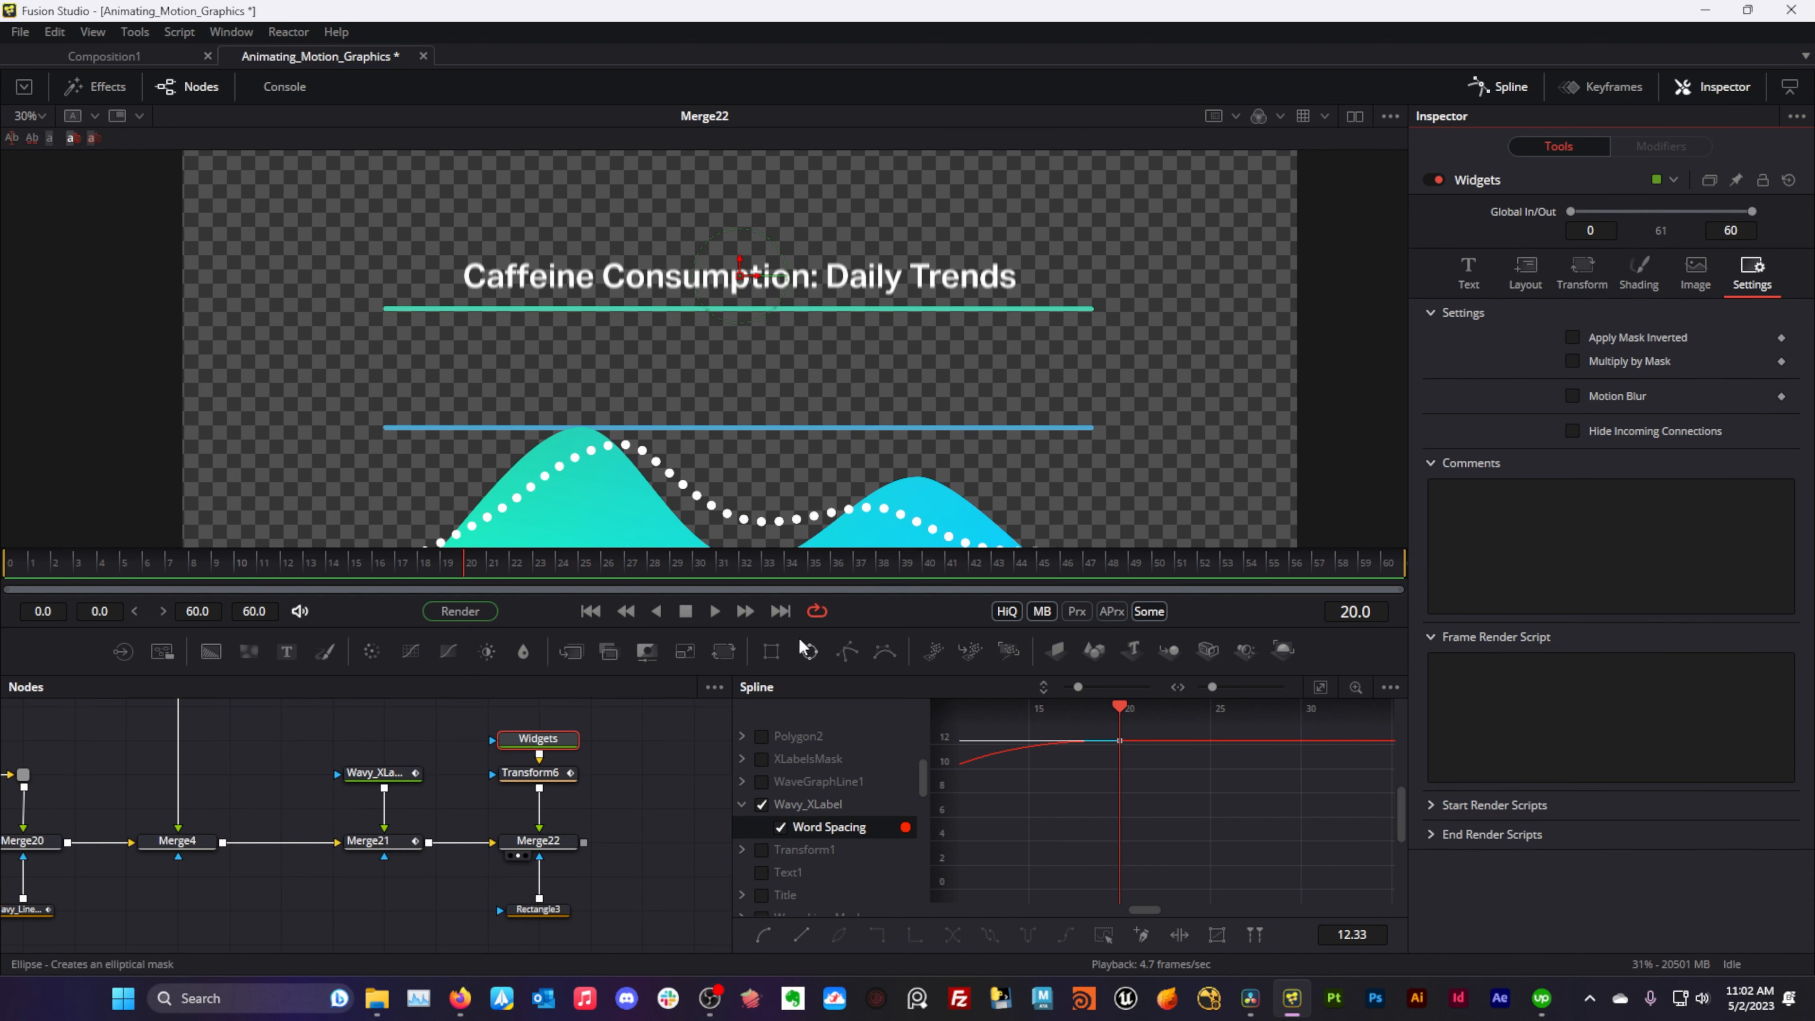
left_click(551, 841)
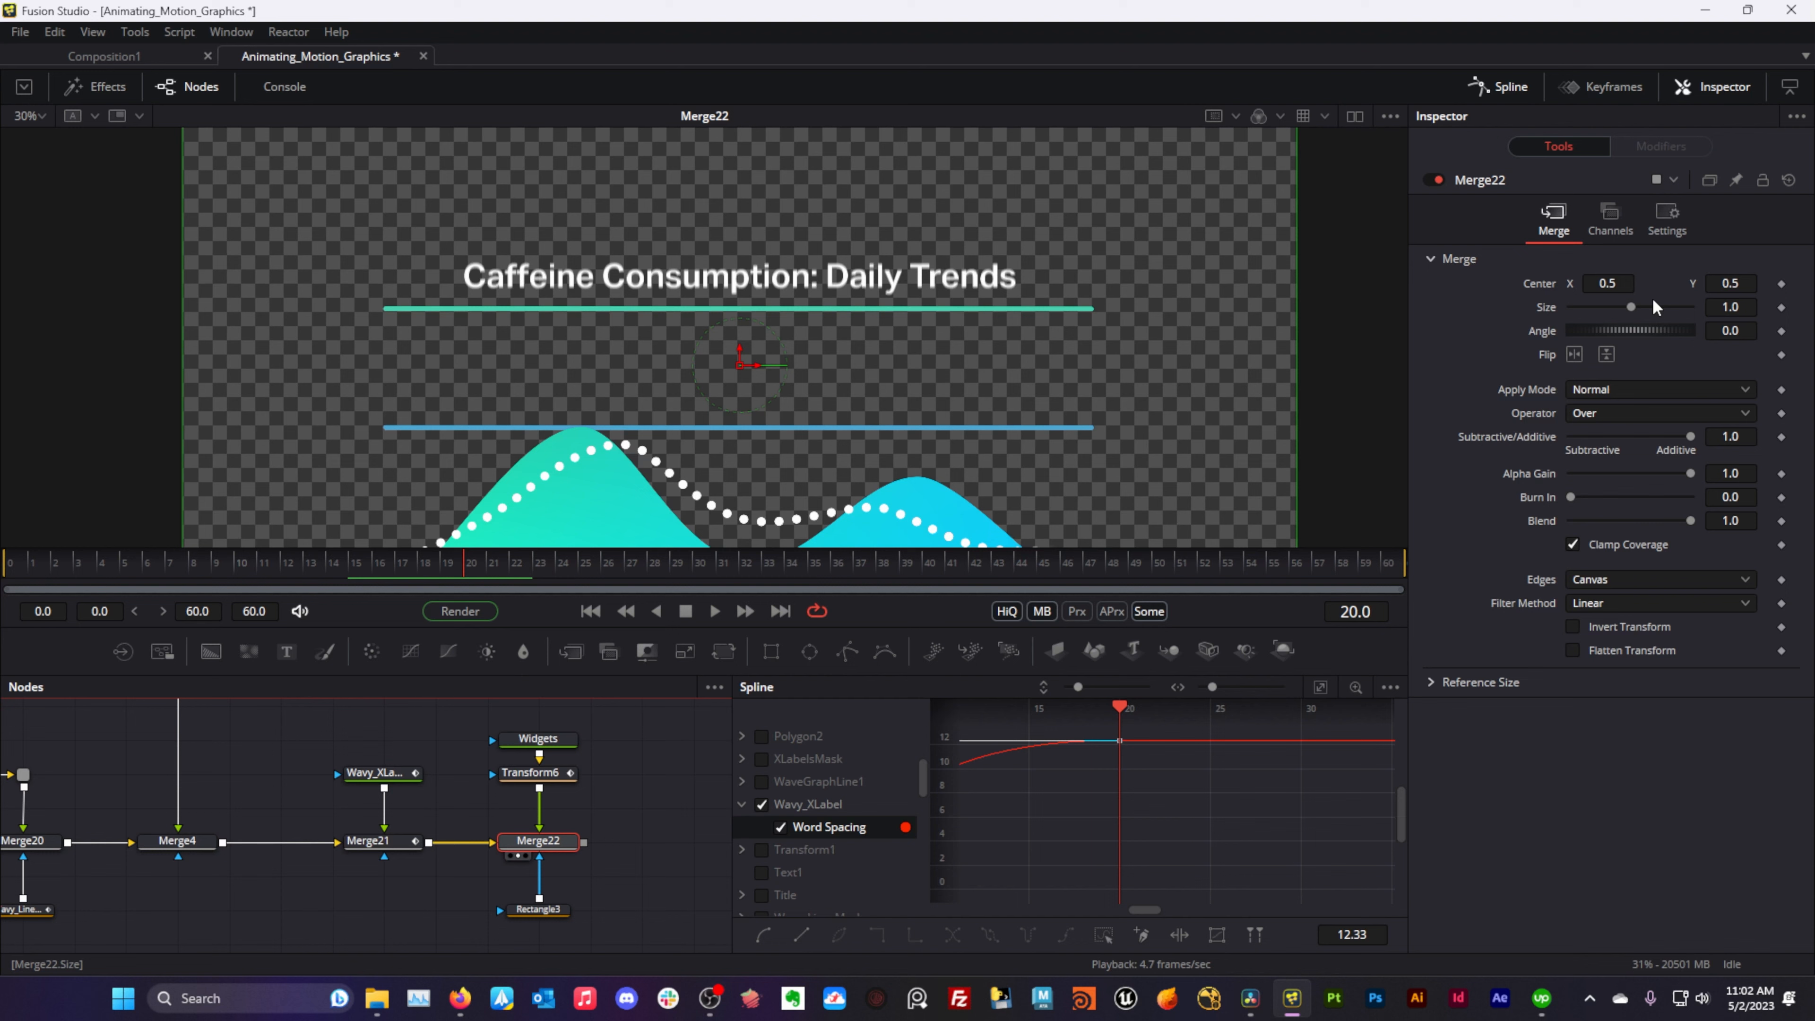
left_click(1673, 213)
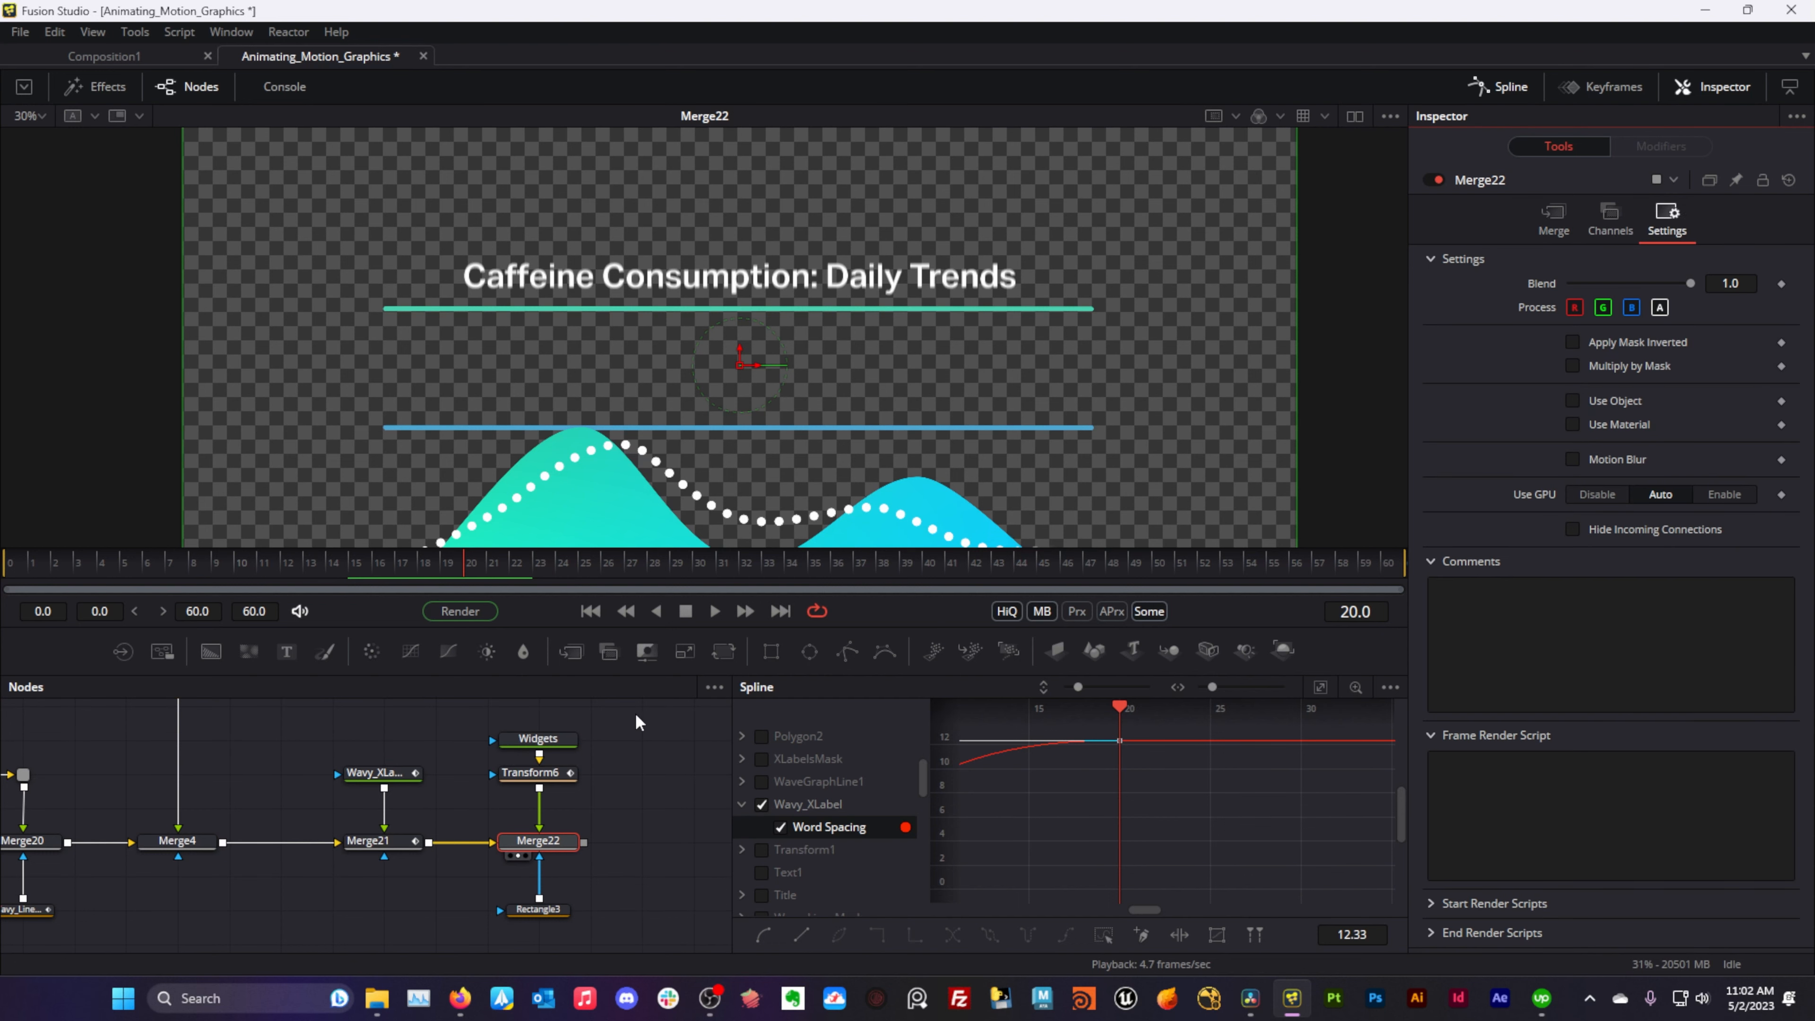
left_click(569, 775)
left_click(1638, 230)
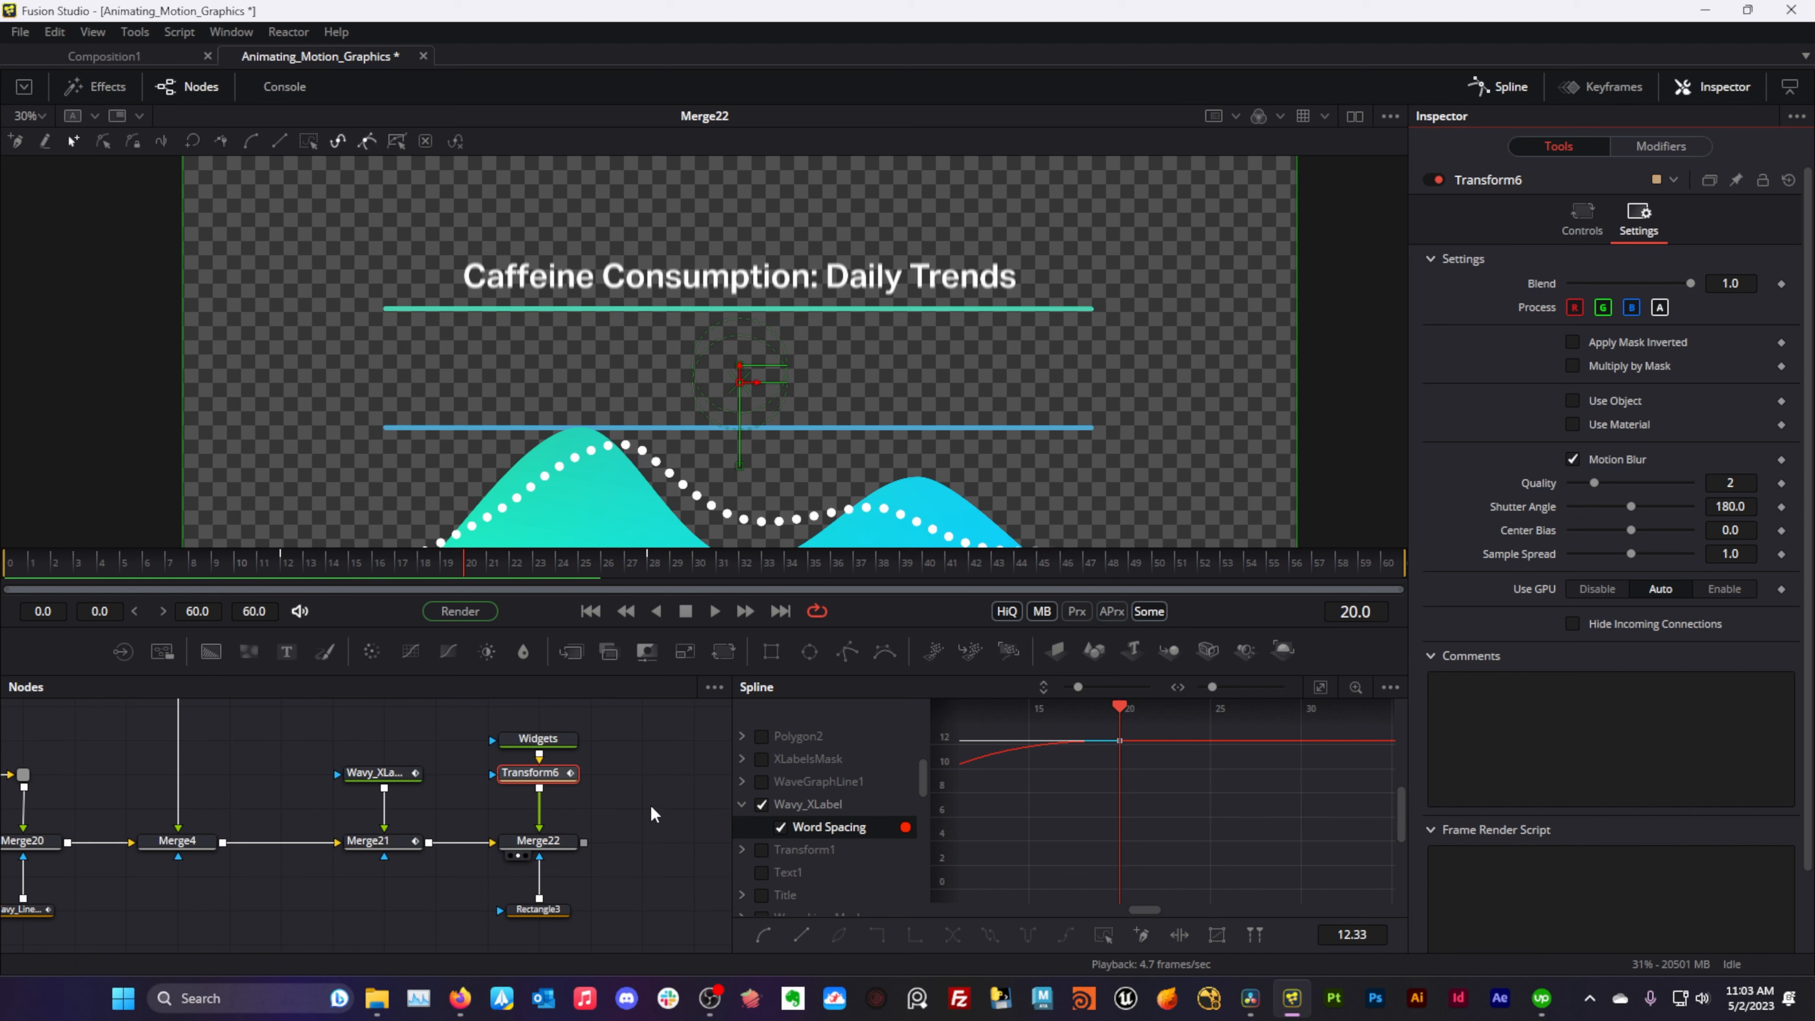
- Play the complete wave graph animation on Merge22 from the first frame and stop at frame 48
left_click_drag(663, 755, 614, 774)
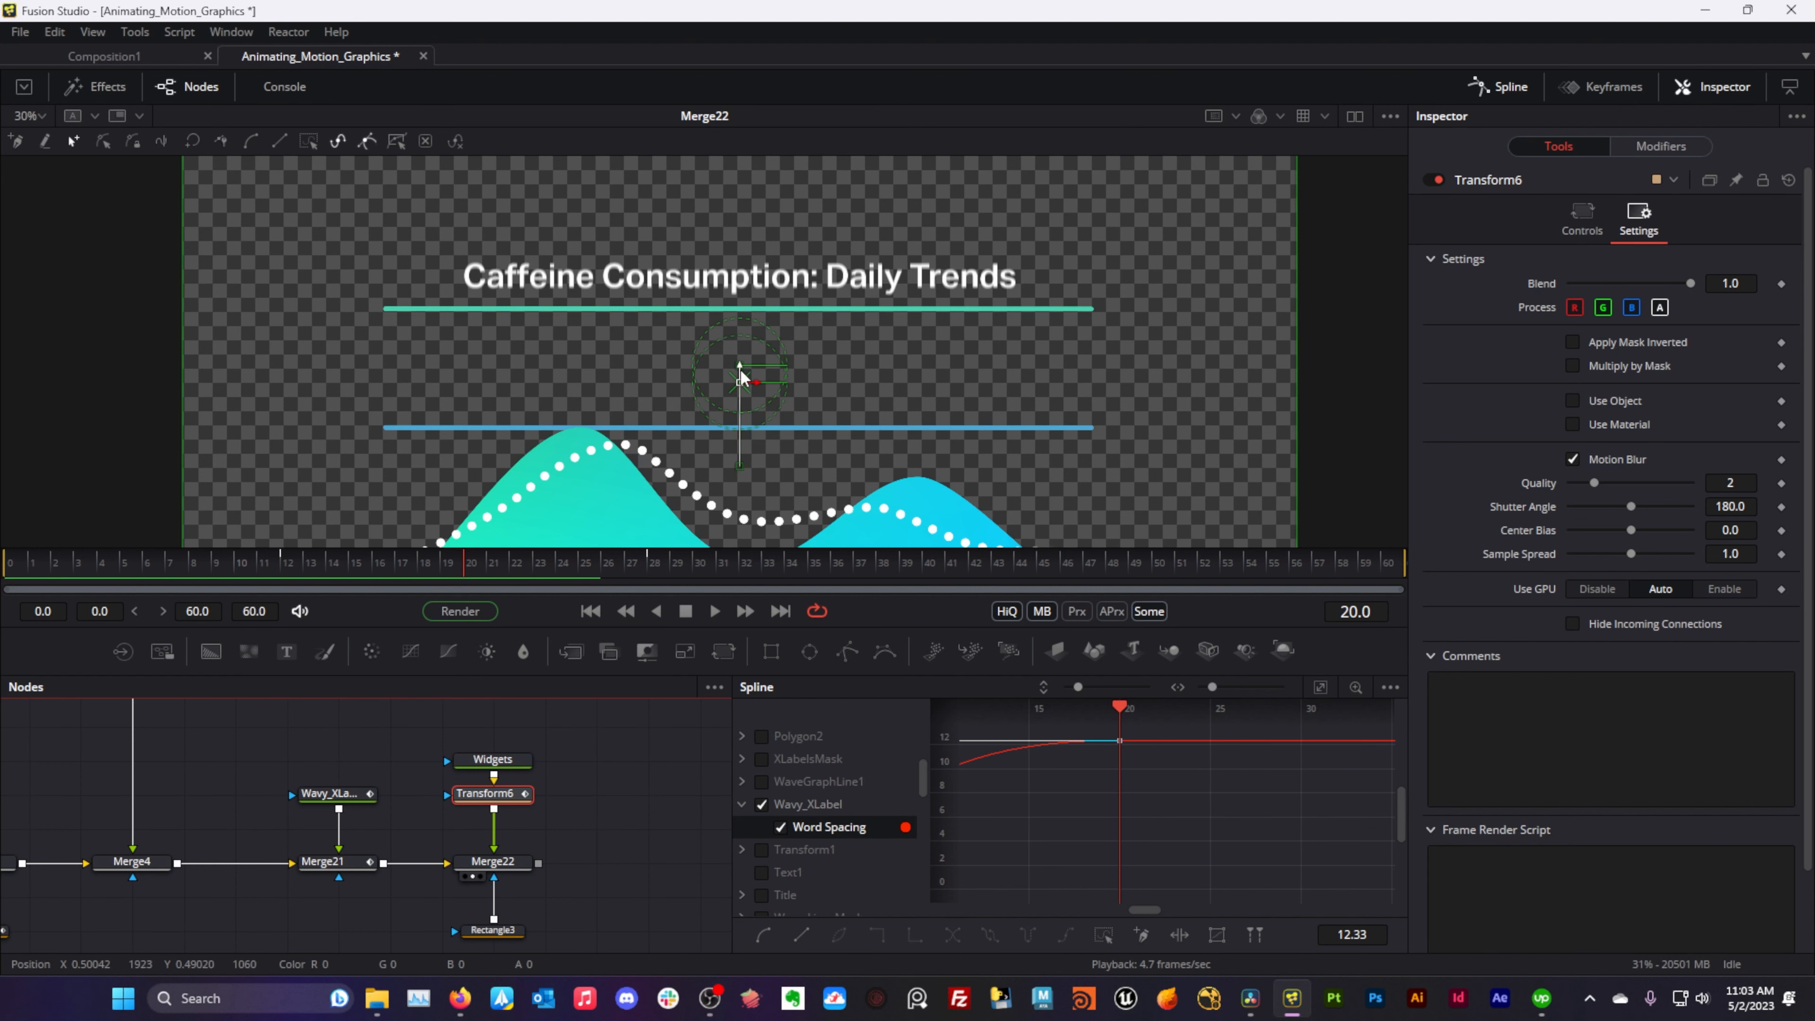
scroll(739, 381, "up", 1)
scroll(739, 381, "down", 4)
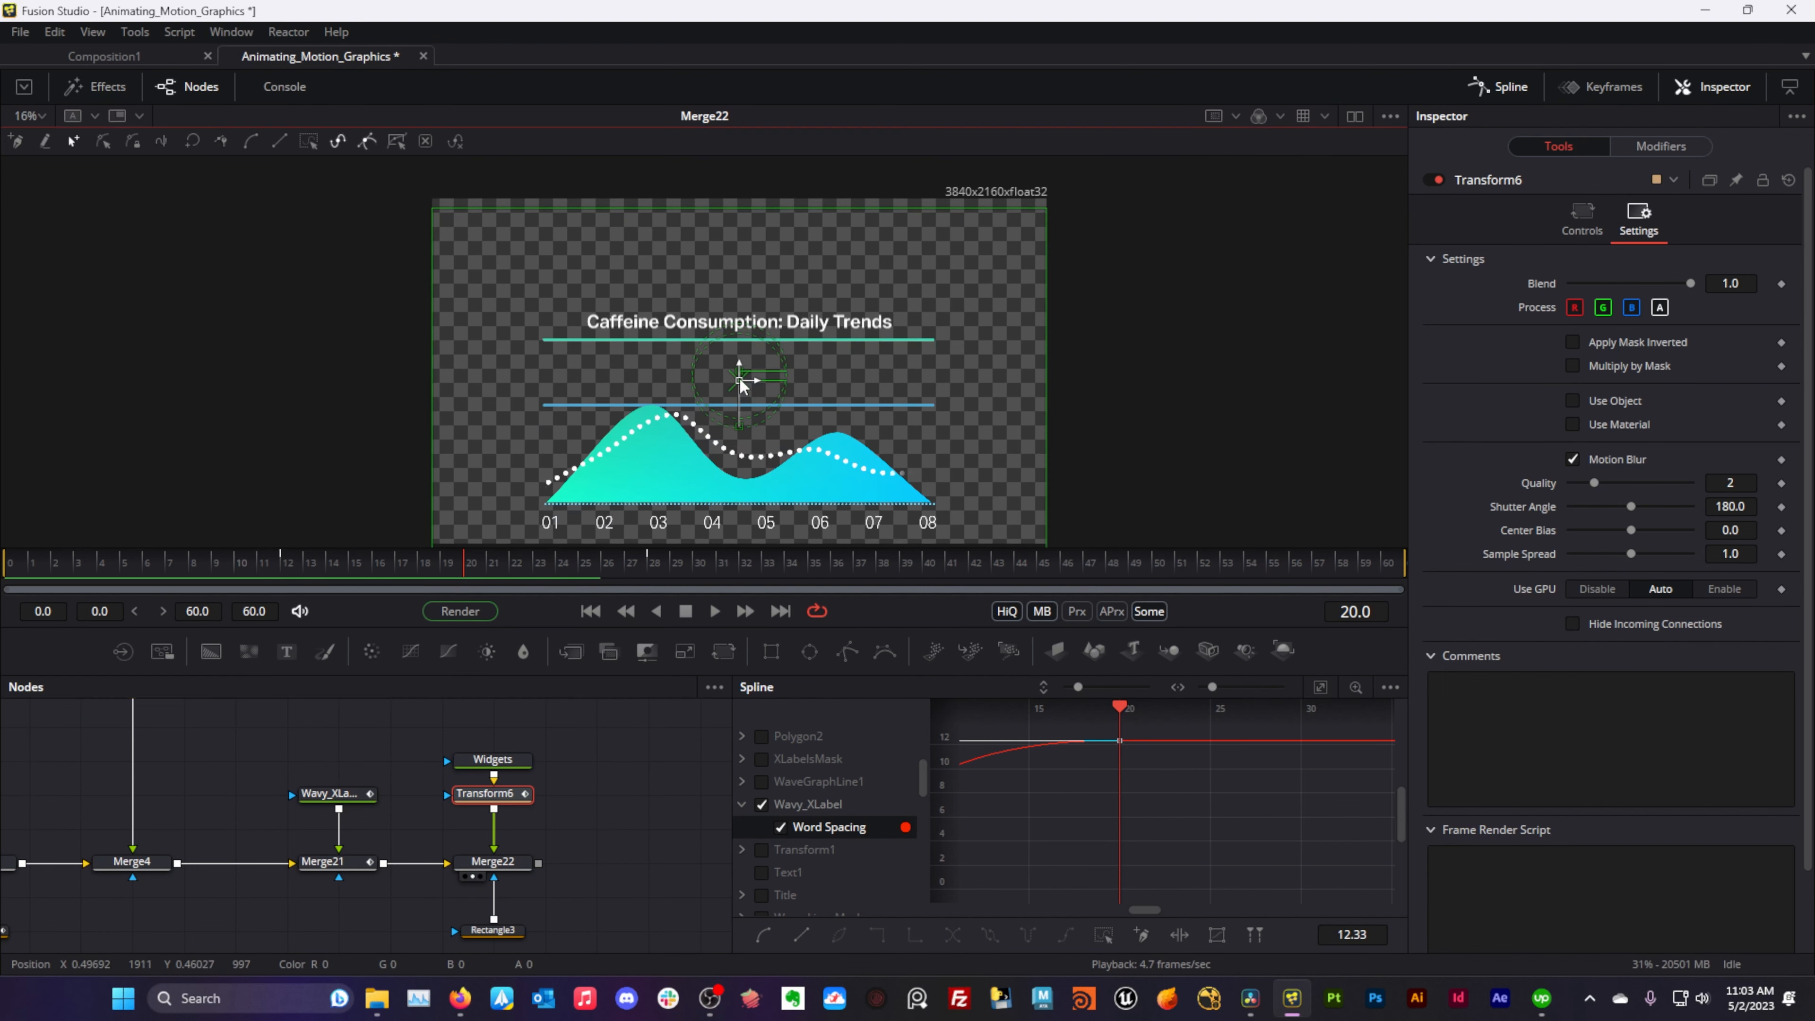
left_click(590, 611)
left_click(716, 611)
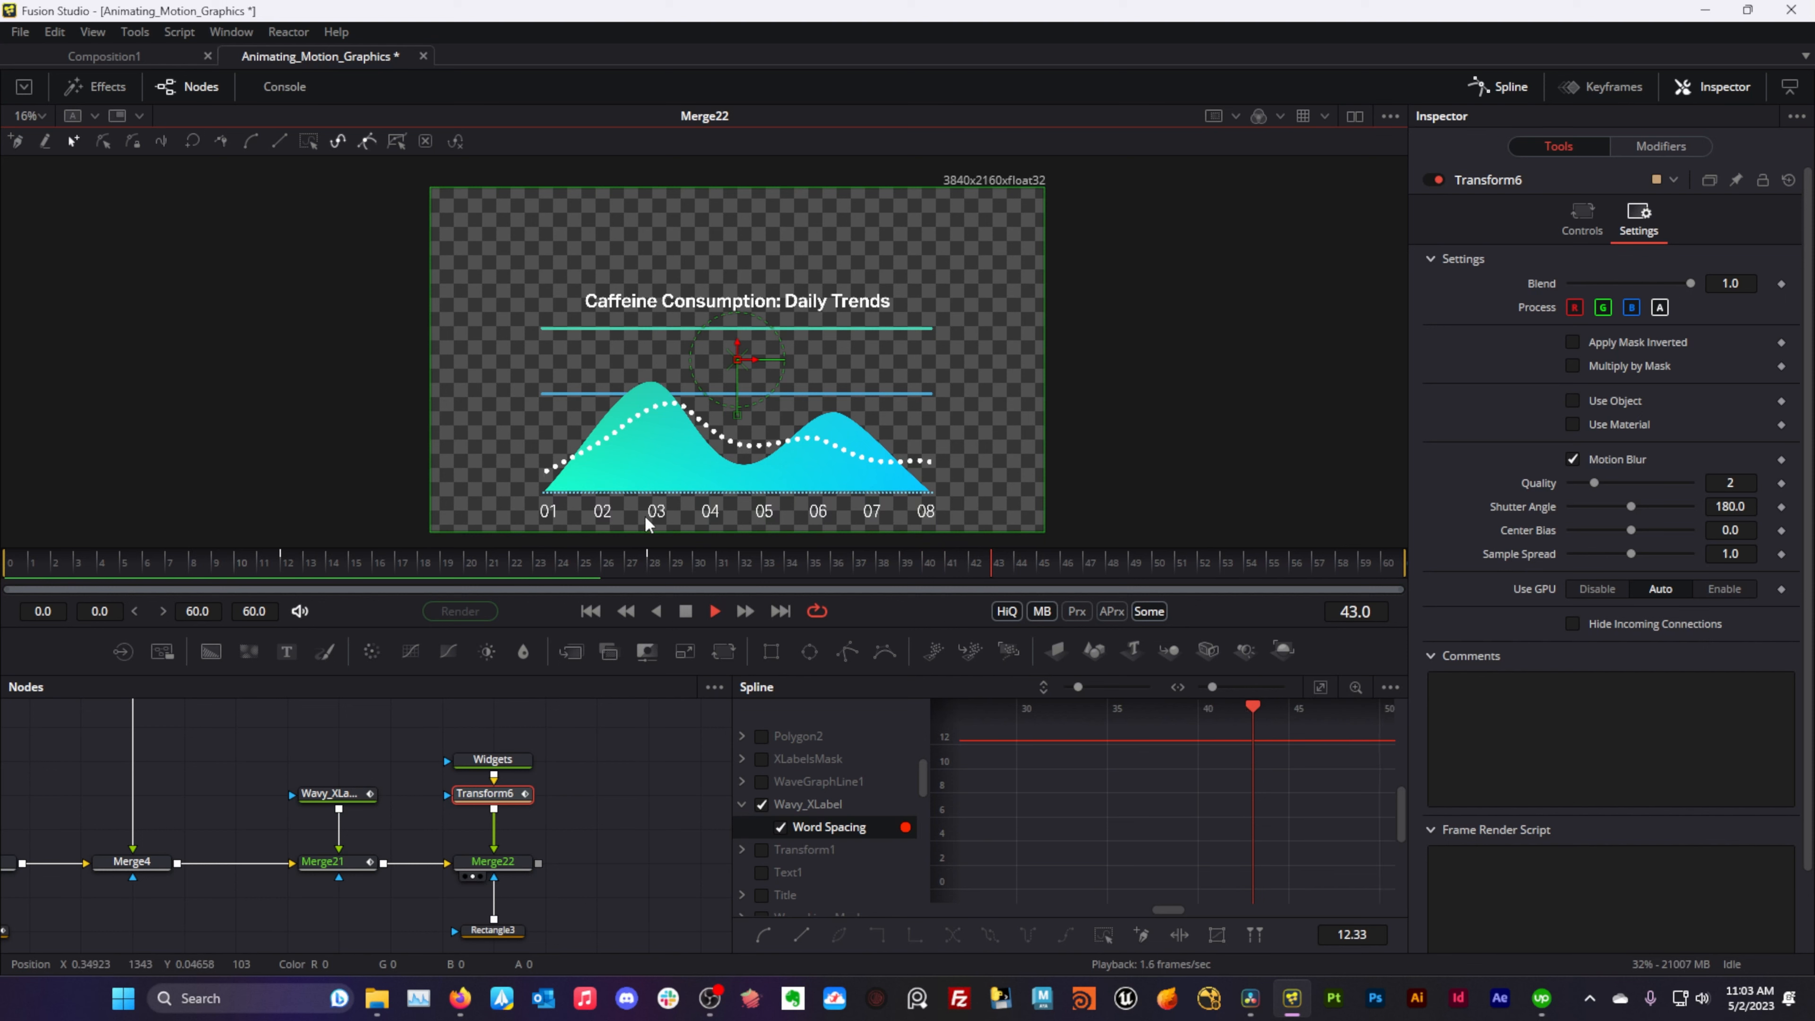
left_click(685, 612)
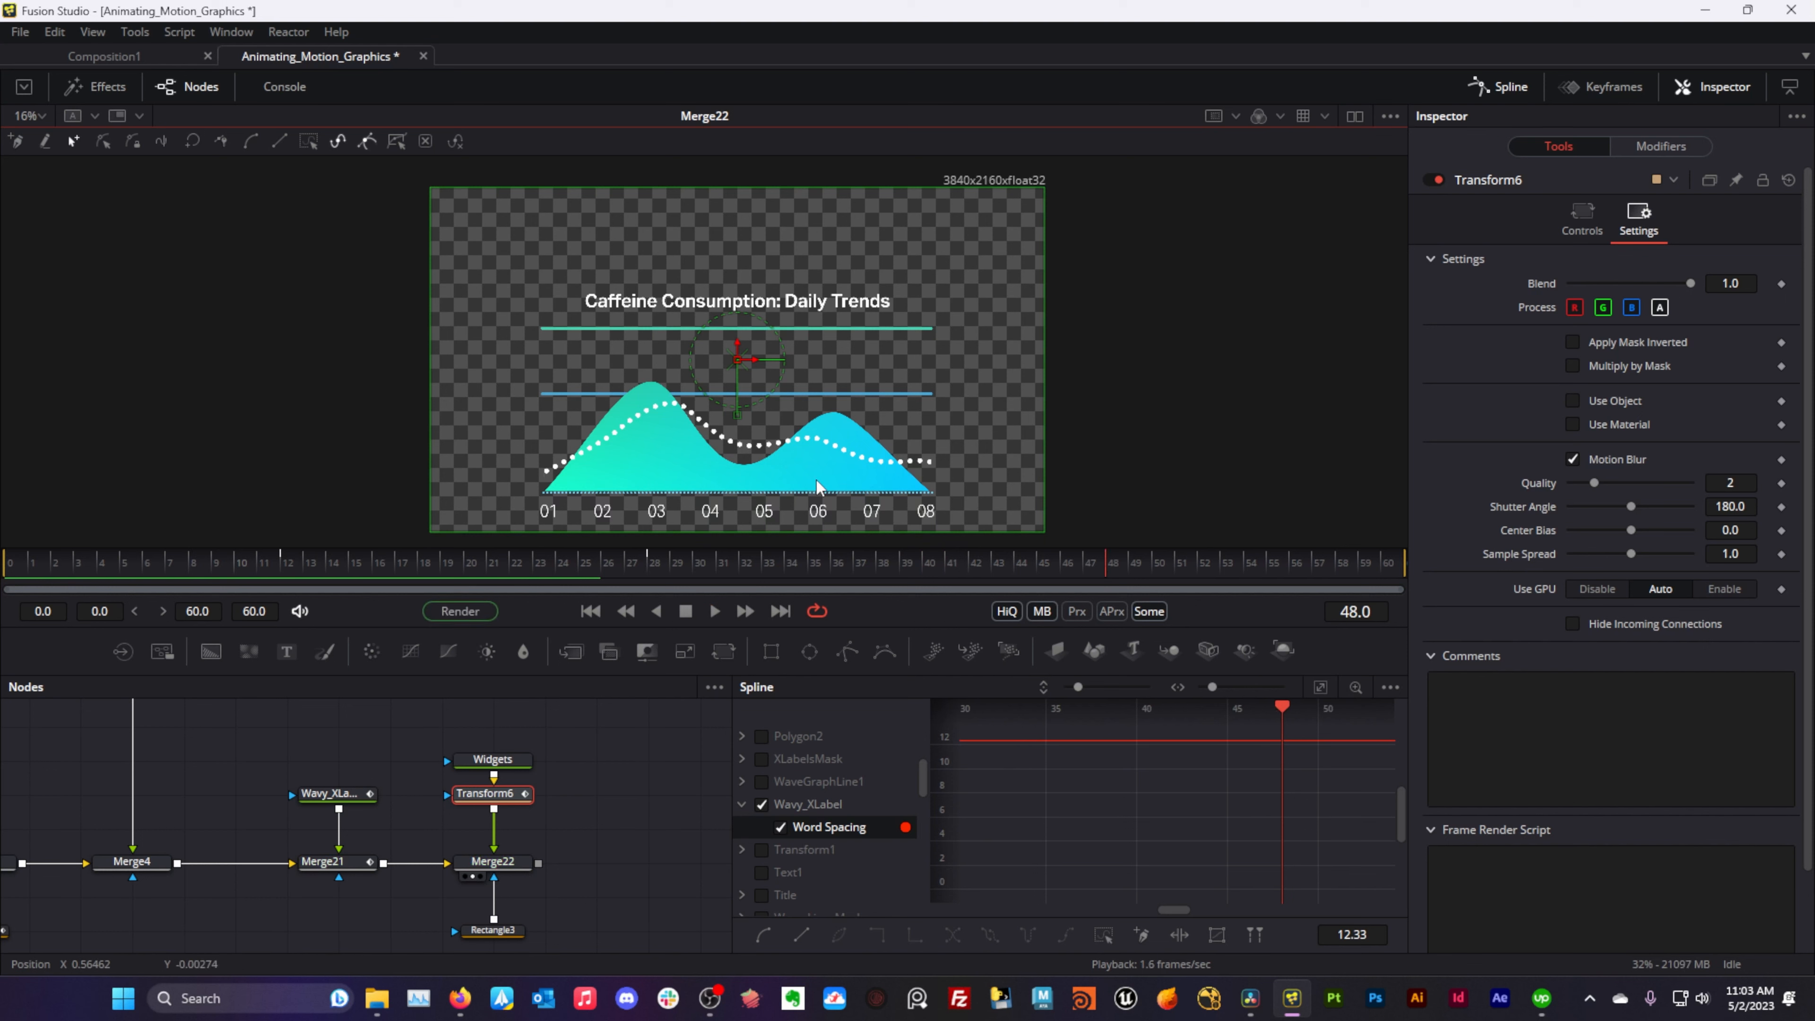
- Examine the wave graph's node tree as a whole, from the WaveGraph branches through to the final merges
scroll(570, 828, "down", 6)
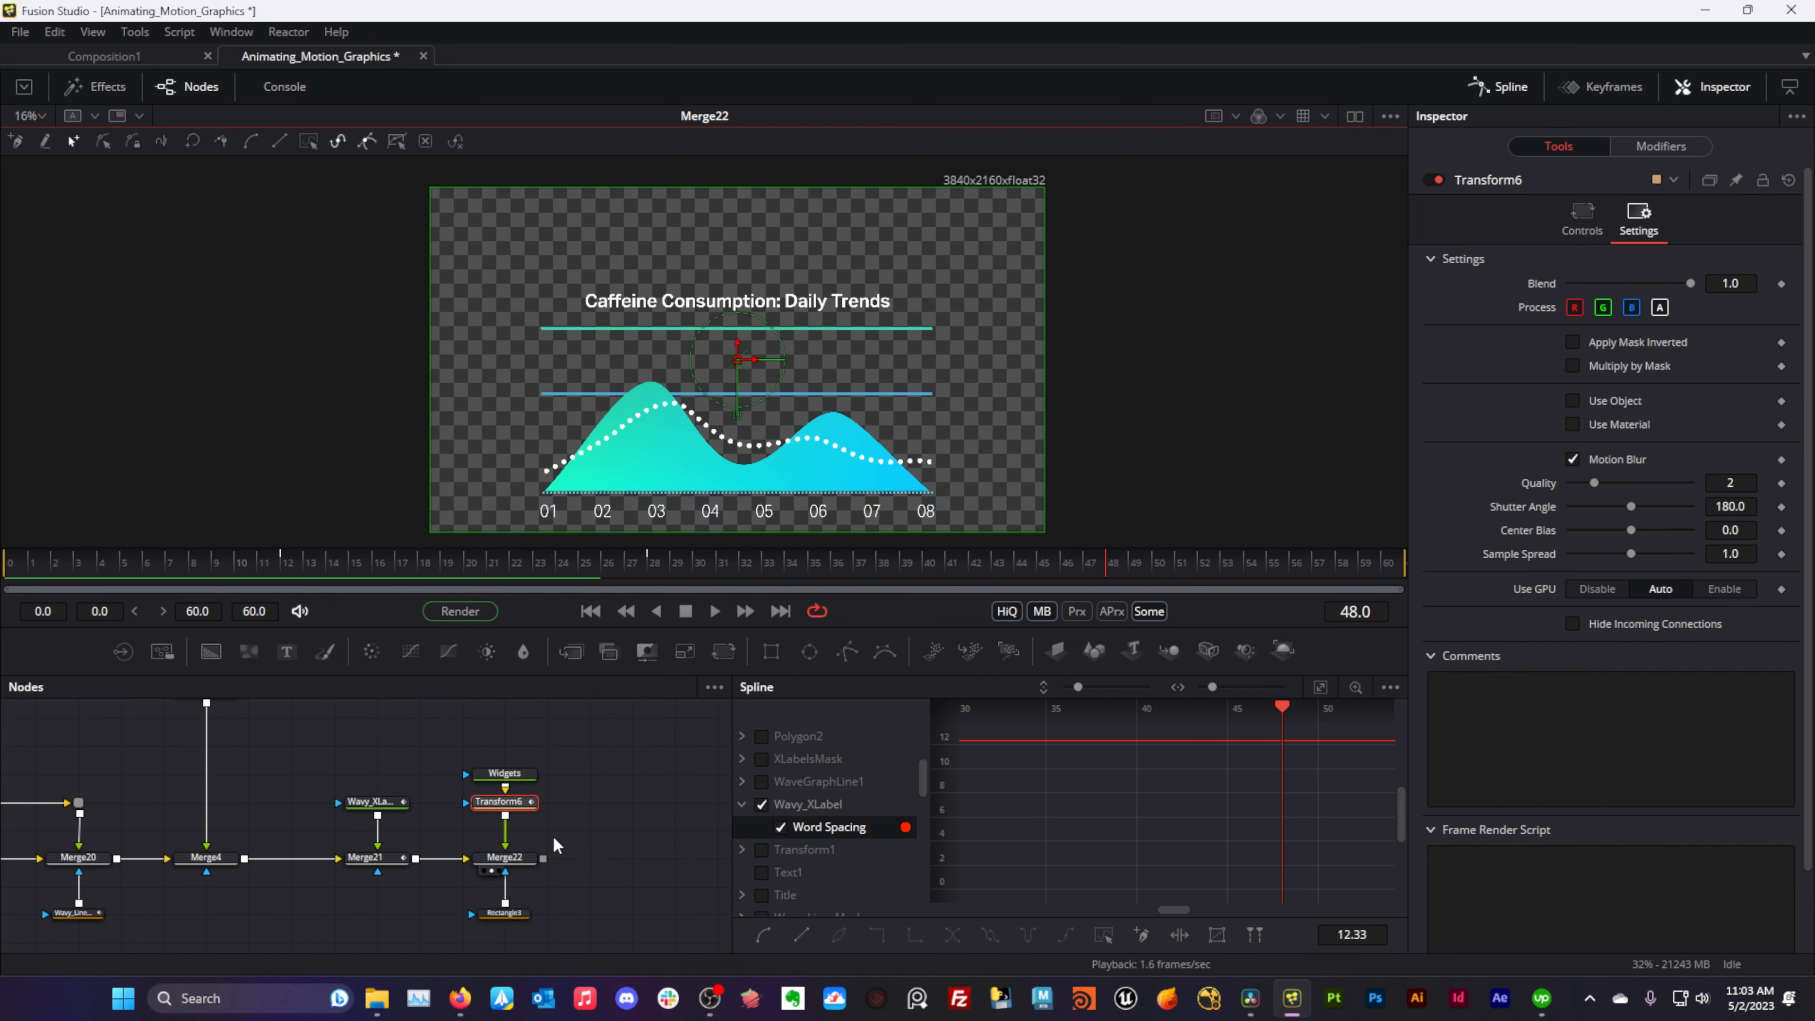
scroll(627, 825, "down", 3)
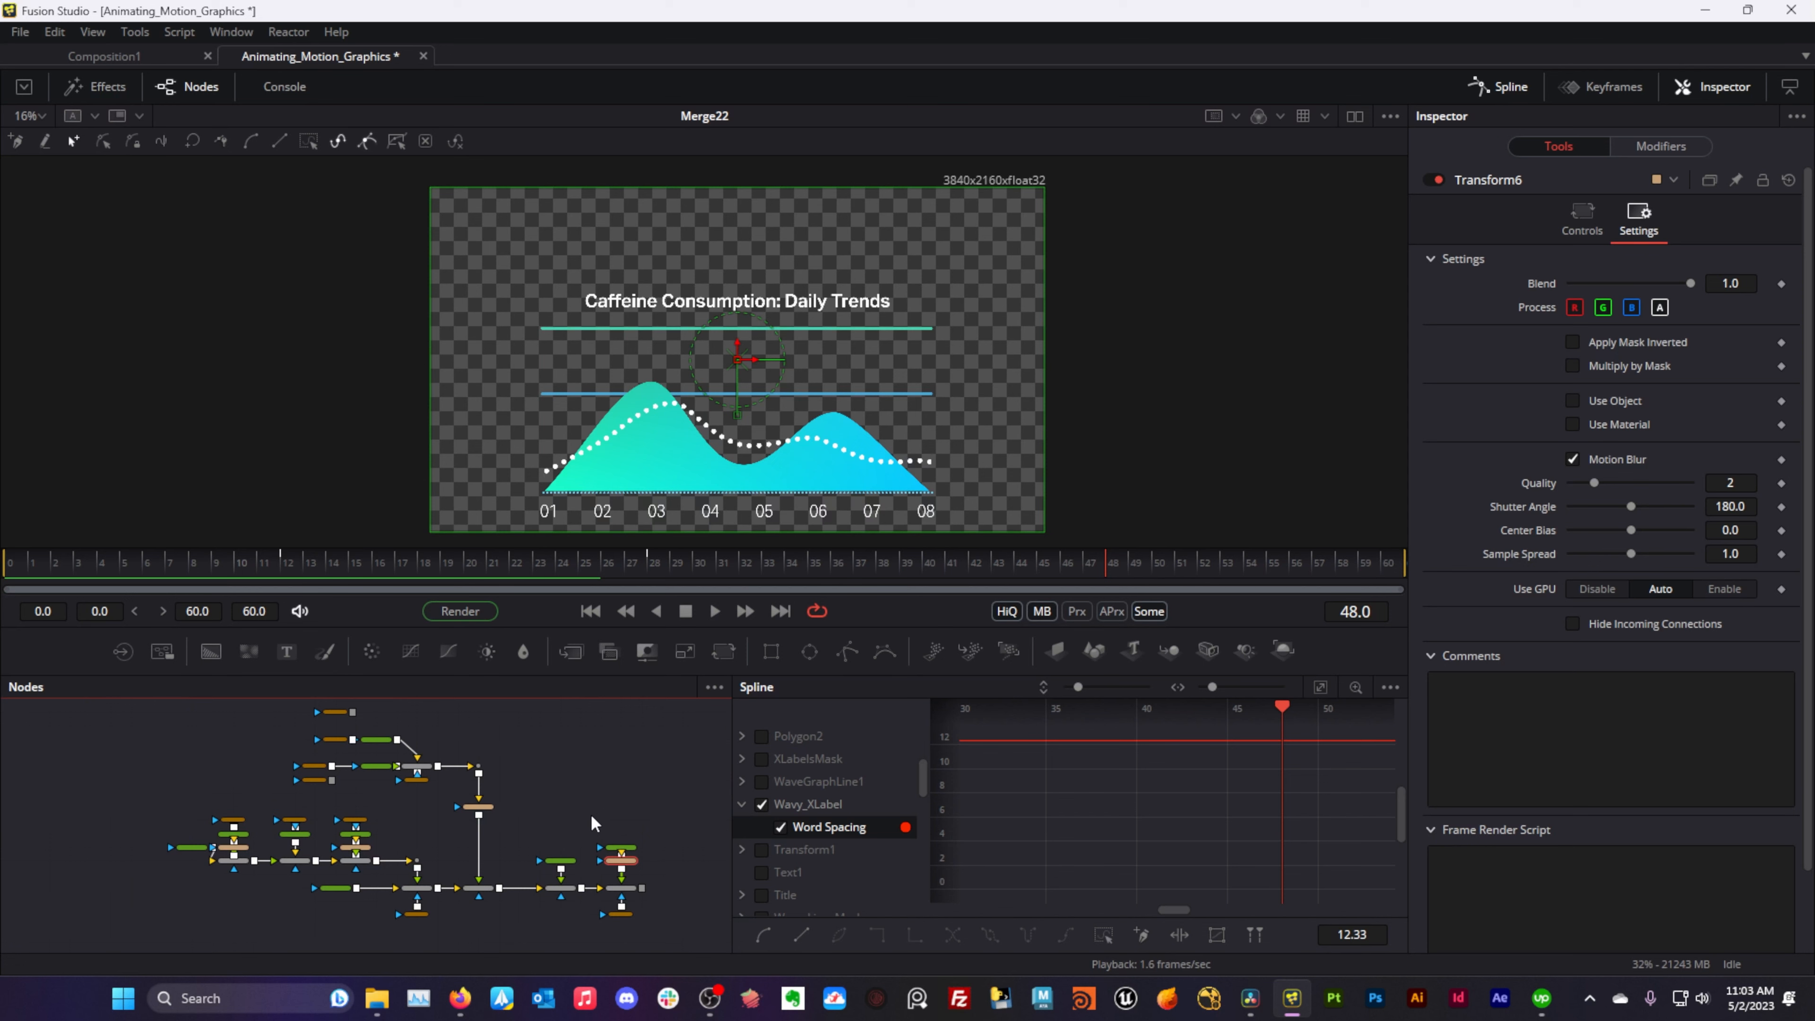
scroll(597, 826, "up", 8)
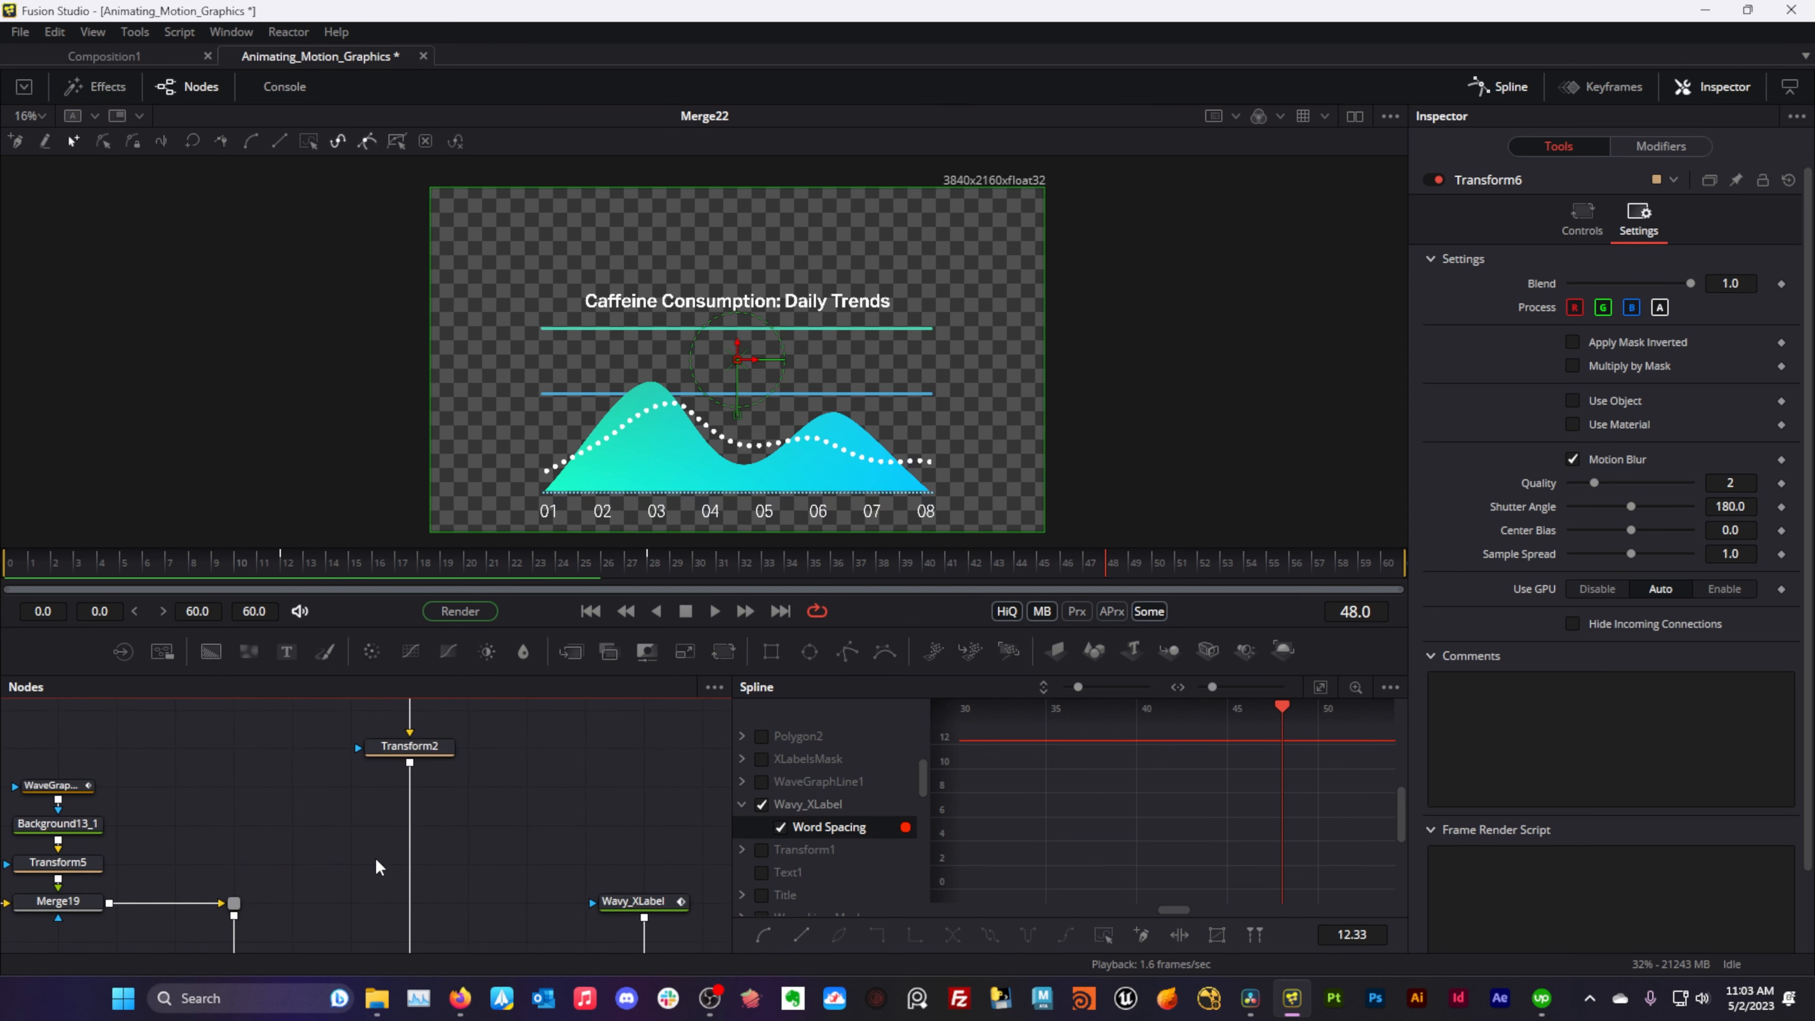
left_click_drag(658, 813, 703, 818)
left_click_drag(515, 831, 563, 858)
scroll(425, 832, "down", 5)
right_click(240, 817)
left_click(215, 809)
left_click_drag(587, 792, 462, 798)
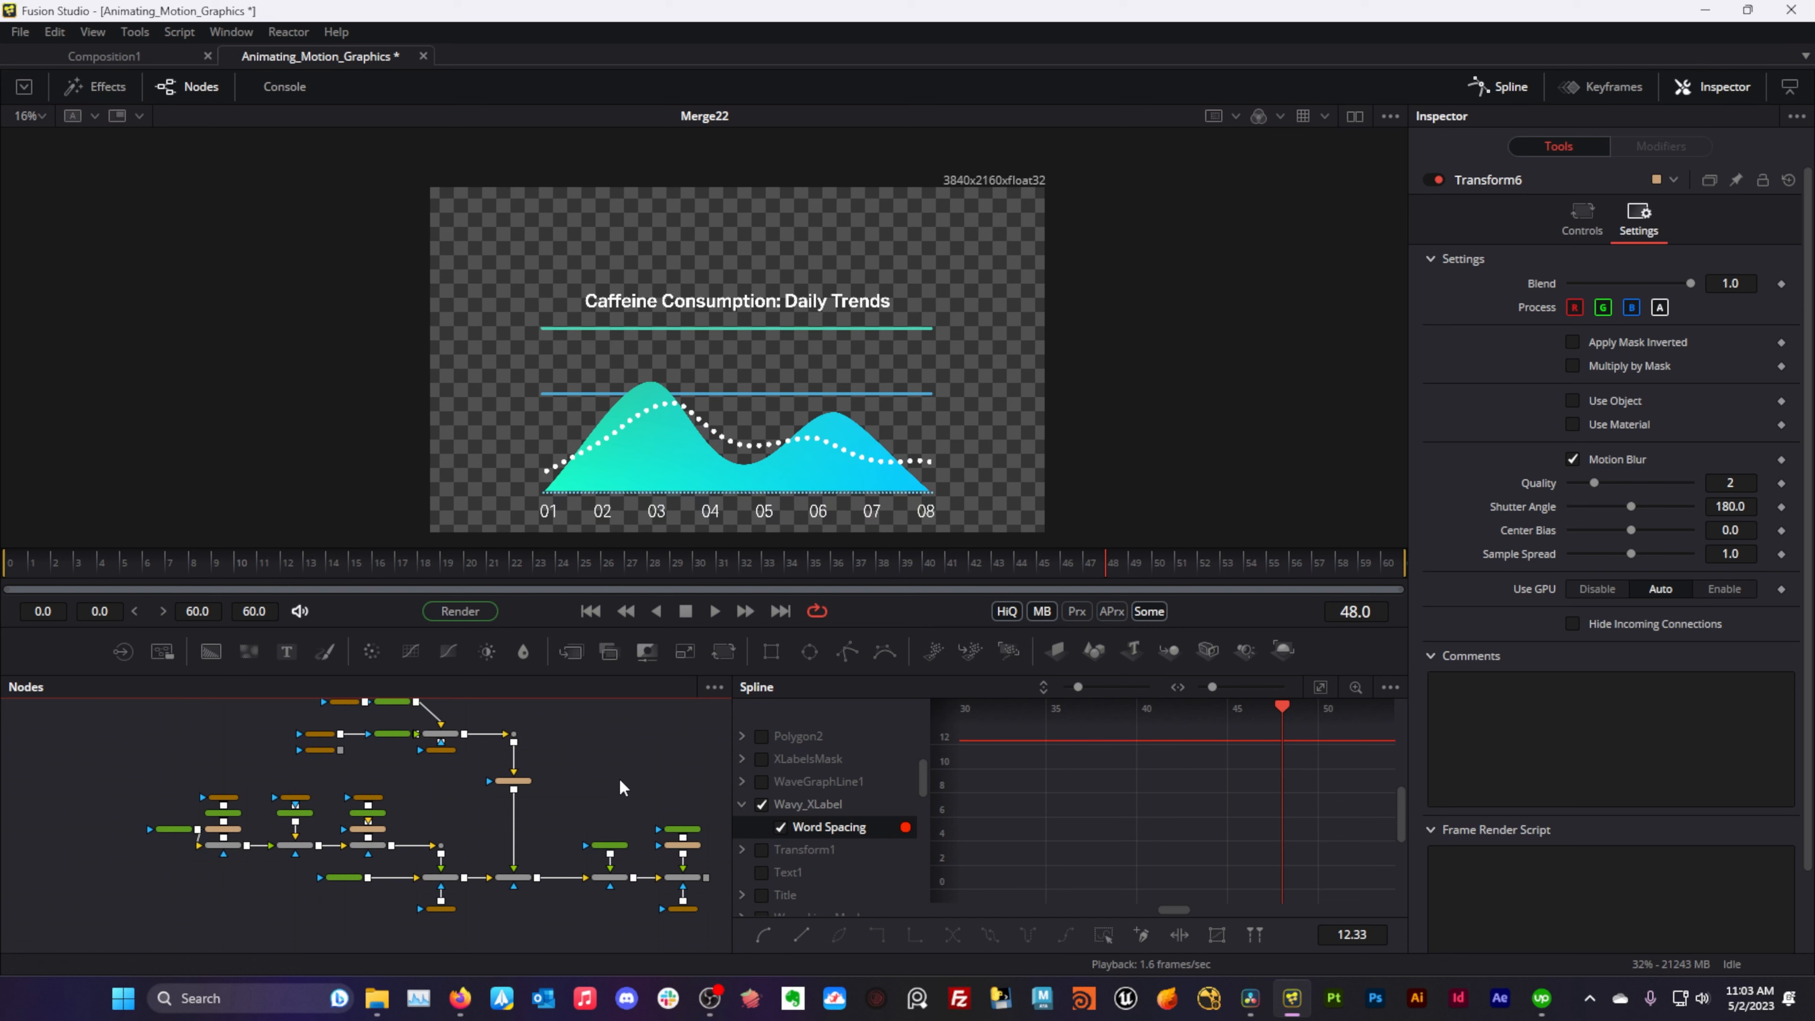
scroll(577, 848, "down", 2)
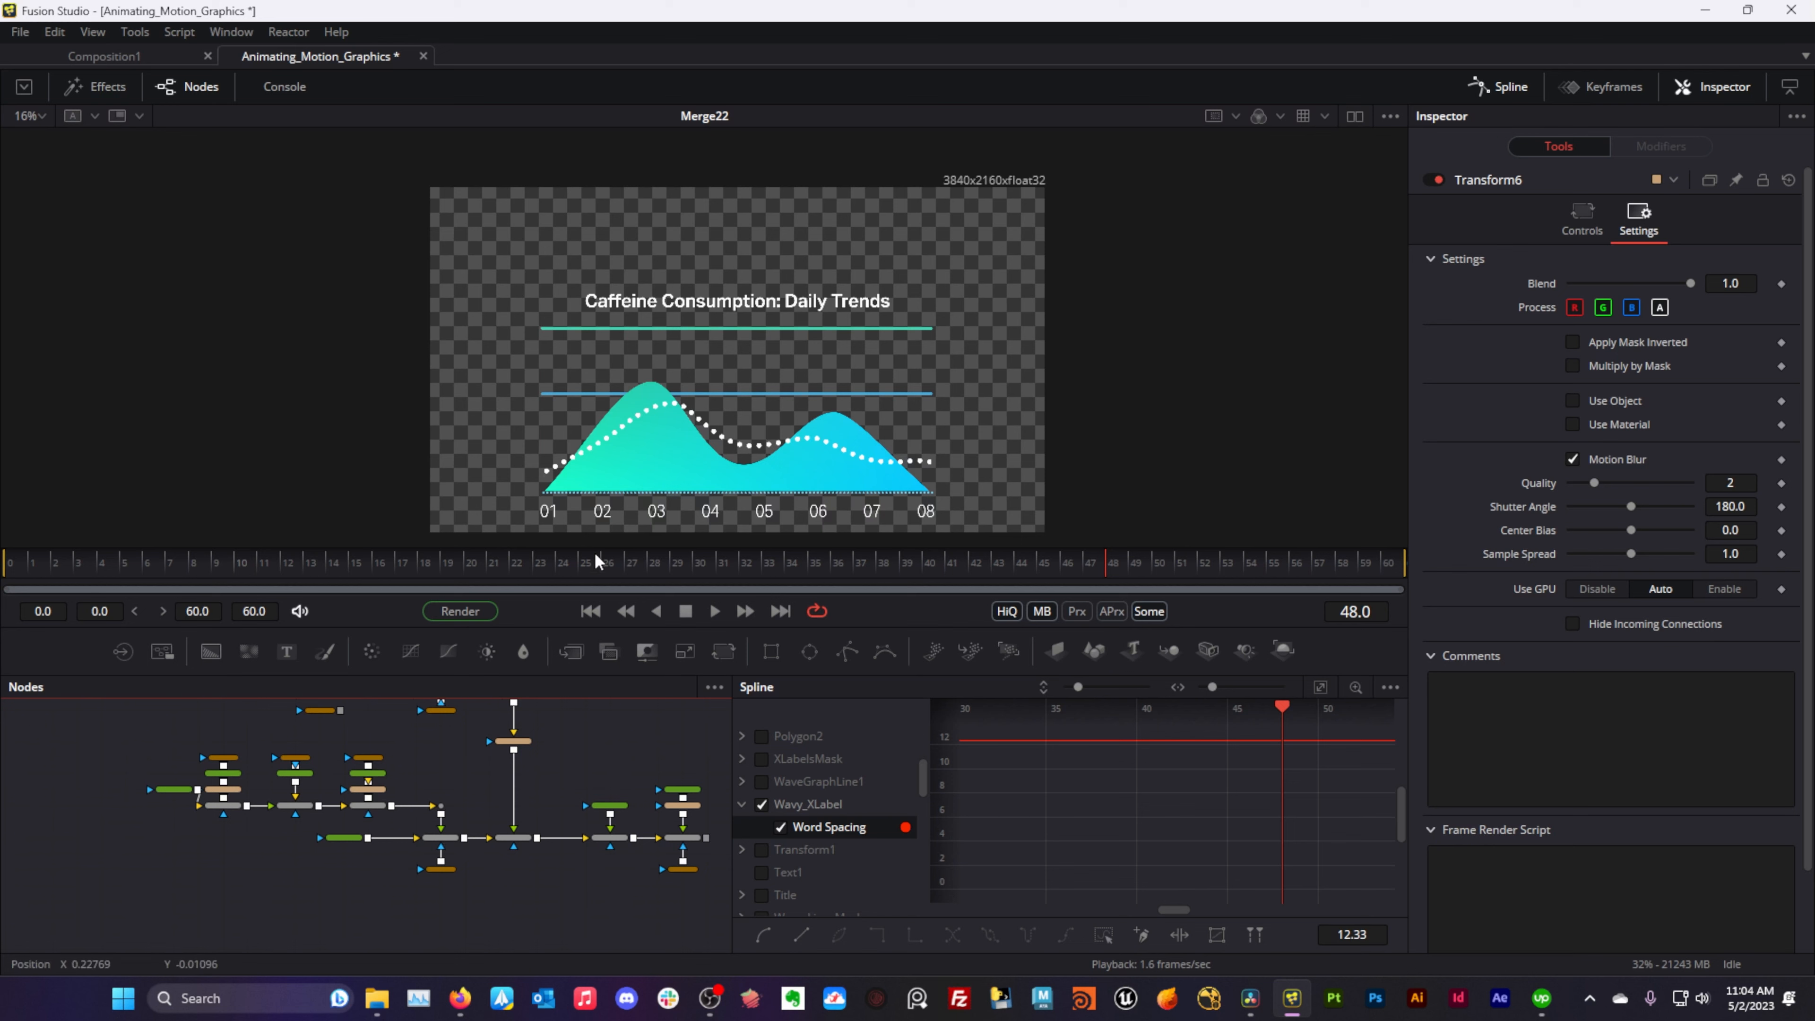
- Survey the bar graph's node tree, including its separate hatching branch, in a slightly taller node area
scroll(579, 806, "down", 6)
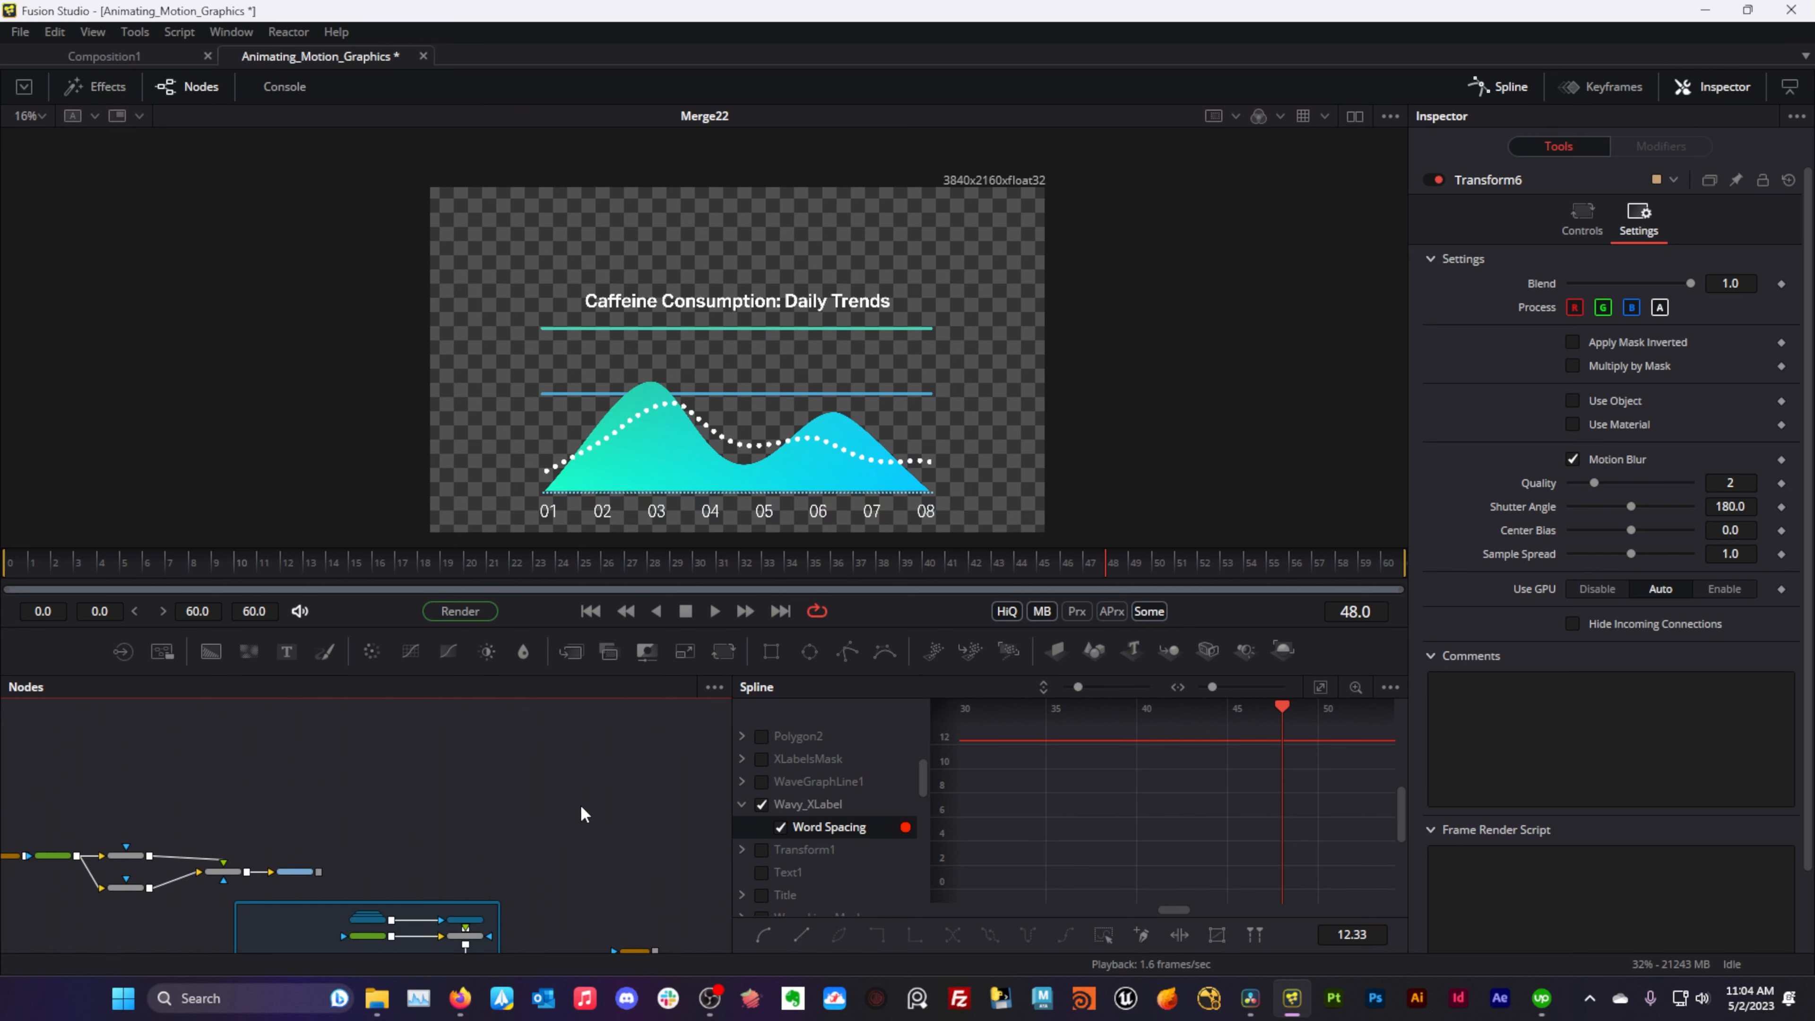
scroll(579, 809, "up", 3)
scroll(579, 817, "down", 3)
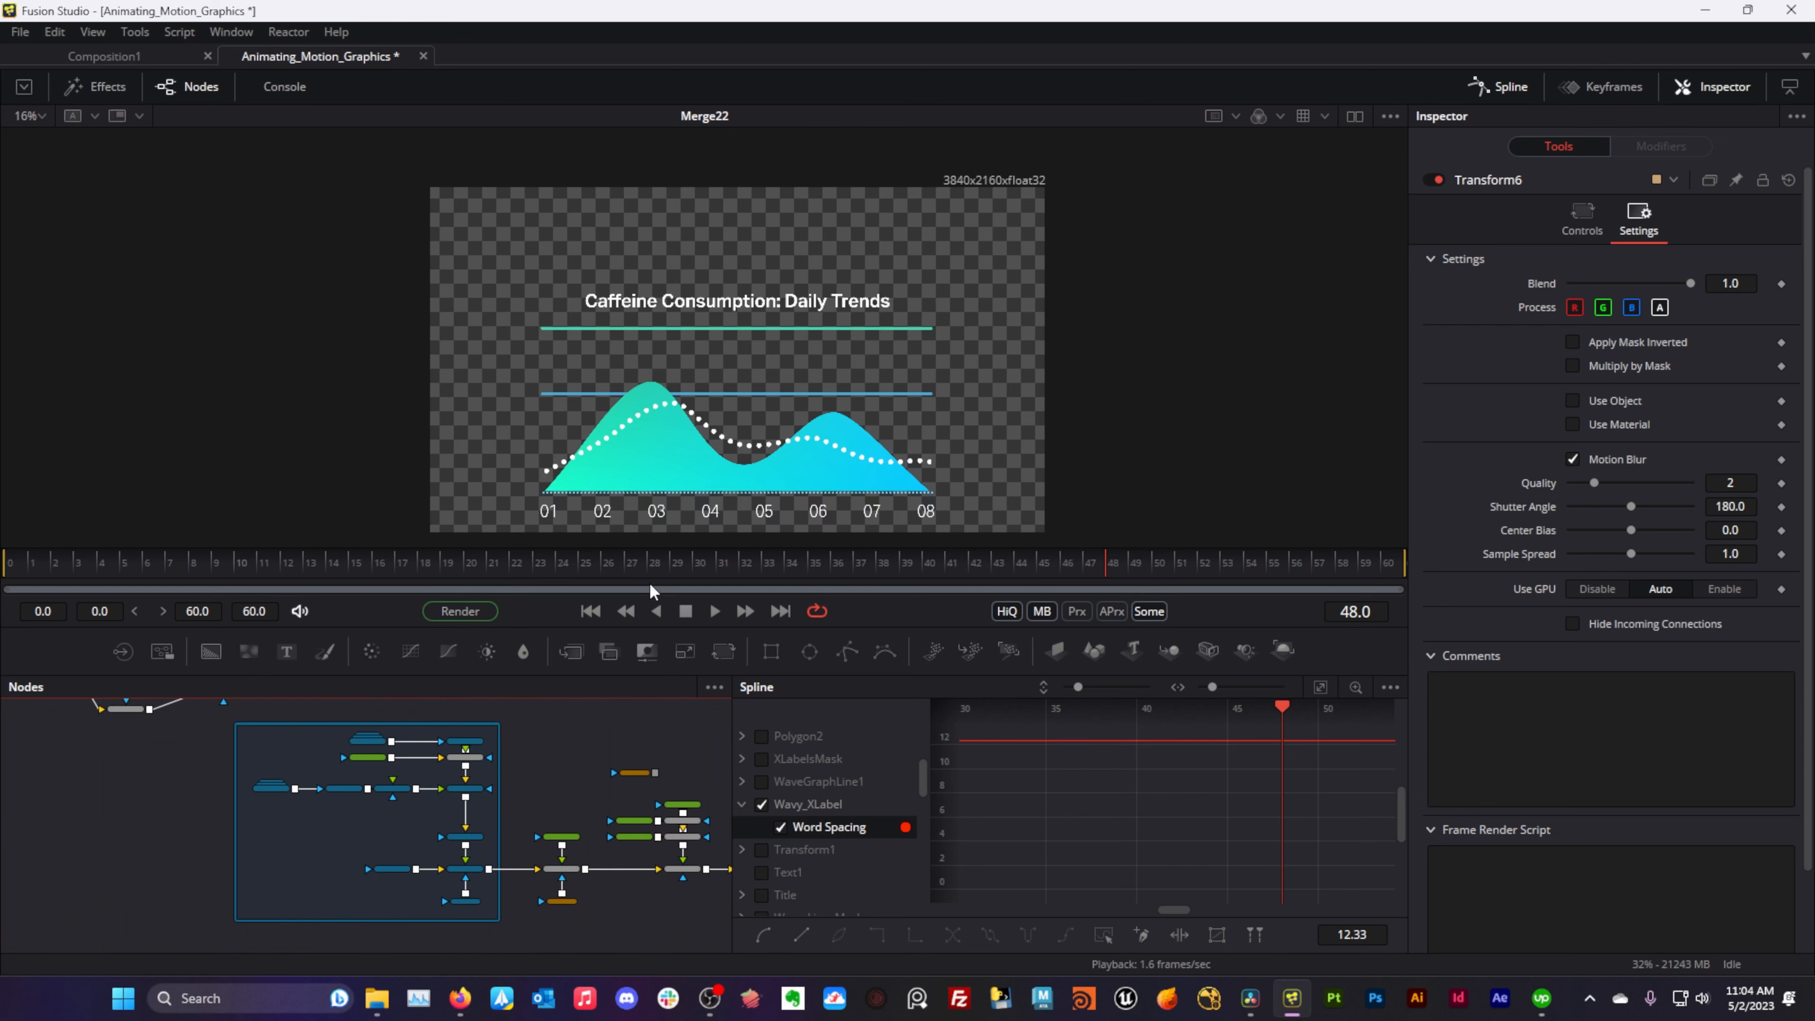
mouse_move(625, 630)
left_mouse_down()
mouse_move(644, 529)
mouse_move(653, 609)
left_mouse_up()
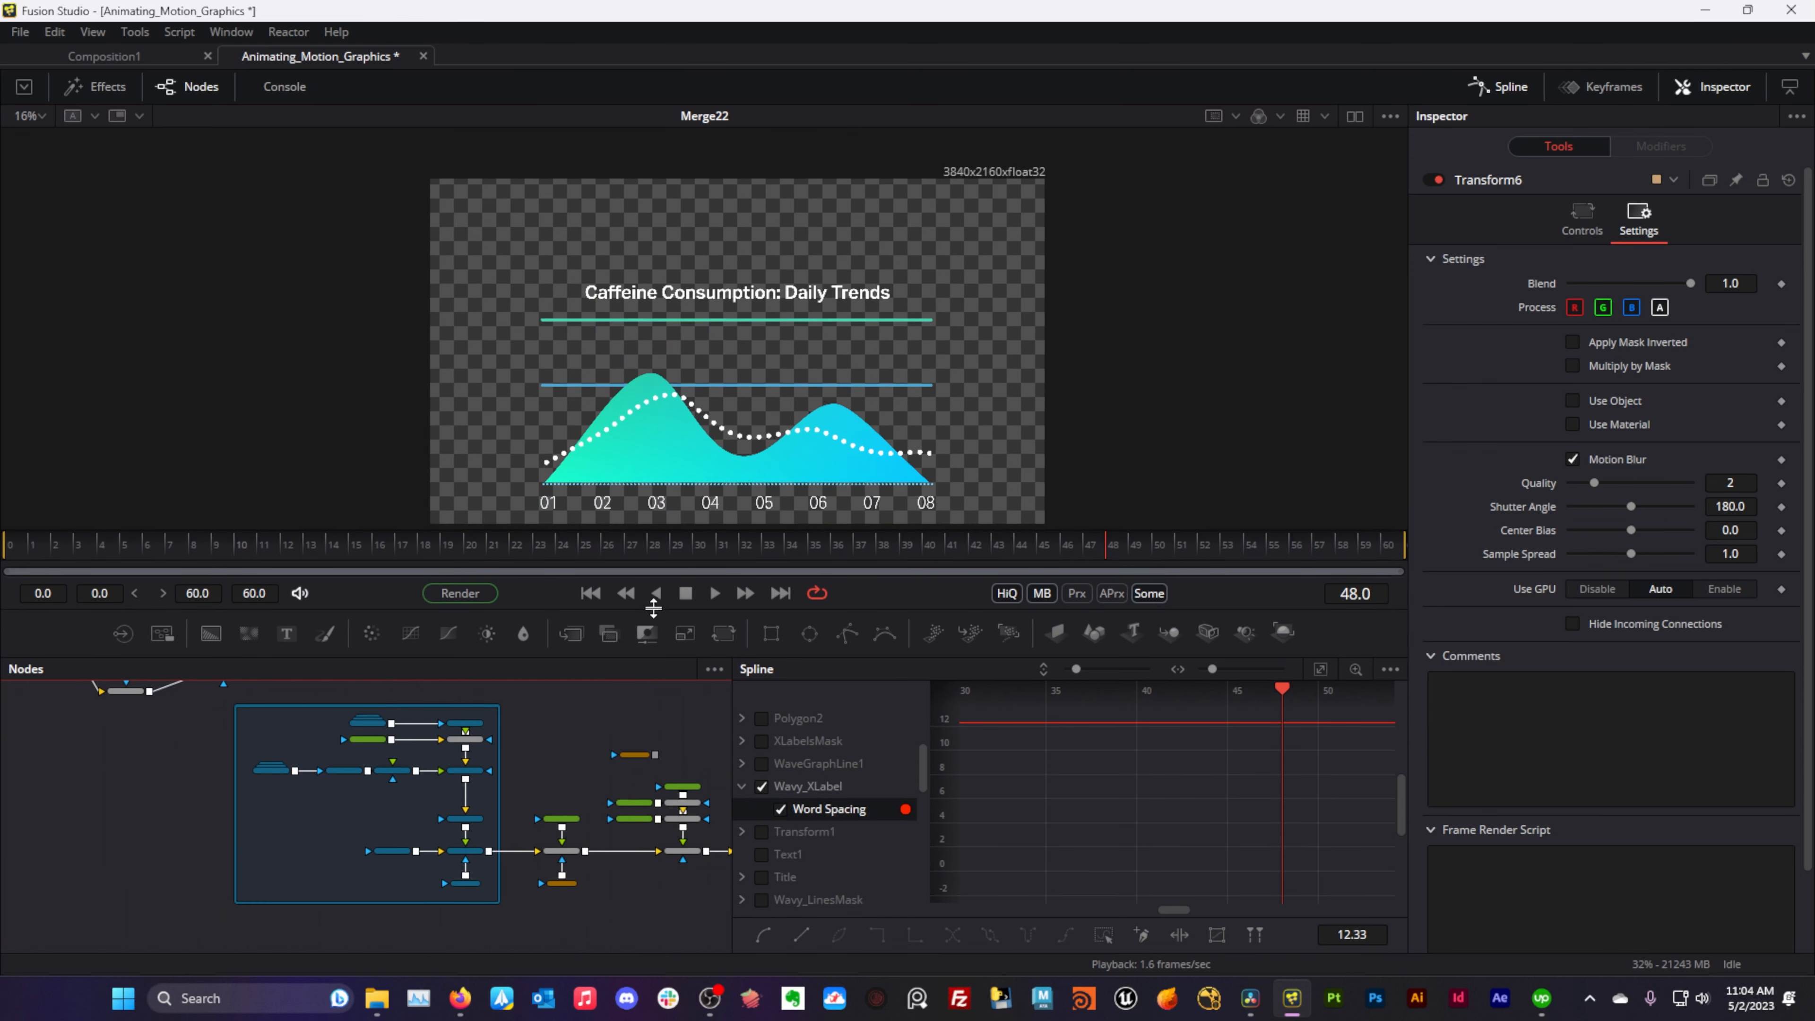
scroll(520, 787, "down", 2)
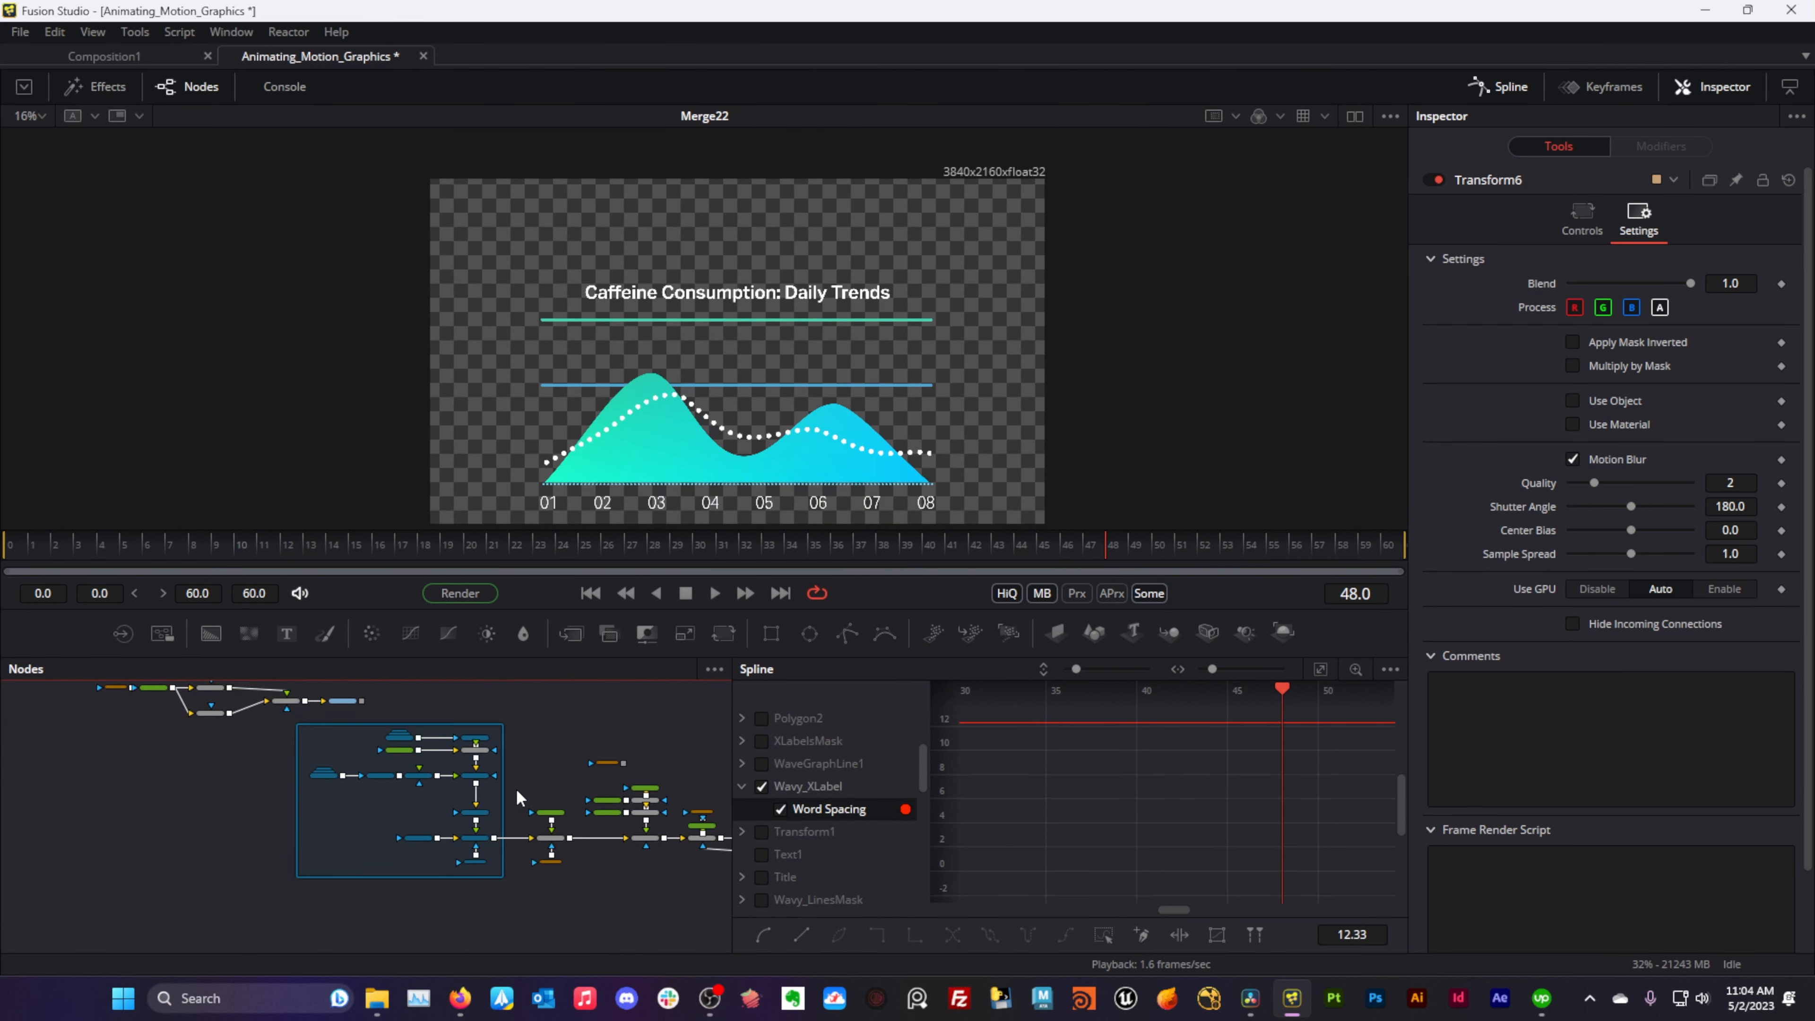
scroll(547, 762, "down", 1)
left_click_drag(548, 762, 442, 791)
scroll(444, 790, "down", 3)
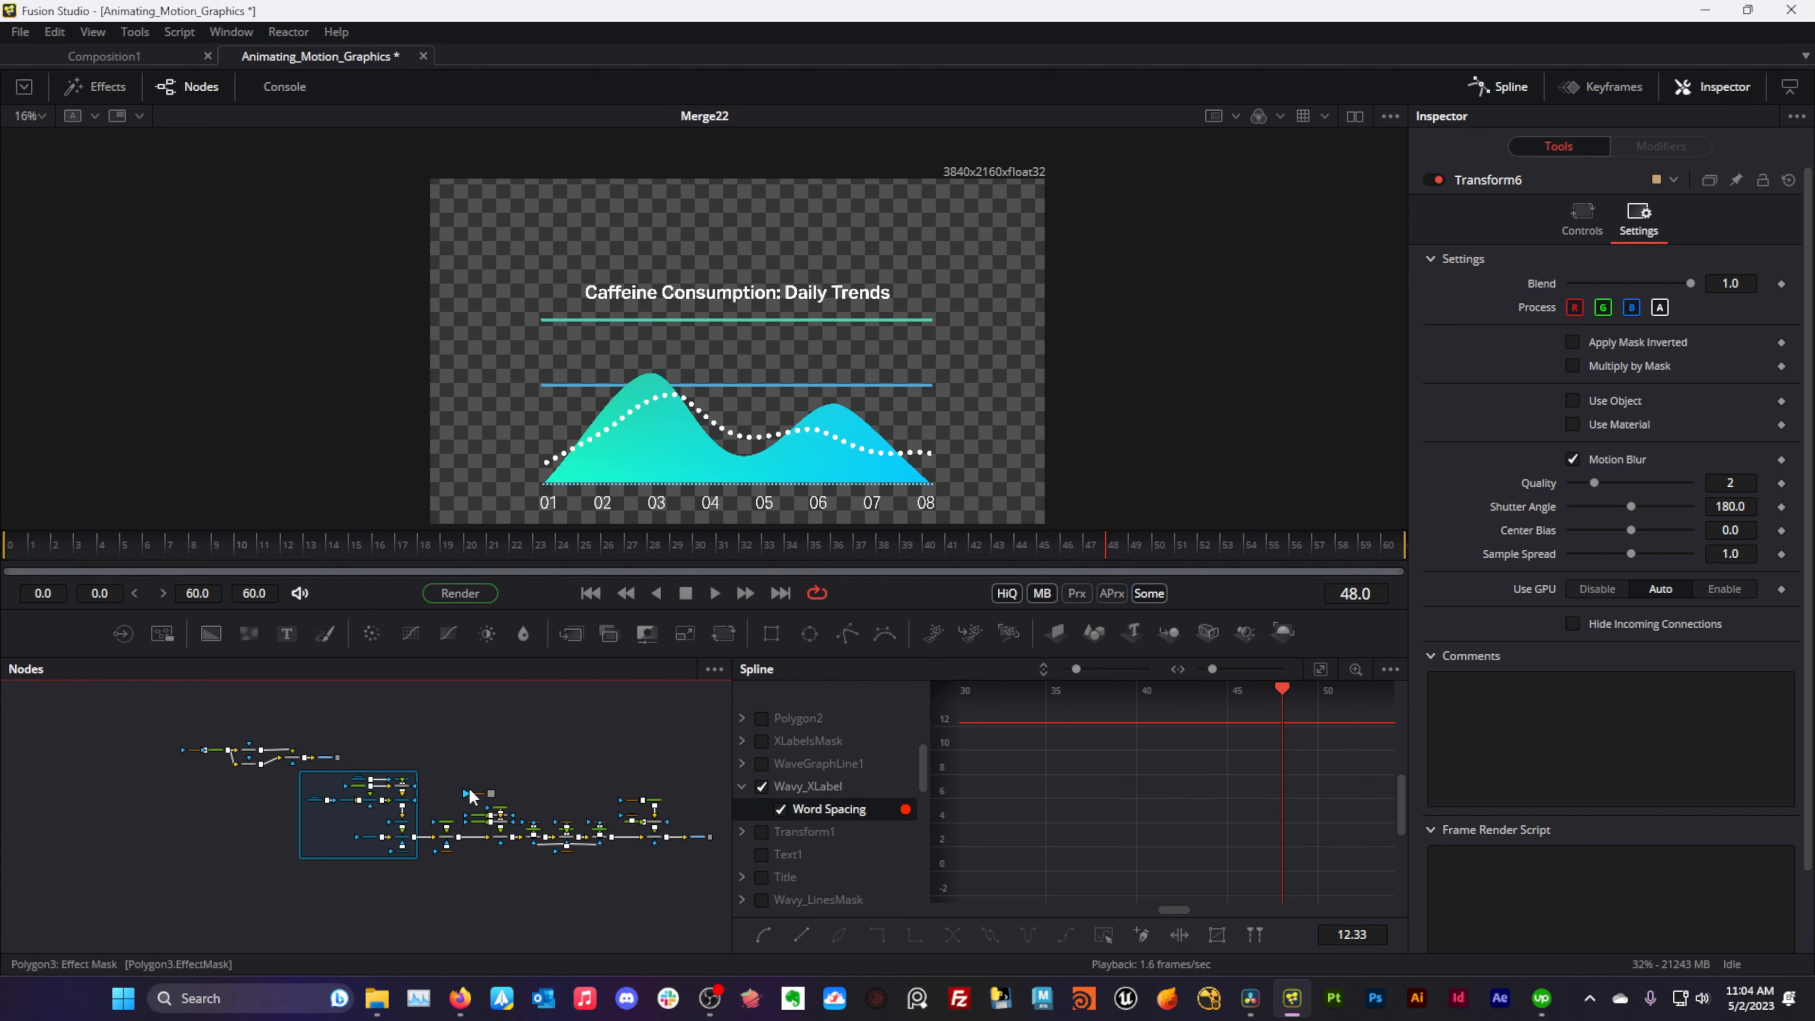
scroll(470, 791, "up", 2)
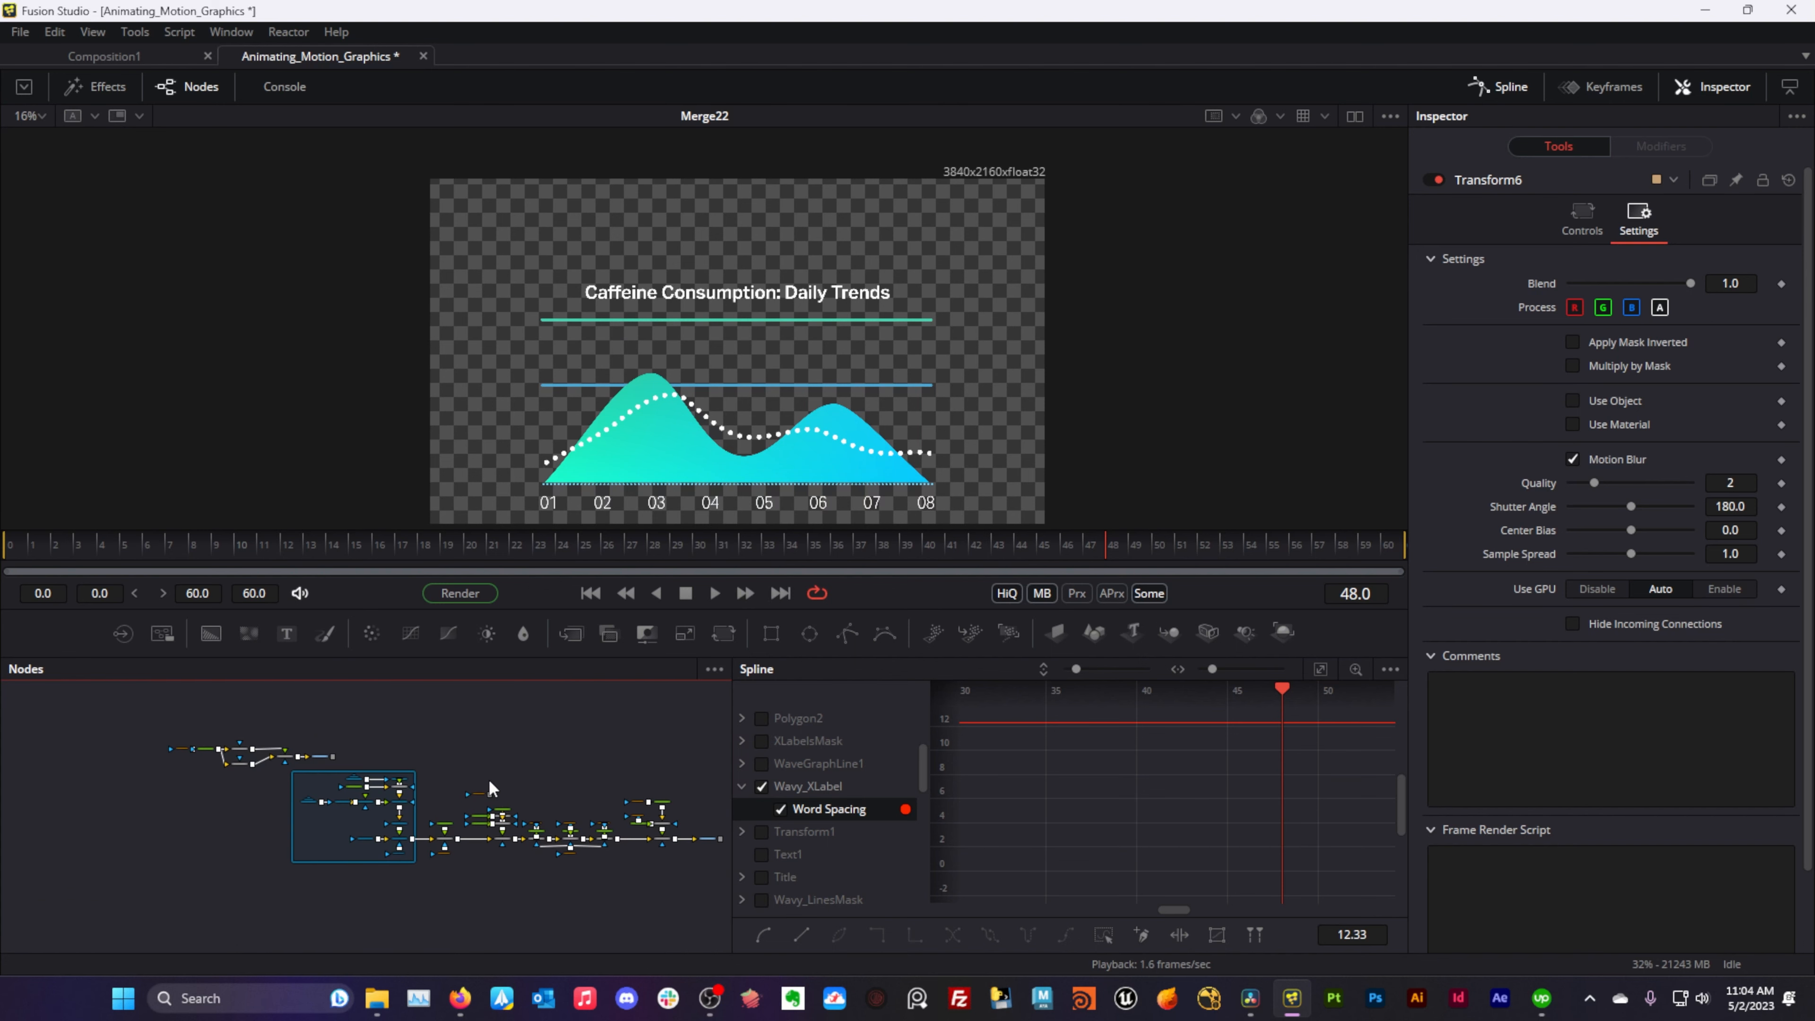
scroll(488, 779, "down", 2)
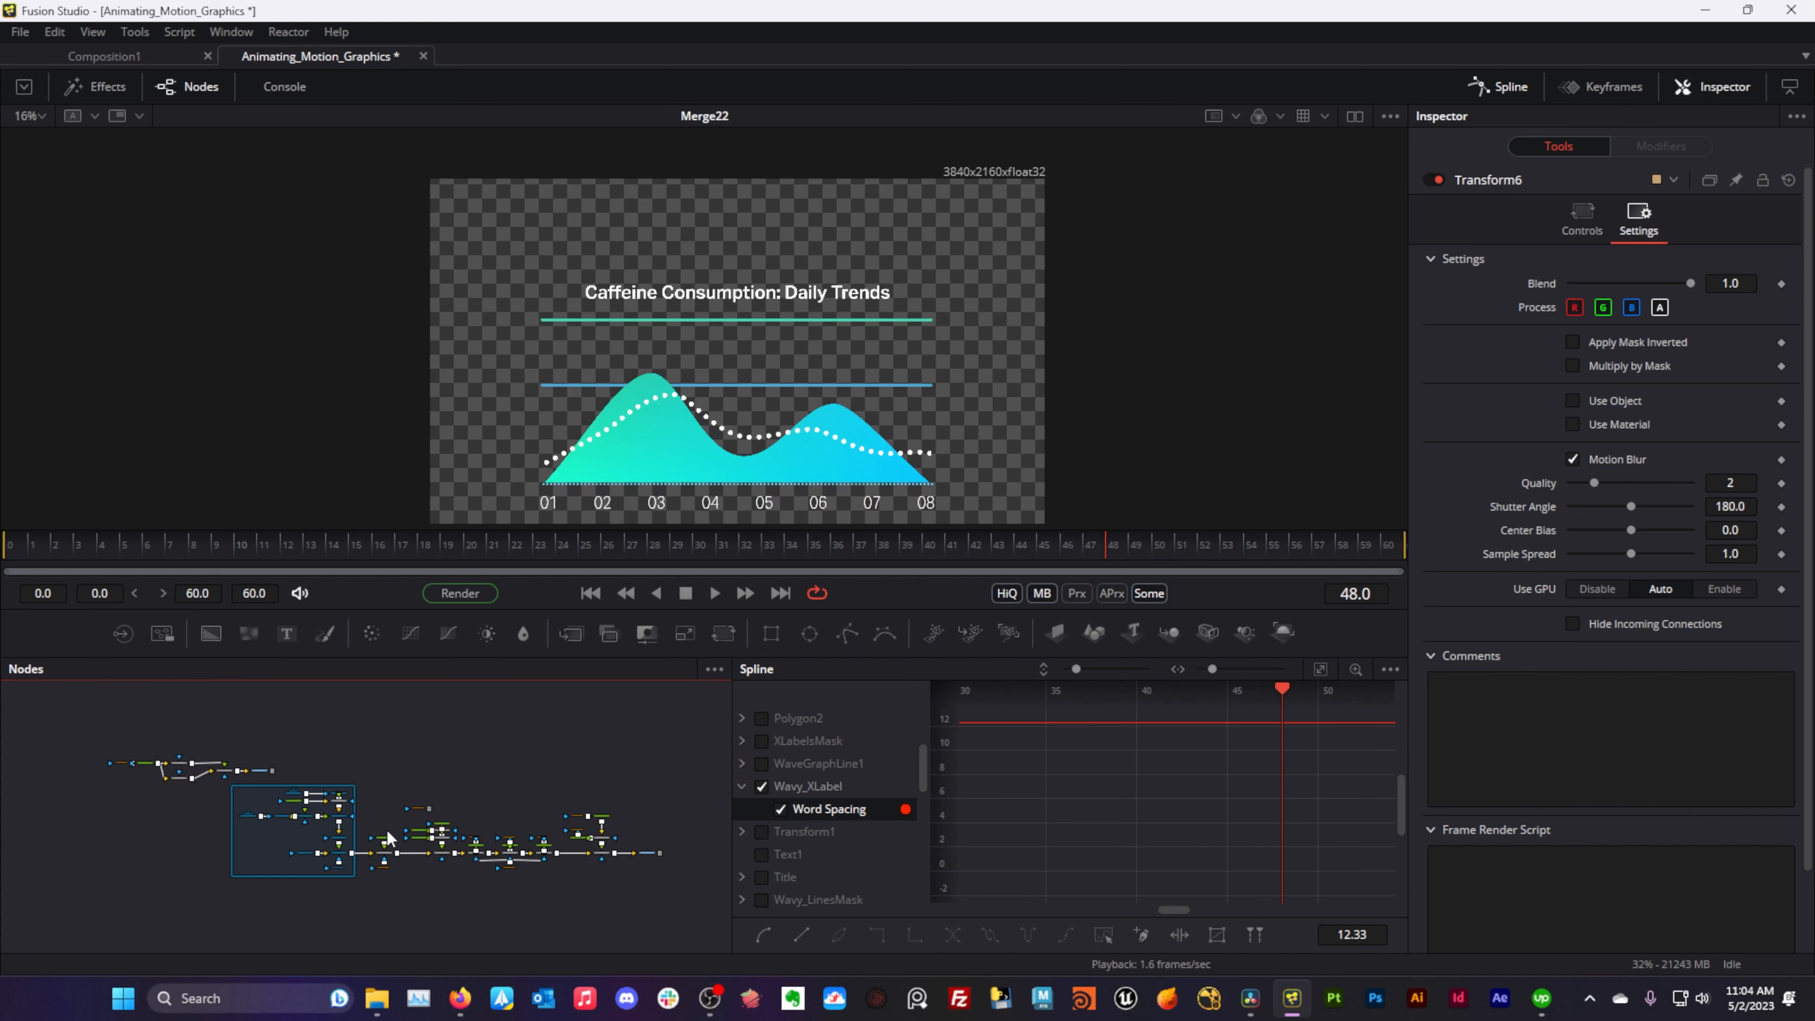
- Show the bar graph's Saver2 output in the viewer and play it from the first frame, stopping at frame 8
scroll(482, 868, "up", 3)
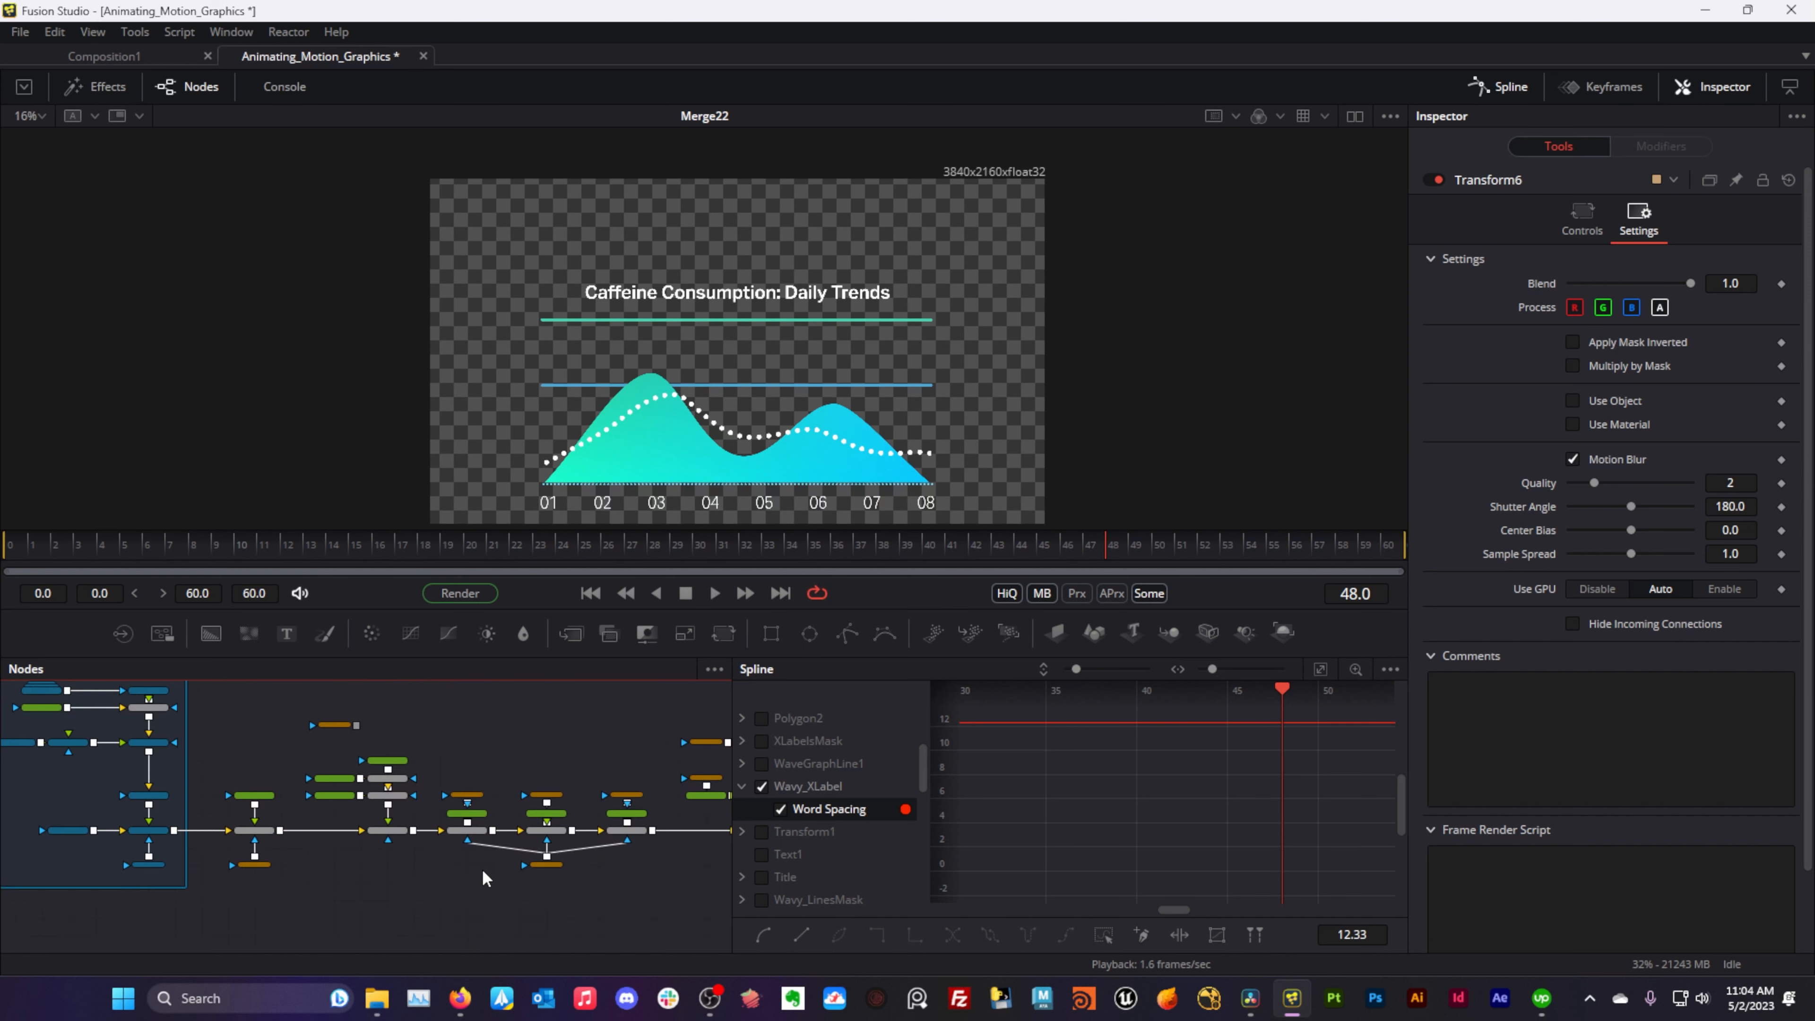
left_click_drag(469, 763, 236, 829)
left_click_drag(501, 799, 459, 799)
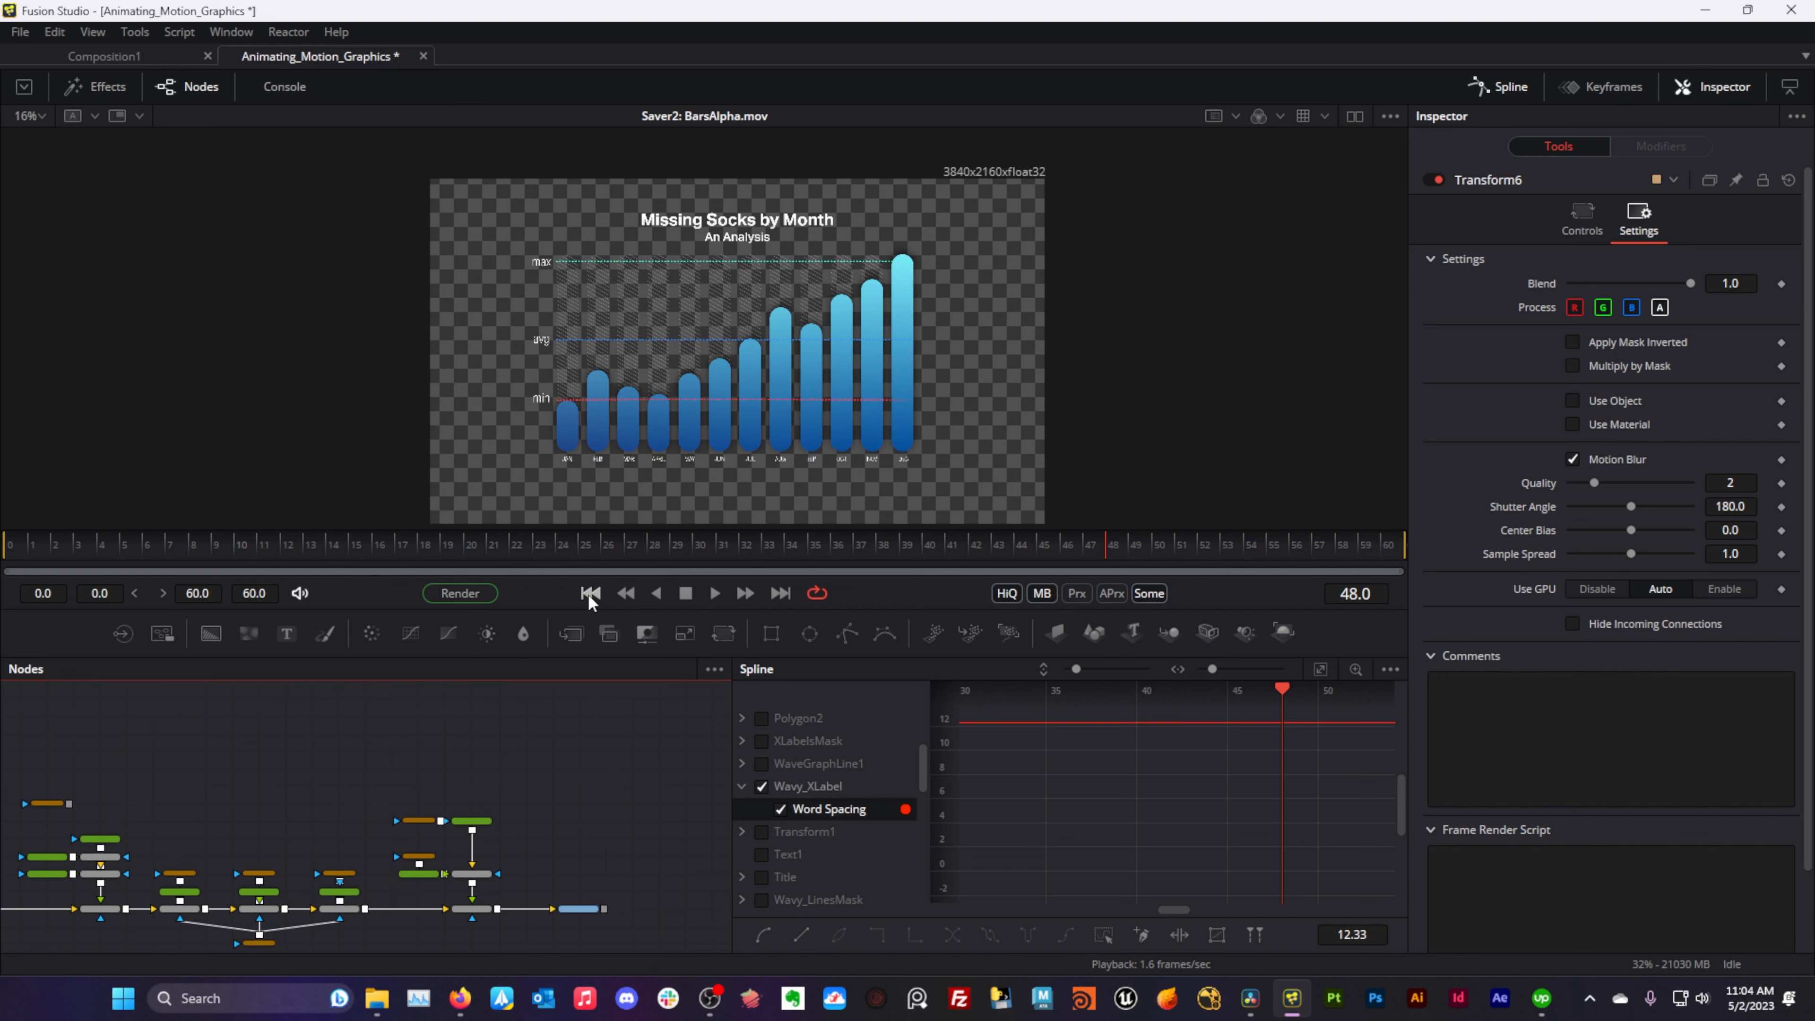
left_click(589, 593)
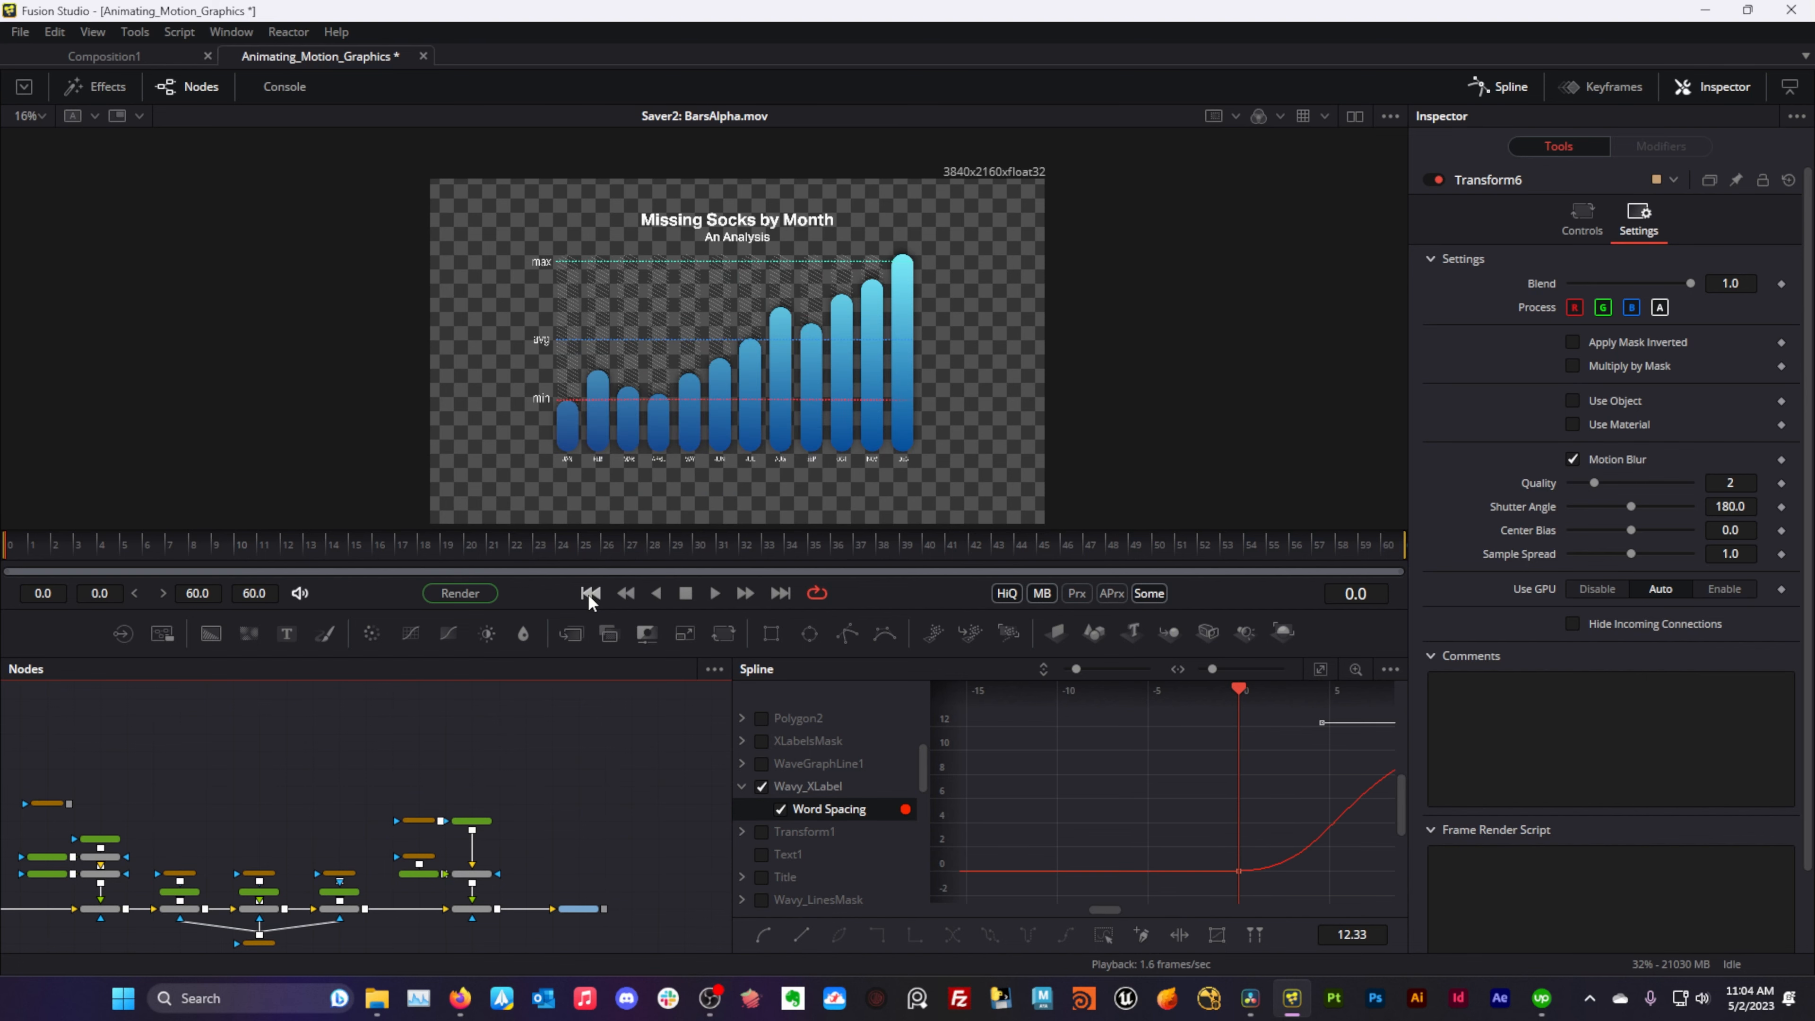
left_click(718, 599)
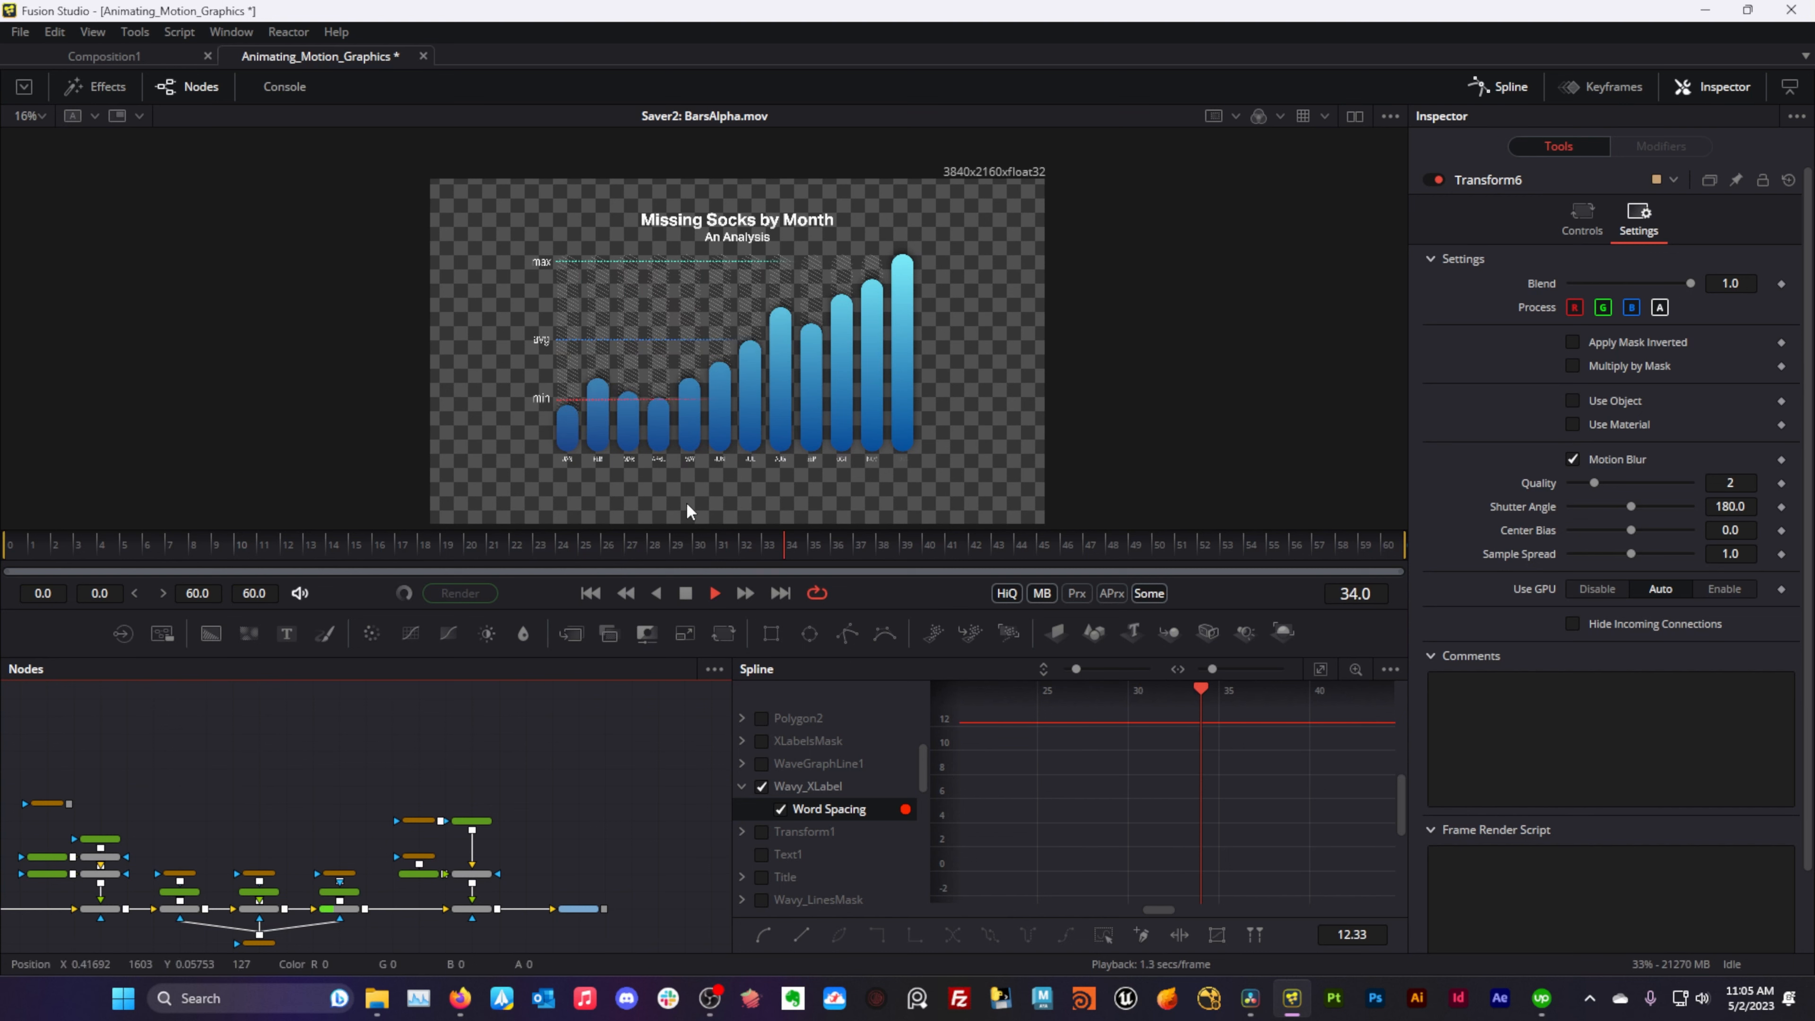
left_click(684, 593)
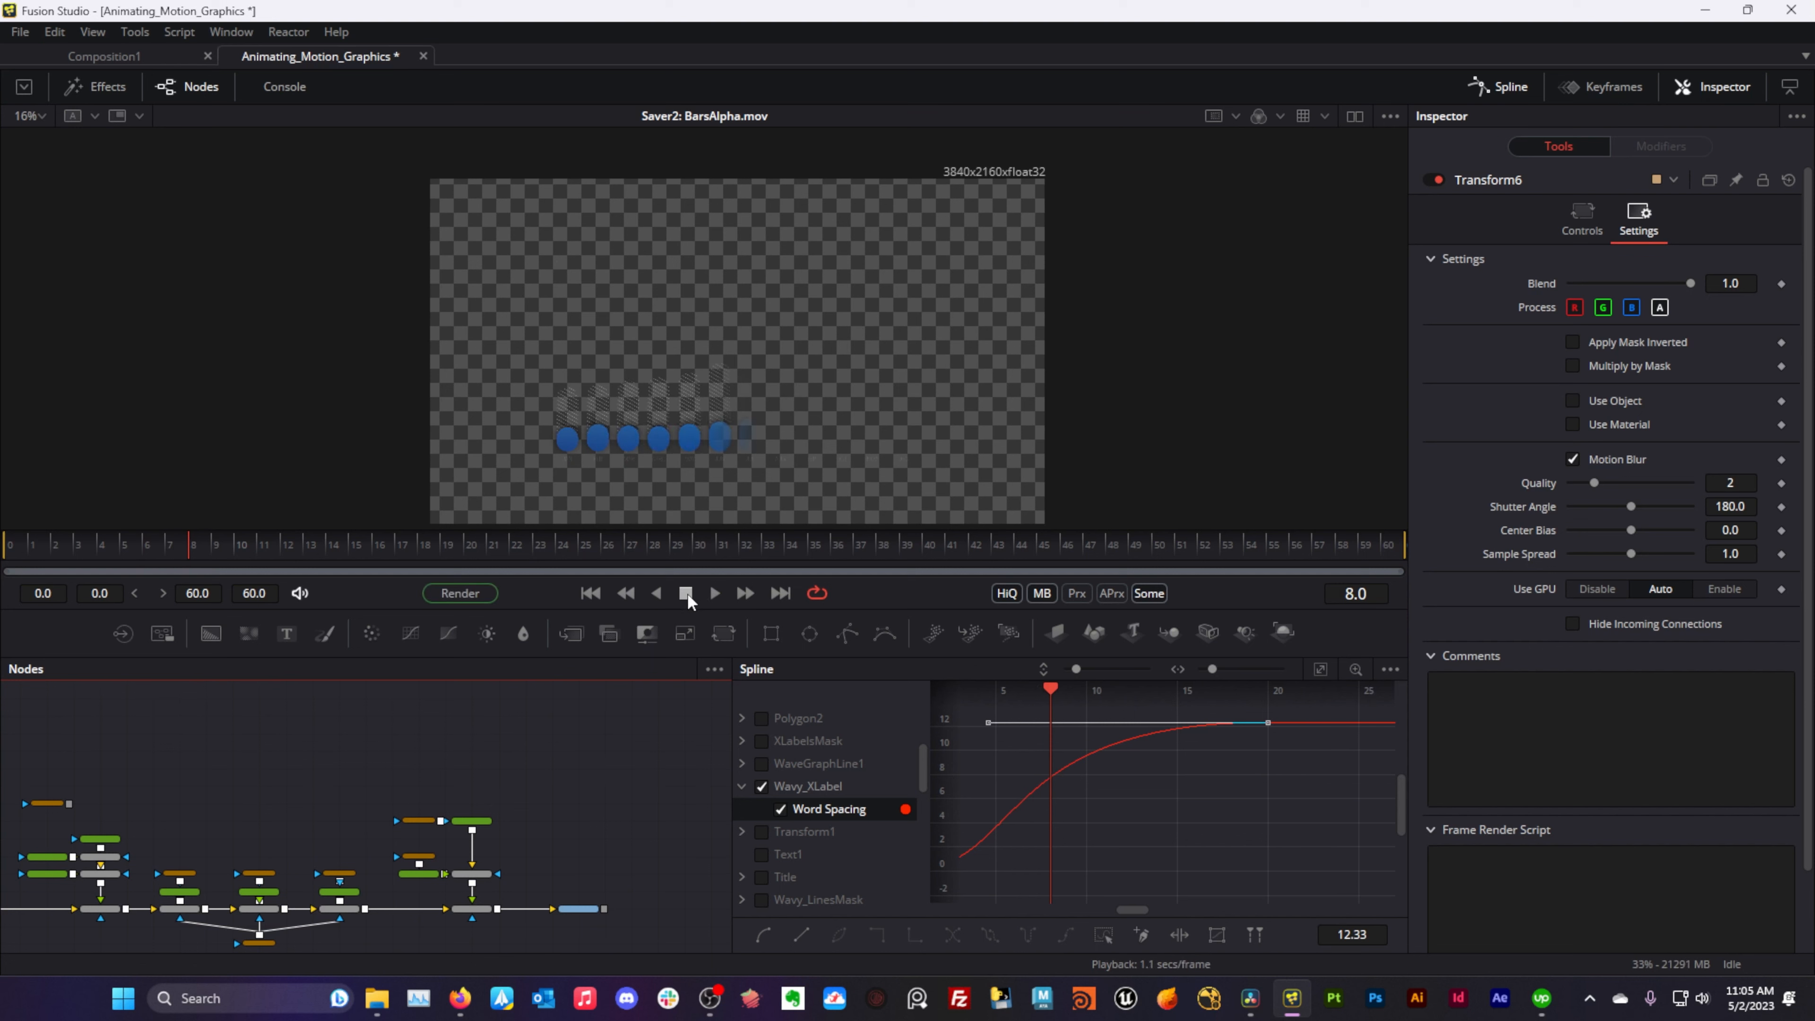
- Hide the Wavy_XLabel curve in the spline editor and examine the hatching above the growing bars up close
left_click(762, 786)
left_click_drag(207, 847, 429, 841)
mouse_move(149, 830)
left_mouse_down()
mouse_move(369, 834)
mouse_move(464, 891)
left_mouse_up()
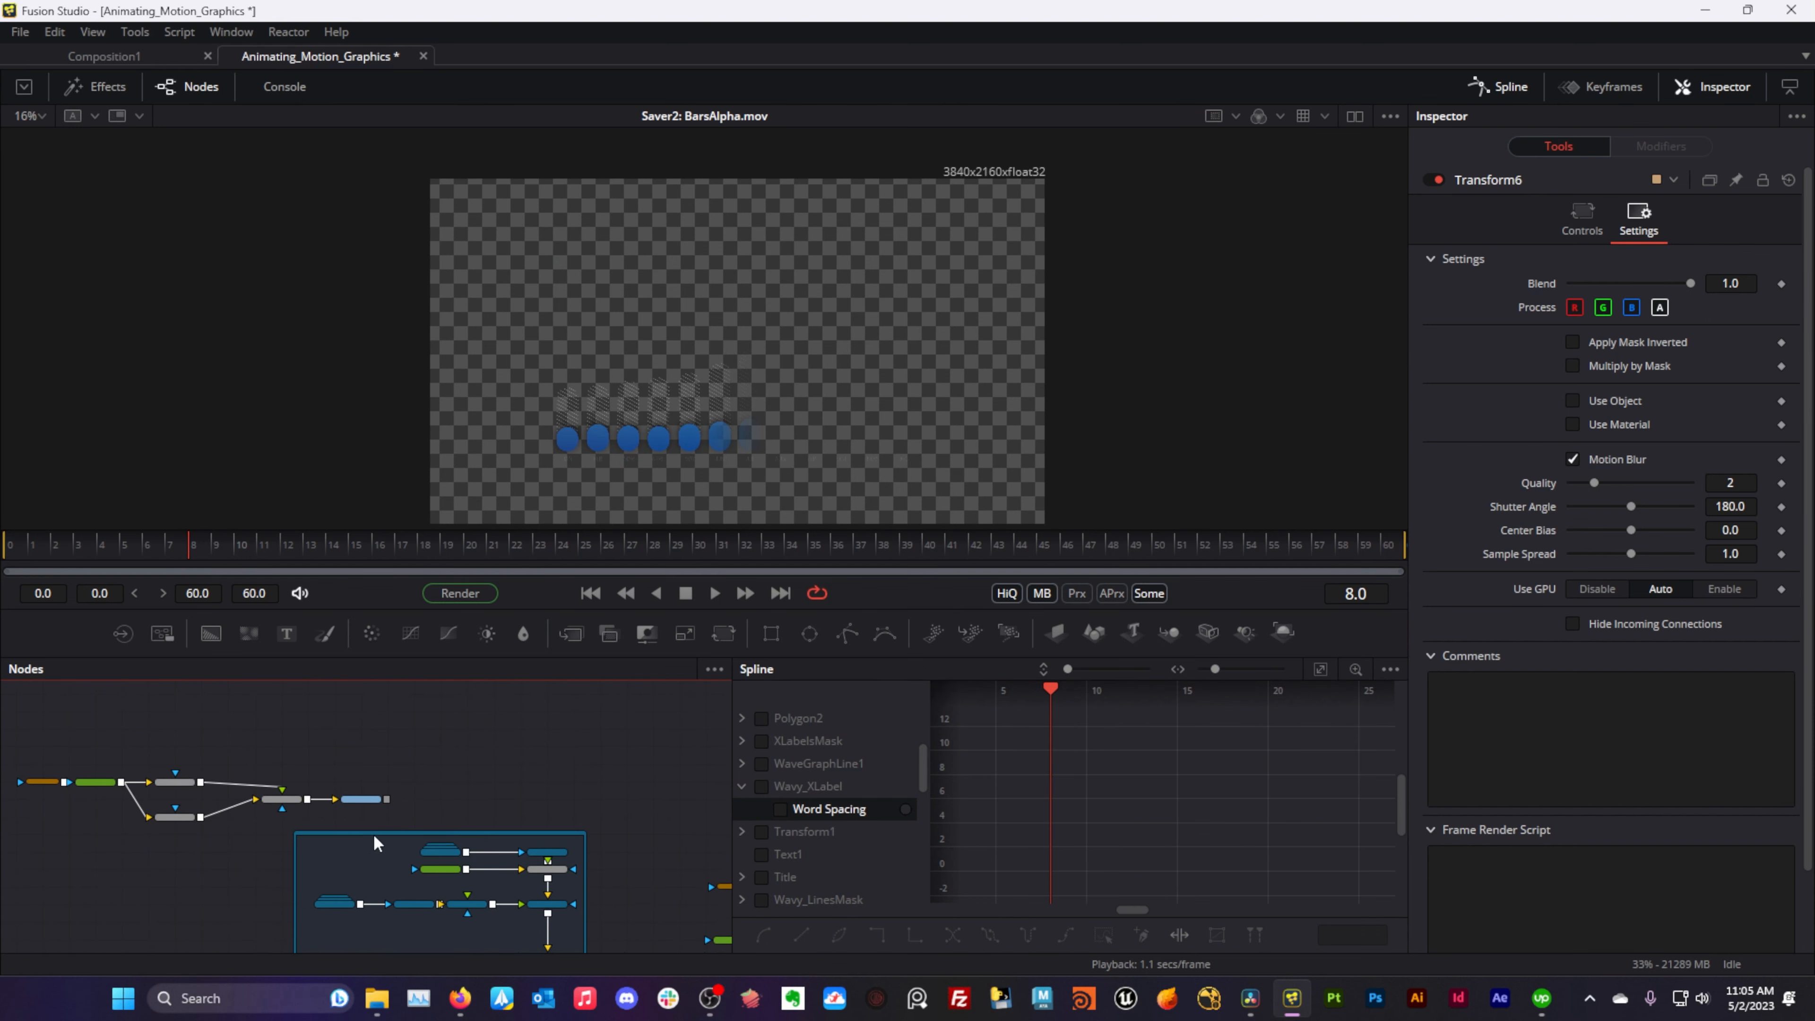
scroll(326, 847, "up", 2)
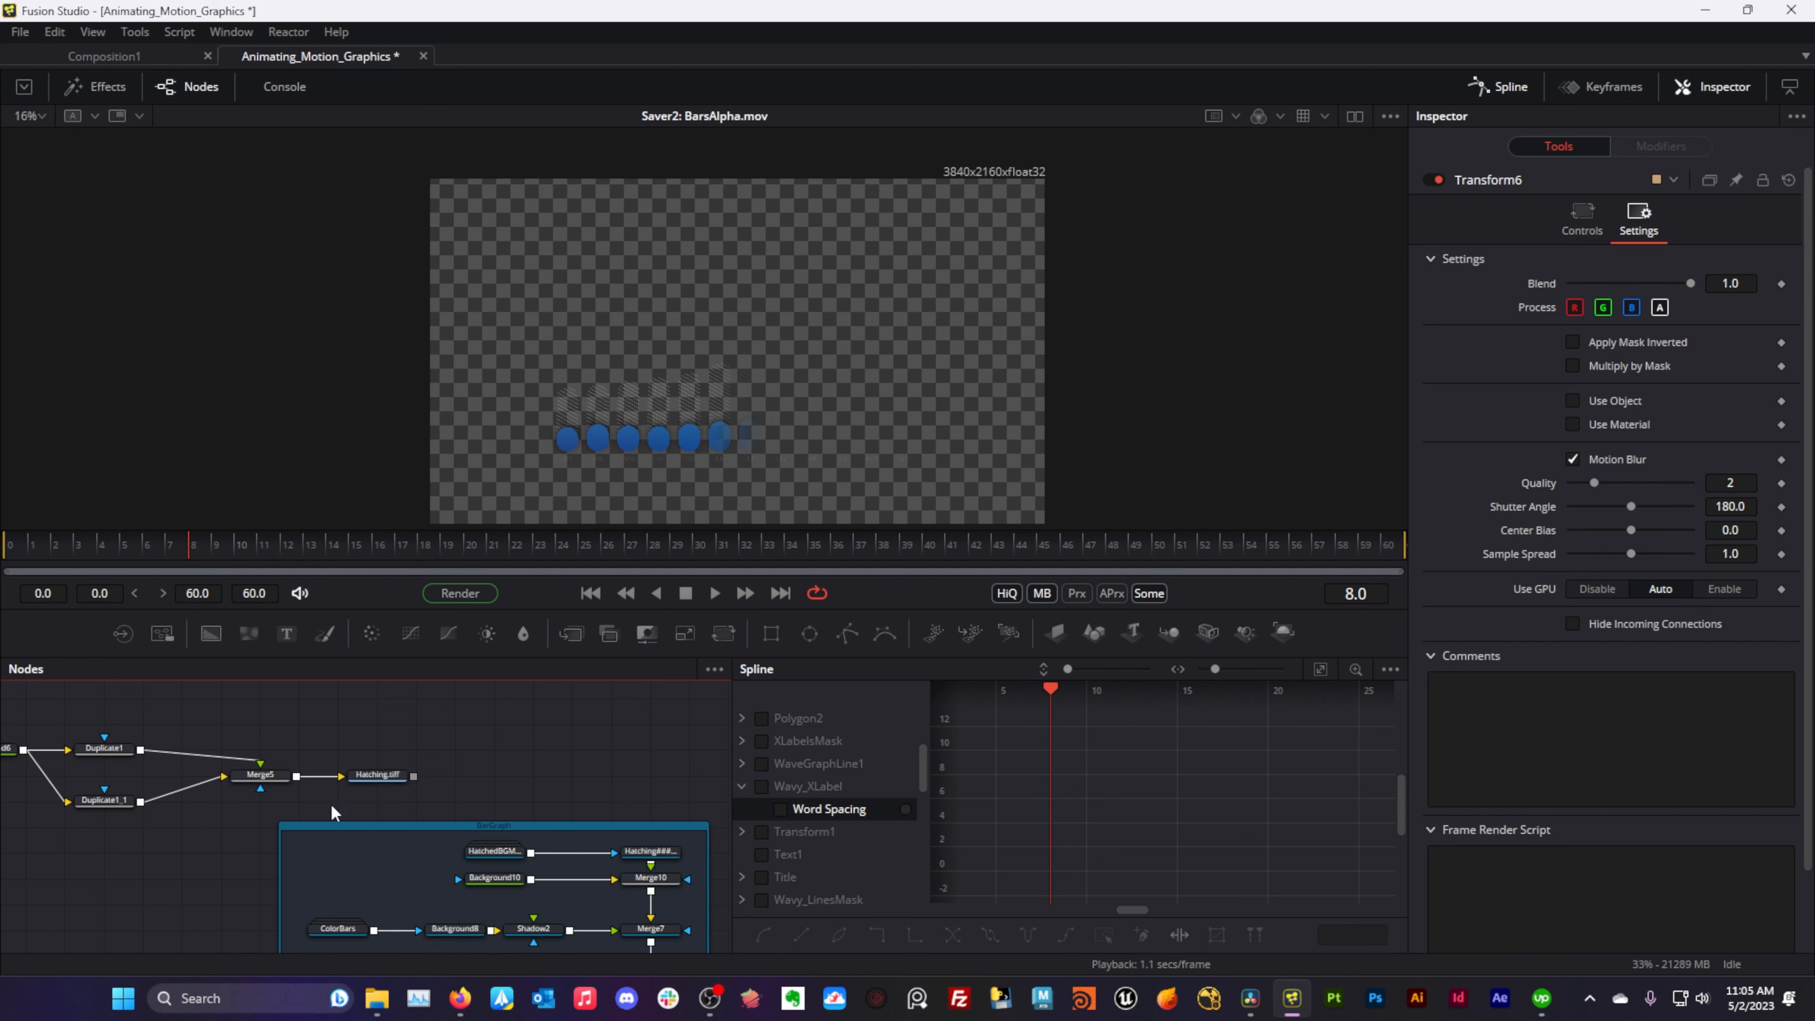
scroll(603, 401, "up", 4)
scroll(601, 406, "up", 2)
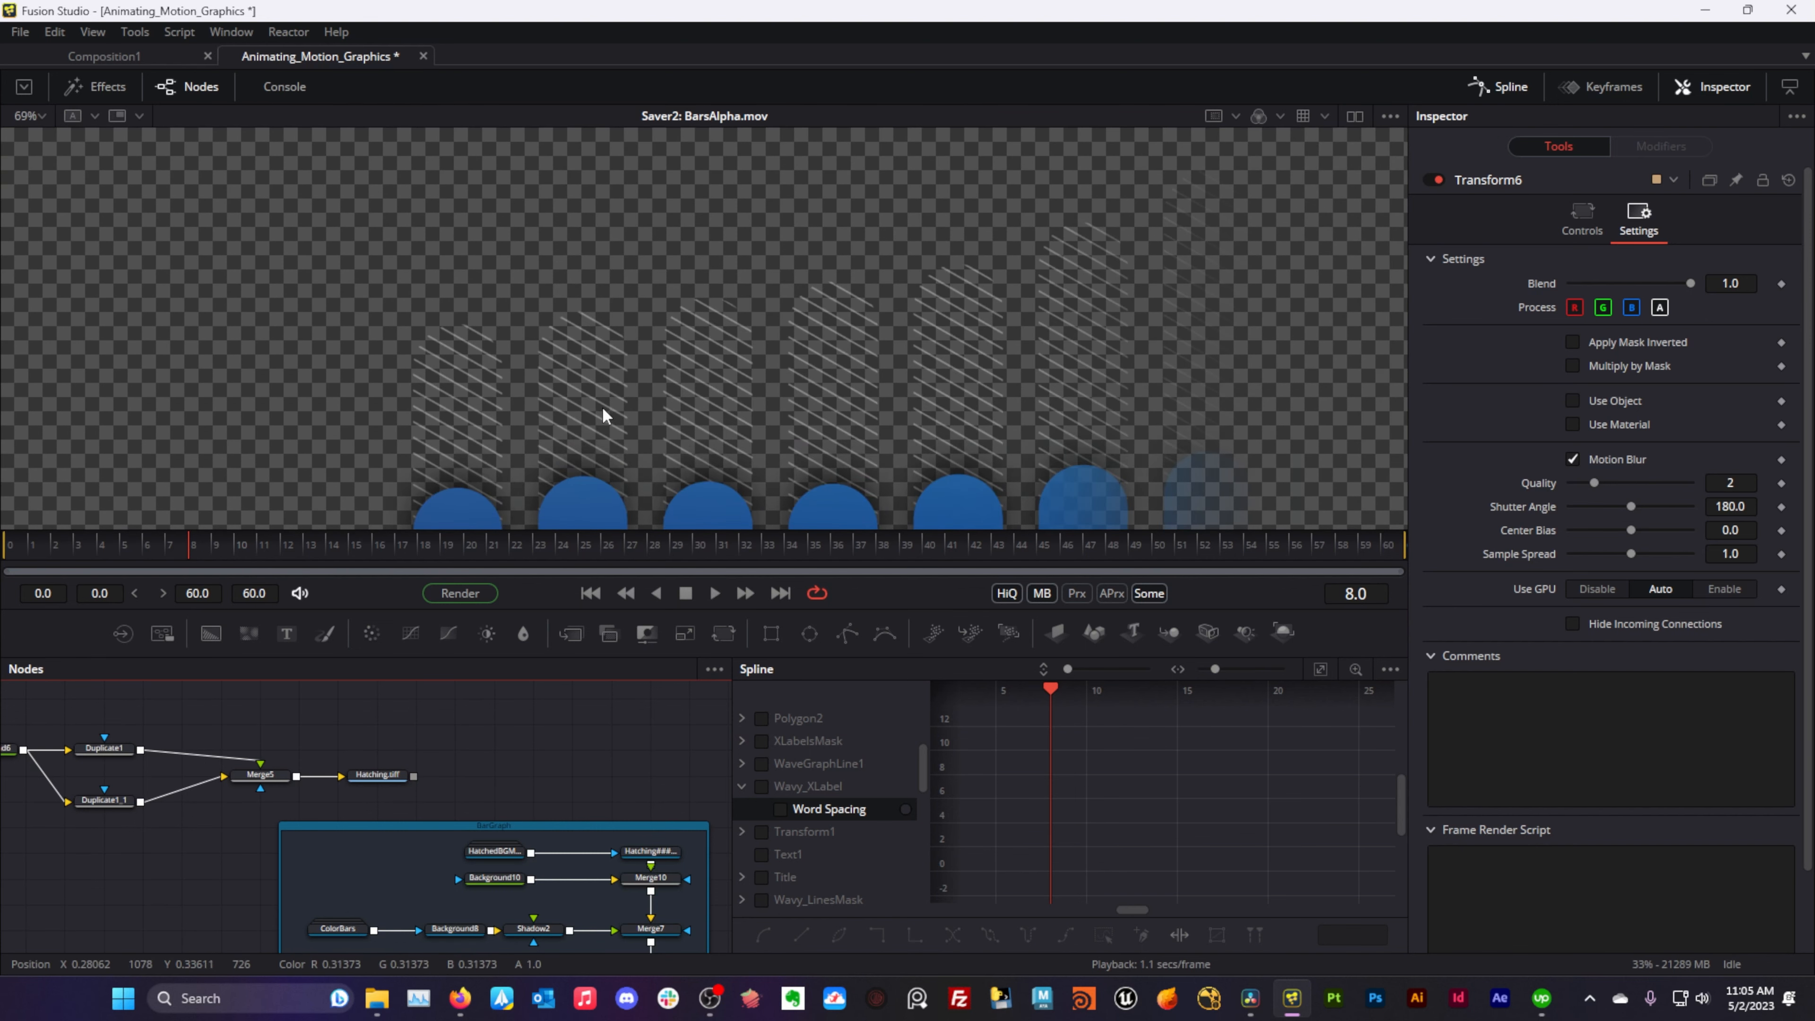
scroll(462, 726, "down", 2)
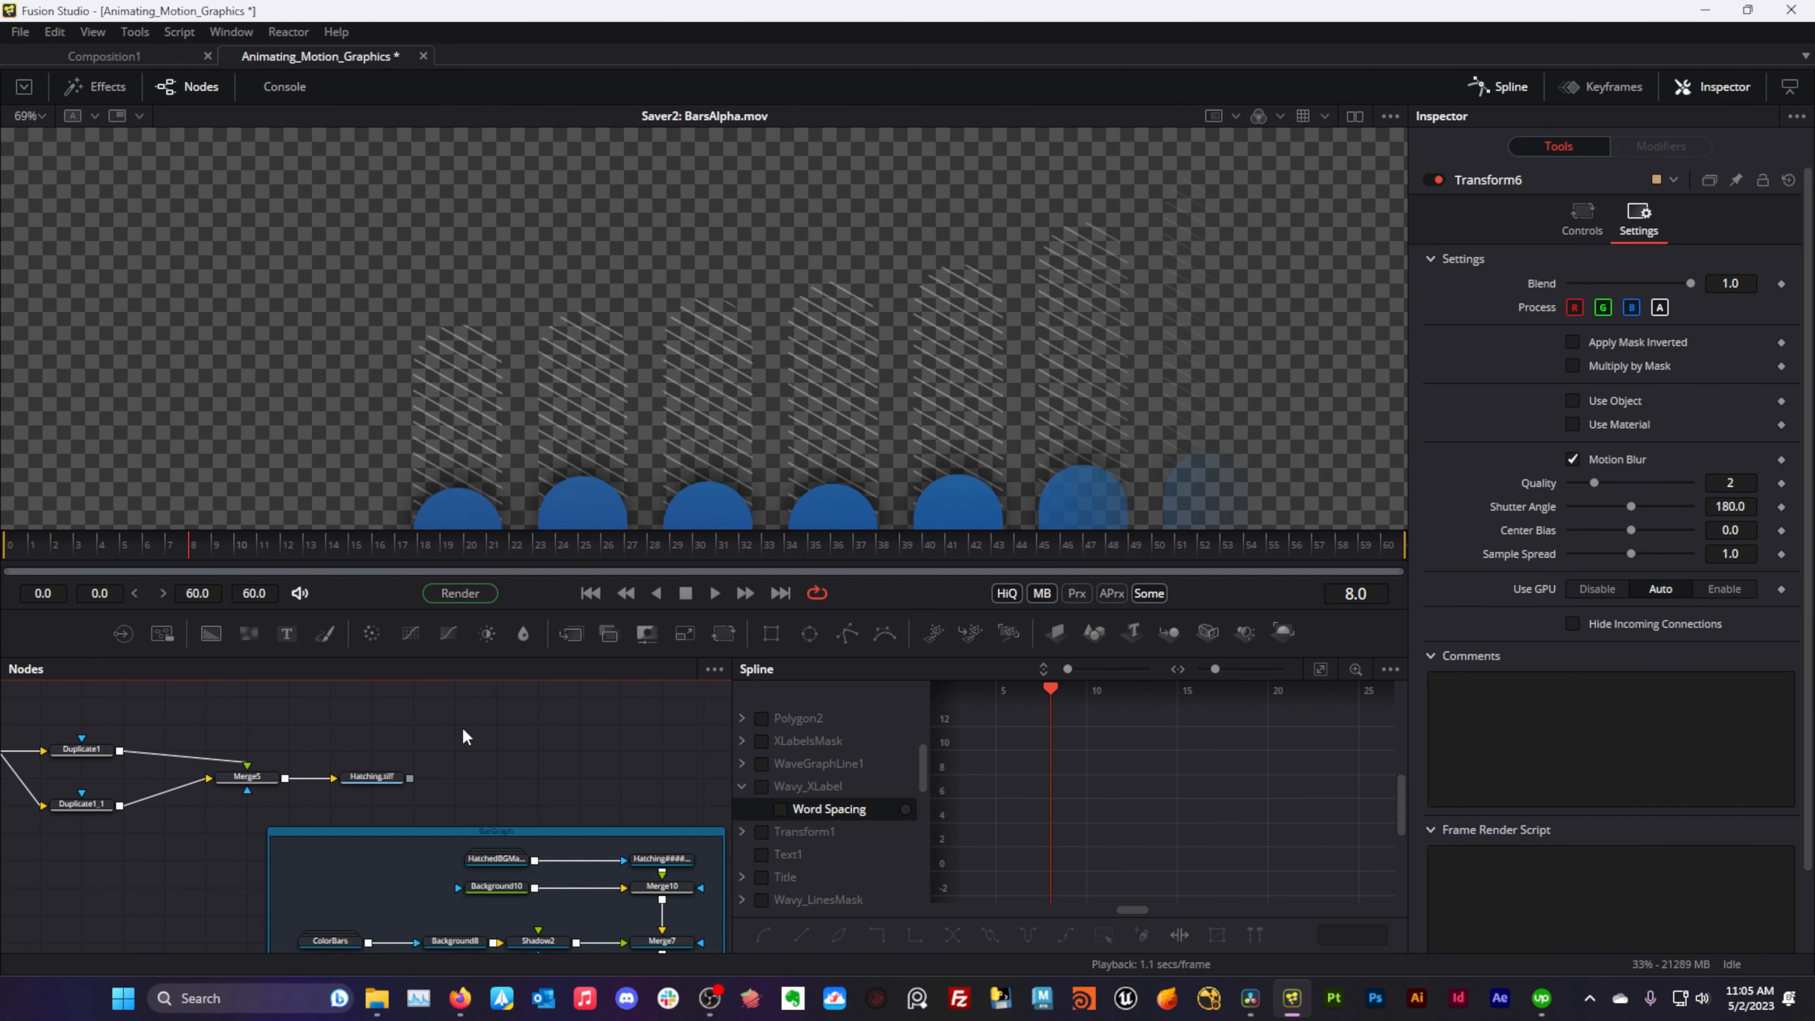
- Show the Polygon2 mask from the start of the hatching branch in full in the viewer
left_click_drag(450, 724, 553, 797)
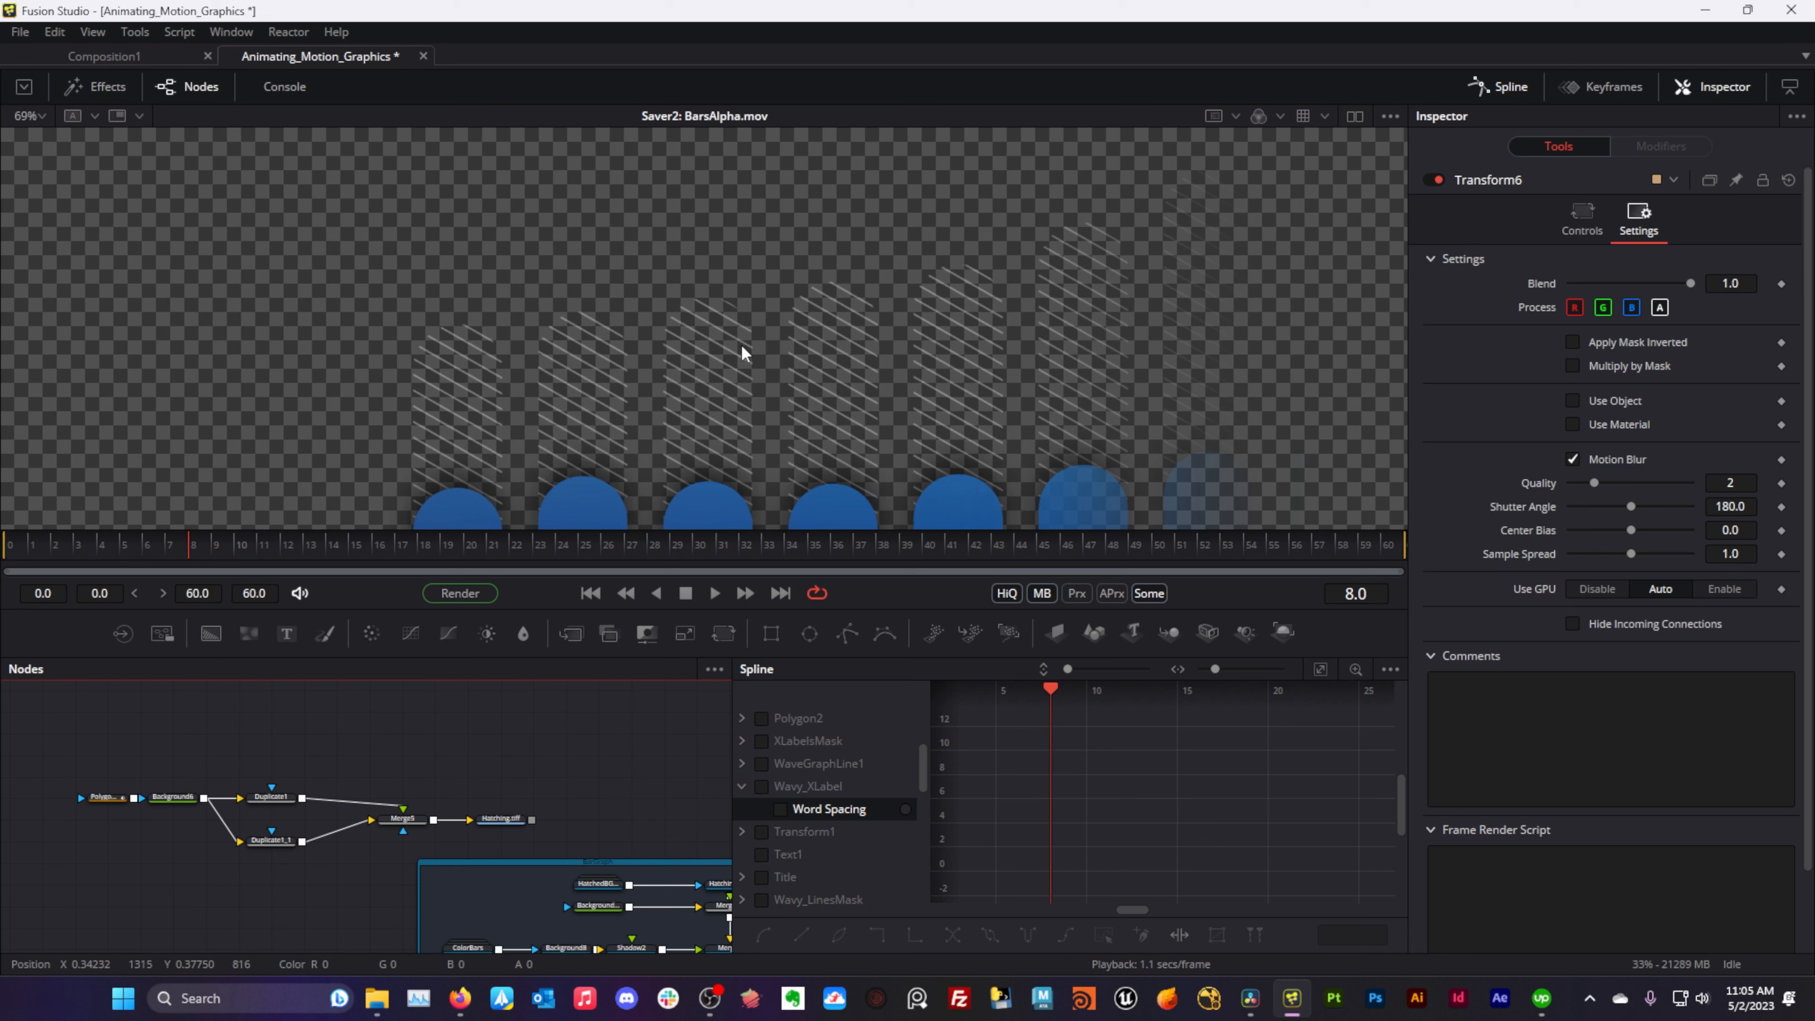
scroll(195, 815, "up", 3)
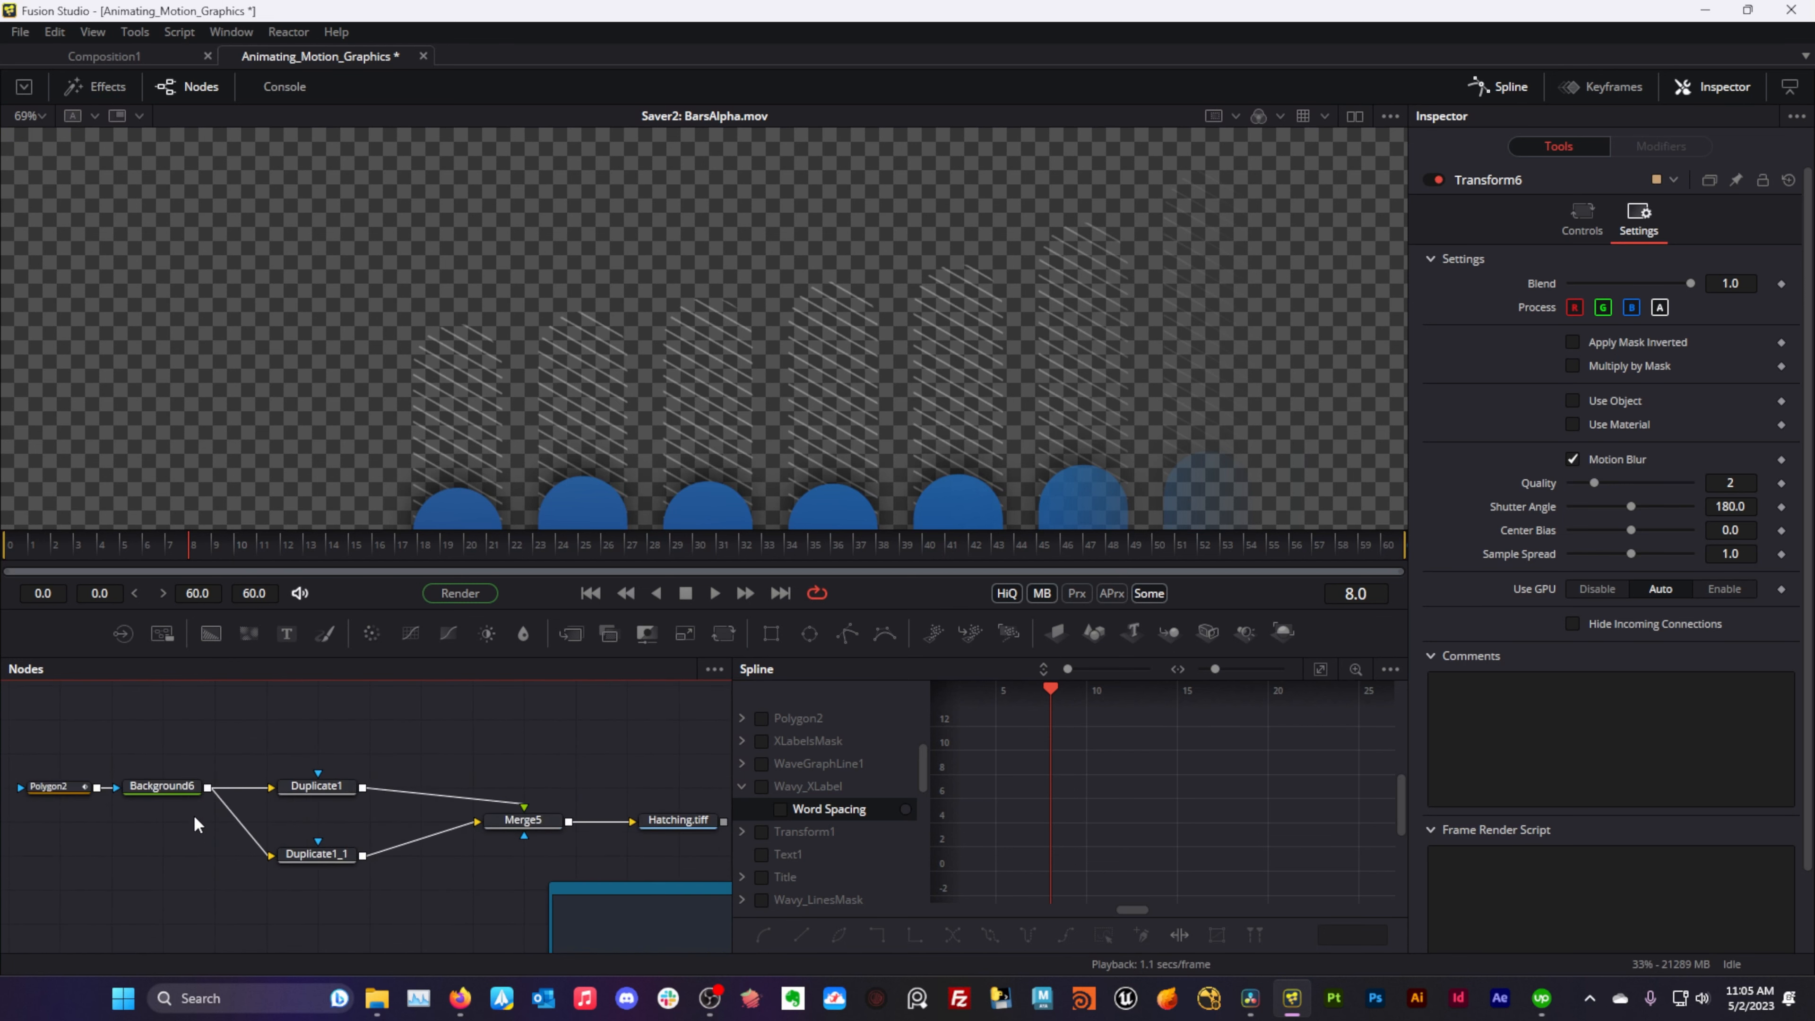
left_click_drag(190, 818, 338, 838)
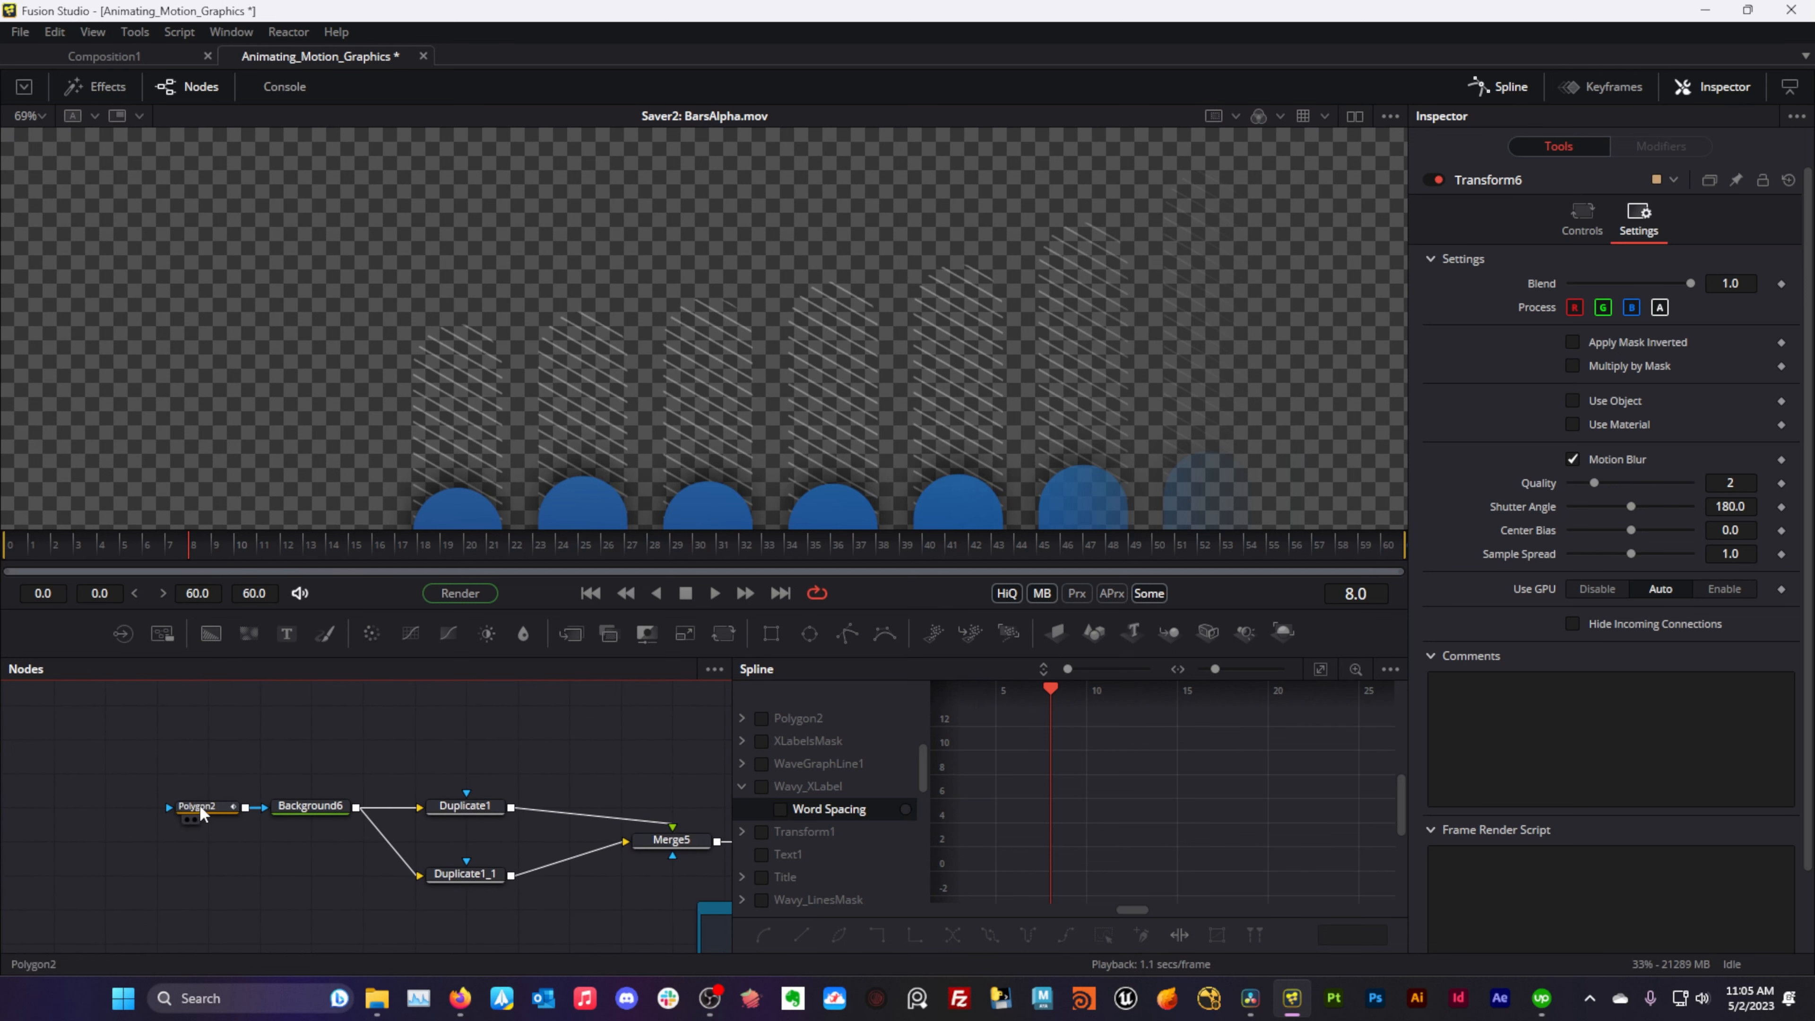
left_click_drag(210, 806, 297, 369)
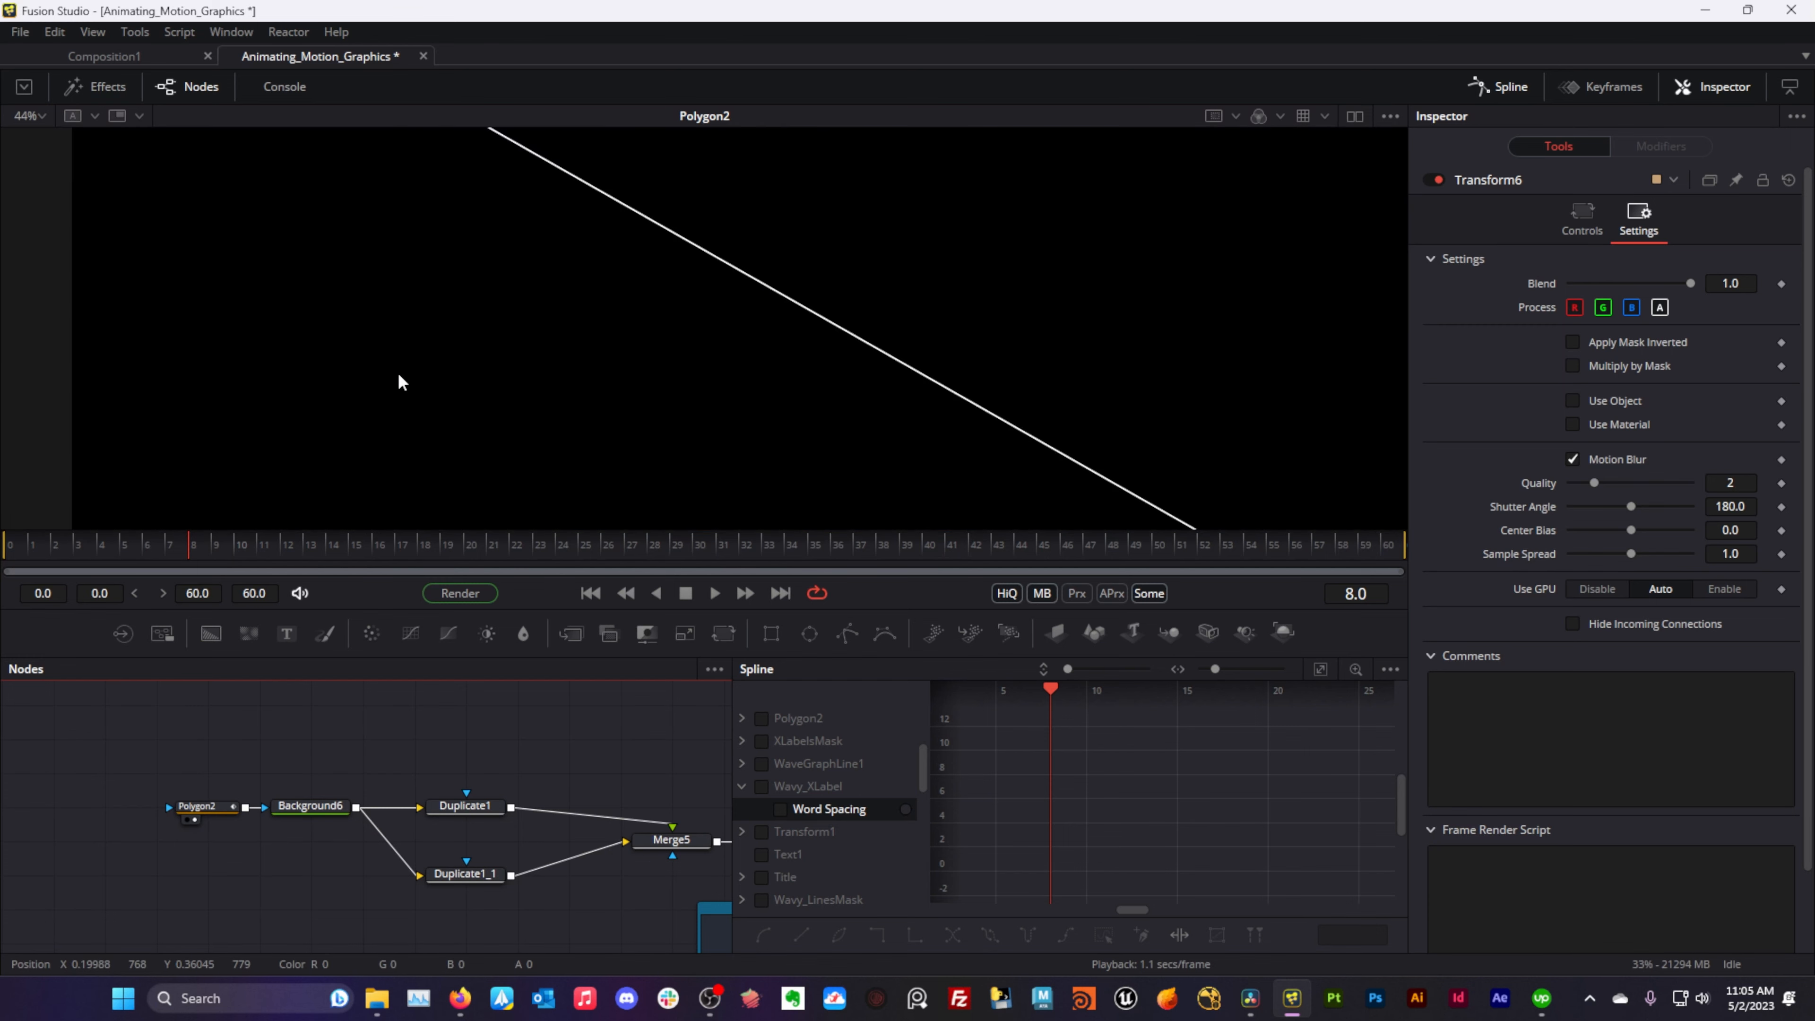
scroll(436, 372, "down", 3)
left_click_drag(476, 363, 454, 364)
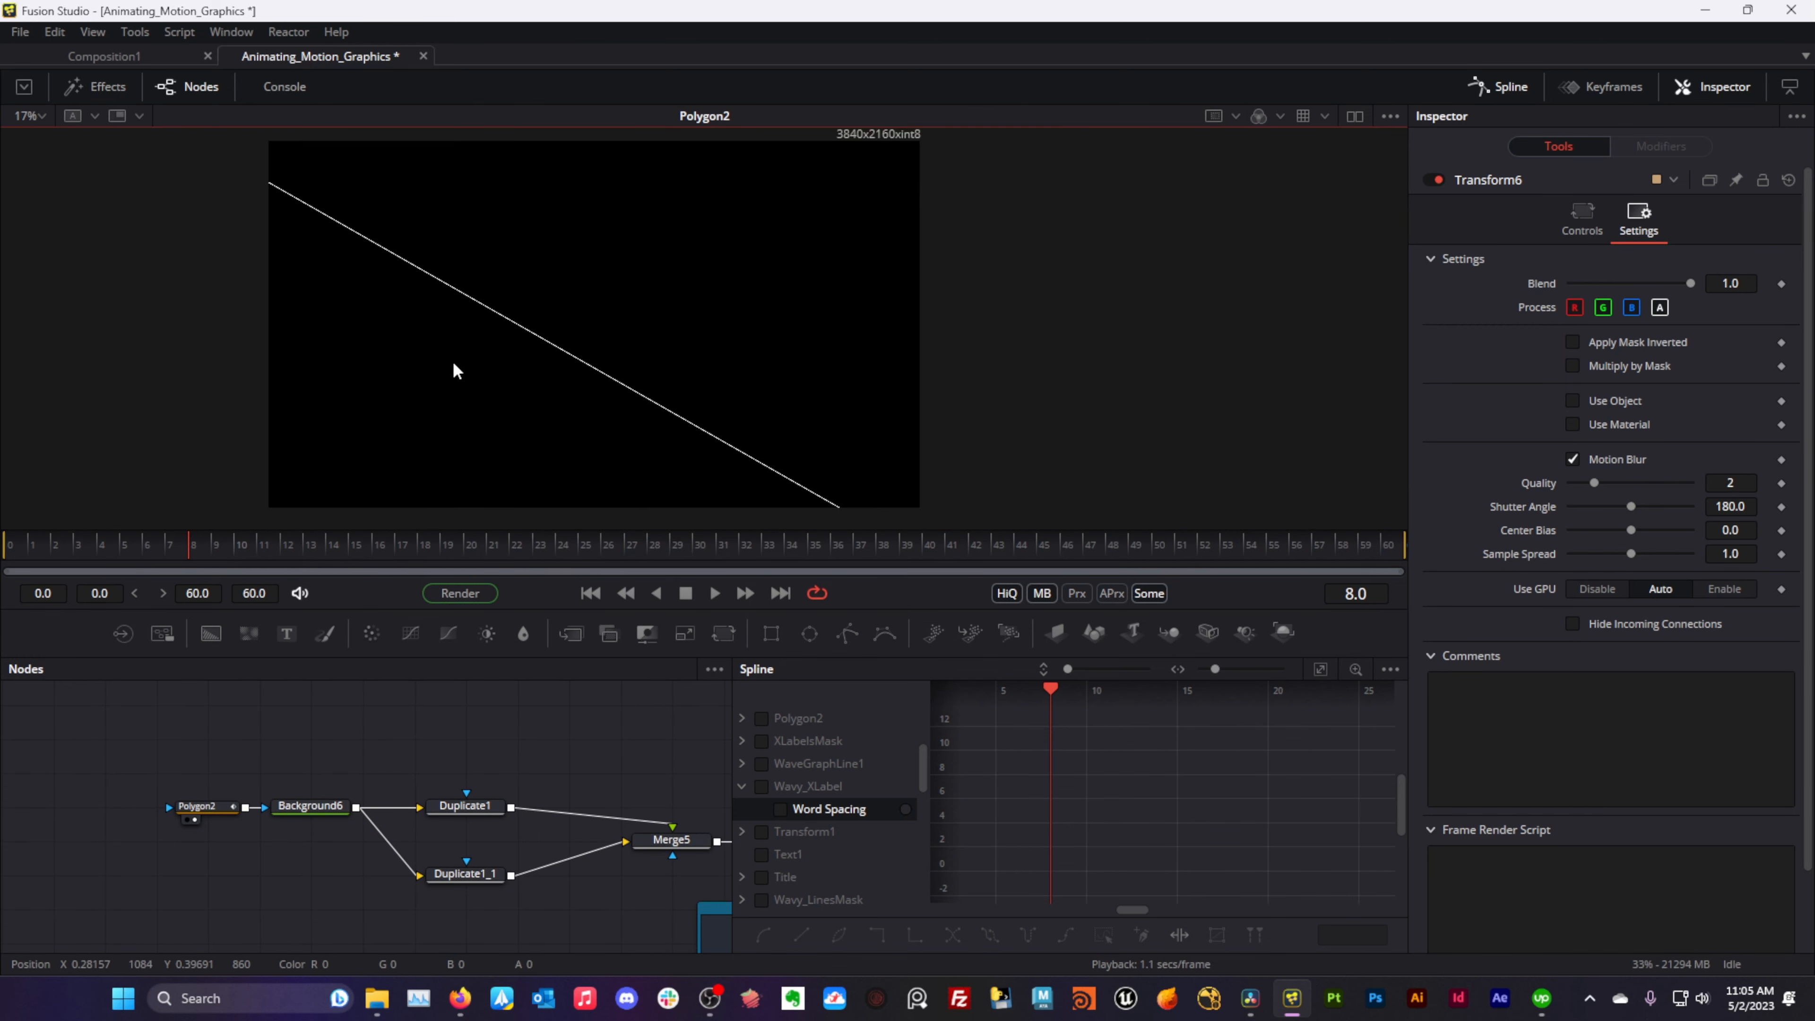
- Show the hatching stages Background6, Duplicate1, Duplicate1_1 and Merge5 one after another, ending with the full Merge5 pattern in the viewer
left_click(298, 808)
key("1")
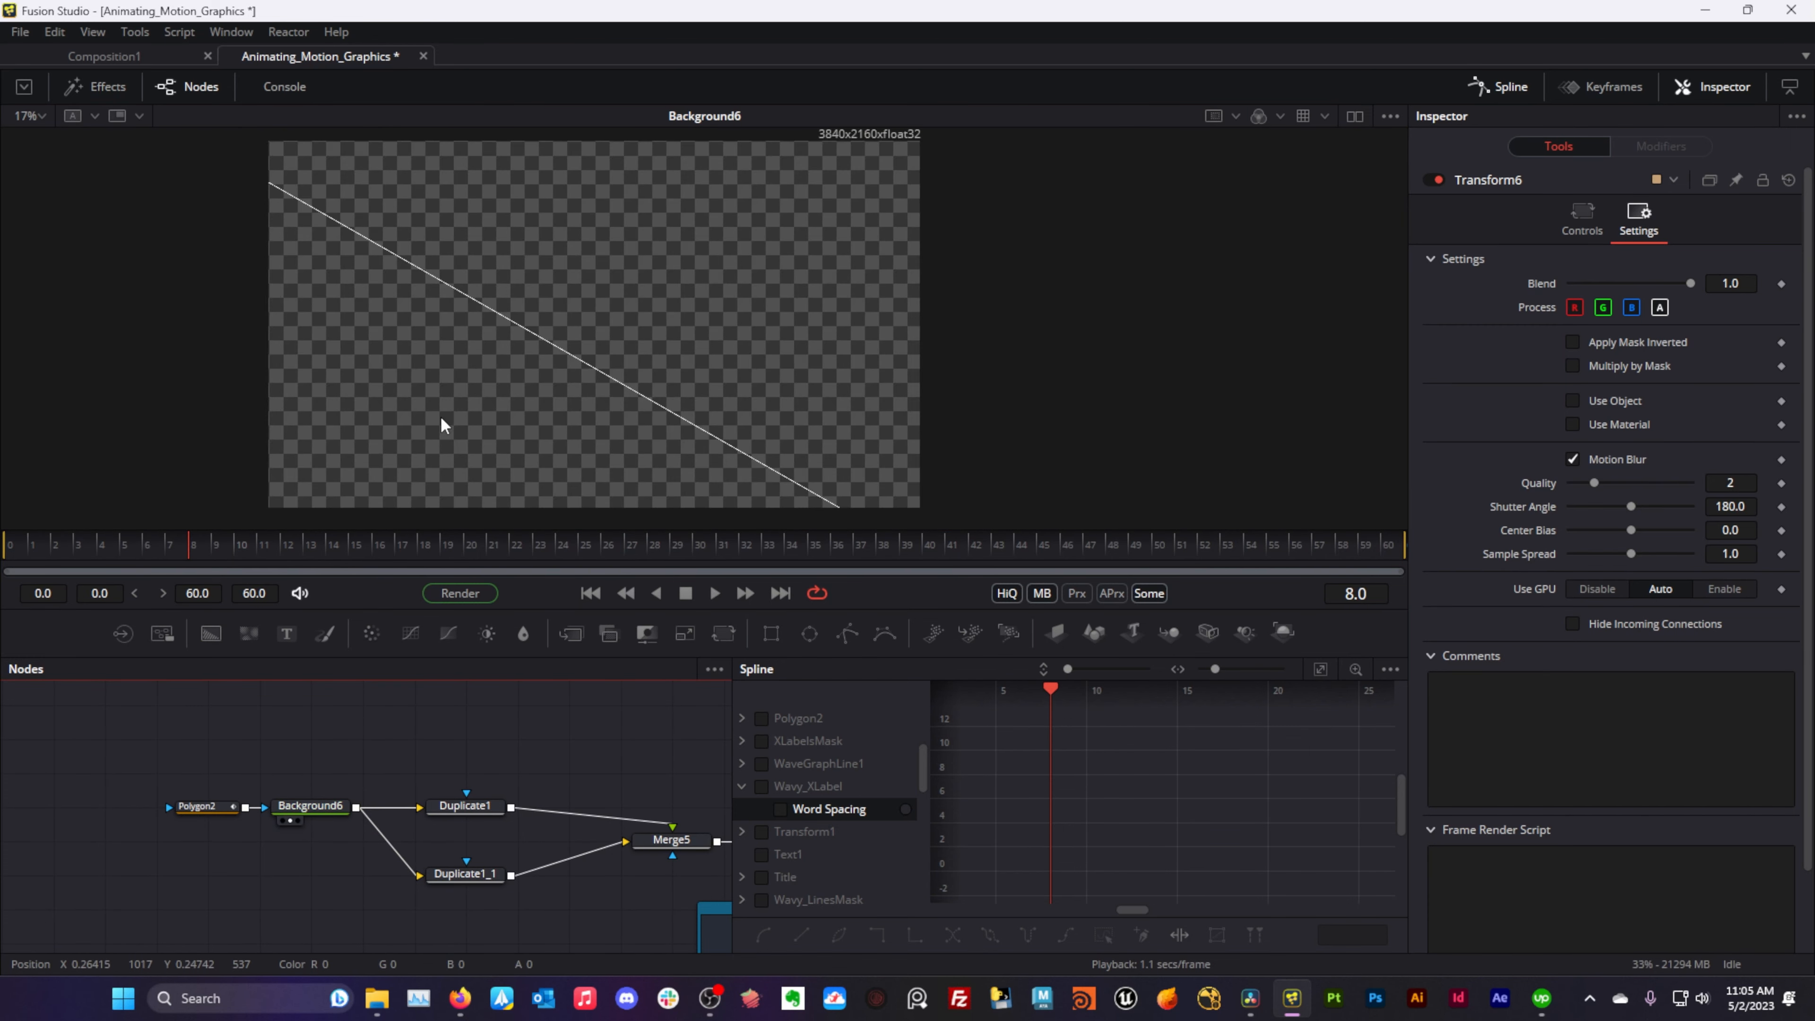
left_click(491, 801)
scroll(740, 302, "up", 3)
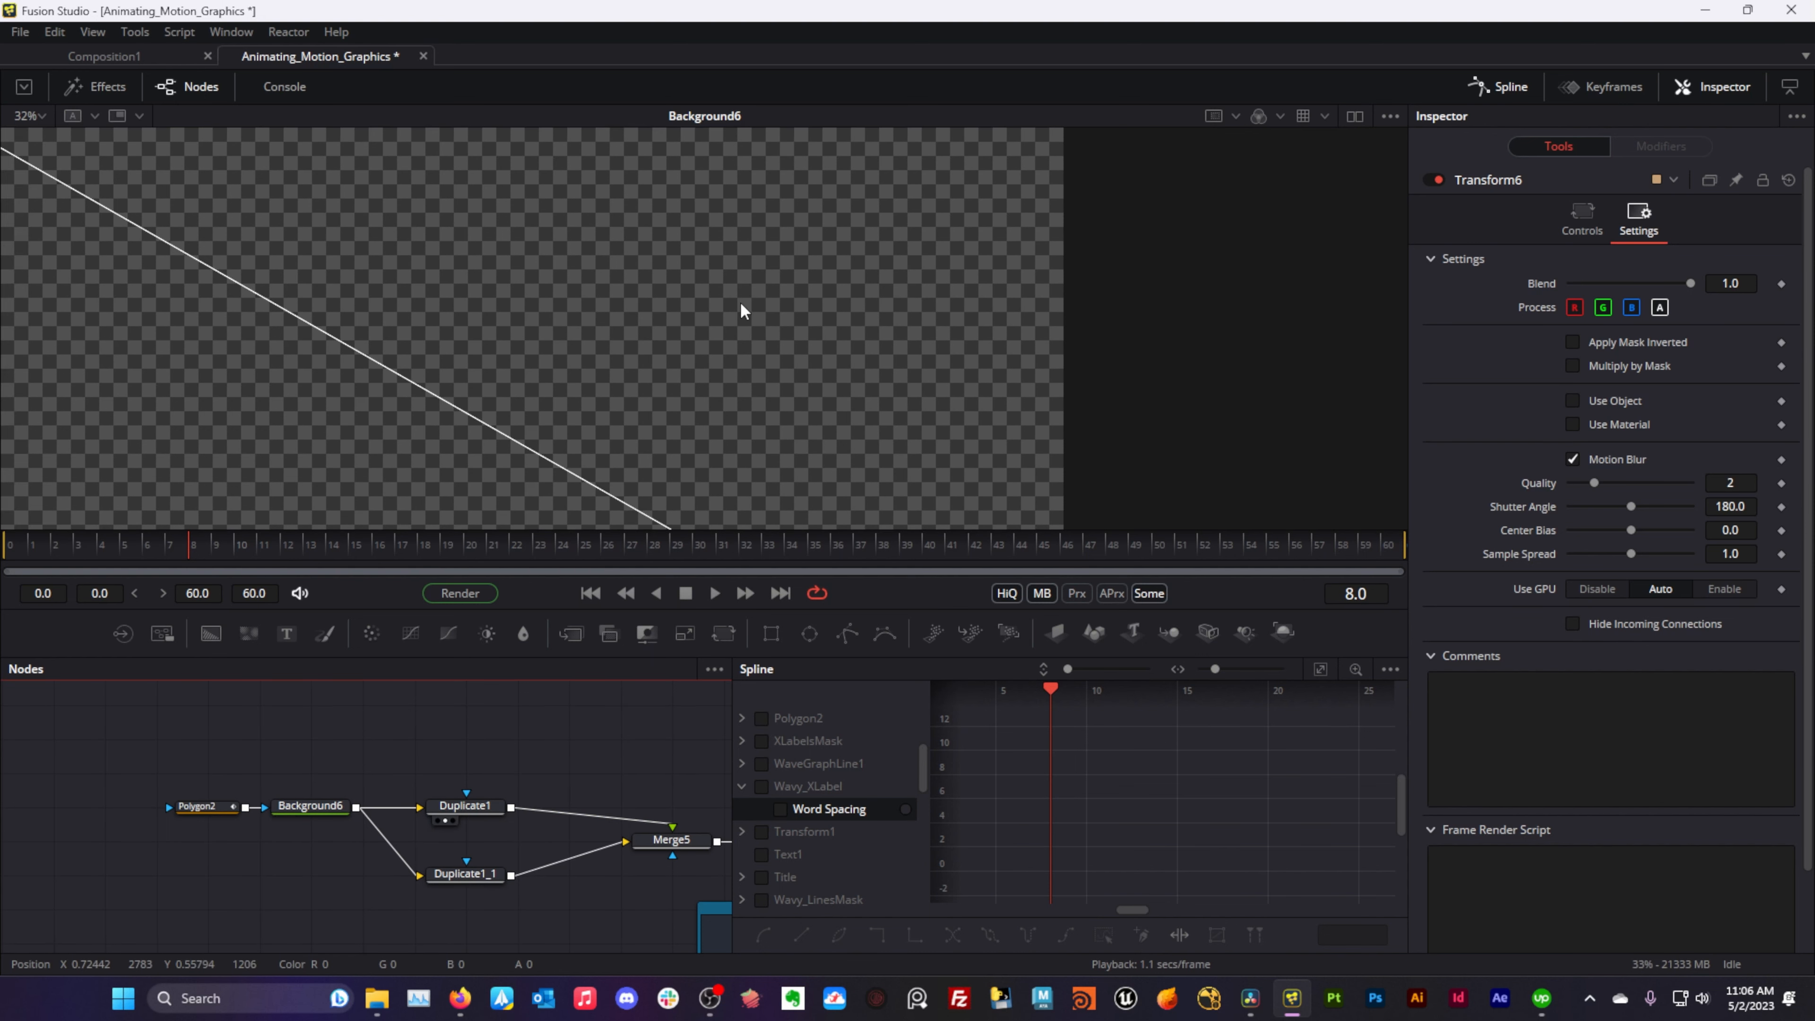
left_click(466, 887)
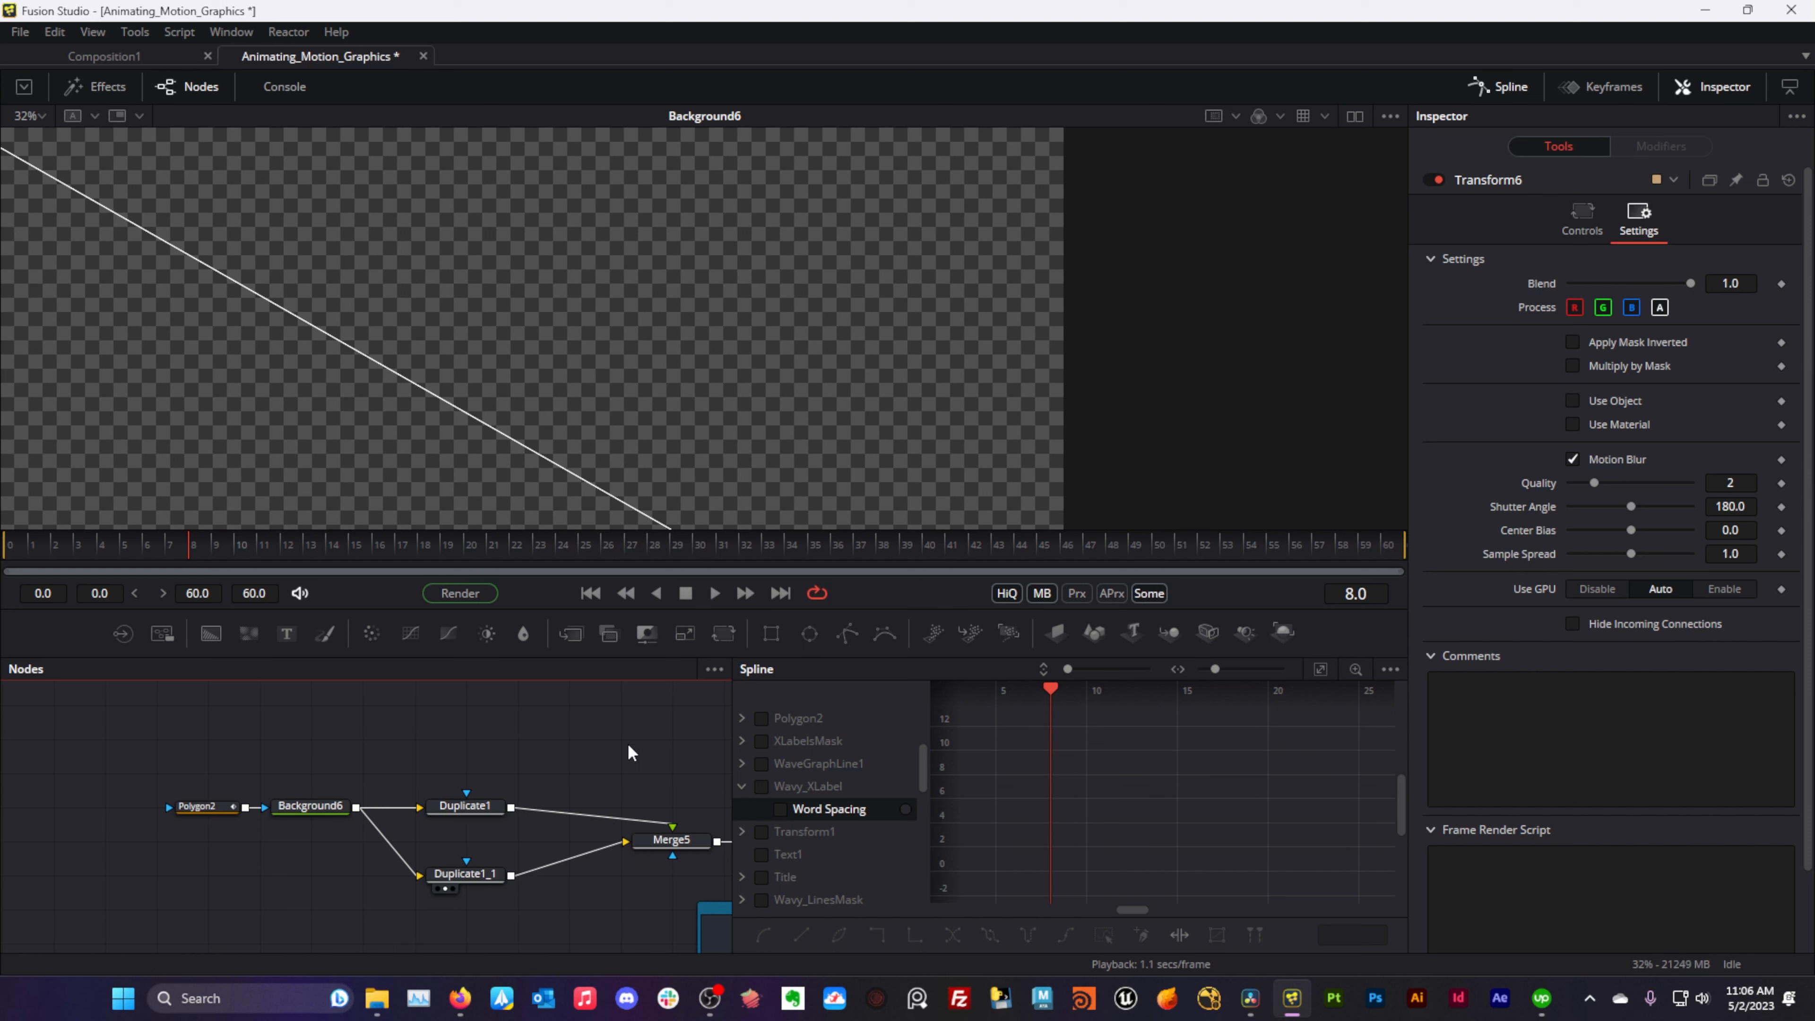
left_click(646, 855)
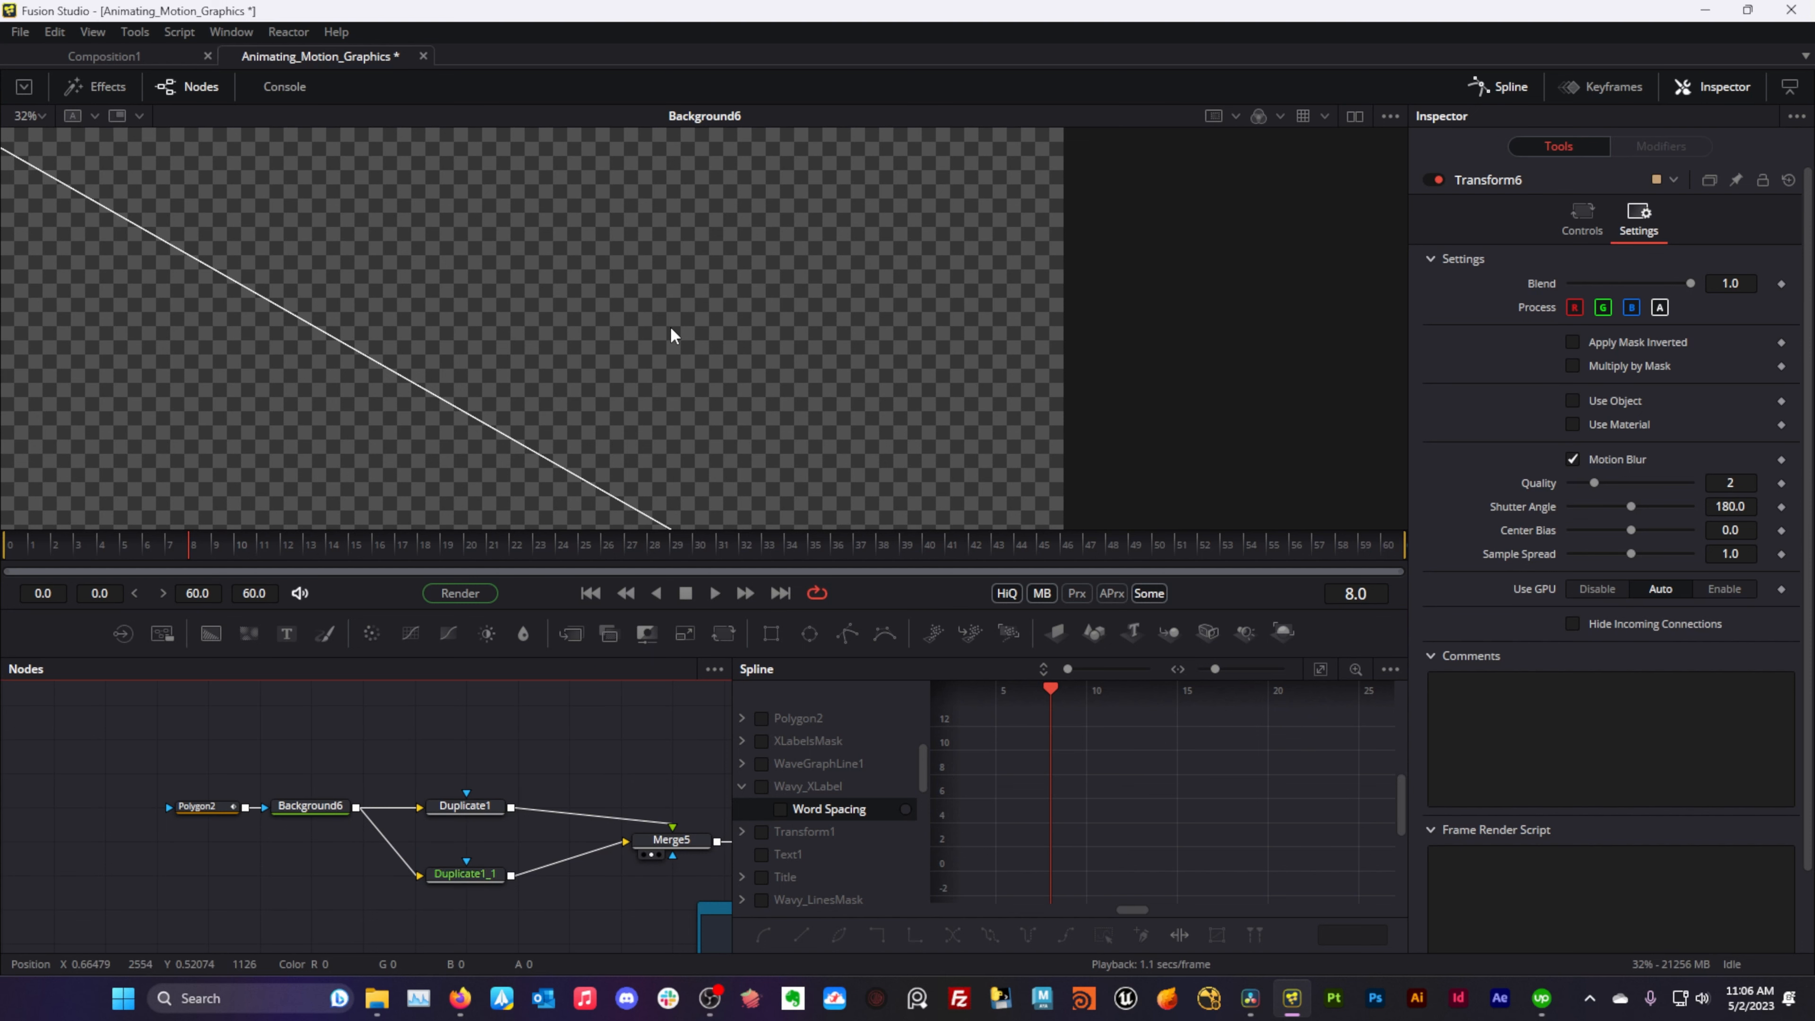
scroll(672, 330, "down", 3)
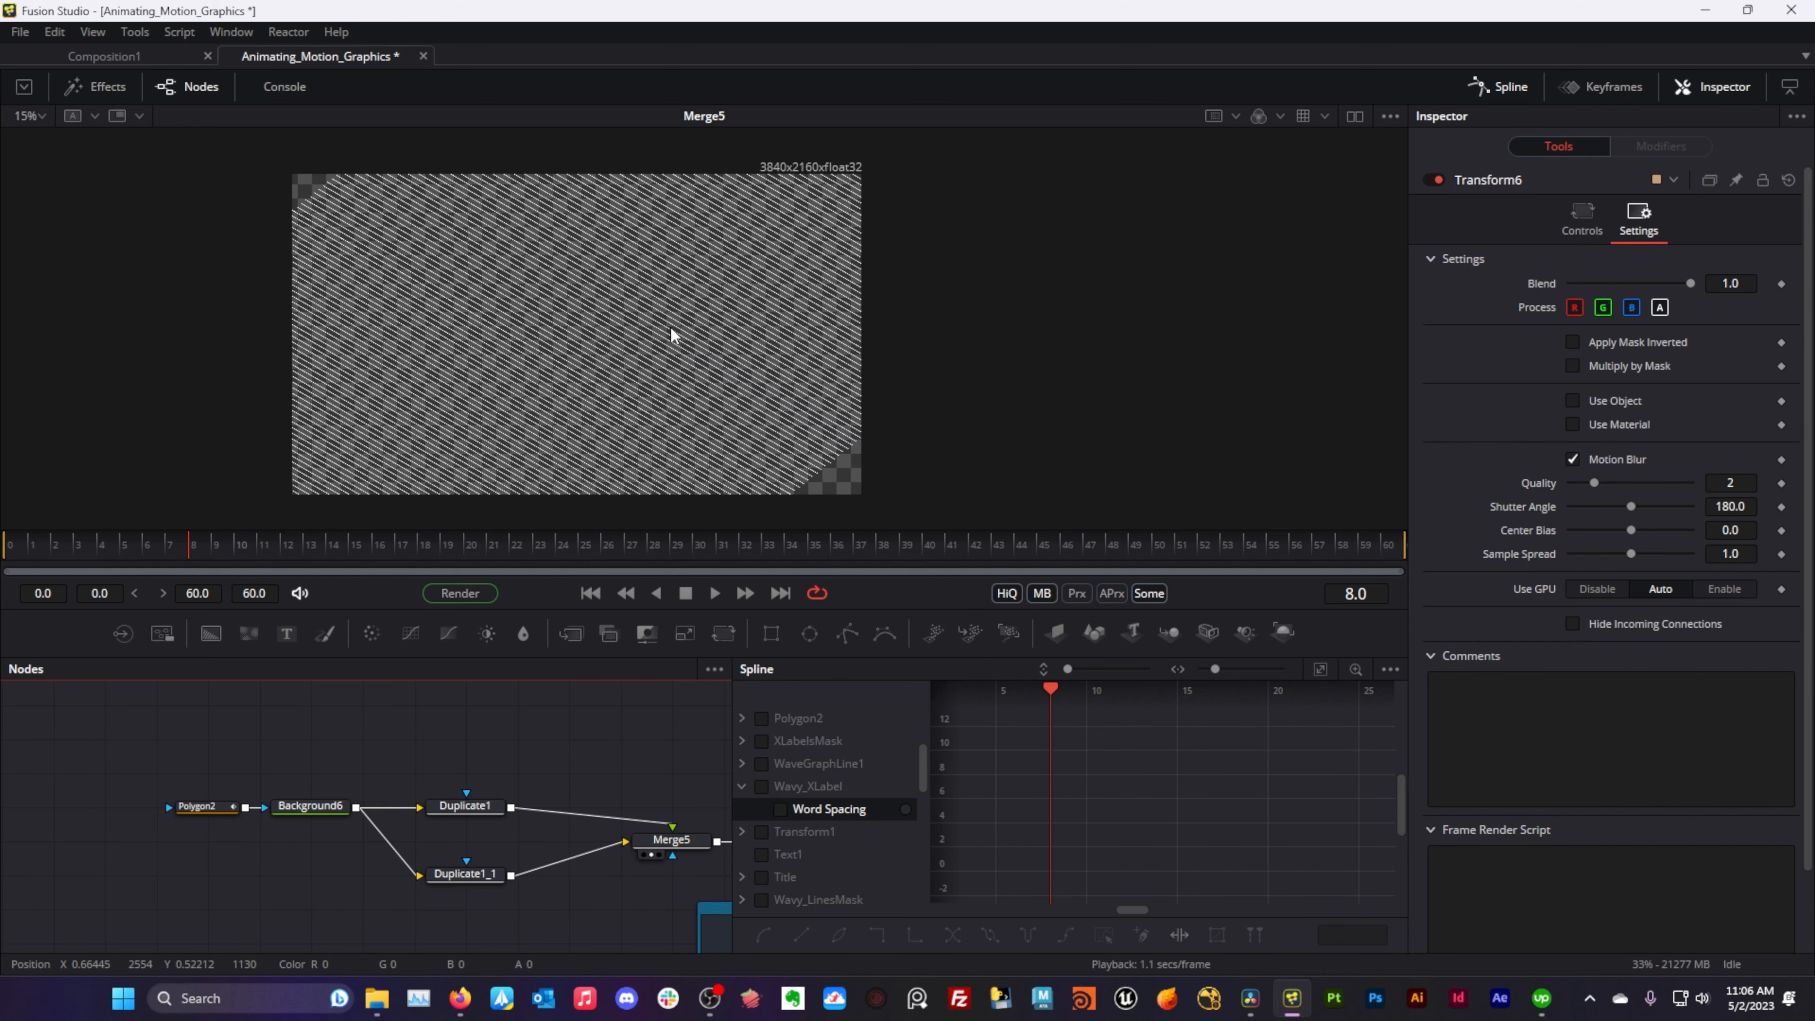
scroll(671, 334, "up", 1)
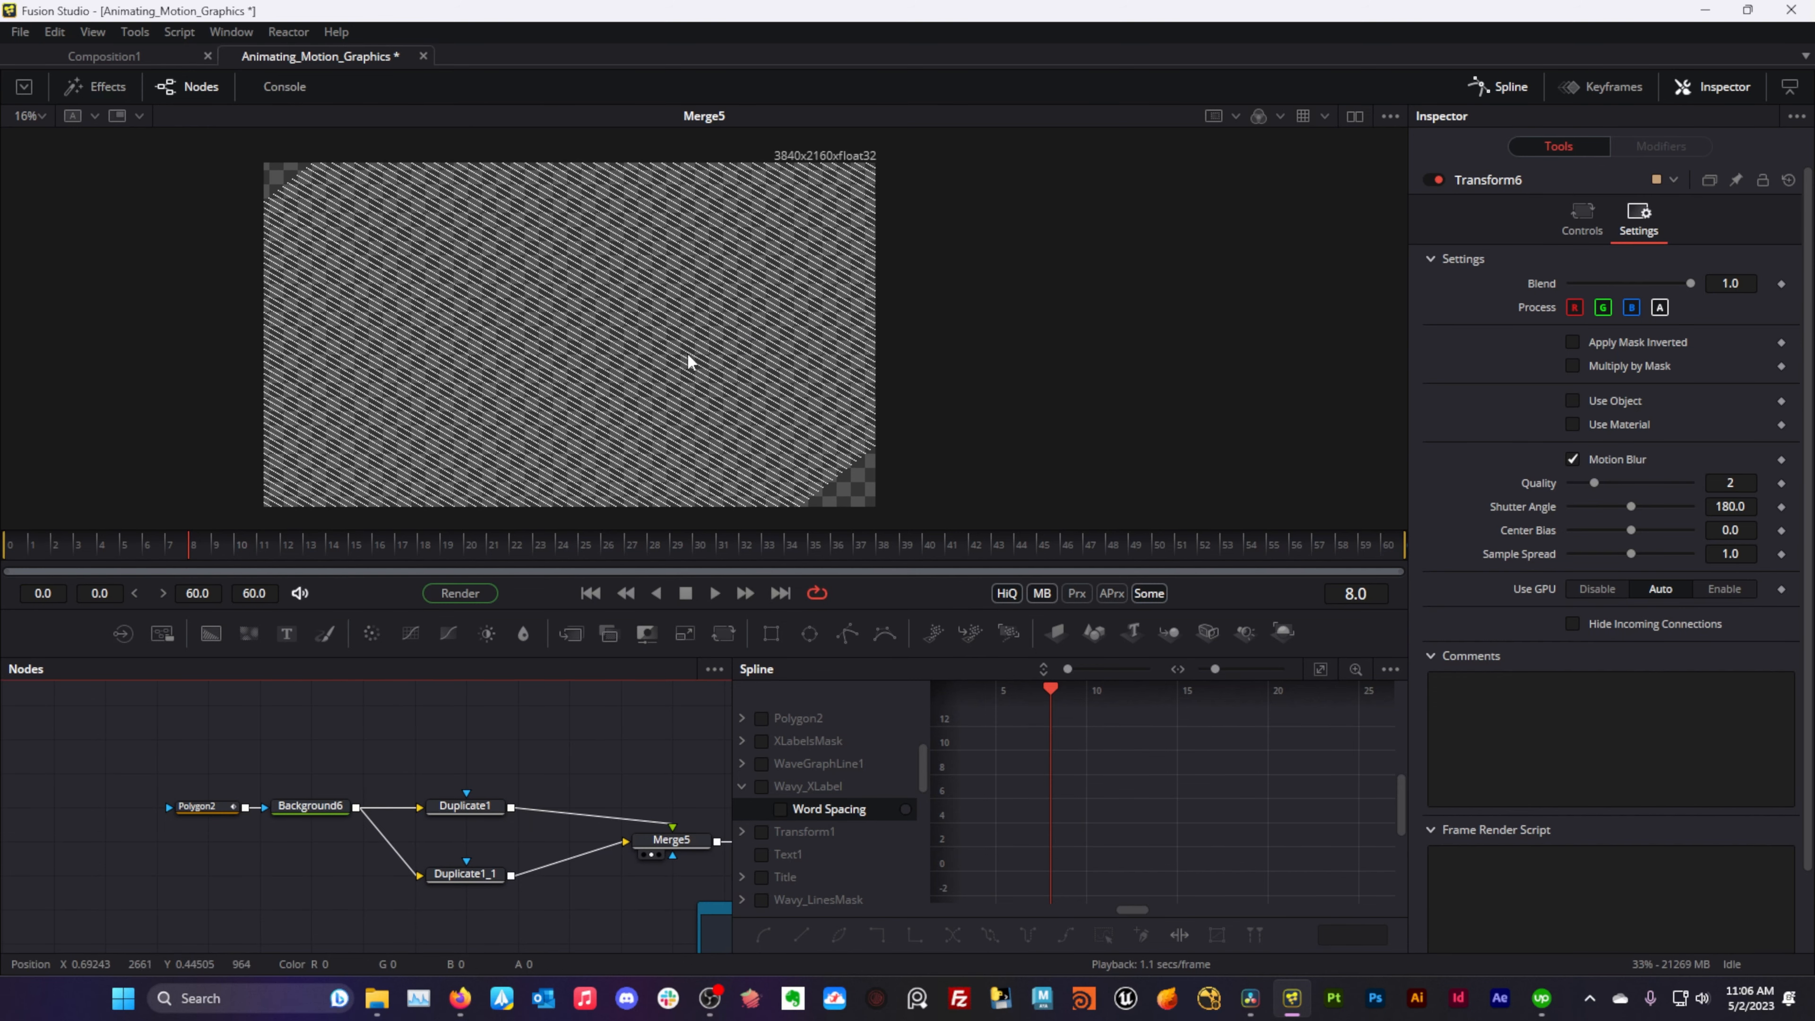
- Follow the hatching branch from Merge5 to its Hatching.tiff saver and inspect the saver's file settings
left_click_drag(564, 746, 409, 770)
left_click_drag(606, 827, 592, 819)
left_click(483, 856)
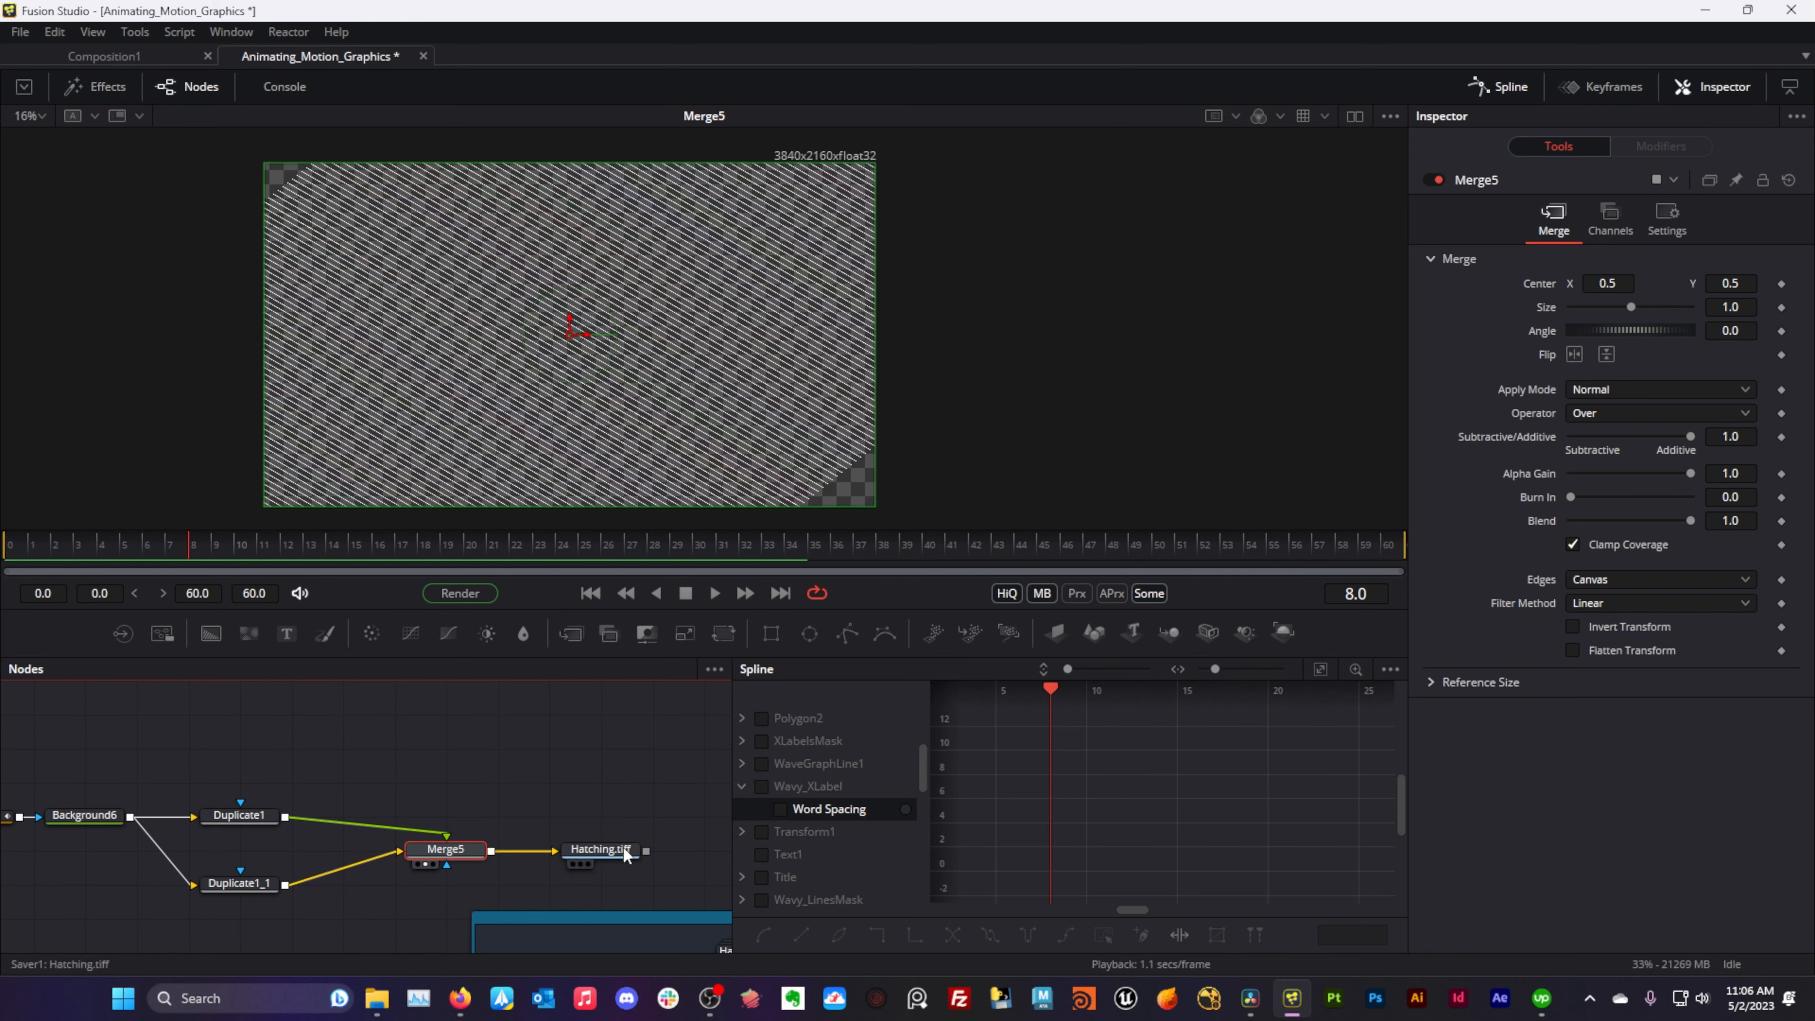
left_click(601, 849)
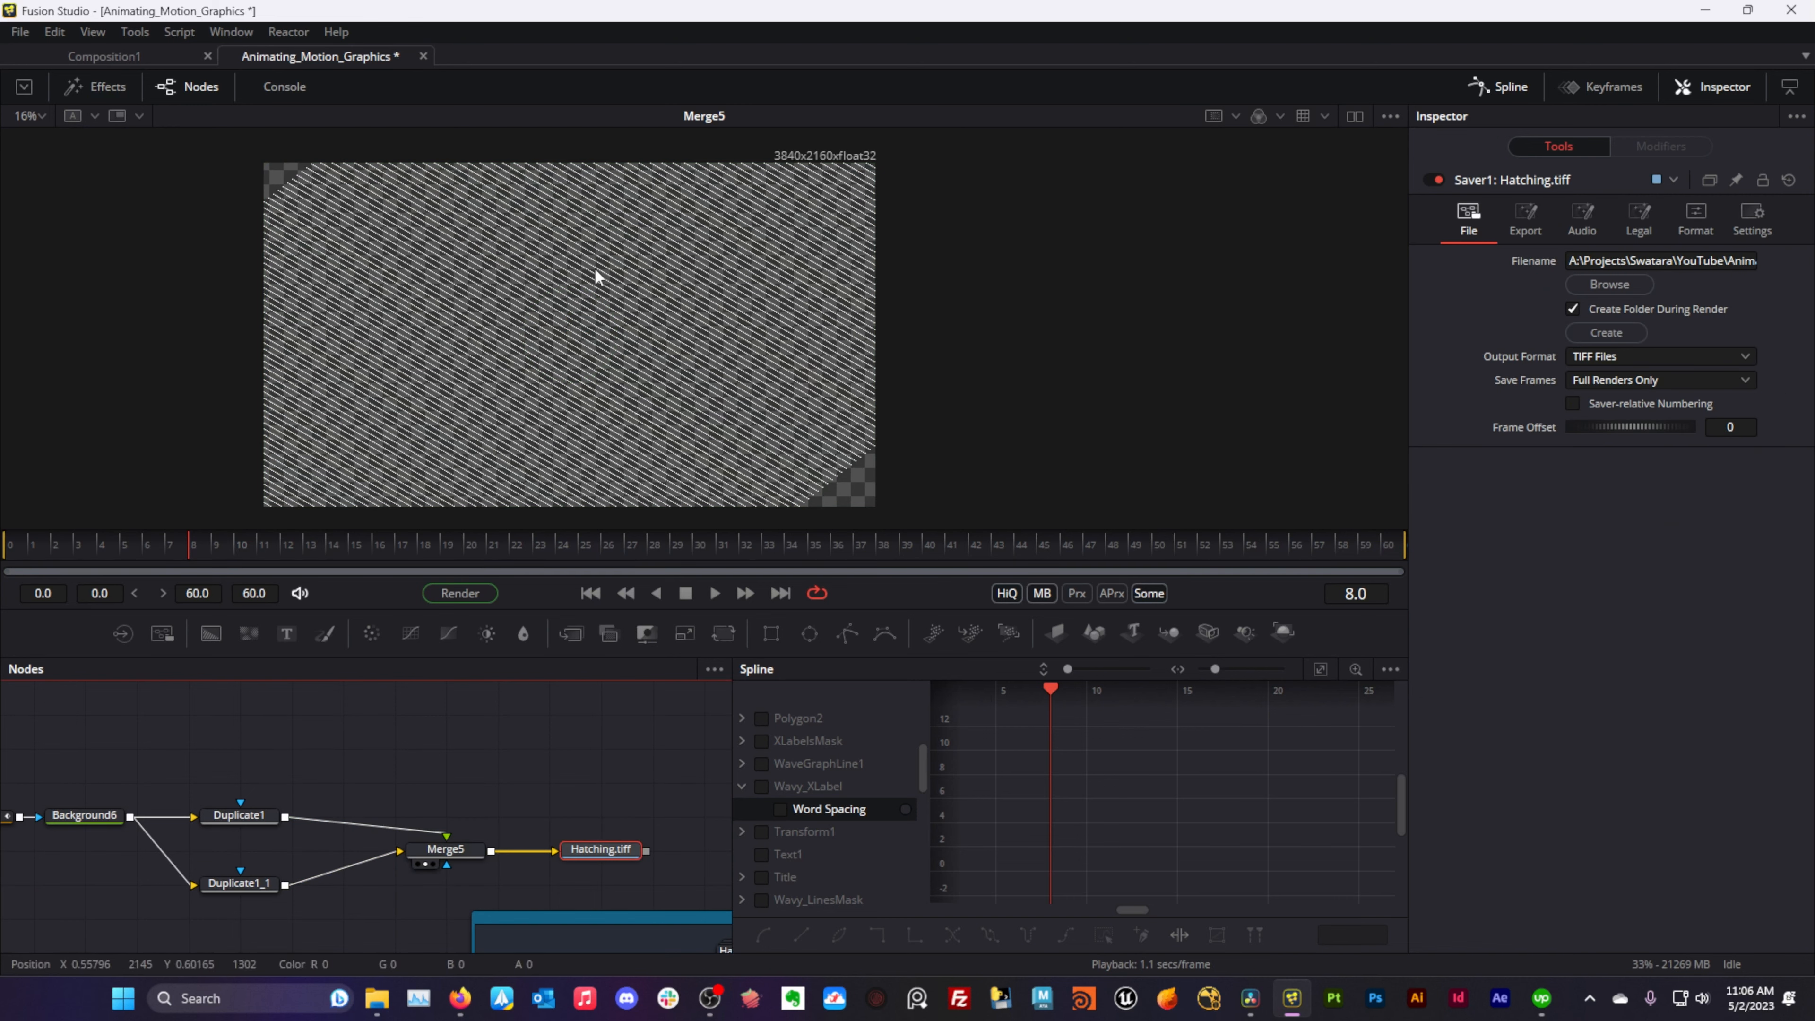
- Compare the Hatching.tiff saver with the HatchedBGMask and Hatching loader nodes inside the BarGraph frame
left_click_drag(598, 829, 480, 669)
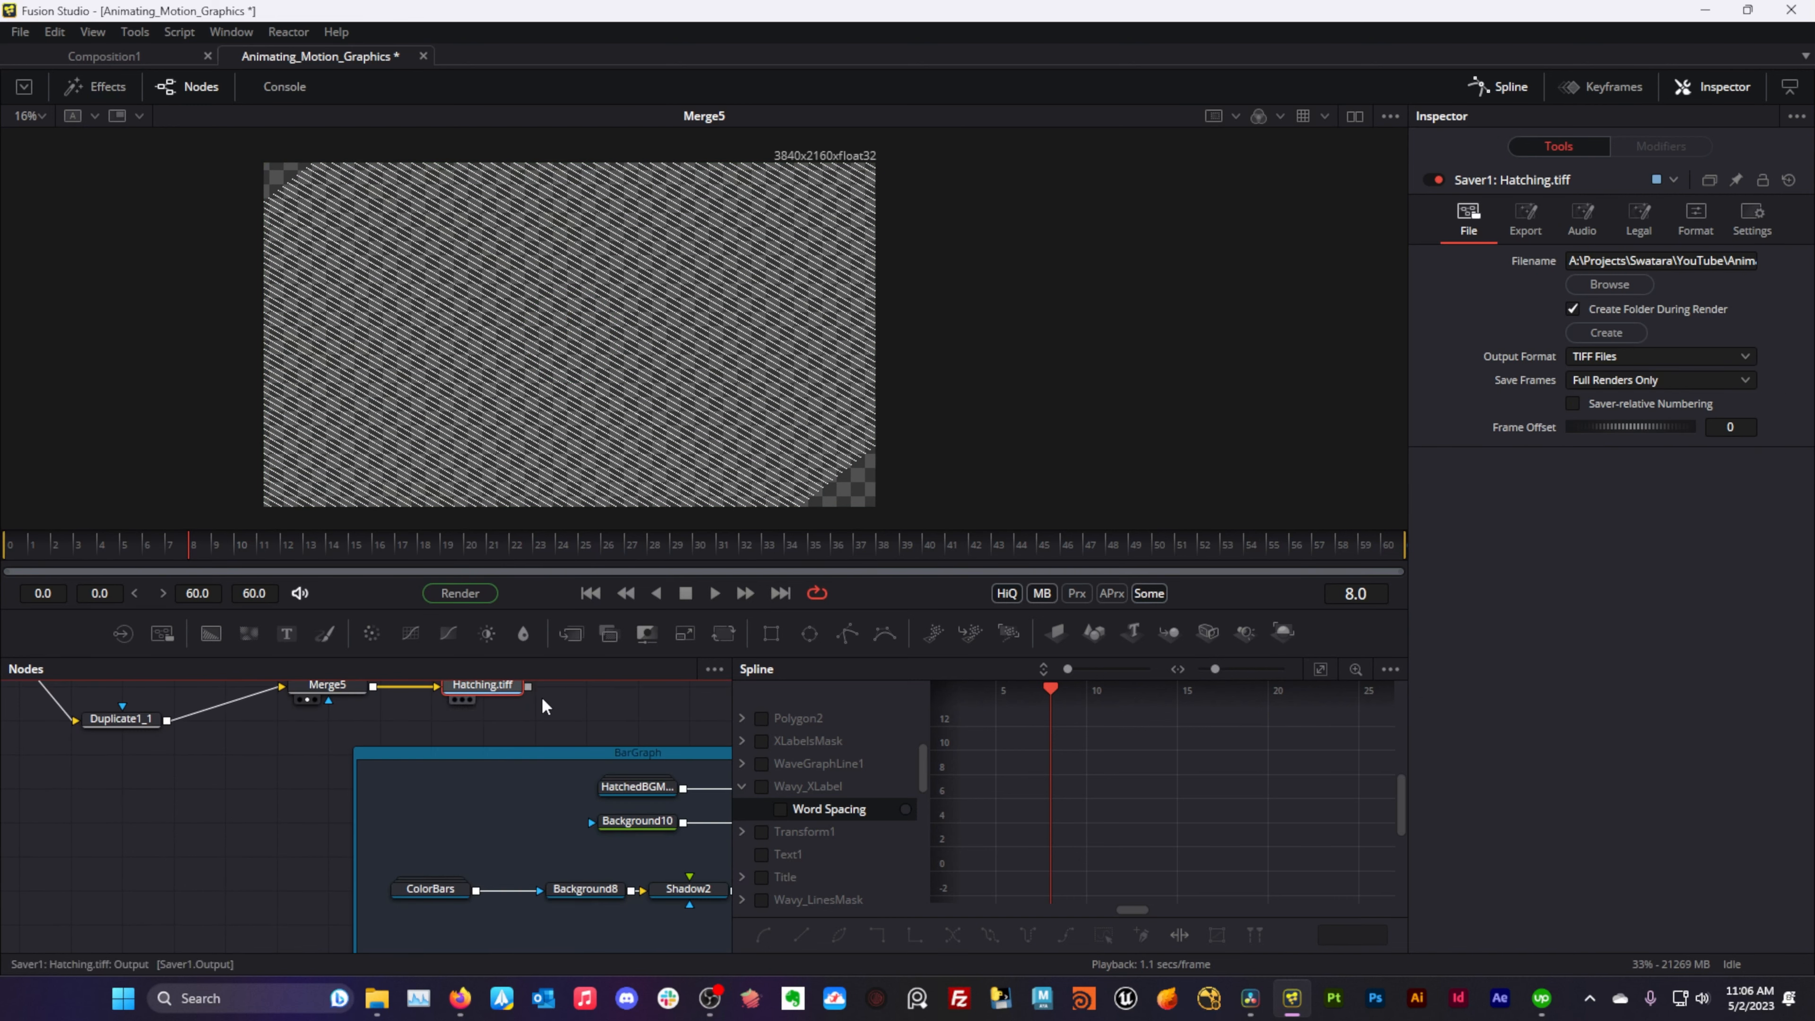
left_click_drag(538, 735, 360, 763)
left_click(458, 821)
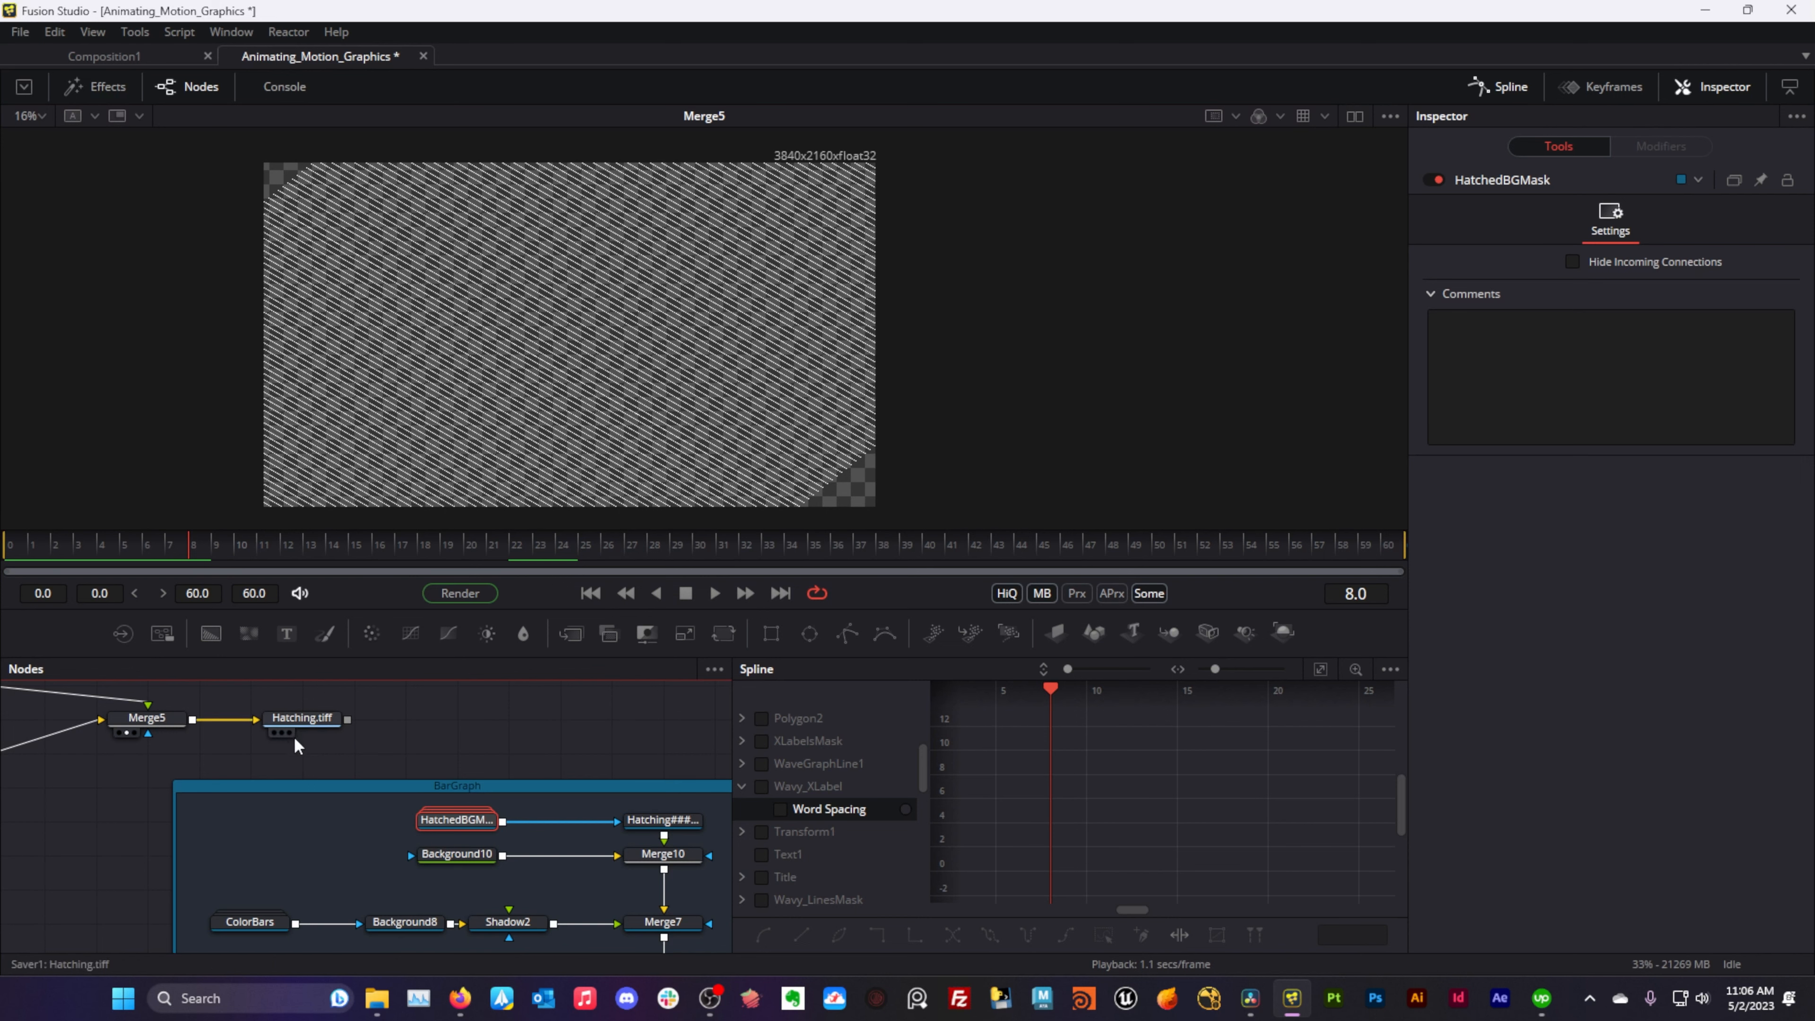
left_click_drag(298, 746, 556, 786)
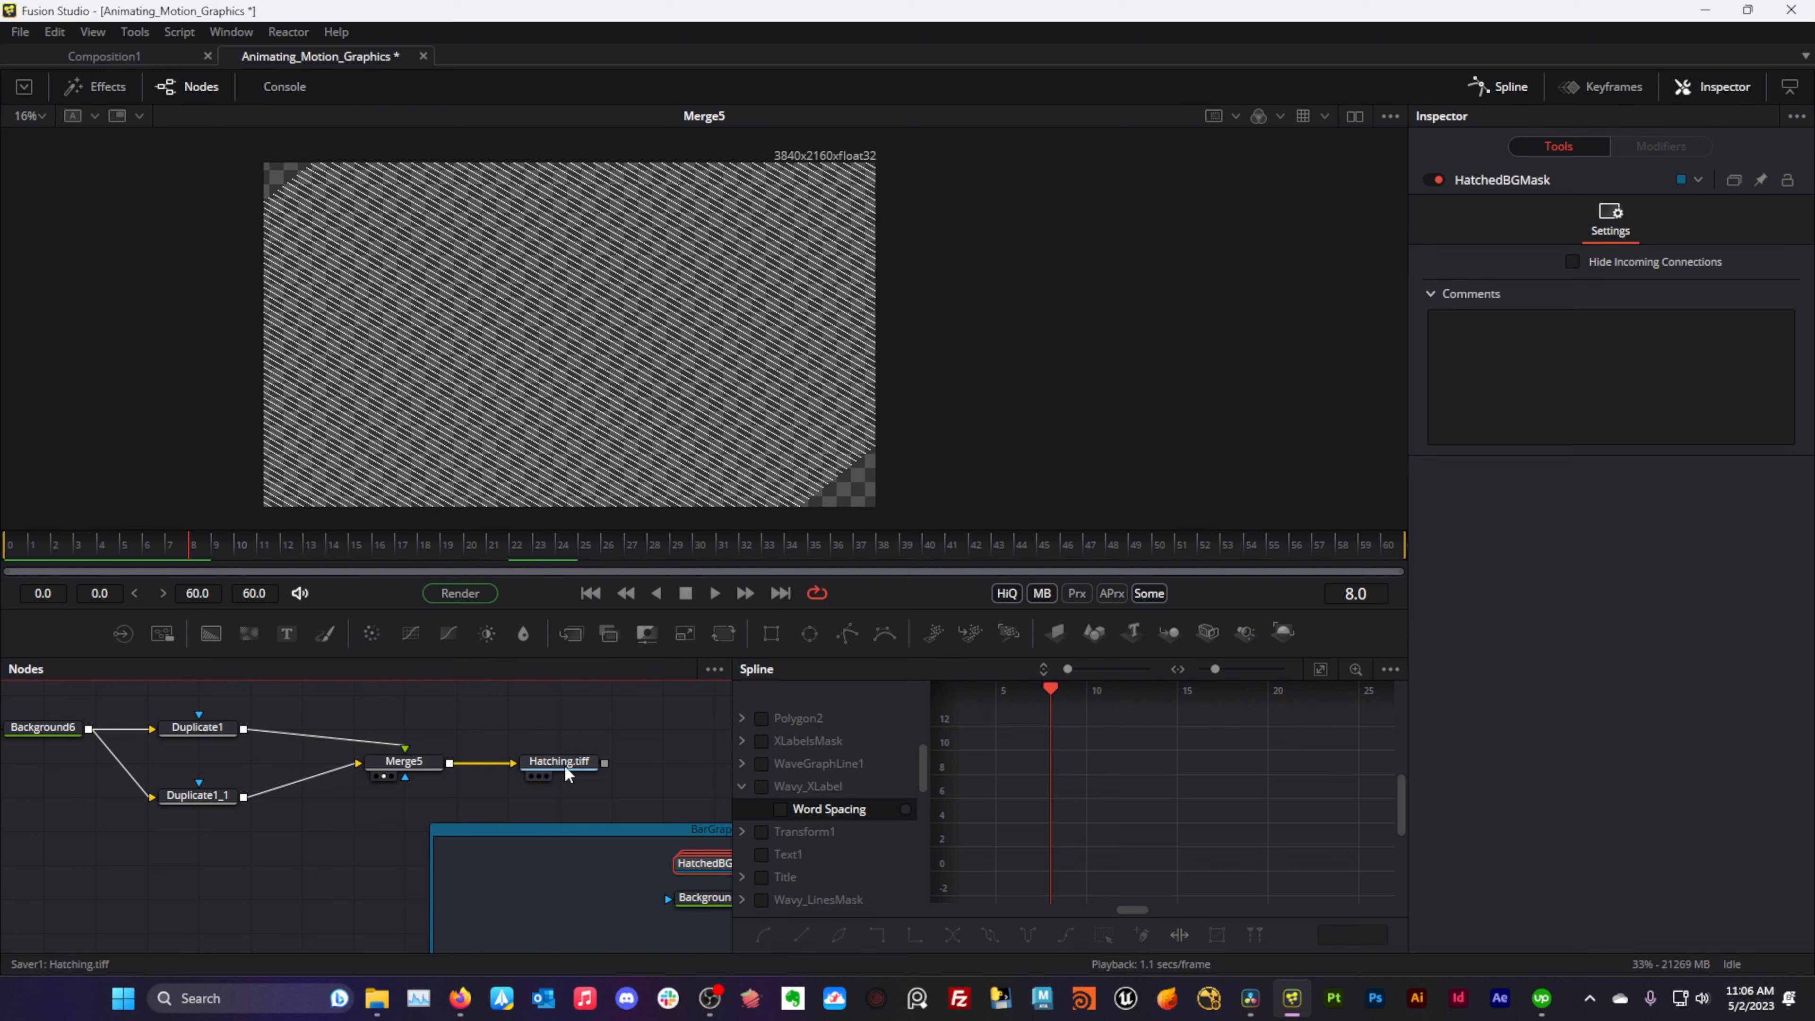
left_click_drag(597, 776, 376, 763)
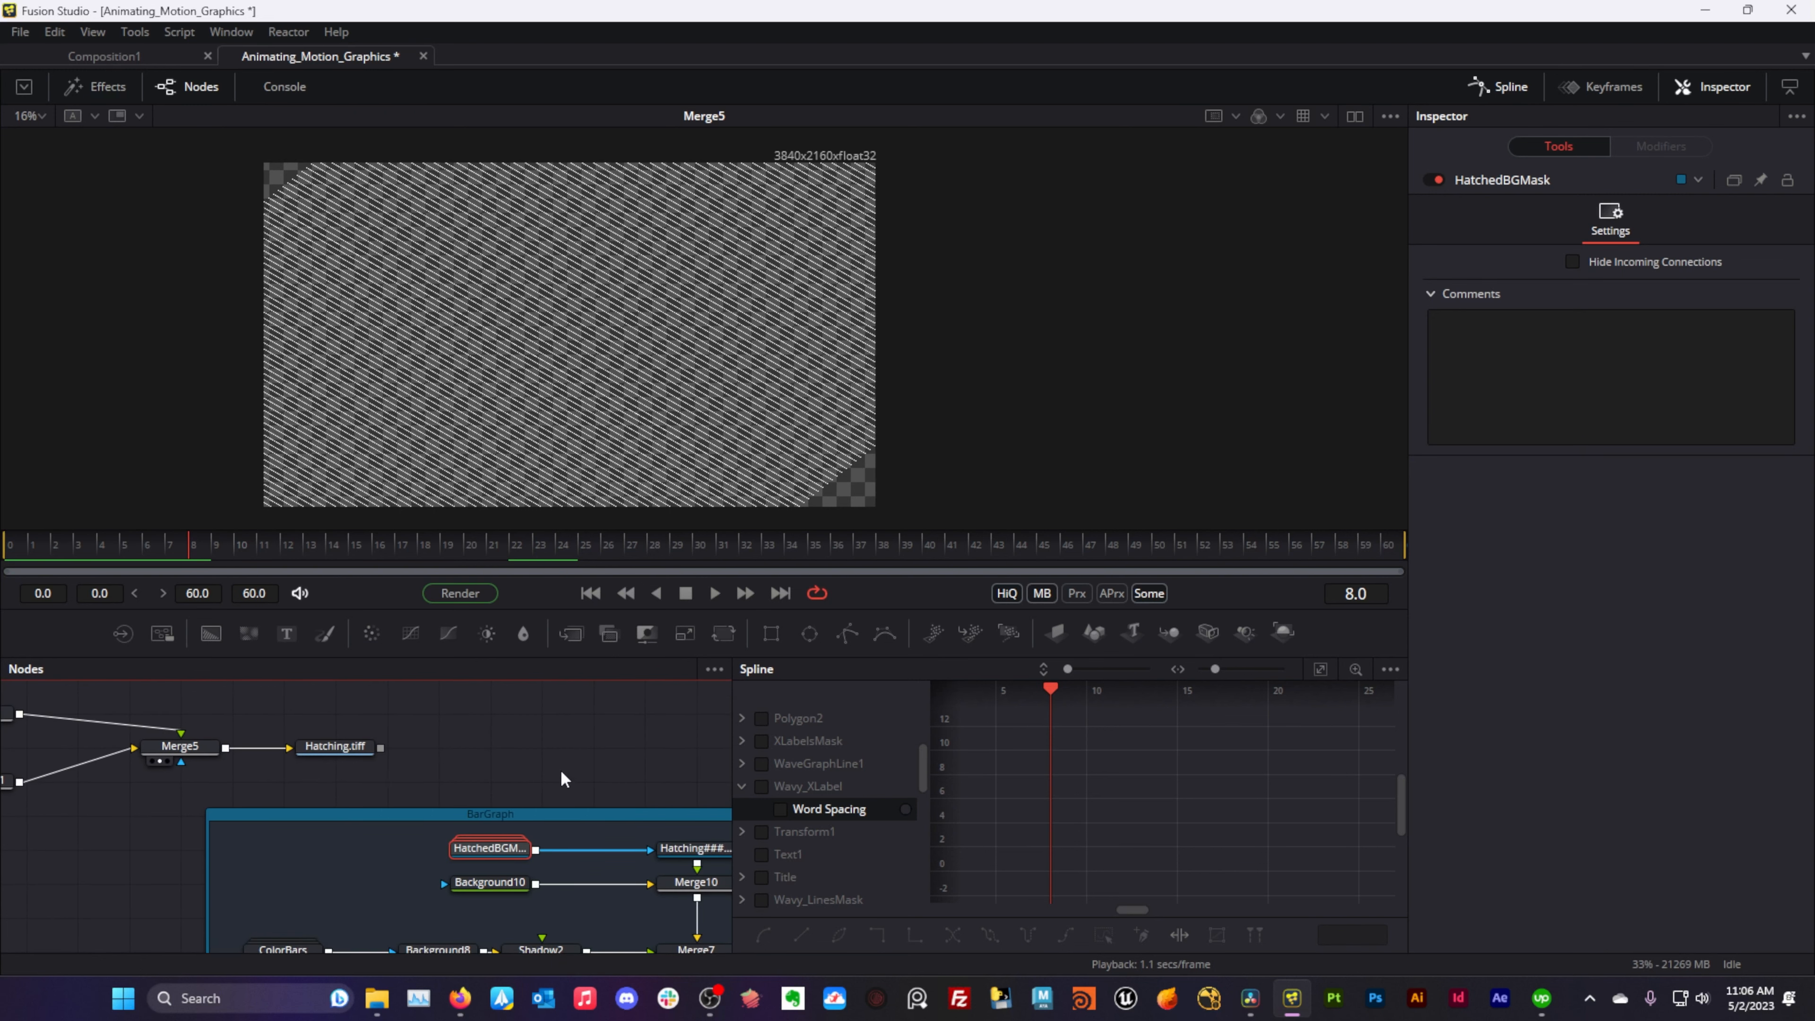
scroll(376, 782, "down", 2)
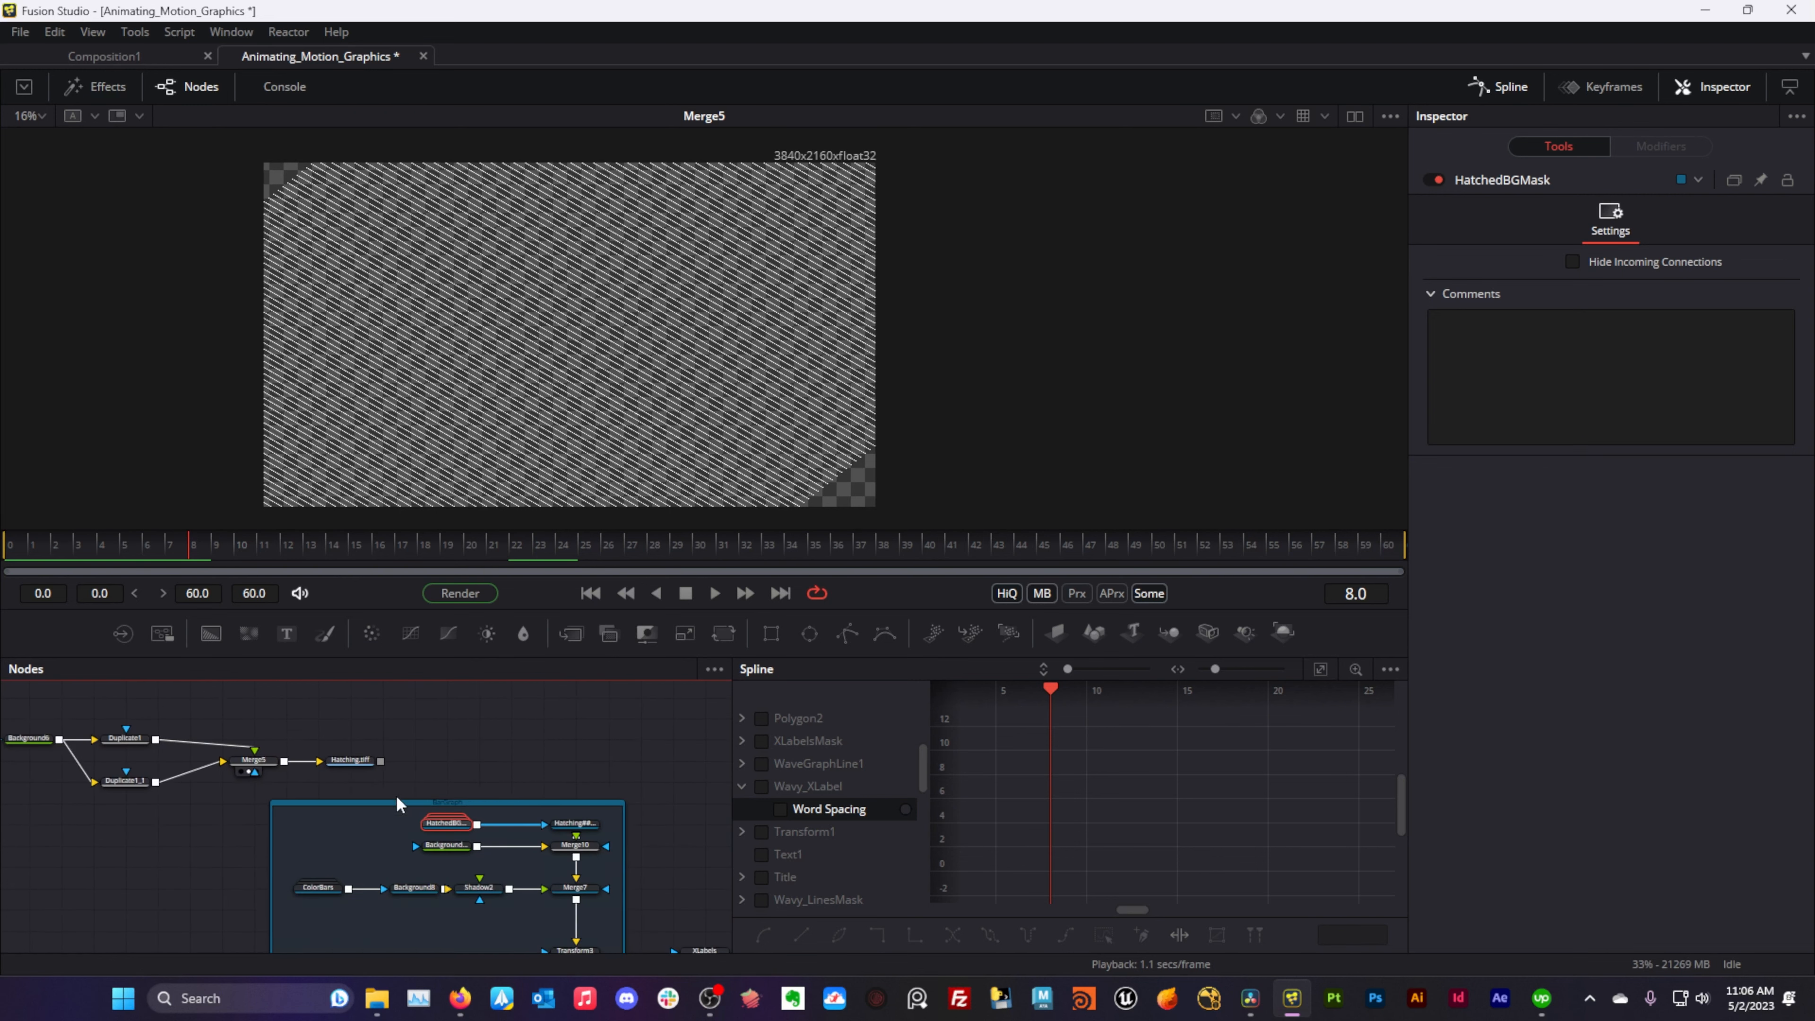
- Delete the whole separate hatching branch, from Polygon2 through the Hatching.tiff saver
mouse_move(497, 758)
left_mouse_down()
mouse_move(524, 790)
mouse_move(550, 785)
mouse_move(108, 799)
mouse_move(2, 826)
left_mouse_up()
left_click_drag(439, 788, 145, 789)
scroll(213, 766, "up", 2)
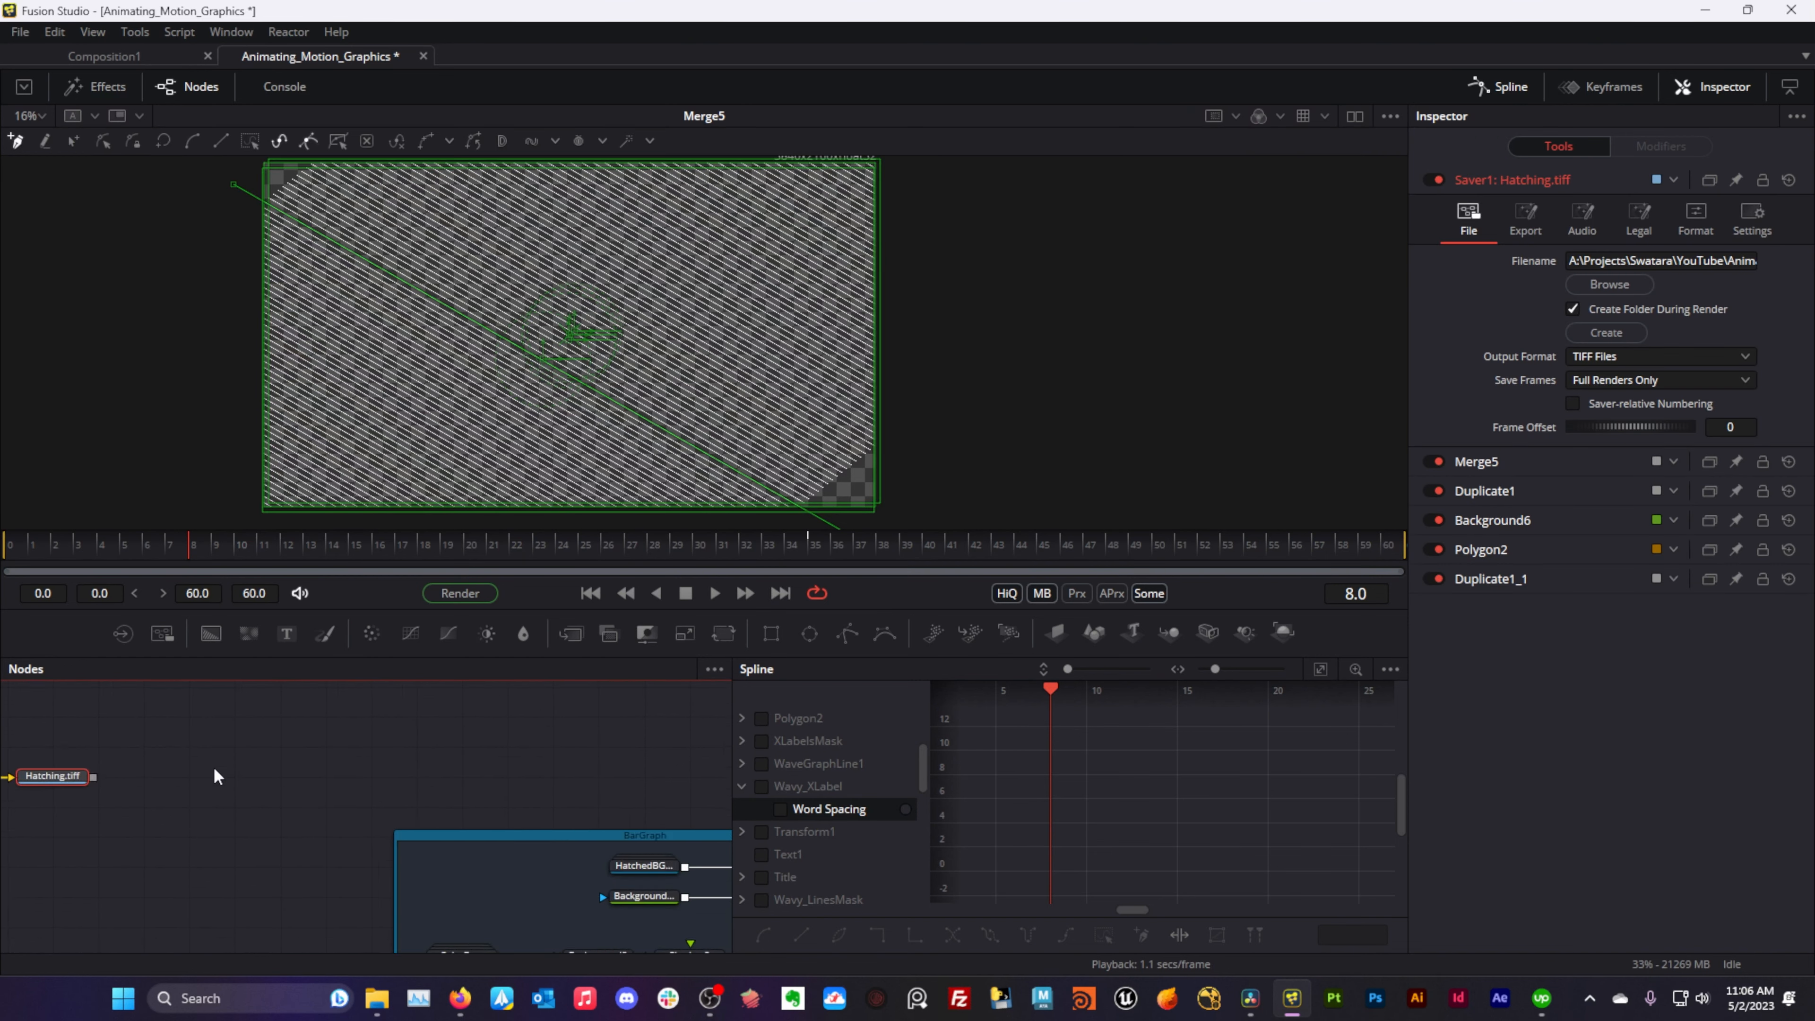
key("Delete")
- Move the HatchedBGMask node out above the BarGraph frame and show the Hatching loader in the viewer
left_click_drag(377, 766, 175, 790)
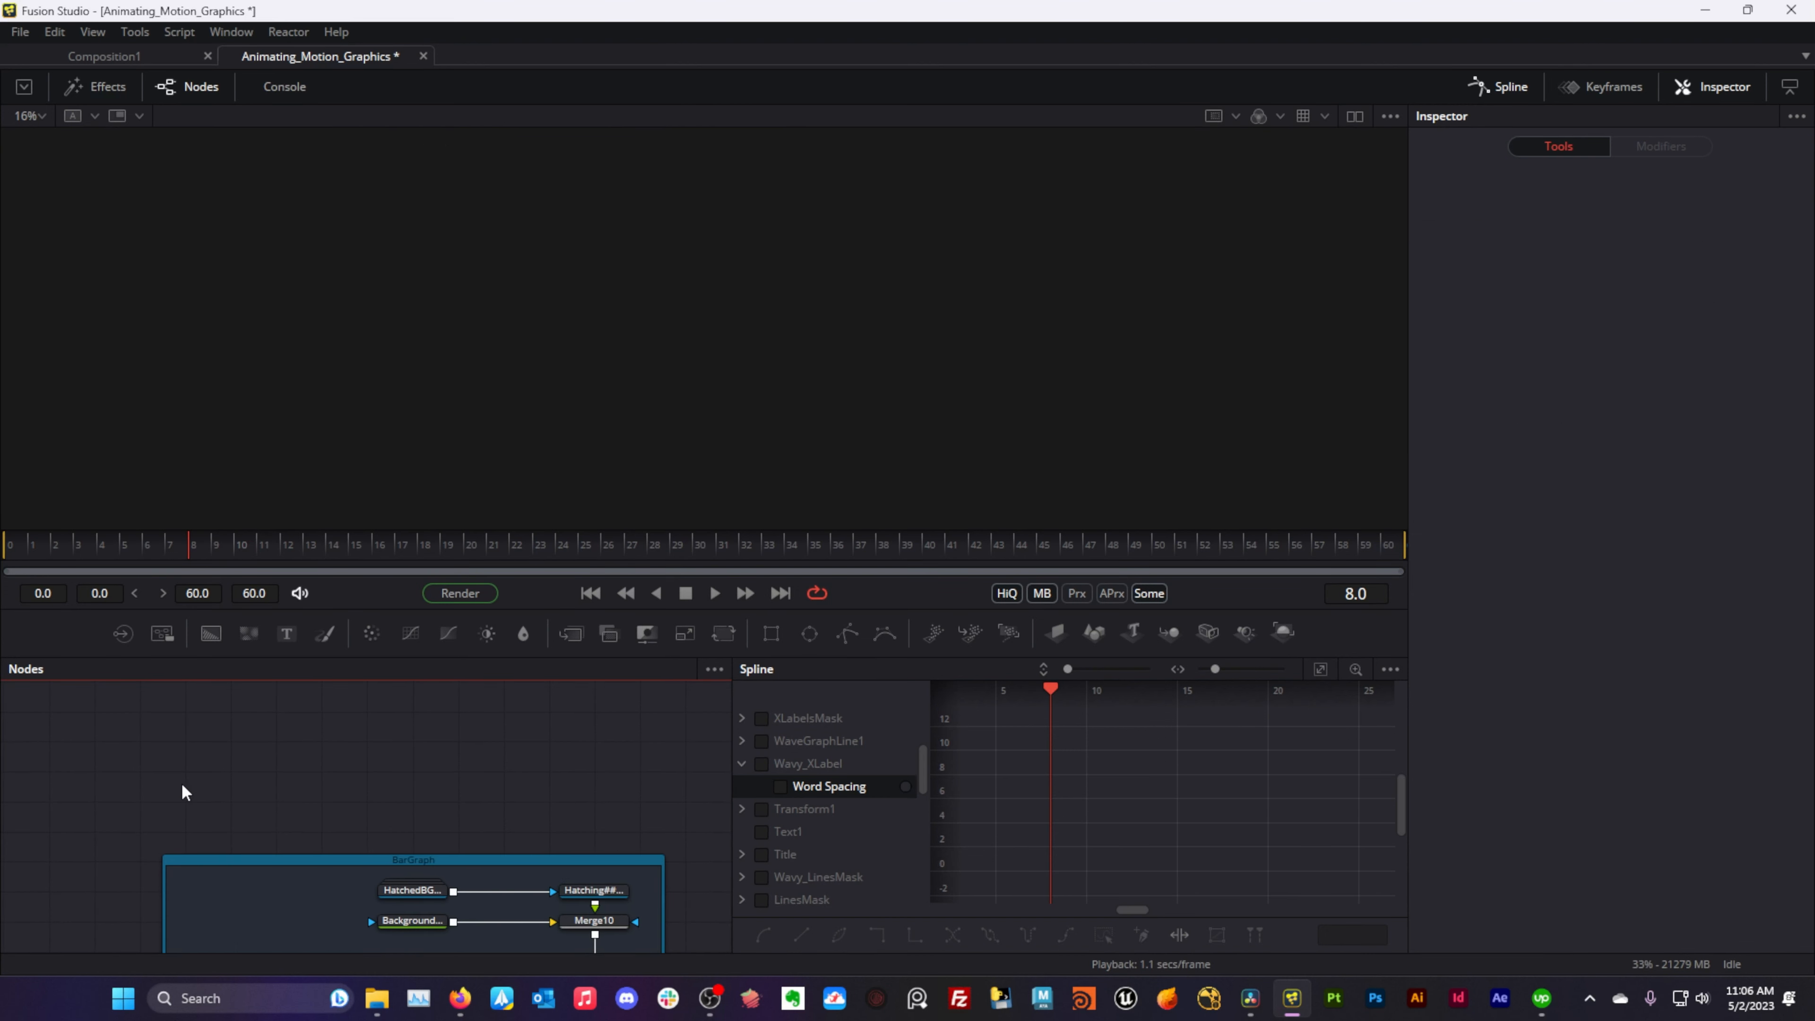
left_click_drag(255, 928, 174, 850)
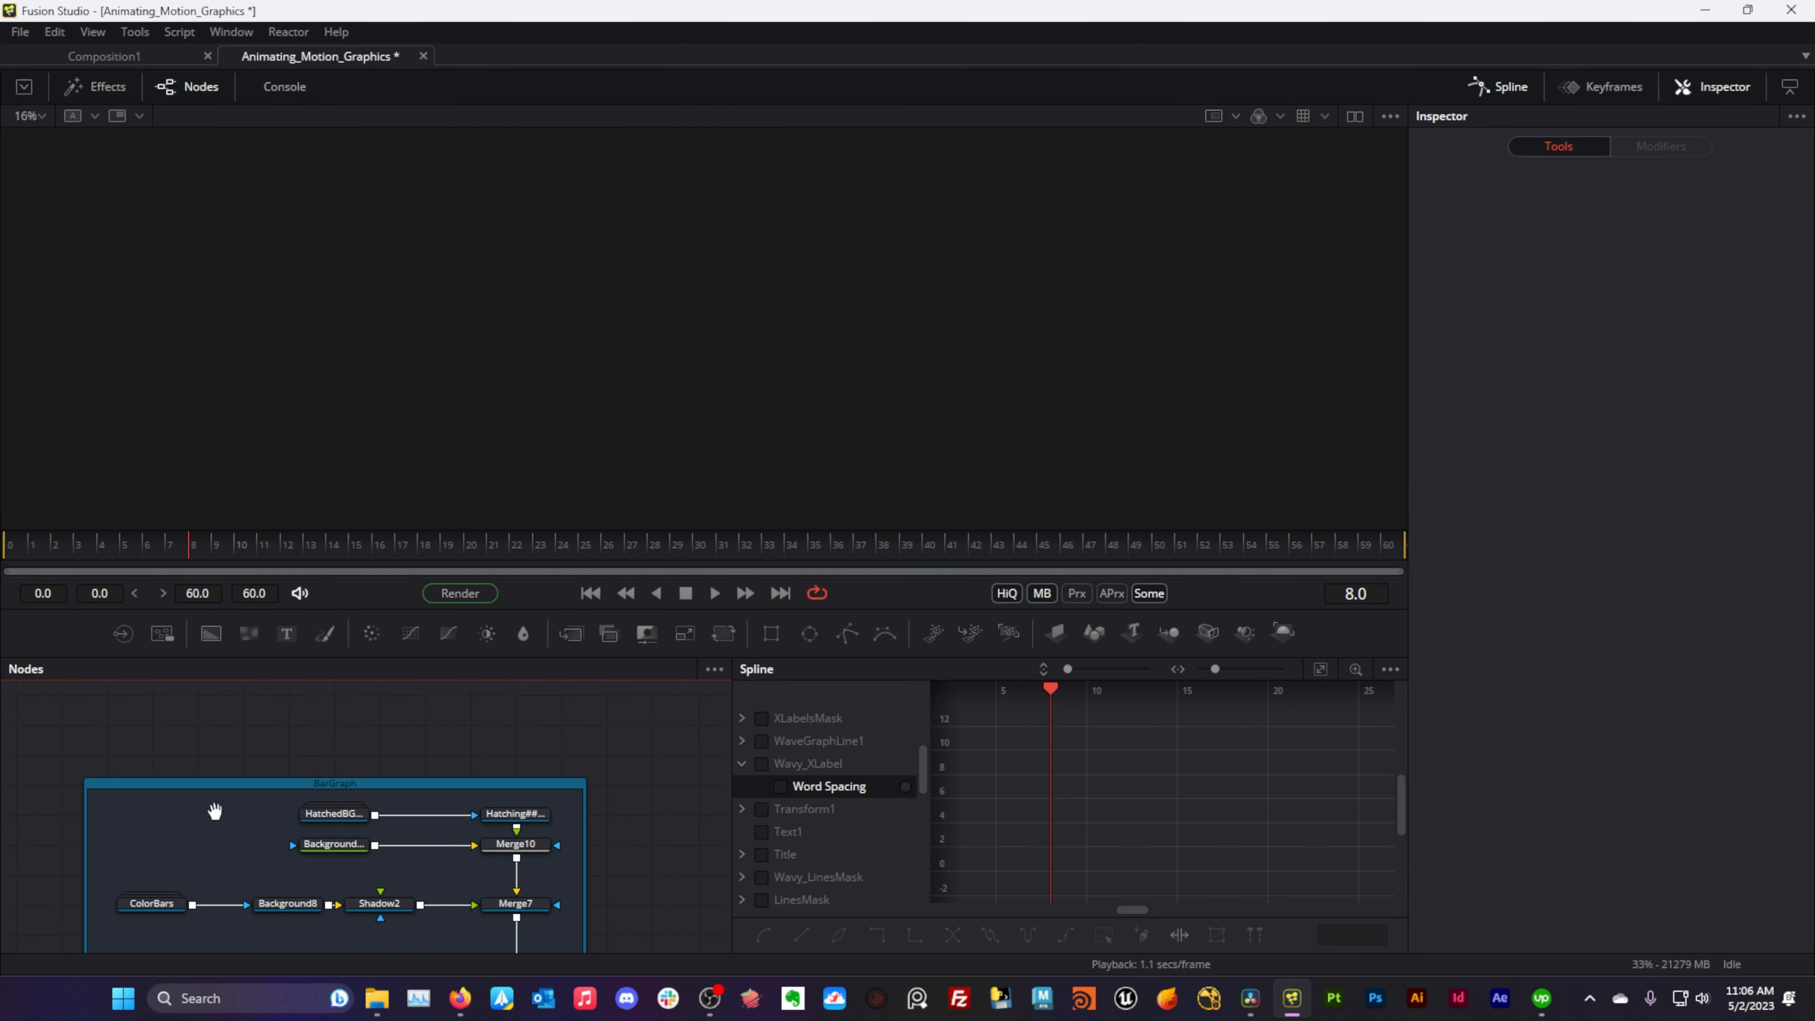
mouse_move(336, 818)
left_mouse_down()
mouse_move(330, 714)
mouse_move(412, 803)
mouse_move(402, 759)
left_mouse_up()
left_click_drag(500, 842, 440, 753)
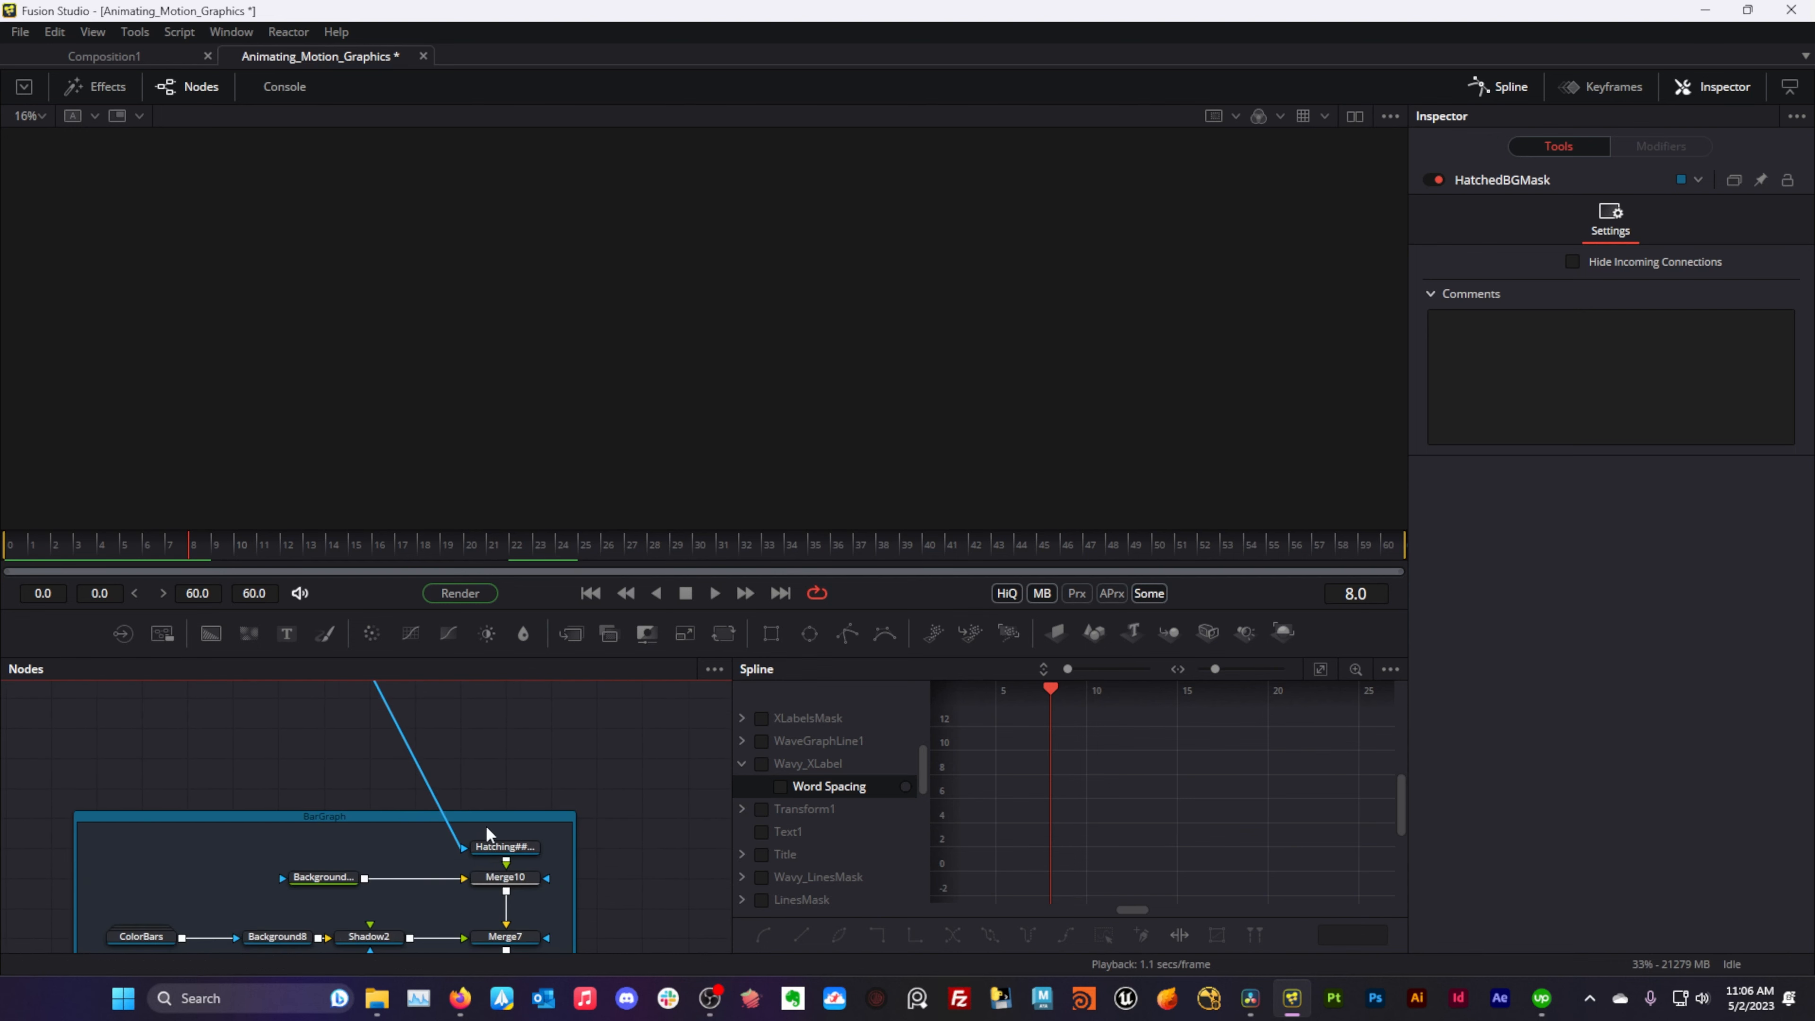
left_click_drag(503, 847, 515, 346)
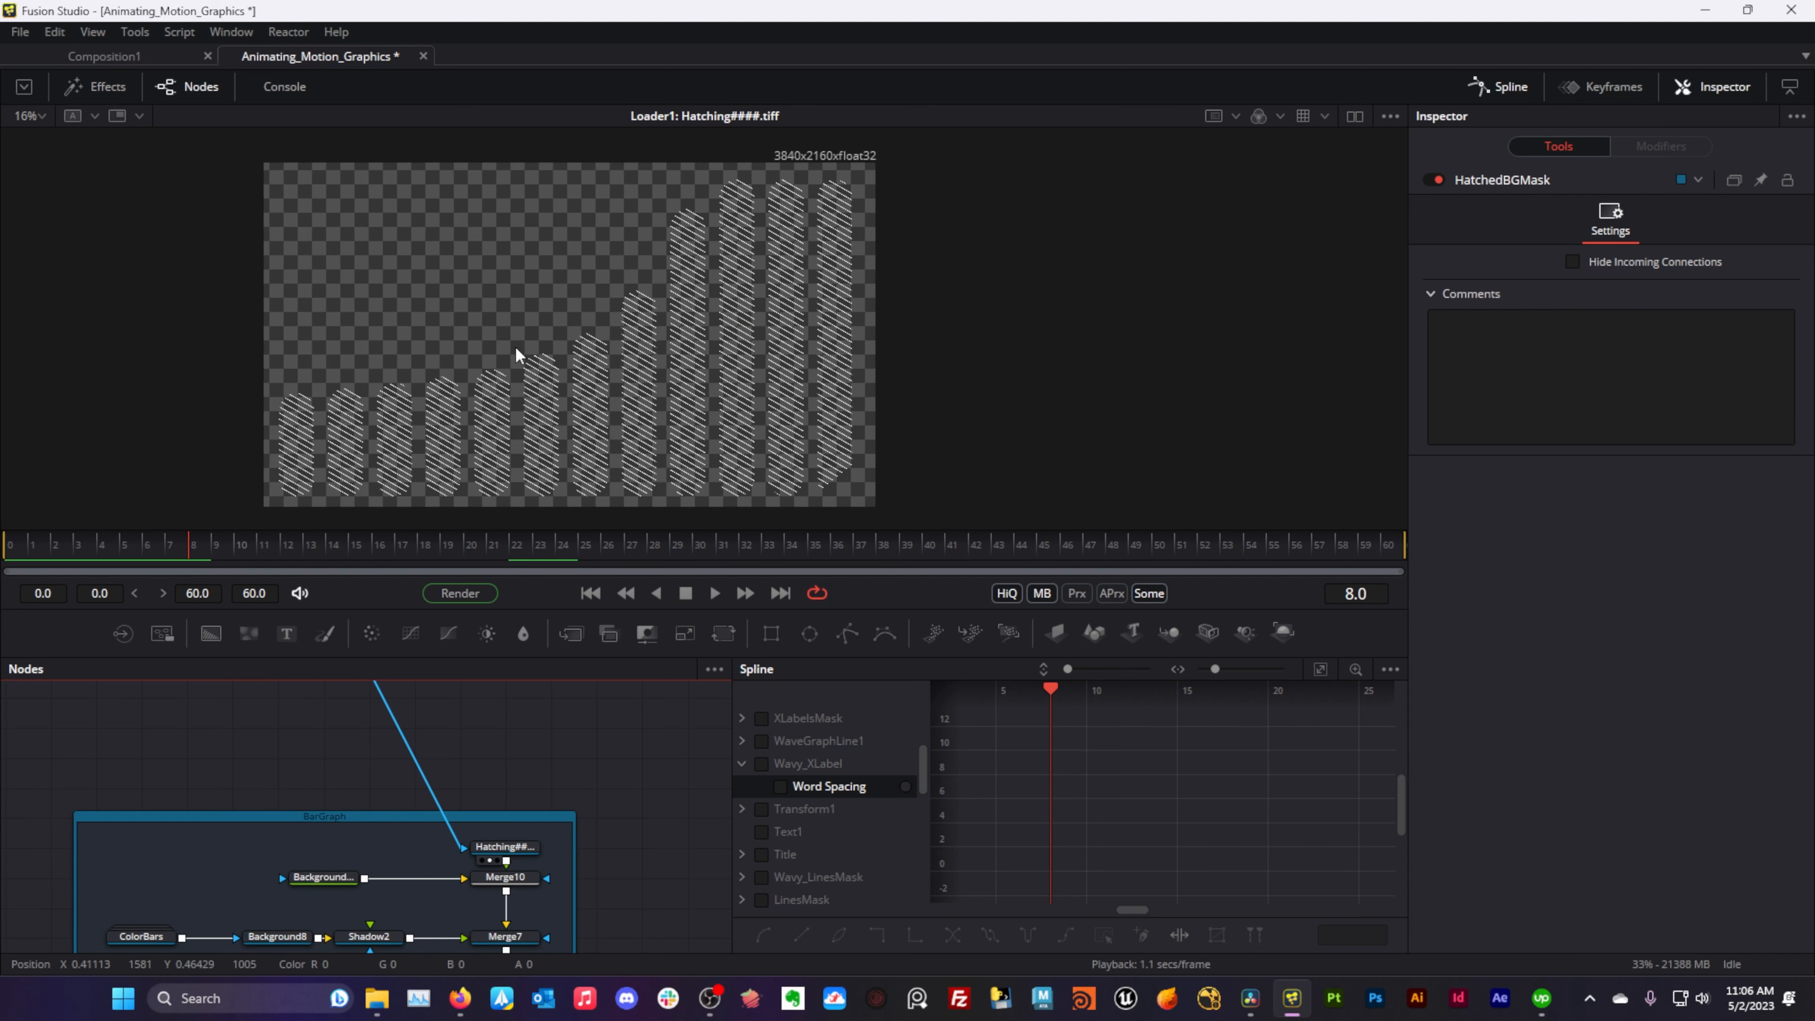
- Expand the HatchedBGMask group and find the start of its chain of B-spline masks
left_click_drag(495, 770, 551, 866)
left_click_drag(376, 765, 378, 708)
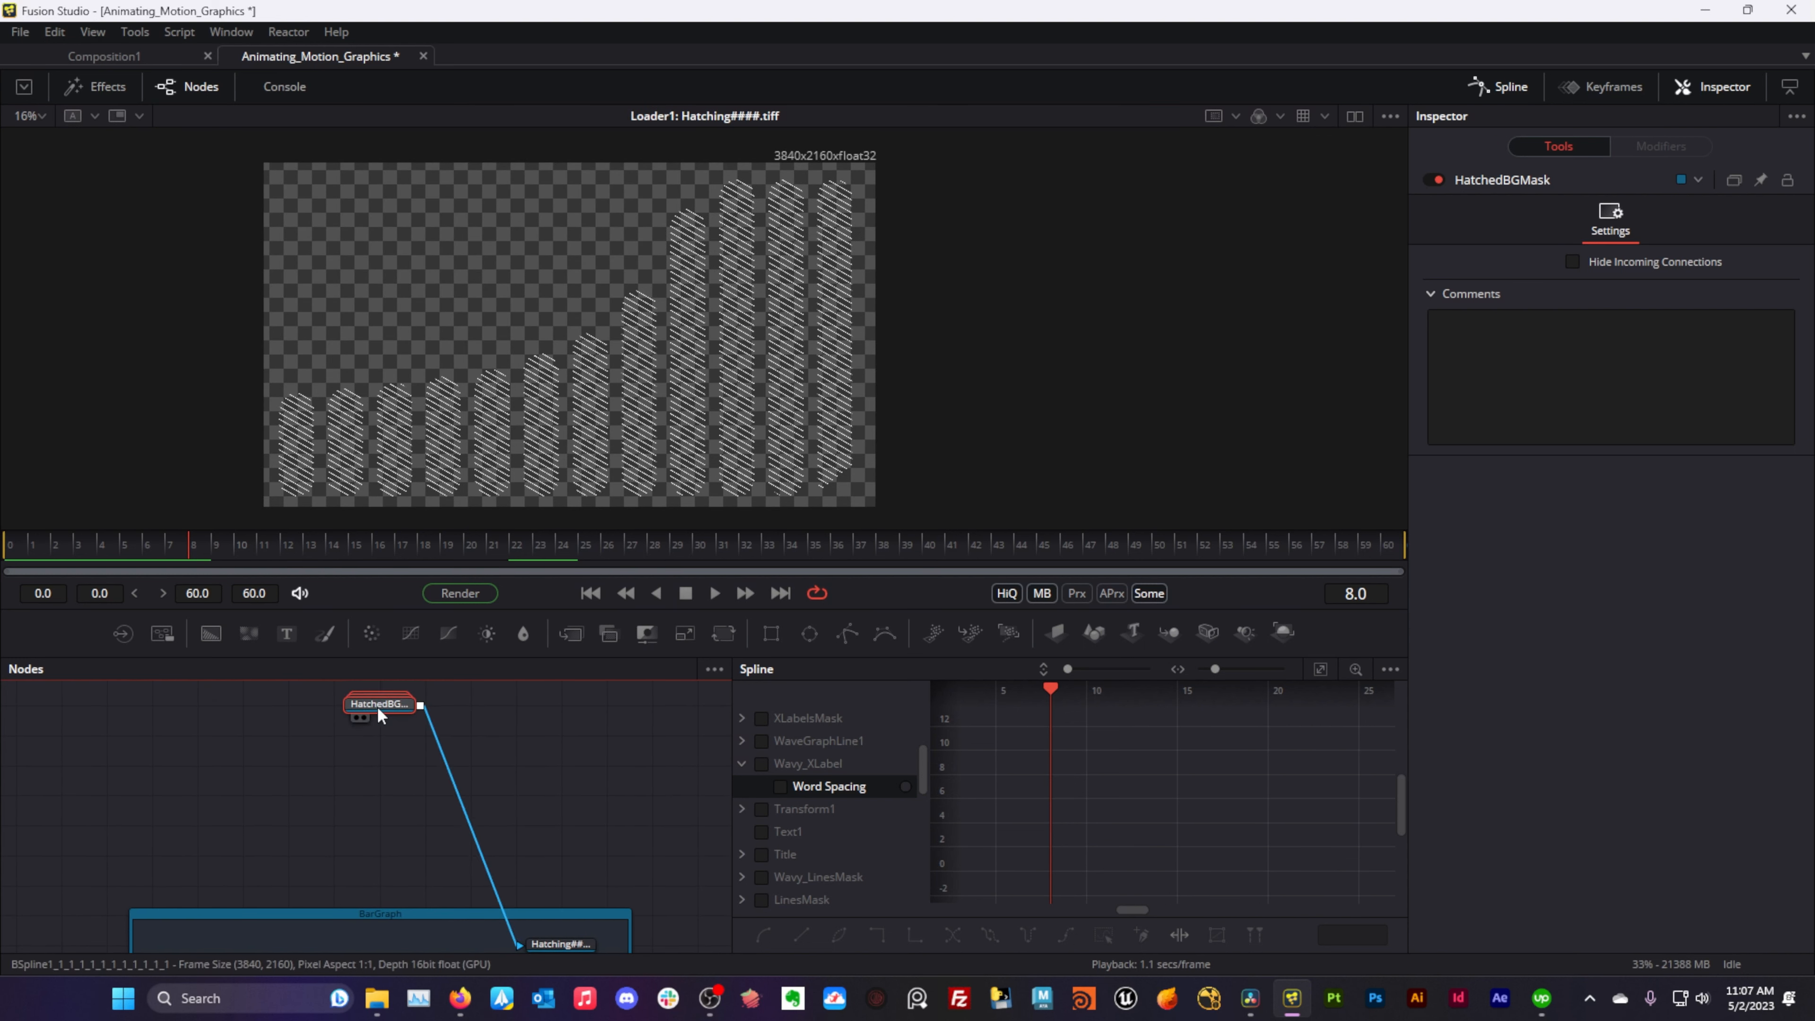
right_click(377, 706)
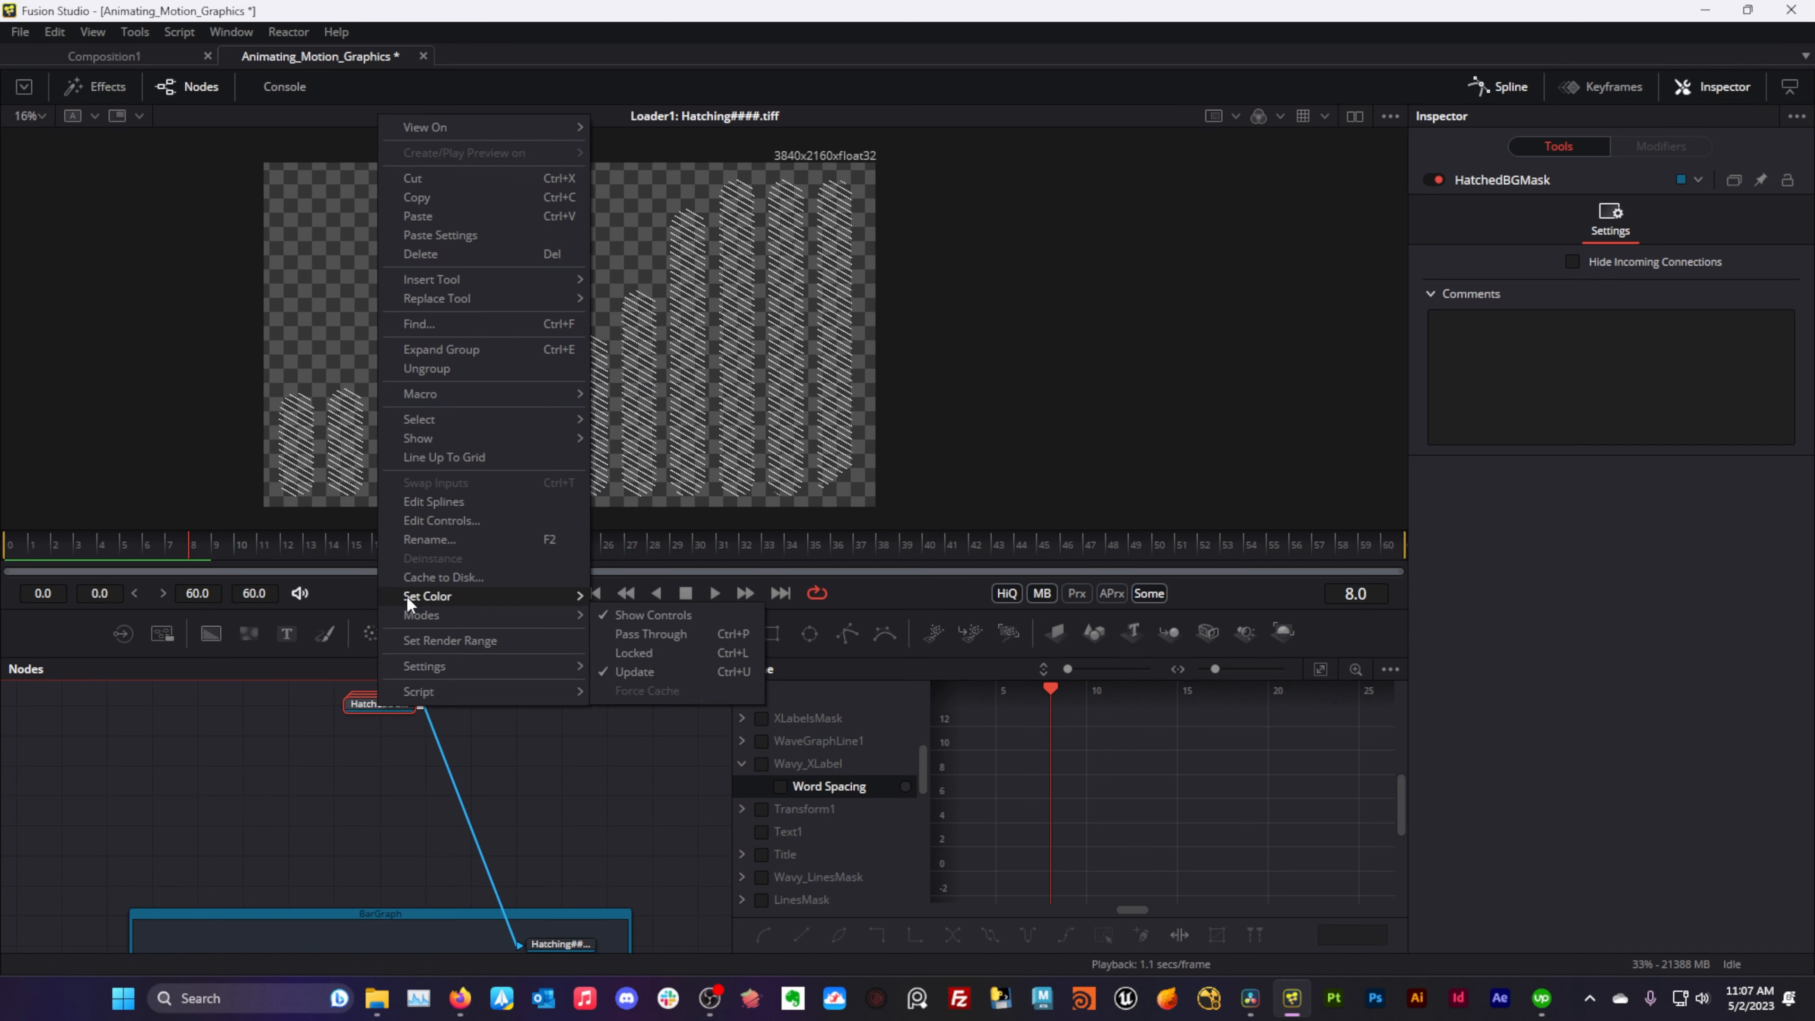
left_click(443, 349)
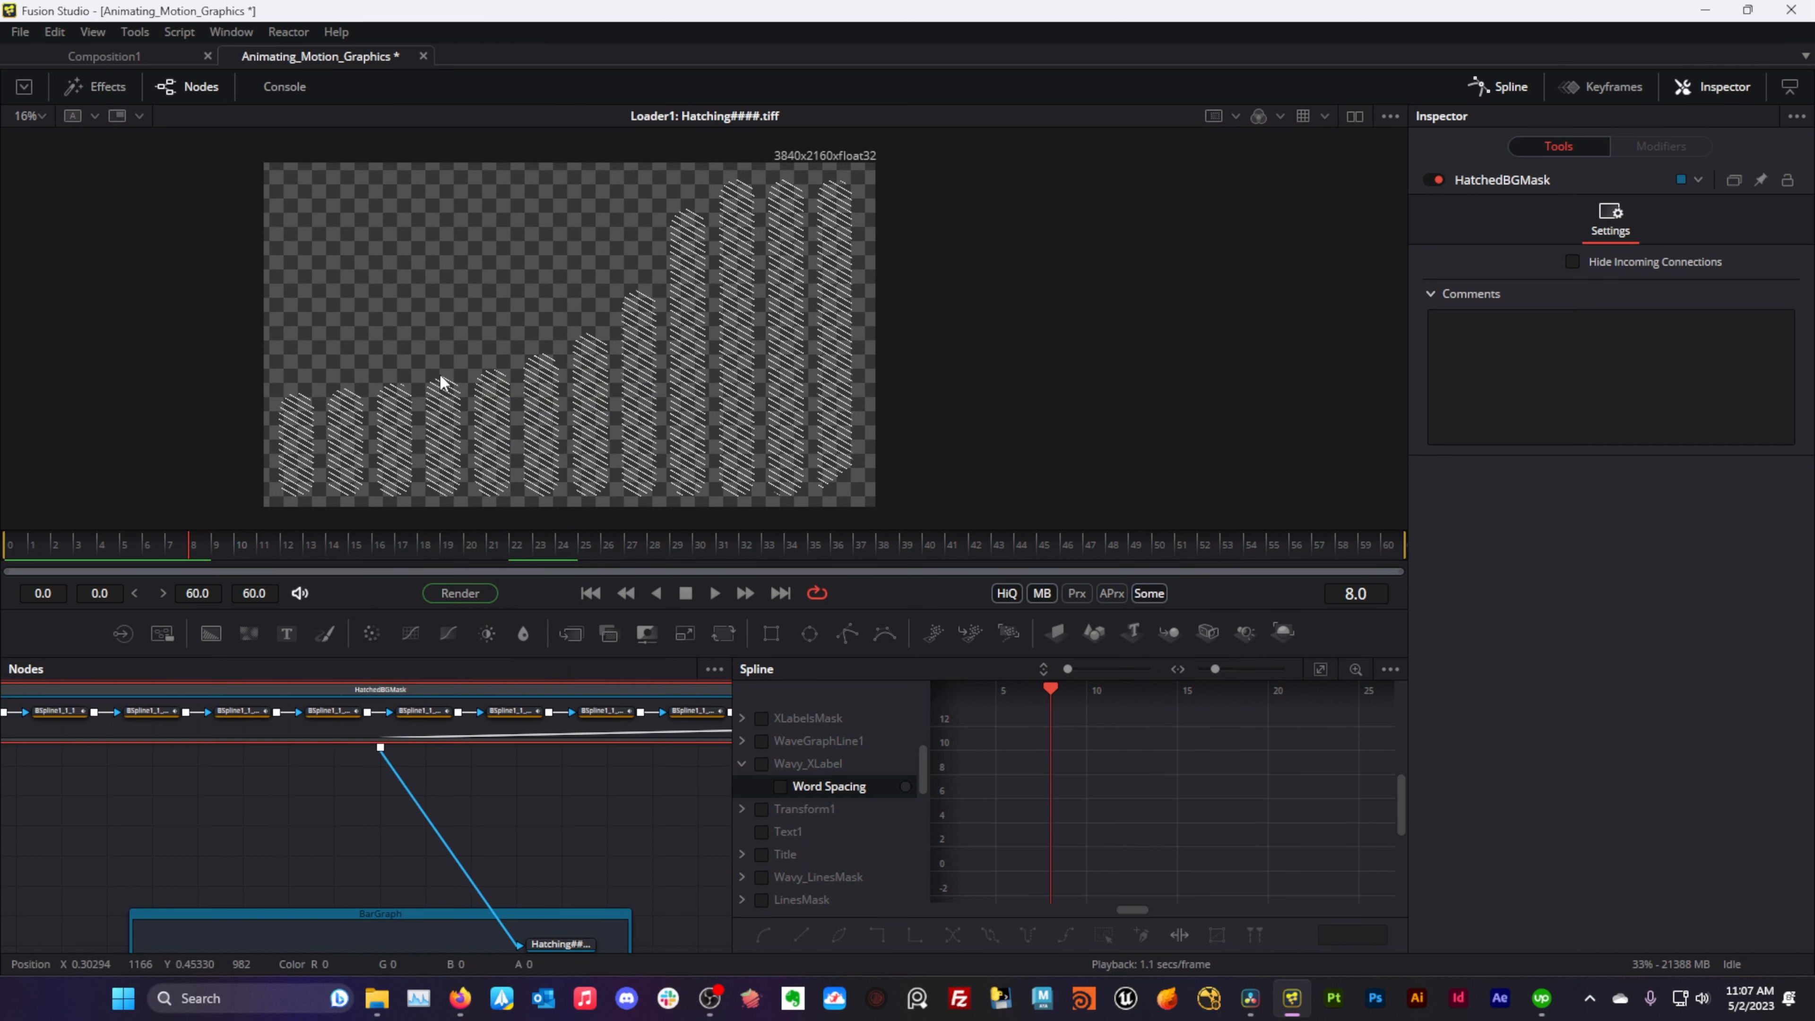
scroll(337, 763, "down", 3)
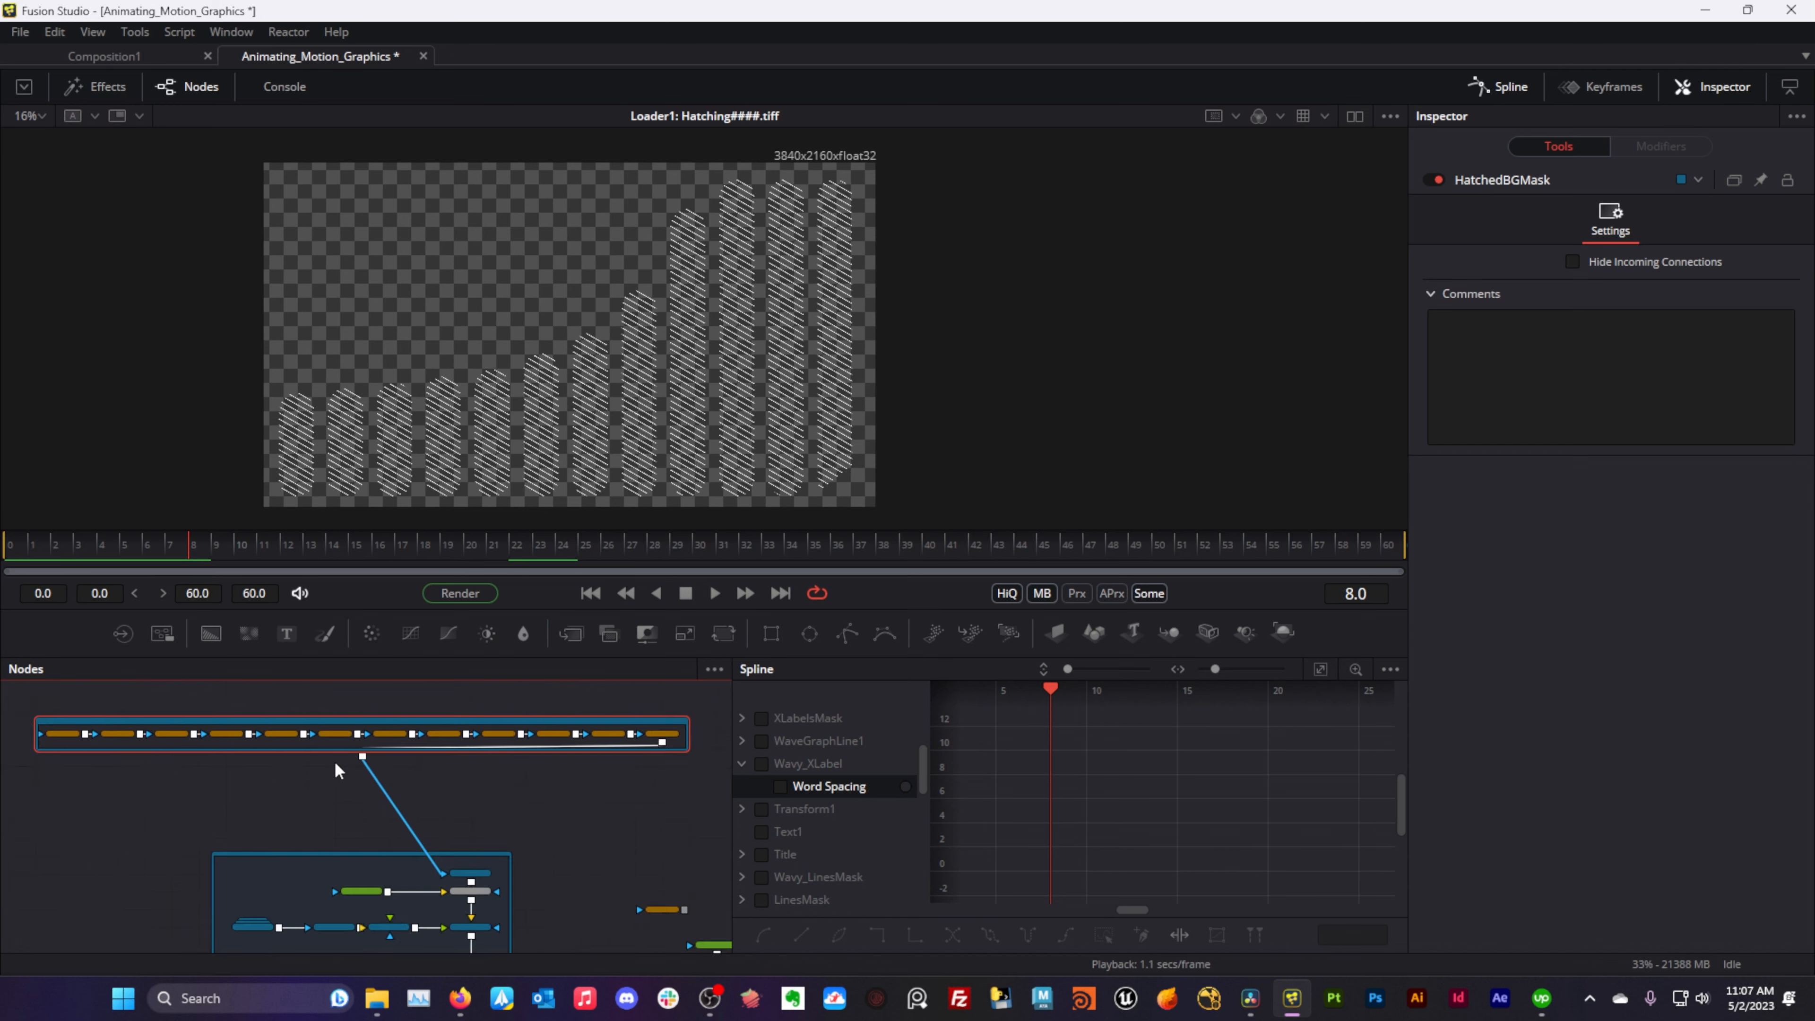
scroll(255, 773, "up", 3)
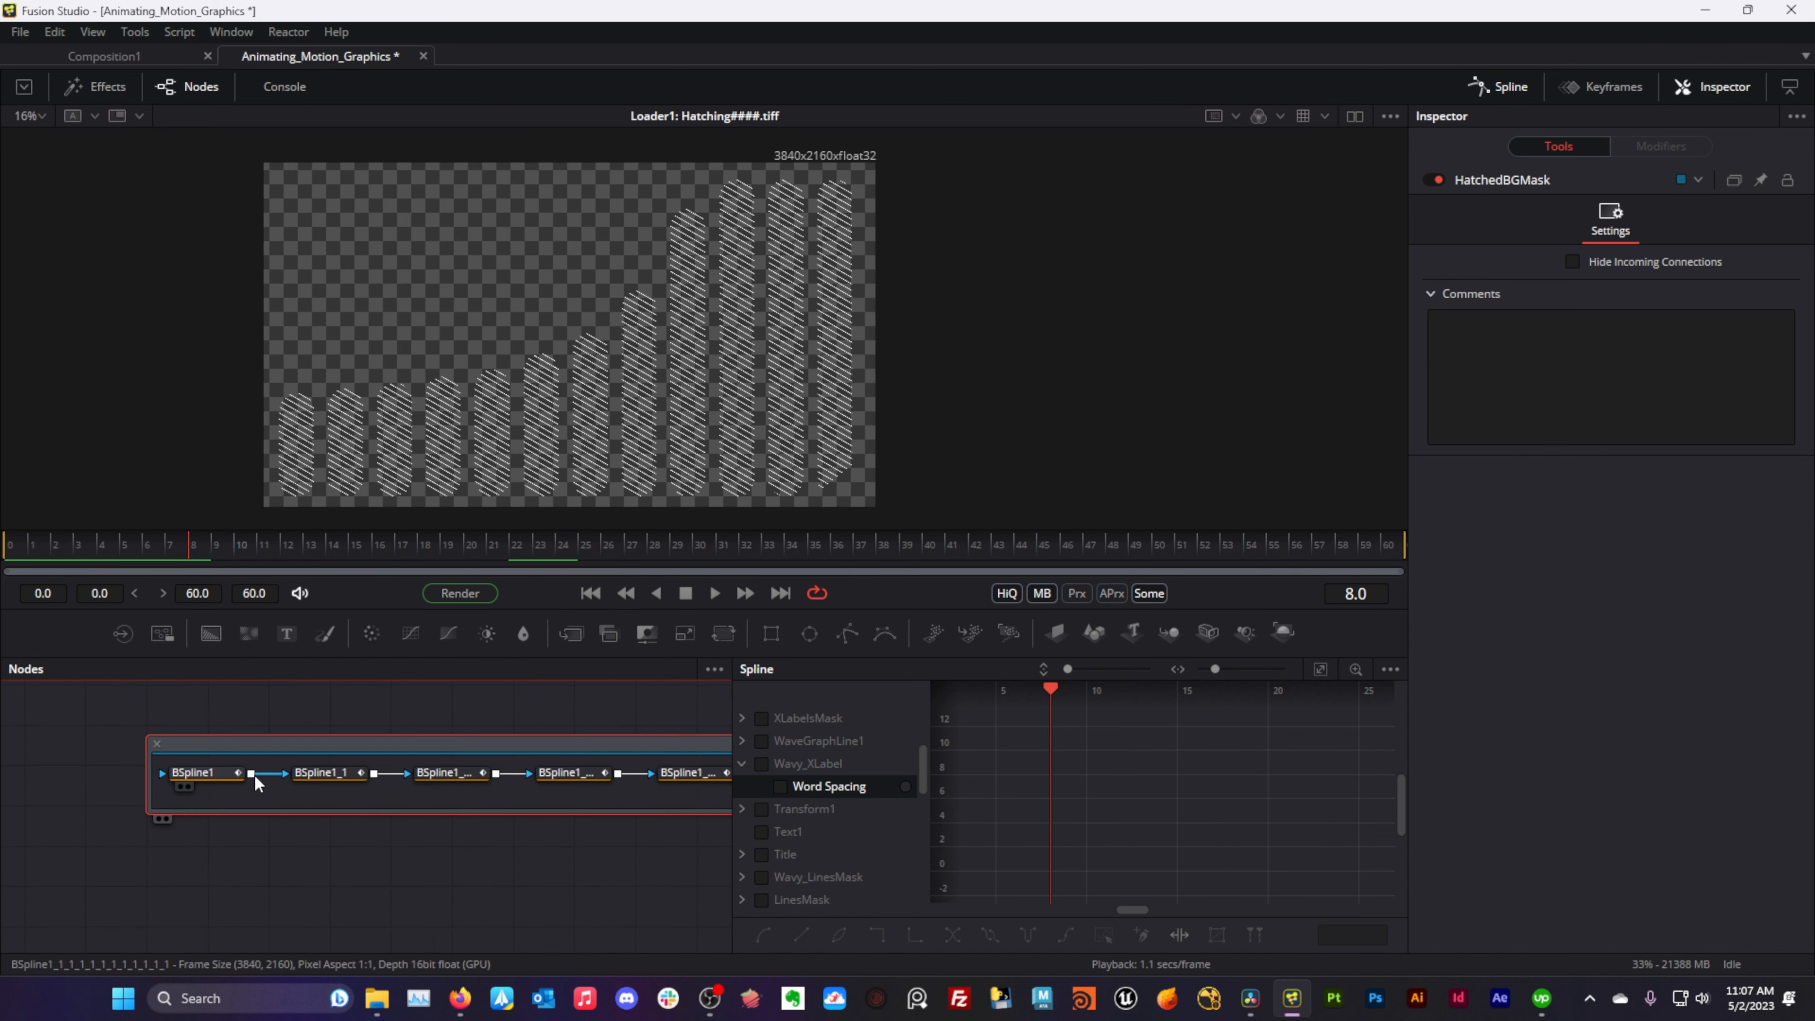
- Show the group's first mask, BSpline1, in the viewer, then try adding a new B-spline mask and undo it
left_click(227, 777)
key("1")
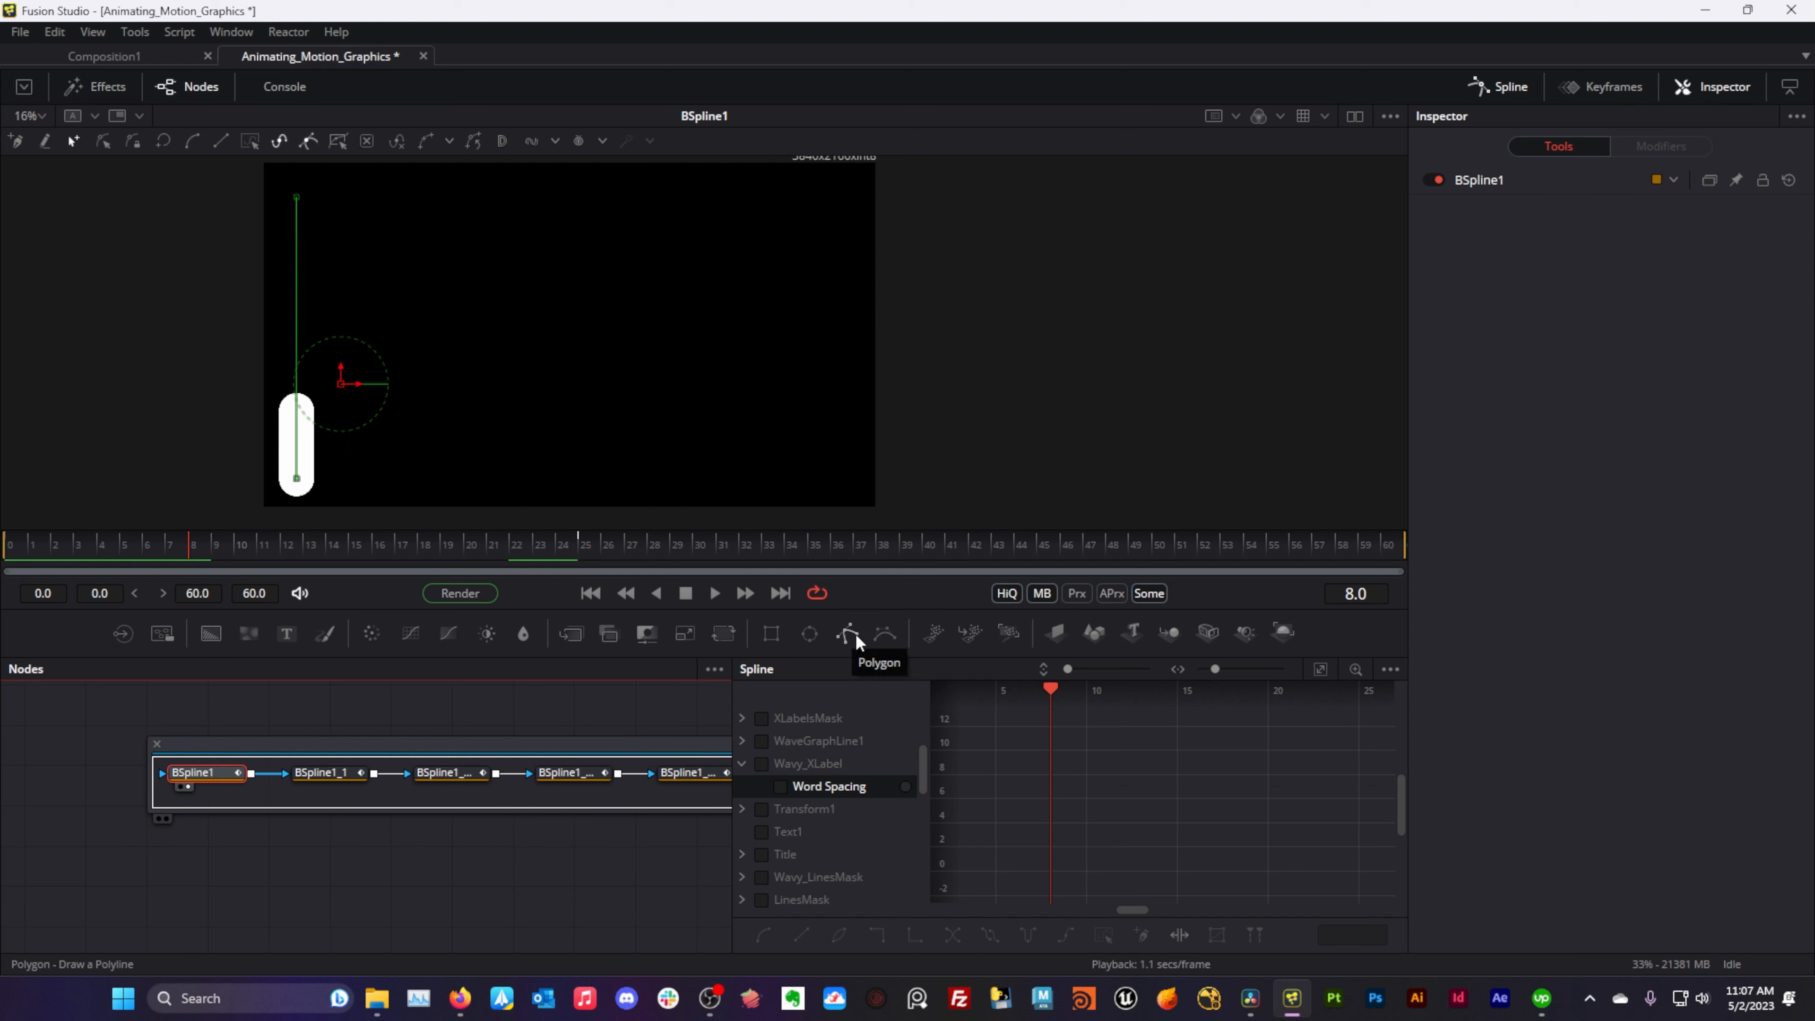
left_click(880, 638)
key("ctrl+z")
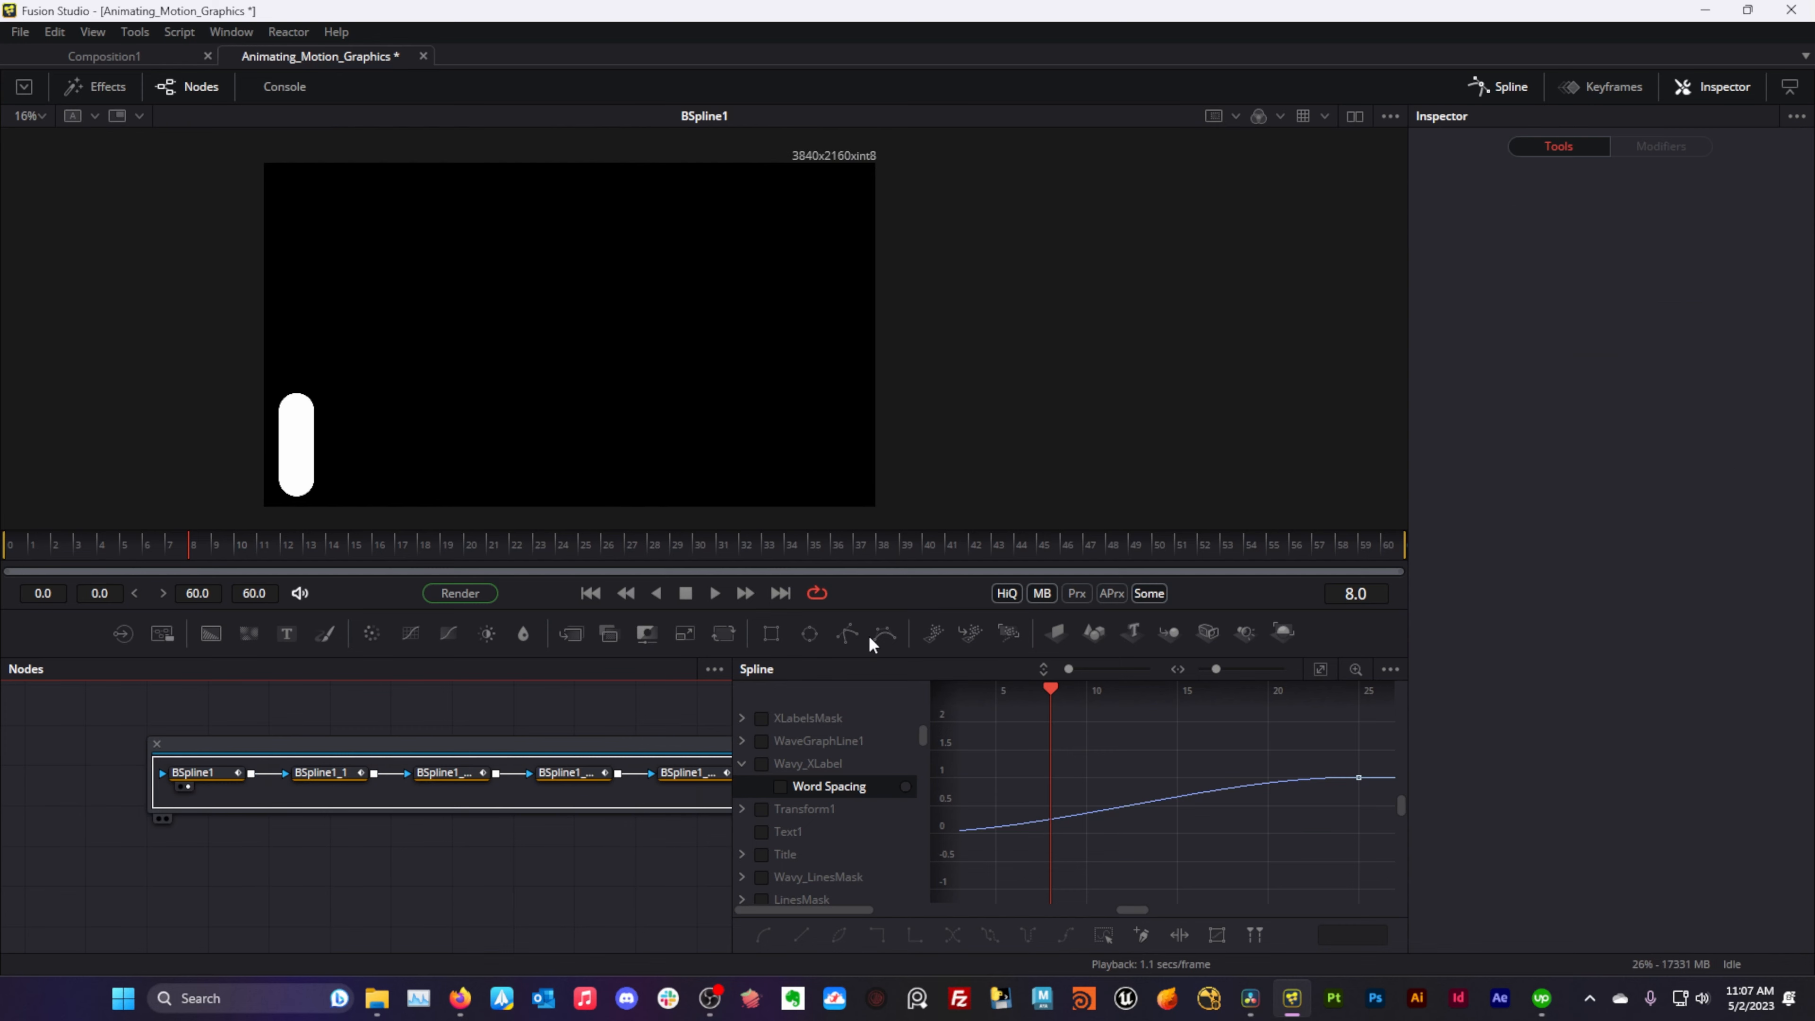
- Try a Length of 0.724 on the BSpline1 mask at frame 8 and undo the change
left_click(209, 777)
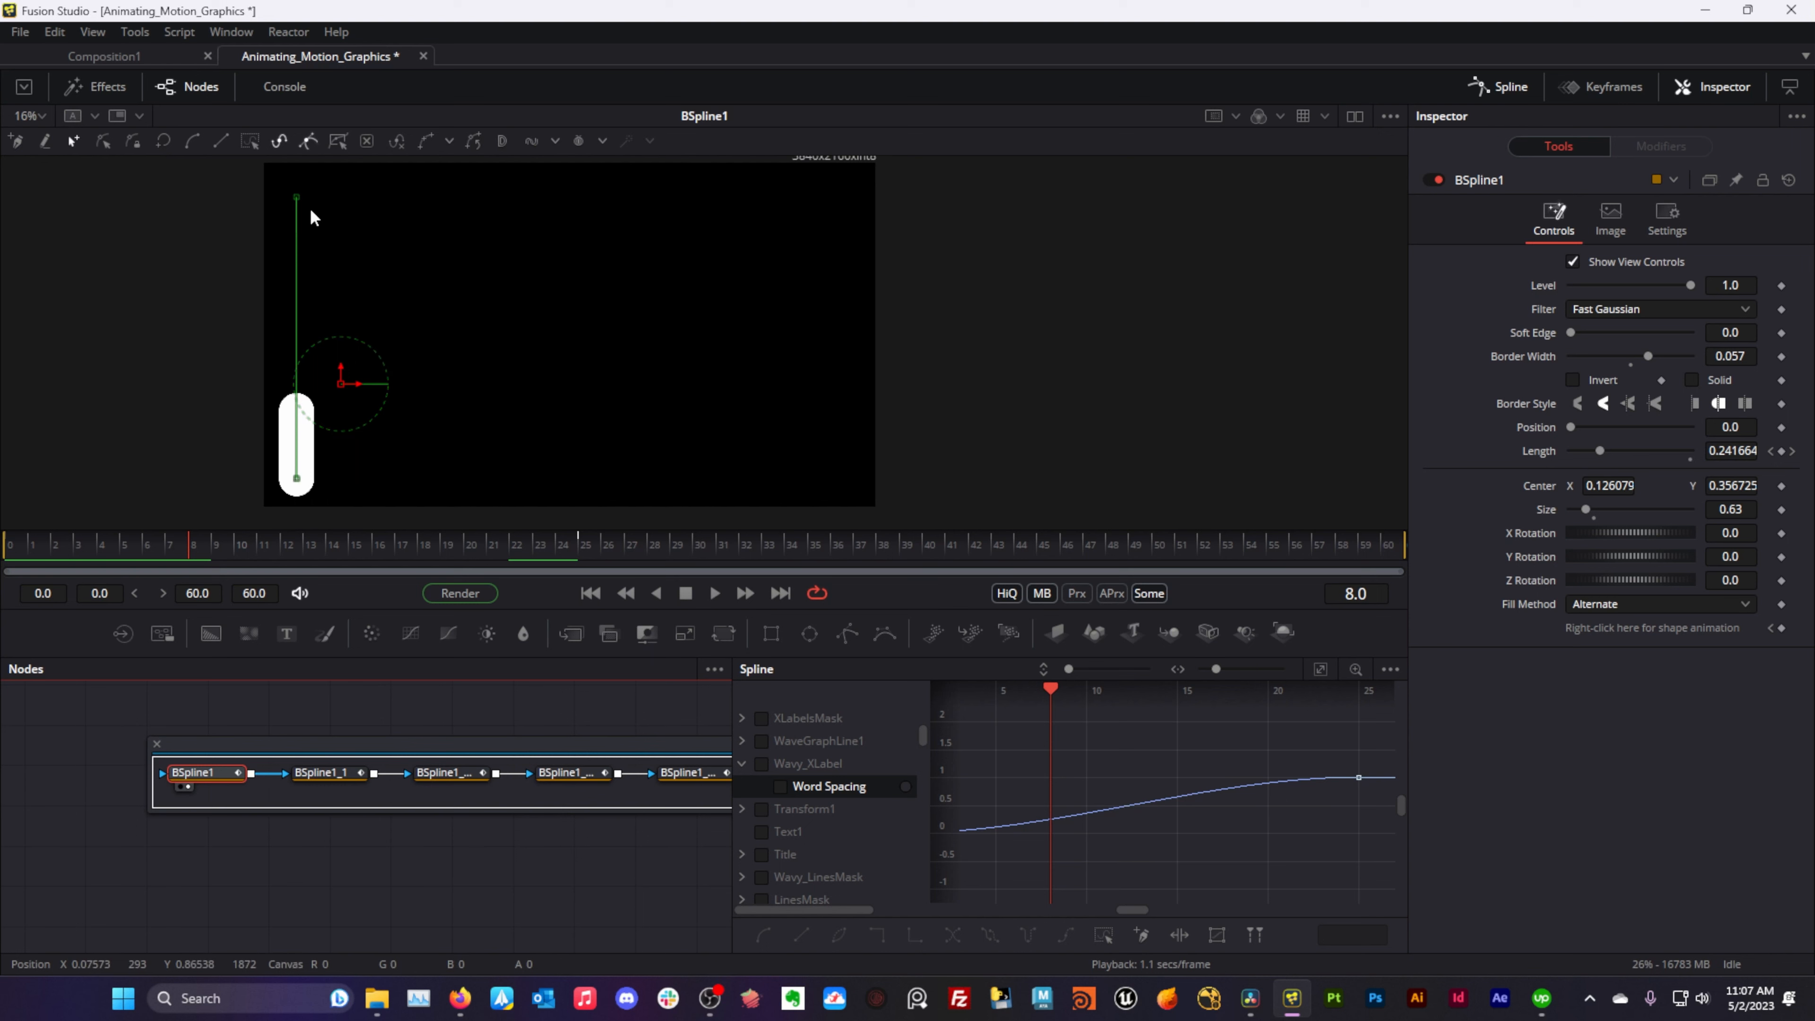
left_click_drag(1599, 451, 1657, 465)
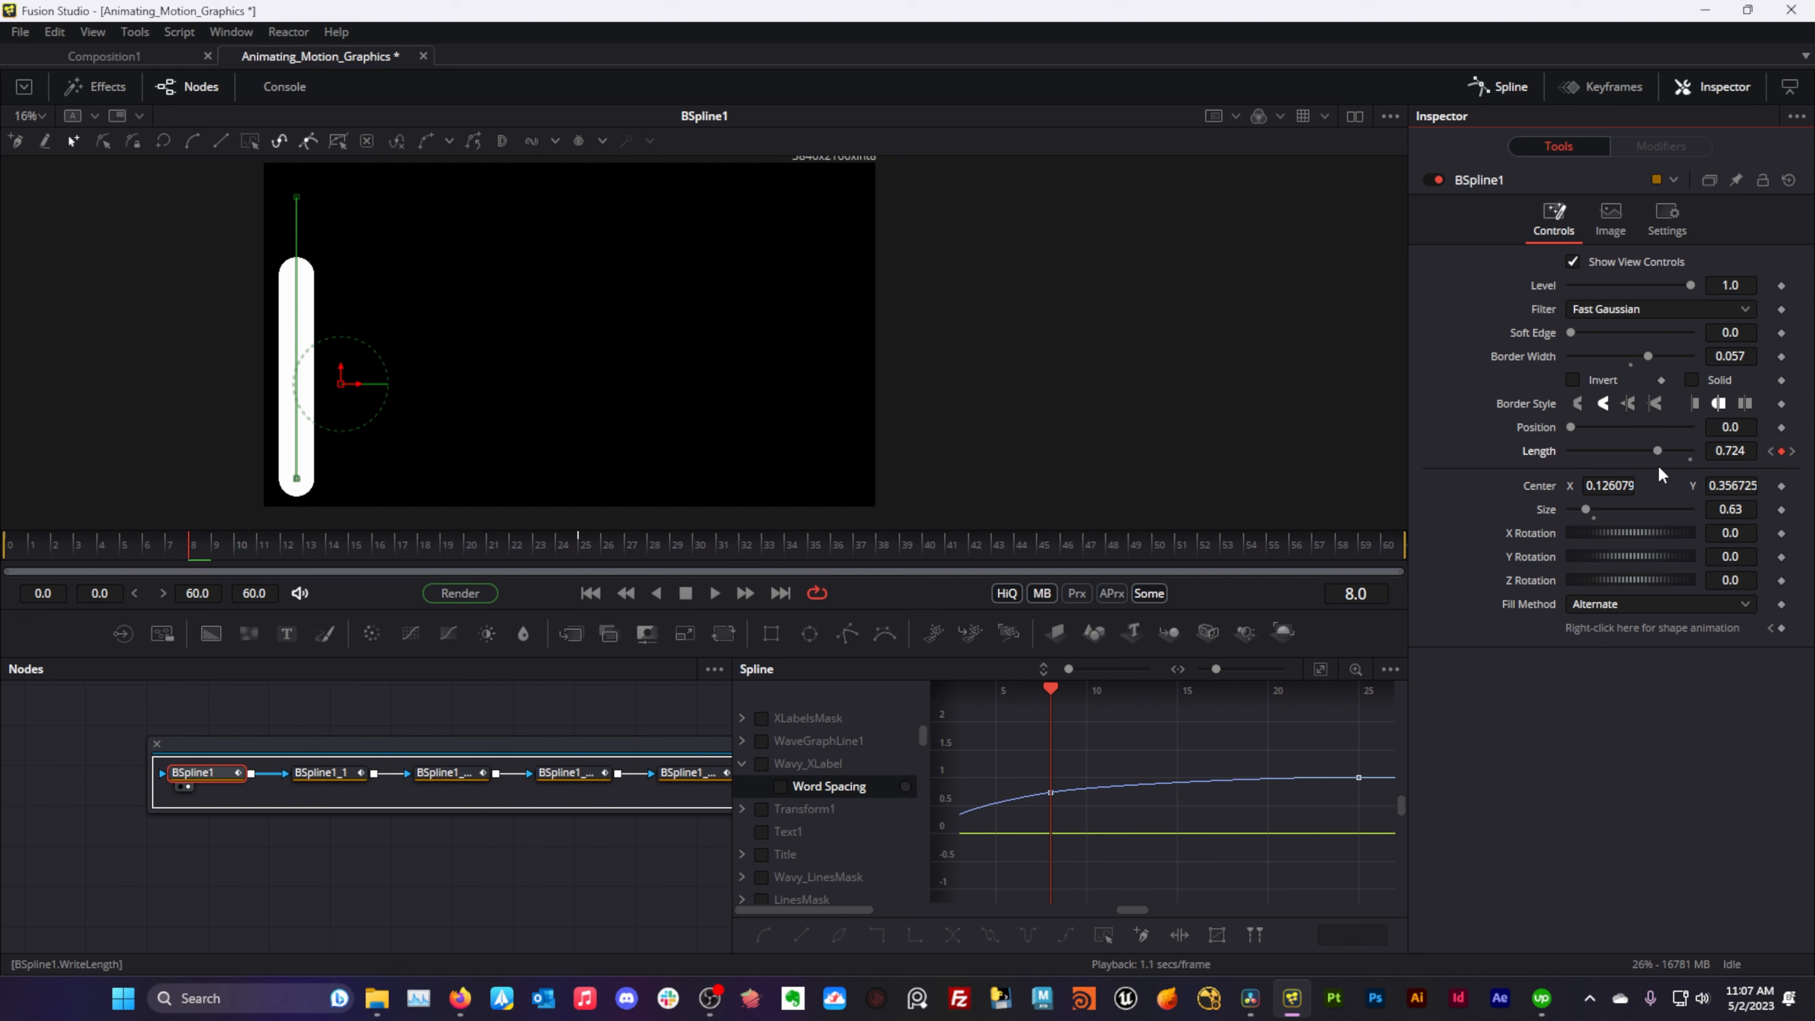
key("ctrl+z")
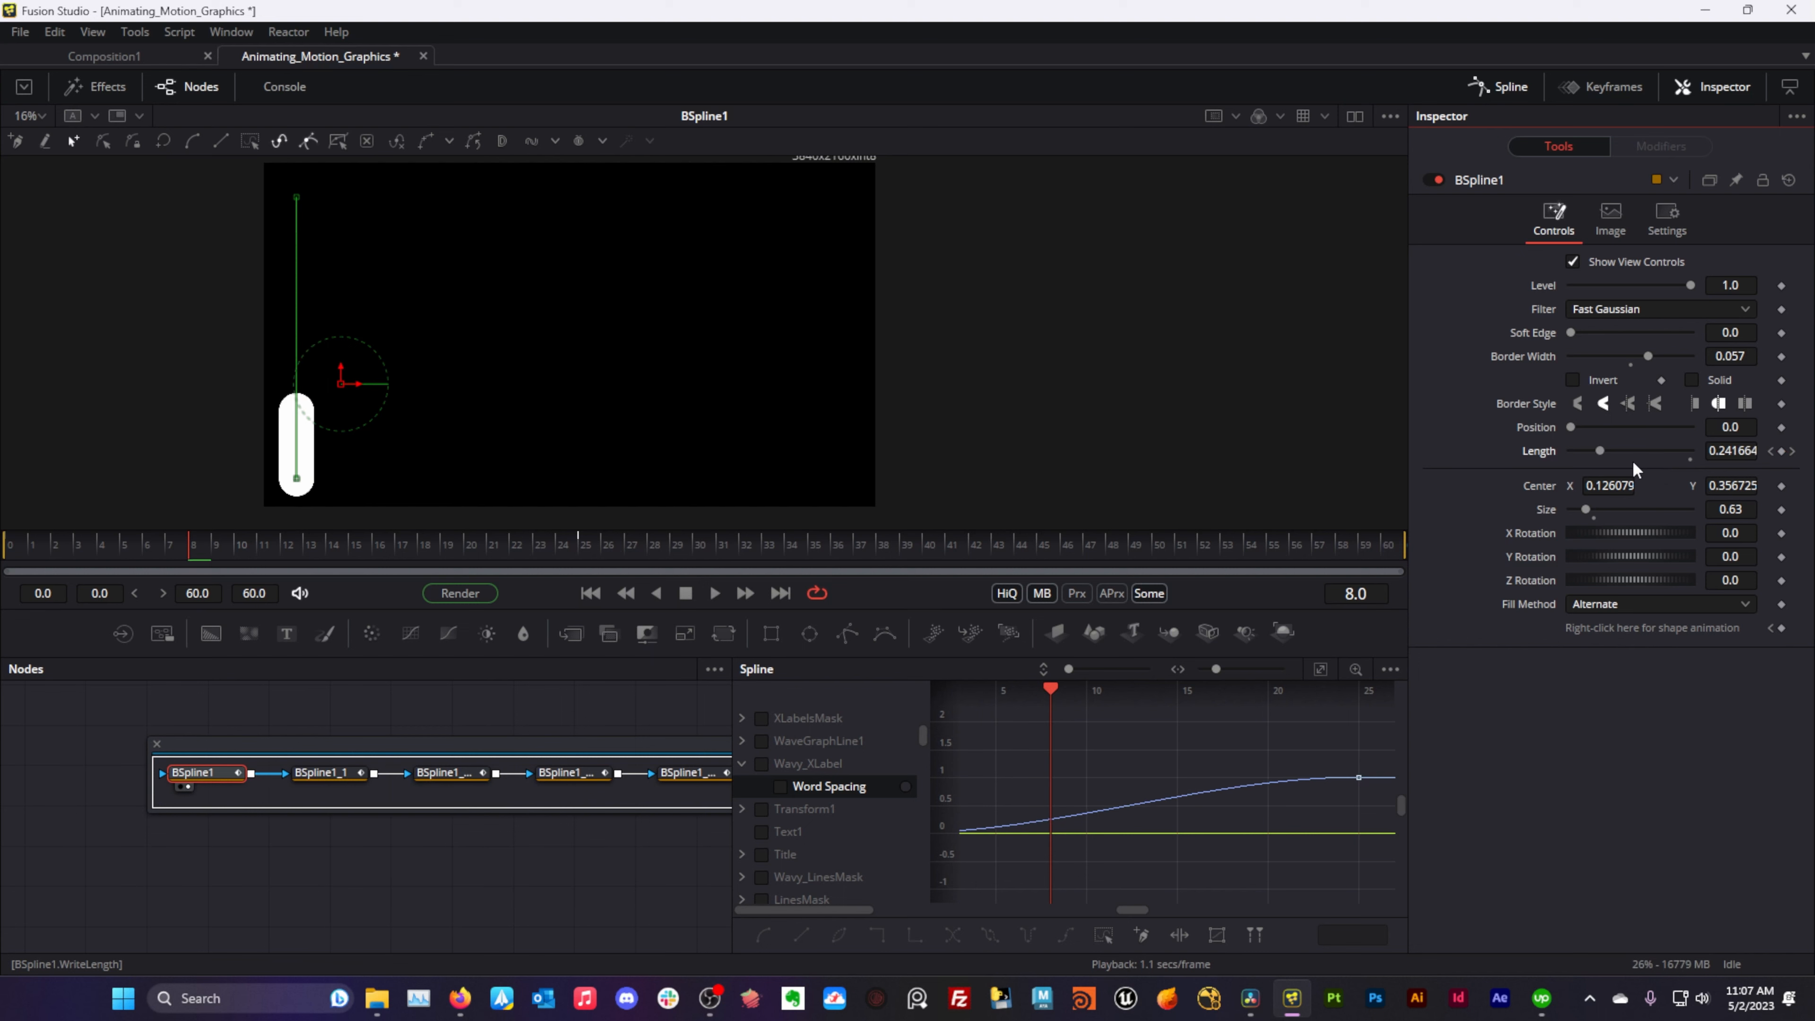
- Show the bar graph's final Saver2 output in the viewer at frame 21 and then at frame 25
left_click_drag(633, 851, 164, 790)
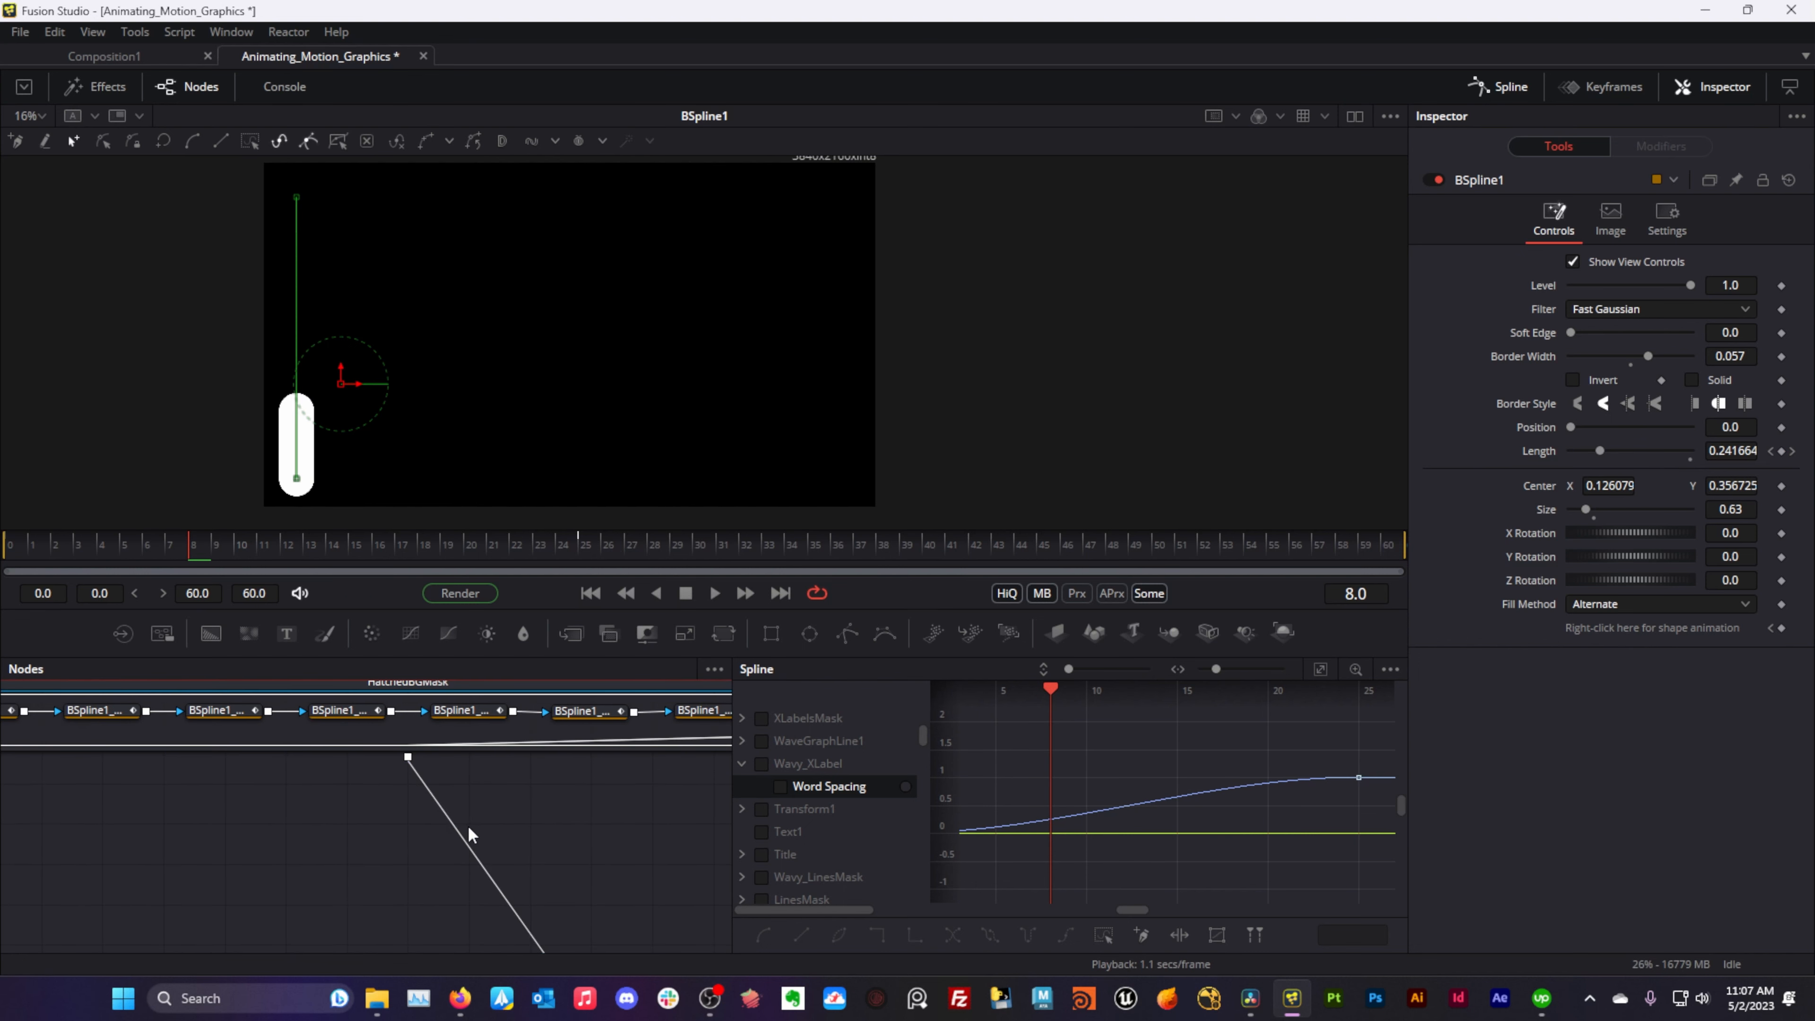
scroll(467, 827, "down", 4)
left_click_drag(604, 893, 273, 715)
left_click_drag(667, 784, 317, 787)
left_click_drag(481, 842, 572, 350)
left_click(493, 548)
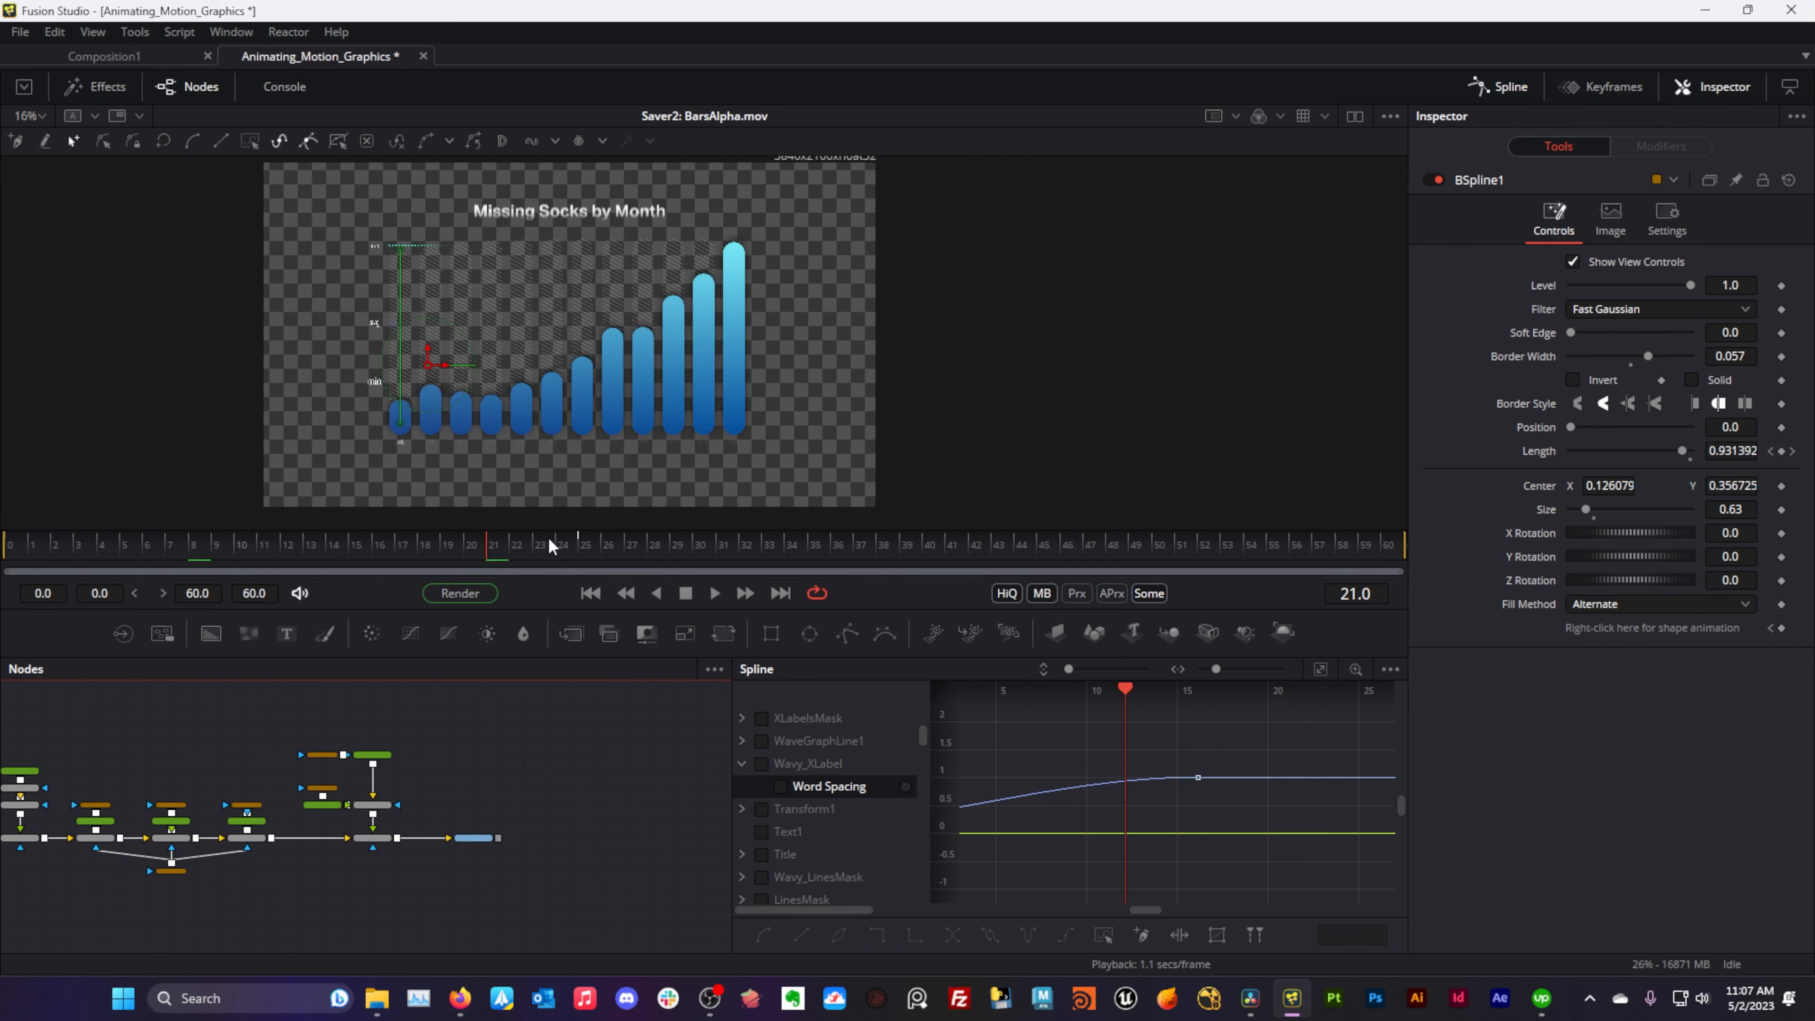
left_click(582, 548)
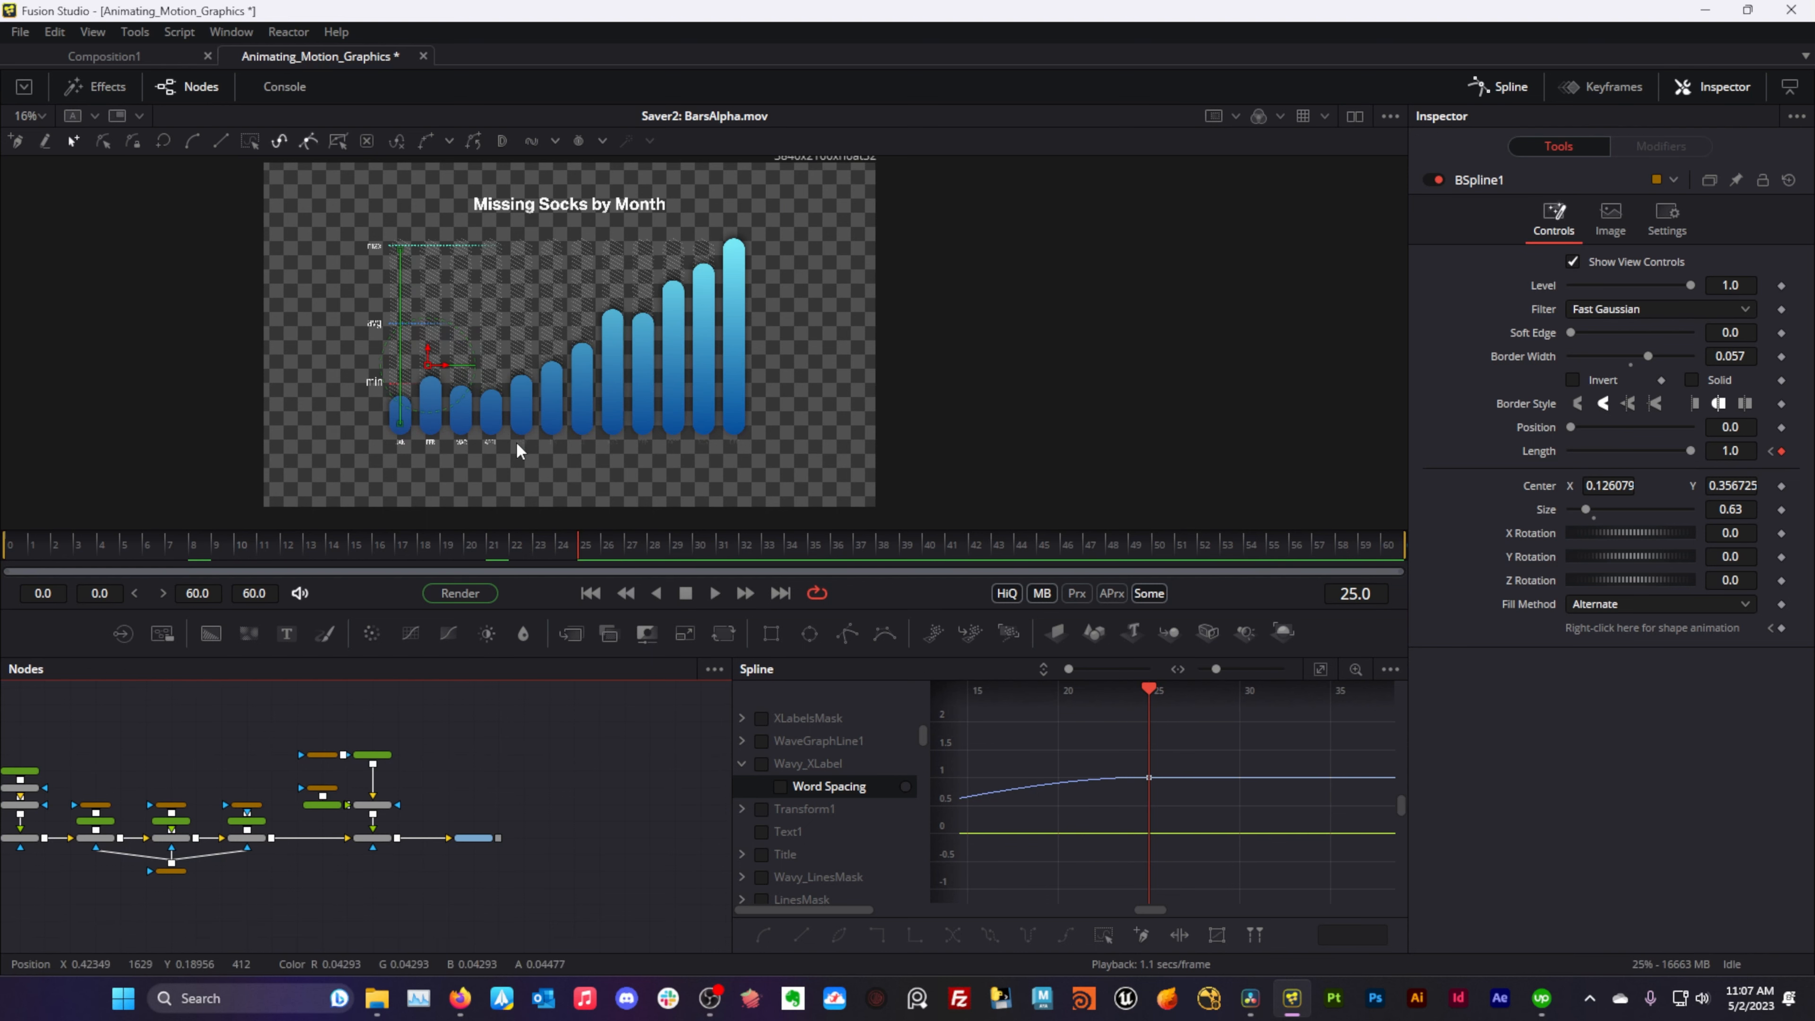
- Examine the bars and their hatching up close and scrub back to frame 12
scroll(476, 446, "up", 9)
scroll(462, 392, "down", 6)
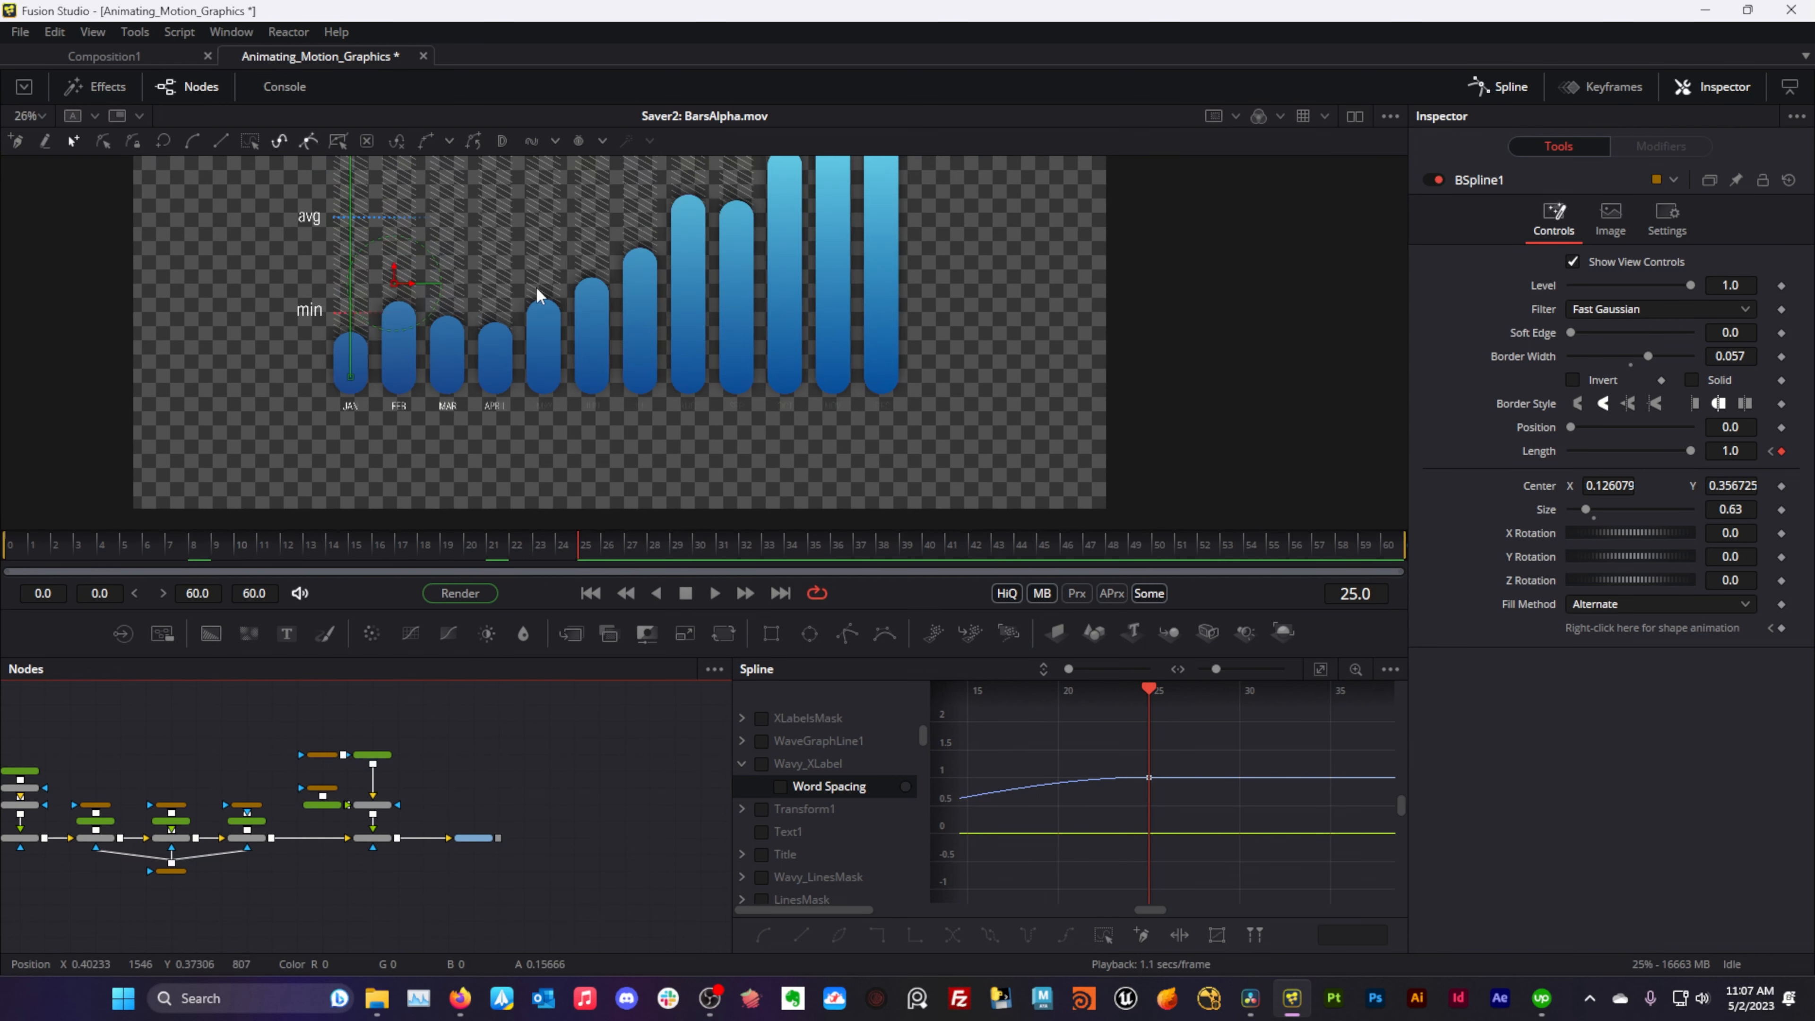
left_click_drag(537, 295, 542, 373)
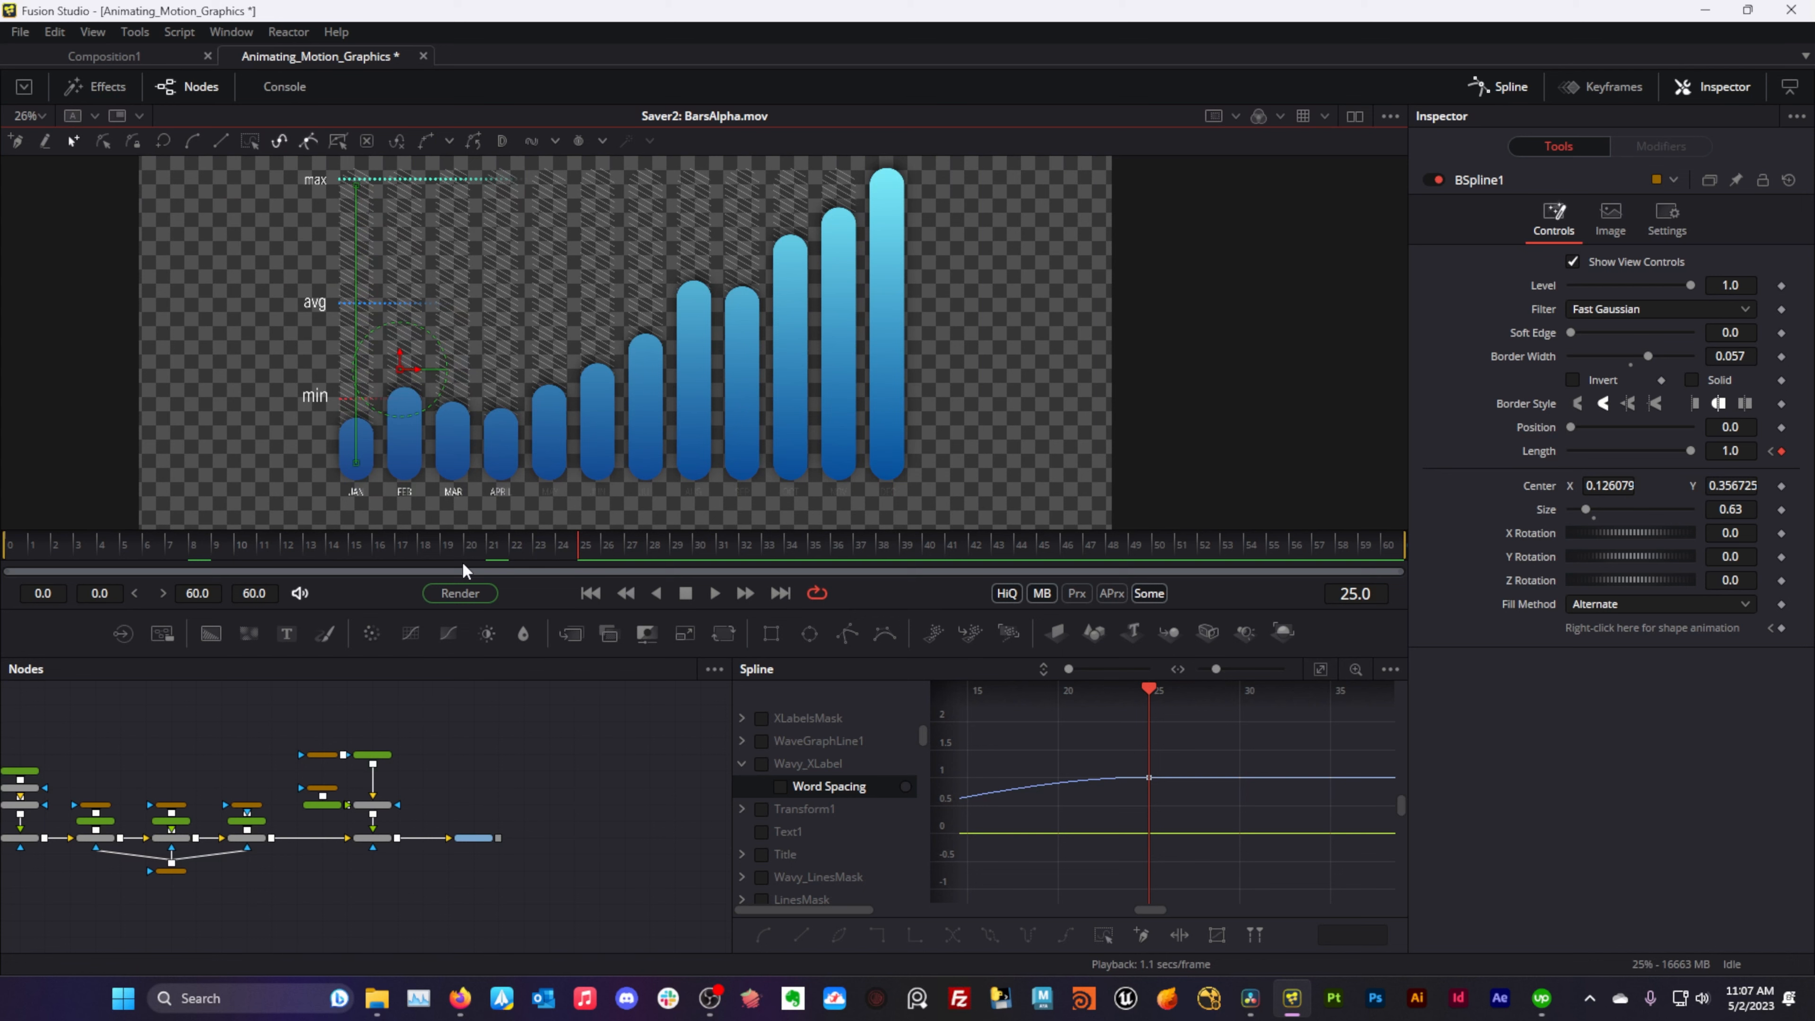
left_click_drag(462, 562, 301, 551)
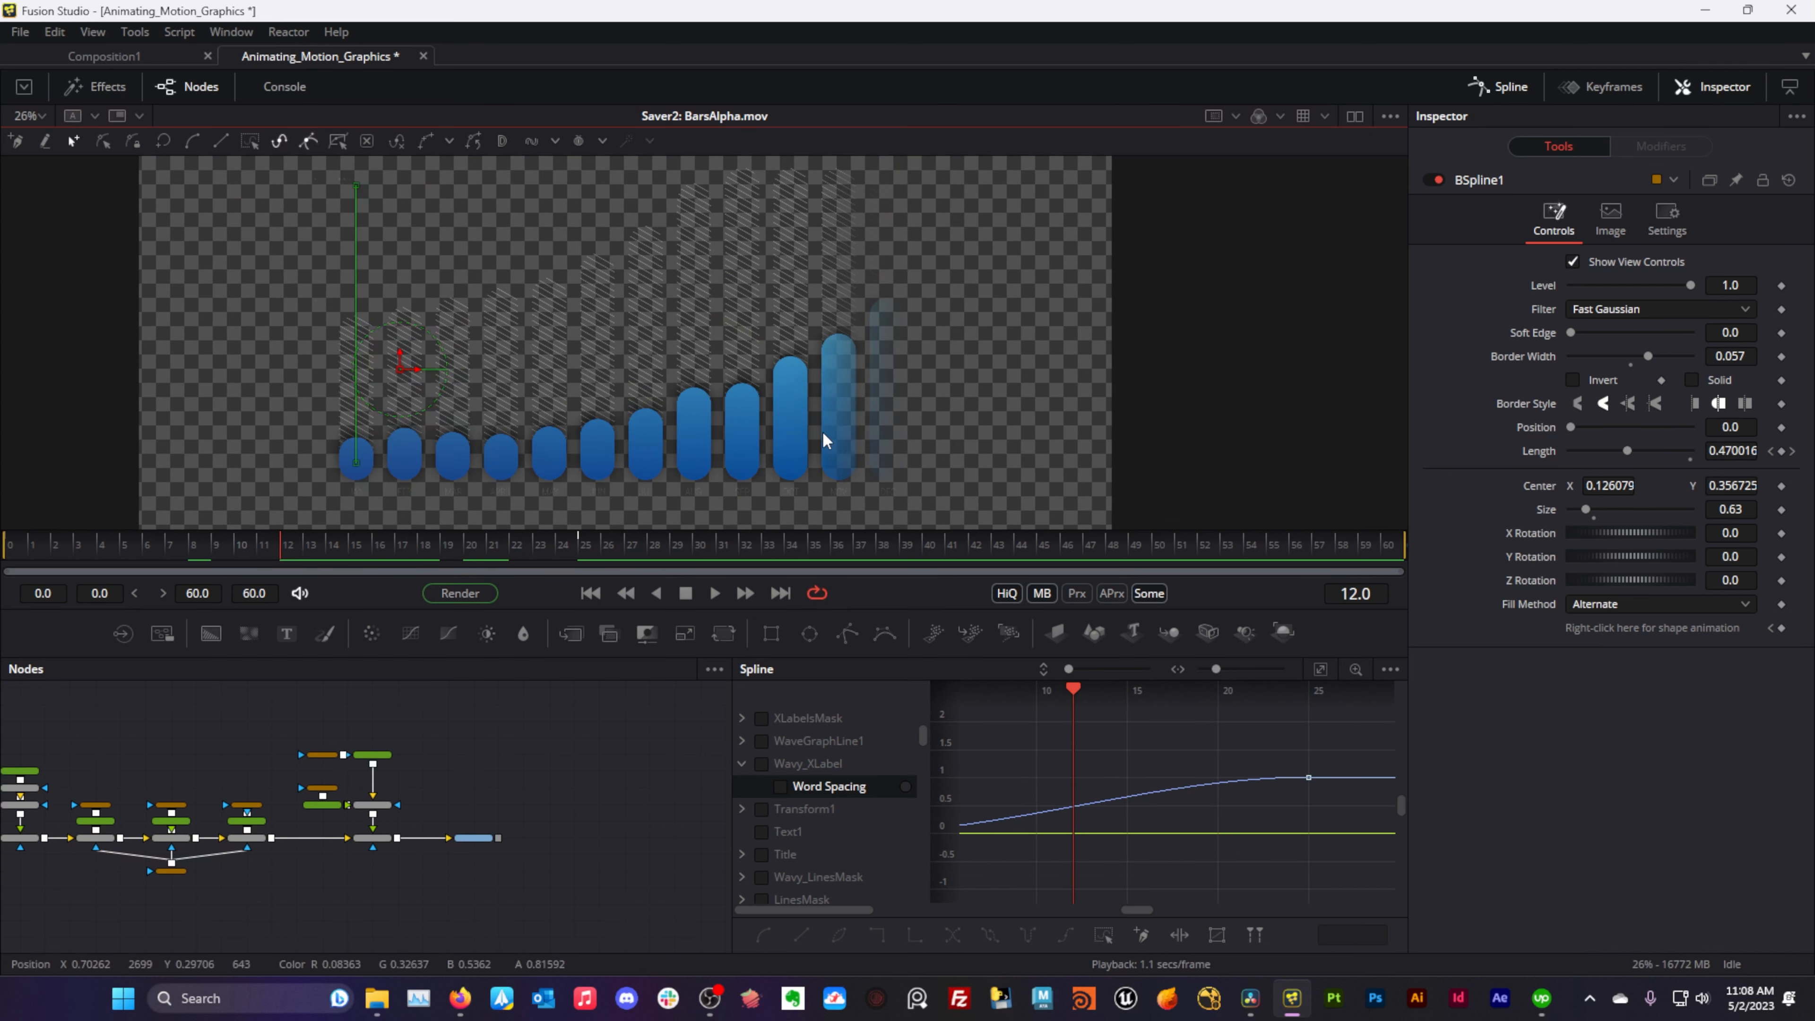
- Show the last B-spline mask of the HatchedBGMask chain in the viewer at frame 12, with the whole frame in view
left_click_drag(229, 697, 578, 789)
left_click_drag(366, 722, 558, 795)
left_click_drag(394, 779, 466, 830)
left_click_drag(119, 754, 171, 759)
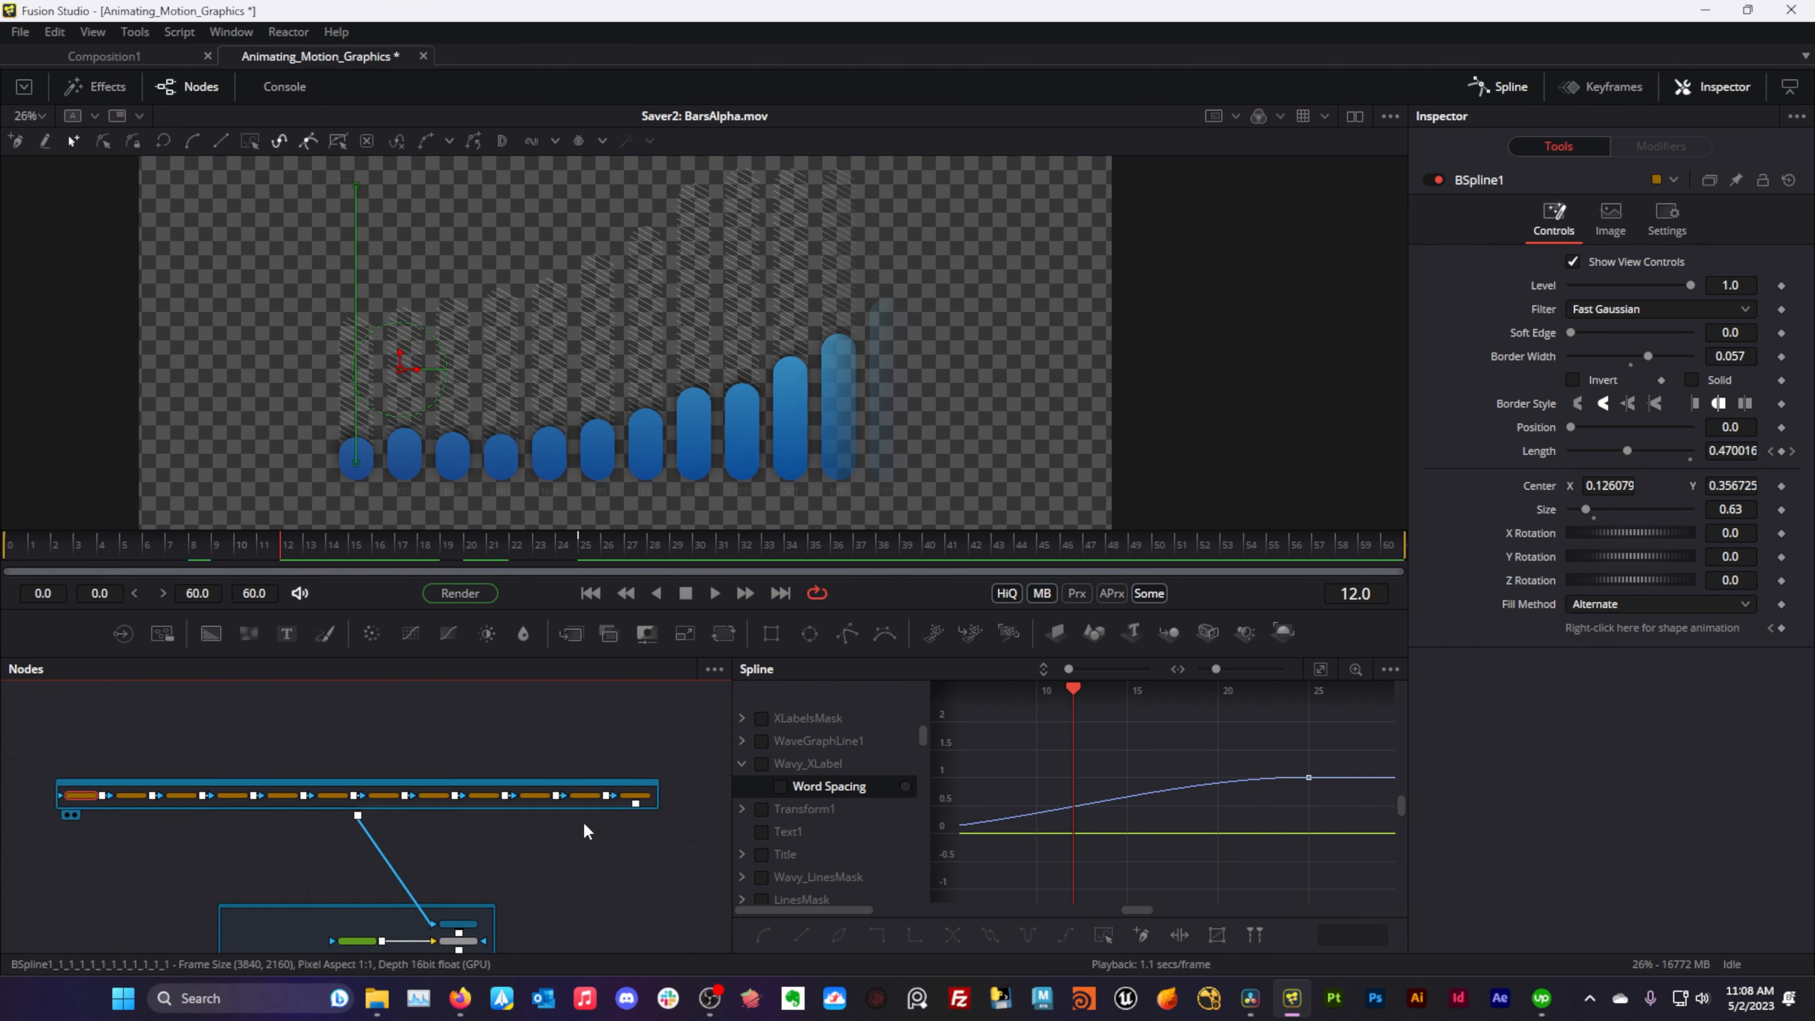
left_click_drag(624, 803, 672, 438)
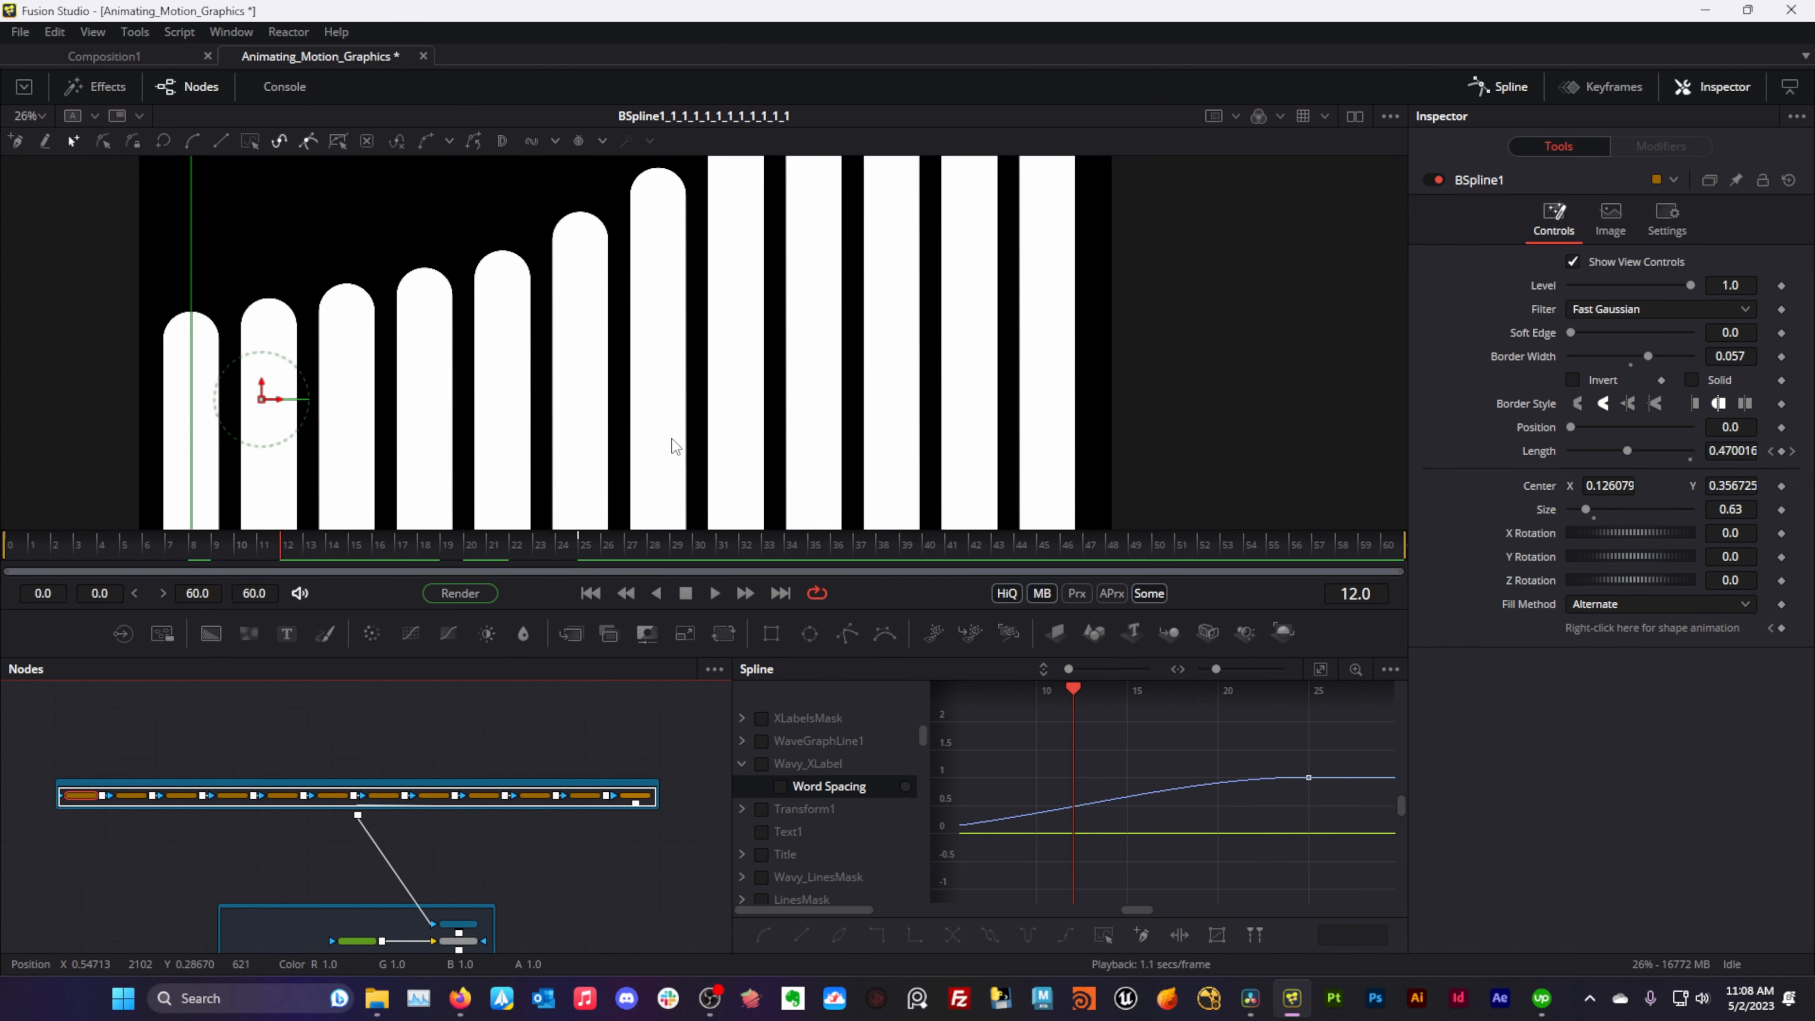
scroll(673, 438, "down", 2)
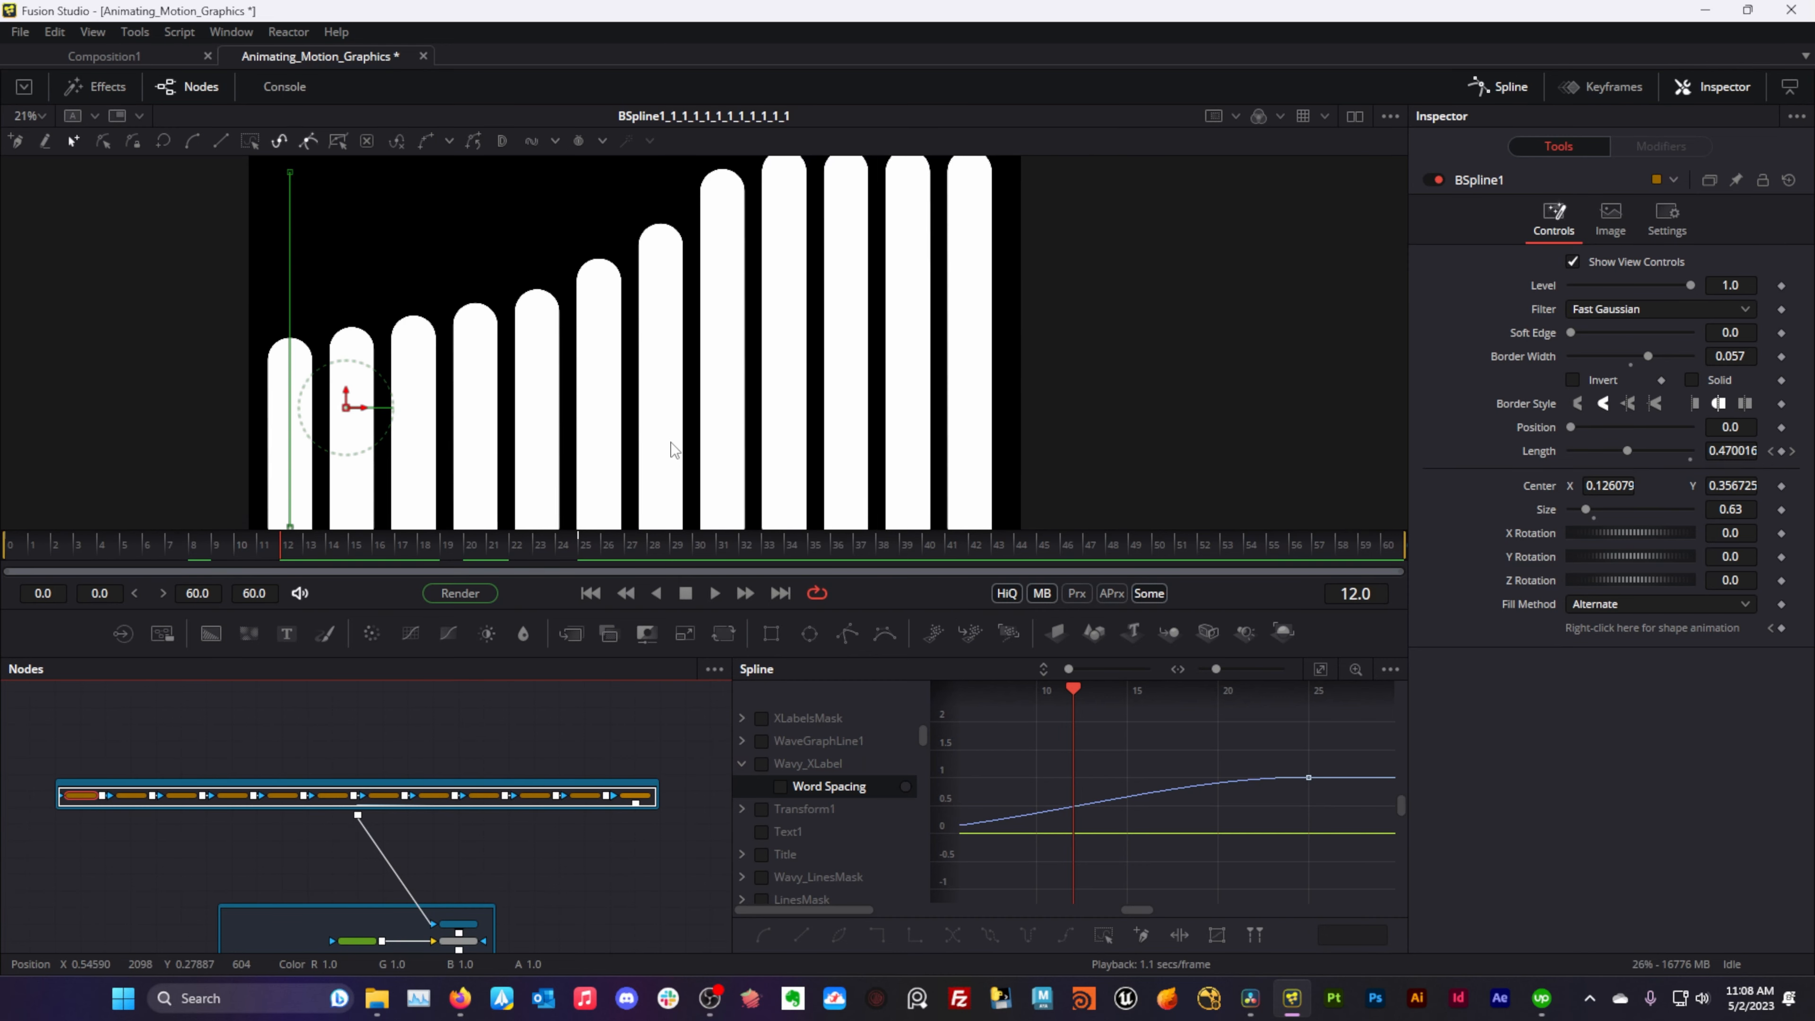
scroll(671, 442, "down", 1)
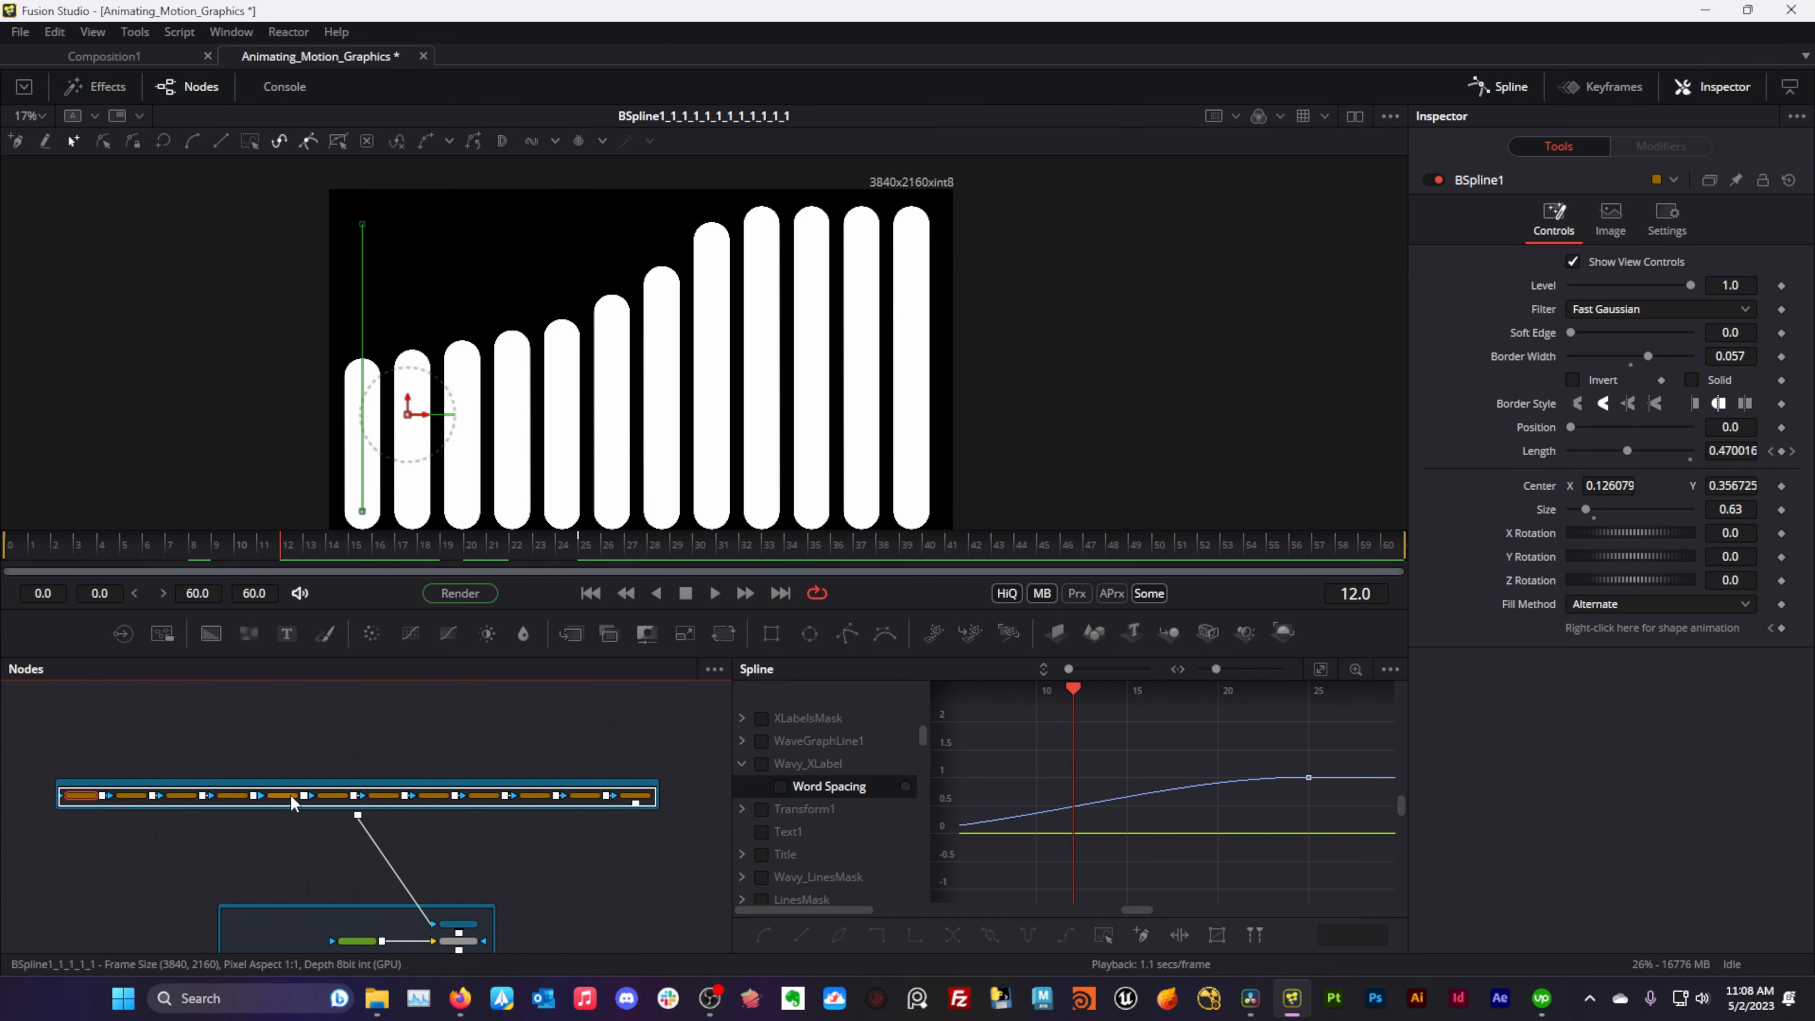
- Show the Hatching####.tiff loader that the mask chain feeds in the viewer
scroll(460, 937, "up", 6)
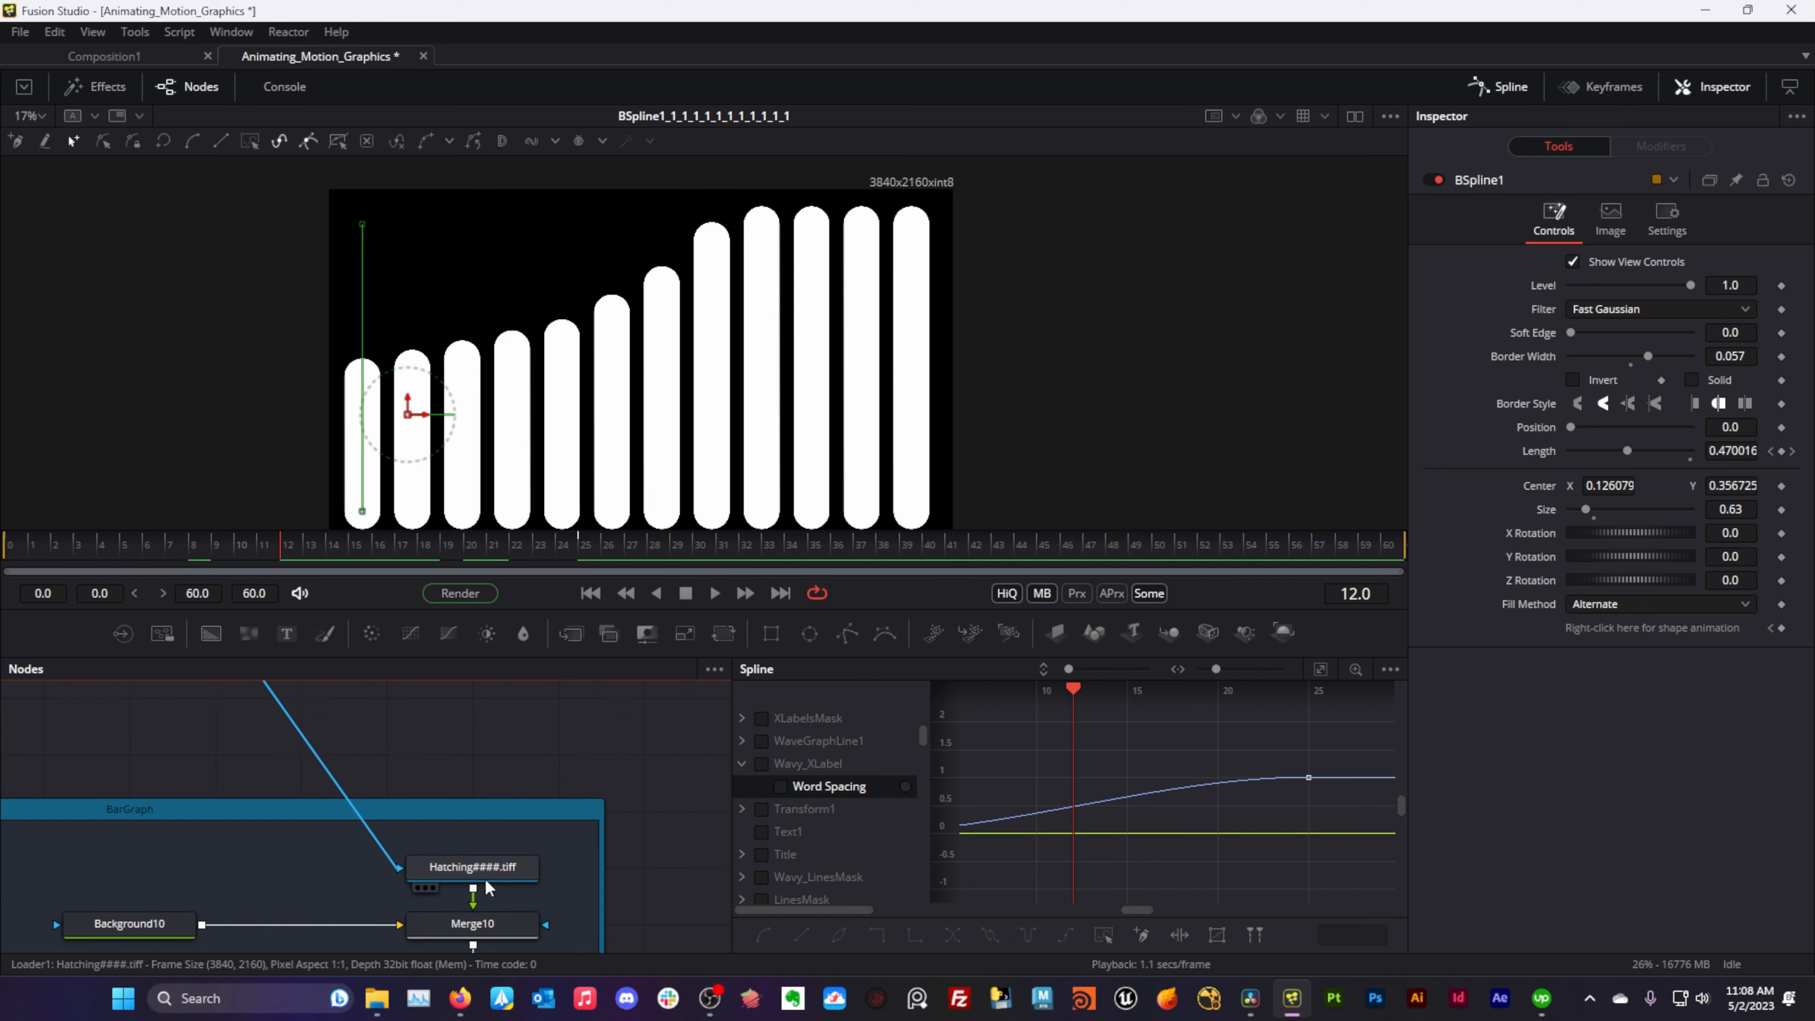
left_click(484, 878)
left_click_drag(493, 854, 624, 378)
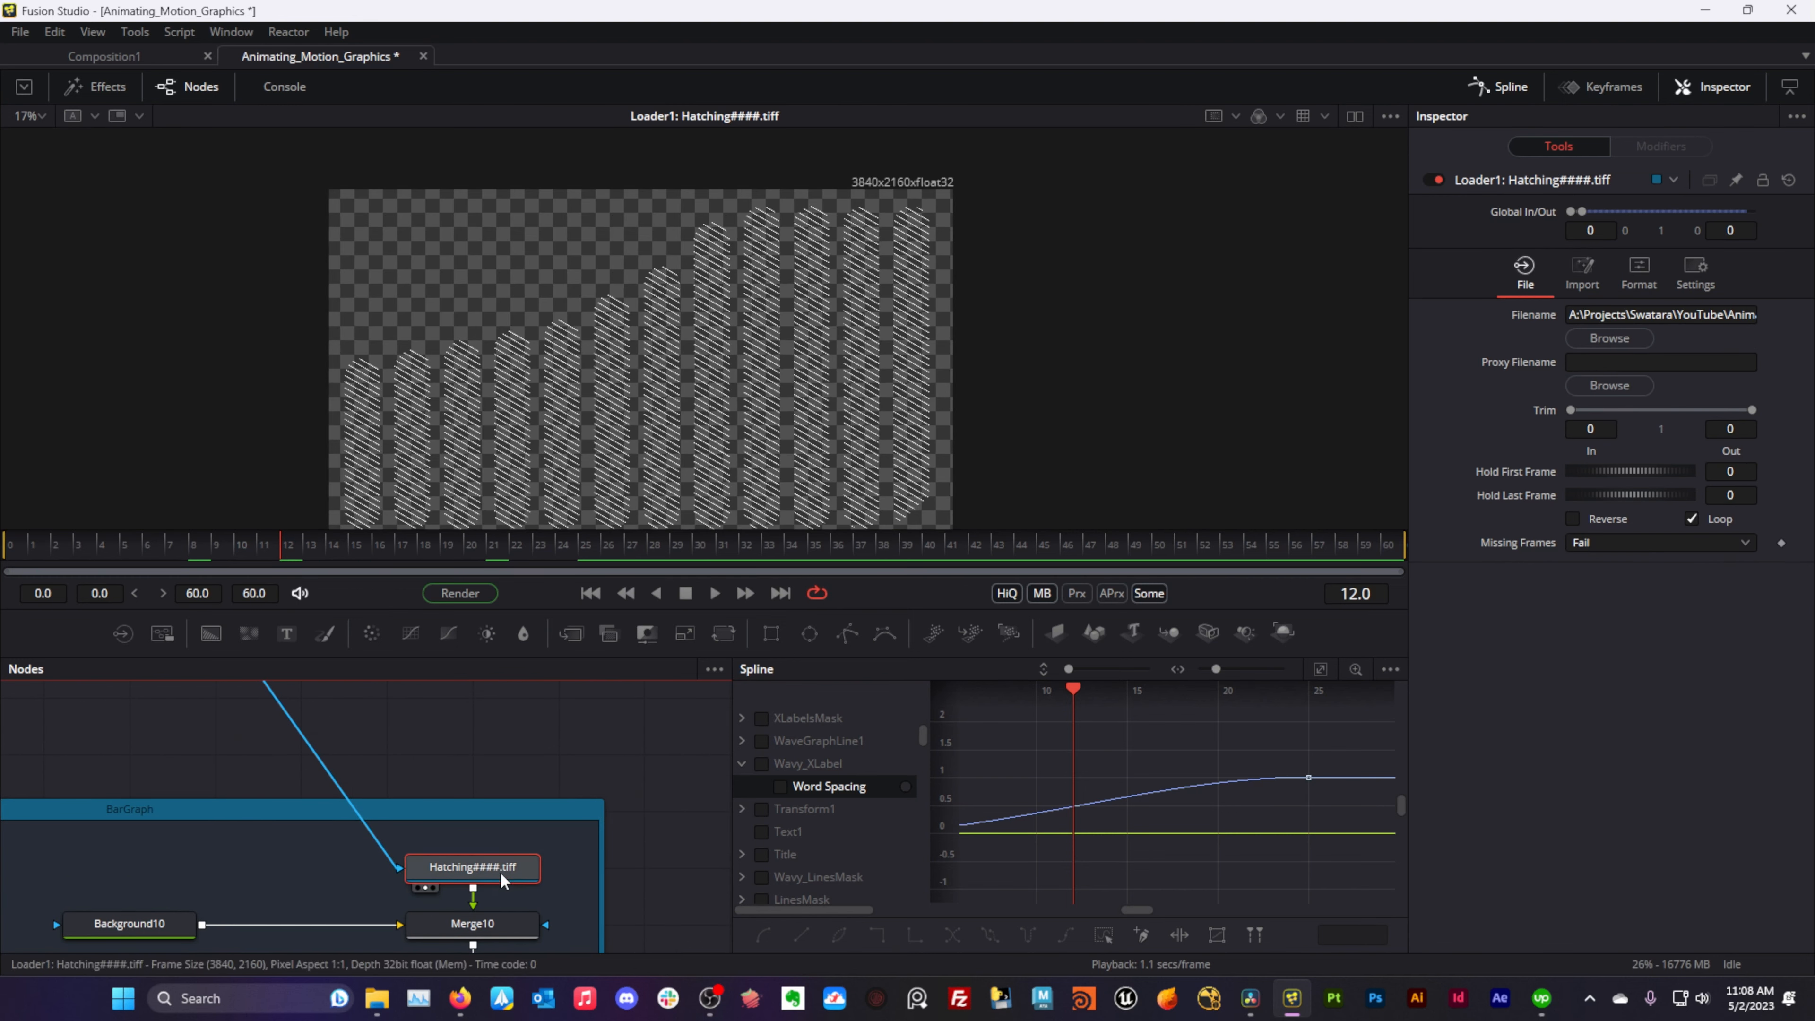
- View the BSpline1 mask on its own and scrub to frames 17, 0 and 25 to check its Length keyframes
left_click_drag(420, 748, 608, 908)
mouse_move(315, 762)
left_mouse_down()
mouse_move(478, 916)
mouse_move(584, 970)
left_mouse_up()
left_click_drag(107, 785, 405, 823)
left_click_drag(197, 858, 500, 415)
left_click_drag(279, 546, 394, 551)
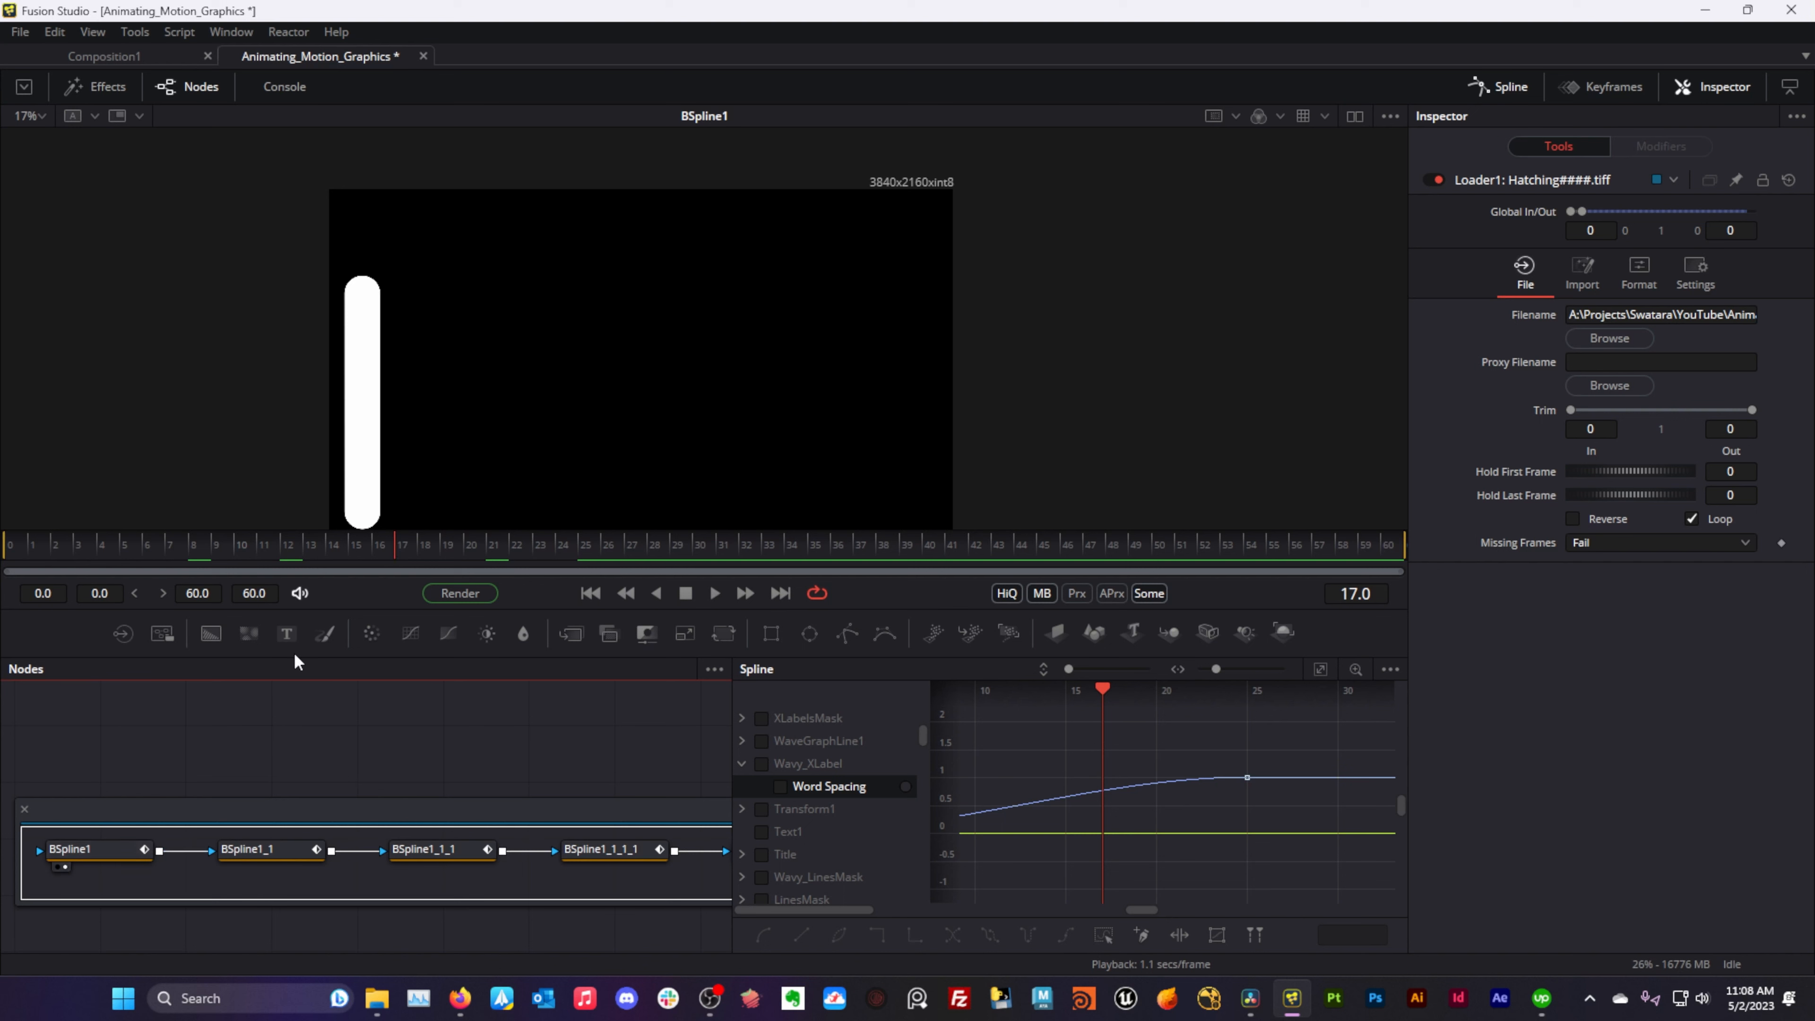
left_click_drag(430, 552, 7, 549)
left_click(79, 851)
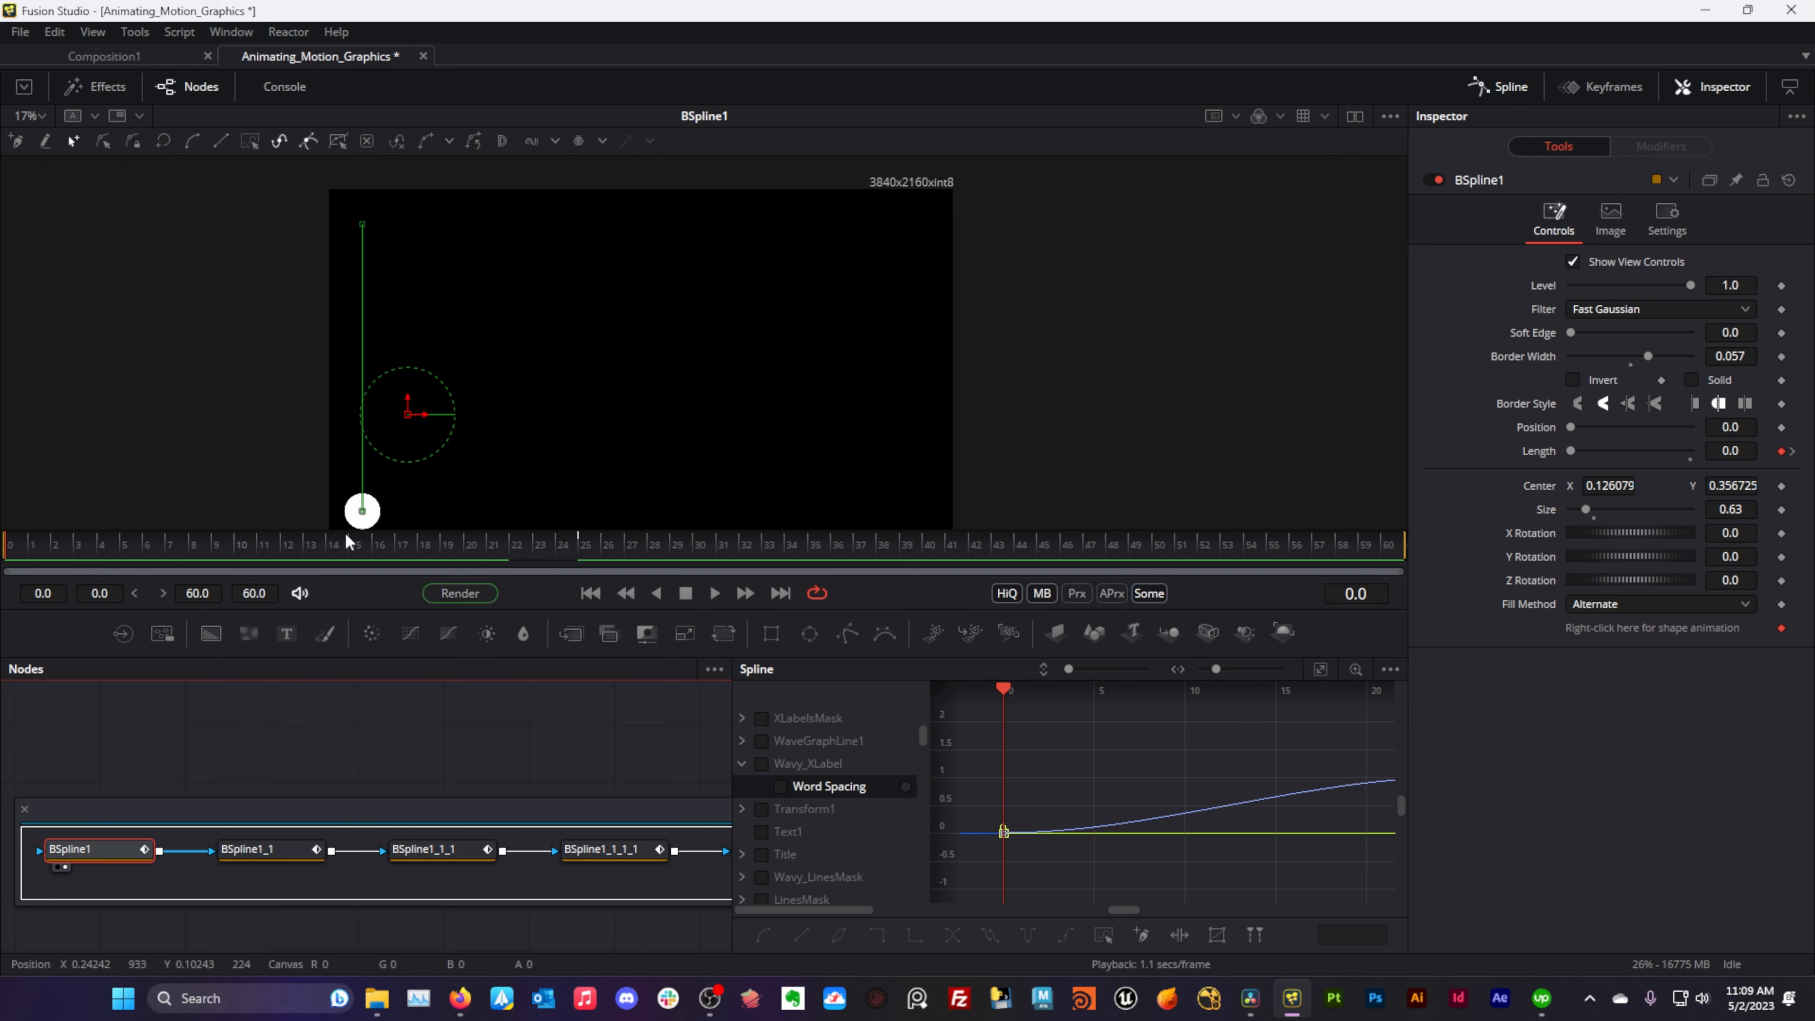
left_click_drag(348, 544, 581, 547)
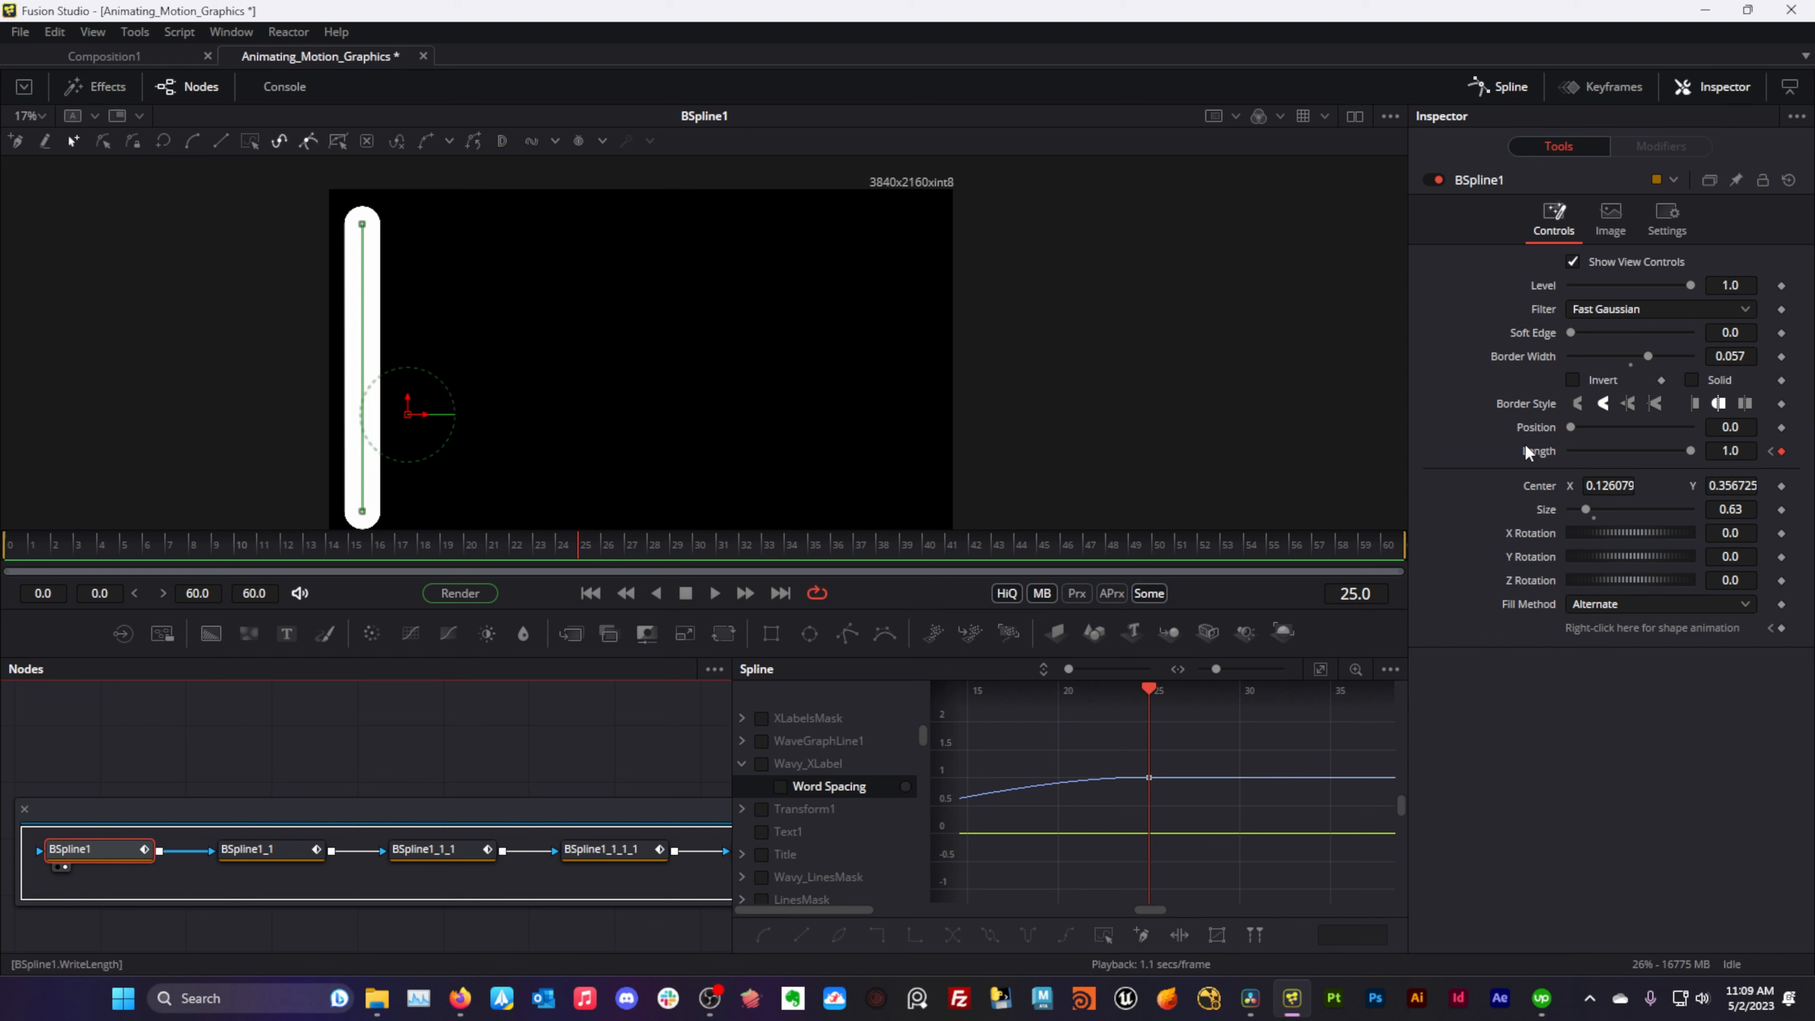
- Step through the HatchedBGMask chain in the viewer from BSpline1_1 up to the last B-spline mask
left_click_drag(299, 845, 445, 356)
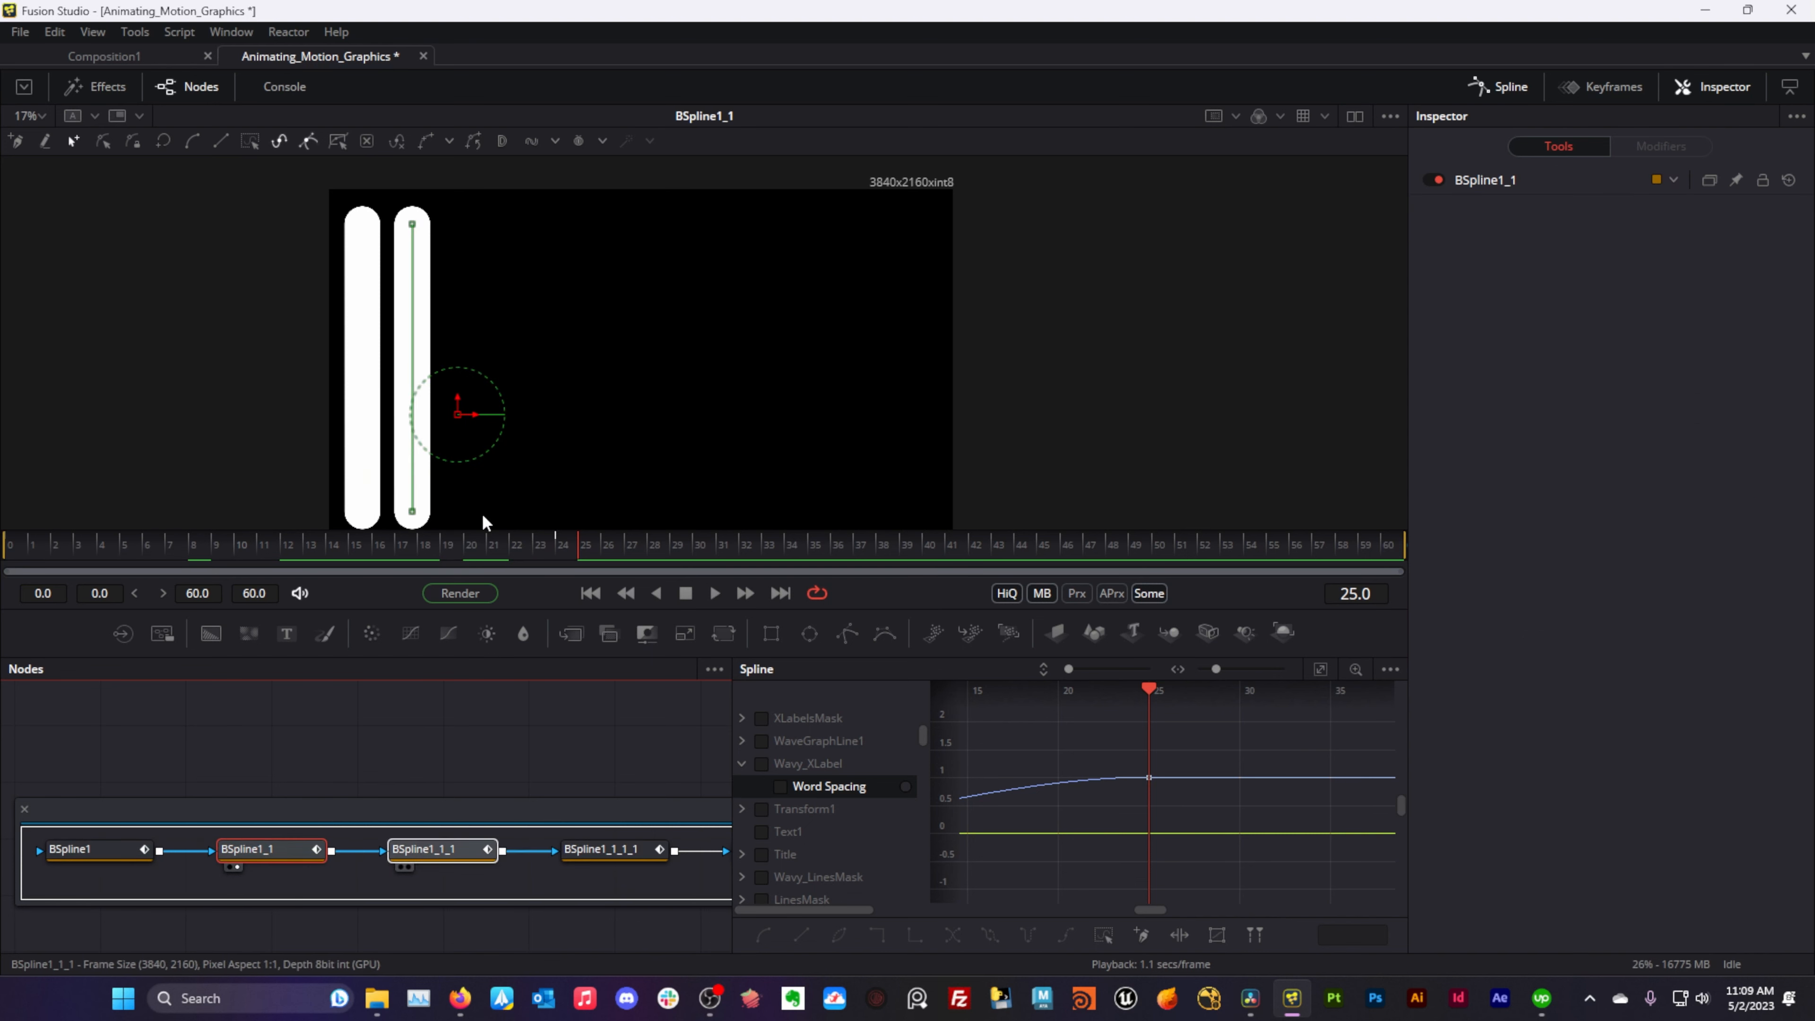
left_click(409, 866)
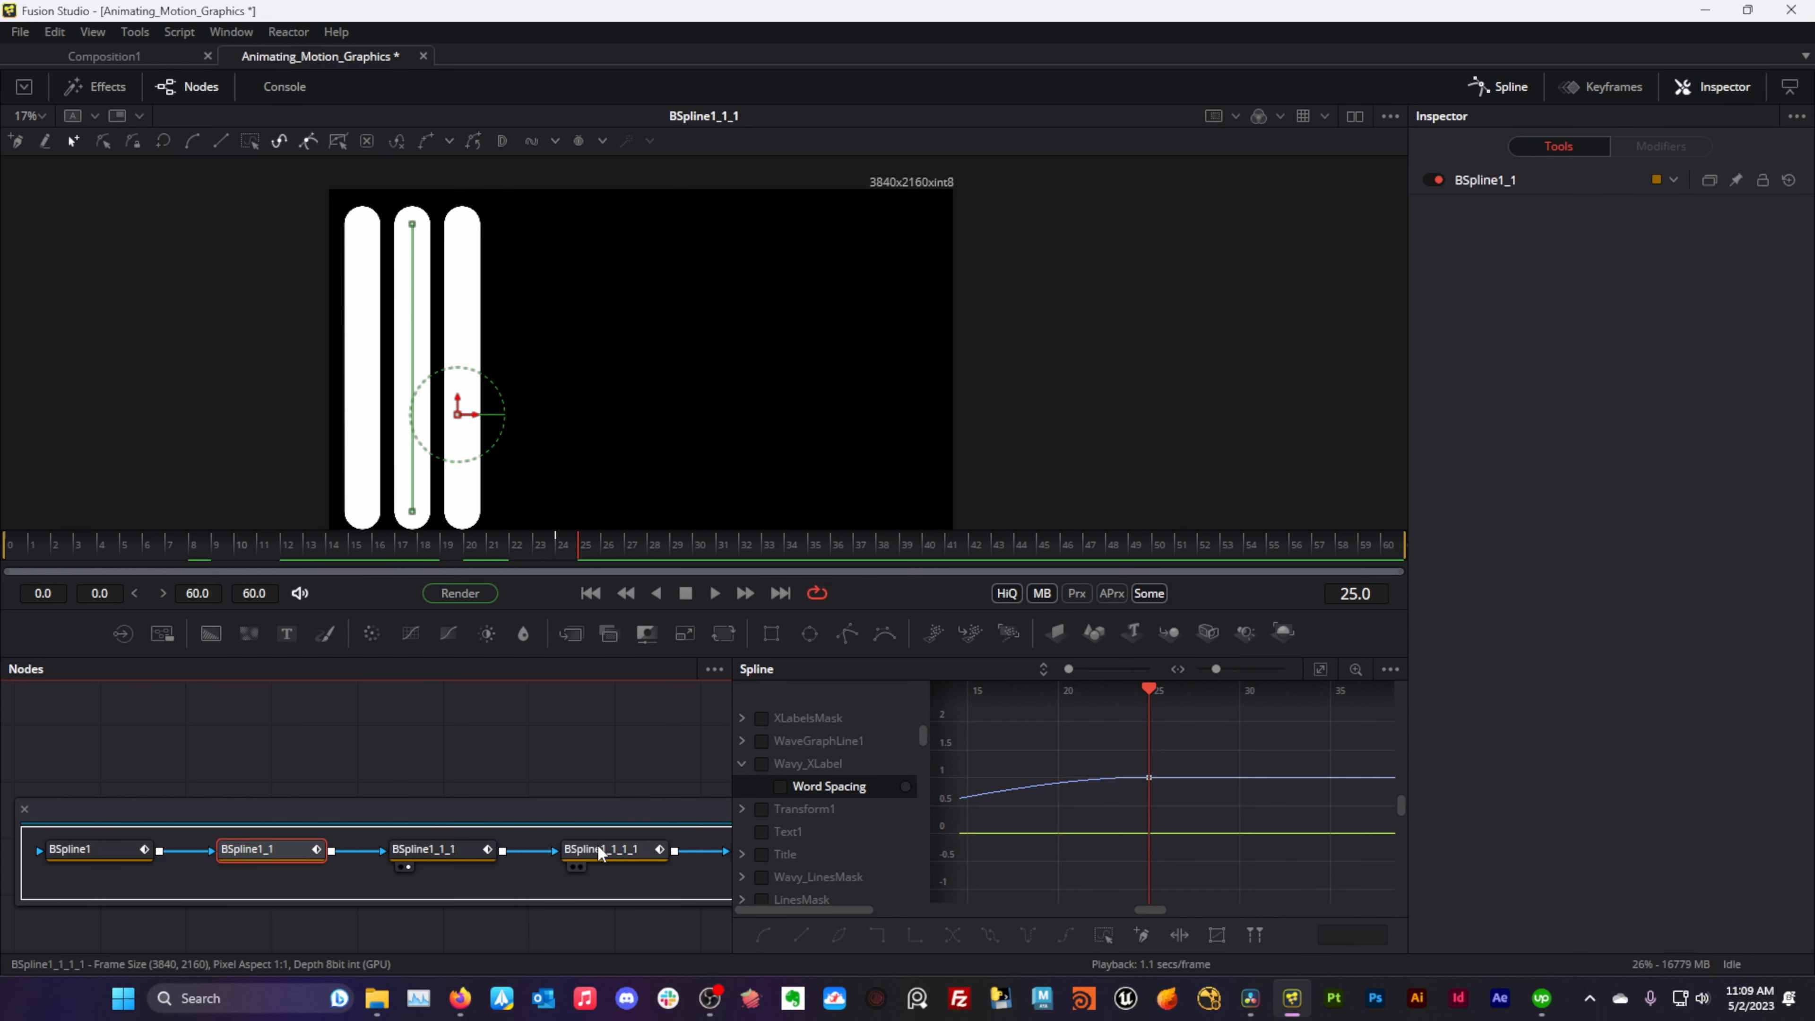
key("1")
left_click_drag(655, 716, 405, 717)
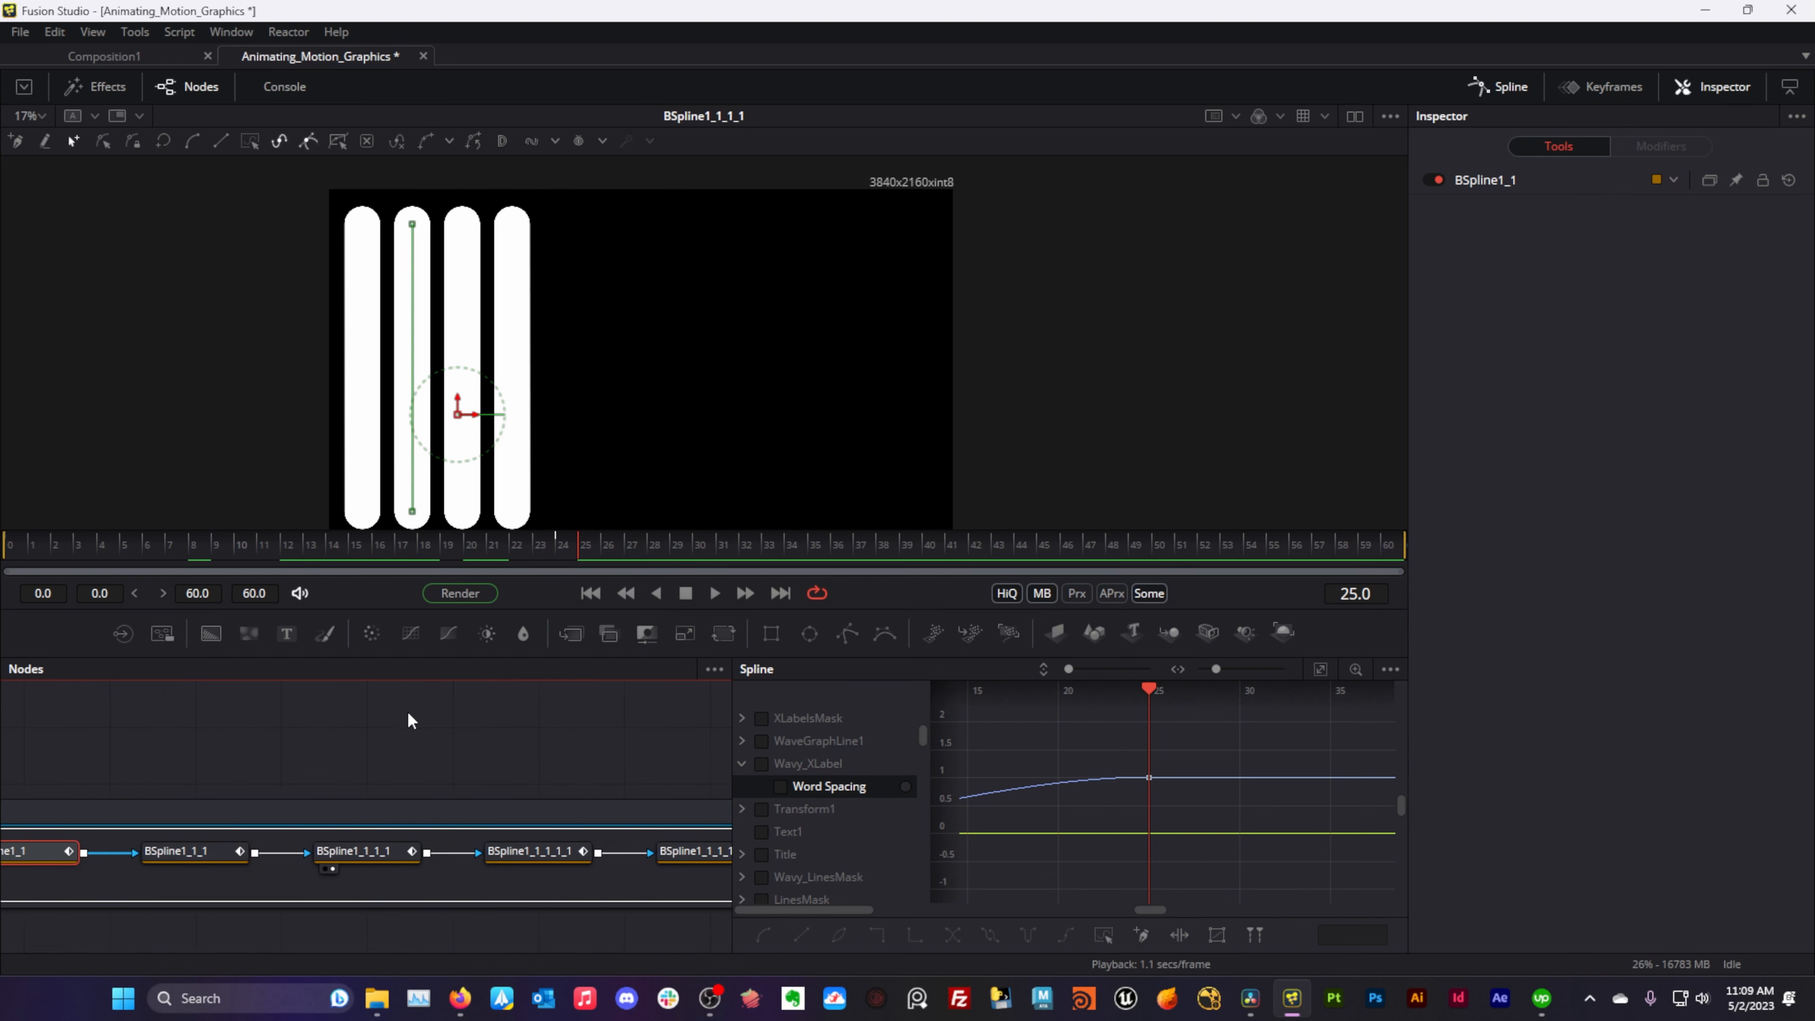
left_click_drag(555, 851, 622, 361)
left_click_drag(658, 807, 251, 790)
left_click_drag(458, 835, 454, 306)
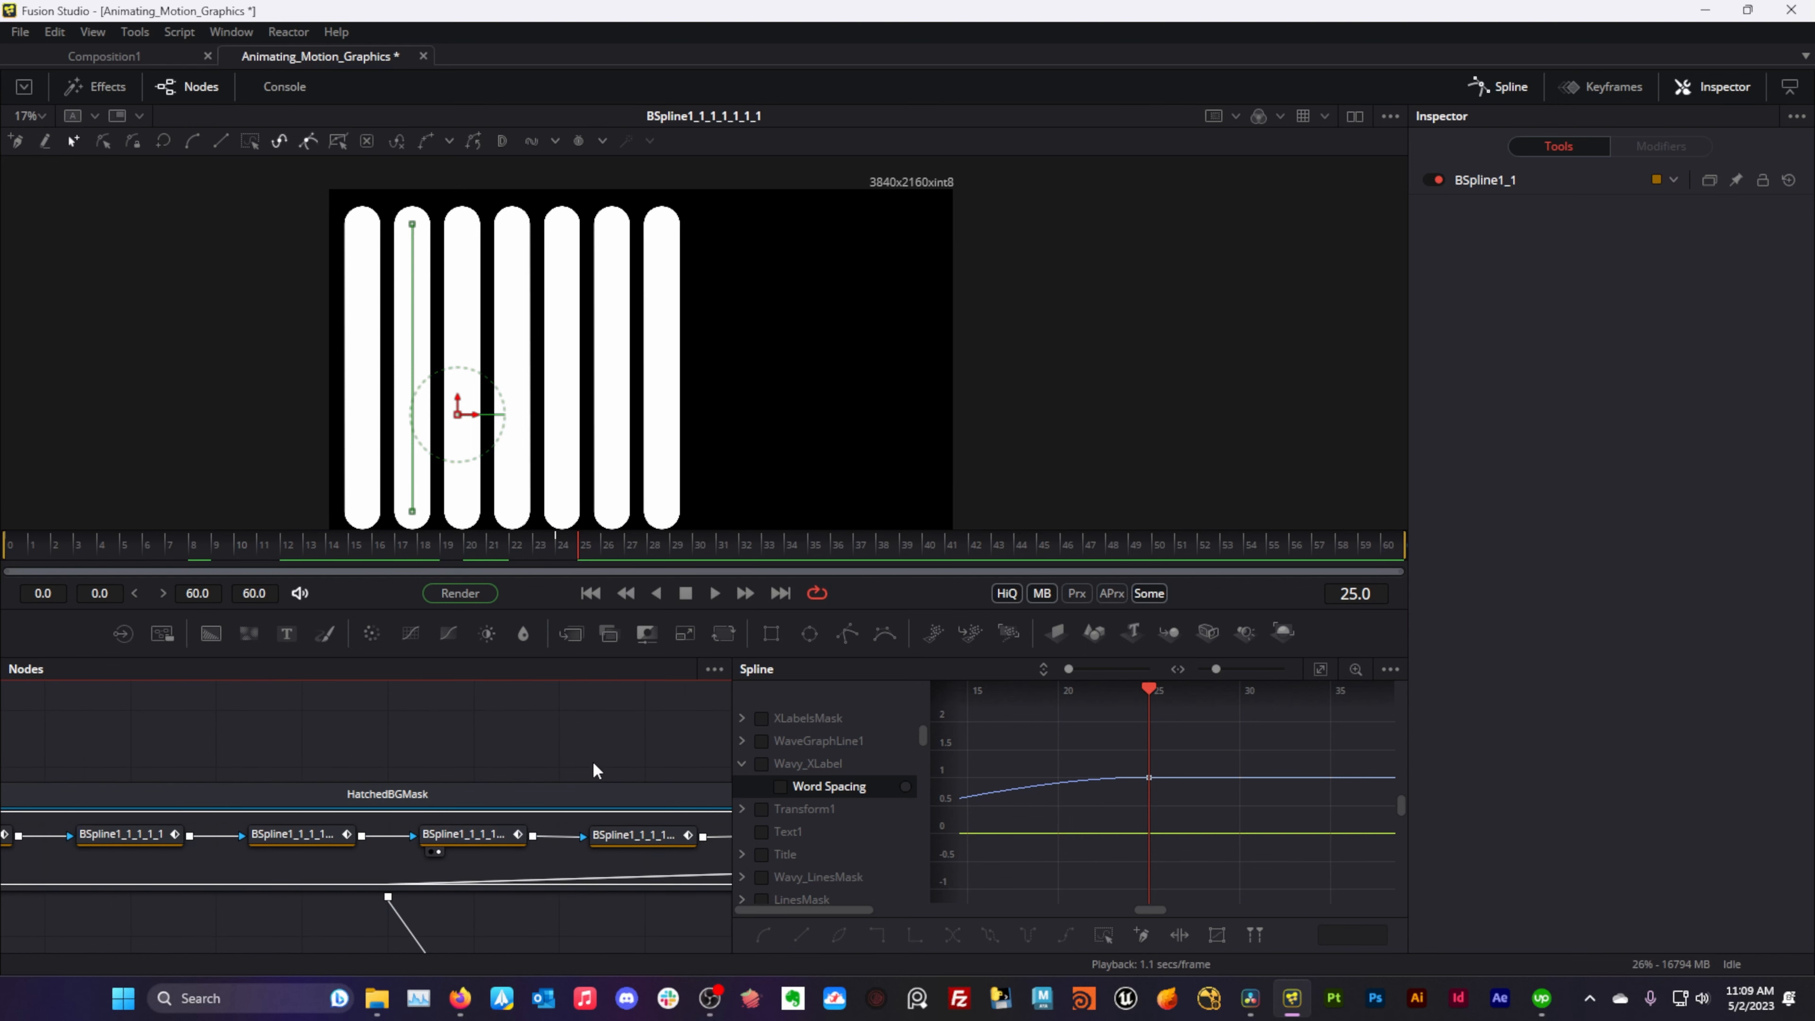
mouse_move(629, 786)
left_mouse_down()
mouse_move(241, 785)
mouse_move(478, 791)
mouse_move(271, 789)
left_mouse_up()
left_click_drag(608, 832, 595, 261)
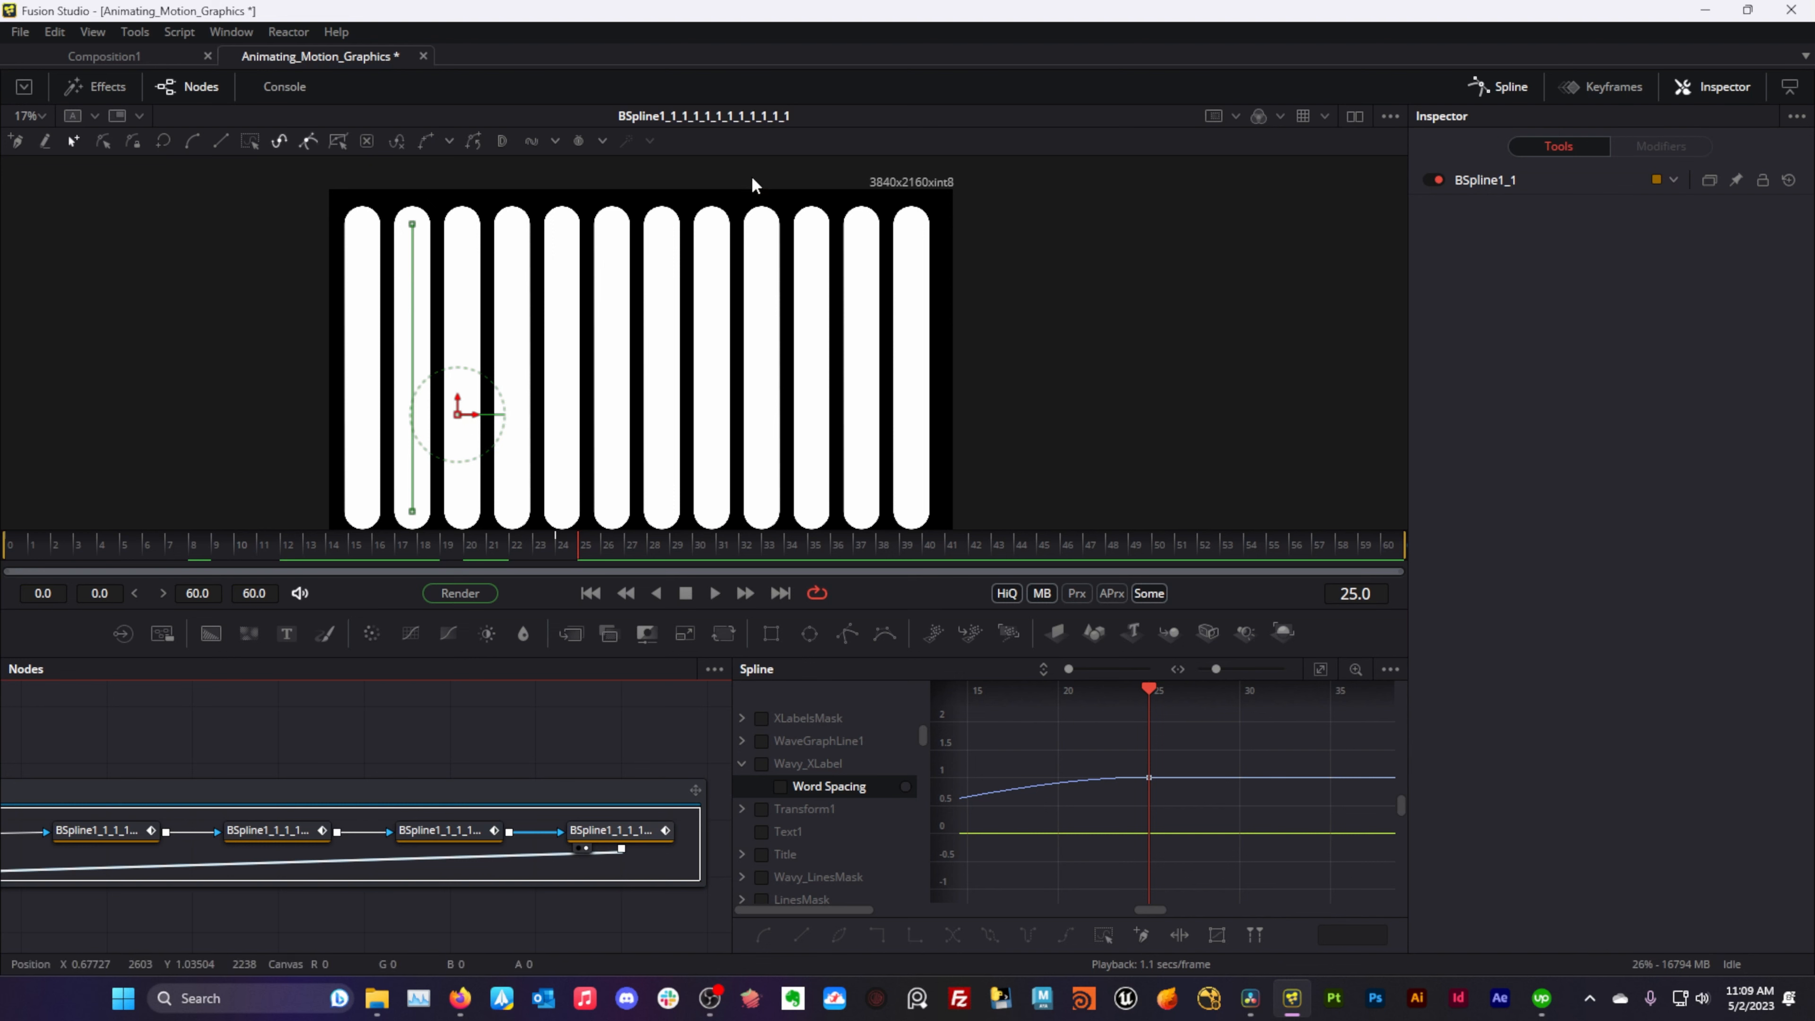
- Select the second-to-last B-spline mask in the chain to inspect its name
scroll(411, 735, "up", 6)
scroll(409, 734, "down", 5)
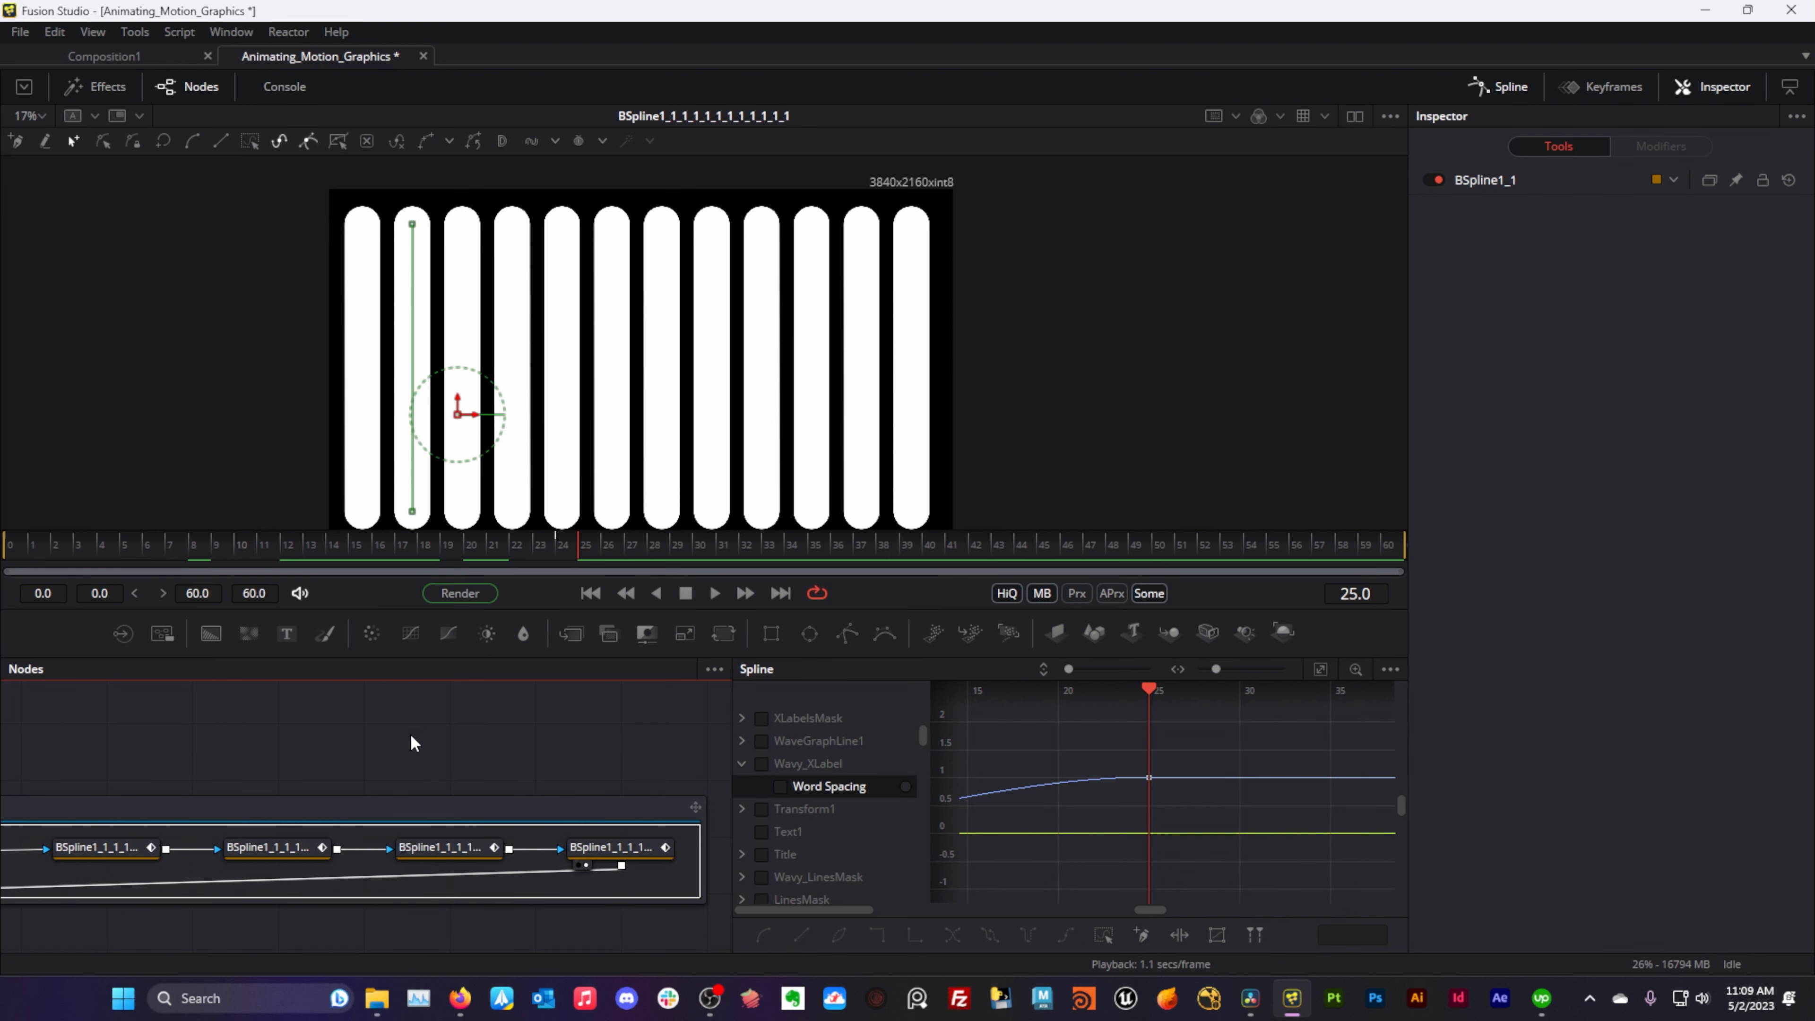
left_click(450, 851)
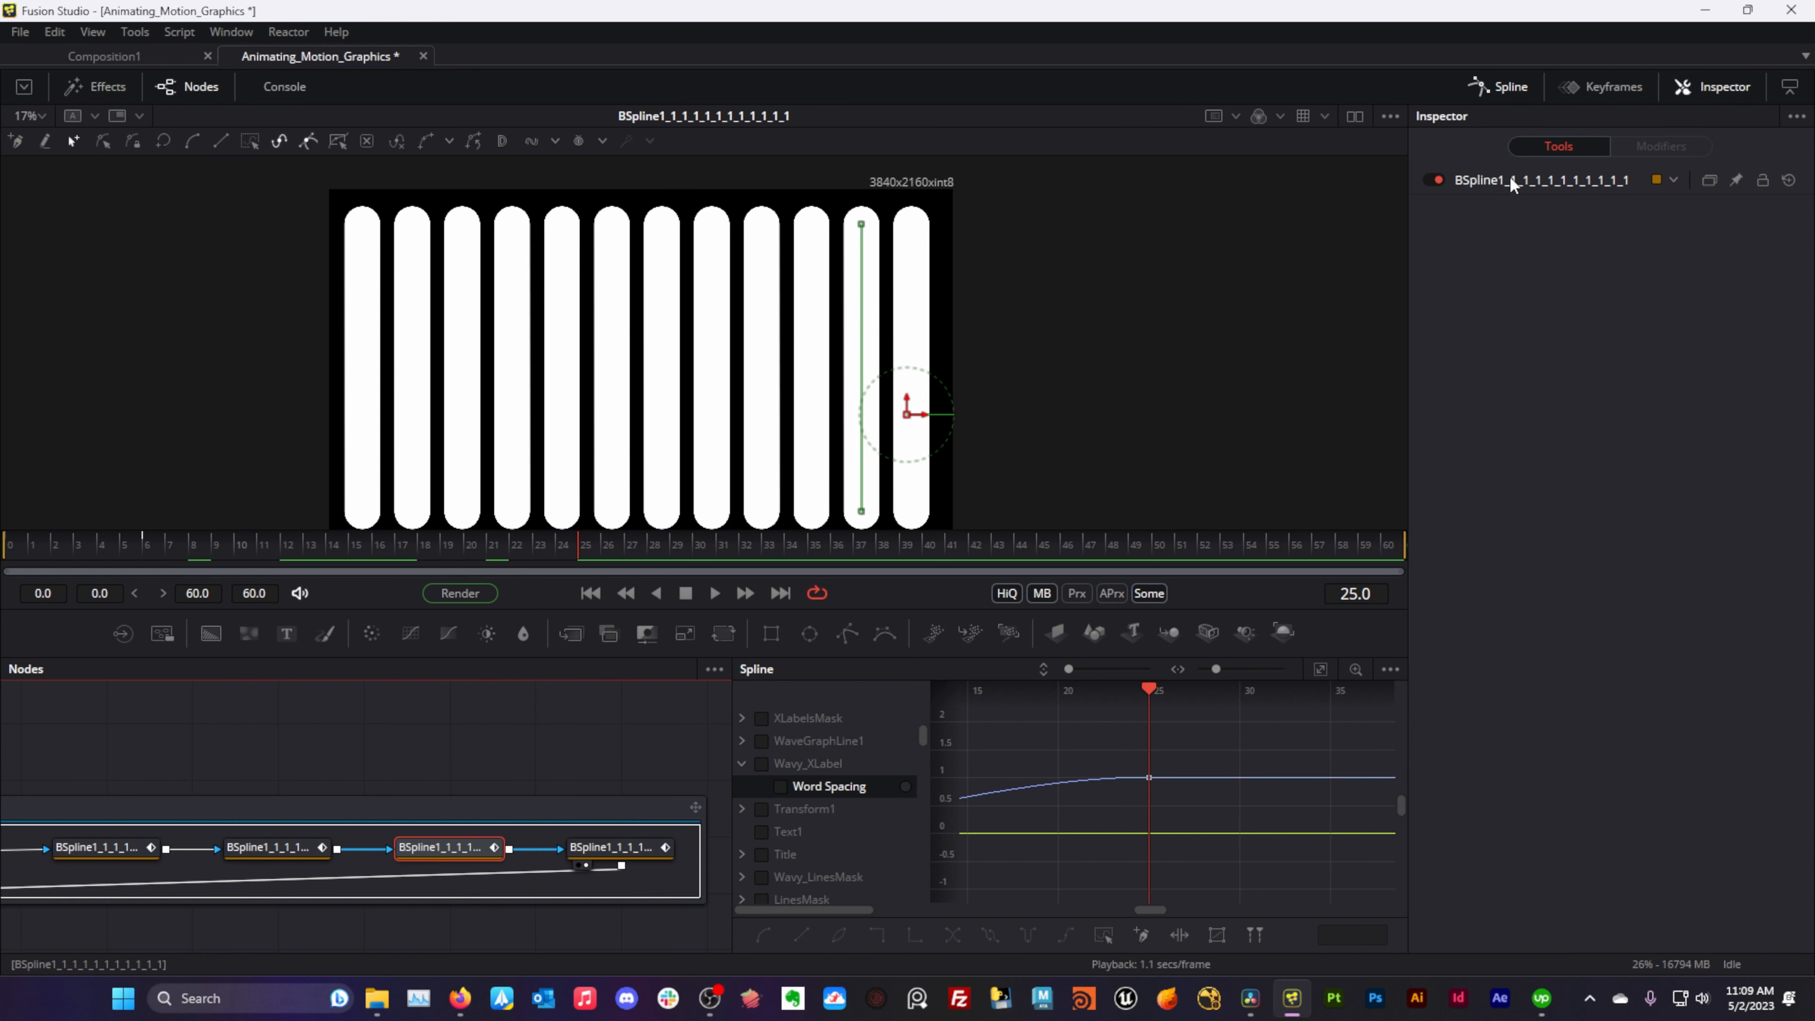
scroll(544, 808, "up", 3)
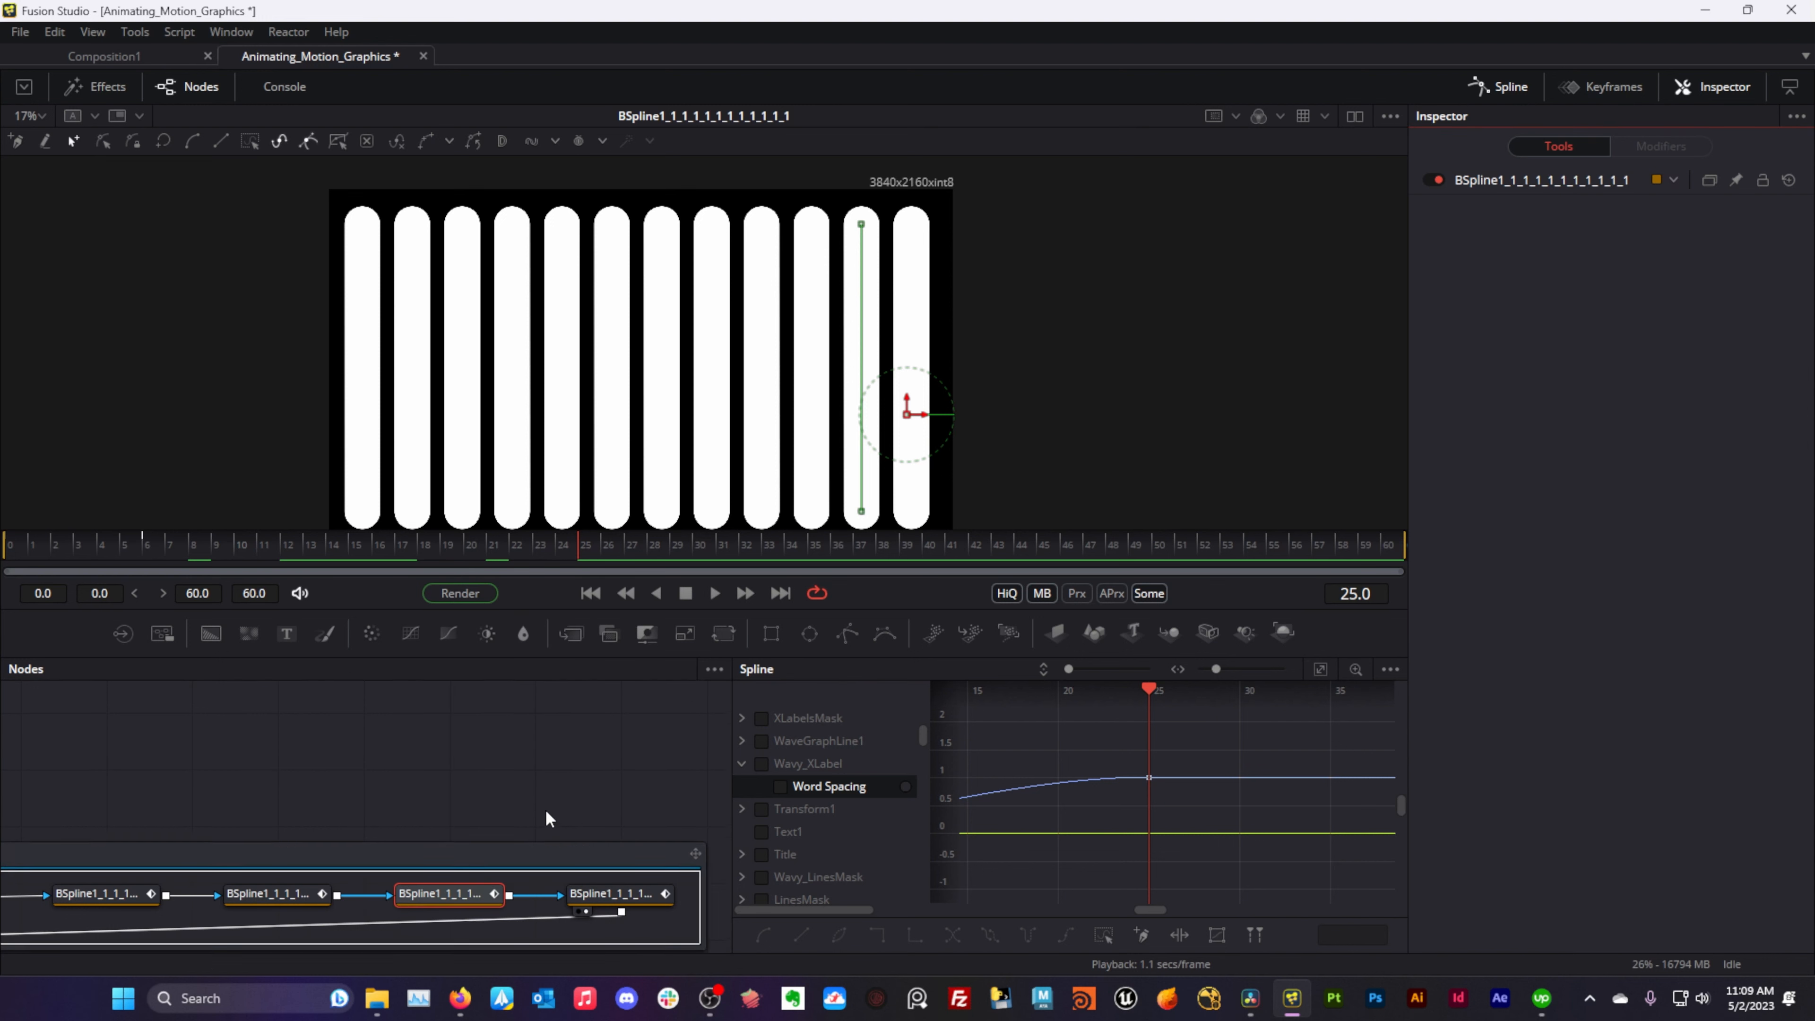
scroll(546, 810, "down", 7)
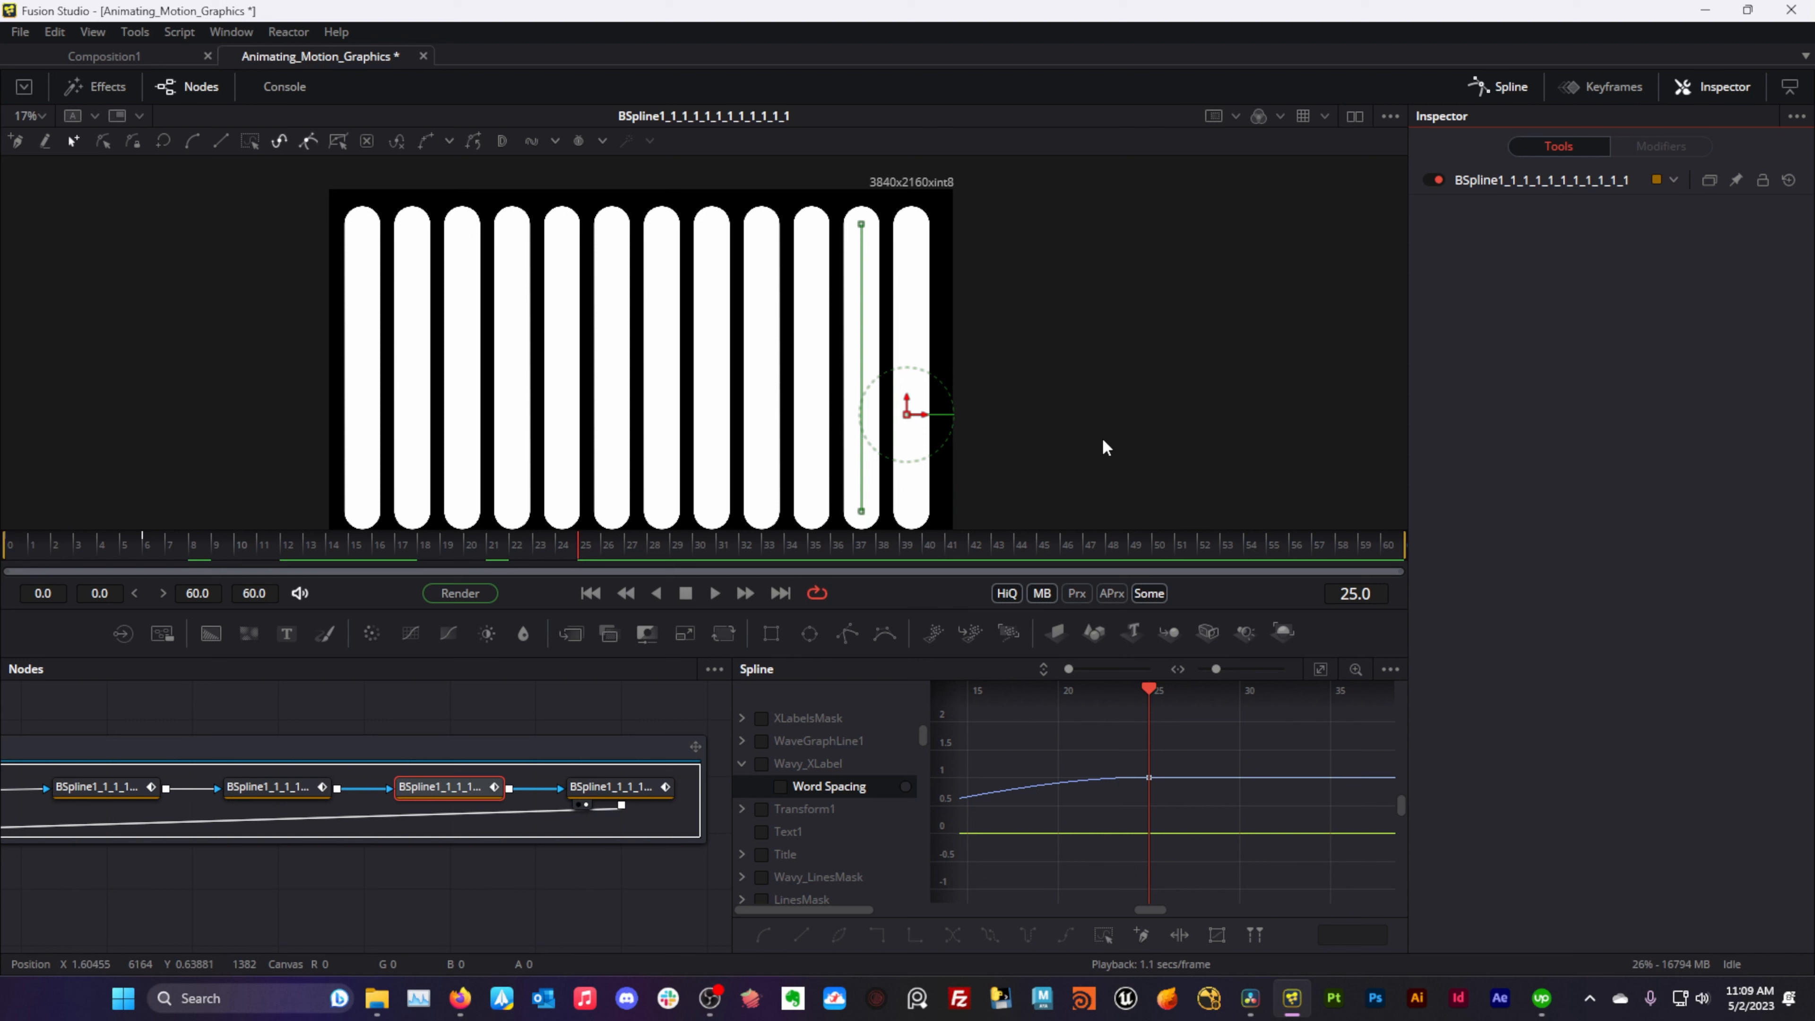
left_click(288, 33)
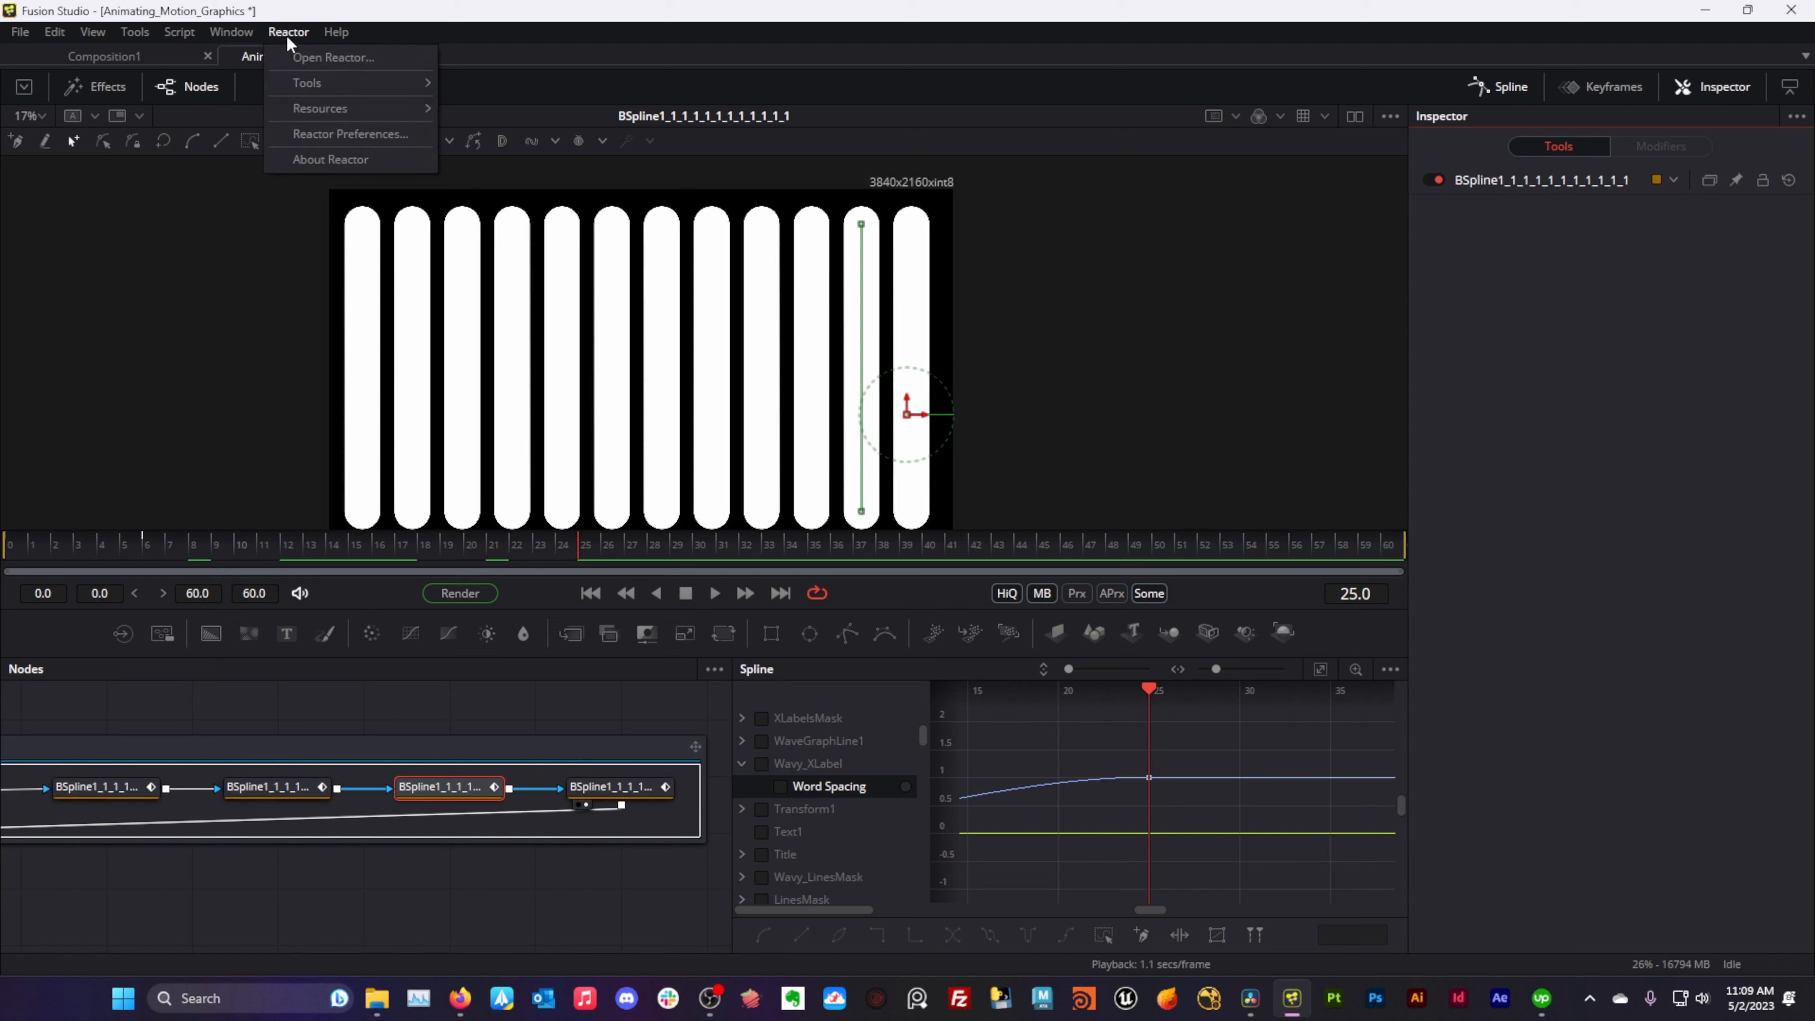
left_click(289, 33)
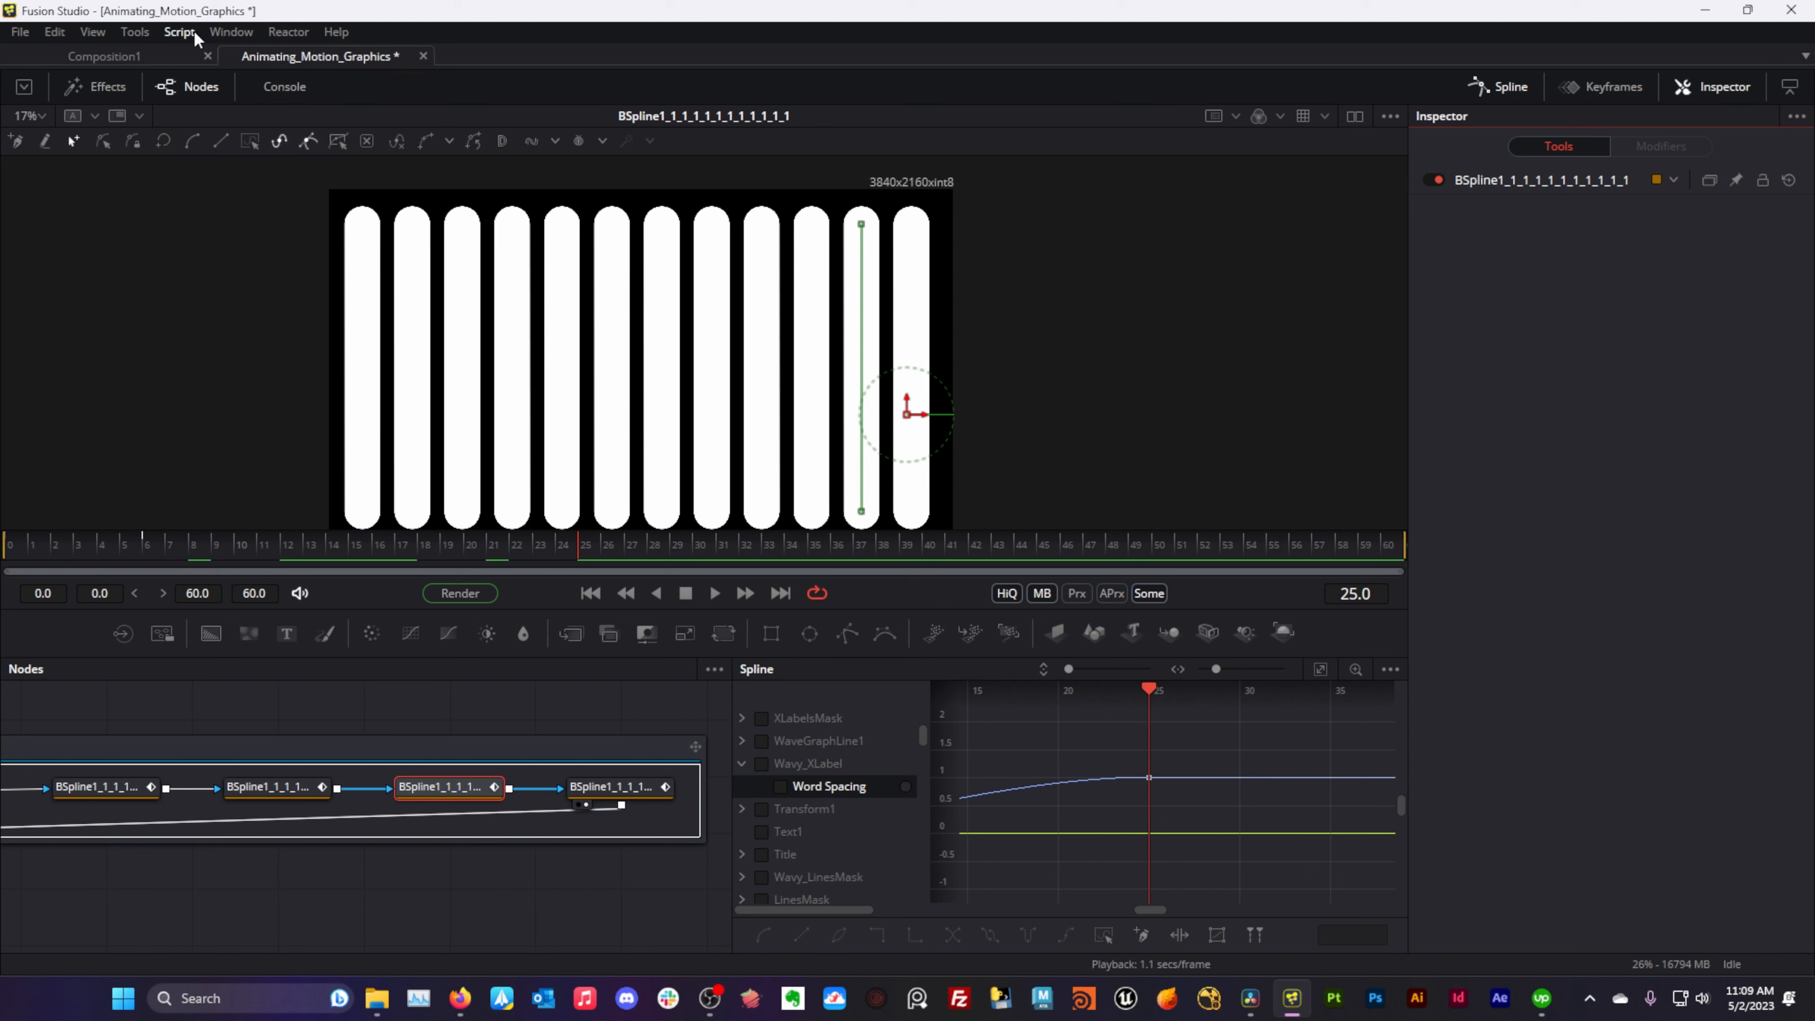
left_click(180, 33)
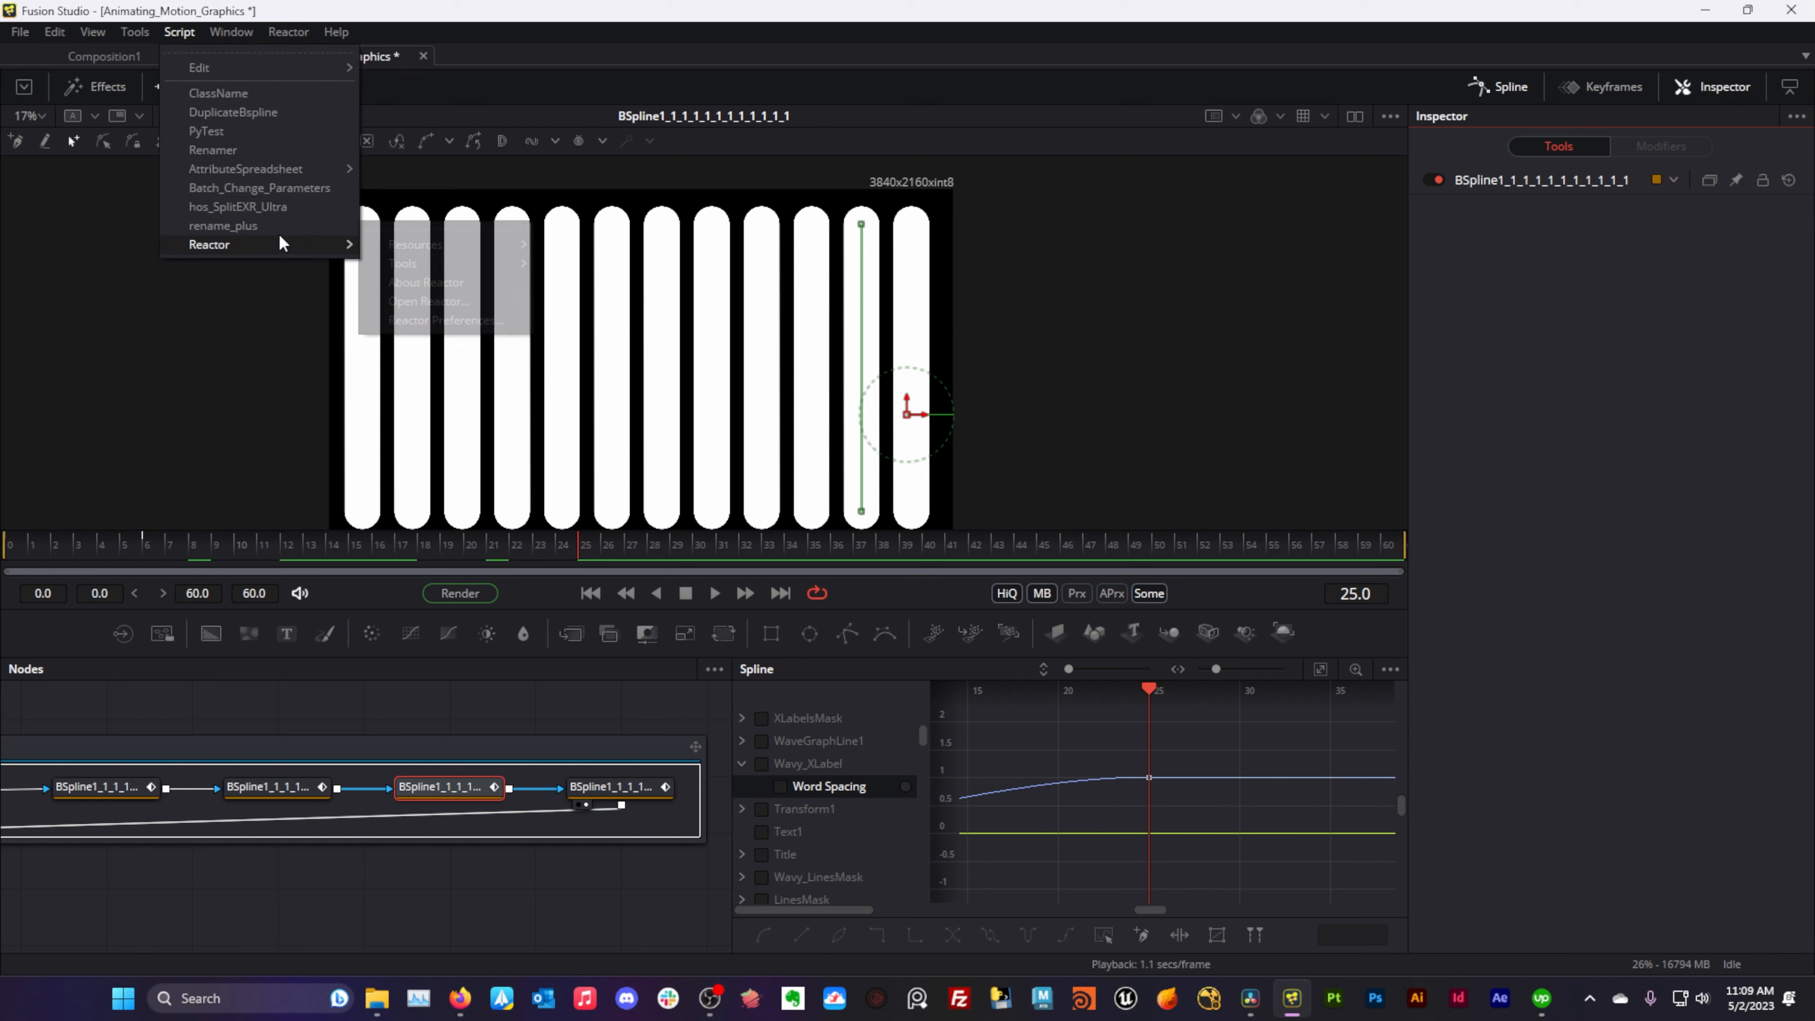
left_click(582, 773)
- Batch rename all the B-spline masks in the HatchedBGMask group with the rename_plus script, using the base name BSpline1 and Fix serializing
left_click(603, 788)
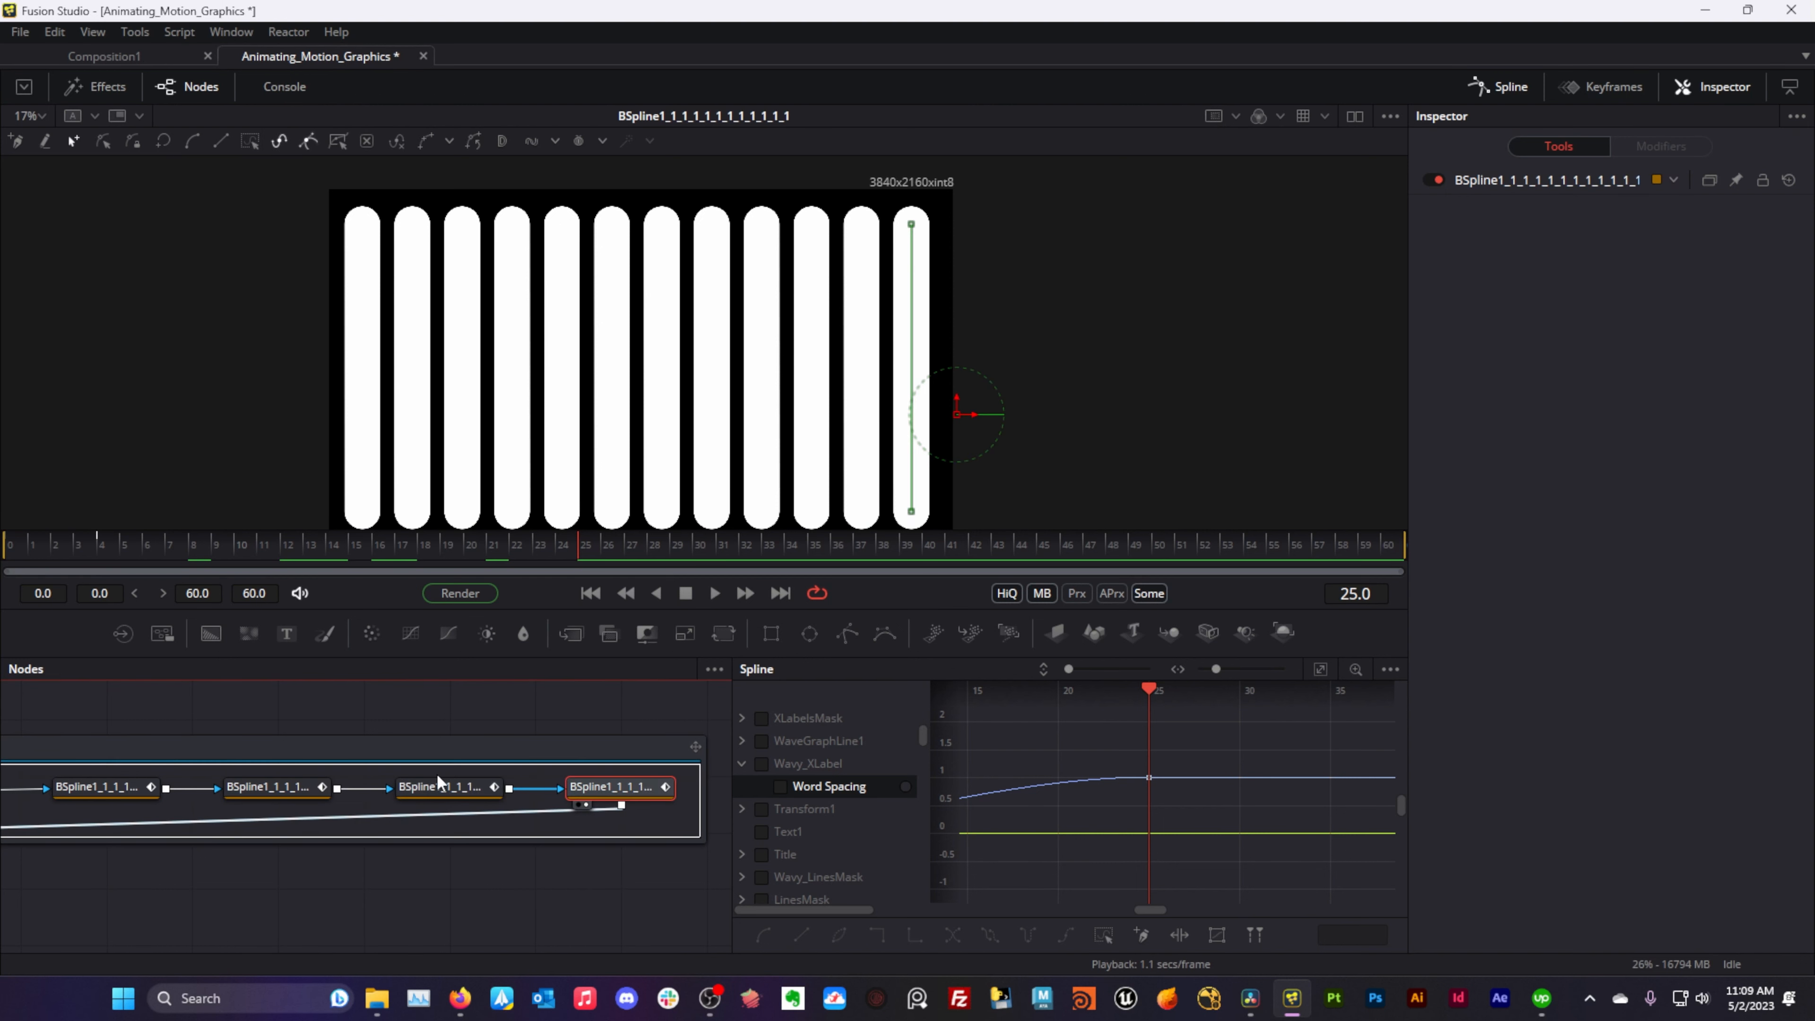
scroll(438, 772, "down", 3)
left_click_drag(535, 736, 474, 704)
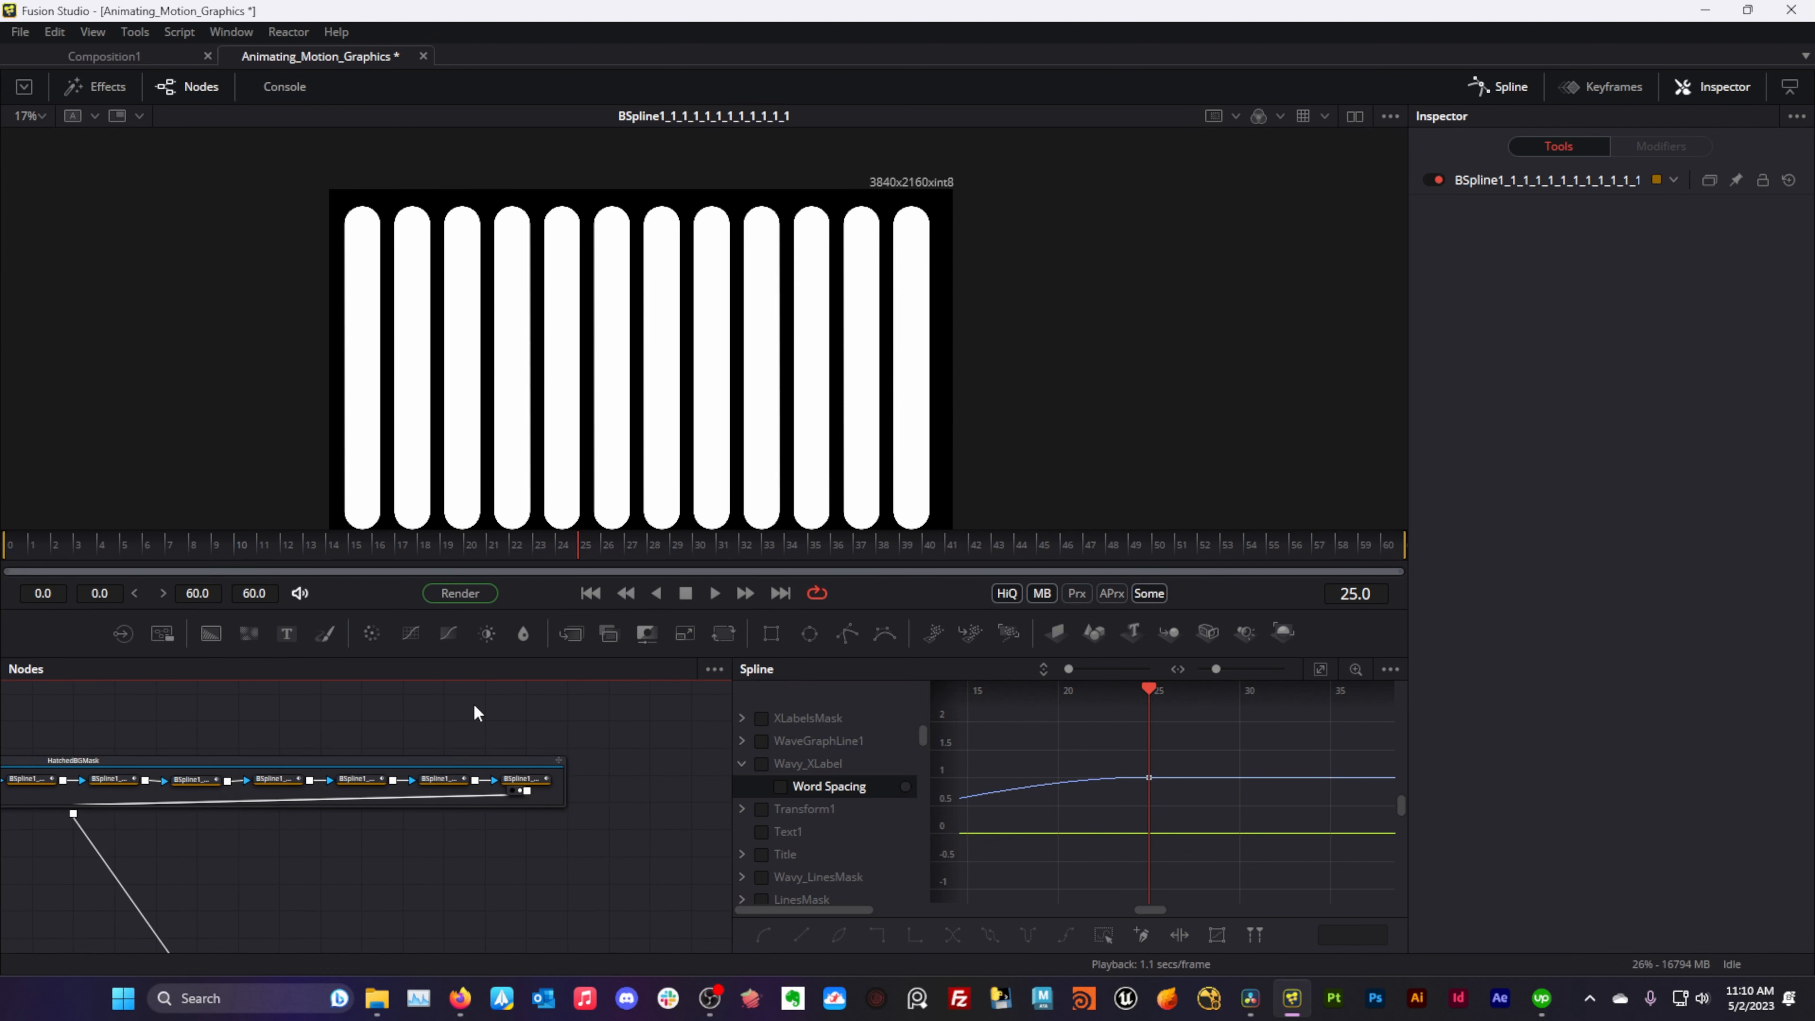
left_click(505, 775)
left_click_drag(358, 752, 574, 747)
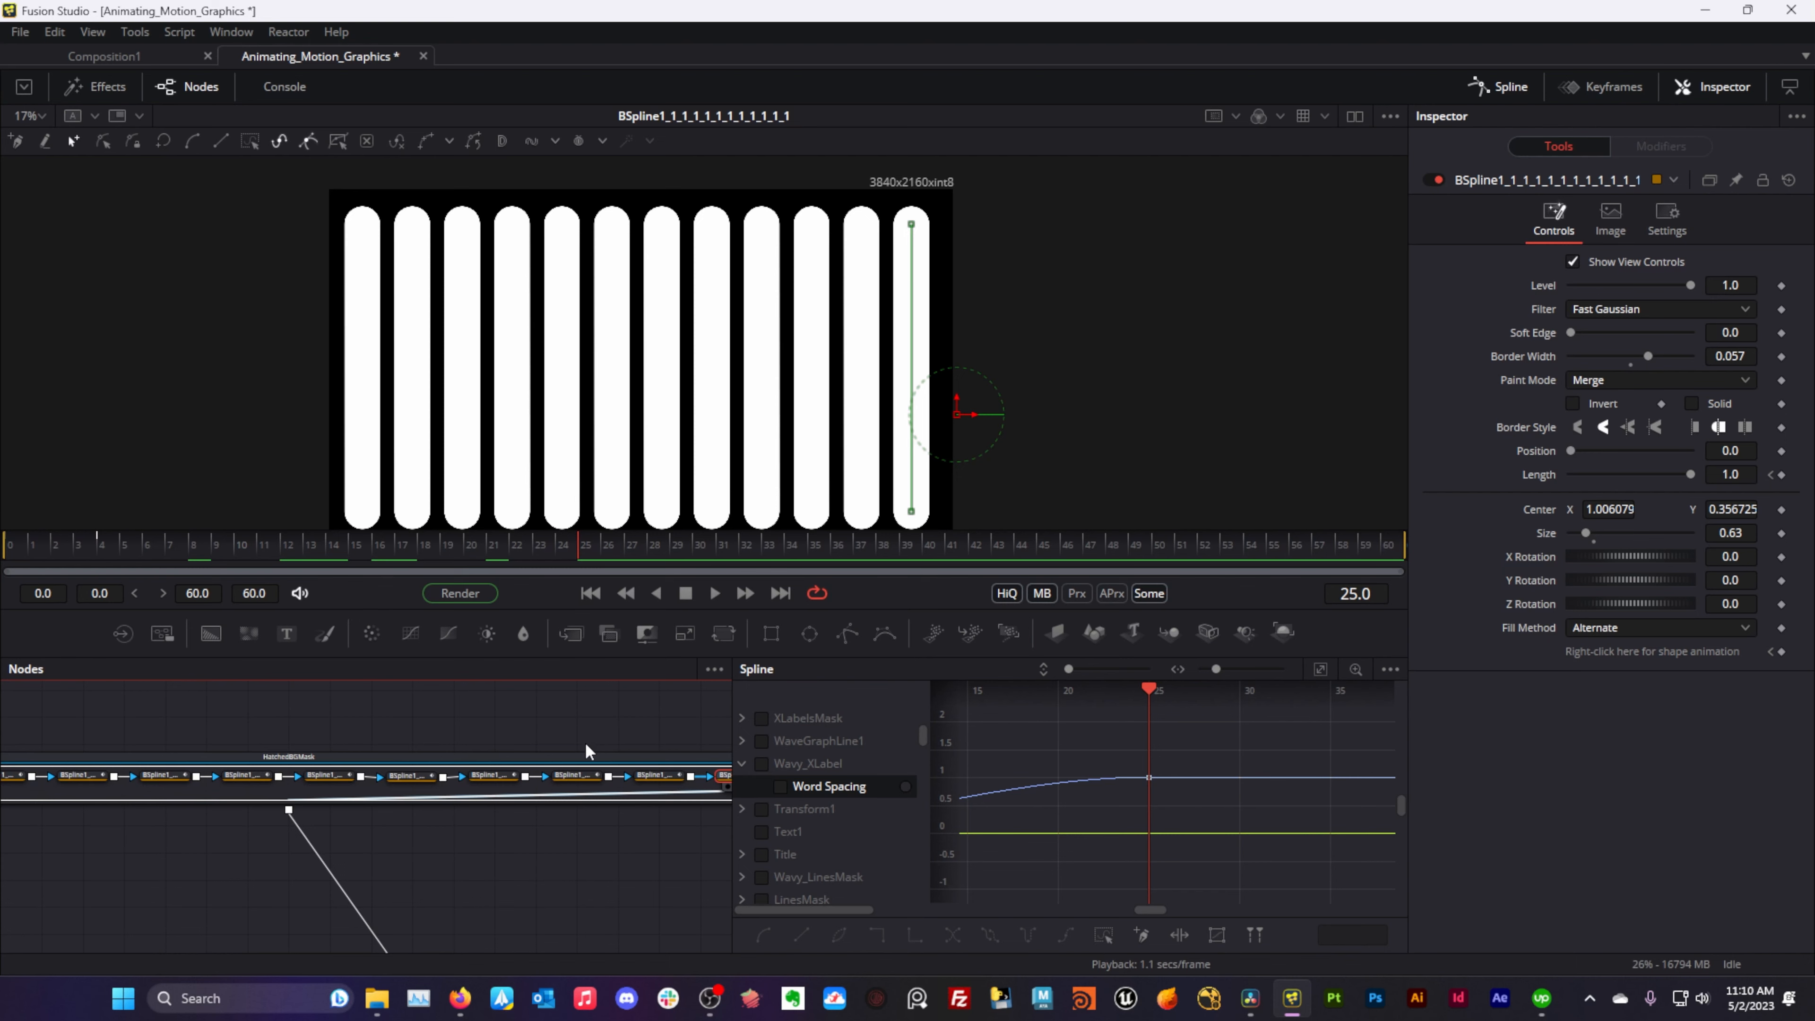
scroll(586, 743, "down", 1)
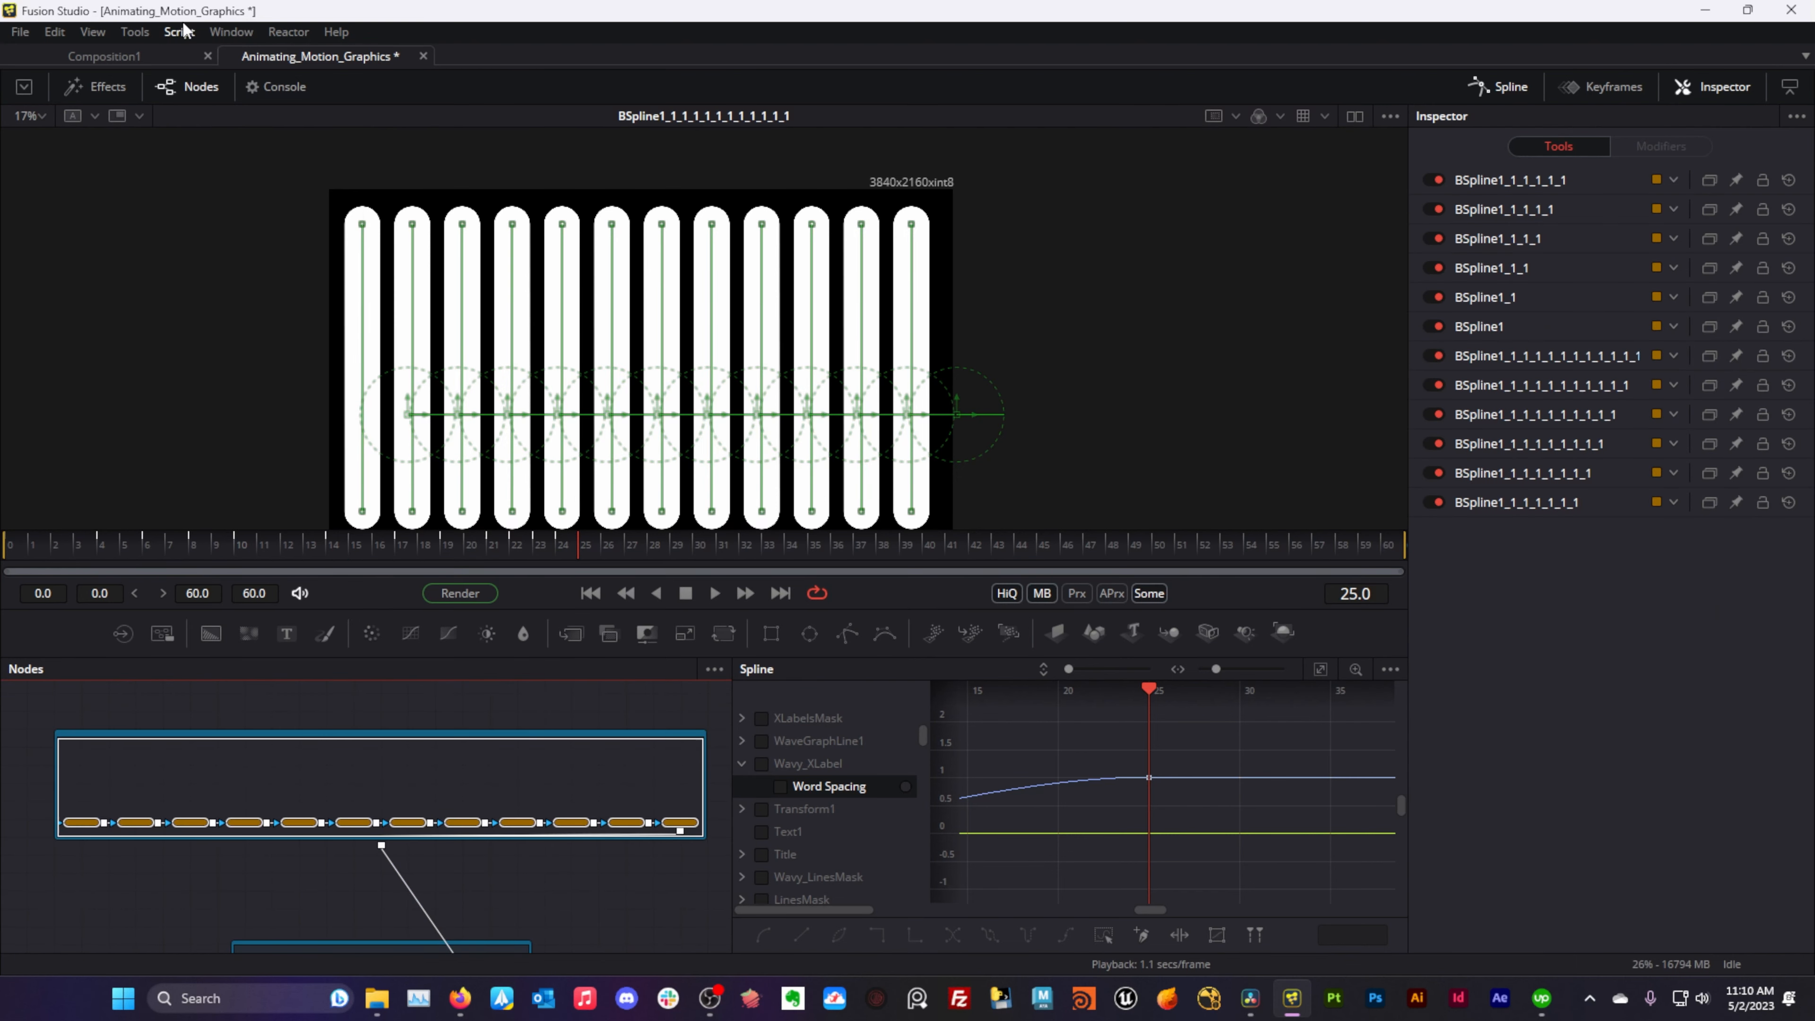
left_click(181, 29)
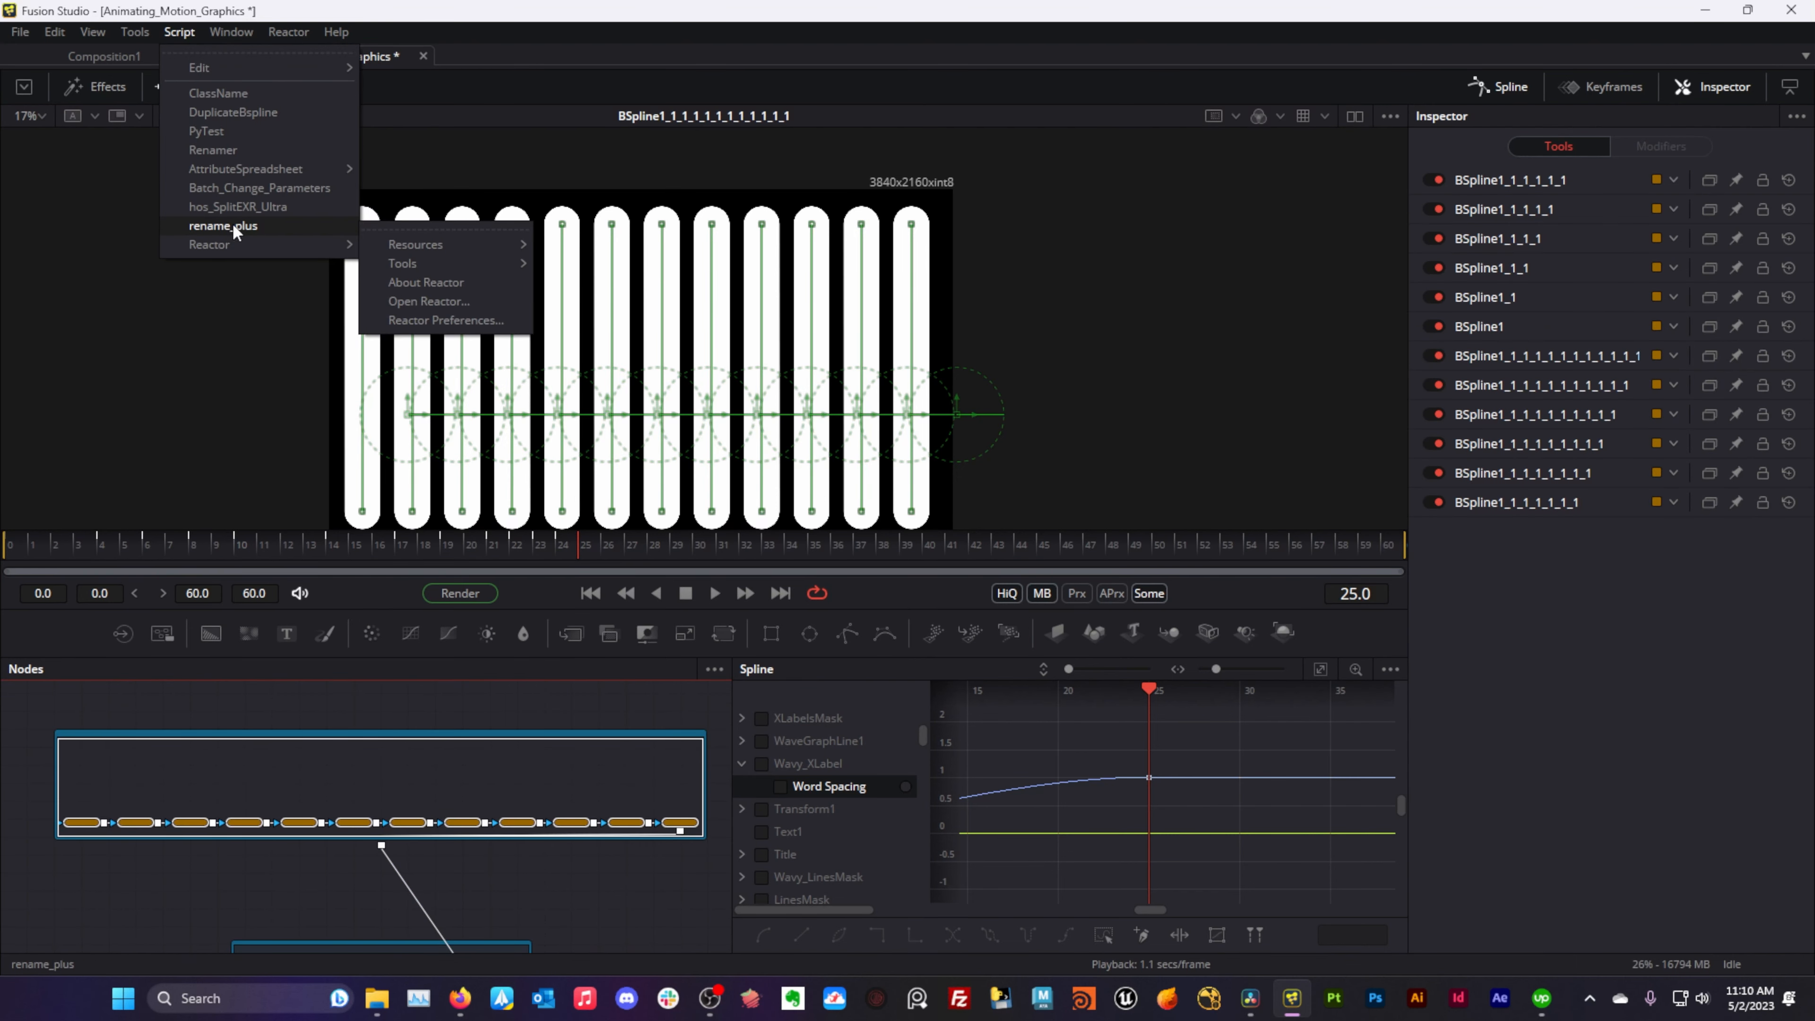
left_click(273, 224)
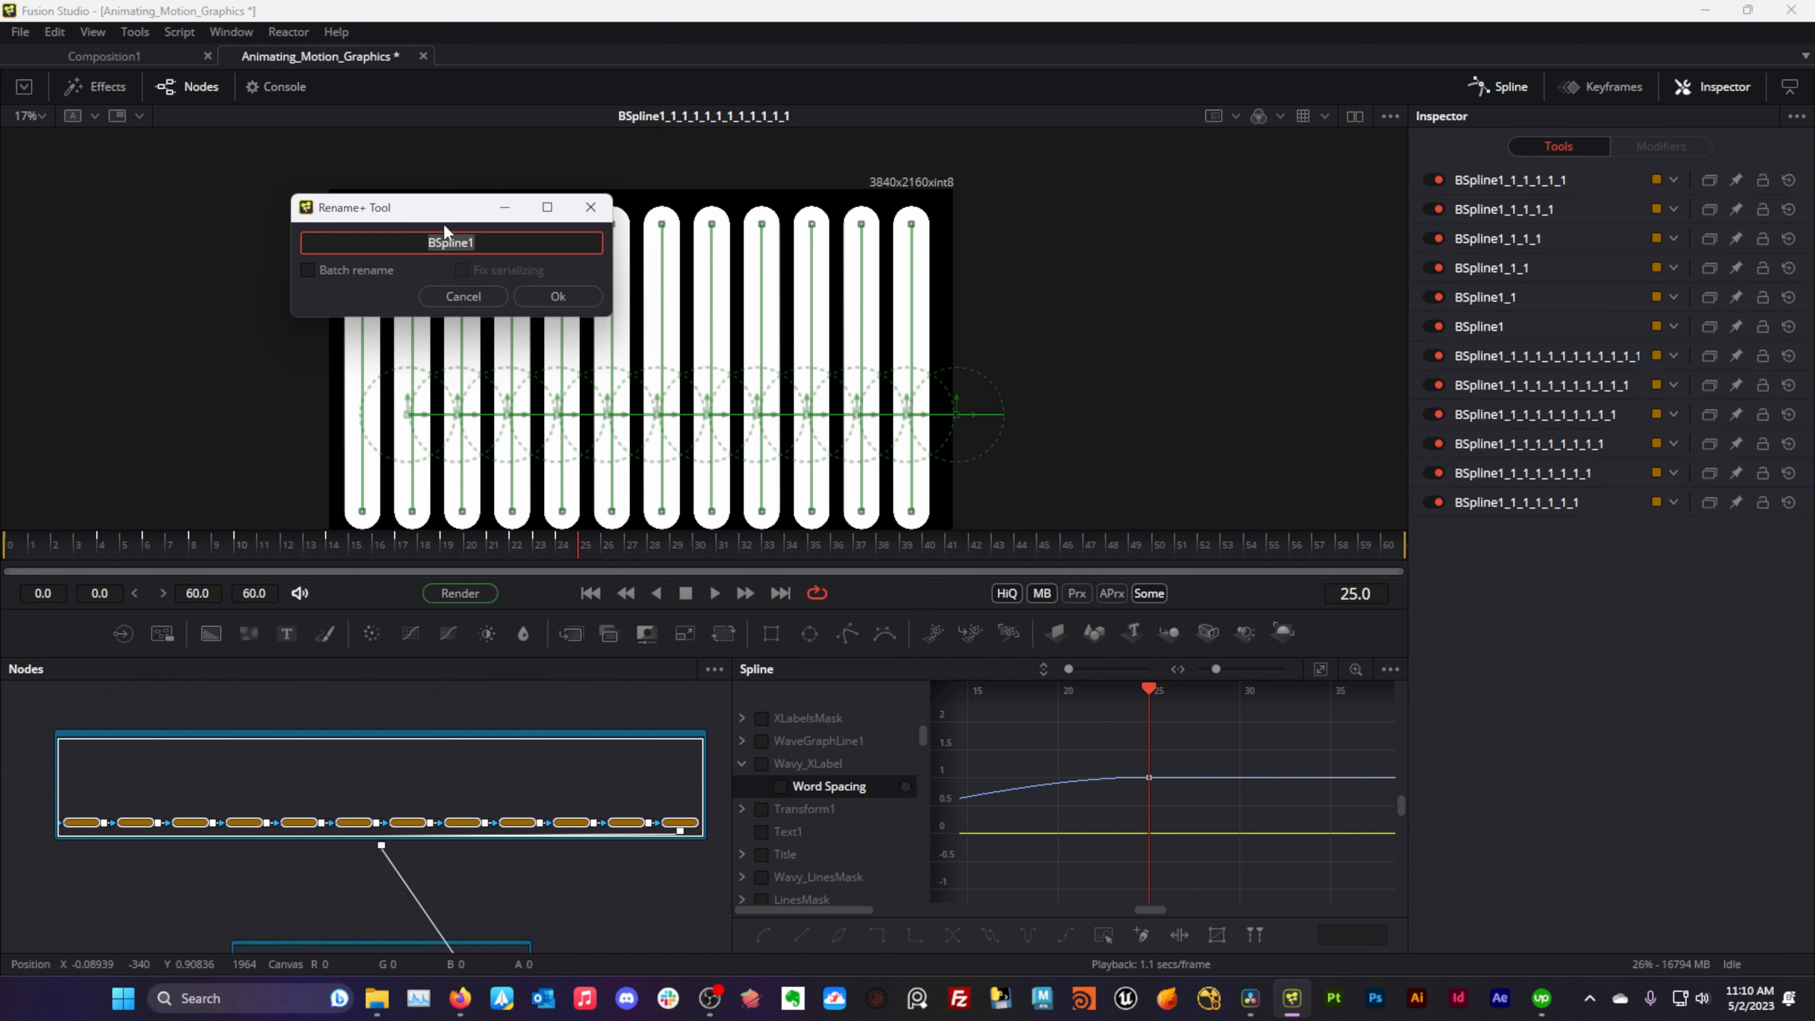
left_click(308, 270)
left_click(462, 271)
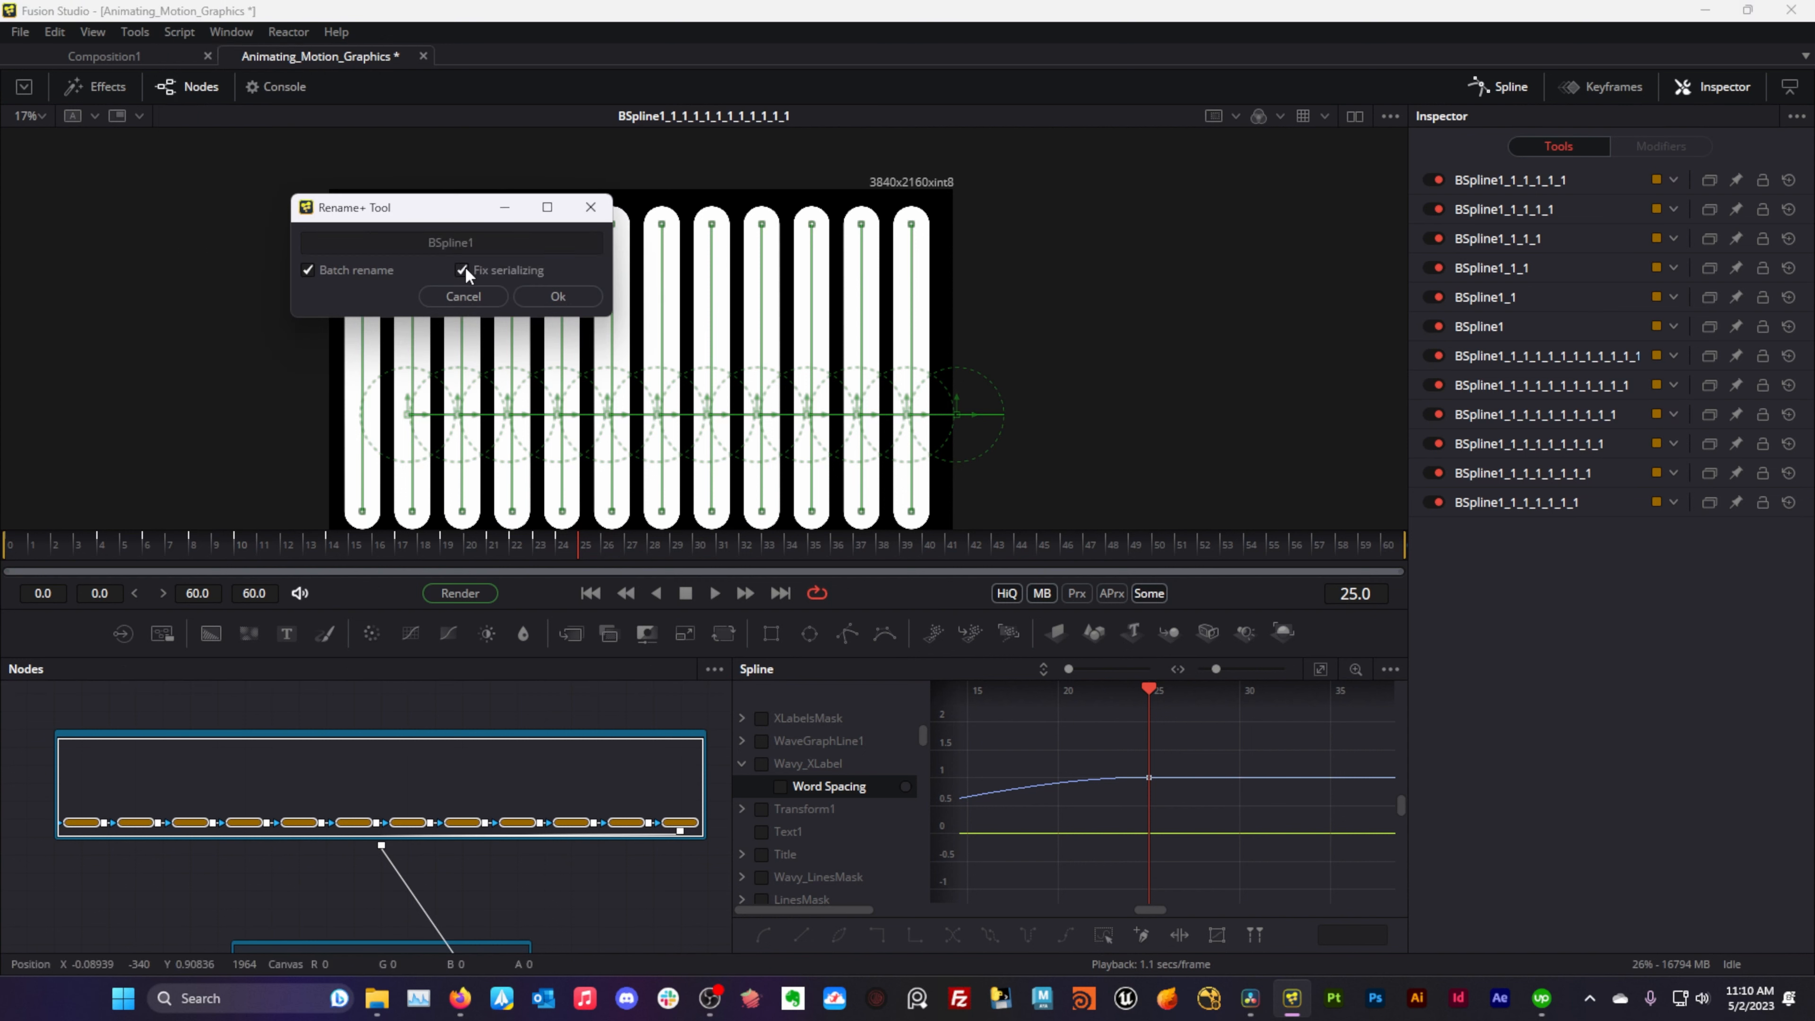
left_click(546, 296)
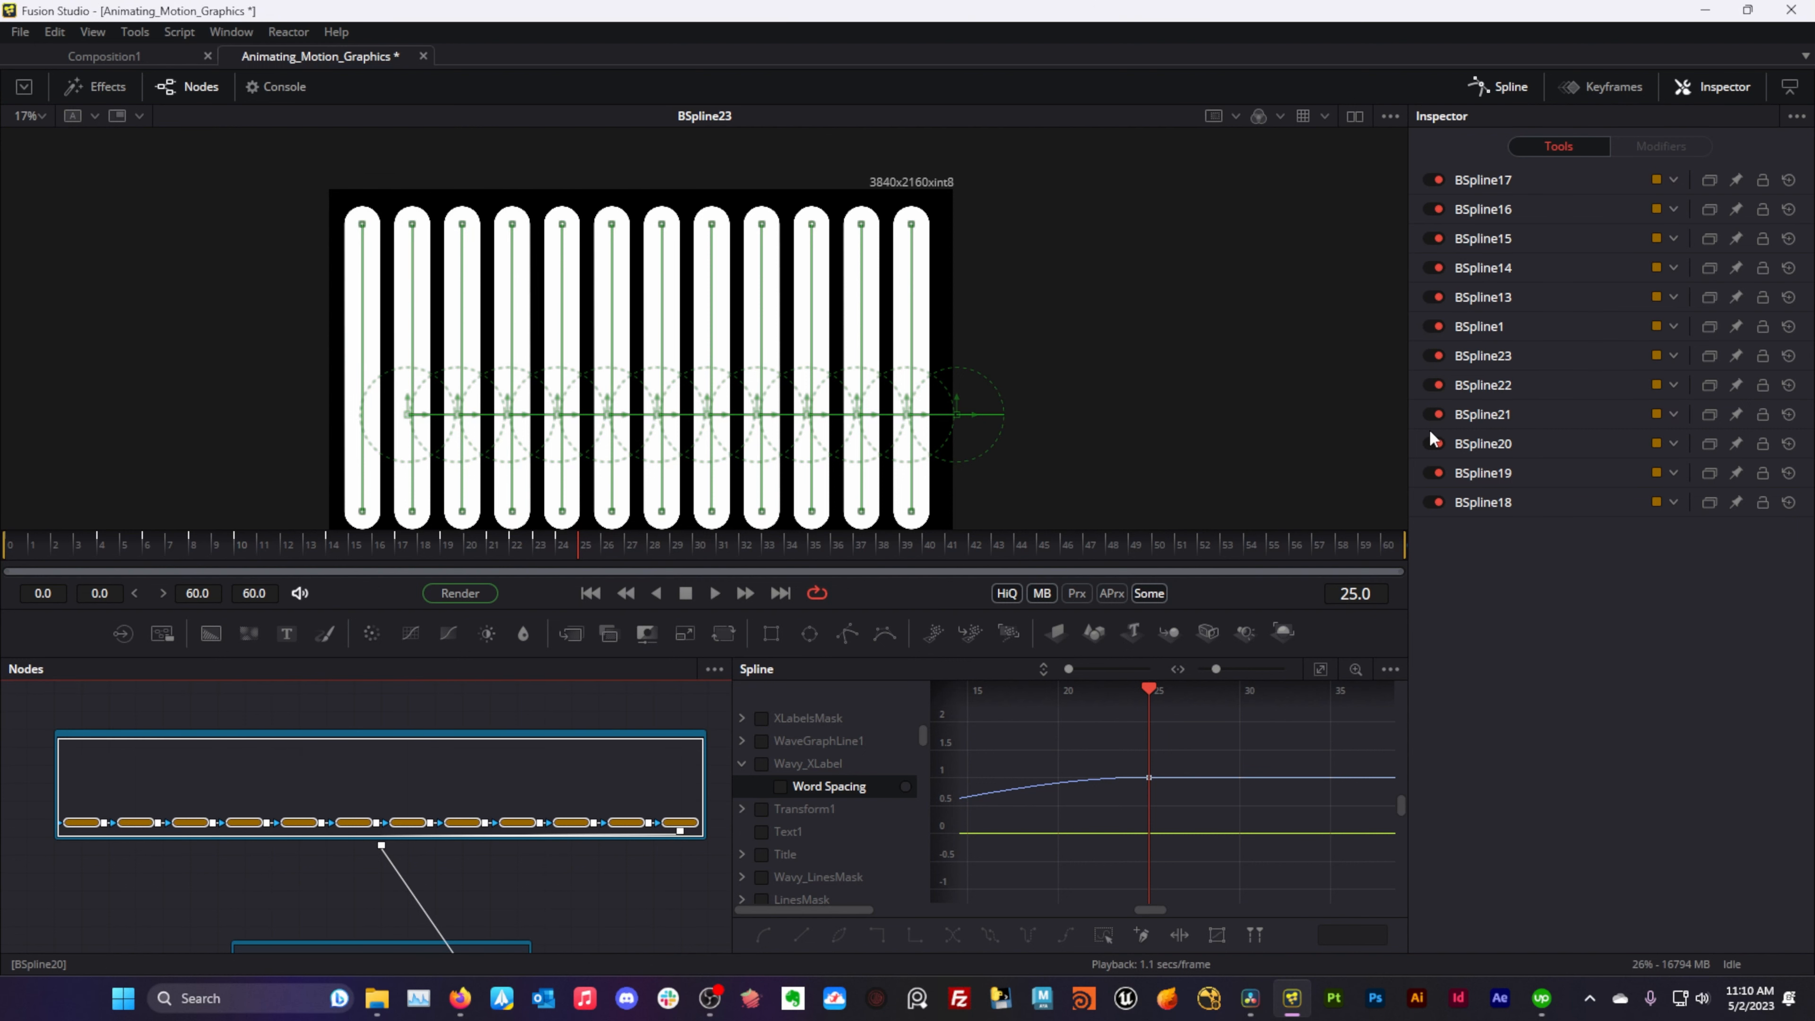
right_click(508, 649)
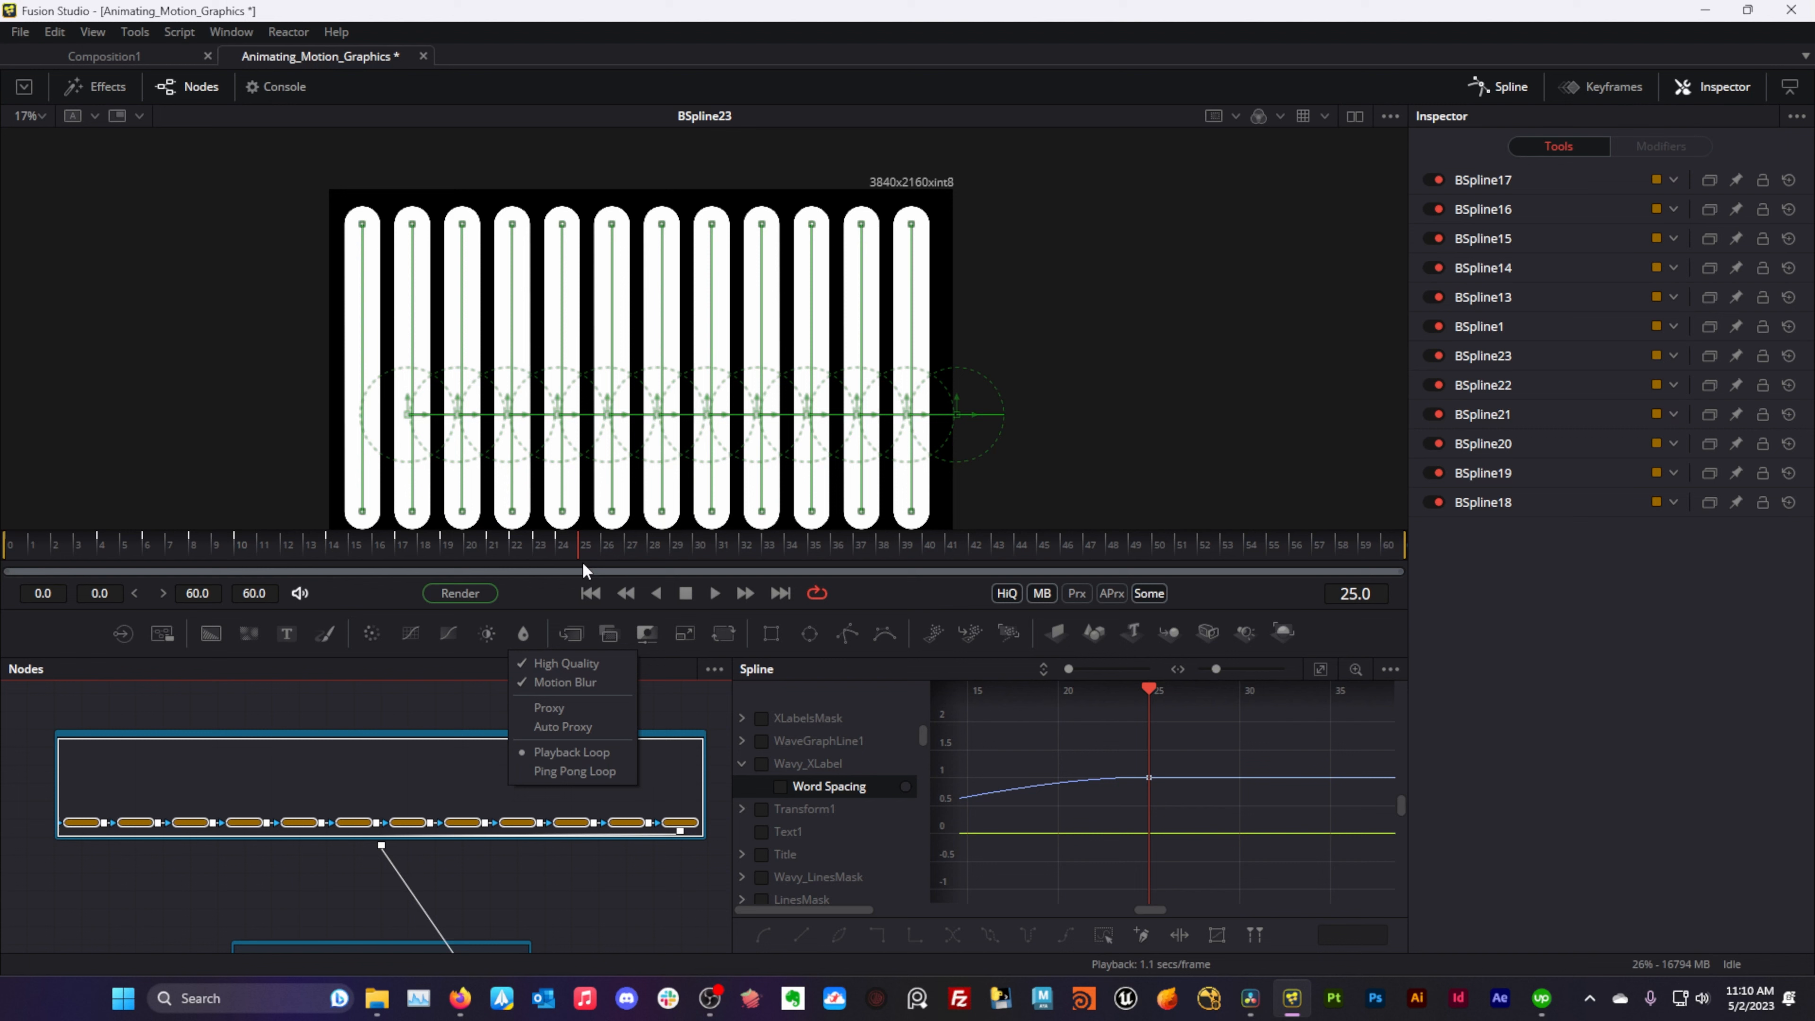
left_click(464, 662)
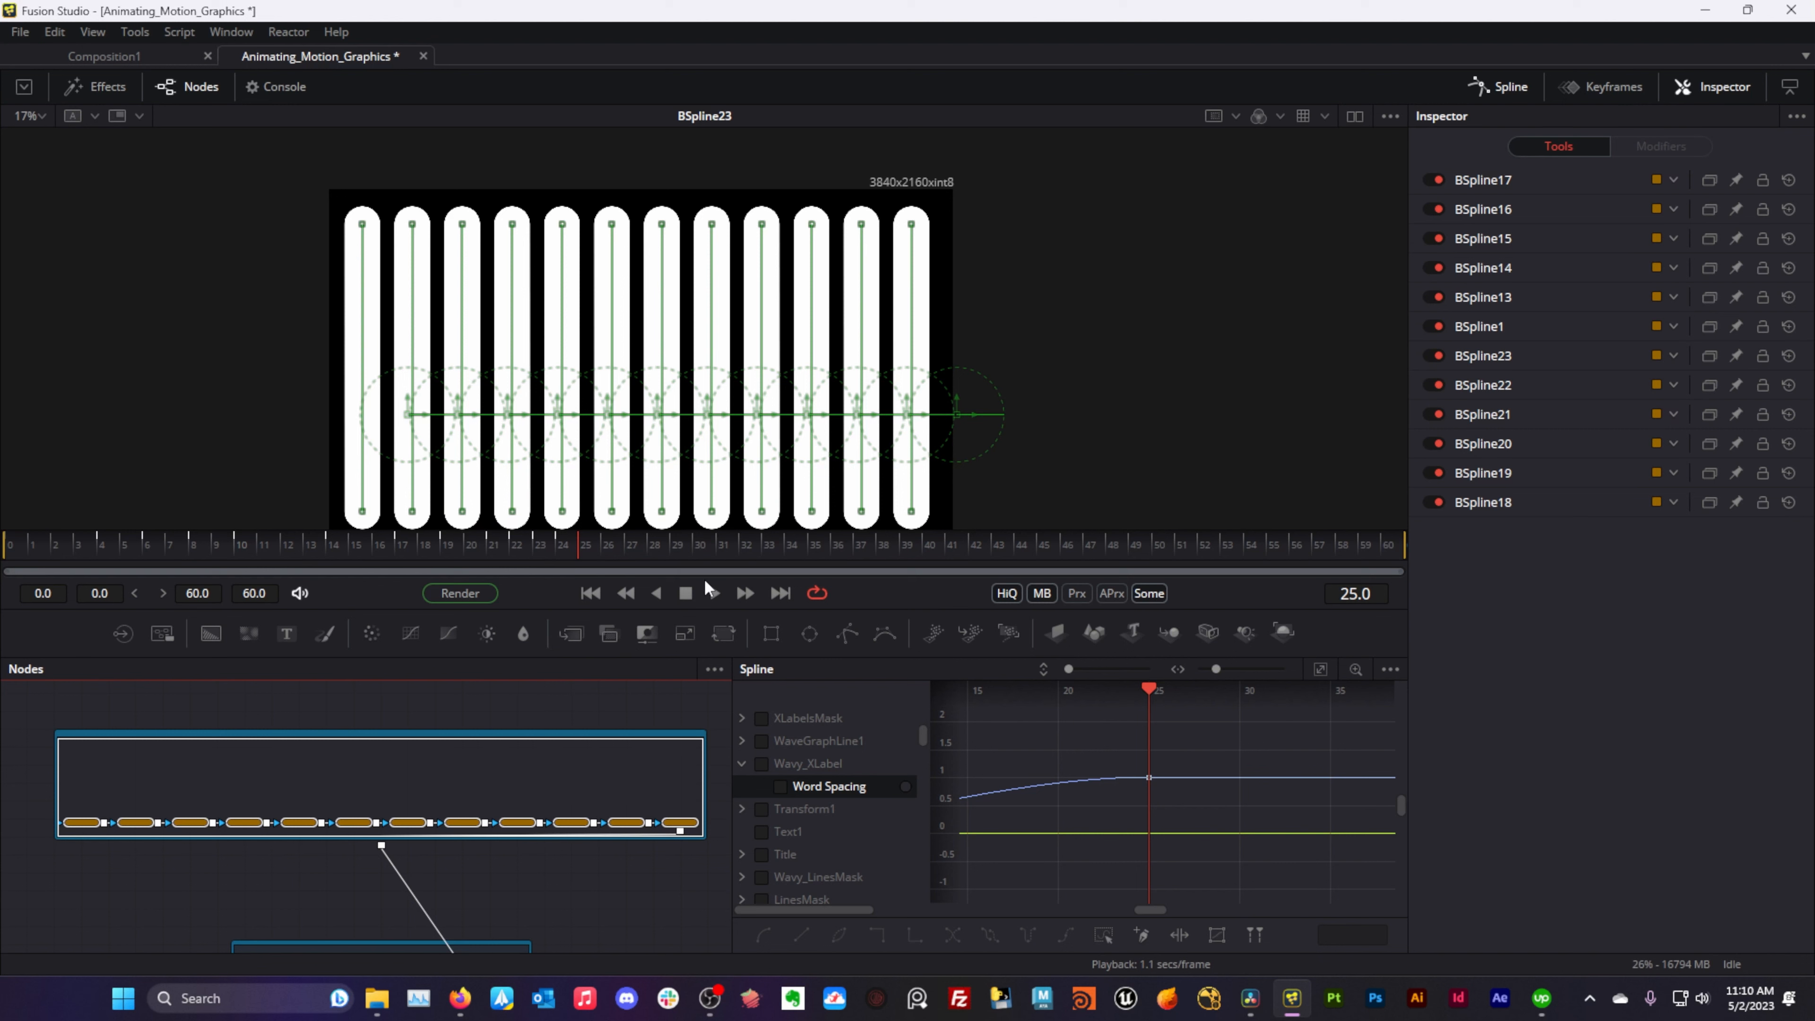
left_click_drag(644, 734, 612, 615)
left_click(173, 36)
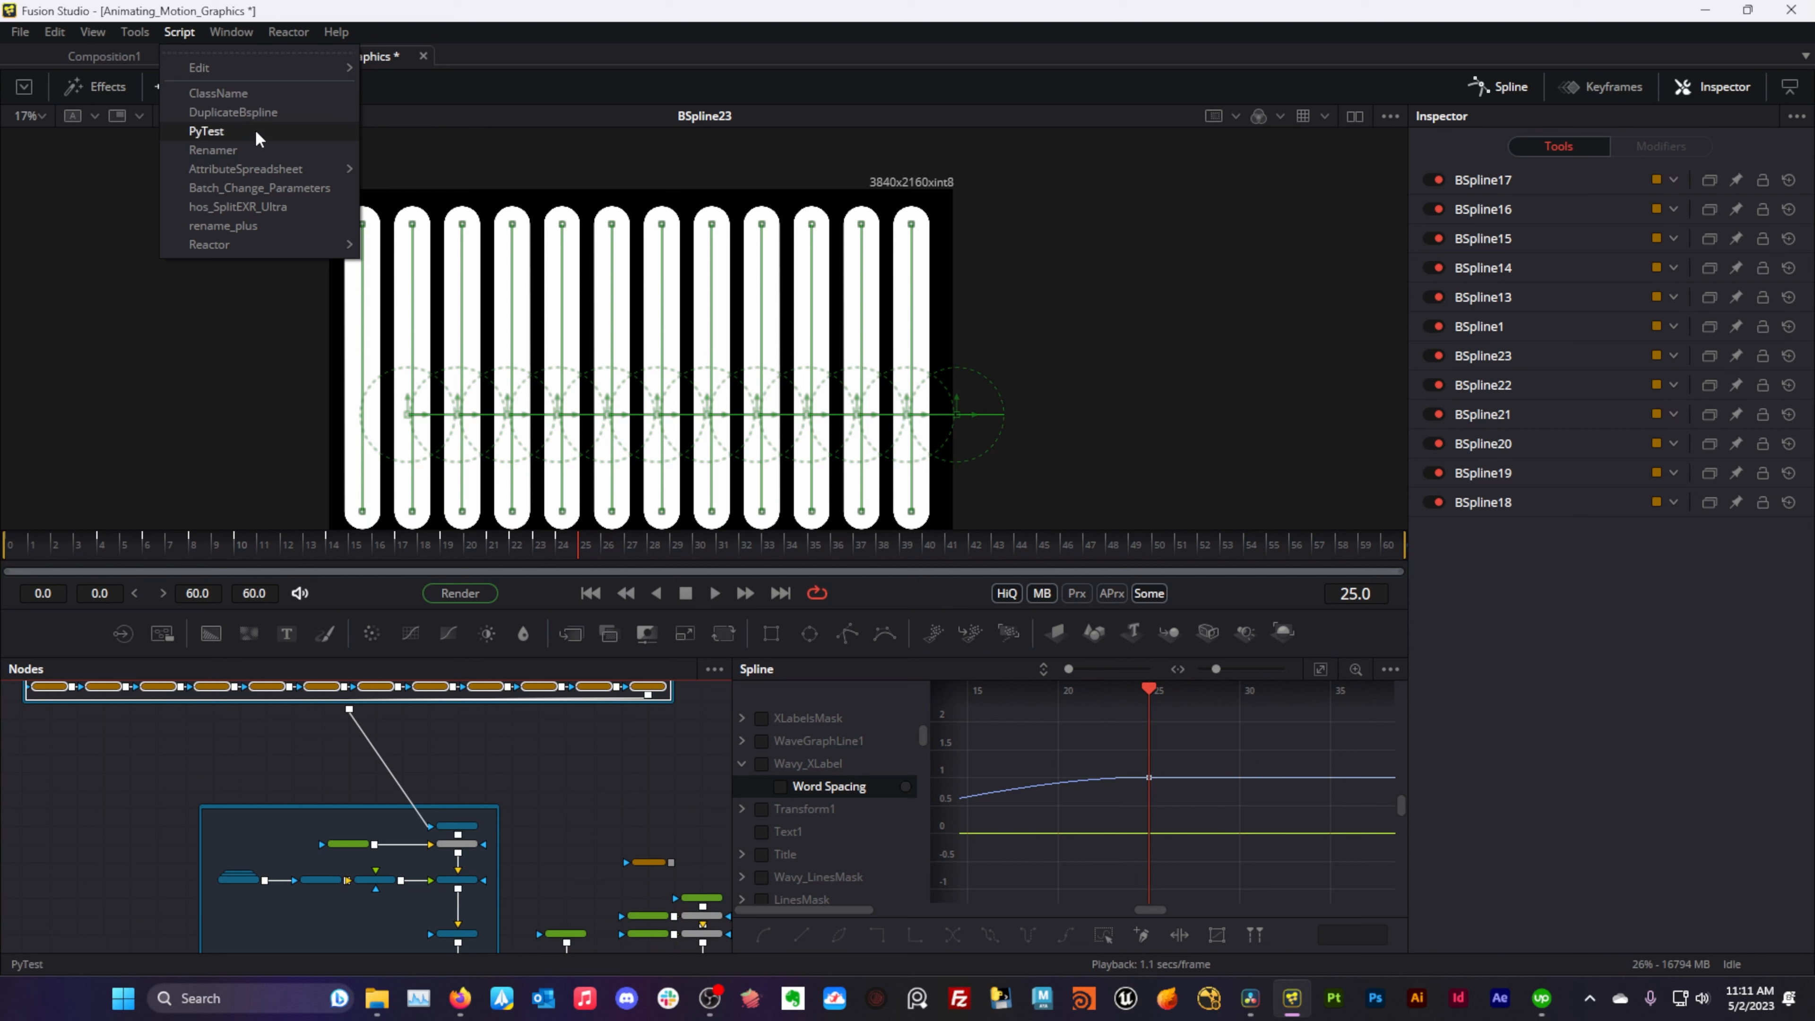
left_click(603, 742)
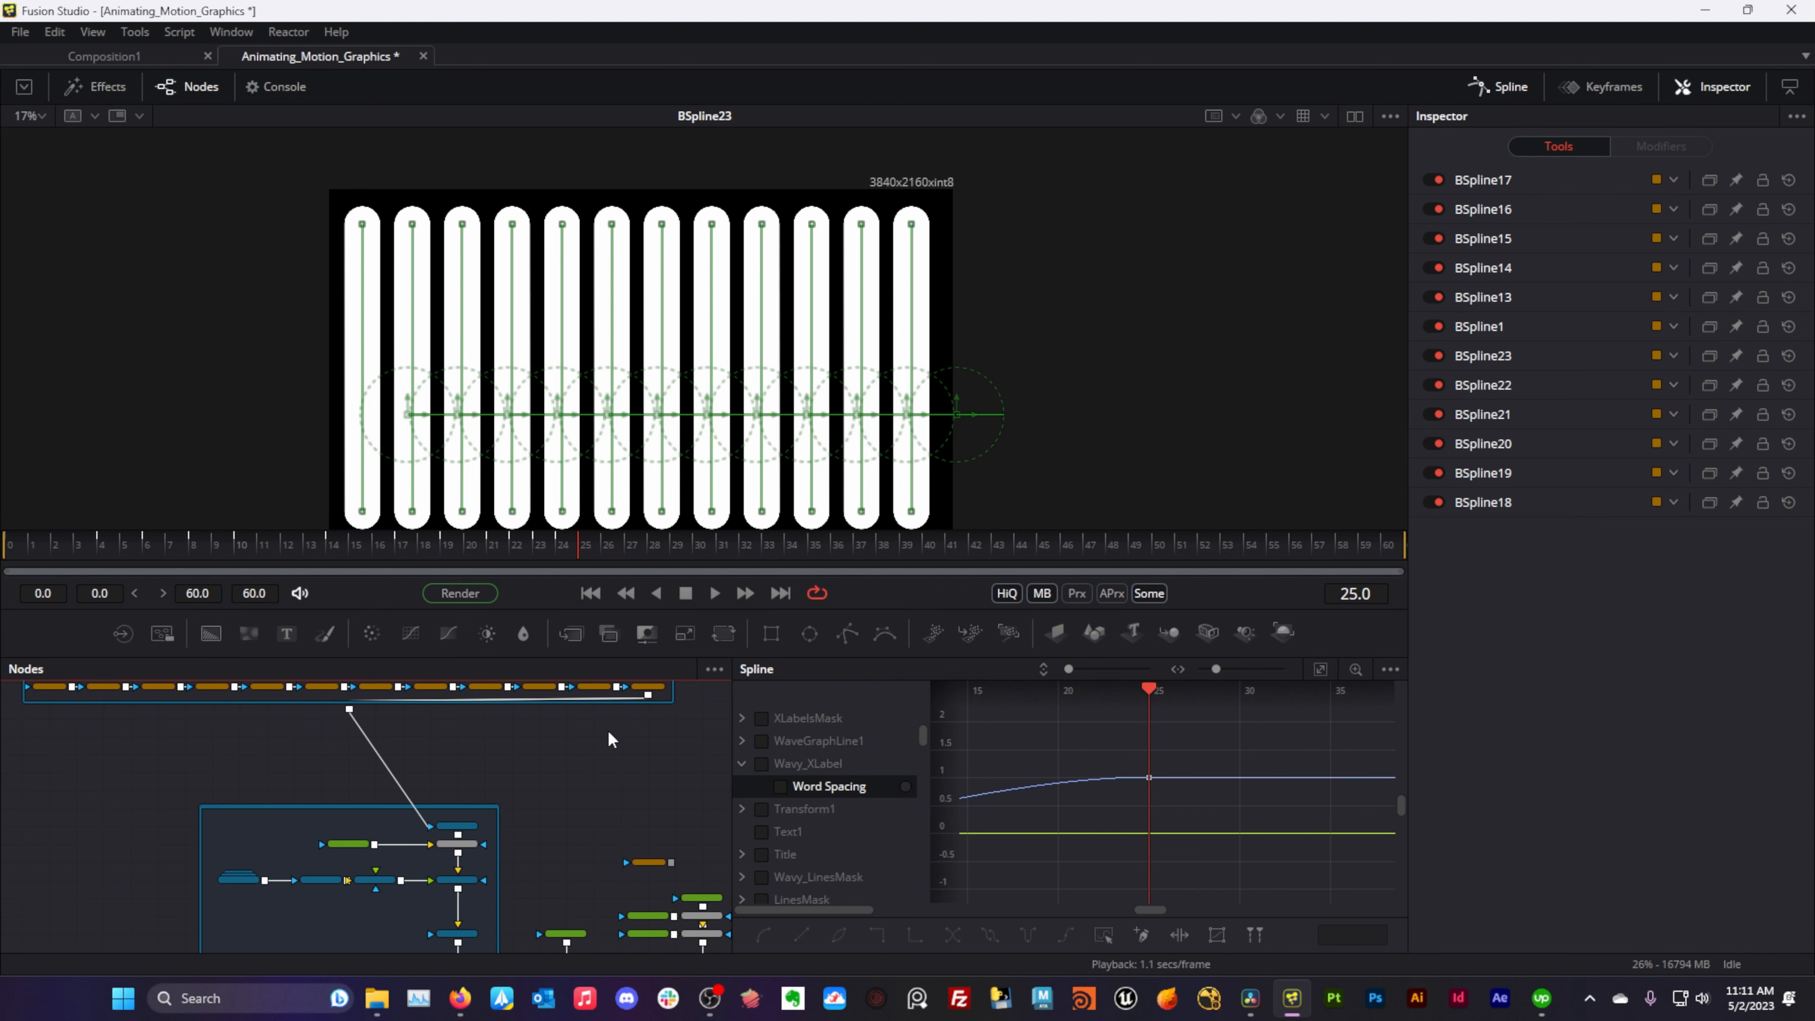
- Show Merge10 in the viewer at frame 25 and examine the masked hatching up close
left_click_drag(557, 835, 512, 243)
scroll(477, 827, "up", 5)
scroll(522, 353, "down", 1)
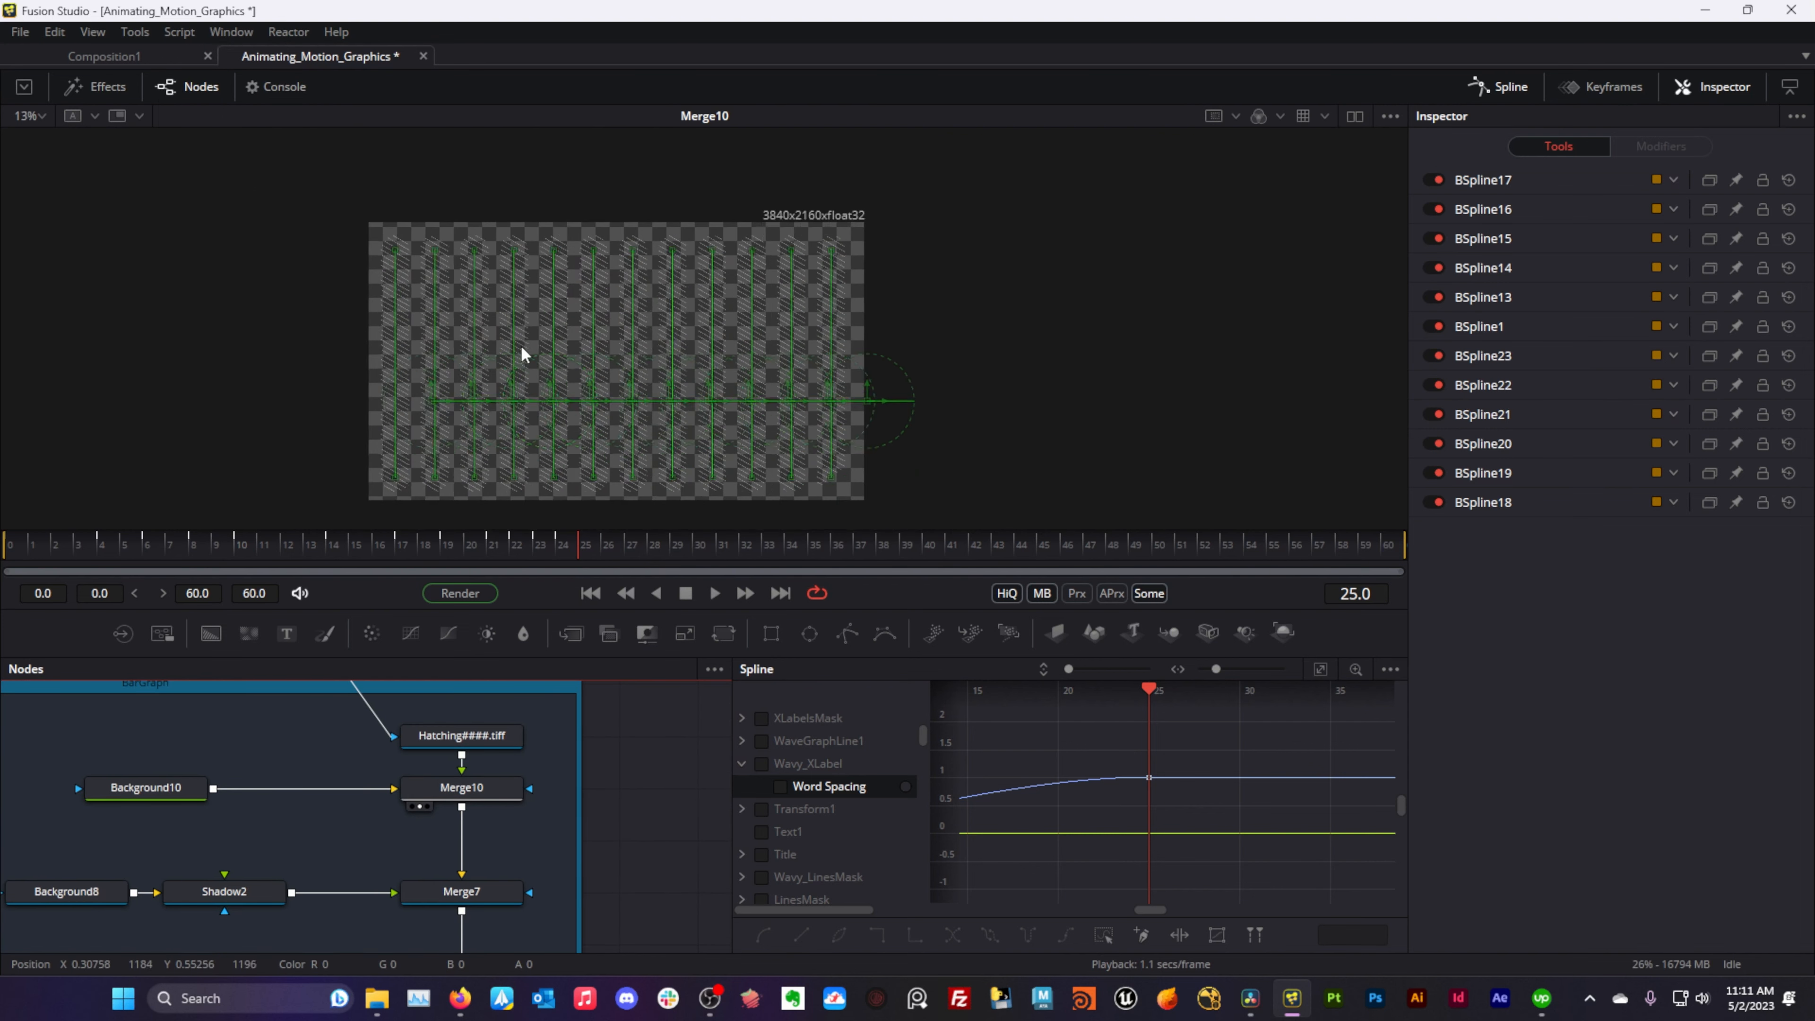
scroll(522, 353, "up", 4)
scroll(607, 755, "down", 2)
scroll(607, 755, "up", 4)
scroll(607, 755, "up", 2)
scroll(590, 749, "down", 4)
left_click_drag(589, 731, 544, 775)
scroll(519, 872, "up", 5)
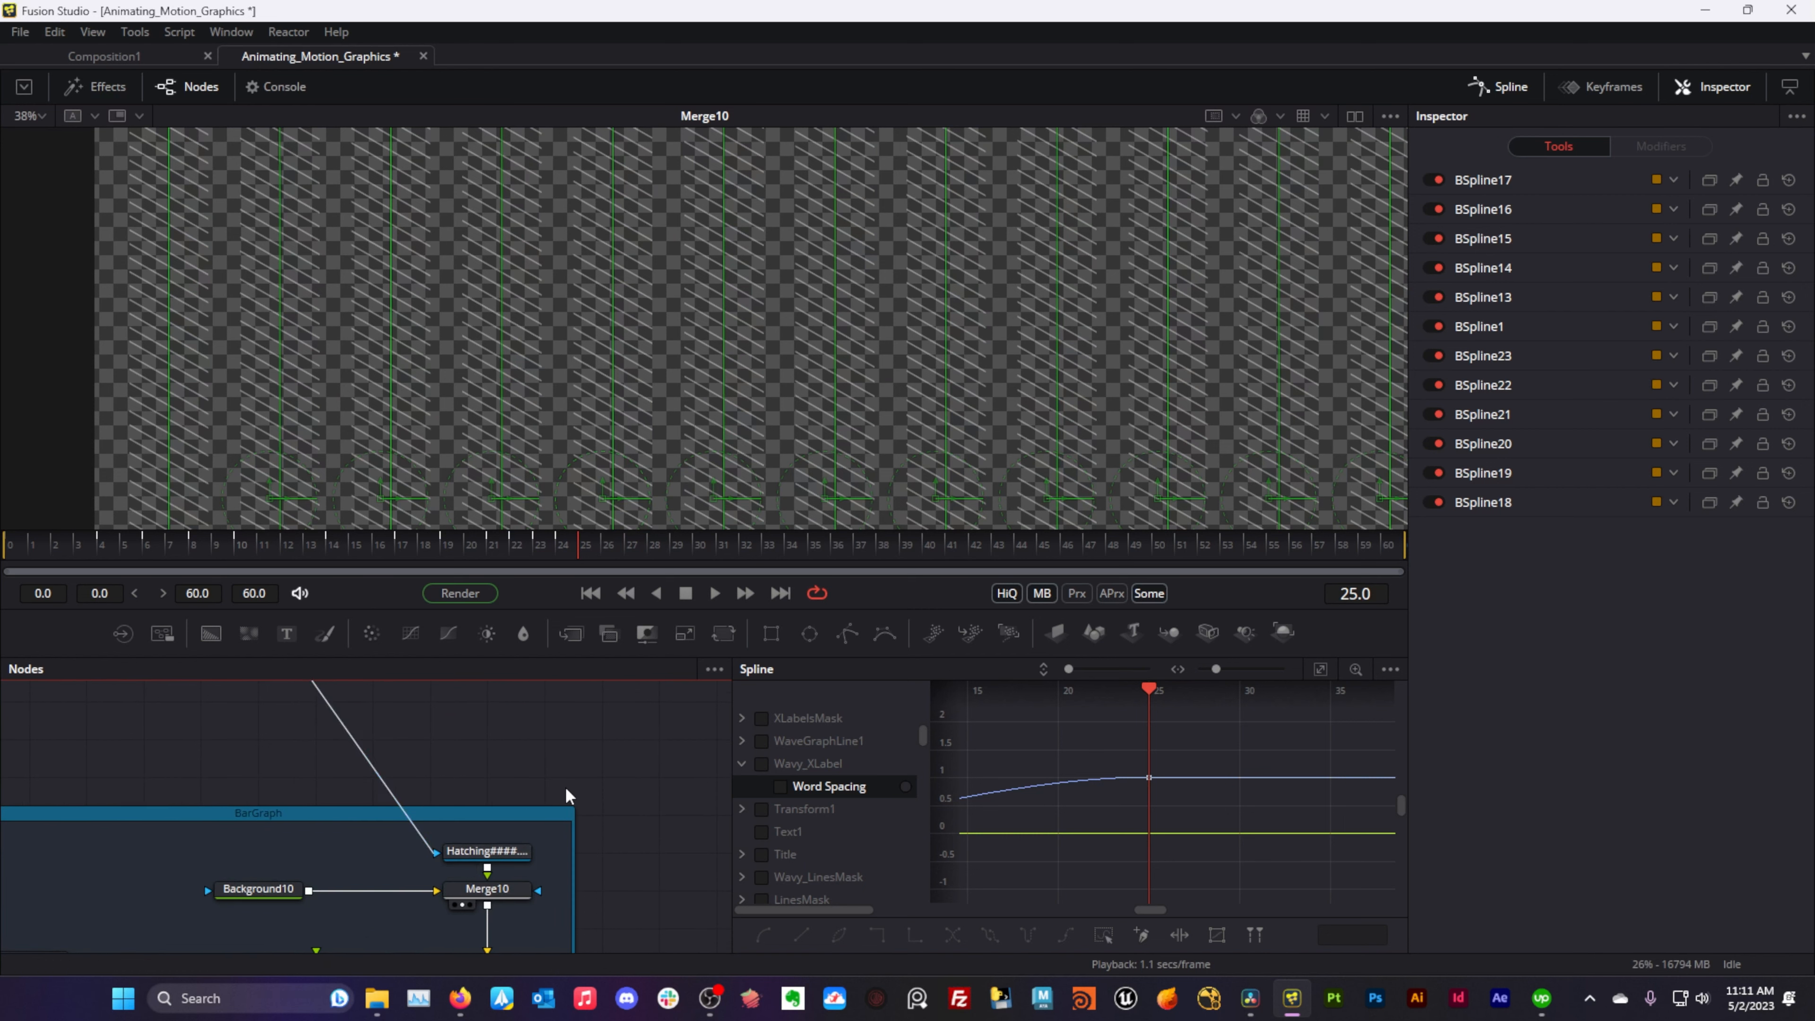
- Select BSpline23, the last mask in the HatchedBGMask group, and examine its controls and its place in the chain
left_click_drag(626, 761, 416, 861)
left_click_drag(458, 768, 289, 890)
left_click(417, 786)
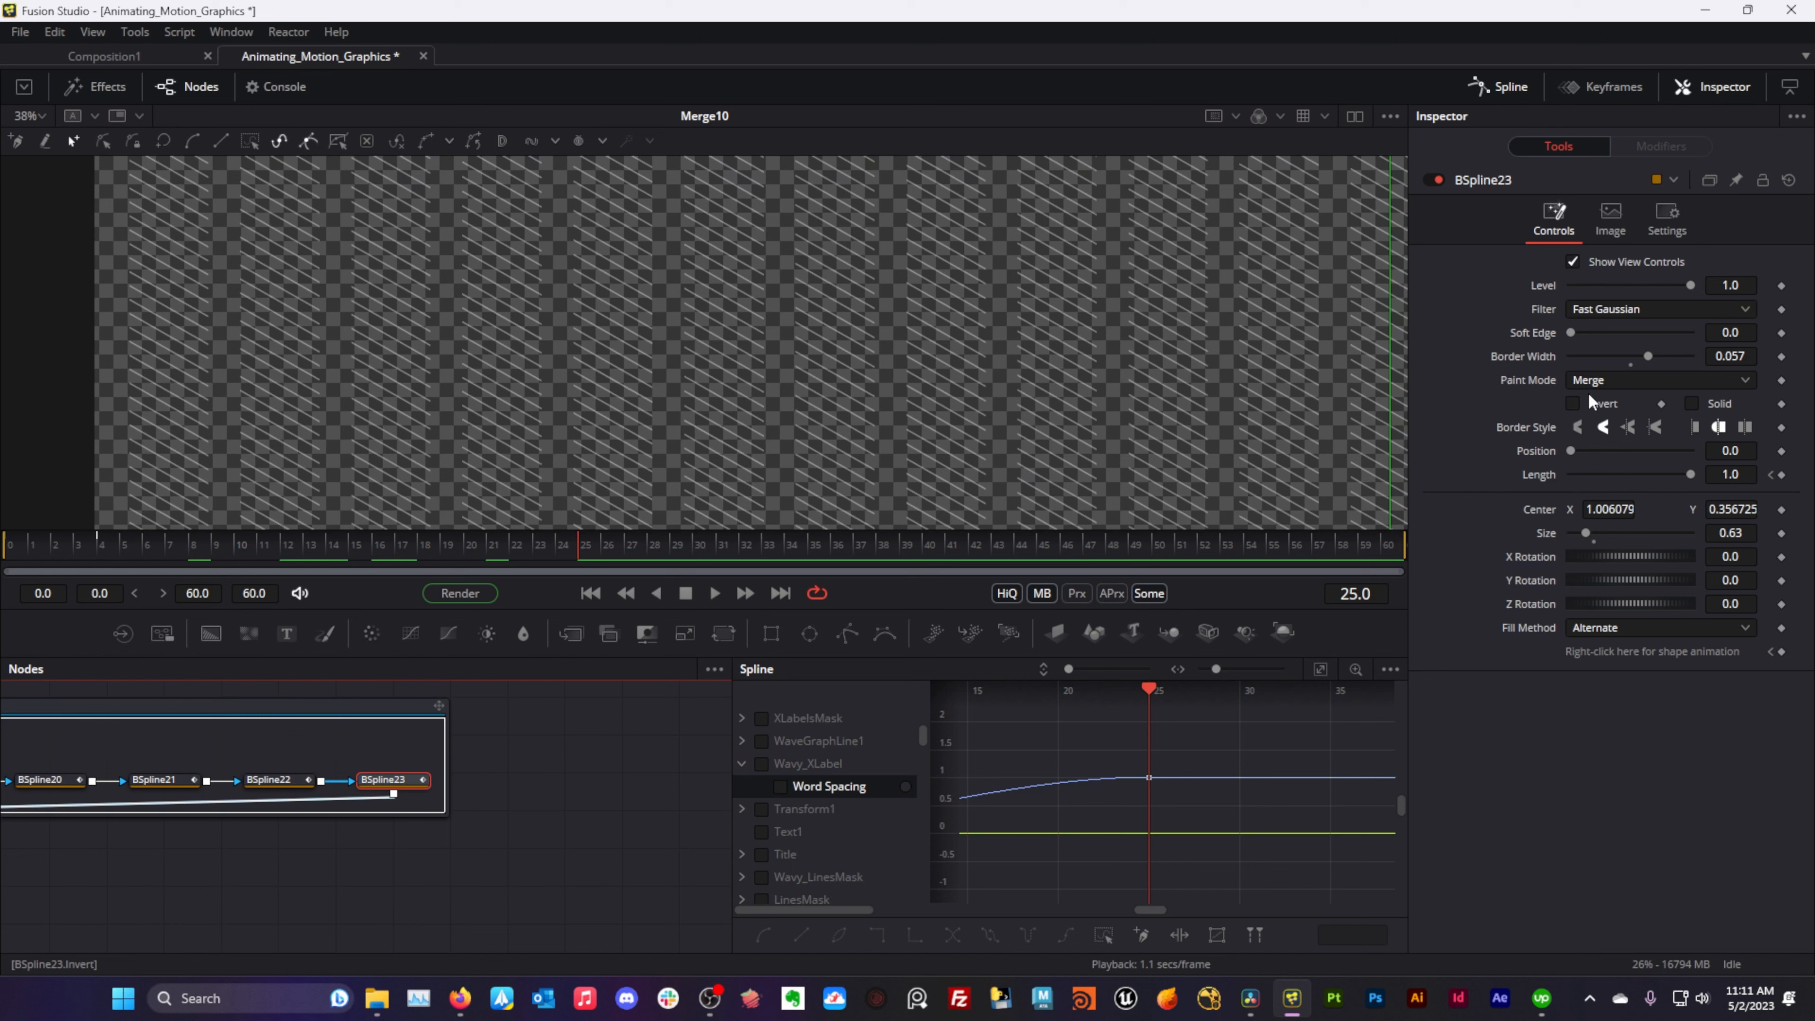
scroll(442, 865, "down", 5)
left_click_drag(348, 868, 570, 975)
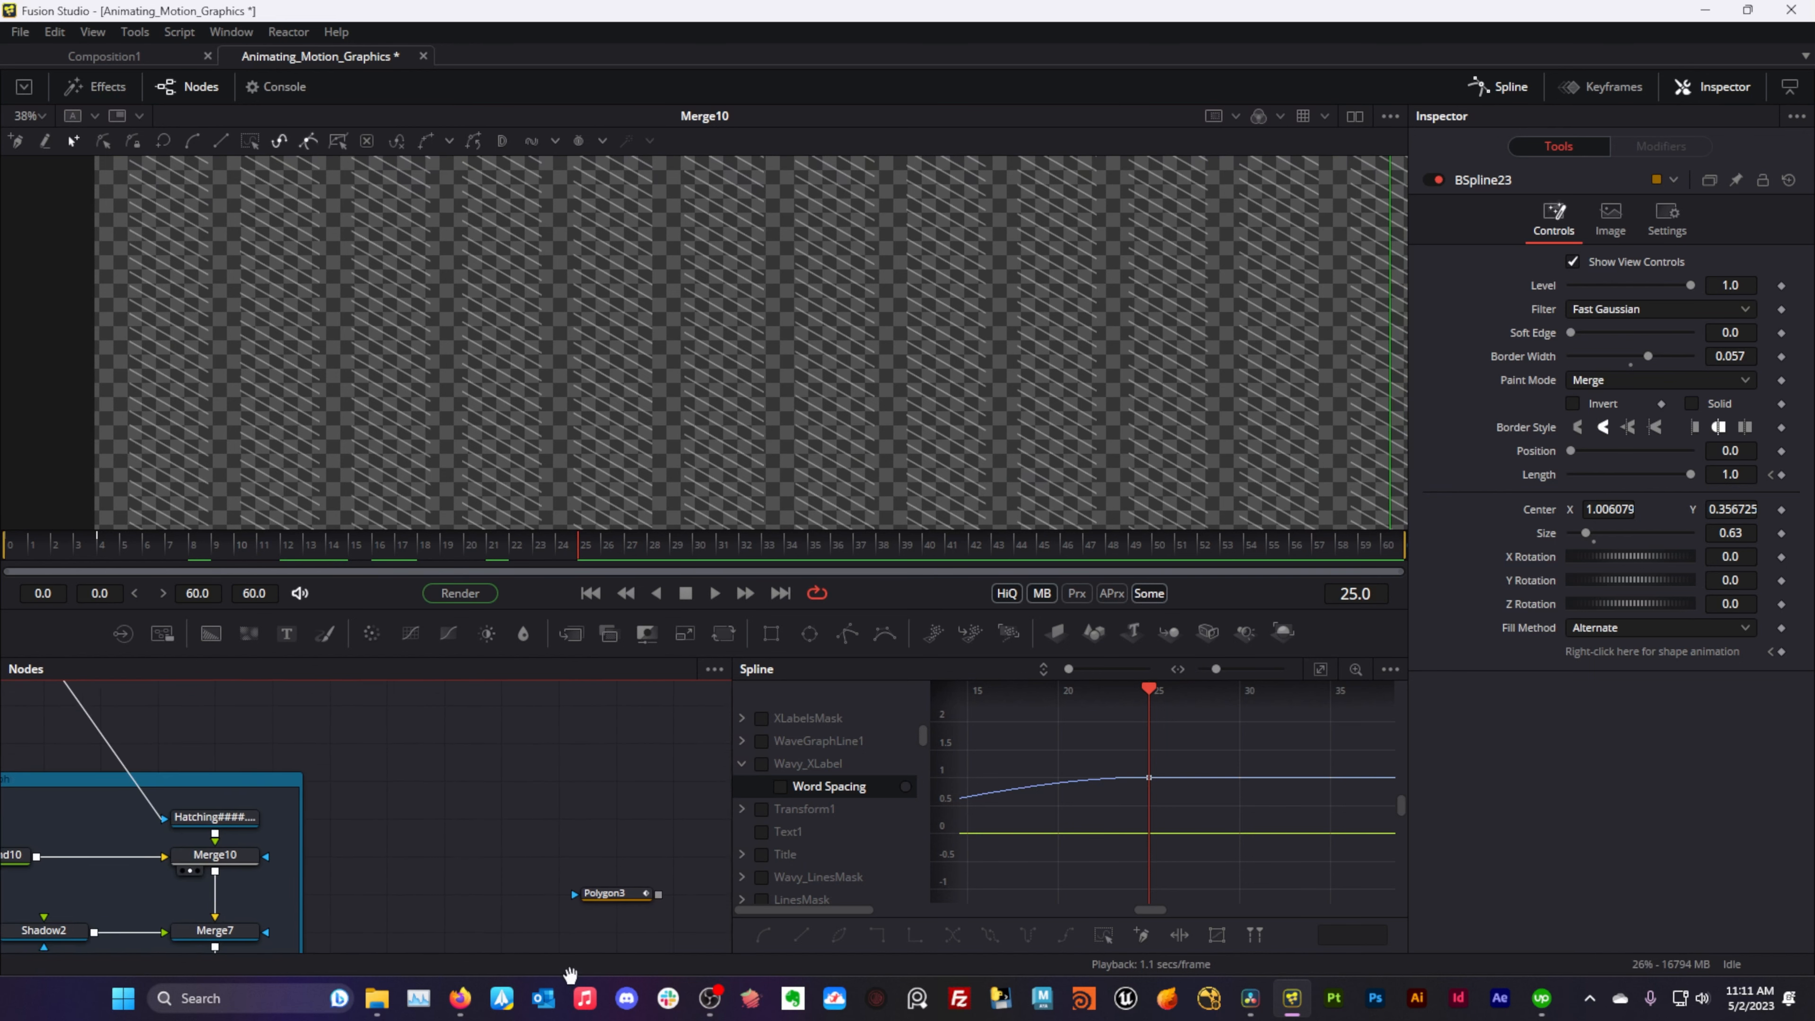
scroll(458, 926, "up", 5)
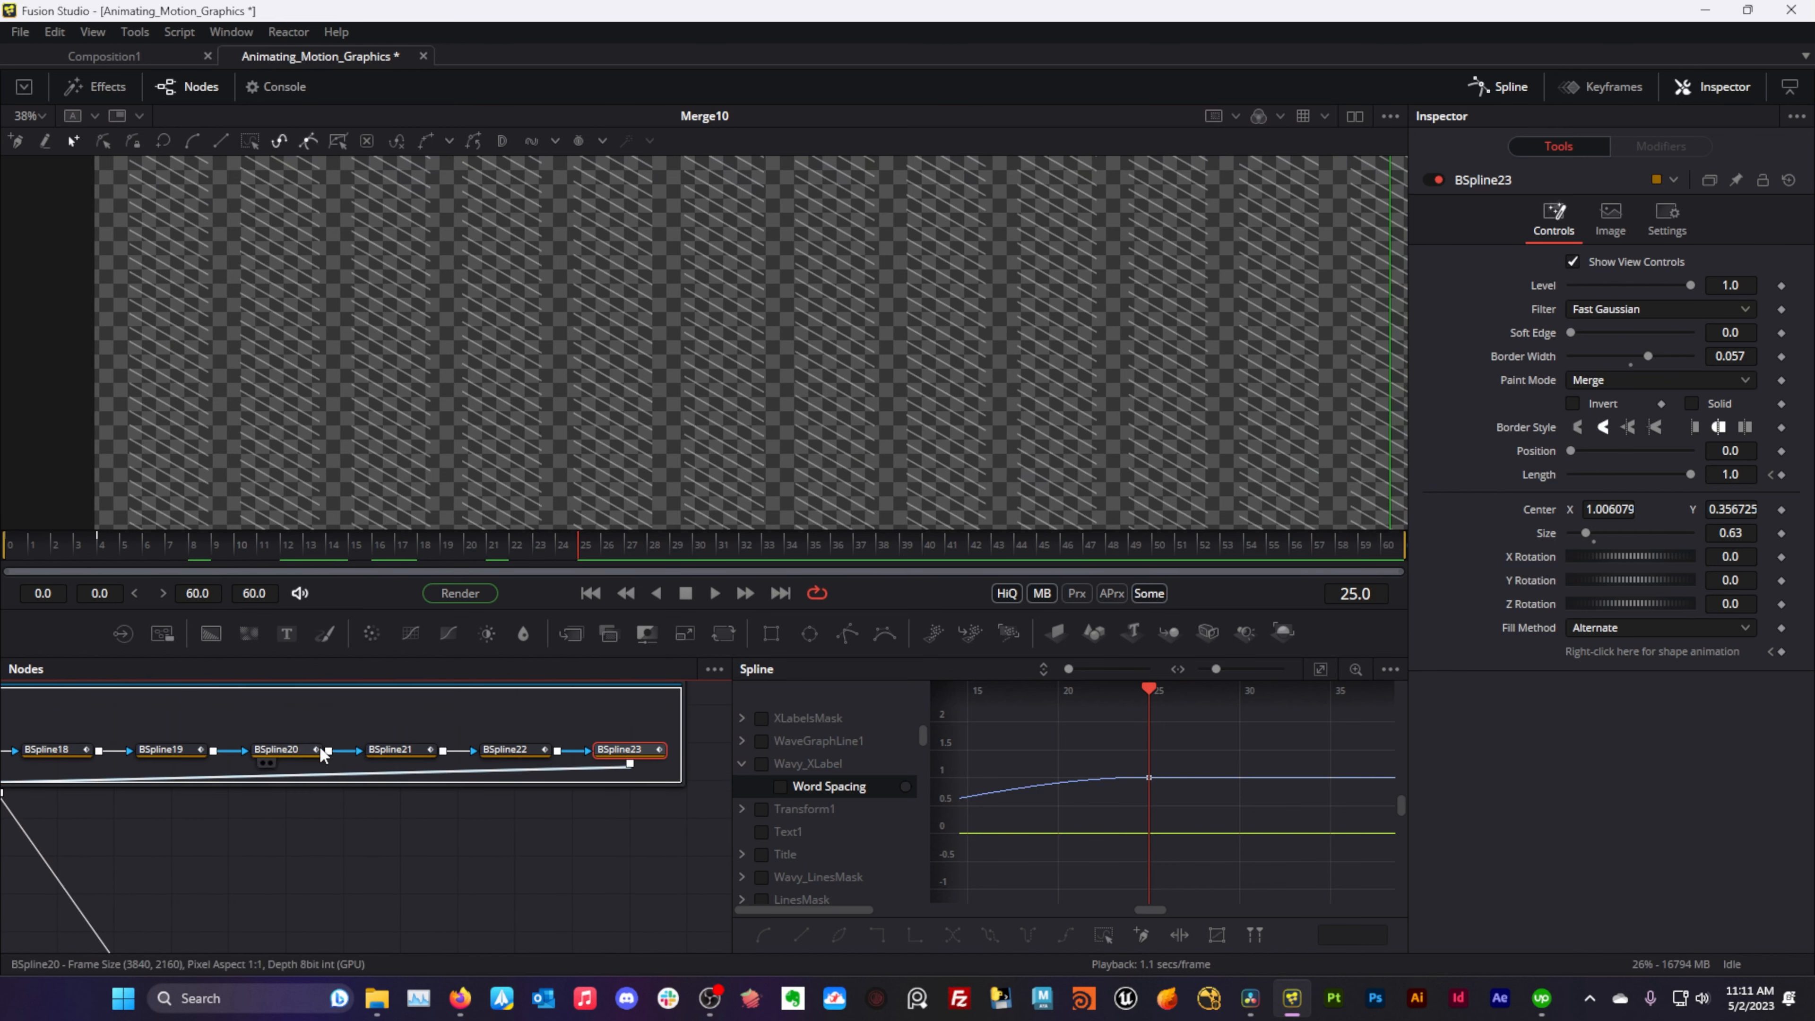
scroll(420, 794, "up", 5)
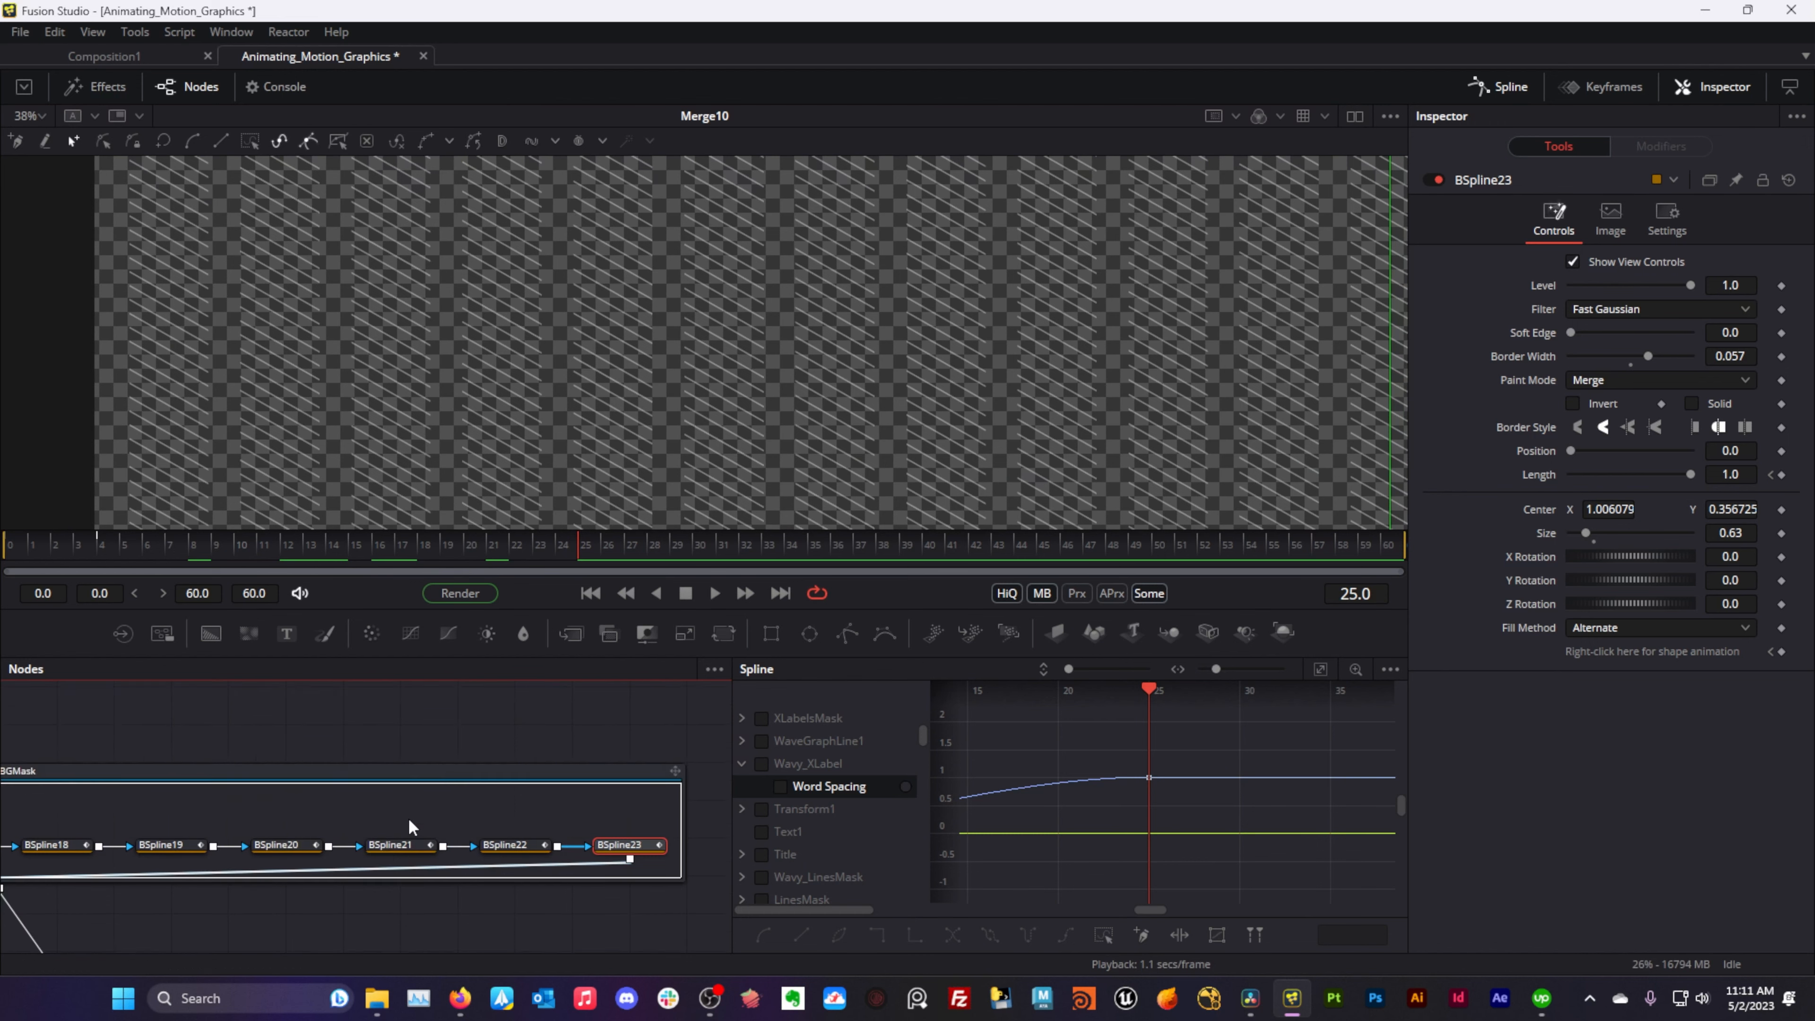
- Show Merge7 in the viewer, zoomed out to the whole frame, to examine the coloured bars over the hatching
left_click_drag(382, 808, 573, 834)
left_click_drag(521, 752, 606, 773)
left_click_drag(486, 810, 542, 386)
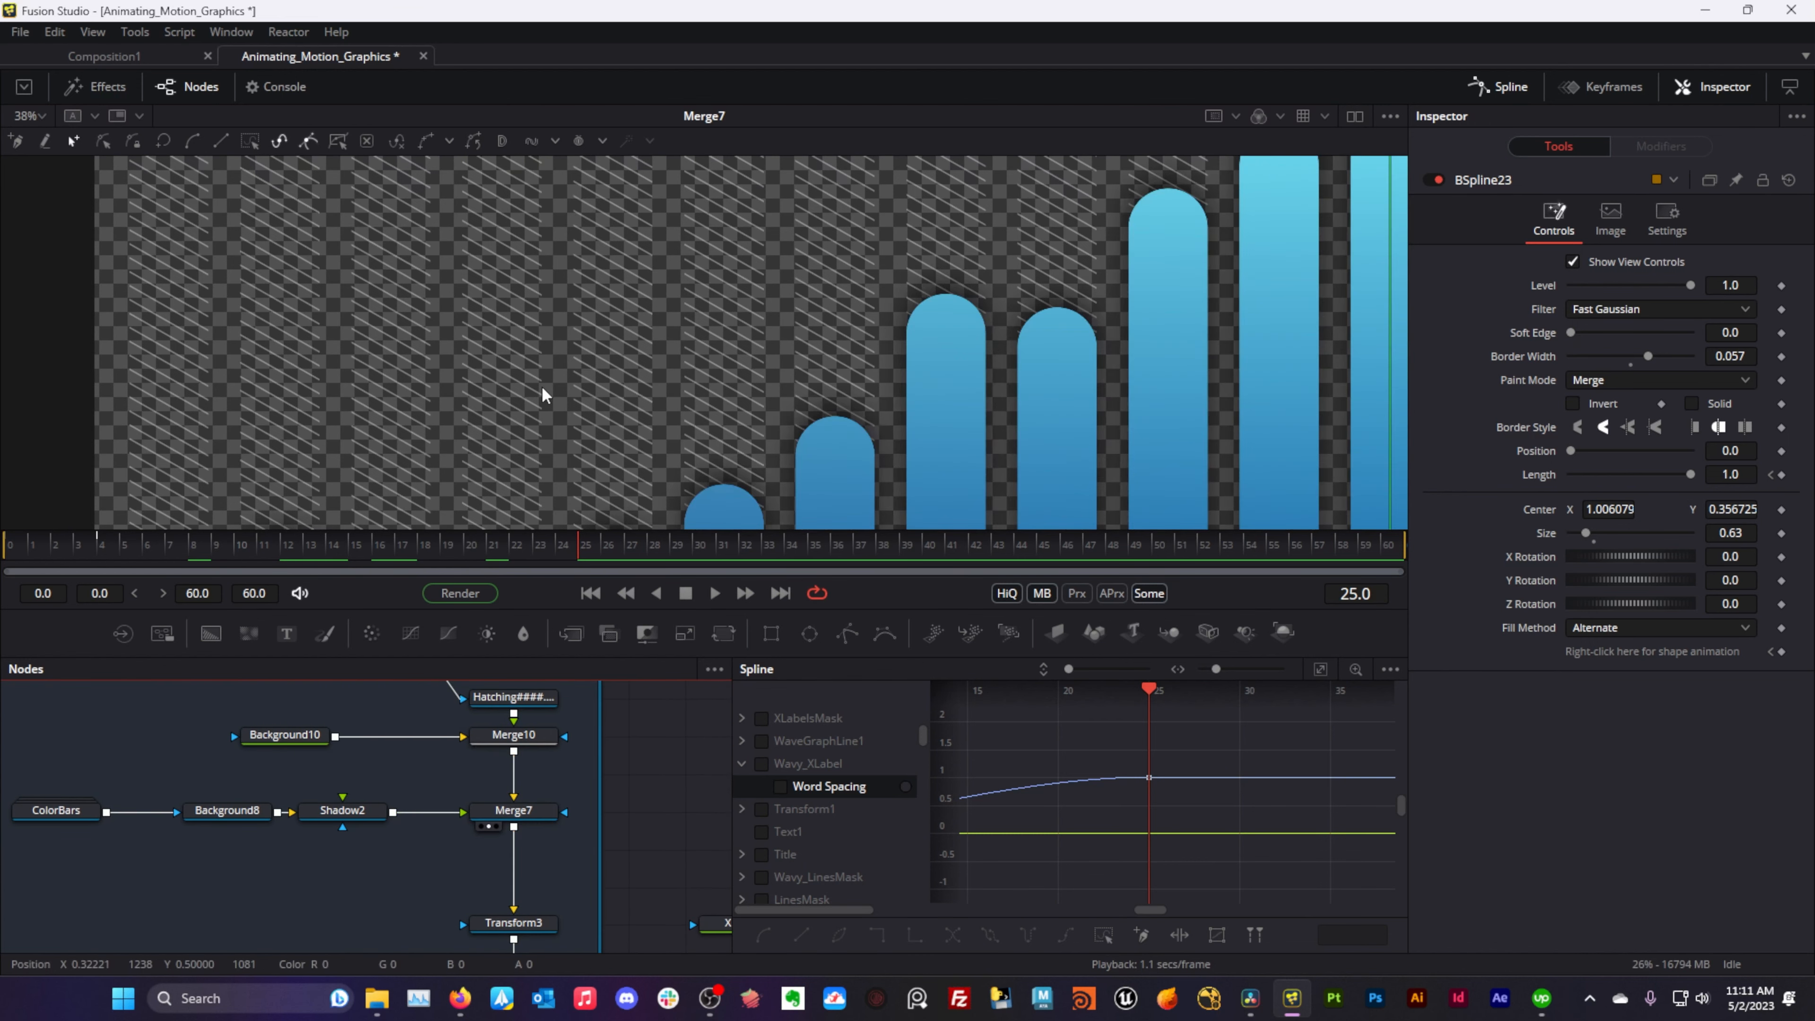
scroll(683, 402, "down", 3)
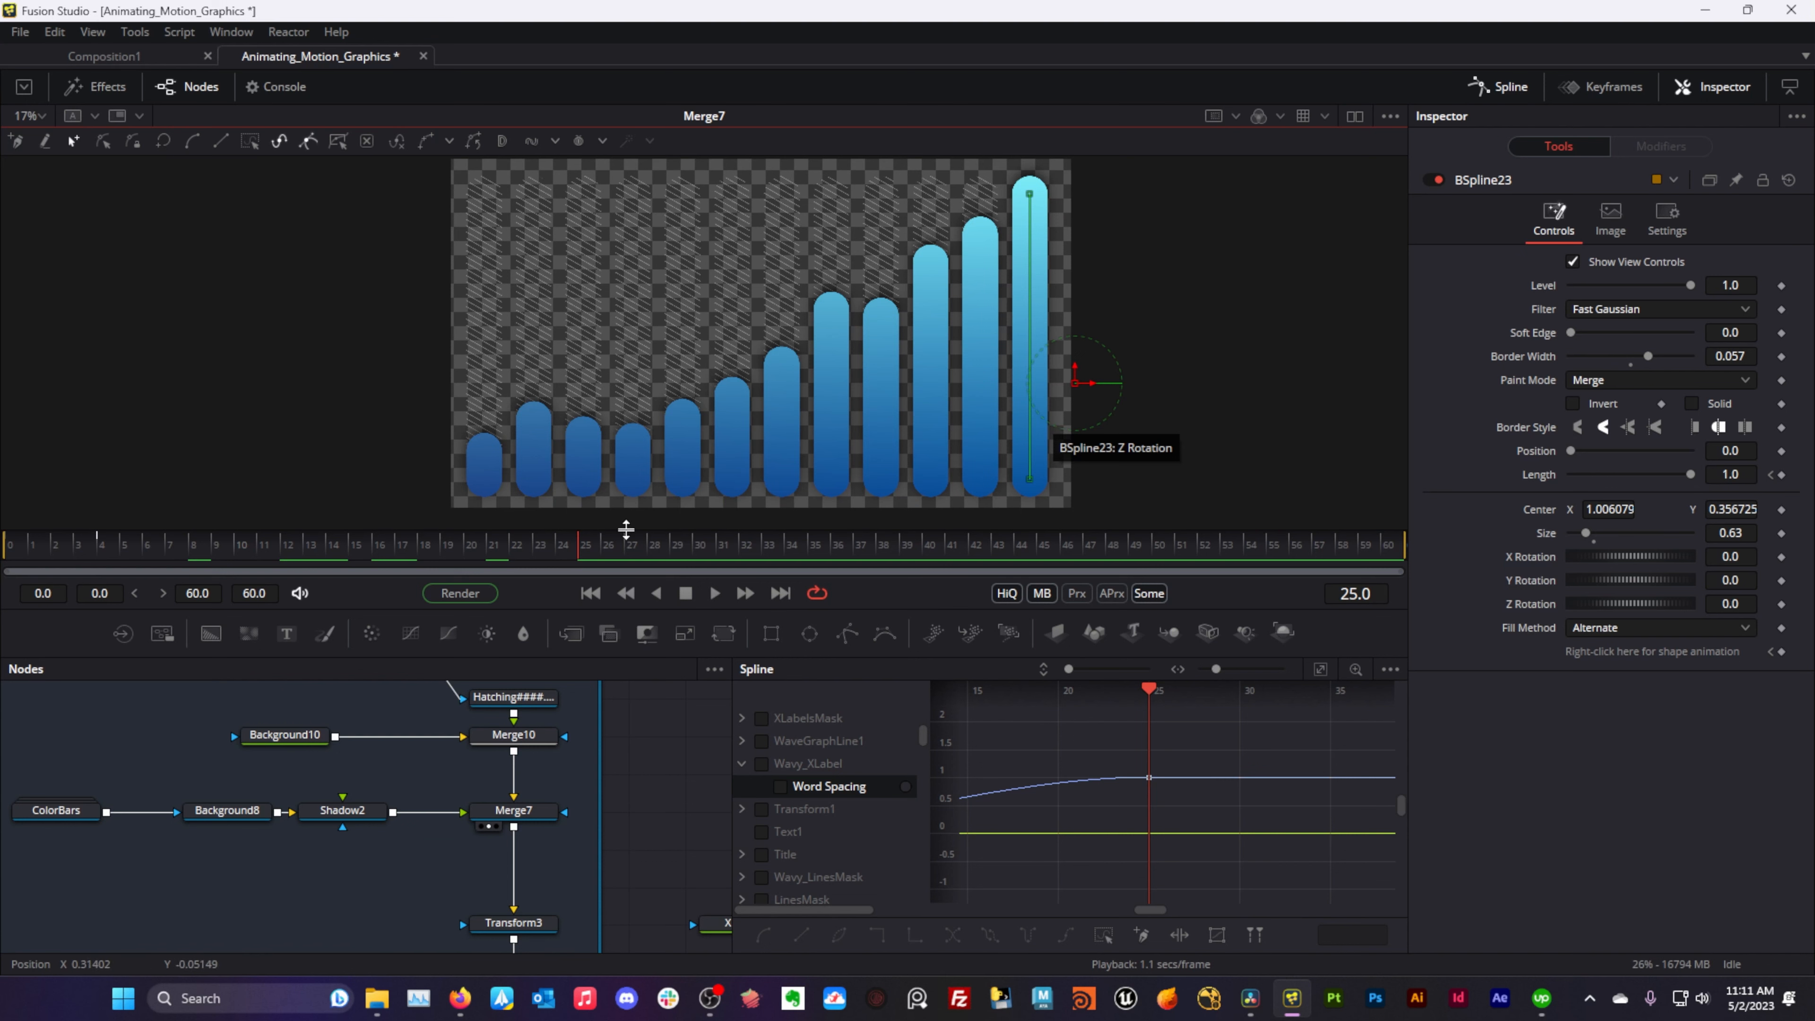
- Move the ColorBars group that feeds Background8 clear of the other nodes and expand it
left_click_drag(302, 766, 420, 762)
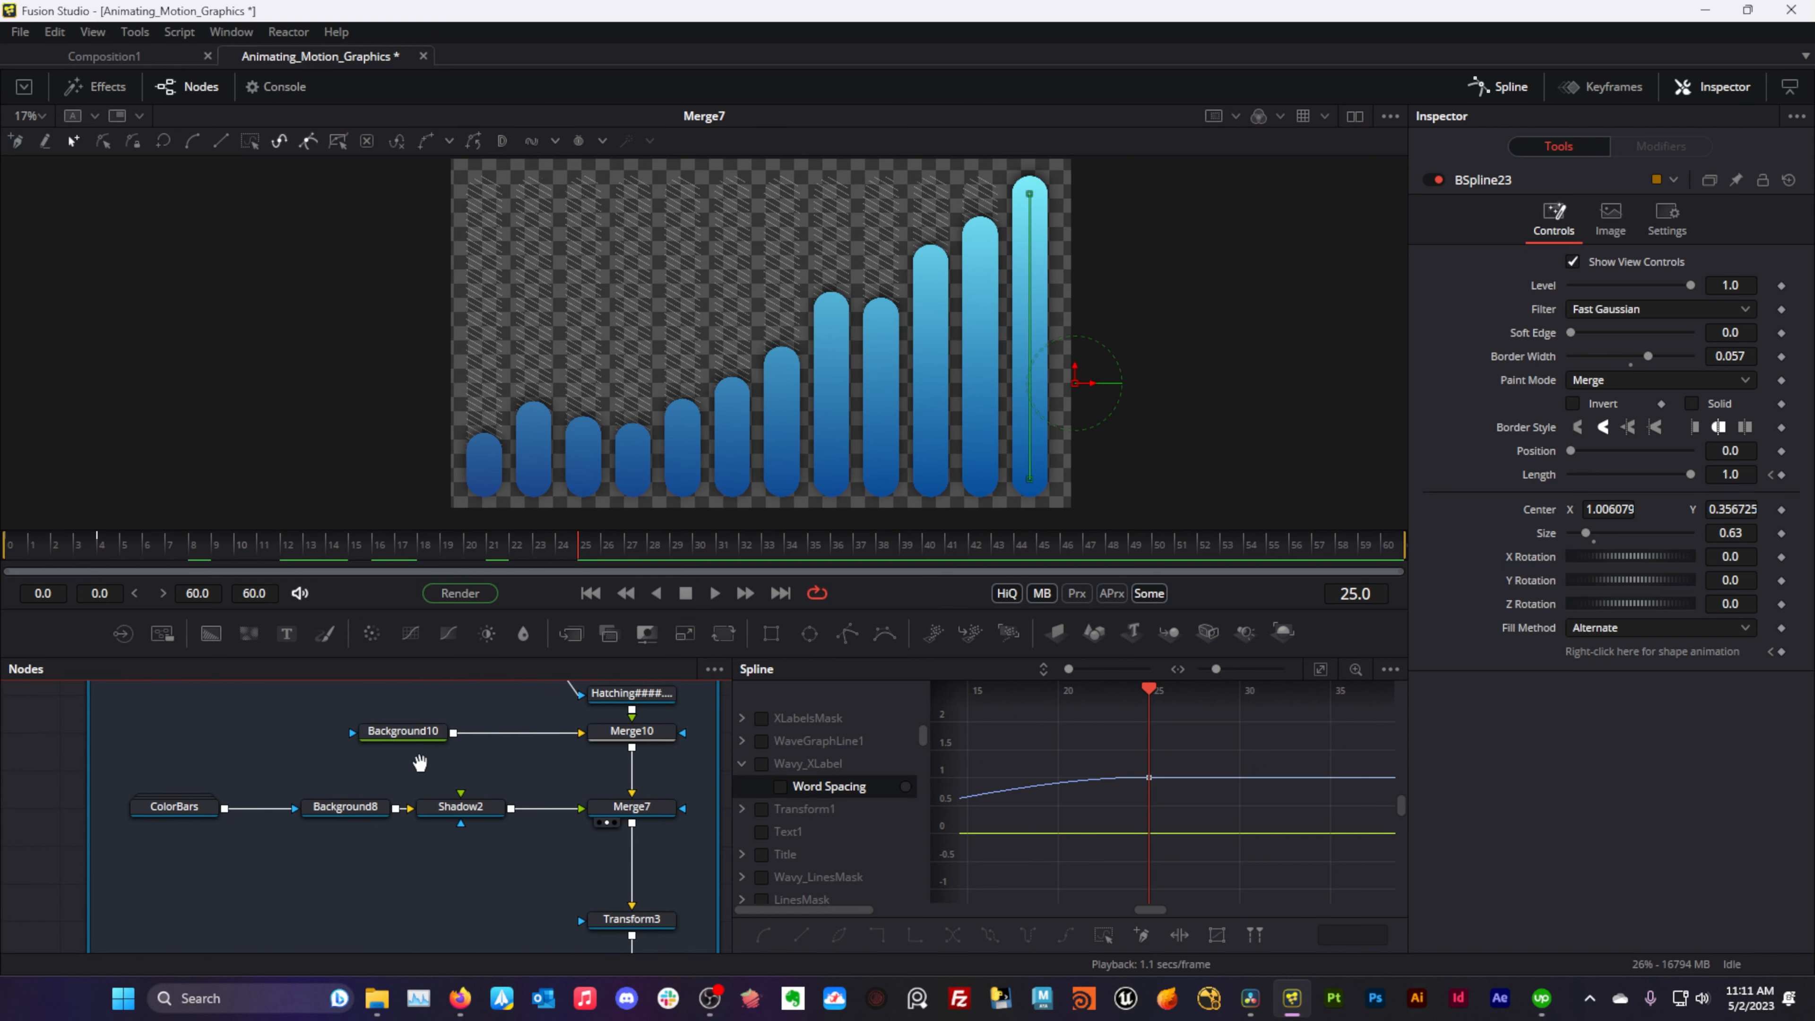
left_click(201, 813)
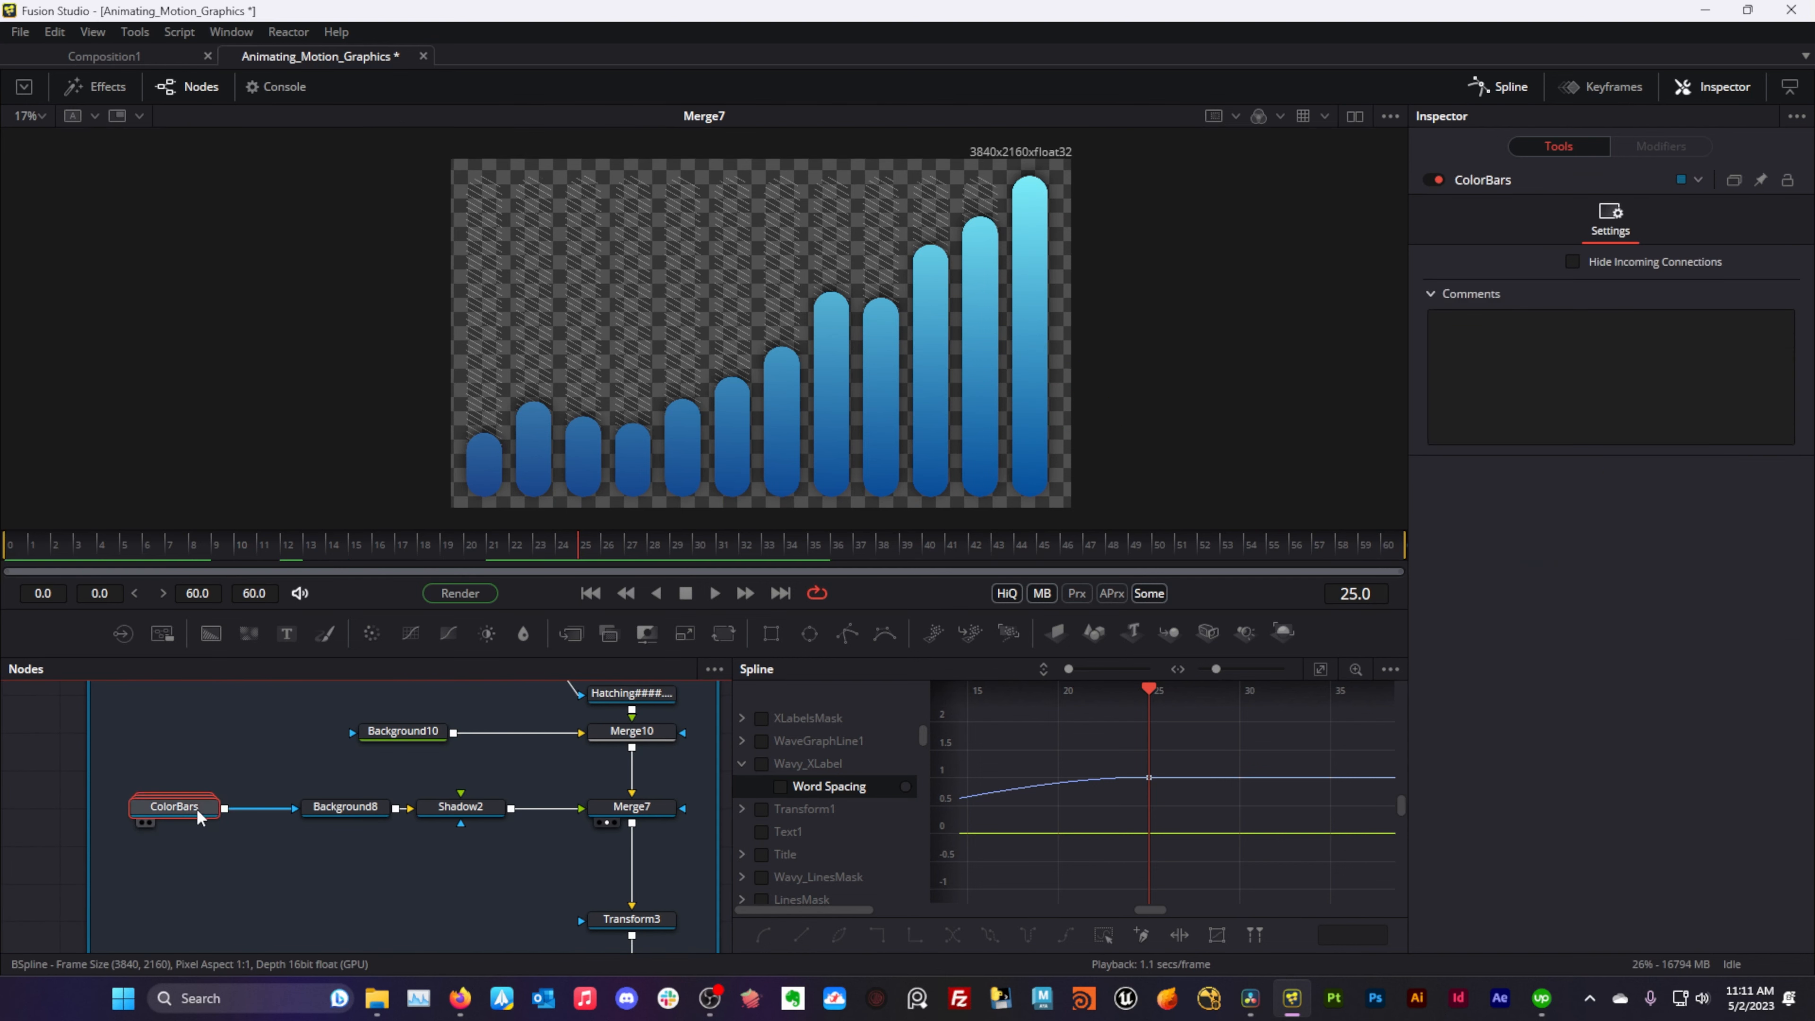
left_click_drag(241, 808, 680, 795)
scroll(480, 813, "down", 3)
left_click_drag(559, 802, 265, 802)
right_click(264, 800)
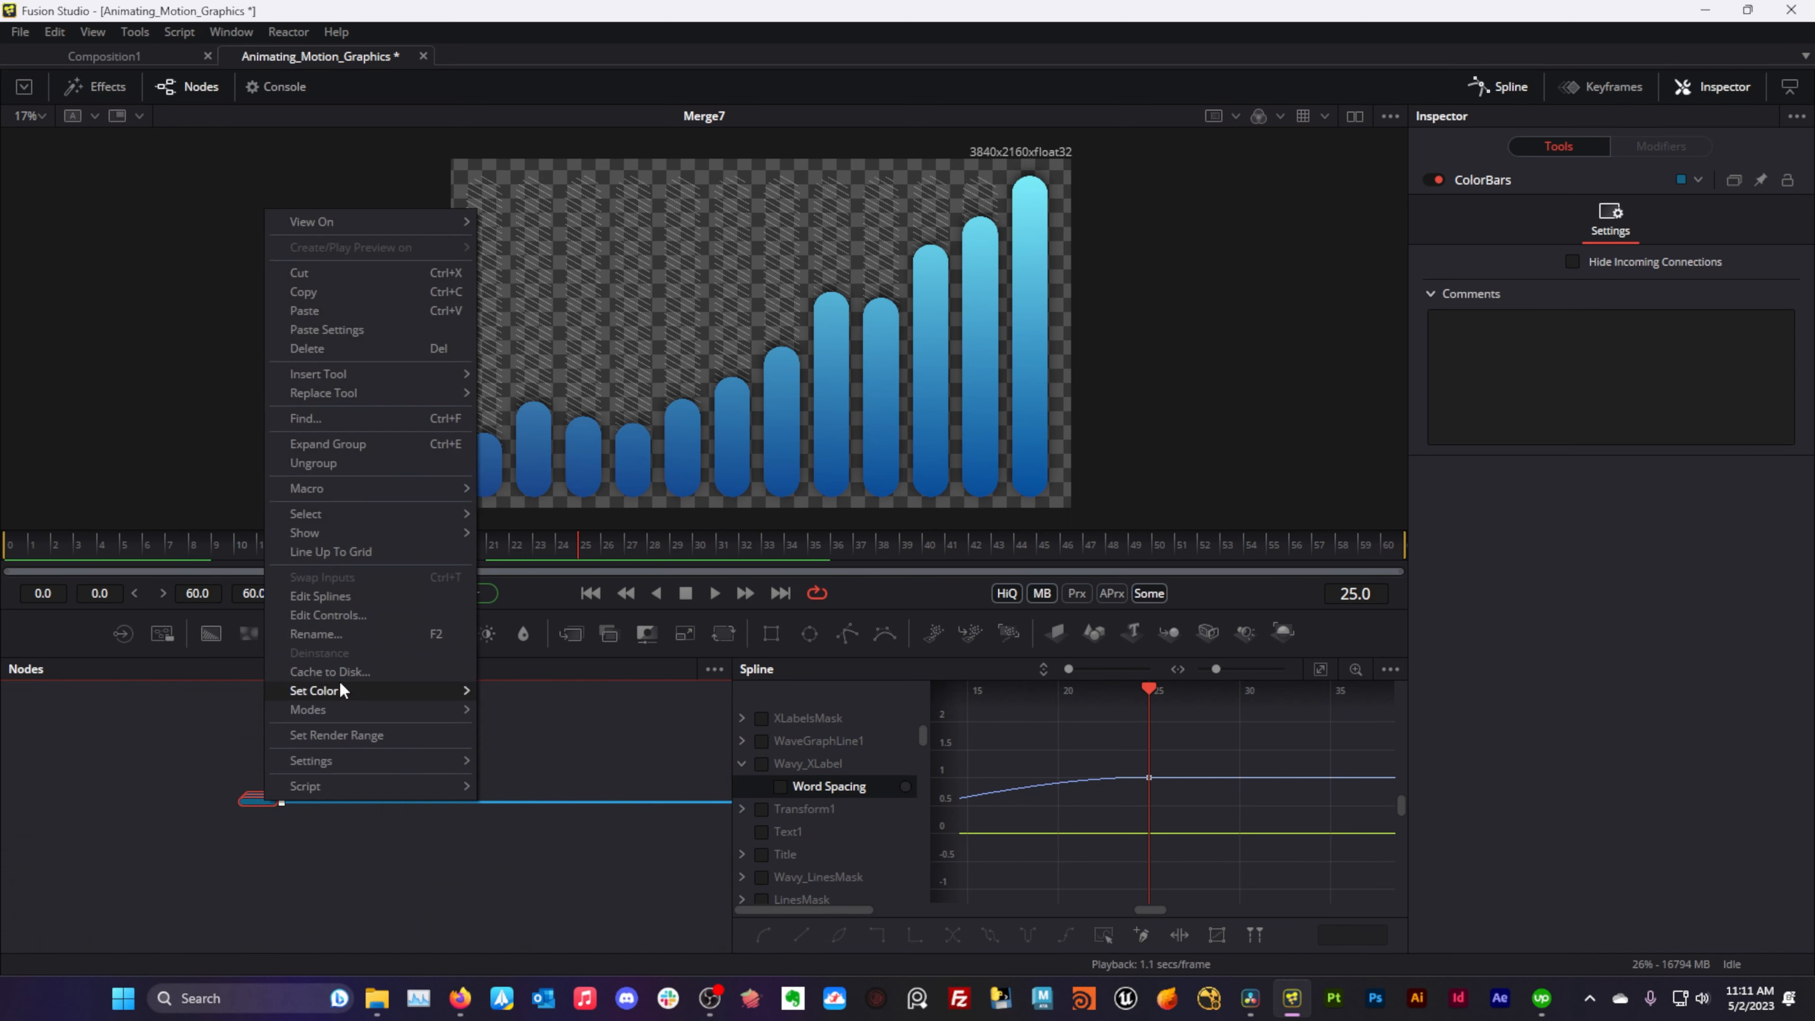
left_click(355, 444)
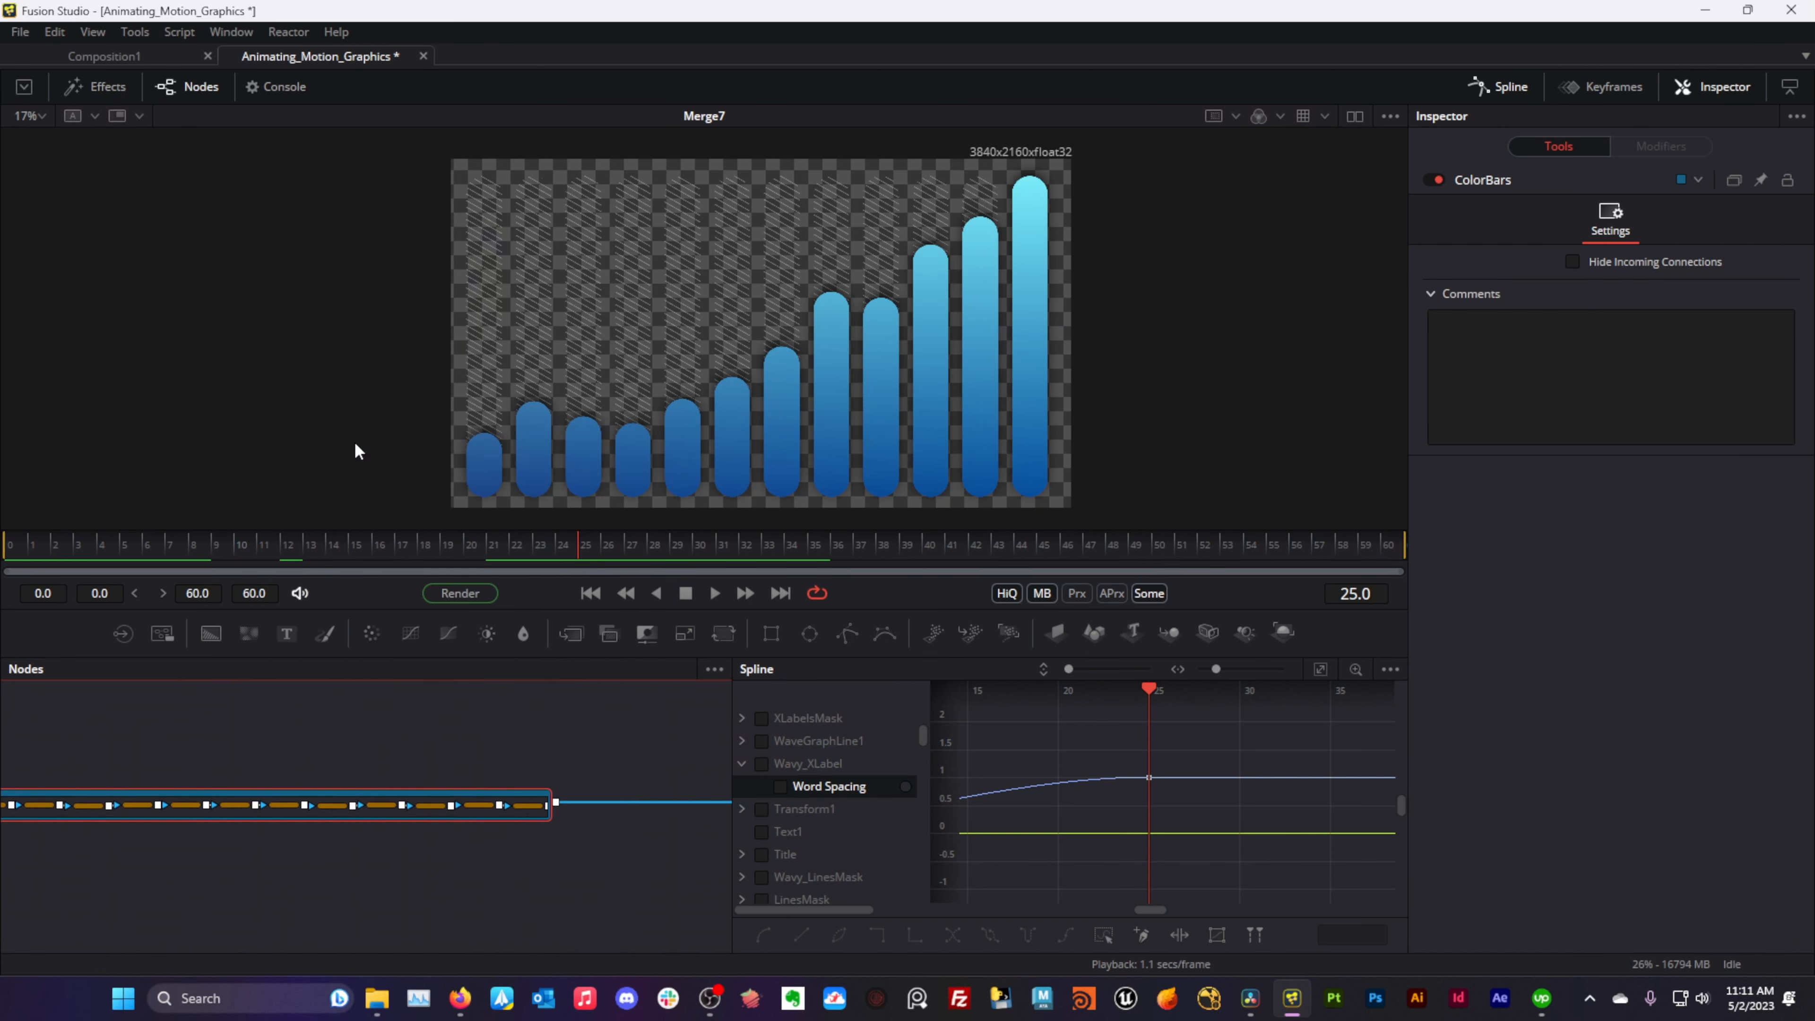
scroll(382, 828, "down", 3)
scroll(381, 828, "up", 6)
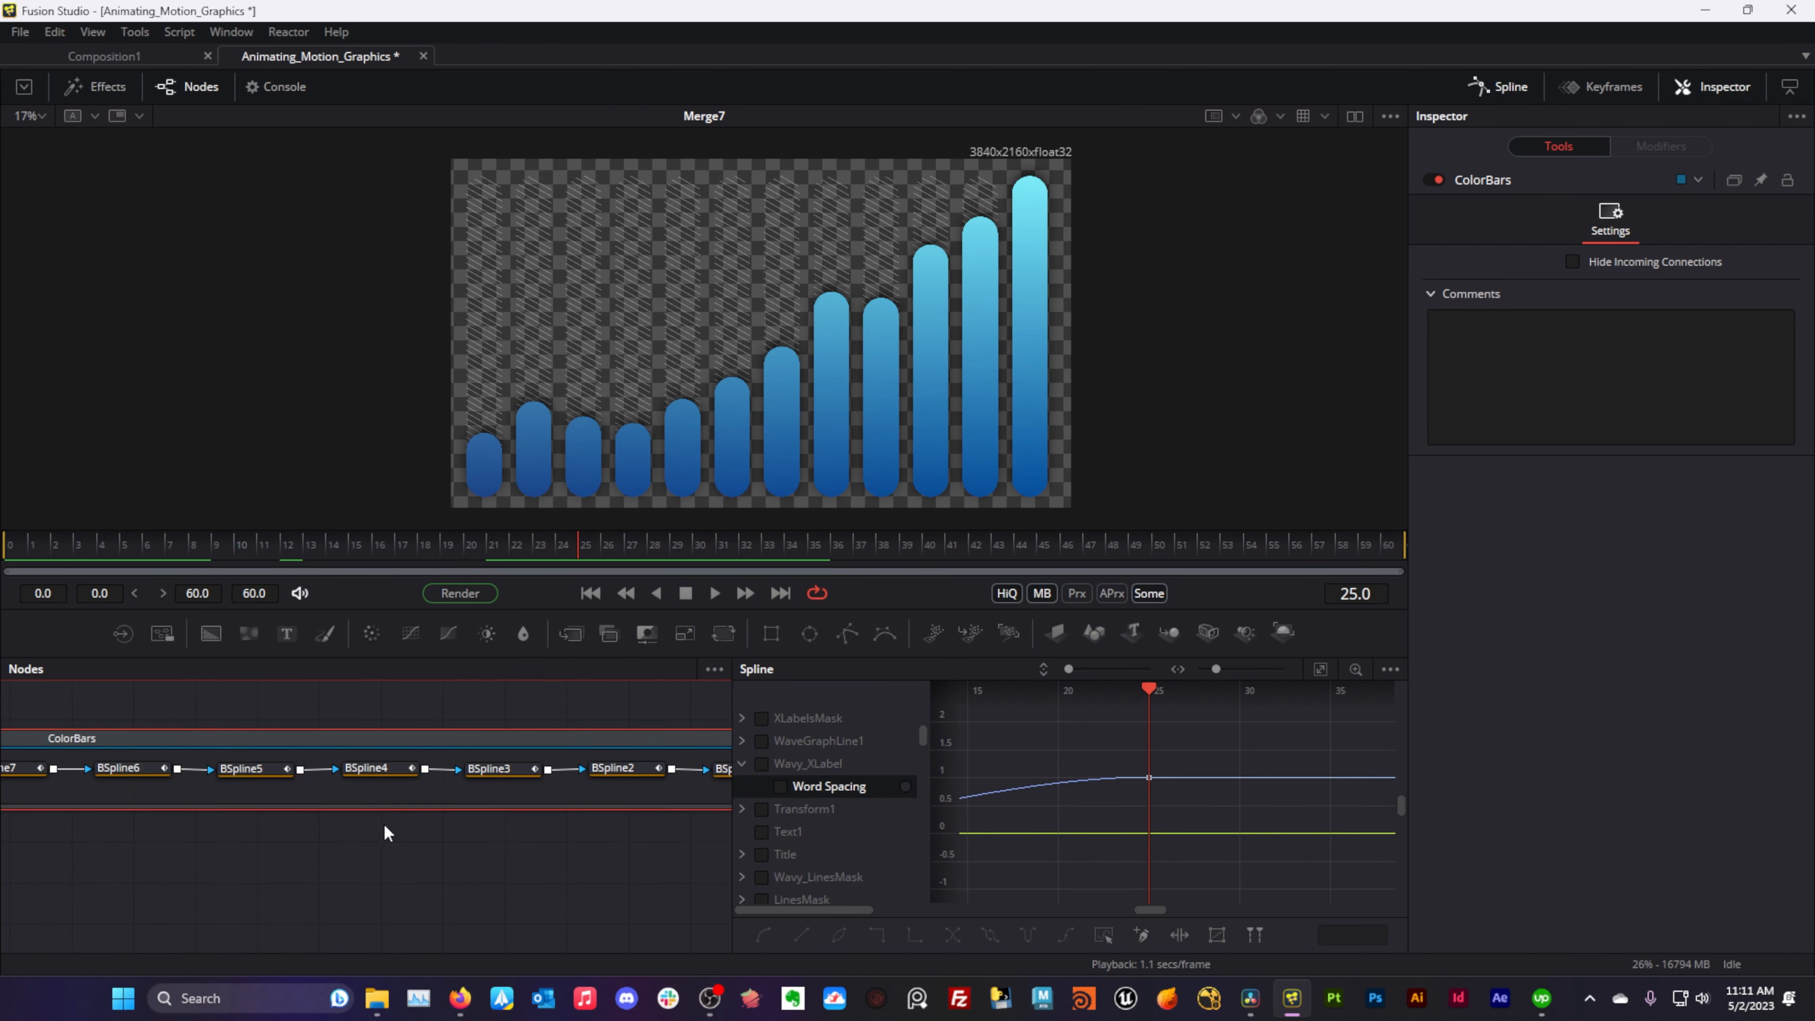
- Follow the B-spline chain inside ColorBars to its start and select the first mask, BSpline11
left_click_drag(381, 828, 620, 805)
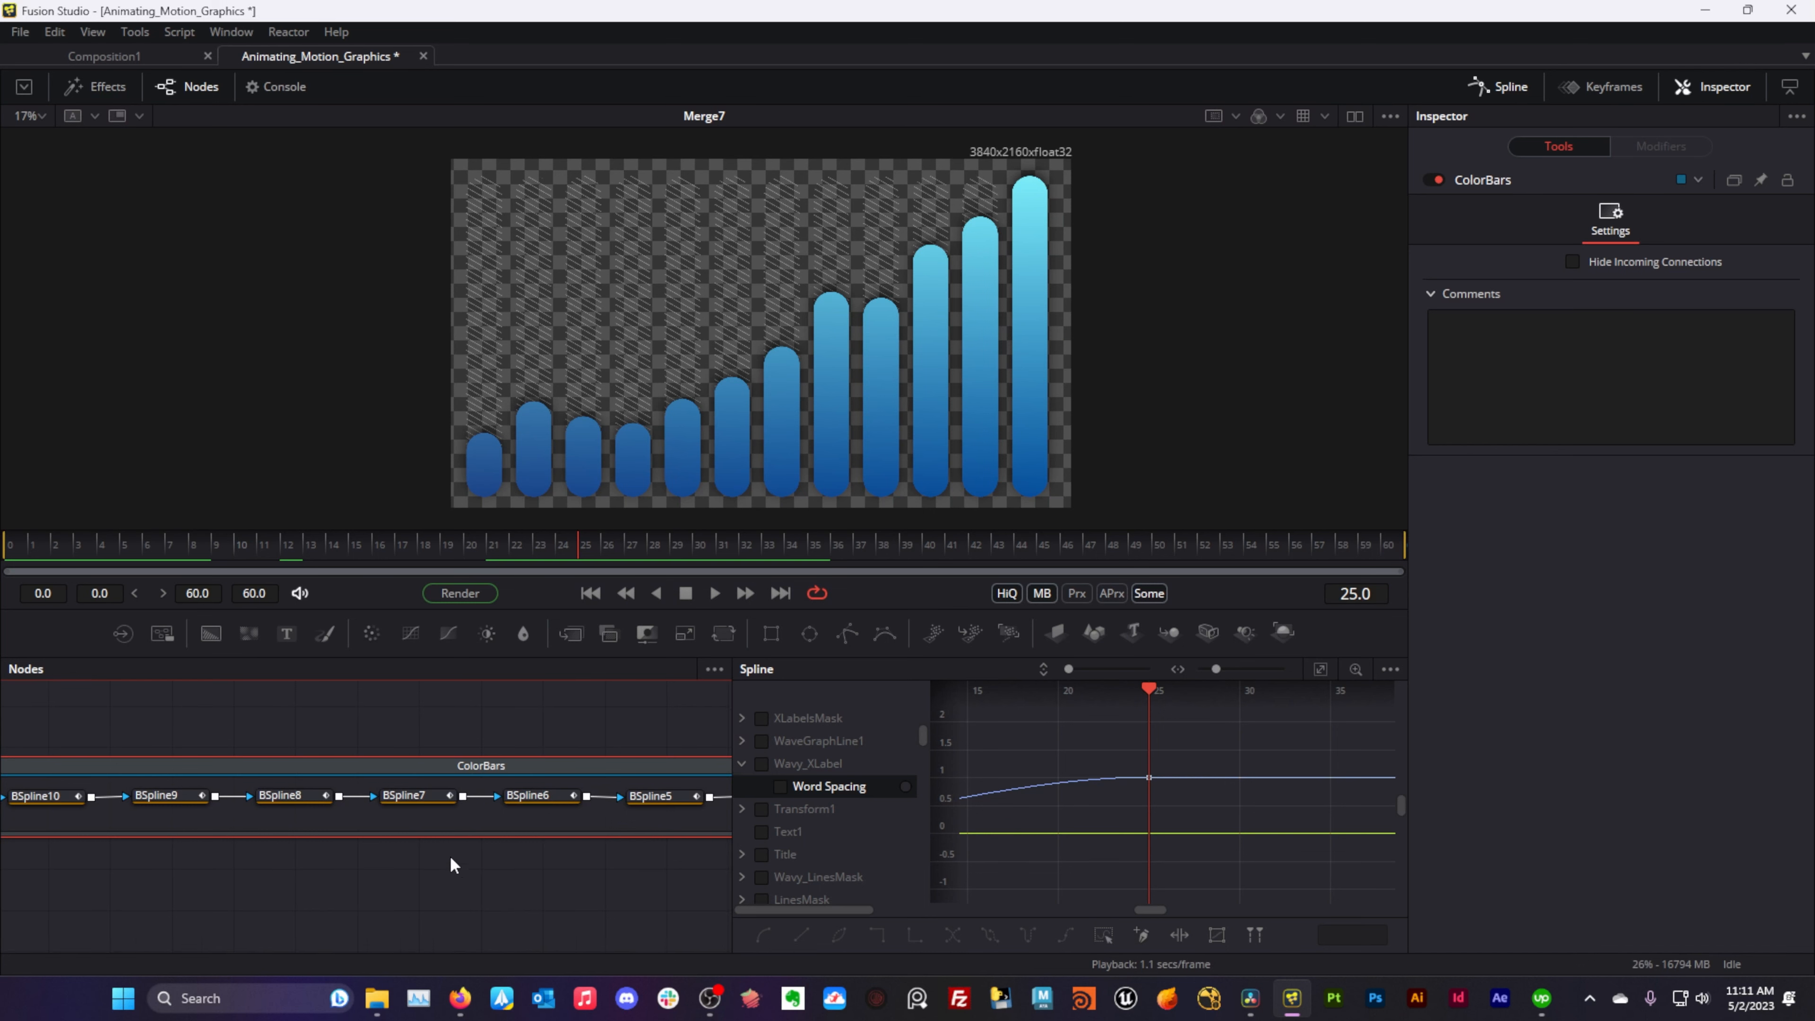
scroll(449, 856, "down", 3)
left_click_drag(410, 857, 523, 842)
scroll(326, 831, "up", 2)
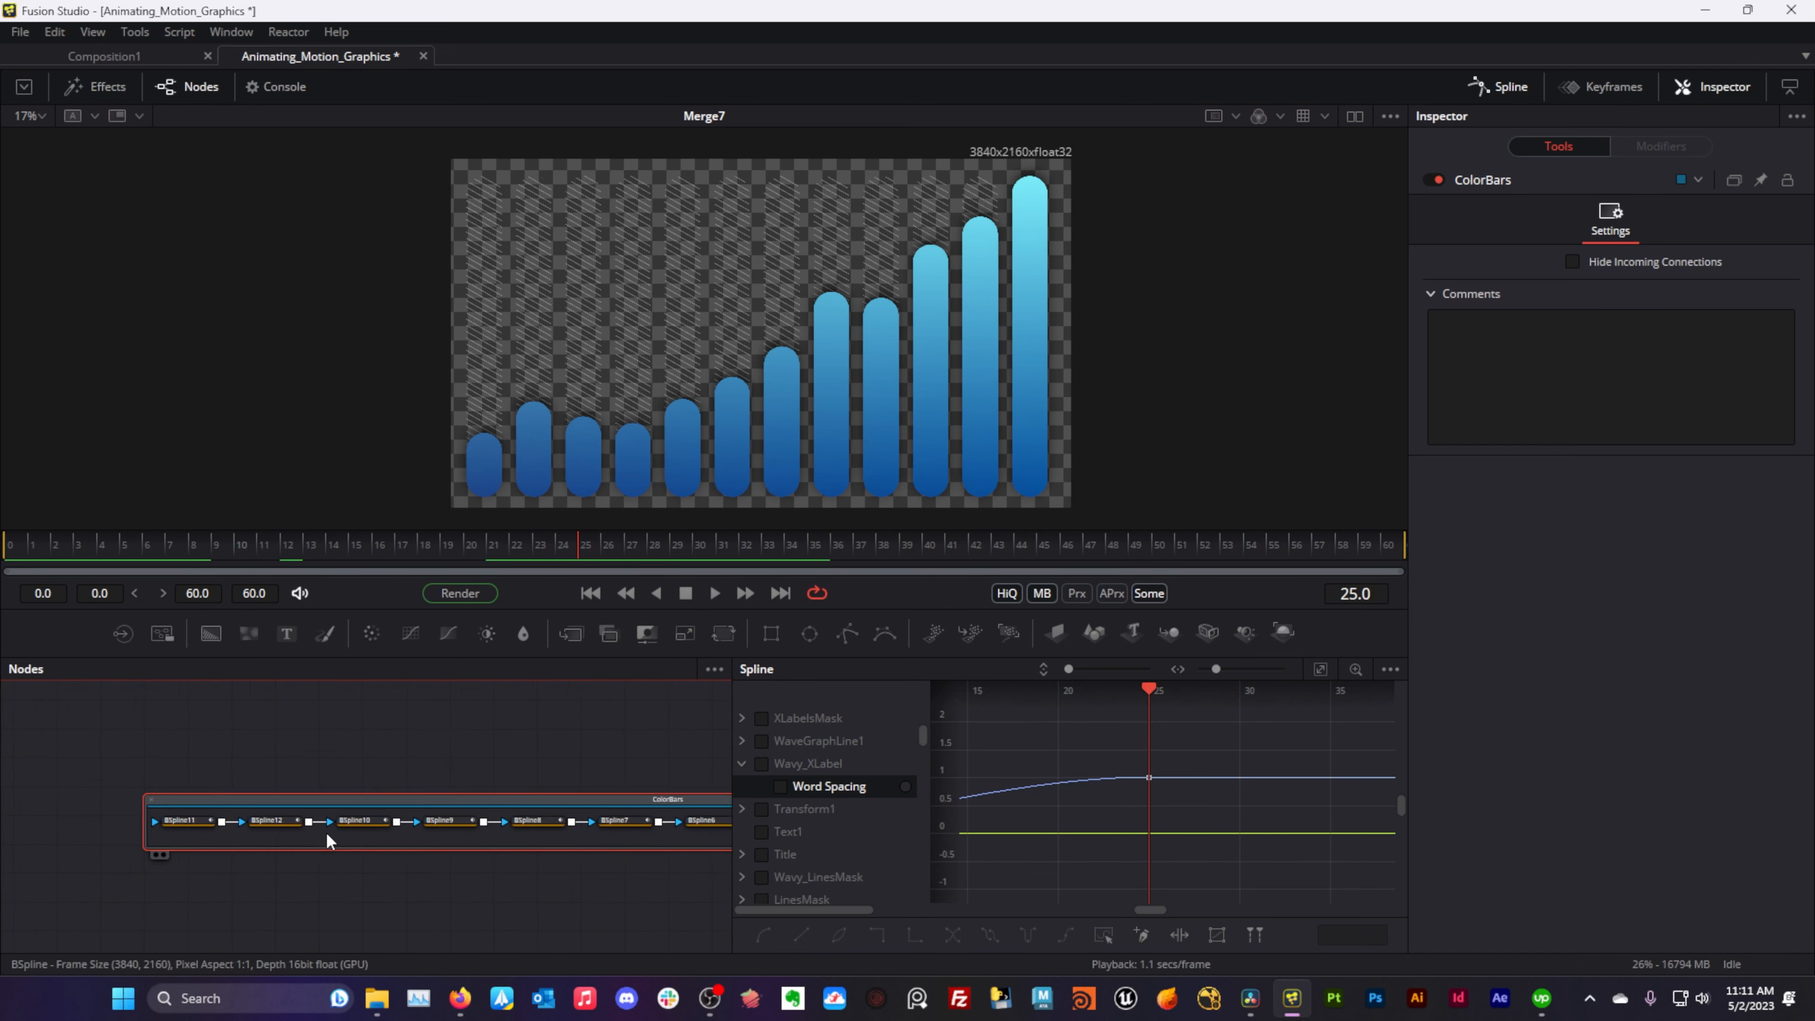
left_click(174, 825)
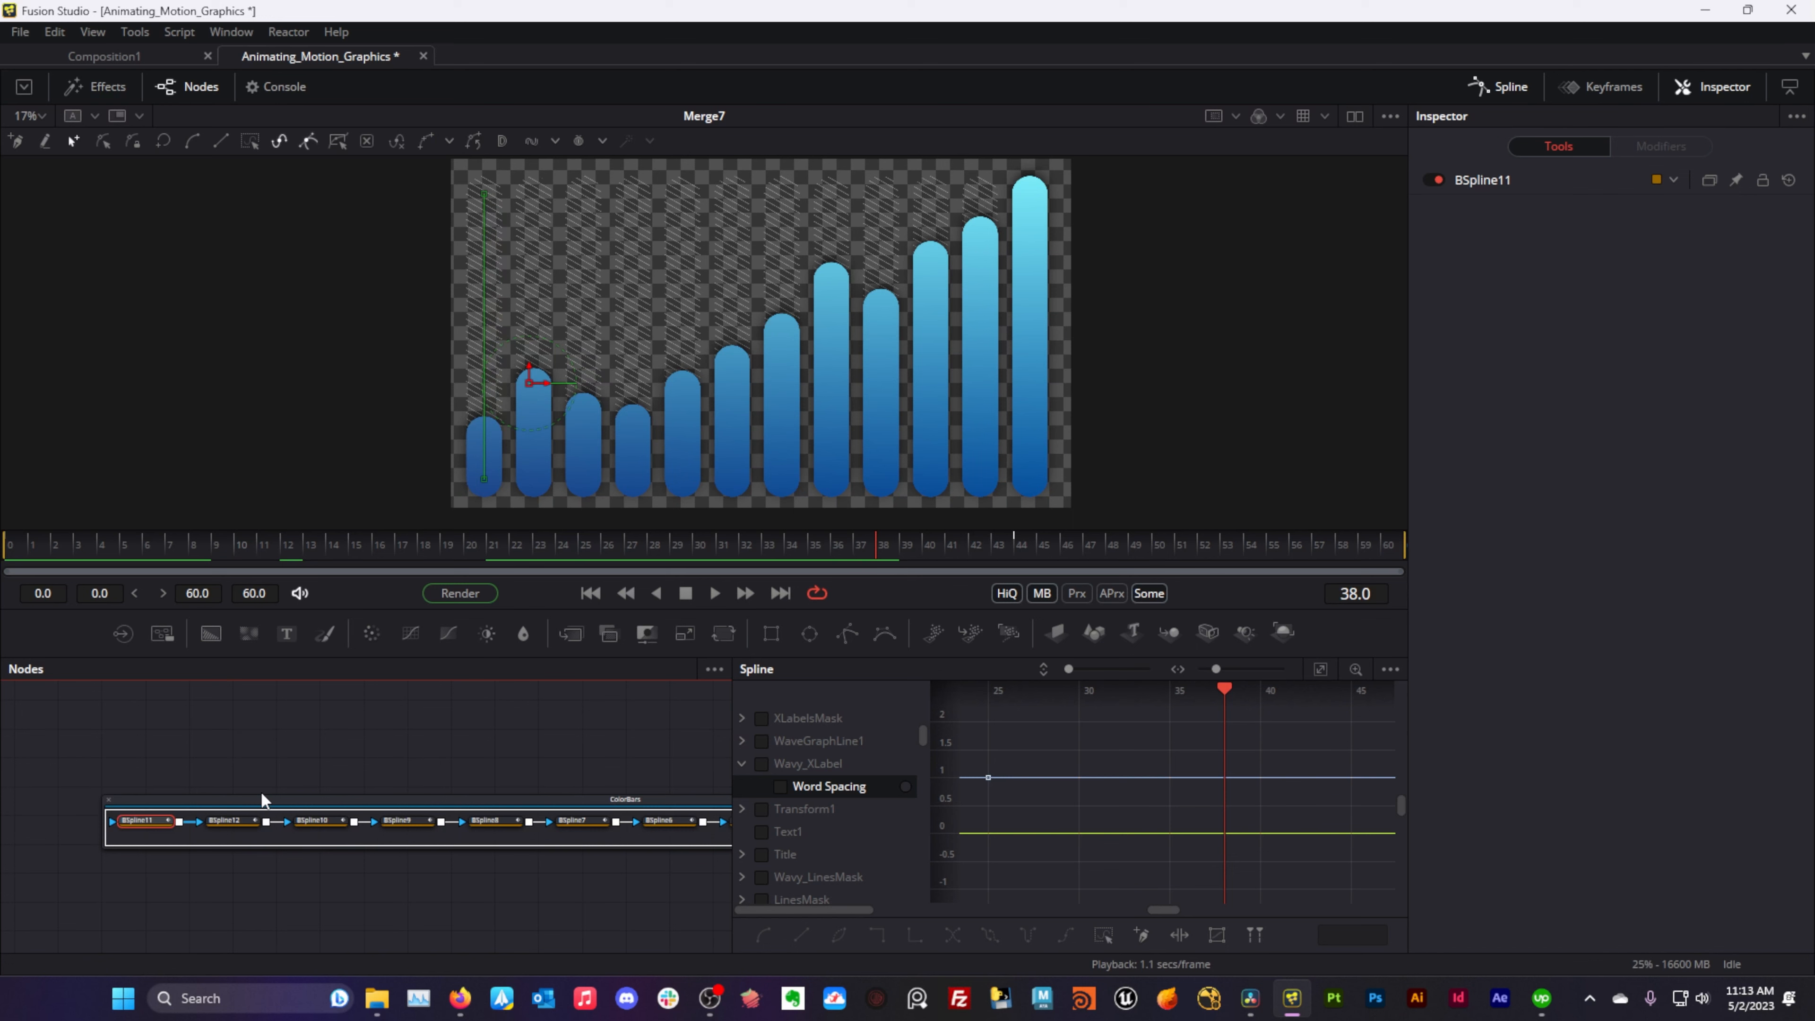
- Inspect how BSpline11 feeds the next mask in the ColorBars chain and select BSpline12
left_click_drag(292, 756, 327, 774)
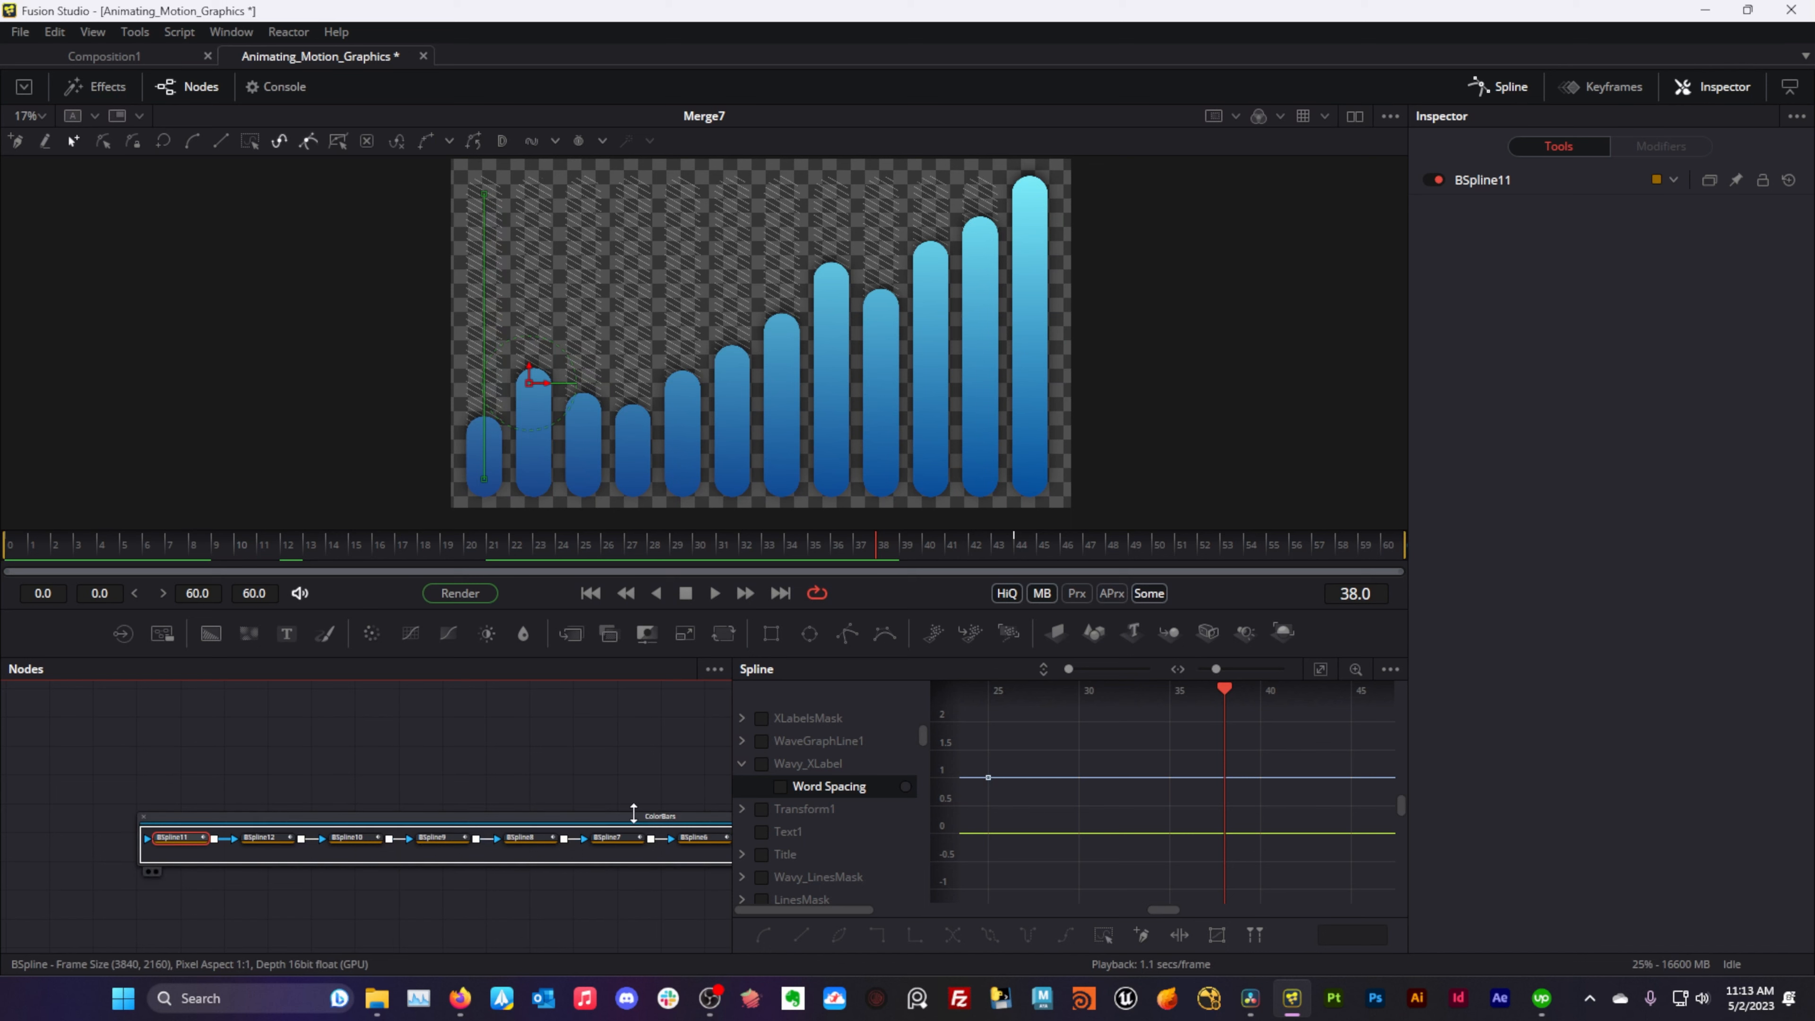
mouse_move(599, 781)
left_mouse_down()
mouse_move(466, 788)
mouse_move(604, 785)
left_mouse_up()
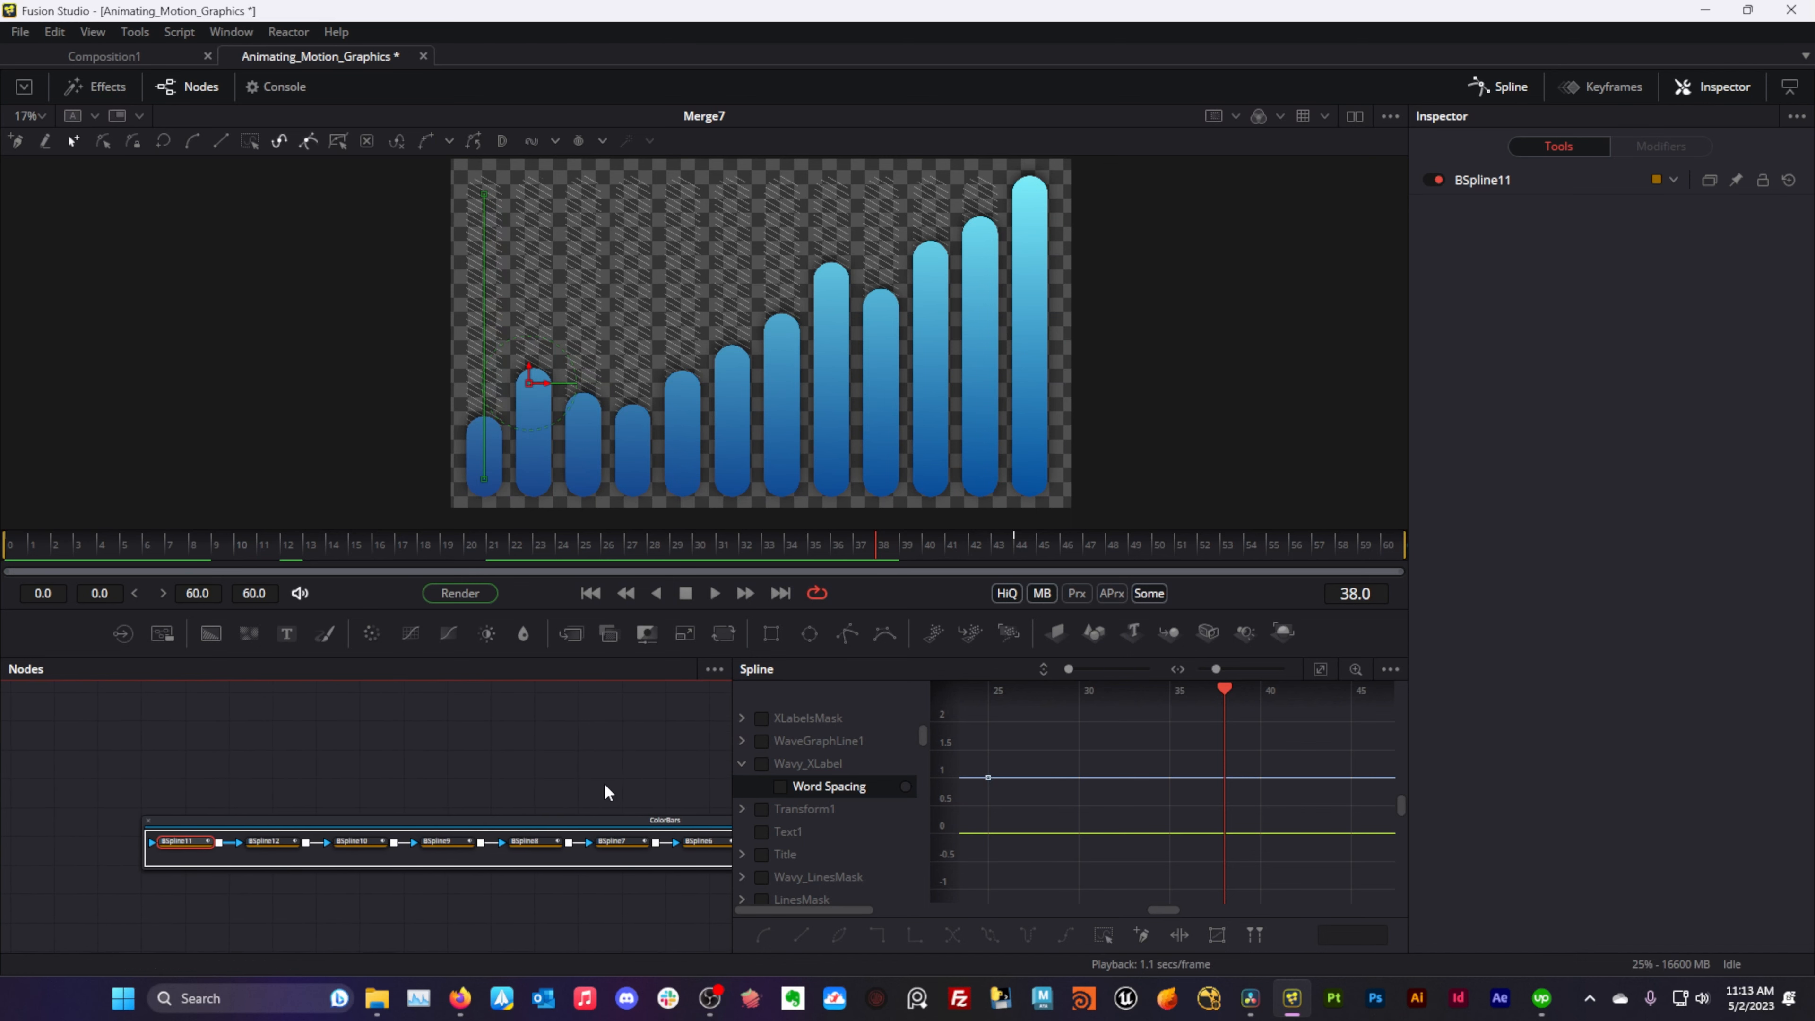
left_click_drag(357, 787, 413, 788)
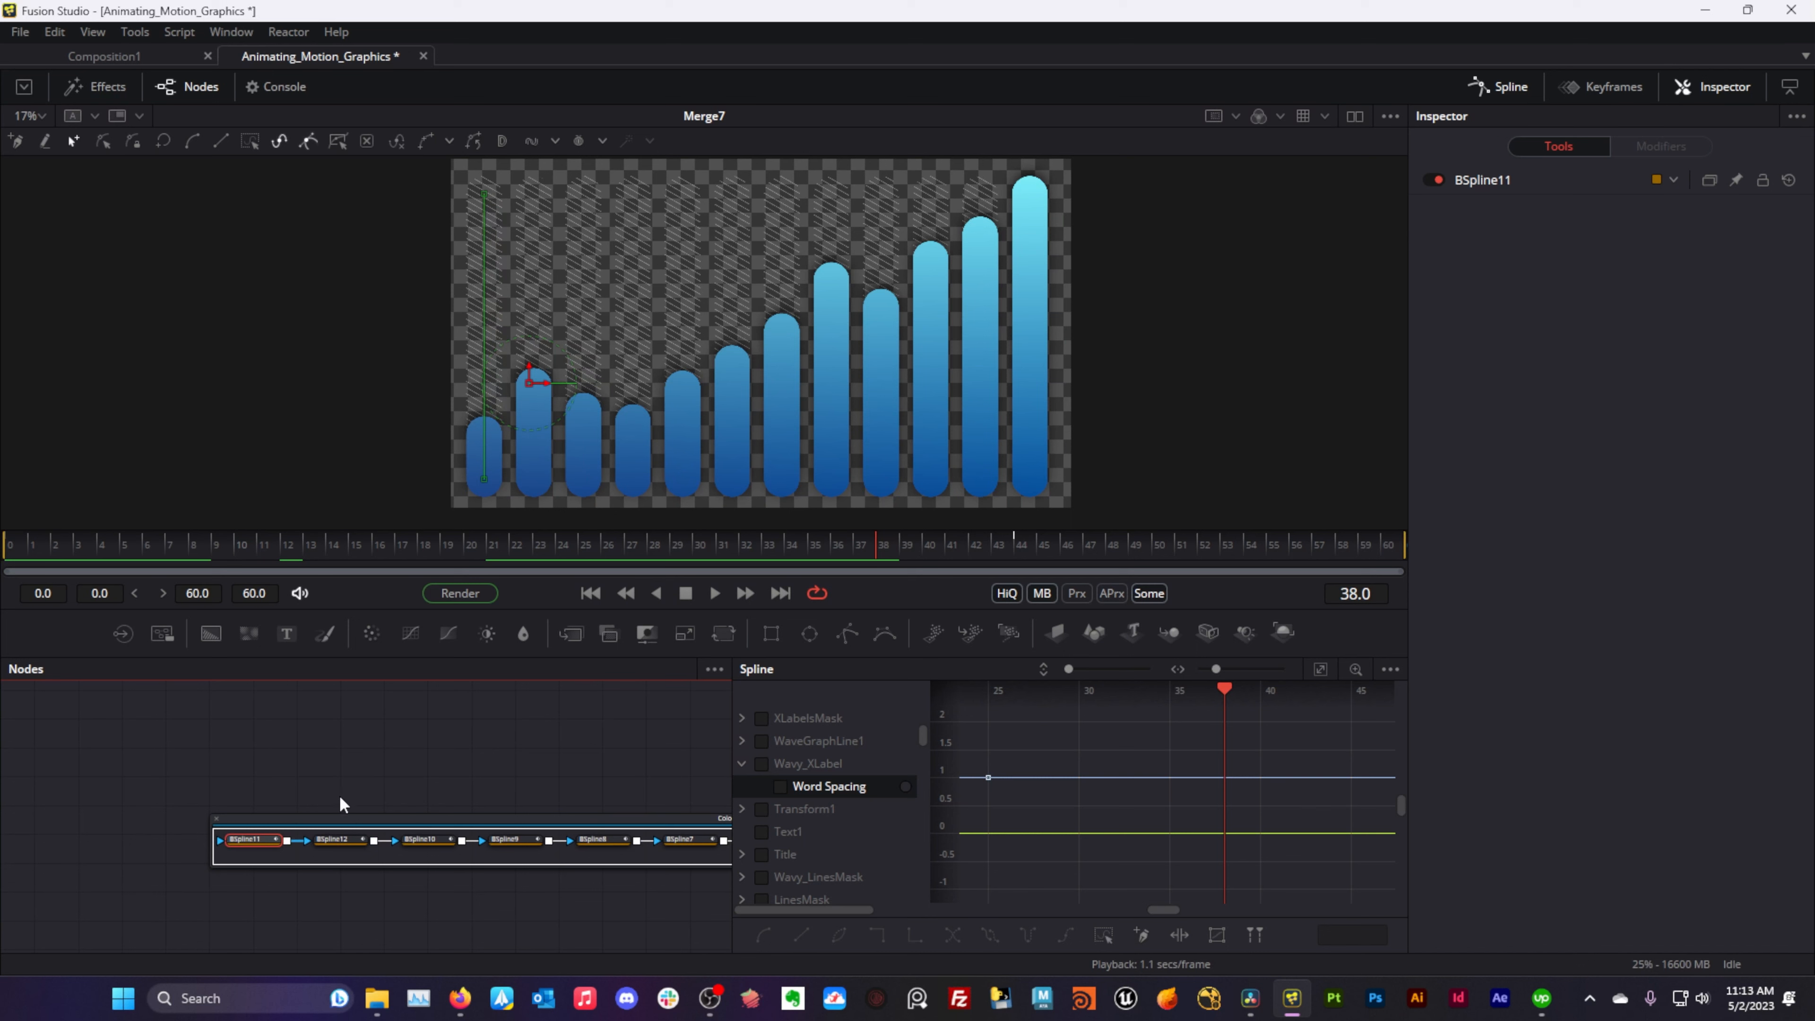
mouse_move(235, 842)
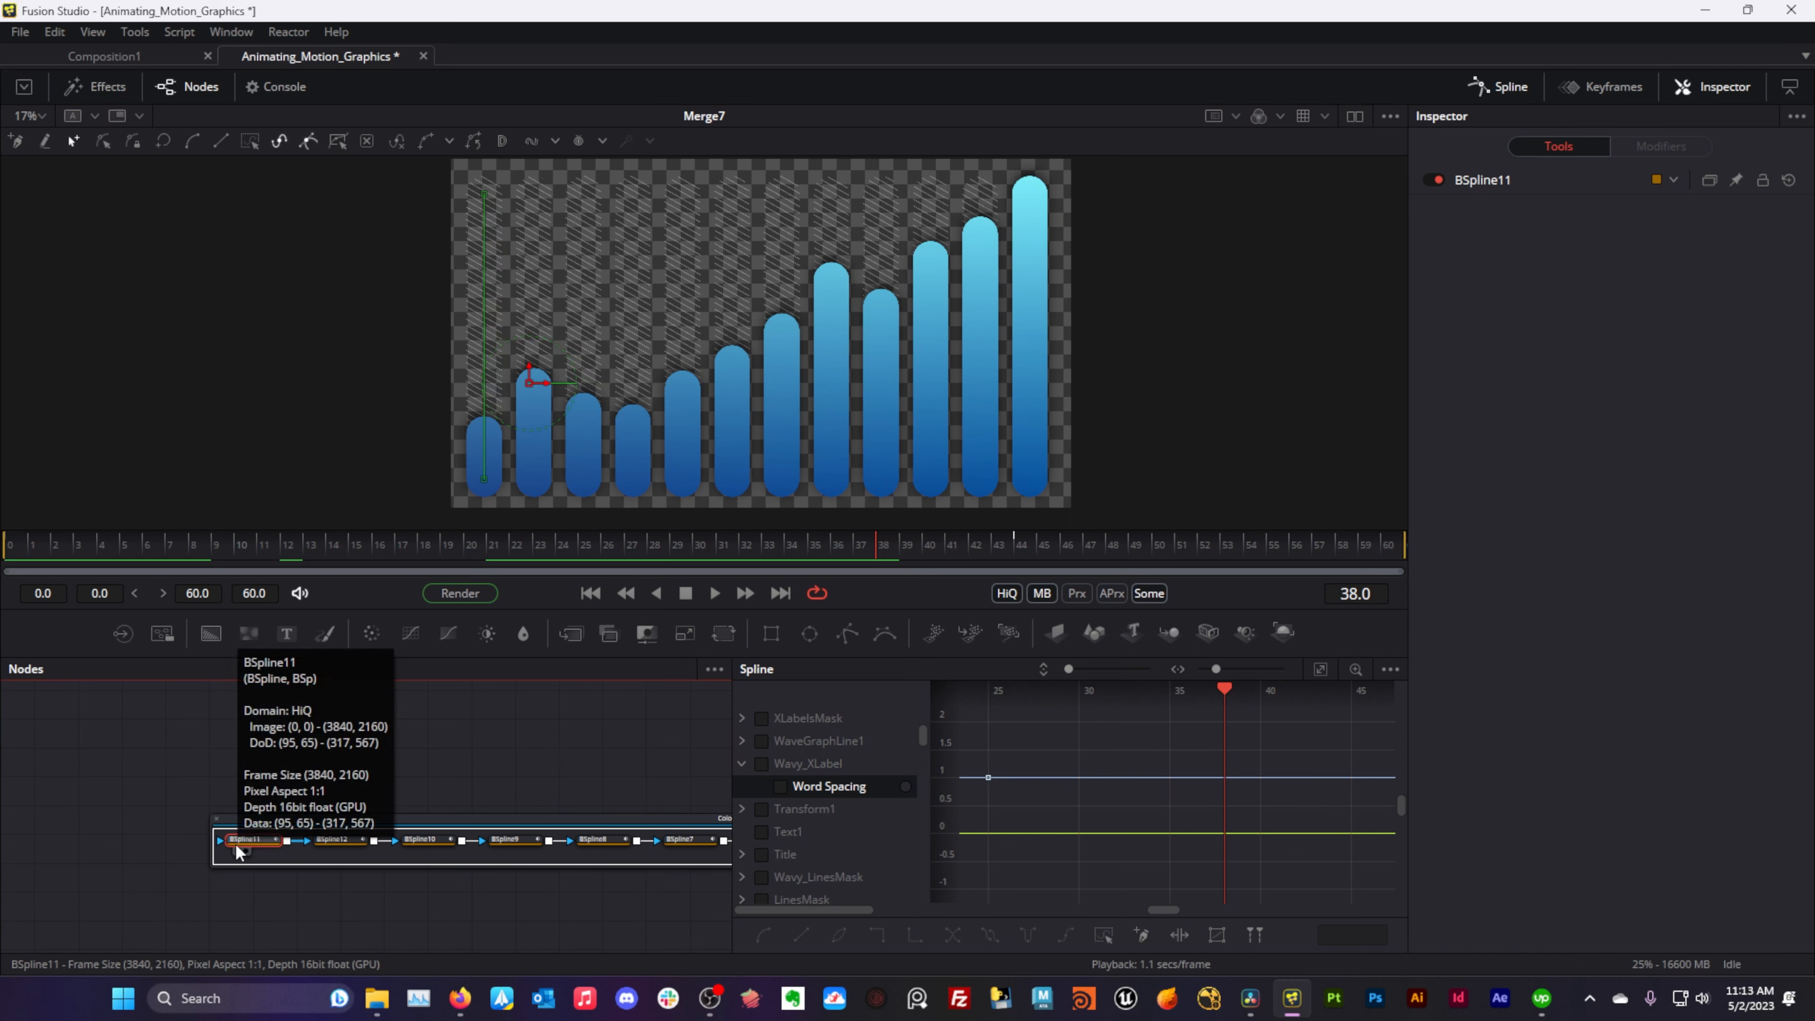
mouse_move(322, 843)
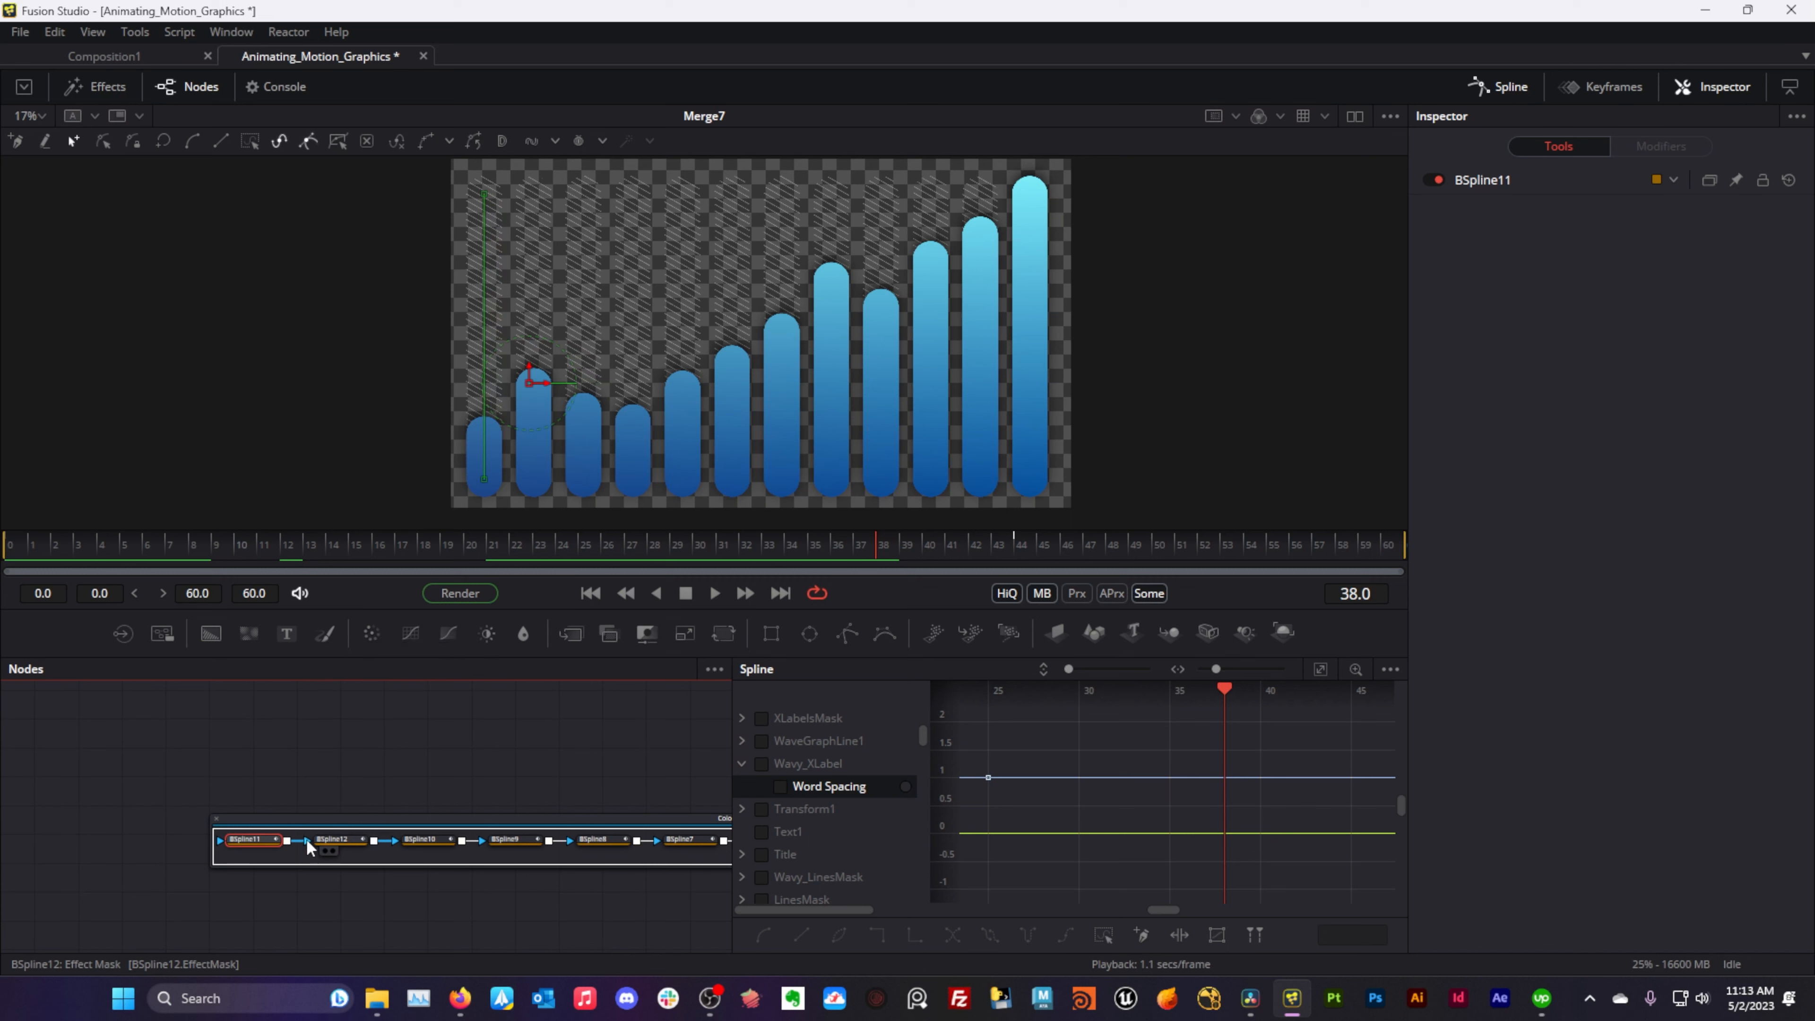
left_click(334, 841)
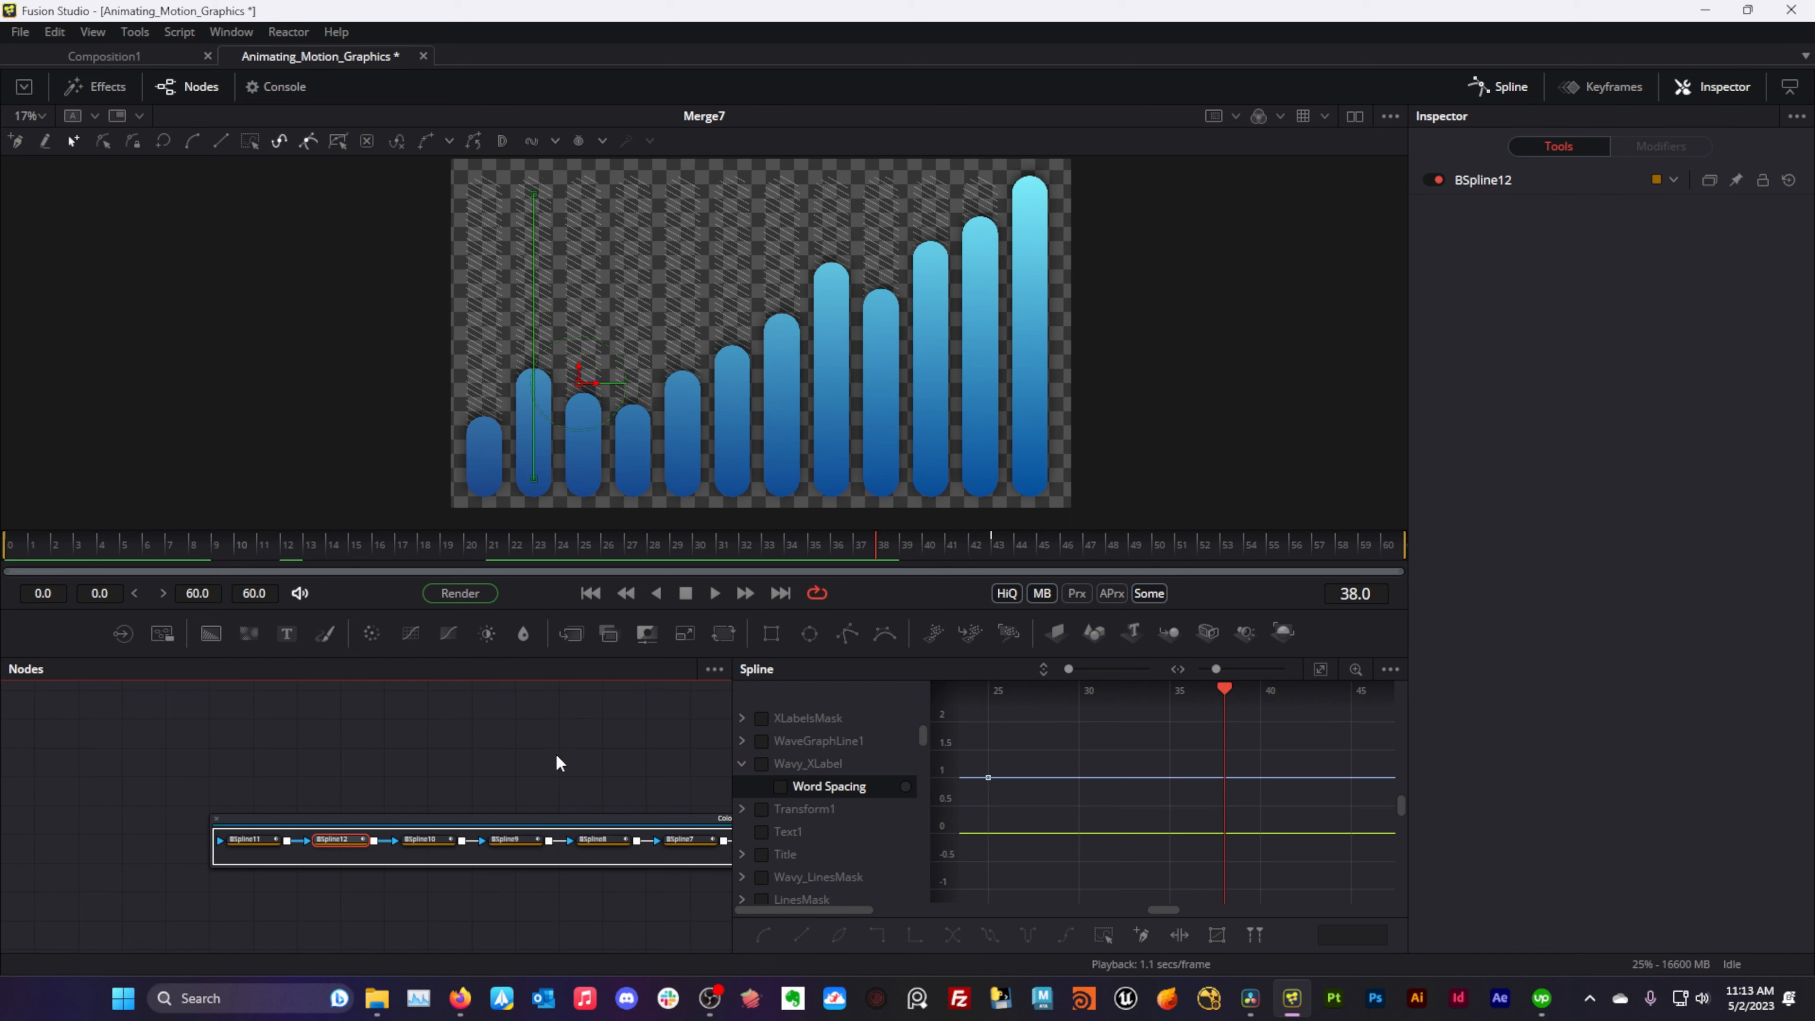
- Show BSpline10 in the viewer and scrub the timeline to frame 35 to check the bar masks' growth
left_click_drag(556, 754, 402, 735)
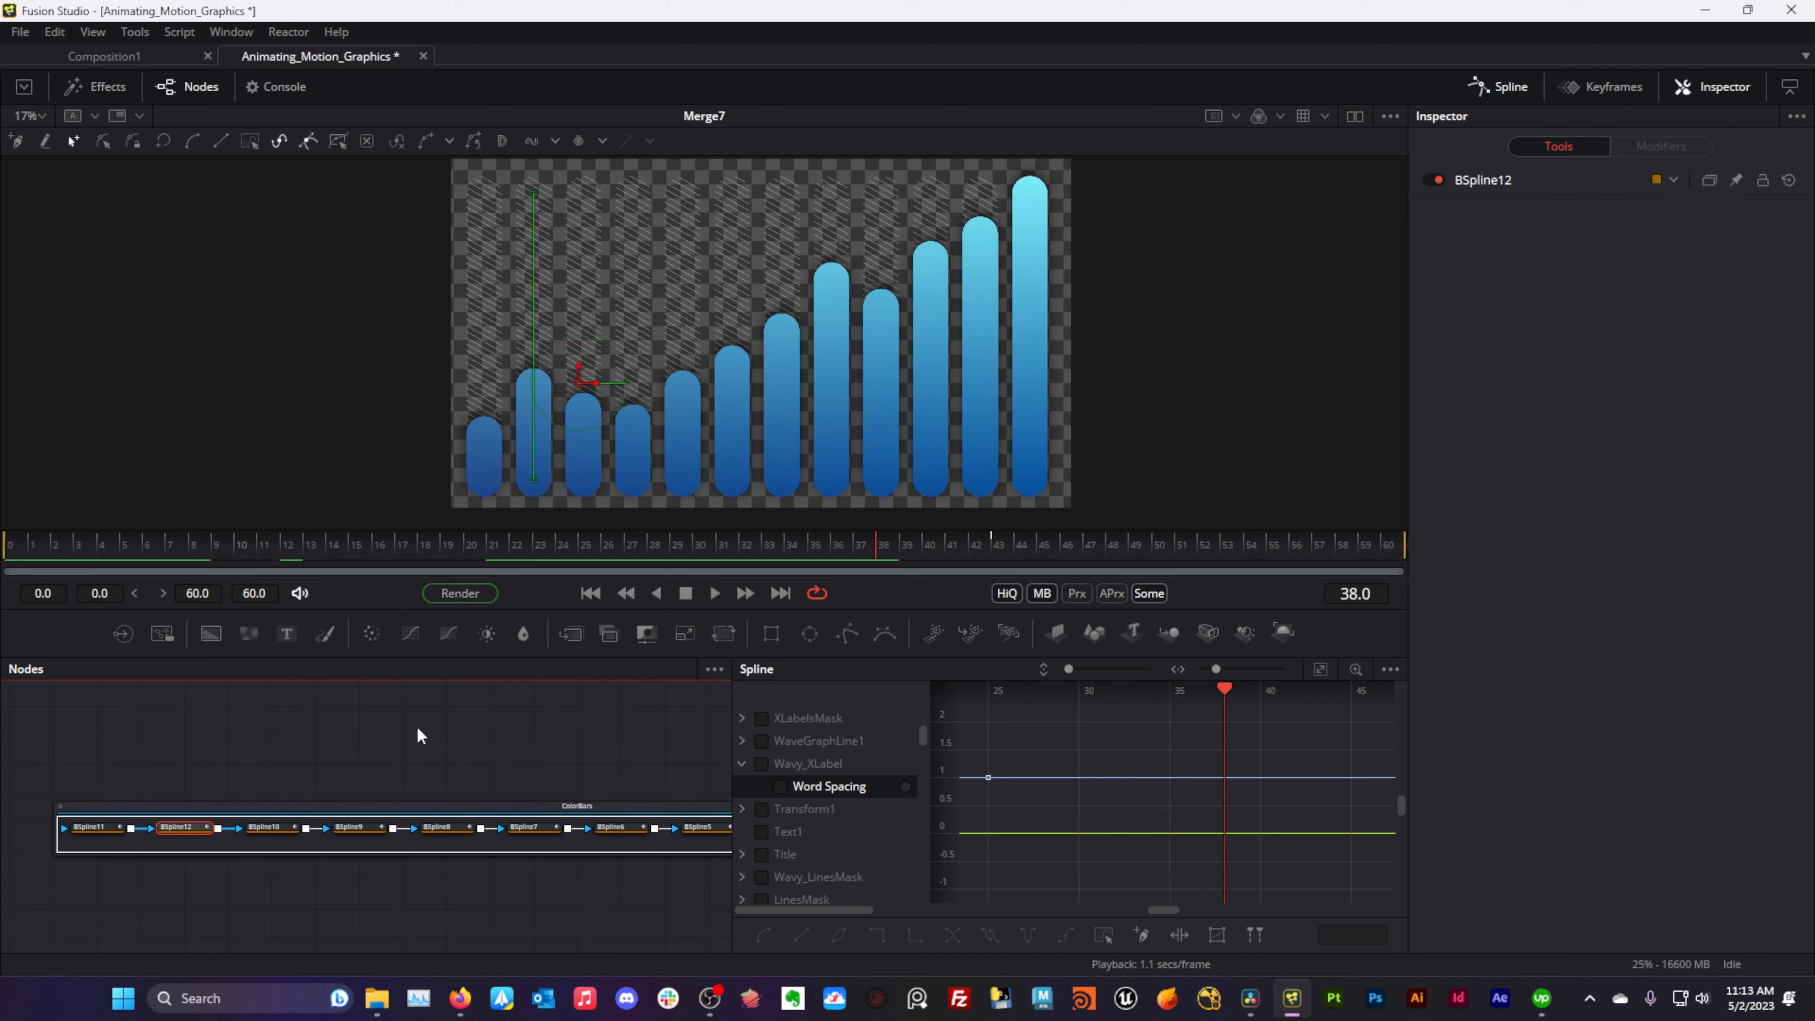
left_click_drag(442, 737, 350, 764)
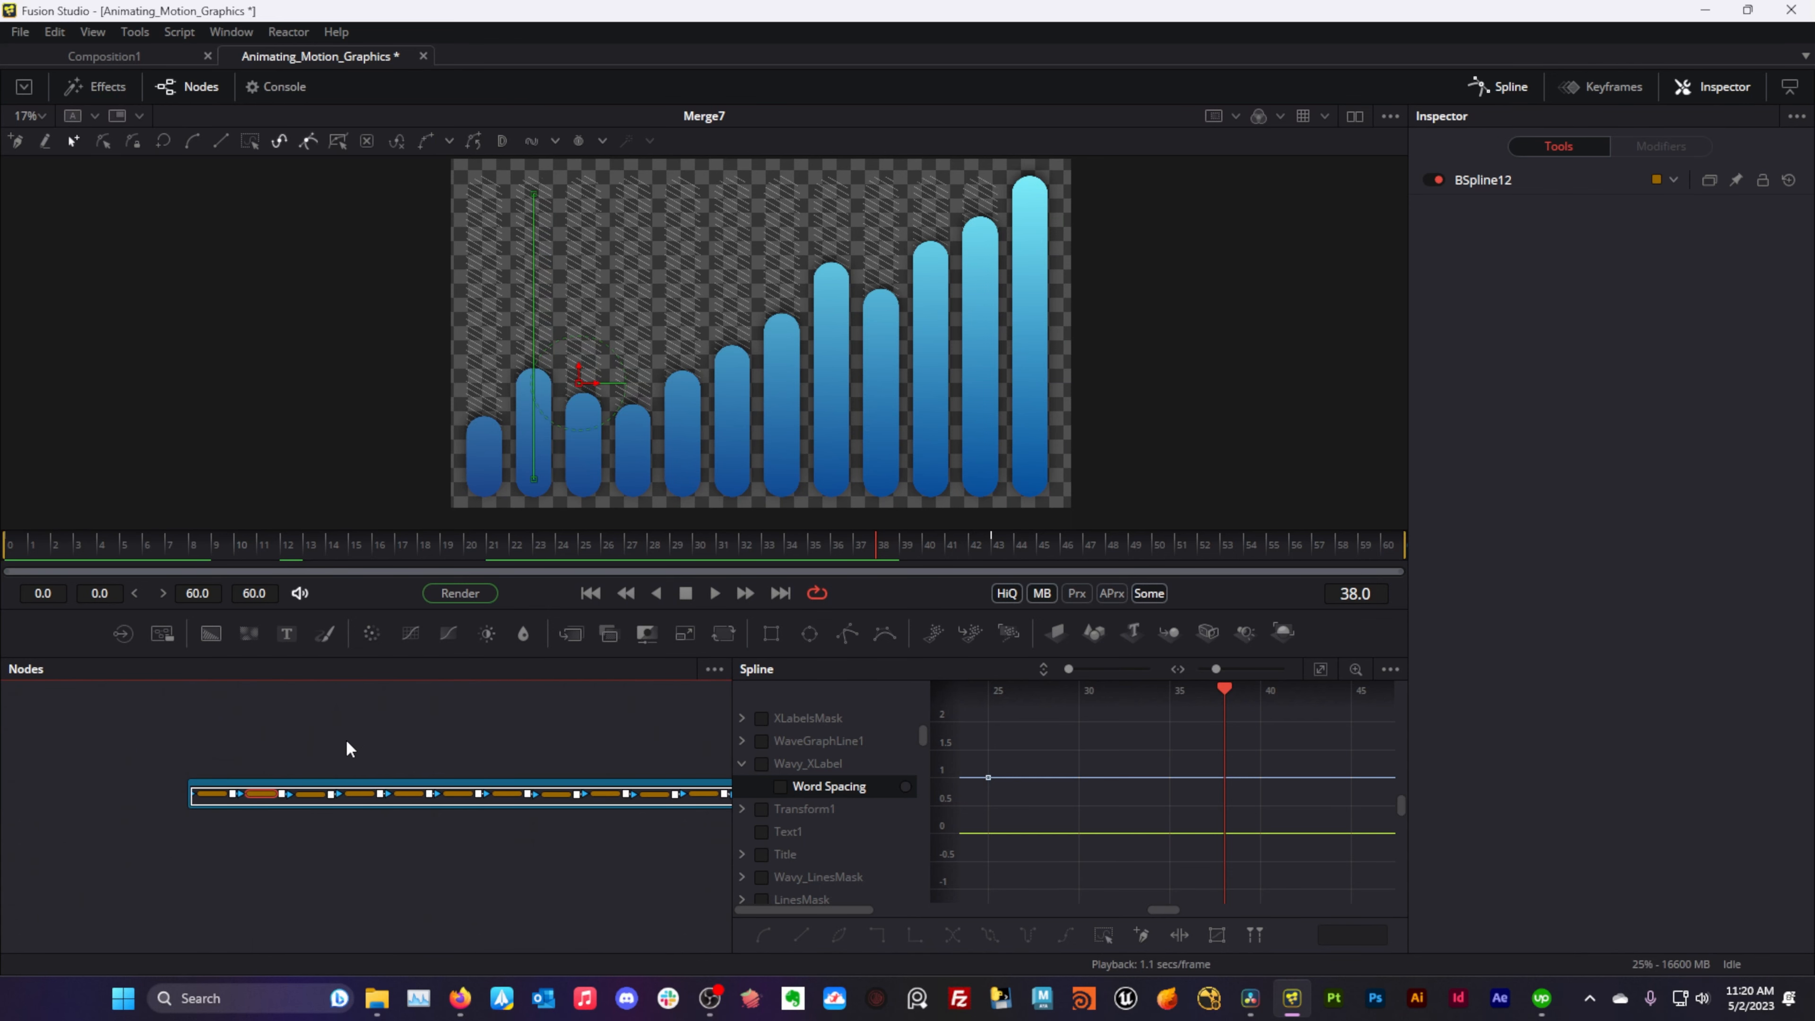
scroll(345, 741, "up", 3)
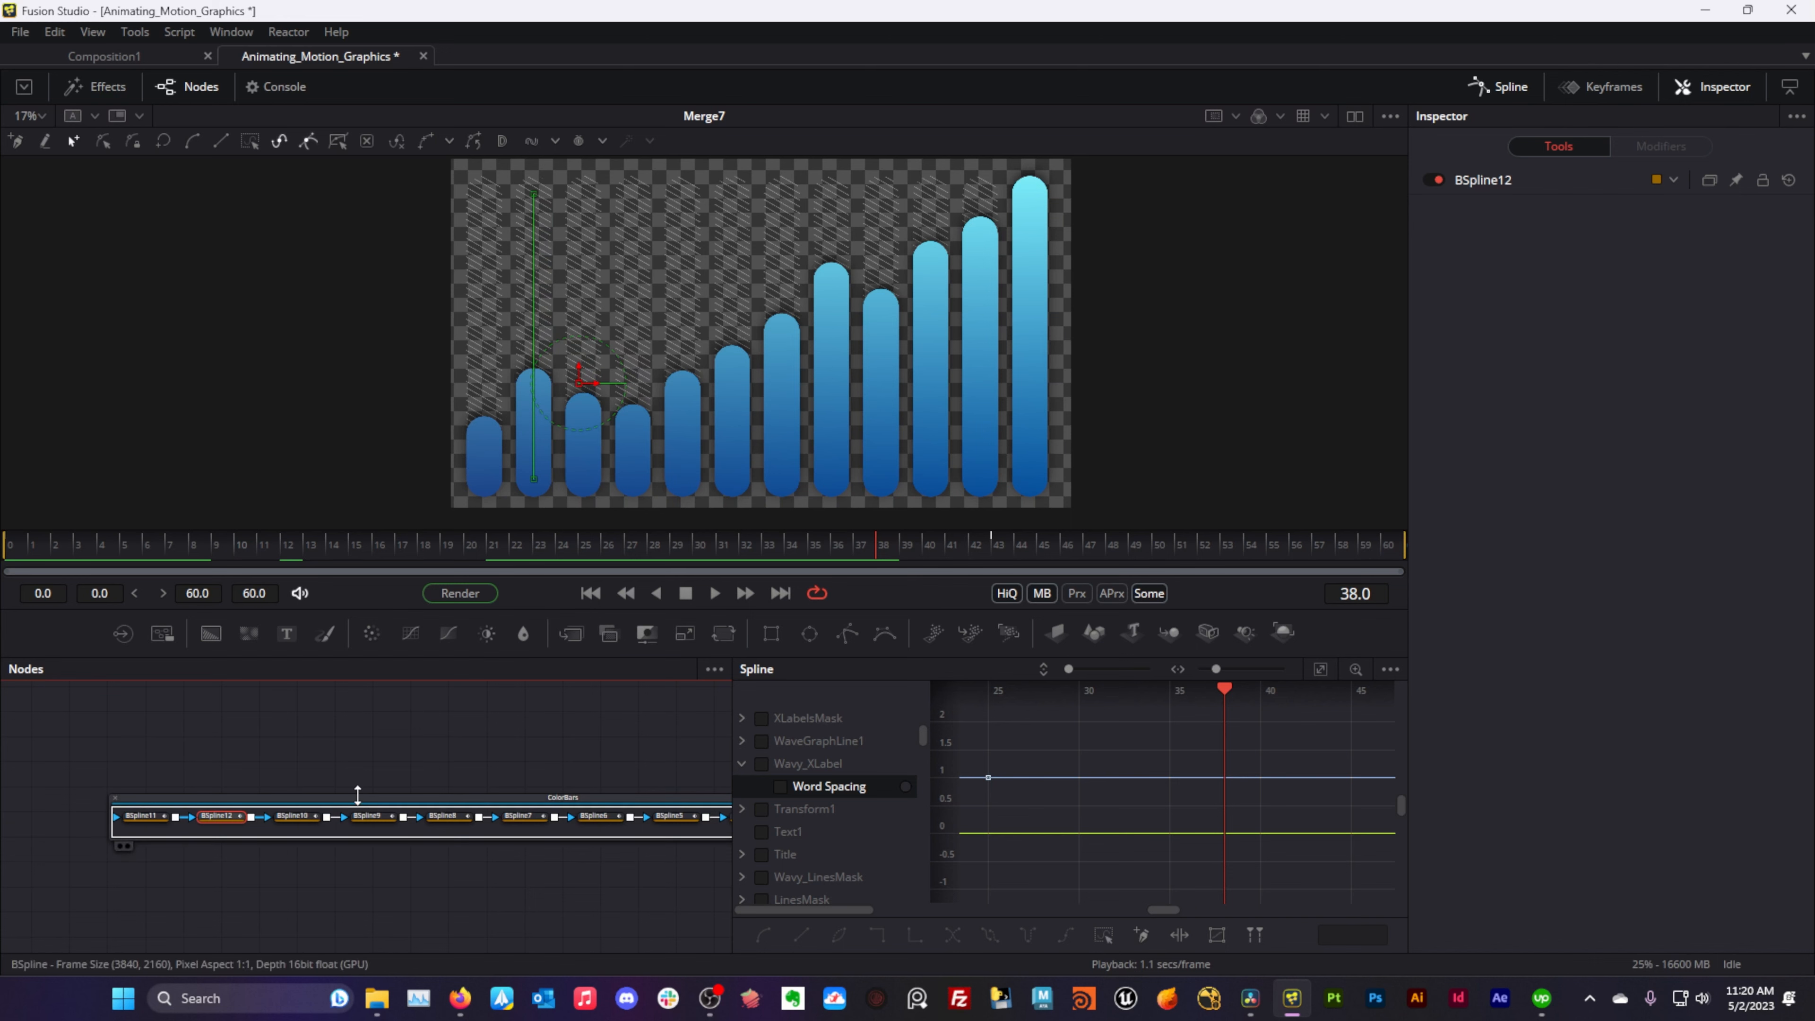
left_click(292, 827)
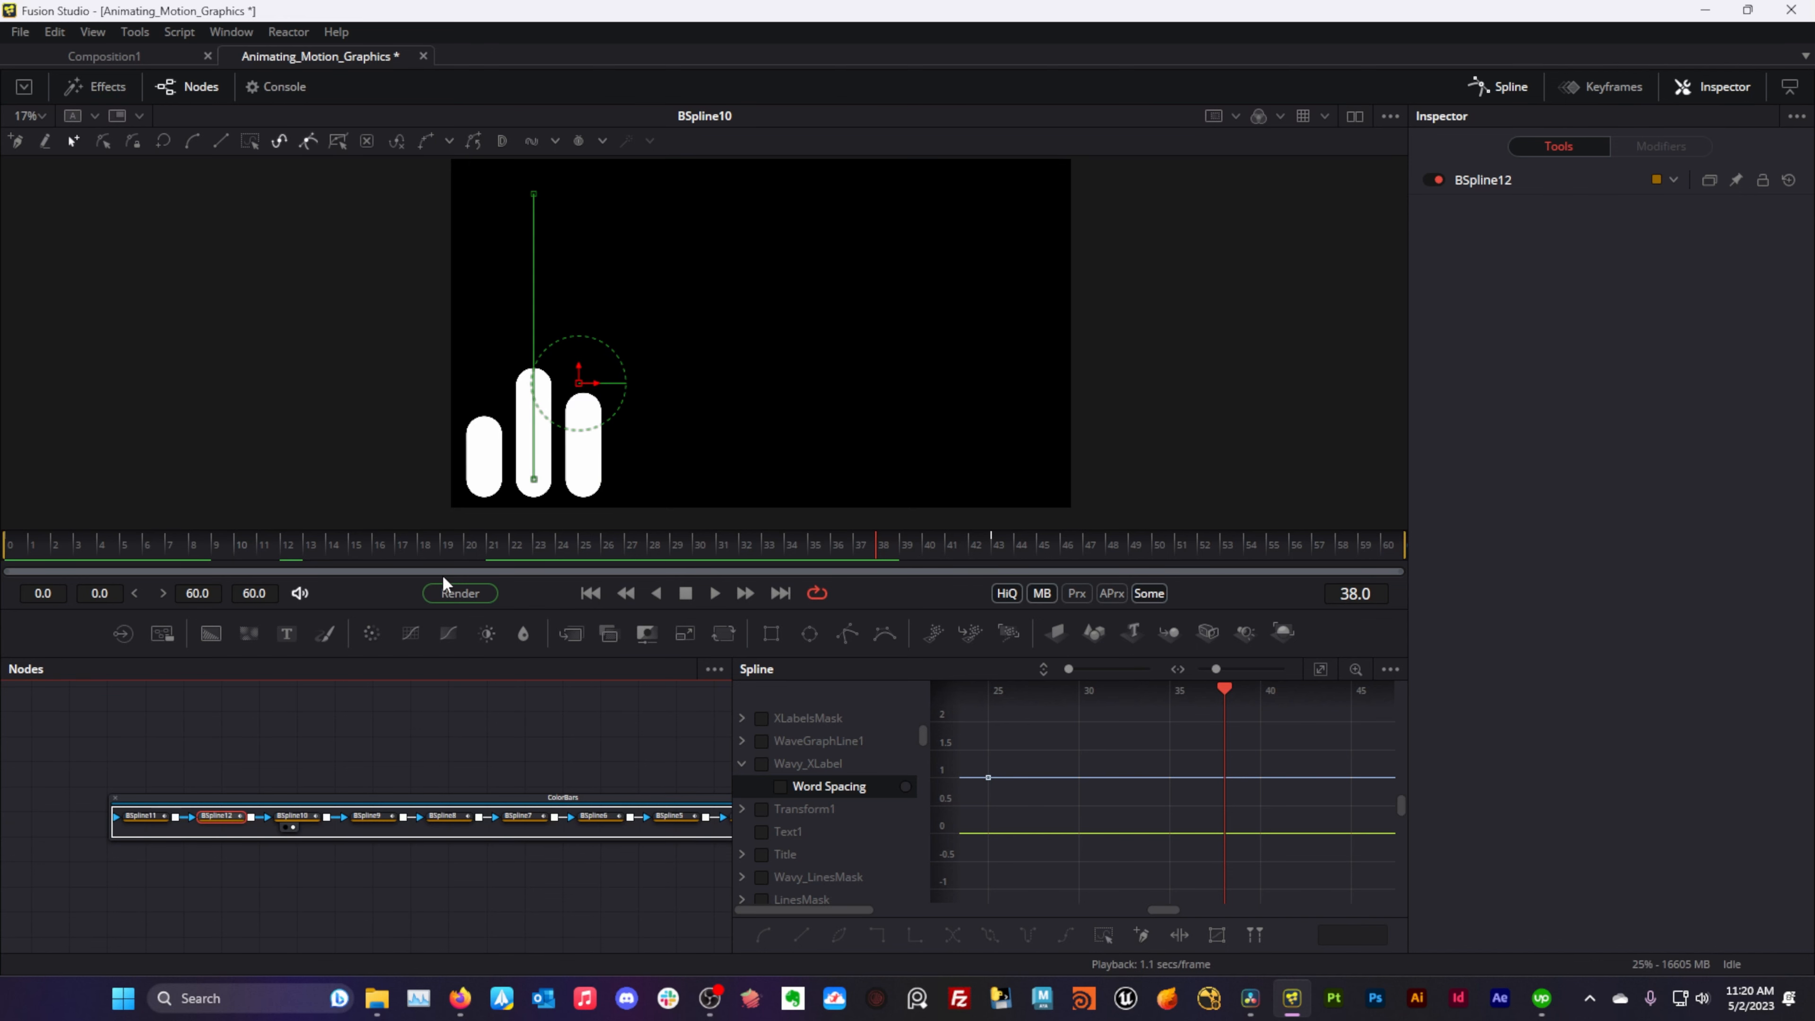
left_click_drag(400, 548, 824, 553)
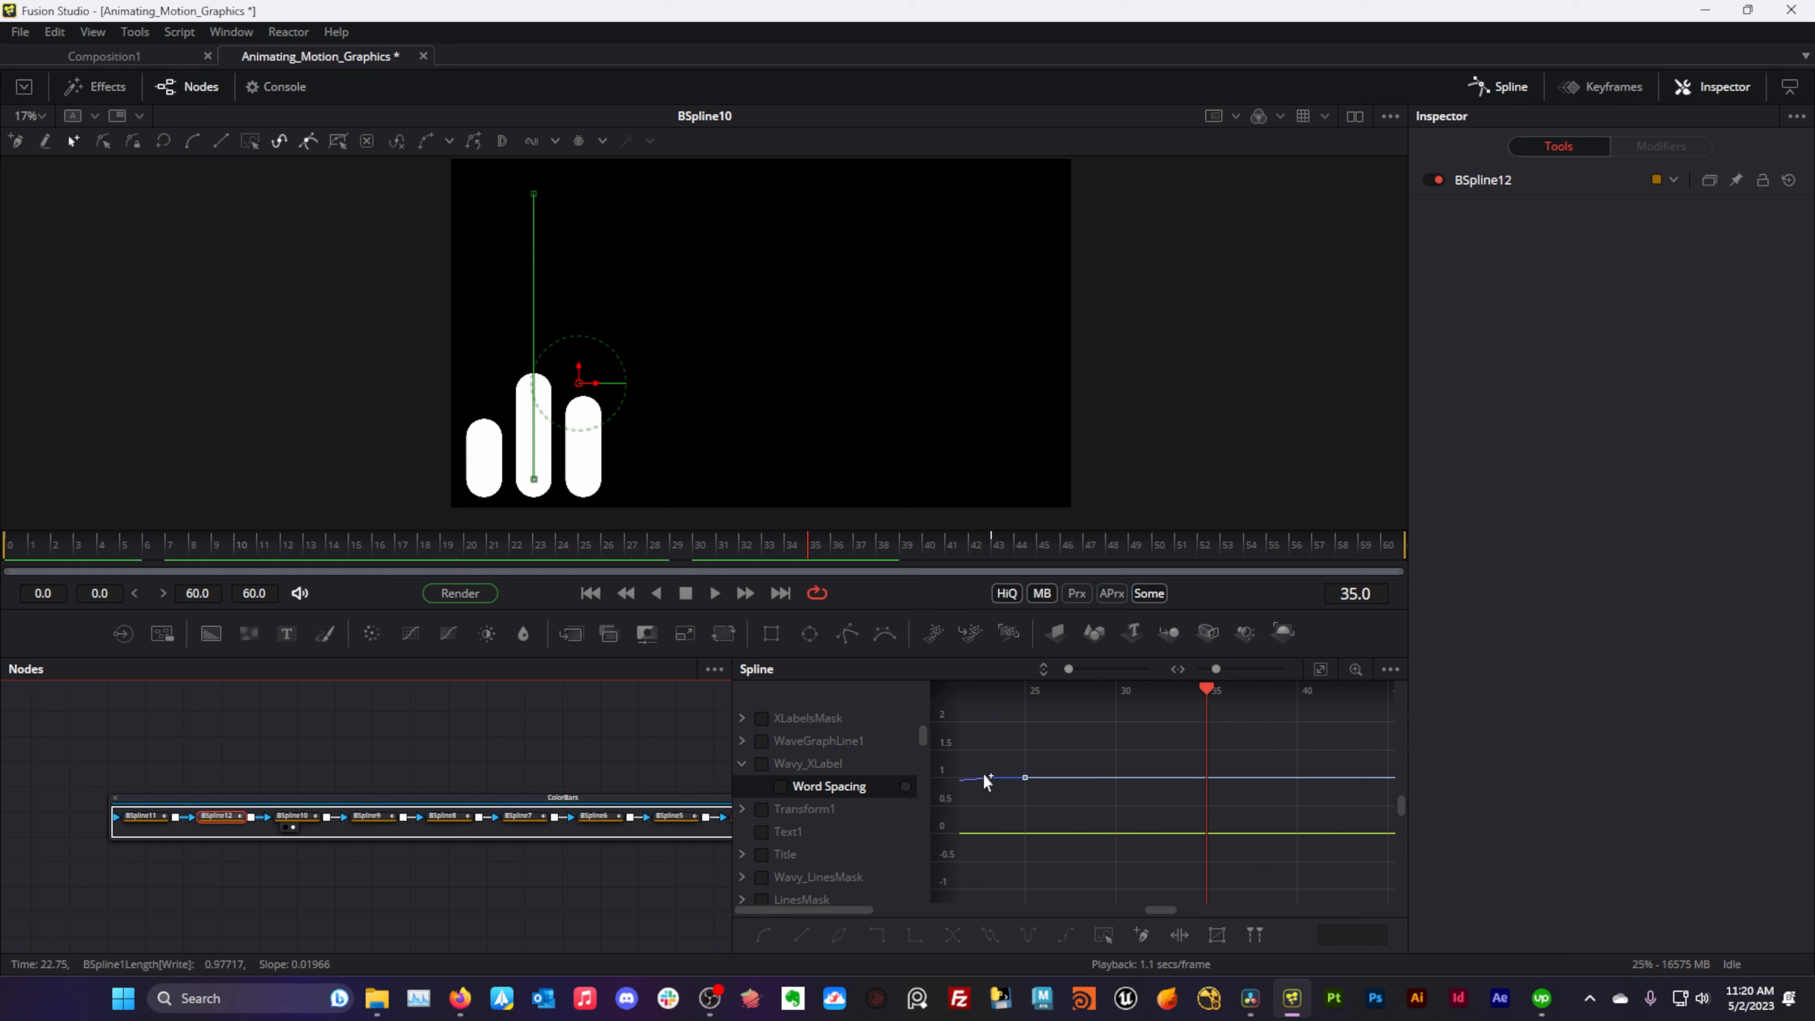
- Display the HatchedBGMask animation curves in the Spline editor and examine the staggered Length curves
scroll(909, 784, "down", 1)
left_click_drag(924, 743, 927, 763)
left_click(762, 786)
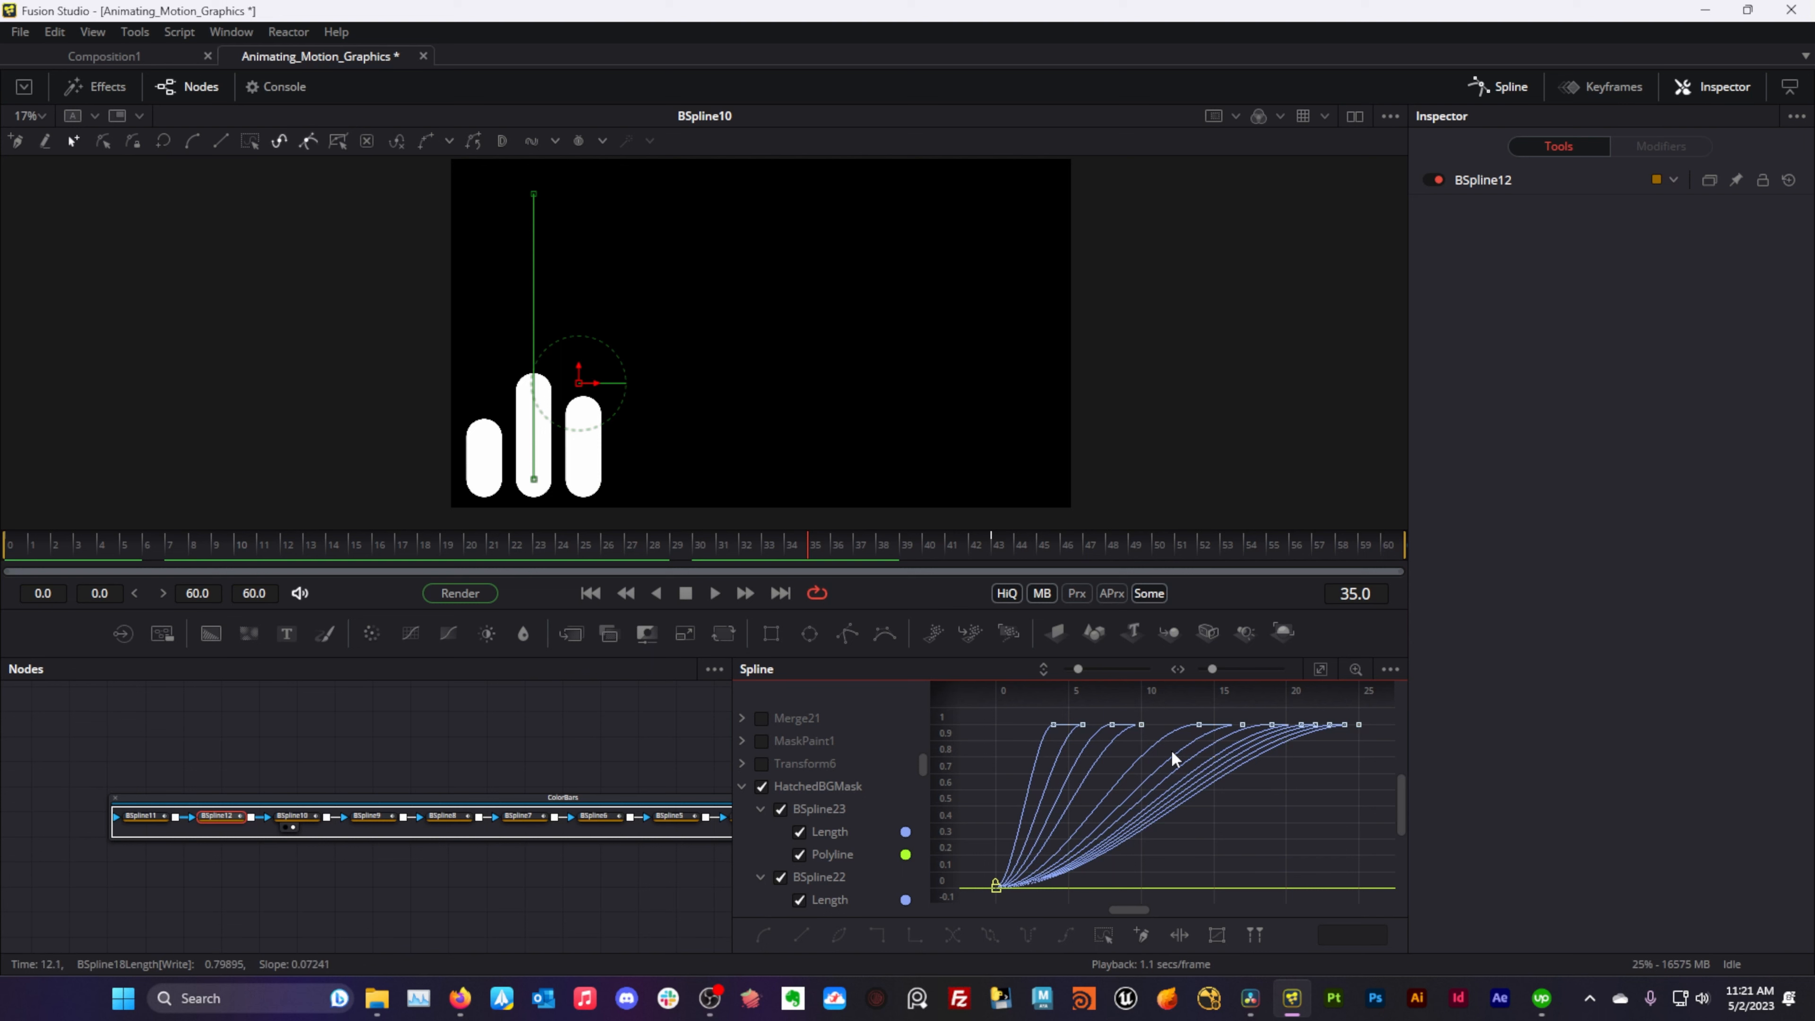
scroll(1310, 750, "down", 1)
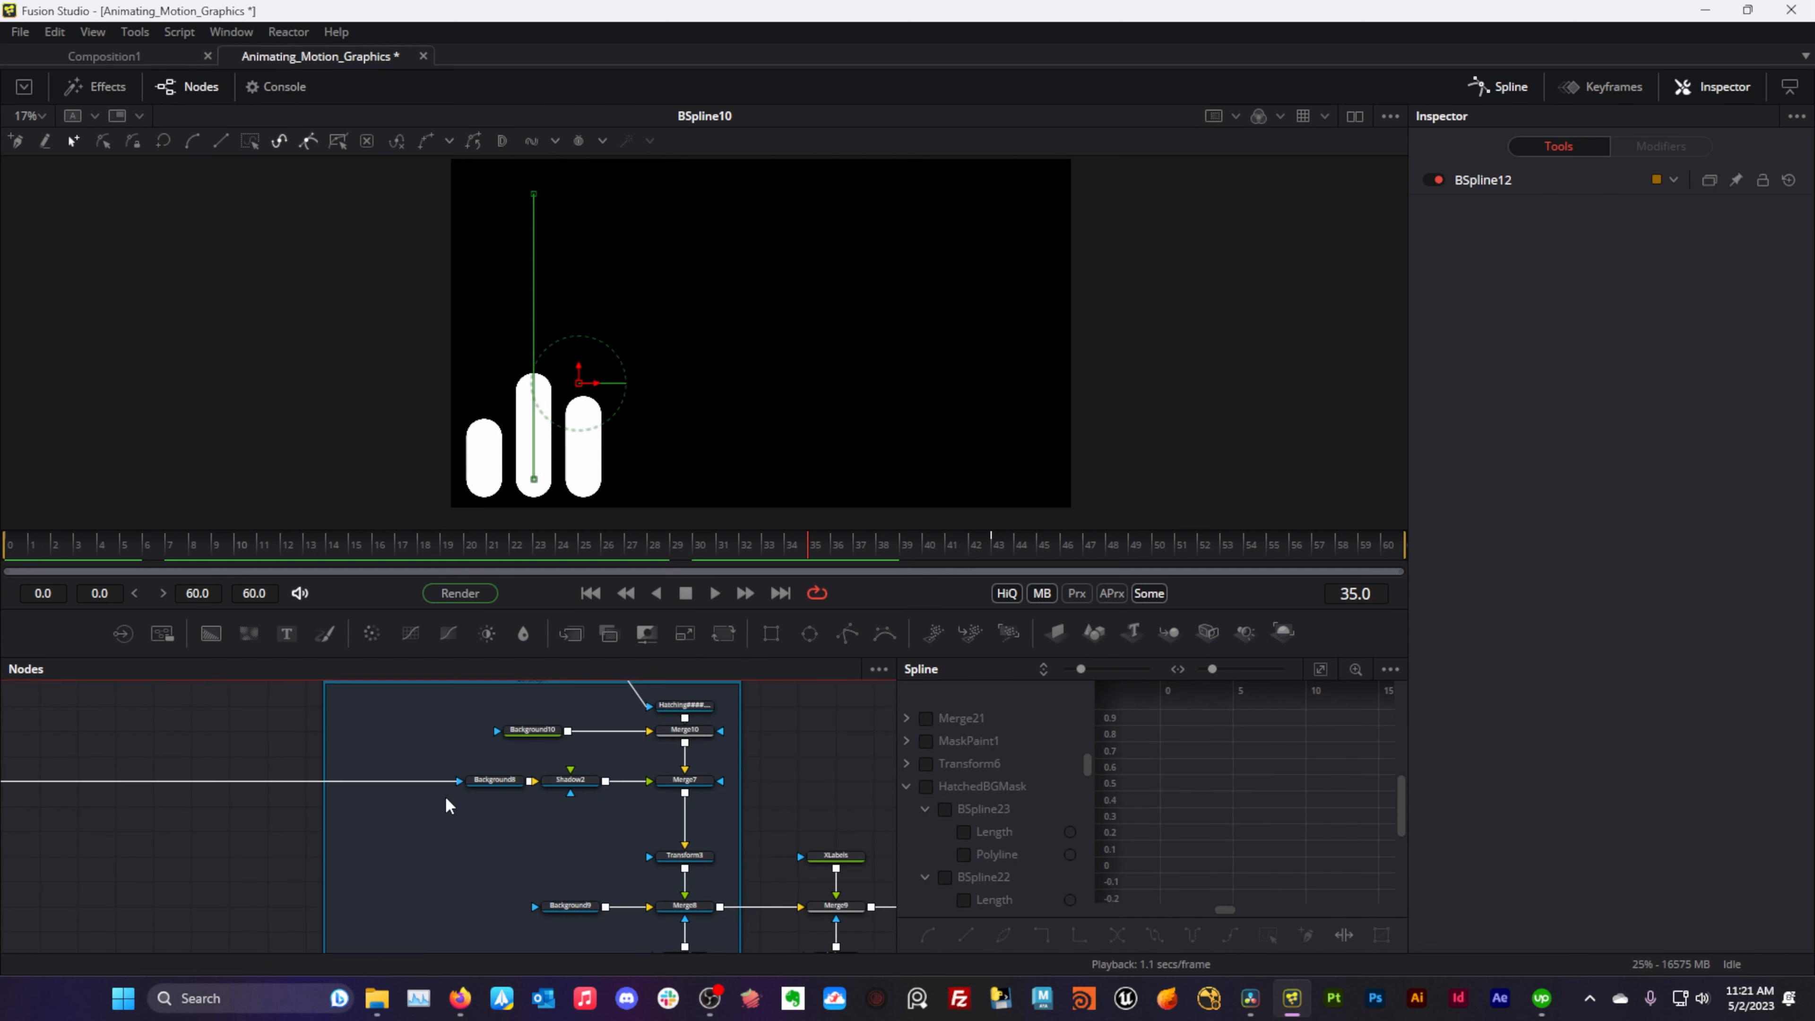
- Compare Merge7 and Transform3 in the viewer to see how the bar graph is scaled down
left_click_drag(678, 791, 793, 433)
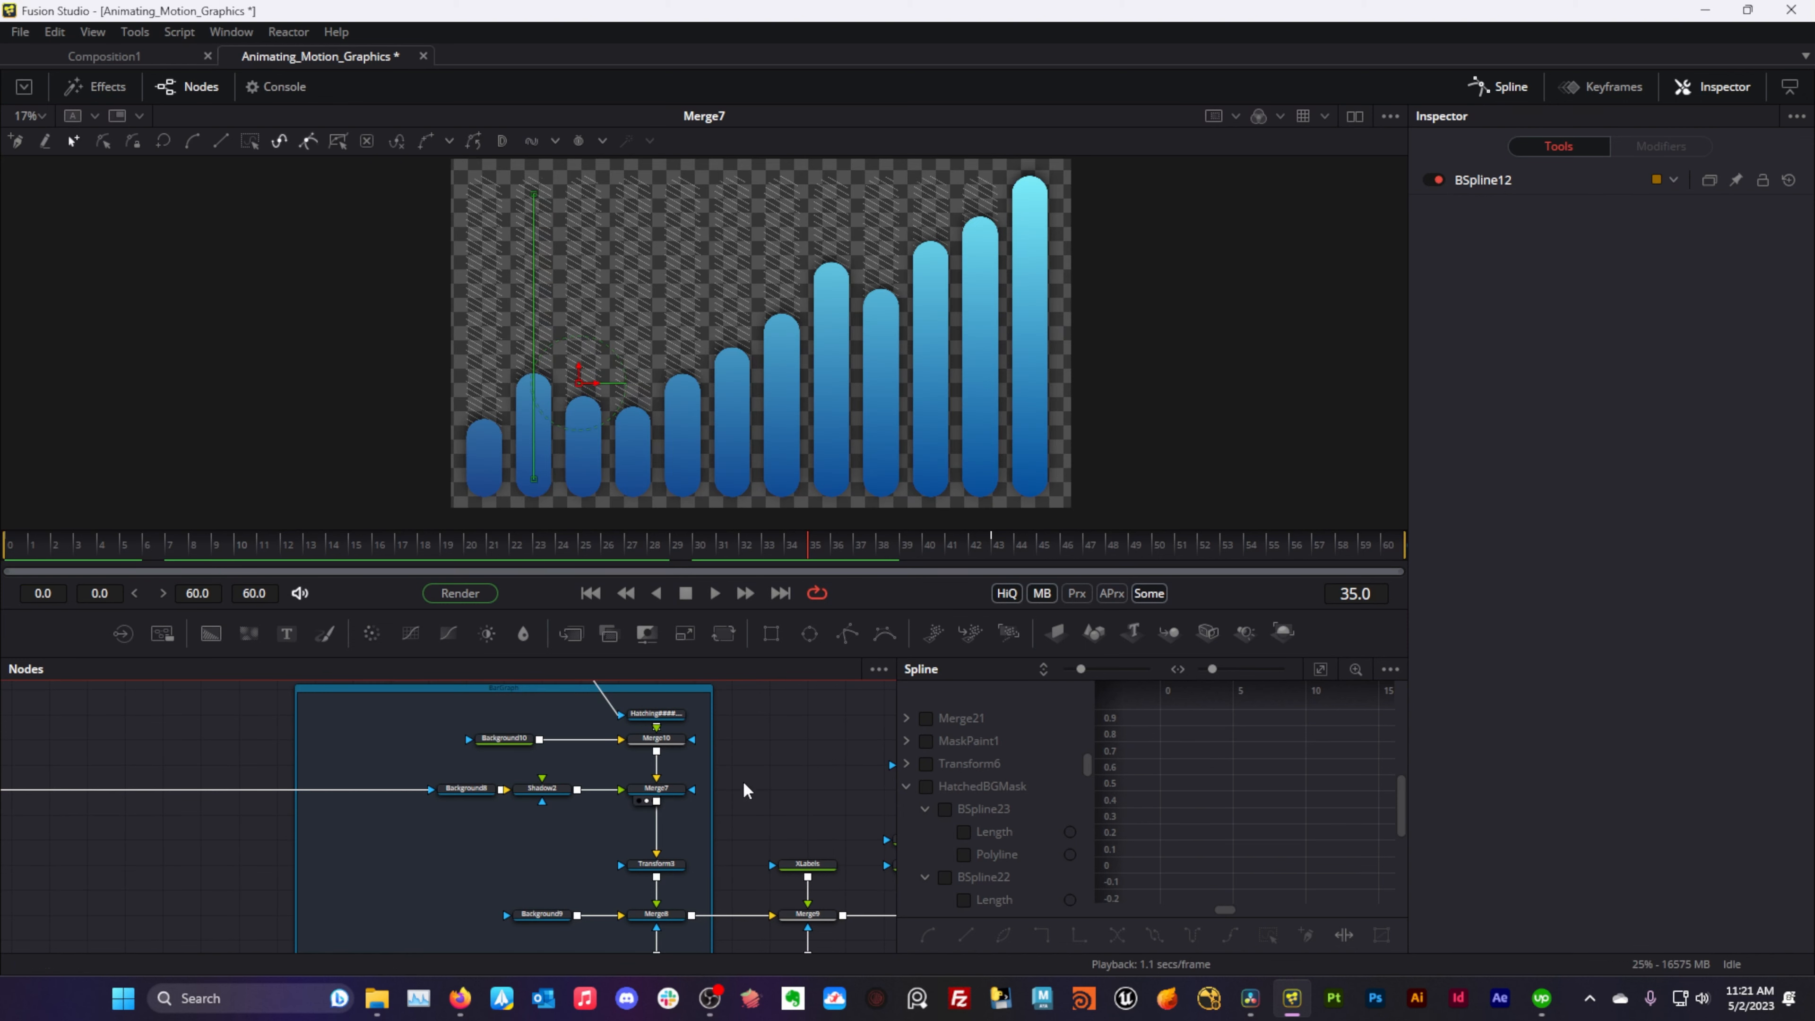
left_click_drag(738, 786, 736, 730)
left_click_drag(665, 803, 749, 513)
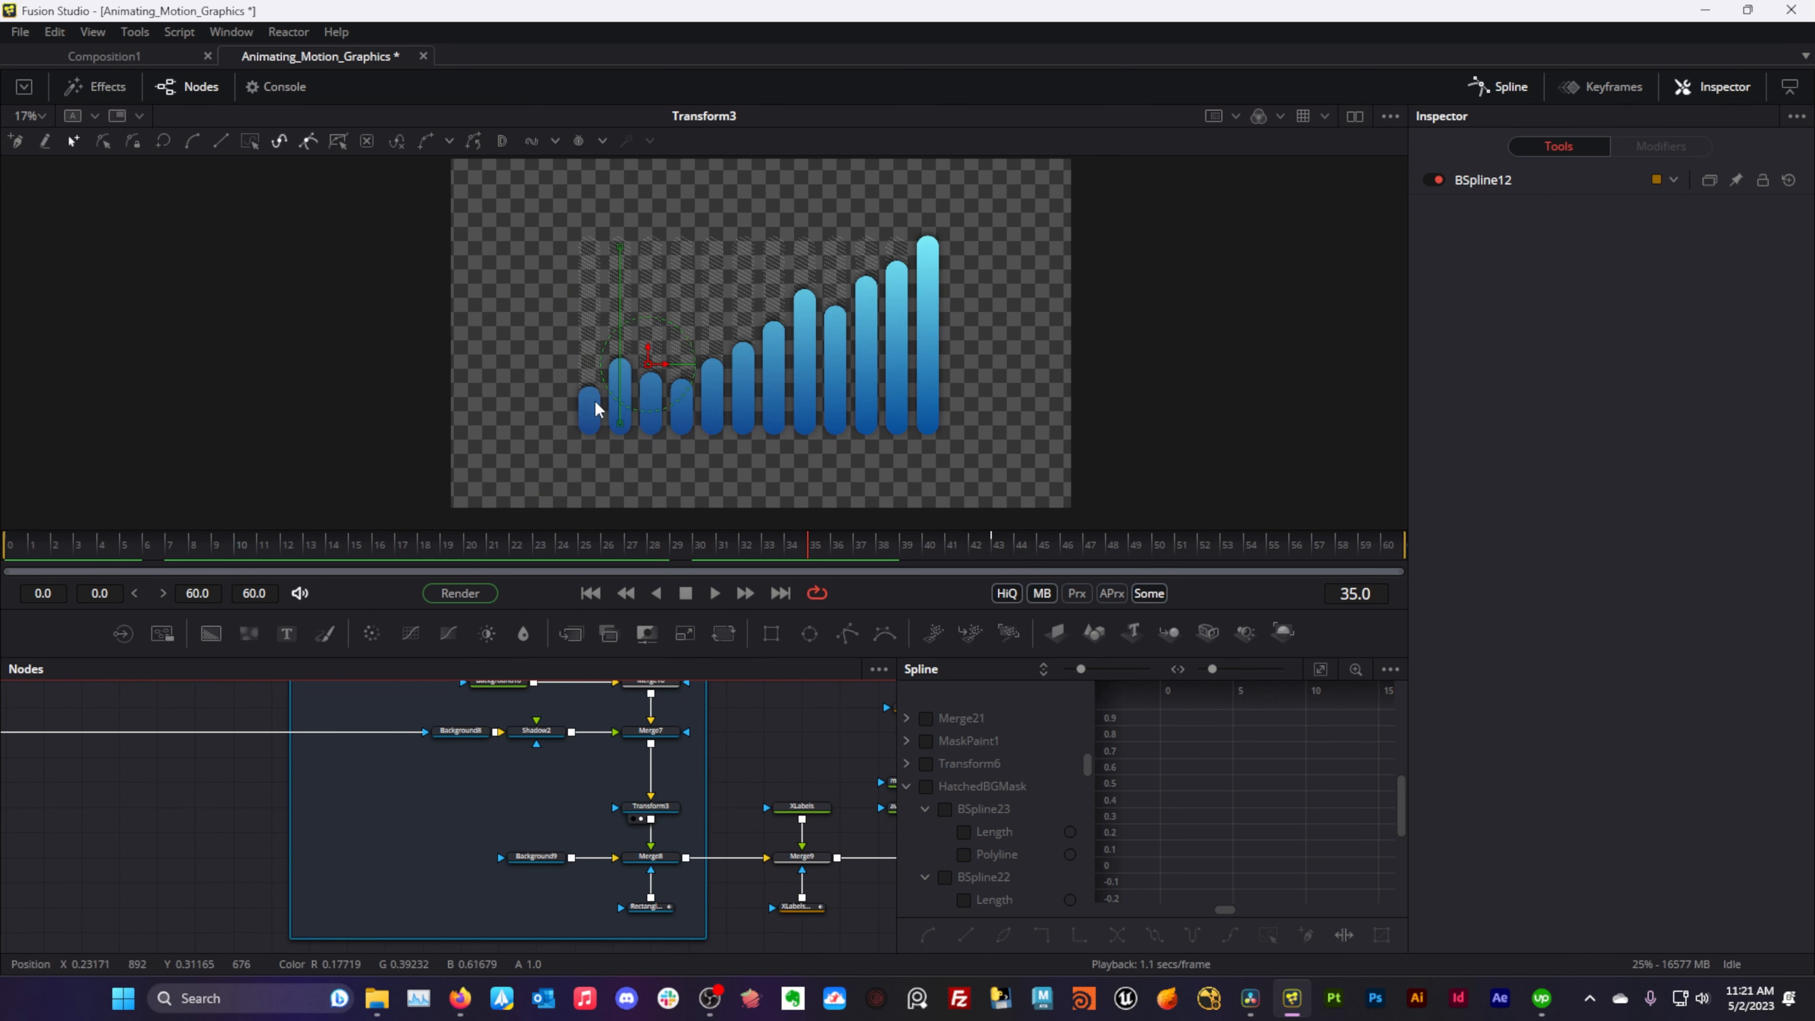
left_click_drag(802, 741, 779, 720)
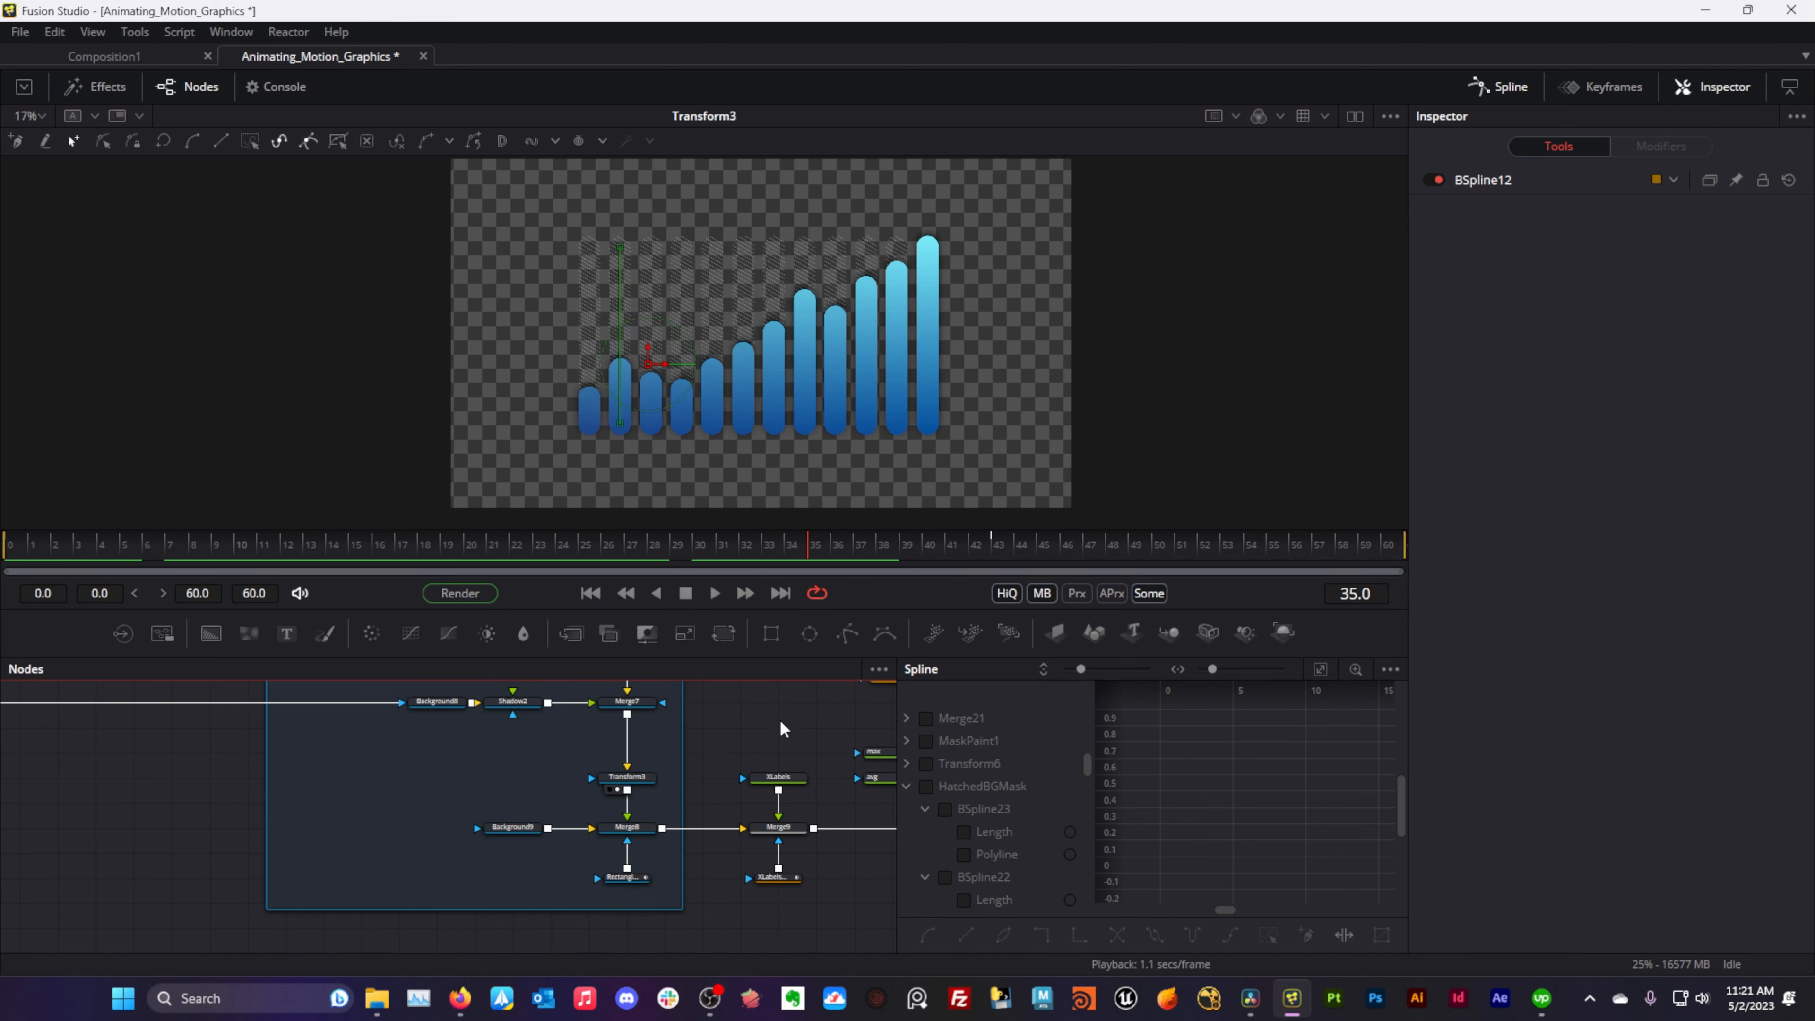
- Show Merge8 in the viewer, select its Rectangle2 mask, and scrub from frame 7 to 14 to examine the reveal
left_click_drag(629, 830, 667, 729)
left_click_drag(683, 664, 766, 377)
left_click_drag(289, 562, 172, 539)
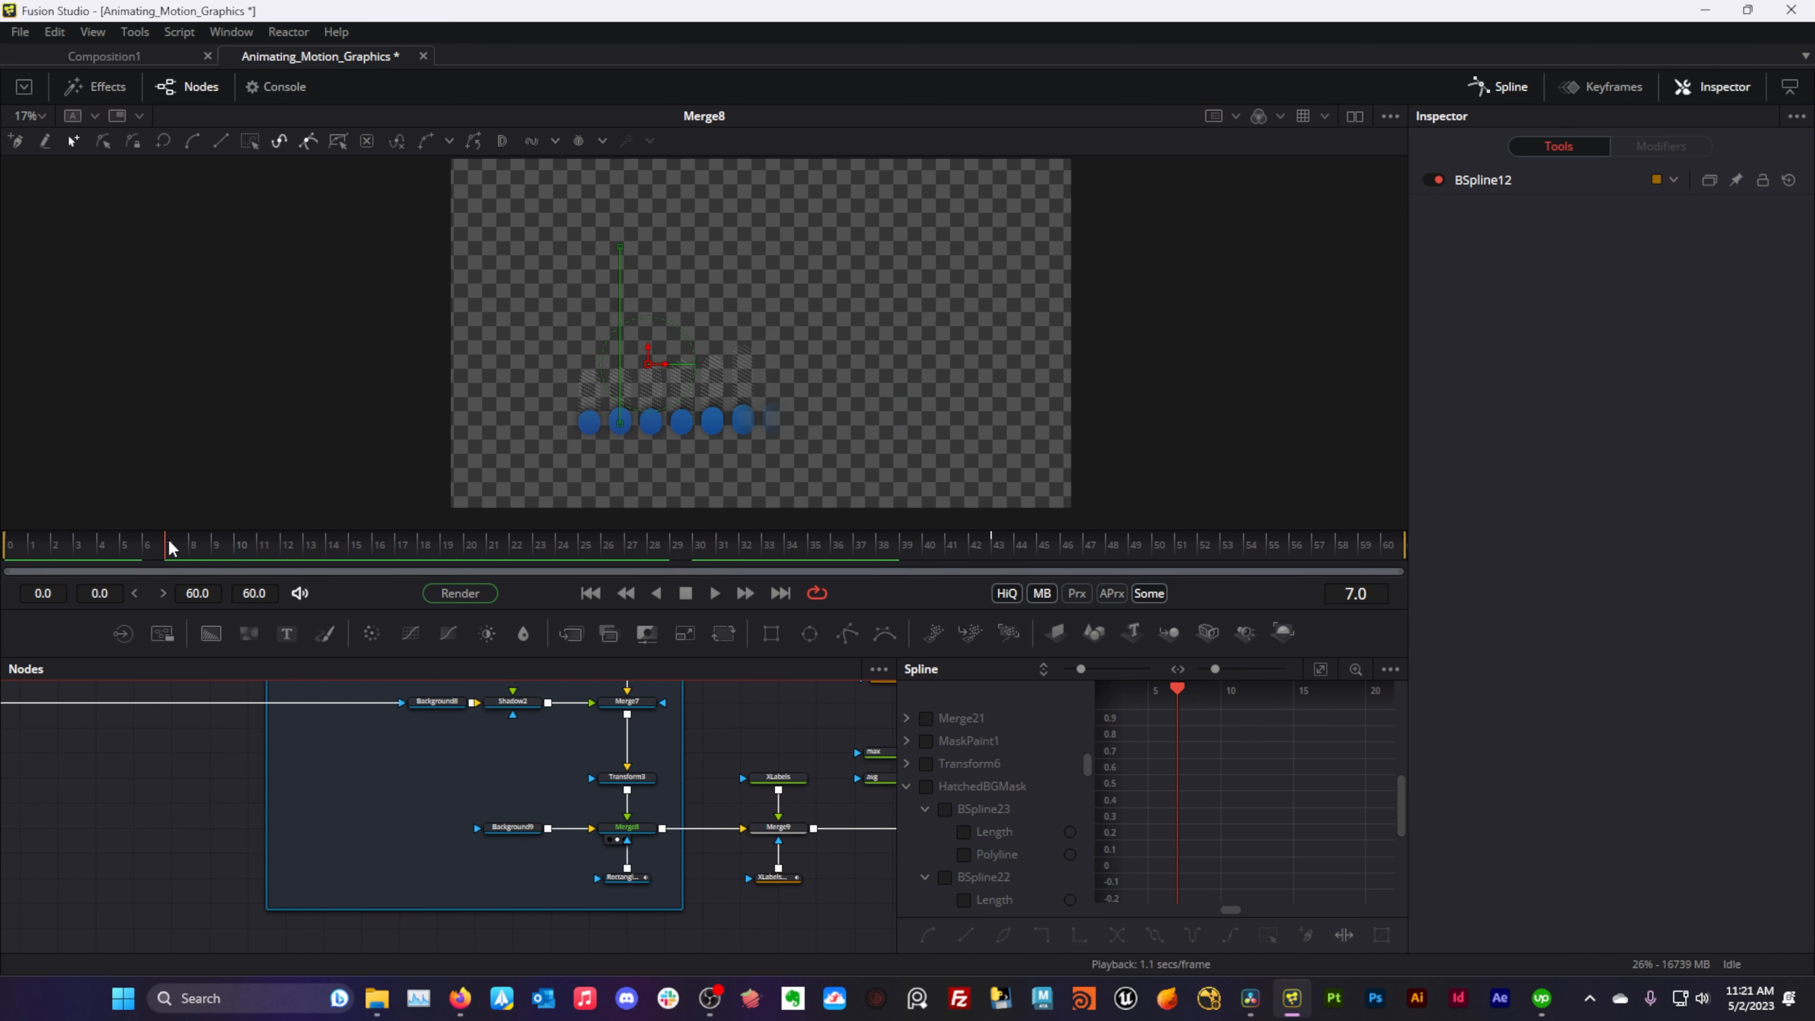
left_click(625, 880)
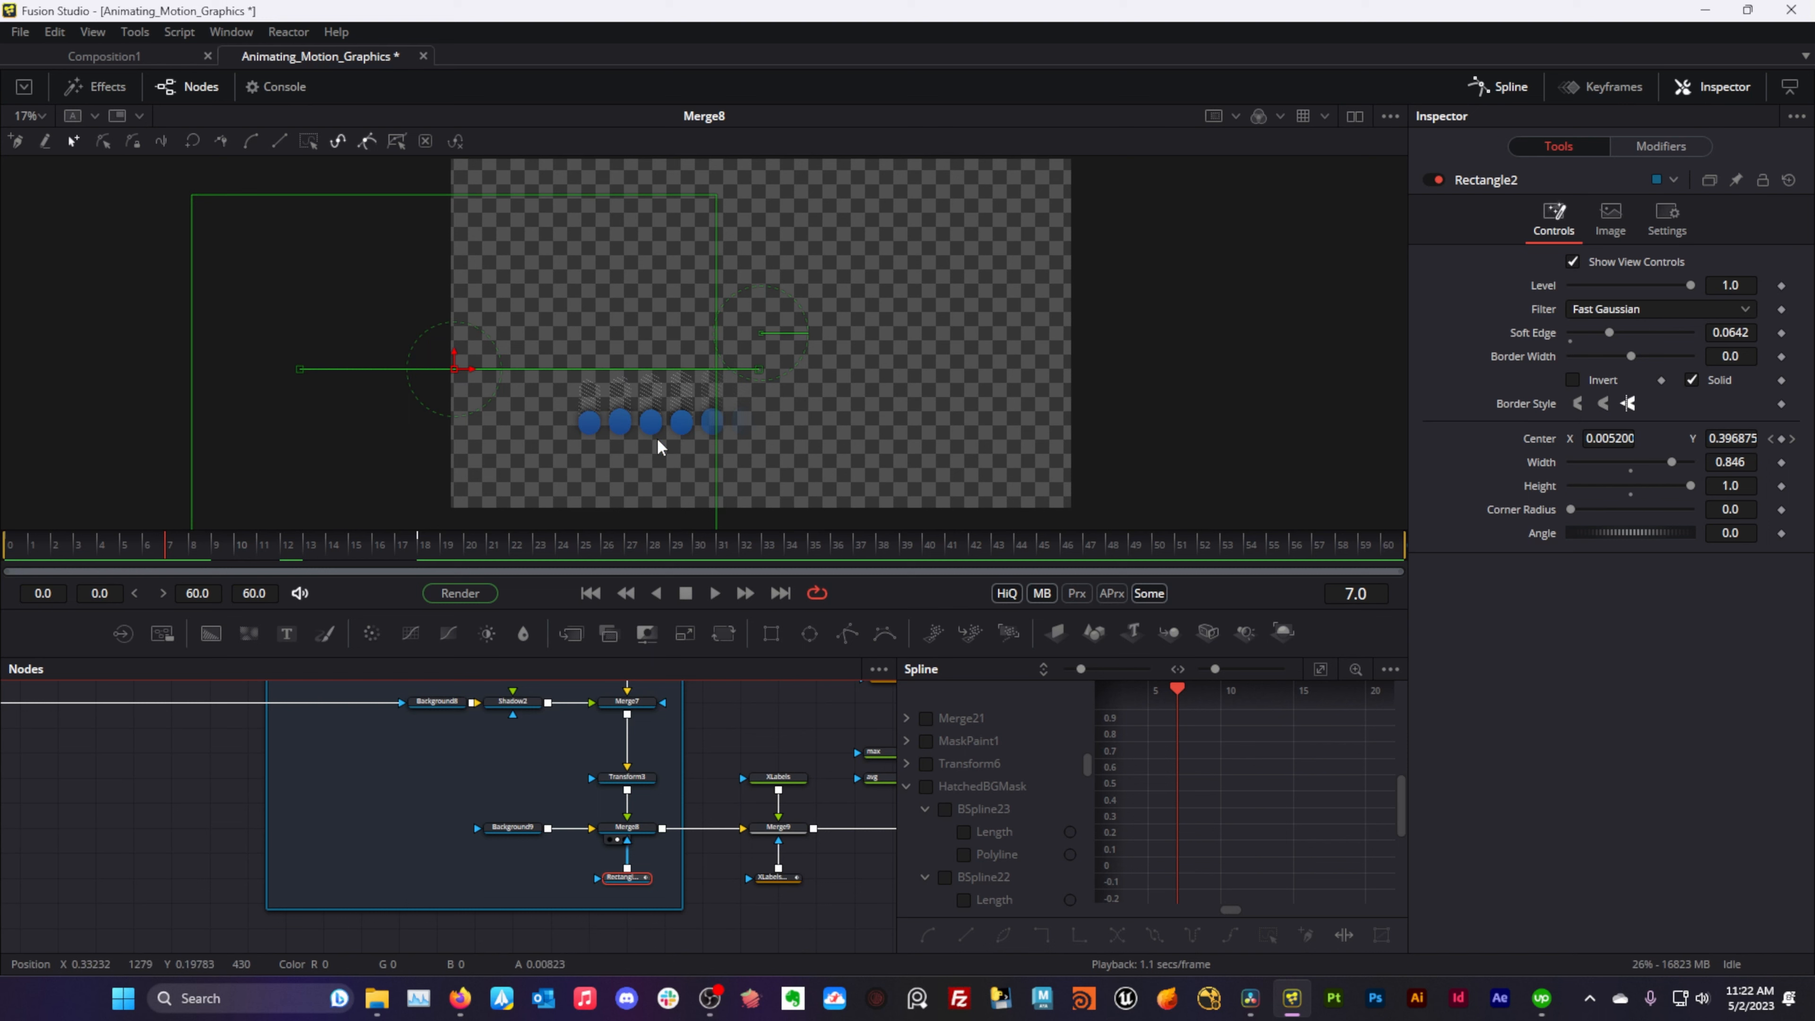
left_click_drag(183, 538, 333, 536)
- Show Merge9 in the viewer at frame 25 and select XLabelsMask to inspect how the labels are revealed
left_click_drag(713, 803, 590, 781)
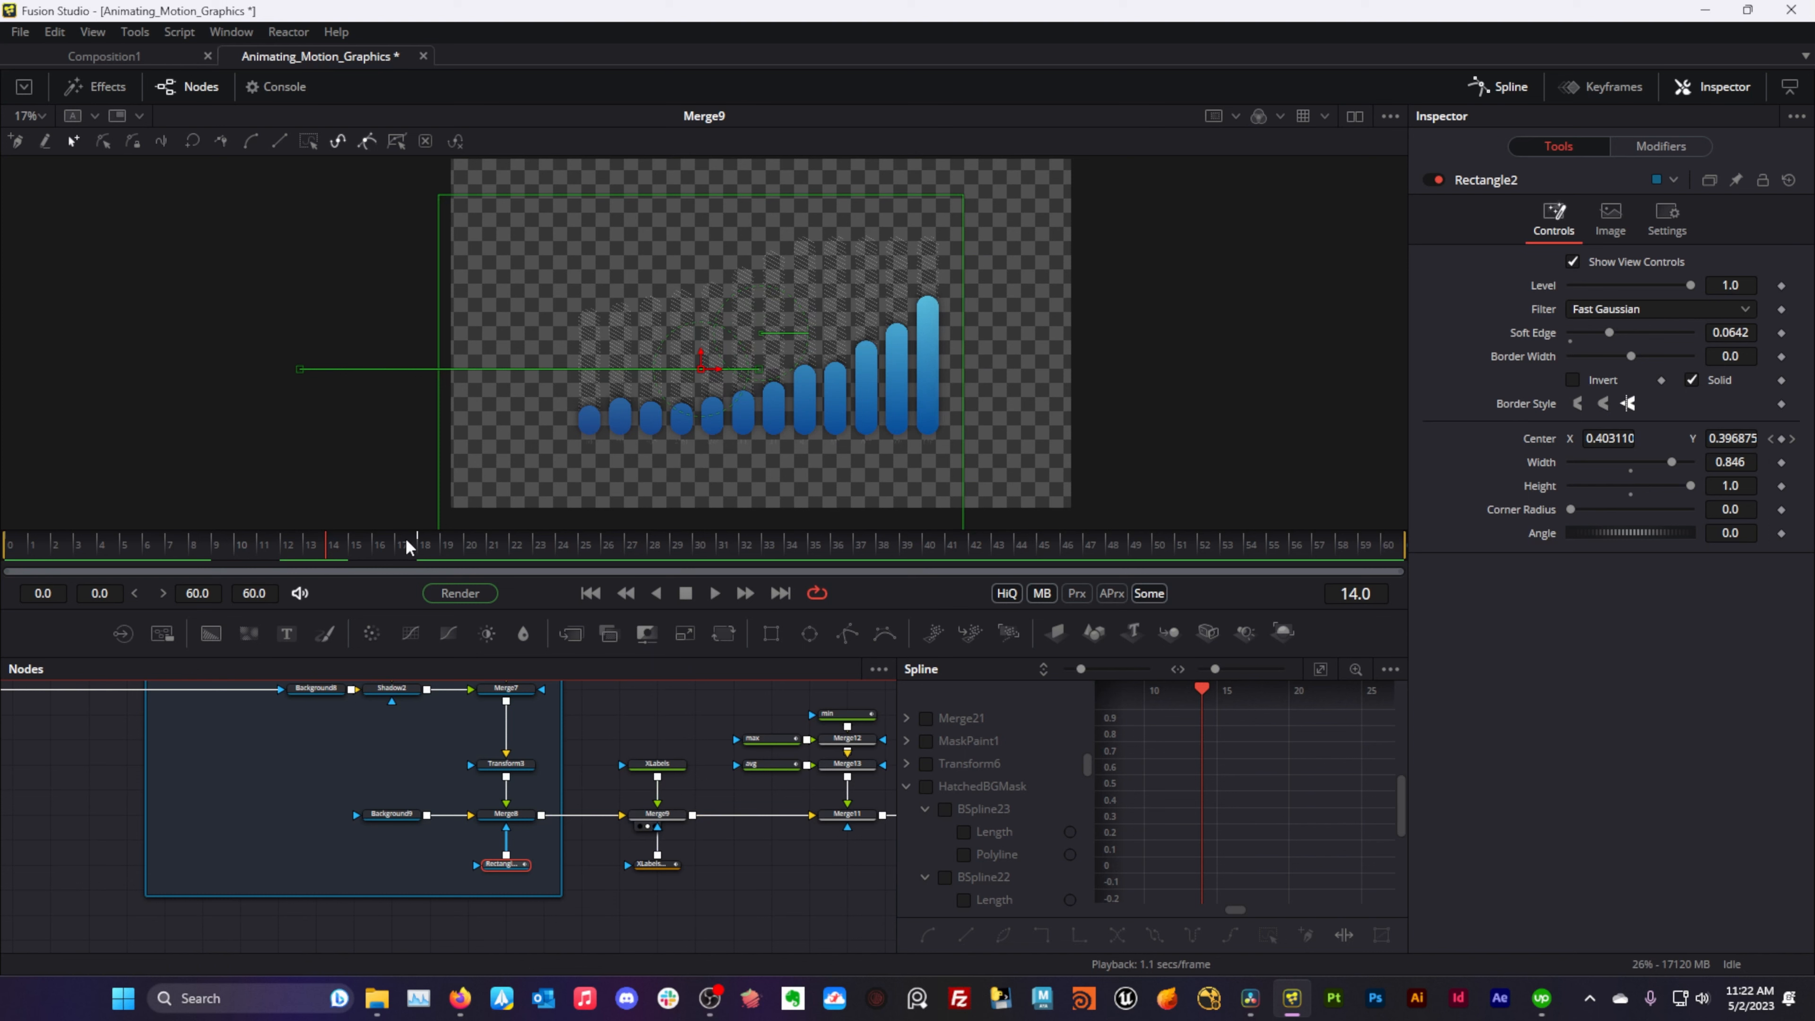
left_click_drag(434, 545, 587, 555)
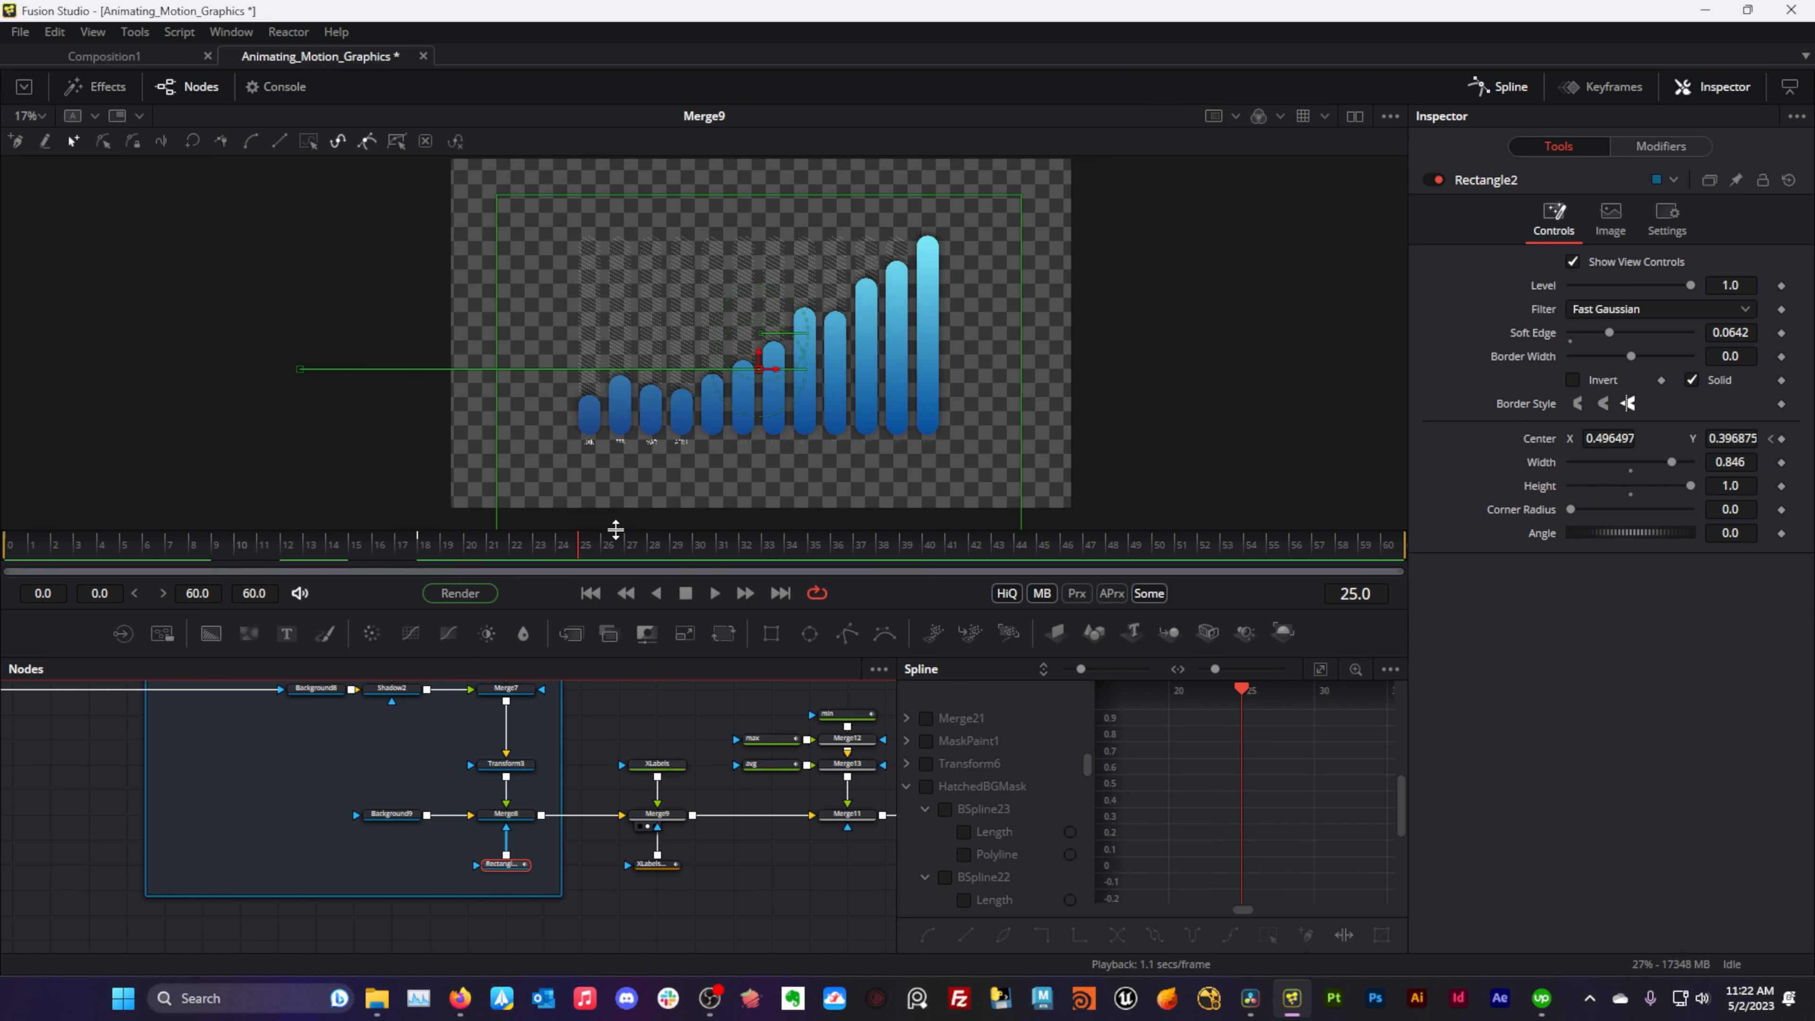
left_click(671, 864)
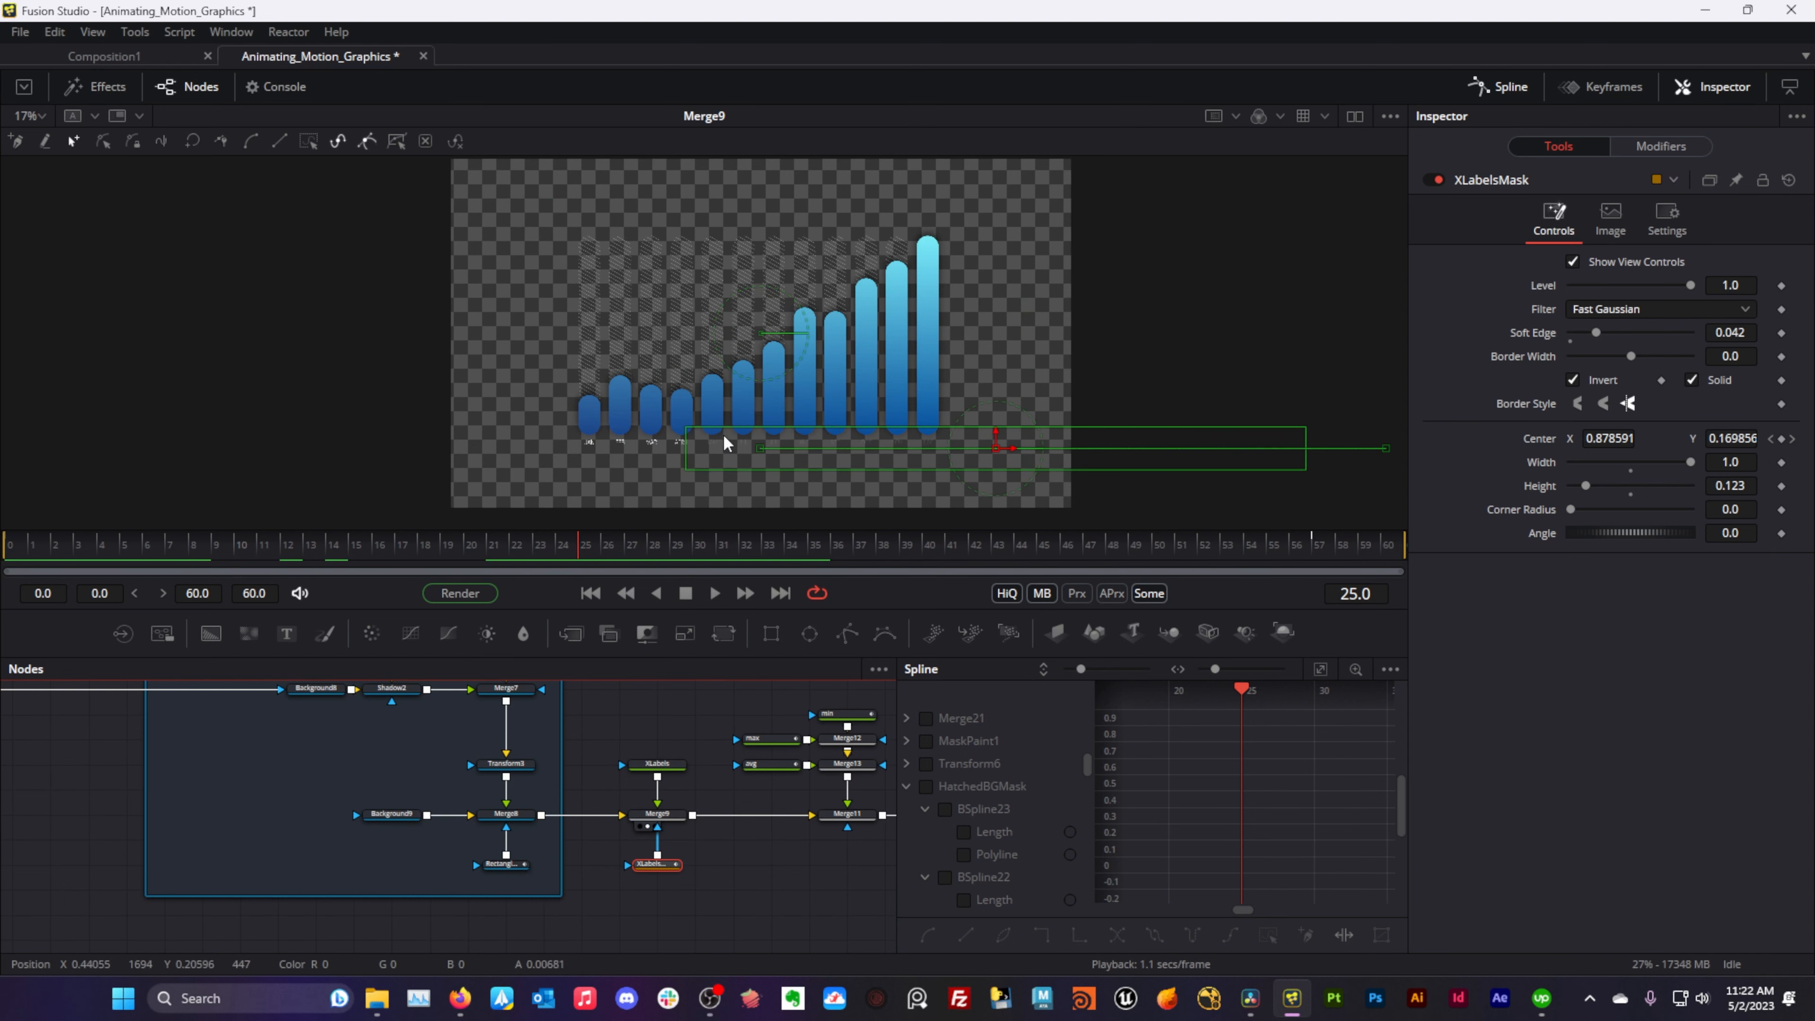
- Reduce the Soft Edge of XLabelsMask to 0.0252 while checking the month labels up close
scroll(722, 434, "up", 5)
scroll(678, 443, "up", 3)
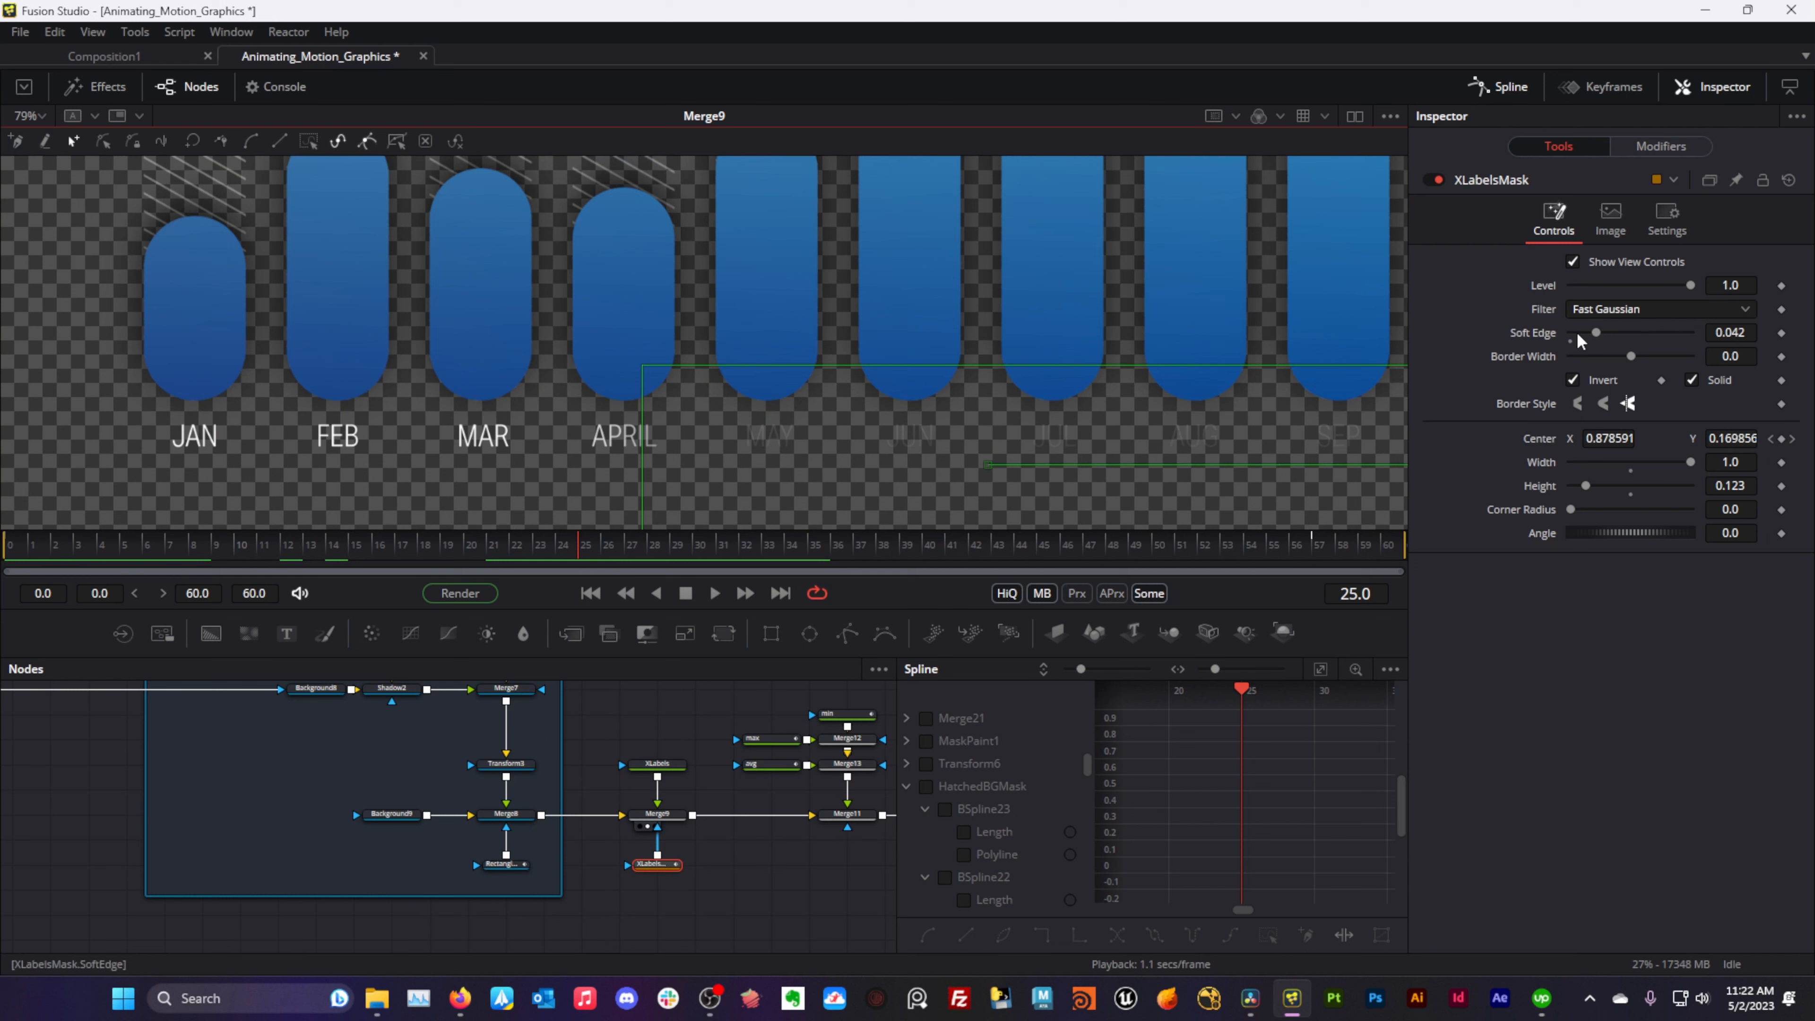
mouse_move(1596, 335)
left_mouse_down()
mouse_move(1646, 334)
mouse_move(1581, 338)
left_mouse_up()
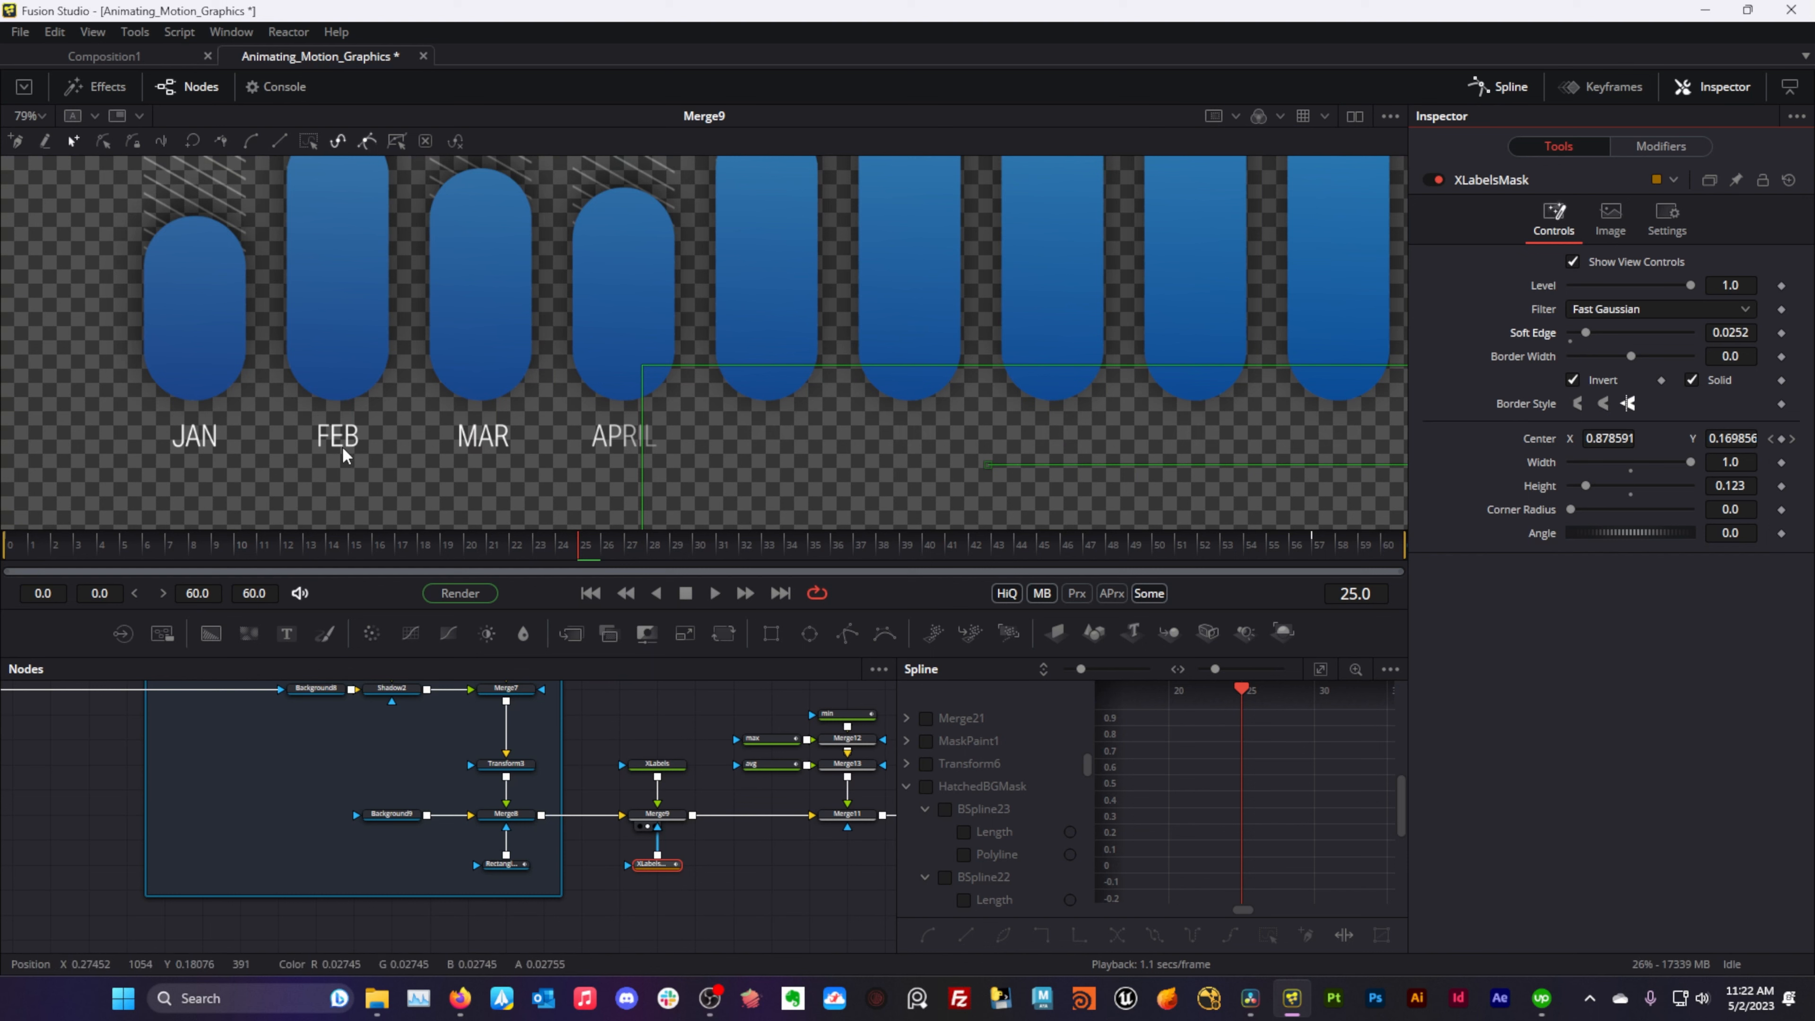
- Show the XLabels text node in the viewer and test its Write On End value, restoring it to 1.0
left_click(658, 765)
key("1")
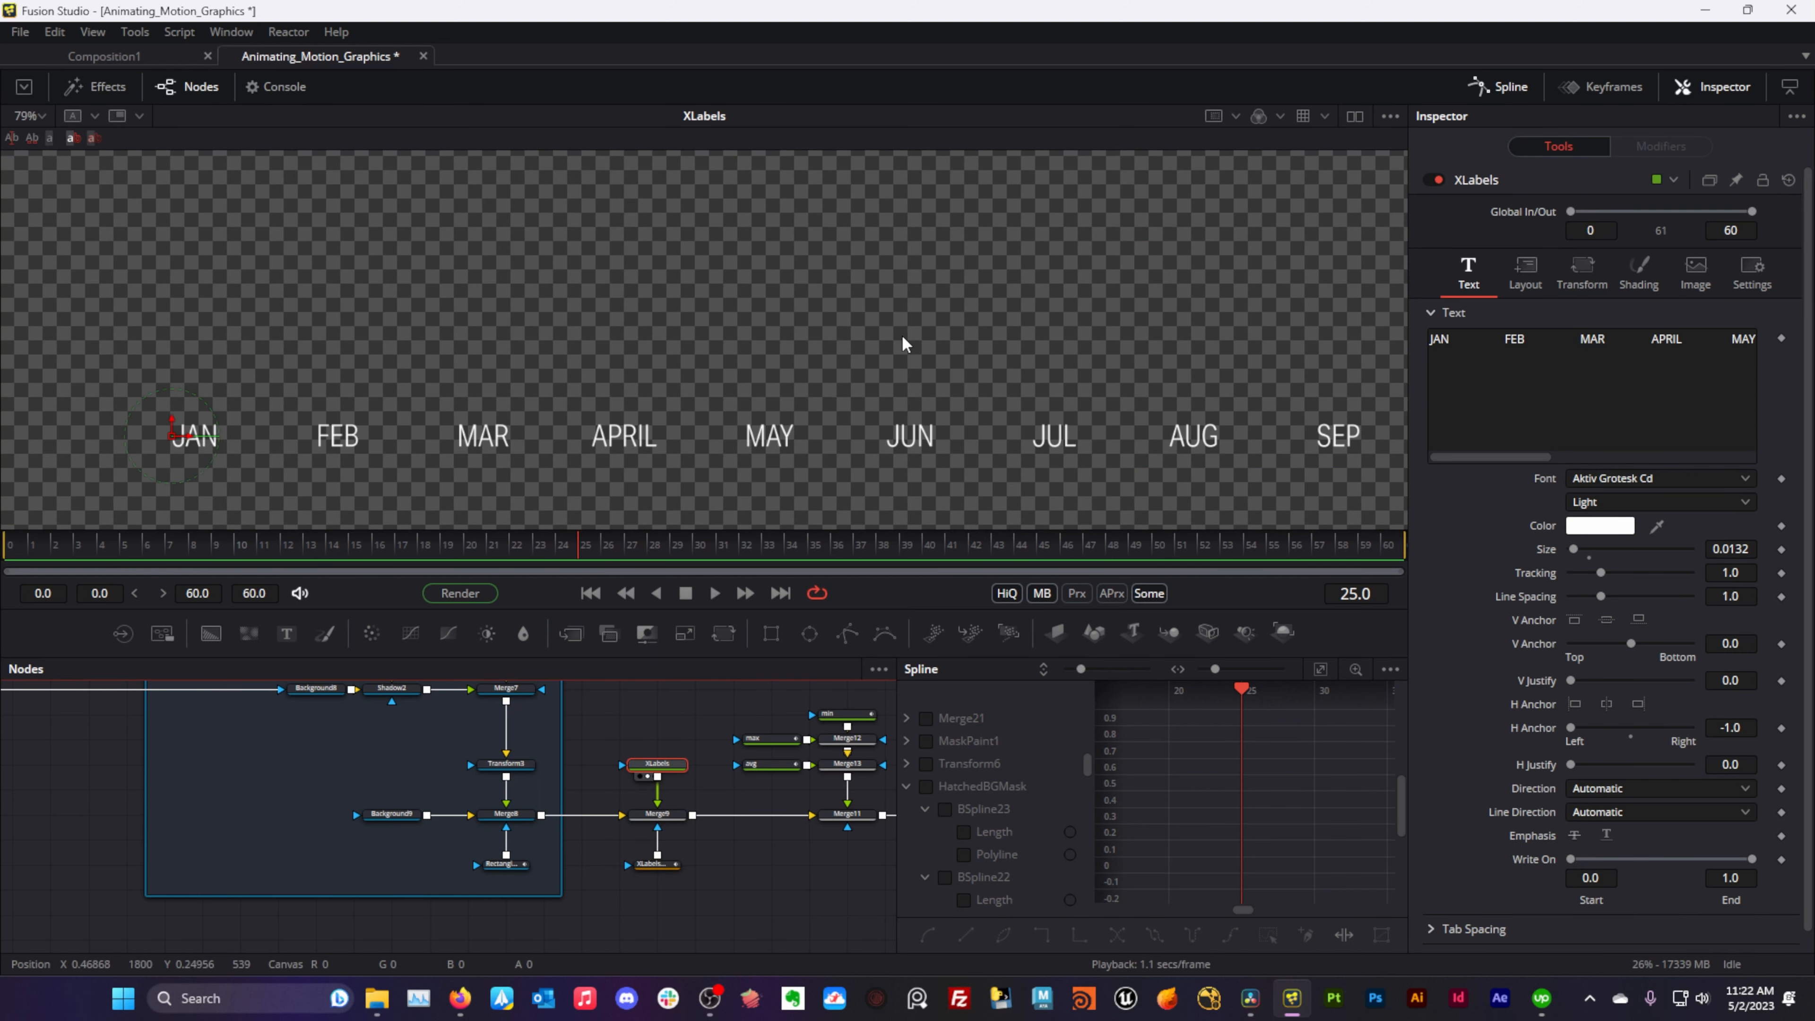
scroll(898, 340, "down", 5)
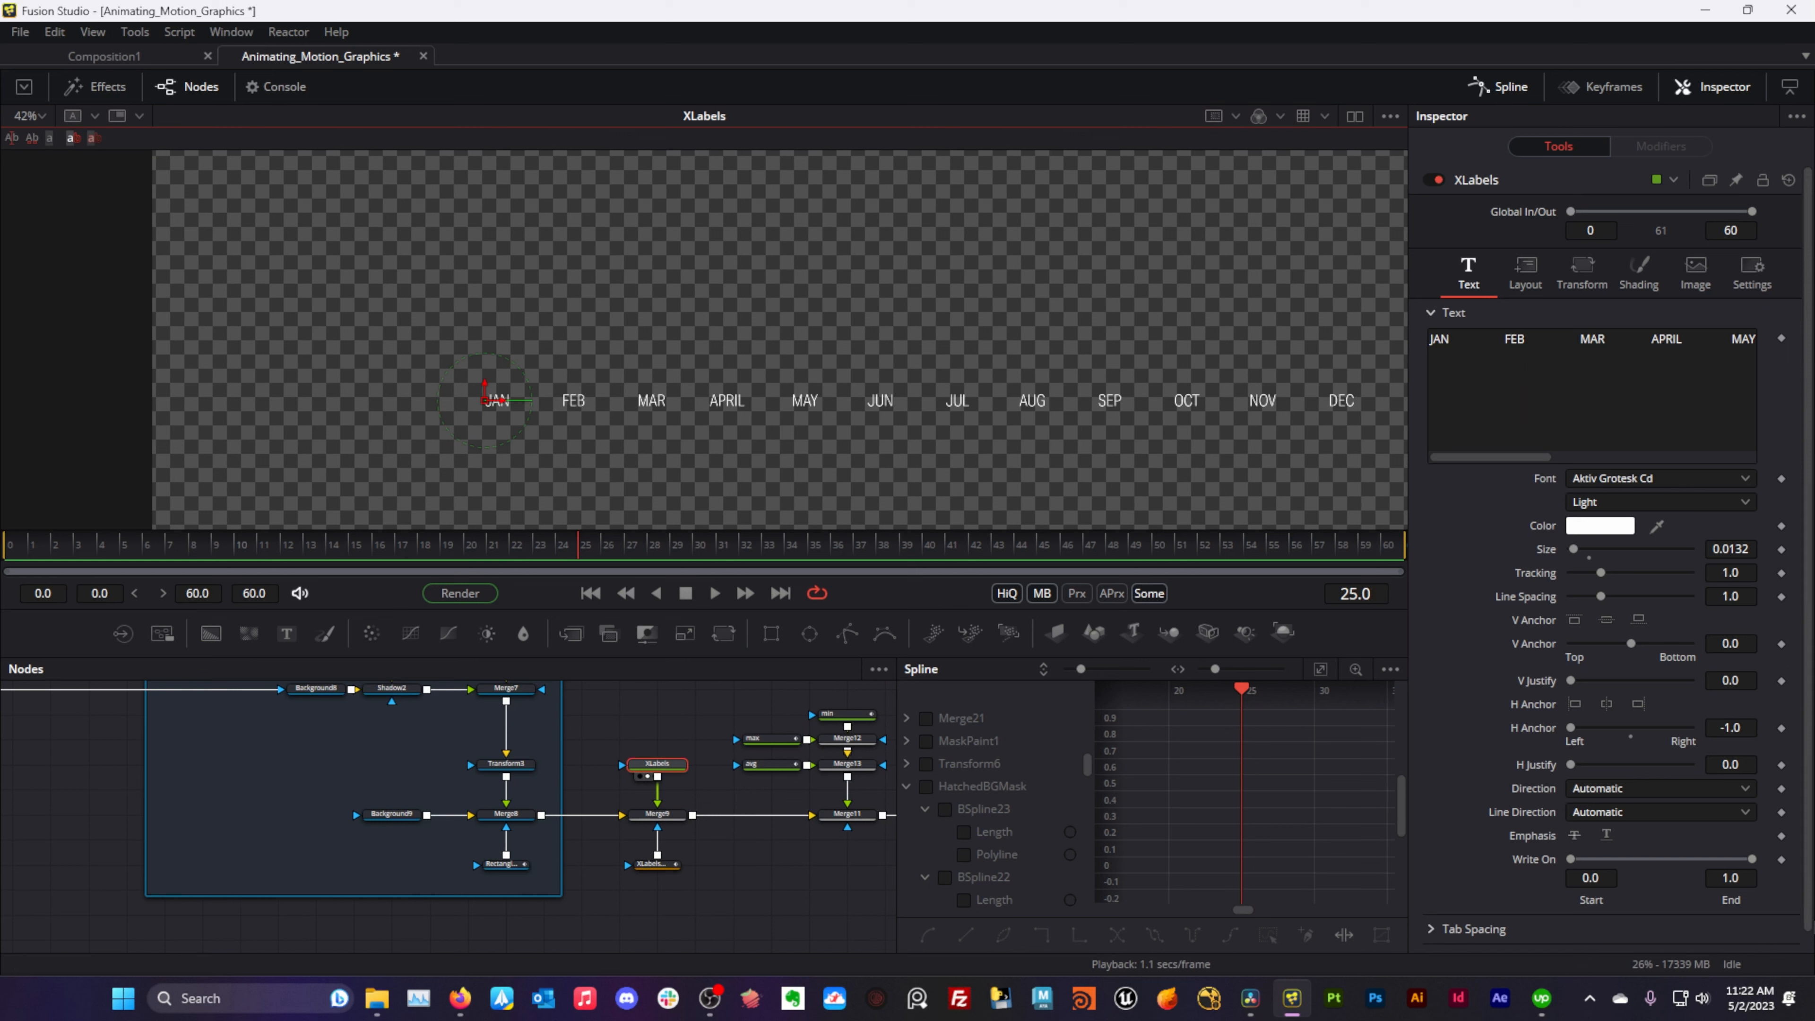
scroll(1167, 438, "down", 2)
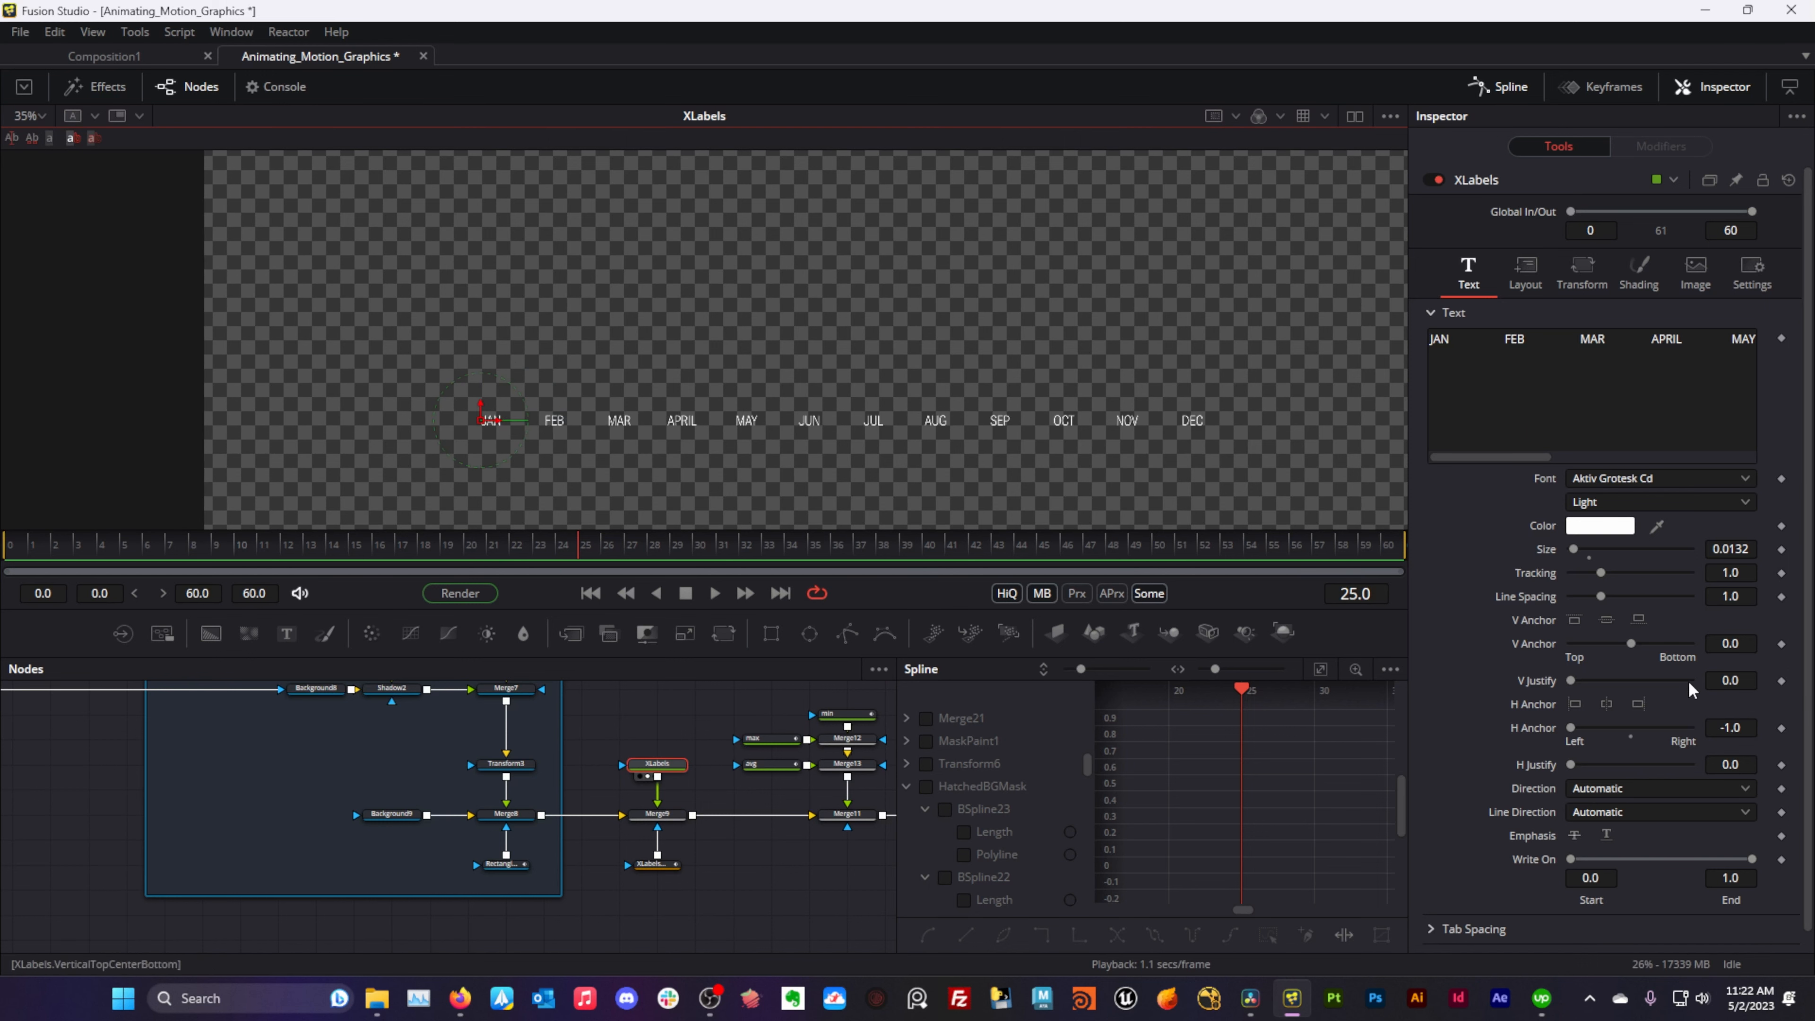
left_click(1750, 859)
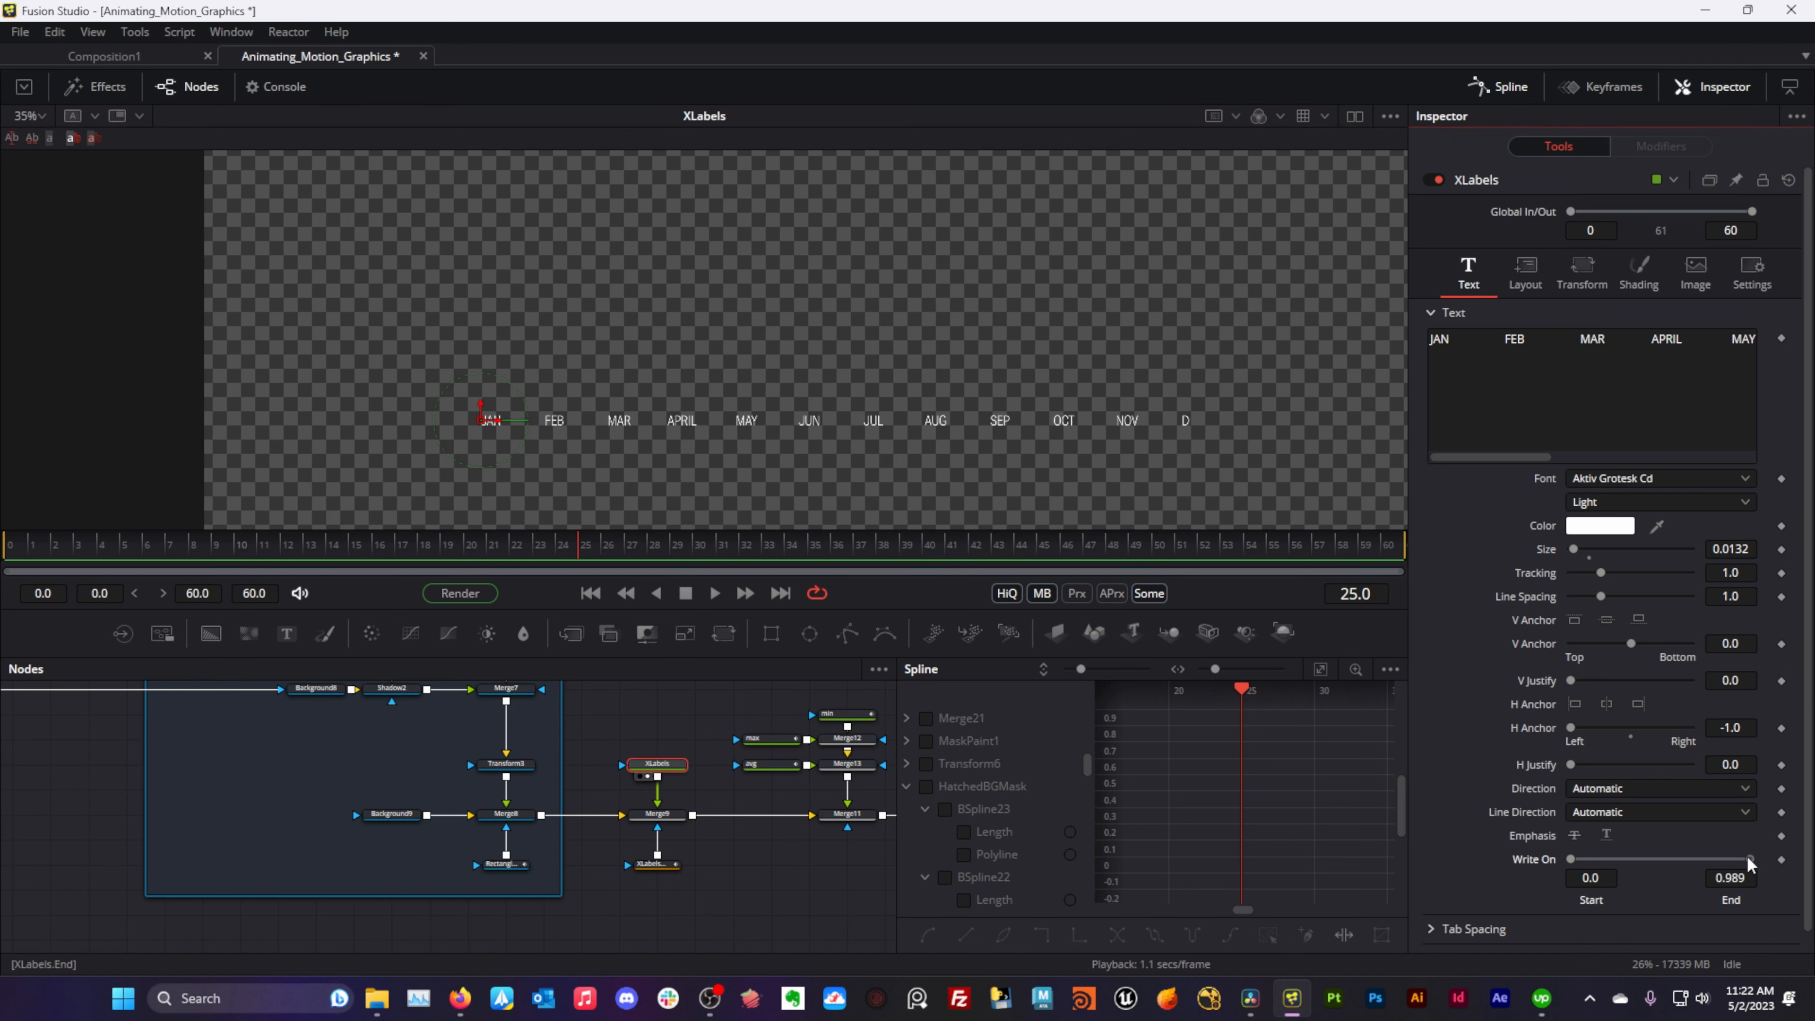
mouse_move(1739, 862)
left_mouse_down()
mouse_move(1621, 858)
mouse_move(1765, 851)
left_mouse_up()
- Show Merge9 in the viewer and scrub from frame 25 to 31 to examine the month label reveal
left_click_drag(716, 810, 670, 813)
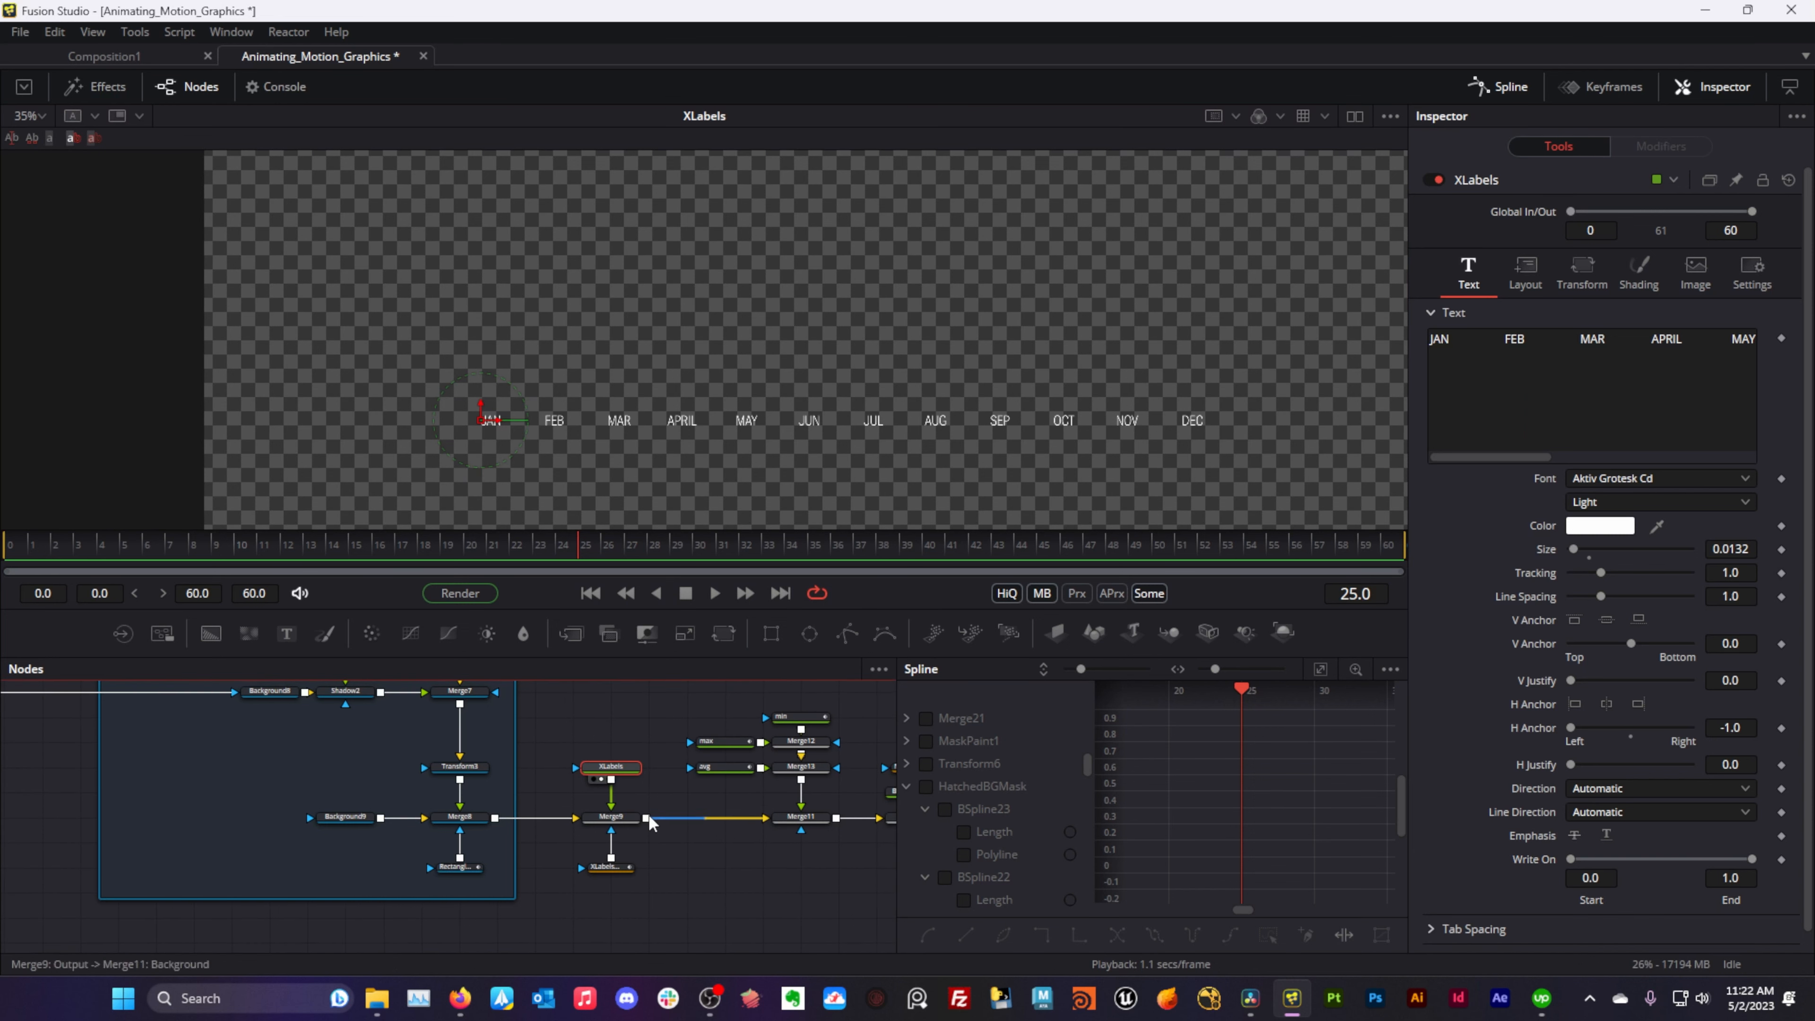
left_click(594, 830)
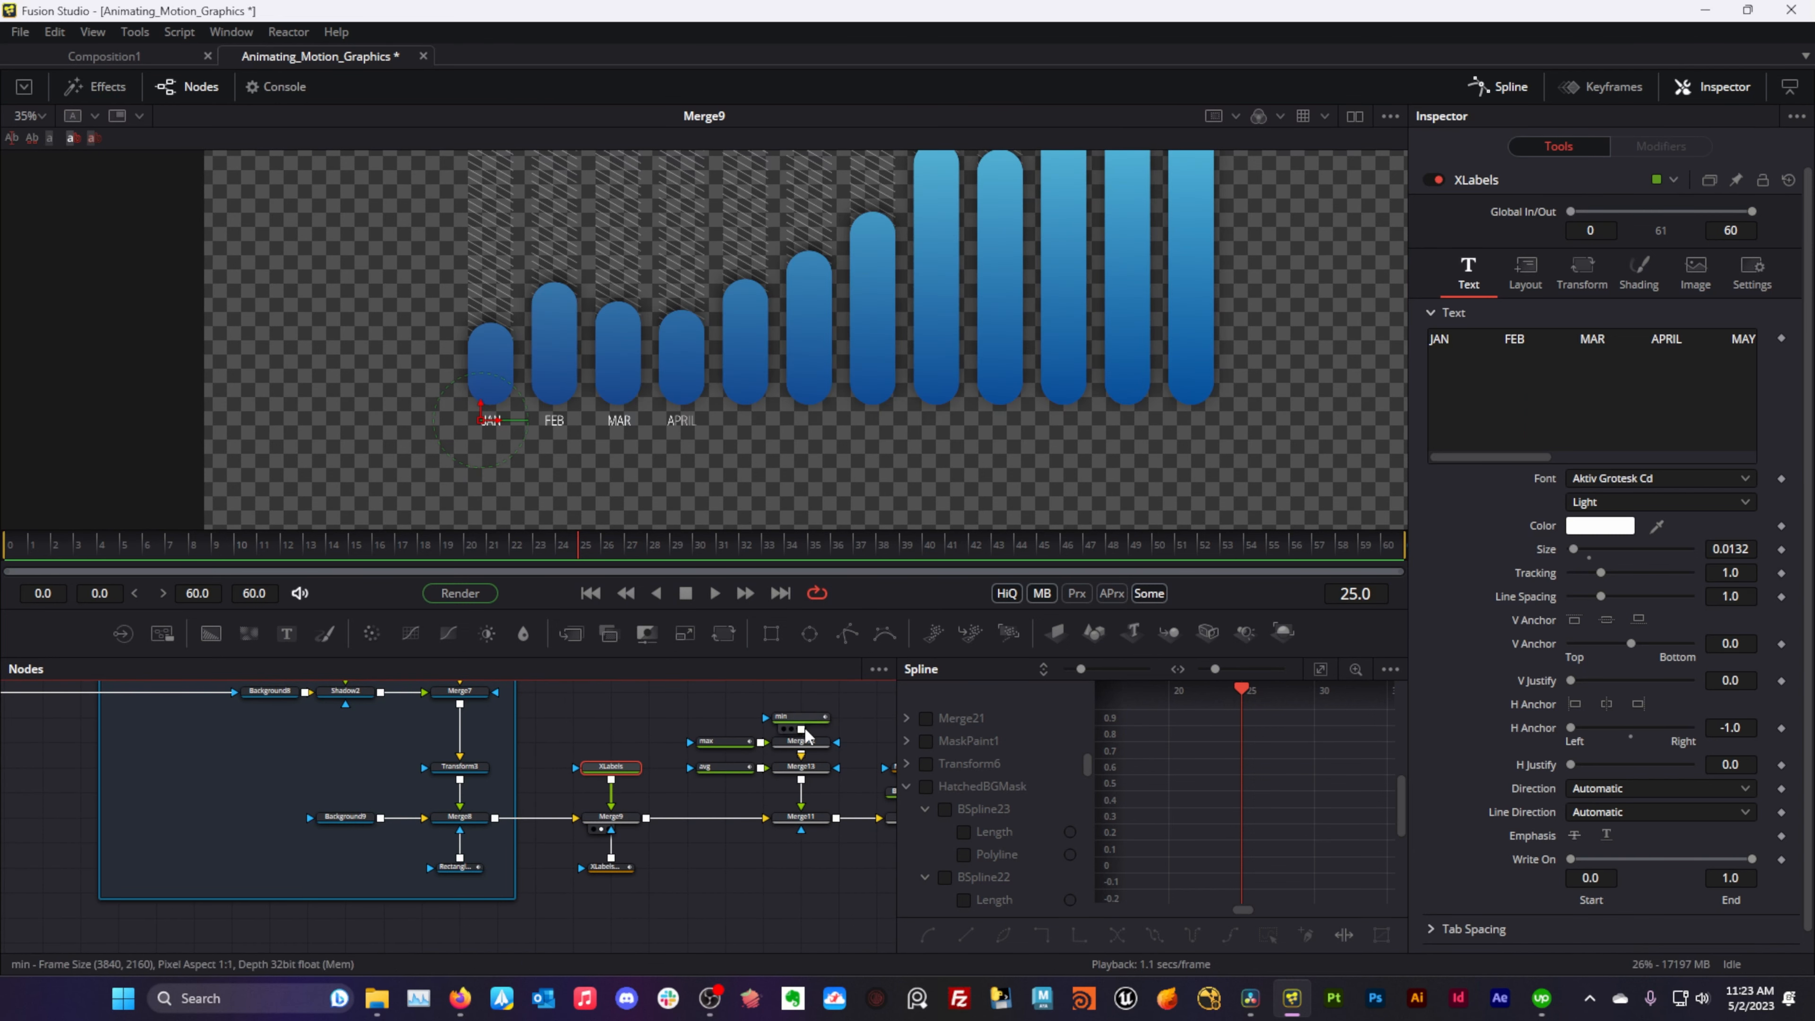
left_click_drag(721, 839, 628, 864)
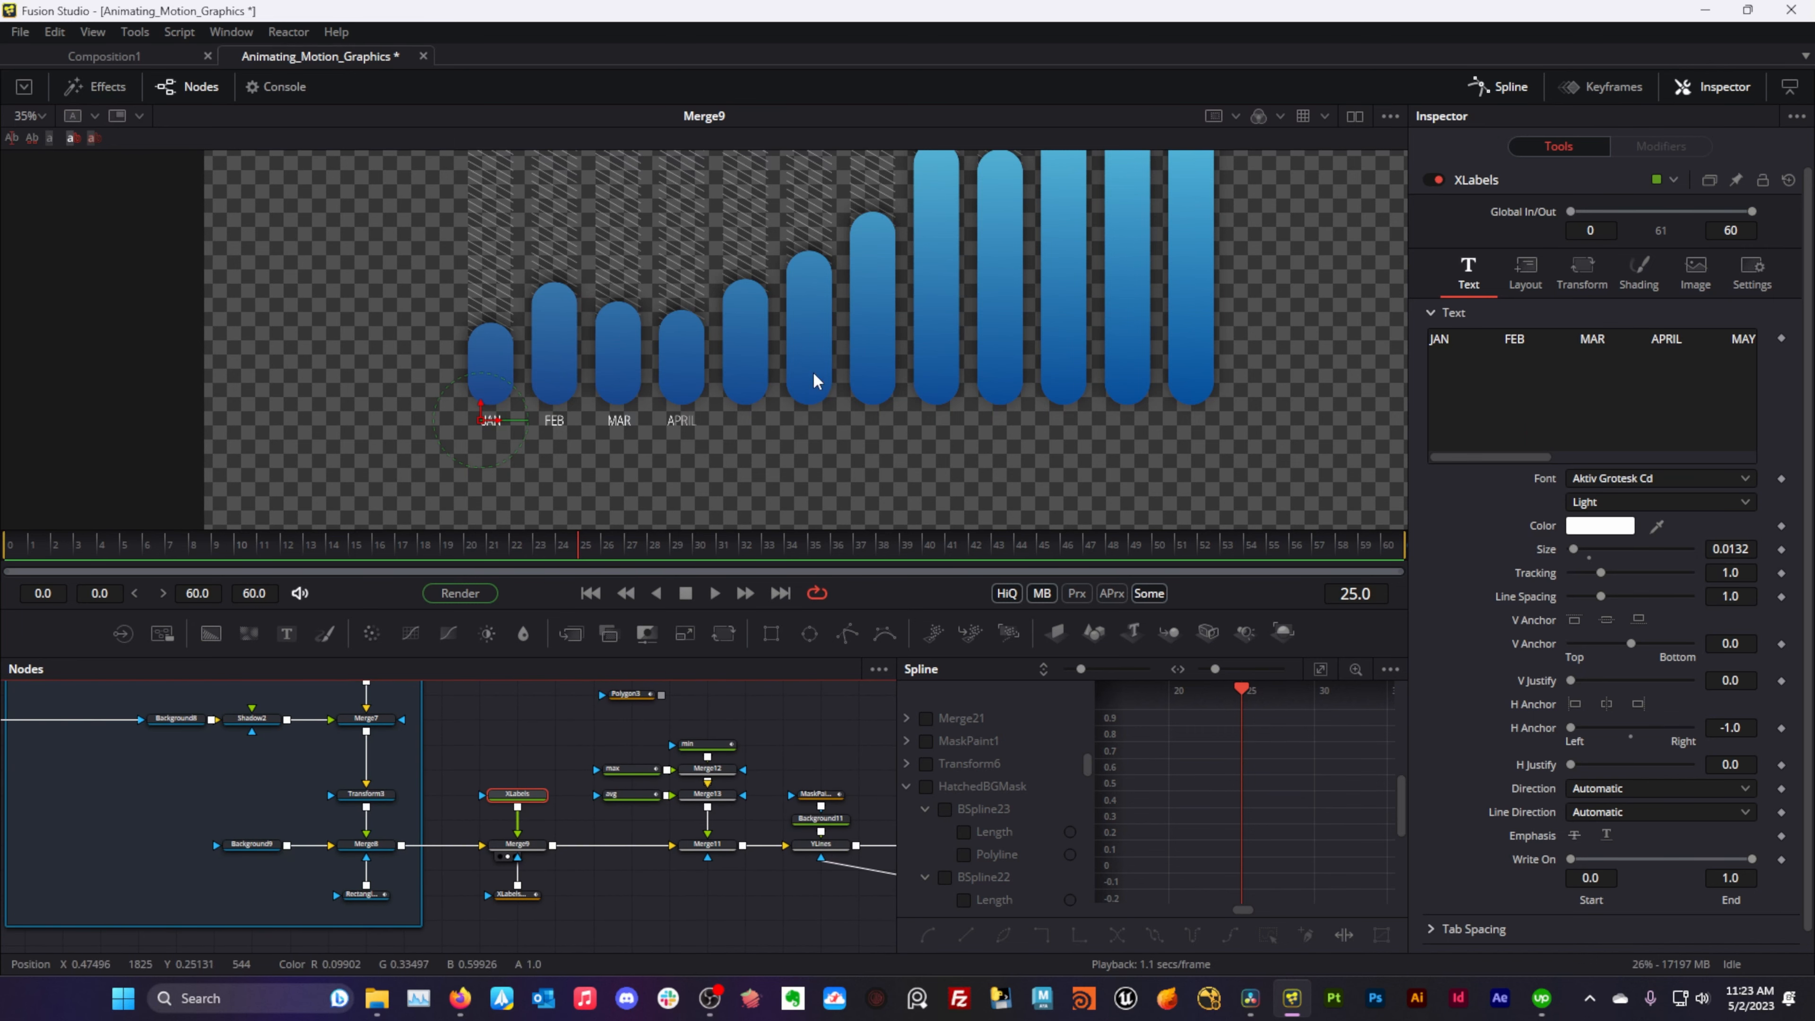
scroll(813, 408, "down", 1)
scroll(812, 406, "up", 4)
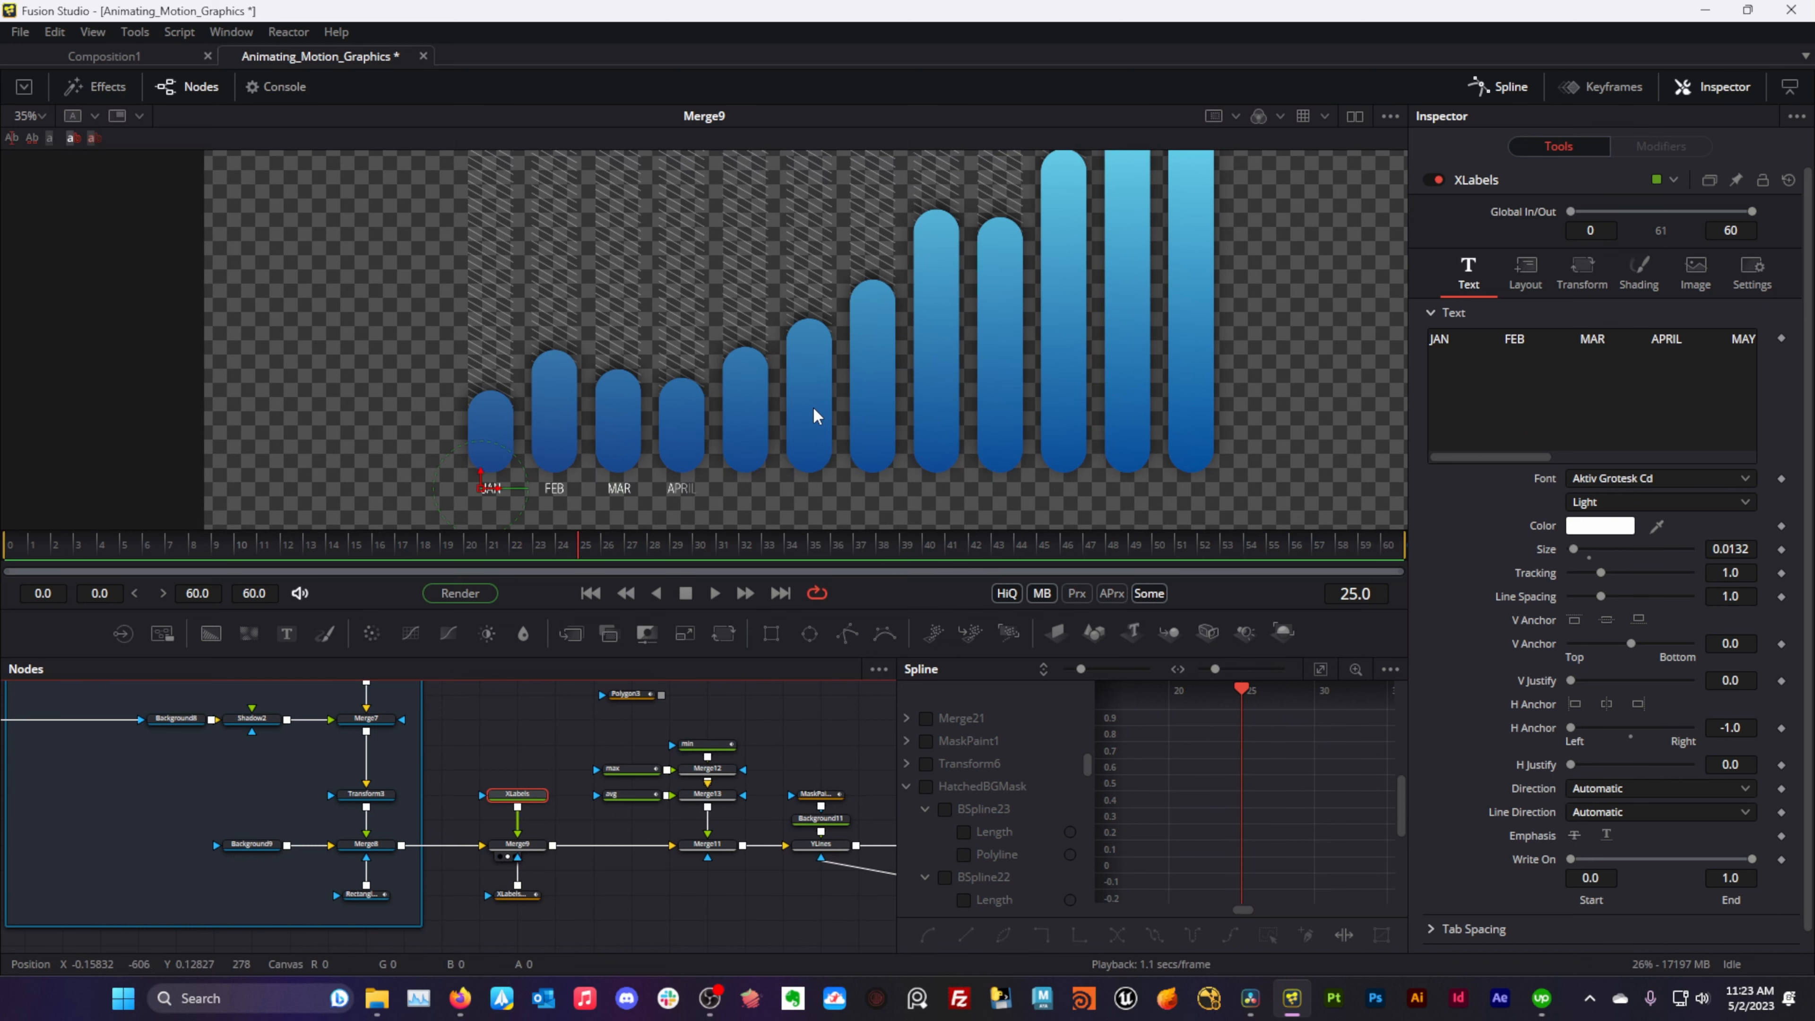
scroll(813, 406, "down", 3)
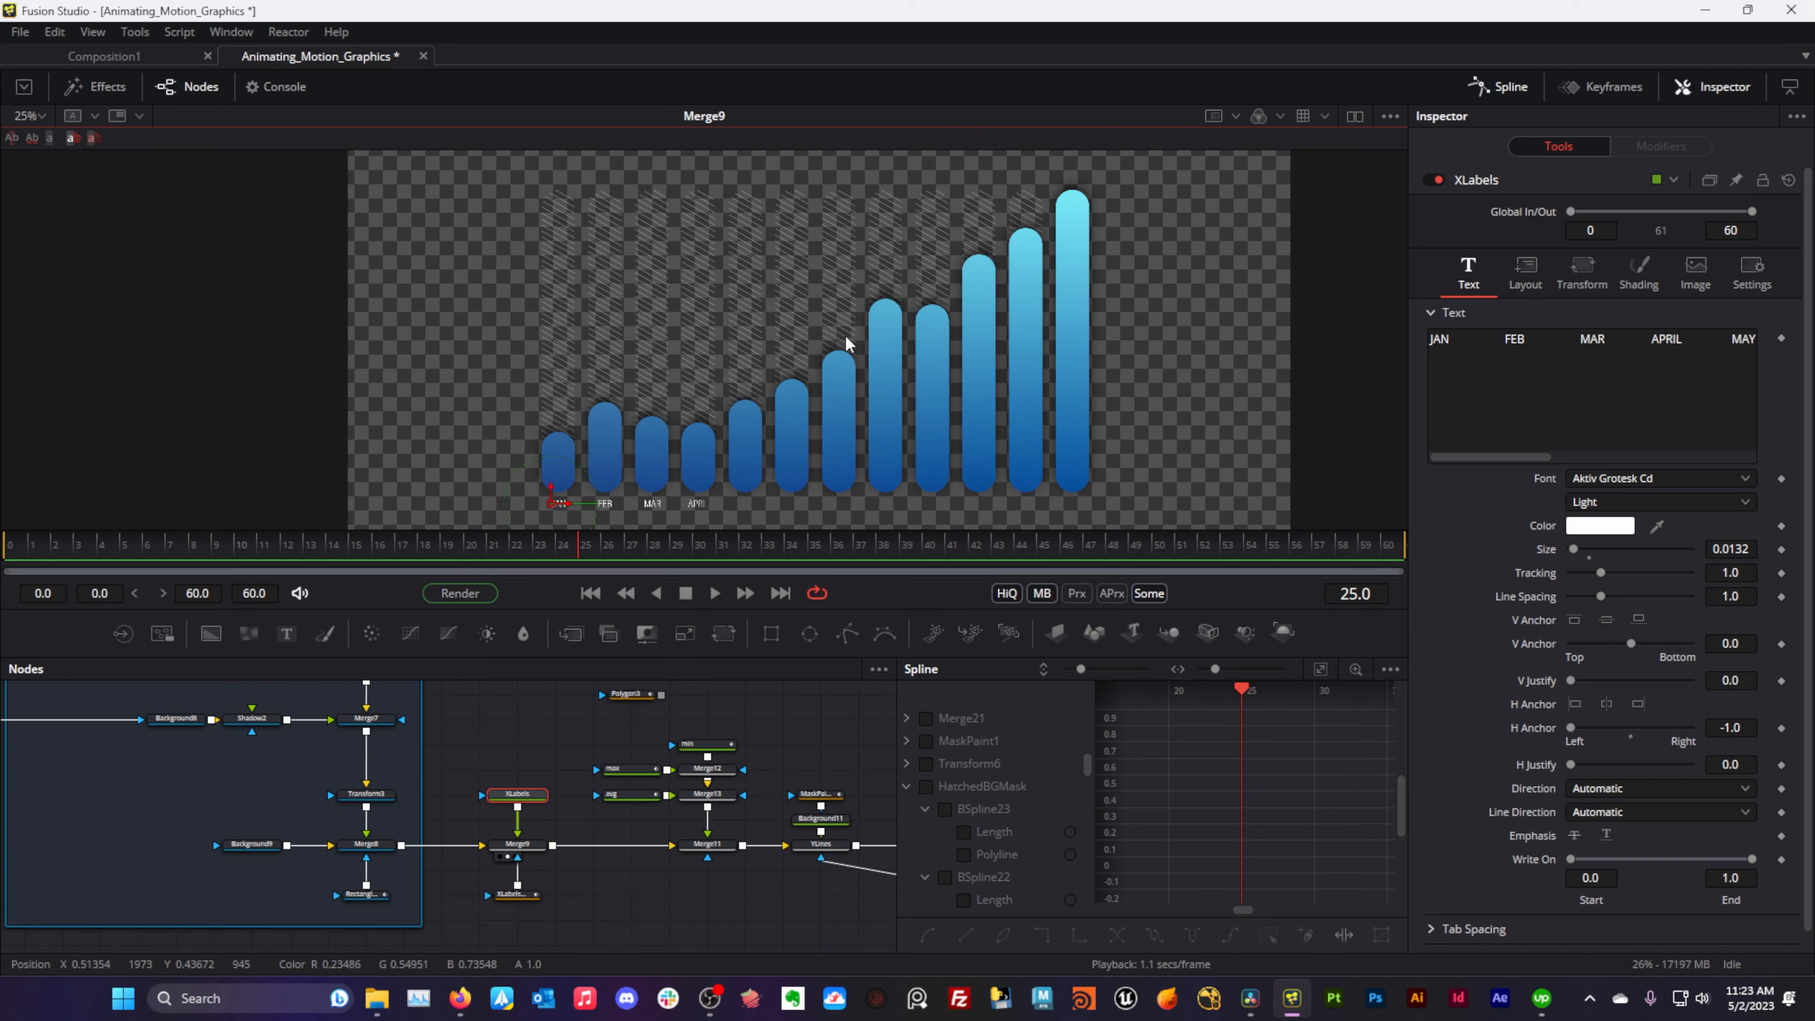
left_click_drag(587, 540, 719, 561)
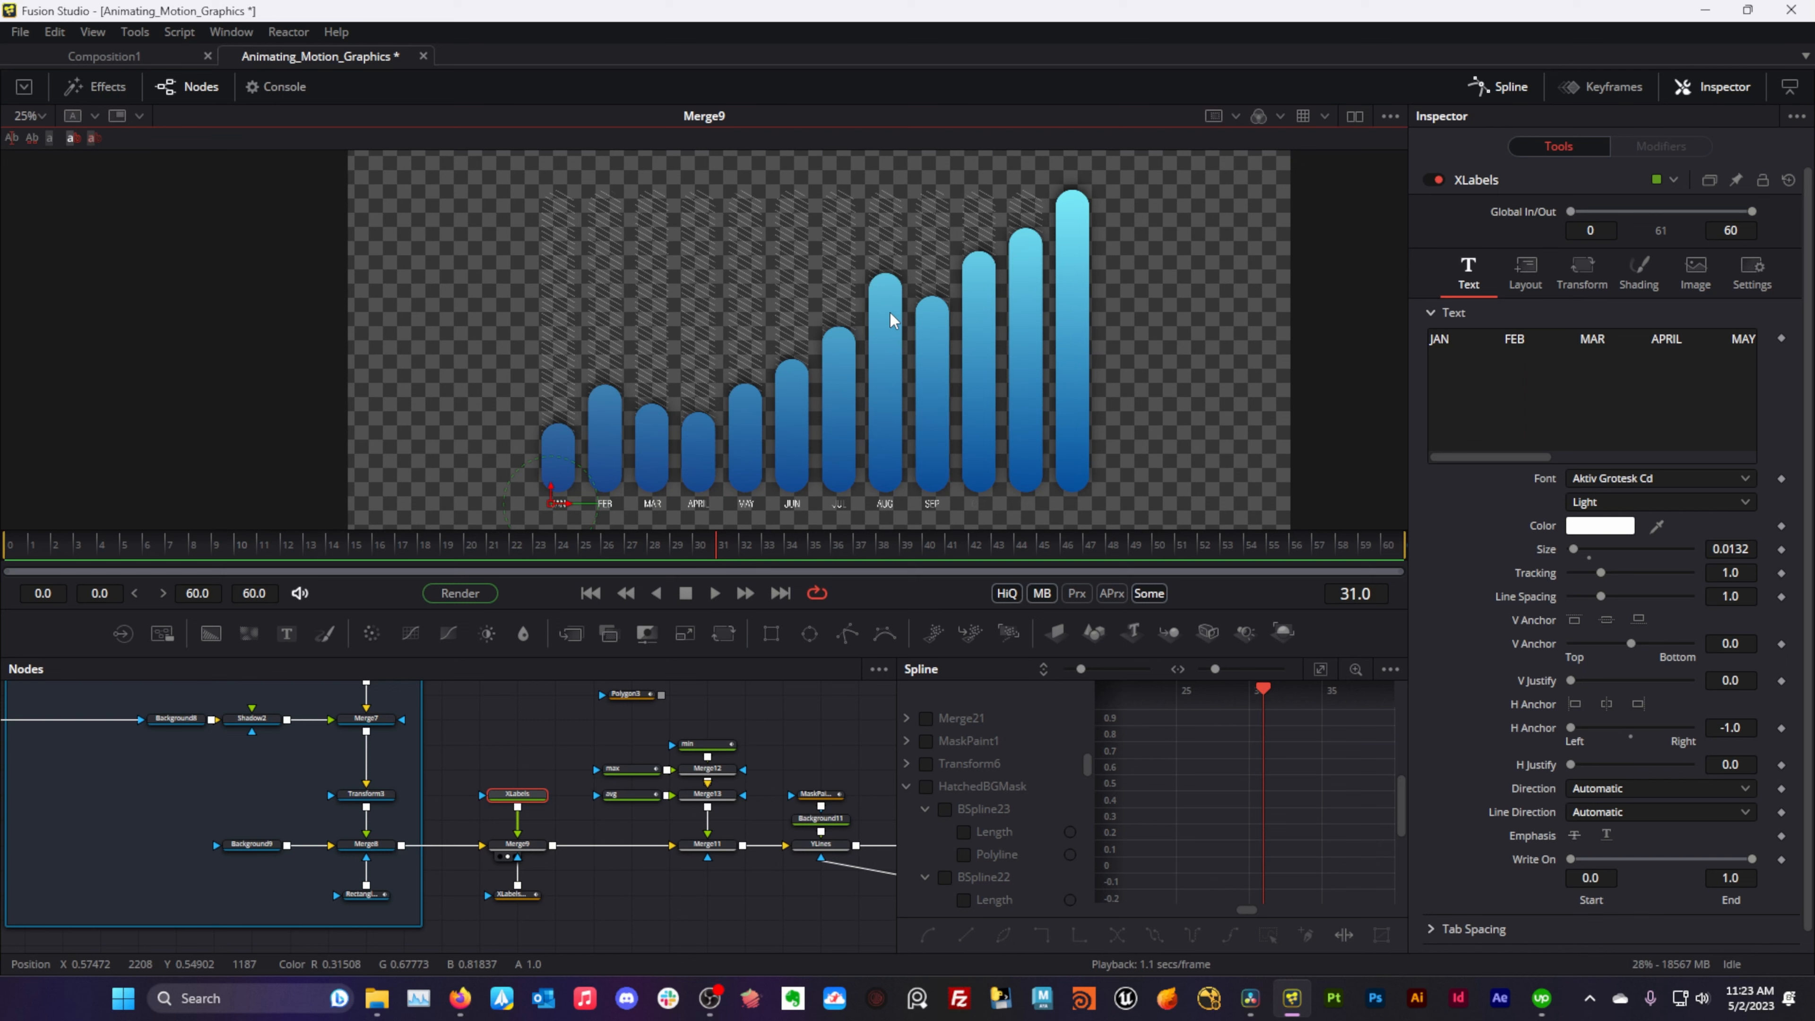
- Show Merge11 in the viewer to inspect how the max, avg and min labels are merged over the graph
right_click(773, 776)
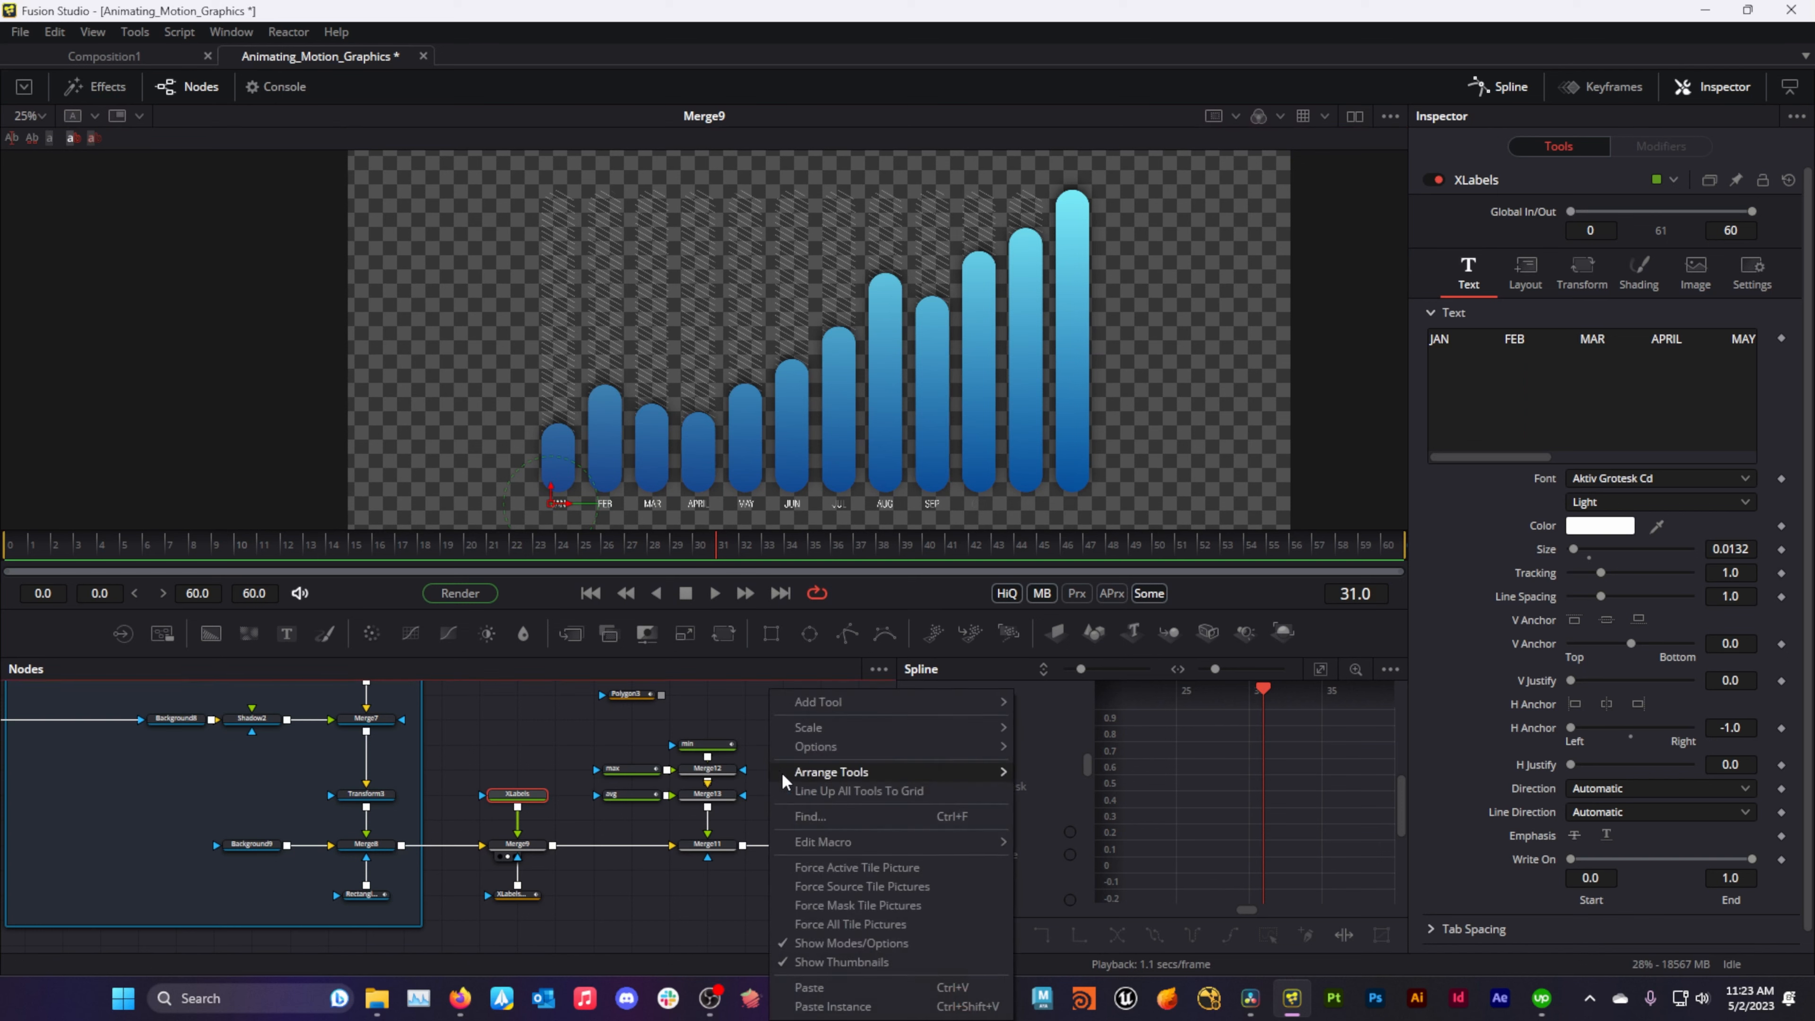
left_click(747, 775)
left_click_drag(770, 835, 601, 861)
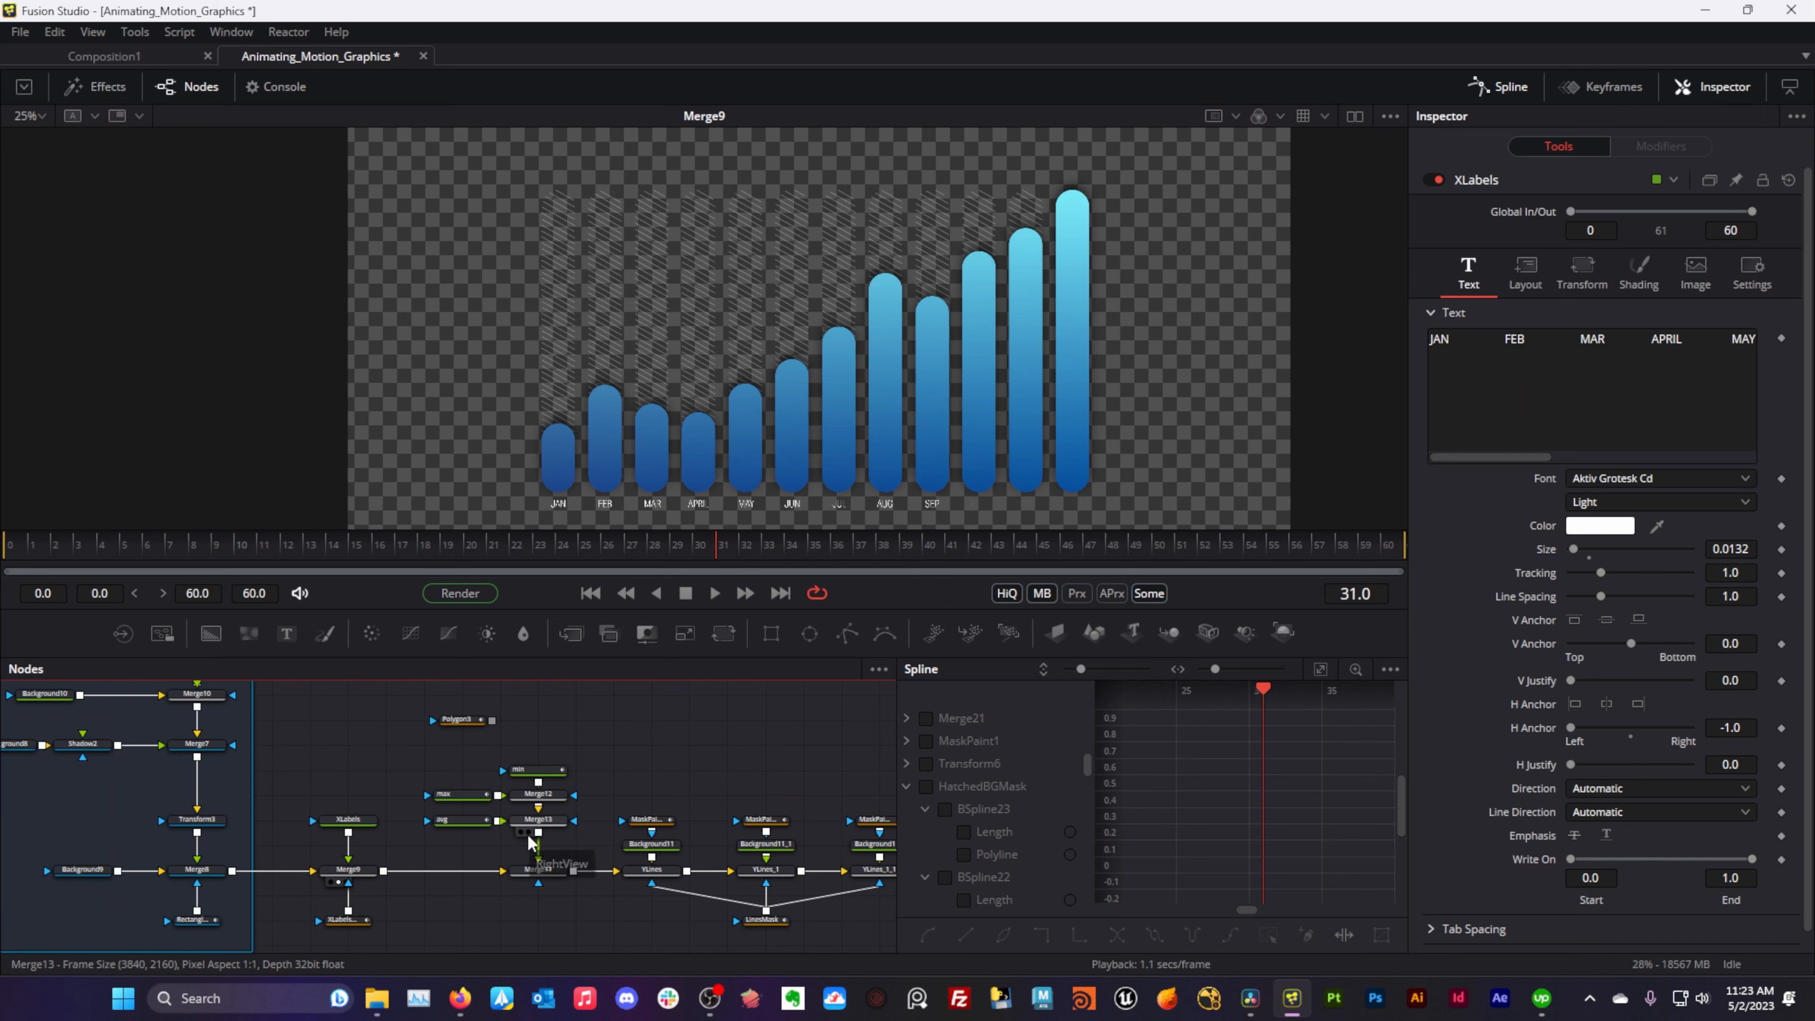
scroll(527, 847, "up", 4)
scroll(528, 834, "down", 3)
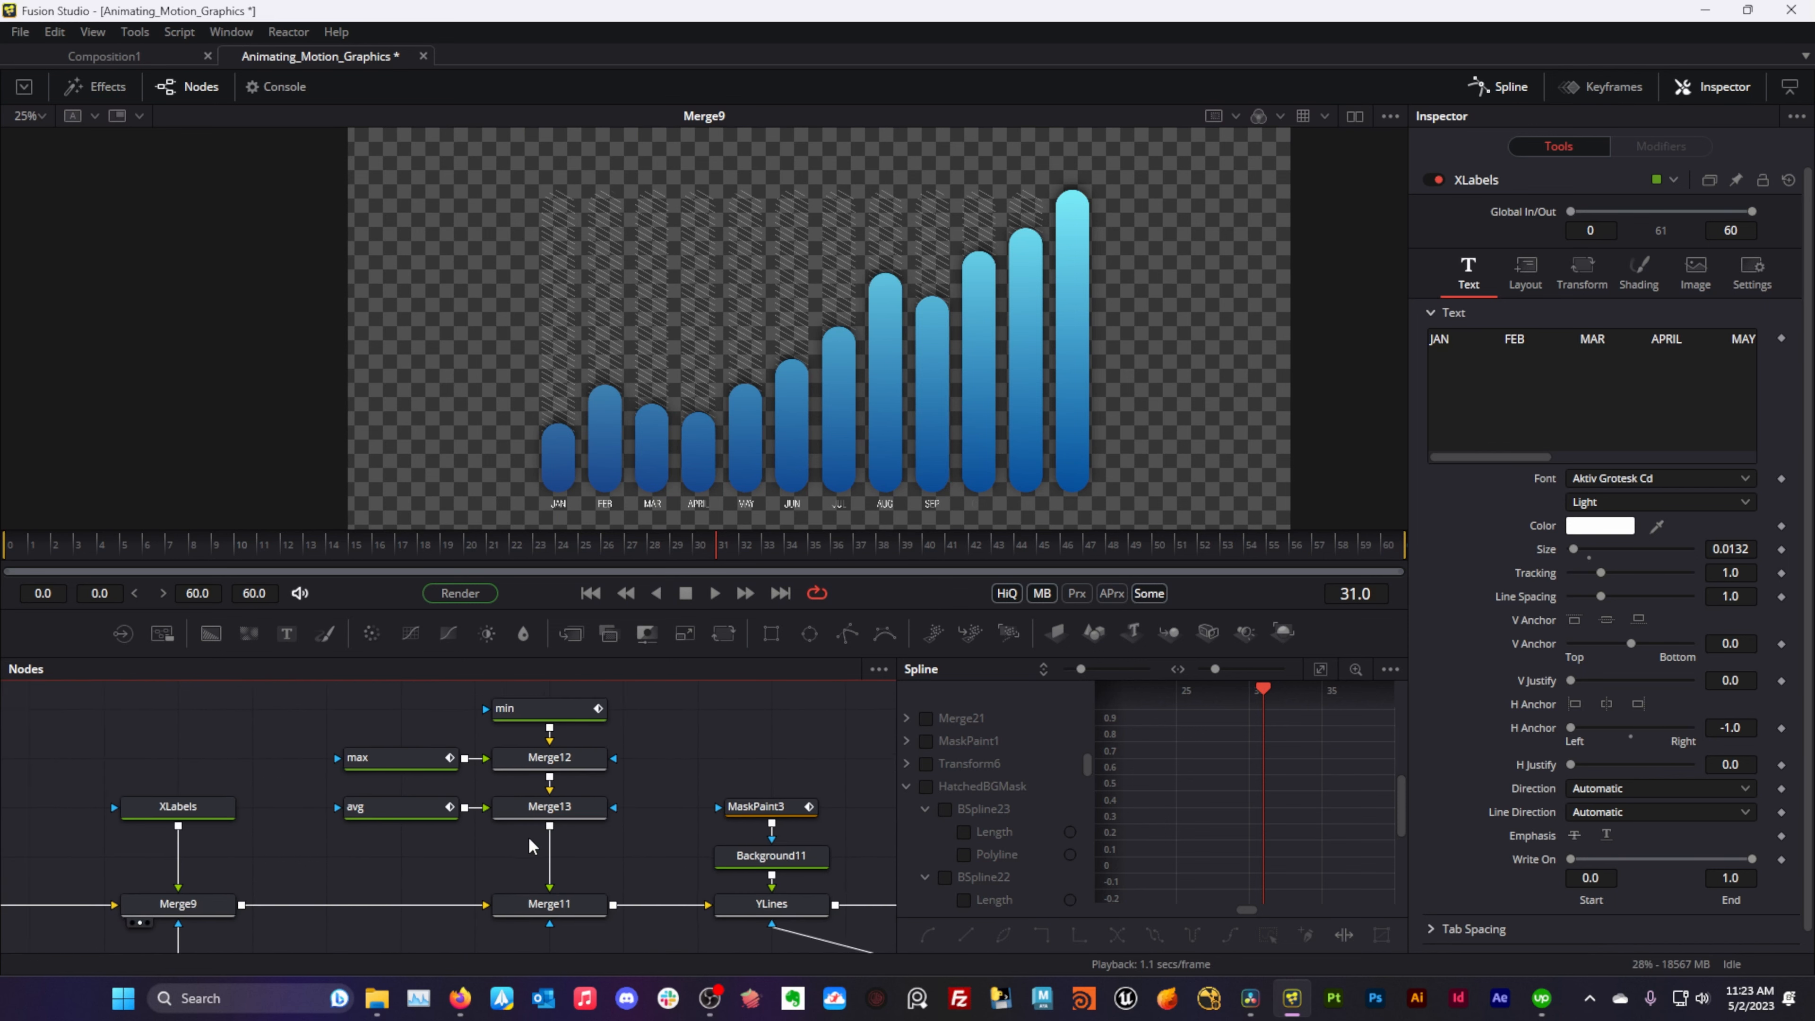
left_click_drag(558, 900, 636, 232)
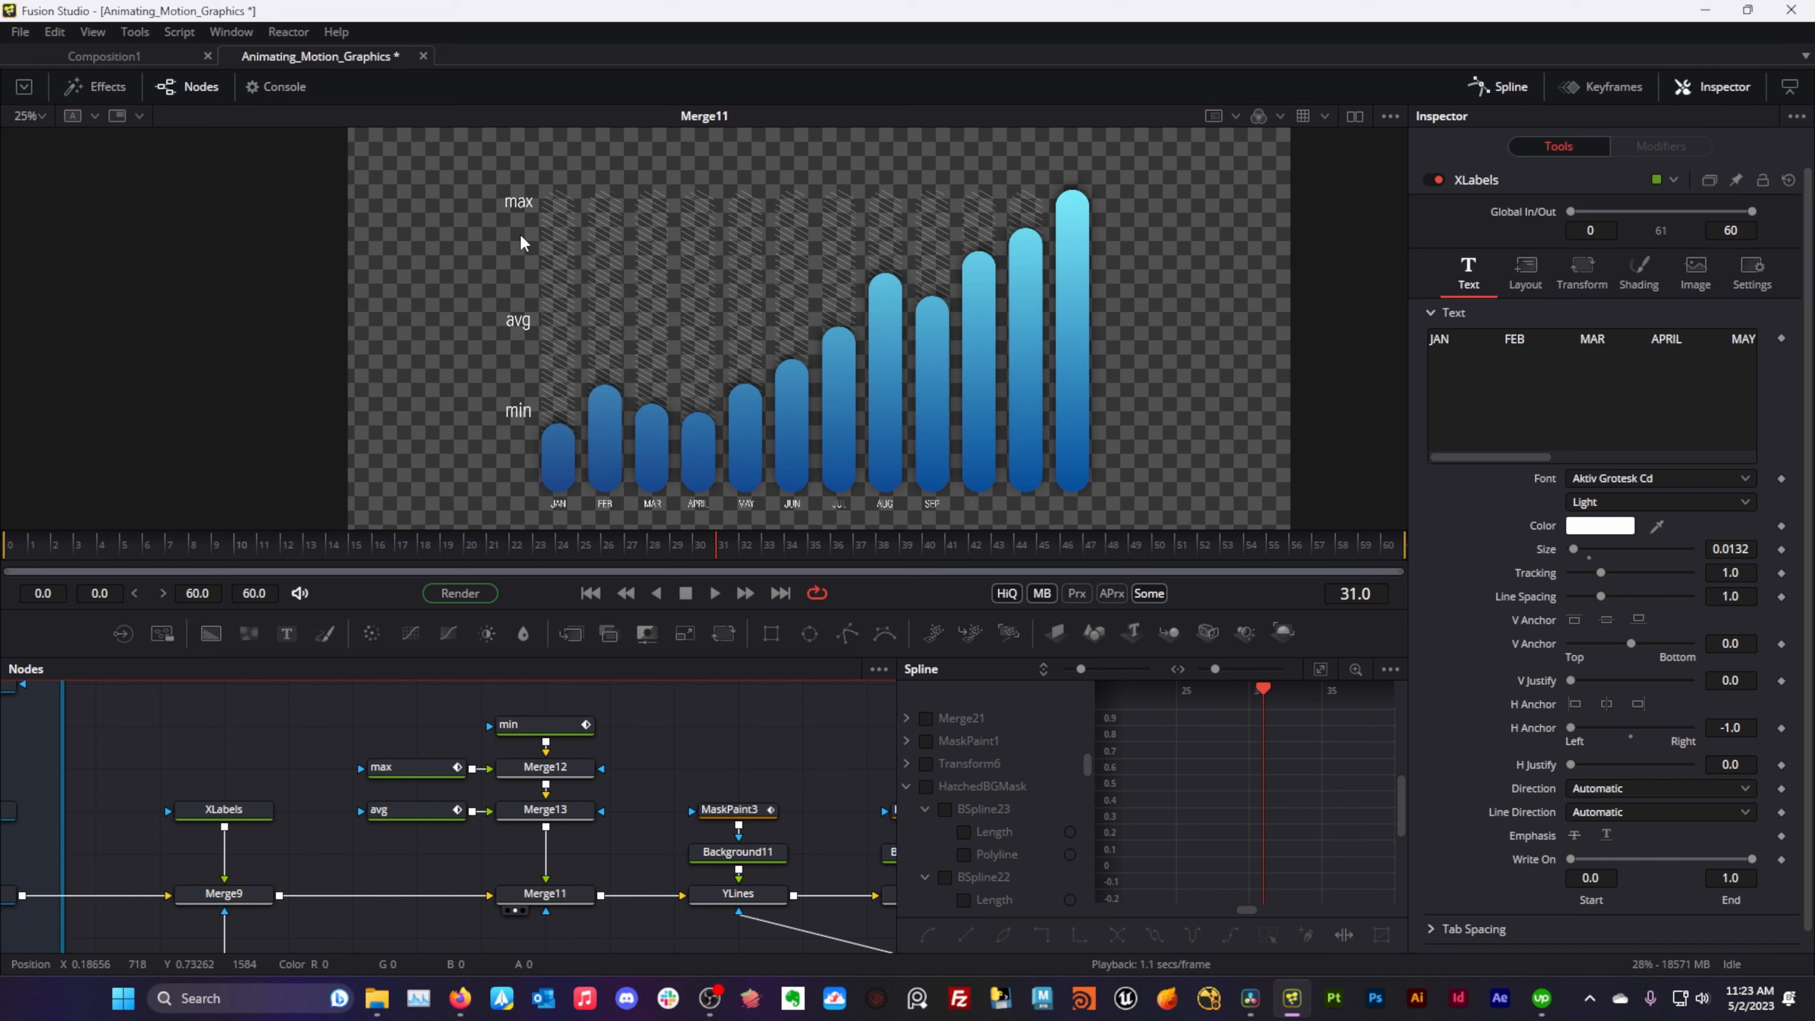
- Look over MaskPaint3 and the YLines branches, and select Merge11 to examine its merge settings
scroll(624, 812, "right", 4)
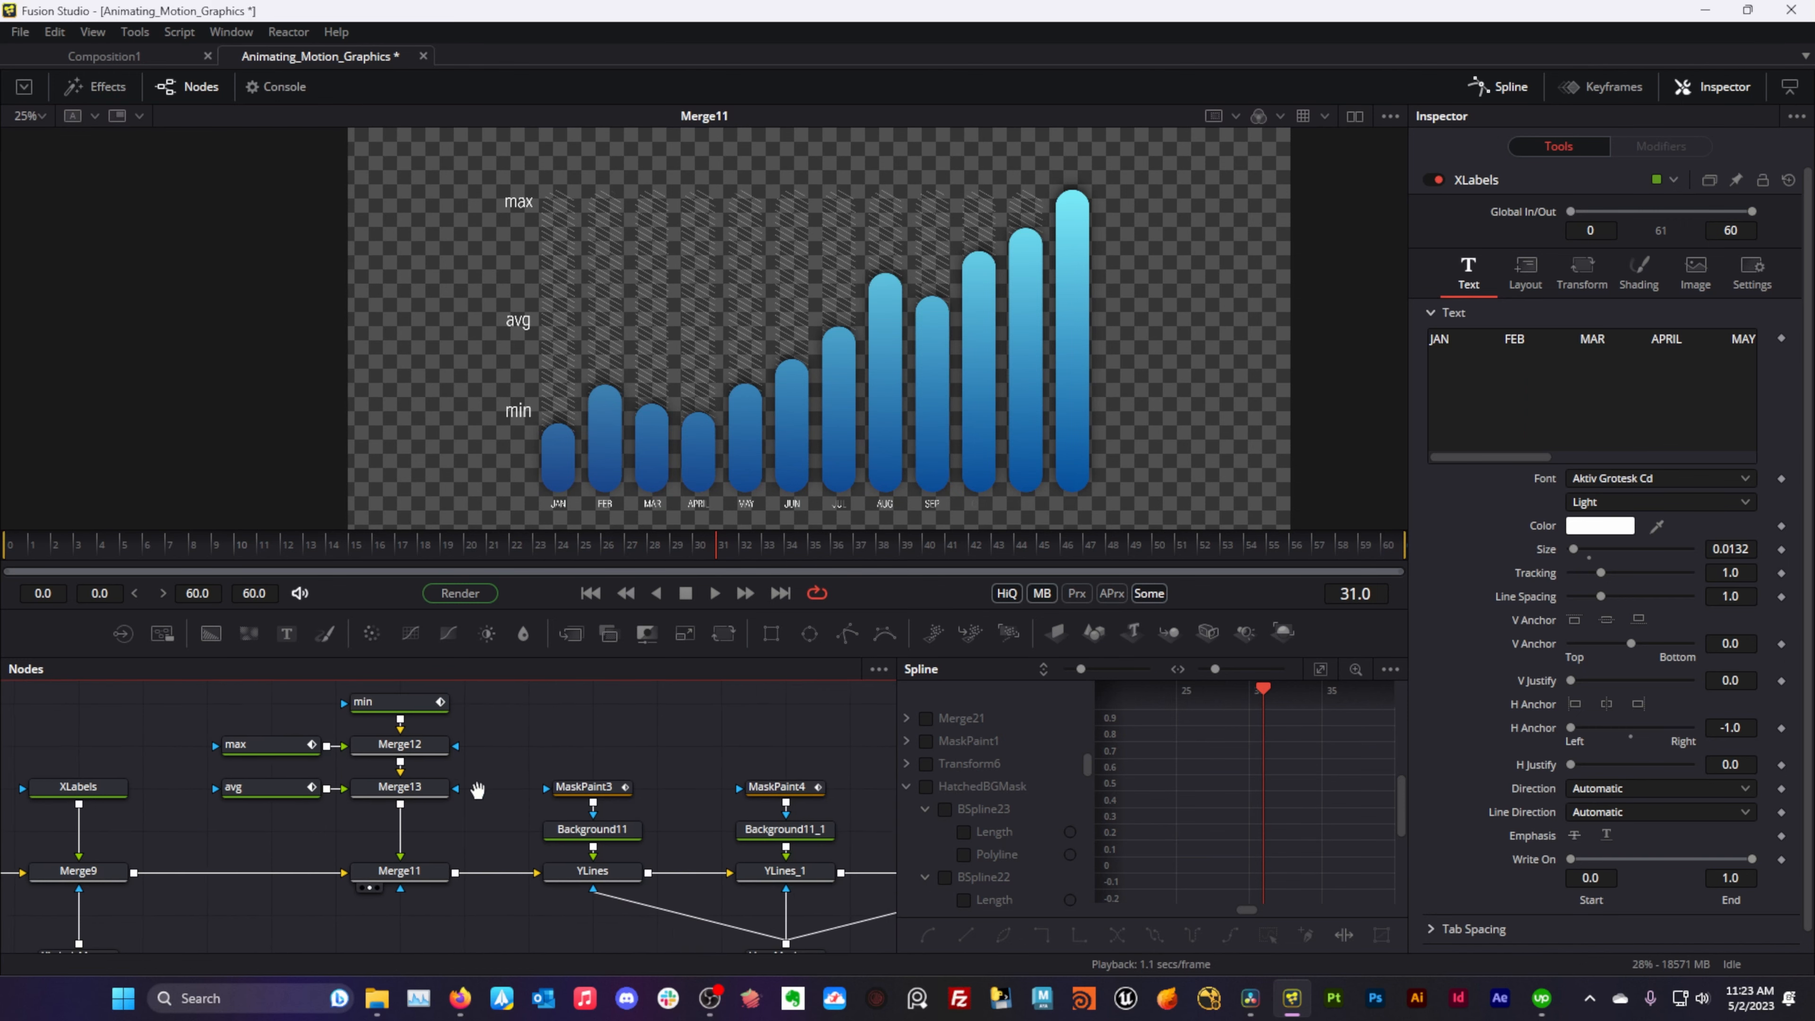
left_click(575, 794)
scroll(643, 787, "right", 5)
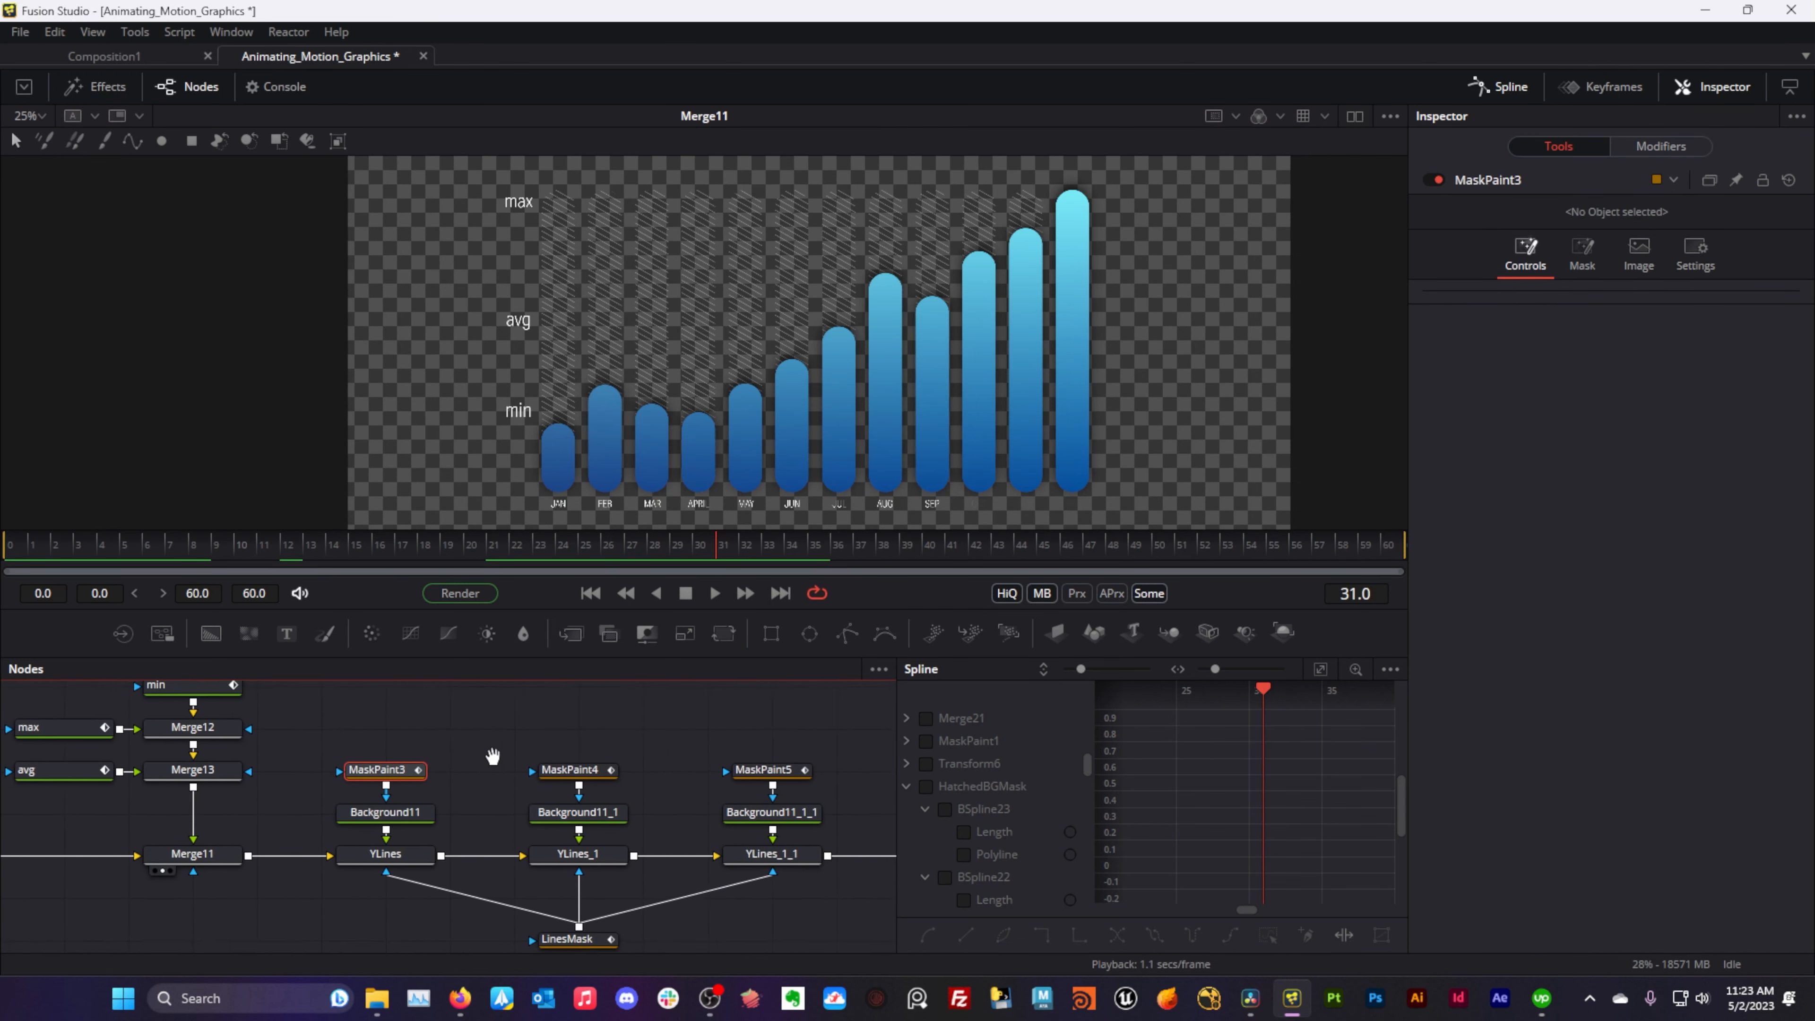
scroll(561, 744, "down", 2)
scroll(563, 751, "down", 2)
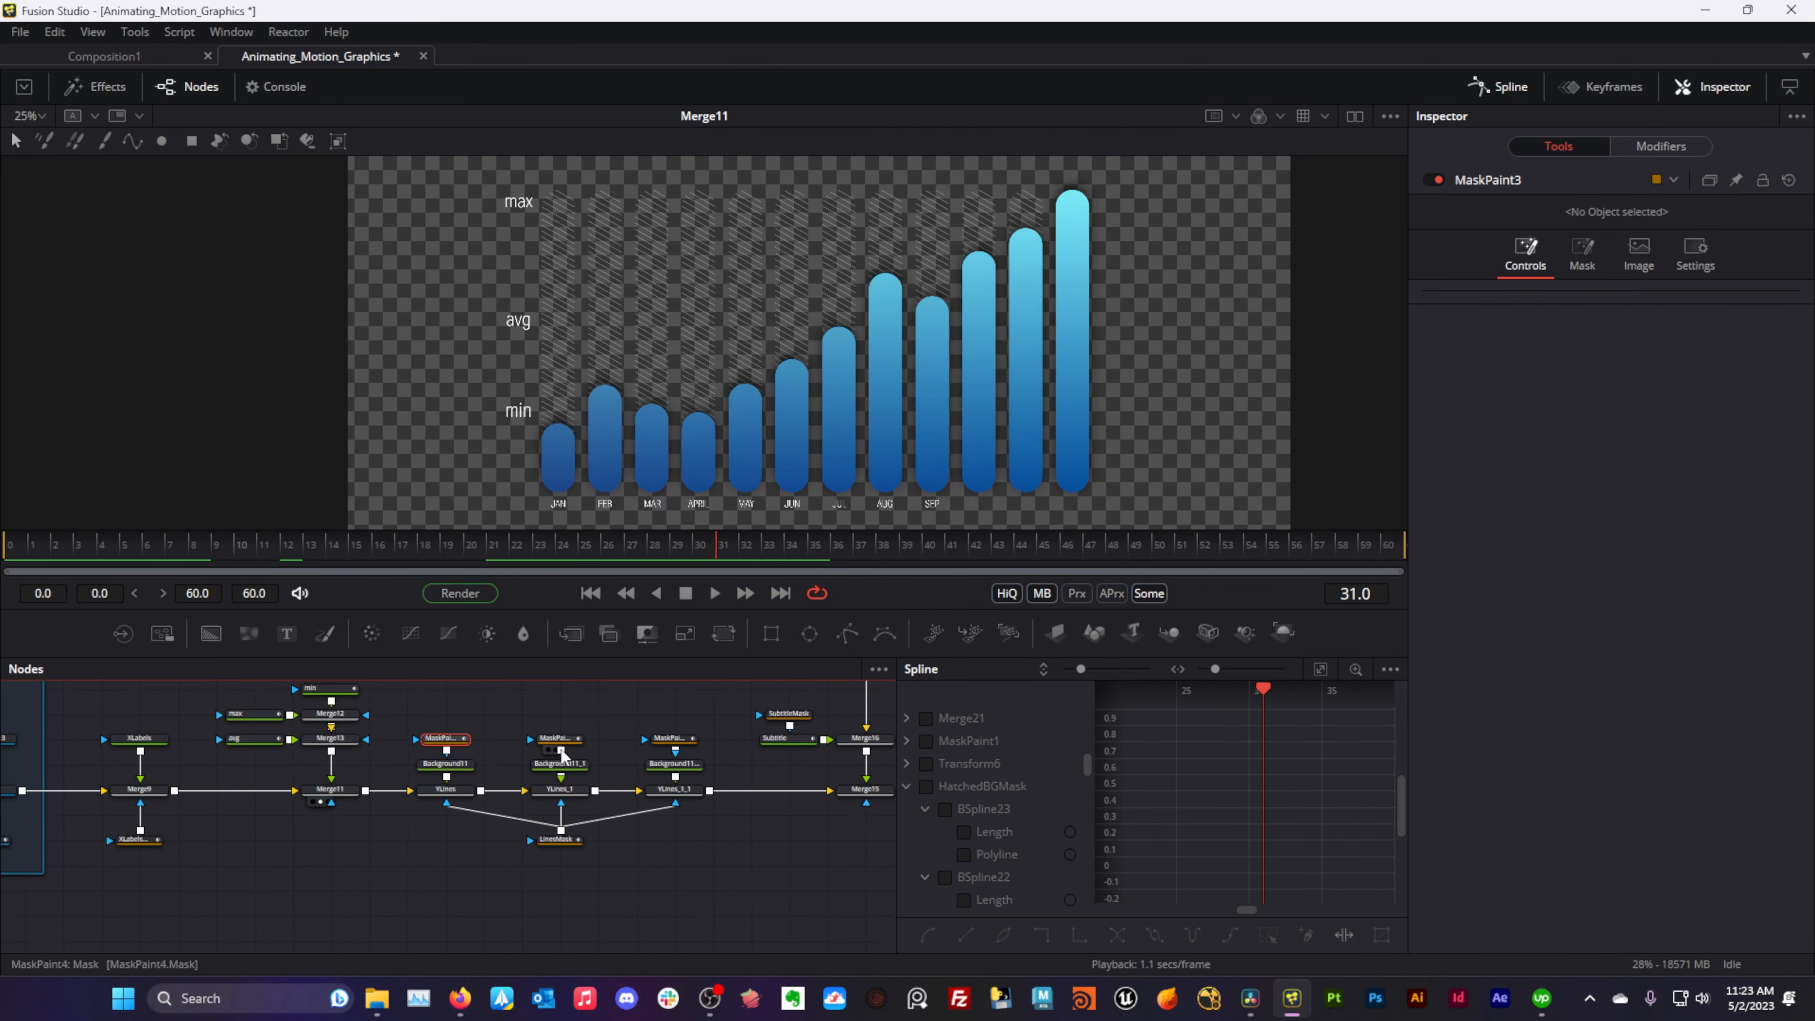
left_click(231, 819)
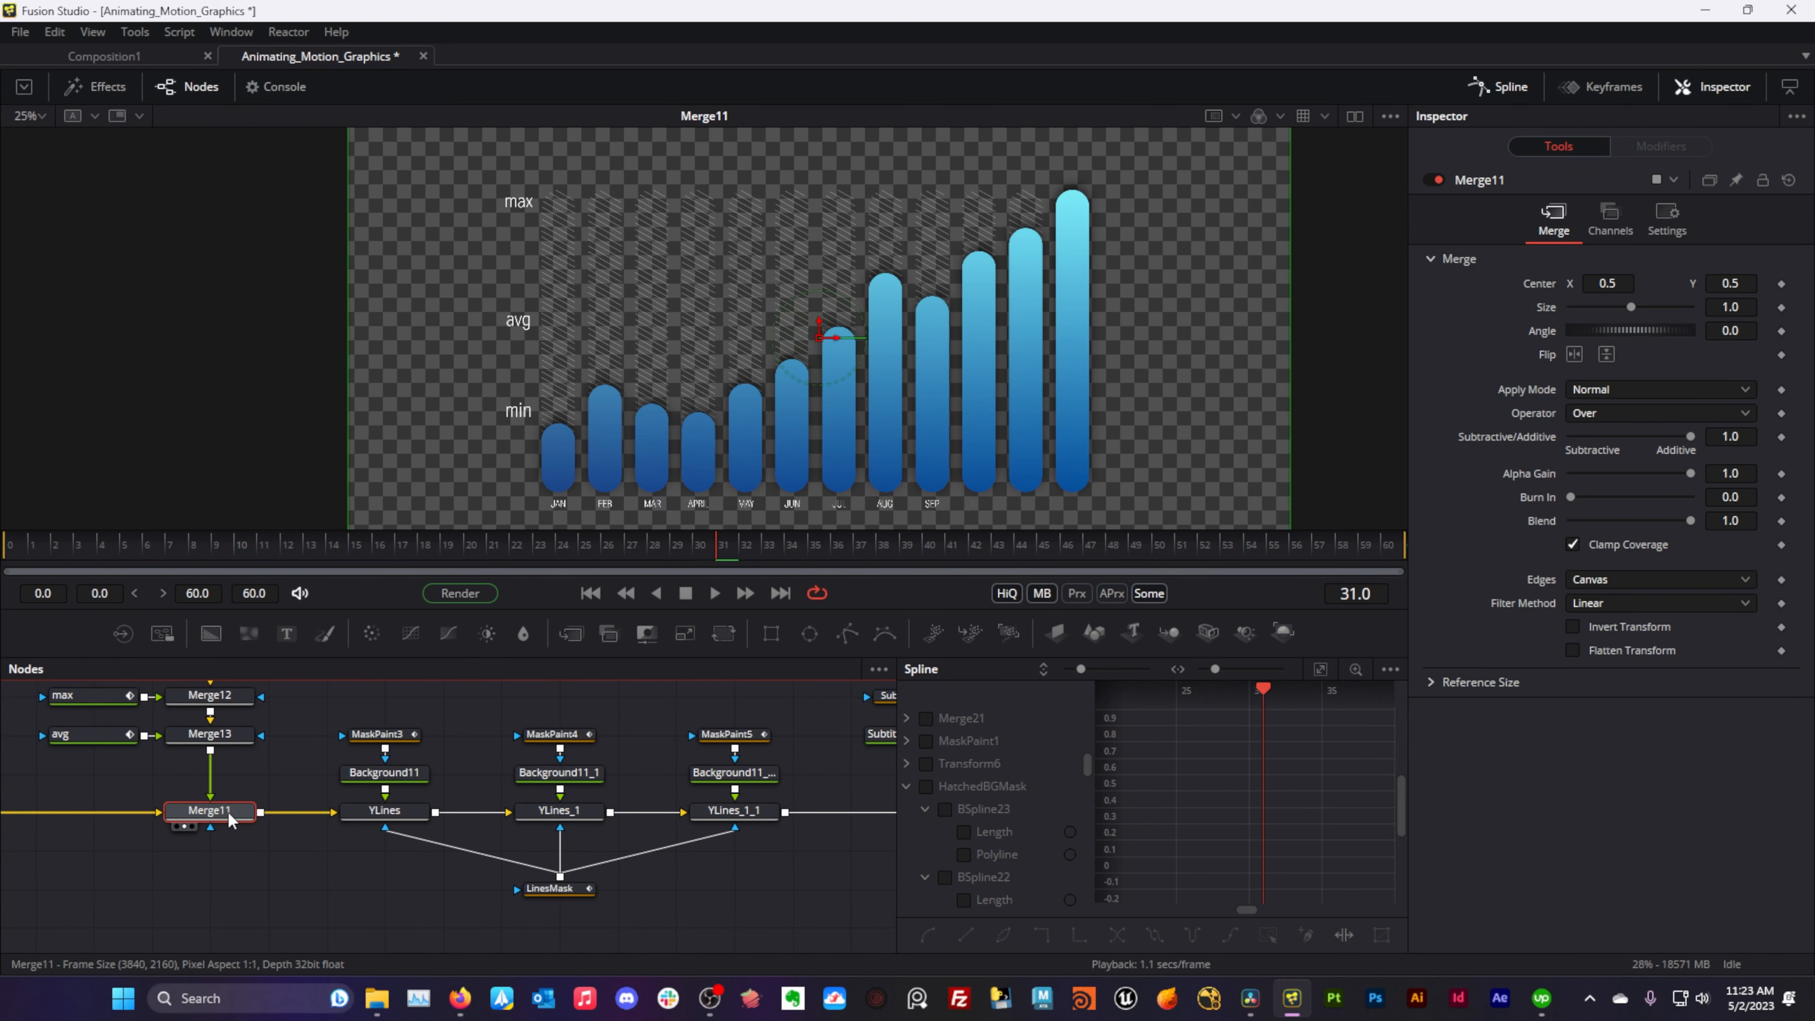
scroll(214, 815, "up", 2)
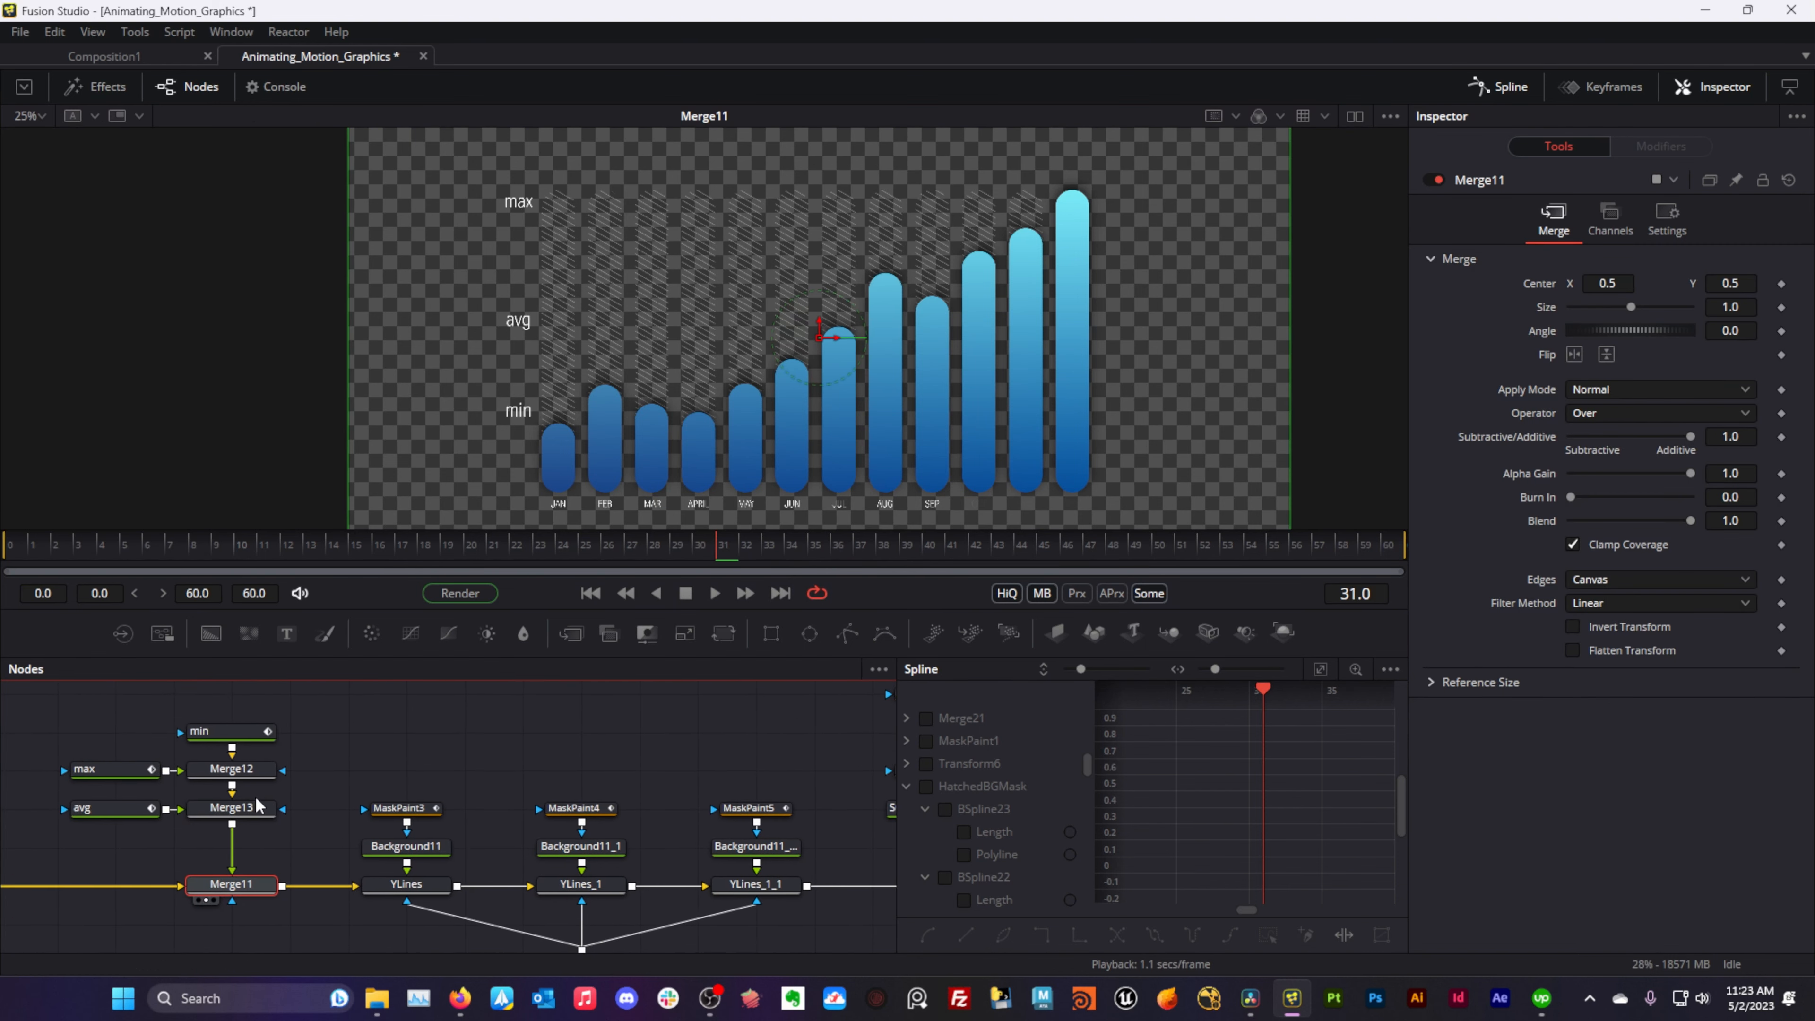
- Select the avg text node and scrub to frame 22 to examine how the label grows
left_click(143, 808)
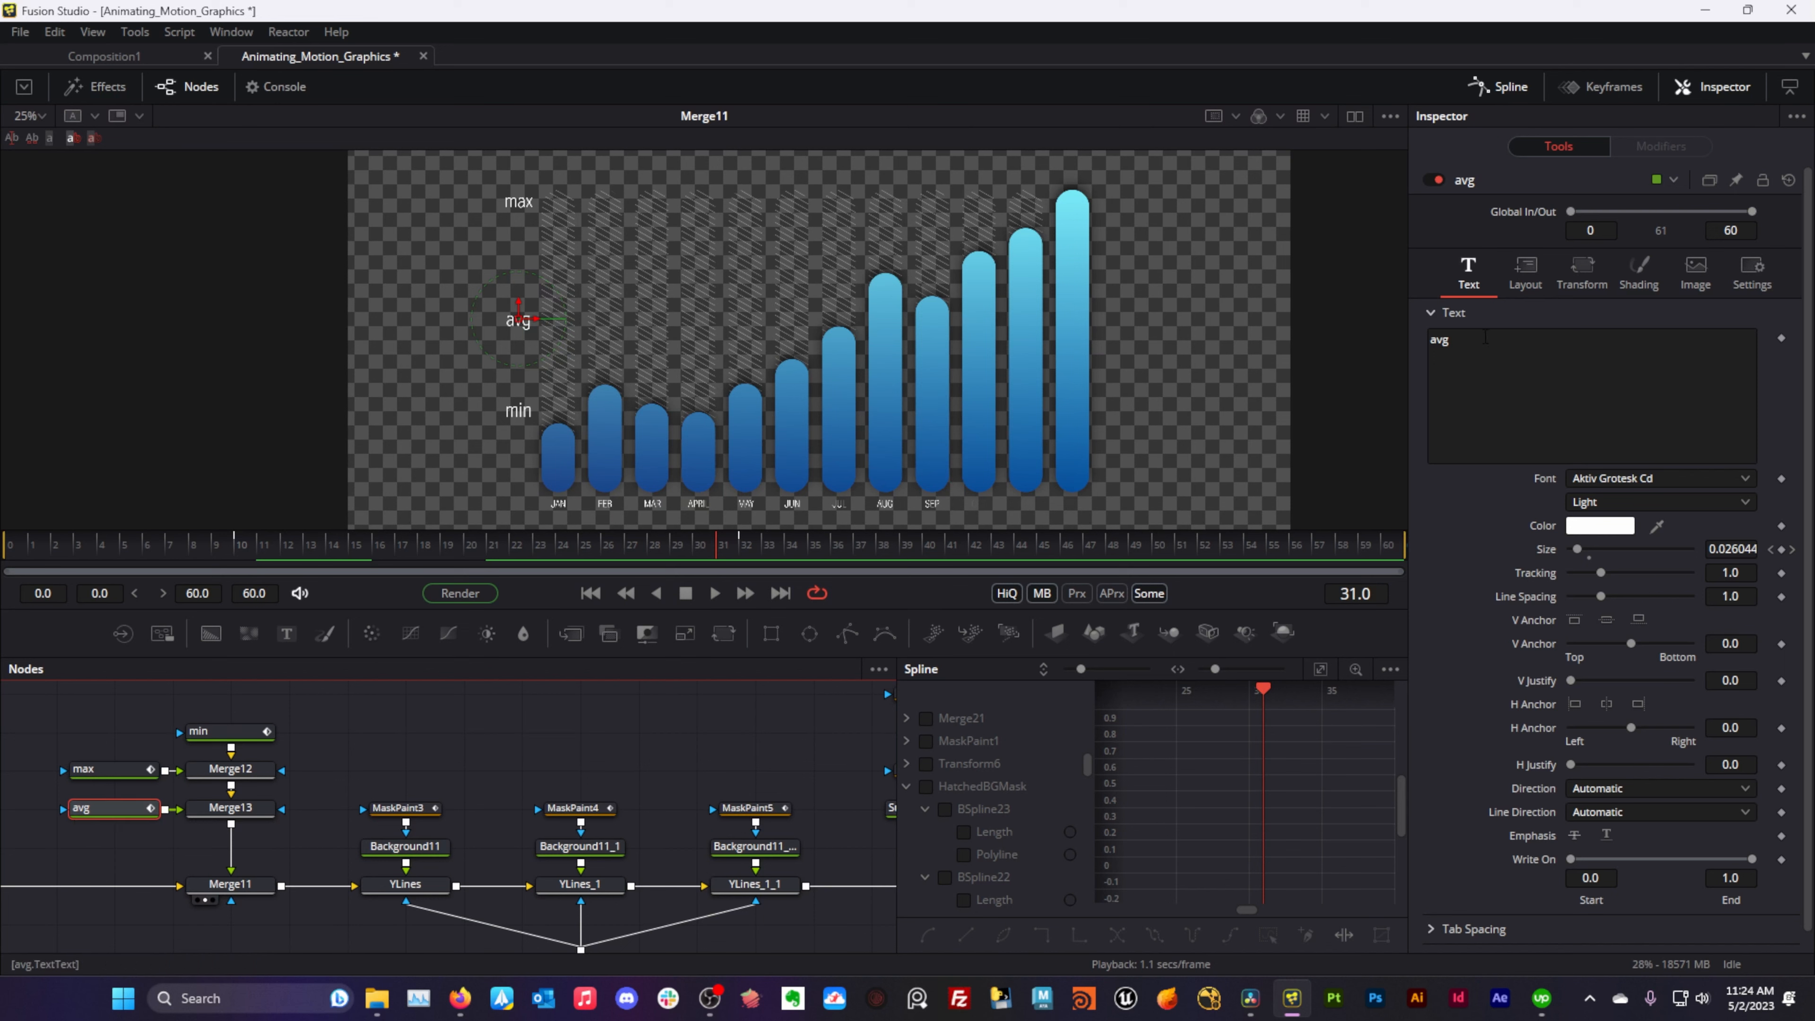
left_click_drag(288, 547, 509, 564)
left_click_drag(236, 773, 412, 781)
- Inspect the max text node's Transform, Layout and Text settings to find what is animated
left_click(286, 777)
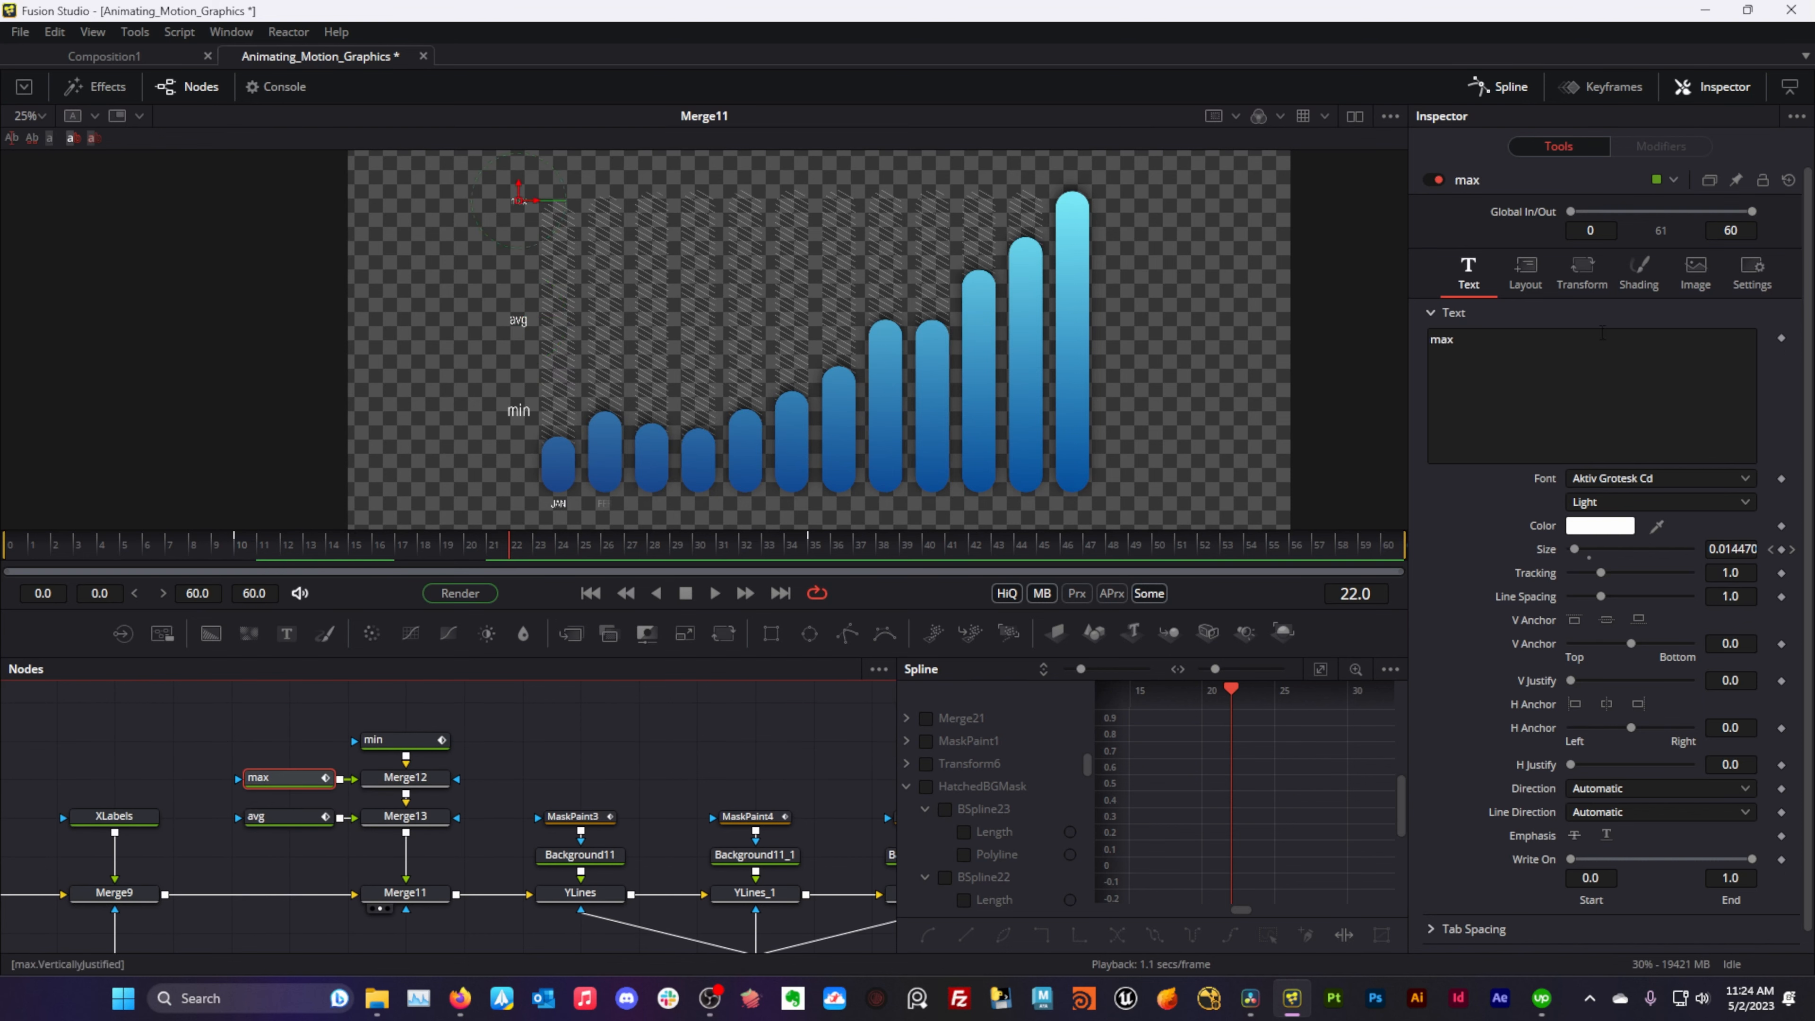
left_click(1524, 276)
left_click(1578, 281)
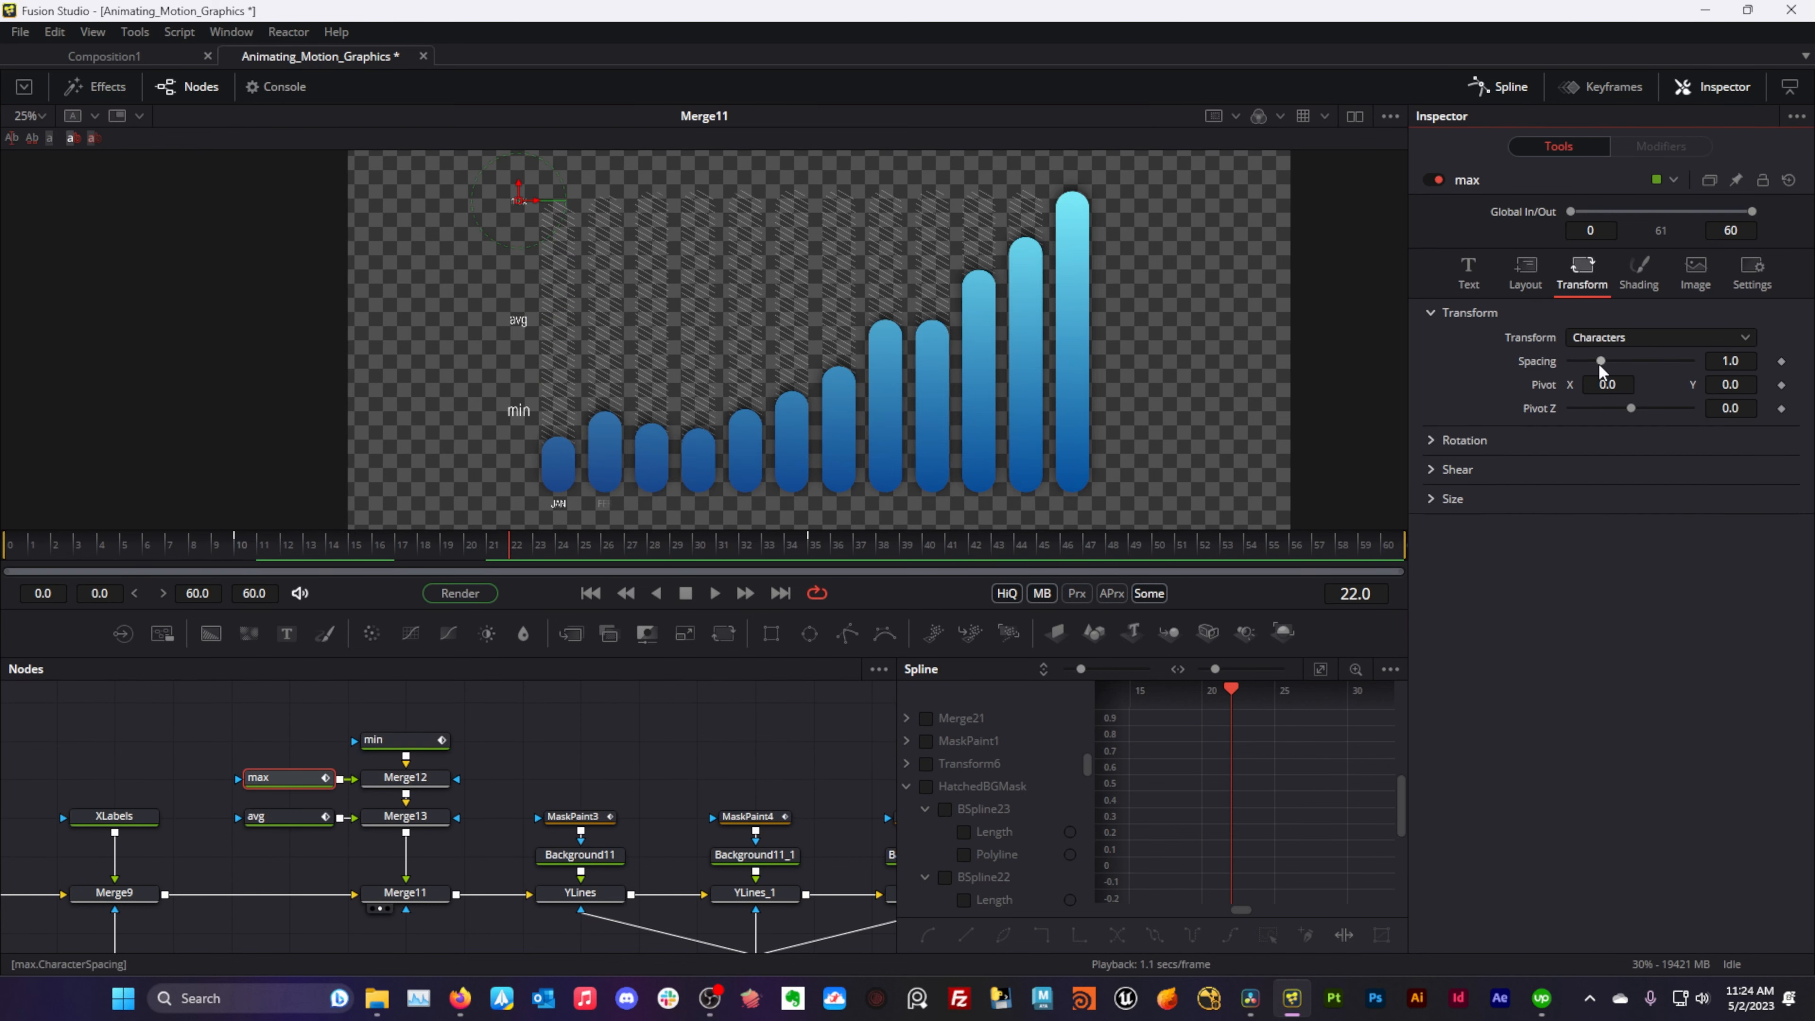
left_click(1522, 280)
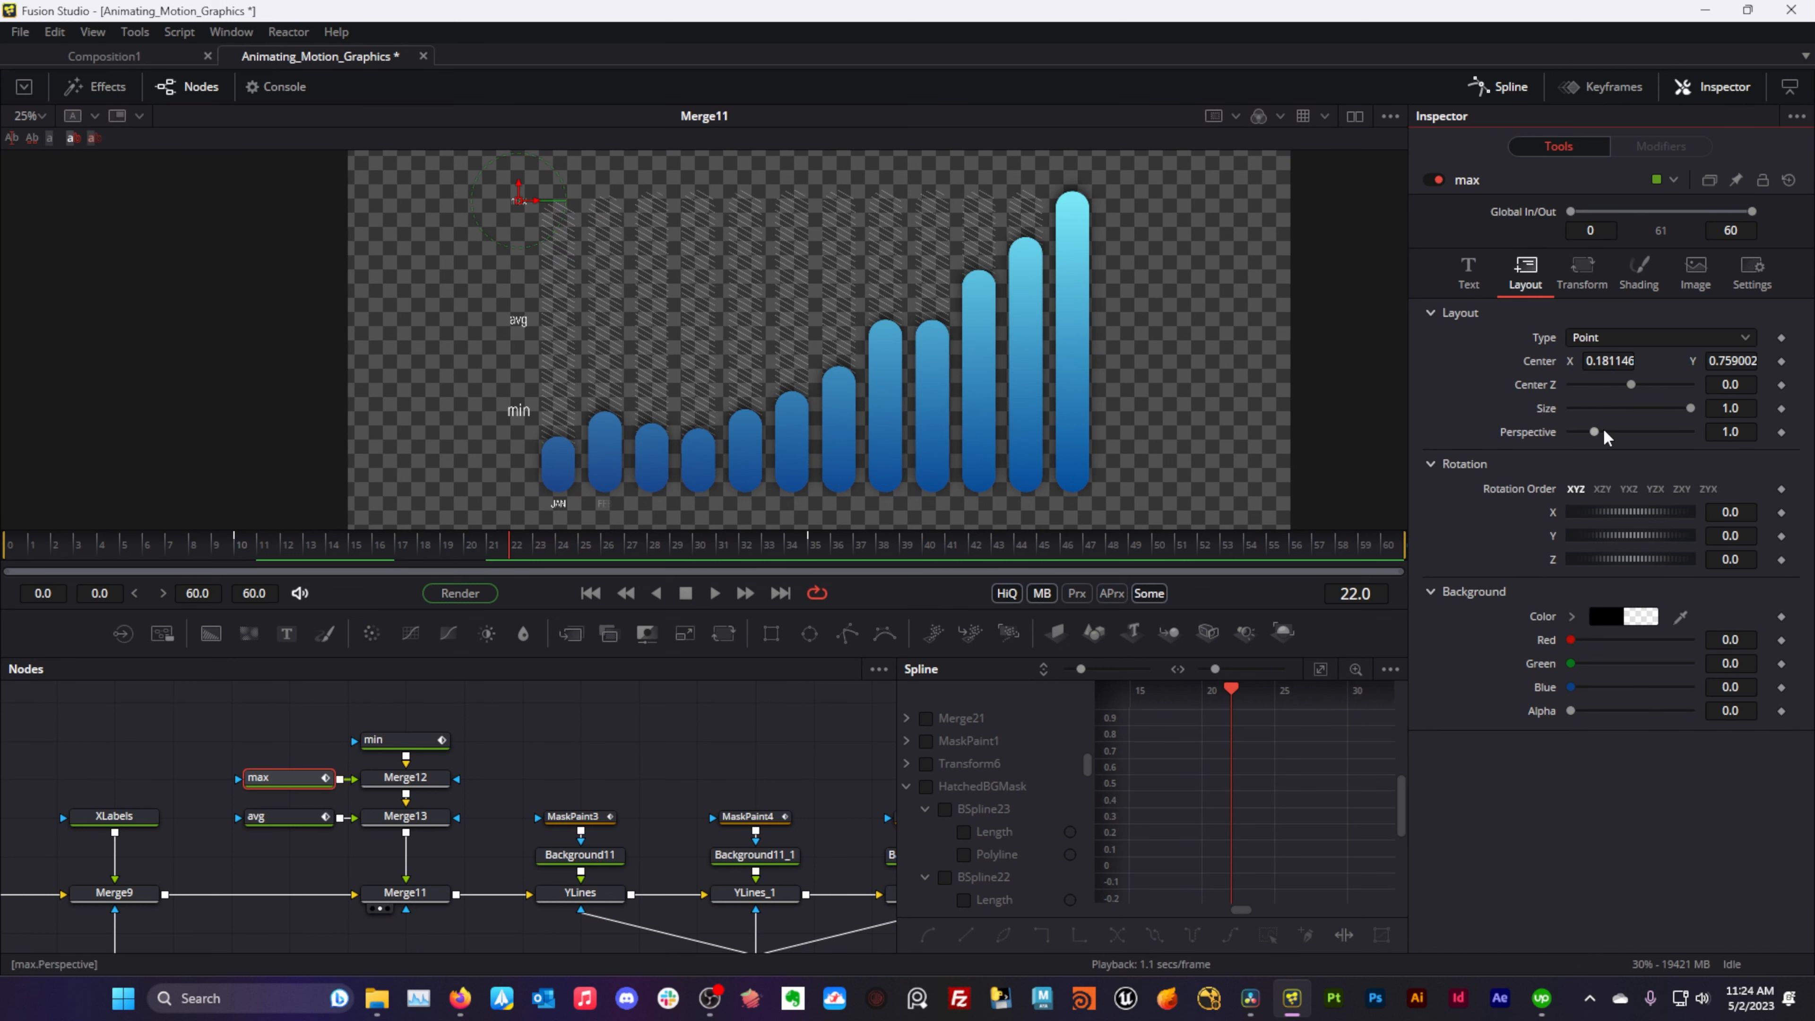
left_click(1479, 271)
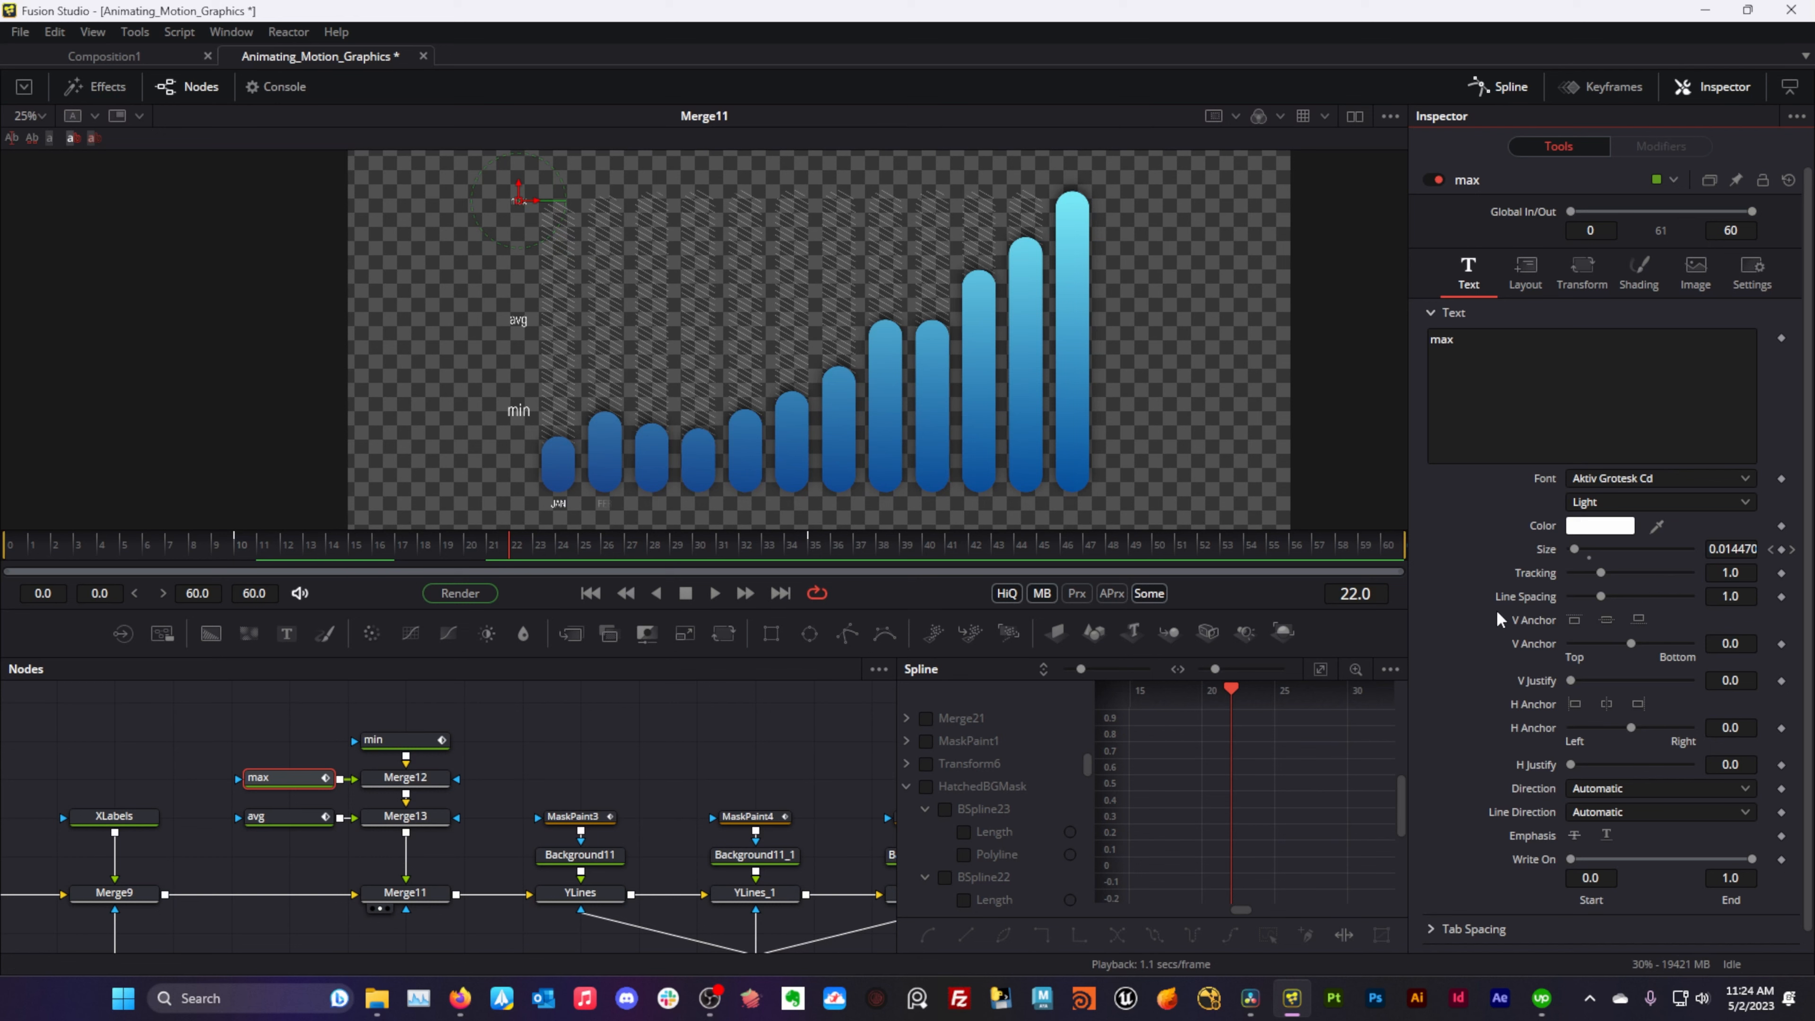
- Go to the max label's Size keyframe at frame 10 and scrub to frame 25 to examine its growth
left_click(214, 545)
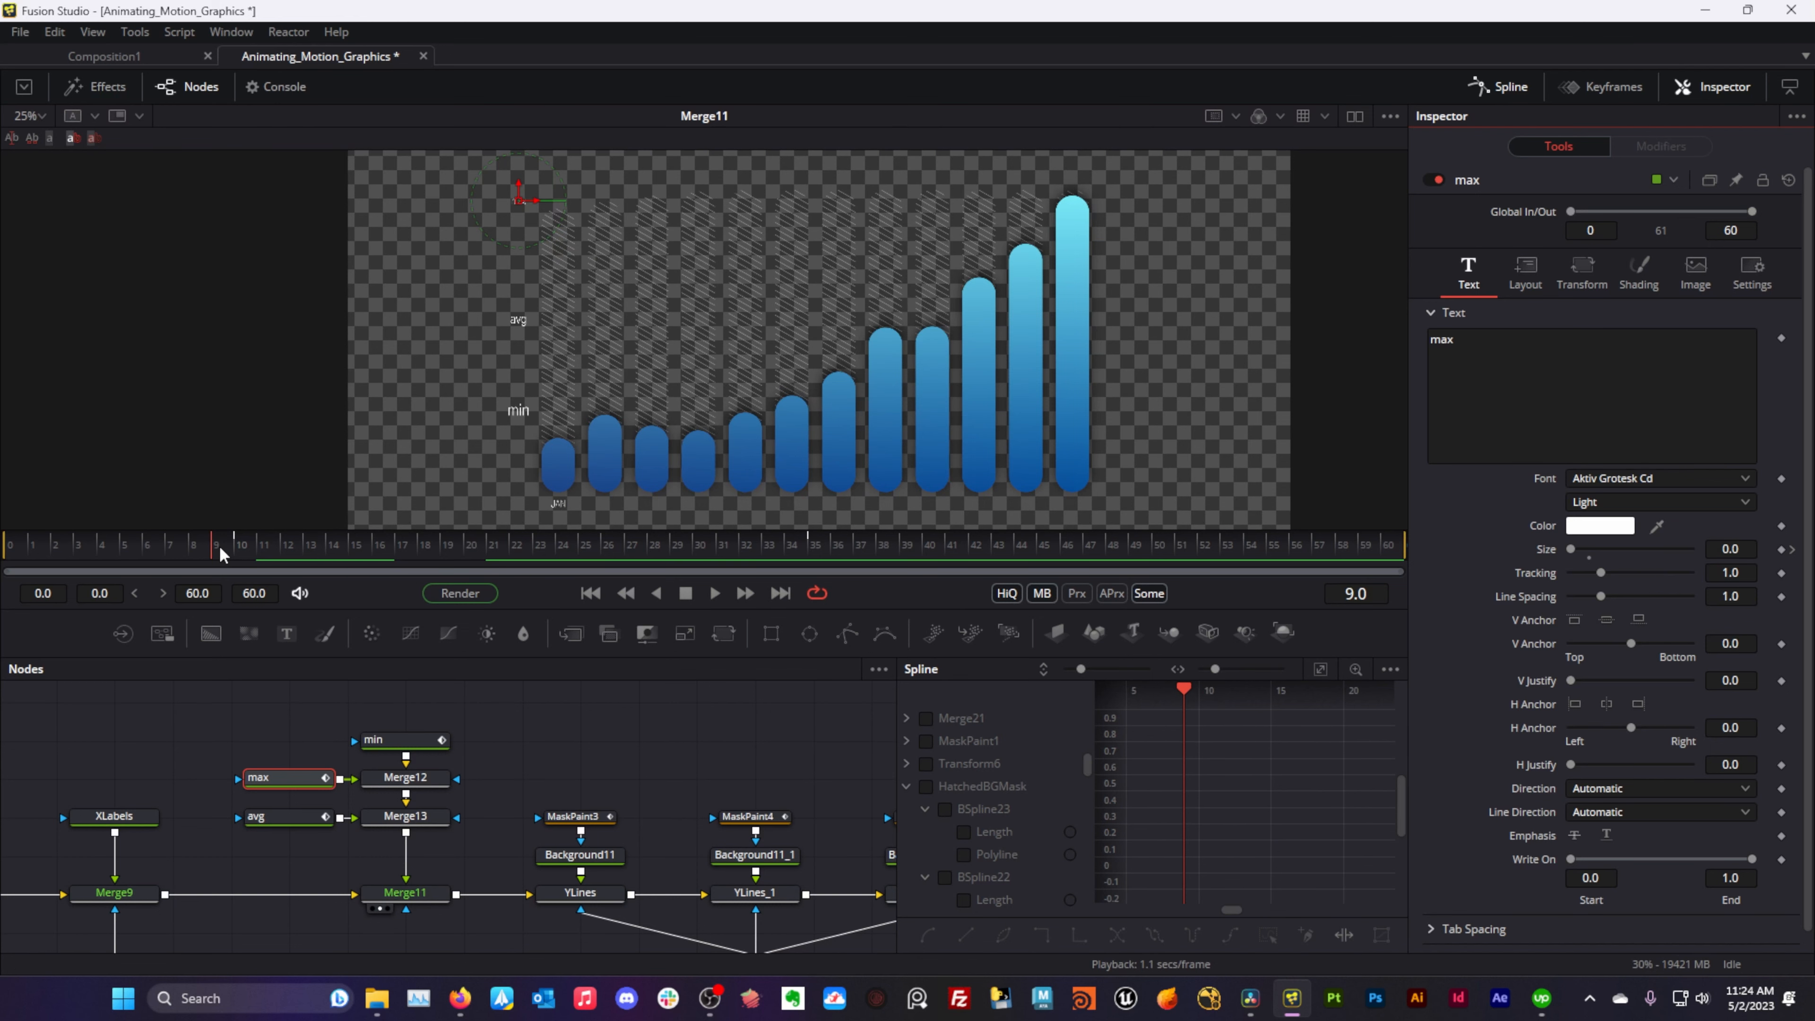
left_click(244, 543)
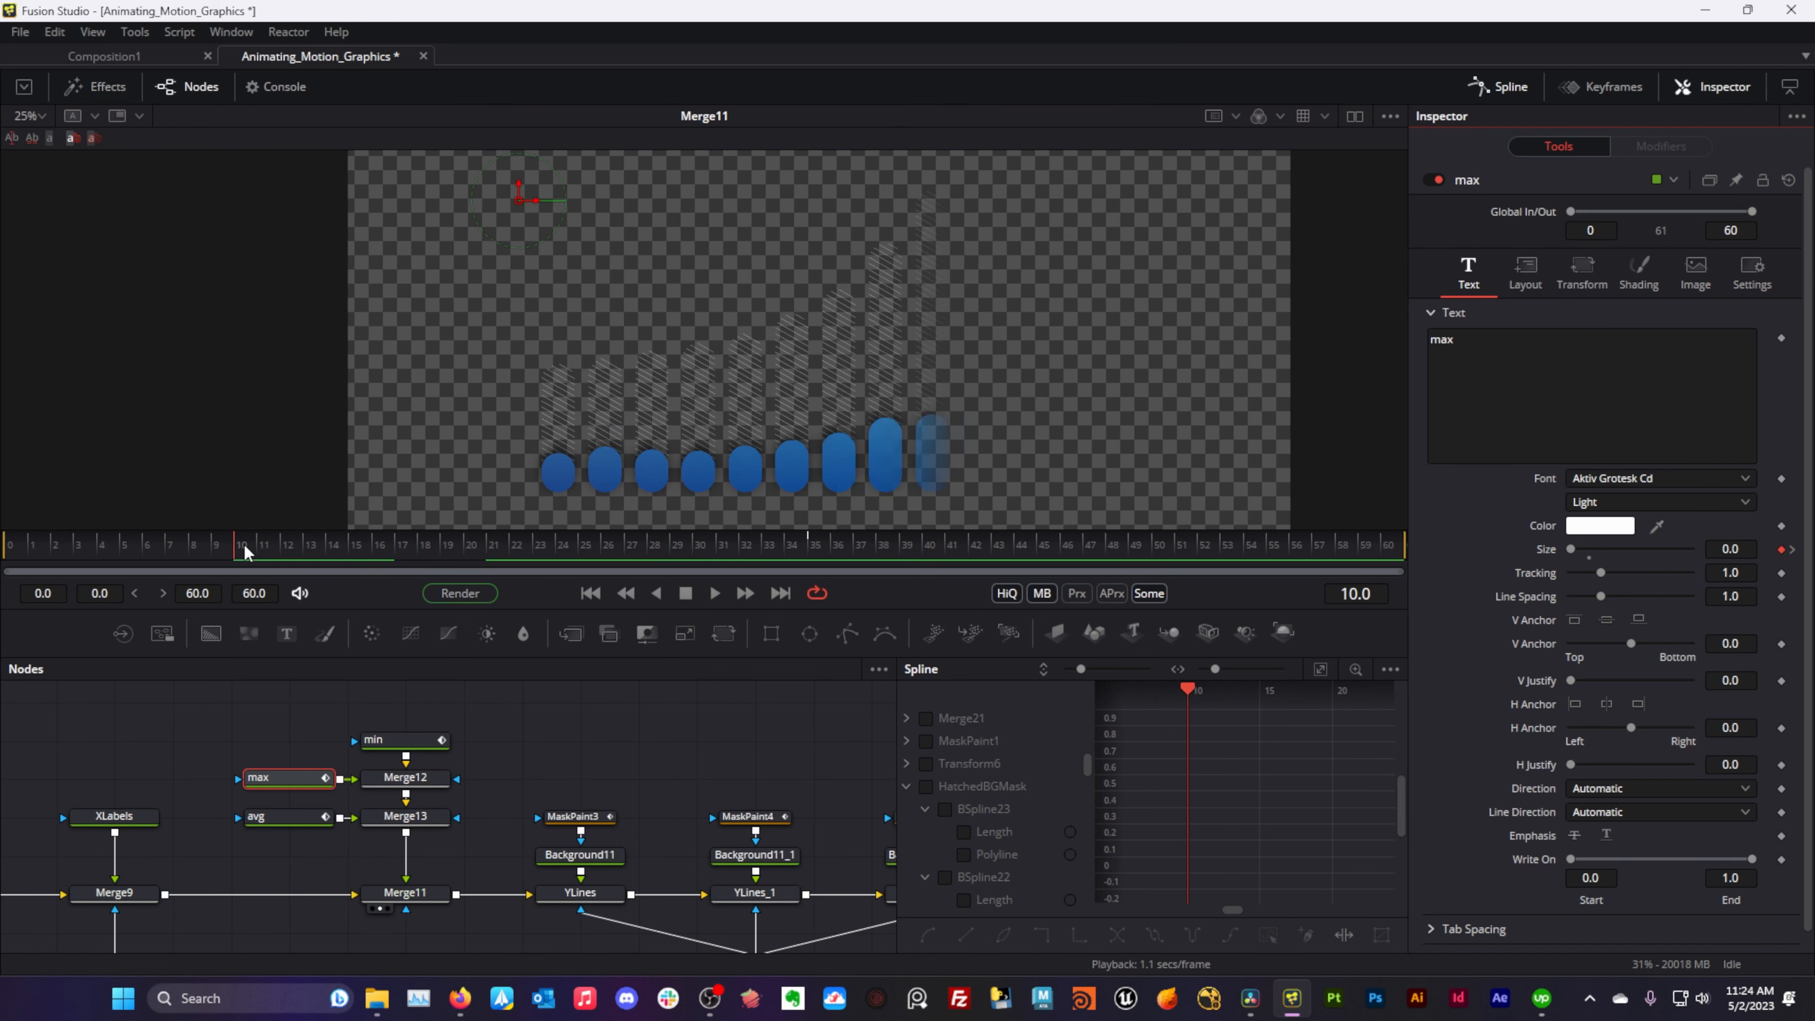
left_click_drag(244, 544, 593, 565)
- Display the min, max and avg curves in the Spline editor and fit them in view to compare their timing
scroll(933, 863, "up", 5)
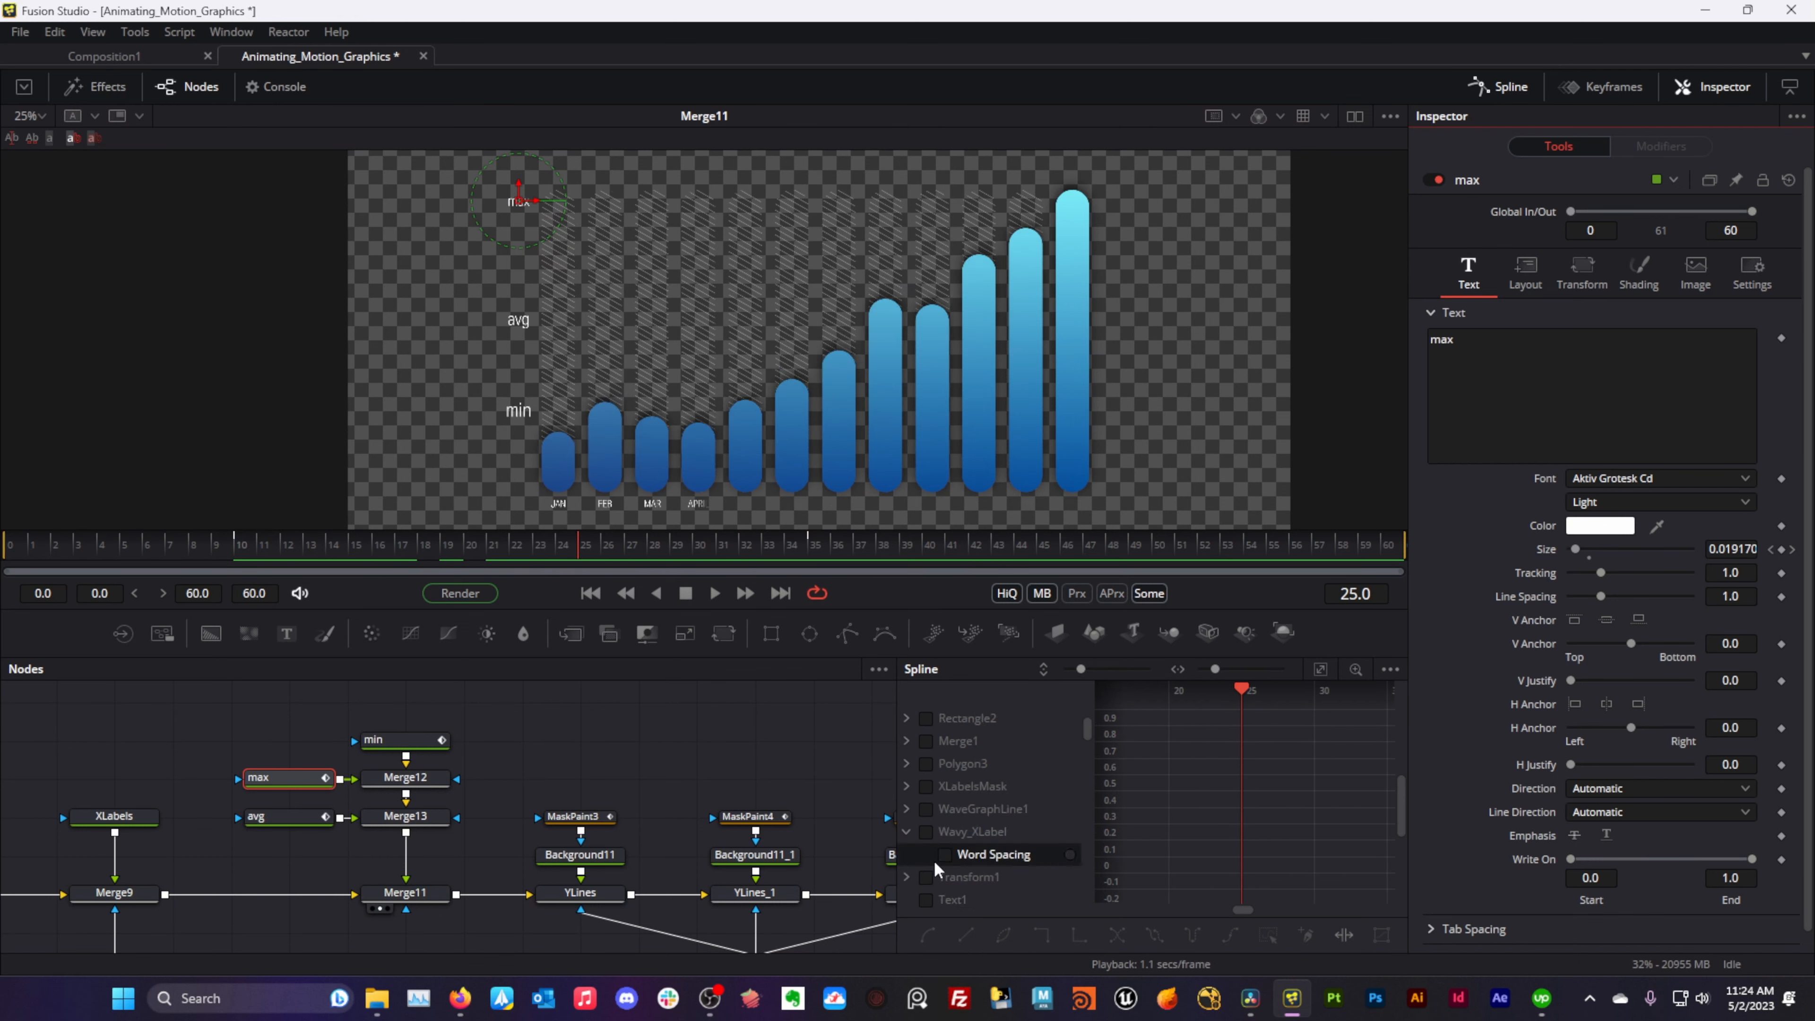
scroll(951, 855, "up", 5)
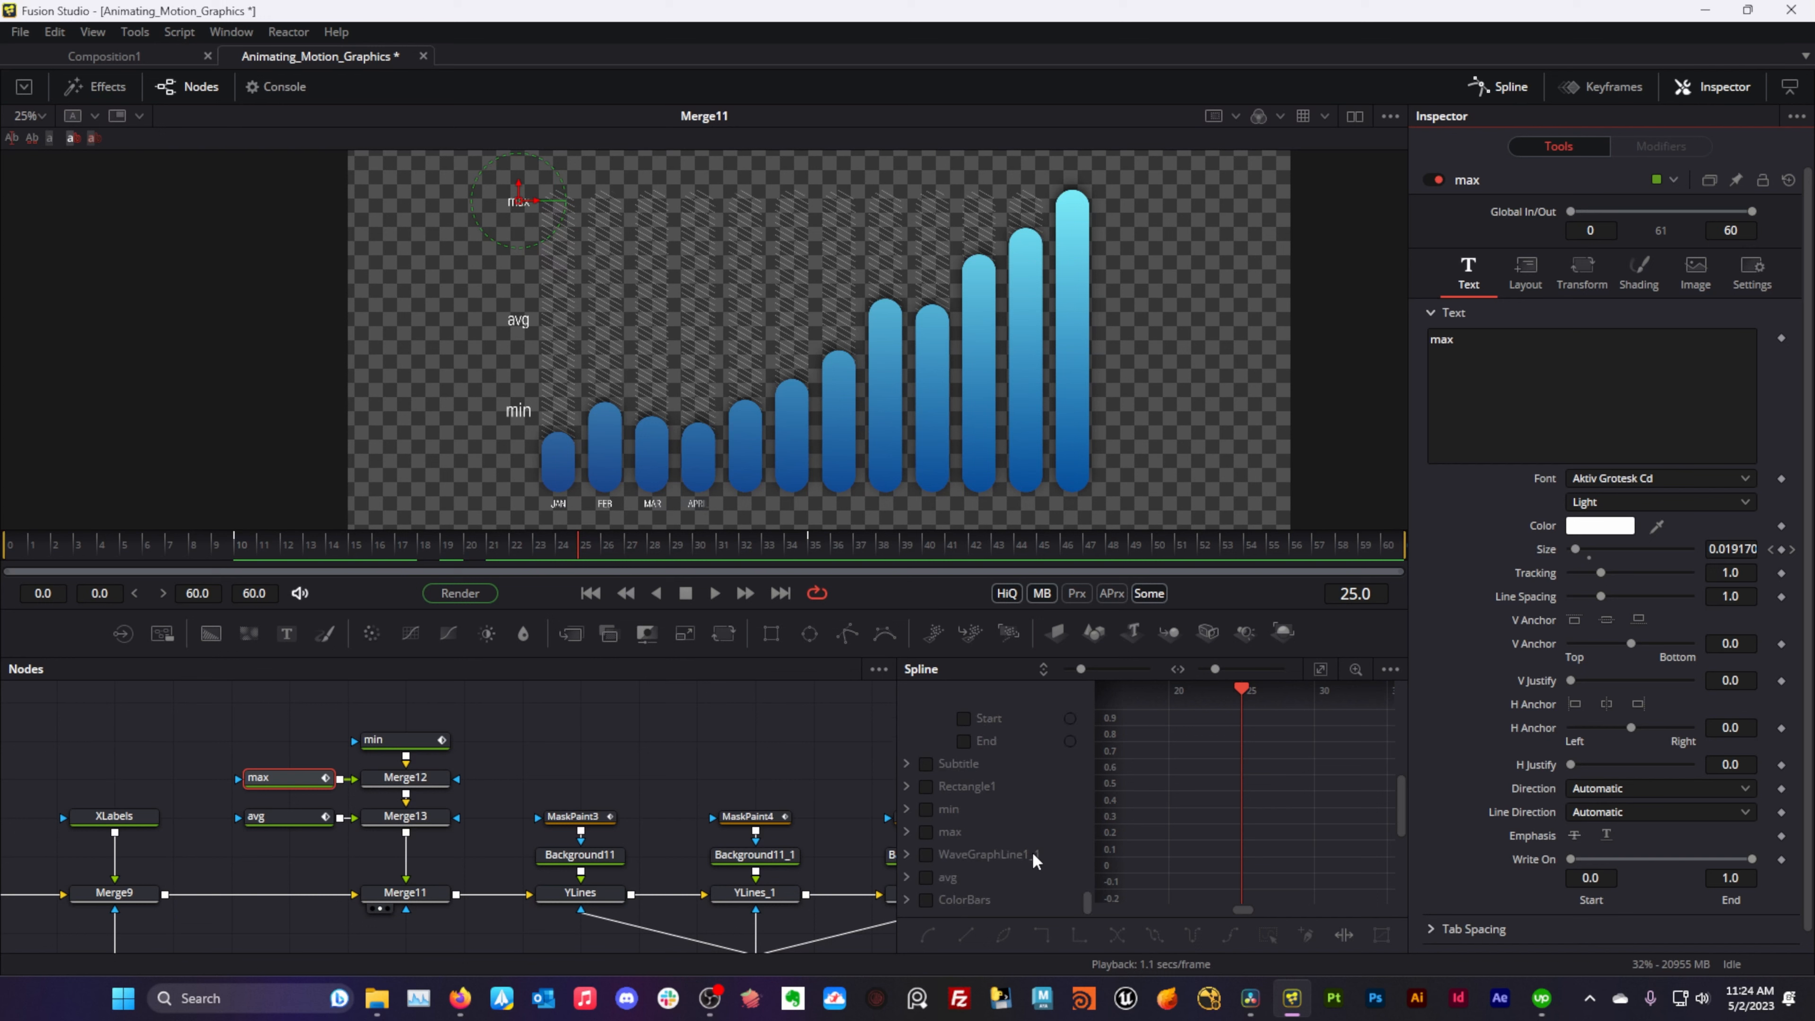
left_click(926, 810)
left_click(926, 831)
left_click(926, 855)
left_click(928, 854)
left_click(926, 855)
left_click(926, 877)
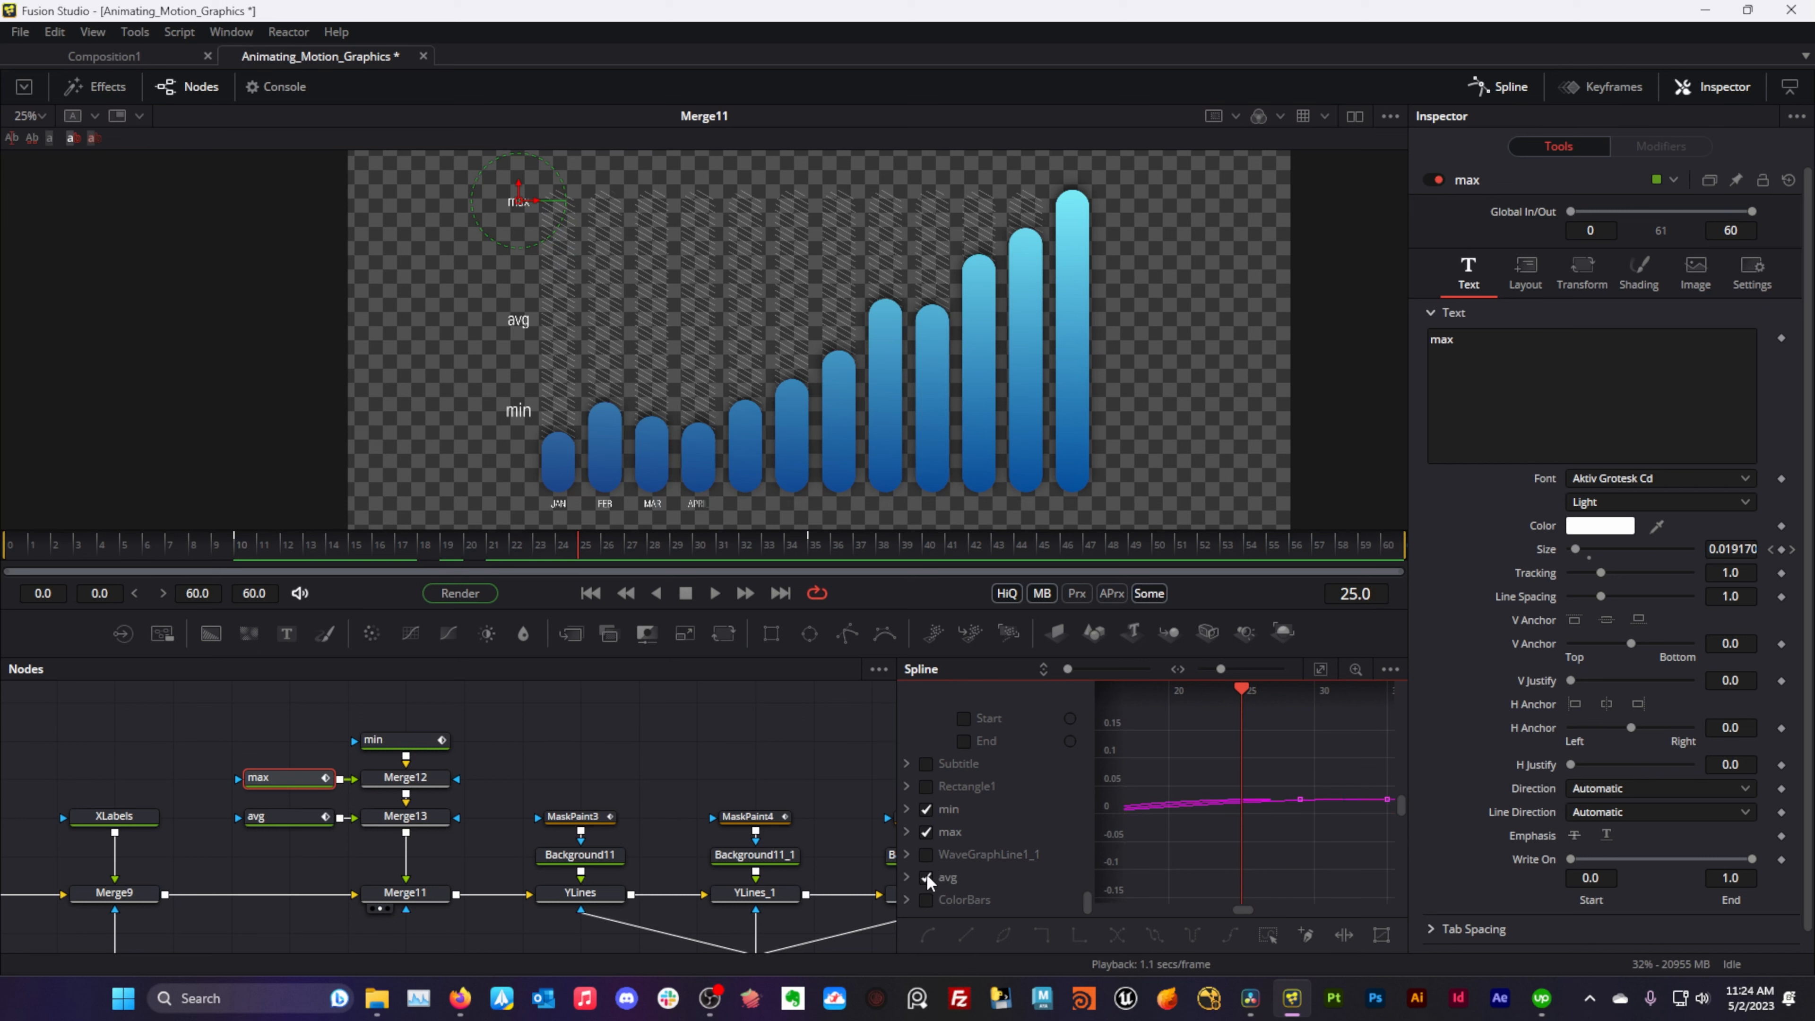
left_click(1319, 671)
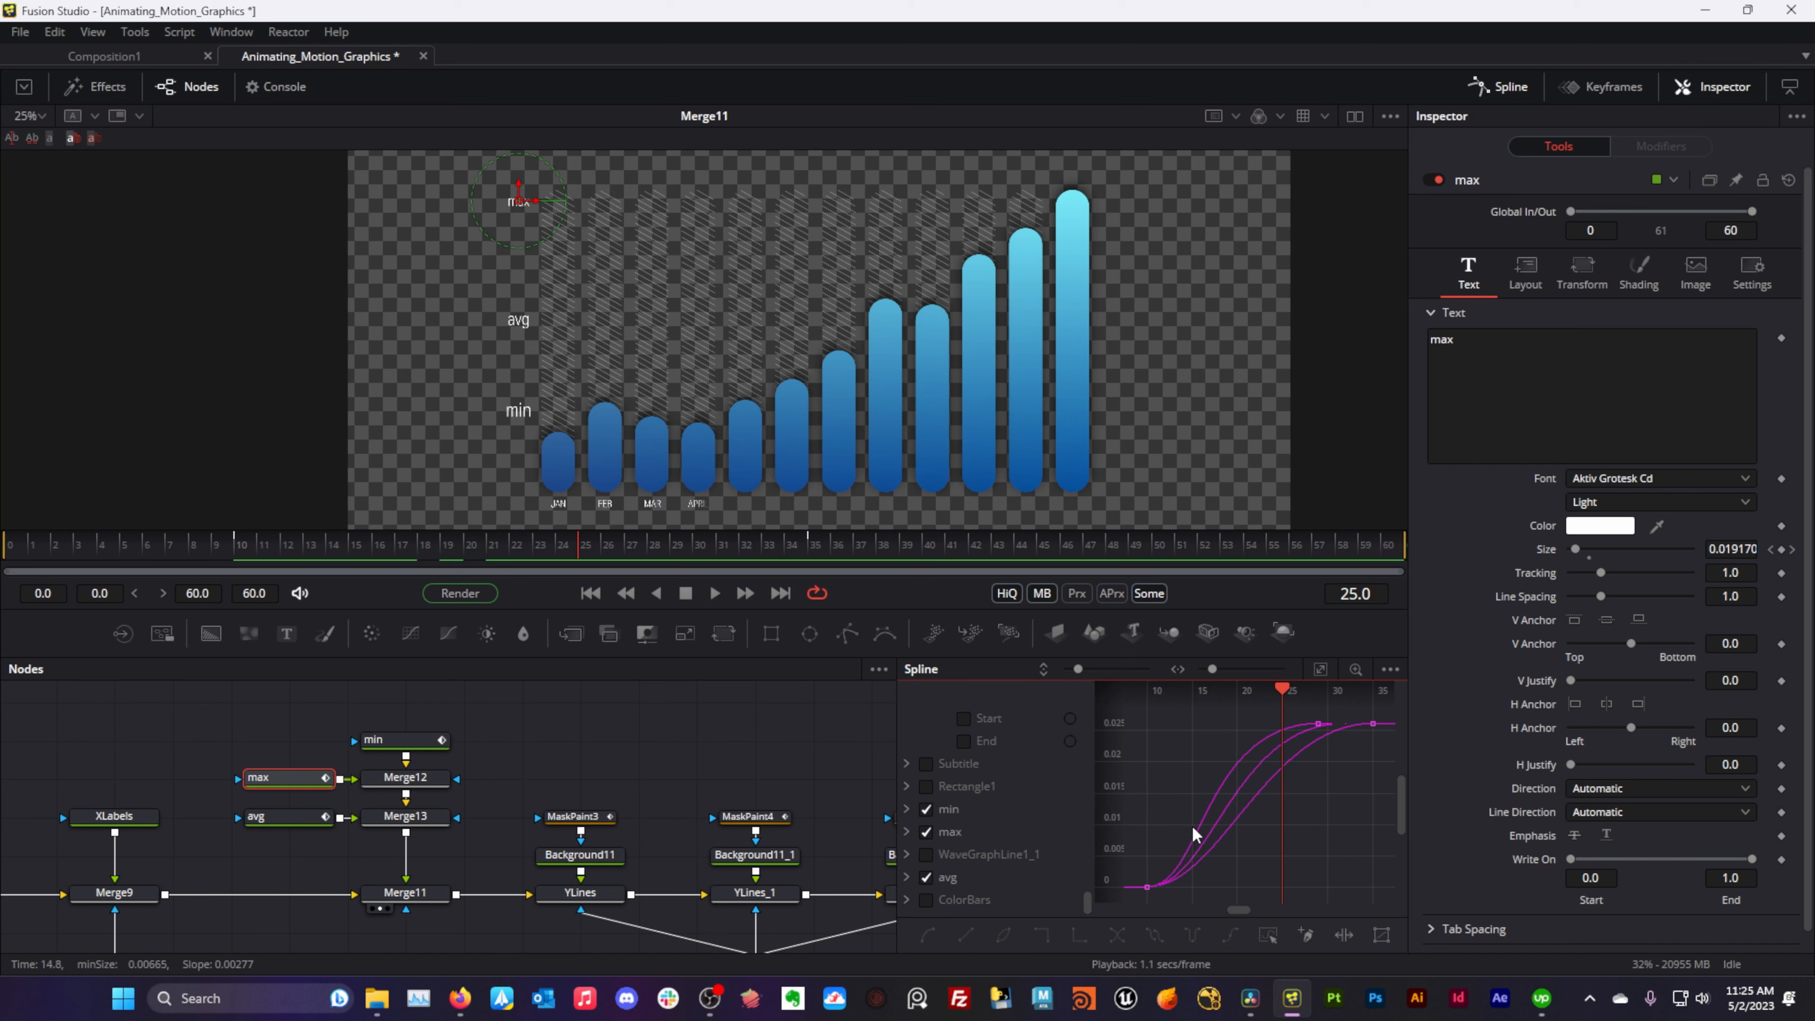
- Show YLines_1_1 in the viewer and examine the dotted max and avg lines up close
left_click_drag(762, 897, 513, 867)
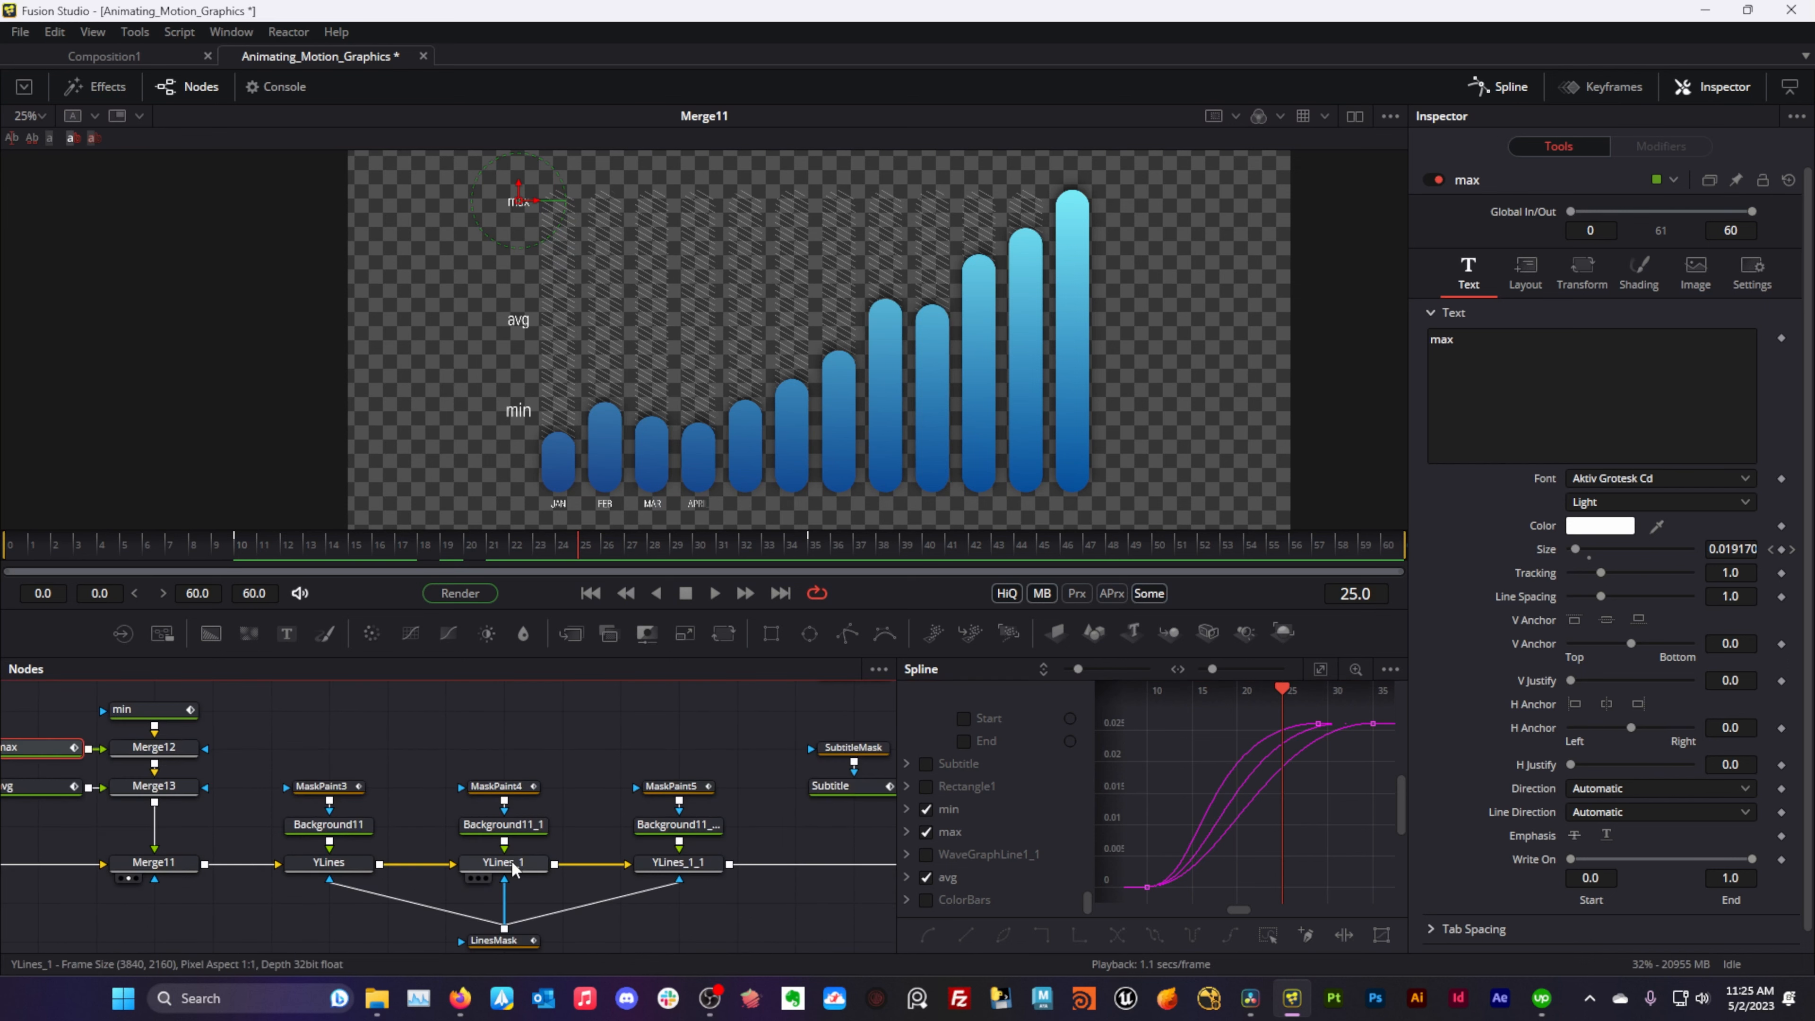
left_click_drag(678, 862, 750, 296)
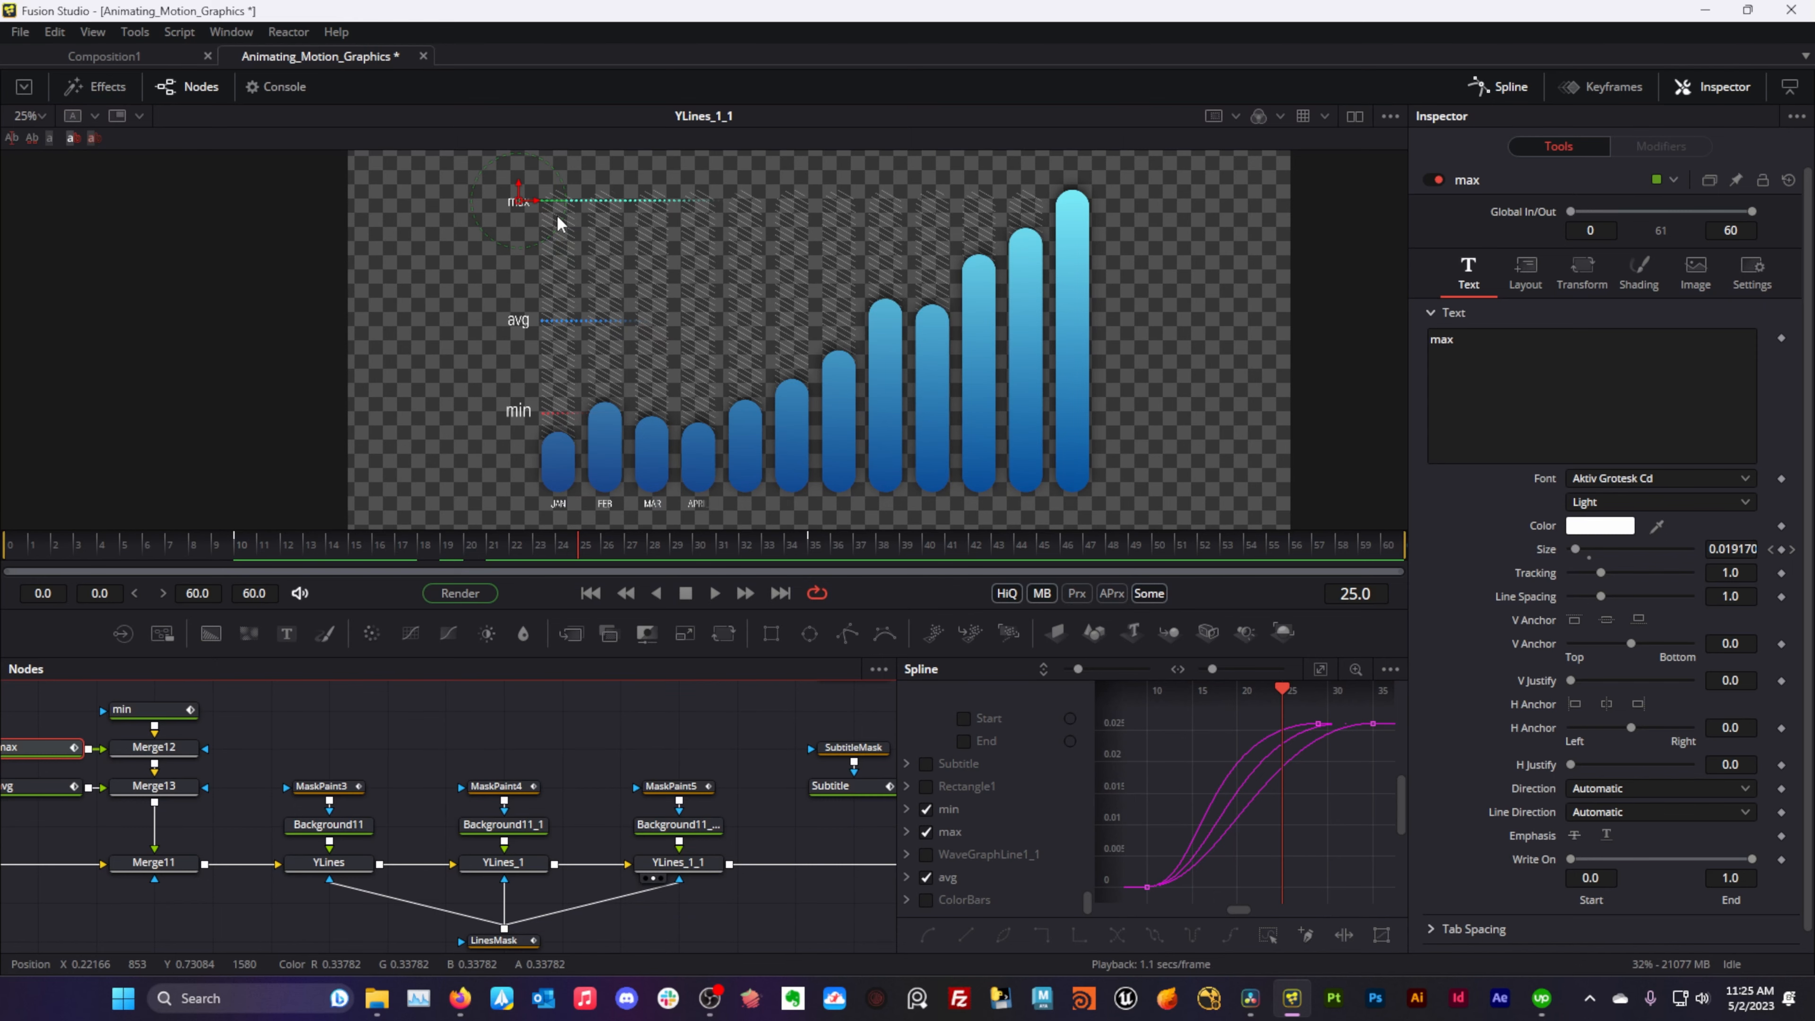
scroll(558, 223, "up", 2)
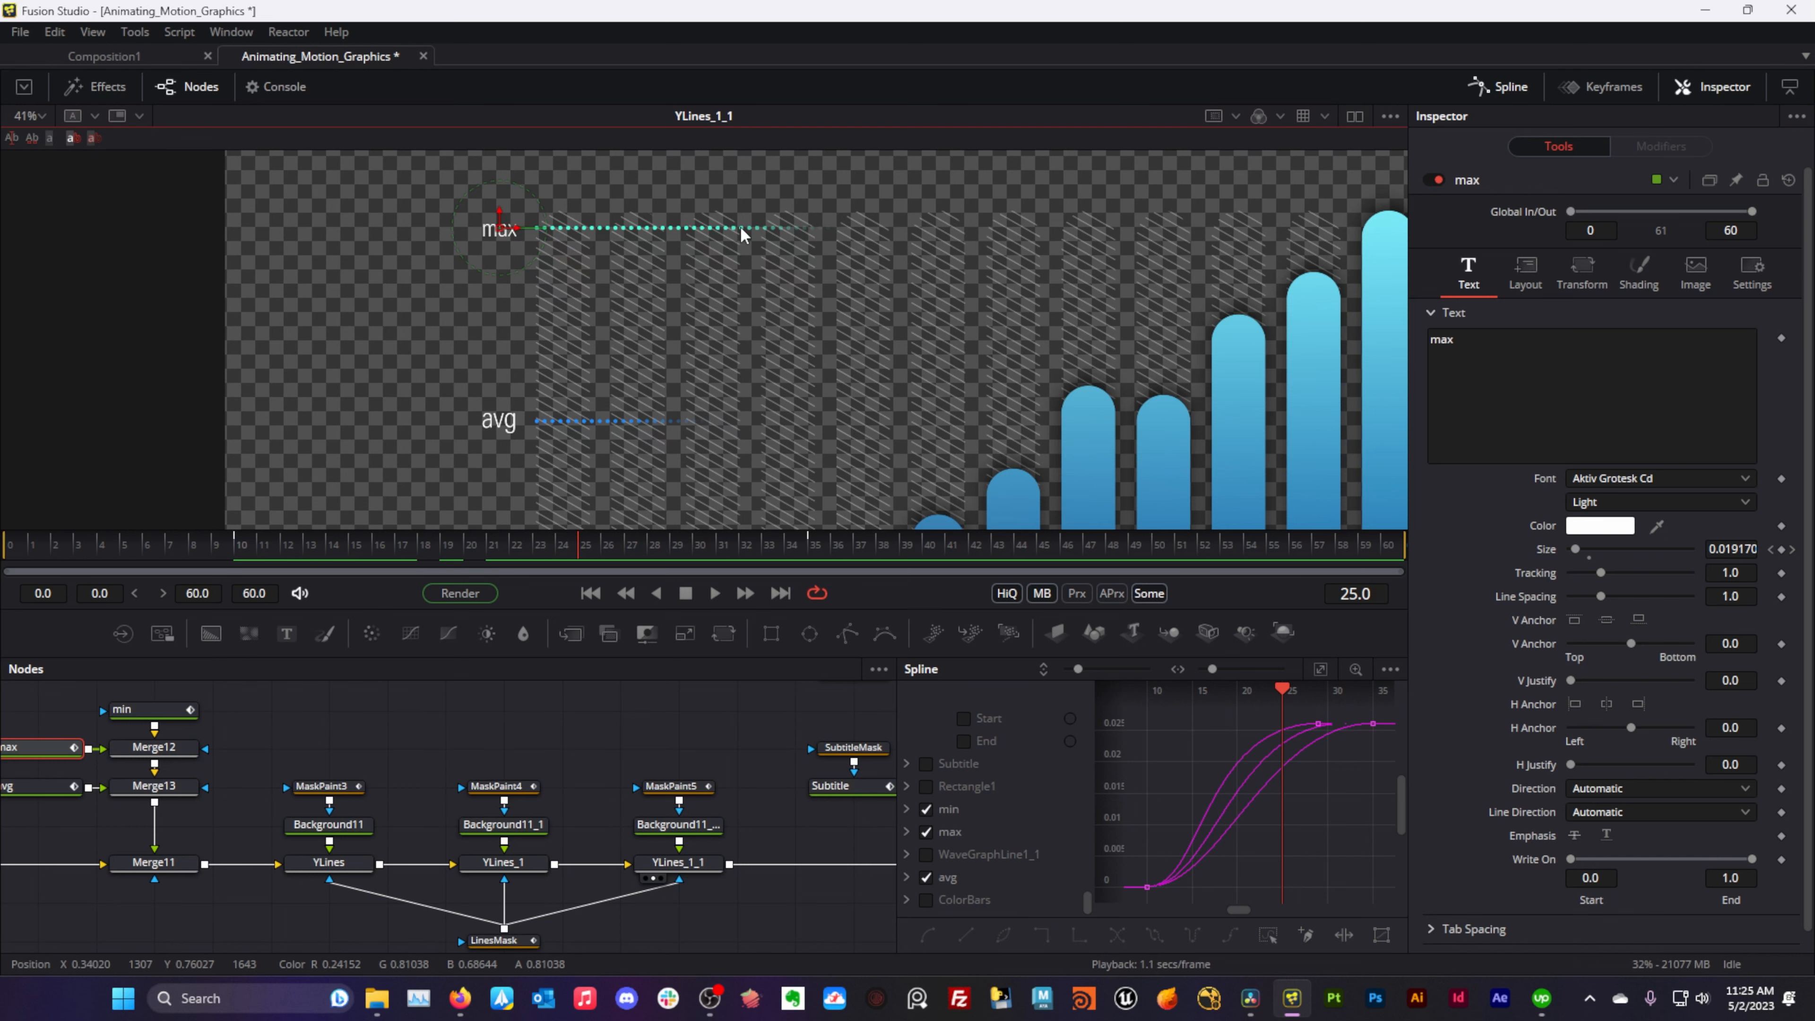
- Select LinesMask and scrub to frame 29 to examine how its slanted soft edge reveals the dotted lines
scroll(552, 873, "down", 1)
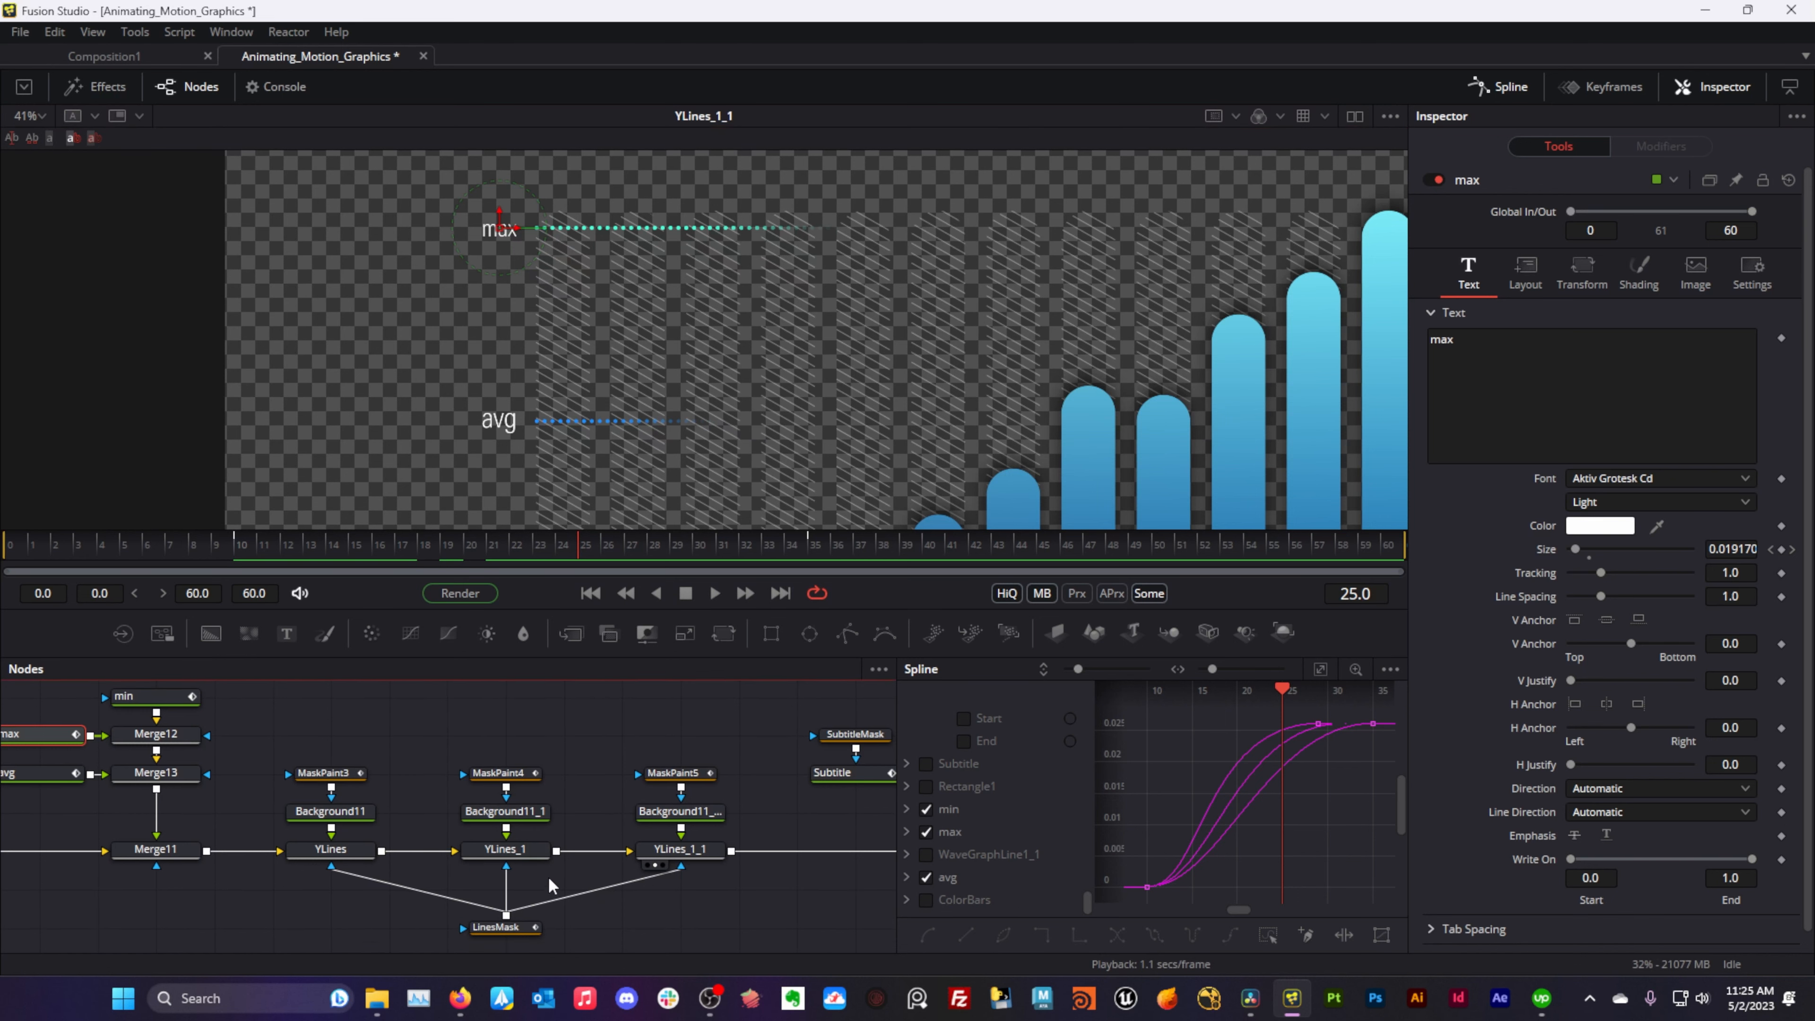
left_click(496, 926)
scroll(800, 425, "down", 3)
scroll(800, 426, "down", 3)
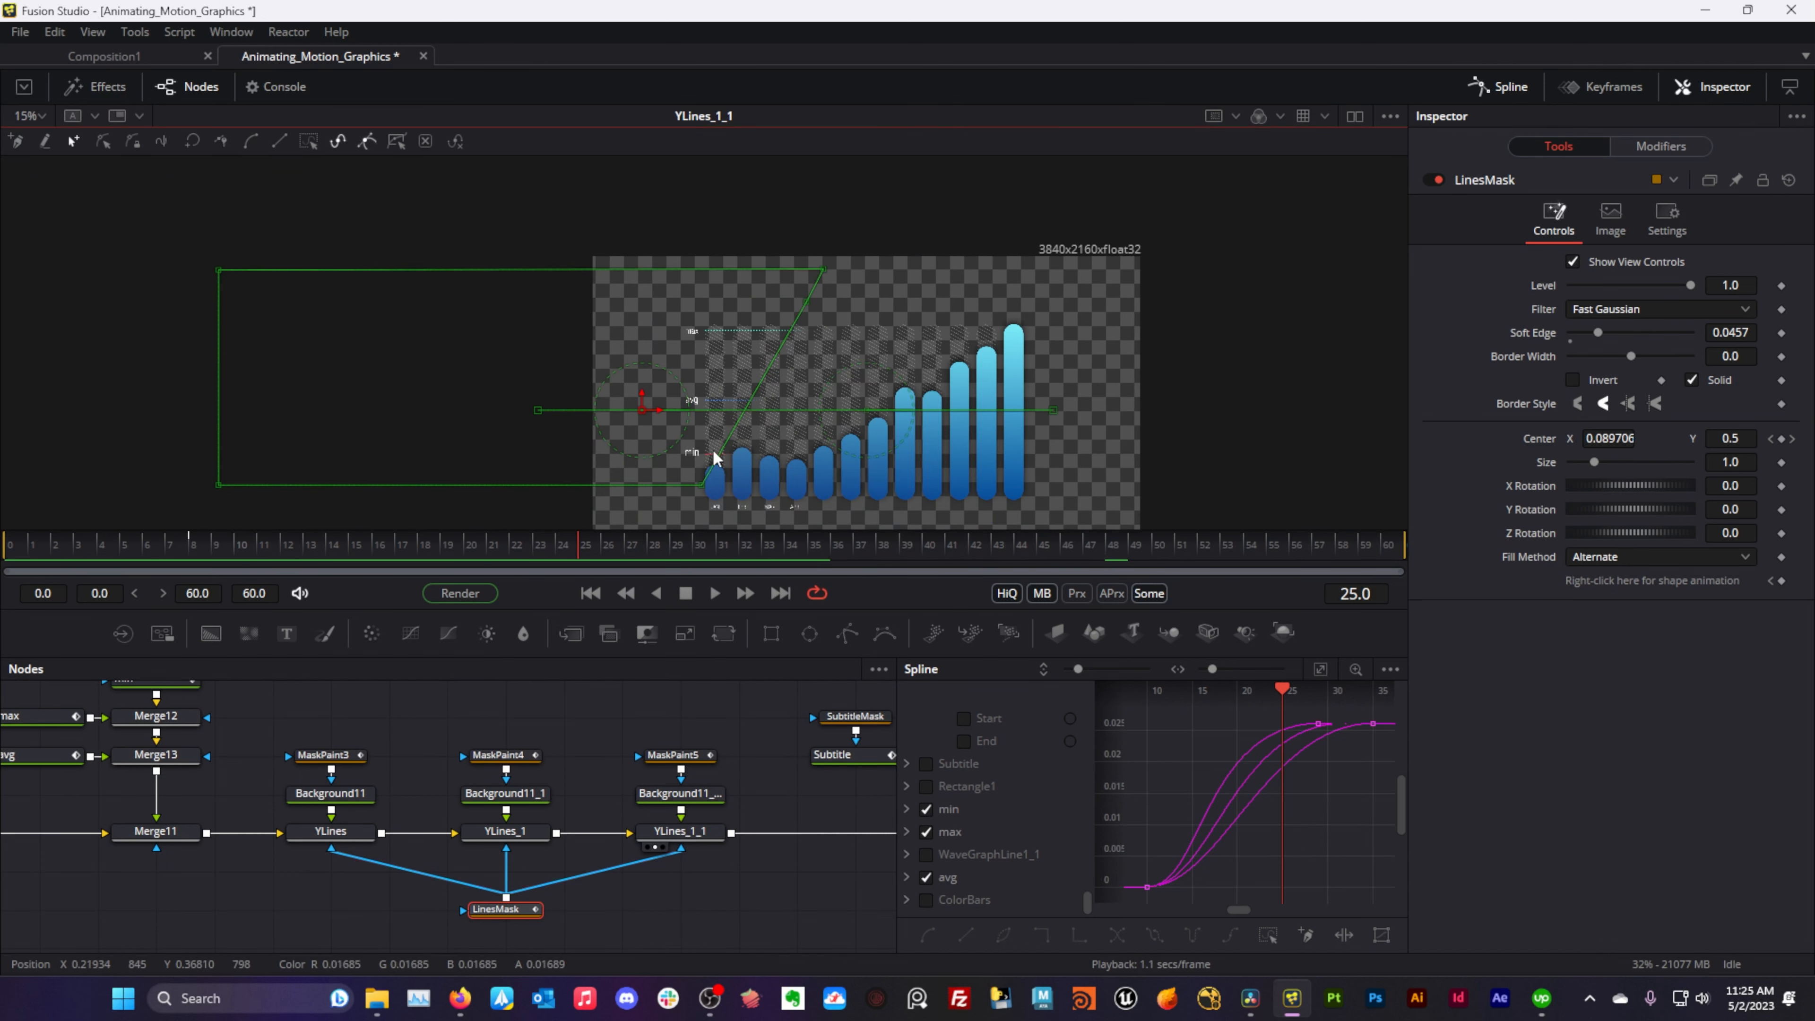
scroll(714, 458, "up", 3)
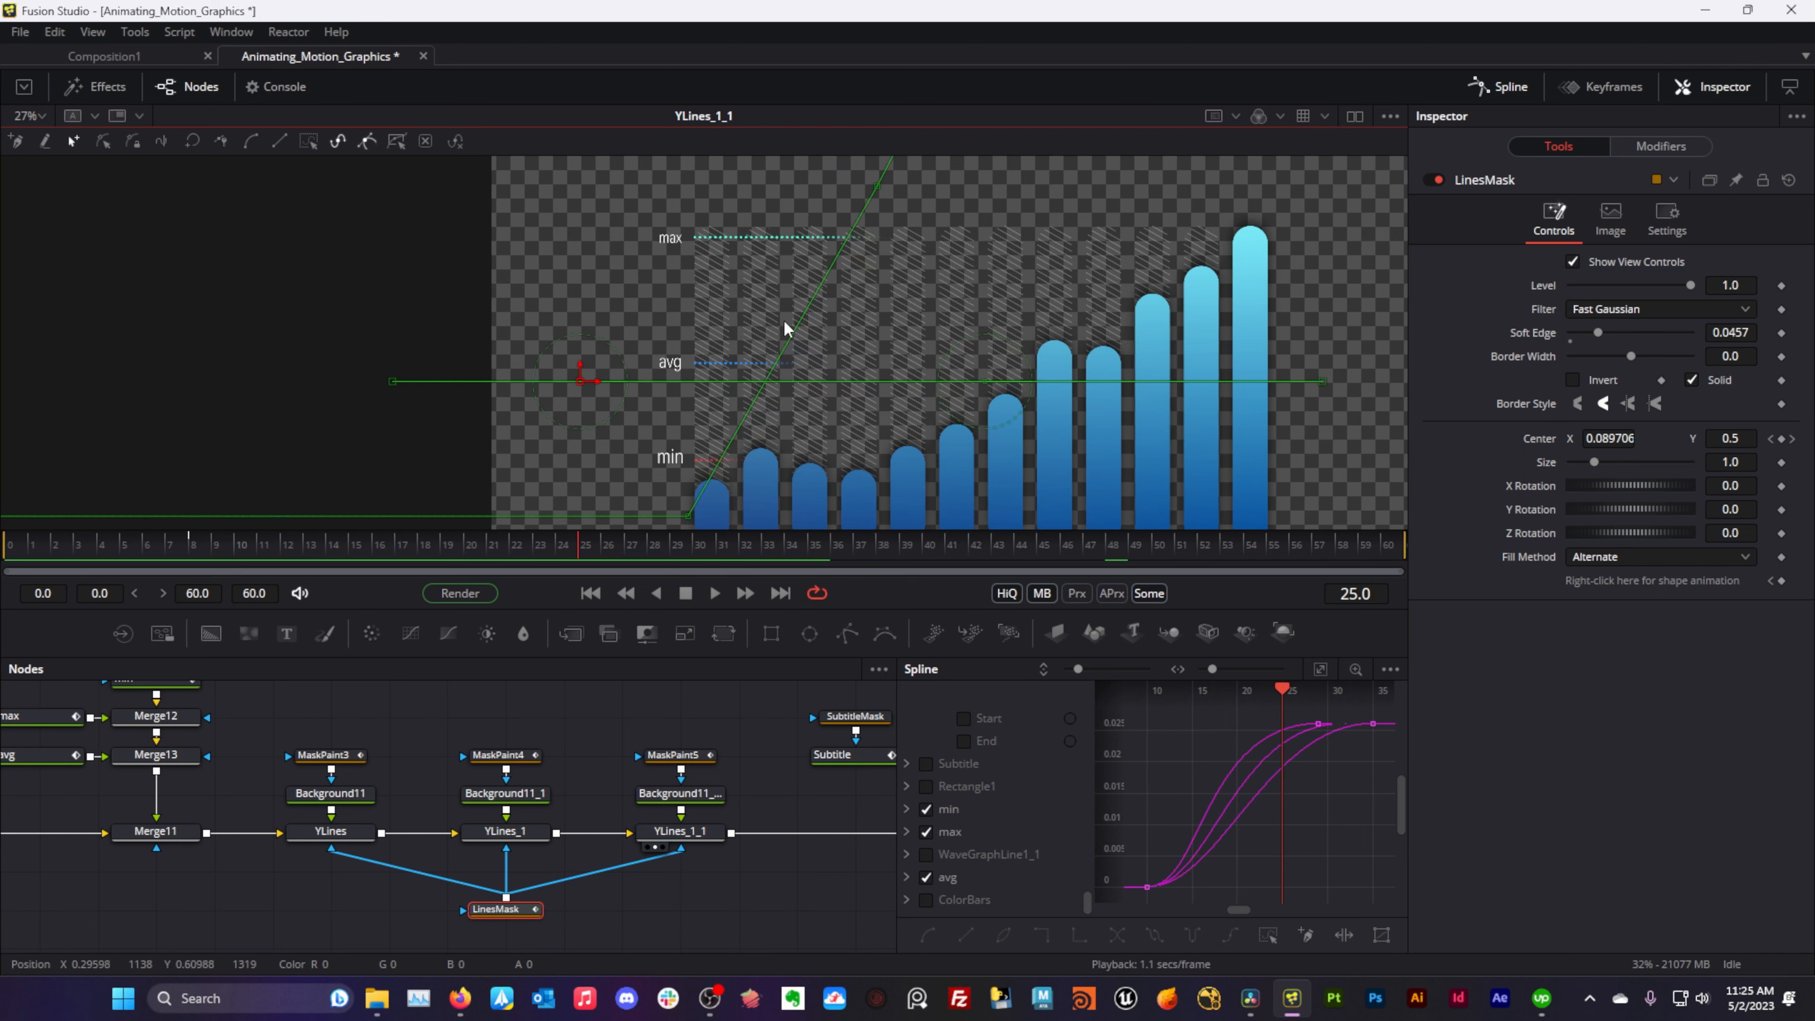
scroll(775, 417, "down", 3)
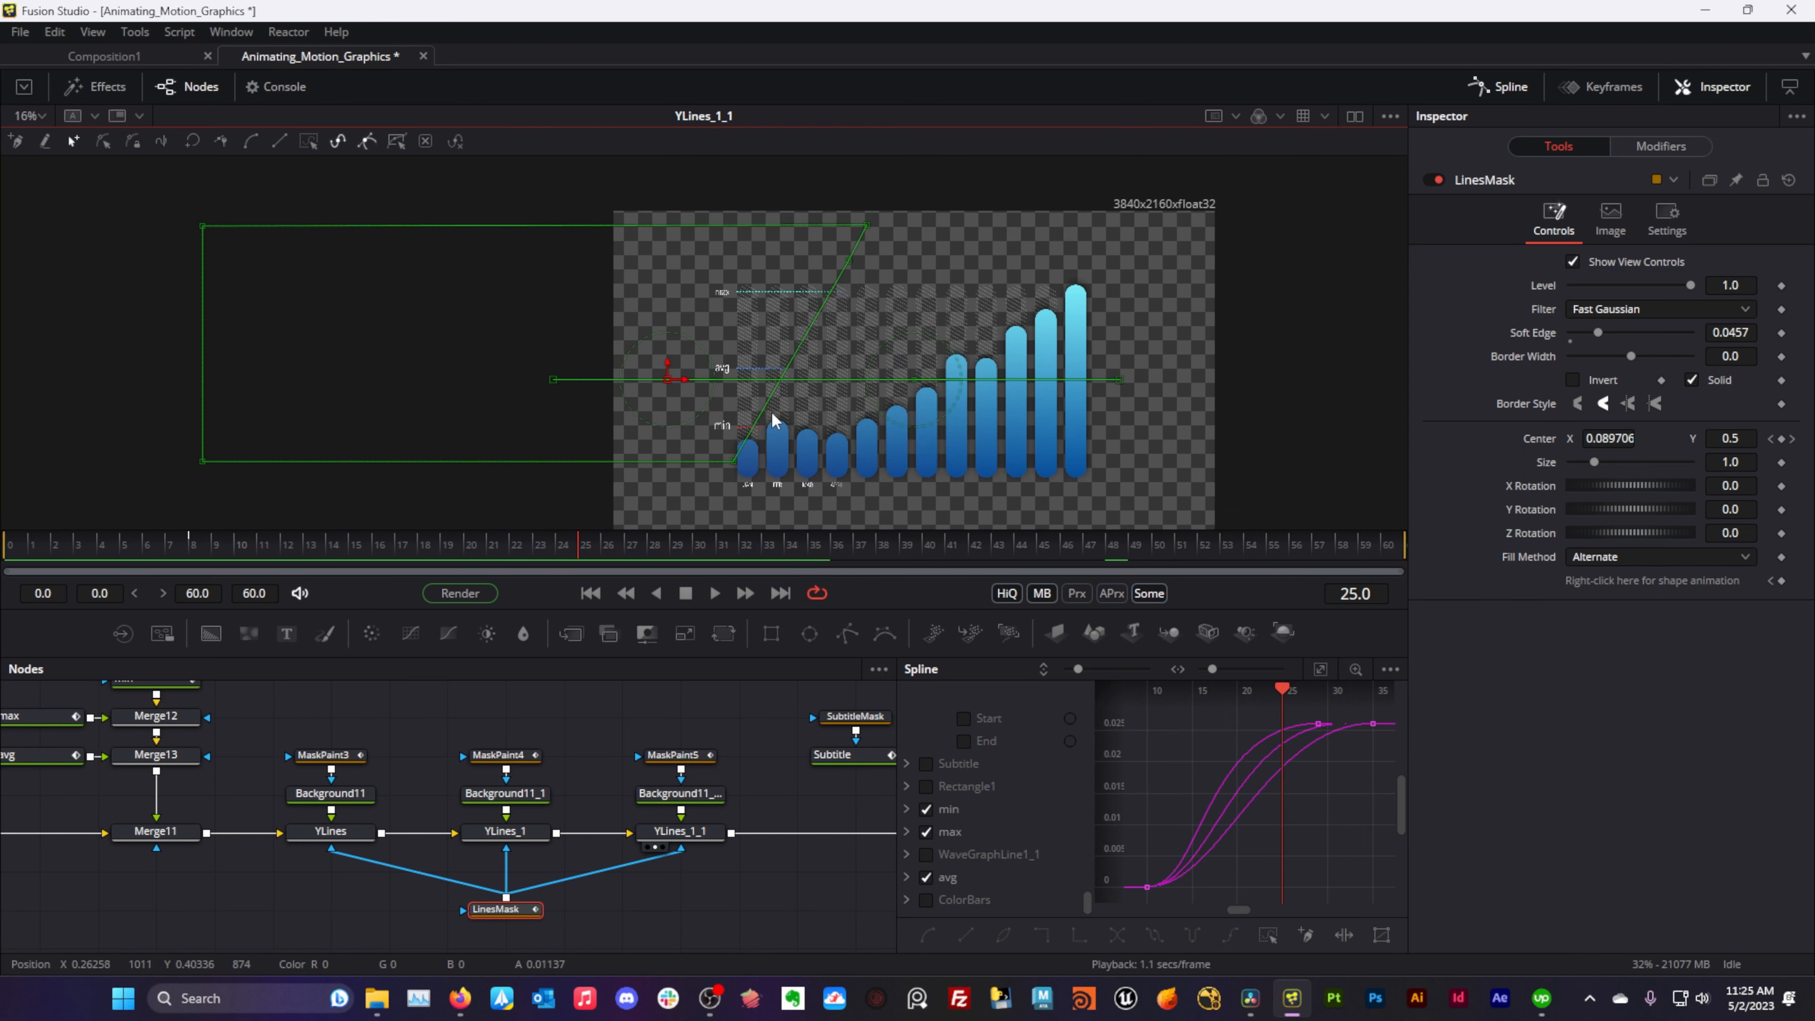
scroll(776, 417, "up", 3)
left_click_drag(587, 549, 678, 549)
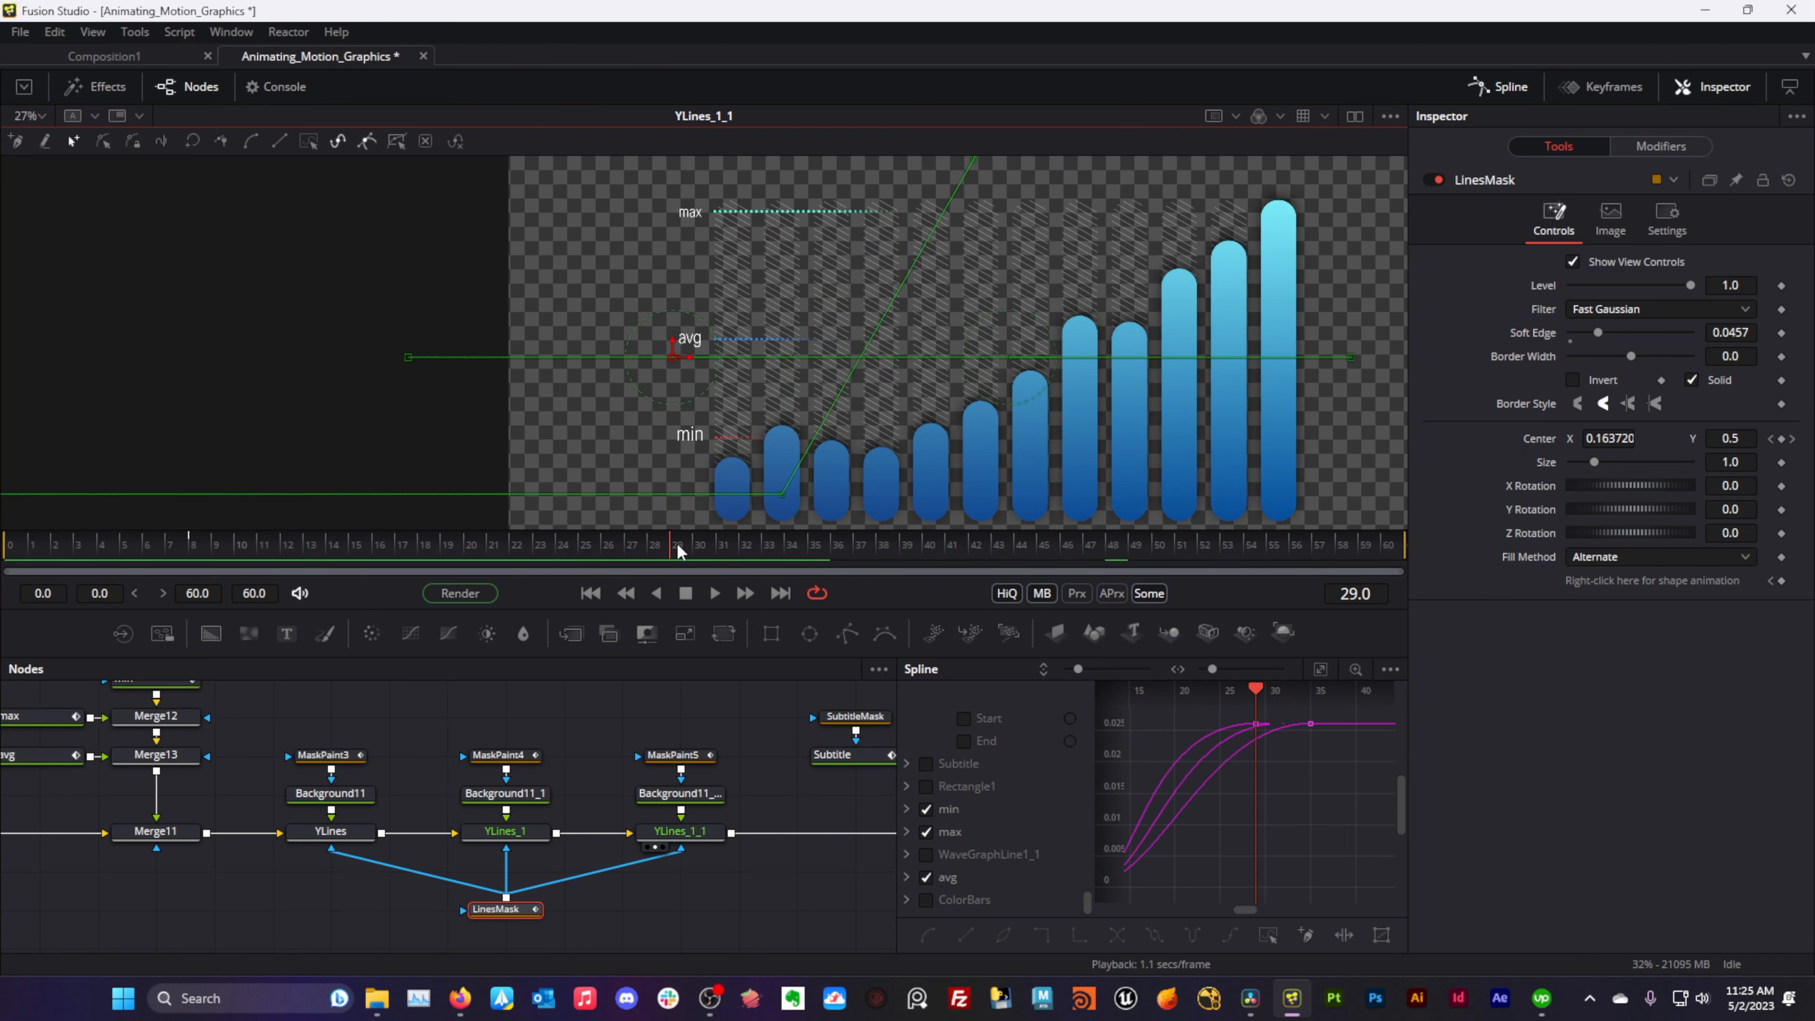
- Show the individual dotted line backgrounds in the viewer to examine each full line, and return to YLines_1_1
left_click(500, 755)
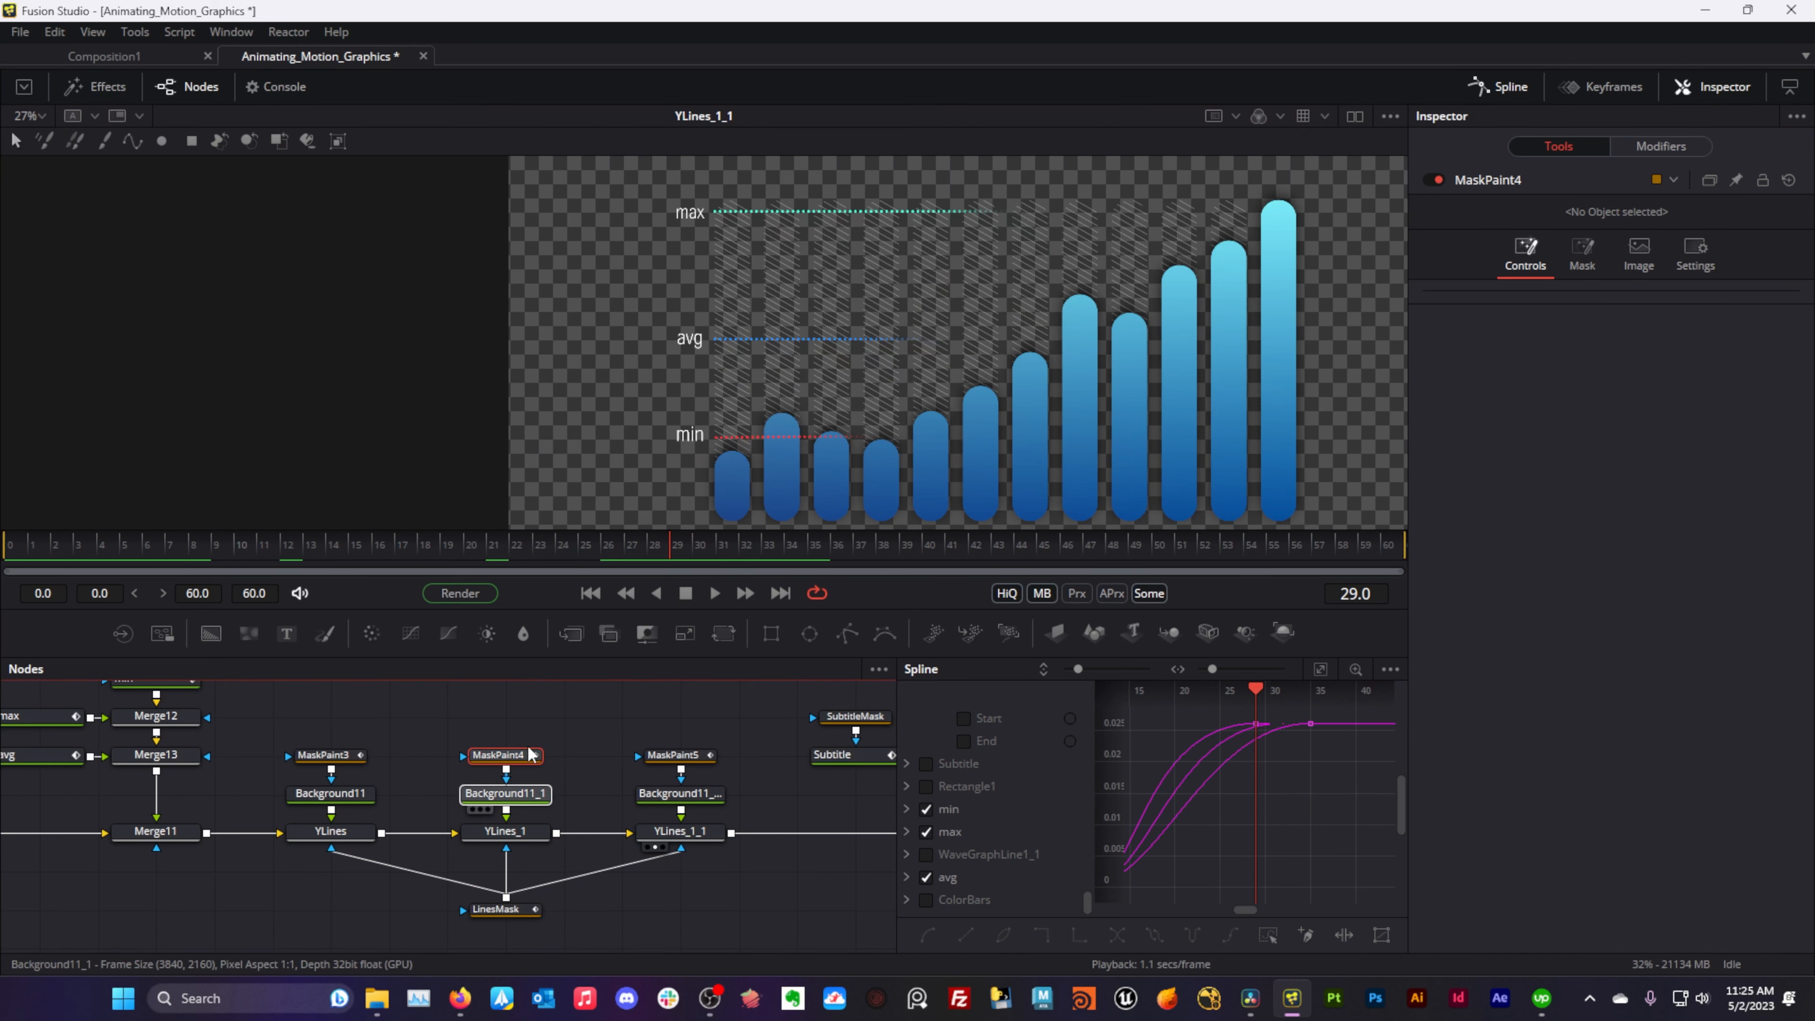
key("1")
left_click(502, 797)
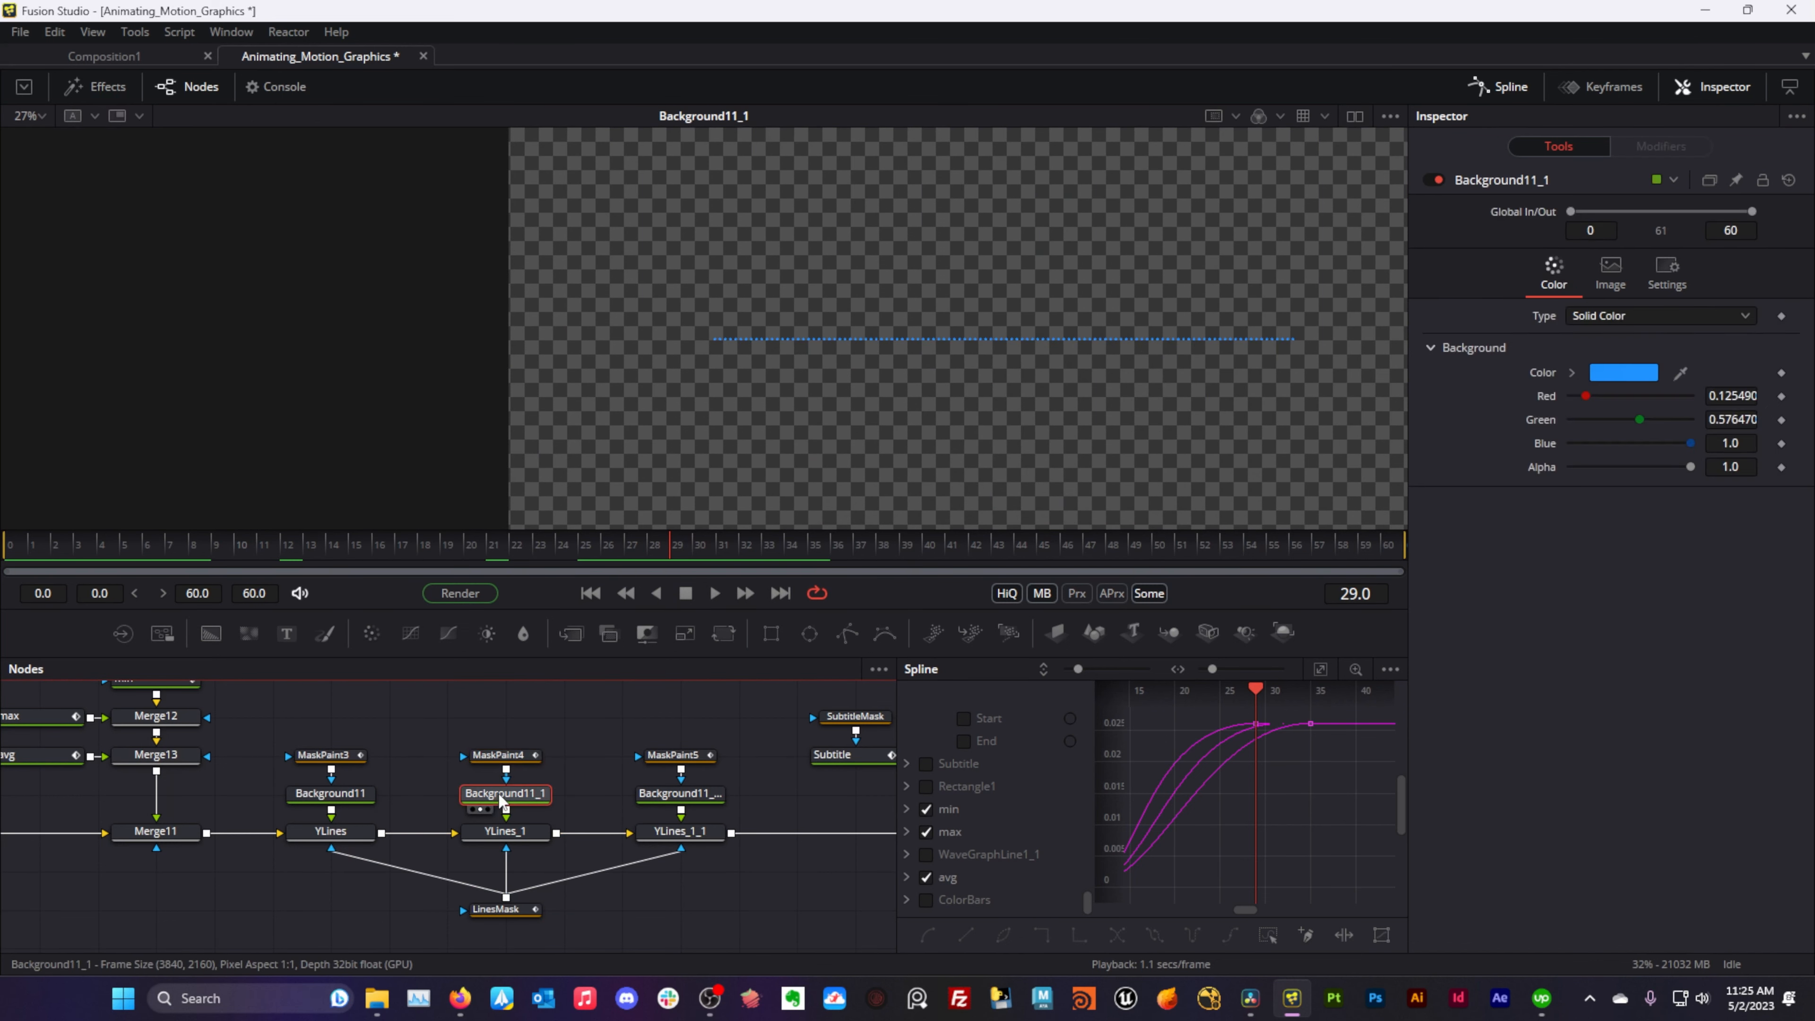
left_click_drag(686, 795, 759, 372)
left_click_drag(330, 793, 669, 345)
left_click_drag(669, 732, 458, 781)
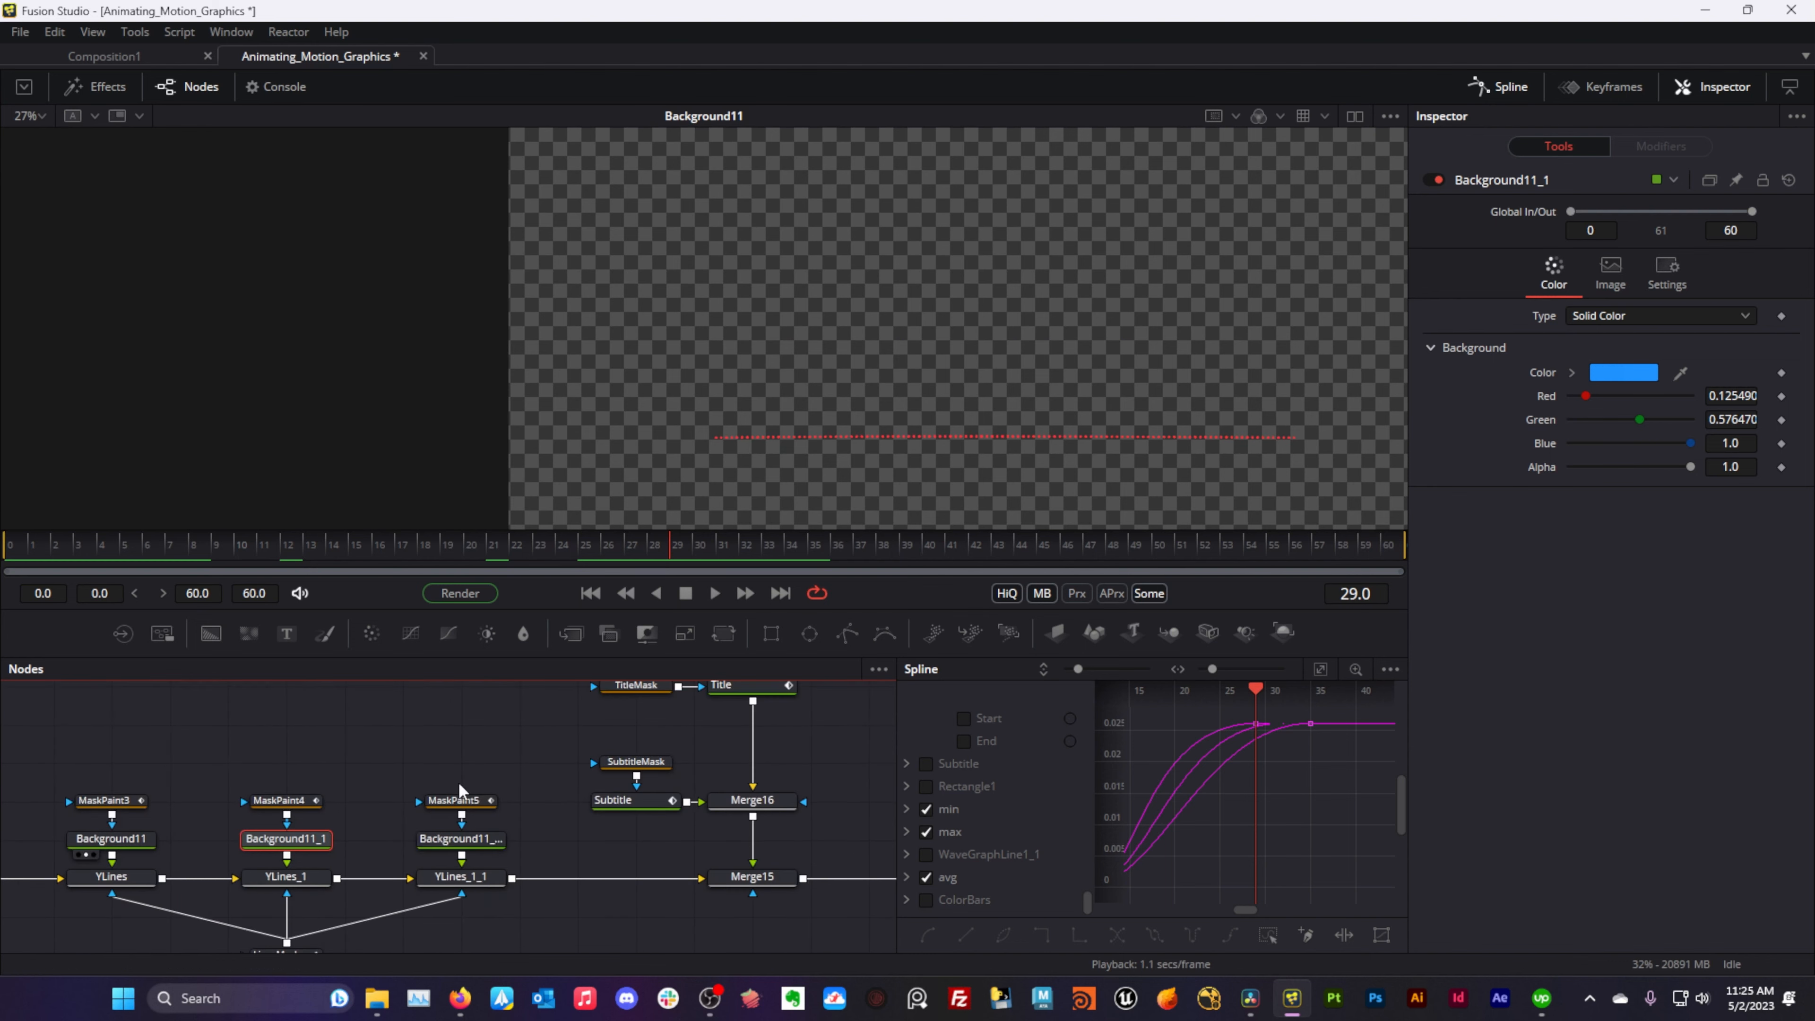
left_click_drag(461, 877, 657, 243)
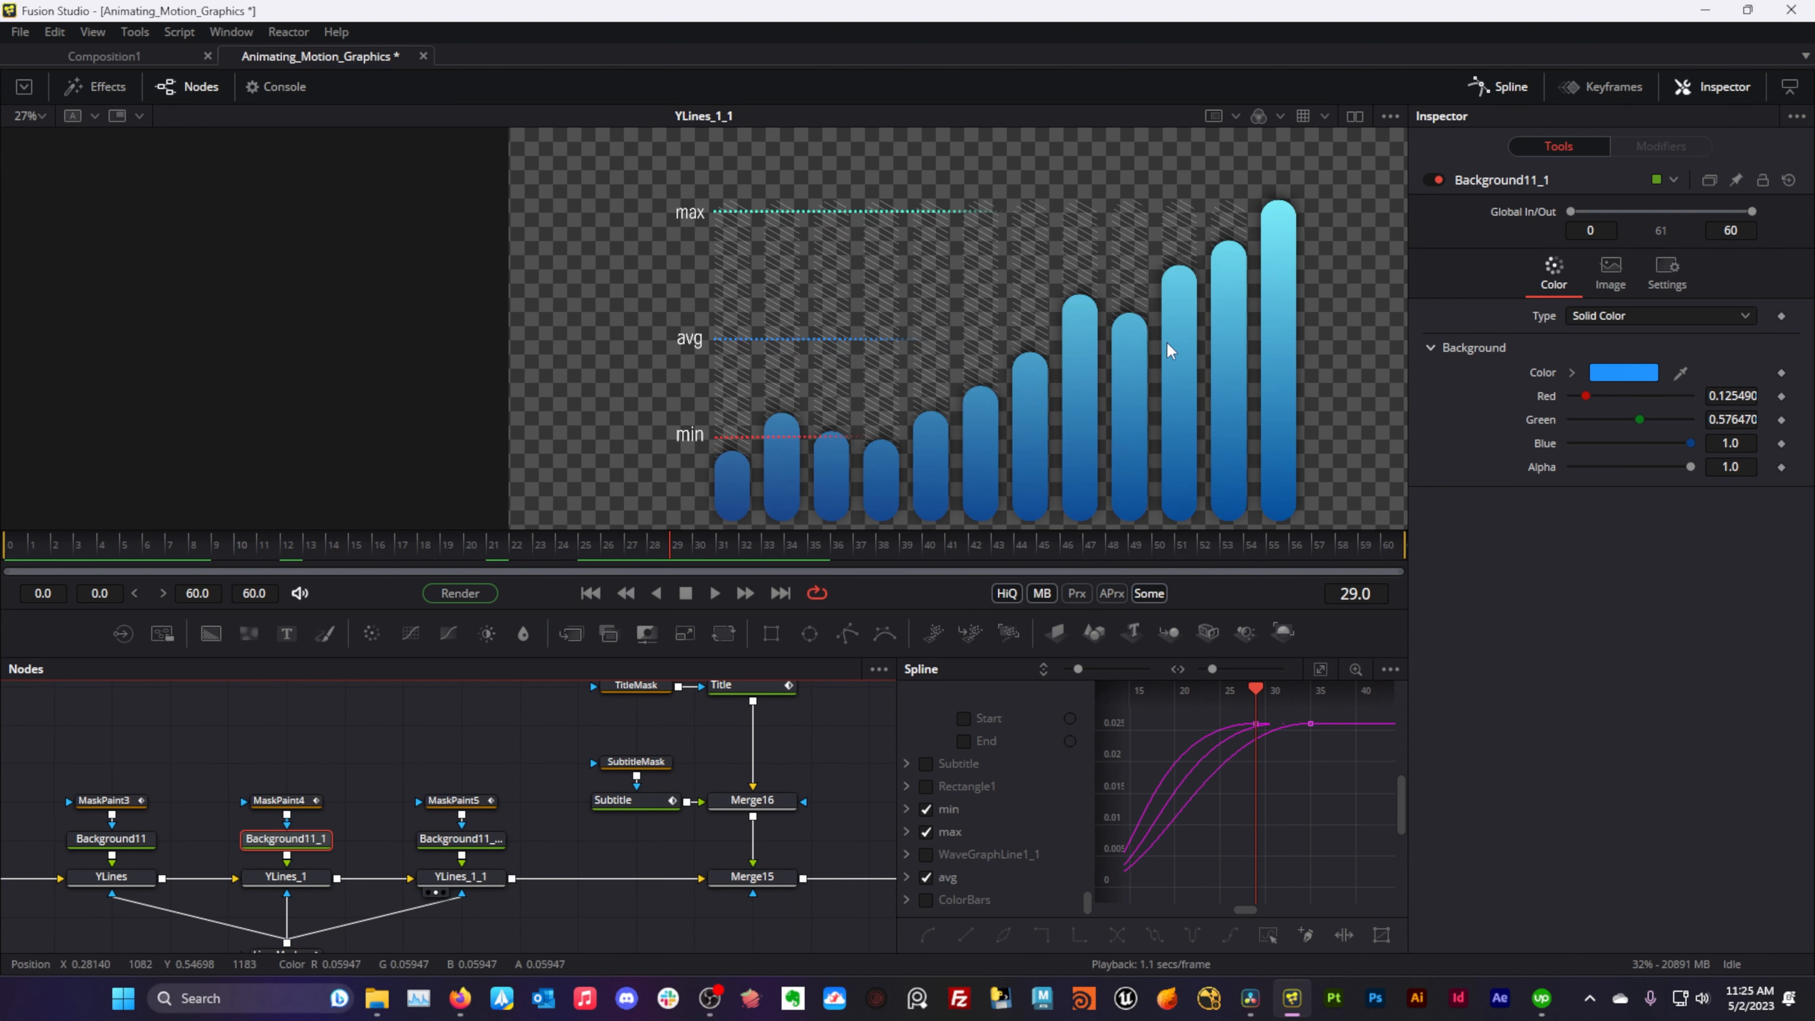
- Show Merge15 in the viewer and scrub to frames 20 and 22 to examine how TitleMask reveals the title
scroll(900, 284, "down", 3)
left_click_drag(888, 293, 866, 328)
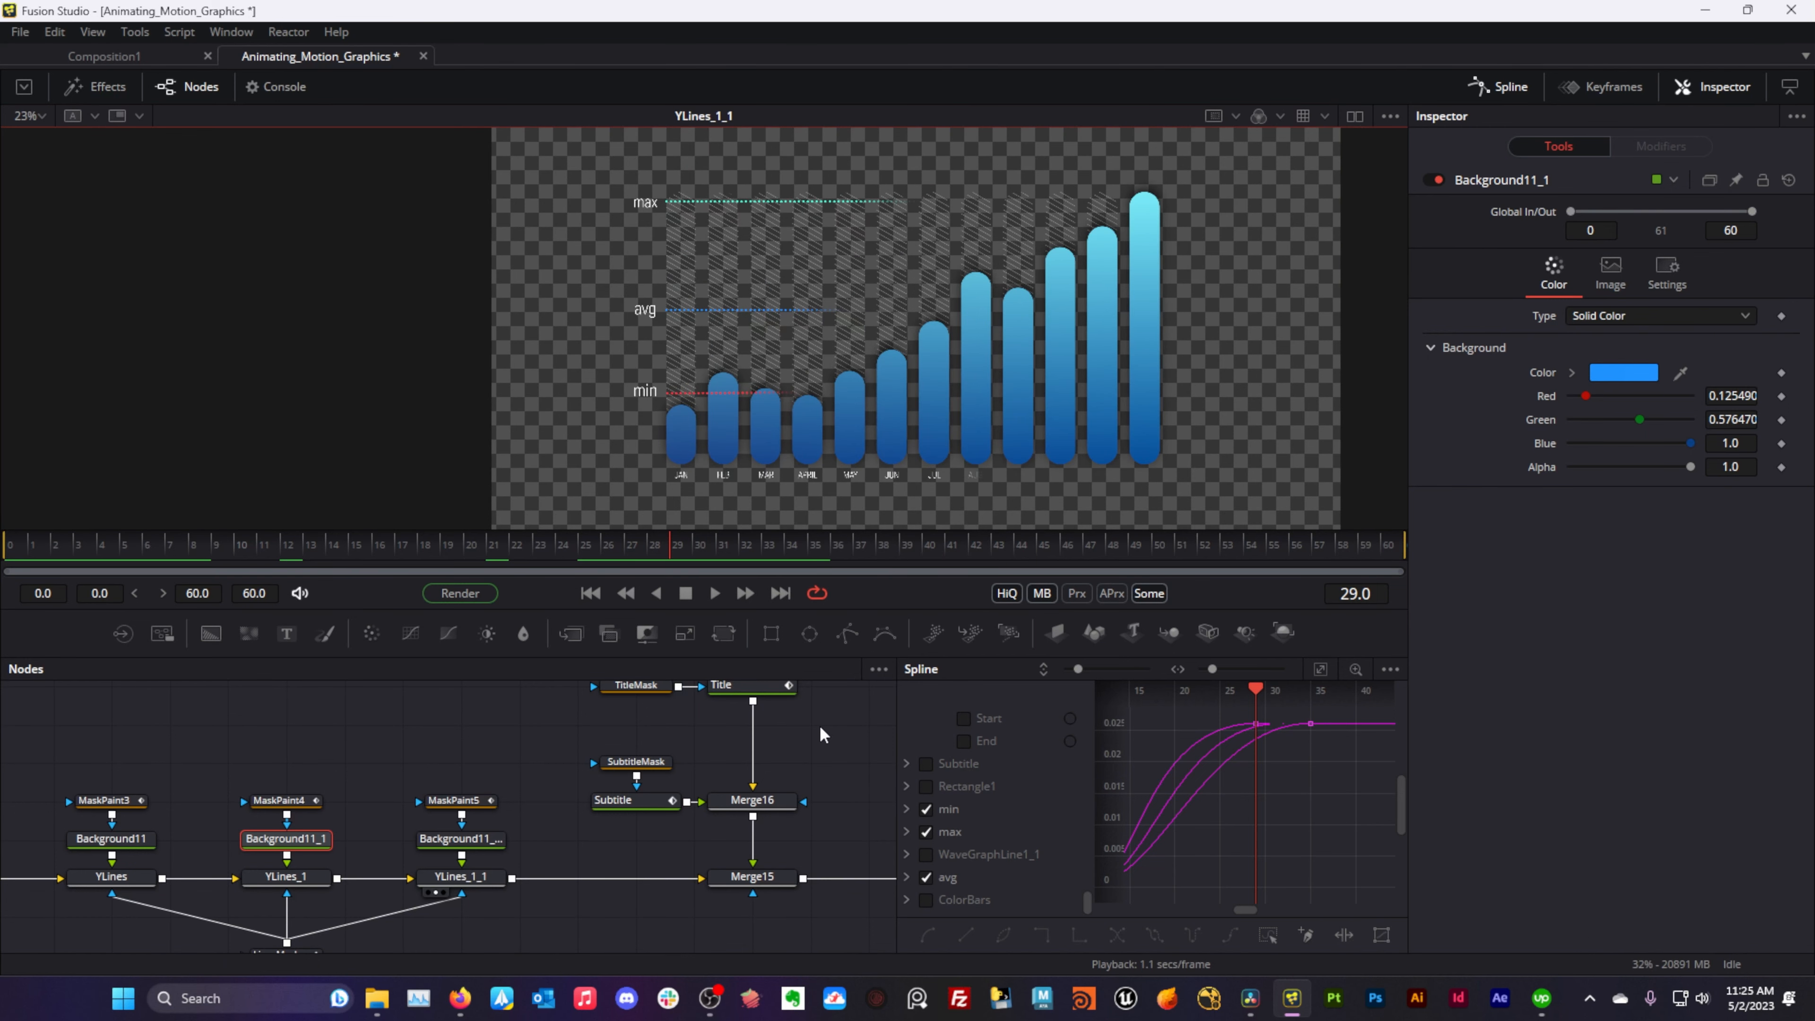
left_click_drag(822, 731, 741, 798)
left_click_drag(707, 948, 810, 304)
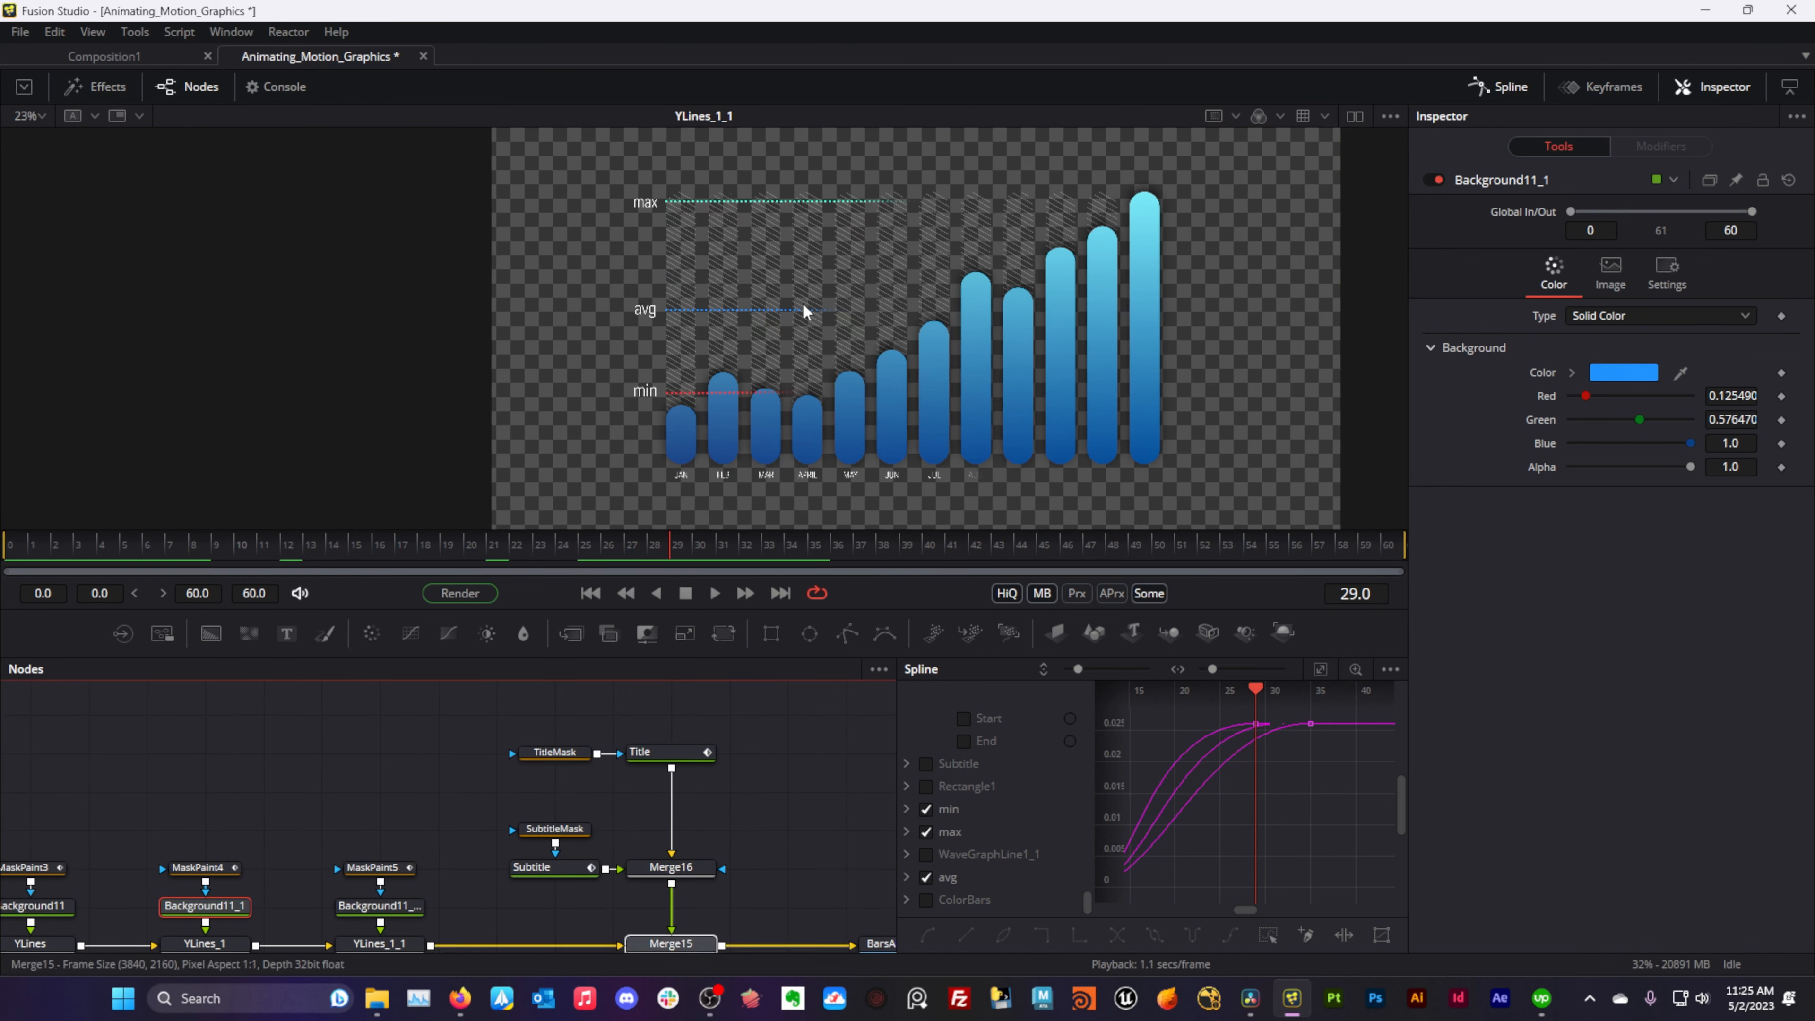
left_click_drag(922, 168, 849, 252)
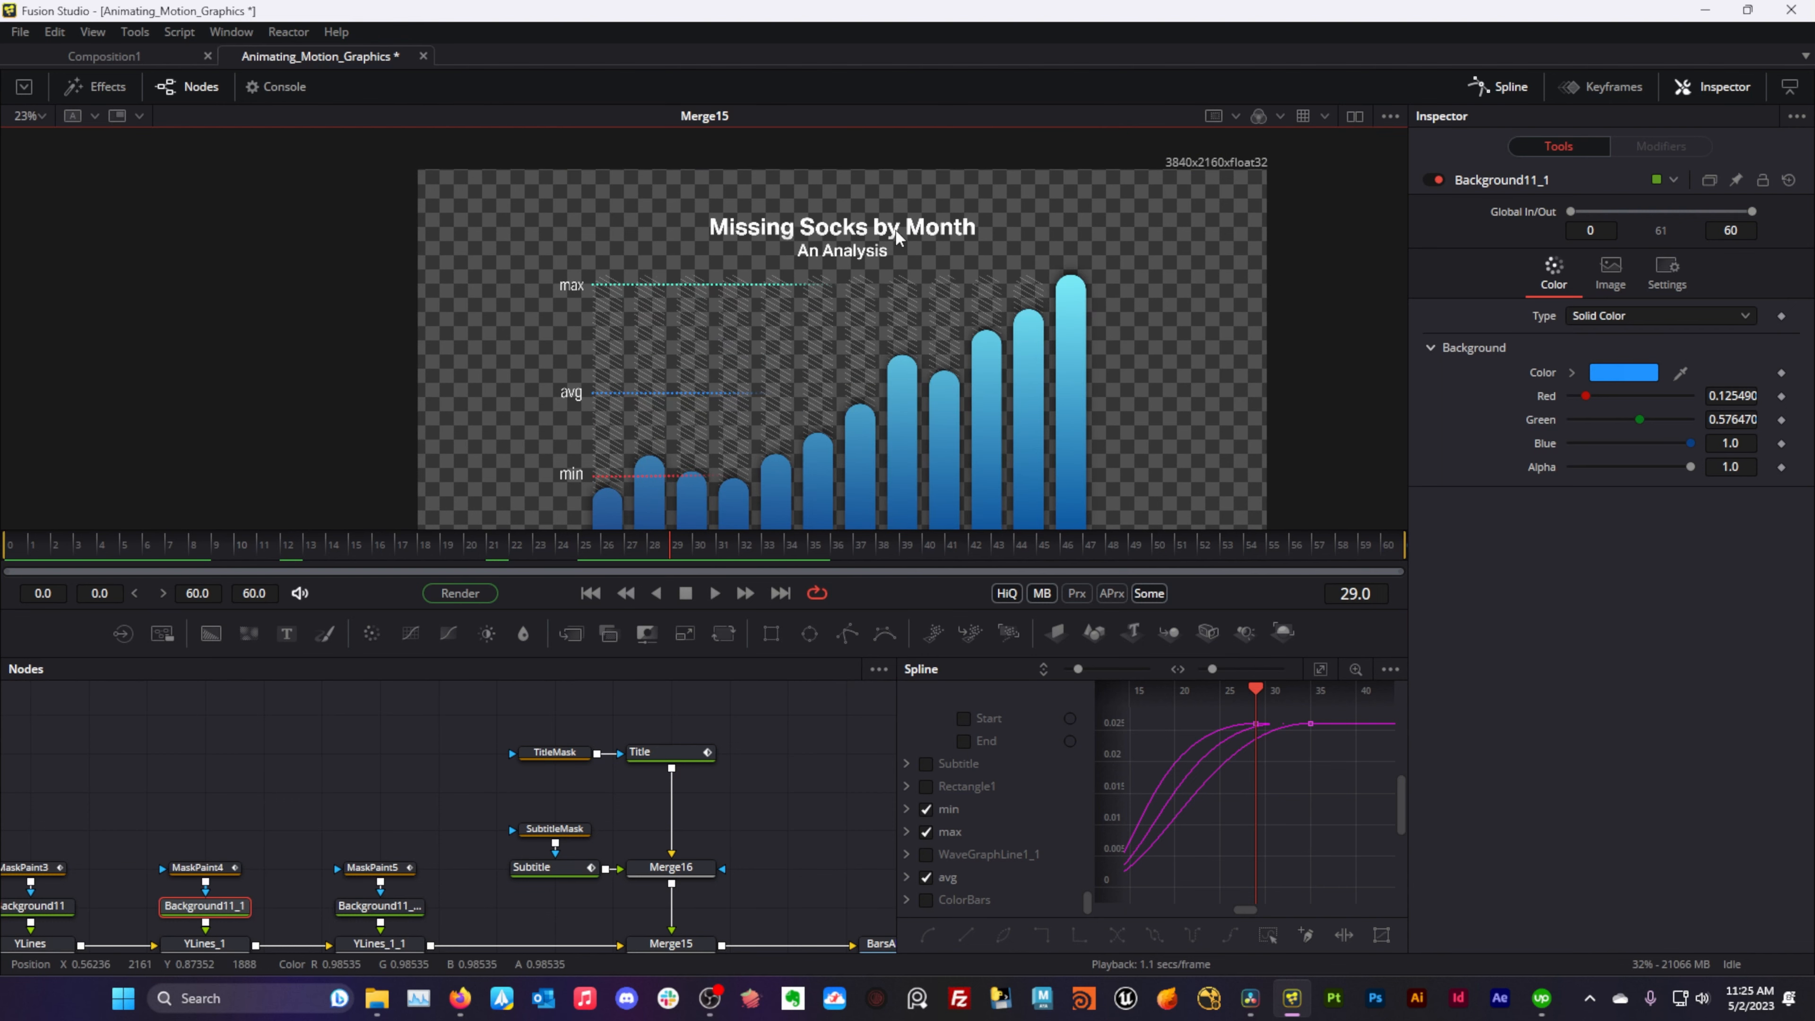
left_click_drag(650, 545, 469, 561)
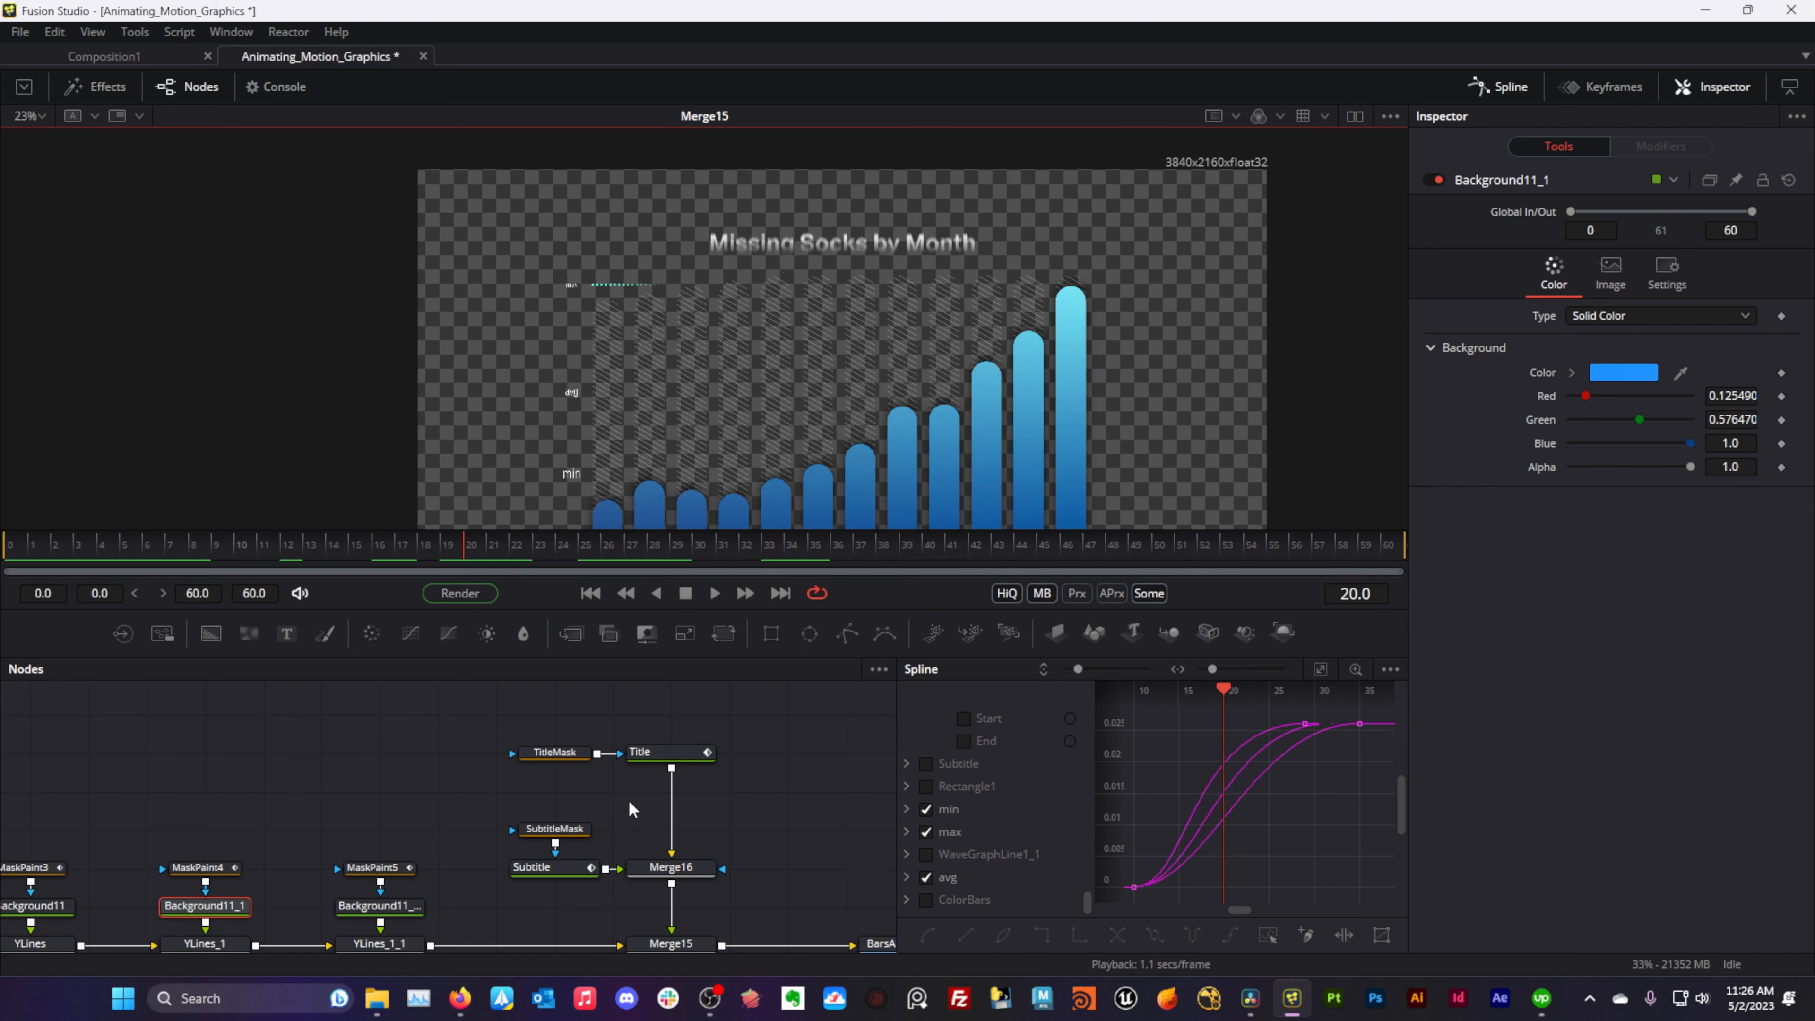
left_click(555, 751)
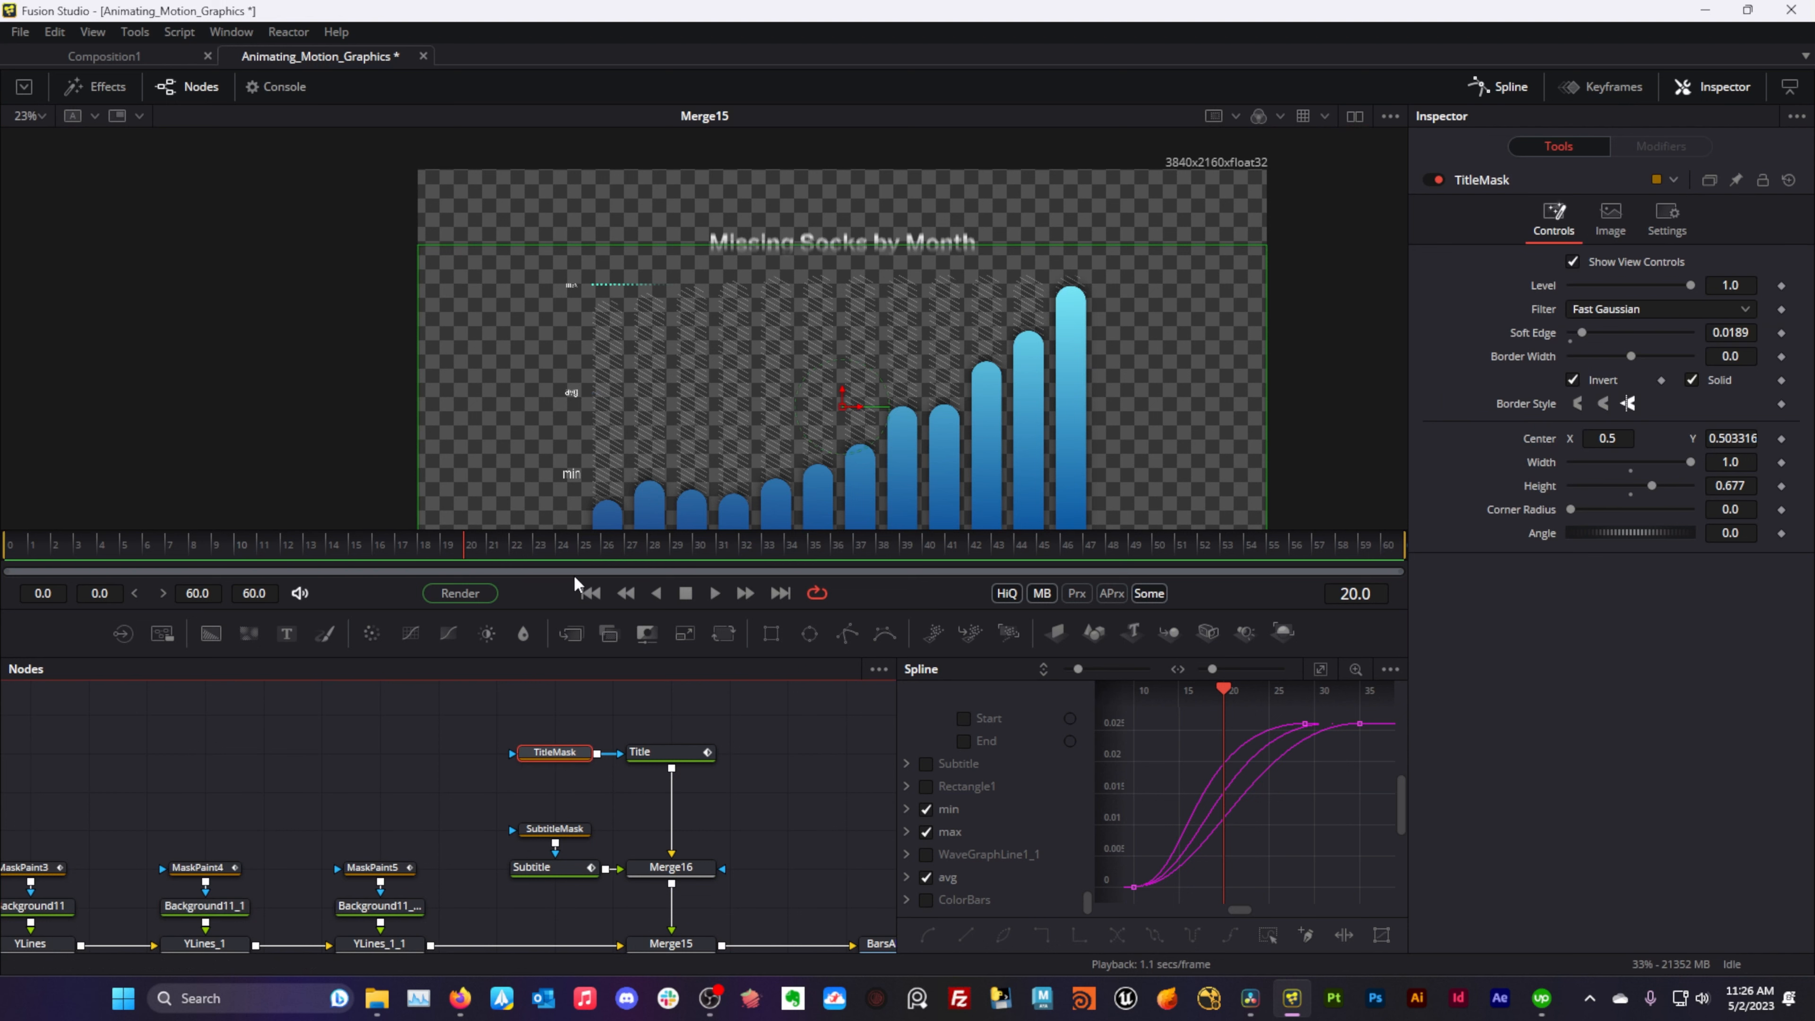
left_click_drag(479, 544, 515, 544)
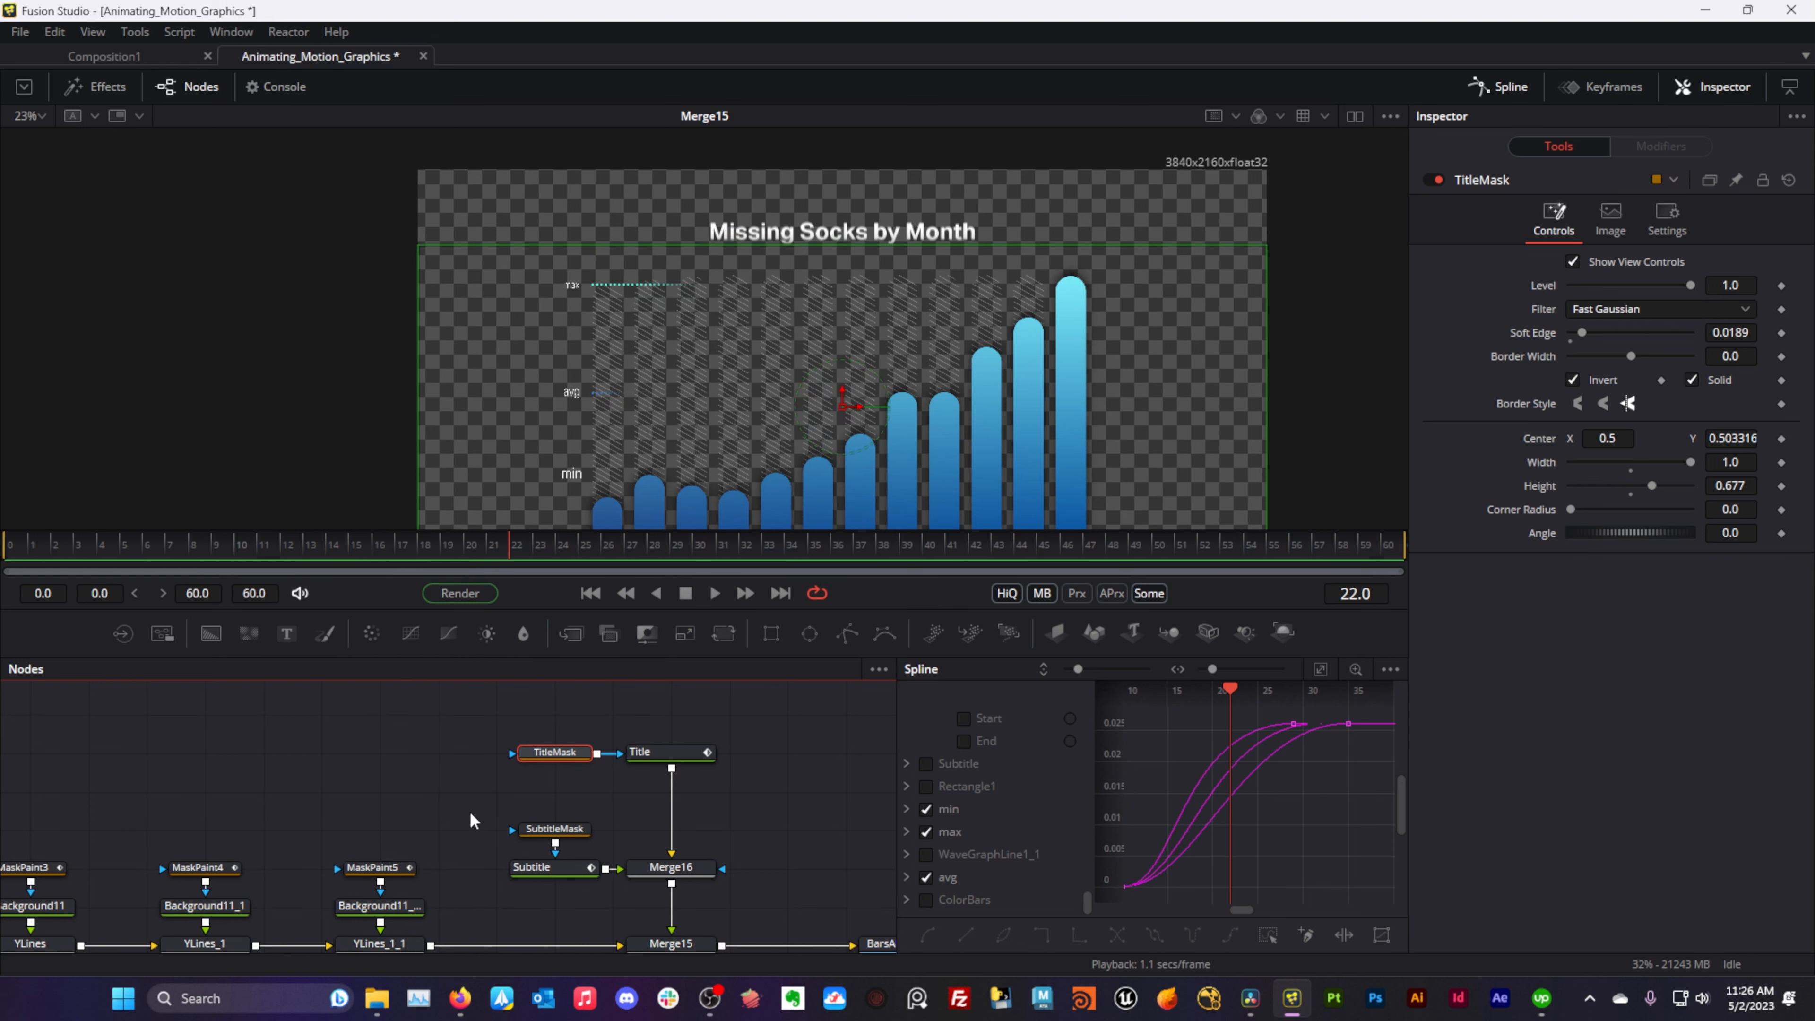
- Show SubtitleMask, Subtitle and Merge16 in the viewer, and compare the SubtitleMask and TitleMask edges against the title
left_click_drag(555, 829, 627, 411)
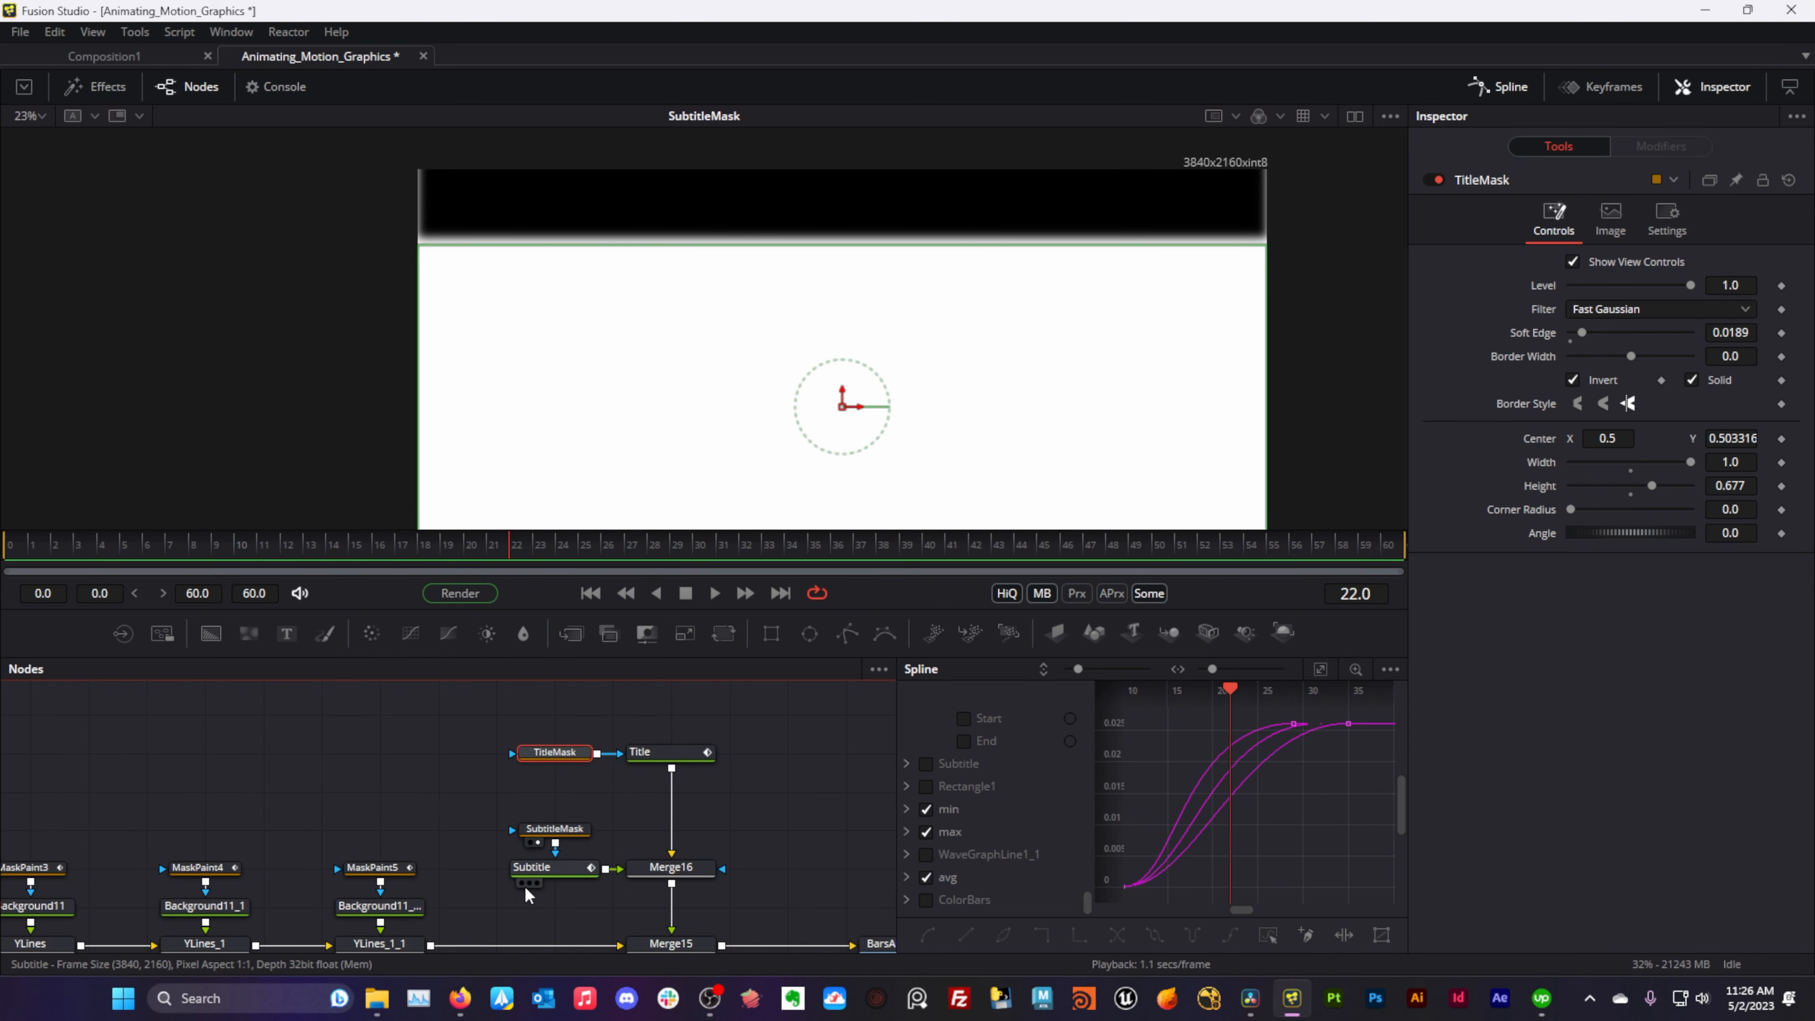
left_click_drag(563, 874, 648, 364)
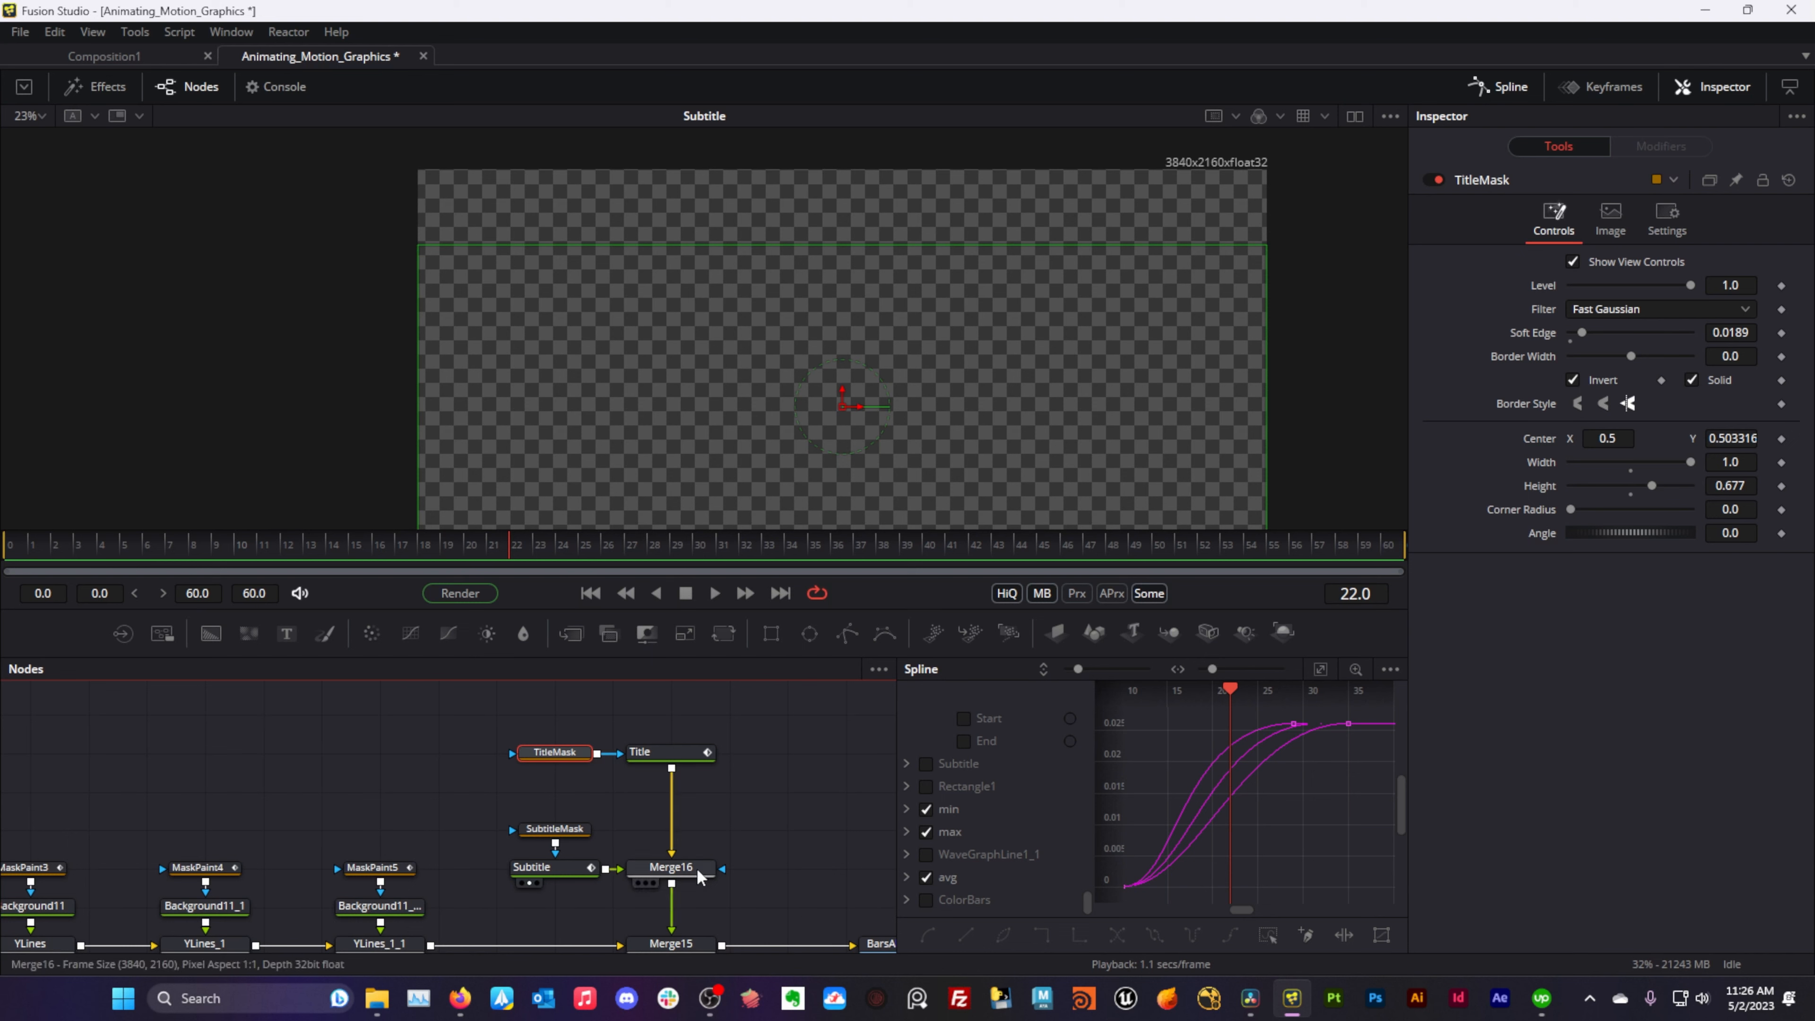
left_click_drag(696, 868, 683, 357)
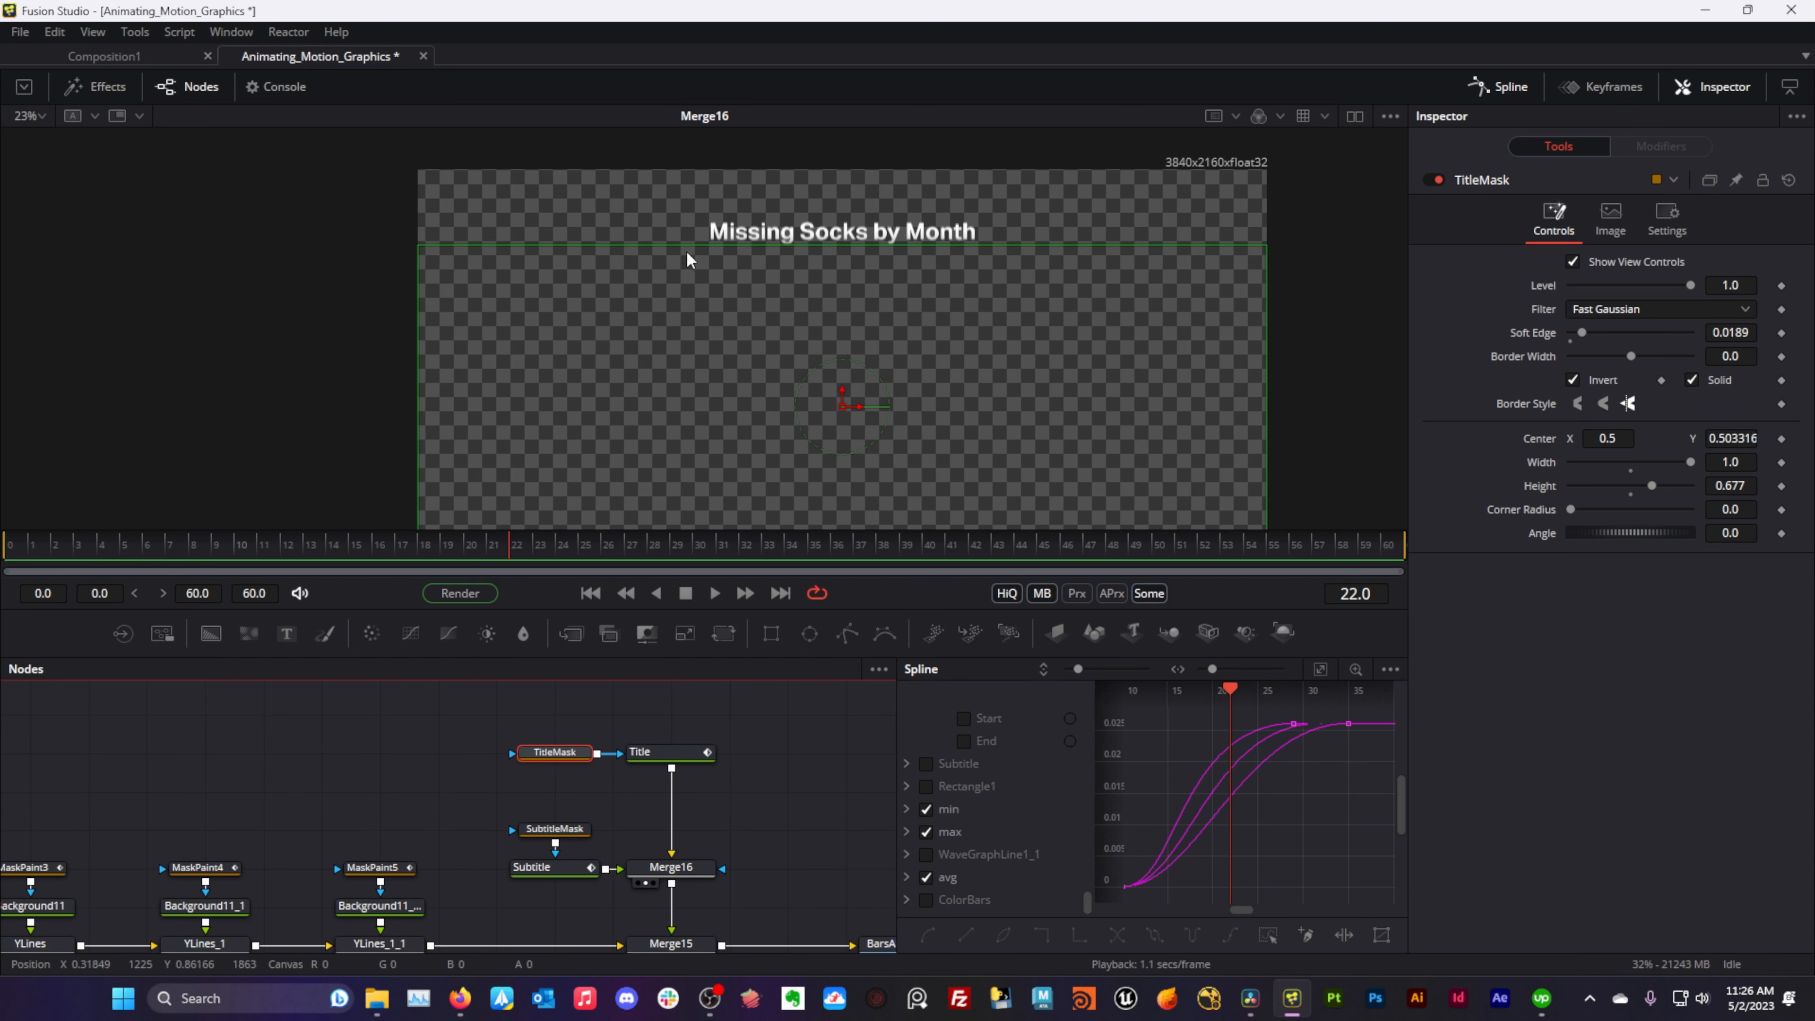
left_click(554, 828)
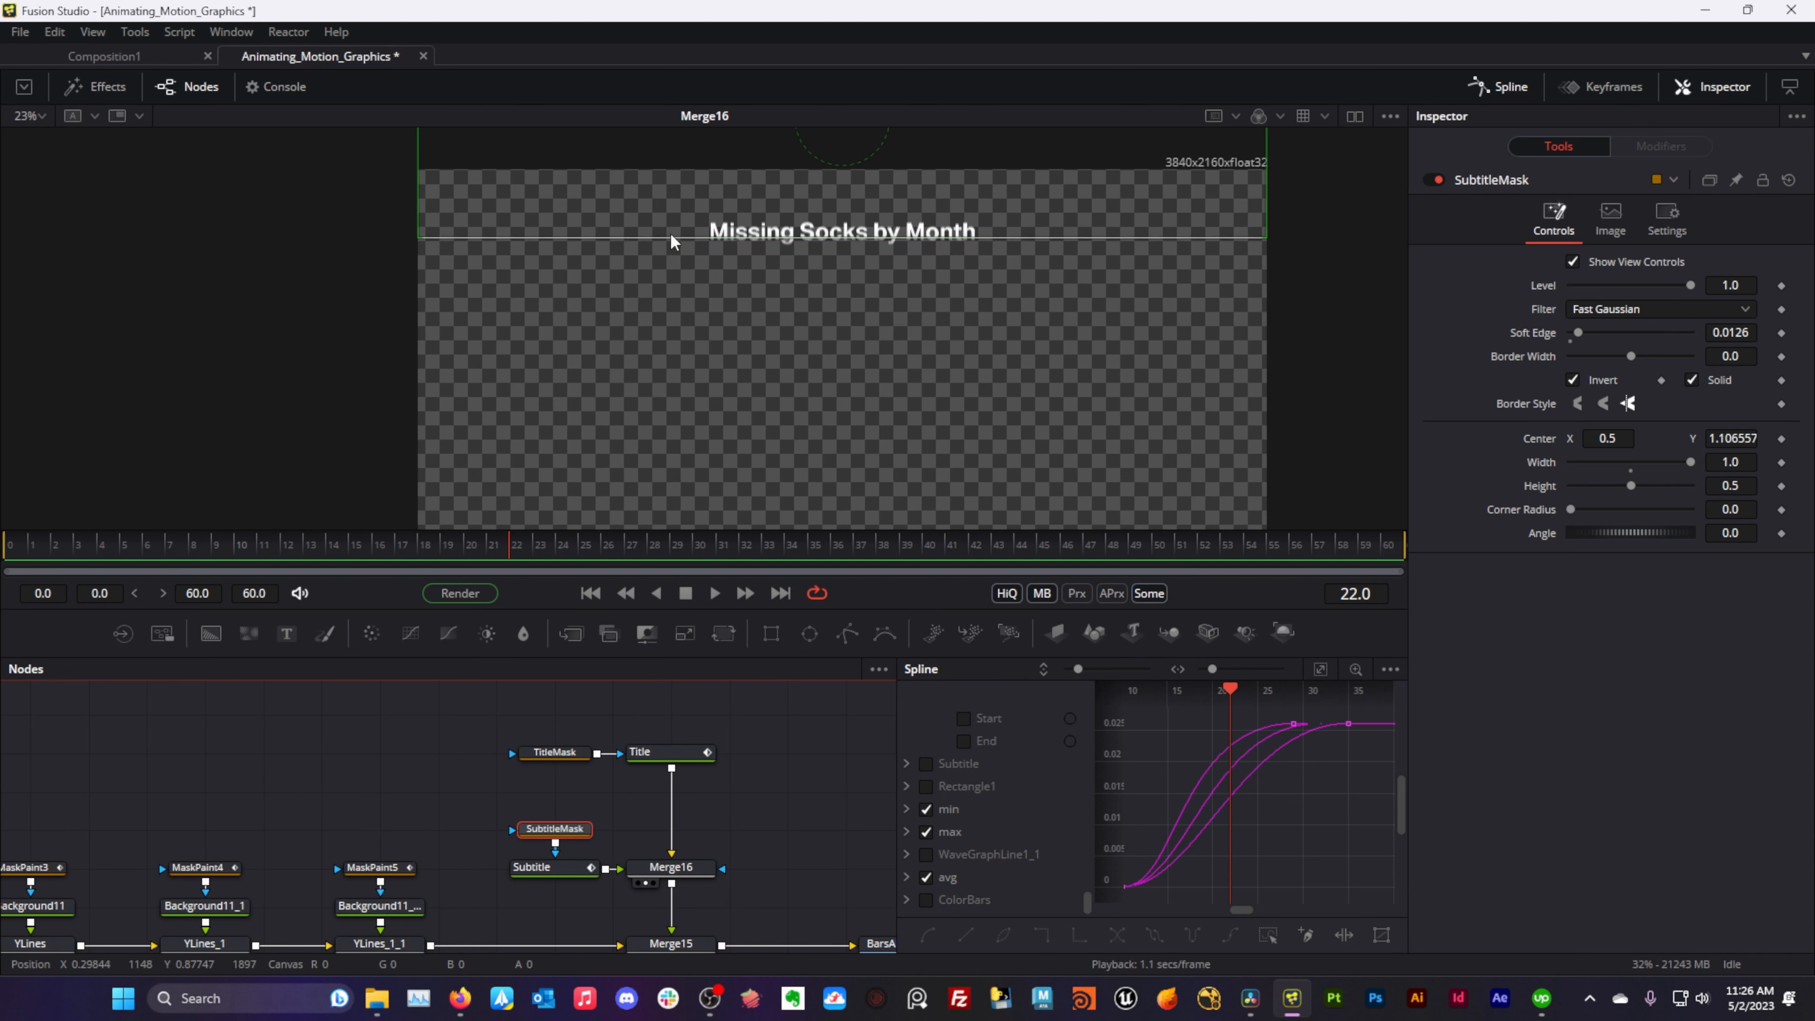
left_click(641, 752)
left_click(571, 748)
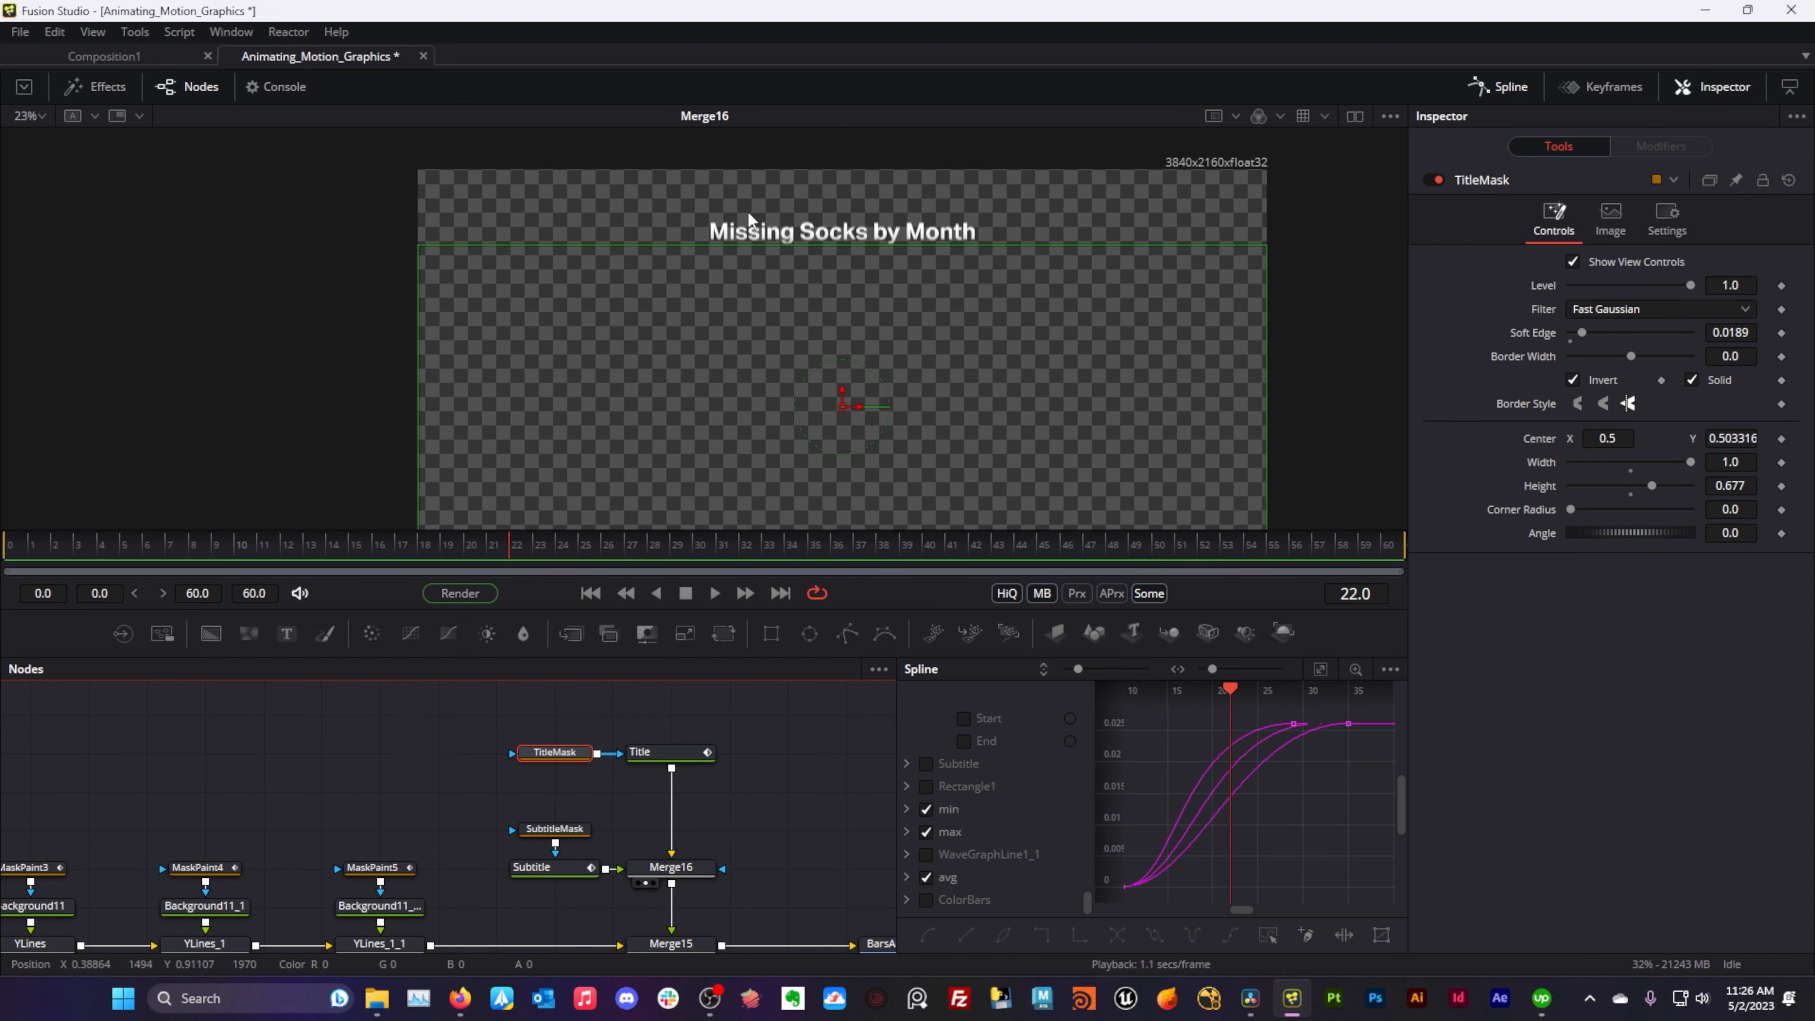
- Try shifting the TitleMask shape in the viewer, undo the change, and keep Merge16 displayed
mouse_move(839, 391)
left_mouse_down()
mouse_move(841, 420)
mouse_move(837, 362)
mouse_move(833, 399)
left_mouse_up()
key("ctrl+z")
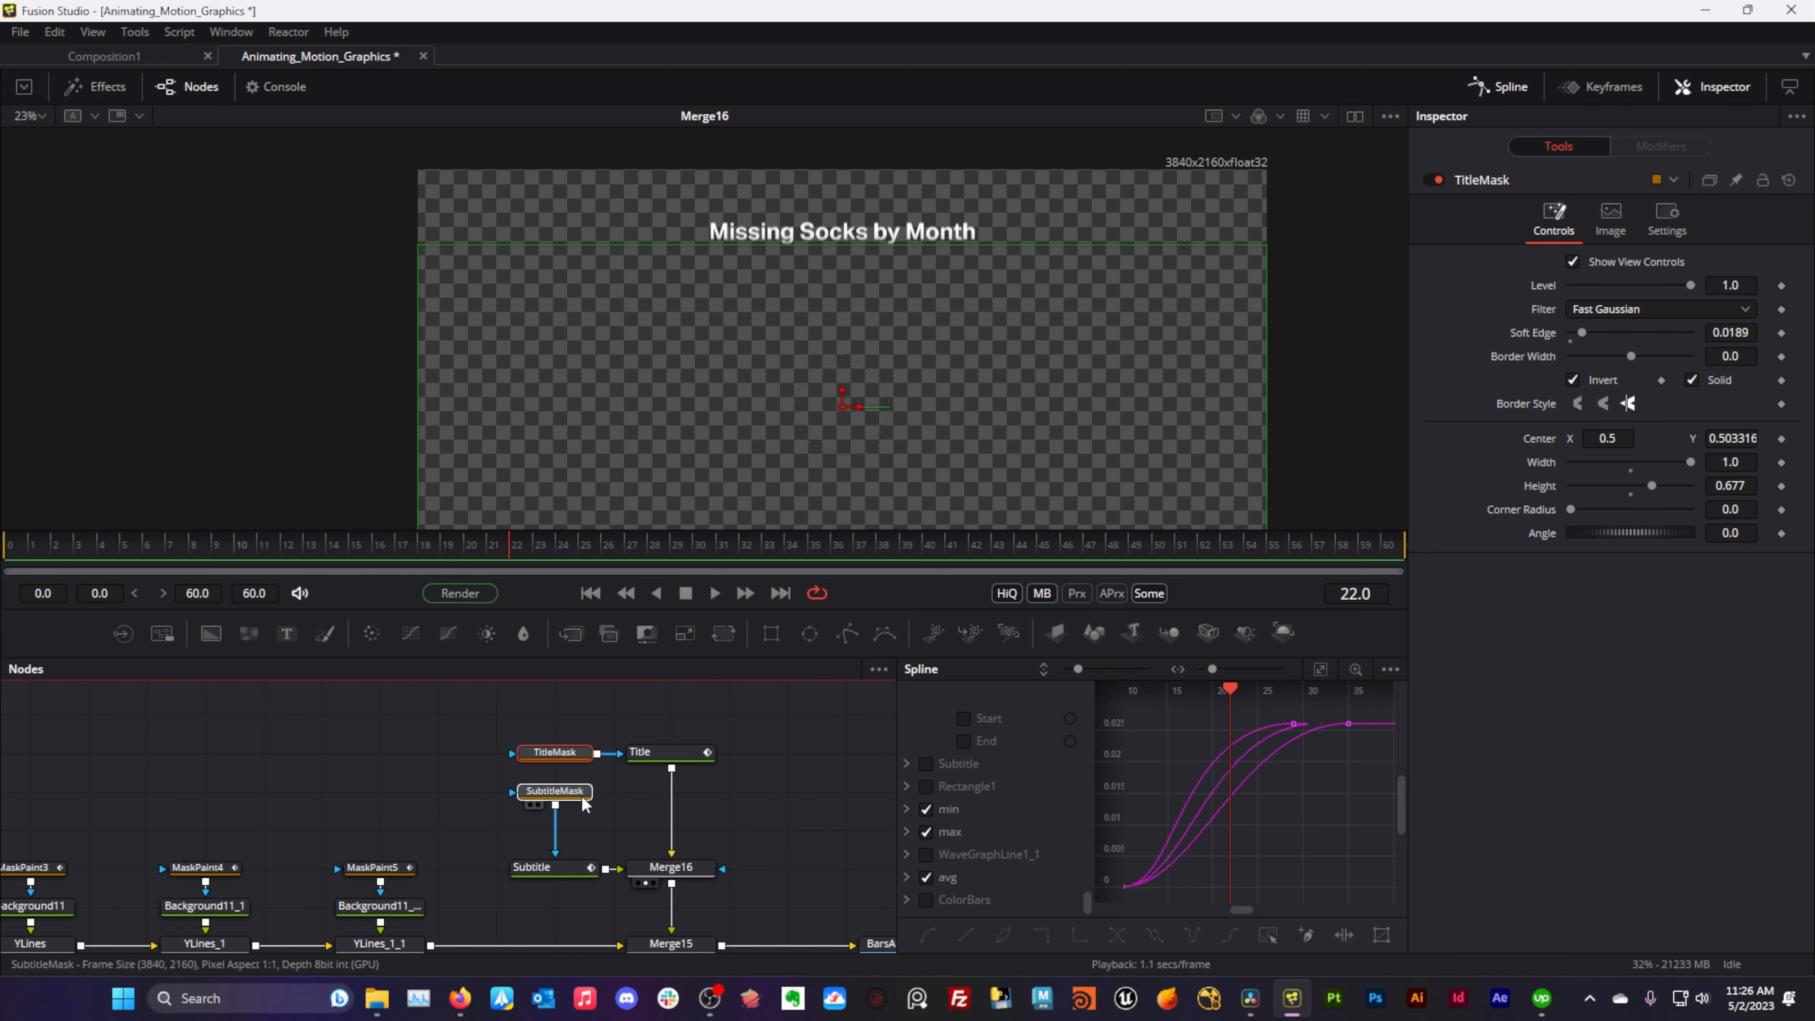
left_click(530, 843)
left_click(640, 883)
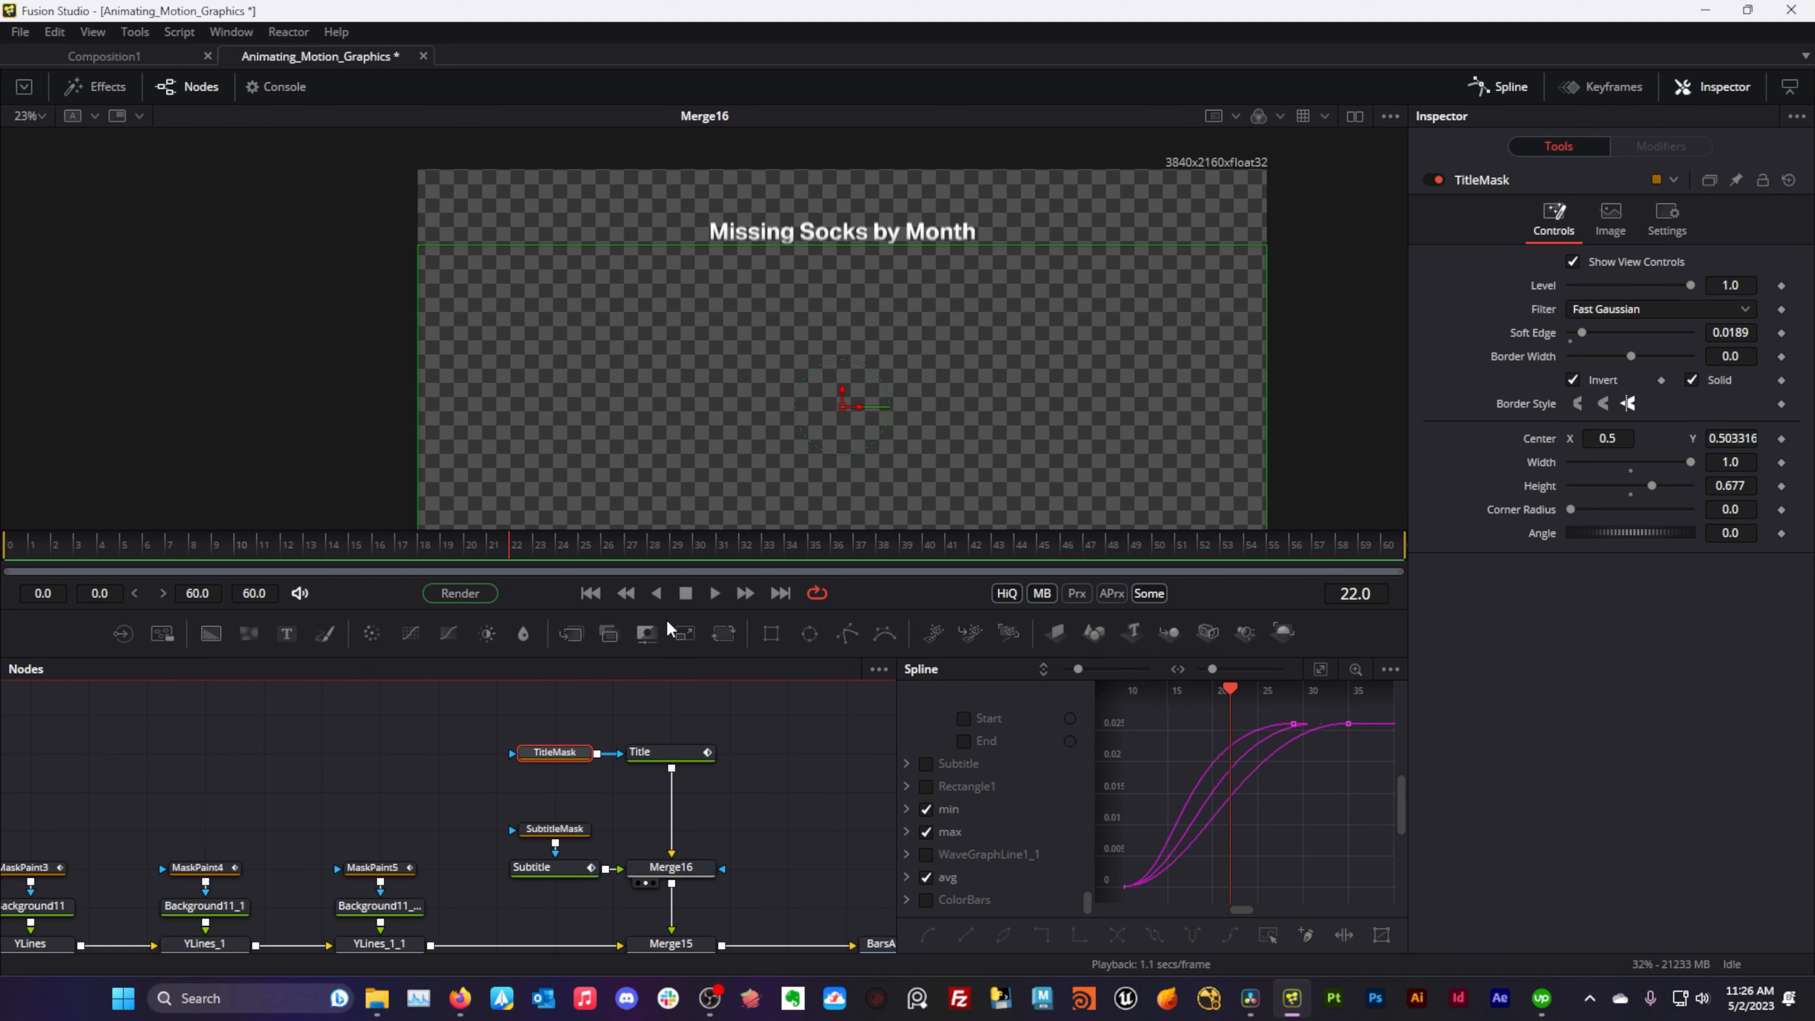
- Play Merge16 from the first frame and scrub to frame 32 to examine the title and subtitle reveals
left_click(590, 593)
left_click(715, 593)
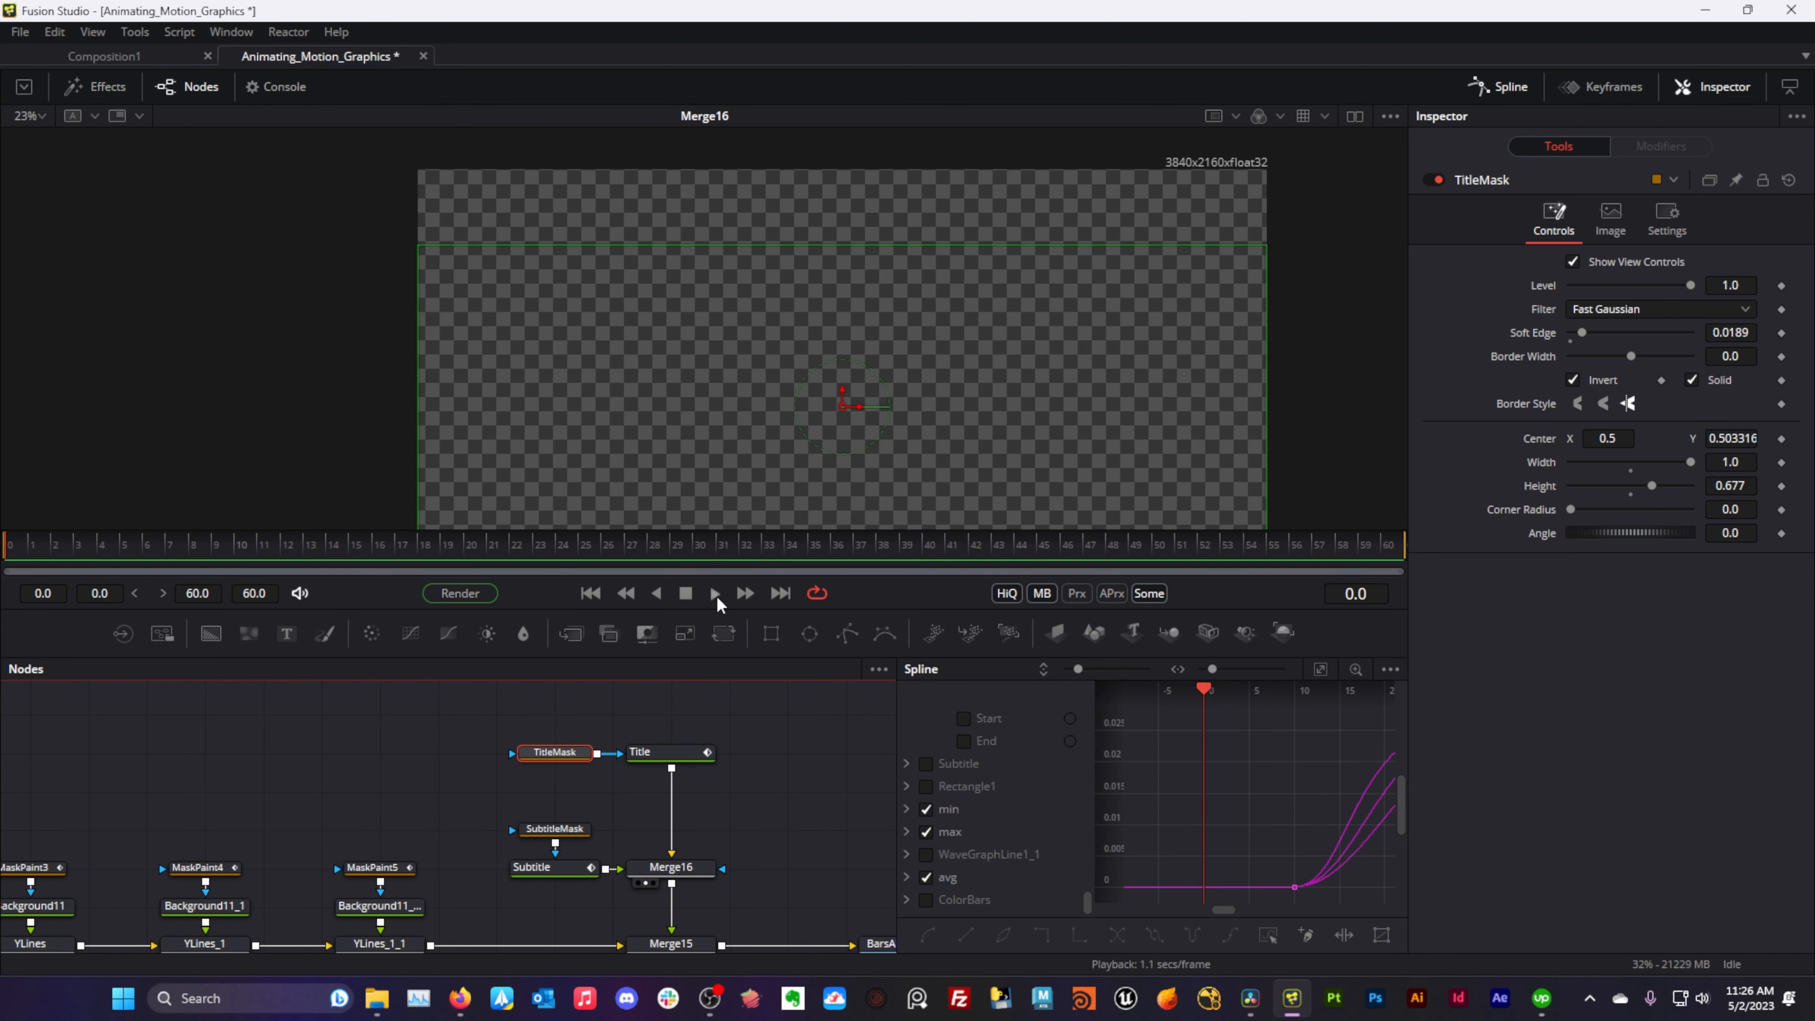
left_click(686, 593)
left_click_drag(343, 556, 746, 552)
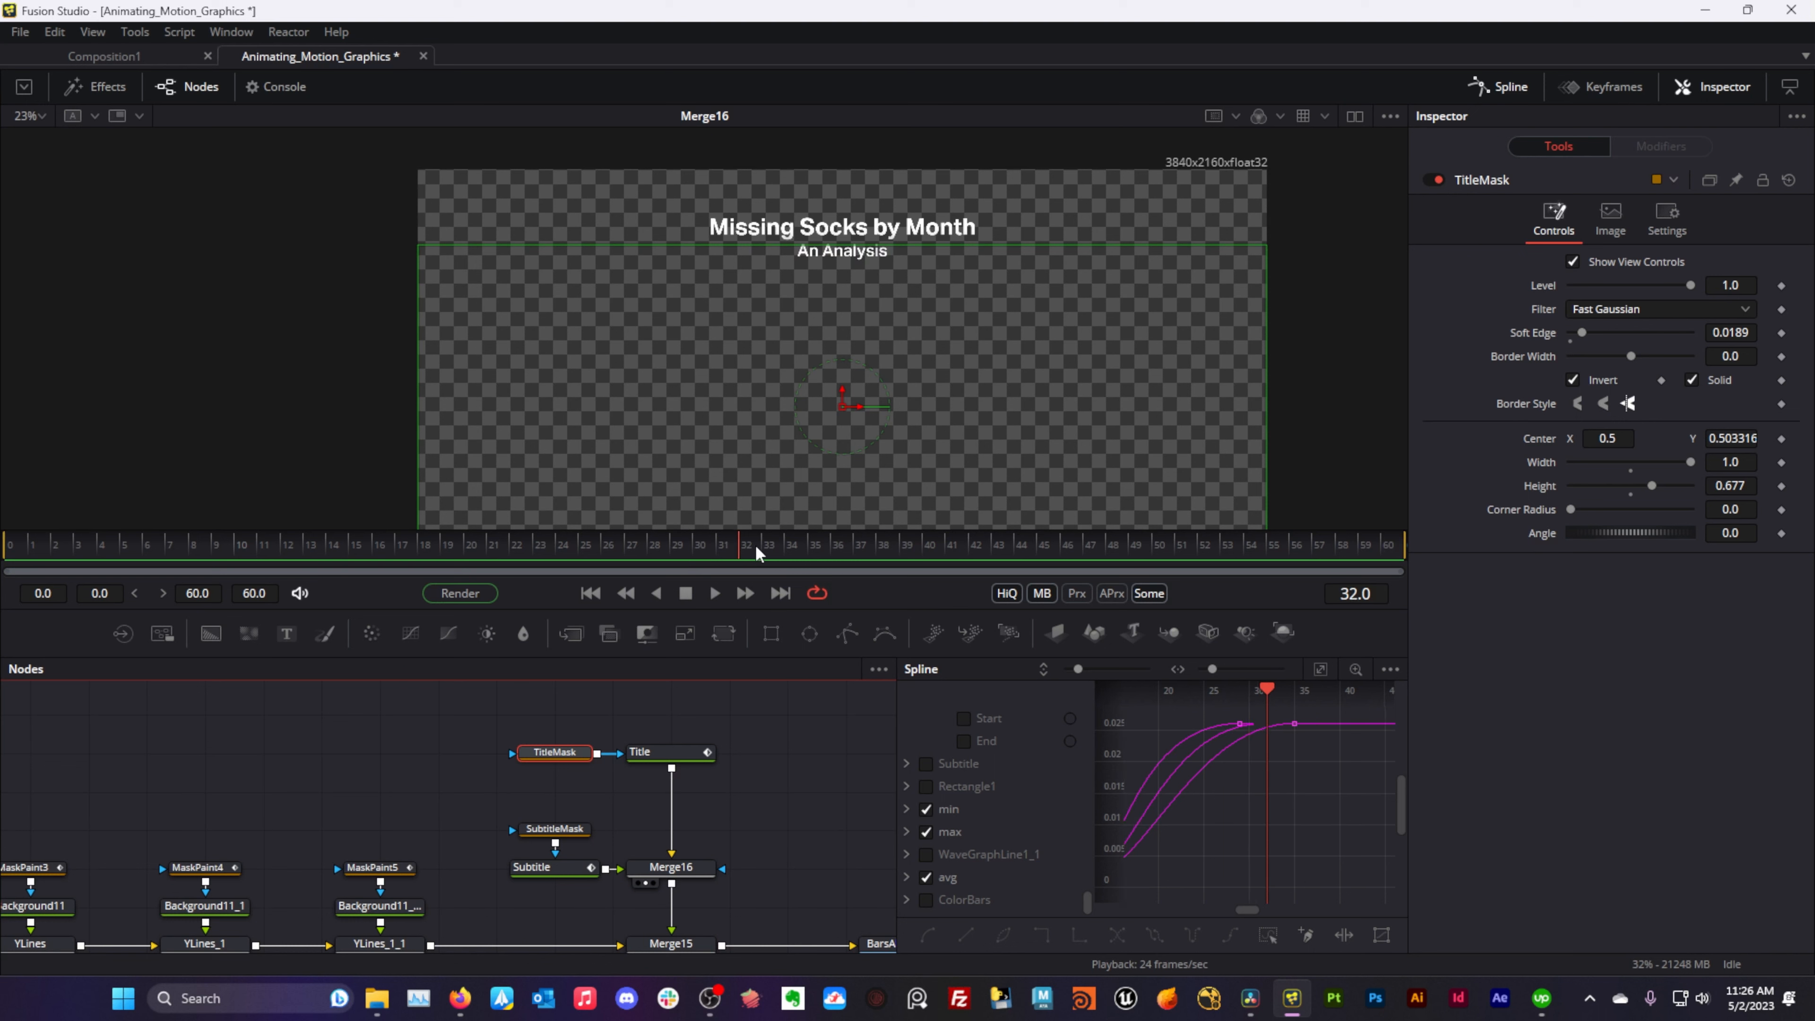
left_click_drag(684, 876, 620, 833)
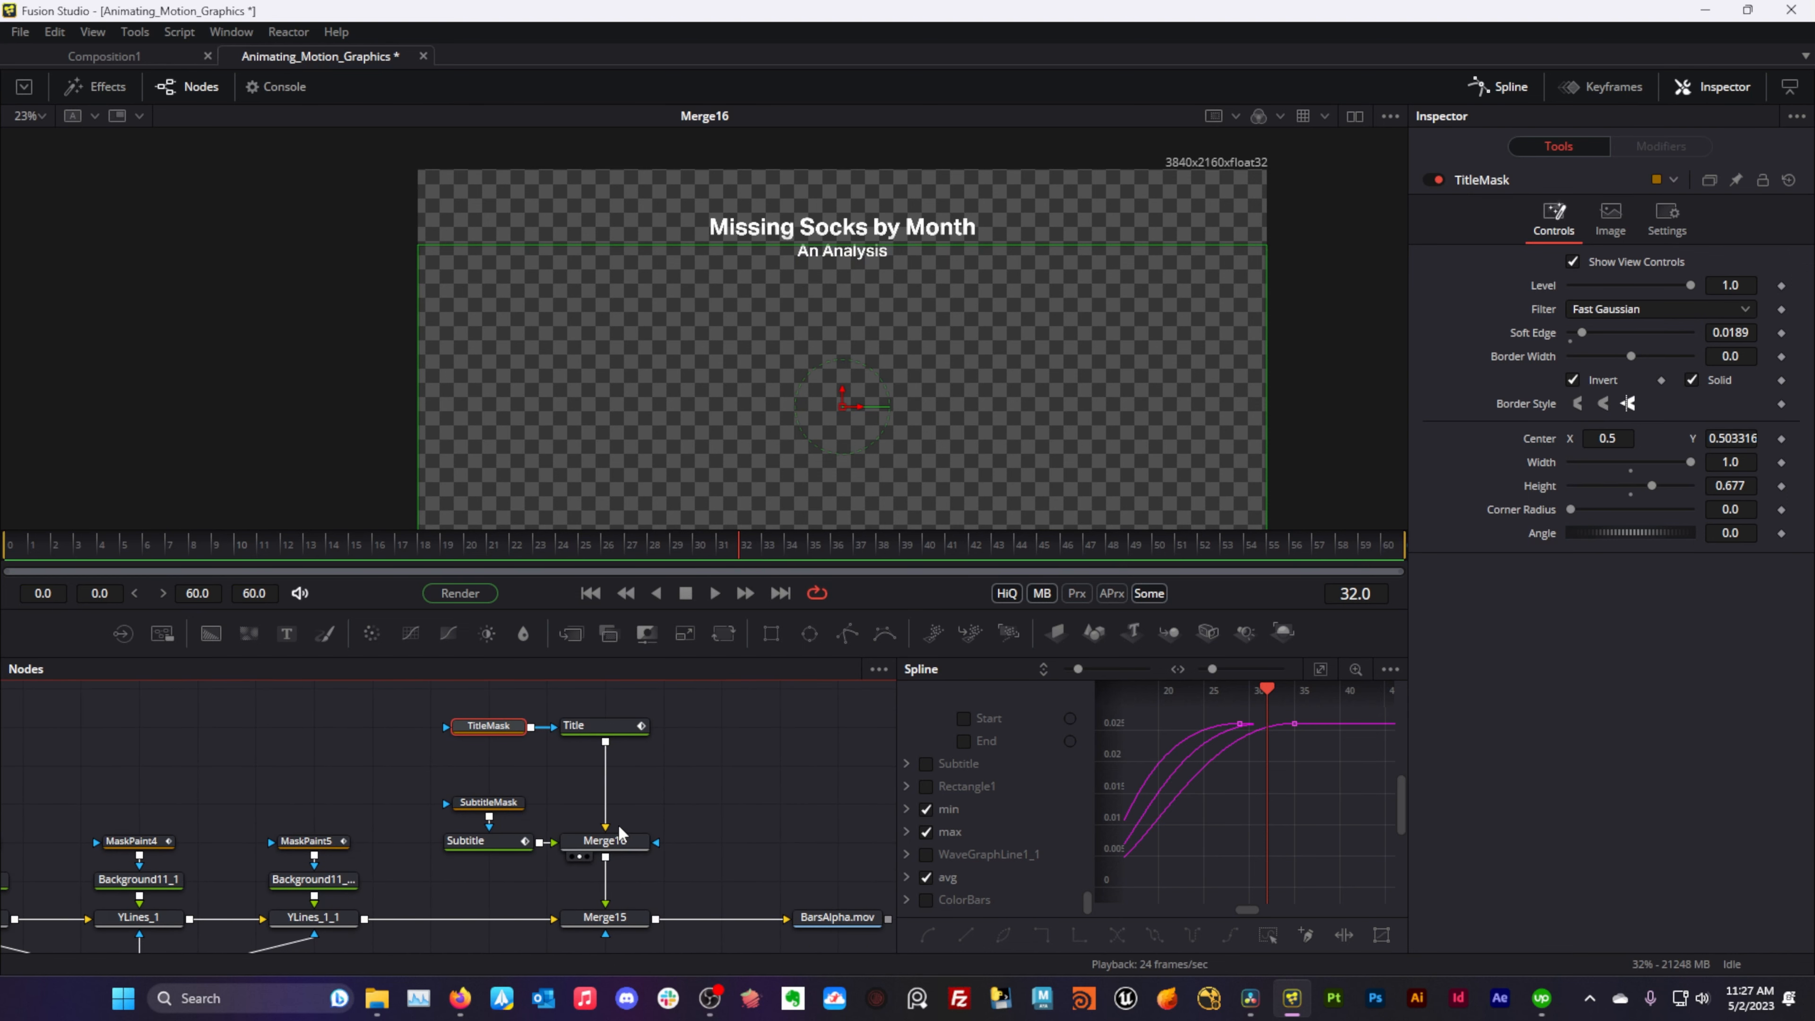
left_click_drag(753, 847, 668, 841)
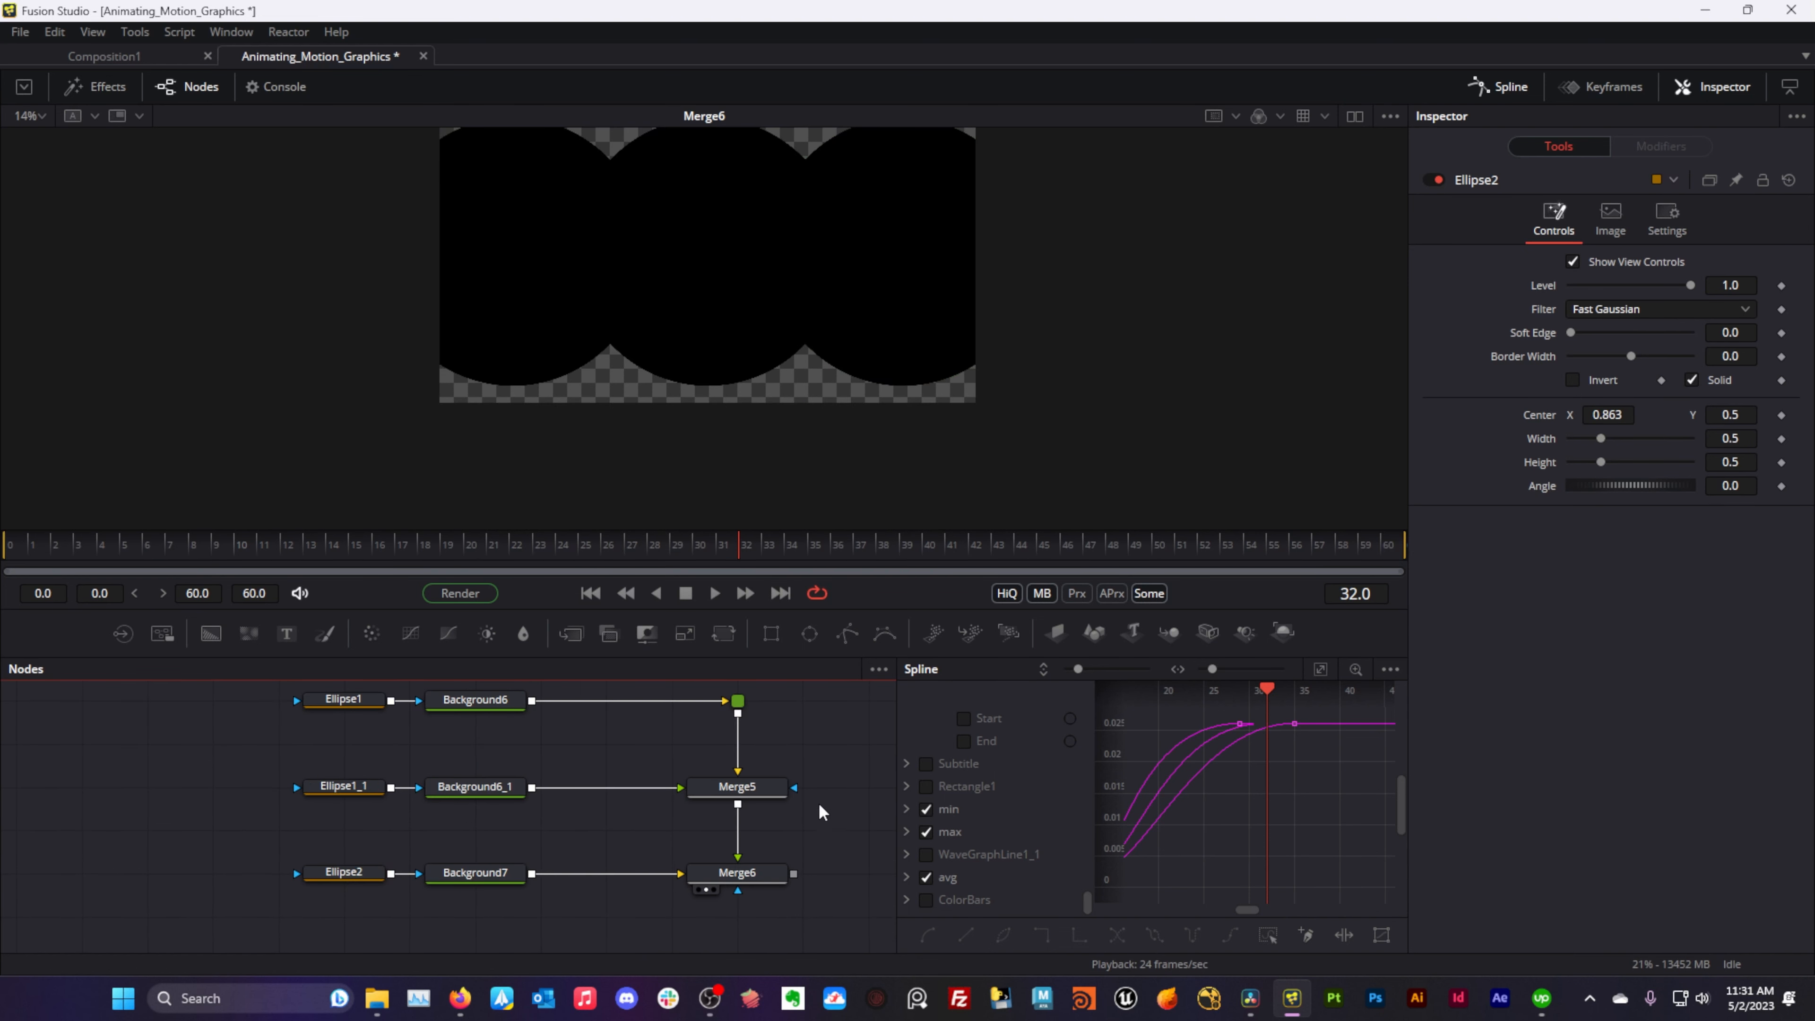
- Select Ellipse1, Ellipse1_1 and Ellipse2, and launch the Batch_Change_Parameters script on them
left_click_drag(909, 277, 888, 324)
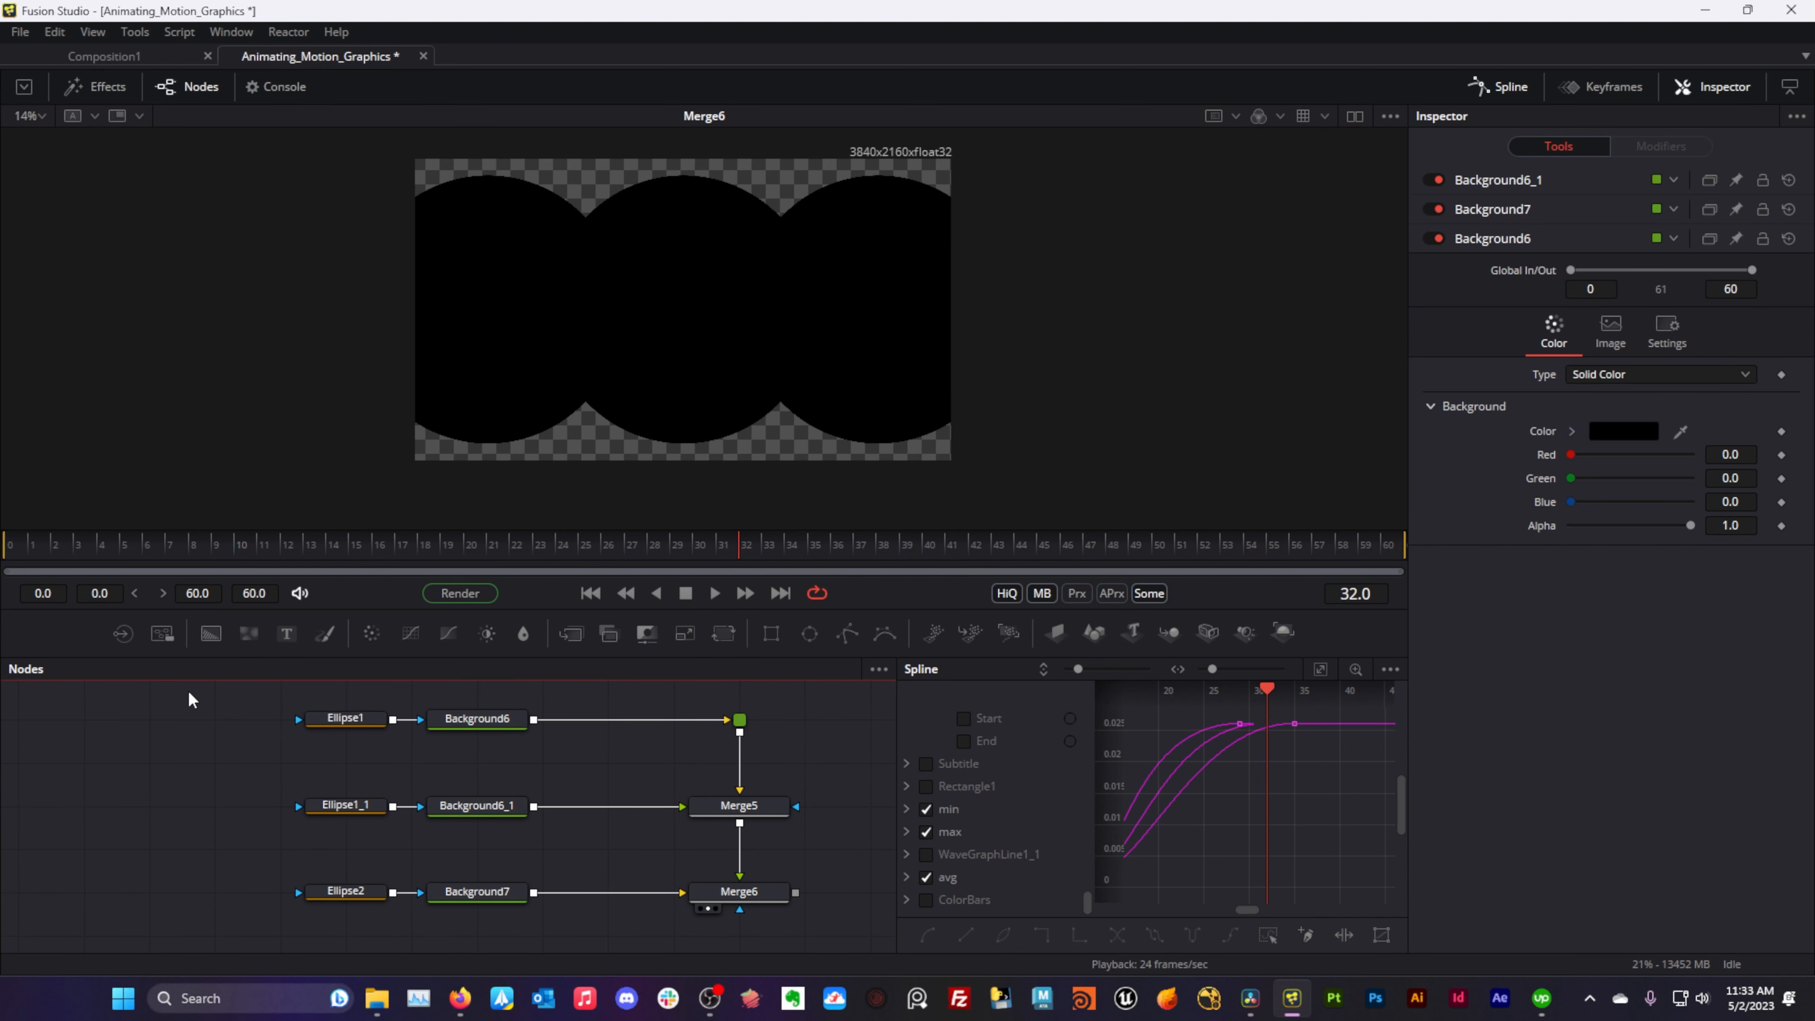
left_click_drag(187, 689, 353, 905)
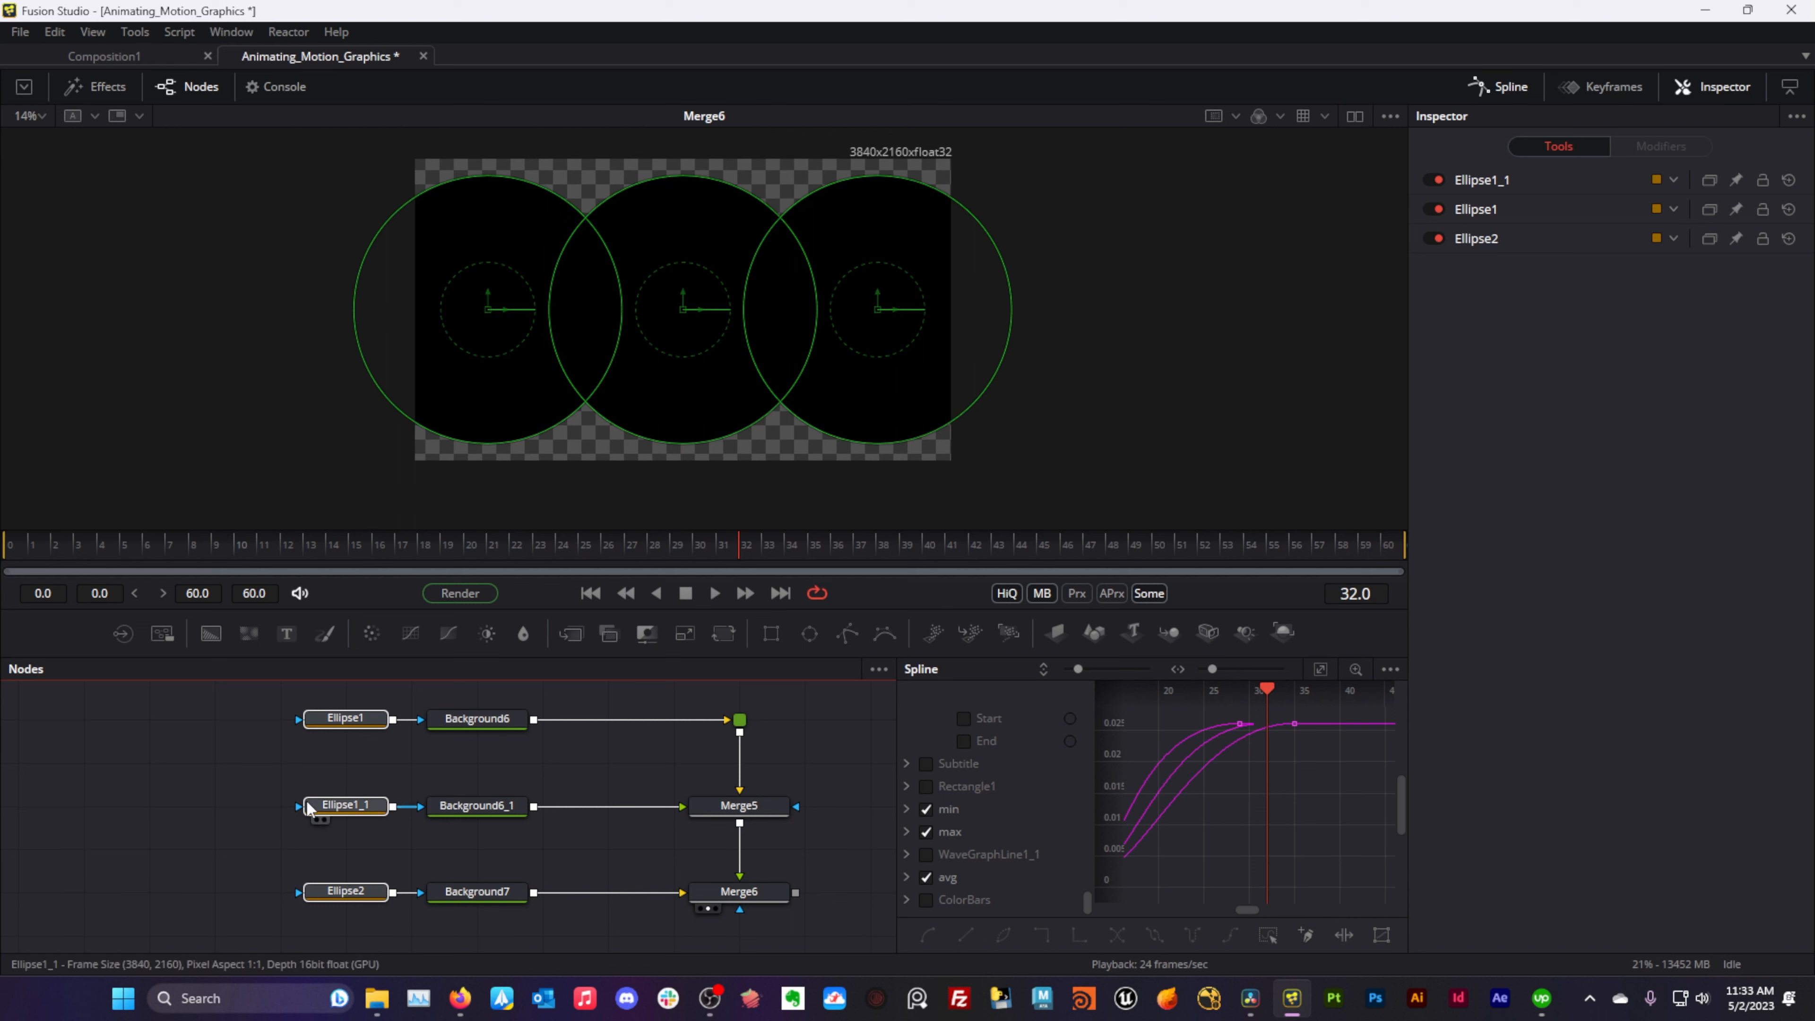
left_click(278, 35)
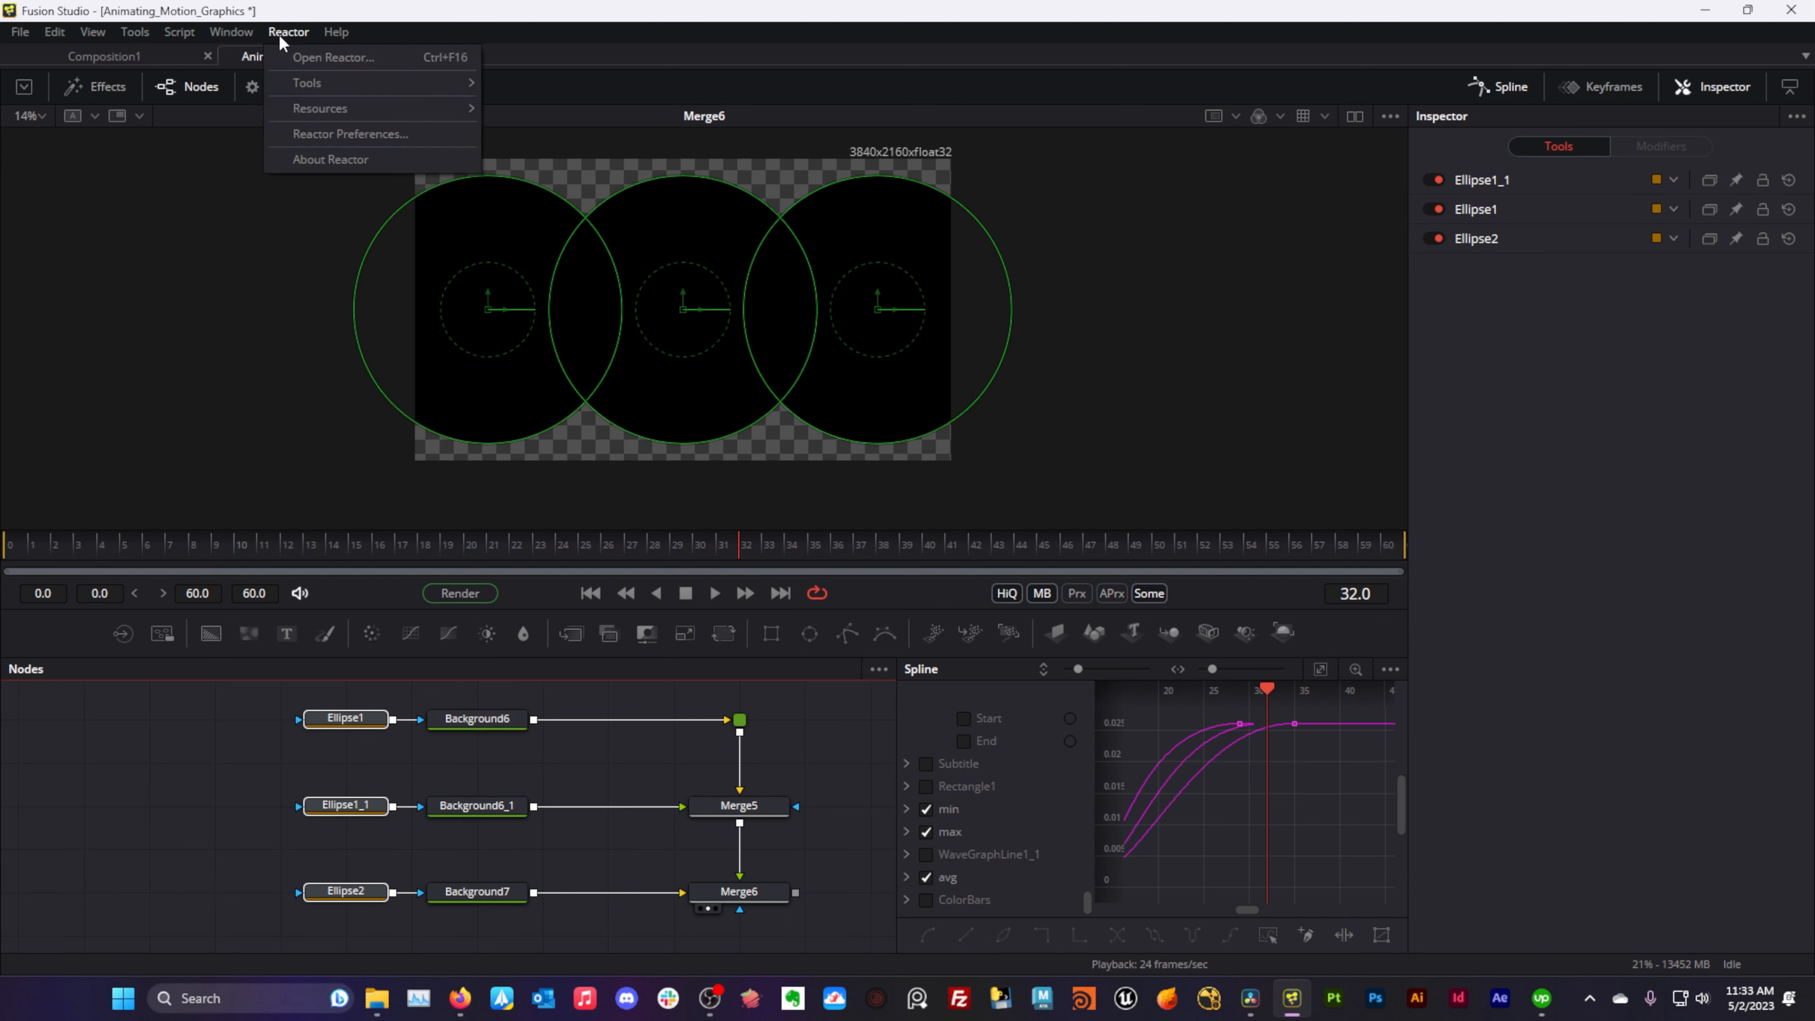
mouse_move(178, 32)
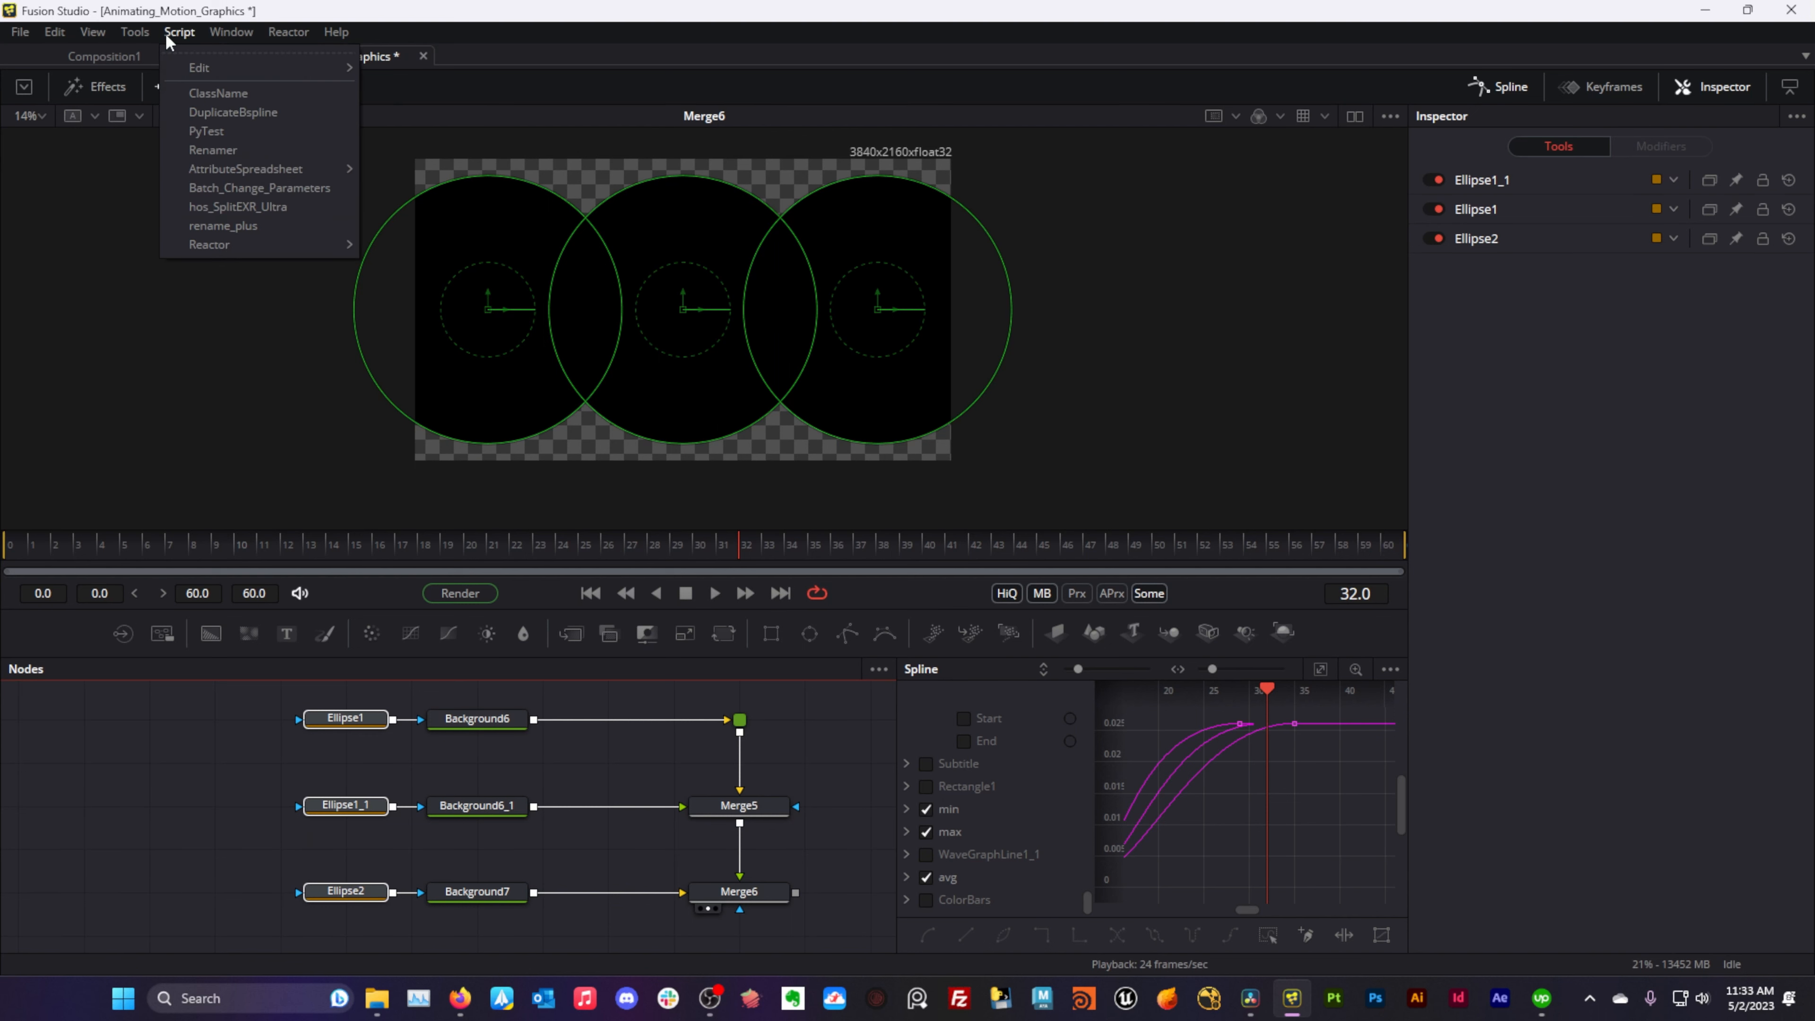
left_click(247, 187)
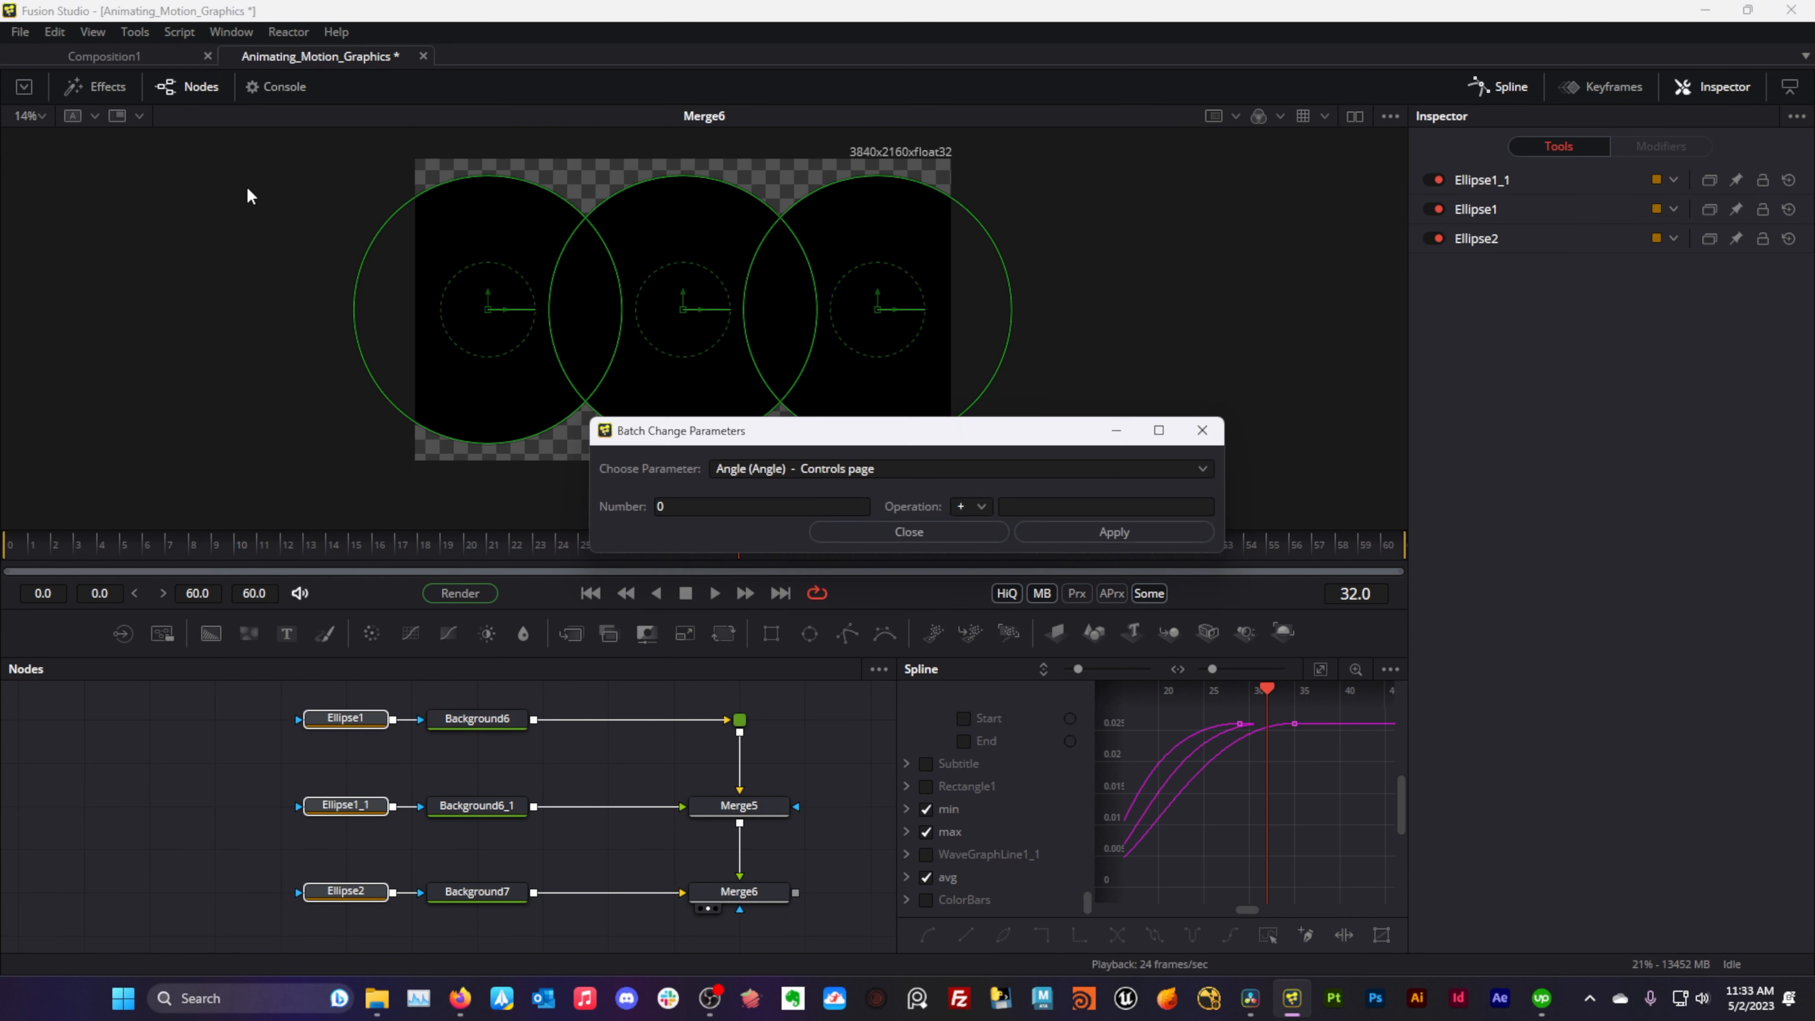
- Look through the available parameters and choose Height on the Controls page as the one for the batch change
left_click(857, 466)
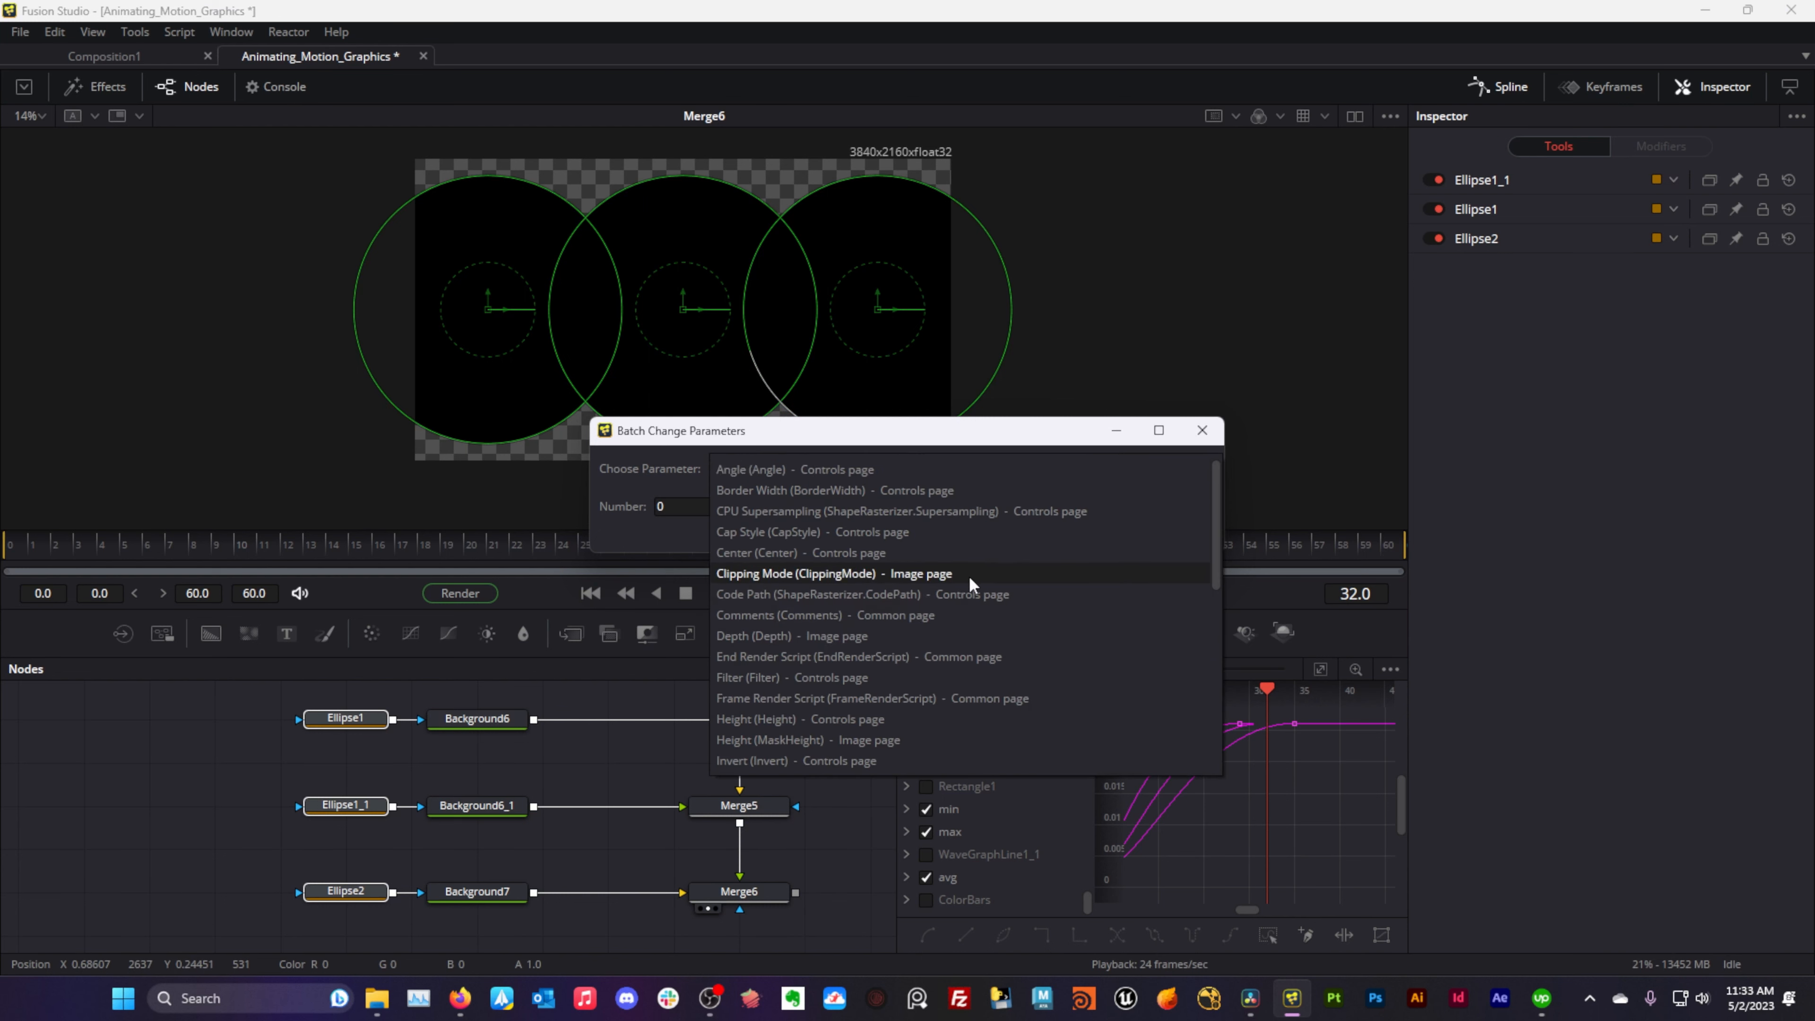
left_click_drag(1217, 506, 1214, 533)
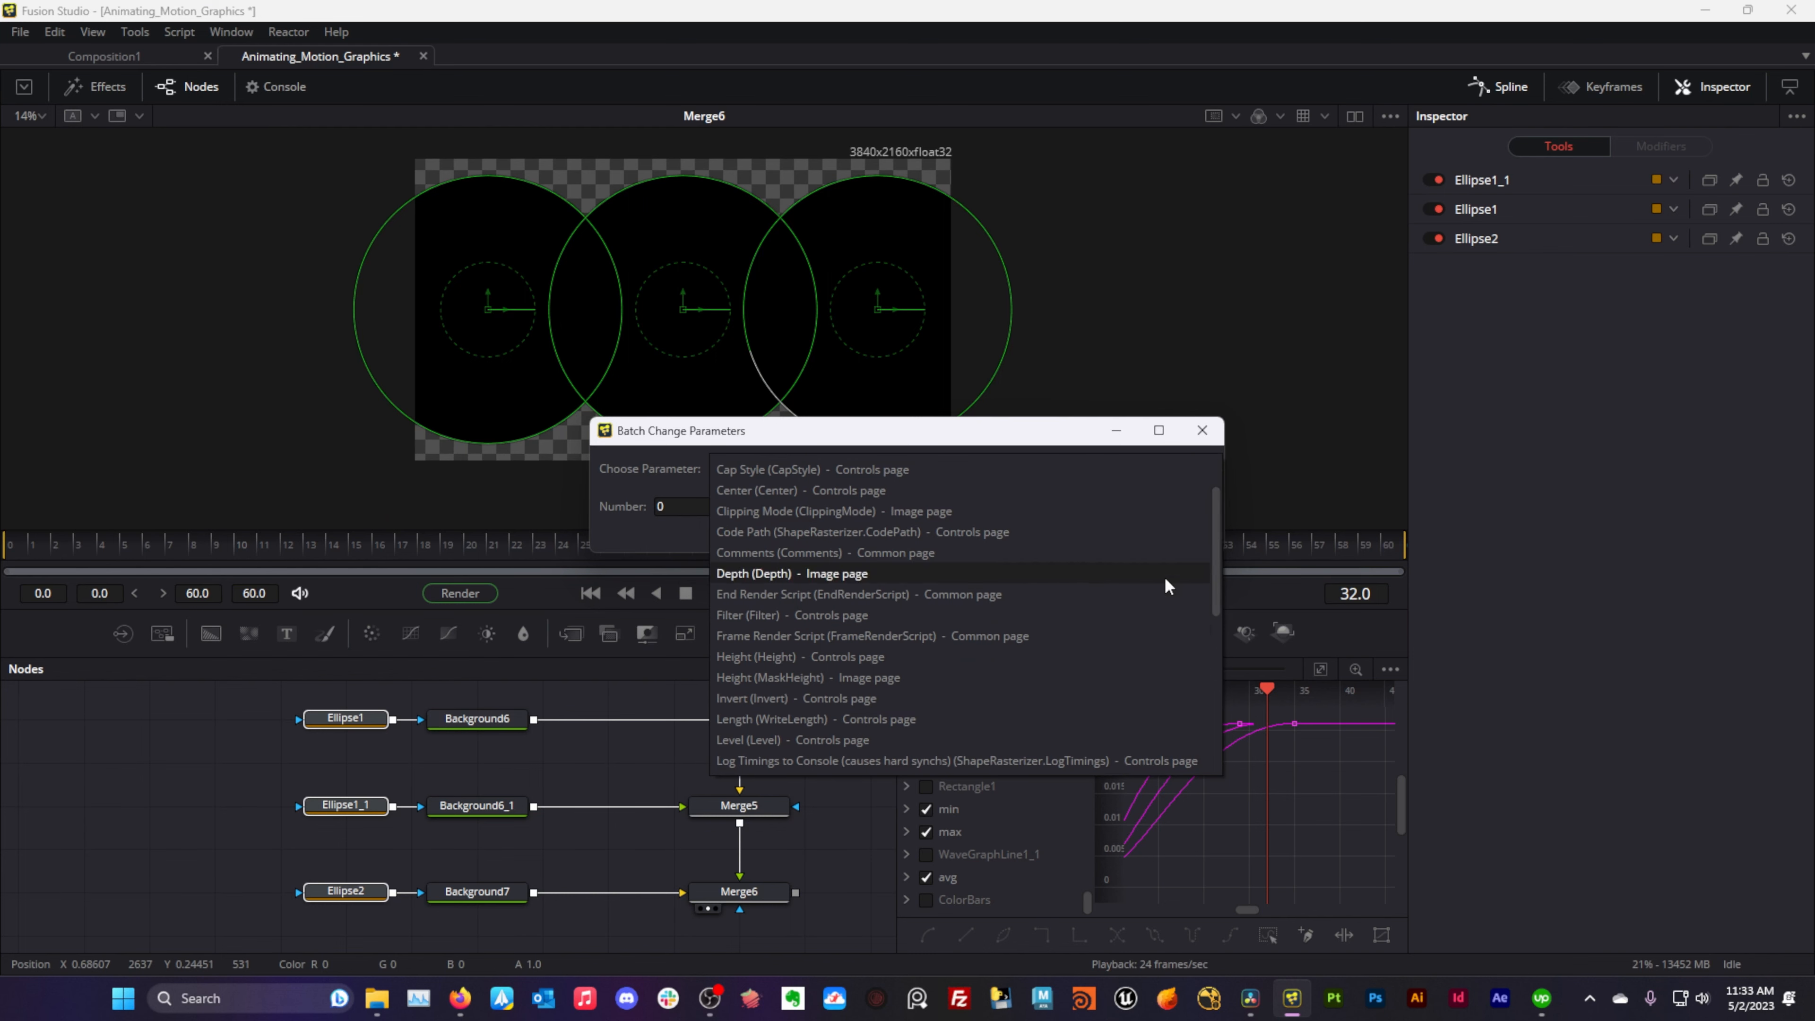
mouse_move(1213, 525)
left_mouse_down()
mouse_move(1225, 658)
mouse_move(1194, 522)
mouse_move(1215, 483)
mouse_move(1220, 679)
mouse_move(1209, 512)
left_mouse_up()
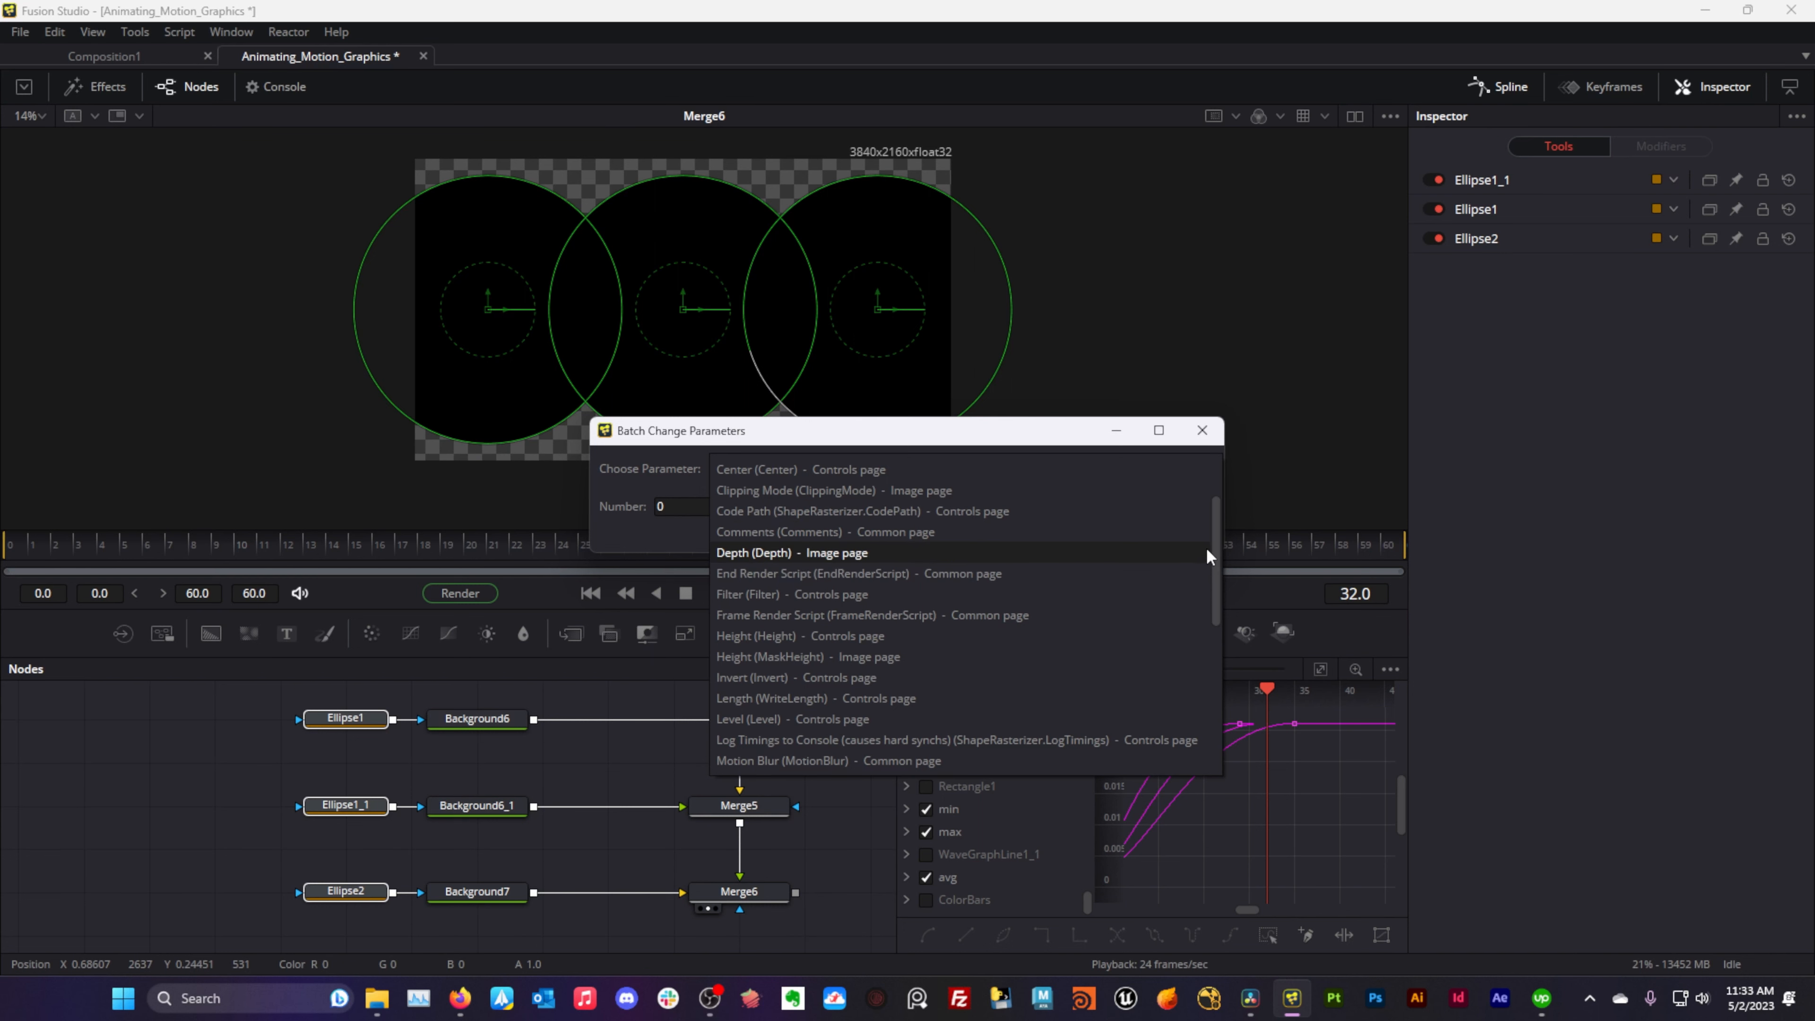
left_click_drag(1217, 544, 1219, 572)
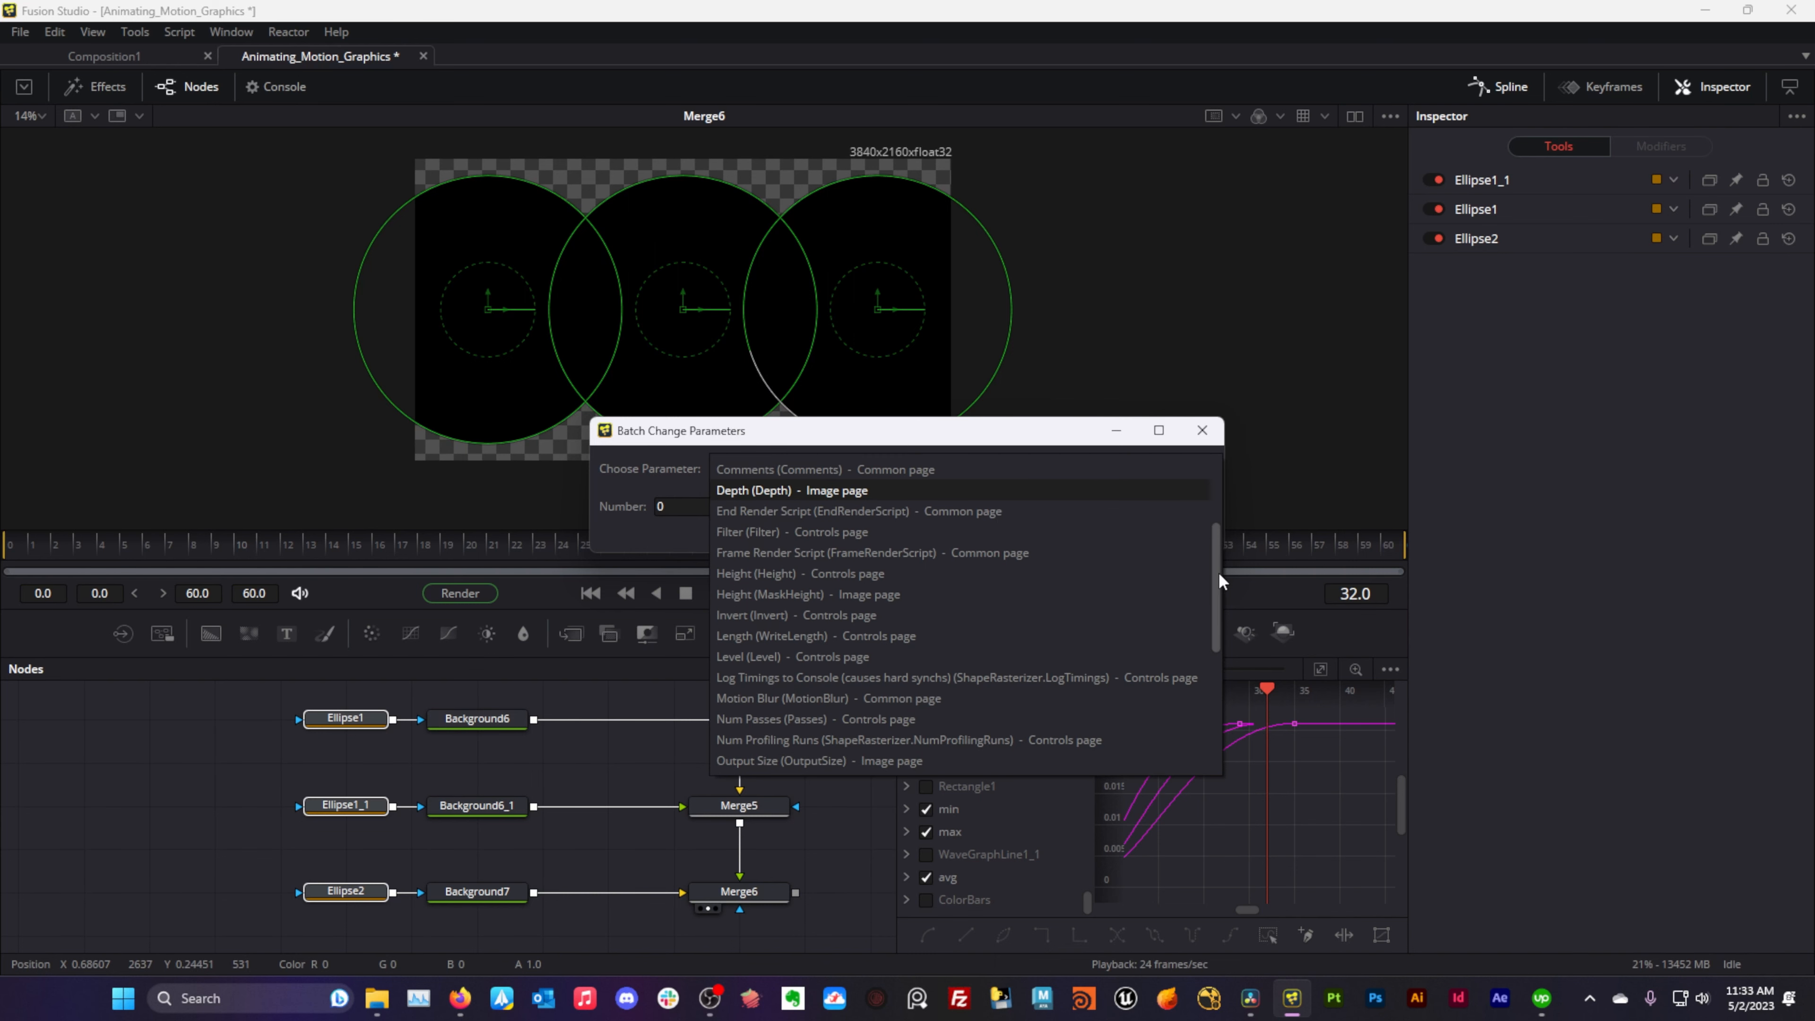
scroll(1207, 574, "up", 2)
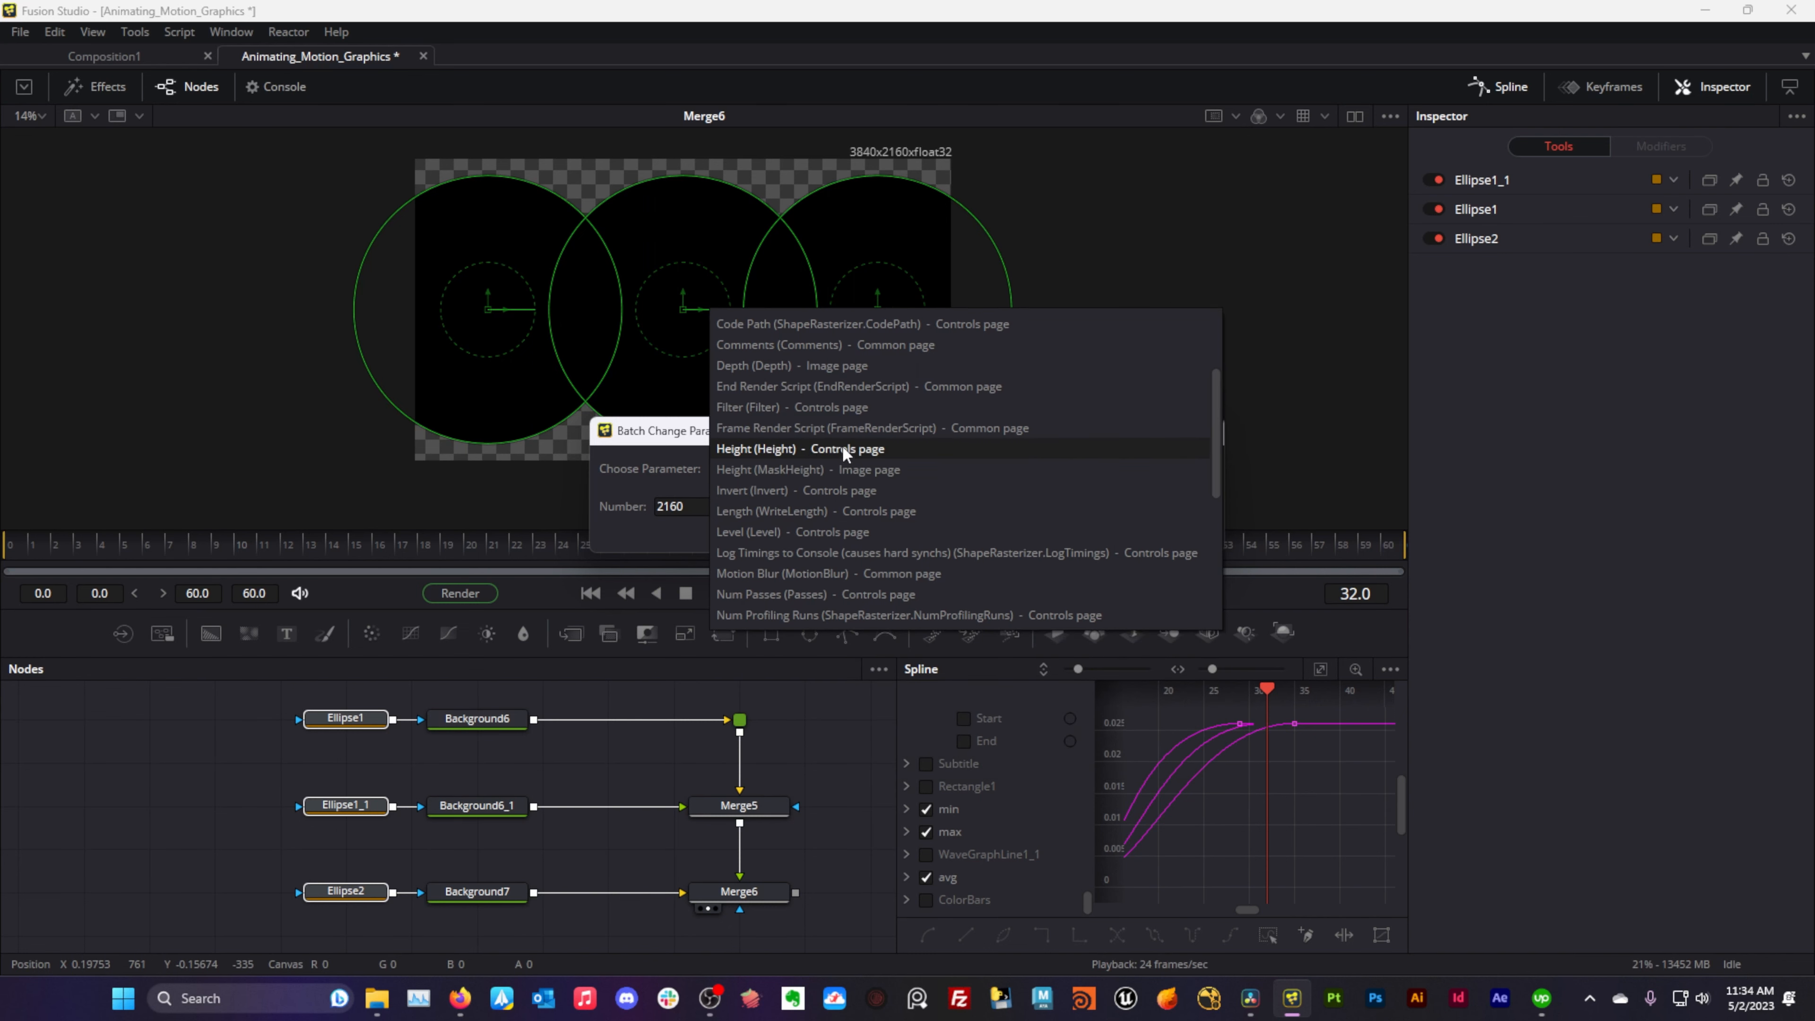
left_click(843, 447)
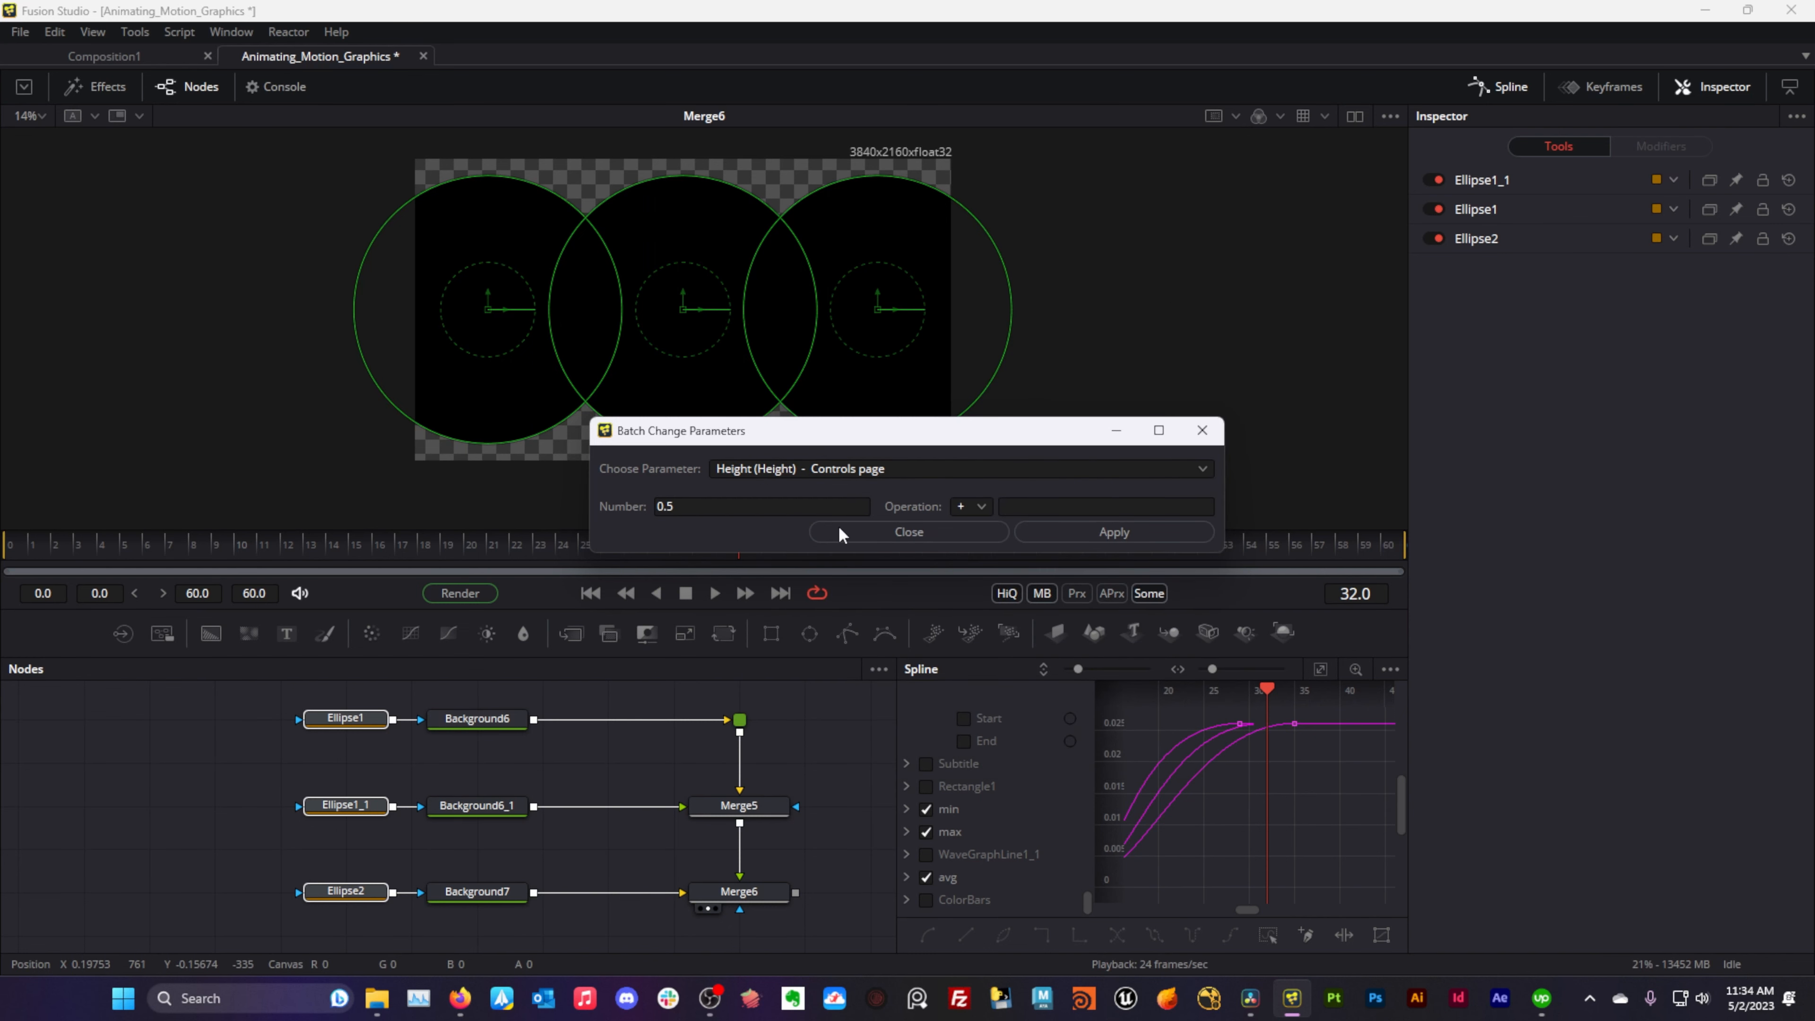
- Set the ellipses' Height to .2, apply it to all three selected masks, and close the batch change dialog
left_click(664, 506)
left_click(896, 471)
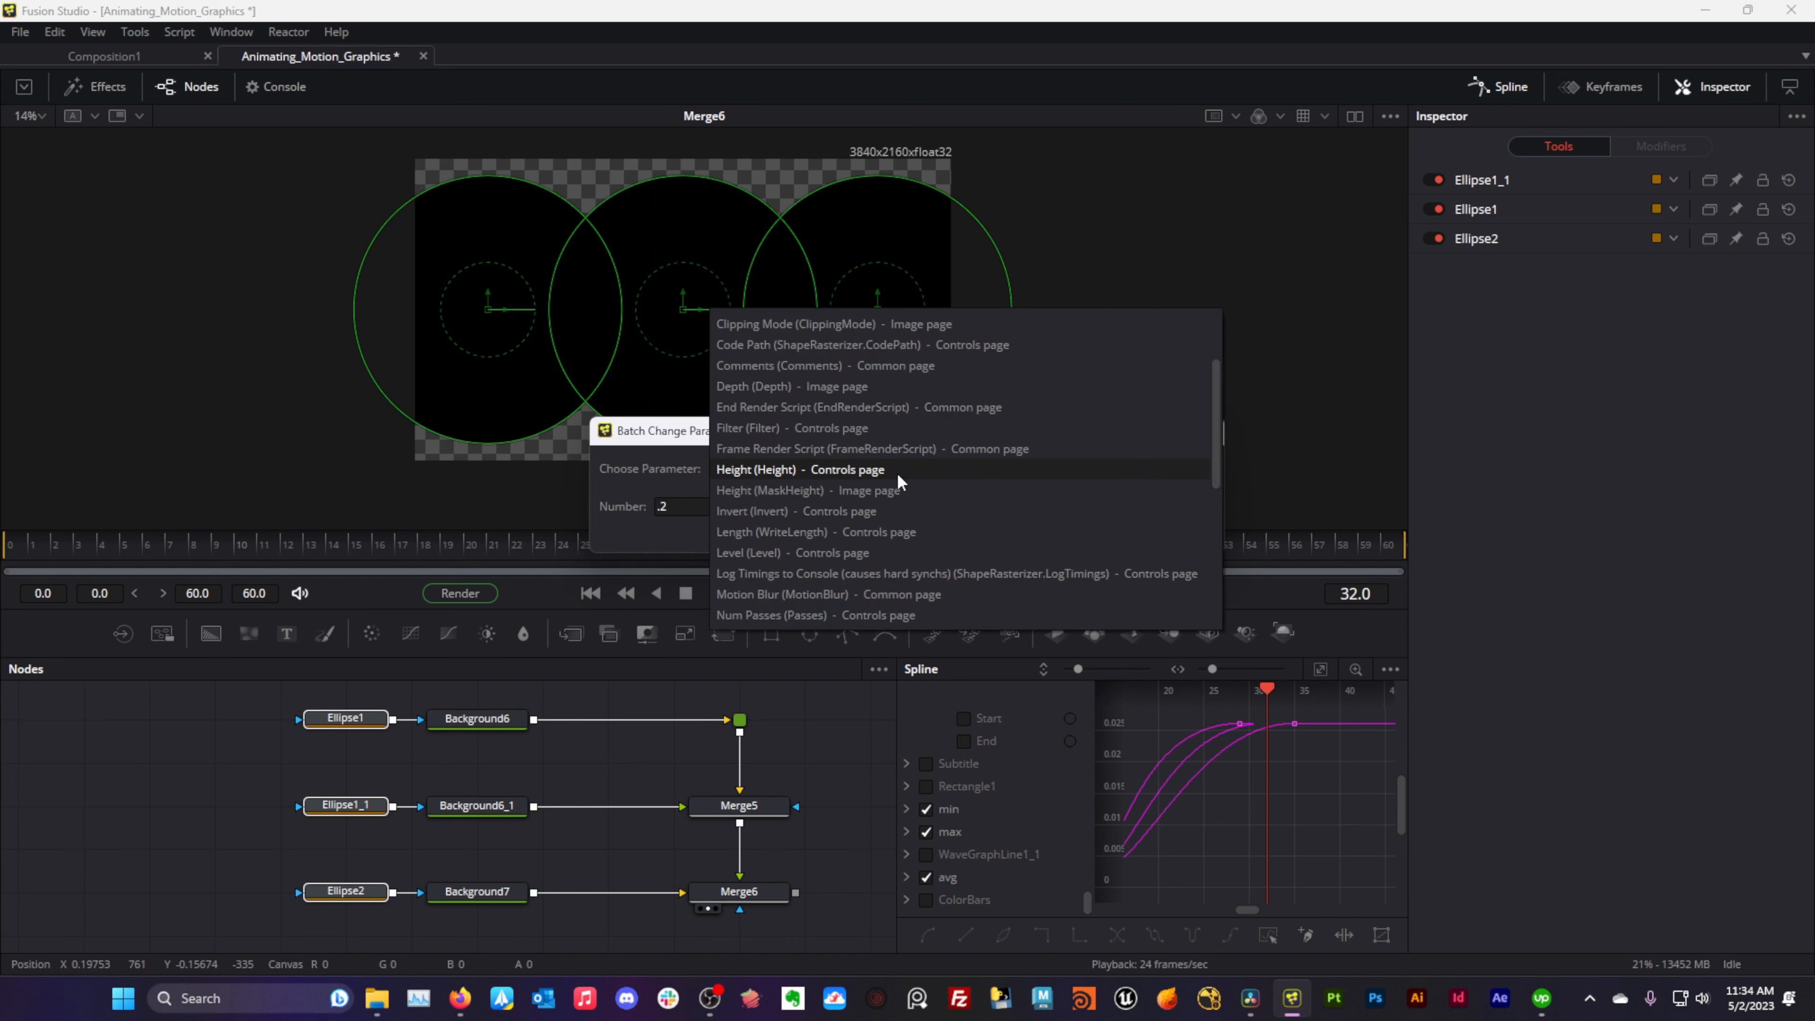
left_click(735, 494)
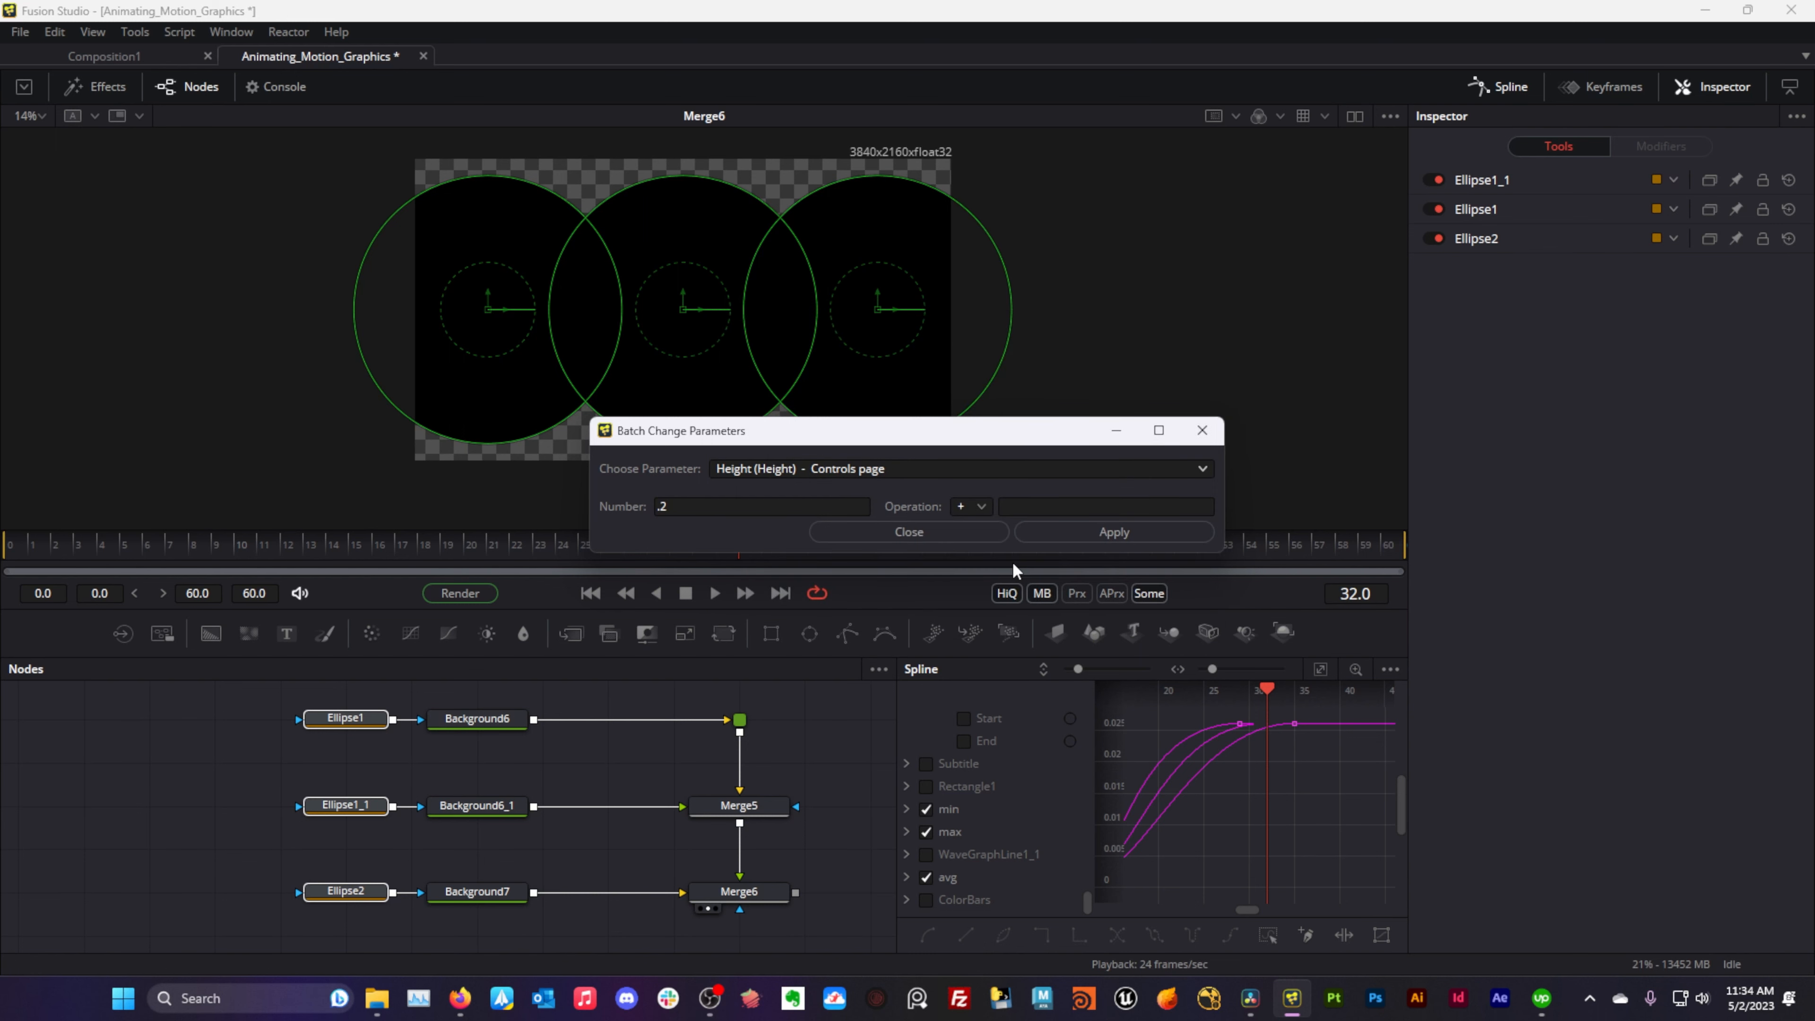
left_click(1081, 536)
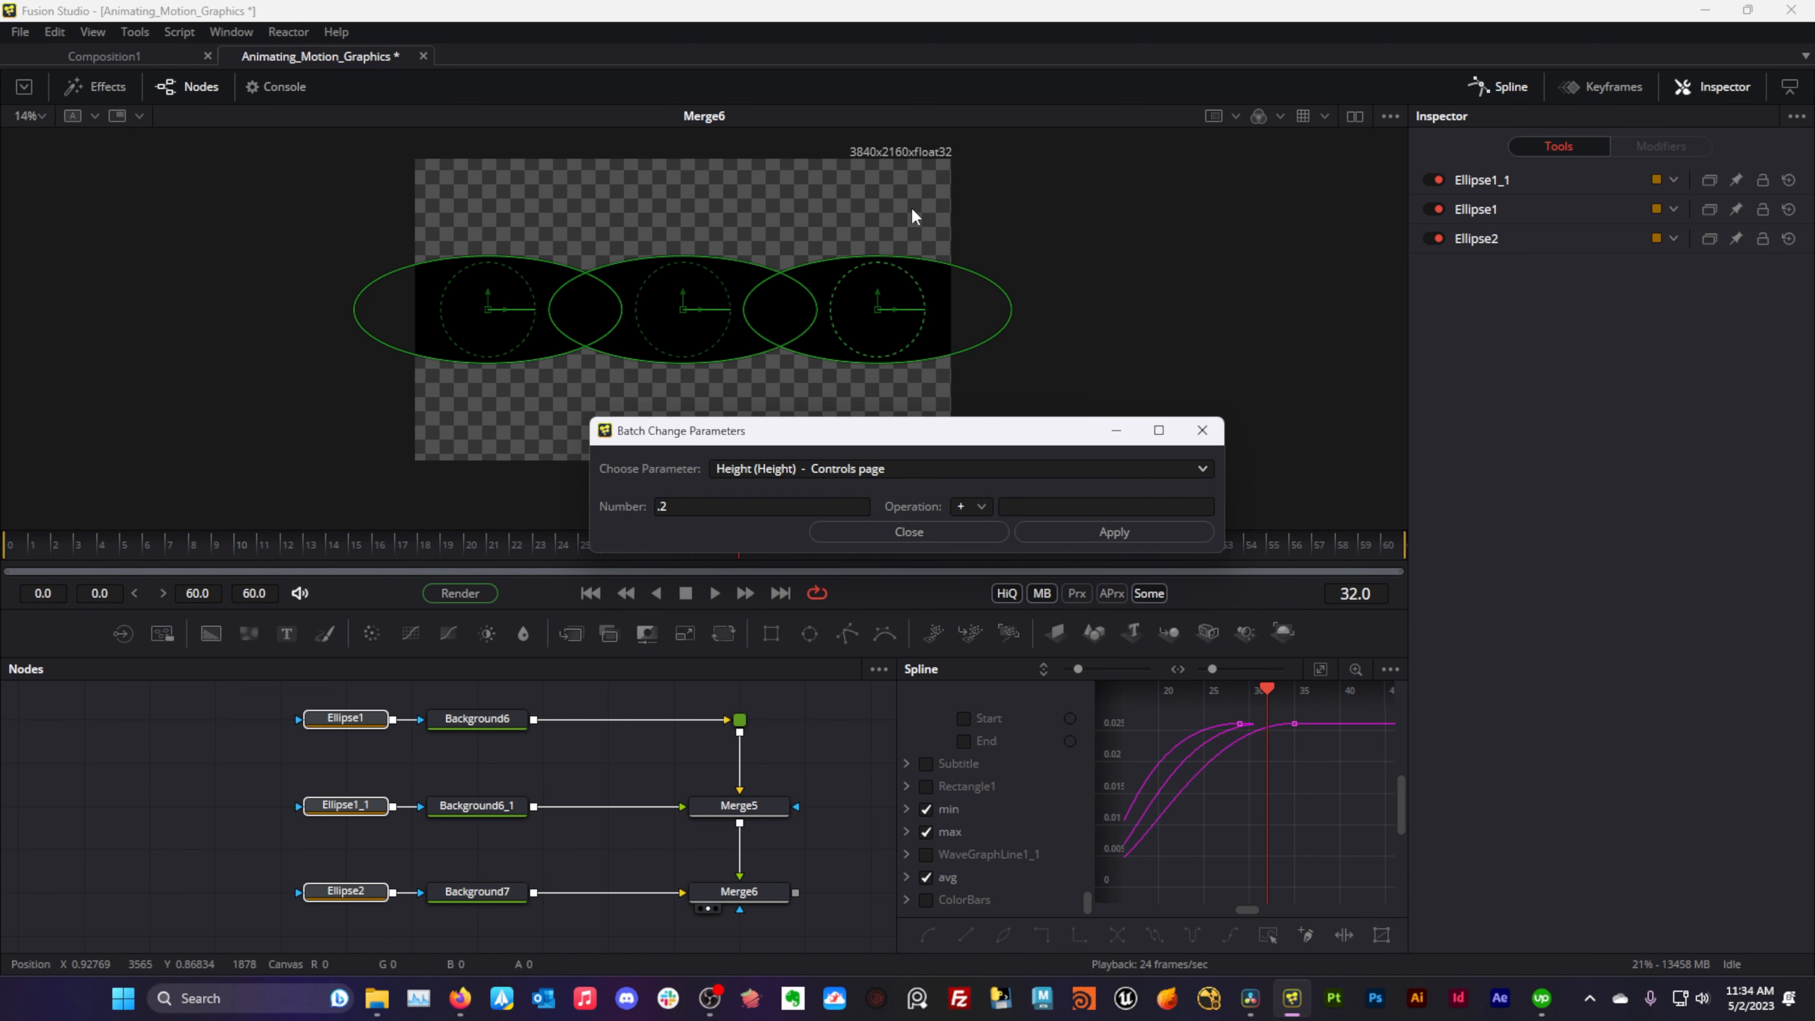
left_click(1212, 431)
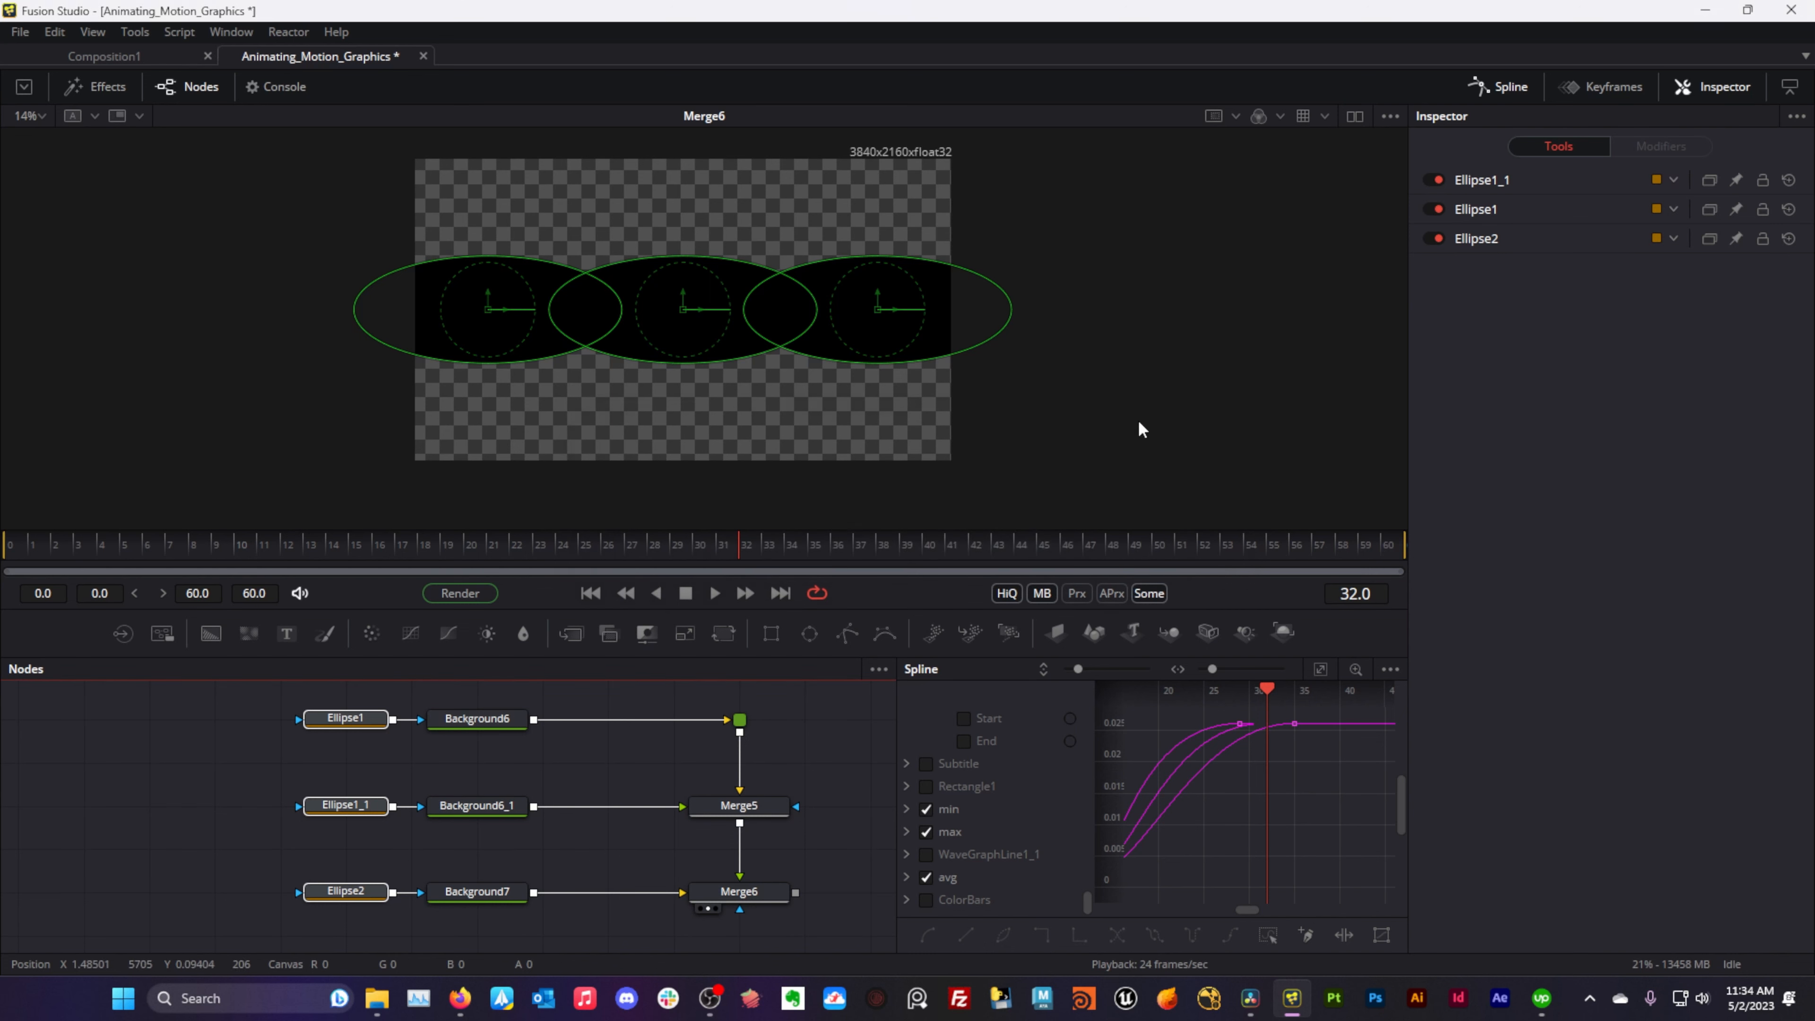